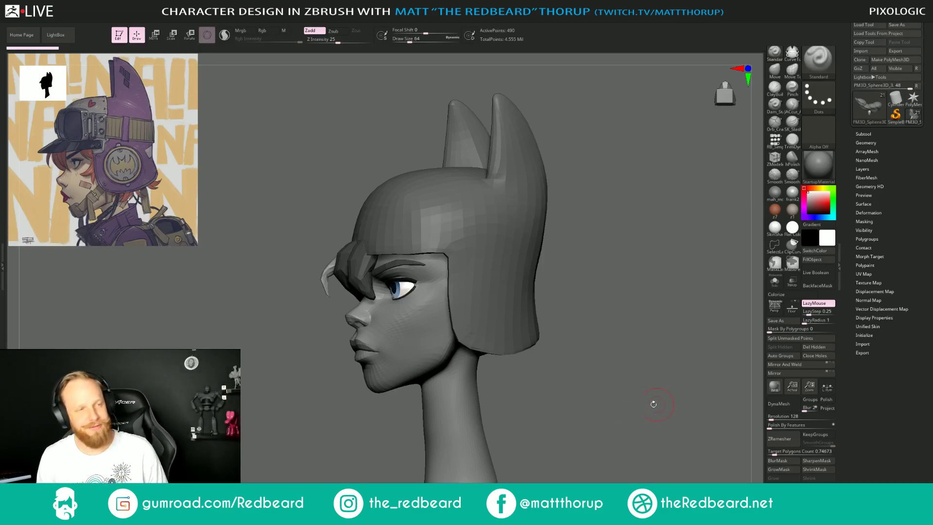
{"action": "left_click_drag", "start_coordinate": [654, 404], "coordinate": [626, 433]}
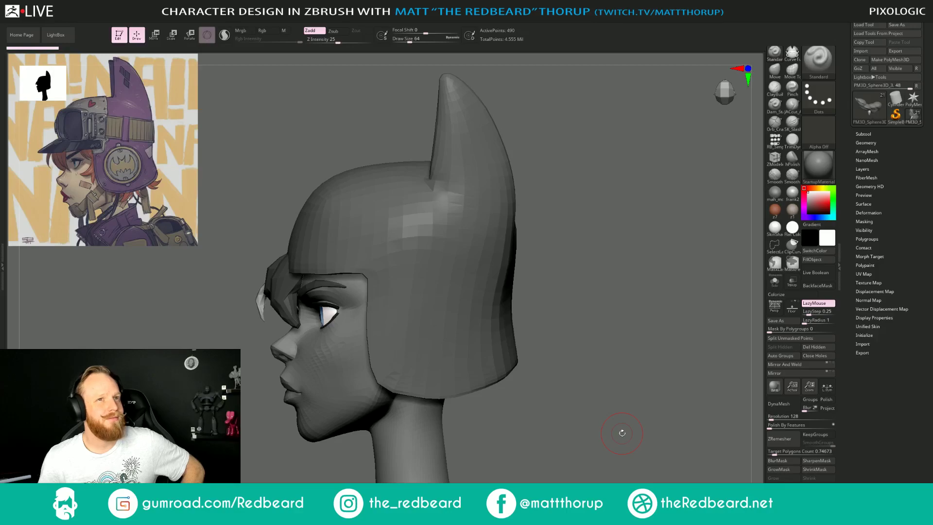
{"action": "left_click_drag", "start_coordinate": [622, 433], "coordinate": [607, 361]}
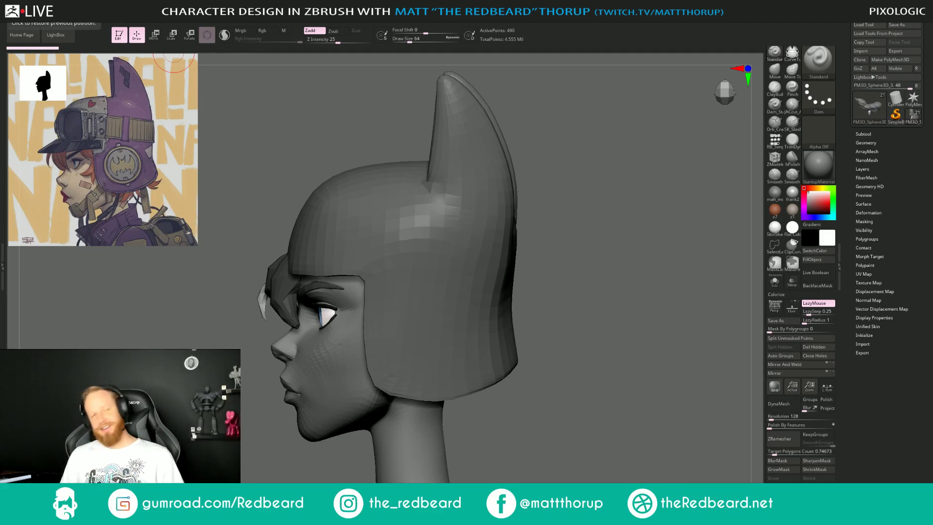
{"action": "key", "text": "XF86AudioLowerVolume"}
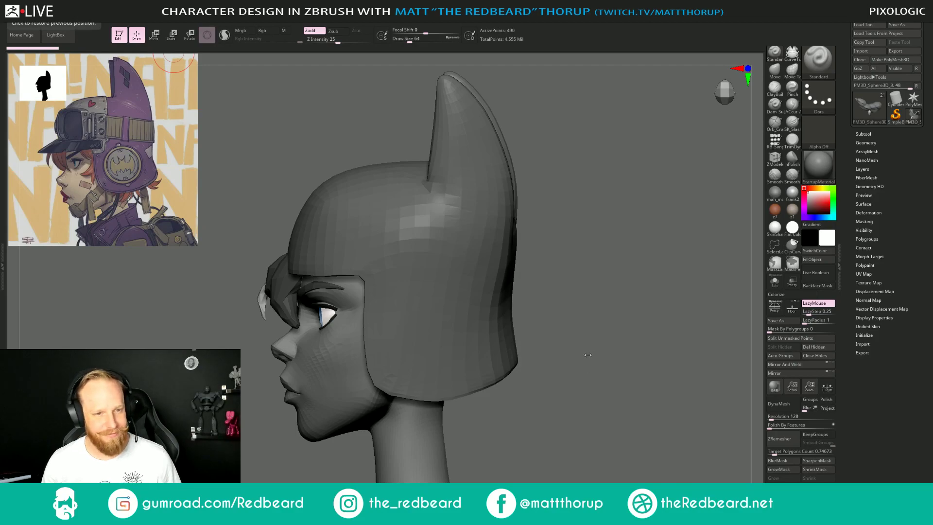
Make the head mesh the active subtool and switch to the Move brush.
{"action": "left_click_drag", "start_coordinate": [588, 355], "coordinate": [650, 405]}
{"action": "left_click_drag", "start_coordinate": [555, 455], "coordinate": [241, 441], "text": "shift"}
{"action": "left_click", "coordinate": [444, 390], "text": "alt"}
{"action": "key", "text": "b"}
{"action": "key", "text": "m"}
{"action": "key", "text": "v"}
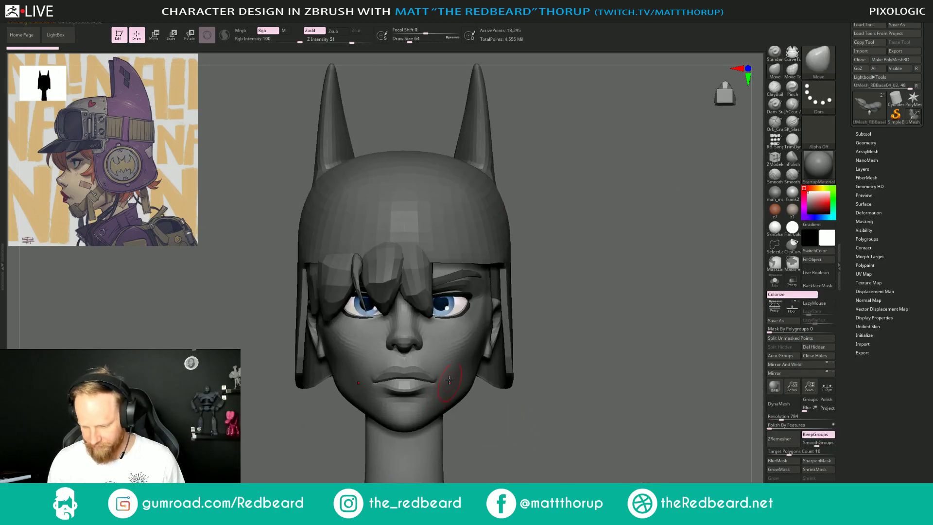
Adjust the sides of the face around the cheeks and jaw with the Move brush at draw size 101.
{"action": "key", "text": "s"}
{"action": "mouse_move", "coordinate": [453, 368]}
{"action": "left_mouse_down"}
{"action": "mouse_move", "coordinate": [476, 388]}
{"action": "mouse_move", "coordinate": [454, 354]}
{"action": "left_mouse_up"}
{"action": "key", "text": "s"}
{"action": "key", "text": "s"}
{"action": "key", "text": "s"}
{"action": "key", "text": "s"}
{"action": "key", "text": "s"}
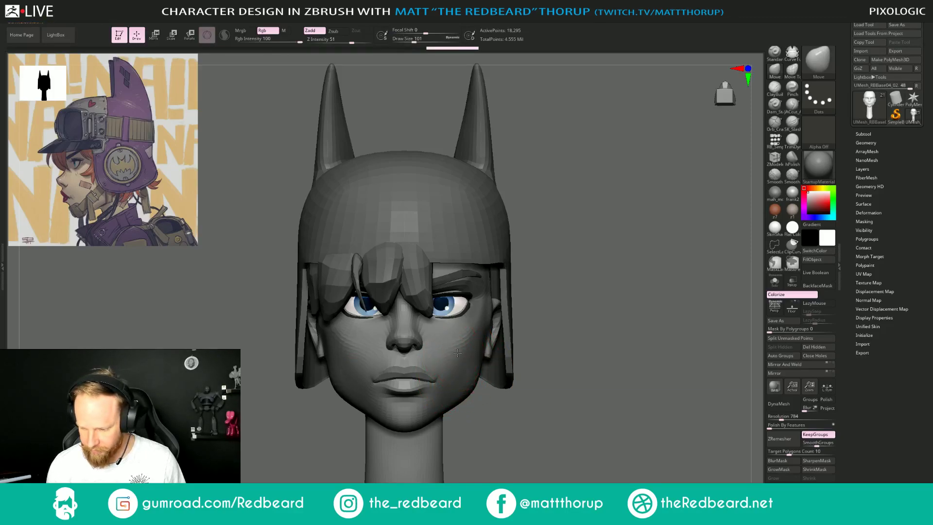
Carve the cheek beside the mouth using the JACut_A brush with LazyMouse enabled.
{"action": "left_click_drag", "start_coordinate": [563, 330], "coordinate": [511, 329]}
{"action": "left_click", "coordinate": [792, 158]}
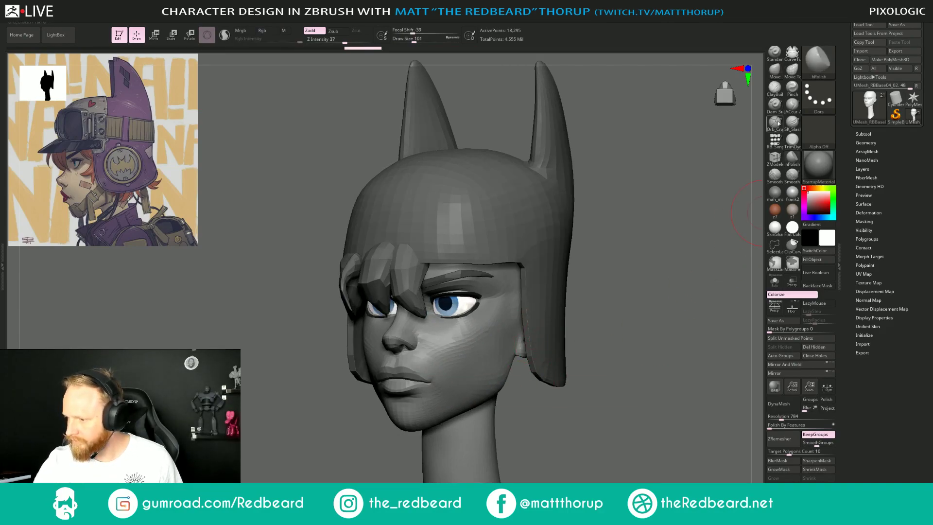
{"action": "left_click", "coordinate": [792, 103]}
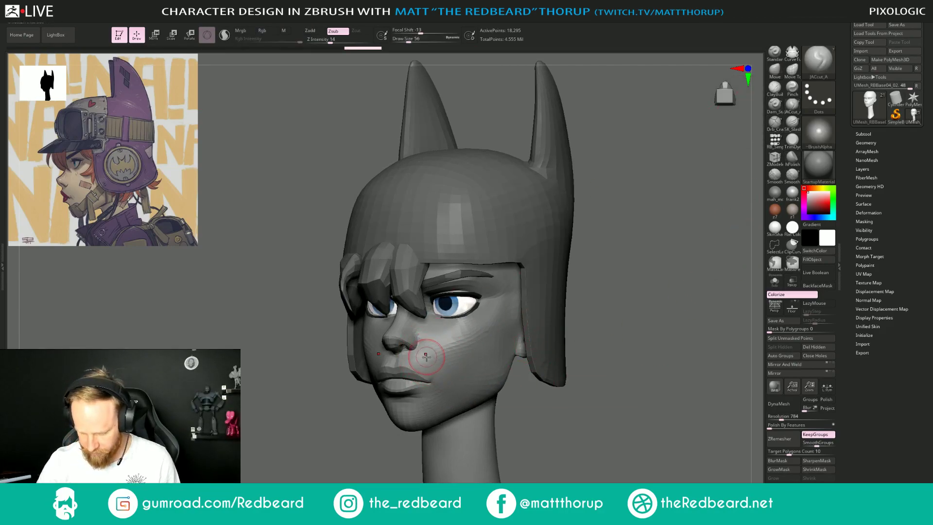
{"action": "key", "text": "l"}
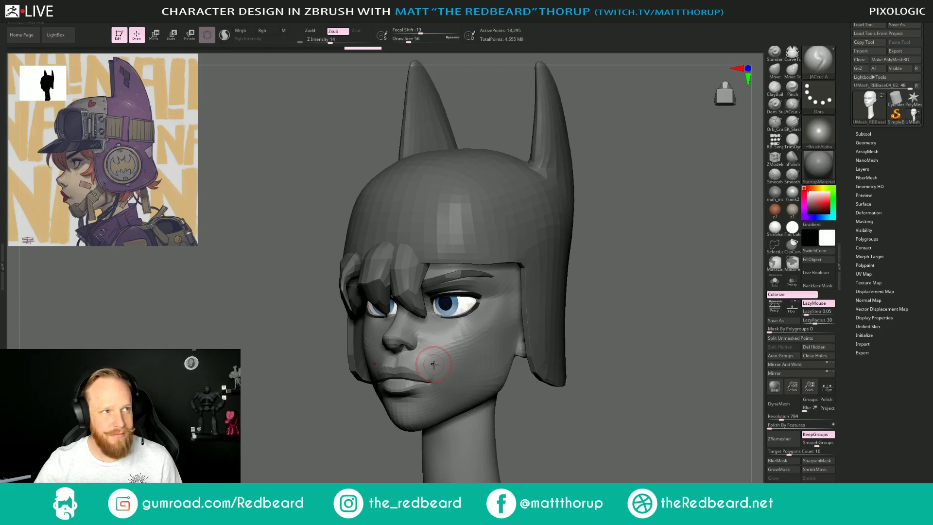
{"action": "left_click_drag", "start_coordinate": [442, 375], "coordinate": [446, 381]}
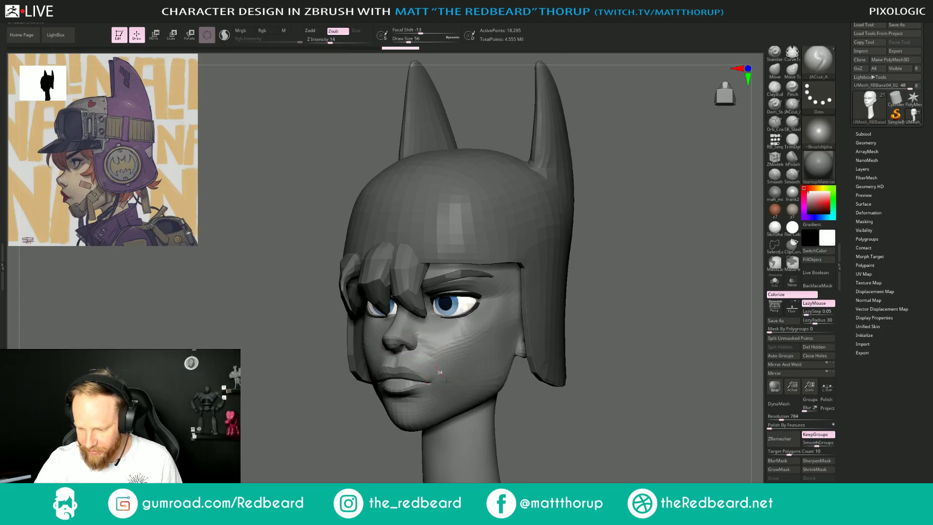
{"action": "mouse_move", "coordinate": [423, 348]}
{"action": "left_mouse_down"}
{"action": "mouse_move", "coordinate": [437, 373]}
{"action": "mouse_move", "coordinate": [427, 338]}
{"action": "left_mouse_up"}
Reshape the cheeks with the Move brush at draw size 94.
{"action": "mouse_move", "coordinate": [580, 367]}
{"action": "left_mouse_down", "text": "shift"}
{"action": "mouse_move", "coordinate": [641, 410]}
{"action": "mouse_move", "coordinate": [564, 407]}
{"action": "mouse_move", "coordinate": [614, 443]}
{"action": "mouse_move", "coordinate": [586, 454]}
{"action": "left_mouse_up", "text": "shift"}
{"action": "key", "text": "b"}
{"action": "key", "text": "m"}
{"action": "key", "text": "v"}
{"action": "key", "text": "s"}
{"action": "key", "text": "s"}
{"action": "mouse_move", "coordinate": [454, 329]}
{"action": "left_mouse_down"}
{"action": "mouse_move", "coordinate": [472, 317]}
{"action": "mouse_move", "coordinate": [459, 326]}
{"action": "left_mouse_up"}
{"action": "key", "text": "s"}
Refine the chin and jaw profile with the Move brush, reducing the draw size to 80.
{"action": "mouse_move", "coordinate": [505, 357]}
{"action": "left_mouse_down", "text": "shift"}
{"action": "mouse_move", "coordinate": [552, 333]}
{"action": "mouse_move", "coordinate": [541, 343]}
{"action": "mouse_move", "coordinate": [585, 347]}
{"action": "mouse_move", "coordinate": [409, 396]}
{"action": "mouse_move", "coordinate": [381, 412]}
{"action": "mouse_move", "coordinate": [393, 422]}
{"action": "mouse_move", "coordinate": [377, 418]}
{"action": "left_mouse_up", "text": "shift"}
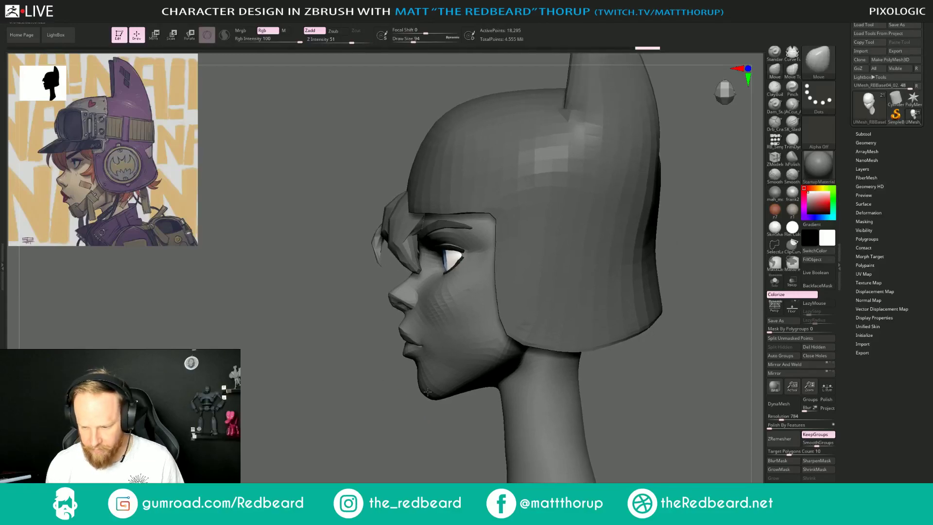
{"action": "left_click_drag", "start_coordinate": [428, 392], "coordinate": [451, 384], "text": "alt"}
{"action": "key", "text": "s"}
{"action": "left_click_drag", "start_coordinate": [450, 350], "coordinate": [452, 343]}
{"action": "mouse_move", "coordinate": [350, 415]}
{"action": "left_mouse_down"}
{"action": "mouse_move", "coordinate": [420, 429]}
{"action": "mouse_move", "coordinate": [459, 419]}
{"action": "left_mouse_up"}
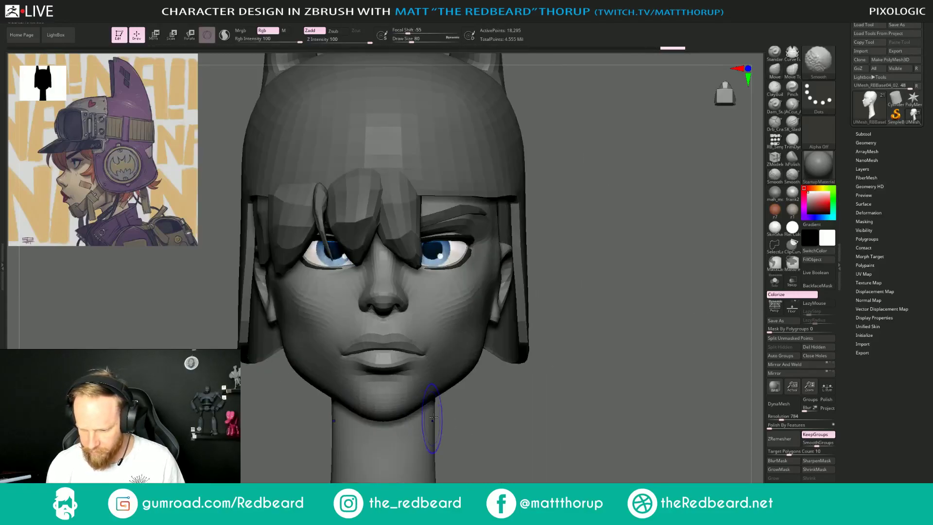
Reshape the area above the upper lip with the Move Topological brush at draw size 29.
{"action": "key", "text": "b"}
{"action": "key", "text": "m"}
{"action": "key", "text": "t"}
{"action": "key", "text": "s"}
{"action": "left_click_drag", "start_coordinate": [398, 337], "coordinate": [388, 336]}
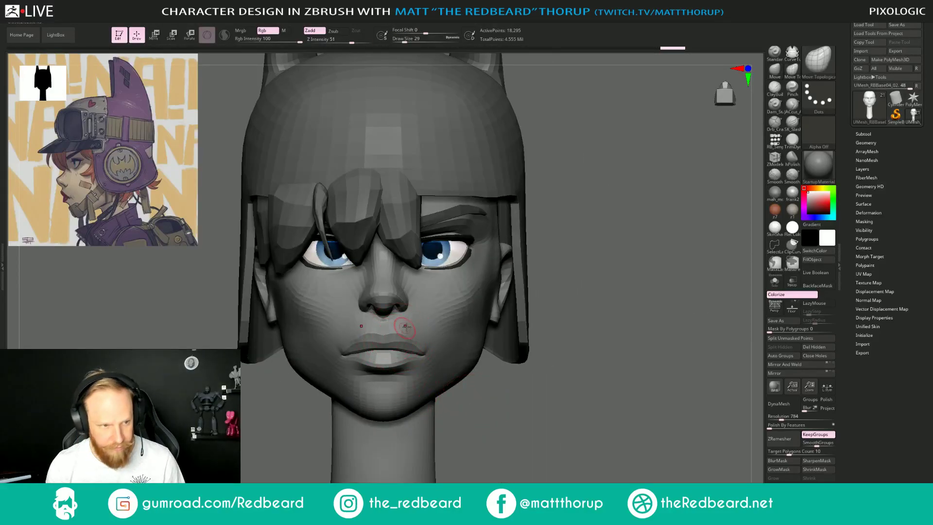
{"action": "left_click_drag", "start_coordinate": [604, 326], "coordinate": [585, 350], "text": "alt"}
{"action": "key", "text": "s"}
{"action": "left_click_drag", "start_coordinate": [373, 330], "coordinate": [375, 330]}
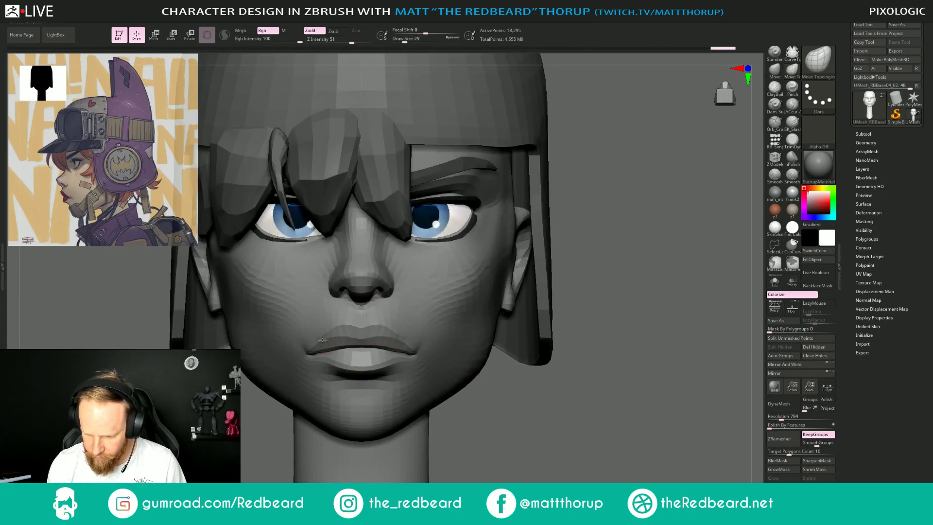
Adjust the lower lip from the front with Move Topological, raising the draw size from 31 to 37.
{"action": "key", "text": "s"}
{"action": "left_click_drag", "start_coordinate": [413, 356], "coordinate": [383, 362]}
{"action": "key", "text": "s"}
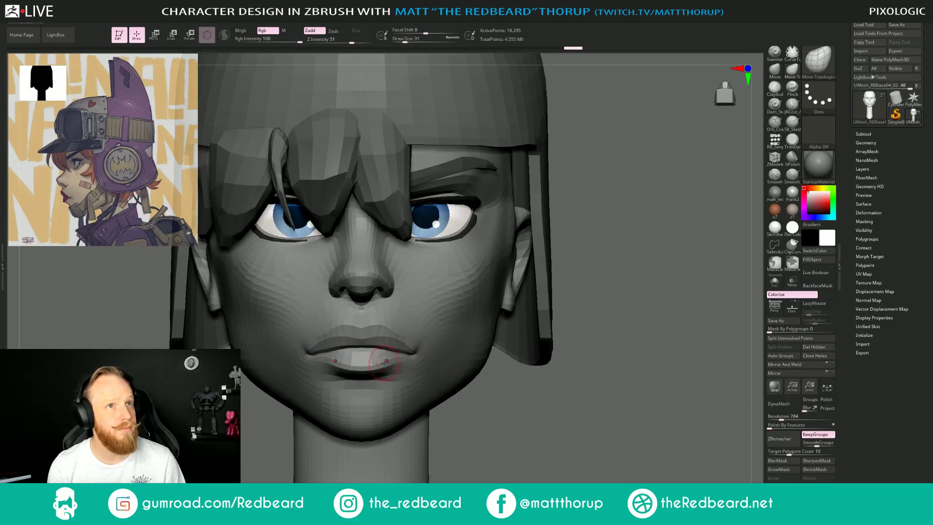
{"action": "key", "text": "bracketright"}
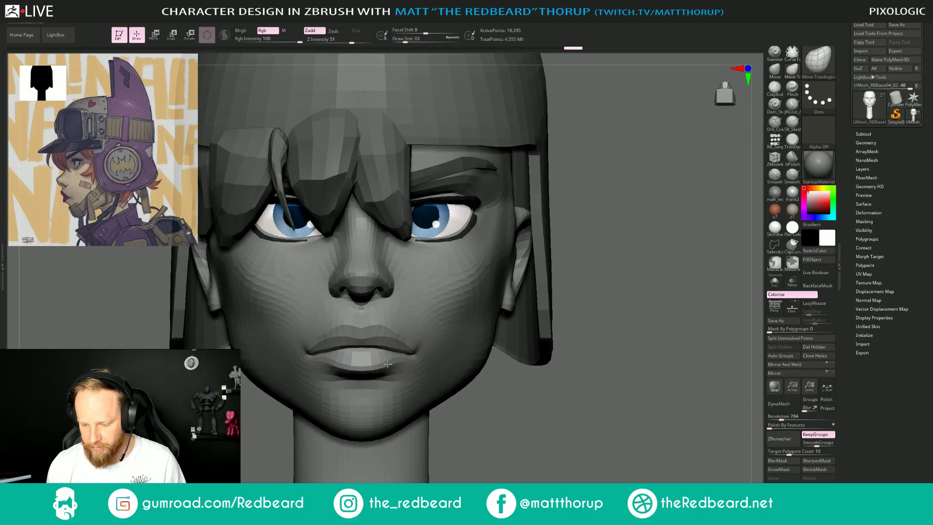
{"action": "key", "text": "bracketright"}
{"action": "key", "text": "bracketright"}
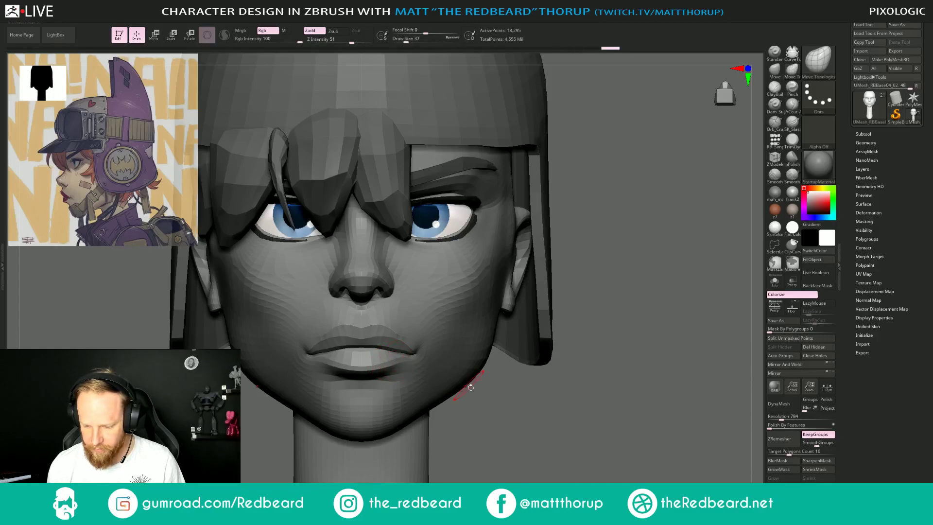
Shape the lower lip and mouth corners from the side and below with Move Topological at draw sizes 56 and 44.
{"action": "mouse_move", "coordinate": [471, 387]}
{"action": "left_mouse_down"}
{"action": "mouse_move", "coordinate": [406, 361]}
{"action": "mouse_move", "coordinate": [345, 376]}
{"action": "mouse_move", "coordinate": [343, 412]}
{"action": "mouse_move", "coordinate": [374, 387]}
{"action": "left_mouse_up"}
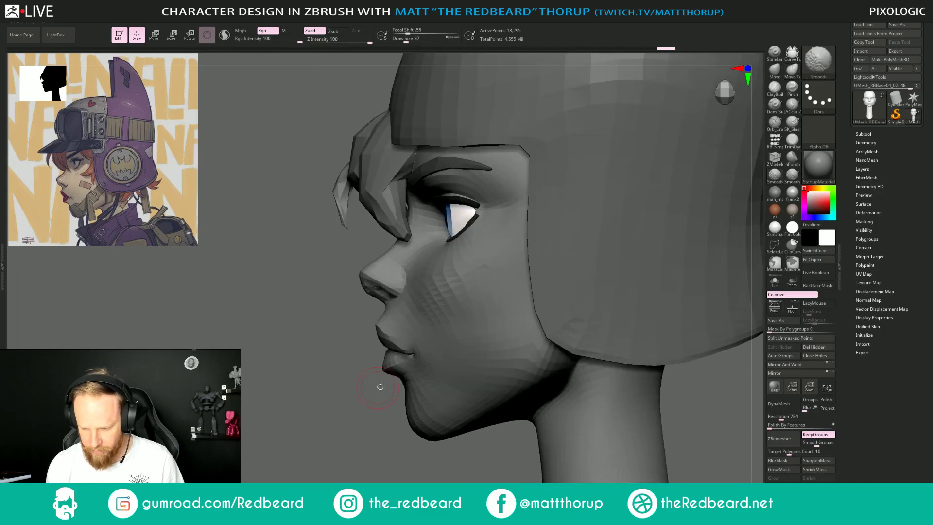
{"action": "key", "text": "bracketright"}
{"action": "key", "text": "bracketright"}
{"action": "key", "text": "bracketright"}
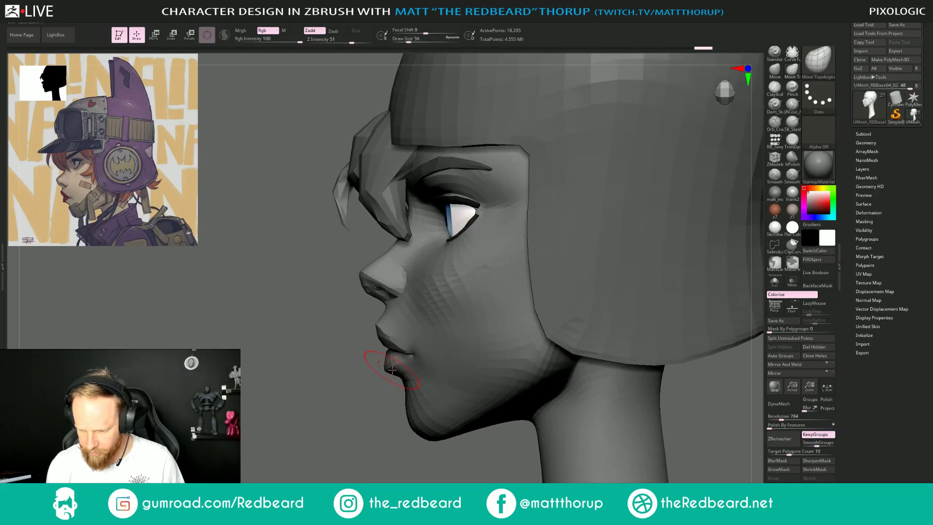
{"action": "left_click_drag", "start_coordinate": [365, 413], "coordinate": [391, 390]}
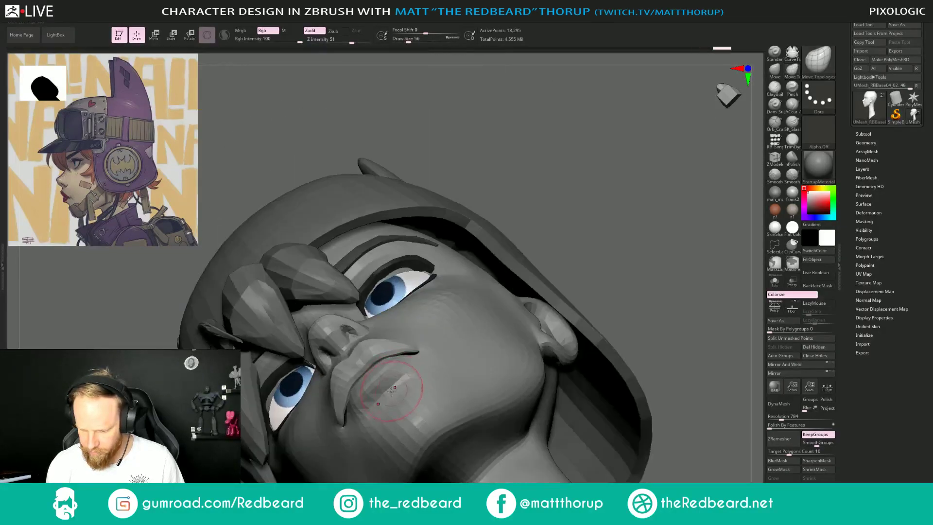
{"action": "key", "text": "bracketleft"}
{"action": "key", "text": "bracketleft"}
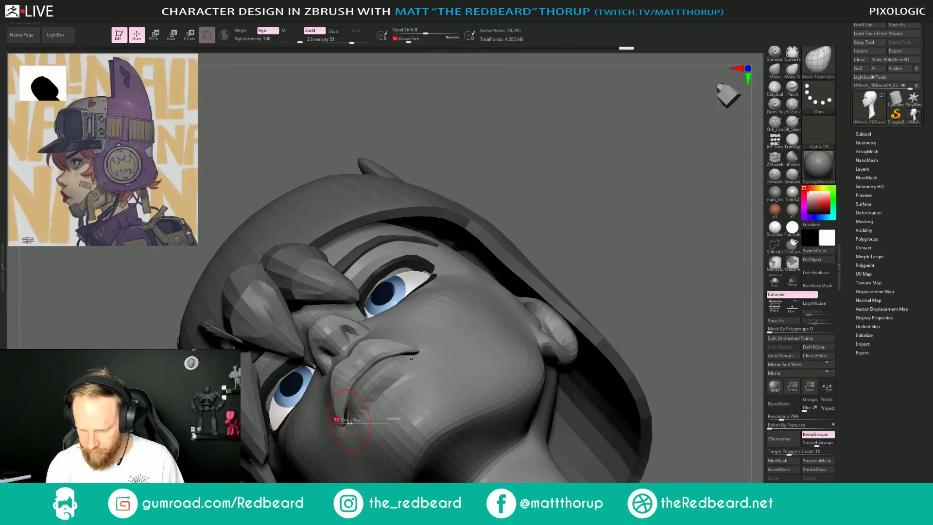
{"action": "left_click_drag", "start_coordinate": [348, 422], "coordinate": [347, 415]}
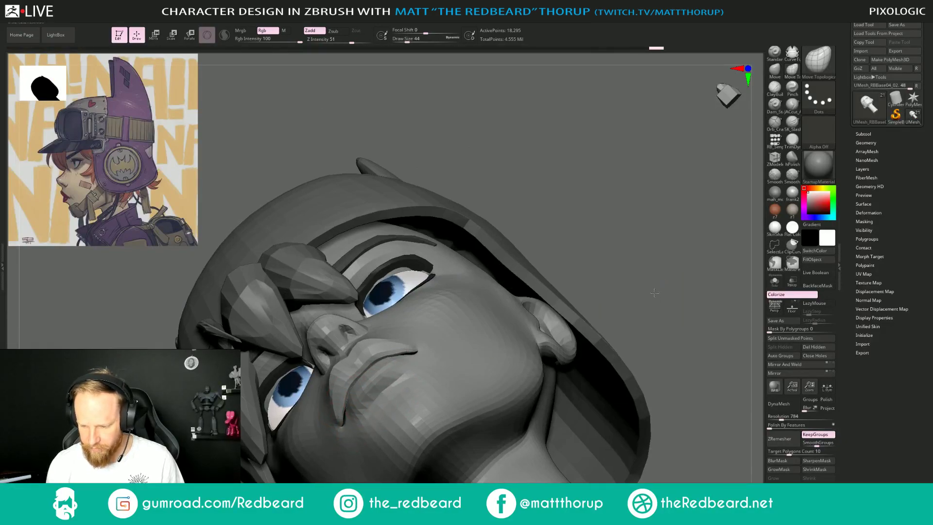
Adjust the chin and jawline in profile with Move Topological at draw sizes 120 and 87.
{"action": "mouse_move", "coordinate": [649, 289]}
{"action": "left_mouse_down", "text": "alt"}
{"action": "mouse_move", "coordinate": [572, 280]}
{"action": "mouse_move", "coordinate": [483, 294]}
{"action": "mouse_move", "coordinate": [533, 244]}
{"action": "mouse_move", "coordinate": [517, 312]}
{"action": "mouse_move", "coordinate": [297, 409]}
{"action": "mouse_move", "coordinate": [428, 370]}
{"action": "mouse_move", "coordinate": [554, 279]}
{"action": "mouse_move", "coordinate": [502, 277]}
{"action": "mouse_move", "coordinate": [612, 277]}
{"action": "mouse_move", "coordinate": [534, 284]}
{"action": "left_mouse_up", "text": "alt"}
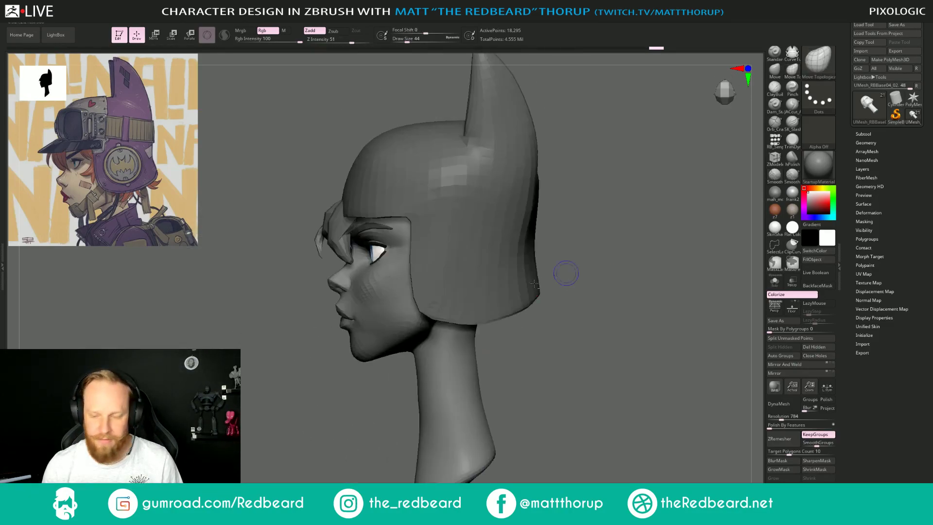
{"action": "left_click_drag", "start_coordinate": [312, 405], "coordinate": [313, 452], "text": "alt"}
{"action": "key", "text": "s"}
{"action": "left_click_drag", "start_coordinate": [346, 356], "coordinate": [372, 384]}
{"action": "key", "text": "s"}
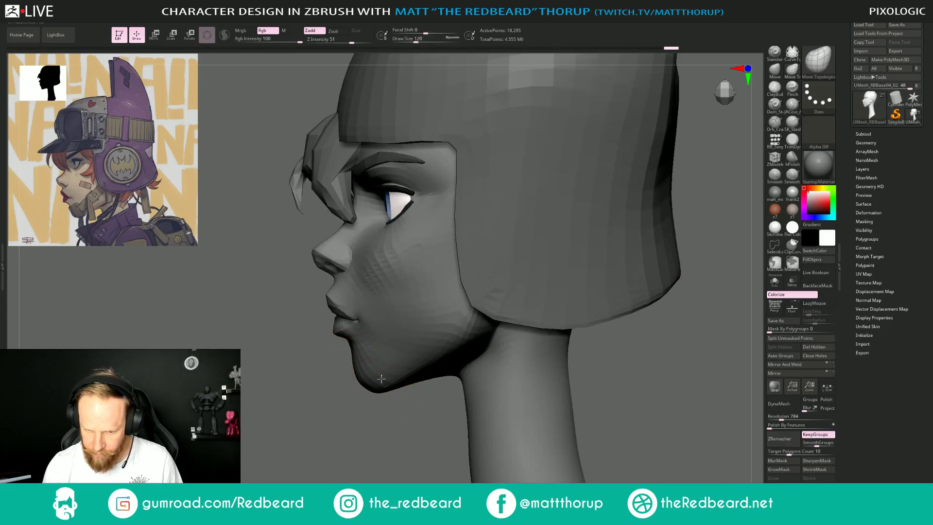
{"action": "mouse_move", "coordinate": [368, 420]}
{"action": "left_mouse_down"}
{"action": "mouse_move", "coordinate": [384, 421]}
{"action": "mouse_move", "coordinate": [345, 430]}
{"action": "mouse_move", "coordinate": [353, 420]}
{"action": "left_mouse_up"}
{"action": "key", "text": "s"}
Show the subtool list and isolate the head mesh with Solo mode in the front view.
{"action": "mouse_move", "coordinate": [359, 368]}
{"action": "left_mouse_down"}
{"action": "mouse_move", "coordinate": [563, 345]}
{"action": "mouse_move", "coordinate": [585, 390]}
{"action": "mouse_move", "coordinate": [524, 365]}
{"action": "mouse_move", "coordinate": [622, 370]}
{"action": "left_mouse_up"}
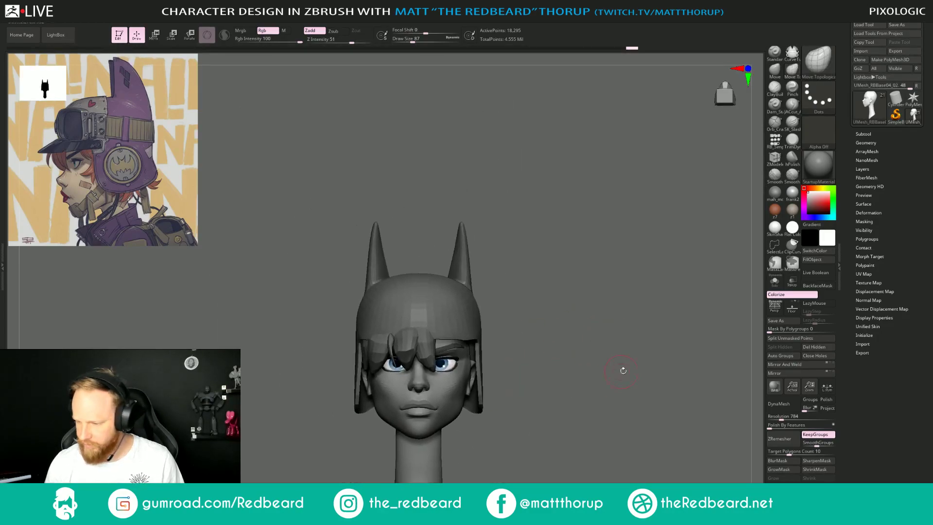
{"action": "left_click", "coordinate": [864, 134]}
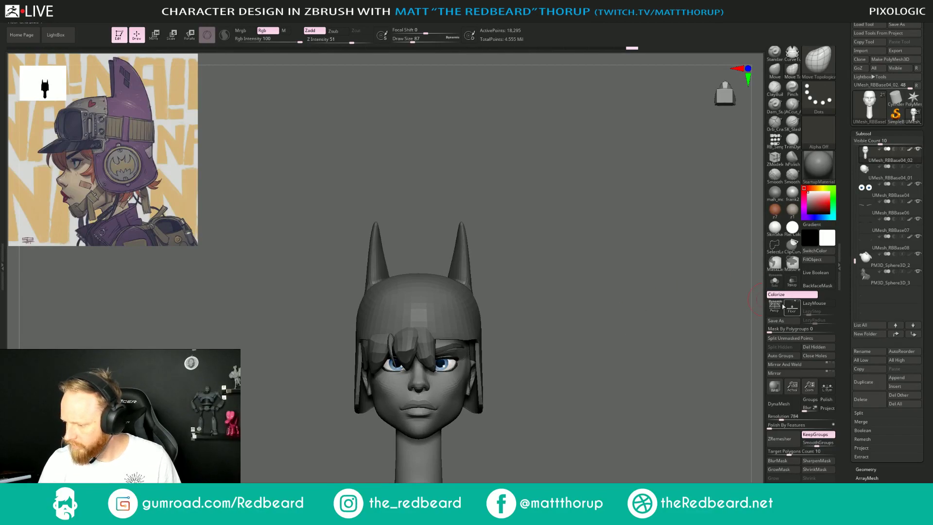
{"action": "left_click", "coordinate": [775, 281]}
{"action": "mouse_move", "coordinate": [635, 309]}
{"action": "left_mouse_down", "text": "alt"}
{"action": "mouse_move", "coordinate": [656, 333]}
{"action": "mouse_move", "coordinate": [625, 350]}
{"action": "mouse_move", "coordinate": [627, 360]}
{"action": "left_mouse_up", "text": "alt"}
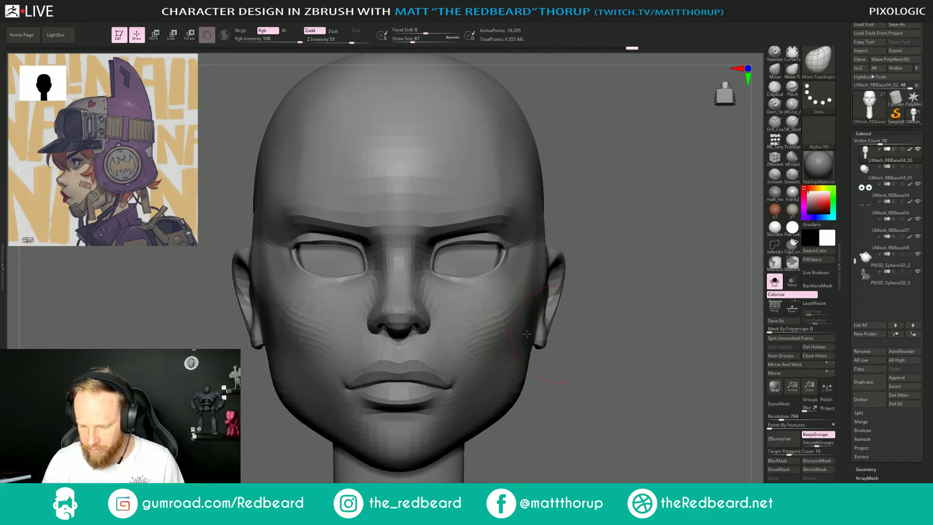
Reshape the cheeks and sides of the jaw on the isolated head with the Move Topological brush.
{"action": "key", "text": "s"}
{"action": "left_click_drag", "start_coordinate": [412, 331], "coordinate": [475, 322]}
{"action": "key", "text": "s"}
{"action": "key", "text": "s"}
{"action": "key", "text": "s"}
{"action": "mouse_move", "coordinate": [607, 301]}
{"action": "left_mouse_down"}
{"action": "mouse_move", "coordinate": [500, 306]}
{"action": "mouse_move", "coordinate": [493, 323]}
{"action": "left_mouse_up"}
{"action": "key", "text": "s"}
Try to push the jawline in profile with Move Topological at draw size 140, and undo that stroke.
{"action": "left_click_drag", "start_coordinate": [355, 428], "coordinate": [217, 420]}
{"action": "key", "text": "s"}
{"action": "left_click_drag", "start_coordinate": [449, 371], "coordinate": [457, 371]}
{"action": "left_click_drag", "start_coordinate": [389, 436], "coordinate": [403, 431]}
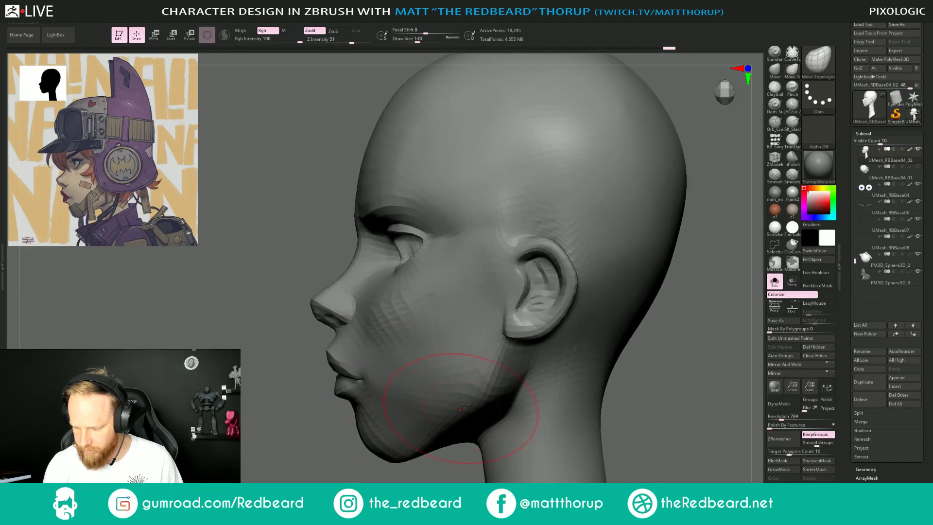
{"action": "key", "text": "ctrl+z"}
Soften the cheek and jaw area in three-quarter view with Move Topological at draw sizes 101 and 112.
{"action": "left_click_drag", "start_coordinate": [620, 381], "coordinate": [696, 381]}
{"action": "left_click_drag", "start_coordinate": [517, 367], "coordinate": [459, 364]}
{"action": "key", "text": "s"}
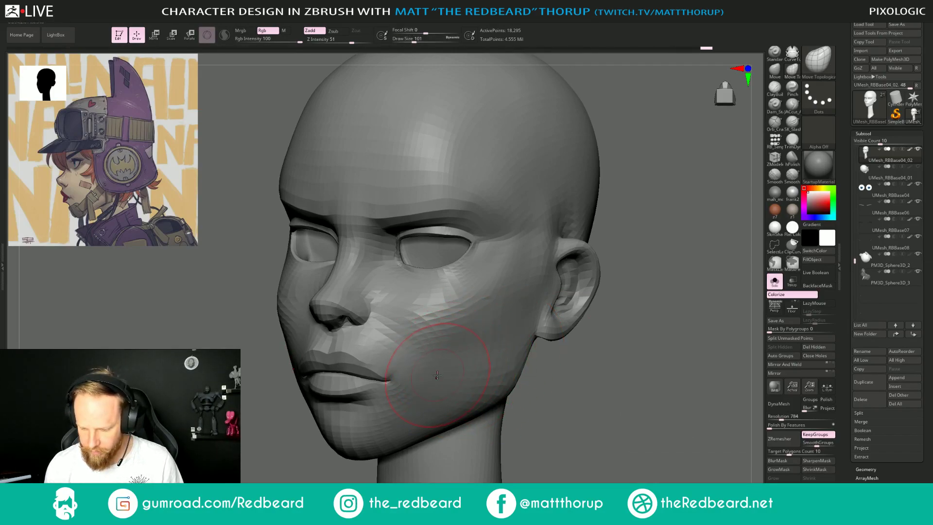
{"action": "key", "text": "s"}
{"action": "left_click_drag", "start_coordinate": [424, 379], "coordinate": [430, 379]}
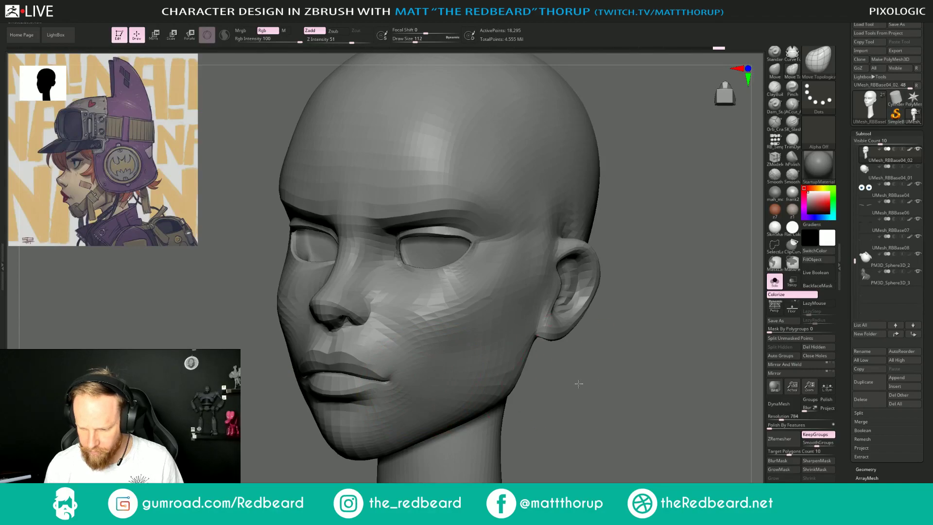
Enable perspective for the viewport and set the camera focal length to 85.
{"action": "mouse_move", "coordinate": [579, 384]}
{"action": "left_mouse_down", "text": "shift"}
{"action": "mouse_move", "coordinate": [648, 383]}
{"action": "mouse_move", "coordinate": [609, 371]}
{"action": "mouse_move", "coordinate": [587, 379]}
{"action": "left_mouse_up", "text": "shift"}
{"action": "key", "text": "p"}
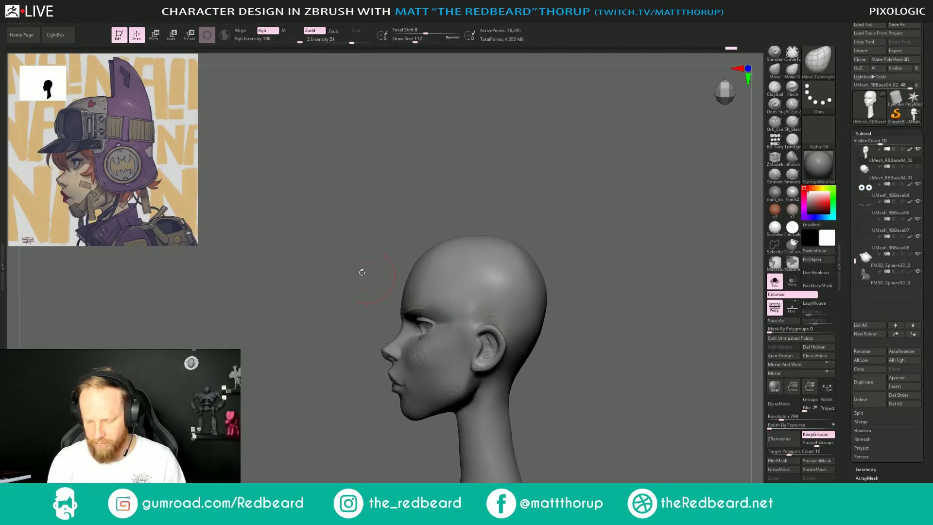
{"action": "key", "text": "space"}
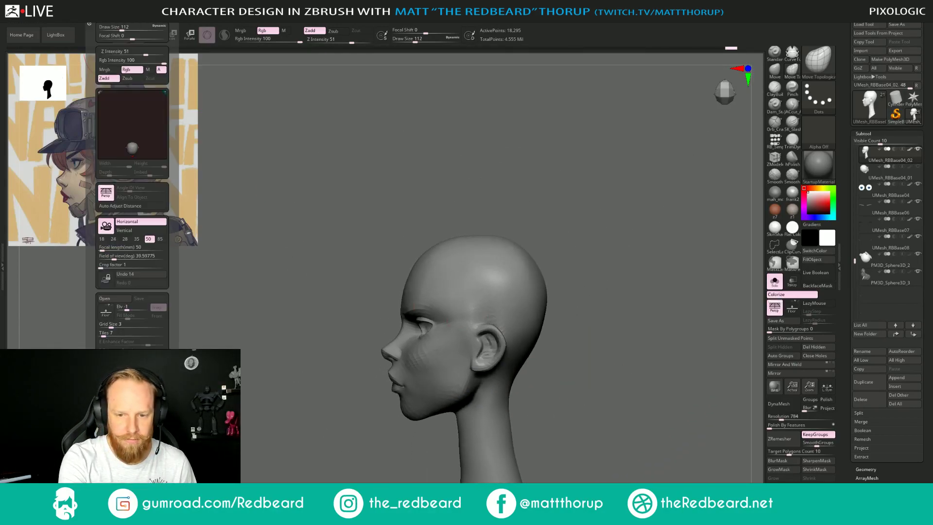
{"action": "left_click", "coordinate": [160, 241]}
Refine the outer cheeks in front view with the Move Topological brush at draw size 97.
{"action": "left_click_drag", "start_coordinate": [605, 265], "coordinate": [639, 268], "text": "shift"}
{"action": "mouse_move", "coordinate": [613, 296]}
{"action": "left_mouse_down", "text": "alt"}
{"action": "mouse_move", "coordinate": [543, 274]}
{"action": "mouse_move", "coordinate": [554, 304]}
{"action": "mouse_move", "coordinate": [585, 329]}
{"action": "mouse_move", "coordinate": [552, 337]}
{"action": "mouse_move", "coordinate": [550, 351]}
{"action": "left_mouse_up", "text": "alt"}
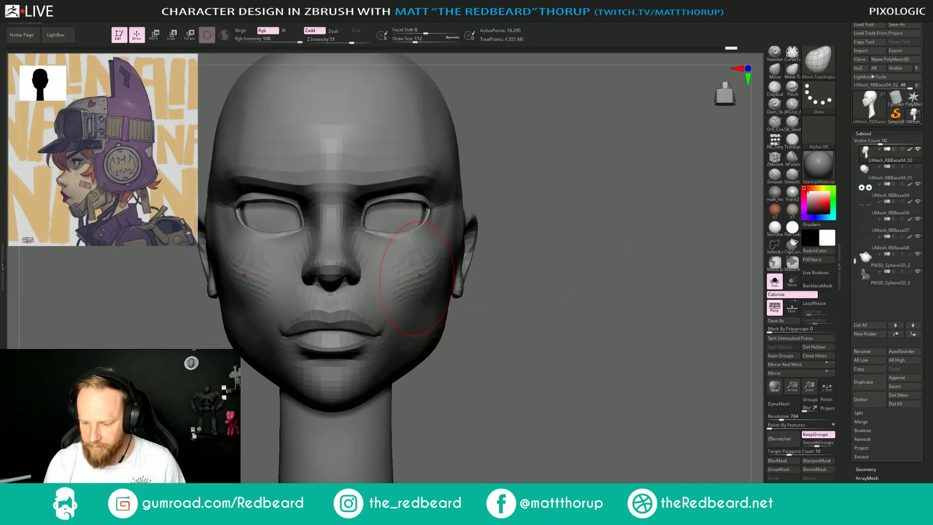
{"action": "key", "text": "s"}
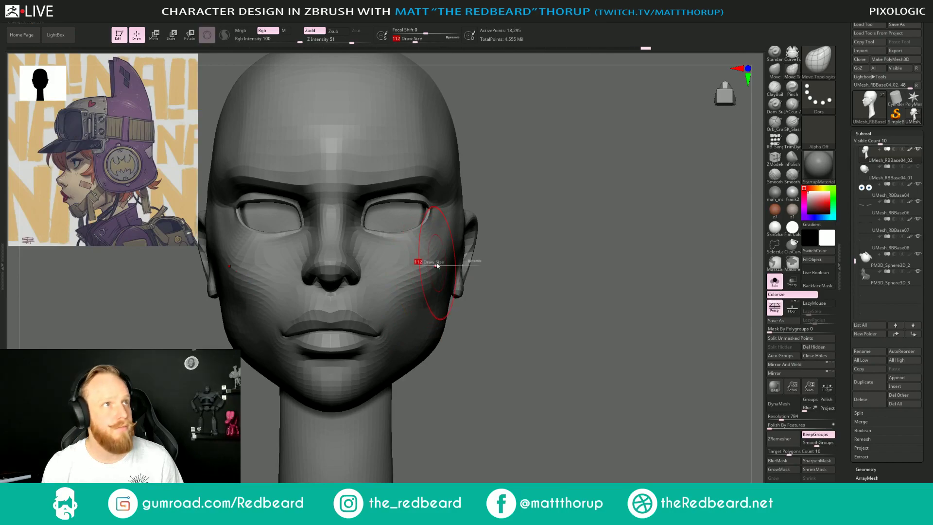
{"action": "left_click_drag", "start_coordinate": [436, 266], "coordinate": [434, 266]}
{"action": "left_click_drag", "start_coordinate": [527, 244], "coordinate": [568, 237], "text": "alt"}
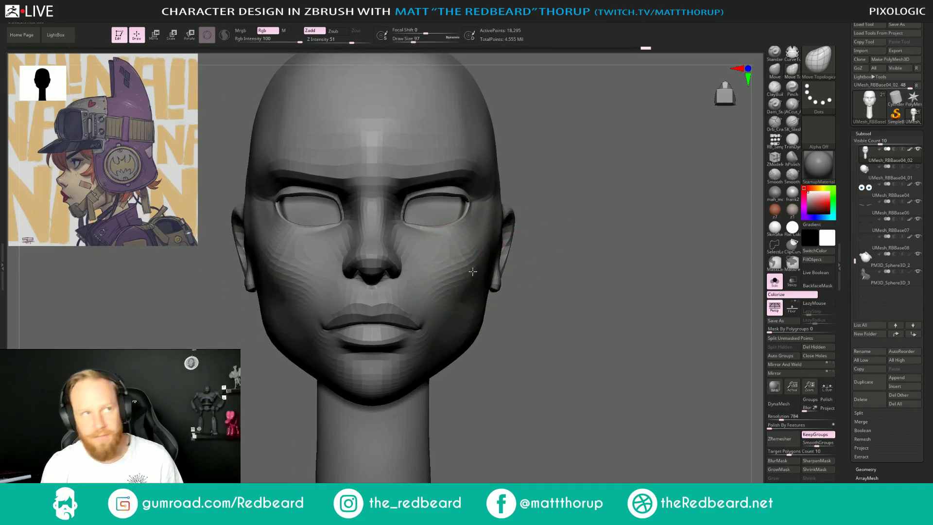
Smooth the side of the face between the cheekbone and the ear at draw size 46.
{"action": "left_click_drag", "start_coordinate": [585, 246], "coordinate": [407, 308]}
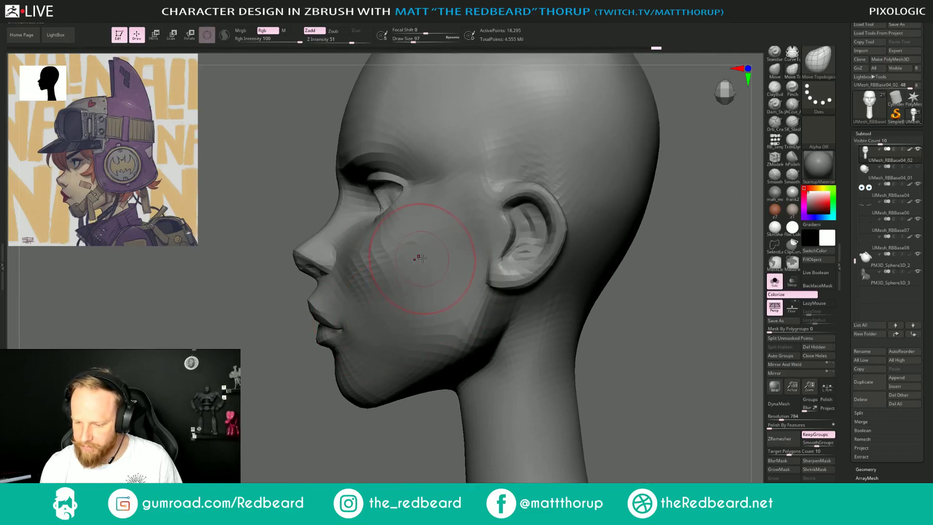
{"action": "key", "text": "s"}
{"action": "left_click_drag", "start_coordinate": [423, 255], "coordinate": [436, 240]}
{"action": "key", "text": "s"}
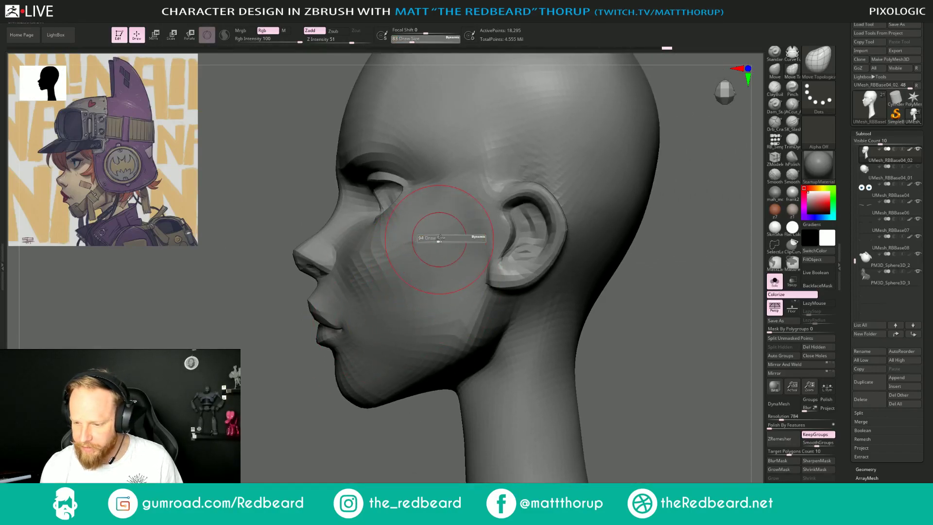
{"action": "key", "text": "s"}
{"action": "mouse_move", "coordinate": [475, 239]}
{"action": "left_mouse_down"}
{"action": "mouse_move", "coordinate": [469, 248]}
{"action": "mouse_move", "coordinate": [471, 220]}
{"action": "left_mouse_up"}
{"action": "left_click_drag", "start_coordinate": [483, 182], "coordinate": [441, 299], "text": "shift"}
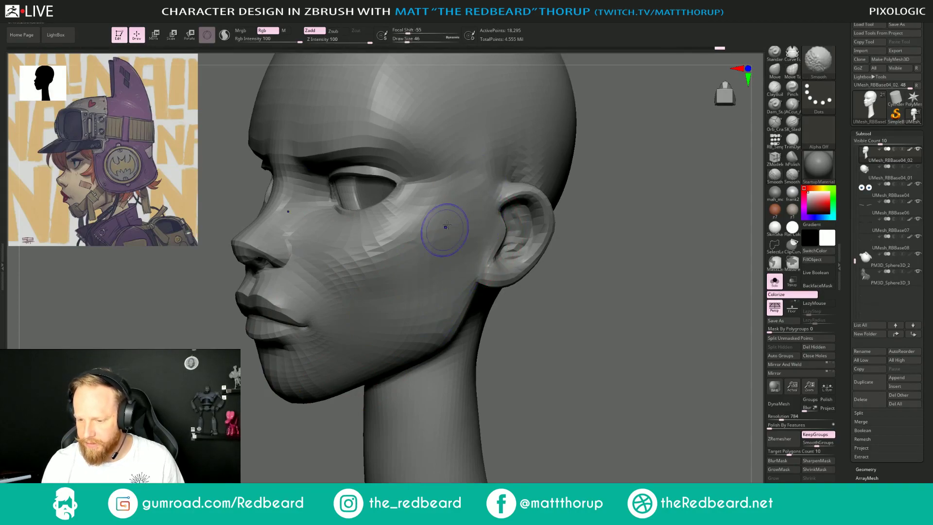
Reshape the lower cheek and jaw in three-quarter view with Move Topological at draw sizes 80 and 90.
{"action": "mouse_move", "coordinate": [535, 311]}
{"action": "left_mouse_down"}
{"action": "mouse_move", "coordinate": [607, 315]}
{"action": "mouse_move", "coordinate": [507, 294]}
{"action": "mouse_move", "coordinate": [642, 335]}
{"action": "left_mouse_up"}
{"action": "mouse_move", "coordinate": [564, 346]}
{"action": "left_mouse_down", "text": "alt"}
{"action": "mouse_move", "coordinate": [611, 351]}
{"action": "mouse_move", "coordinate": [549, 348]}
{"action": "left_mouse_up", "text": "alt"}
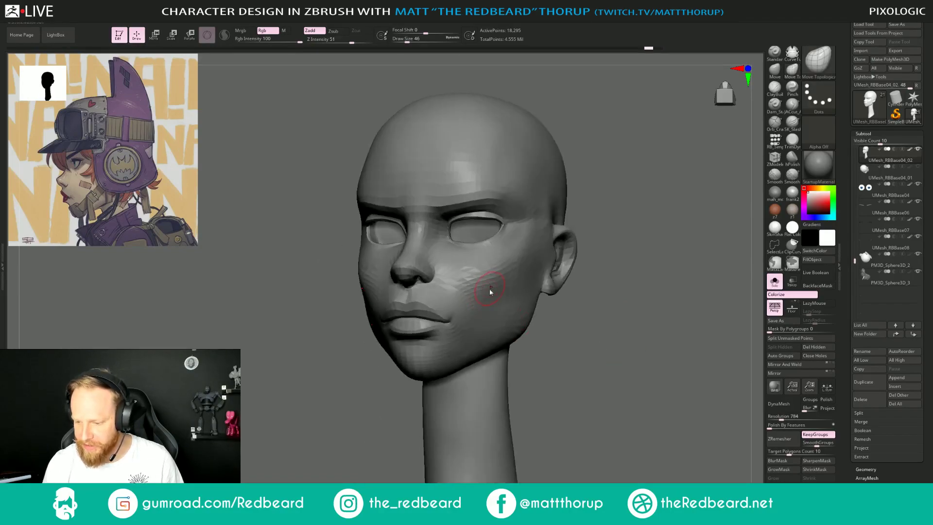
{"action": "key", "text": "s"}
{"action": "left_click_drag", "start_coordinate": [489, 294], "coordinate": [493, 294]}
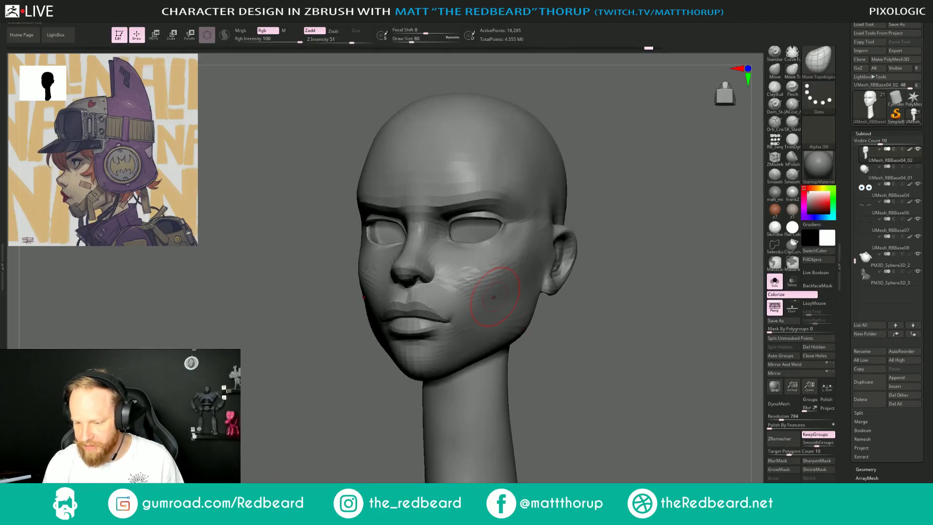
{"action": "left_click_drag", "start_coordinate": [569, 331], "coordinate": [577, 332]}
{"action": "key", "text": "s"}
{"action": "left_click_drag", "start_coordinate": [501, 327], "coordinate": [505, 327]}
{"action": "mouse_move", "coordinate": [522, 328]}
{"action": "left_mouse_down"}
{"action": "mouse_move", "coordinate": [537, 337]}
{"action": "mouse_move", "coordinate": [430, 364]}
{"action": "left_mouse_up"}
{"action": "key", "text": "s"}
Adjust the jaw corner below the ear in profile with Move Topological at draw size 77.
{"action": "left_click_drag", "start_coordinate": [508, 351], "coordinate": [418, 348]}
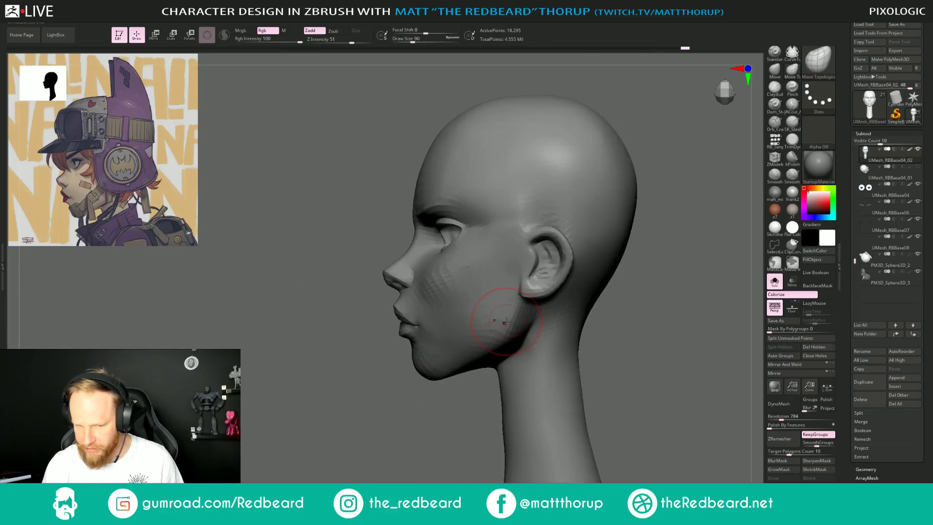
{"action": "key", "text": "s"}
{"action": "left_click_drag", "start_coordinate": [505, 322], "coordinate": [524, 292]}
{"action": "key", "text": "s"}
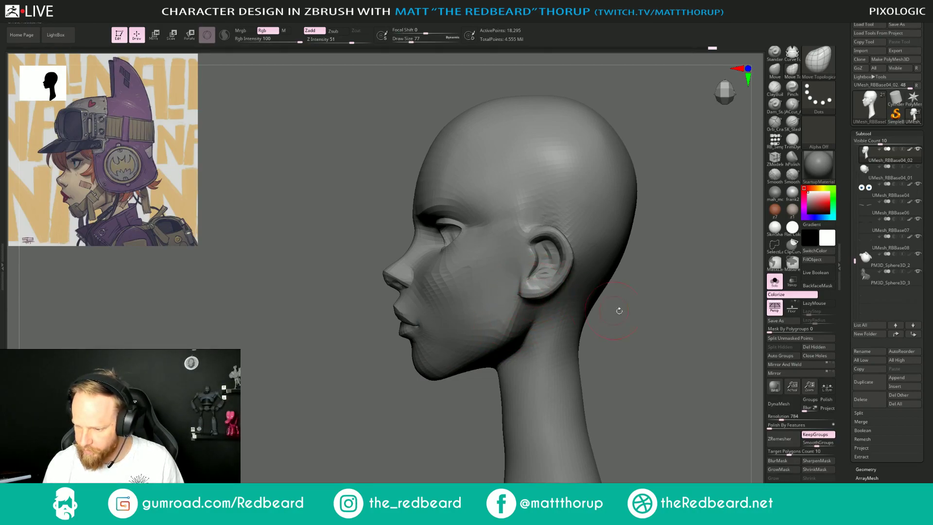
{"action": "left_click_drag", "start_coordinate": [619, 311], "coordinate": [660, 316]}
Smooth the temples at draw size 197 and refine the temple and brow area with Move Topological at draw size 136.
{"action": "left_click_drag", "start_coordinate": [608, 199], "coordinate": [577, 265]}
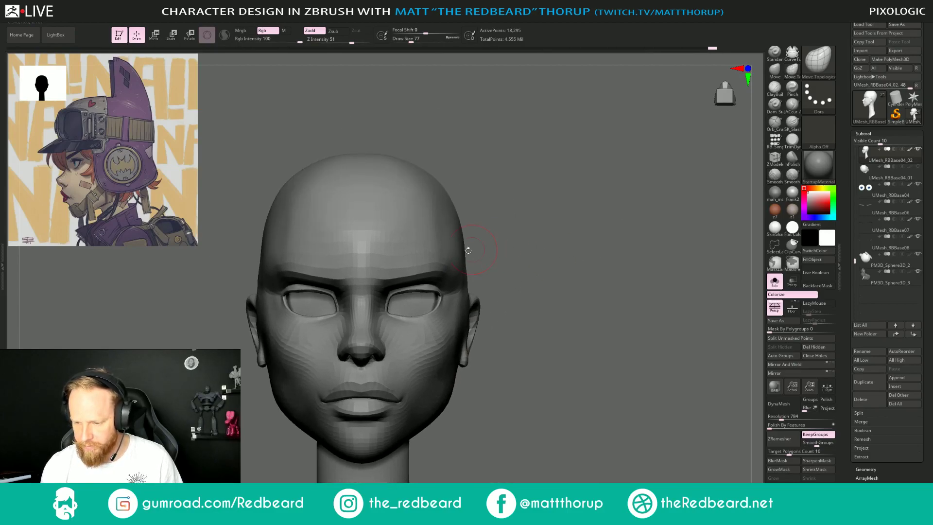
{"action": "key", "text": "s"}
{"action": "left_click_drag", "start_coordinate": [493, 239], "coordinate": [504, 240]}
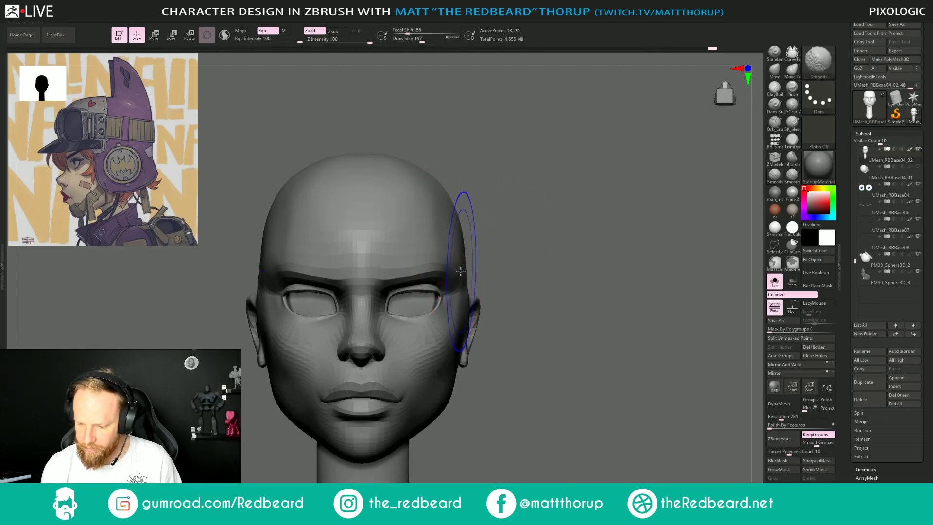
{"action": "left_click_drag", "start_coordinate": [463, 267], "coordinate": [465, 285], "text": "shift"}
{"action": "left_click_drag", "start_coordinate": [502, 253], "coordinate": [461, 251]}
{"action": "left_click_drag", "start_coordinate": [546, 215], "coordinate": [389, 272]}
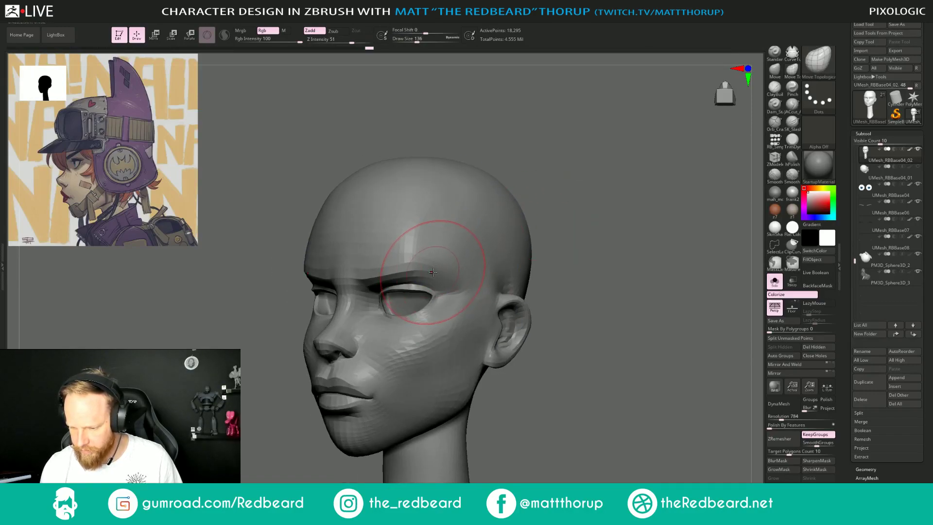
{"action": "mouse_move", "coordinate": [585, 232]}
{"action": "left_mouse_down"}
{"action": "mouse_move", "coordinate": [521, 219]}
{"action": "mouse_move", "coordinate": [593, 204]}
{"action": "mouse_move", "coordinate": [666, 215]}
{"action": "mouse_move", "coordinate": [614, 201]}
{"action": "mouse_move", "coordinate": [625, 230]}
{"action": "mouse_move", "coordinate": [589, 227]}
{"action": "left_mouse_up"}
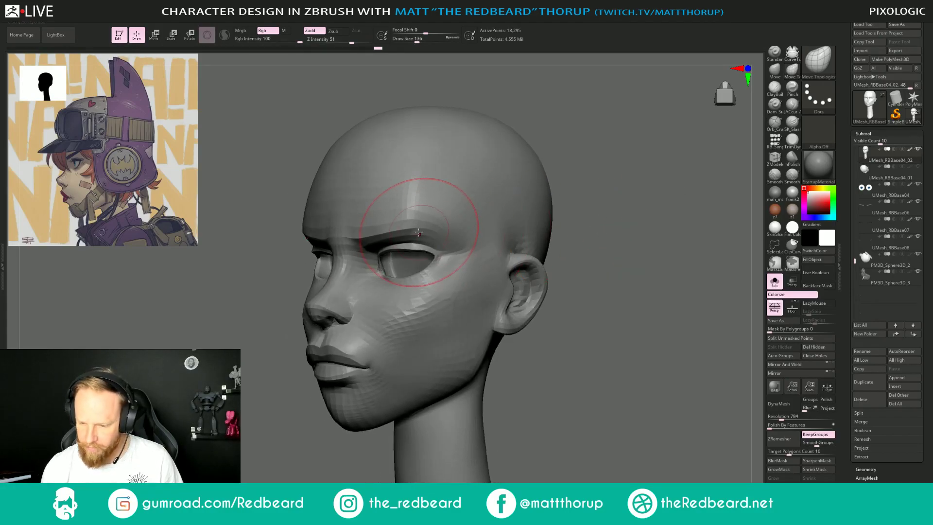
Subdivide the head mesh once and smooth the brow ridge and the area around the eye at draw size 39.
{"action": "key", "text": "s"}
{"action": "mouse_move", "coordinate": [418, 231]}
{"action": "left_mouse_down"}
{"action": "mouse_move", "coordinate": [410, 230]}
{"action": "mouse_move", "coordinate": [439, 234]}
{"action": "mouse_move", "coordinate": [385, 239]}
{"action": "left_mouse_up"}
{"action": "key", "text": "s"}
{"action": "key", "text": "ctrl+d"}
{"action": "key", "text": "shift"}
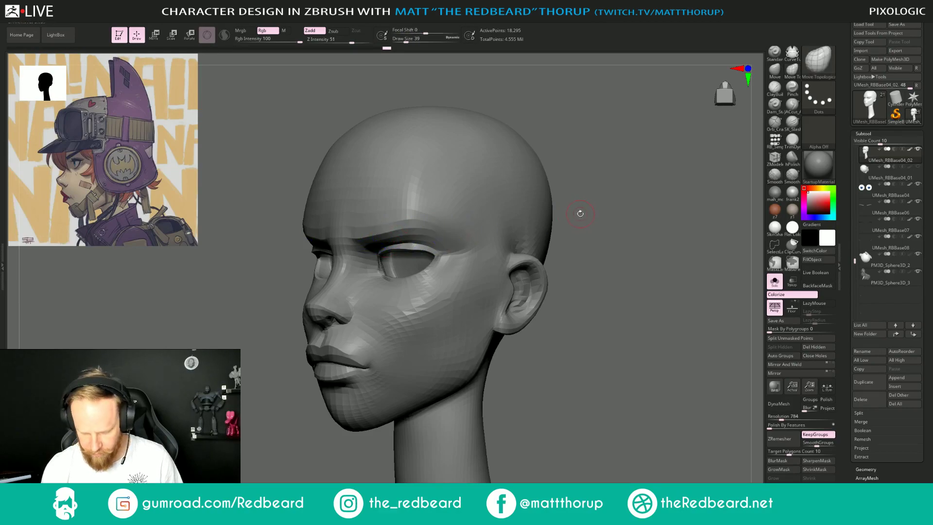
{"action": "left_click_drag", "start_coordinate": [438, 229], "coordinate": [376, 243], "text": "shift"}
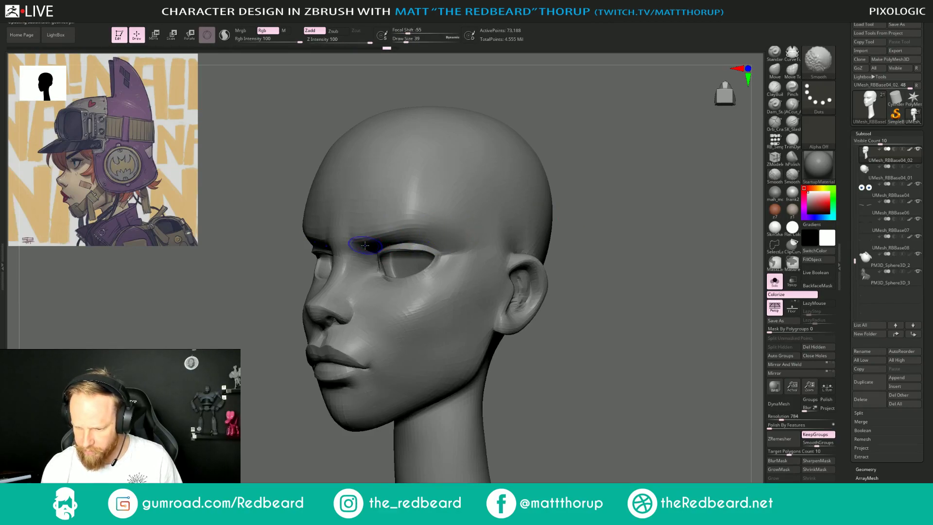
{"action": "left_click_drag", "start_coordinate": [433, 226], "coordinate": [373, 243], "text": "shift"}
{"action": "mouse_move", "coordinate": [428, 233]}
{"action": "left_mouse_down", "text": "shift"}
{"action": "mouse_move", "coordinate": [436, 213]}
{"action": "mouse_move", "coordinate": [450, 265]}
{"action": "mouse_move", "coordinate": [396, 319]}
{"action": "left_mouse_up", "text": "shift"}
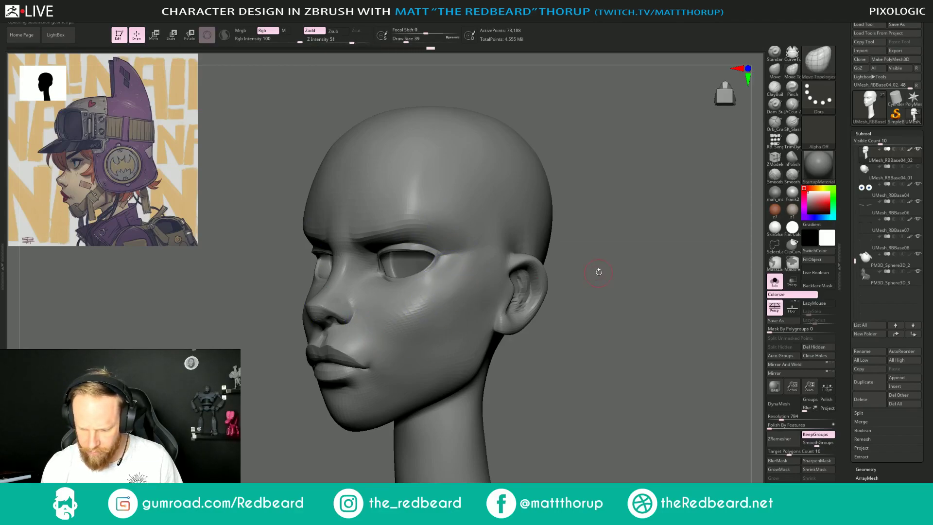
Smooth the corner of the mouth from a low view at draw size 39.
{"action": "left_click_drag", "start_coordinate": [597, 268], "coordinate": [554, 243]}
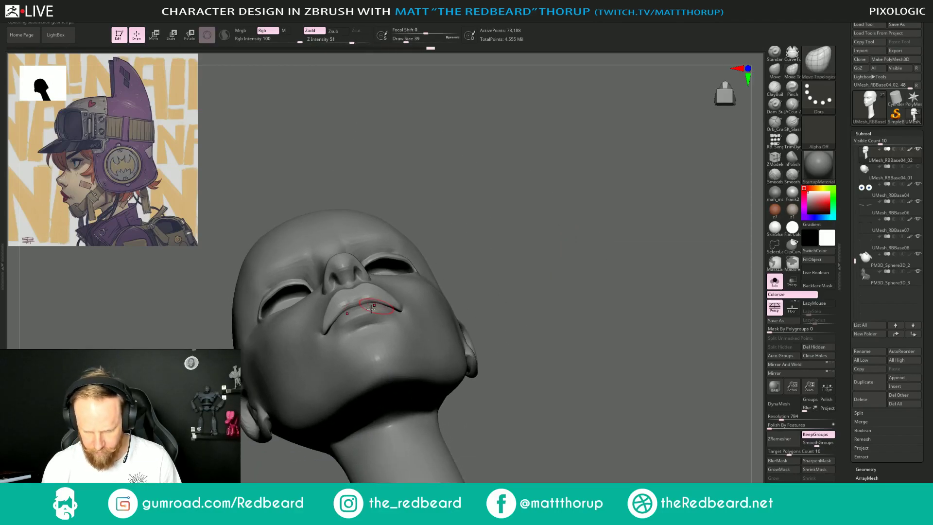
{"action": "left_click_drag", "start_coordinate": [325, 332], "coordinate": [329, 329], "text": "shift"}
{"action": "key", "text": "s"}
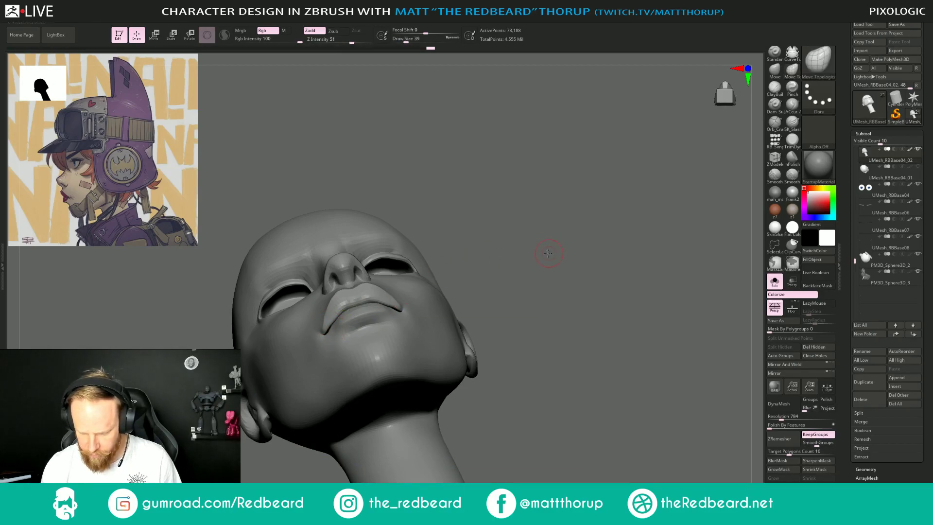
Isolate the lip polygroup, restore the head, and hide the lower-lip and inner-mouth polygroups to open up the mouth.
{"action": "left_click_drag", "start_coordinate": [550, 256], "coordinate": [580, 273]}
{"action": "left_click", "coordinate": [378, 311], "text": "ctrl+shift"}
{"action": "left_click_drag", "start_coordinate": [638, 234], "coordinate": [577, 250]}
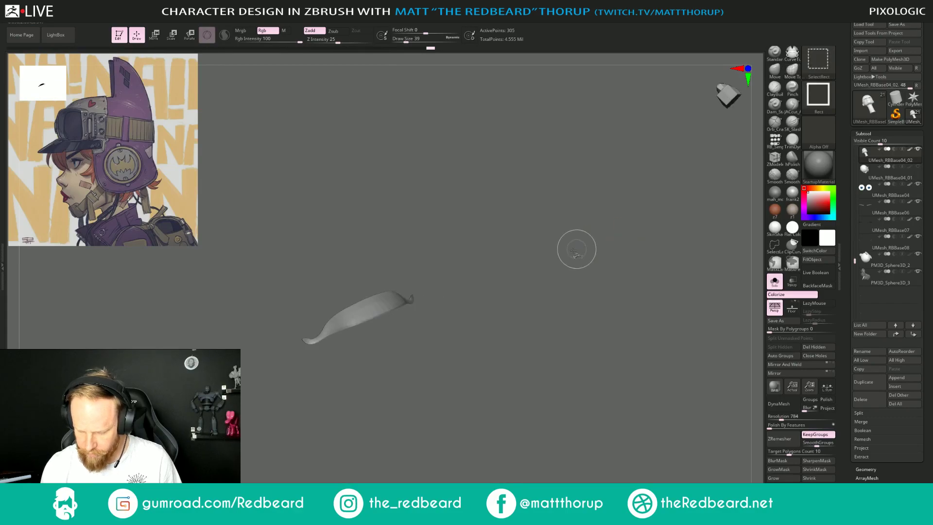
{"action": "left_click", "coordinate": [577, 252], "text": "ctrl+shift"}
{"action": "double_click", "coordinate": [369, 337], "text": "ctrl+shift"}
{"action": "left_click", "coordinate": [371, 361], "text": "ctrl+shift"}
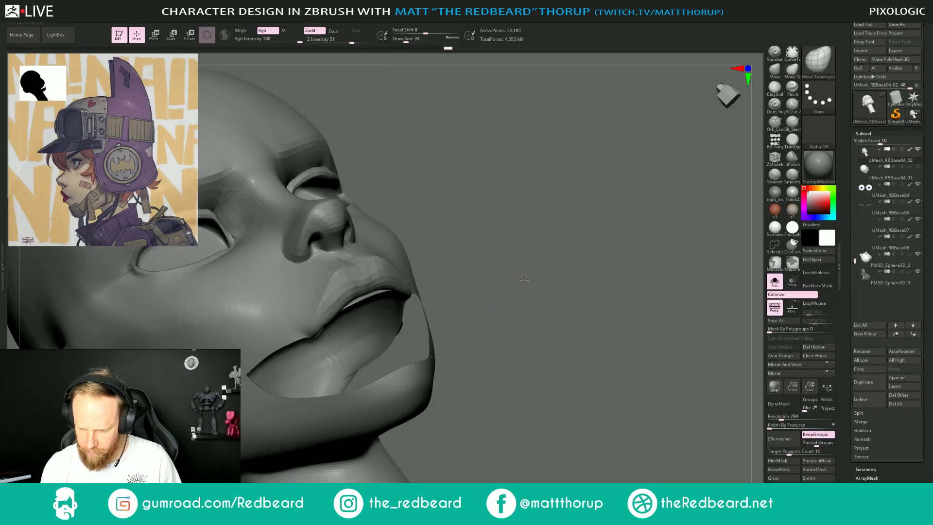
{"action": "mouse_move", "coordinate": [515, 287]}
{"action": "left_mouse_down"}
{"action": "mouse_move", "coordinate": [489, 278]}
{"action": "mouse_move", "coordinate": [487, 323]}
{"action": "mouse_move", "coordinate": [479, 301]}
{"action": "left_mouse_up"}
{"action": "mouse_move", "coordinate": [343, 343]}
{"action": "left_mouse_down"}
{"action": "mouse_move", "coordinate": [318, 348]}
{"action": "mouse_move", "coordinate": [358, 335]}
{"action": "left_mouse_up"}
{"action": "left_click", "coordinate": [390, 318], "text": "ctrl+shift"}
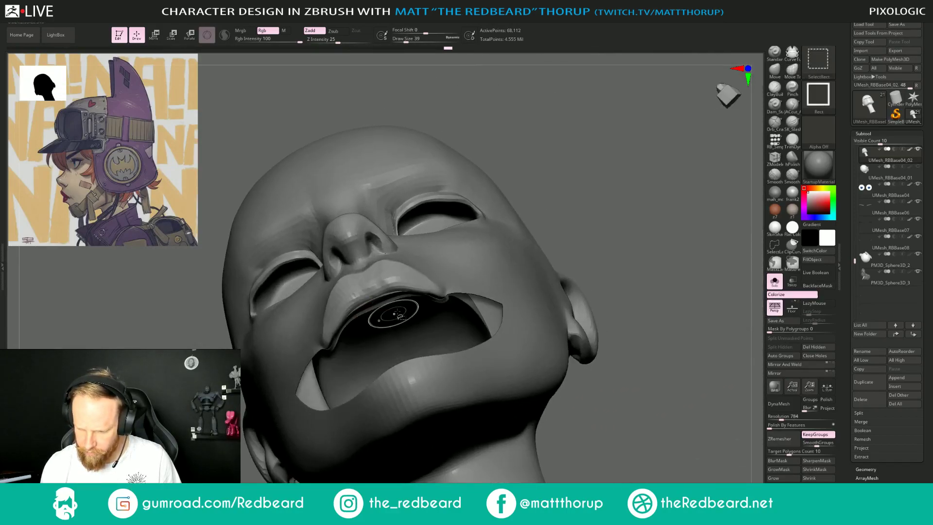
Mask the whole head except the lower-lip region and unhide all polygroups.
{"action": "mouse_move", "coordinate": [566, 226]}
{"action": "left_mouse_down"}
{"action": "mouse_move", "coordinate": [656, 240]}
{"action": "mouse_move", "coordinate": [638, 215]}
{"action": "mouse_move", "coordinate": [637, 196]}
{"action": "mouse_move", "coordinate": [642, 276]}
{"action": "mouse_move", "coordinate": [625, 214]}
{"action": "mouse_move", "coordinate": [600, 245]}
{"action": "mouse_move", "coordinate": [586, 217]}
{"action": "left_mouse_up"}
{"action": "left_click", "coordinate": [381, 312], "text": "ctrl+shift"}
{"action": "left_click", "coordinate": [611, 230], "text": "ctrl"}
{"action": "left_click", "coordinate": [605, 230], "text": "ctrl+shift"}
Invert the mask to protect the lower-lip region and inflate the upper lip near the mouth corner with Inflat at draw size 31.
{"action": "key", "text": "b"}
{"action": "key", "text": "m"}
{"action": "key", "text": "v"}
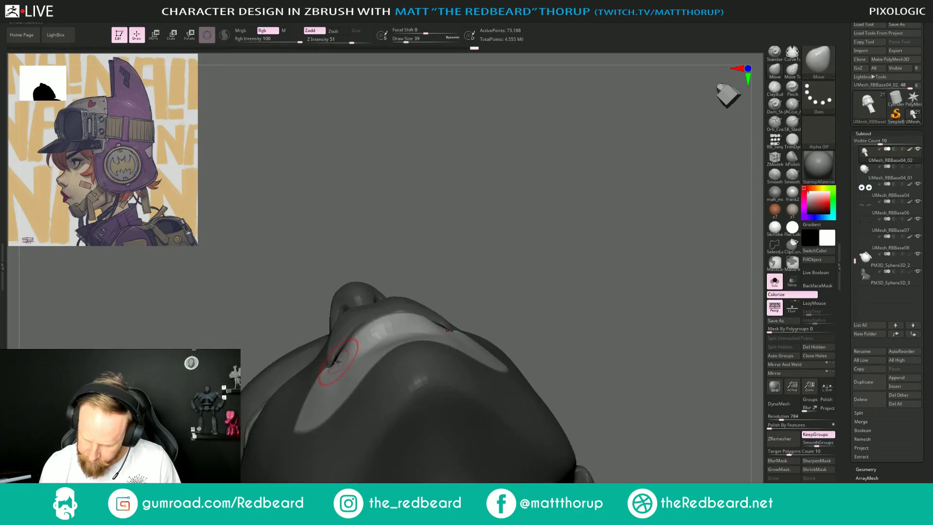
{"action": "key", "text": "bracketleft"}
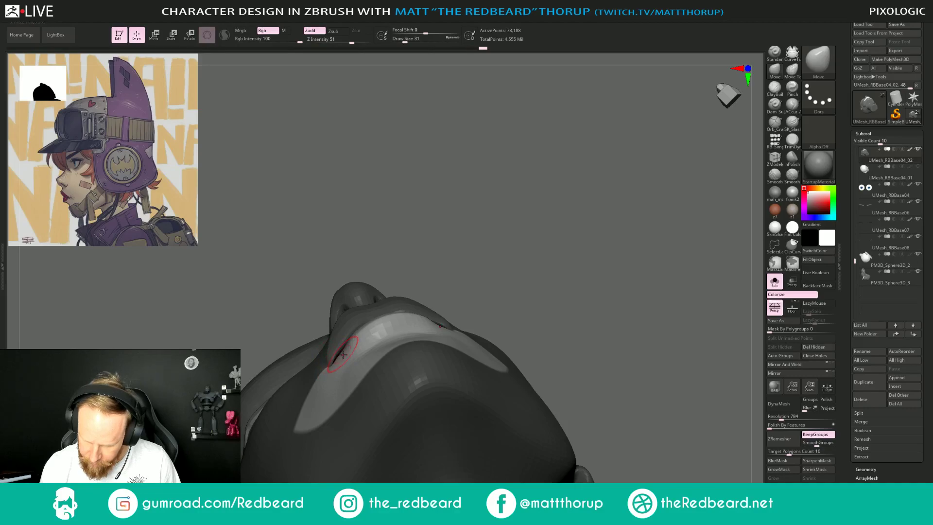
{"action": "left_click", "coordinate": [511, 235], "text": "ctrl"}
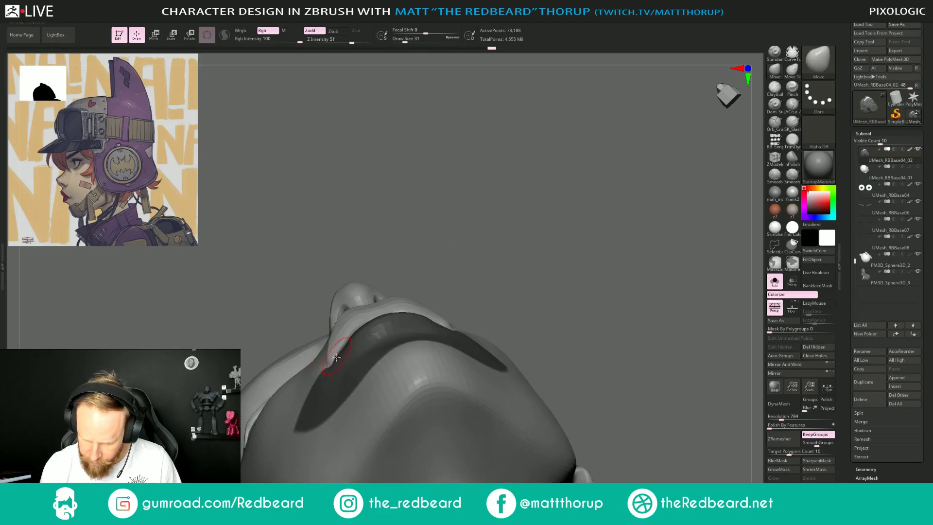
{"action": "key", "text": "shift"}
{"action": "key", "text": "b"}
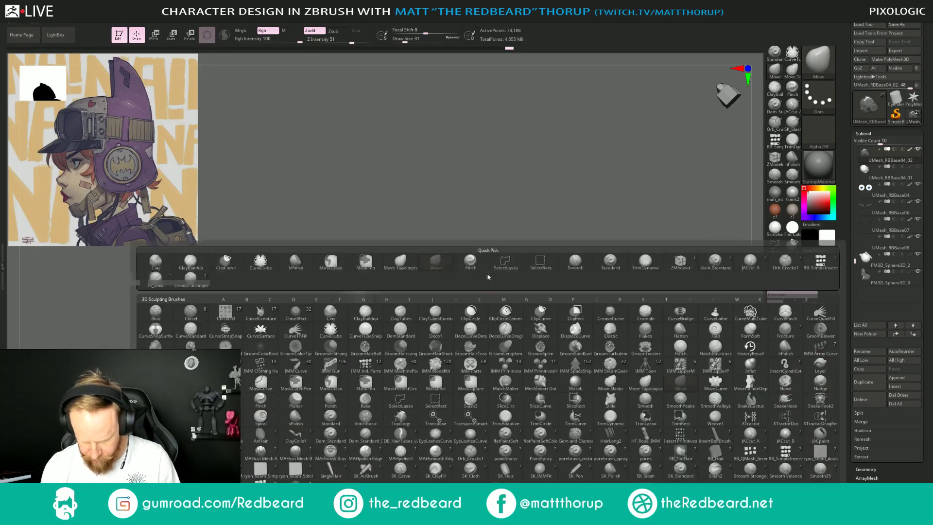
{"action": "key", "text": "i"}
{"action": "key", "text": "n"}
{"action": "left_click_drag", "start_coordinate": [344, 344], "coordinate": [351, 333]}
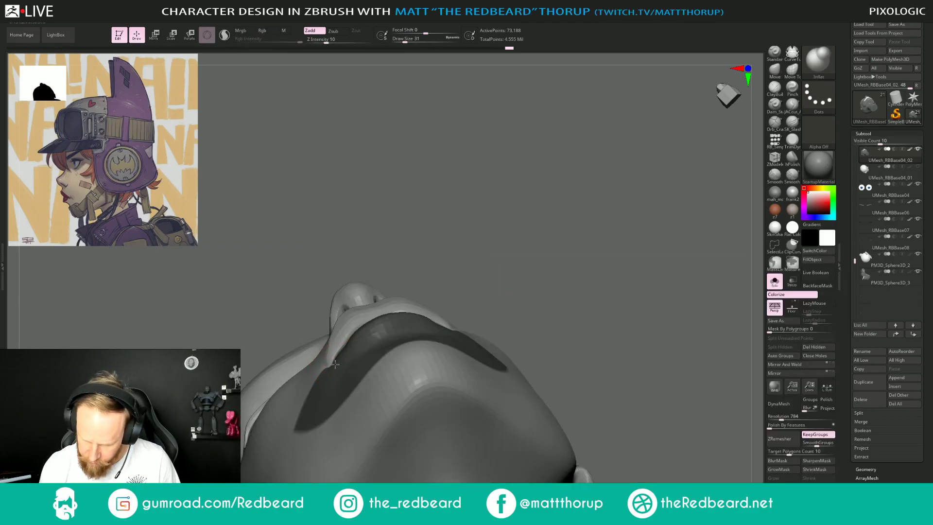
Isolate the inner-mouth polygroup so only the mouth bag is shown, viewed from the side.
{"action": "left_click_drag", "start_coordinate": [472, 257], "coordinate": [489, 340]}
{"action": "key", "text": "ctrl+shift"}
{"action": "left_click", "coordinate": [341, 335], "text": "ctrl+shift"}
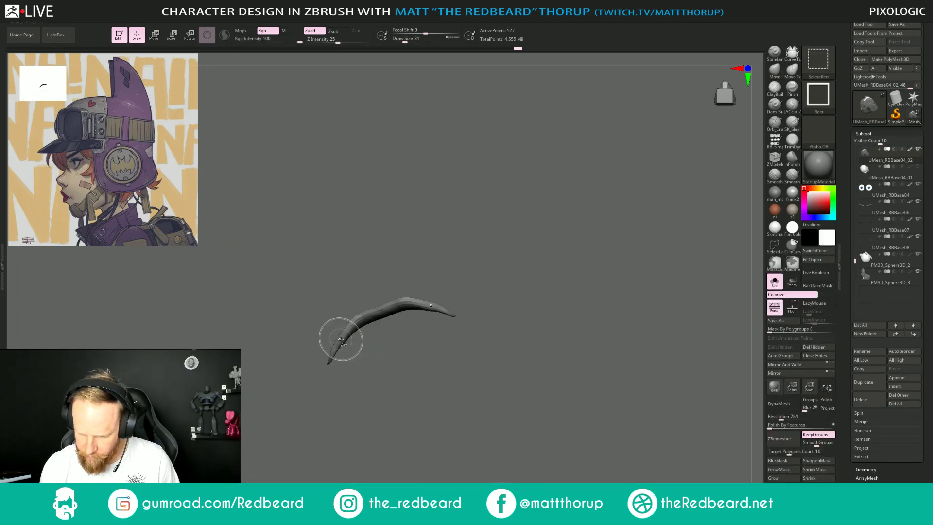
{"action": "left_click", "coordinate": [439, 242], "text": "ctrl+shift"}
{"action": "left_click", "coordinate": [350, 328], "text": "ctrl+shift"}
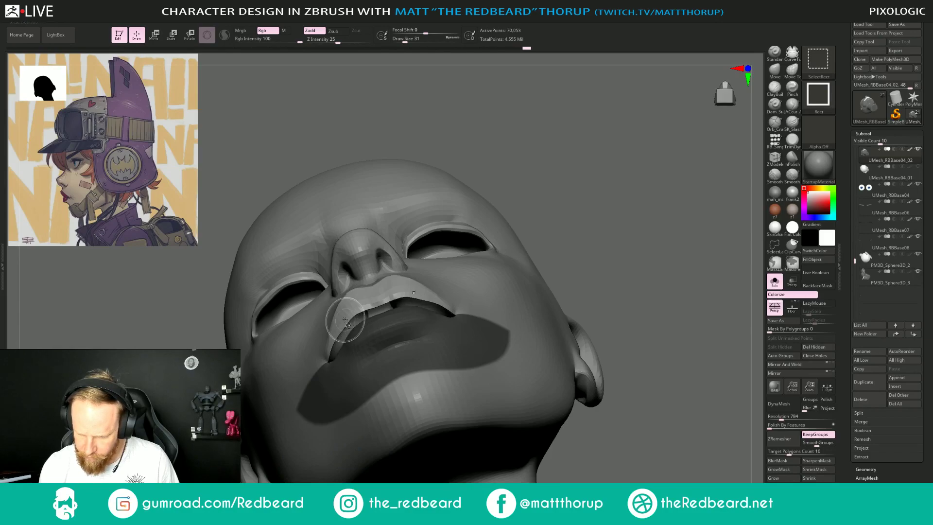
{"action": "left_click", "coordinate": [347, 321], "text": "ctrl+shift"}
{"action": "left_click", "coordinate": [381, 314], "text": "ctrl+shift"}
{"action": "mouse_move", "coordinate": [587, 214]}
{"action": "left_mouse_down"}
{"action": "mouse_move", "coordinate": [617, 255]}
{"action": "mouse_move", "coordinate": [577, 179]}
{"action": "mouse_move", "coordinate": [620, 233]}
{"action": "mouse_move", "coordinate": [548, 278]}
{"action": "left_mouse_up"}
{"action": "left_click_drag", "start_coordinate": [489, 316], "coordinate": [662, 230], "text": "alt"}
{"action": "left_click_drag", "start_coordinate": [614, 190], "coordinate": [585, 236]}
{"action": "left_click_drag", "start_coordinate": [602, 272], "coordinate": [640, 371], "text": "alt"}
{"action": "mouse_move", "coordinate": [342, 392]}
{"action": "left_mouse_down", "text": "alt"}
{"action": "mouse_move", "coordinate": [455, 437]}
{"action": "mouse_move", "coordinate": [350, 315]}
{"action": "left_mouse_up", "text": "alt"}
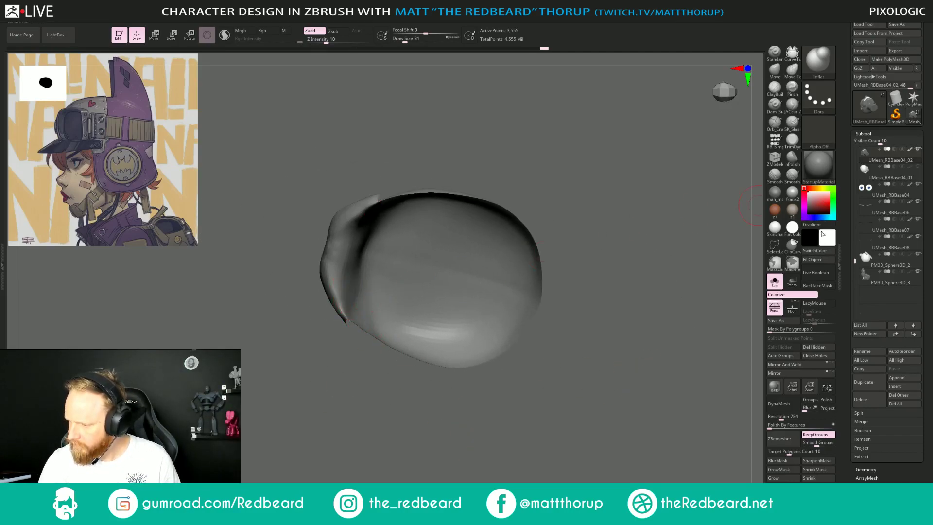
Turn on BackfaceMask and inflate the front of the isolated mouth bag with the Inflat brush at draw size 44.
{"action": "left_click_drag", "start_coordinate": [591, 334], "coordinate": [573, 358]}
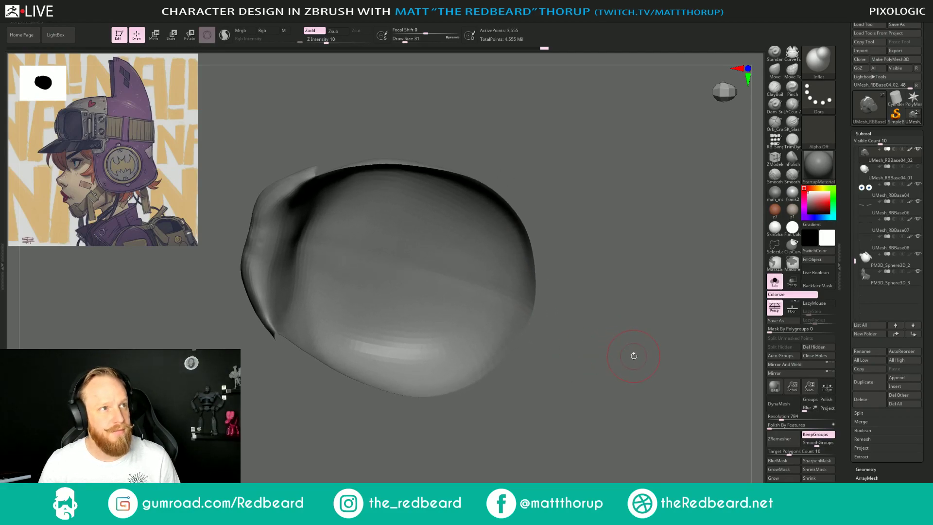
{"action": "left_click_drag", "start_coordinate": [634, 354], "coordinate": [607, 353]}
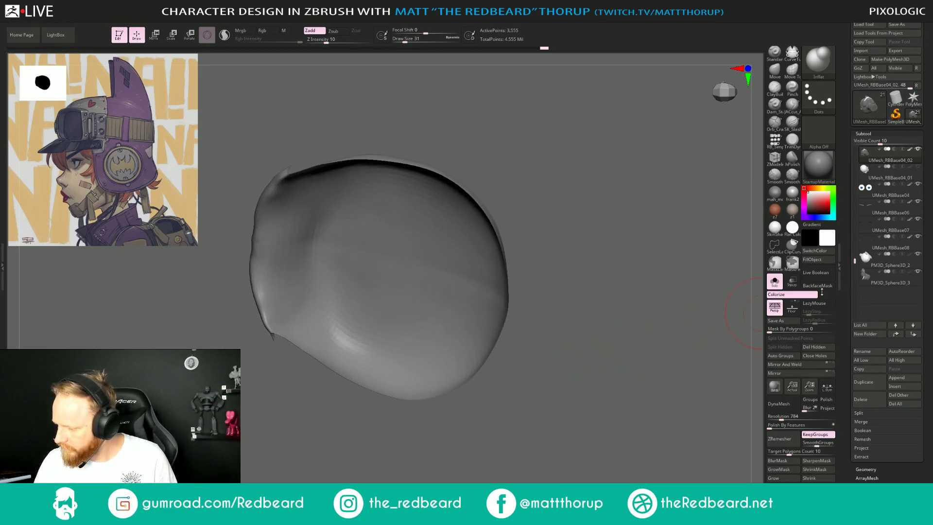
{"action": "left_click", "coordinate": [820, 287]}
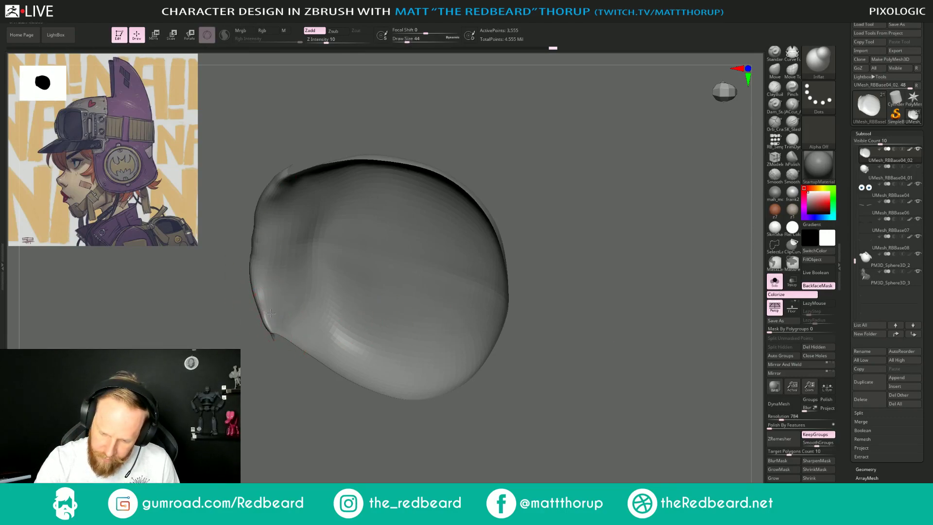
{"action": "mouse_move", "coordinate": [270, 301]}
{"action": "left_mouse_down"}
{"action": "mouse_move", "coordinate": [294, 334]}
{"action": "mouse_move", "coordinate": [306, 222]}
{"action": "mouse_move", "coordinate": [309, 293]}
{"action": "left_mouse_up"}
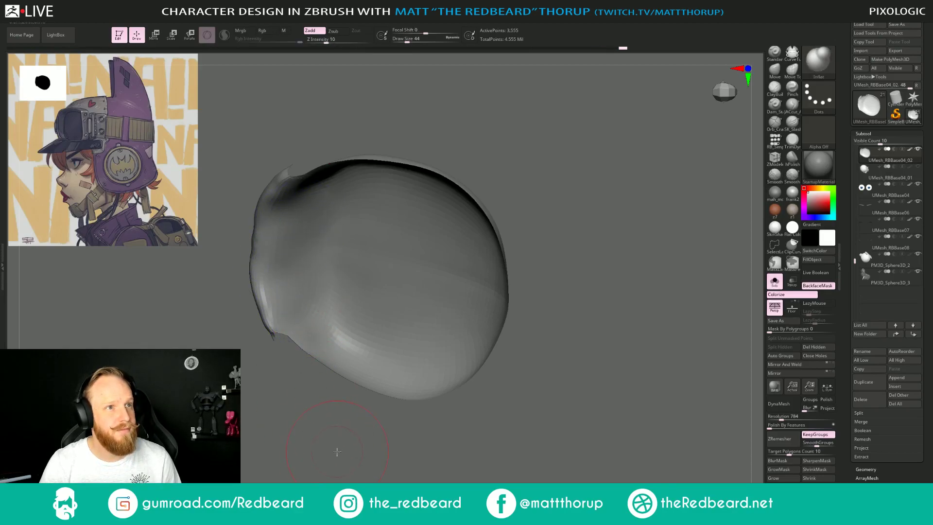
{"action": "mouse_move", "coordinate": [337, 451]}
{"action": "left_mouse_down"}
{"action": "mouse_move", "coordinate": [483, 406]}
{"action": "mouse_move", "coordinate": [497, 426]}
{"action": "left_mouse_up"}
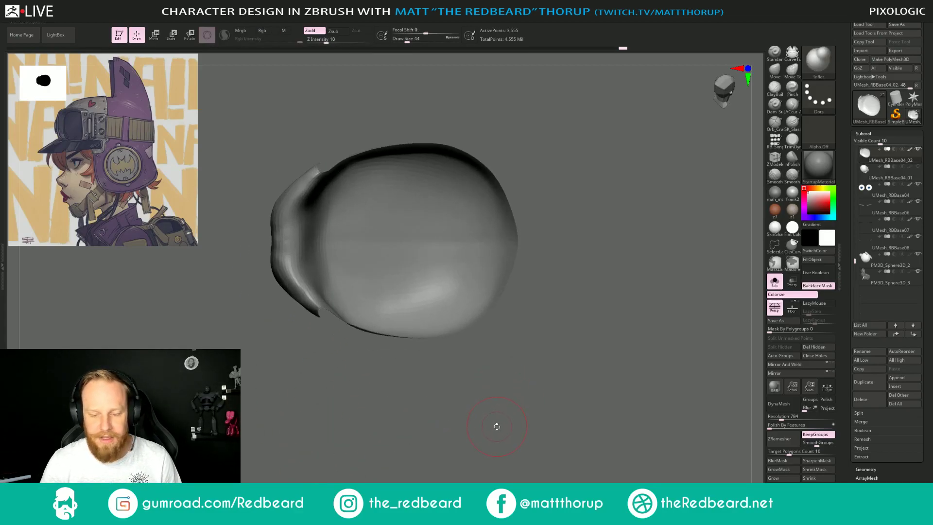
Switch to the browser and scroll the reference artist's Instagram posts down to the purple-helmet character illustration.
{"action": "left_click_drag", "start_coordinate": [492, 391], "coordinate": [504, 421]}
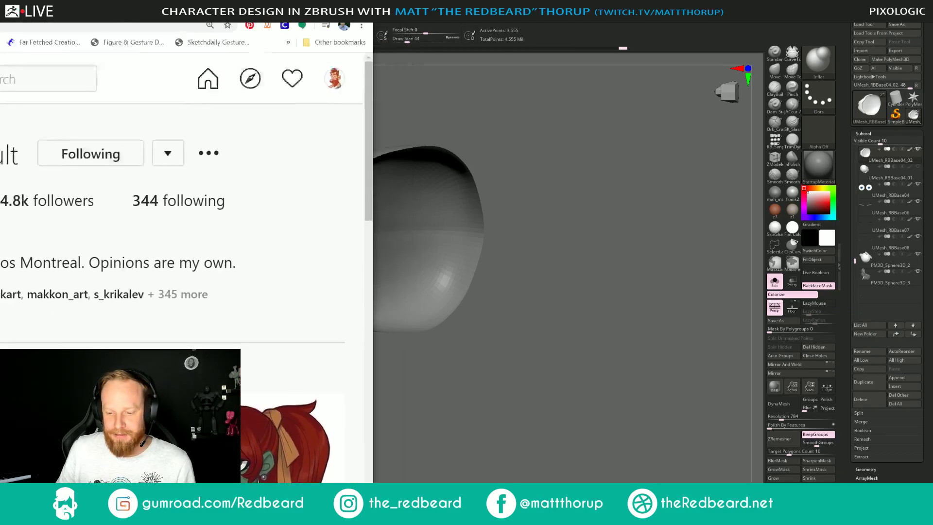
{"action": "left_click_drag", "start_coordinate": [0, 6], "coordinate": [324, 41]}
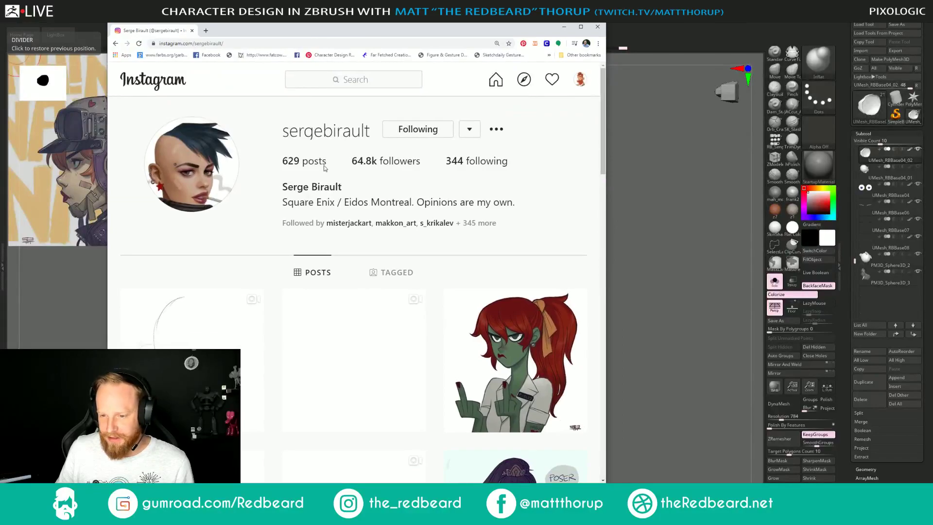
{"action": "scroll", "coordinate": [313, 236], "scroll_direction": "down", "scroll_amount": 15}
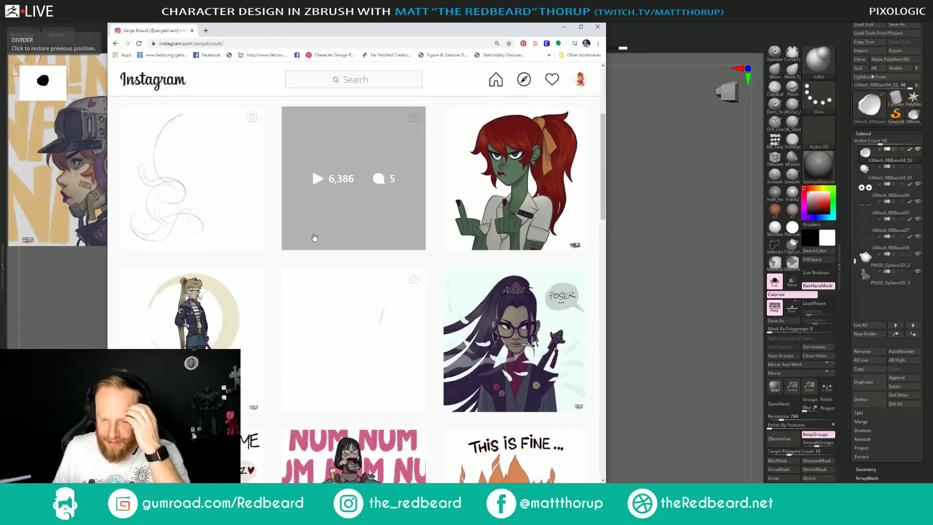
{"action": "scroll", "coordinate": [326, 261], "scroll_direction": "down", "scroll_amount": 5}
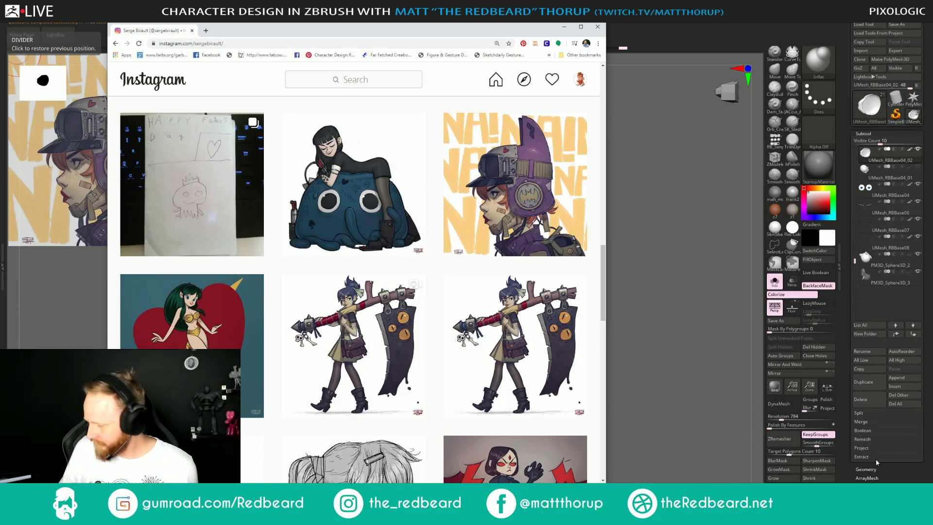
Set the system's audio playback device to Speakers (XSplit Stream Audio Renderer).
{"action": "left_click", "coordinate": [879, 517]}
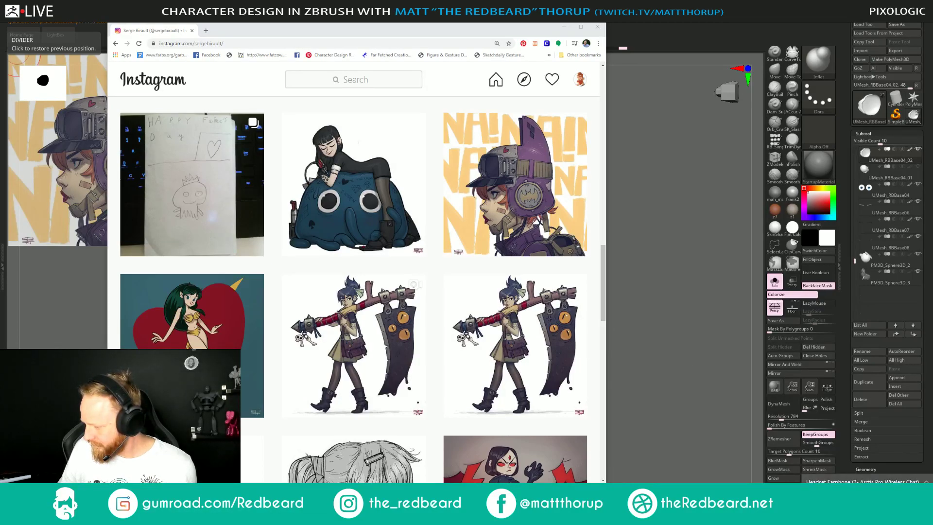
{"action": "left_click", "coordinate": [903, 485]}
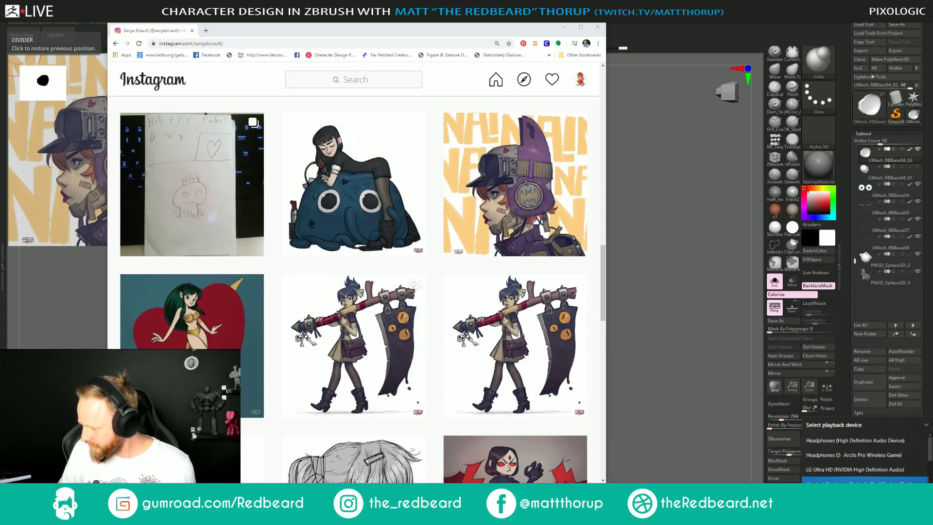
{"action": "scroll", "coordinate": [842, 464], "scroll_direction": "down", "scroll_amount": 2}
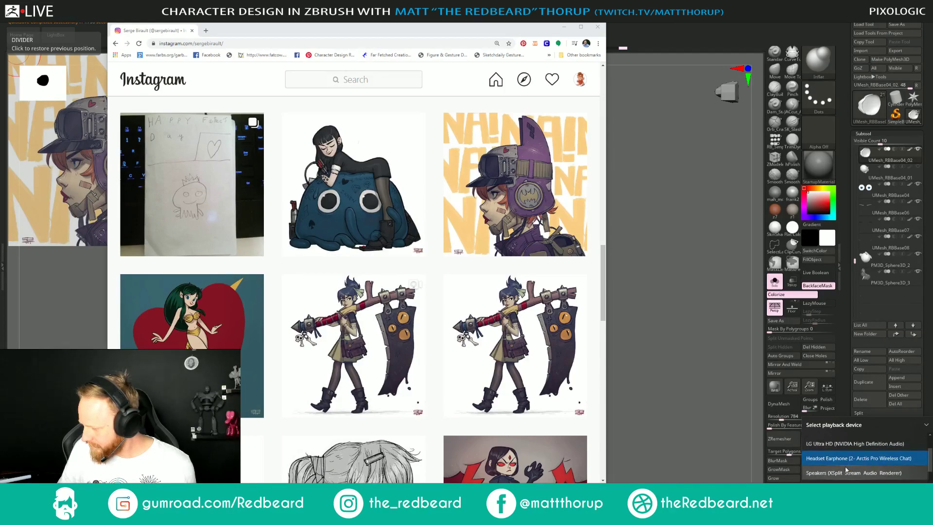
{"action": "scroll", "coordinate": [843, 464], "scroll_direction": "down", "scroll_amount": 1}
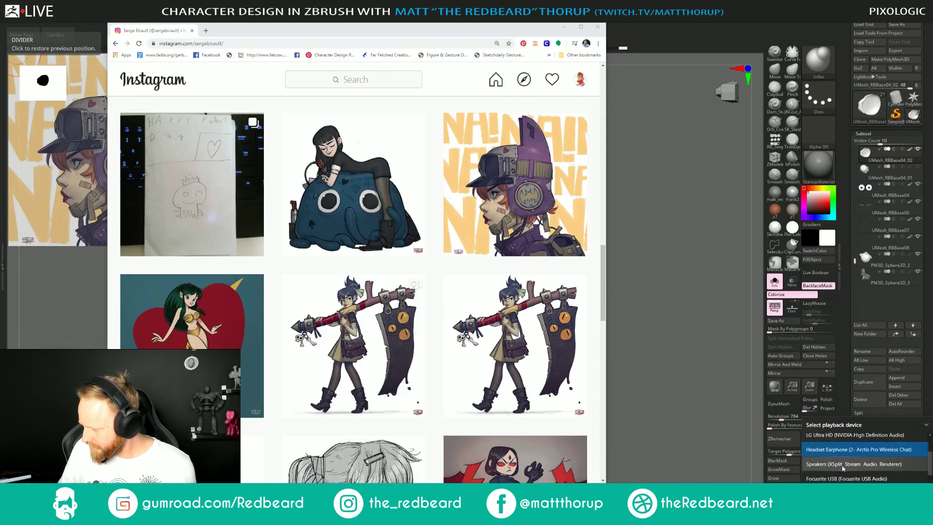
{"action": "left_click", "coordinate": [843, 465]}
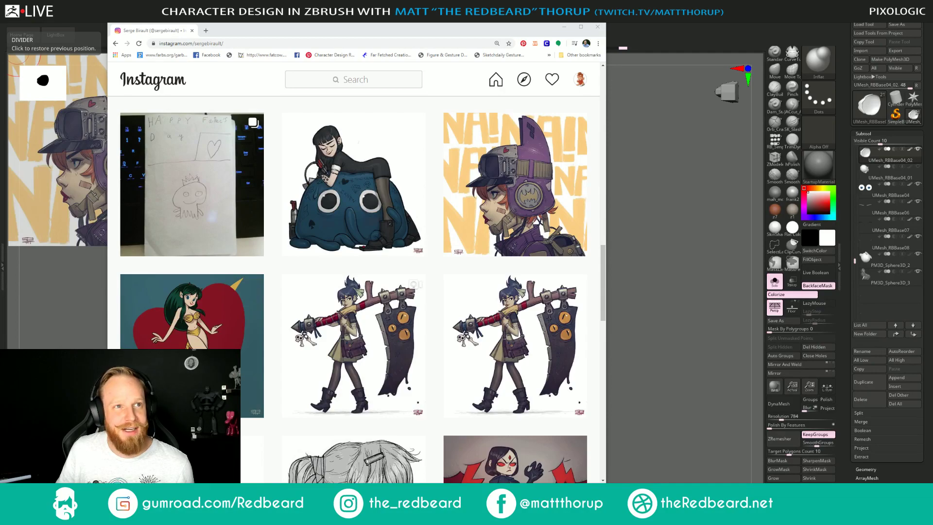
Move the browser window aside, return to ZBrush, and unhide the full head with its mask cleared.
{"action": "left_click_drag", "start_coordinate": [372, 28], "coordinate": [0, 9]}
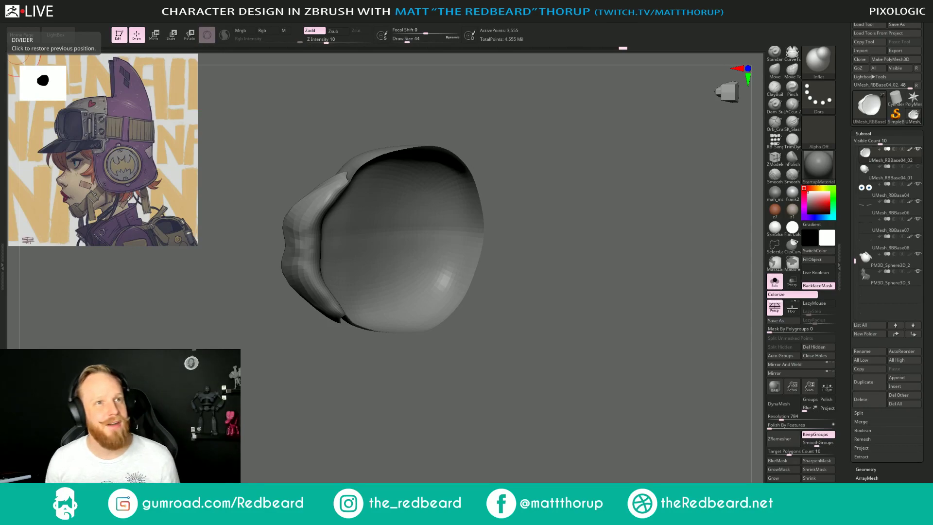
{"action": "left_click_drag", "start_coordinate": [547, 358], "coordinate": [544, 412]}
{"action": "left_click", "coordinate": [548, 371], "text": "ctrl+shift"}
{"action": "mouse_move", "coordinate": [499, 439]}
{"action": "left_mouse_down"}
{"action": "mouse_move", "coordinate": [521, 470]}
{"action": "mouse_move", "coordinate": [559, 474]}
{"action": "mouse_move", "coordinate": [558, 443]}
{"action": "mouse_move", "coordinate": [528, 476]}
{"action": "left_mouse_up"}
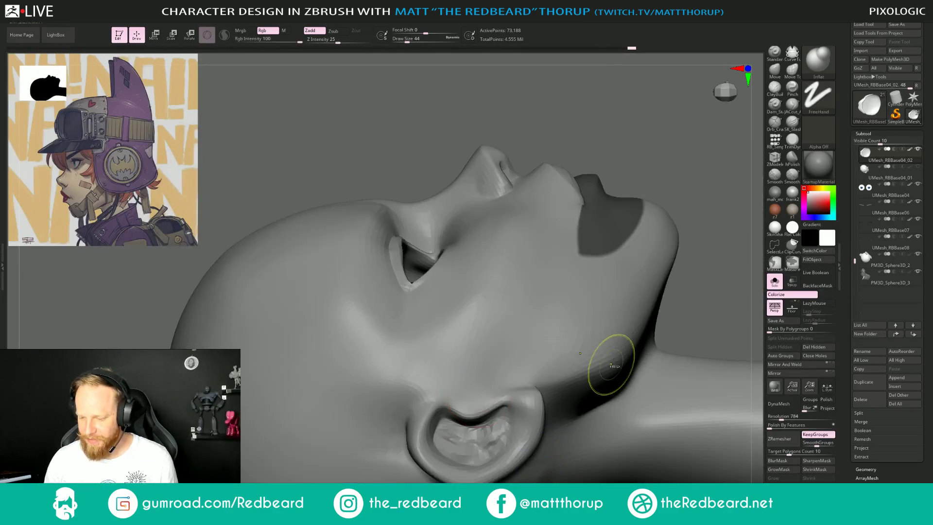
{"action": "mouse_move", "coordinate": [710, 295]}
{"action": "left_mouse_down", "text": "alt"}
{"action": "mouse_move", "coordinate": [504, 225]}
{"action": "mouse_move", "coordinate": [572, 257]}
{"action": "mouse_move", "coordinate": [643, 358]}
{"action": "mouse_move", "coordinate": [535, 235]}
{"action": "mouse_move", "coordinate": [552, 328]}
{"action": "mouse_move", "coordinate": [643, 437]}
{"action": "mouse_move", "coordinate": [619, 370]}
{"action": "mouse_move", "coordinate": [611, 406]}
{"action": "mouse_move", "coordinate": [549, 330]}
{"action": "left_mouse_up", "text": "alt"}
Adjust the cheek beside the mouth corner with the Move brush at draw size 62 and smooth the lip area in profile.
{"action": "key", "text": "bracketleft"}
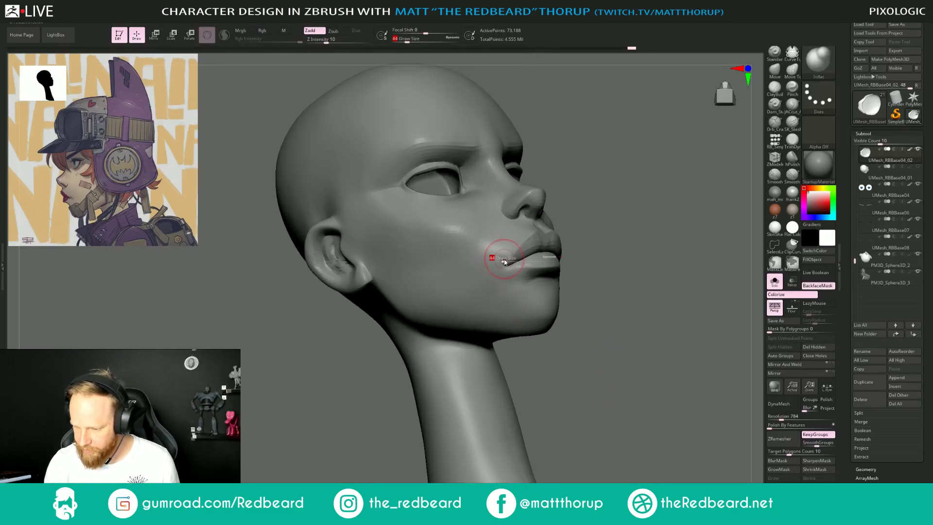
{"action": "mouse_move", "coordinate": [490, 258]}
{"action": "left_mouse_down"}
{"action": "mouse_move", "coordinate": [503, 263]}
{"action": "mouse_move", "coordinate": [487, 275]}
{"action": "left_mouse_up"}
{"action": "left_click_drag", "start_coordinate": [628, 220], "coordinate": [602, 340]}
{"action": "key", "text": "b"}
{"action": "key", "text": "m"}
{"action": "key", "text": "v"}
{"action": "key", "text": "s"}
{"action": "left_click", "coordinate": [505, 247]}
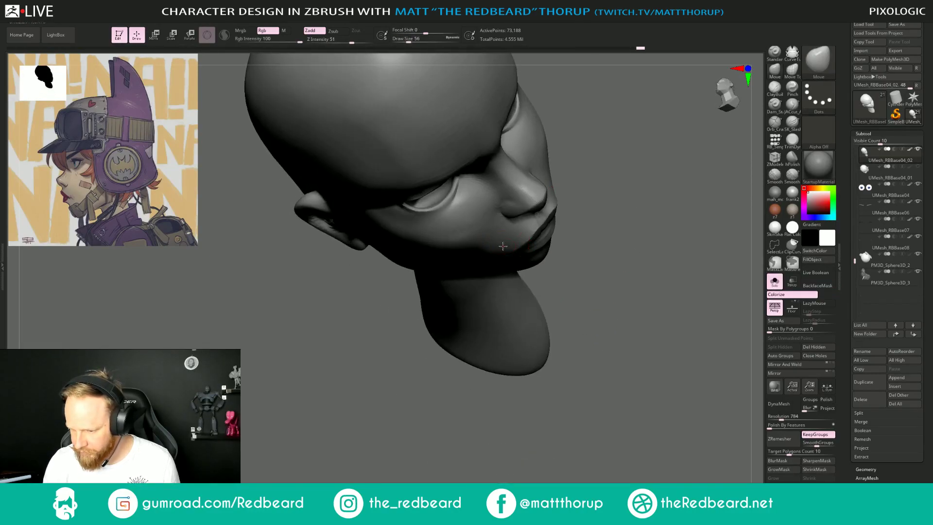
{"action": "mouse_move", "coordinate": [579, 297]}
{"action": "left_mouse_down"}
{"action": "mouse_move", "coordinate": [627, 301]}
{"action": "mouse_move", "coordinate": [624, 375]}
{"action": "mouse_move", "coordinate": [588, 385]}
{"action": "mouse_move", "coordinate": [437, 229]}
{"action": "left_mouse_up"}
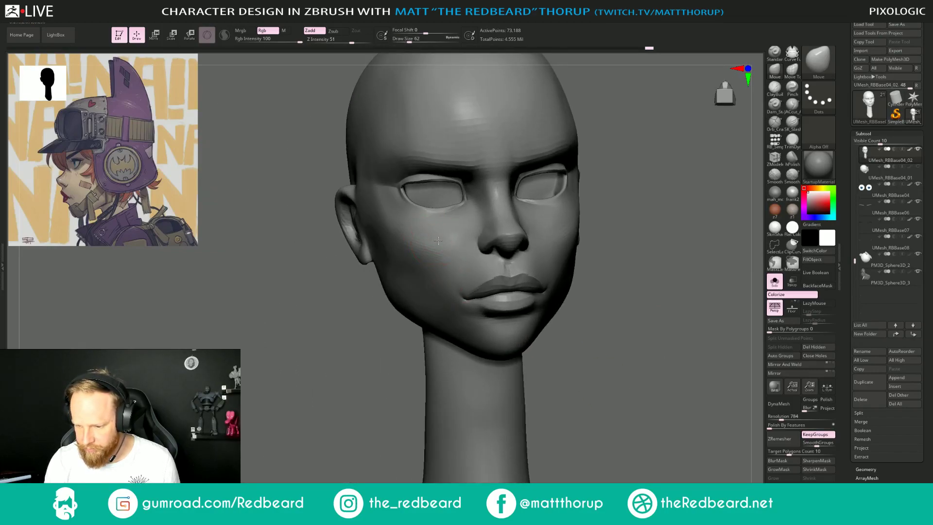
{"action": "mouse_move", "coordinate": [625, 246]}
{"action": "left_mouse_down", "text": "shift"}
{"action": "mouse_move", "coordinate": [491, 324]}
{"action": "mouse_move", "coordinate": [443, 330]}
{"action": "left_mouse_up", "text": "shift"}
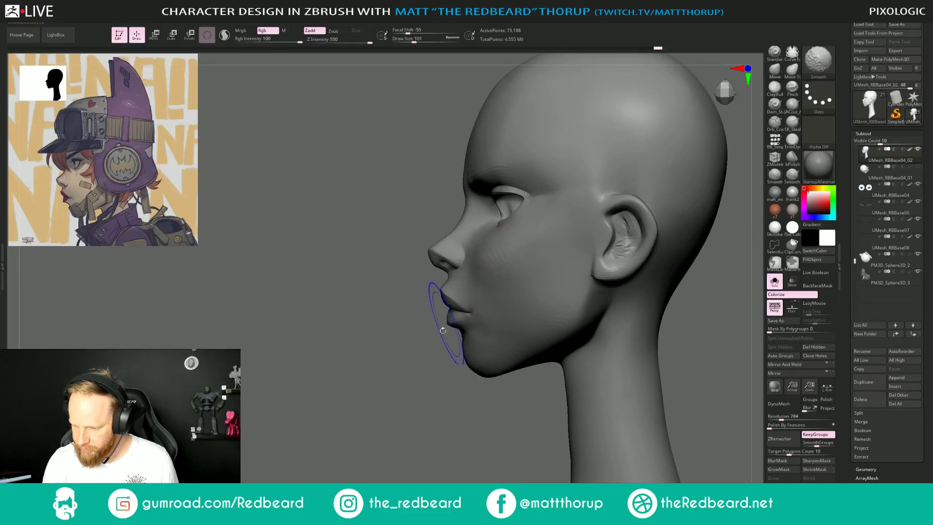
Display the polygroup wireframe to examine the head's topology, then return to the plain shaded view.
{"action": "key", "text": "shift+f"}
{"action": "key", "text": "shift+f"}
{"action": "key", "text": "shift+f"}
{"action": "left_click_drag", "start_coordinate": [427, 434], "coordinate": [468, 415]}
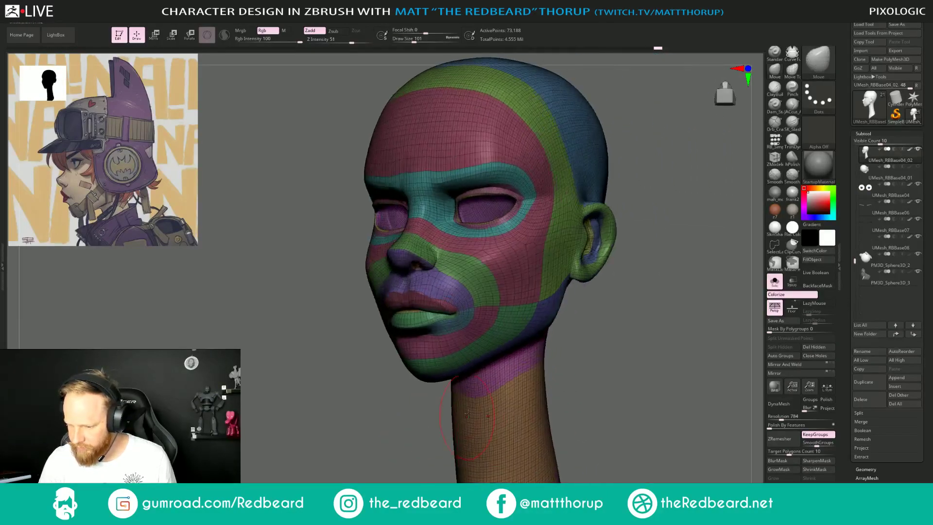
{"action": "mouse_move", "coordinate": [625, 311]}
{"action": "left_mouse_down"}
{"action": "mouse_move", "coordinate": [636, 341]}
{"action": "mouse_move", "coordinate": [559, 377]}
{"action": "mouse_move", "coordinate": [537, 374]}
{"action": "mouse_move", "coordinate": [579, 378]}
{"action": "left_mouse_up"}
{"action": "key", "text": "s"}
{"action": "key", "text": "shift+f"}
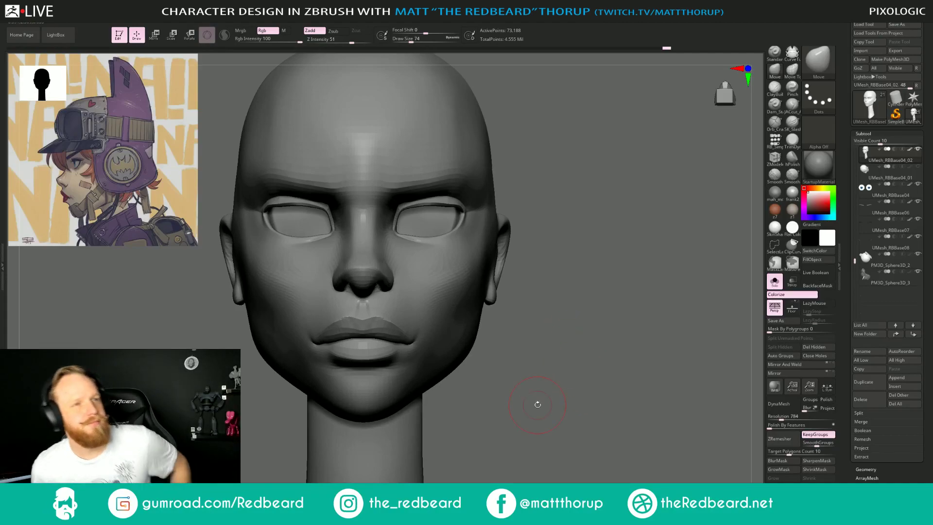
Refine the nostrils and the lower nose with the Move brush at draw size 20, smoothing the surface around them.
{"action": "mouse_move", "coordinate": [555, 358]}
{"action": "left_mouse_down"}
{"action": "mouse_move", "coordinate": [491, 330]}
{"action": "mouse_move", "coordinate": [428, 282]}
{"action": "left_mouse_up"}
{"action": "left_click_drag", "start_coordinate": [605, 344], "coordinate": [373, 277]}
{"action": "key", "text": "s"}
{"action": "key", "text": "s"}
{"action": "left_click_drag", "start_coordinate": [371, 276], "coordinate": [375, 282], "text": "shift"}
{"action": "mouse_move", "coordinate": [340, 309]}
{"action": "left_mouse_down"}
{"action": "mouse_move", "coordinate": [380, 306]}
{"action": "mouse_move", "coordinate": [381, 278]}
{"action": "left_mouse_up"}
{"action": "key", "text": "s"}
{"action": "mouse_move", "coordinate": [384, 275]}
{"action": "left_mouse_down", "text": "shift"}
{"action": "mouse_move", "coordinate": [368, 271]}
{"action": "mouse_move", "coordinate": [399, 288]}
{"action": "left_mouse_up", "text": "shift"}
{"action": "left_click_drag", "start_coordinate": [291, 377], "coordinate": [371, 369]}
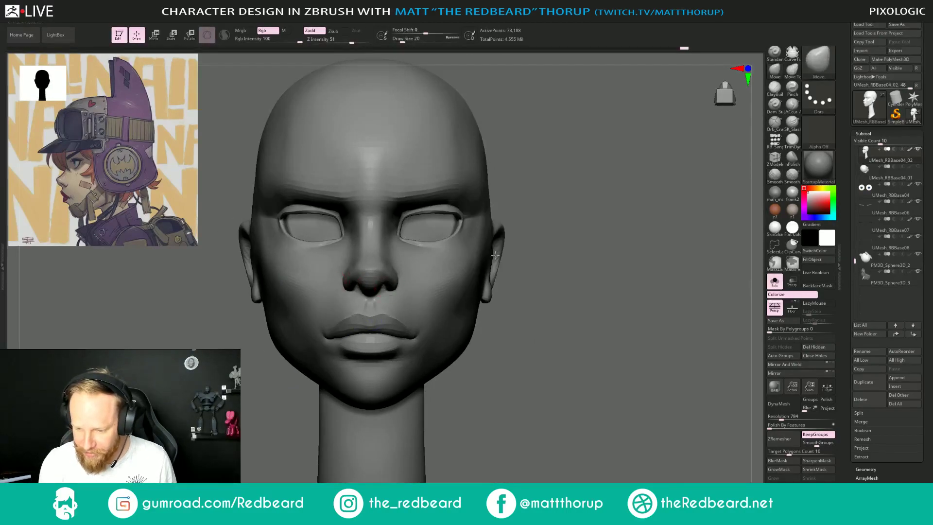
Shape the nose bridge between the brows from the front with the Move brush at draw size 49 and smooth the brow ridge.
{"action": "left_click_drag", "start_coordinate": [494, 255], "coordinate": [475, 287]}
{"action": "key", "text": "s"}
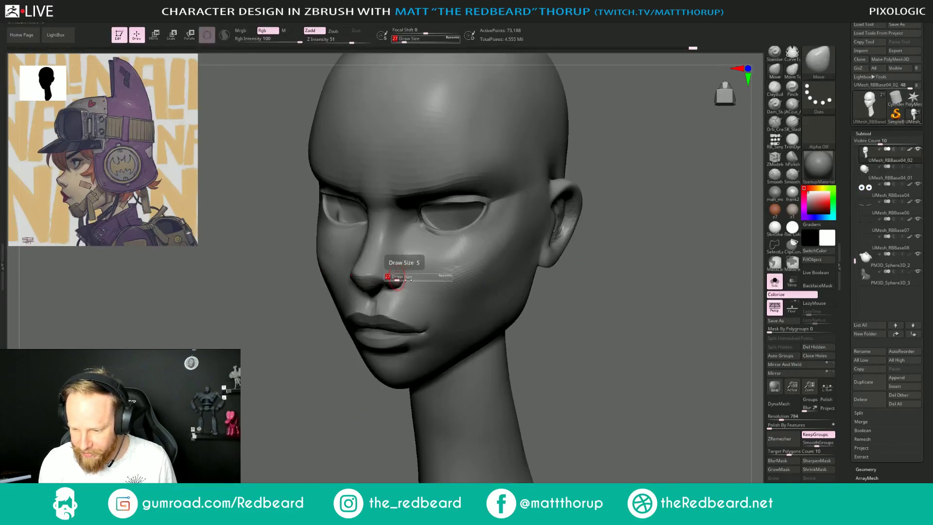
{"action": "left_click_drag", "start_coordinate": [396, 280], "coordinate": [400, 280]}
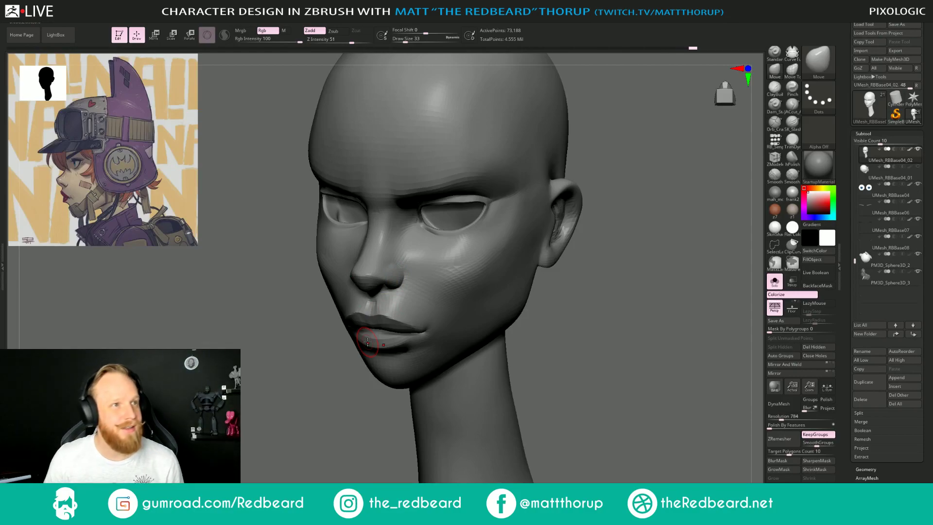
{"action": "left_click_drag", "start_coordinate": [603, 372], "coordinate": [587, 377]}
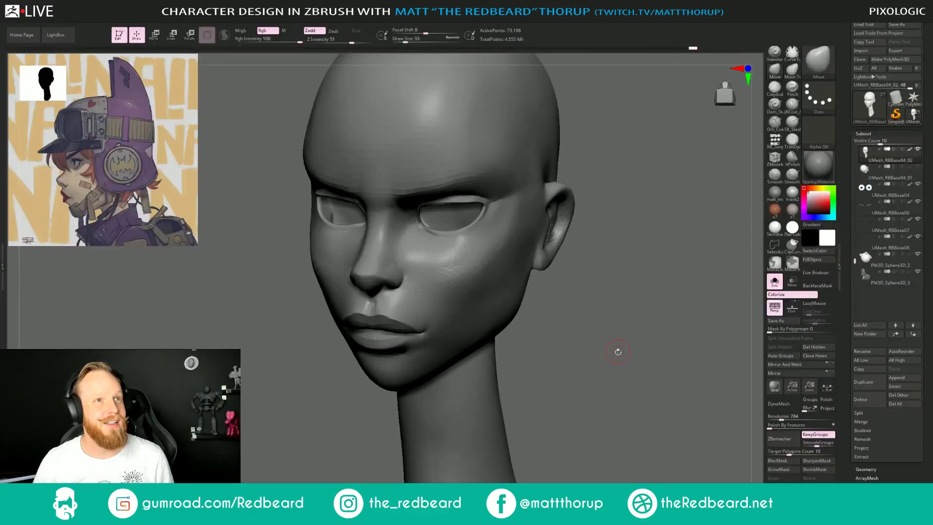
{"action": "mouse_move", "coordinate": [635, 344]}
{"action": "left_mouse_down"}
{"action": "mouse_move", "coordinate": [652, 333]}
{"action": "mouse_move", "coordinate": [612, 355]}
{"action": "mouse_move", "coordinate": [647, 408]}
{"action": "left_mouse_up"}
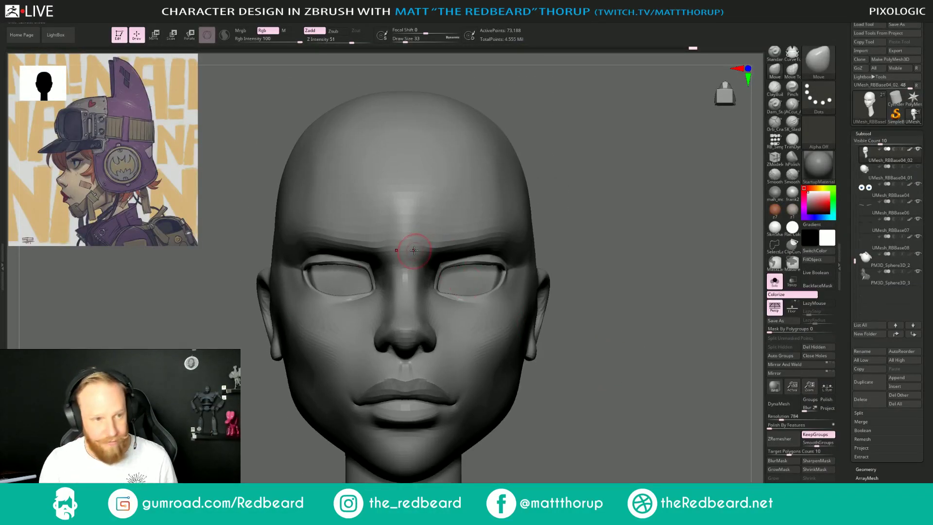
{"action": "key", "text": "s"}
{"action": "mouse_move", "coordinate": [414, 250]}
{"action": "left_mouse_down"}
{"action": "mouse_move", "coordinate": [424, 251]}
{"action": "mouse_move", "coordinate": [414, 275]}
{"action": "left_mouse_up"}
{"action": "key", "text": "s"}
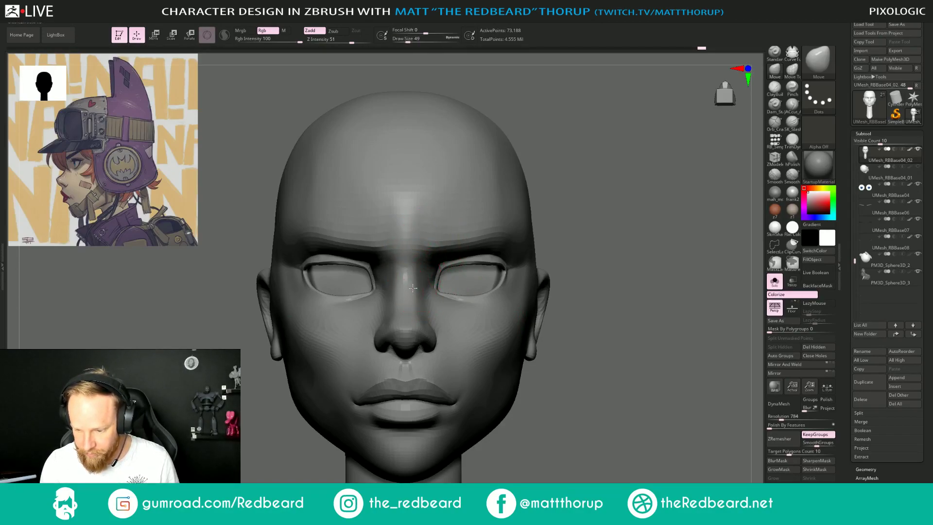
{"action": "mouse_move", "coordinate": [415, 293]}
{"action": "left_mouse_down"}
{"action": "mouse_move", "coordinate": [415, 271]}
{"action": "mouse_move", "coordinate": [414, 308]}
{"action": "mouse_move", "coordinate": [406, 267]}
{"action": "left_mouse_up"}
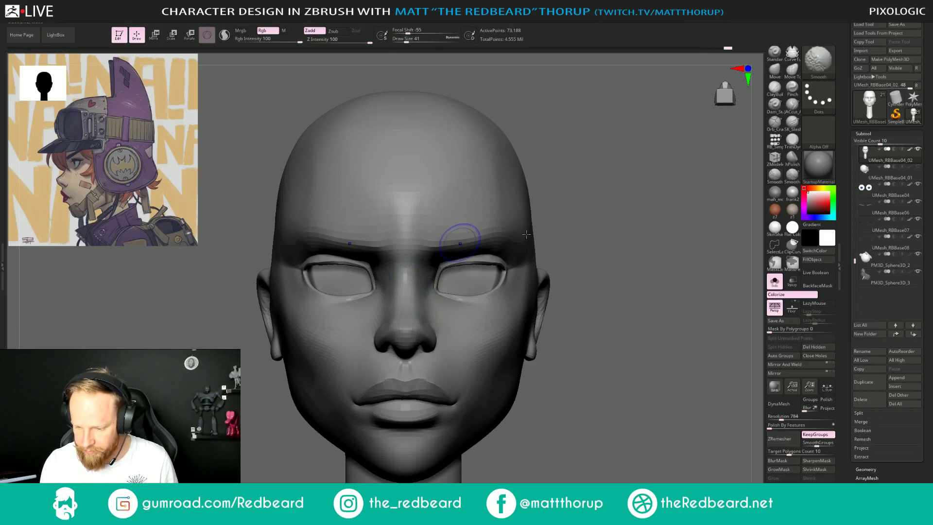
Refine the nose bridge and tip in side profile with the Move brush at draw size 46.
{"action": "mouse_move", "coordinate": [578, 218]}
{"action": "left_mouse_down"}
{"action": "mouse_move", "coordinate": [413, 292]}
{"action": "mouse_move", "coordinate": [341, 357]}
{"action": "mouse_move", "coordinate": [404, 266]}
{"action": "left_mouse_up"}
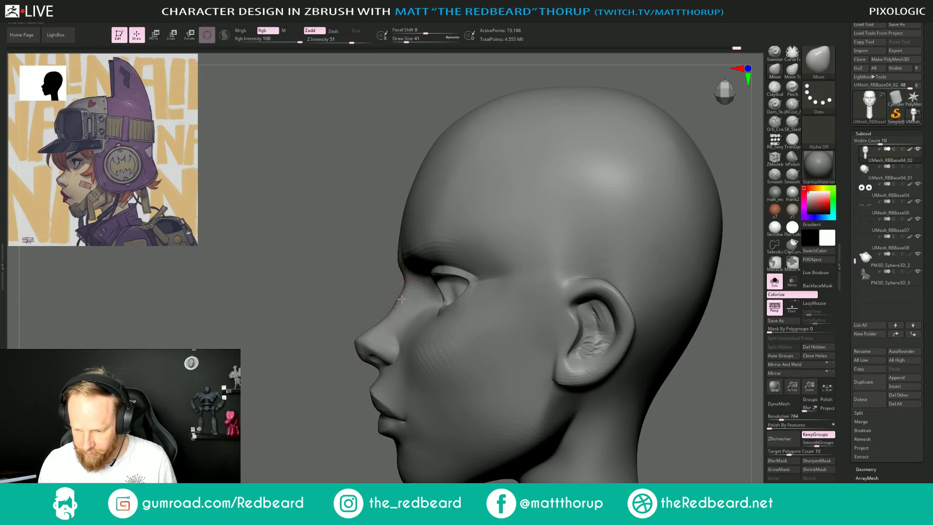
{"action": "key", "text": "s"}
{"action": "left_click_drag", "start_coordinate": [392, 307], "coordinate": [393, 308]}
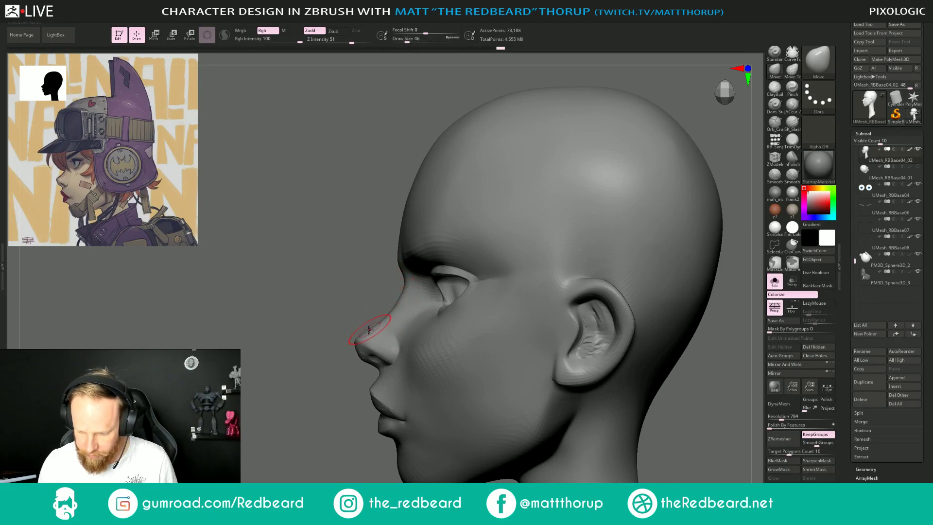
{"action": "key", "text": "s"}
{"action": "left_click_drag", "start_coordinate": [354, 338], "coordinate": [383, 320]}
{"action": "key", "text": "s"}
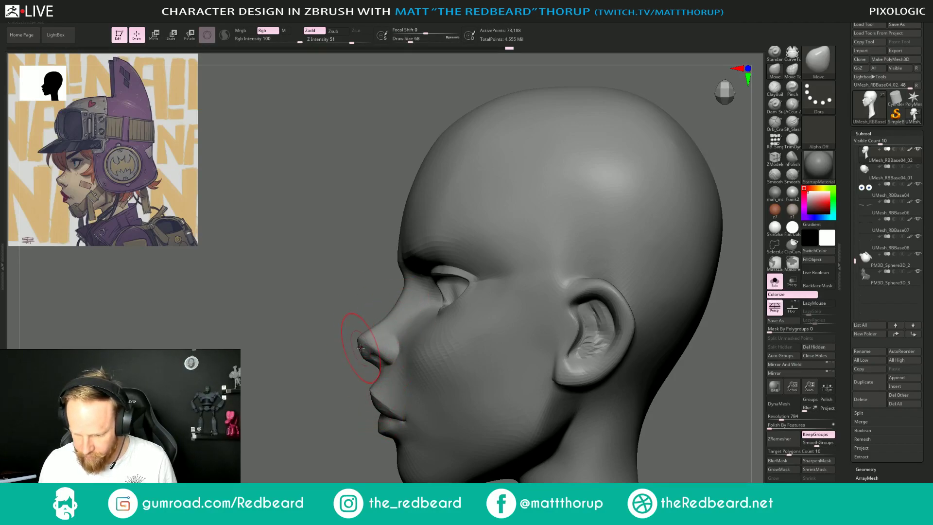
Pull the nose and mouth area slightly forward in profile with the Move brush at draw size 262.
{"action": "key", "text": "s"}
{"action": "left_click_drag", "start_coordinate": [357, 349], "coordinate": [376, 363]}
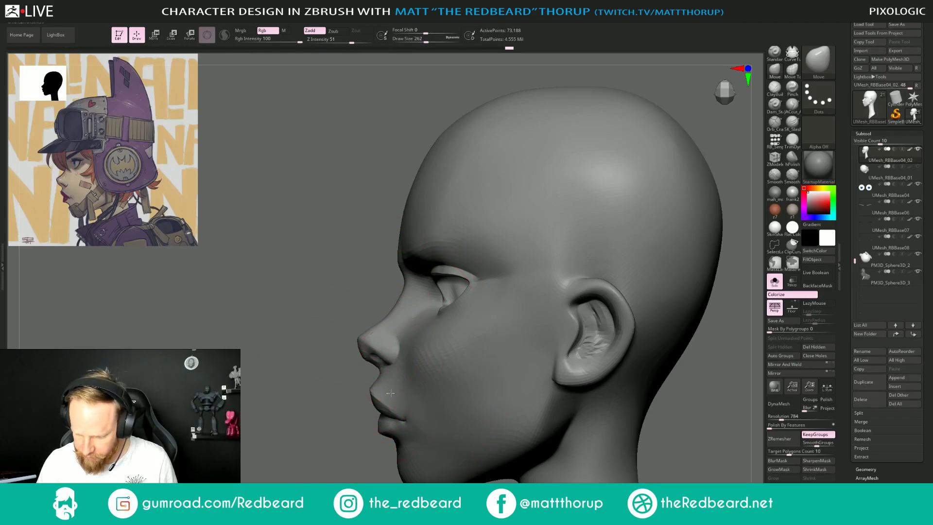
{"action": "left_click_drag", "start_coordinate": [329, 459], "coordinate": [369, 452]}
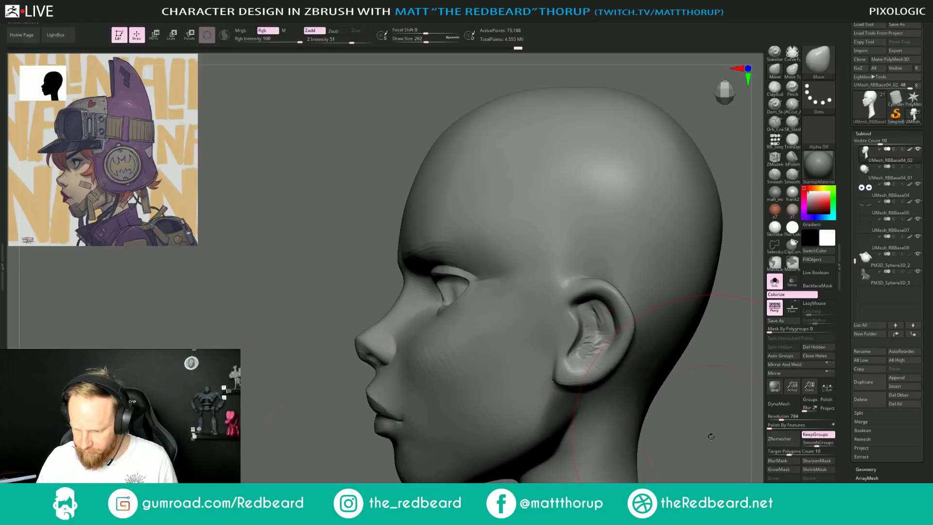
Adjust the lip and lower-face profile with the Move brush reduced to draw size 87 and check the head from the front.
{"action": "mouse_move", "coordinate": [710, 436]}
{"action": "left_mouse_down", "text": "alt"}
{"action": "mouse_move", "coordinate": [574, 403]}
{"action": "mouse_move", "coordinate": [569, 354]}
{"action": "mouse_move", "coordinate": [568, 406]}
{"action": "left_mouse_up", "text": "alt"}
{"action": "key", "text": "s"}
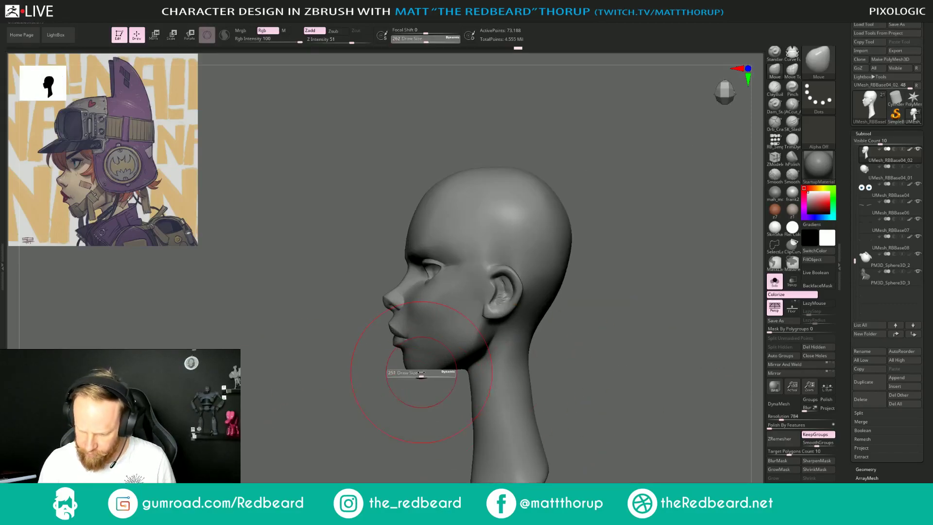
{"action": "left_click_drag", "start_coordinate": [421, 374], "coordinate": [414, 373]}
{"action": "key", "text": "s"}
{"action": "left_click_drag", "start_coordinate": [396, 328], "coordinate": [409, 312]}
{"action": "key", "text": "s"}
{"action": "left_click_drag", "start_coordinate": [356, 352], "coordinate": [417, 343]}
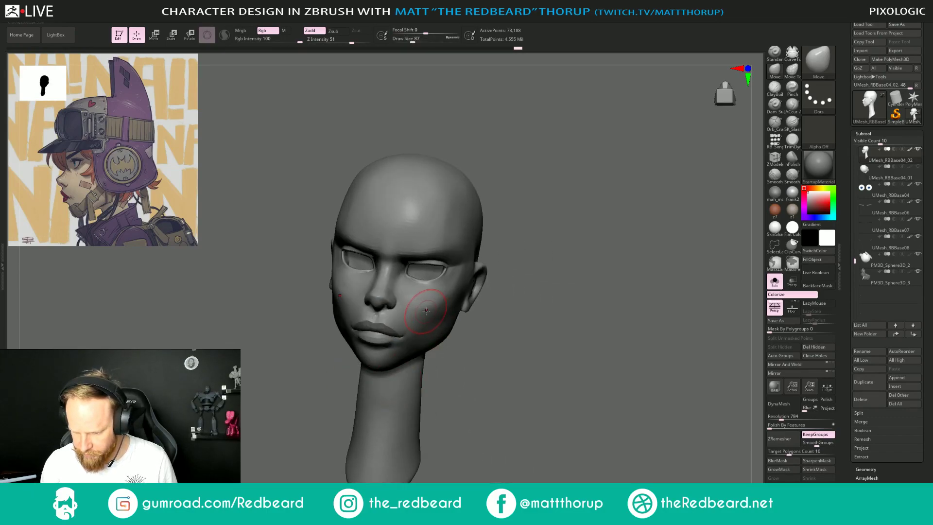
{"action": "left_click_drag", "start_coordinate": [506, 335], "coordinate": [493, 335], "text": "shift"}
{"action": "left_click_drag", "start_coordinate": [559, 350], "coordinate": [586, 343]}
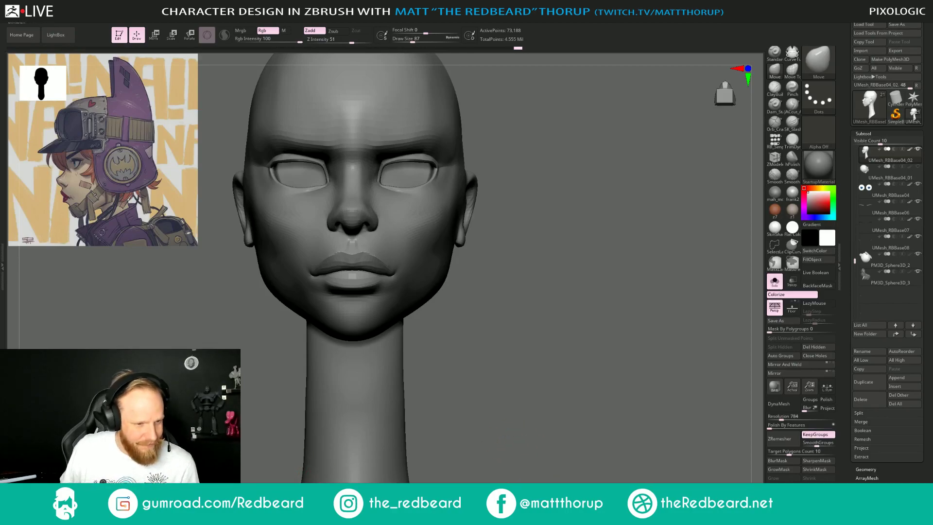
{"action": "key", "text": "super"}
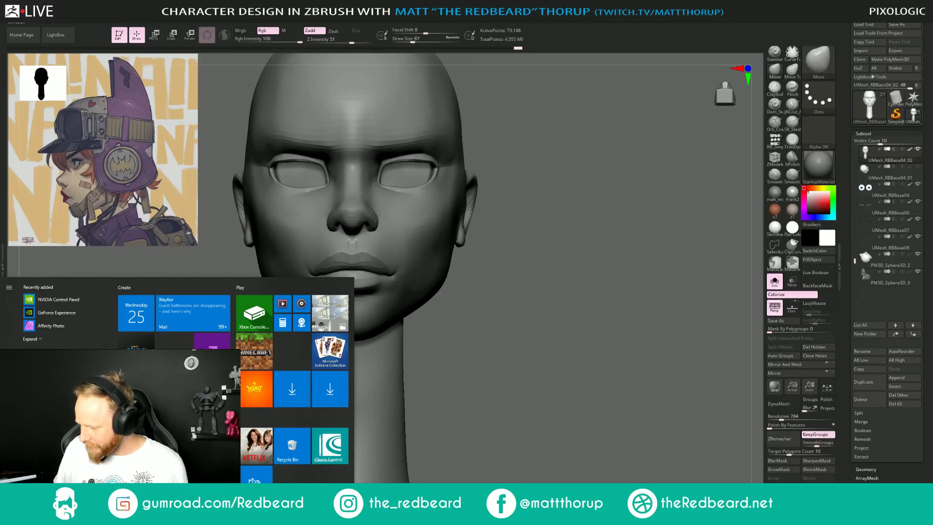
{"action": "left_click", "coordinate": [848, 515]}
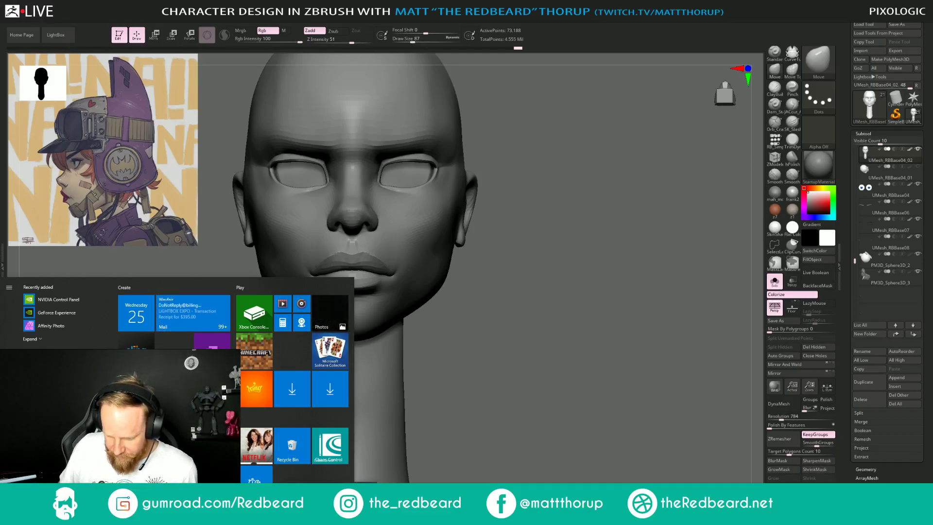
{"action": "left_click", "coordinate": [507, 450]}
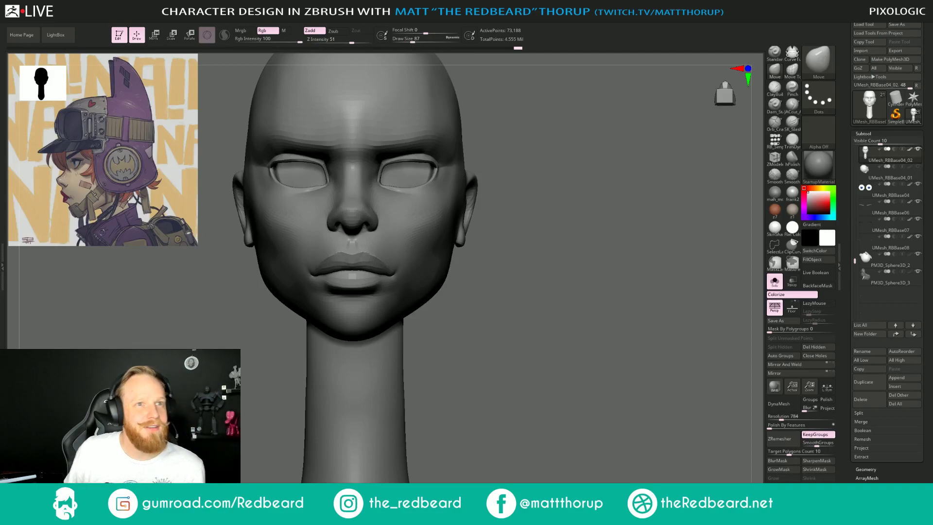
Reshape the forehead in side profile with the Move brush at draw size 324.
{"action": "left_click_drag", "start_coordinate": [552, 330], "coordinate": [574, 356]}
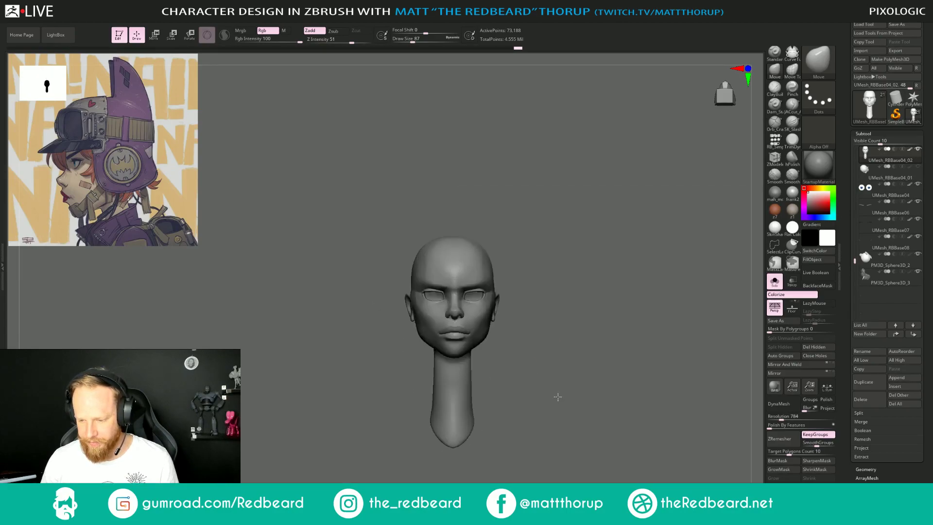
{"action": "mouse_move", "coordinate": [559, 396]}
{"action": "left_mouse_down", "text": "shift"}
{"action": "mouse_move", "coordinate": [573, 375]}
{"action": "mouse_move", "coordinate": [581, 385]}
{"action": "mouse_move", "coordinate": [567, 373]}
{"action": "mouse_move", "coordinate": [585, 381]}
{"action": "left_mouse_up", "text": "shift"}
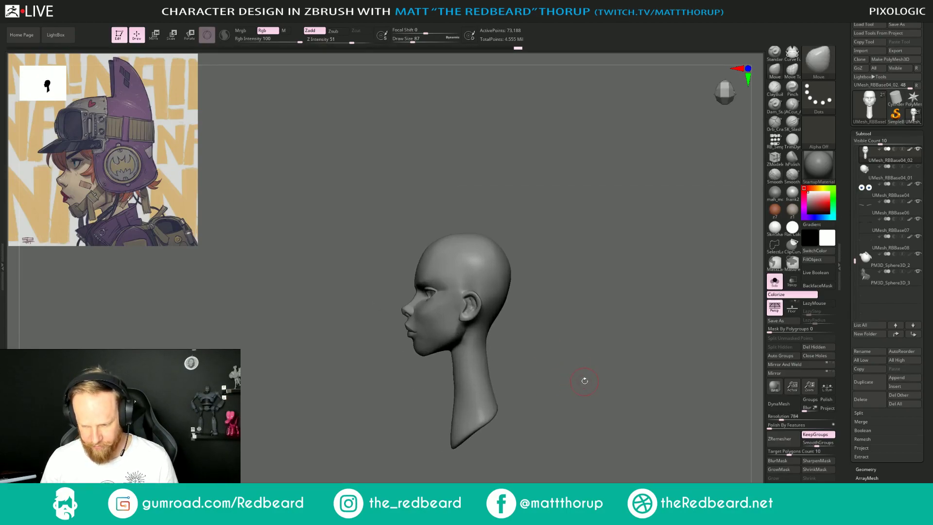
{"action": "key", "text": "s"}
{"action": "left_click_drag", "start_coordinate": [423, 266], "coordinate": [426, 267]}
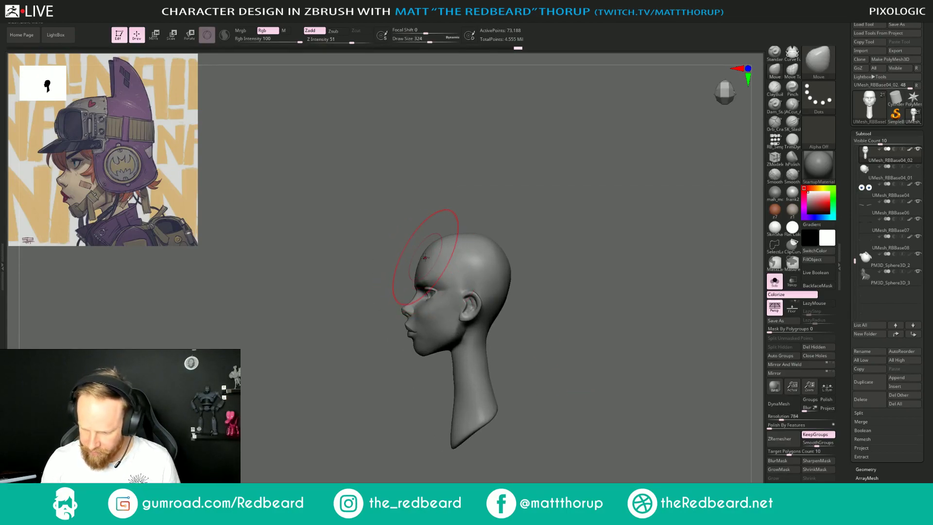
{"action": "key", "text": "s"}
{"action": "mouse_move", "coordinate": [413, 335]}
{"action": "left_mouse_down"}
{"action": "mouse_move", "coordinate": [426, 350]}
{"action": "mouse_move", "coordinate": [418, 350]}
{"action": "mouse_move", "coordinate": [449, 353]}
{"action": "left_mouse_up"}
{"action": "key", "text": "ctrl+z"}
Adjust the front of the neck below the chin in side profile with the Move brush at draw size 187.
{"action": "key", "text": "s"}
{"action": "key", "text": "s"}
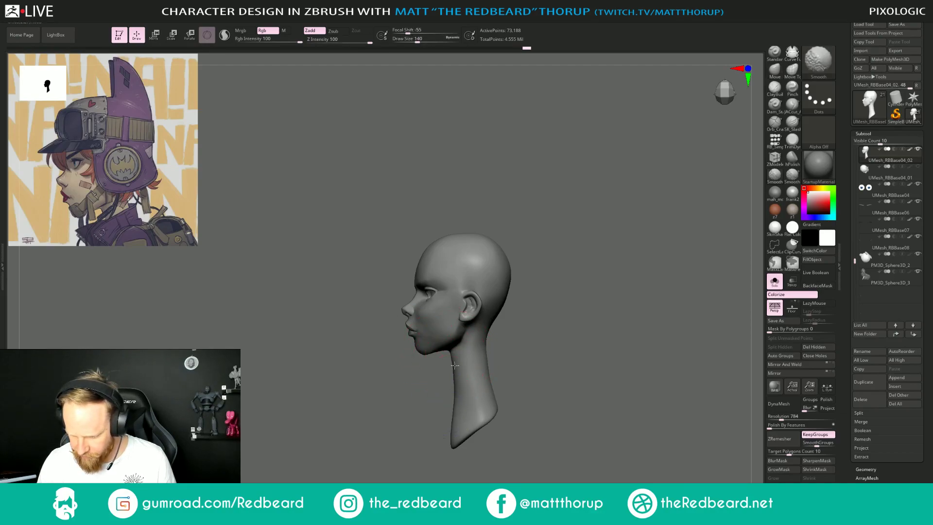
{"action": "key", "text": "s"}
{"action": "left_click_drag", "start_coordinate": [457, 385], "coordinate": [456, 385]}
{"action": "left_click_drag", "start_coordinate": [454, 382], "coordinate": [457, 382]}
Pull the lower jaw inward and up from the front with the Move brush to narrow the lower face.
{"action": "left_click_drag", "start_coordinate": [409, 413], "coordinate": [491, 393]}
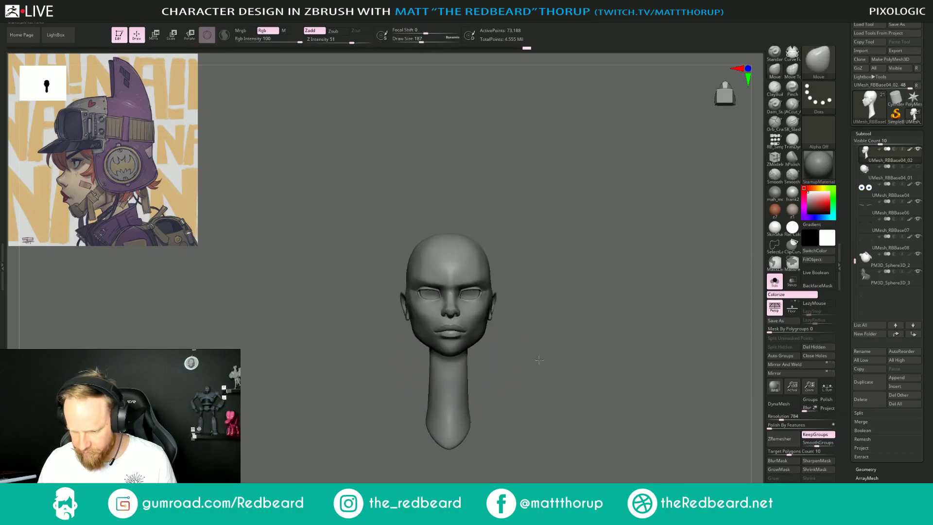
{"action": "mouse_move", "coordinate": [537, 359]}
{"action": "left_mouse_down", "text": "alt"}
{"action": "mouse_move", "coordinate": [520, 403]}
{"action": "mouse_move", "coordinate": [542, 375]}
{"action": "left_mouse_up", "text": "alt"}
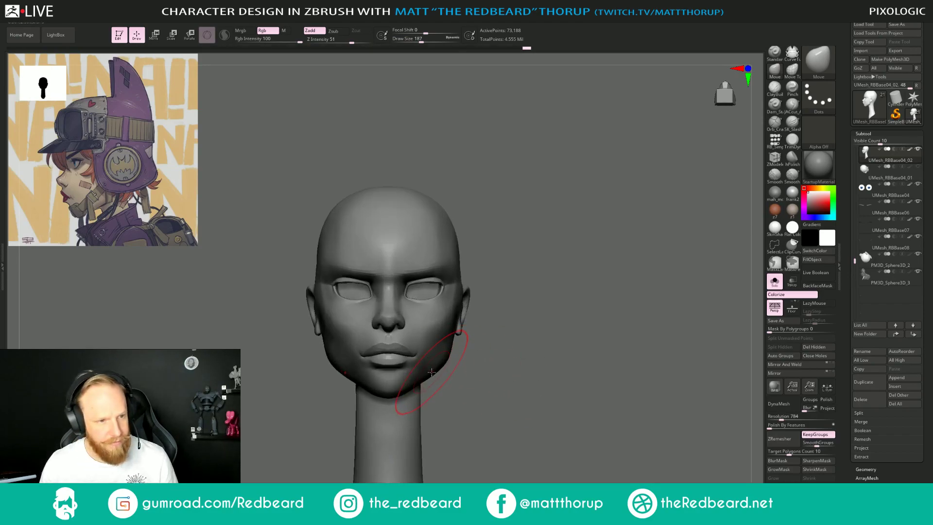
{"action": "key", "text": "s"}
{"action": "mouse_move", "coordinate": [430, 376]}
{"action": "left_mouse_down"}
{"action": "mouse_move", "coordinate": [419, 382]}
{"action": "mouse_move", "coordinate": [438, 363]}
{"action": "mouse_move", "coordinate": [419, 364]}
{"action": "mouse_move", "coordinate": [417, 353]}
{"action": "left_mouse_up"}
{"action": "key", "text": "s"}
Apply the frank2 material and lightly smooth the lower face around the mouth.
{"action": "left_click", "coordinate": [792, 193]}
{"action": "key", "text": "s"}
{"action": "key", "text": "s"}
{"action": "key", "text": "s"}
{"action": "key", "text": "s"}
{"action": "left_click_drag", "start_coordinate": [508, 348], "coordinate": [389, 360]}
{"action": "left_click_drag", "start_coordinate": [486, 354], "coordinate": [544, 353]}
{"action": "left_click_drag", "start_coordinate": [393, 362], "coordinate": [388, 347], "text": "shift"}
{"action": "key", "text": "s"}
{"action": "left_click_drag", "start_coordinate": [479, 356], "coordinate": [380, 359]}
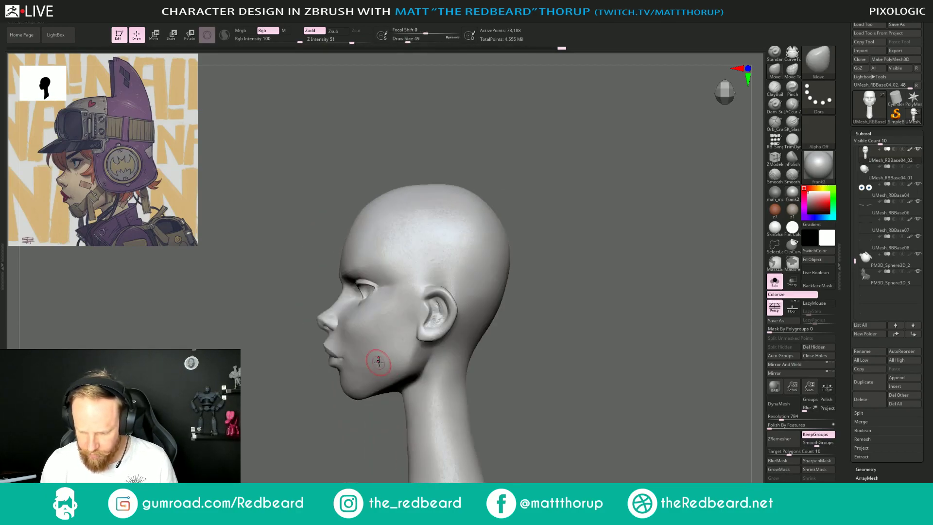
Refine the lip profile from the side with the Move brush at draw size 90, then reduce it to 65.
{"action": "left_click_drag", "start_coordinate": [323, 381], "coordinate": [299, 408]}
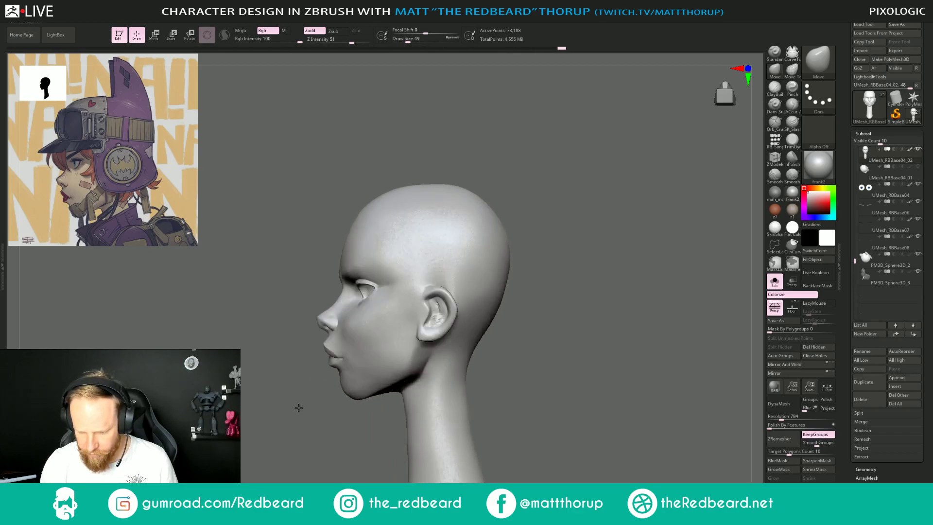
{"action": "key", "text": "s"}
{"action": "left_click_drag", "start_coordinate": [327, 352], "coordinate": [351, 350]}
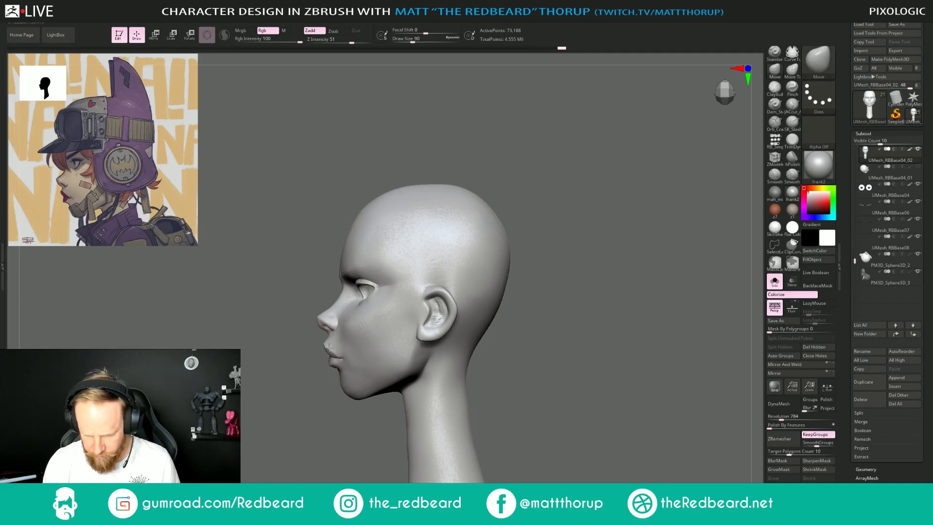
{"action": "left_click_drag", "start_coordinate": [330, 355], "coordinate": [331, 354]}
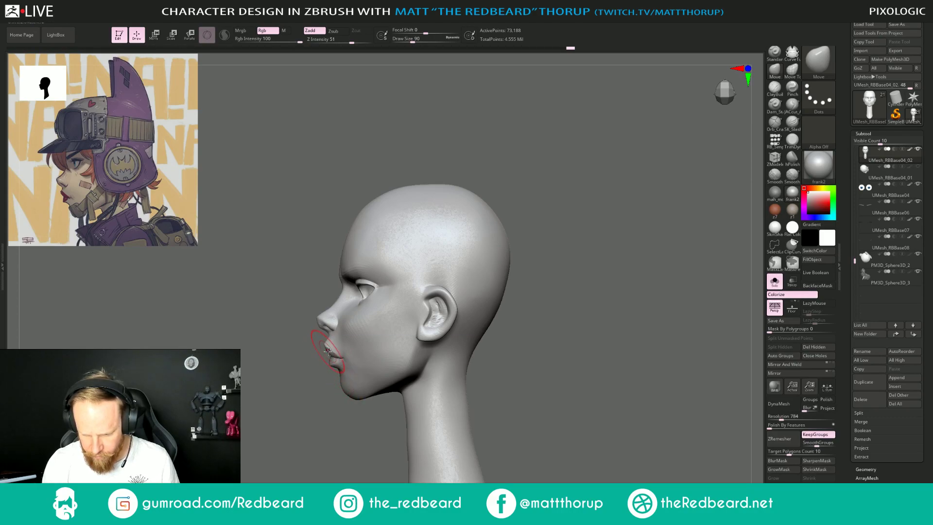
{"action": "left_click_drag", "start_coordinate": [327, 349], "coordinate": [340, 341]}
{"action": "key", "text": "s"}
{"action": "key", "text": "s"}
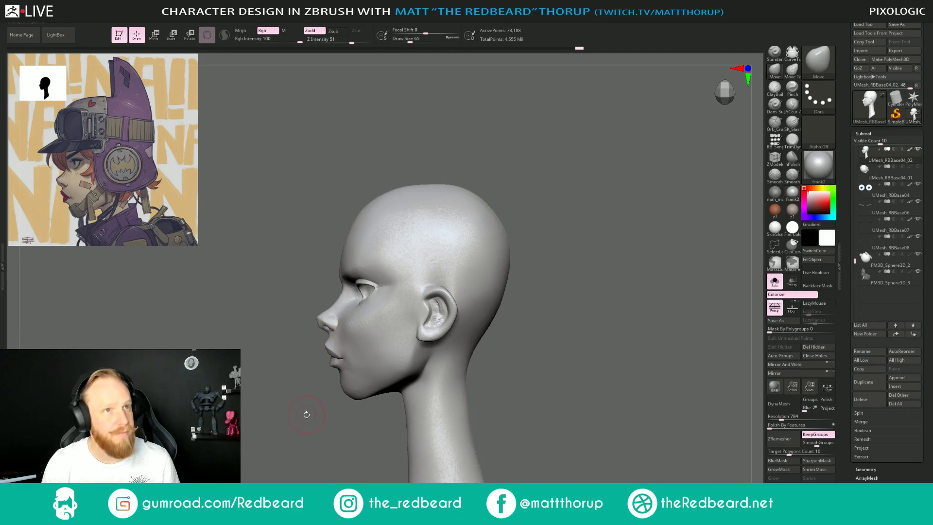
Shape the cheek beside the nose from a three-quarter view with the Move brush at draw sizes 94 and 104.
{"action": "left_click_drag", "start_coordinate": [306, 414], "coordinate": [384, 380]}
{"action": "left_click_drag", "start_coordinate": [560, 329], "coordinate": [436, 373]}
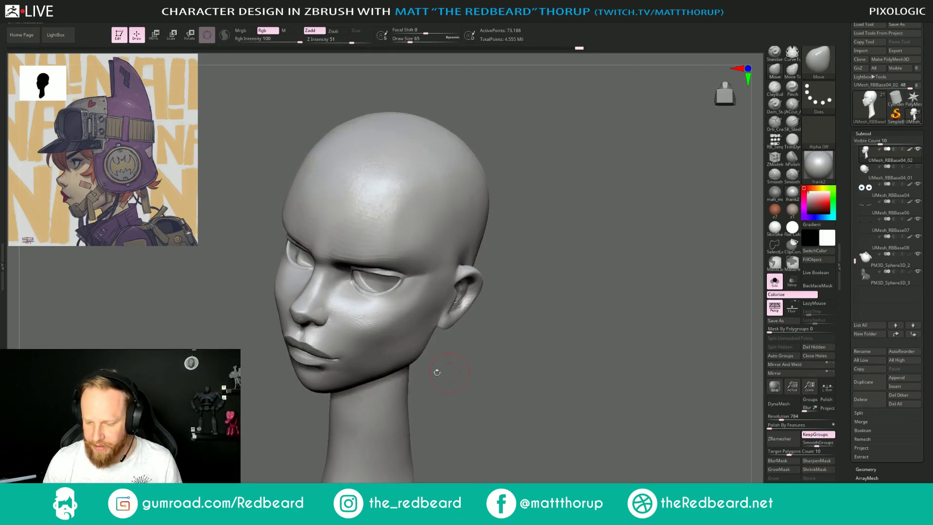
{"action": "key", "text": "s"}
{"action": "left_click_drag", "start_coordinate": [346, 324], "coordinate": [349, 323]}
{"action": "key", "text": "s"}
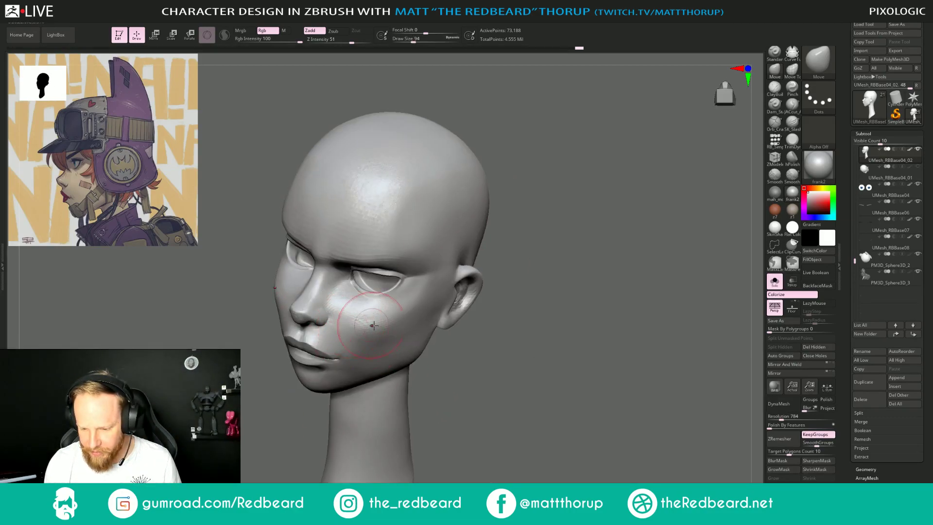
{"action": "left_click_drag", "start_coordinate": [498, 369], "coordinate": [454, 335]}
{"action": "key", "text": "bracketright"}
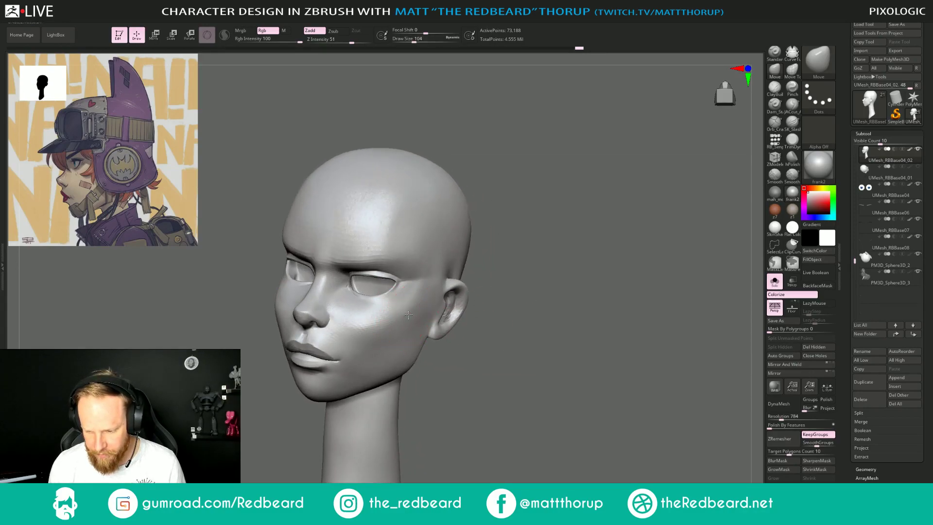
Widen the sides of the head slightly at the temples from the front with the Move brush at draw size 251.
{"action": "left_click_drag", "start_coordinate": [479, 324], "coordinate": [520, 327], "text": "shift"}
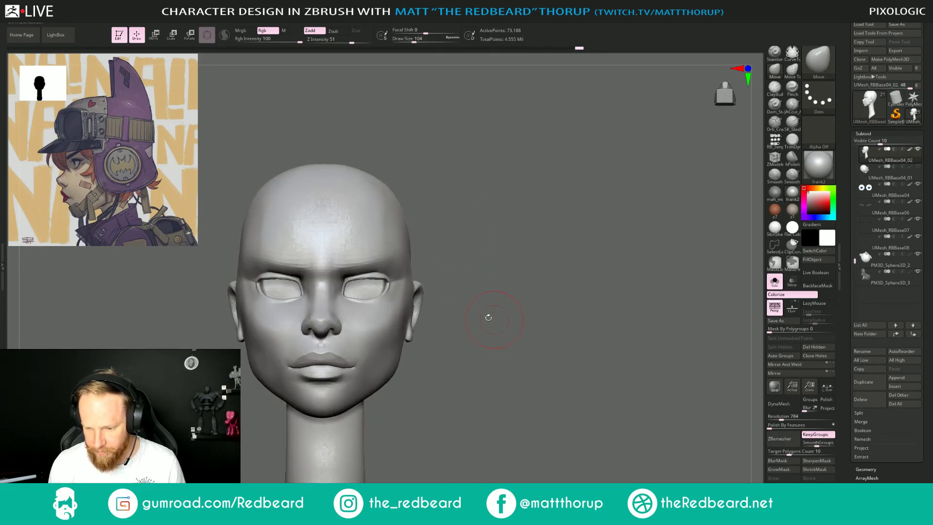
{"action": "key", "text": "s"}
{"action": "left_click_drag", "start_coordinate": [403, 281], "coordinate": [421, 289]}
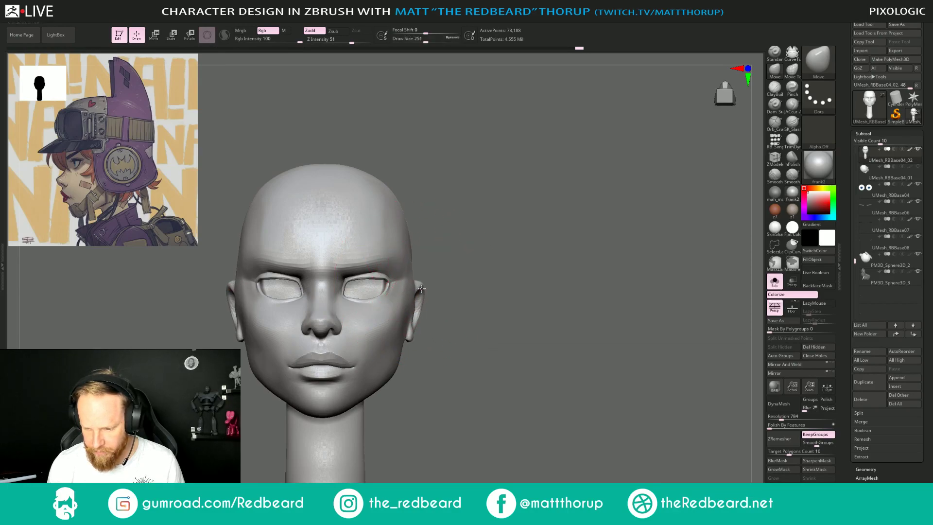
Round the skull's outline from above with the Move brush at draw size 223 and smooth the top of the head.
{"action": "mouse_move", "coordinate": [422, 288]}
{"action": "left_mouse_down"}
{"action": "mouse_move", "coordinate": [418, 258]}
{"action": "mouse_move", "coordinate": [474, 254]}
{"action": "mouse_move", "coordinate": [478, 238]}
{"action": "left_mouse_up"}
{"action": "key", "text": "s"}
{"action": "left_click_drag", "start_coordinate": [377, 213], "coordinate": [374, 213]}
{"action": "left_click_drag", "start_coordinate": [376, 215], "coordinate": [381, 217]}
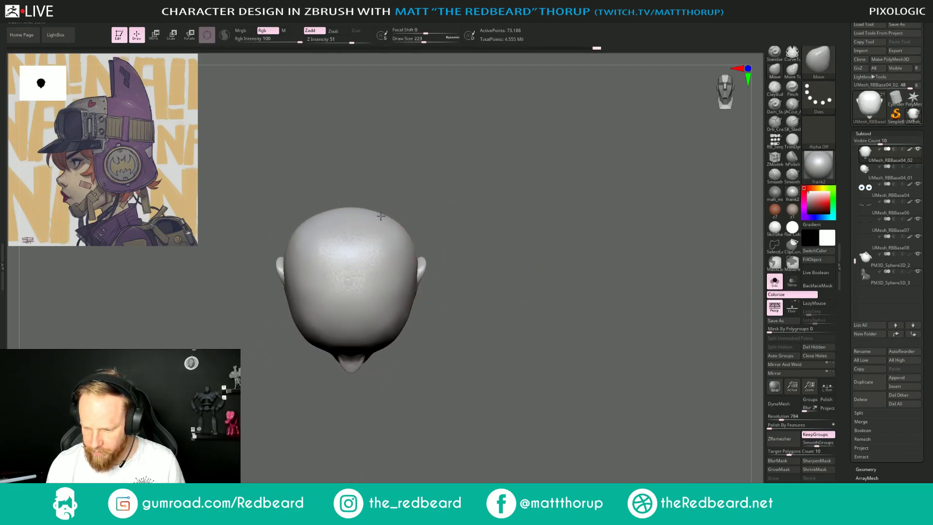
{"action": "mouse_move", "coordinate": [383, 259]}
{"action": "left_mouse_down", "text": "shift"}
{"action": "mouse_move", "coordinate": [337, 285]}
{"action": "mouse_move", "coordinate": [369, 254]}
{"action": "left_mouse_up", "text": "shift"}
Refine the temples and upper ears from the front with the Move brush reduced to draw size 77.
{"action": "left_click_drag", "start_coordinate": [474, 262], "coordinate": [478, 223]}
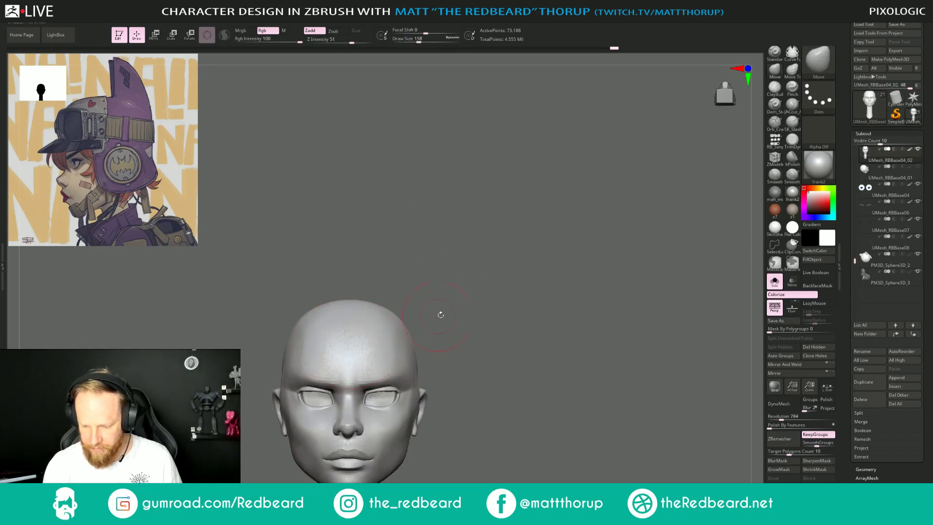
{"action": "mouse_move", "coordinate": [439, 314]}
{"action": "left_mouse_down"}
{"action": "mouse_move", "coordinate": [375, 334]}
{"action": "mouse_move", "coordinate": [370, 360]}
{"action": "mouse_move", "coordinate": [395, 341]}
{"action": "mouse_move", "coordinate": [492, 309]}
{"action": "mouse_move", "coordinate": [453, 239]}
{"action": "left_mouse_up"}
{"action": "key", "text": "s"}
{"action": "key", "text": "shift"}
{"action": "mouse_move", "coordinate": [458, 362]}
{"action": "left_mouse_down", "text": "alt"}
{"action": "mouse_move", "coordinate": [483, 239]}
{"action": "mouse_move", "coordinate": [388, 303]}
{"action": "left_mouse_up", "text": "alt"}
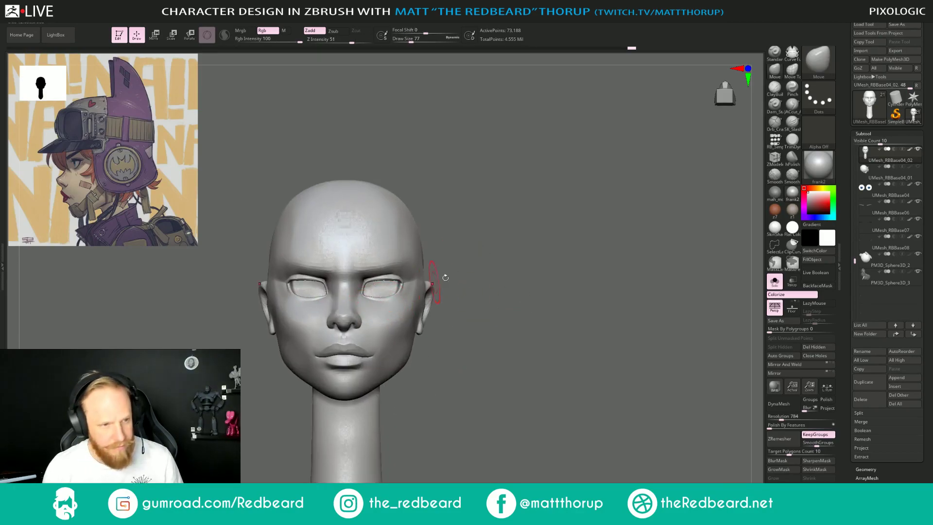
{"action": "mouse_move", "coordinate": [444, 278]}
{"action": "left_mouse_down", "text": "alt"}
{"action": "mouse_move", "coordinate": [479, 260]}
{"action": "mouse_move", "coordinate": [474, 273]}
{"action": "left_mouse_up", "text": "alt"}
Adjust the inner part of the upper eyelids with the Move brush at draw size 59.
{"action": "key", "text": "["}
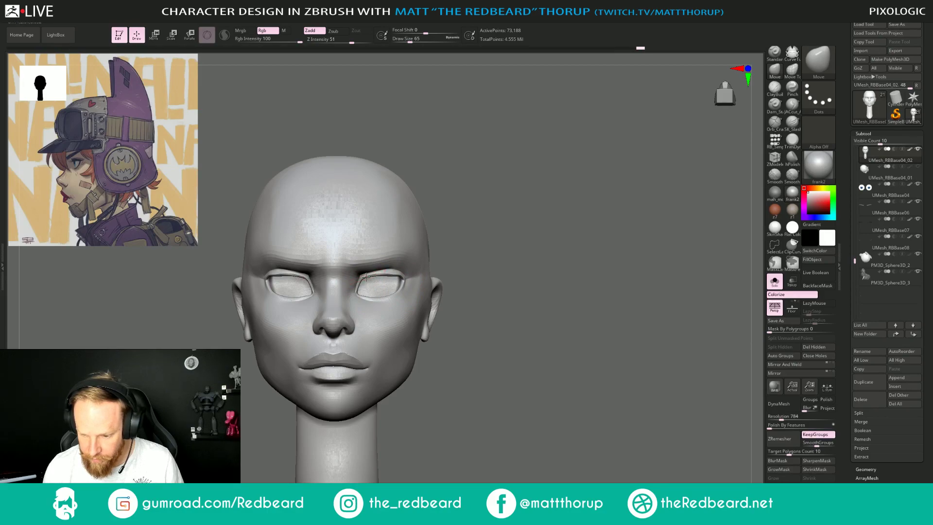
{"action": "key", "text": "["}
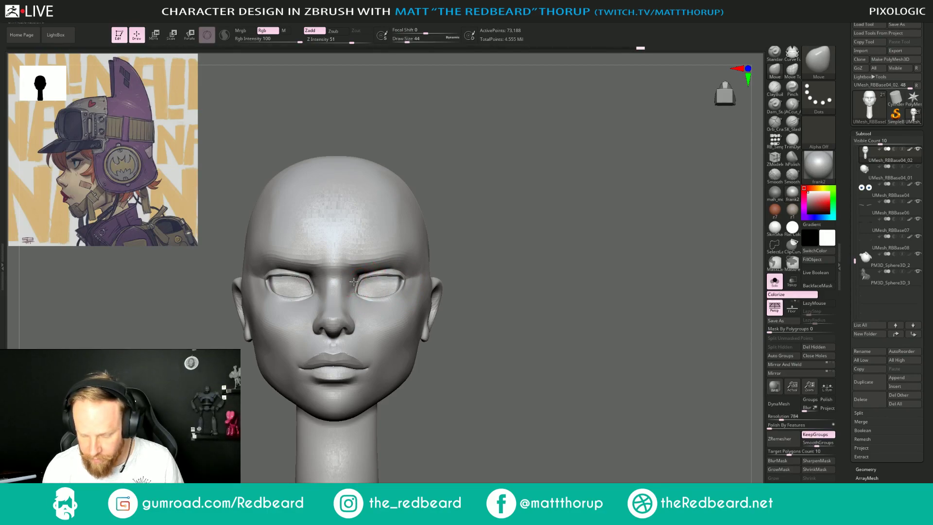
{"action": "left_click_drag", "start_coordinate": [454, 249], "coordinate": [503, 262], "text": "alt"}
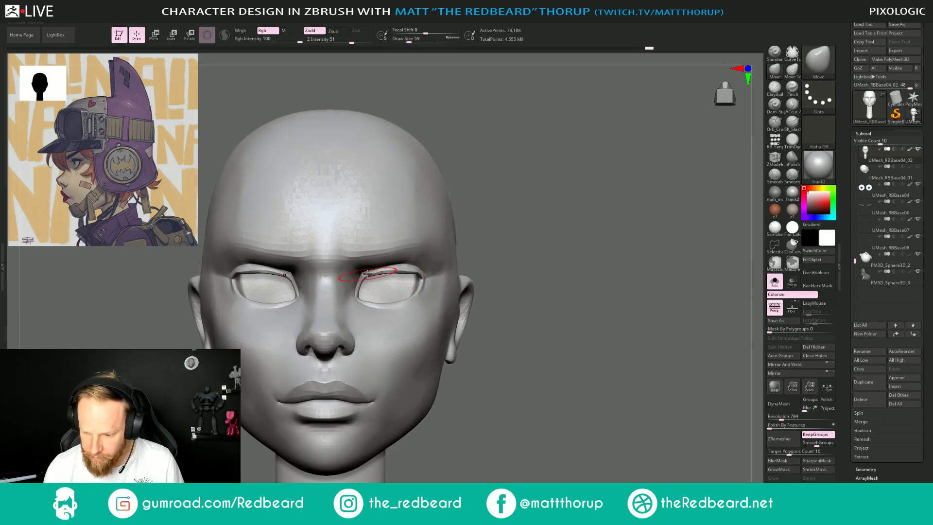
{"action": "left_click_drag", "start_coordinate": [365, 276], "coordinate": [368, 273]}
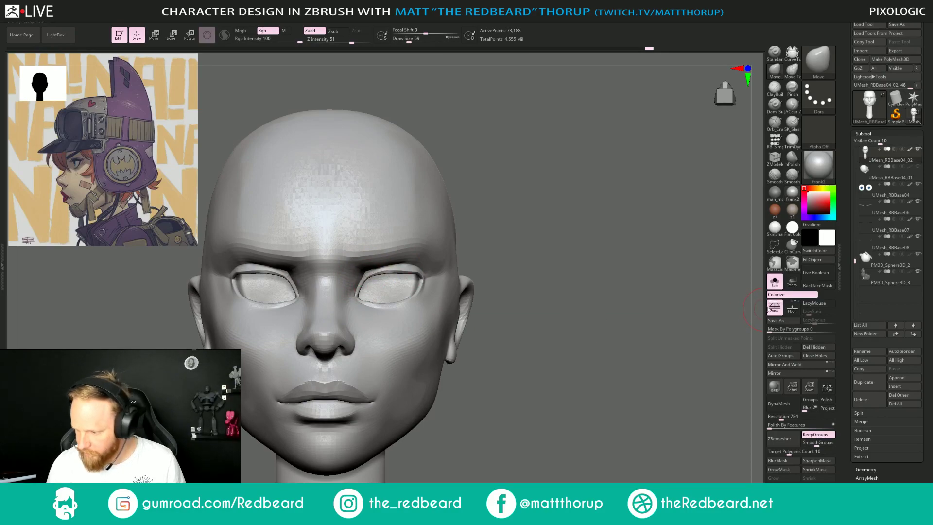
Turn off Solo to show the other subtools and hide the front hair subtool PM3D_Sphere3D_3.
{"action": "left_click", "coordinate": [621, 311]}
{"action": "left_click_drag", "start_coordinate": [603, 322], "coordinate": [570, 312], "text": "alt"}
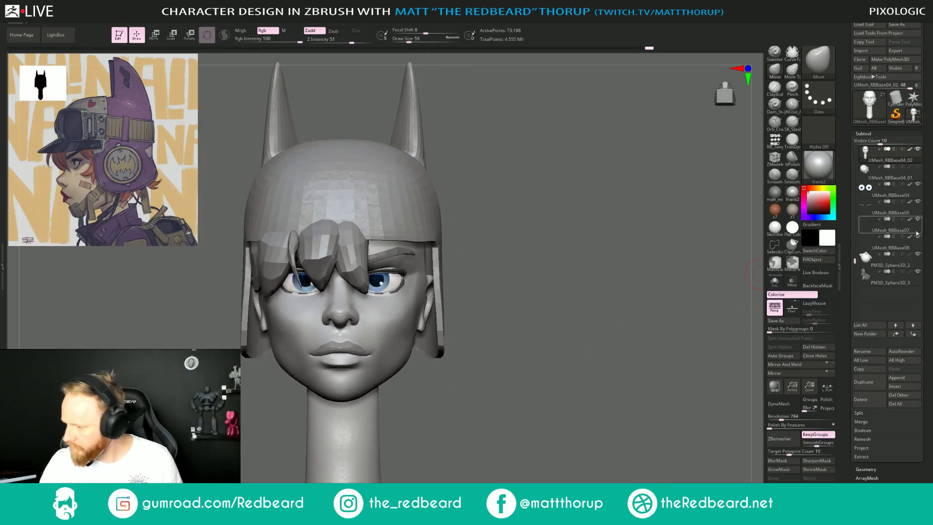
{"action": "left_click", "coordinate": [918, 272]}
{"action": "left_click_drag", "start_coordinate": [609, 310], "coordinate": [608, 340], "text": "alt"}
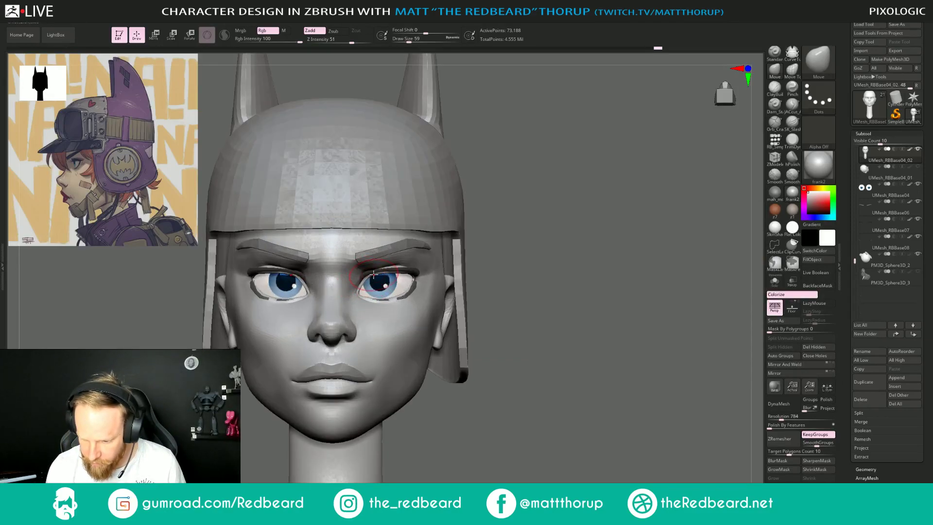
Fit the upper and lower eyelids around the eyeballs with the Move brush, varying the draw size between 37 and 68.
{"action": "key", "text": "bracketleft"}
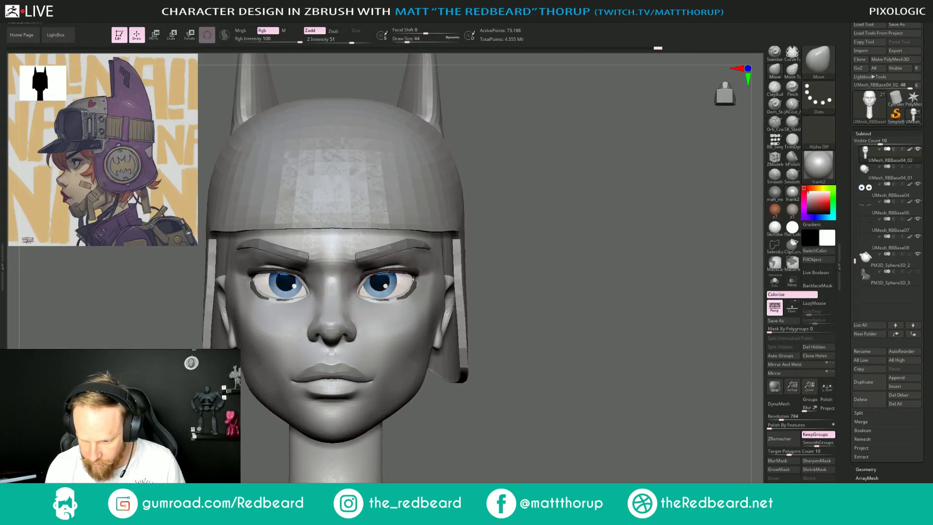
{"action": "left_click_drag", "start_coordinate": [400, 273], "coordinate": [401, 273]}
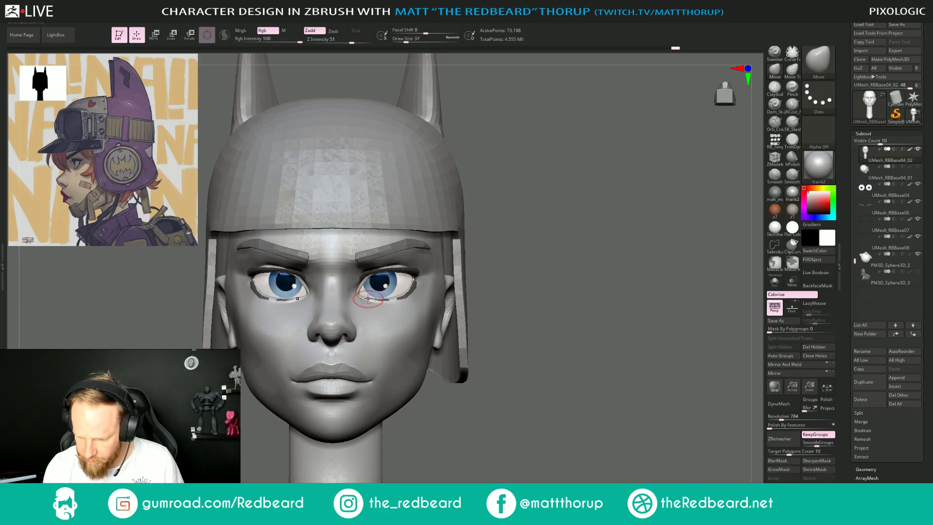
{"action": "key", "text": "bracketright"}
{"action": "key", "text": "bracketright"}
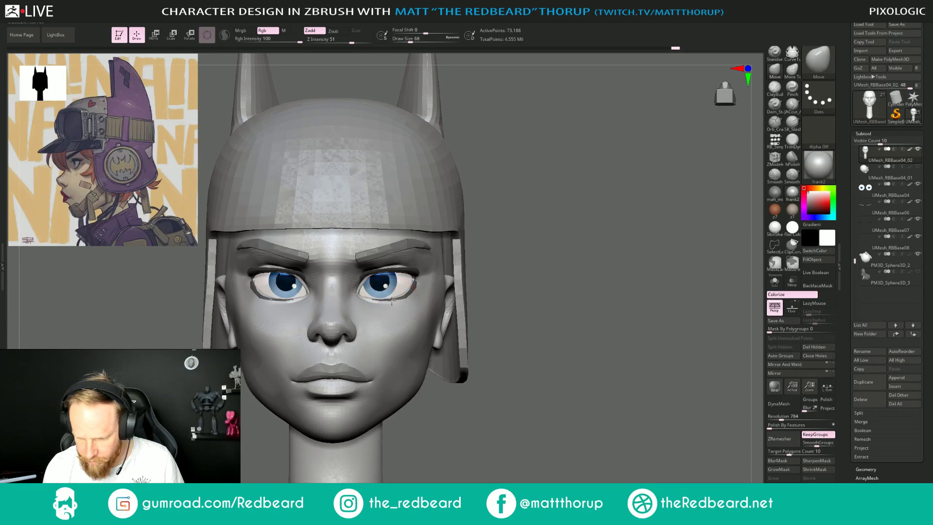
{"action": "right_click_drag", "start_coordinate": [392, 300], "coordinate": [369, 298]}
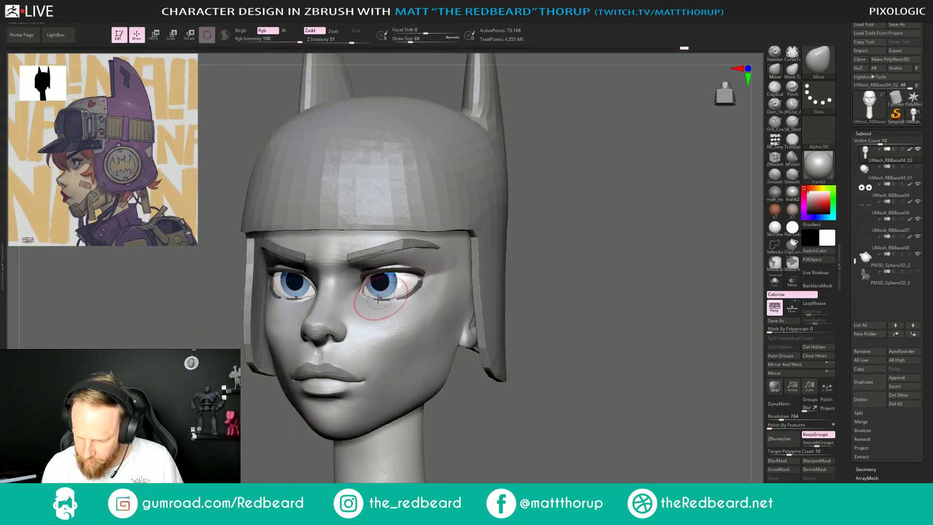
{"action": "key", "text": "s"}
{"action": "left_click_drag", "start_coordinate": [368, 298], "coordinate": [365, 295]}
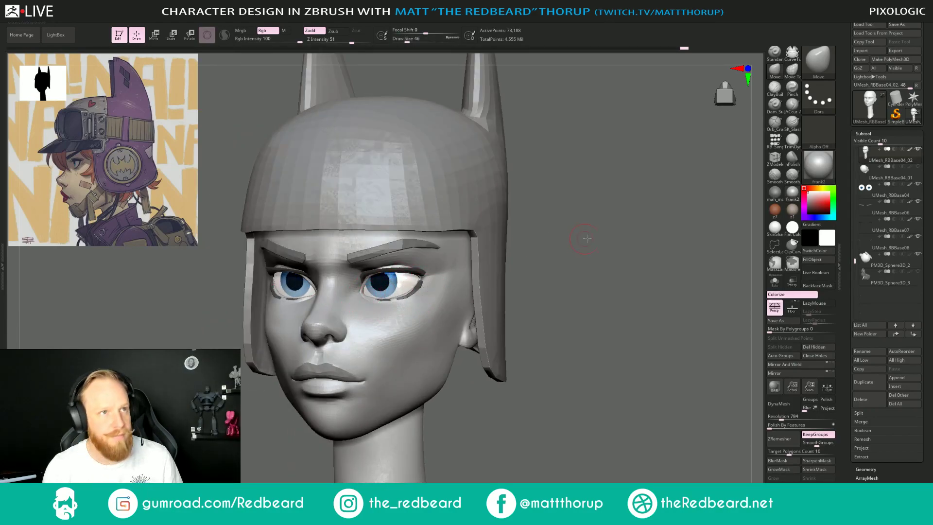
Check the head from the side, then refine the mouth corners from the front with the Move brush at a small draw size.
{"action": "left_click_drag", "start_coordinate": [587, 238], "coordinate": [568, 229]}
{"action": "left_click_drag", "start_coordinate": [636, 228], "coordinate": [568, 226]}
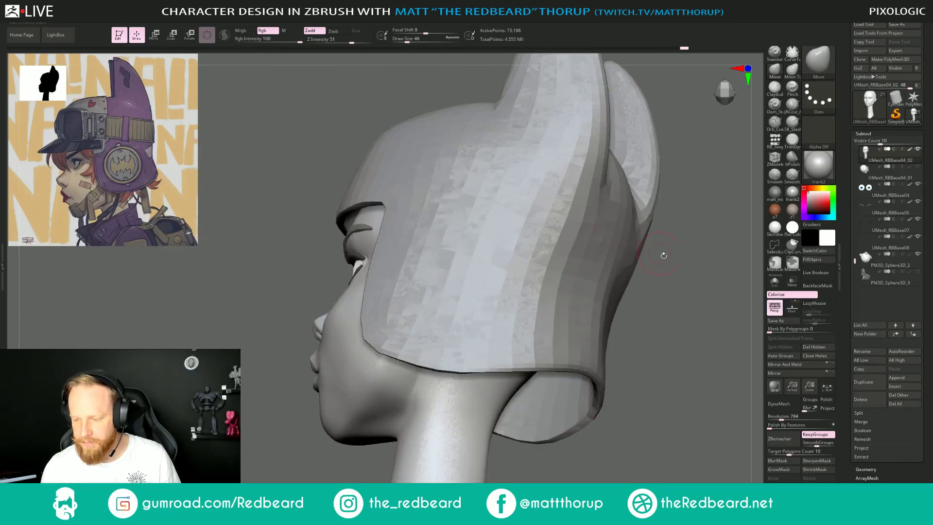
{"action": "left_click_drag", "start_coordinate": [653, 294], "coordinate": [569, 296], "text": "alt"}
{"action": "key", "text": "s"}
{"action": "left_click_drag", "start_coordinate": [436, 309], "coordinate": [397, 326]}
{"action": "key", "text": "s"}
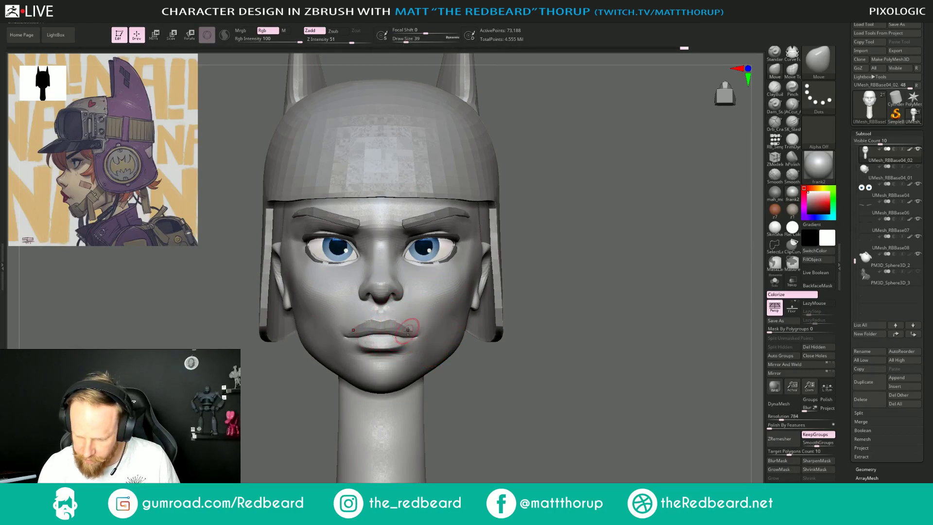
{"action": "key", "text": "s"}
{"action": "left_click_drag", "start_coordinate": [414, 336], "coordinate": [417, 335]}
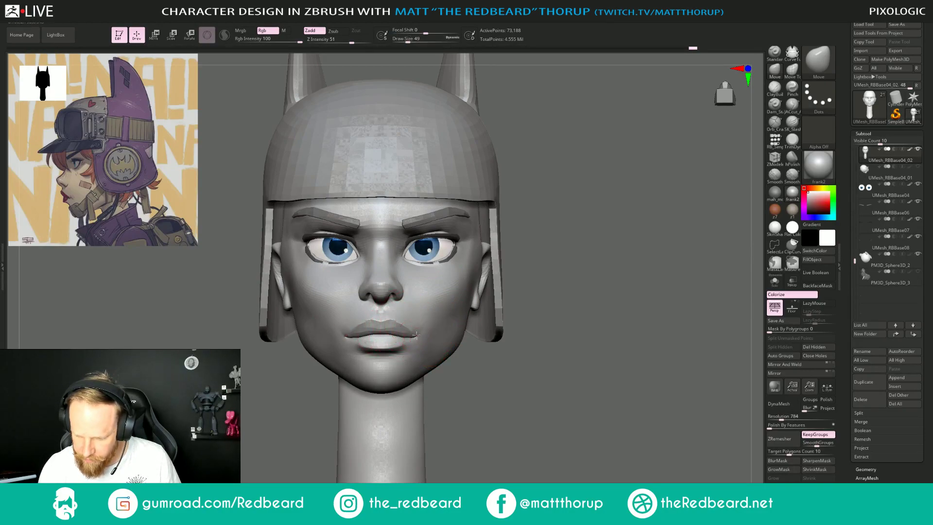
Refine the cheek beside the nose from a raised three-quarter view with the Move brush at draw size 44 and smooth it.
{"action": "mouse_move", "coordinate": [569, 275]}
{"action": "left_mouse_down"}
{"action": "mouse_move", "coordinate": [416, 308]}
{"action": "mouse_move", "coordinate": [441, 308]}
{"action": "left_mouse_up"}
{"action": "key", "text": "s"}
{"action": "mouse_move", "coordinate": [384, 369]}
{"action": "left_mouse_down"}
{"action": "mouse_move", "coordinate": [378, 401]}
{"action": "mouse_move", "coordinate": [389, 423]}
{"action": "left_mouse_up"}
{"action": "key", "text": "s"}
{"action": "left_click_drag", "start_coordinate": [459, 291], "coordinate": [435, 292]}
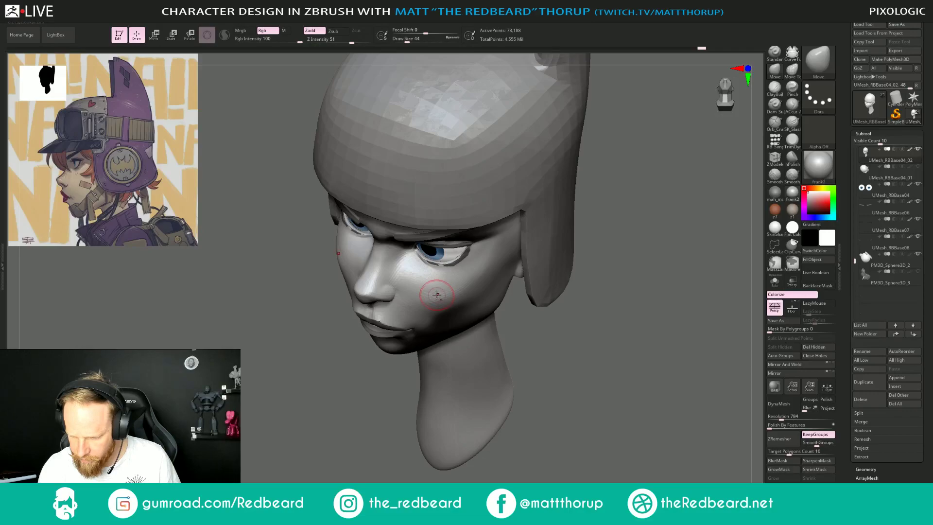
{"action": "key", "text": "shift"}
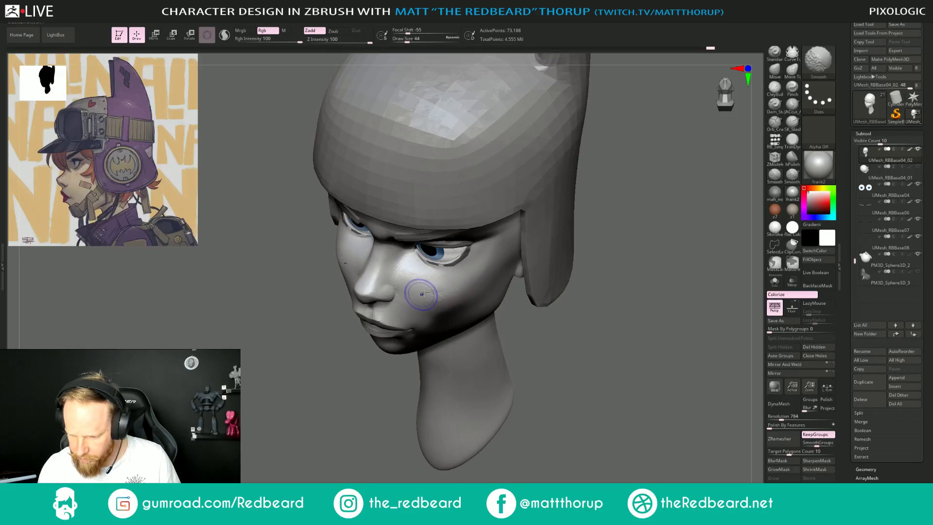
Reshape the cheek below the outer eye corner with the Move brush at draw size 87.
{"action": "mouse_move", "coordinate": [573, 281]}
{"action": "left_mouse_down"}
{"action": "mouse_move", "coordinate": [625, 282]}
{"action": "mouse_move", "coordinate": [656, 254]}
{"action": "mouse_move", "coordinate": [575, 263]}
{"action": "left_mouse_up"}
{"action": "key", "text": "s"}
{"action": "mouse_move", "coordinate": [437, 308]}
{"action": "left_mouse_down"}
{"action": "mouse_move", "coordinate": [462, 307]}
{"action": "mouse_move", "coordinate": [480, 291]}
{"action": "left_mouse_up"}
{"action": "left_click_drag", "start_coordinate": [354, 387], "coordinate": [373, 383]}
{"action": "key", "text": "s"}
{"action": "left_click_drag", "start_coordinate": [466, 280], "coordinate": [464, 278]}
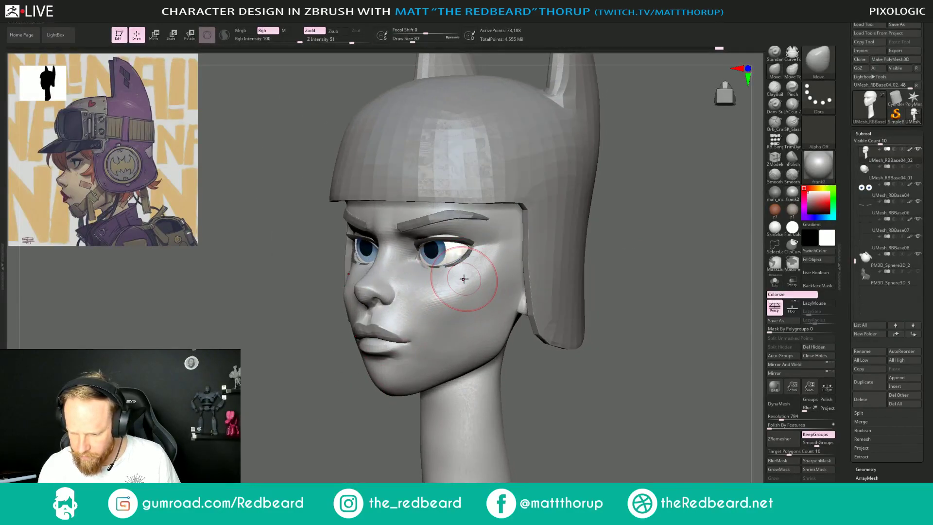
Show the polyframe to inspect the face topology, smooth the cheek beside the mouth, and hide the polyframe again.
{"action": "key", "text": "shift+f"}
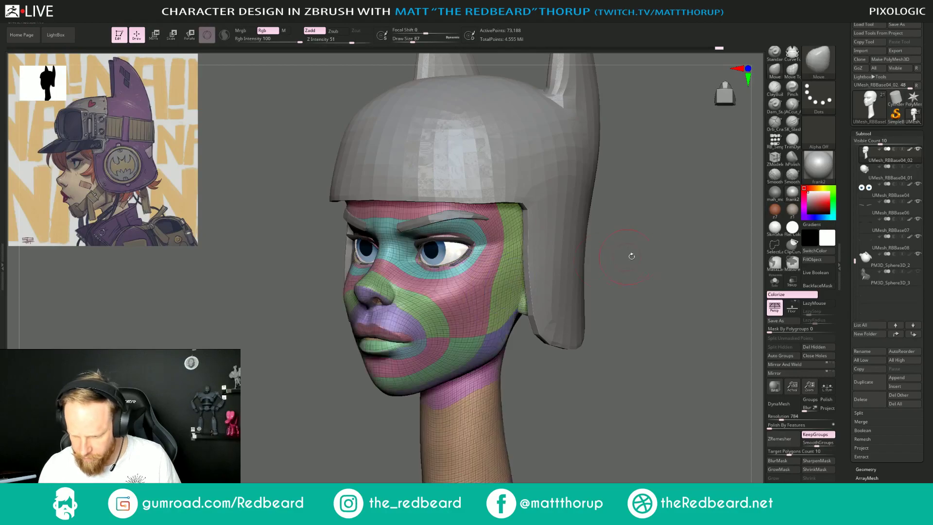
{"action": "mouse_move", "coordinate": [632, 256]}
{"action": "left_mouse_down"}
{"action": "mouse_move", "coordinate": [664, 256]}
{"action": "mouse_move", "coordinate": [597, 258]}
{"action": "left_mouse_up"}
{"action": "left_click_drag", "start_coordinate": [449, 297], "coordinate": [435, 302], "text": "shift"}
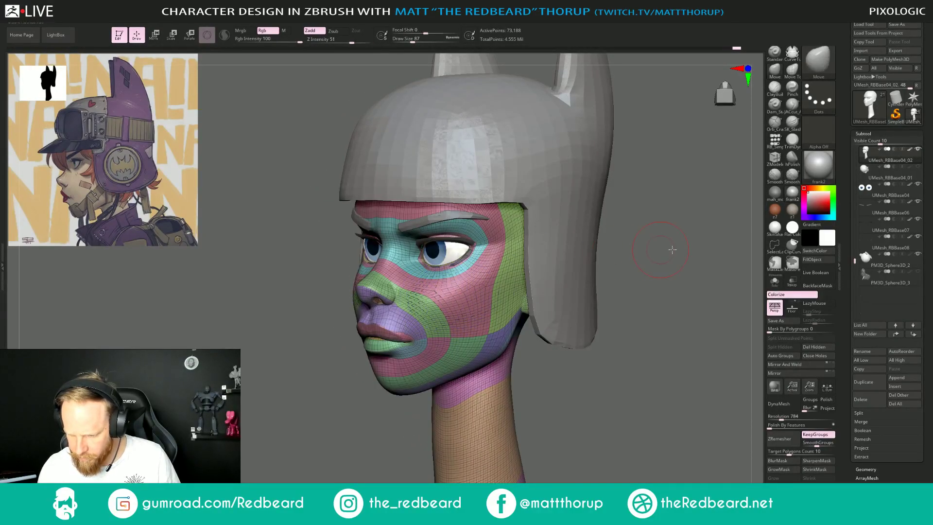
{"action": "mouse_move", "coordinate": [670, 250]}
{"action": "left_mouse_down"}
{"action": "mouse_move", "coordinate": [589, 232]}
{"action": "mouse_move", "coordinate": [582, 247]}
{"action": "mouse_move", "coordinate": [644, 256]}
{"action": "mouse_move", "coordinate": [672, 246]}
{"action": "mouse_move", "coordinate": [629, 260]}
{"action": "mouse_move", "coordinate": [611, 300]}
{"action": "left_mouse_up"}
{"action": "key", "text": "shift+f"}
Shape the lower cheek from a raised side view with the Move brush at draw size 128 and check the face from the front.
{"action": "key", "text": "bracketright"}
{"action": "key", "text": "bracketright"}
{"action": "left_click_drag", "start_coordinate": [438, 308], "coordinate": [441, 307]}
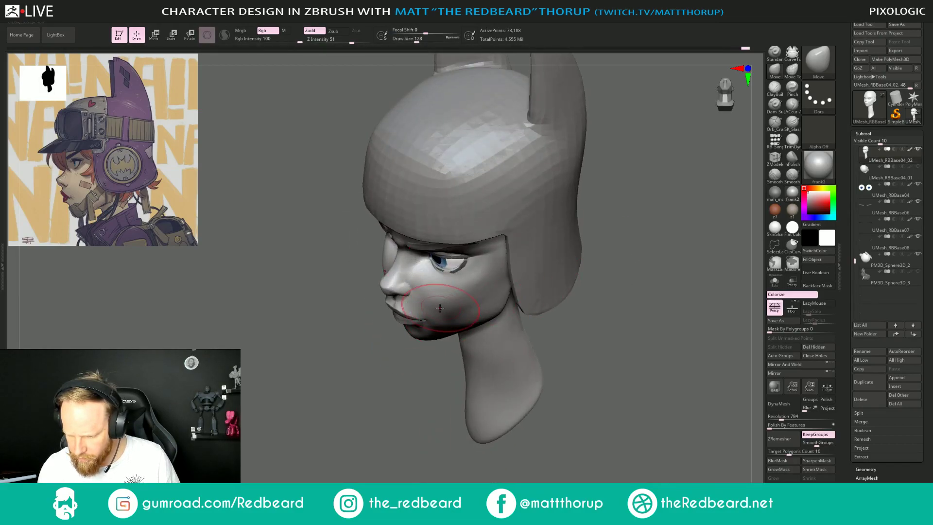
{"action": "mouse_move", "coordinate": [678, 288]}
{"action": "left_mouse_down"}
{"action": "mouse_move", "coordinate": [637, 256]}
{"action": "mouse_move", "coordinate": [692, 257]}
{"action": "mouse_move", "coordinate": [694, 290]}
{"action": "left_mouse_up"}
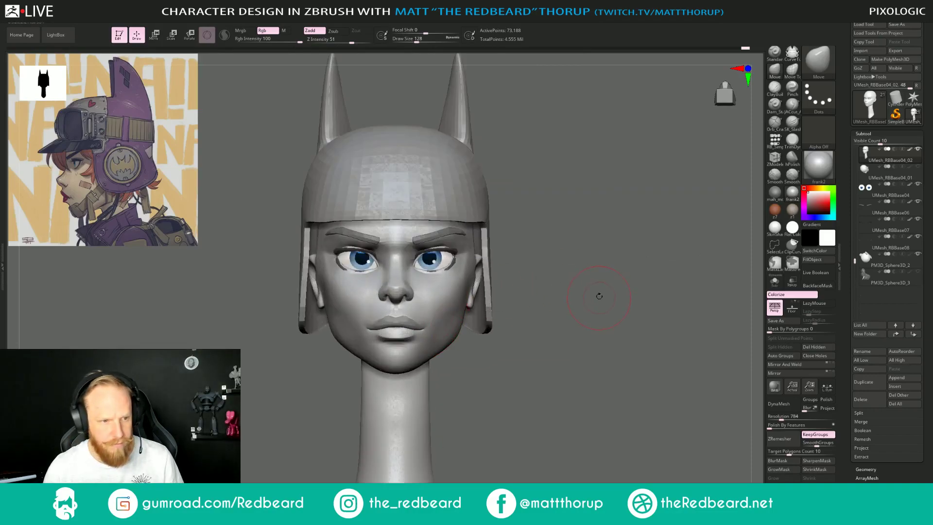
{"action": "left_click_drag", "start_coordinate": [599, 296], "coordinate": [562, 299], "text": "alt"}
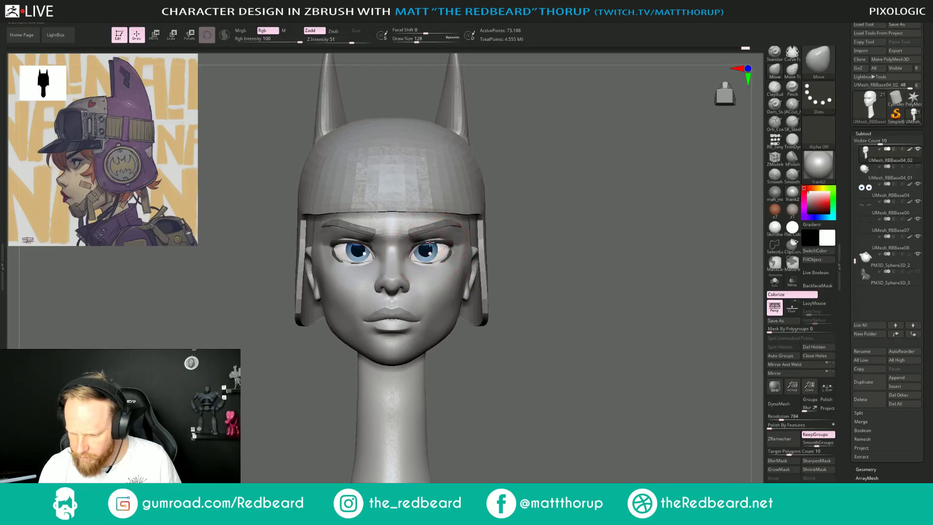
Select the upper eyelash subtool UMesh_RBBase07 and fit the lashes to the eyelids with the Move Topological brush at draw size 77.
{"action": "left_click", "coordinate": [432, 244], "text": "alt"}
{"action": "left_click_drag", "start_coordinate": [645, 193], "coordinate": [629, 230], "text": "alt"}
{"action": "key", "text": "b"}
{"action": "key", "text": "m"}
{"action": "key", "text": "t"}
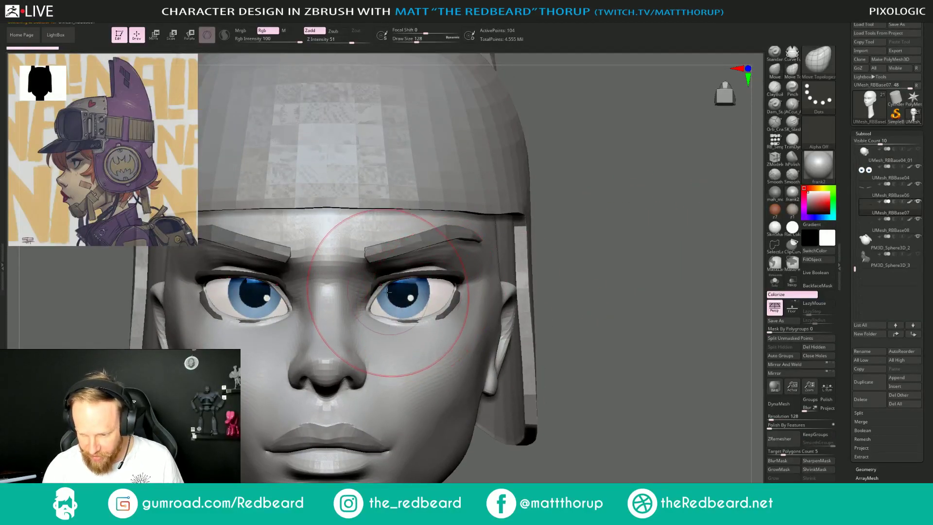
{"action": "key", "text": "s"}
{"action": "mouse_move", "coordinate": [381, 284]}
{"action": "left_mouse_down"}
{"action": "mouse_move", "coordinate": [381, 271]}
{"action": "mouse_move", "coordinate": [388, 282]}
{"action": "left_mouse_up"}
{"action": "key", "text": "s"}
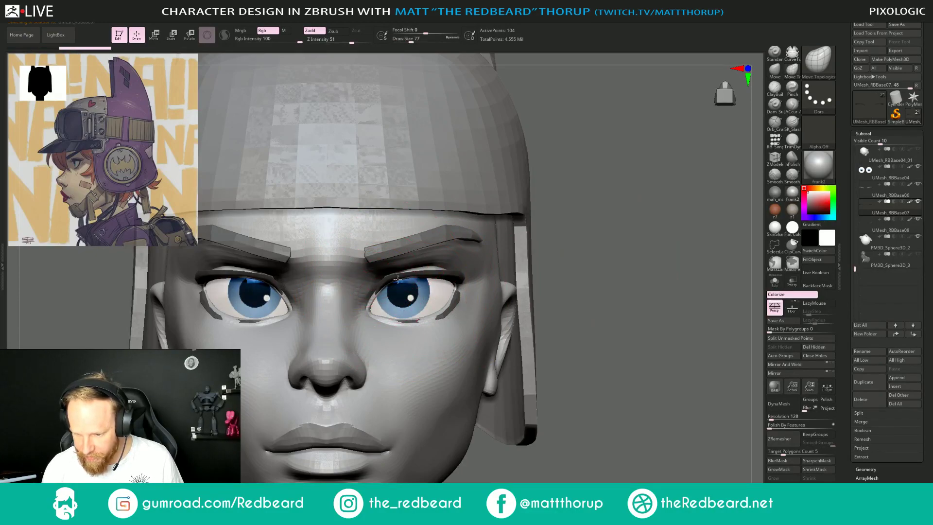
Select the lower lash subtool UMesh_RBBase08 and fit it along the lower eyelids with the Move Topological brush, reducing the draw size to 62.
{"action": "mouse_move", "coordinate": [635, 266]}
{"action": "left_mouse_down"}
{"action": "mouse_move", "coordinate": [429, 328]}
{"action": "mouse_move", "coordinate": [423, 319]}
{"action": "left_mouse_up"}
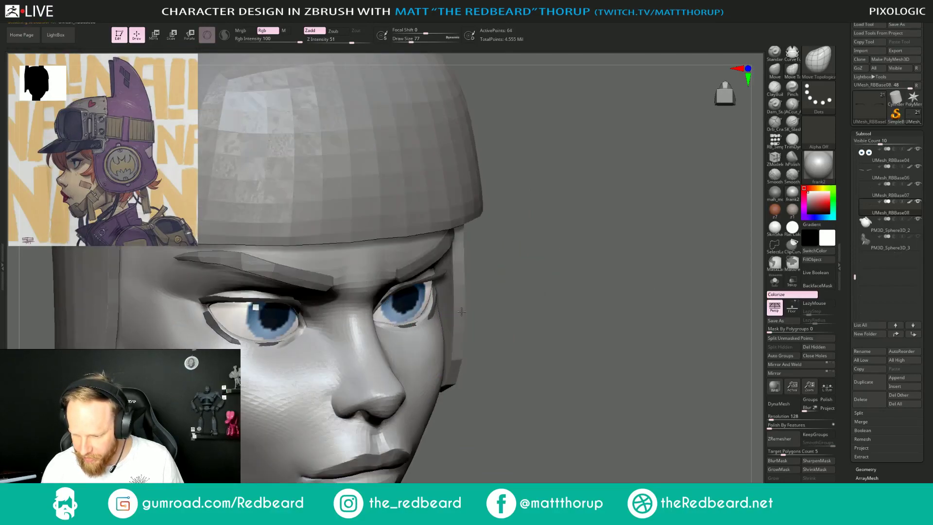
{"action": "left_click_drag", "start_coordinate": [511, 276], "coordinate": [420, 326]}
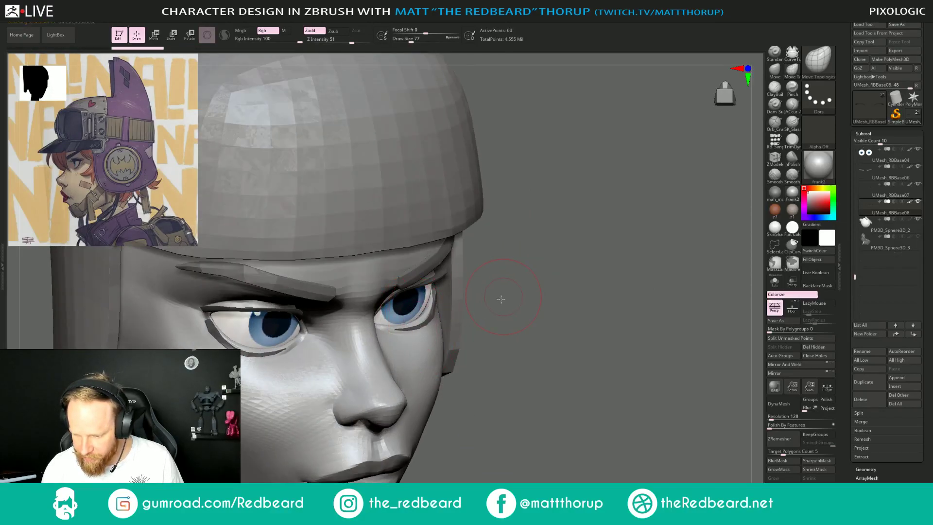
{"action": "left_click_drag", "start_coordinate": [501, 299], "coordinate": [394, 328]}
{"action": "key", "text": "bracketleft"}
{"action": "key", "text": "bracketleft"}
{"action": "left_click_drag", "start_coordinate": [622, 298], "coordinate": [501, 340]}
{"action": "left_click_drag", "start_coordinate": [393, 341], "coordinate": [392, 332]}
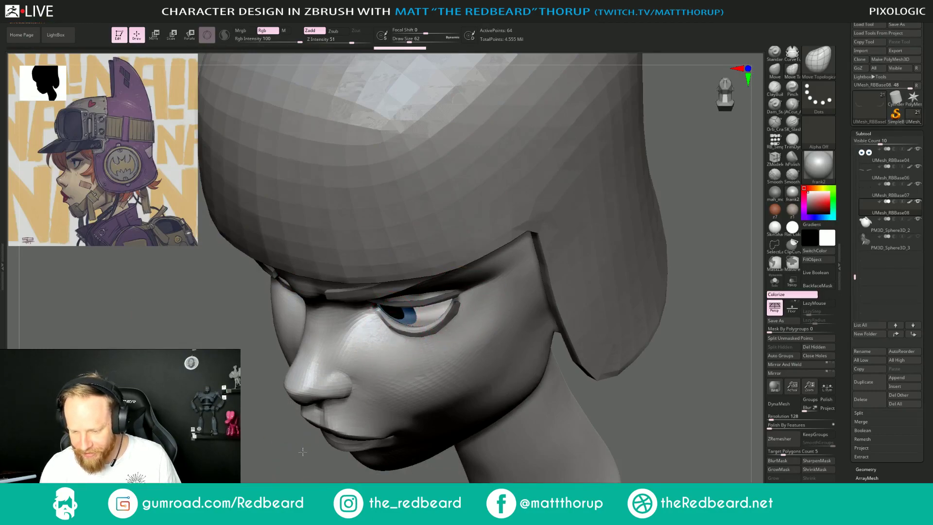
Select the head subtool UMesh_RBBase04_02 and adjust the nose bridge in profile with the Move Topological brush, enlarging the draw size to 136.
{"action": "left_click_drag", "start_coordinate": [302, 452], "coordinate": [669, 263]}
{"action": "left_click_drag", "start_coordinate": [578, 243], "coordinate": [497, 247], "text": "alt"}
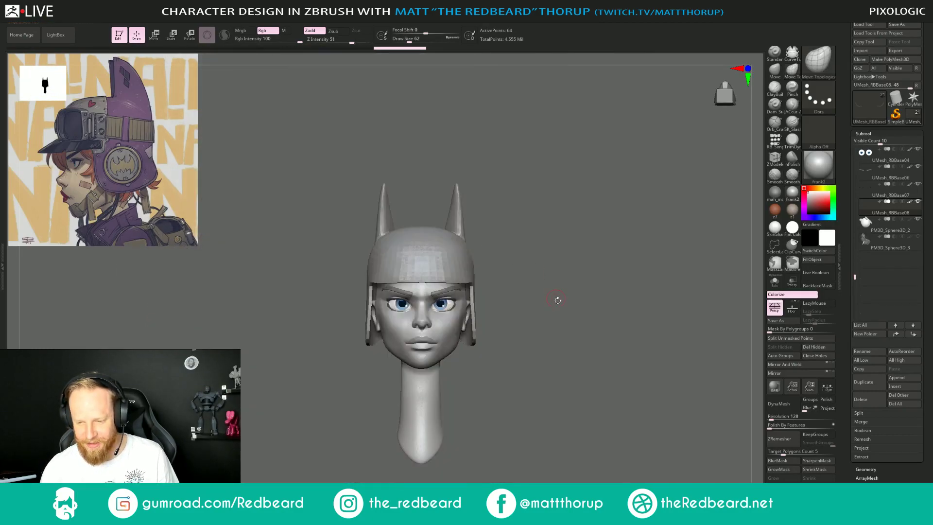
{"action": "right_click_drag", "start_coordinate": [557, 300], "coordinate": [588, 239]}
{"action": "mouse_move", "coordinate": [551, 253]}
{"action": "left_mouse_down", "text": "alt"}
{"action": "mouse_move", "coordinate": [587, 260]}
{"action": "mouse_move", "coordinate": [578, 248]}
{"action": "mouse_move", "coordinate": [556, 252]}
{"action": "left_mouse_up", "text": "alt"}
{"action": "mouse_move", "coordinate": [345, 413]}
{"action": "right_mouse_down", "text": "ctrl"}
{"action": "mouse_move", "coordinate": [320, 410]}
{"action": "mouse_move", "coordinate": [331, 449]}
{"action": "right_mouse_up", "text": "ctrl"}
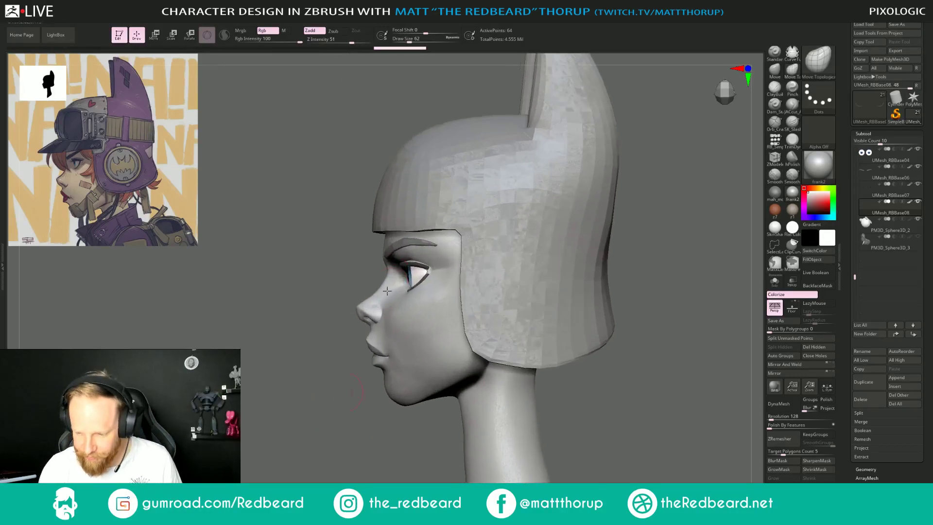
{"action": "key", "text": "bracketright"}
{"action": "key", "text": "bracketright"}
{"action": "key", "text": "bracketright"}
{"action": "key", "text": "bracketright"}
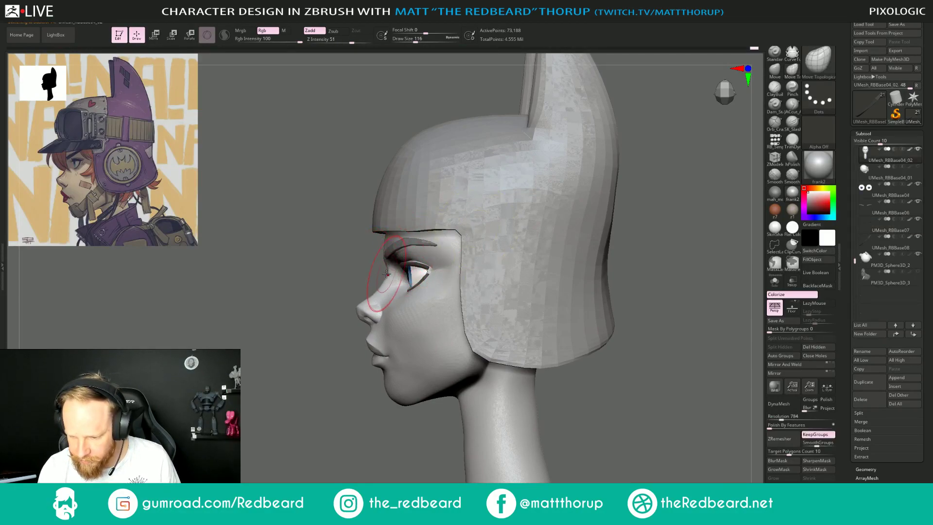
{"action": "key", "text": "bracketright"}
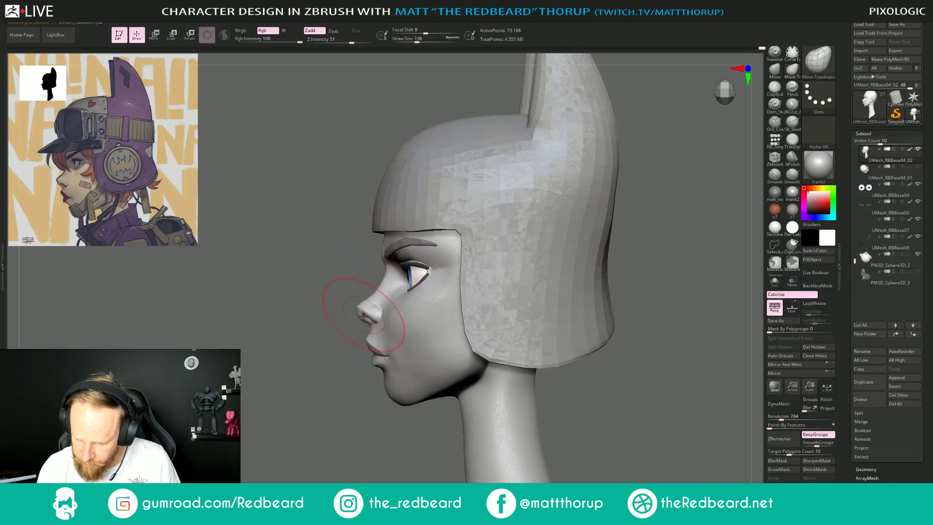
Refine the nose profile from bridge to tip with the Move Topological brush, lowering the draw size from 299 to 49.
{"action": "key", "text": "s"}
{"action": "mouse_move", "coordinate": [363, 315]}
{"action": "left_mouse_down"}
{"action": "mouse_move", "coordinate": [373, 315]}
{"action": "mouse_move", "coordinate": [361, 321]}
{"action": "left_mouse_up"}
{"action": "key", "text": "s"}
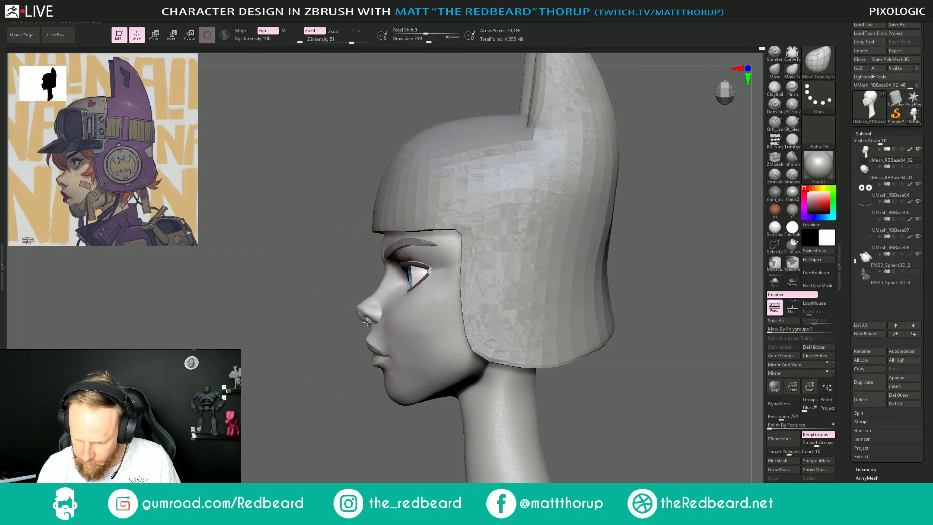
{"action": "key", "text": "bracketleft"}
{"action": "key", "text": "bracketleft"}
{"action": "key", "text": "bracketleft"}
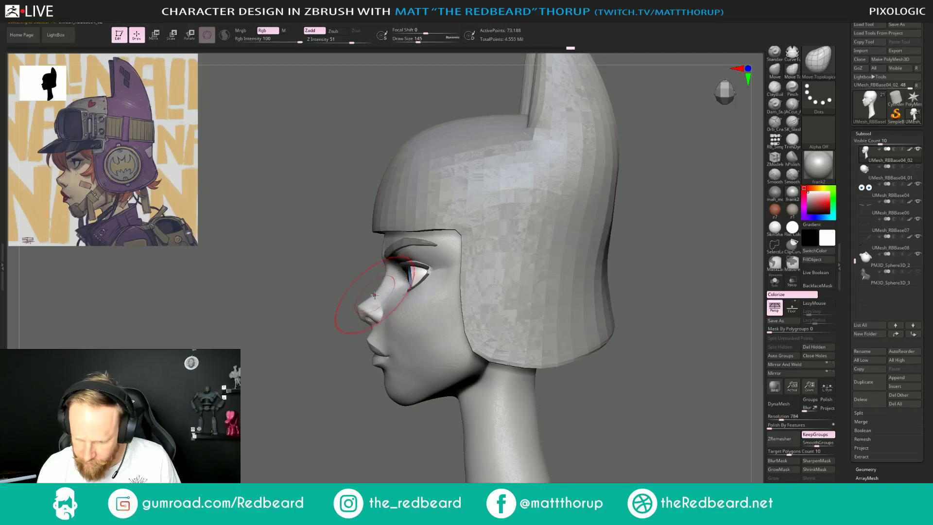
{"action": "key", "text": "bracketleft"}
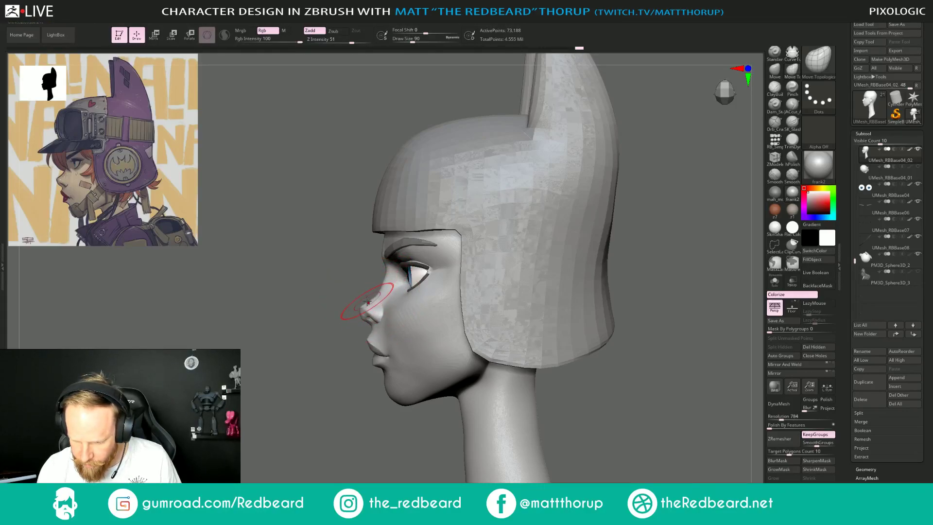
{"action": "key", "text": "bracketleft"}
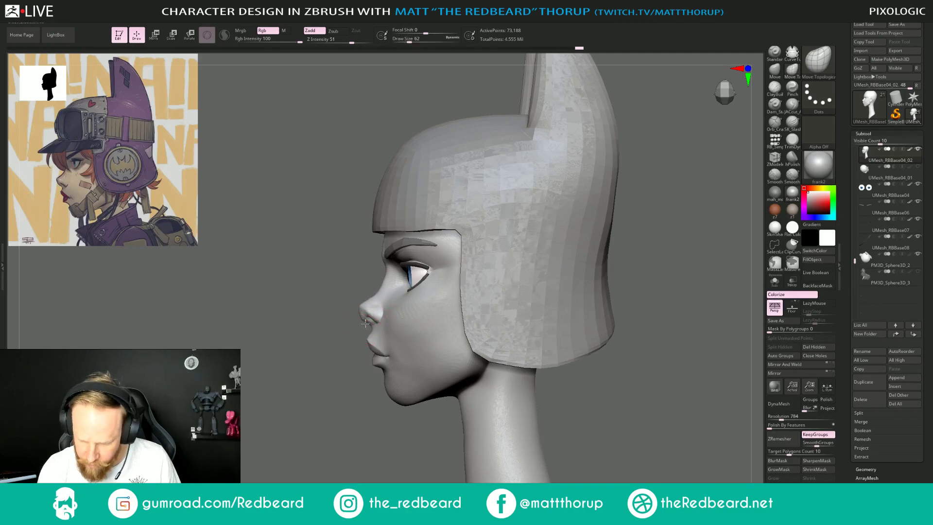
{"action": "key", "text": "bracketleft"}
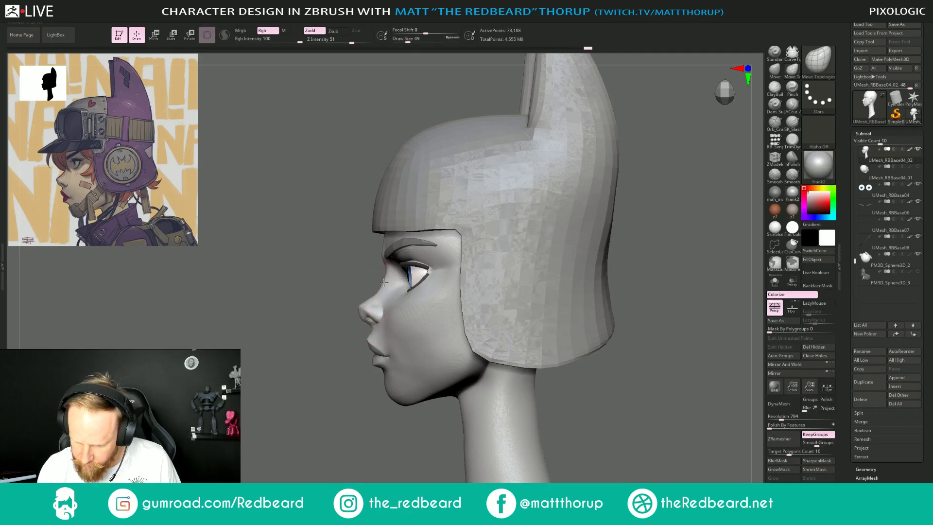
Refine the jawline and smooth the upper neck from the front at draw size 145.
{"action": "mouse_move", "coordinate": [291, 375]}
{"action": "left_mouse_down"}
{"action": "mouse_move", "coordinate": [355, 380]}
{"action": "mouse_move", "coordinate": [468, 329]}
{"action": "mouse_move", "coordinate": [564, 268]}
{"action": "mouse_move", "coordinate": [526, 272]}
{"action": "mouse_move", "coordinate": [590, 263]}
{"action": "mouse_move", "coordinate": [583, 325]}
{"action": "left_mouse_up"}
{"action": "key", "text": "bracketright"}
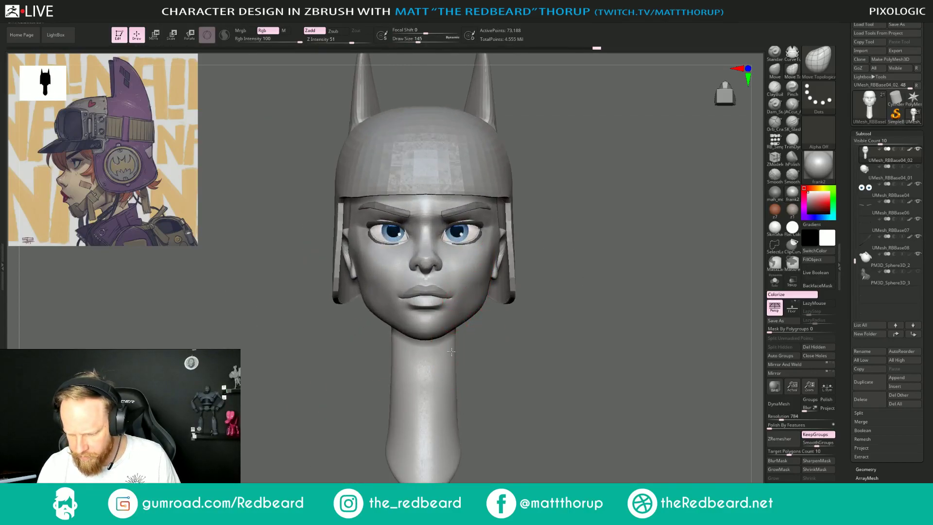
{"action": "key", "text": "shift"}
{"action": "left_click_drag", "start_coordinate": [453, 350], "coordinate": [451, 417], "text": "shift"}
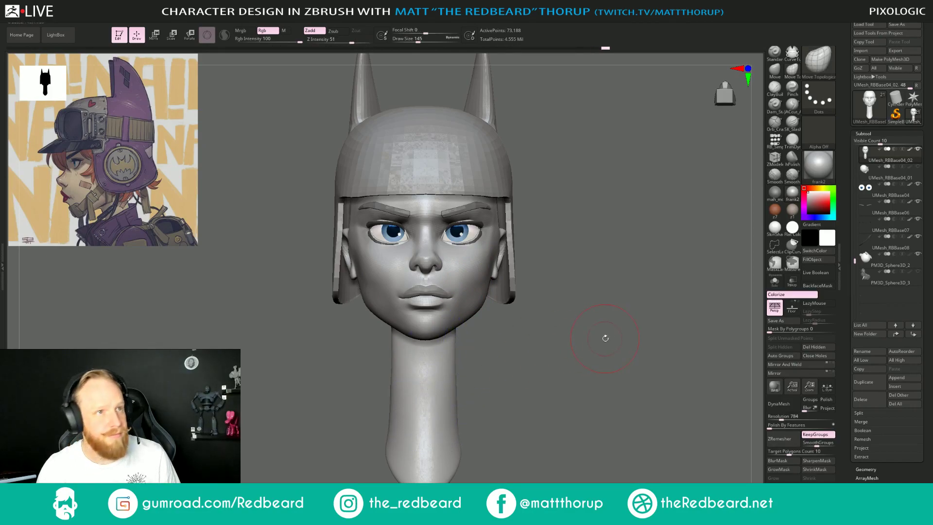
{"action": "mouse_move", "coordinate": [604, 337]}
{"action": "left_mouse_down", "text": "alt"}
{"action": "mouse_move", "coordinate": [608, 283]}
{"action": "mouse_move", "coordinate": [505, 278]}
{"action": "mouse_move", "coordinate": [541, 274]}
{"action": "left_mouse_up", "text": "alt"}
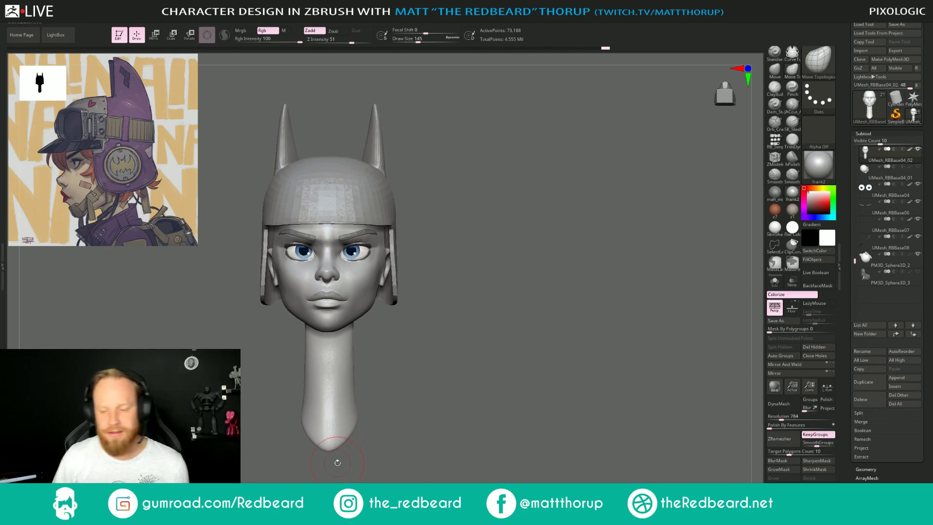
Smooth the cheek and refine the face around the eyes from below at draw size 68.
{"action": "mouse_move", "coordinate": [577, 287]}
{"action": "left_mouse_down"}
{"action": "mouse_move", "coordinate": [489, 257]}
{"action": "mouse_move", "coordinate": [560, 258]}
{"action": "mouse_move", "coordinate": [505, 248]}
{"action": "left_mouse_up"}
{"action": "key", "text": "s"}
{"action": "mouse_move", "coordinate": [409, 160]}
{"action": "left_mouse_down"}
{"action": "mouse_move", "coordinate": [399, 160]}
{"action": "mouse_move", "coordinate": [383, 195]}
{"action": "mouse_move", "coordinate": [400, 147]}
{"action": "left_mouse_up"}
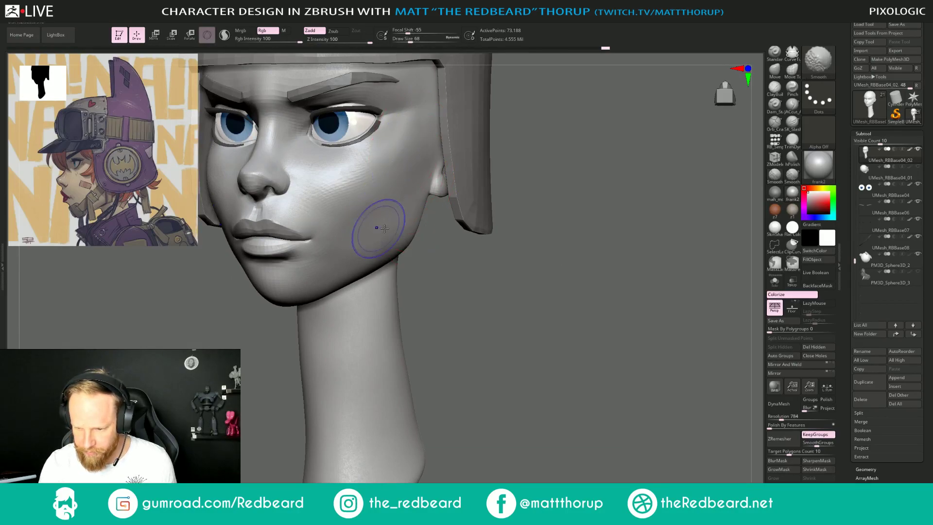
{"action": "mouse_move", "coordinate": [551, 202]}
{"action": "left_mouse_down"}
{"action": "mouse_move", "coordinate": [578, 235]}
{"action": "mouse_move", "coordinate": [576, 274]}
{"action": "mouse_move", "coordinate": [630, 260]}
{"action": "mouse_move", "coordinate": [637, 238]}
{"action": "mouse_move", "coordinate": [398, 207]}
{"action": "left_mouse_up"}
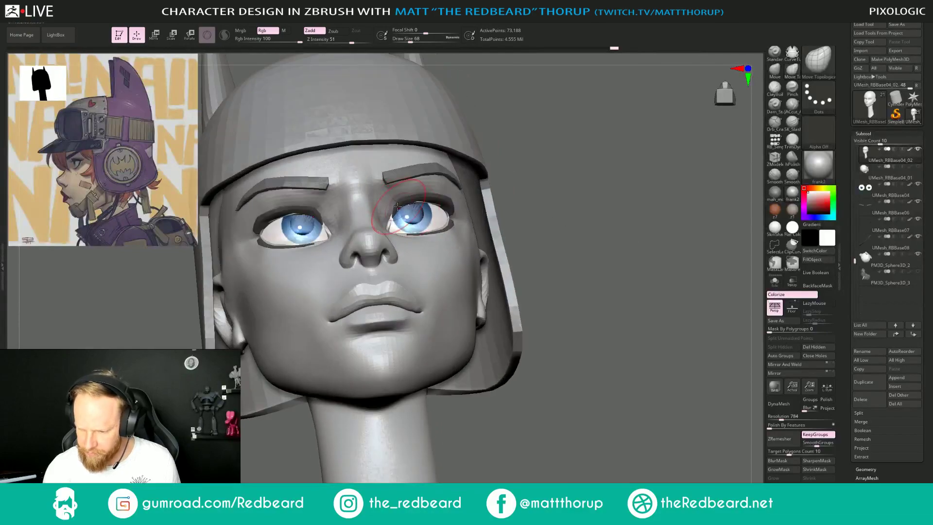
{"action": "left_click_drag", "start_coordinate": [540, 193], "coordinate": [490, 187]}
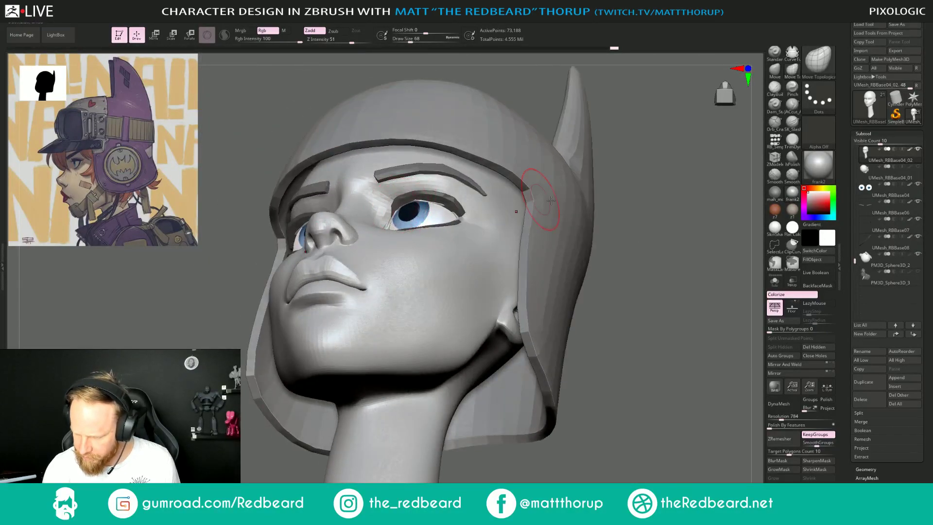
Hide the upper eyelash subtool UMesh_RBBase07 and adjust the upper eyelid from below with a smaller Move Topological brush.
{"action": "left_click_drag", "start_coordinate": [632, 214], "coordinate": [689, 270]}
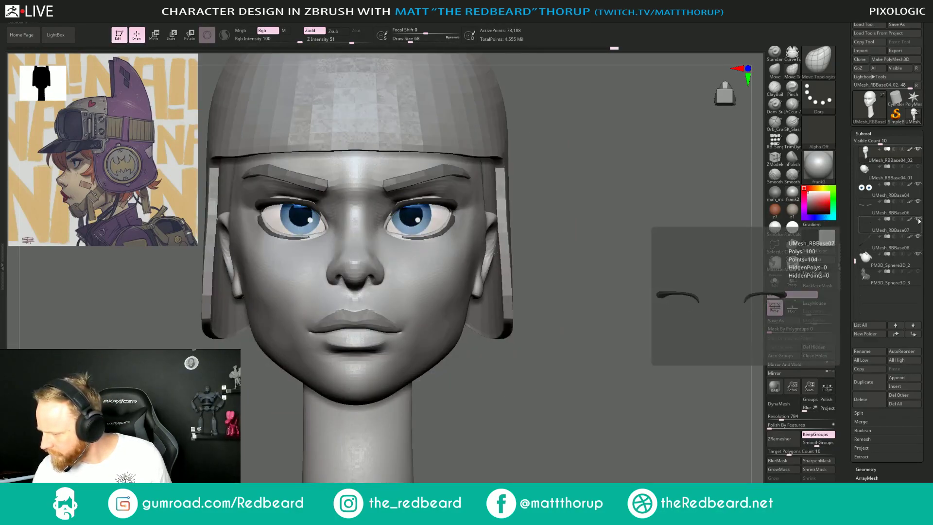
{"action": "mouse_move", "coordinate": [601, 270]}
{"action": "left_mouse_down"}
{"action": "mouse_move", "coordinate": [584, 223]}
{"action": "mouse_move", "coordinate": [566, 220]}
{"action": "left_mouse_up"}
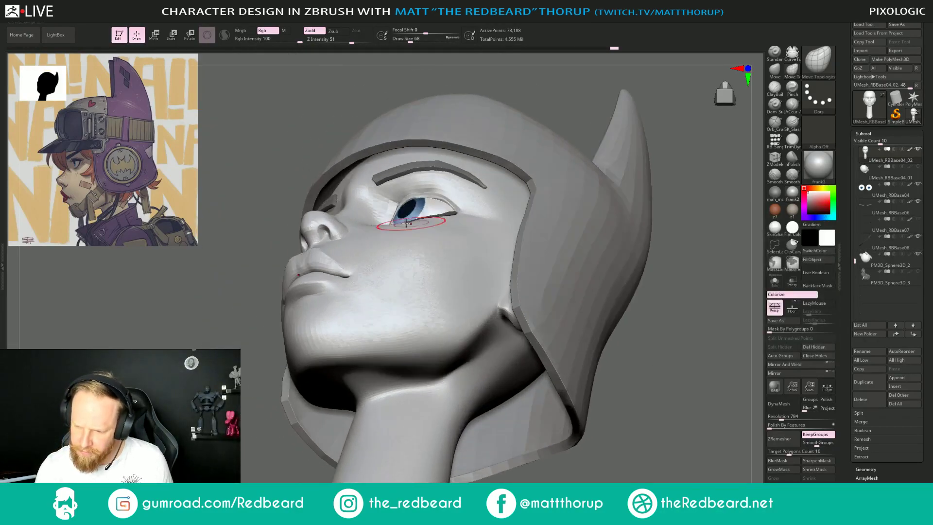
{"action": "key", "text": "s"}
{"action": "mouse_move", "coordinate": [412, 212]}
{"action": "left_mouse_down"}
{"action": "mouse_move", "coordinate": [404, 213]}
{"action": "mouse_move", "coordinate": [424, 194]}
{"action": "left_mouse_up"}
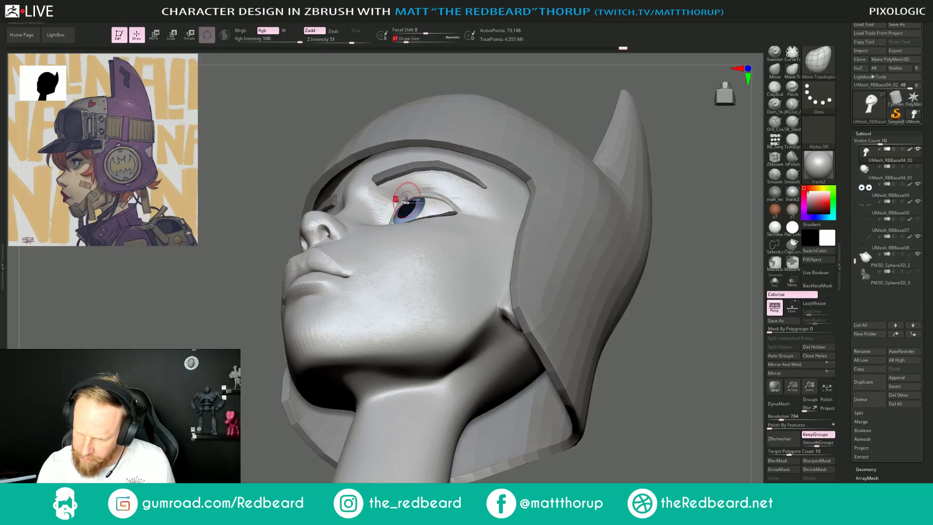
{"action": "key", "text": "s"}
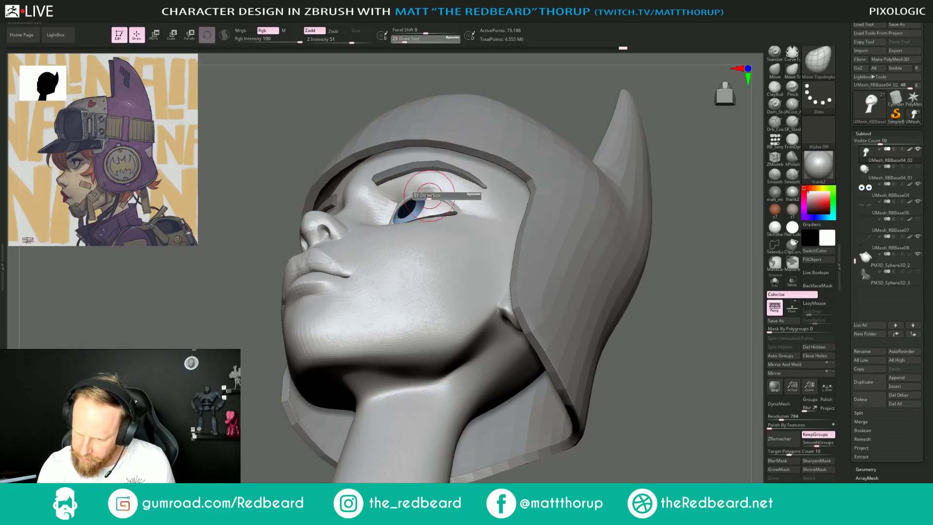
{"action": "left_click_drag", "start_coordinate": [425, 195], "coordinate": [428, 195]}
{"action": "left_click_drag", "start_coordinate": [433, 198], "coordinate": [432, 195]}
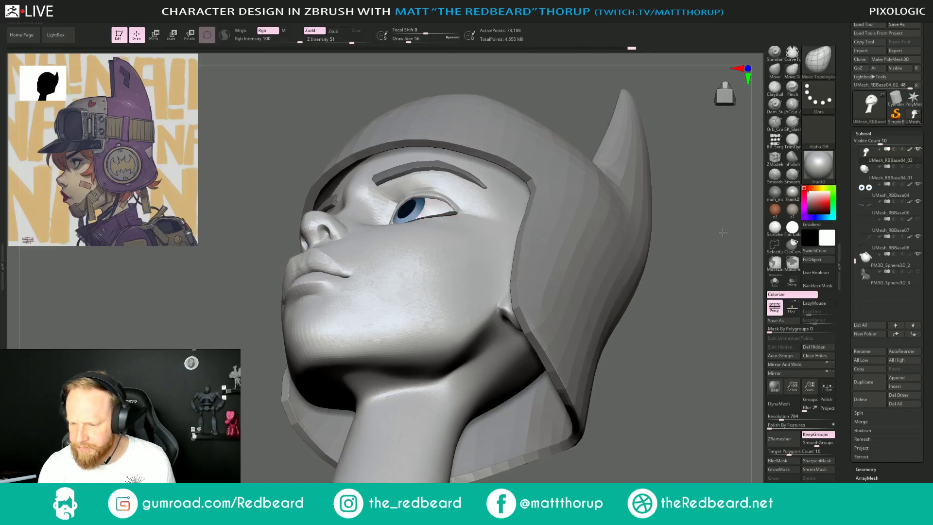
Check the eyelid topology with the polyframe, and refine the upper eyelid crease up close at draw size 25.
{"action": "mouse_move", "coordinate": [724, 233]}
{"action": "left_mouse_down"}
{"action": "mouse_move", "coordinate": [670, 233]}
{"action": "mouse_move", "coordinate": [662, 202]}
{"action": "mouse_move", "coordinate": [665, 275]}
{"action": "left_mouse_up"}
{"action": "key", "text": "shift+f"}
{"action": "key", "text": "shift+f"}
{"action": "key", "text": "s"}
{"action": "mouse_move", "coordinate": [404, 184]}
{"action": "left_mouse_down"}
{"action": "mouse_move", "coordinate": [372, 173]}
{"action": "mouse_move", "coordinate": [392, 166]}
{"action": "left_mouse_up"}
{"action": "key", "text": "s"}
{"action": "key", "text": "s"}
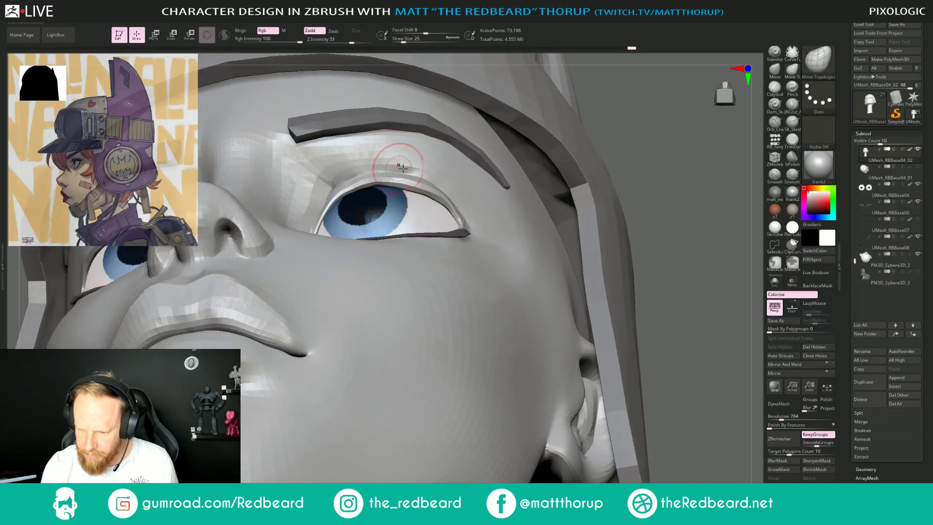
Refine the upper eyelid edge and crease from below with the Move Topological brush at draw sizes between 11 and 25.
{"action": "left_click_drag", "start_coordinate": [649, 157], "coordinate": [375, 183]}
{"action": "key", "text": "s"}
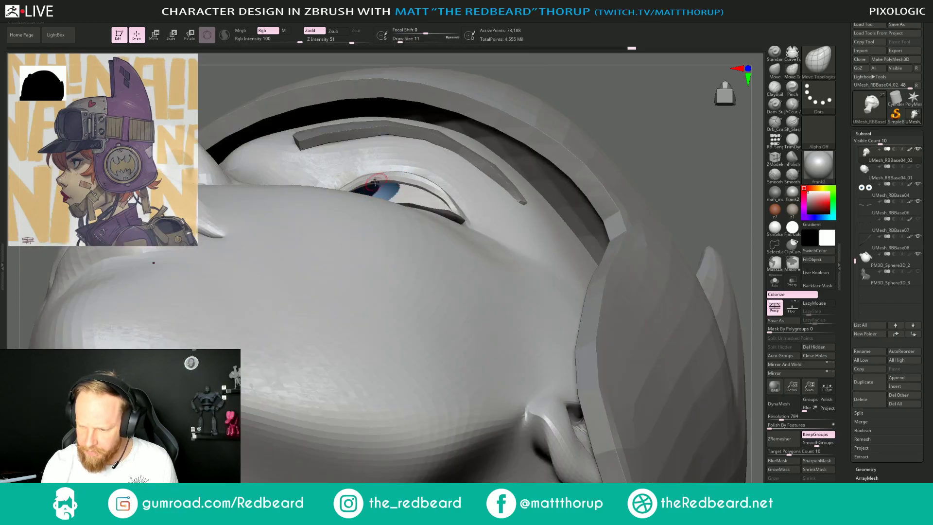
{"action": "key", "text": "bracketright"}
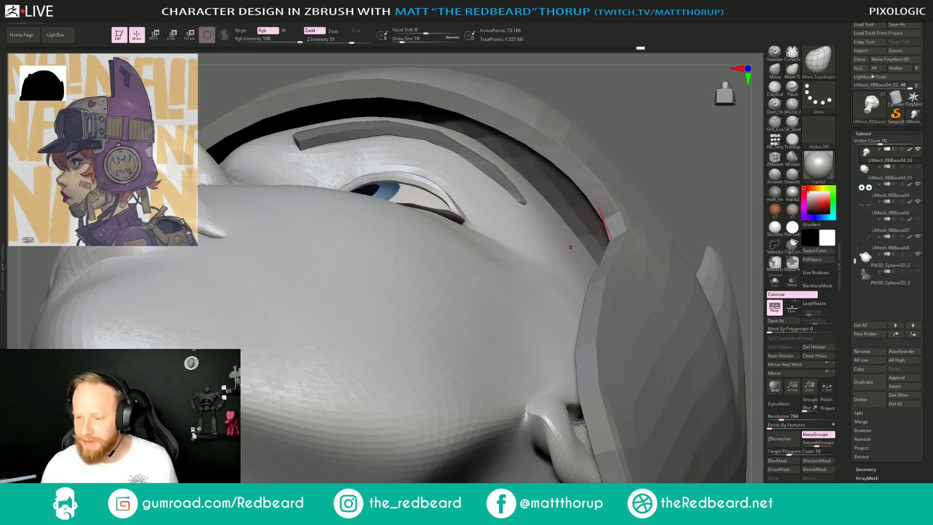
{"action": "key", "text": "s"}
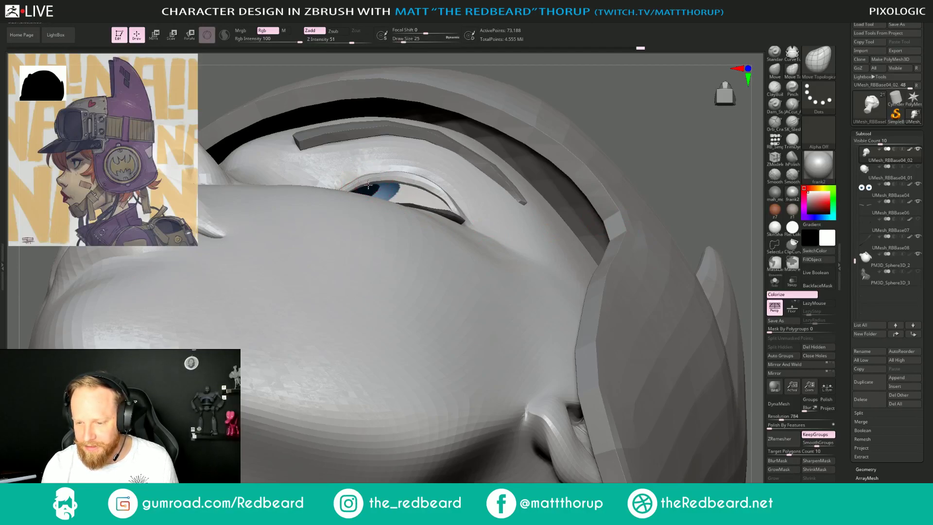
{"action": "key", "text": "s"}
{"action": "left_click_drag", "start_coordinate": [381, 176], "coordinate": [380, 175]}
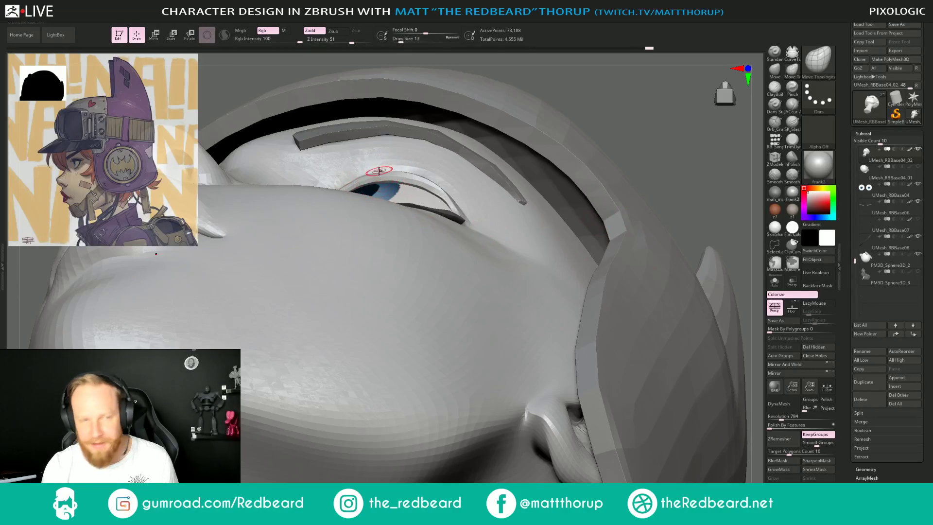
{"action": "key", "text": "bracketright"}
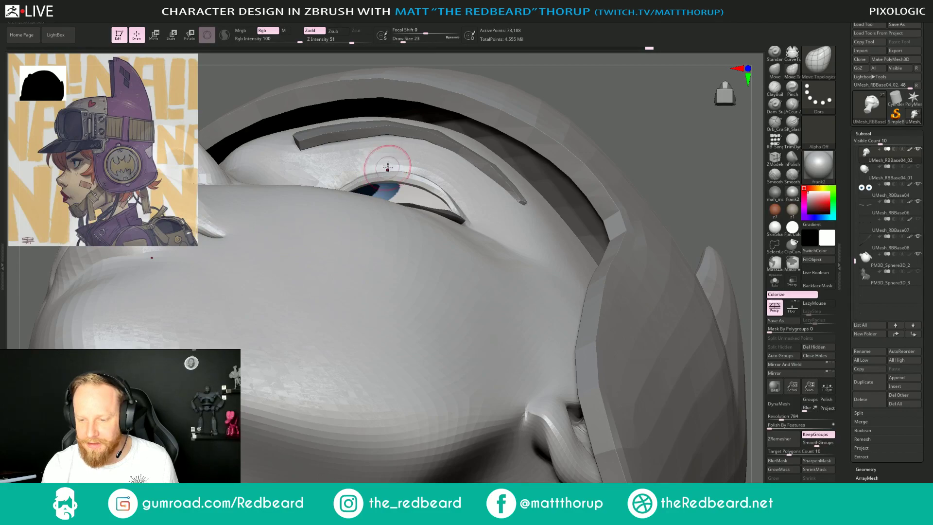
{"action": "mouse_move", "coordinate": [671, 142]}
{"action": "right_mouse_down"}
{"action": "mouse_move", "coordinate": [679, 204]}
{"action": "mouse_move", "coordinate": [669, 230]}
{"action": "mouse_move", "coordinate": [372, 193]}
{"action": "right_mouse_up"}
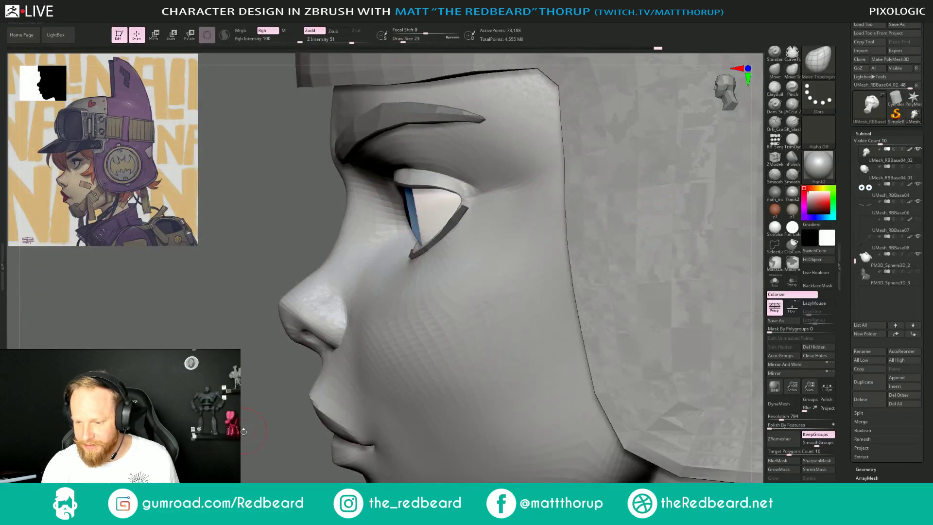
{"action": "right_click_drag", "start_coordinate": [258, 430], "coordinate": [281, 421]}
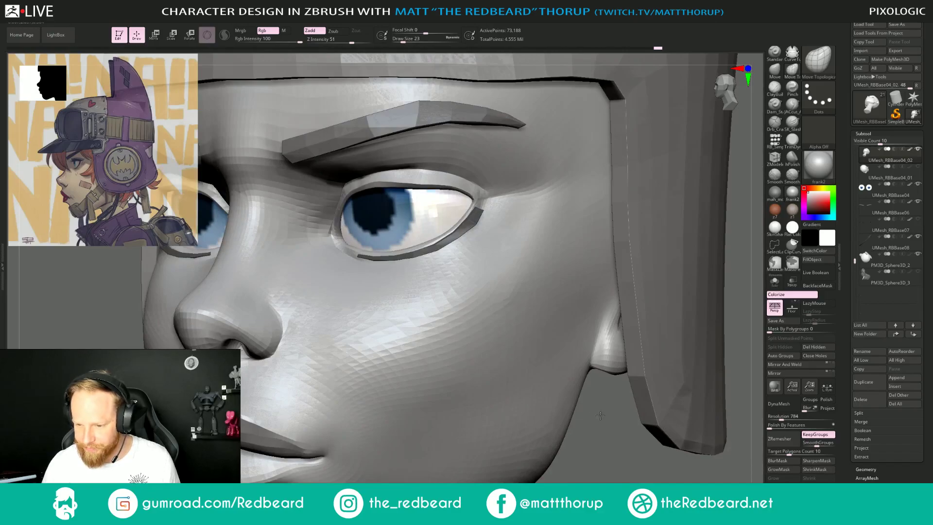
Display the polyframe, reduce the draw size to 11 and isolate the polygroup of the eyelid's inner rim.
{"action": "key", "text": "shift+f"}
{"action": "right_click_drag", "start_coordinate": [600, 415], "coordinate": [614, 450]}
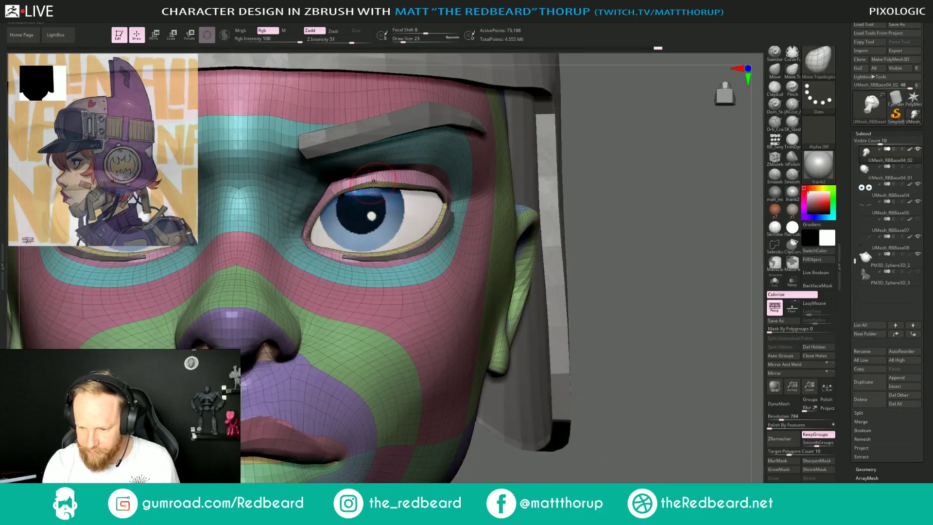
{"action": "key", "text": "bracketleft"}
{"action": "key", "text": "bracketleft"}
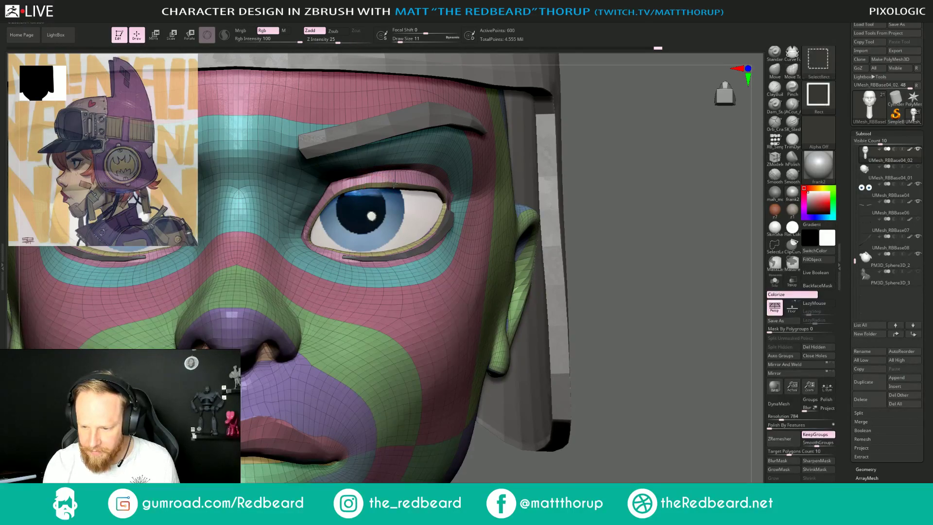
{"action": "left_click", "coordinate": [376, 185], "text": "ctrl+shift"}
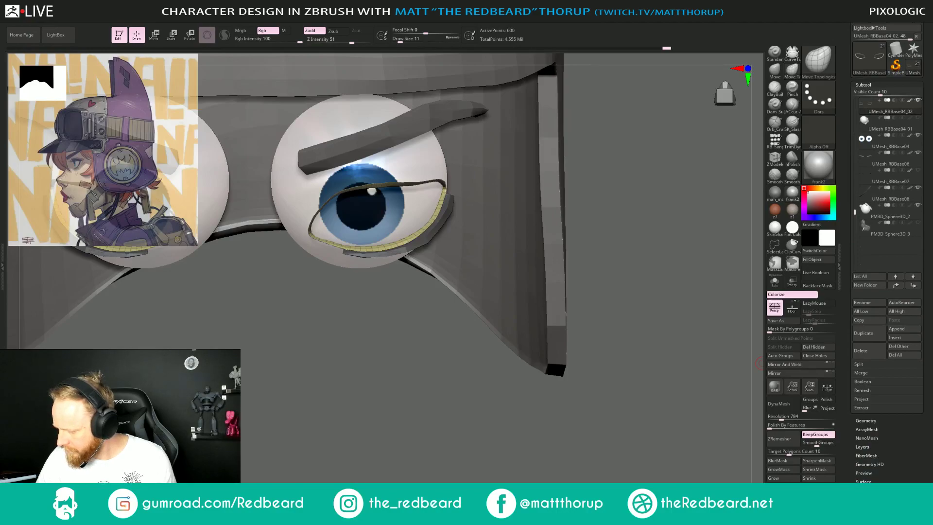
Apply a slight Polish By Groups deformation to the isolated eyelid rim and unhide the rest of the head.
{"action": "left_click", "coordinate": [864, 85]}
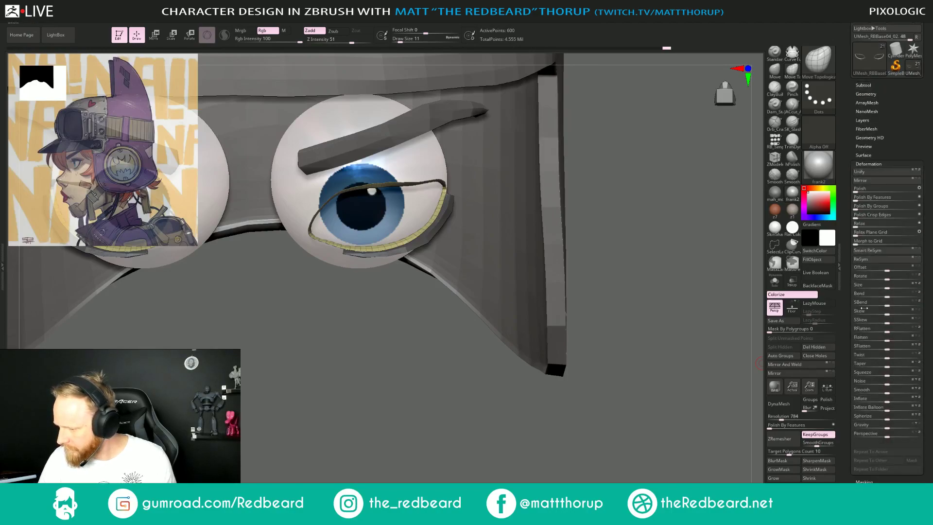
{"action": "left_click", "coordinate": [918, 206]}
{"action": "left_click_drag", "start_coordinate": [856, 209], "coordinate": [859, 208]}
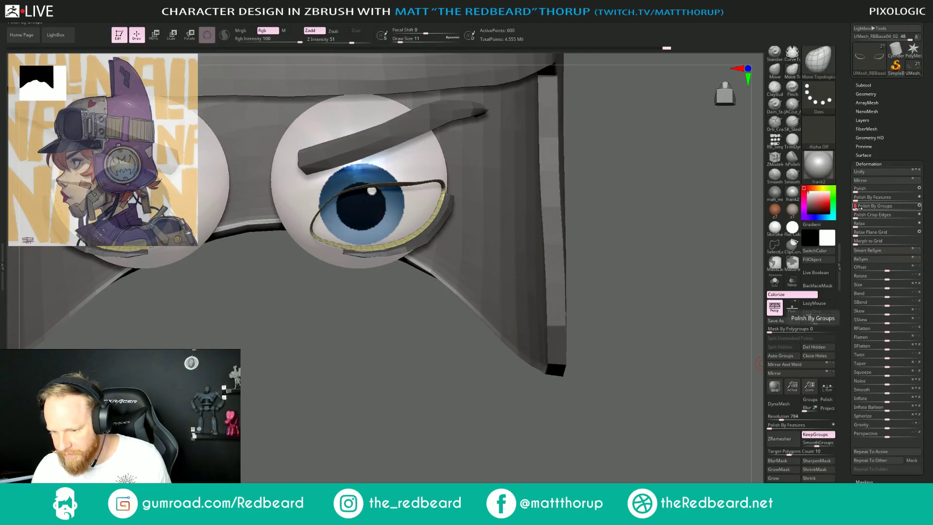
{"action": "mouse_move", "coordinate": [652, 271]}
{"action": "left_mouse_down"}
{"action": "mouse_move", "coordinate": [657, 256]}
{"action": "mouse_move", "coordinate": [667, 264]}
{"action": "mouse_move", "coordinate": [623, 254]}
{"action": "left_mouse_up"}
{"action": "left_click", "coordinate": [665, 249], "text": "ctrl+shift"}
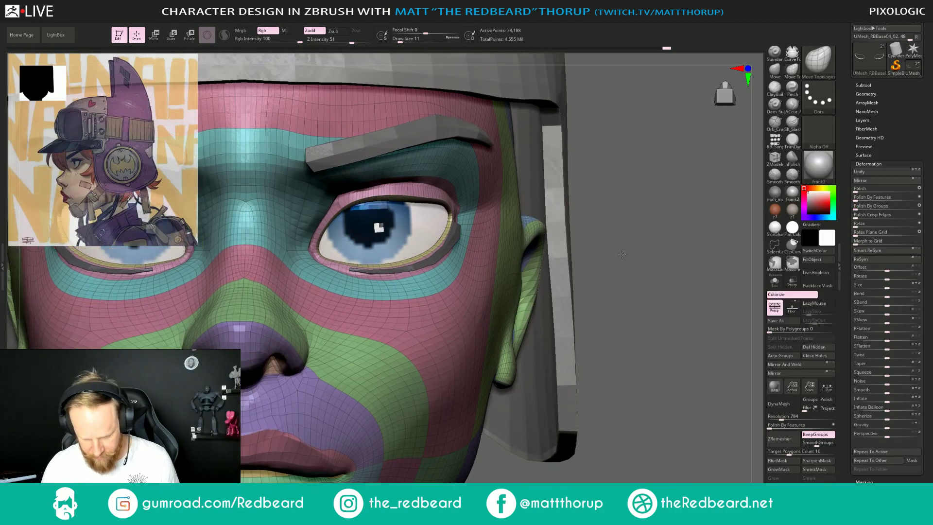
Adjust the inner corner of the eye with the Move brush at draw size 23.
{"action": "key", "text": "b"}
{"action": "key", "text": "m"}
{"action": "key", "text": "v"}
{"action": "key", "text": "s"}
{"action": "left_click_drag", "start_coordinate": [289, 255], "coordinate": [293, 255]}
{"action": "key", "text": "s"}
{"action": "left_click_drag", "start_coordinate": [294, 254], "coordinate": [296, 255]}
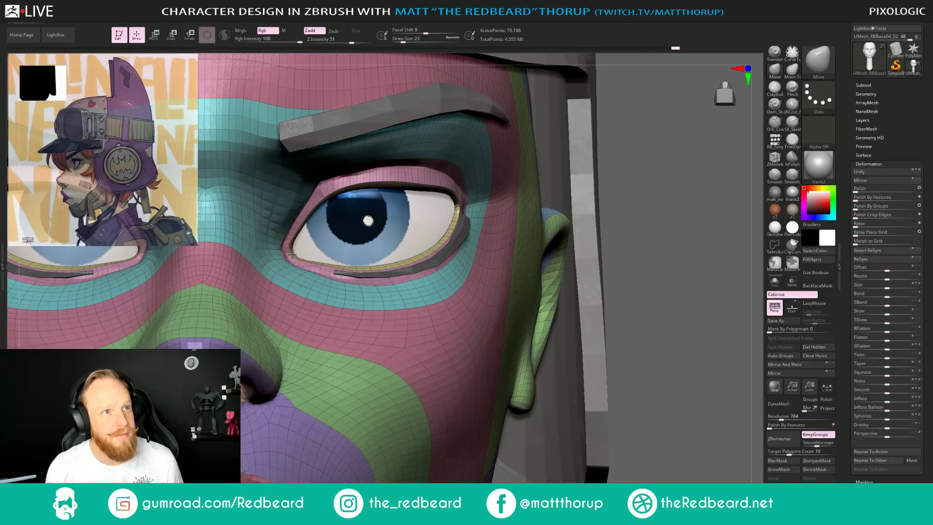
{"action": "left_click_drag", "start_coordinate": [688, 242], "coordinate": [681, 240]}
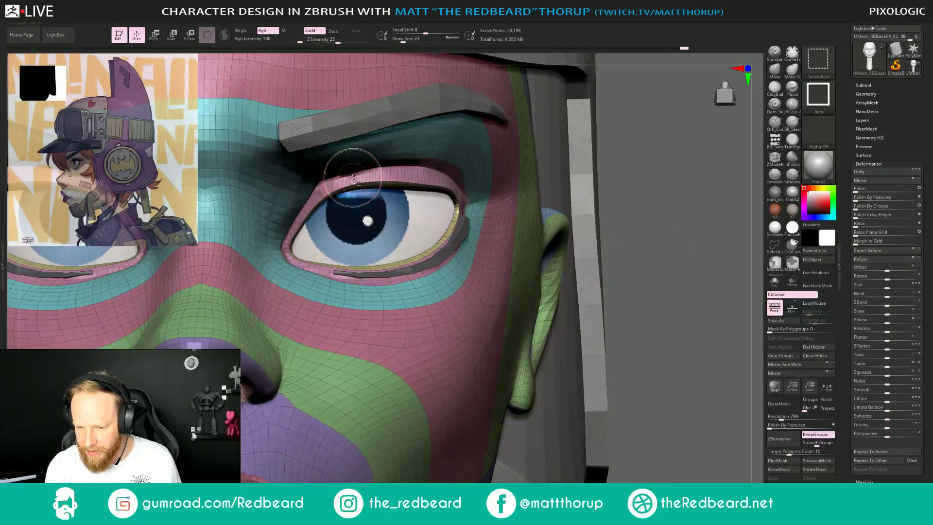
Isolate the pink eyelid polygroup and make MaskLasso the active masking brush.
{"action": "left_click", "coordinate": [359, 195], "text": "alt"}
{"action": "left_click_drag", "start_coordinate": [690, 218], "coordinate": [668, 193]}
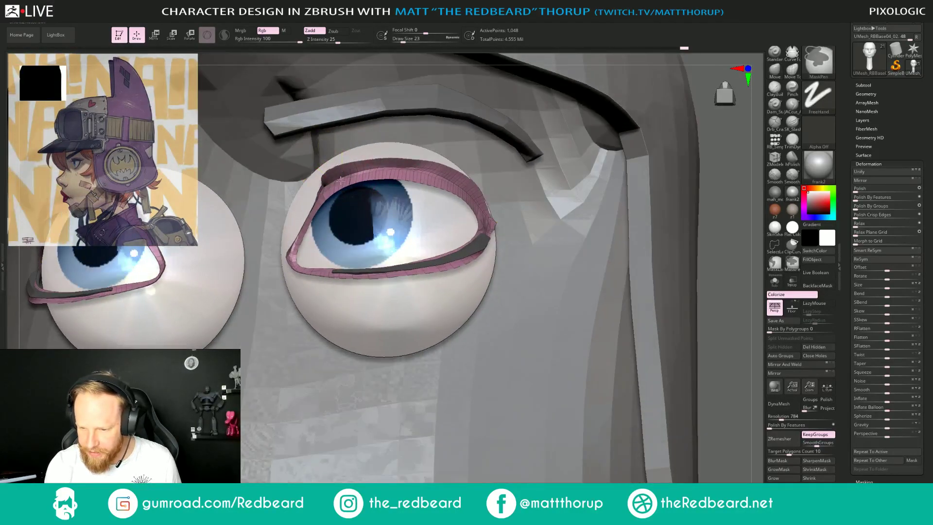
{"action": "left_click", "coordinate": [795, 261]}
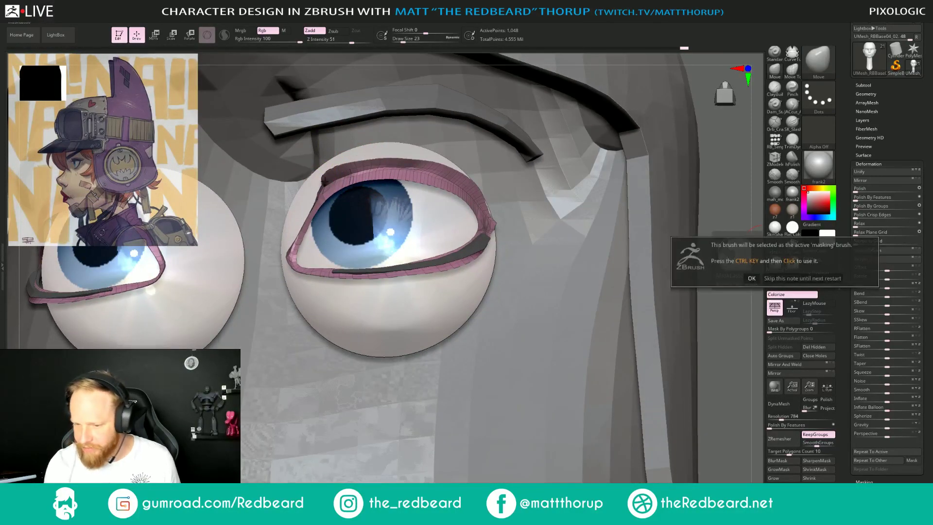
{"action": "left_click", "coordinate": [751, 278]}
Lasso-mask parts of the isolated eyelid band, apply Polish By Groups to it, and unhide the head.
{"action": "mouse_move", "coordinate": [303, 187]}
{"action": "left_mouse_down", "text": "ctrl"}
{"action": "mouse_move", "coordinate": [408, 160]}
{"action": "mouse_move", "coordinate": [558, 181]}
{"action": "left_mouse_up", "text": "ctrl"}
{"action": "mouse_move", "coordinate": [532, 212]}
{"action": "left_mouse_down", "text": "ctrl"}
{"action": "mouse_move", "coordinate": [487, 158]}
{"action": "mouse_move", "coordinate": [423, 171]}
{"action": "mouse_move", "coordinate": [566, 204]}
{"action": "mouse_move", "coordinate": [559, 195]}
{"action": "left_mouse_up", "text": "ctrl"}
{"action": "mouse_move", "coordinate": [528, 208]}
{"action": "left_mouse_down", "text": "ctrl"}
{"action": "mouse_move", "coordinate": [473, 187]}
{"action": "mouse_move", "coordinate": [492, 258]}
{"action": "left_mouse_up", "text": "ctrl"}
{"action": "mouse_move", "coordinate": [380, 327]}
{"action": "left_mouse_down", "text": "ctrl"}
{"action": "mouse_move", "coordinate": [317, 312]}
{"action": "mouse_move", "coordinate": [432, 289]}
{"action": "left_mouse_up", "text": "ctrl"}
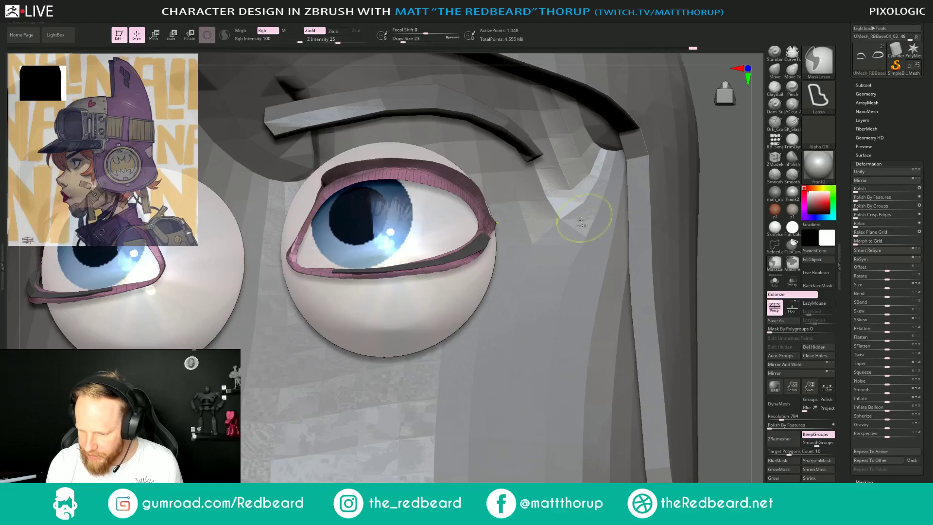
{"action": "left_click", "coordinate": [859, 209]}
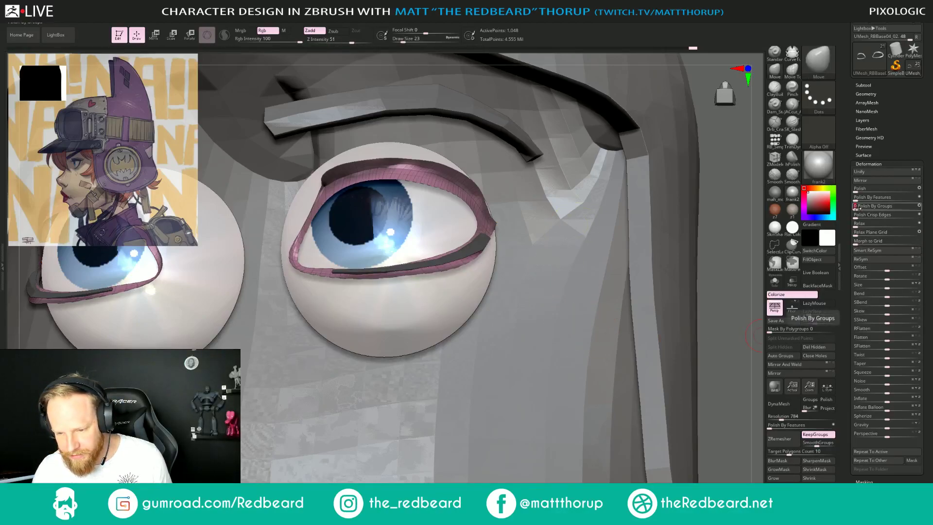
{"action": "left_click", "coordinate": [728, 255], "text": "ctrl+shift"}
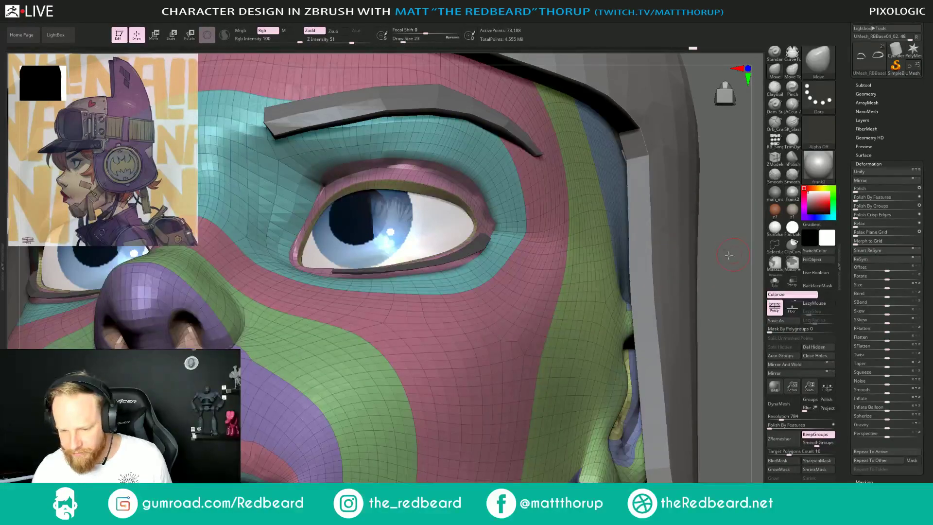
Adjust the inner eye corner from the front with the Move brush at draw size 37 and smooth beside it at size 27.
{"action": "mouse_move", "coordinate": [665, 229]}
{"action": "left_mouse_down", "text": "alt"}
{"action": "mouse_move", "coordinate": [680, 238]}
{"action": "mouse_move", "coordinate": [655, 272]}
{"action": "mouse_move", "coordinate": [577, 273]}
{"action": "left_mouse_up", "text": "alt"}
{"action": "key", "text": "s"}
{"action": "left_click_drag", "start_coordinate": [334, 239], "coordinate": [338, 238]}
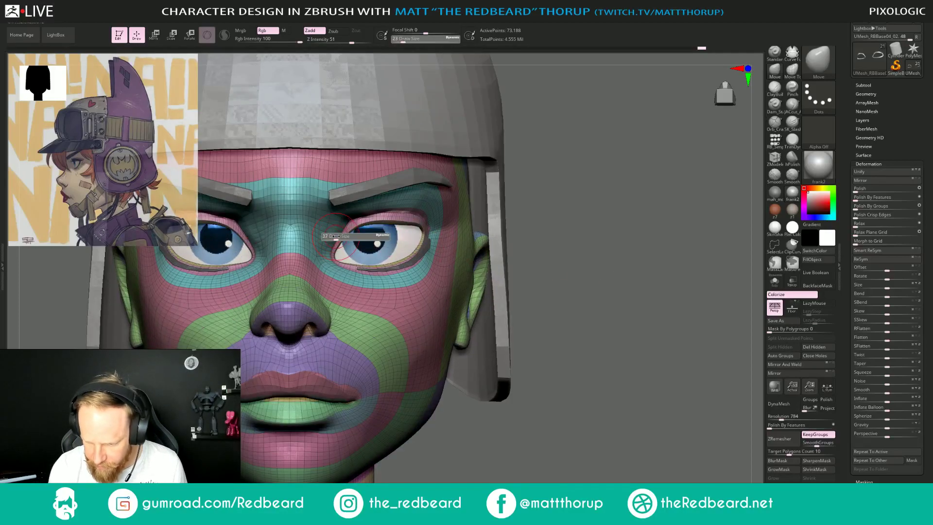
{"action": "left_click", "coordinate": [334, 236], "text": "alt"}
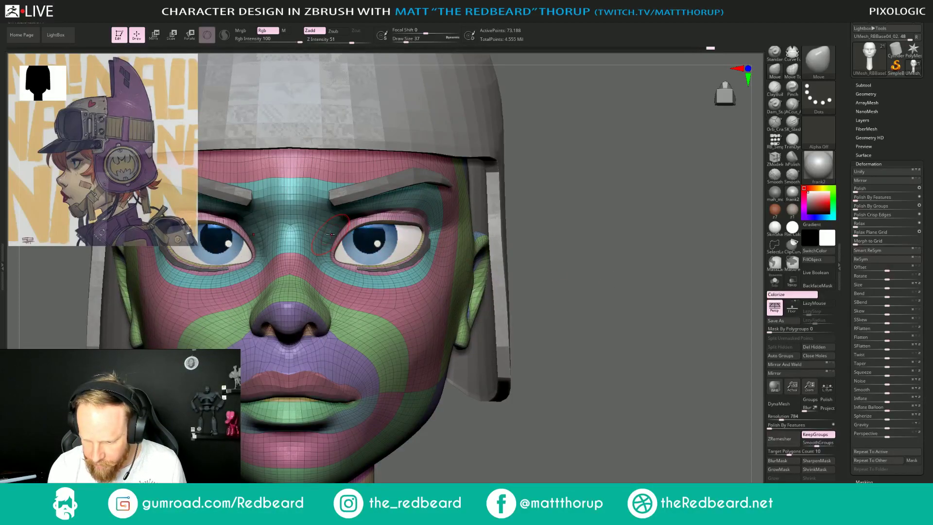
{"action": "key", "text": "shift"}
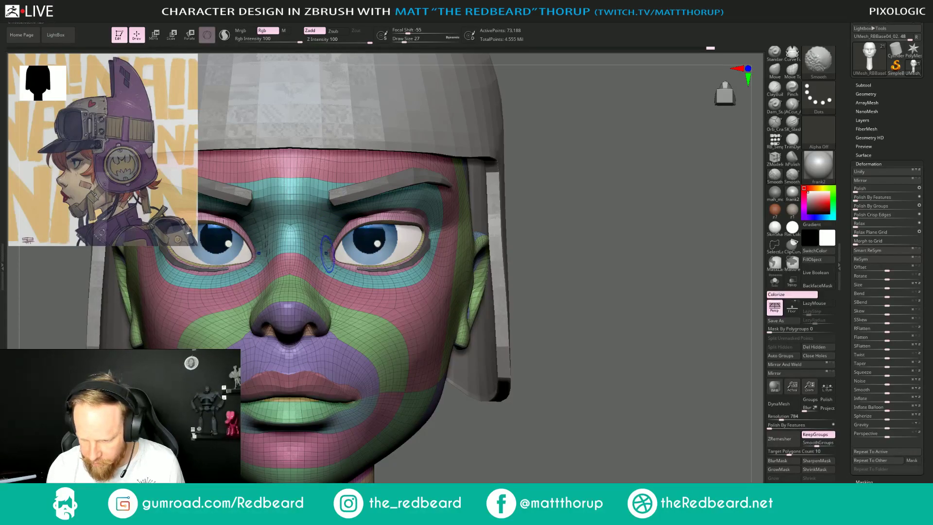
{"action": "mouse_move", "coordinate": [329, 252]}
{"action": "left_mouse_down", "text": "shift"}
{"action": "mouse_move", "coordinate": [339, 253]}
{"action": "mouse_move", "coordinate": [325, 250]}
{"action": "left_mouse_up", "text": "shift"}
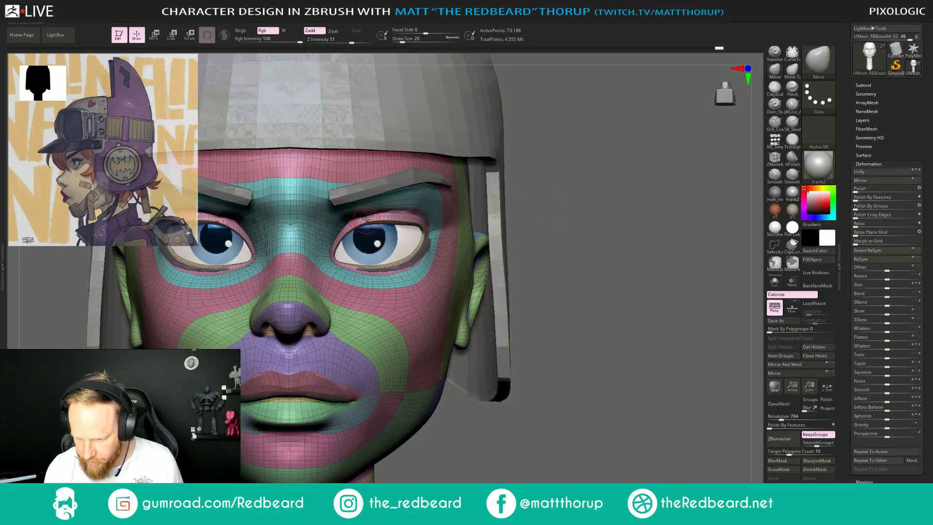
Undo the last stroke on the upper eyelid and smooth the isolated eyelid polygroup's upper edge at draw size 12.
{"action": "mouse_move", "coordinate": [366, 221]}
{"action": "left_mouse_down", "text": "shift"}
{"action": "mouse_move", "coordinate": [395, 218]}
{"action": "mouse_move", "coordinate": [374, 220]}
{"action": "left_mouse_up", "text": "shift"}
{"action": "key", "text": "ctrl+z"}
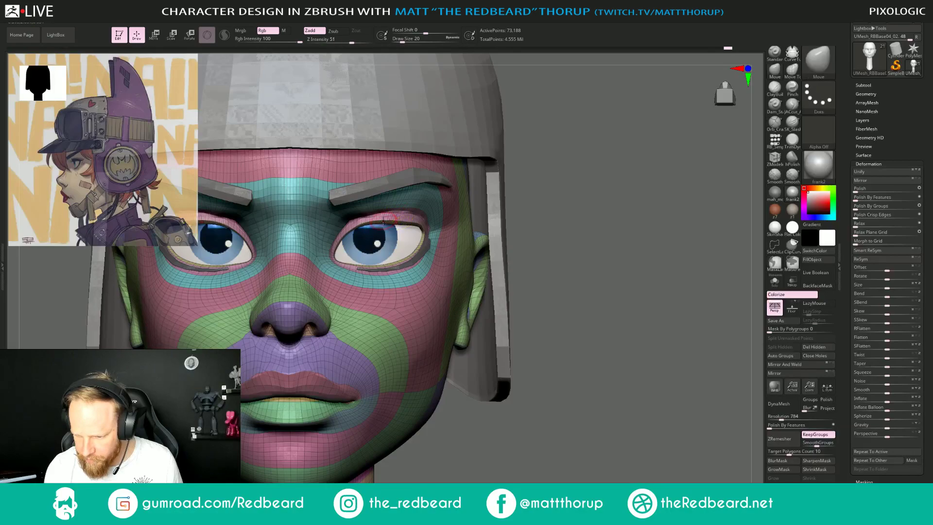
{"action": "left_click", "coordinate": [382, 217], "text": "ctrl+shift"}
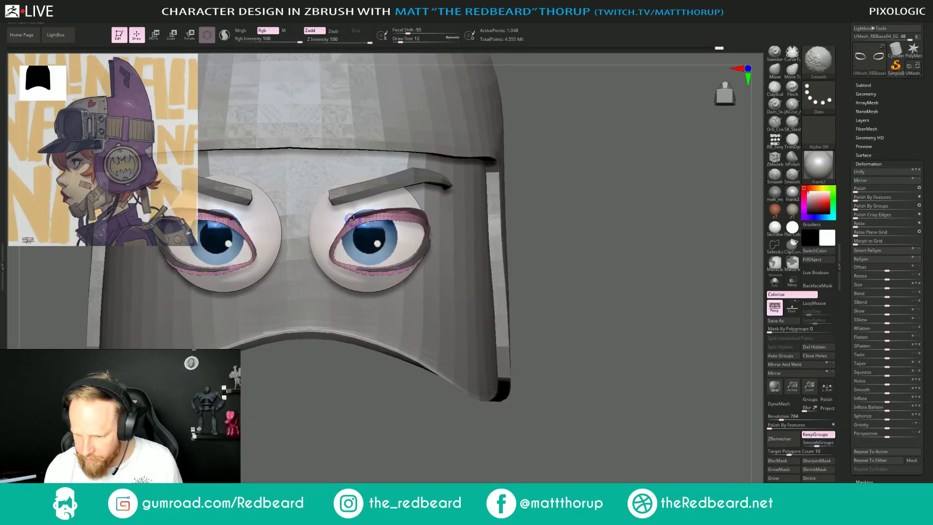
{"action": "left_click_drag", "start_coordinate": [353, 221], "coordinate": [396, 212], "text": "shift"}
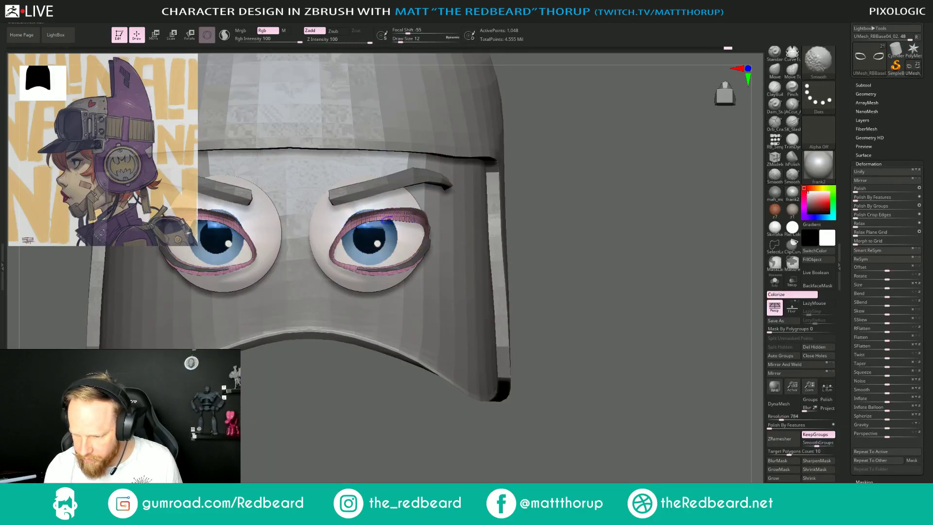
{"action": "right_click_drag", "start_coordinate": [405, 215], "coordinate": [474, 212]}
{"action": "left_click", "coordinate": [710, 254], "text": "ctrl+shift"}
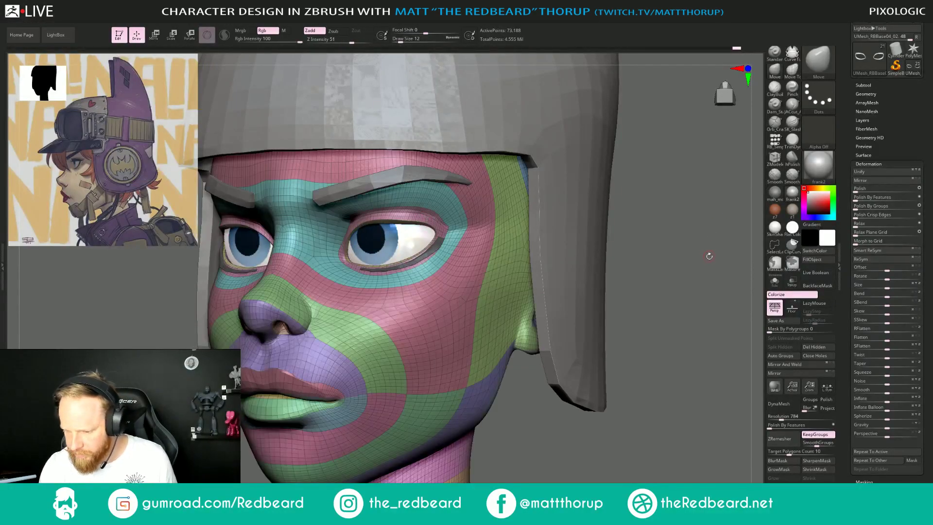
Hide the polyframe and refine the middle of the face from the front with the Move brush, using draw size 29.
{"action": "key", "text": "f"}
{"action": "right_click_drag", "start_coordinate": [587, 238], "coordinate": [598, 277]}
{"action": "key", "text": "shift+f"}
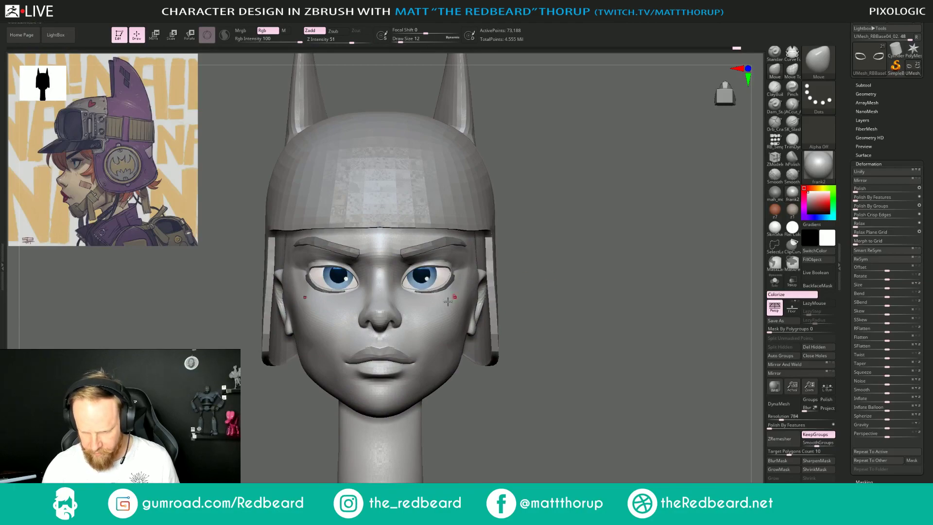
{"action": "key", "text": "s"}
{"action": "mouse_move", "coordinate": [391, 321]}
{"action": "left_mouse_down"}
{"action": "mouse_move", "coordinate": [401, 321]}
{"action": "mouse_move", "coordinate": [397, 310]}
{"action": "mouse_move", "coordinate": [377, 311]}
{"action": "mouse_move", "coordinate": [386, 296]}
{"action": "left_mouse_up"}
{"action": "key", "text": "s"}
{"action": "key", "text": "s"}
{"action": "key", "text": "shift"}
{"action": "left_click_drag", "start_coordinate": [604, 236], "coordinate": [567, 213], "text": "alt"}
{"action": "left_click_drag", "start_coordinate": [622, 230], "coordinate": [612, 311]}
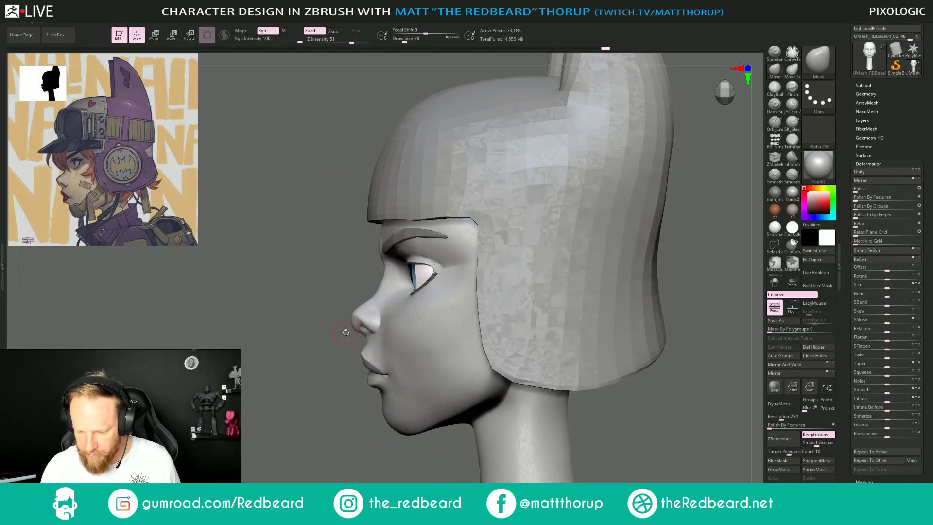
Refine the nostril and the base of the nose in profile with the Move brush at draw sizes 41 and 27.
{"action": "key", "text": "ctrl"}
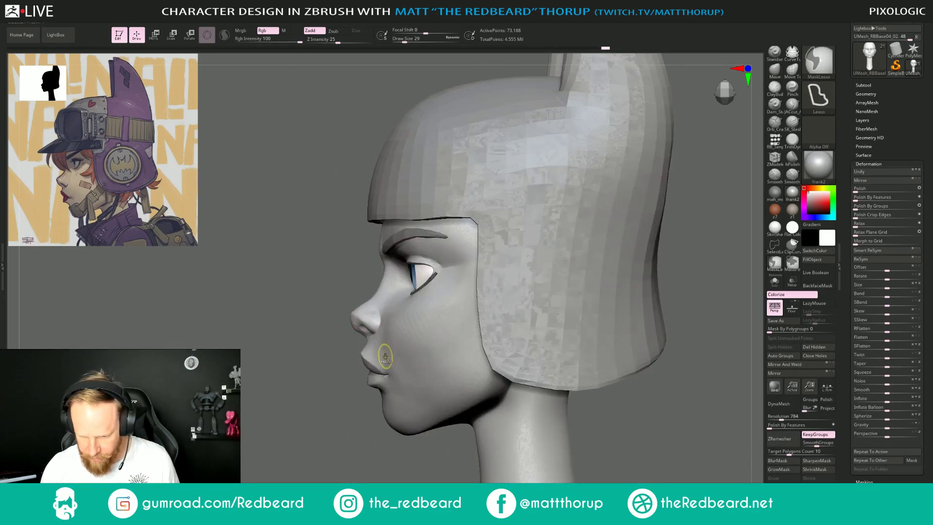
{"action": "key", "text": "bracketright"}
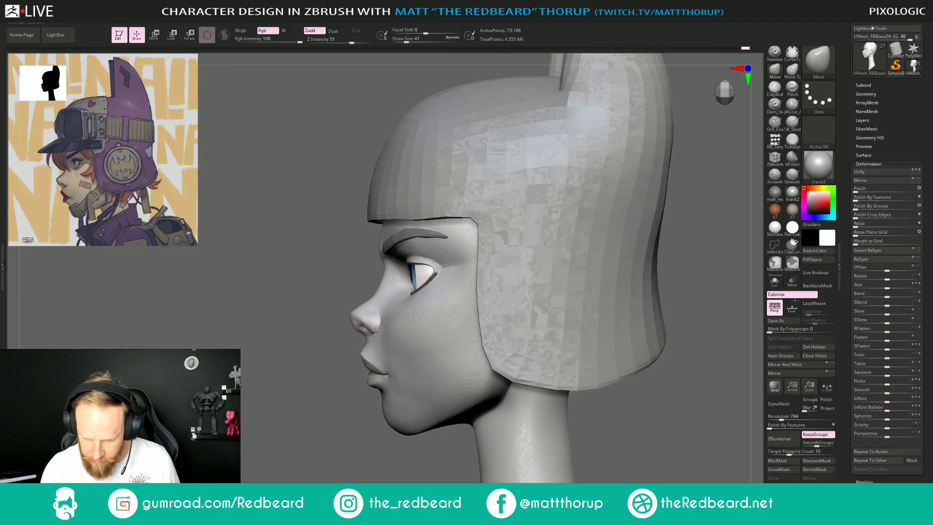
{"action": "key", "text": "bracketleft"}
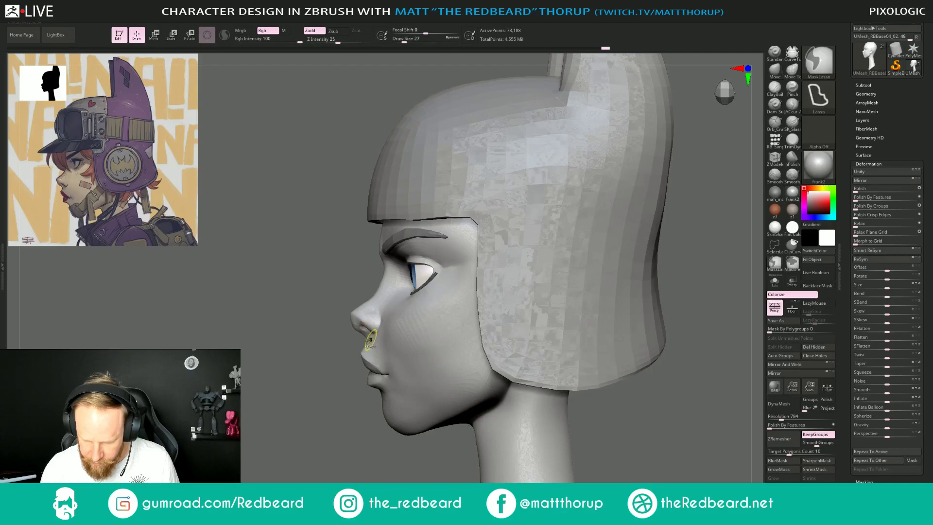
{"action": "right_click_drag", "start_coordinate": [321, 365], "coordinate": [320, 423], "text": "ctrl"}
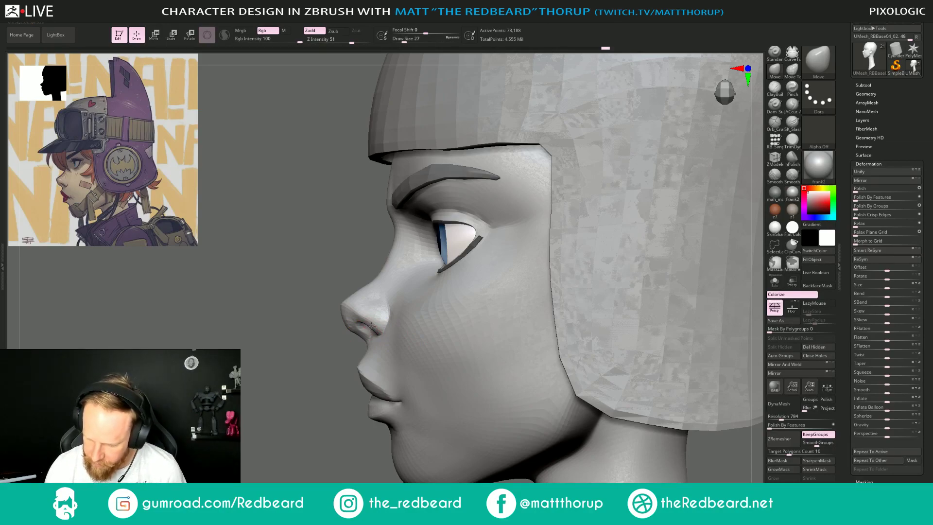
{"action": "left_click_drag", "start_coordinate": [298, 392], "coordinate": [377, 333]}
Adjust the corner of the mouth from the front with the Move brush at draw size 25 and check the whole head.
{"action": "key", "text": "s"}
{"action": "left_click_drag", "start_coordinate": [580, 257], "coordinate": [566, 269]}
{"action": "key", "text": "s"}
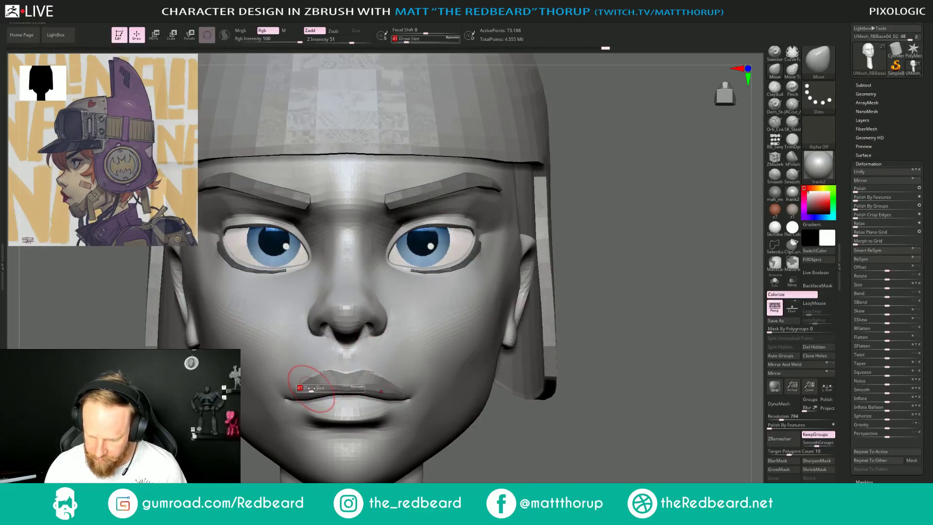
{"action": "left_click_drag", "start_coordinate": [311, 388], "coordinate": [310, 387]}
{"action": "left_click_drag", "start_coordinate": [595, 440], "coordinate": [424, 395], "text": "alt"}
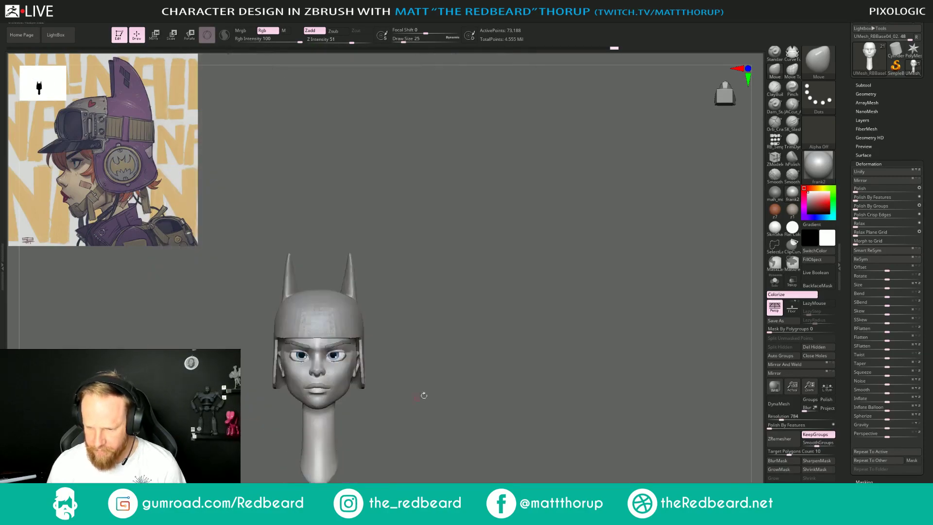
{"action": "left_click_drag", "start_coordinate": [514, 415], "coordinate": [613, 450], "text": "alt"}
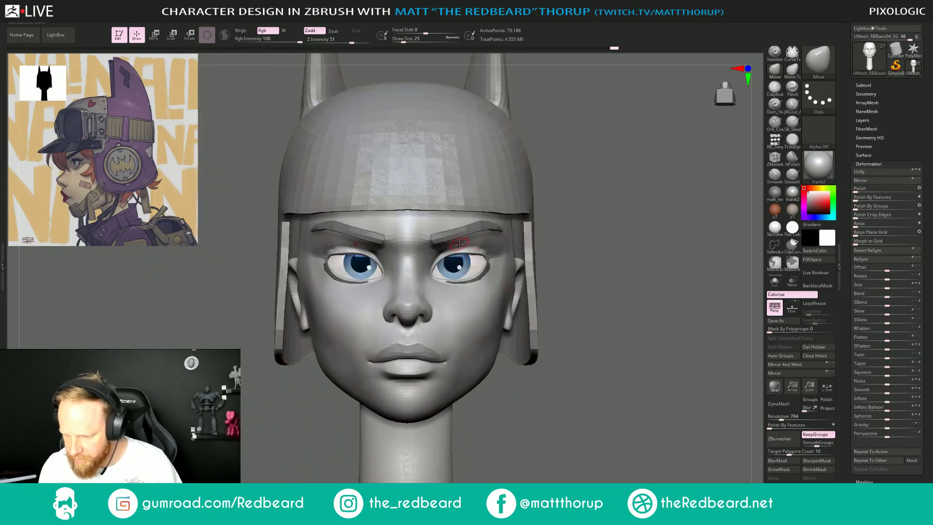
Try carving a crease along the outer part of the upper eyelid with the JACut_A brush, and undo the stroke.
{"action": "left_click", "coordinate": [792, 104]}
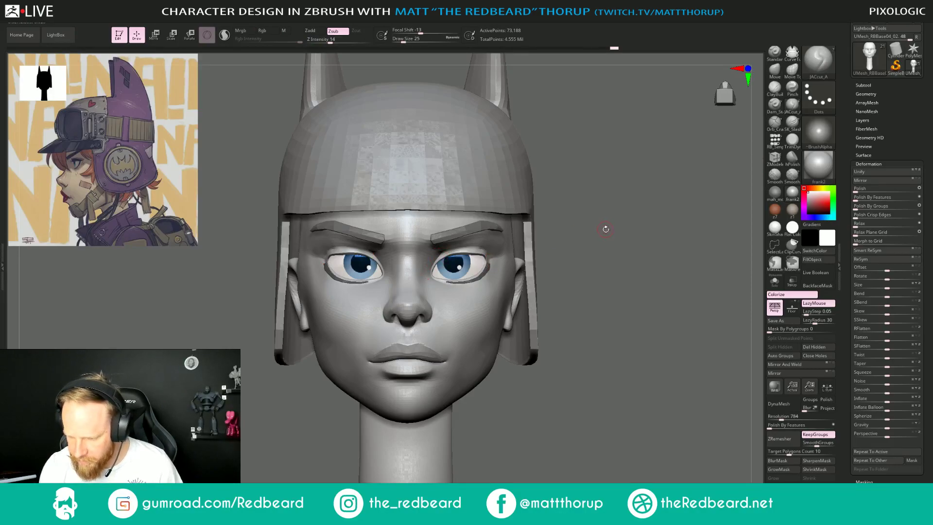
{"action": "left_click_drag", "start_coordinate": [606, 229], "coordinate": [614, 277], "text": "alt"}
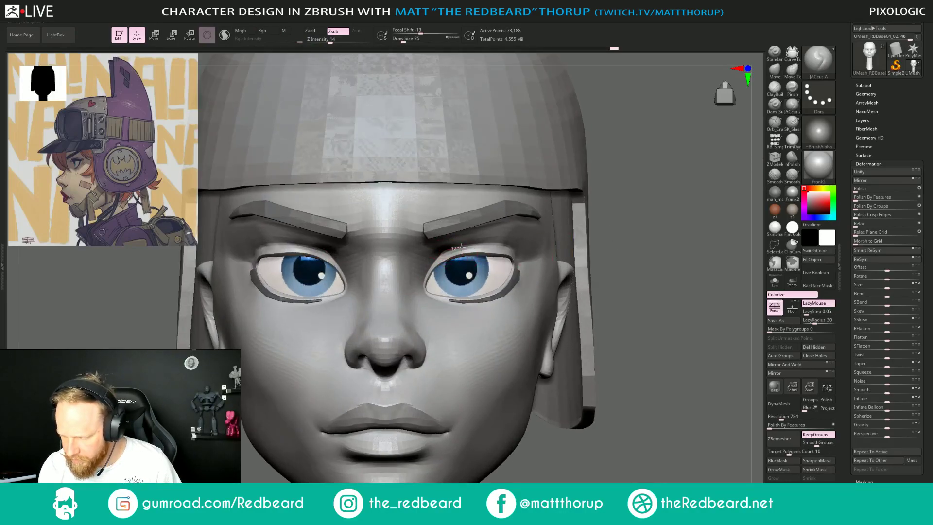
{"action": "left_click_drag", "start_coordinate": [504, 246], "coordinate": [508, 249]}
{"action": "key", "text": "ctrl+z"}
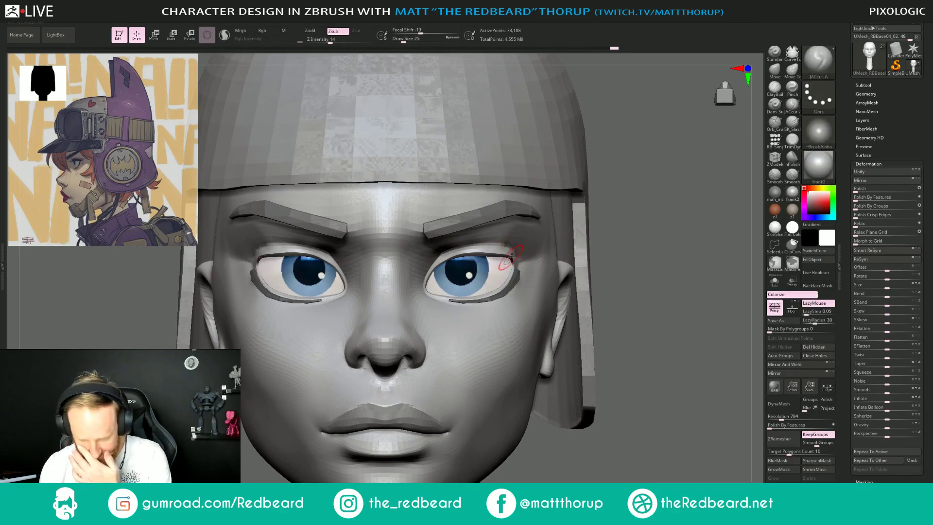
Inspect the isolated eyelid polygroup in Solo mode with the polyframe shown, and restore the rest of the head mesh.
{"action": "left_click", "coordinate": [486, 251], "text": "ctrl+shift"}
{"action": "left_click", "coordinate": [774, 281]}
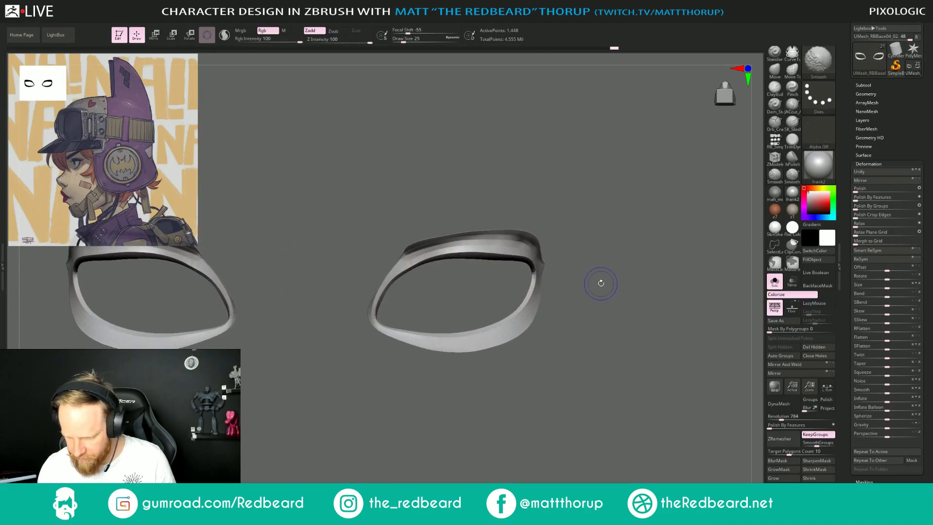
{"action": "key", "text": "shift+f"}
{"action": "left_click", "coordinate": [503, 322], "text": "ctrl+shift"}
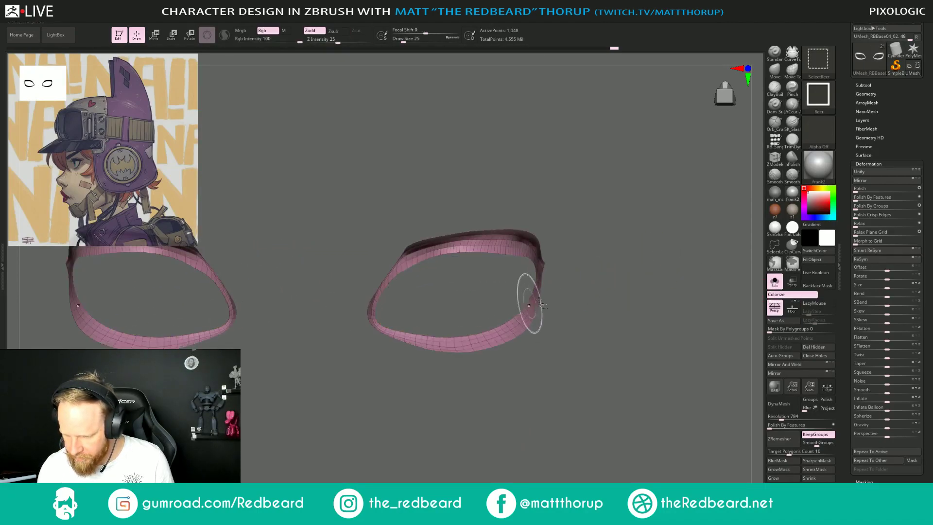
{"action": "left_click", "coordinate": [626, 230], "text": "ctrl+shift"}
{"action": "left_click", "coordinate": [489, 243], "text": "ctrl+shift"}
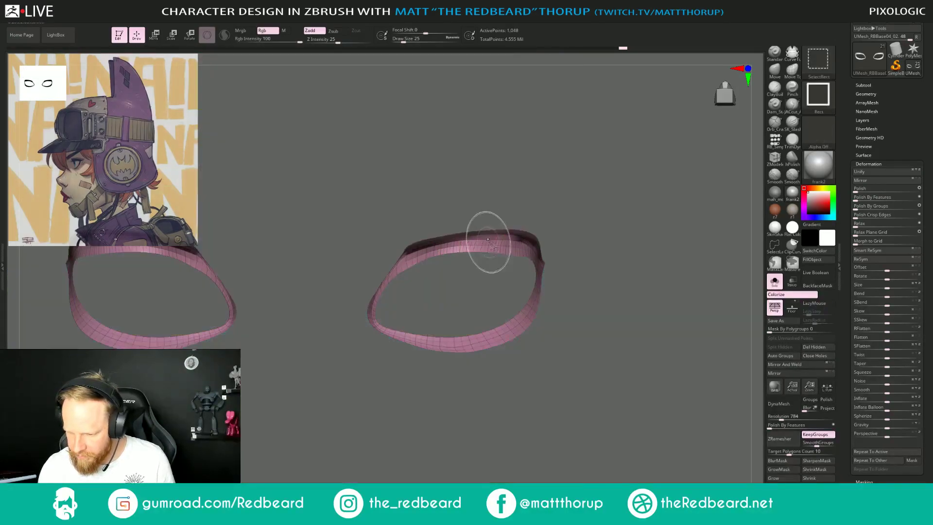
{"action": "left_click", "coordinate": [646, 228], "text": "ctrl+shift"}
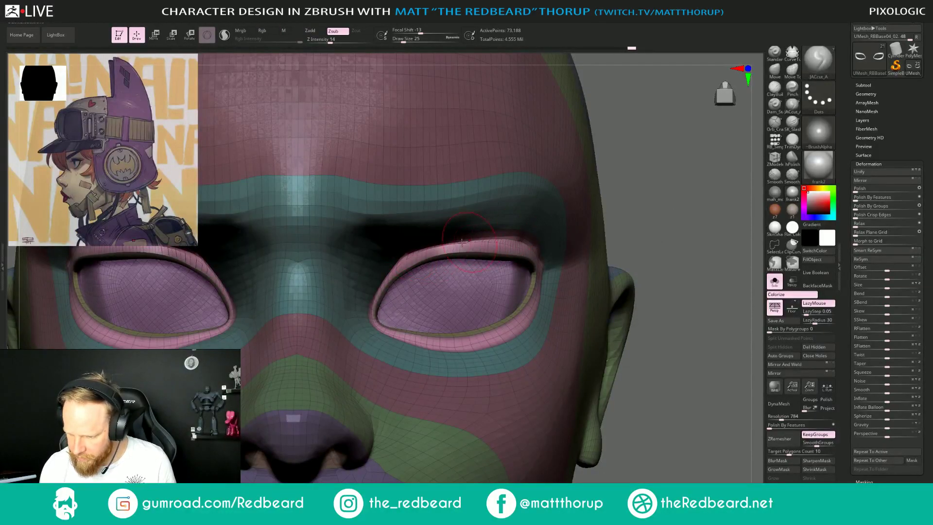
Examine the polygroups around the eyes from three-quarter and front views, then frame the head and hide the polyframe.
{"action": "left_click_drag", "start_coordinate": [619, 241], "coordinate": [516, 245]}
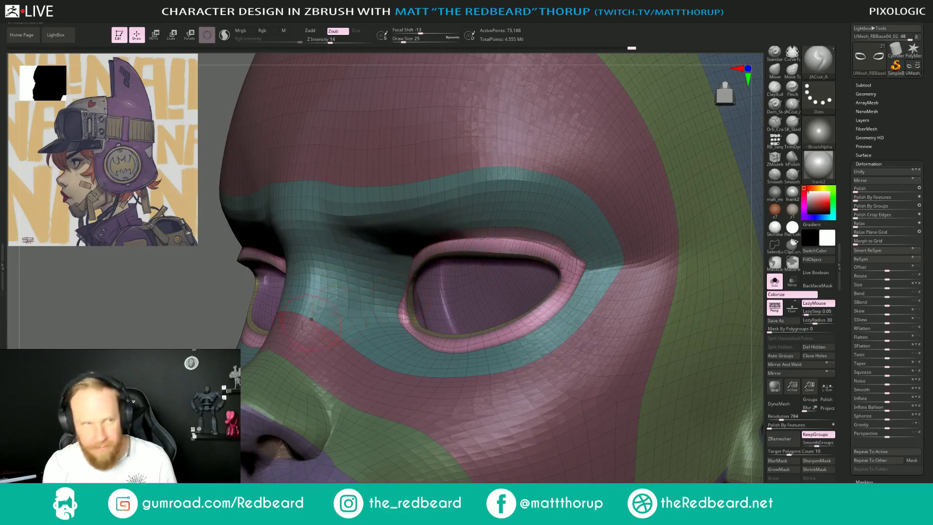
{"action": "right_click_drag", "start_coordinate": [413, 272], "coordinate": [413, 221], "text": "ctrl"}
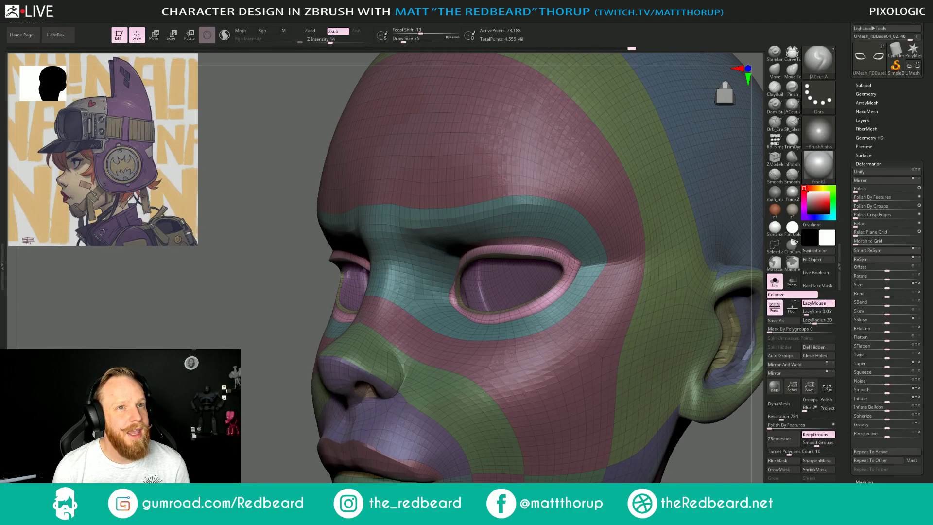
{"action": "right_click_drag", "start_coordinate": [359, 292], "coordinate": [457, 294]}
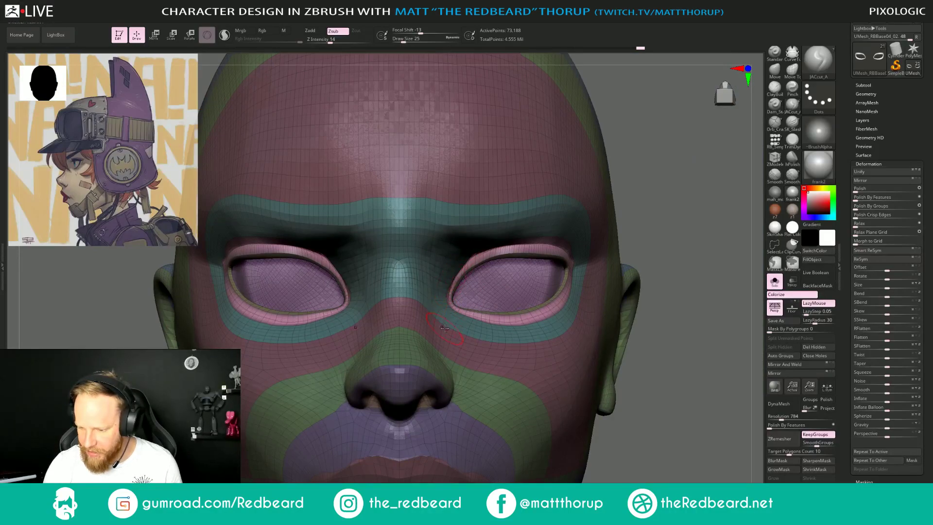
{"action": "mouse_move", "coordinate": [678, 309]}
{"action": "left_mouse_down", "text": "ctrl"}
{"action": "mouse_move", "coordinate": [699, 332]}
{"action": "mouse_move", "coordinate": [548, 335]}
{"action": "mouse_move", "coordinate": [605, 349]}
{"action": "left_mouse_up", "text": "ctrl"}
{"action": "key", "text": "f"}
{"action": "key", "text": "shift+f"}
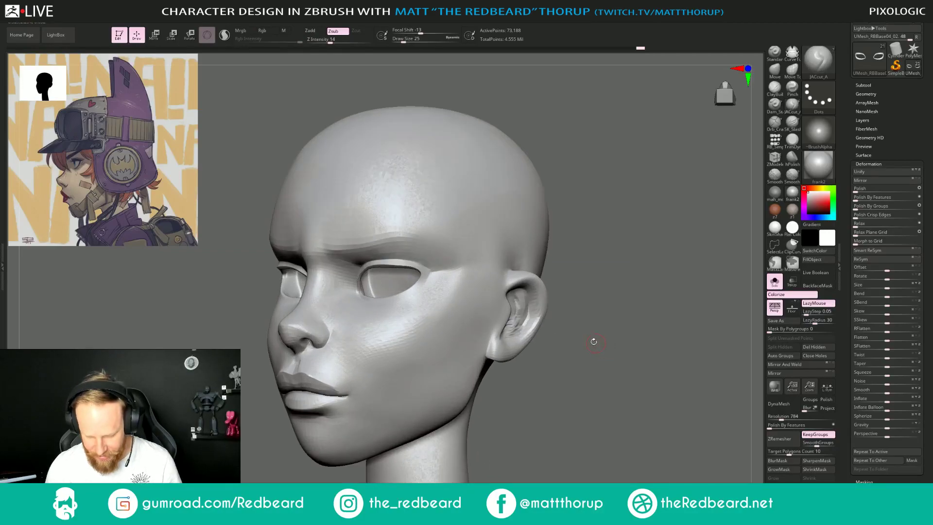
Carve a crease running outward from the outer eye corner with the JACut_A brush at draw size 25.
{"action": "key", "text": "b"}
{"action": "key", "text": "m"}
{"action": "key", "text": "v"}
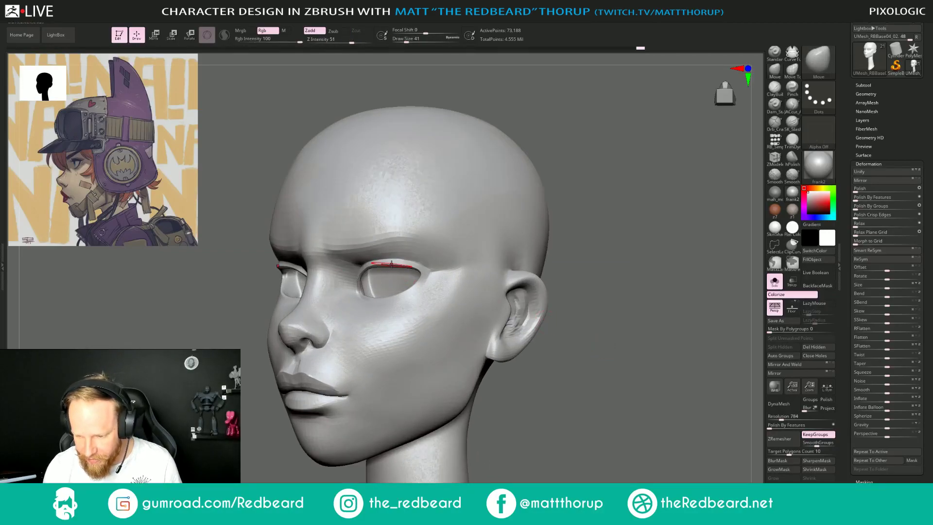
{"action": "mouse_move", "coordinate": [577, 231]}
{"action": "left_mouse_down", "text": "shift"}
{"action": "mouse_move", "coordinate": [639, 239]}
{"action": "mouse_move", "coordinate": [349, 294]}
{"action": "mouse_move", "coordinate": [573, 300]}
{"action": "mouse_move", "coordinate": [542, 301]}
{"action": "mouse_move", "coordinate": [552, 285]}
{"action": "mouse_move", "coordinate": [544, 321]}
{"action": "left_mouse_up", "text": "shift"}
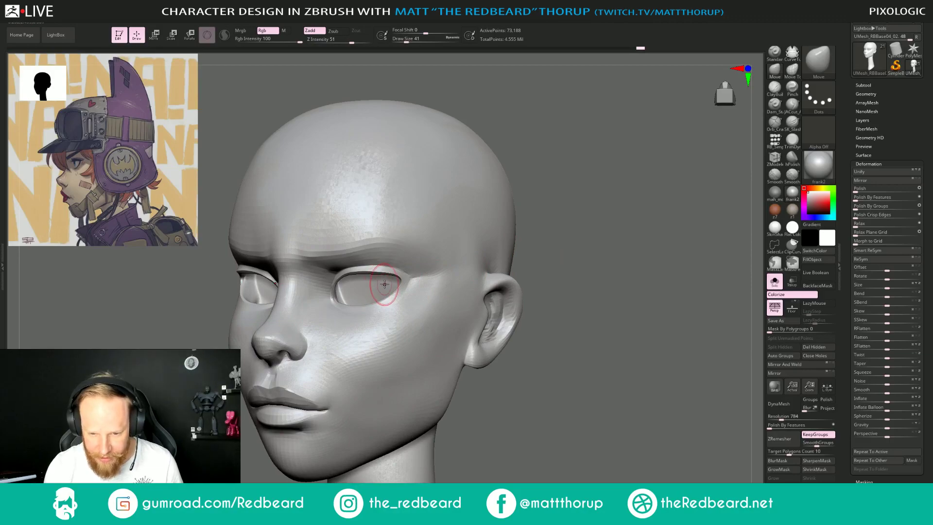
{"action": "key", "text": "s"}
{"action": "left_click_drag", "start_coordinate": [410, 287], "coordinate": [411, 280]}
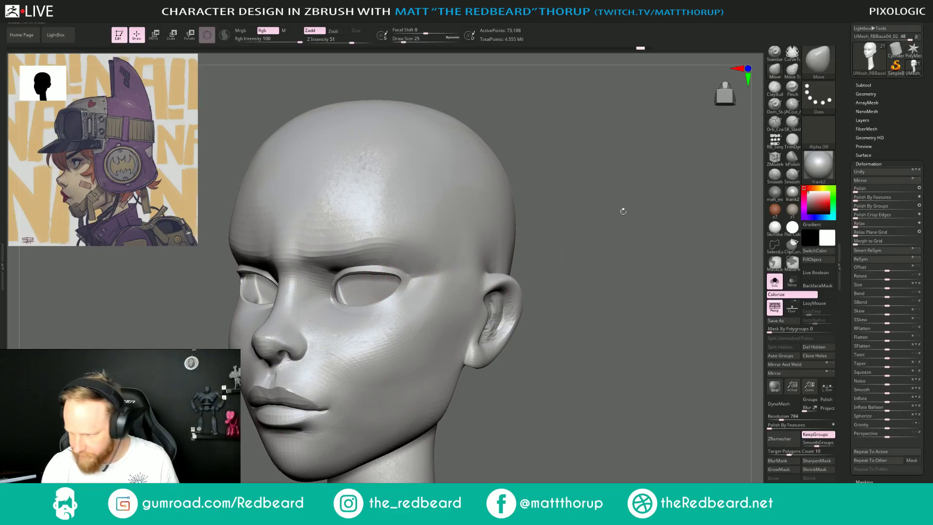
{"action": "left_click", "coordinate": [792, 105]}
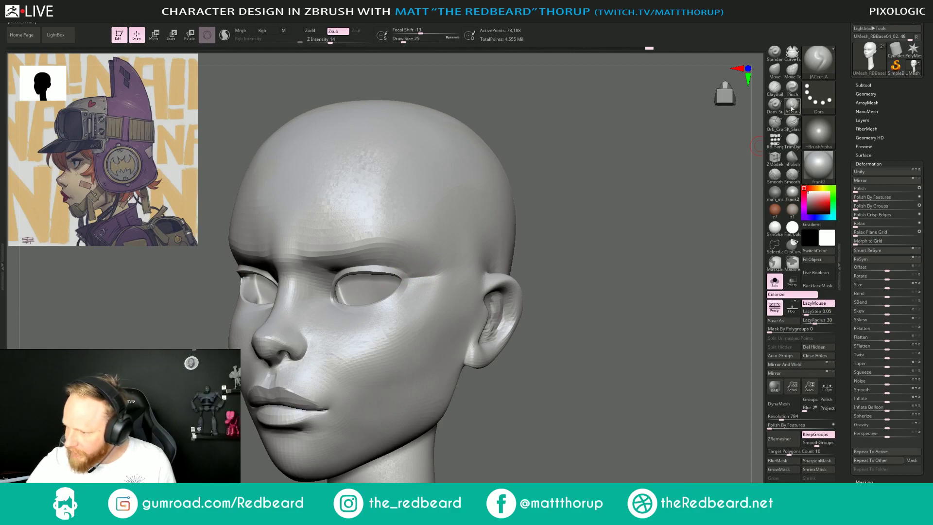
Build up the fold above the outer eye corner with ClayBuildup, using draw size 37, and smooth it at draw size 29.
{"action": "left_click", "coordinate": [775, 88]}
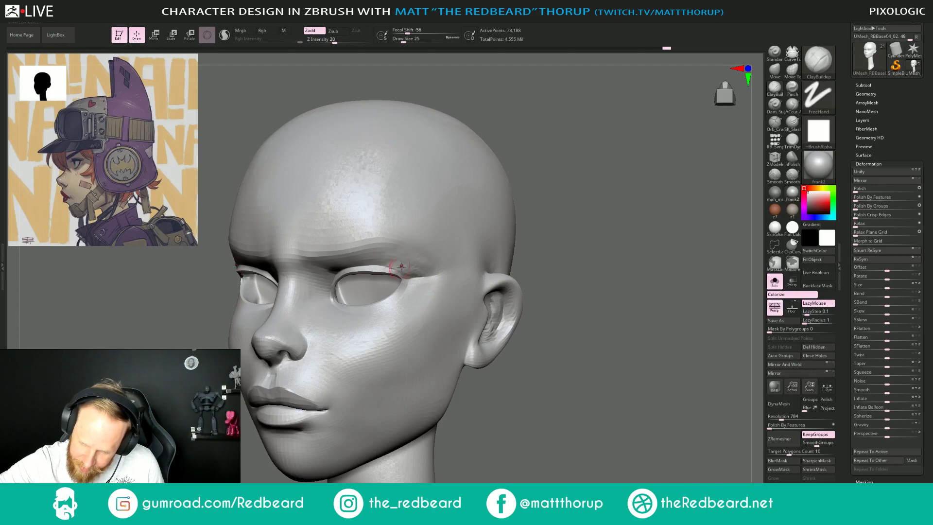
{"action": "key", "text": "bracketright"}
{"action": "key", "text": "bracketright"}
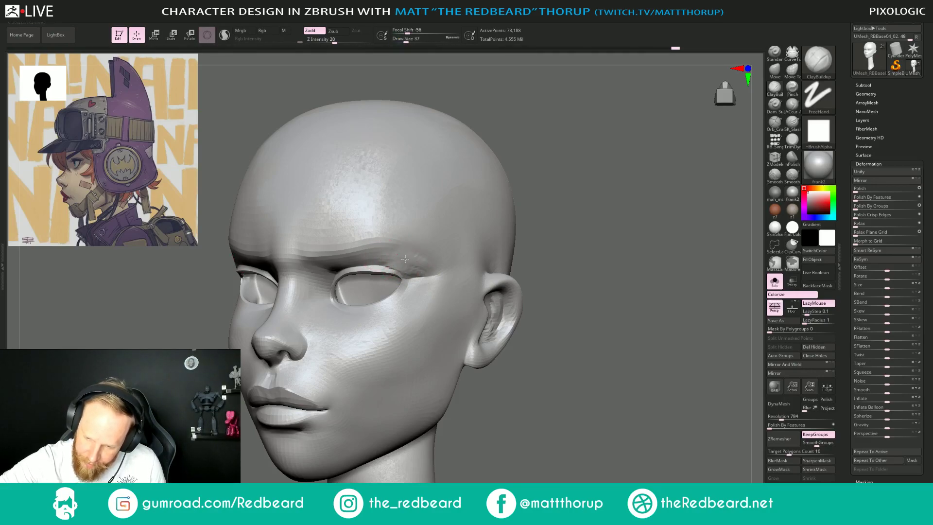
{"action": "key", "text": "b"}
{"action": "key", "text": "m"}
{"action": "key", "text": "v"}
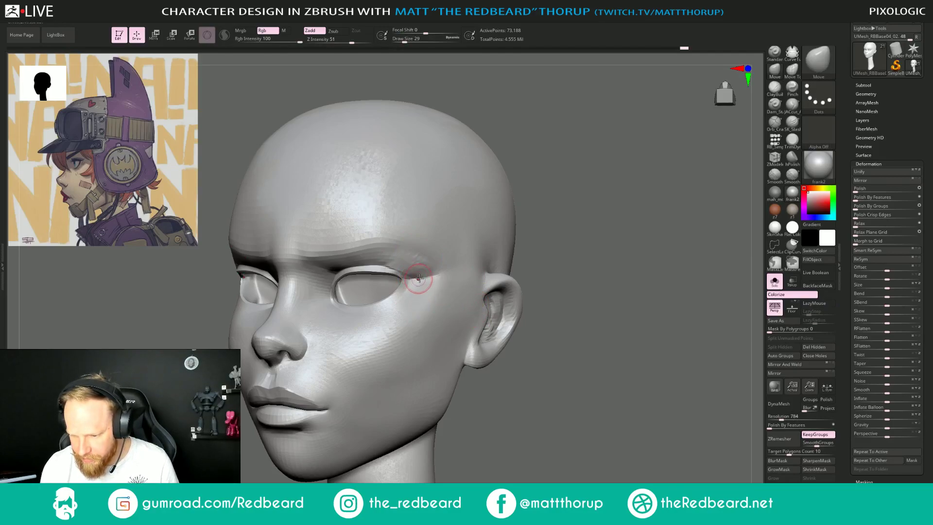
{"action": "key", "text": "shift"}
{"action": "left_click_drag", "start_coordinate": [416, 270], "coordinate": [381, 261], "text": "shift"}
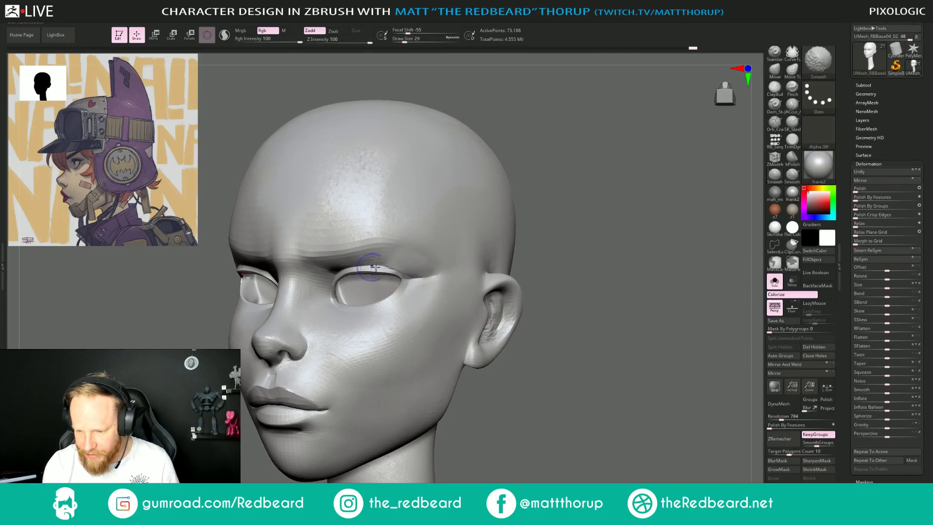
Refine the fold at the outer eye corner from the side with the Move brush at draw size 20.
{"action": "mouse_move", "coordinate": [571, 241]}
{"action": "left_mouse_down"}
{"action": "mouse_move", "coordinate": [614, 240]}
{"action": "mouse_move", "coordinate": [470, 254]}
{"action": "left_mouse_up"}
{"action": "mouse_move", "coordinate": [530, 259]}
{"action": "left_mouse_down", "text": "alt"}
{"action": "mouse_move", "coordinate": [611, 242]}
{"action": "mouse_move", "coordinate": [620, 250]}
{"action": "mouse_move", "coordinate": [602, 247]}
{"action": "mouse_move", "coordinate": [651, 293]}
{"action": "mouse_move", "coordinate": [654, 314]}
{"action": "left_mouse_up", "text": "alt"}
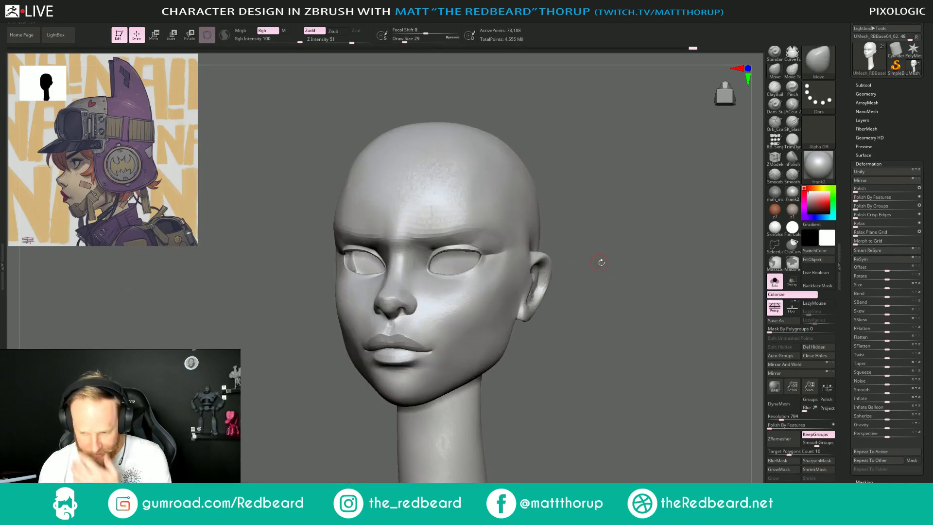
{"action": "left_click_drag", "start_coordinate": [611, 263], "coordinate": [574, 261]}
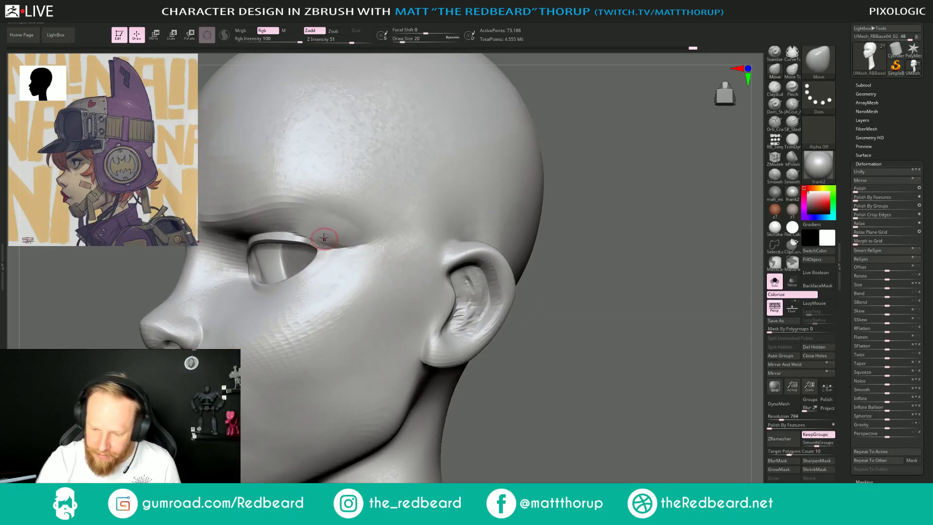
{"action": "key", "text": "ctrl"}
{"action": "key", "text": "shift"}
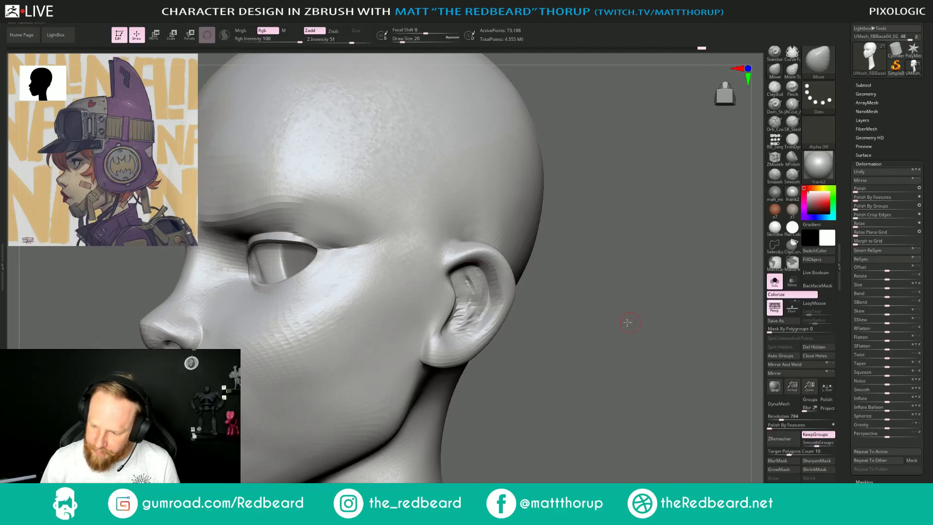
{"action": "mouse_move", "coordinate": [628, 323]}
{"action": "left_mouse_down", "text": "alt"}
{"action": "mouse_move", "coordinate": [519, 358]}
{"action": "mouse_move", "coordinate": [589, 354]}
{"action": "mouse_move", "coordinate": [690, 242]}
{"action": "left_mouse_up", "text": "alt"}
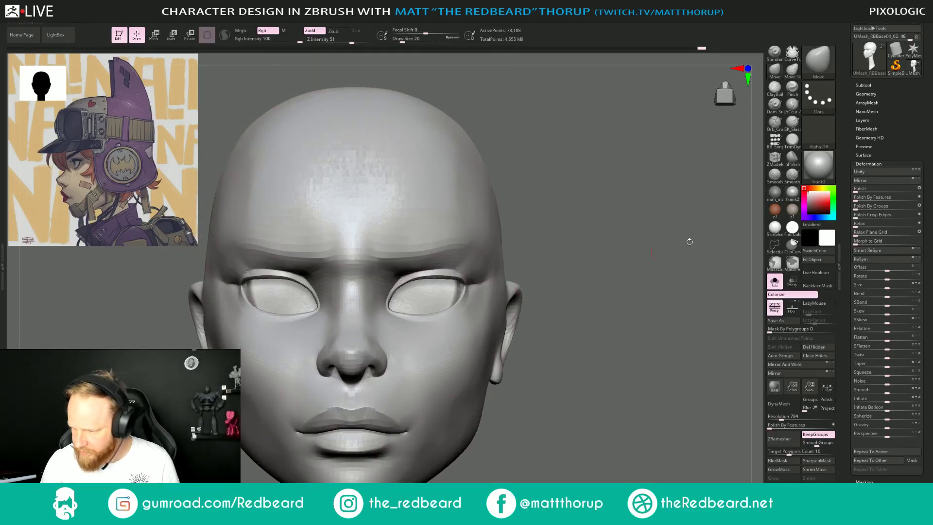
Carve vertical frown creases between the brows with the JACut_A brush at draw size 20 and smooth their lower ends.
{"action": "left_click", "coordinate": [791, 125]}
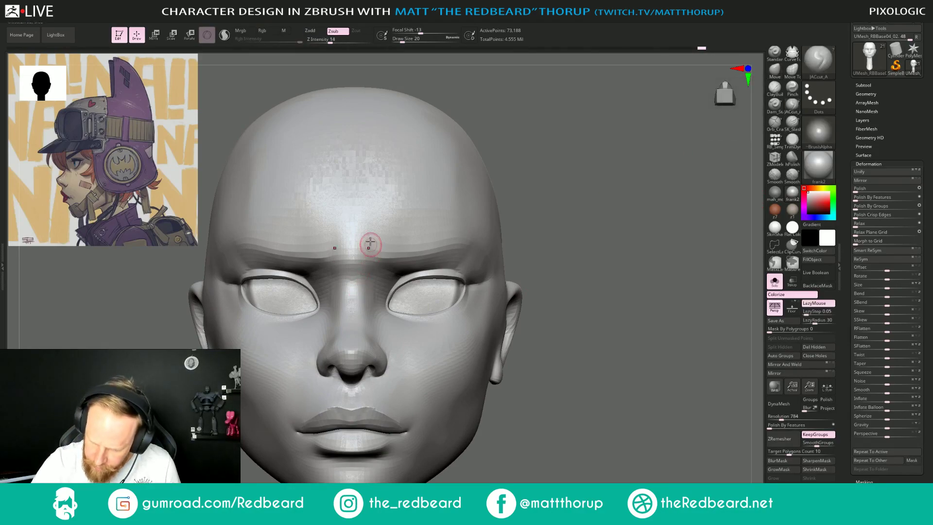
{"action": "left_click_drag", "start_coordinate": [366, 244], "coordinate": [374, 272]}
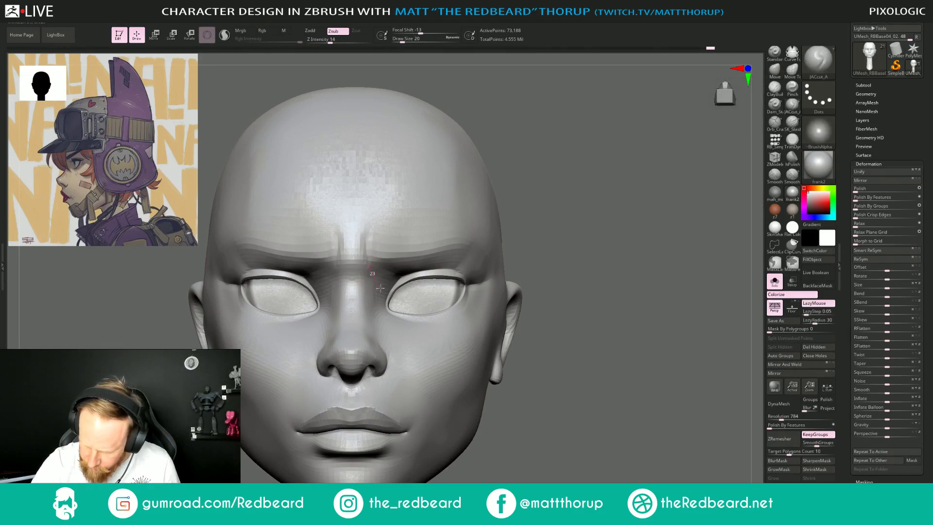
{"action": "left_click_drag", "start_coordinate": [511, 167], "coordinate": [409, 172]}
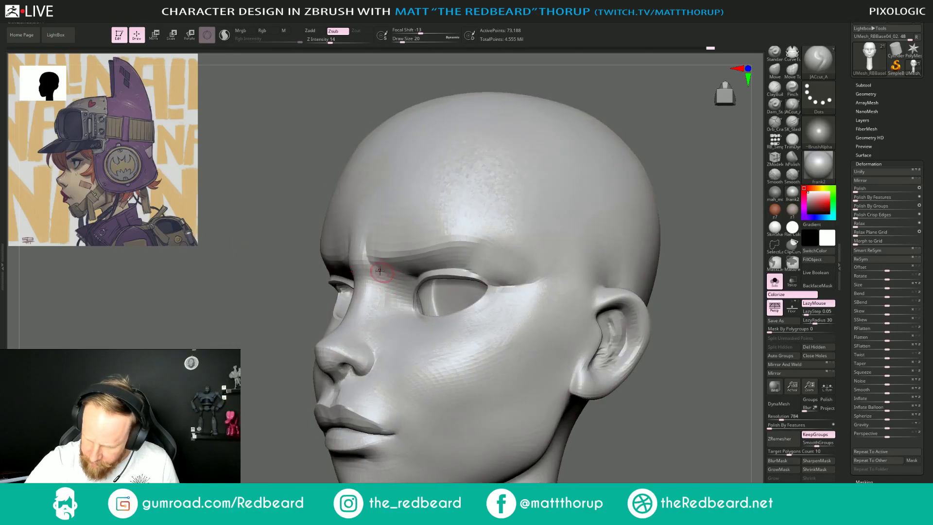
{"action": "key", "text": "shift"}
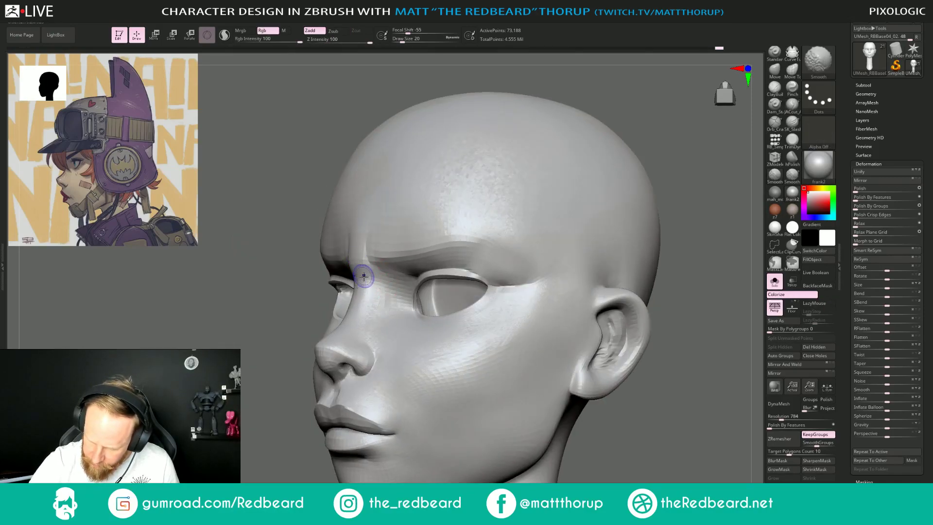
{"action": "left_click_drag", "start_coordinate": [252, 463], "coordinate": [329, 454]}
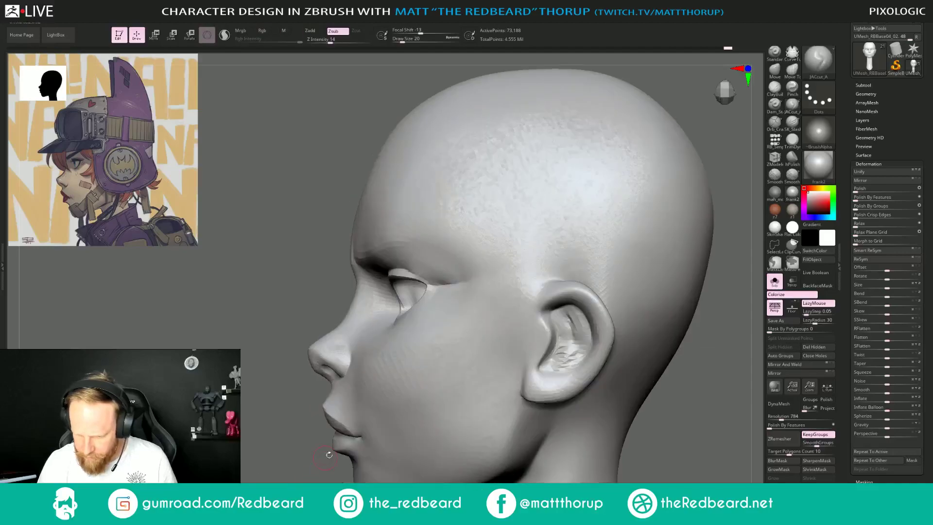
Shape the area between the brows with the Move brush at draw size 54, checking the head from above and the front.
{"action": "mouse_move", "coordinate": [611, 398]}
{"action": "left_mouse_down", "text": "alt"}
{"action": "mouse_move", "coordinate": [558, 387]}
{"action": "mouse_move", "coordinate": [619, 395]}
{"action": "mouse_move", "coordinate": [607, 396]}
{"action": "mouse_move", "coordinate": [588, 351]}
{"action": "mouse_move", "coordinate": [580, 399]}
{"action": "left_mouse_up", "text": "alt"}
{"action": "key", "text": "b"}
{"action": "key", "text": "m"}
{"action": "key", "text": "v"}
{"action": "key", "text": "s"}
{"action": "left_click_drag", "start_coordinate": [350, 276], "coordinate": [362, 276]}
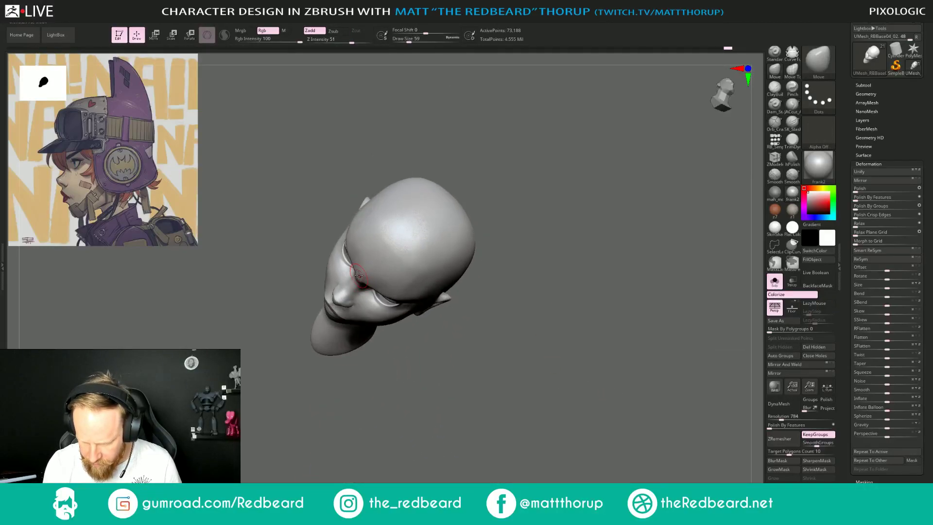
{"action": "key", "text": "s"}
{"action": "key", "text": "bracketleft"}
{"action": "key", "text": "bracketleft"}
{"action": "key", "text": "bracketleft"}
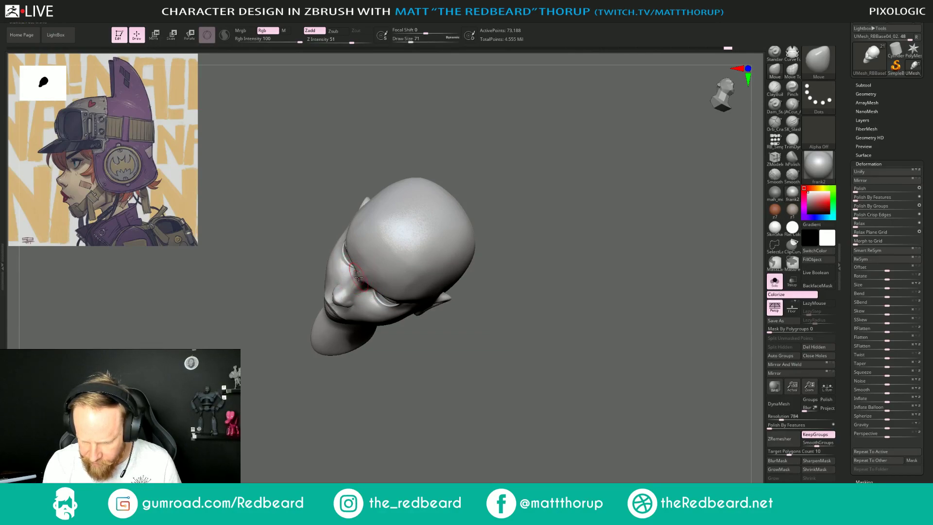
{"action": "left_click_drag", "start_coordinate": [470, 261], "coordinate": [416, 254]}
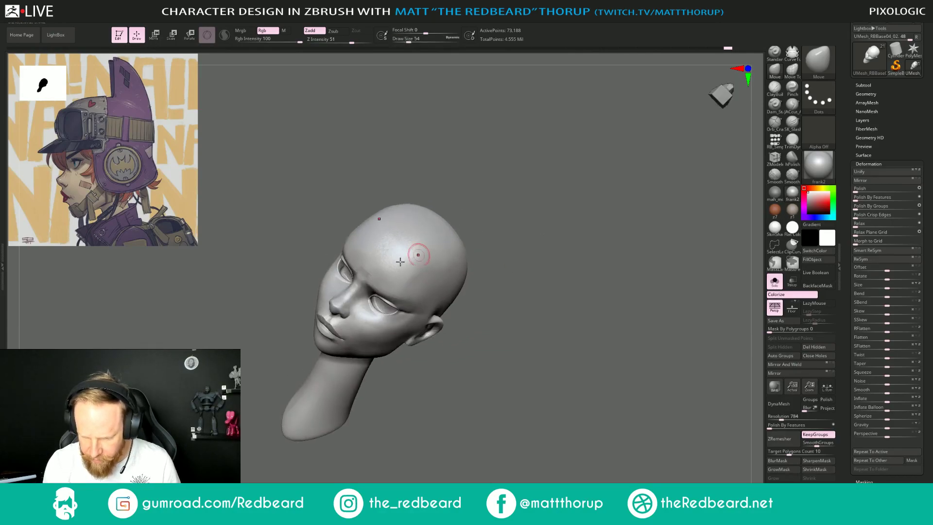
{"action": "key", "text": "shift"}
{"action": "mouse_move", "coordinate": [551, 251]}
{"action": "left_mouse_down"}
{"action": "mouse_move", "coordinate": [533, 219]}
{"action": "mouse_move", "coordinate": [552, 218]}
{"action": "mouse_move", "coordinate": [321, 325]}
{"action": "left_mouse_up"}
{"action": "mouse_move", "coordinate": [293, 363]}
{"action": "left_mouse_down"}
{"action": "mouse_move", "coordinate": [302, 364]}
{"action": "mouse_move", "coordinate": [353, 272]}
{"action": "left_mouse_up"}
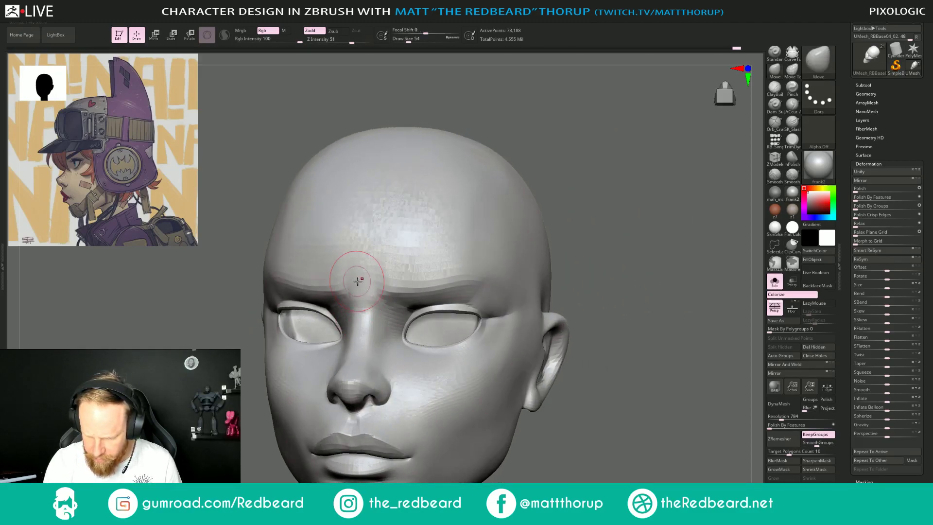
Lasso-mask the brow and forehead on both sides of a narrow central strip and invert the mask.
{"action": "key", "text": "ctrl"}
{"action": "left_click_drag", "start_coordinate": [380, 303], "coordinate": [486, 313], "text": "ctrl"}
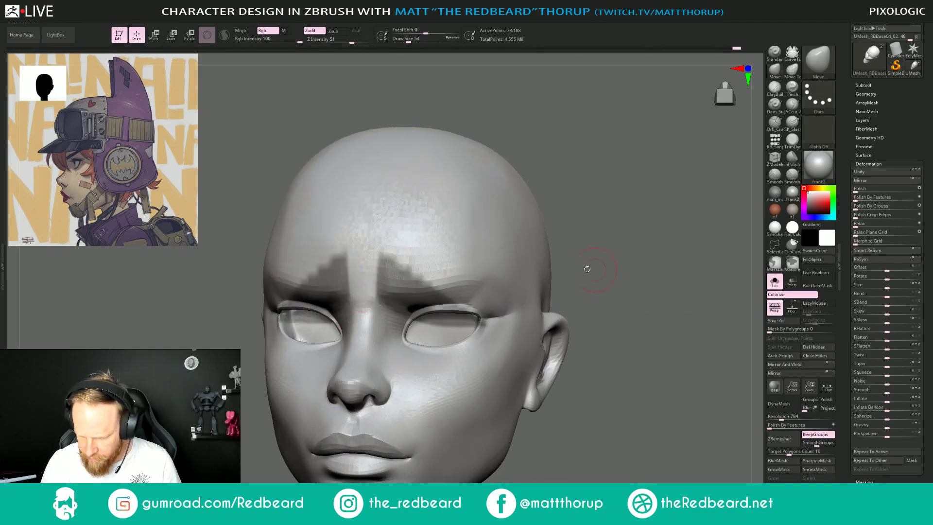
{"action": "mouse_move", "coordinate": [382, 293]}
{"action": "left_mouse_down", "text": "ctrl"}
{"action": "mouse_move", "coordinate": [572, 201]}
{"action": "mouse_move", "coordinate": [593, 300]}
{"action": "left_mouse_up", "text": "ctrl"}
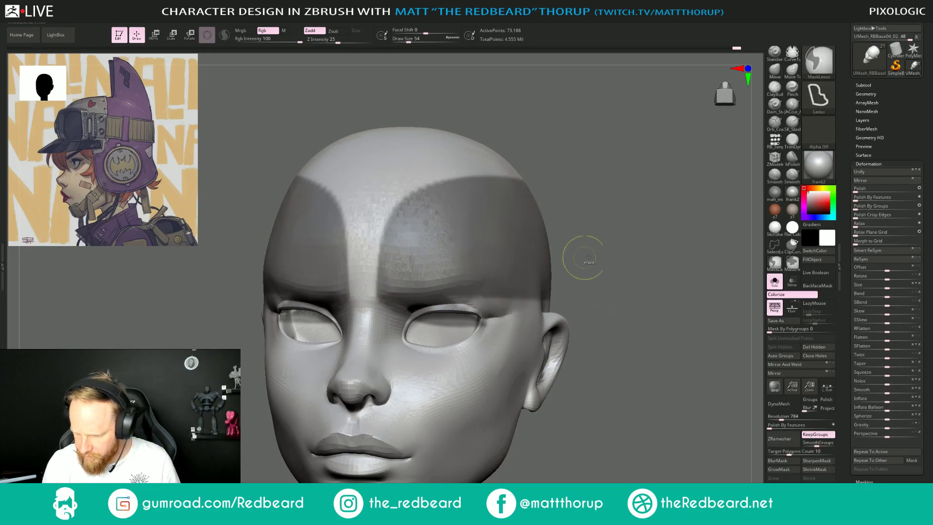
{"action": "mouse_move", "coordinate": [583, 255]}
{"action": "left_mouse_down", "text": "ctrl"}
{"action": "mouse_move", "coordinate": [488, 319]}
{"action": "mouse_move", "coordinate": [615, 291]}
{"action": "mouse_move", "coordinate": [646, 316]}
{"action": "mouse_move", "coordinate": [559, 318]}
{"action": "left_mouse_up", "text": "ctrl"}
{"action": "left_click", "coordinate": [658, 302], "text": "ctrl"}
Reshape the unmasked inner brow with the Move brush at draw size 65, clear the mask, and check the head in profile and from the front.
{"action": "key", "text": "s"}
{"action": "left_click_drag", "start_coordinate": [377, 286], "coordinate": [387, 281]}
{"action": "mouse_move", "coordinate": [295, 359]}
{"action": "left_mouse_down"}
{"action": "mouse_move", "coordinate": [295, 373]}
{"action": "mouse_move", "coordinate": [383, 281]}
{"action": "left_mouse_up"}
{"action": "key", "text": "bracketleft"}
{"action": "key", "text": "bracketleft"}
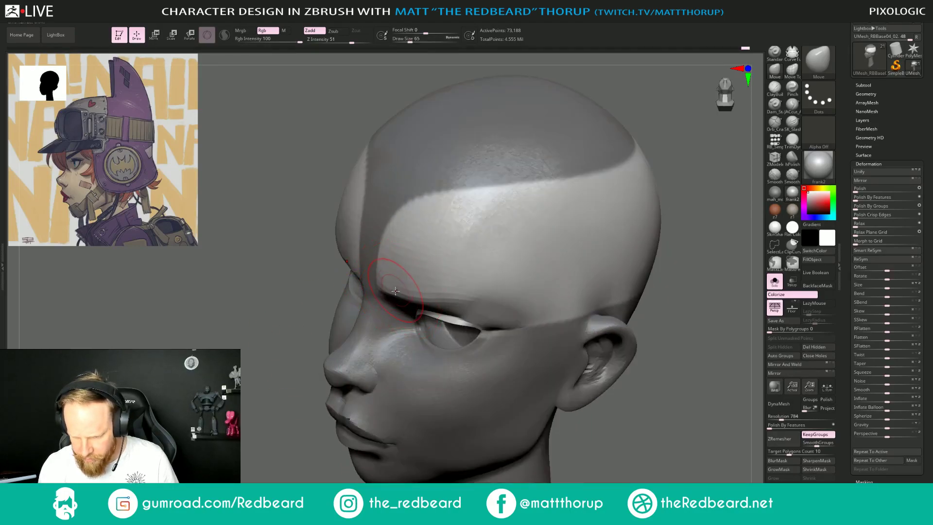
{"action": "left_click_drag", "start_coordinate": [272, 371], "coordinate": [269, 412], "text": "shift"}
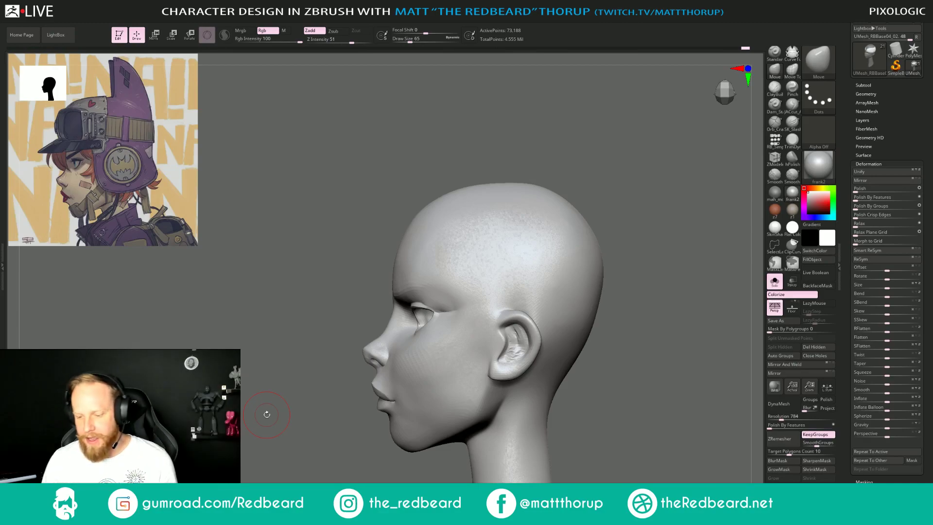
{"action": "mouse_move", "coordinate": [267, 414]}
{"action": "left_mouse_down"}
{"action": "mouse_move", "coordinate": [413, 404]}
{"action": "mouse_move", "coordinate": [651, 351]}
{"action": "mouse_move", "coordinate": [646, 408]}
{"action": "left_mouse_up"}
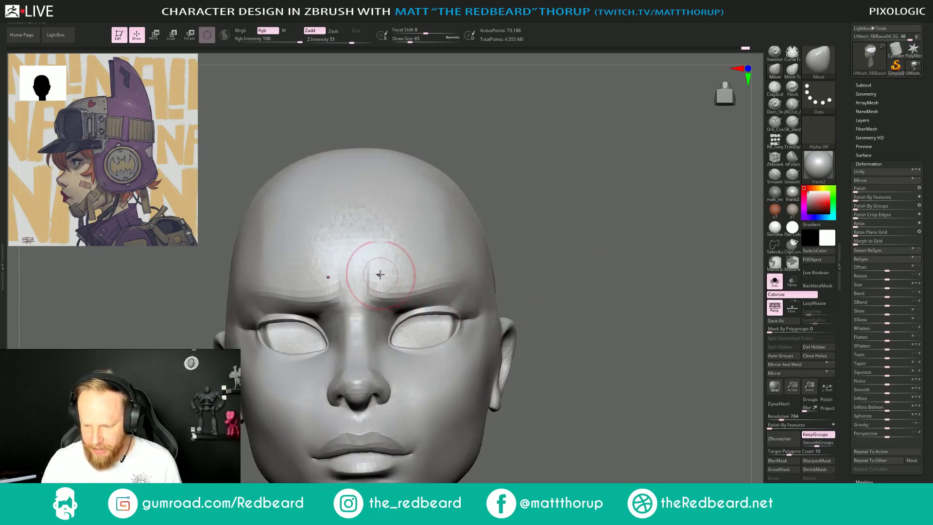
Smooth the frown crease above the inner brow at draw size 35 and adjust the inner brow ends with the Move brush.
{"action": "key", "text": "bracketleft"}
{"action": "key", "text": "bracketleft"}
{"action": "mouse_move", "coordinate": [377, 267]}
{"action": "left_mouse_down", "text": "shift"}
{"action": "mouse_move", "coordinate": [367, 237]}
{"action": "mouse_move", "coordinate": [376, 269]}
{"action": "left_mouse_up", "text": "shift"}
{"action": "left_click_drag", "start_coordinate": [536, 182], "coordinate": [563, 237]}
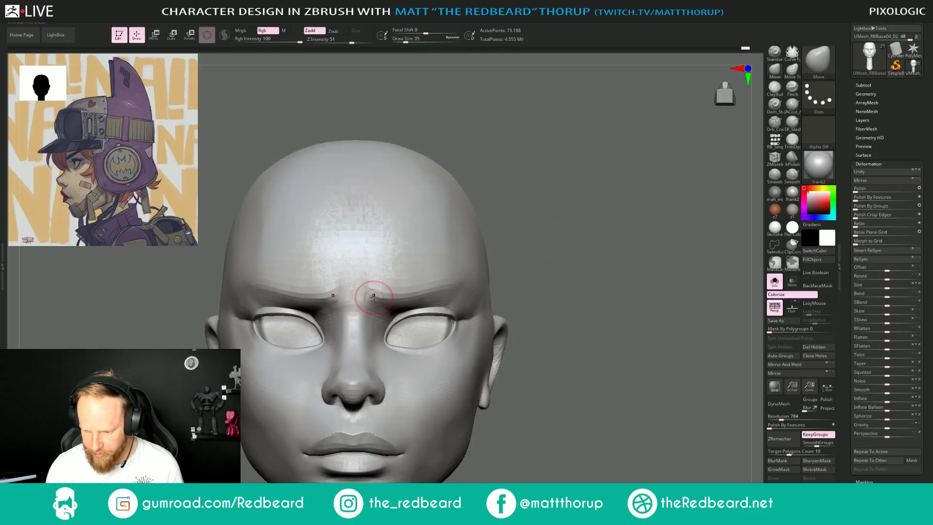
{"action": "key", "text": "bracketright"}
{"action": "key", "text": "bracketright"}
{"action": "left_click_drag", "start_coordinate": [376, 291], "coordinate": [377, 294]}
{"action": "key", "text": "bracketleft"}
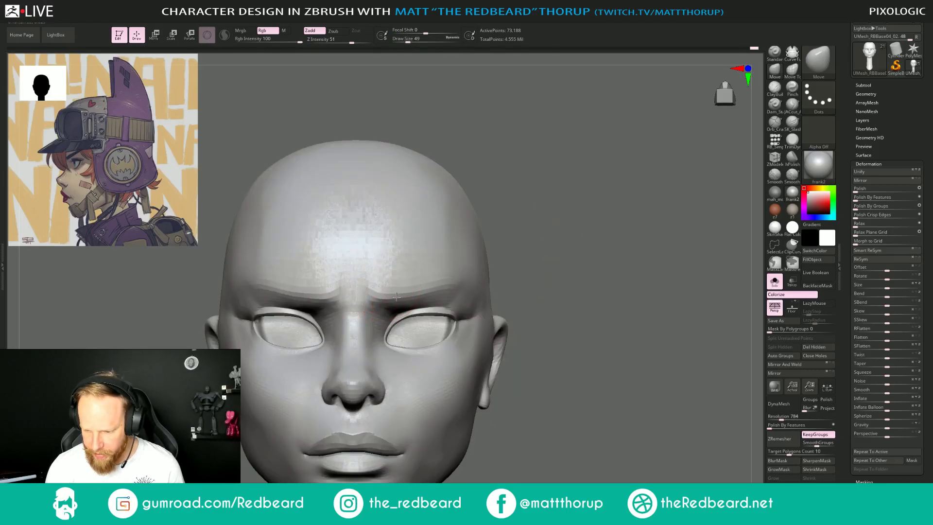
{"action": "key", "text": "bracketright"}
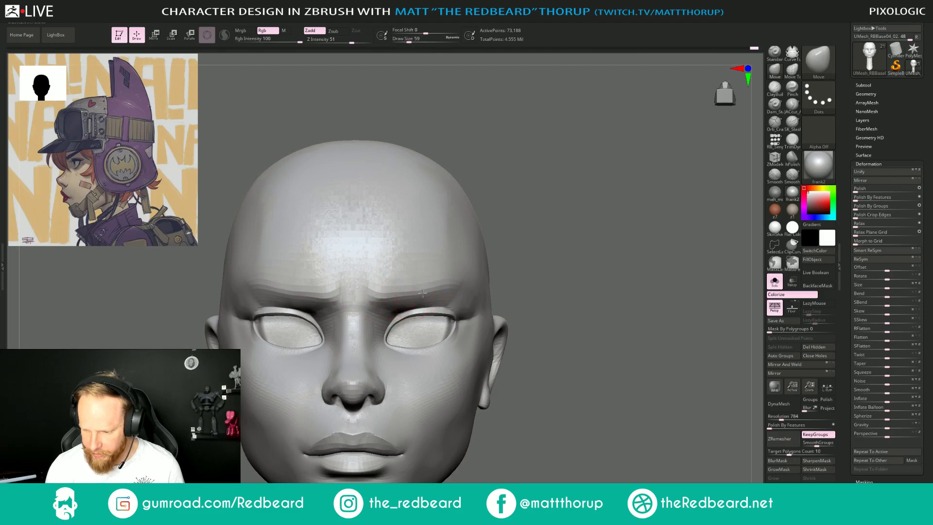
Smooth the underside of the brow ridge above the inner eye corner at draw size 35.
{"action": "left_click_drag", "start_coordinate": [544, 255], "coordinate": [488, 246]}
{"action": "key", "text": "bracketleft"}
{"action": "key", "text": "bracketleft"}
{"action": "left_click_drag", "start_coordinate": [404, 300], "coordinate": [395, 306], "text": "shift"}
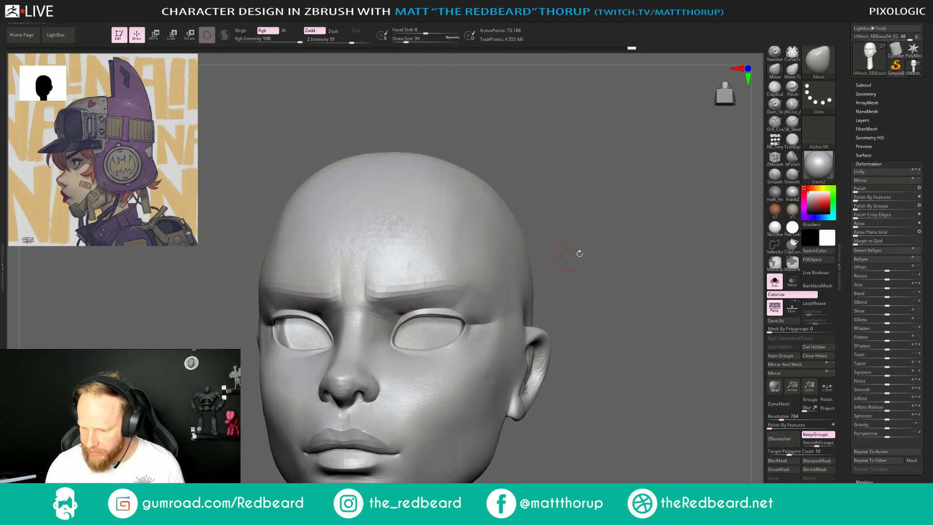
{"action": "mouse_move", "coordinate": [579, 254]}
{"action": "left_mouse_down"}
{"action": "mouse_move", "coordinate": [605, 261]}
{"action": "mouse_move", "coordinate": [463, 238]}
{"action": "mouse_move", "coordinate": [485, 256]}
{"action": "mouse_move", "coordinate": [557, 248]}
{"action": "mouse_move", "coordinate": [531, 256]}
{"action": "mouse_move", "coordinate": [549, 311]}
{"action": "left_mouse_up"}
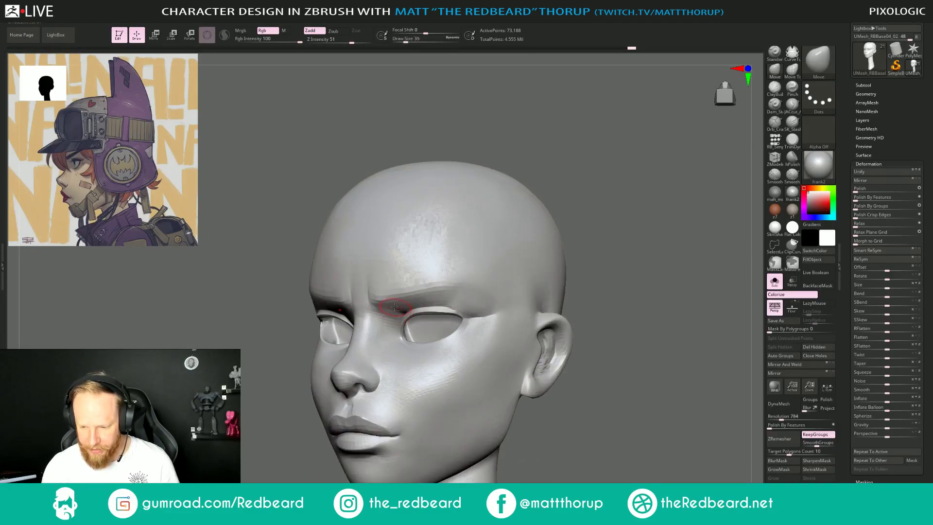
{"action": "left_click_drag", "start_coordinate": [384, 310], "coordinate": [381, 304], "text": "shift"}
Build up the outer brow ridge with the ClayBuildup brush at draw size 51 and smooth it into the temple.
{"action": "left_click_drag", "start_coordinate": [568, 244], "coordinate": [451, 247]}
{"action": "left_click_drag", "start_coordinate": [533, 269], "coordinate": [632, 267], "text": "alt"}
{"action": "left_click_drag", "start_coordinate": [632, 267], "coordinate": [426, 298]}
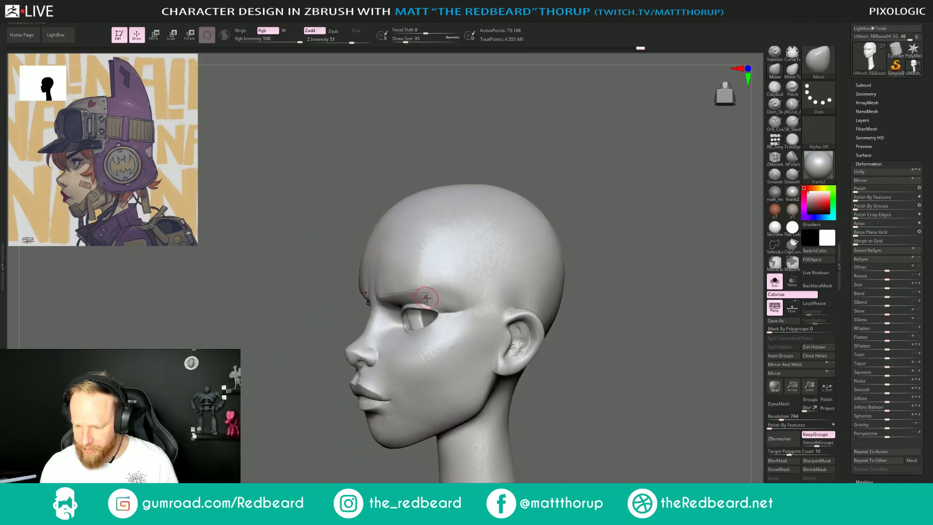
{"action": "left_click", "coordinate": [774, 88]}
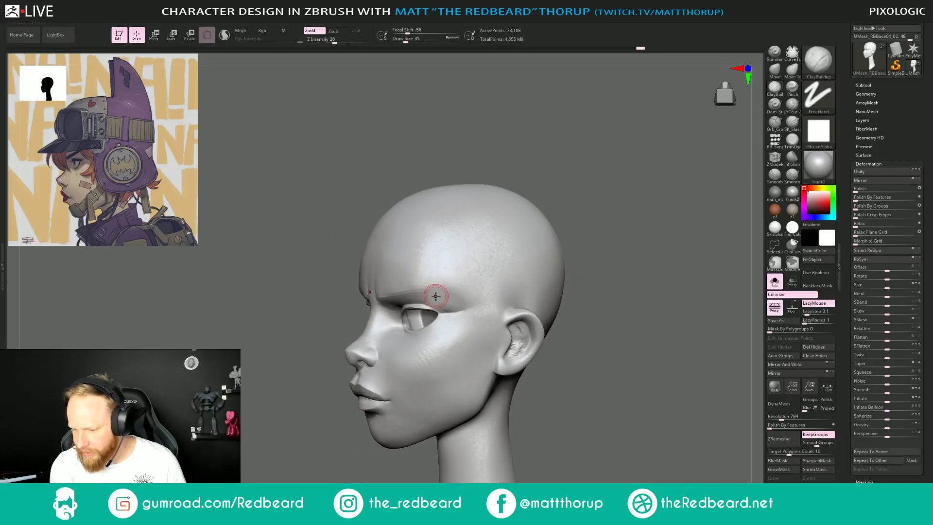
{"action": "key", "text": "s"}
{"action": "left_click_drag", "start_coordinate": [428, 295], "coordinate": [439, 295]}
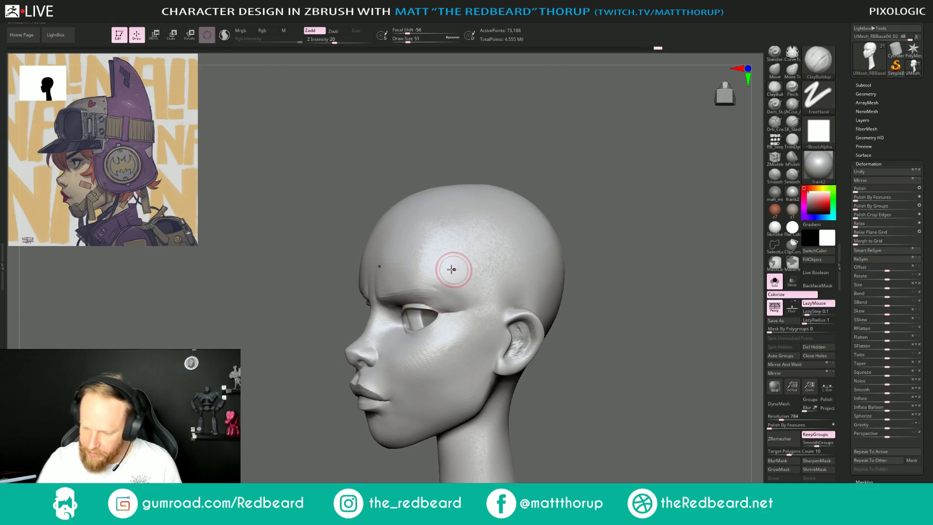
{"action": "mouse_move", "coordinate": [462, 294]}
{"action": "left_mouse_down", "text": "shift"}
{"action": "mouse_move", "coordinate": [442, 282]}
{"action": "mouse_move", "coordinate": [445, 272]}
{"action": "mouse_move", "coordinate": [469, 292]}
{"action": "mouse_move", "coordinate": [432, 253]}
{"action": "mouse_move", "coordinate": [467, 288]}
{"action": "mouse_move", "coordinate": [462, 265]}
{"action": "left_mouse_up", "text": "shift"}
{"action": "key", "text": "s"}
{"action": "mouse_move", "coordinate": [630, 227]}
{"action": "left_mouse_down"}
{"action": "mouse_move", "coordinate": [502, 237]}
{"action": "mouse_move", "coordinate": [571, 293]}
{"action": "mouse_move", "coordinate": [437, 261]}
{"action": "mouse_move", "coordinate": [396, 233]}
{"action": "left_mouse_up"}
Smooth the transition from the brows to the nose bridge at draw size 27 and select the JACut_A brush.
{"action": "key", "text": "shift"}
{"action": "mouse_move", "coordinate": [534, 243]}
{"action": "left_mouse_down"}
{"action": "mouse_move", "coordinate": [625, 262]}
{"action": "mouse_move", "coordinate": [457, 234]}
{"action": "mouse_move", "coordinate": [590, 302]}
{"action": "left_mouse_up"}
{"action": "left_click_drag", "start_coordinate": [542, 241], "coordinate": [615, 258], "text": "alt"}
{"action": "key", "text": "bracketleft"}
{"action": "key", "text": "bracketleft"}
{"action": "key", "text": "bracketleft"}
{"action": "key", "text": "bracketleft"}
{"action": "key", "text": "shift"}
{"action": "mouse_move", "coordinate": [393, 321]}
{"action": "left_mouse_down", "text": "shift"}
{"action": "mouse_move", "coordinate": [464, 319]}
{"action": "mouse_move", "coordinate": [436, 313]}
{"action": "mouse_move", "coordinate": [389, 329]}
{"action": "left_mouse_up", "text": "shift"}
{"action": "mouse_move", "coordinate": [617, 336]}
{"action": "left_mouse_down"}
{"action": "mouse_move", "coordinate": [671, 340]}
{"action": "mouse_move", "coordinate": [513, 277]}
{"action": "mouse_move", "coordinate": [729, 304]}
{"action": "left_mouse_up"}
{"action": "left_click", "coordinate": [792, 105]}
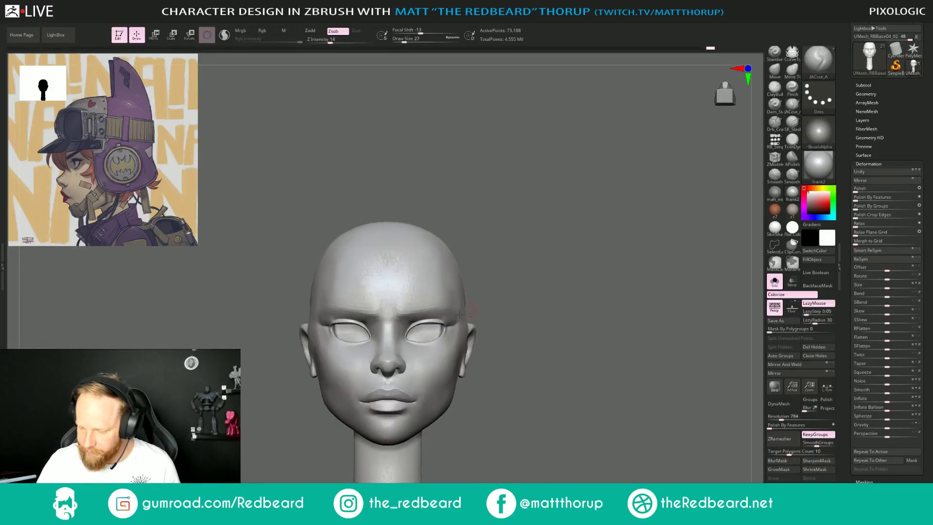
{"action": "left_click_drag", "start_coordinate": [541, 229], "coordinate": [489, 207]}
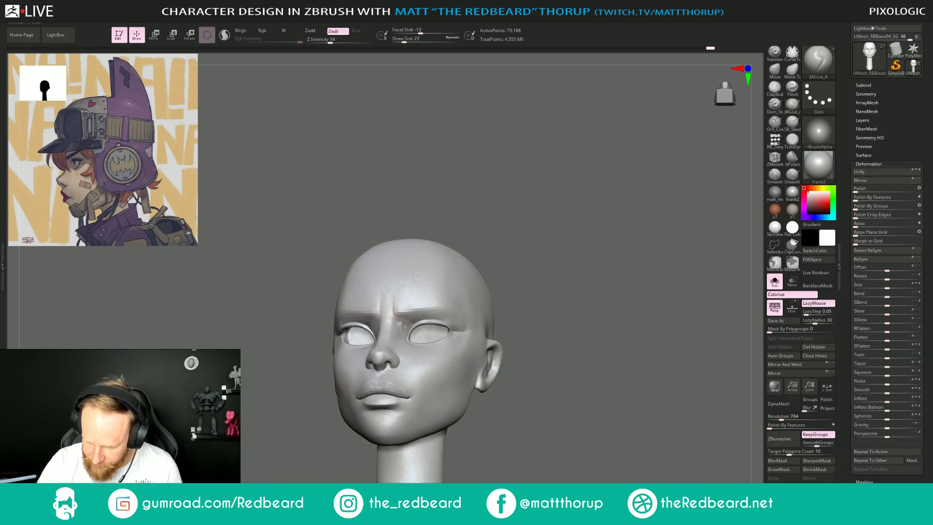
{"action": "mouse_move", "coordinate": [441, 293]}
{"action": "left_mouse_down"}
{"action": "mouse_move", "coordinate": [339, 443]}
{"action": "mouse_move", "coordinate": [369, 316]}
{"action": "left_mouse_up"}
Shape the inner brow from the side and above with the Move brush at draw size 104.
{"action": "key", "text": "b"}
{"action": "key", "text": "m"}
{"action": "key", "text": "v"}
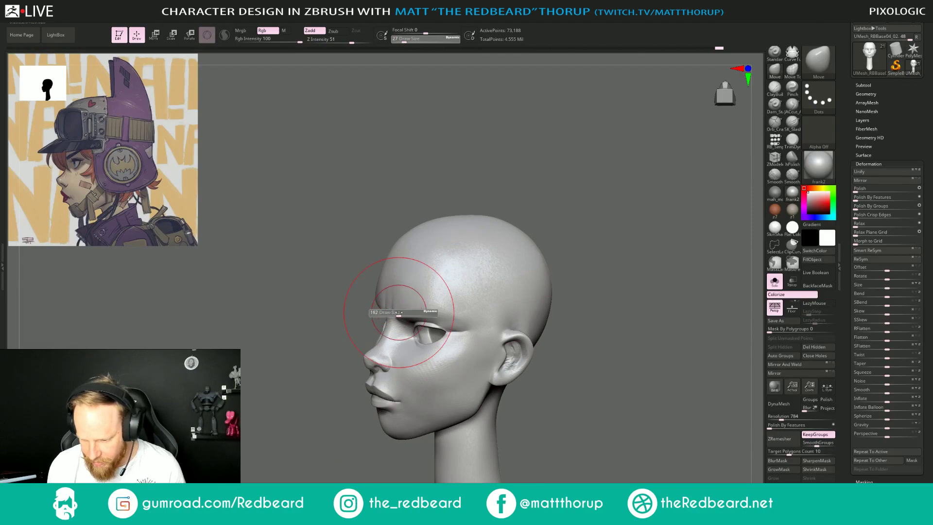
{"action": "left_click_drag", "start_coordinate": [326, 337], "coordinate": [341, 381]}
{"action": "key", "text": "s"}
{"action": "left_click_drag", "start_coordinate": [410, 314], "coordinate": [402, 314]}
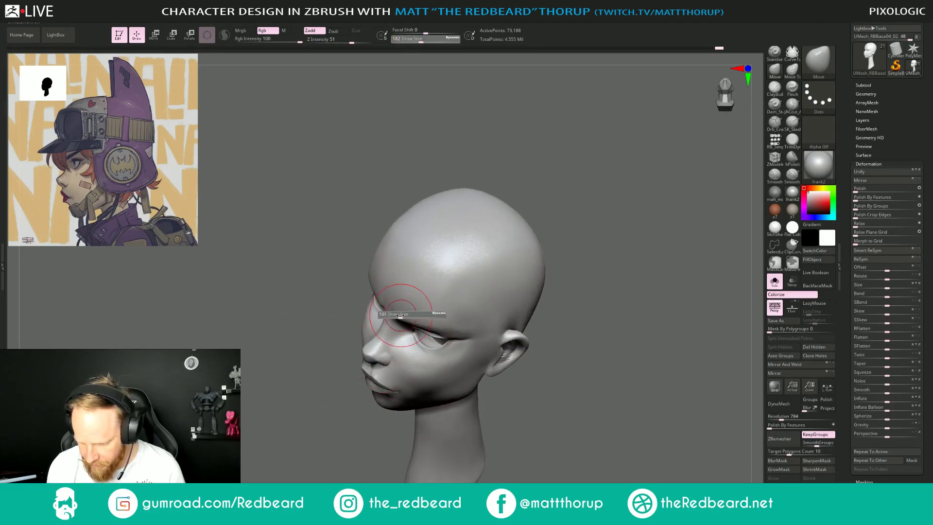
{"action": "mouse_move", "coordinate": [558, 302]}
{"action": "left_mouse_down", "text": "shift"}
{"action": "mouse_move", "coordinate": [610, 287]}
{"action": "mouse_move", "coordinate": [506, 284]}
{"action": "mouse_move", "coordinate": [588, 360]}
{"action": "mouse_move", "coordinate": [574, 377]}
{"action": "mouse_move", "coordinate": [569, 360]}
{"action": "left_mouse_up", "text": "shift"}
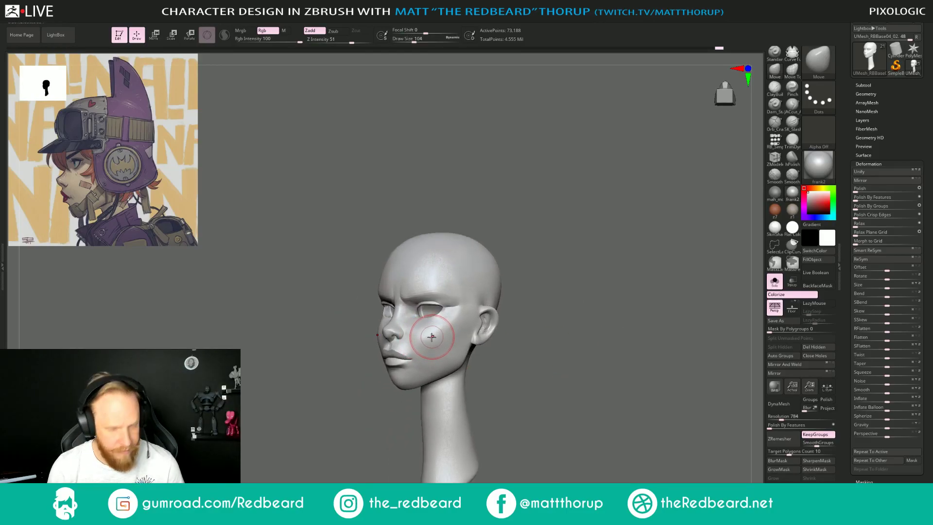
Adjust the cheek volume with the Move brush at draw size 128, reducing the draw size to 87 for the chin.
{"action": "key", "text": "bracketright"}
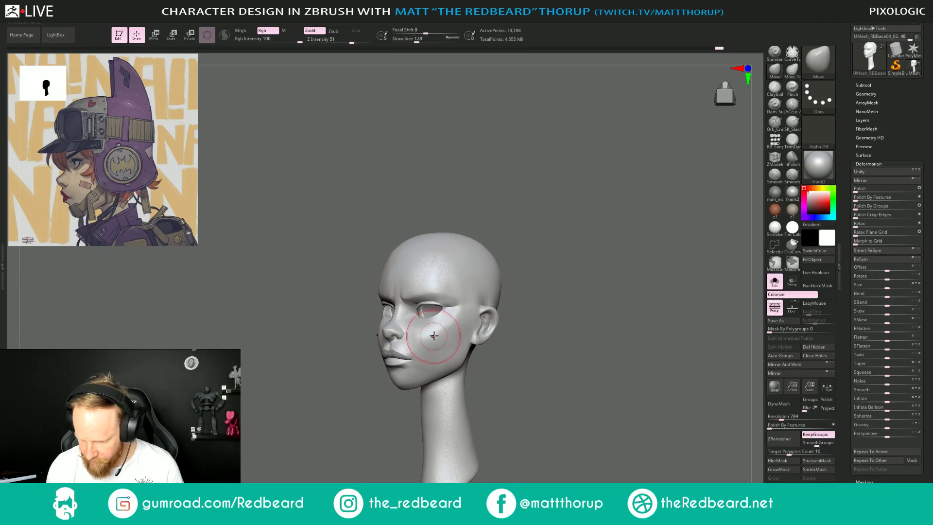
{"action": "left_click_drag", "start_coordinate": [434, 336], "coordinate": [430, 344], "text": "alt"}
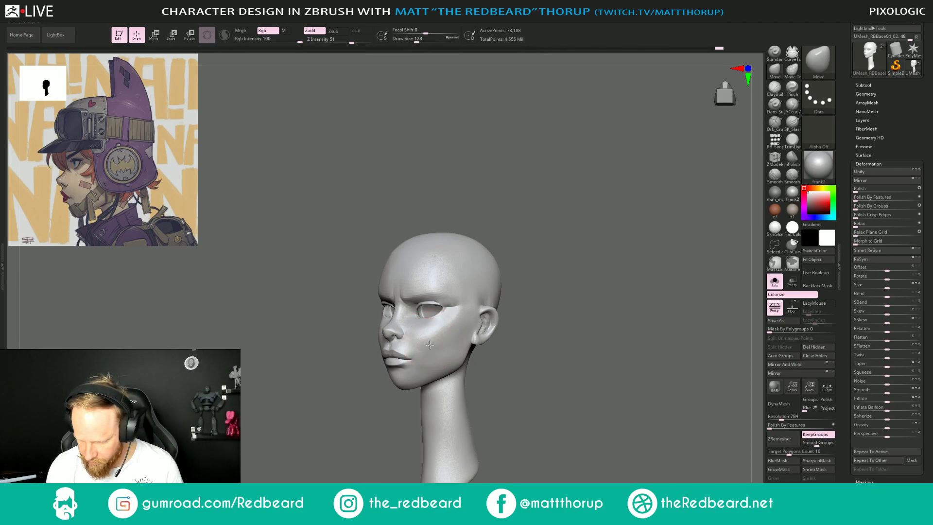
{"action": "key", "text": "bracketleft"}
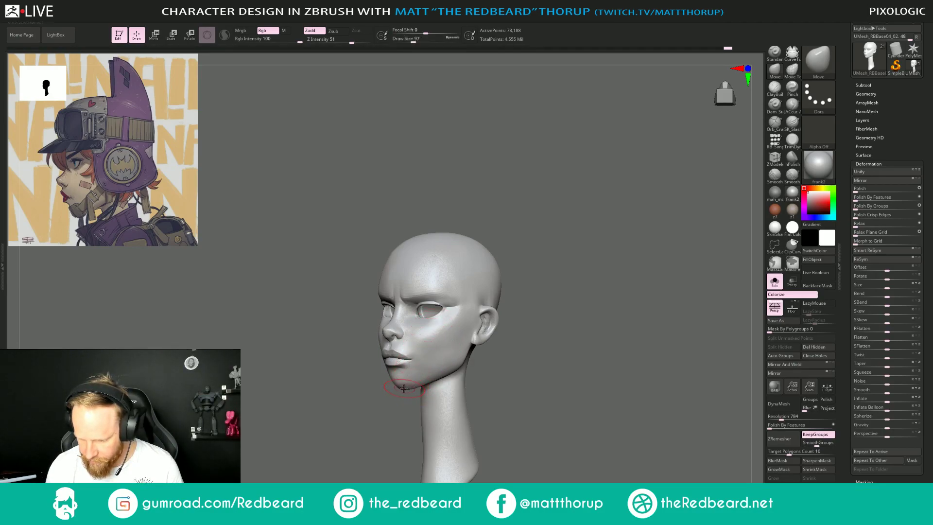
{"action": "key", "text": "bracketleft"}
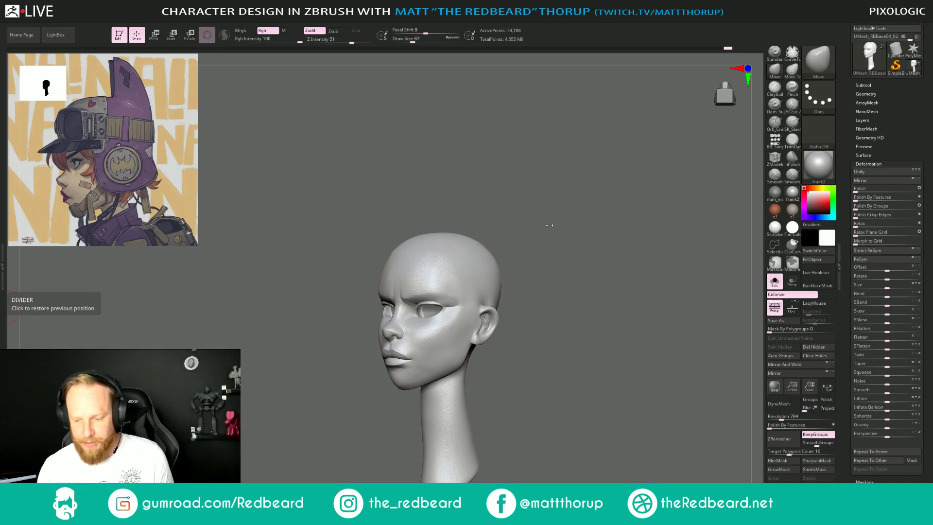
Reshape the side of the forehead with the Move brush at draw size 167 and smooth the temple at draw size 112.
{"action": "left_click_drag", "start_coordinate": [524, 228], "coordinate": [547, 239]}
{"action": "left_click_drag", "start_coordinate": [576, 272], "coordinate": [544, 224], "text": "alt"}
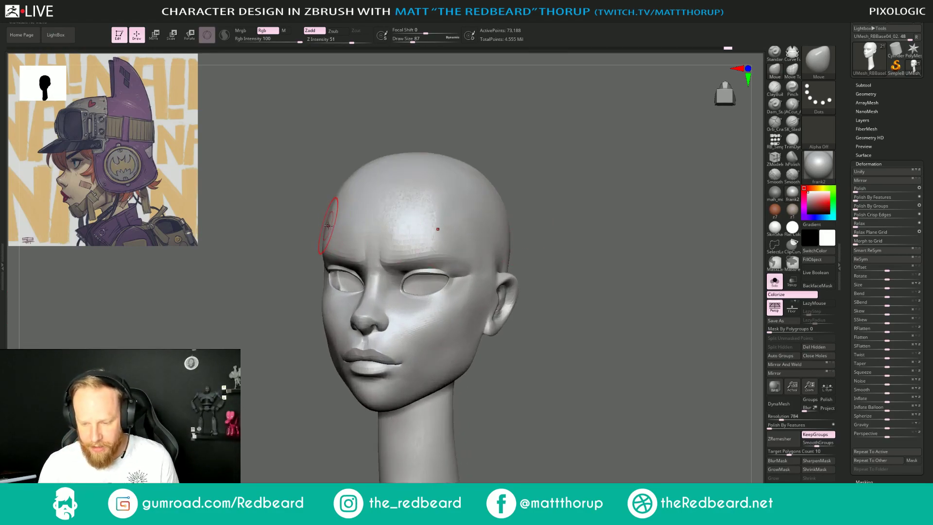
{"action": "key", "text": "s"}
{"action": "left_click_drag", "start_coordinate": [330, 225], "coordinate": [335, 224]}
{"action": "key", "text": "s"}
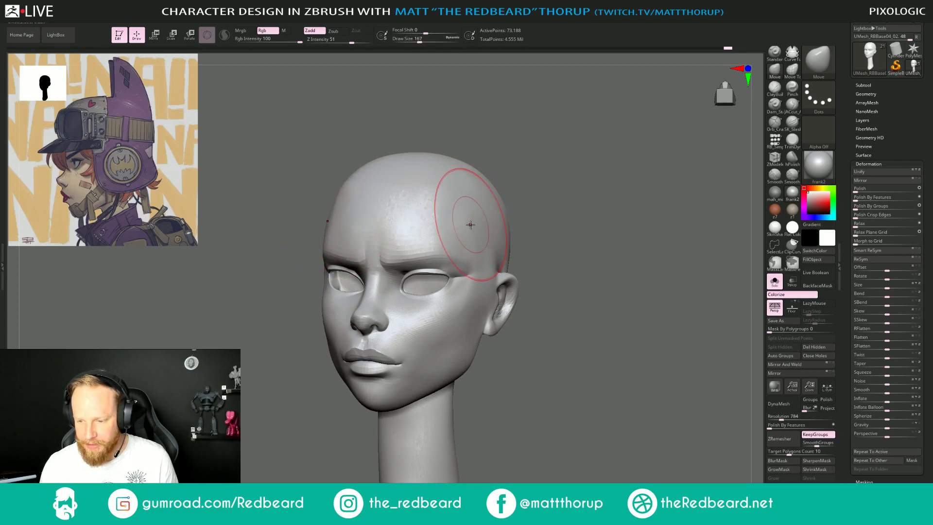
{"action": "key", "text": "s"}
{"action": "left_click_drag", "start_coordinate": [464, 221], "coordinate": [466, 215]}
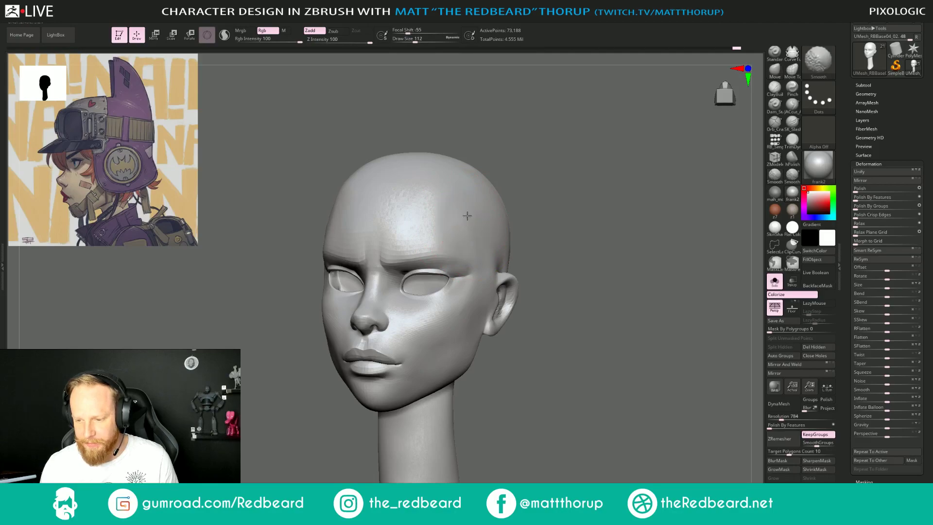
Check and refine the face in profile with the Move brush at draw size 83.
{"action": "left_click_drag", "start_coordinate": [557, 210], "coordinate": [491, 243]}
{"action": "key", "text": "s"}
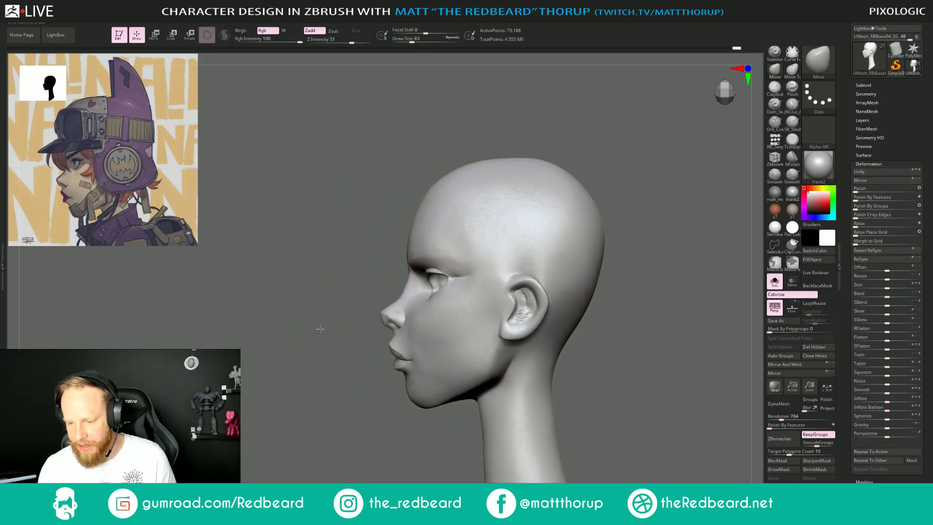
{"action": "left_click_drag", "start_coordinate": [321, 329], "coordinate": [346, 325]}
Preview the head in the reddish-brown material from the front, and switch it to the beige-brown material.
{"action": "left_click_drag", "start_coordinate": [620, 231], "coordinate": [579, 291], "text": "shift"}
{"action": "left_click", "coordinate": [775, 209]}
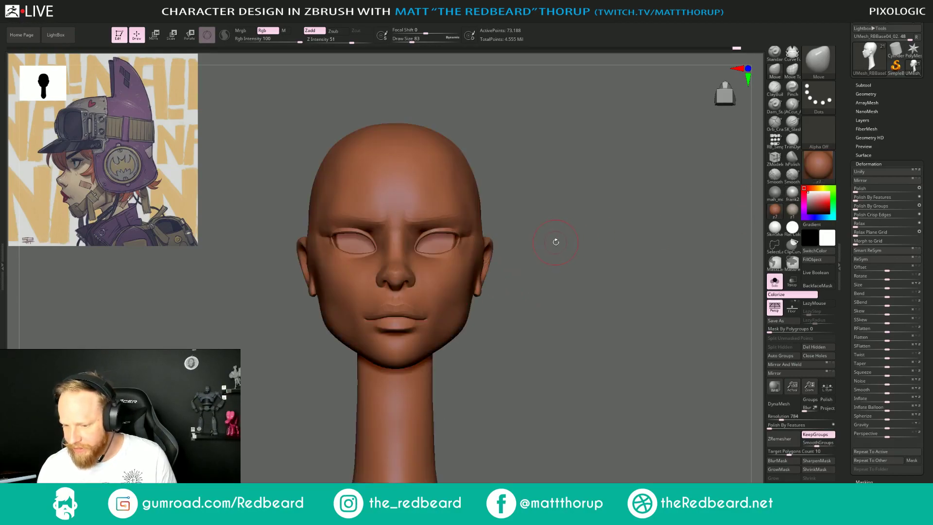
{"action": "left_click_drag", "start_coordinate": [556, 240], "coordinate": [592, 264]}
{"action": "left_click", "coordinate": [792, 209]}
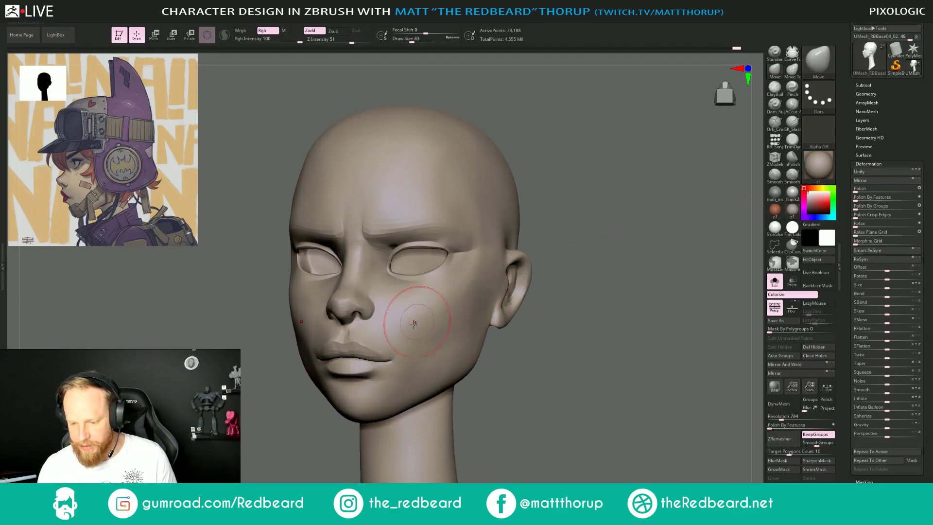
Reshape the jaw corner below the ear with the Move brush at draw size 149.
{"action": "key", "text": "s"}
{"action": "left_click_drag", "start_coordinate": [453, 358], "coordinate": [459, 360]}
{"action": "key", "text": "s"}
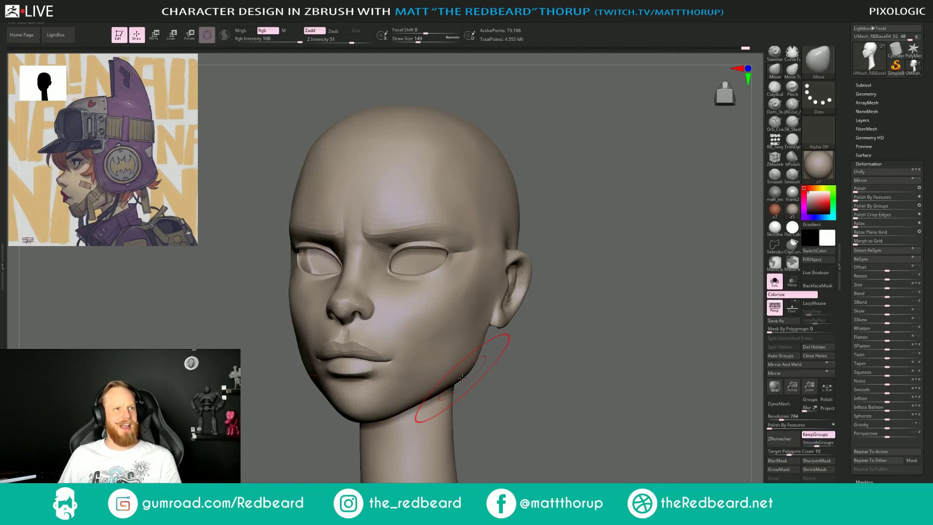
{"action": "left_click_drag", "start_coordinate": [555, 349], "coordinate": [590, 350]}
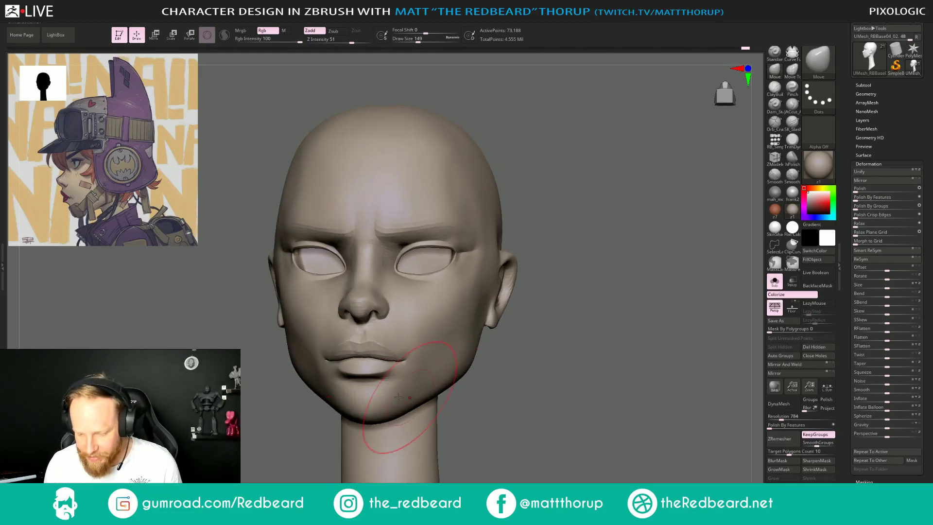
Refine the lower jawline and the side of the jaw from the front with the Move brush at draw sizes 128 and 97.
{"action": "key", "text": "s"}
{"action": "left_click_drag", "start_coordinate": [394, 402], "coordinate": [408, 403]}
{"action": "key", "text": "s"}
{"action": "key", "text": "s"}
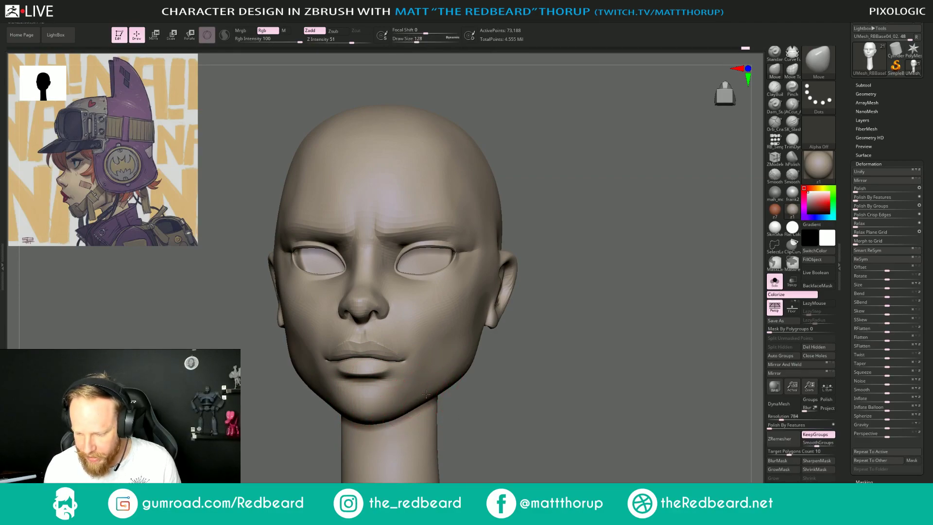
{"action": "key", "text": "s"}
{"action": "left_click_drag", "start_coordinate": [468, 336], "coordinate": [464, 332]}
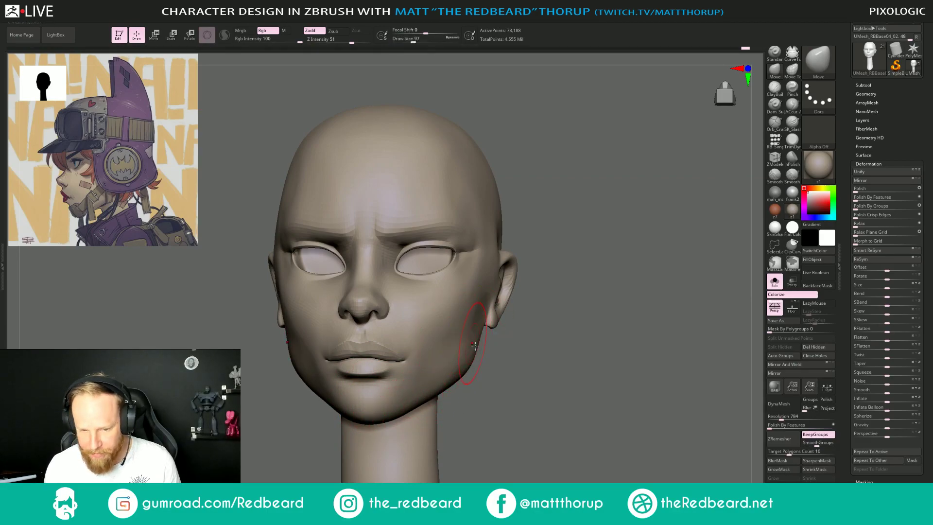
Carve a diagonal hollow from below the cheekbone toward the jaw with the JACut_A brush at draw size 44 and smooth it.
{"action": "mouse_move", "coordinate": [519, 371]}
{"action": "left_mouse_down"}
{"action": "mouse_move", "coordinate": [550, 366]}
{"action": "mouse_move", "coordinate": [411, 335]}
{"action": "mouse_move", "coordinate": [424, 338]}
{"action": "left_mouse_up"}
{"action": "key", "text": "s"}
{"action": "key", "text": "s"}
{"action": "left_click_drag", "start_coordinate": [473, 285], "coordinate": [469, 282]}
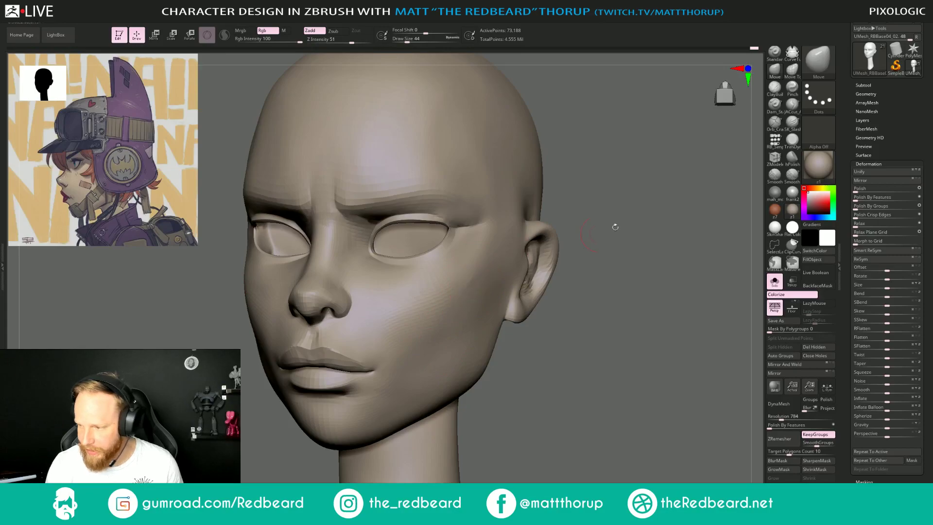
{"action": "left_click", "coordinate": [792, 104]}
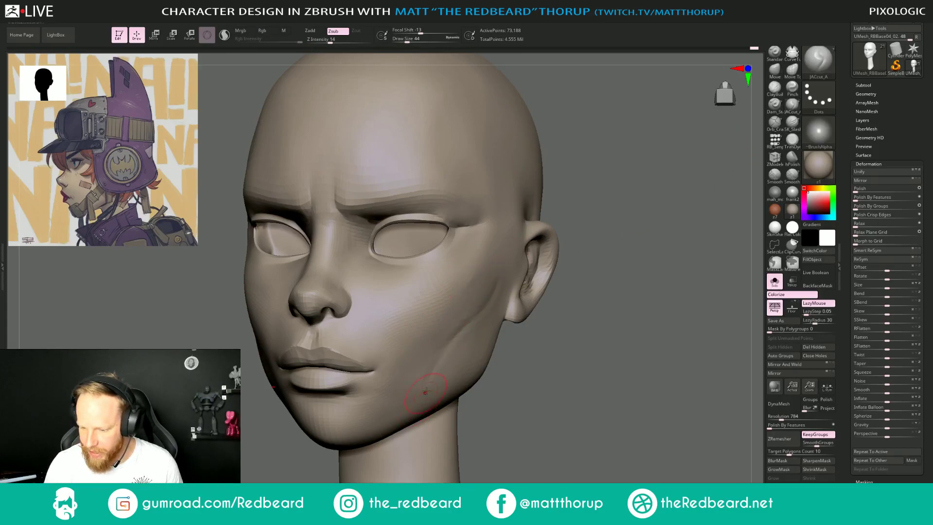
{"action": "key", "text": "shift"}
{"action": "left_click_drag", "start_coordinate": [495, 271], "coordinate": [489, 262], "text": "shift"}
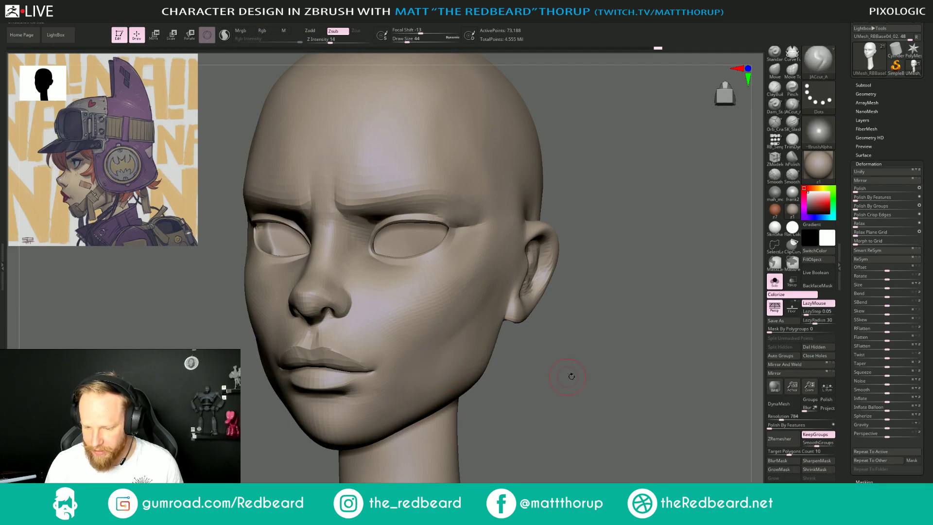
Deepen the hollow running from the cheekbone to the jaw with the JACut_A brush at draw size 80.
{"action": "mouse_move", "coordinate": [570, 377]}
{"action": "left_mouse_down", "text": "shift"}
{"action": "mouse_move", "coordinate": [491, 394]}
{"action": "mouse_move", "coordinate": [591, 379]}
{"action": "mouse_move", "coordinate": [532, 374]}
{"action": "left_mouse_up", "text": "shift"}
{"action": "key", "text": "s"}
{"action": "left_click_drag", "start_coordinate": [477, 341], "coordinate": [481, 340]}
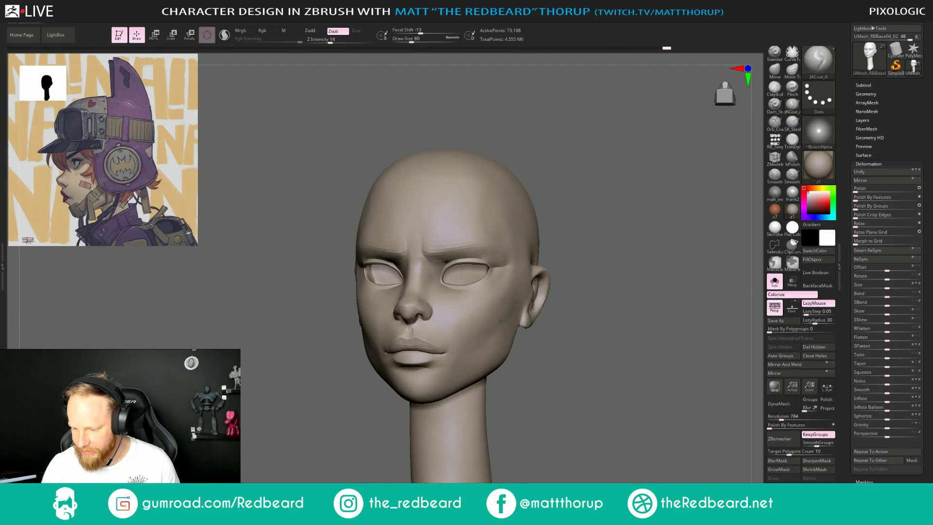
{"action": "left_click_drag", "start_coordinate": [528, 272], "coordinate": [481, 358]}
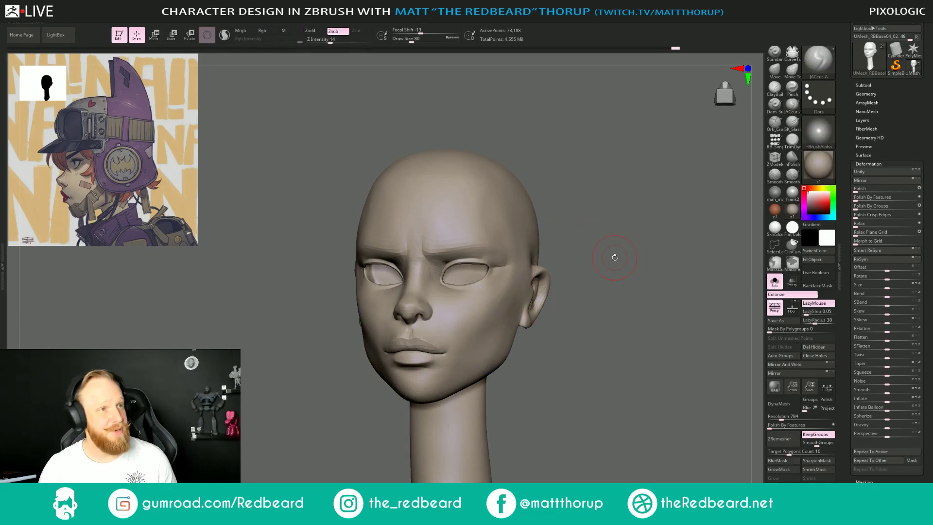
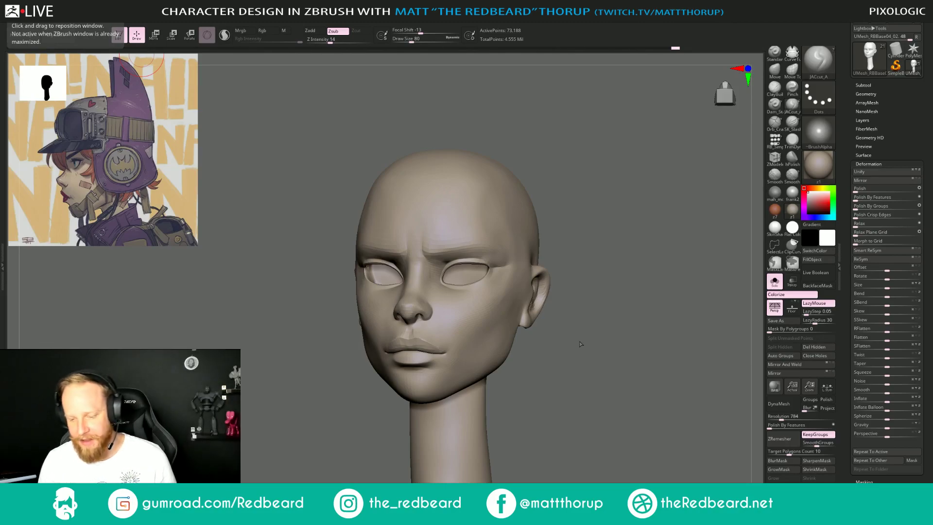
Adjust the lower jawline with the Move brush at draw size 128 and smooth the jaw corner below the ear.
{"action": "left_click_drag", "start_coordinate": [585, 351], "coordinate": [564, 364], "text": "alt"}
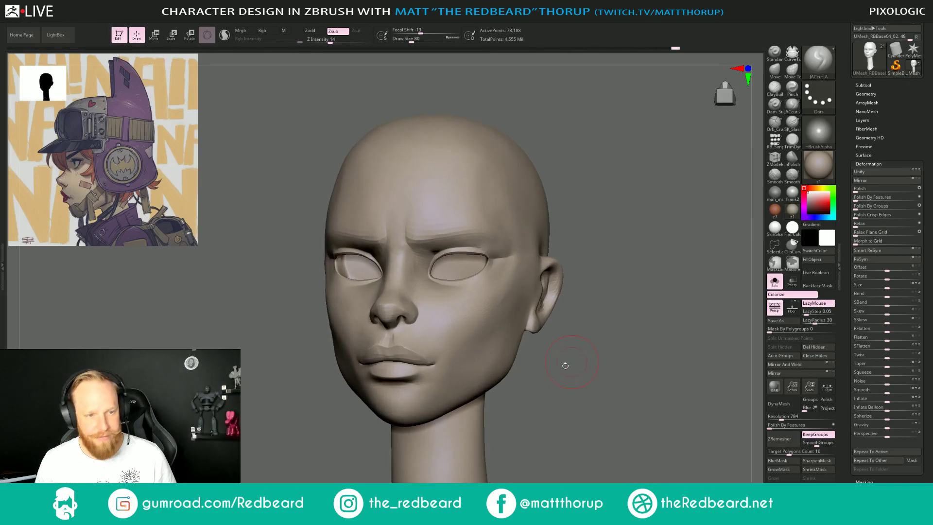
{"action": "key", "text": "s"}
{"action": "left_click_drag", "start_coordinate": [460, 381], "coordinate": [464, 381]}
{"action": "key", "text": "b"}
{"action": "key", "text": "m"}
{"action": "key", "text": "v"}
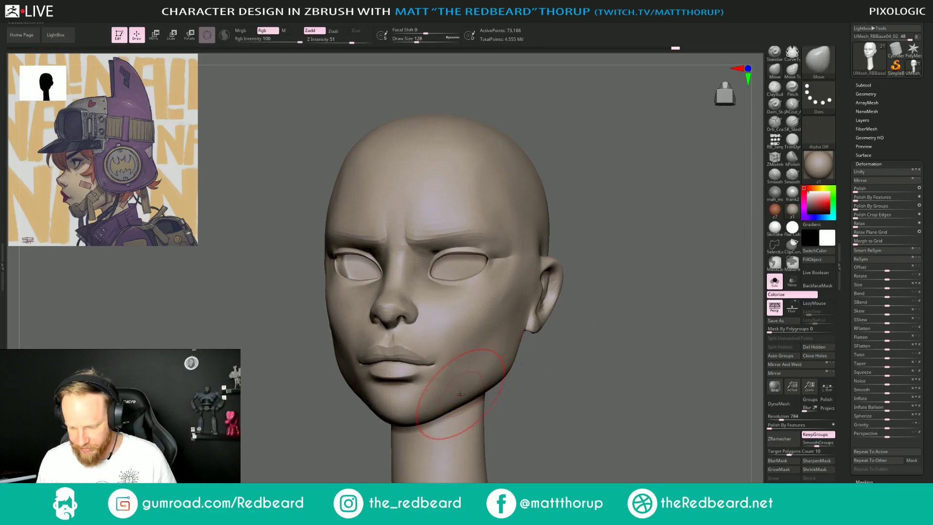
{"action": "key", "text": "s"}
{"action": "left_click_drag", "start_coordinate": [494, 373], "coordinate": [492, 374]}
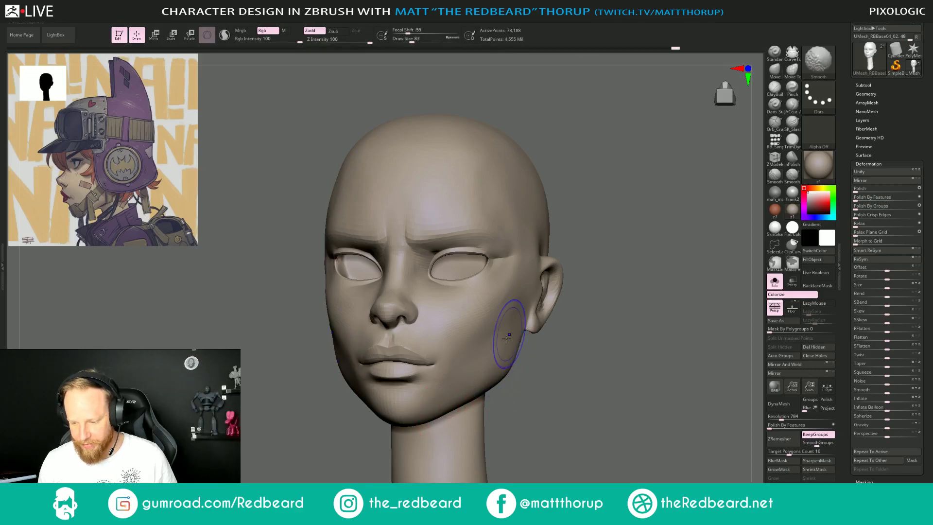
{"action": "mouse_move", "coordinate": [541, 358]}
{"action": "right_mouse_down", "text": "ctrl"}
{"action": "mouse_move", "coordinate": [594, 375]}
{"action": "mouse_move", "coordinate": [547, 364]}
{"action": "mouse_move", "coordinate": [543, 384]}
{"action": "right_mouse_up", "text": "ctrl"}
{"action": "key", "text": "s"}
{"action": "left_click", "coordinate": [491, 309]}
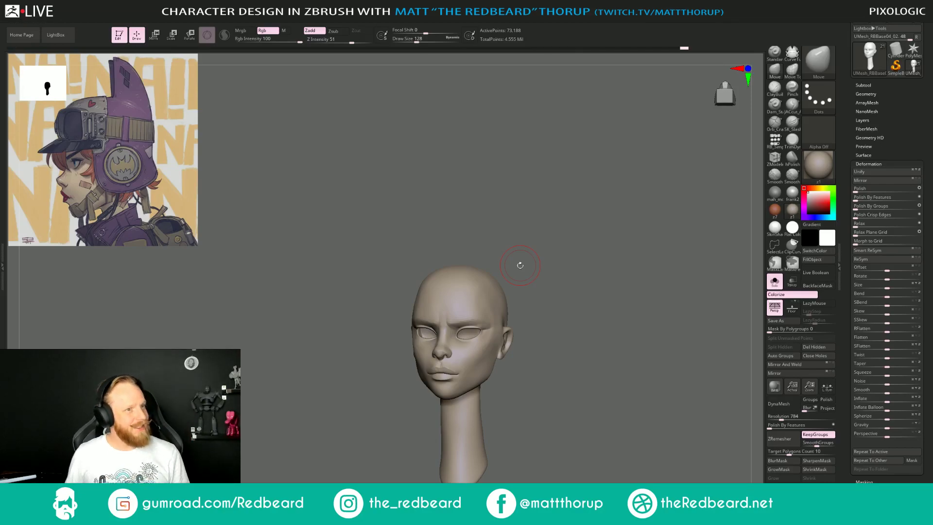
Refine the sides of the nose bridge from the front with the Move brush at draw sizes 46 and 31.
{"action": "mouse_move", "coordinate": [616, 378]}
{"action": "left_mouse_down"}
{"action": "mouse_move", "coordinate": [597, 389]}
{"action": "mouse_move", "coordinate": [642, 413]}
{"action": "mouse_move", "coordinate": [616, 388]}
{"action": "left_mouse_up"}
{"action": "key", "text": "s"}
{"action": "left_click_drag", "start_coordinate": [485, 297], "coordinate": [475, 297]}
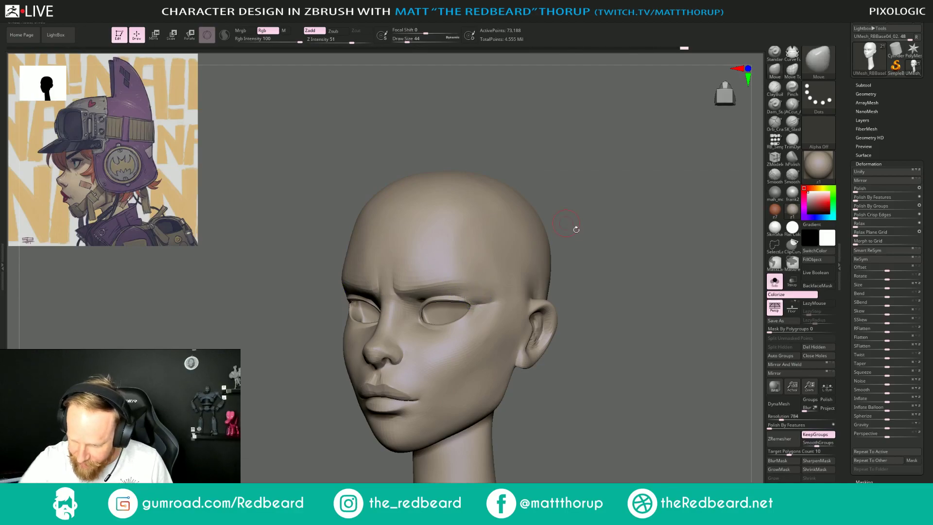
{"action": "mouse_move", "coordinate": [577, 225]}
{"action": "left_mouse_down", "text": "shift"}
{"action": "mouse_move", "coordinate": [621, 299]}
{"action": "mouse_move", "coordinate": [594, 296]}
{"action": "mouse_move", "coordinate": [589, 327]}
{"action": "left_mouse_up", "text": "shift"}
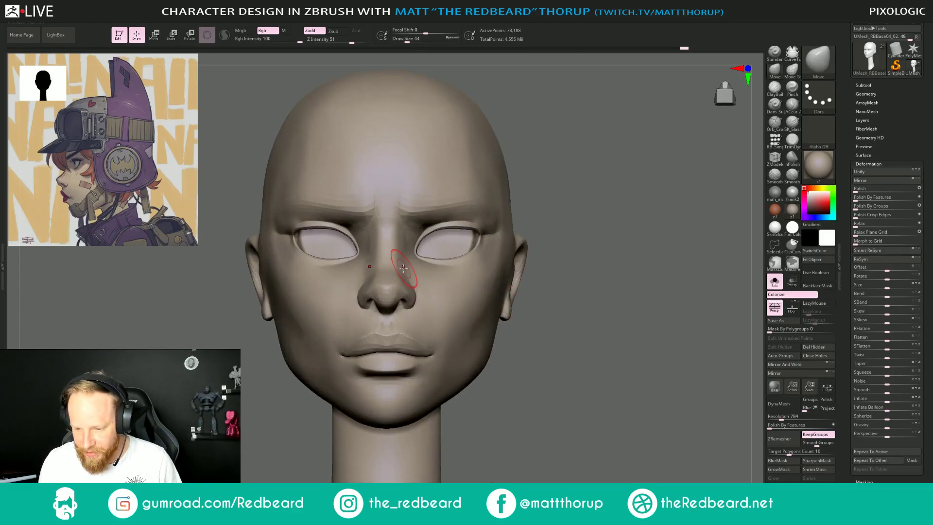
{"action": "mouse_move", "coordinate": [405, 270]}
{"action": "left_mouse_down", "text": "shift"}
{"action": "mouse_move", "coordinate": [399, 240]}
{"action": "mouse_move", "coordinate": [391, 260]}
{"action": "left_mouse_up", "text": "shift"}
{"action": "key", "text": "s"}
{"action": "key", "text": "s"}
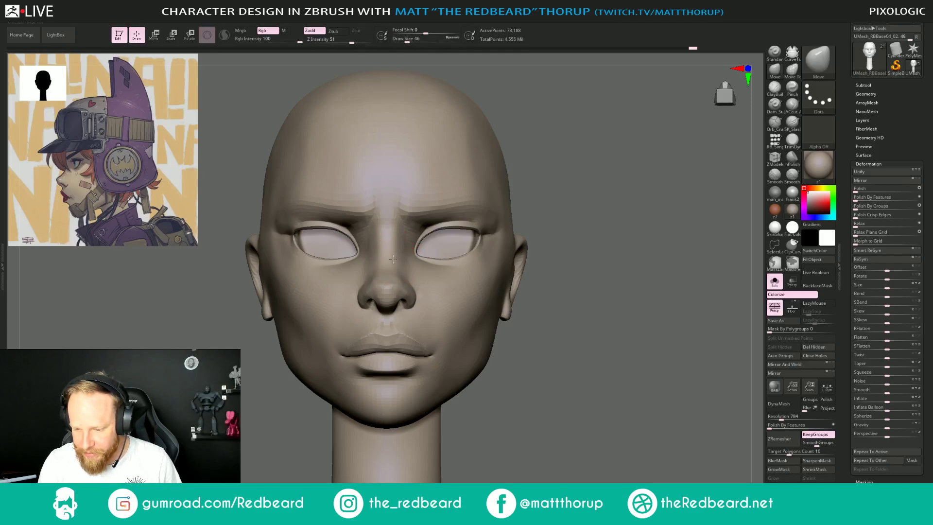
{"action": "key", "text": "s"}
{"action": "left_click_drag", "start_coordinate": [411, 265], "coordinate": [408, 265]}
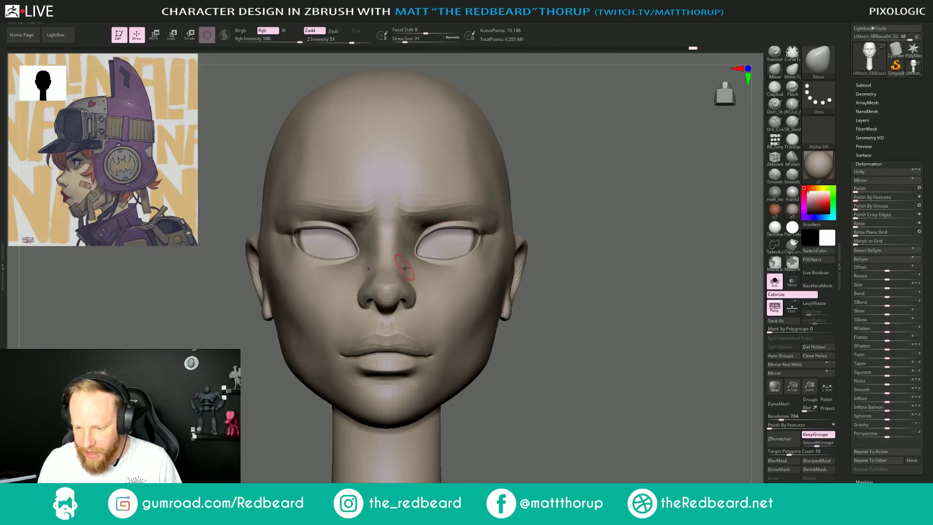
Adjust the area around the mouth corner in profile with the Move brush at draw sizes 68 and 56.
{"action": "mouse_move", "coordinate": [614, 323]}
{"action": "left_mouse_down"}
{"action": "mouse_move", "coordinate": [385, 448]}
{"action": "mouse_move", "coordinate": [583, 379]}
{"action": "left_mouse_up"}
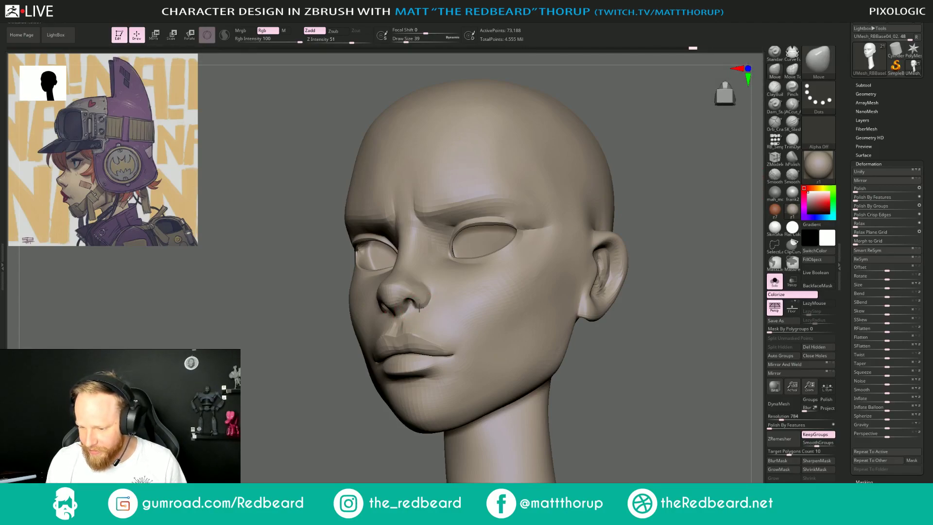
{"action": "left_click_drag", "start_coordinate": [333, 443], "coordinate": [390, 441]}
{"action": "left_click_drag", "start_coordinate": [592, 396], "coordinate": [566, 372], "text": "alt"}
{"action": "mouse_move", "coordinate": [566, 372]}
{"action": "left_mouse_down"}
{"action": "mouse_move", "coordinate": [510, 381]}
{"action": "mouse_move", "coordinate": [413, 429]}
{"action": "mouse_move", "coordinate": [392, 457]}
{"action": "left_mouse_up"}
{"action": "left_click_drag", "start_coordinate": [392, 457], "coordinate": [416, 439]}
{"action": "key", "text": "s"}
{"action": "left_click_drag", "start_coordinate": [440, 305], "coordinate": [444, 305]}
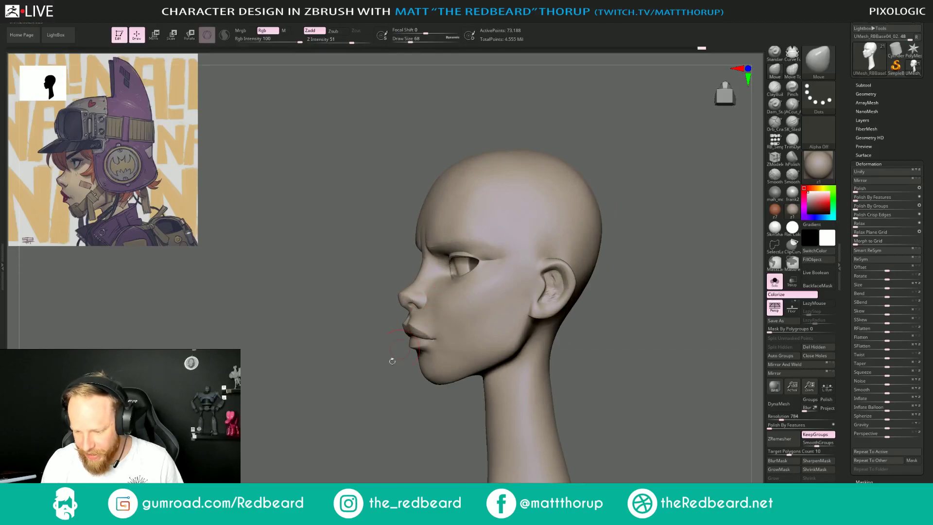
{"action": "left_click_drag", "start_coordinate": [391, 361], "coordinate": [404, 418]}
{"action": "key", "text": "s"}
{"action": "left_click_drag", "start_coordinate": [433, 326], "coordinate": [448, 324]}
{"action": "key", "text": "s"}
{"action": "key", "text": "s"}
{"action": "left_click_drag", "start_coordinate": [422, 417], "coordinate": [421, 358]}
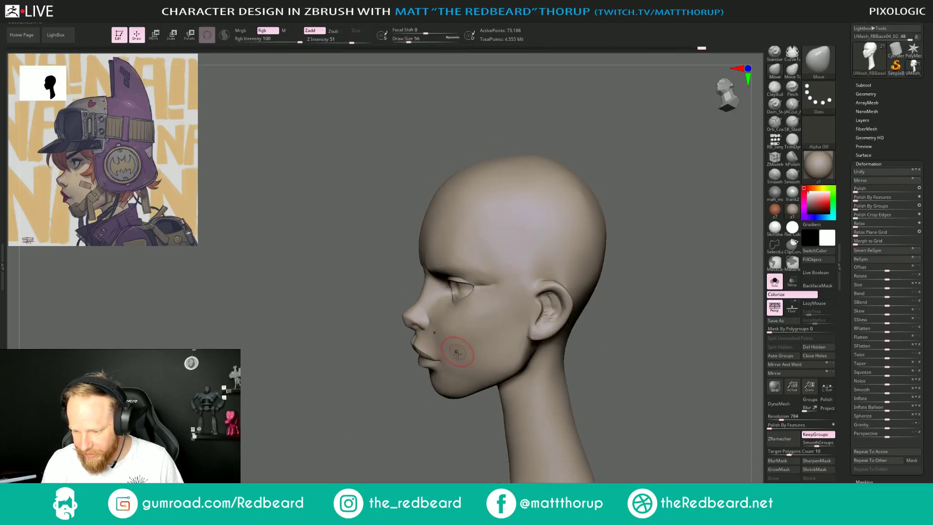
{"action": "left_click_drag", "start_coordinate": [432, 454], "coordinate": [430, 371]}
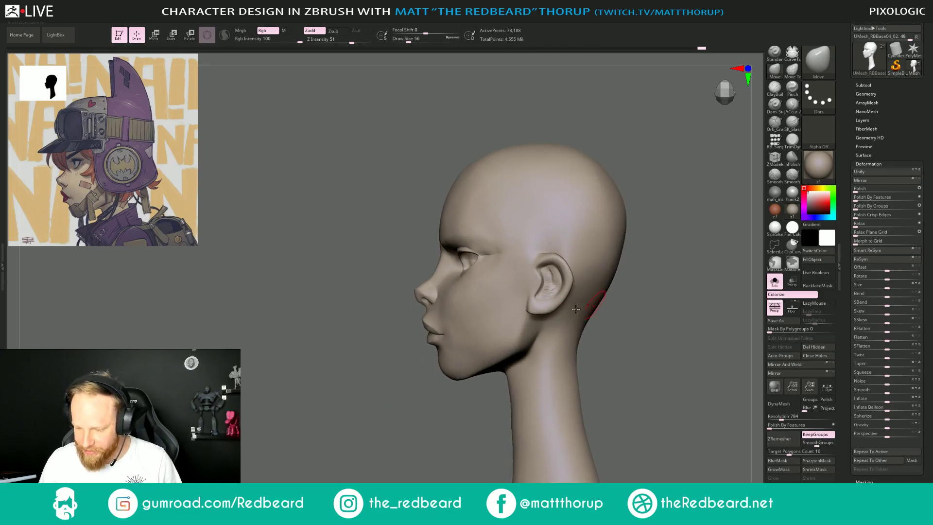
{"action": "left_click_drag", "start_coordinate": [426, 417], "coordinate": [452, 410]}
Refine the chin and jawline with the Move brush and smooth the side of the cheek.
{"action": "left_click_drag", "start_coordinate": [668, 335], "coordinate": [556, 356], "text": "alt"}
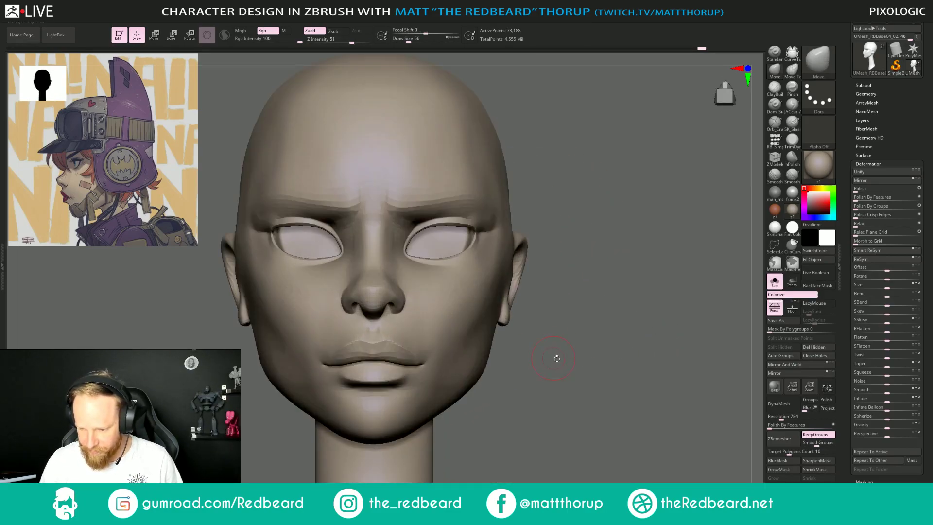
{"action": "left_click_drag", "start_coordinate": [641, 359], "coordinate": [573, 376]}
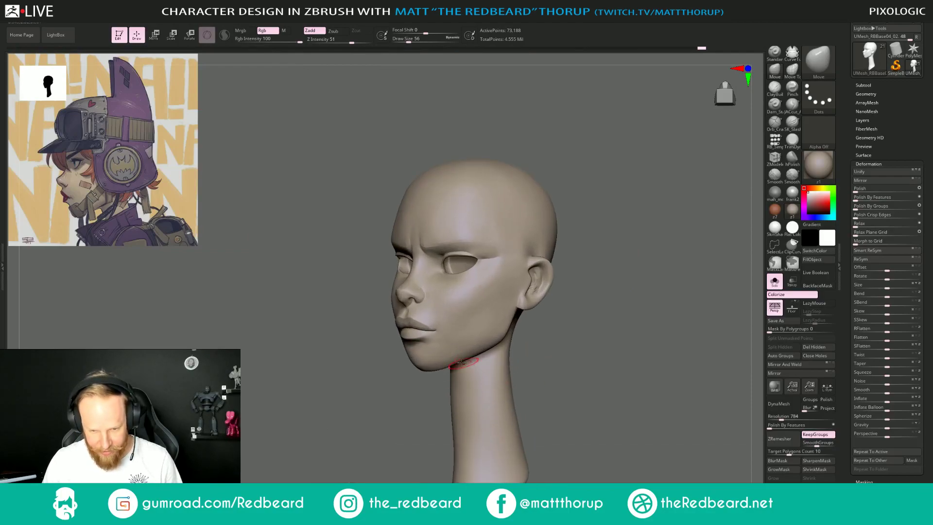
{"action": "key", "text": "s"}
{"action": "mouse_move", "coordinate": [422, 351]}
{"action": "left_mouse_down"}
{"action": "mouse_move", "coordinate": [434, 407]}
{"action": "mouse_move", "coordinate": [427, 364]}
{"action": "left_mouse_up"}
{"action": "key", "text": "s"}
{"action": "key", "text": "s"}
{"action": "left_click_drag", "start_coordinate": [531, 340], "coordinate": [543, 341]}
{"action": "left_click_drag", "start_coordinate": [467, 327], "coordinate": [489, 286], "text": "shift"}
{"action": "mouse_move", "coordinate": [506, 342]}
{"action": "left_mouse_down"}
{"action": "mouse_move", "coordinate": [515, 340]}
{"action": "mouse_move", "coordinate": [473, 341]}
{"action": "mouse_move", "coordinate": [495, 345]}
{"action": "left_mouse_up"}
Reshape the outer jaw contour from the front with the Move brush at draw size 114.
{"action": "key", "text": "s"}
{"action": "key", "text": "s"}
{"action": "key", "text": "s"}
{"action": "key", "text": "s"}
{"action": "left_click", "coordinate": [477, 329]}
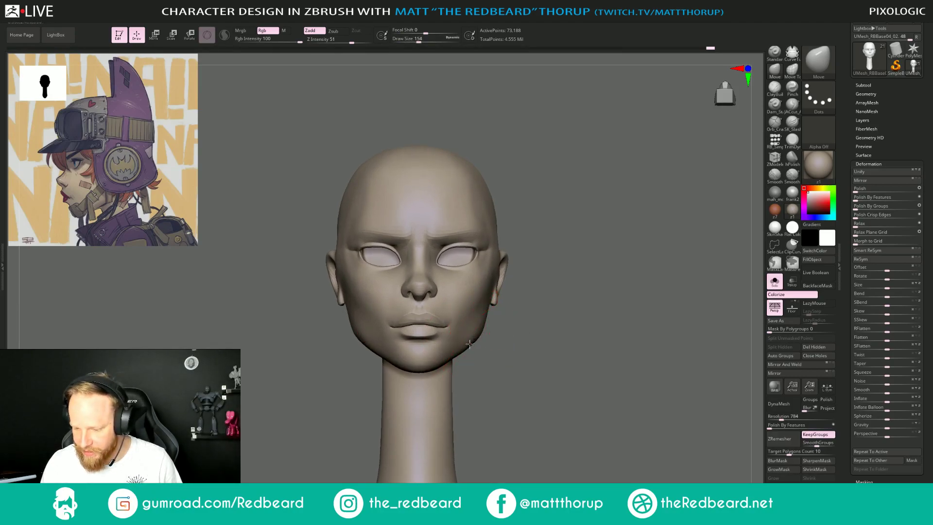
{"action": "left_click_drag", "start_coordinate": [502, 316], "coordinate": [493, 315]}
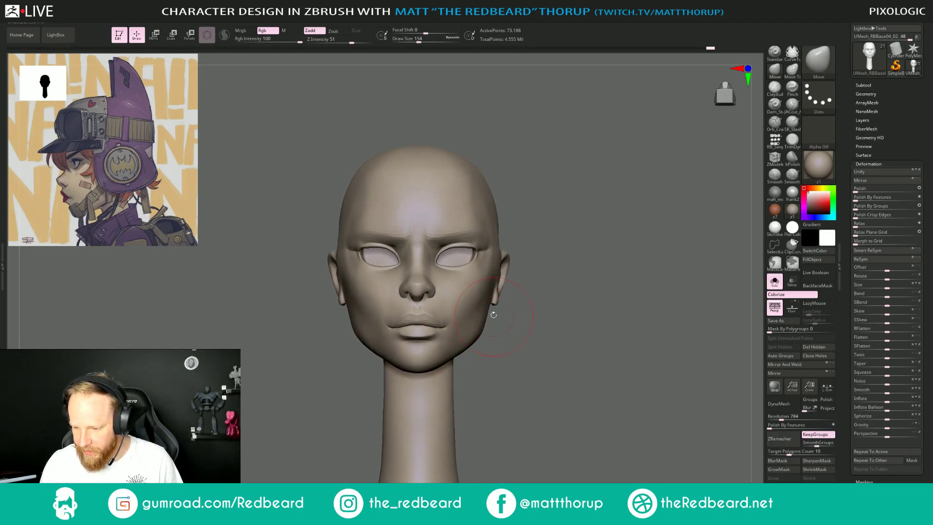
Lower the head's subdivision level and pull the ears outward from above with the Move brush at draw size 182.
{"action": "left_click_drag", "start_coordinate": [532, 291], "coordinate": [541, 371]}
{"action": "mouse_move", "coordinate": [564, 339]}
{"action": "left_mouse_down", "text": "alt"}
{"action": "mouse_move", "coordinate": [504, 374]}
{"action": "mouse_move", "coordinate": [518, 366]}
{"action": "mouse_move", "coordinate": [491, 360]}
{"action": "left_mouse_up", "text": "alt"}
{"action": "key", "text": "s"}
{"action": "left_click_drag", "start_coordinate": [439, 288], "coordinate": [442, 287]}
{"action": "key", "text": "shift+d"}
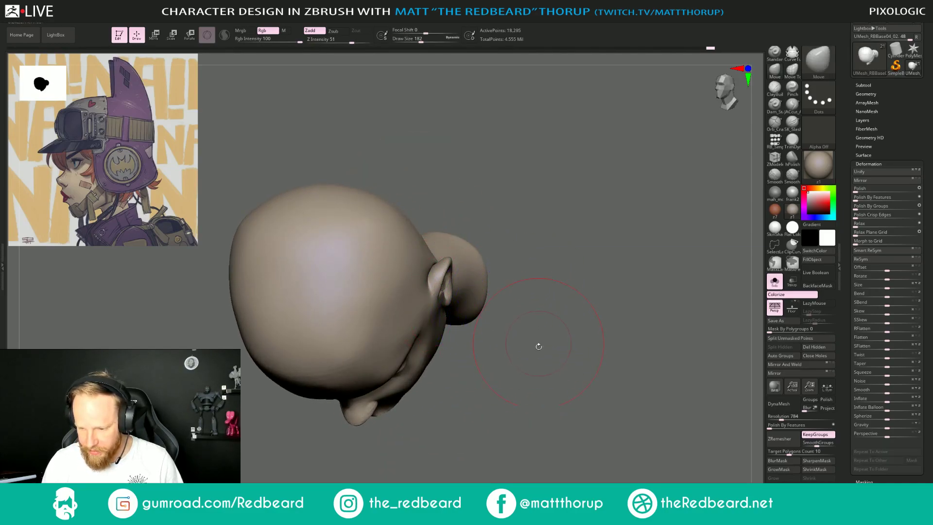
{"action": "left_click_drag", "start_coordinate": [537, 346], "coordinate": [528, 401]}
{"action": "left_click_drag", "start_coordinate": [445, 284], "coordinate": [456, 278]}
{"action": "key", "text": "s"}
{"action": "left_click_drag", "start_coordinate": [487, 306], "coordinate": [491, 418]}
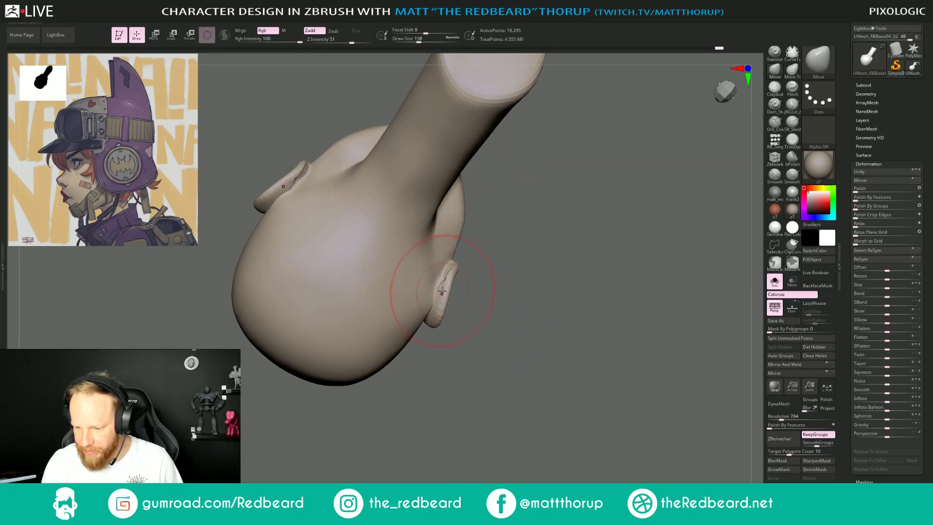
Adjust the angle of the ears from behind and below with the Move brush at draw sizes 158 and 140.
{"action": "key", "text": "s"}
{"action": "mouse_move", "coordinate": [444, 287]}
{"action": "left_mouse_down"}
{"action": "mouse_move", "coordinate": [432, 307]}
{"action": "mouse_move", "coordinate": [449, 275]}
{"action": "left_mouse_up"}
{"action": "left_click_drag", "start_coordinate": [474, 384], "coordinate": [474, 326]}
{"action": "key", "text": "s"}
{"action": "key", "text": "s"}
{"action": "mouse_move", "coordinate": [433, 273]}
{"action": "left_mouse_down"}
{"action": "mouse_move", "coordinate": [441, 263]}
{"action": "mouse_move", "coordinate": [434, 269]}
{"action": "mouse_move", "coordinate": [450, 270]}
{"action": "left_mouse_up"}
{"action": "key", "text": "s"}
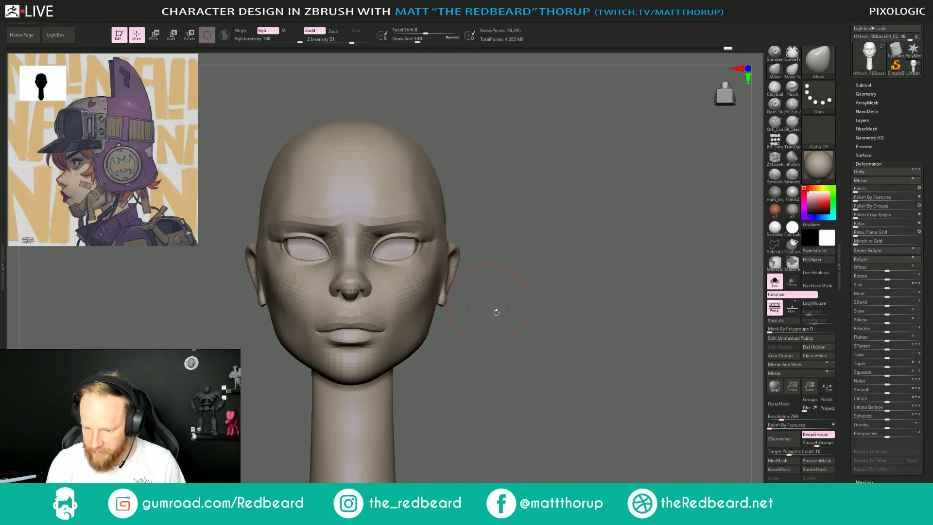
Reshape the forehead's profile from the side with the Move brush at draw size 234.
{"action": "left_click_drag", "start_coordinate": [495, 311], "coordinate": [430, 330], "text": "alt"}
{"action": "mouse_move", "coordinate": [500, 352]}
{"action": "left_mouse_down", "text": "alt"}
{"action": "mouse_move", "coordinate": [462, 340]}
{"action": "mouse_move", "coordinate": [508, 344]}
{"action": "left_mouse_up", "text": "alt"}
{"action": "key", "text": "s"}
{"action": "left_click_drag", "start_coordinate": [389, 285], "coordinate": [385, 284]}
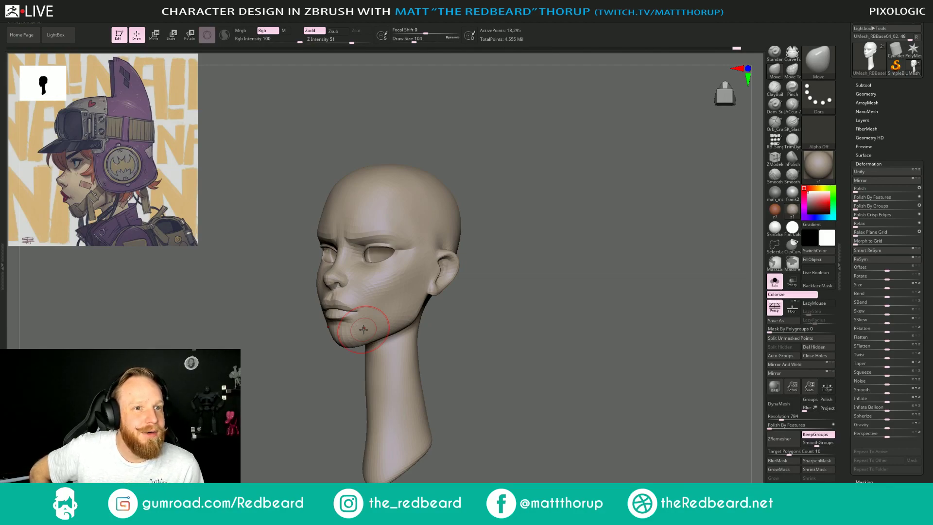
{"action": "mouse_move", "coordinate": [524, 348]}
{"action": "left_mouse_down", "text": "shift"}
{"action": "mouse_move", "coordinate": [517, 352]}
{"action": "mouse_move", "coordinate": [586, 333]}
{"action": "mouse_move", "coordinate": [563, 335]}
{"action": "left_mouse_up", "text": "shift"}
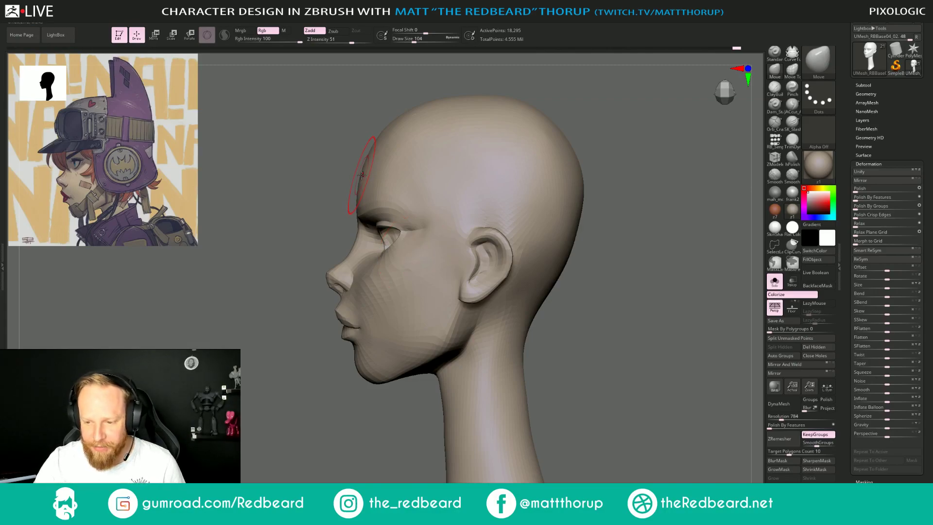
{"action": "key", "text": "s"}
{"action": "left_click_drag", "start_coordinate": [361, 175], "coordinate": [377, 154]}
{"action": "key", "text": "s"}
{"action": "left_click_drag", "start_coordinate": [625, 326], "coordinate": [556, 425], "text": "alt"}
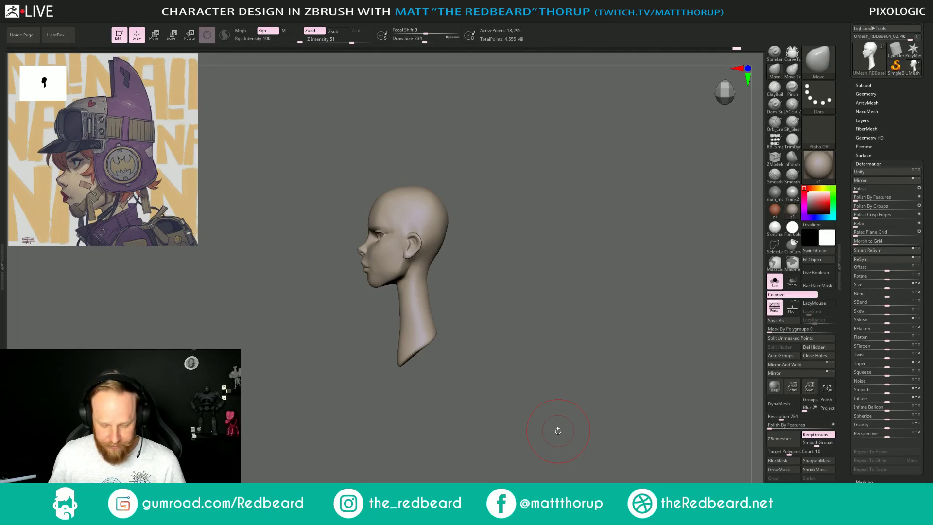
Switch to KeyShot, examine the paused PaintHair render and its render settings, and return to ZBrush.
{"action": "key", "text": "alt+Tab"}
{"action": "key", "text": "alt+Tab"}
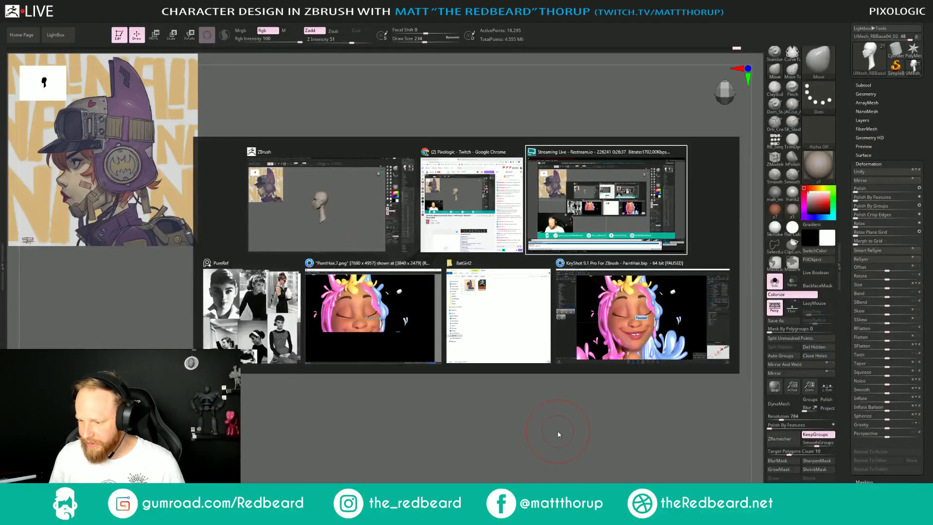
{"action": "key", "text": "alt+Tab"}
{"action": "key", "text": "alt+Tab"}
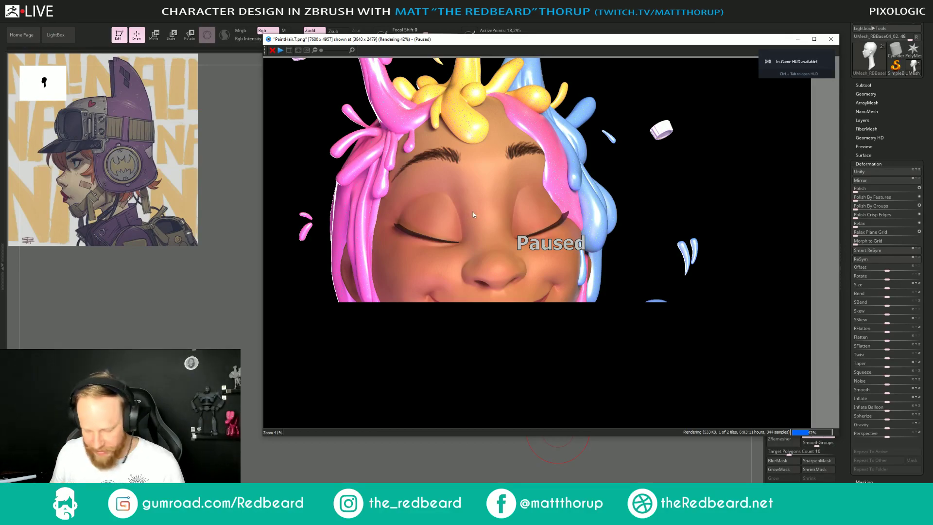
{"action": "key", "text": "alt+Tab"}
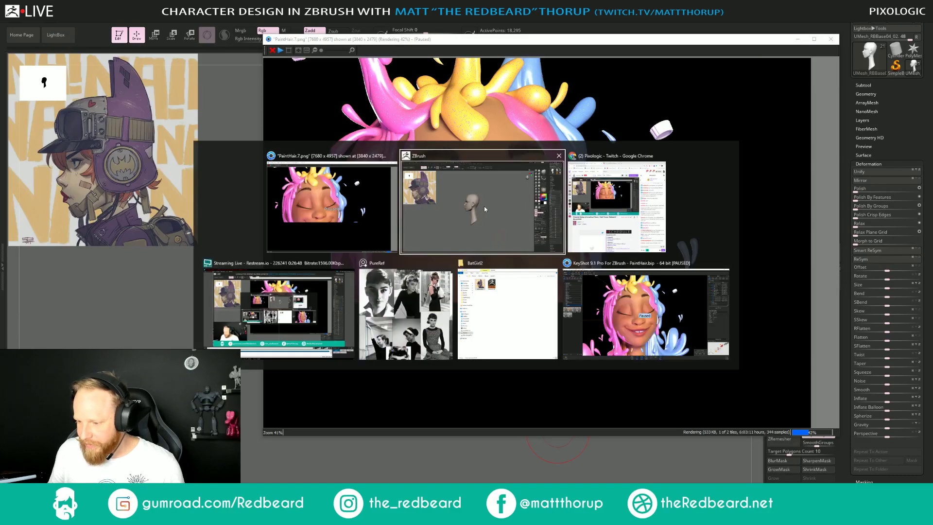
{"action": "left_click", "coordinate": [638, 313]}
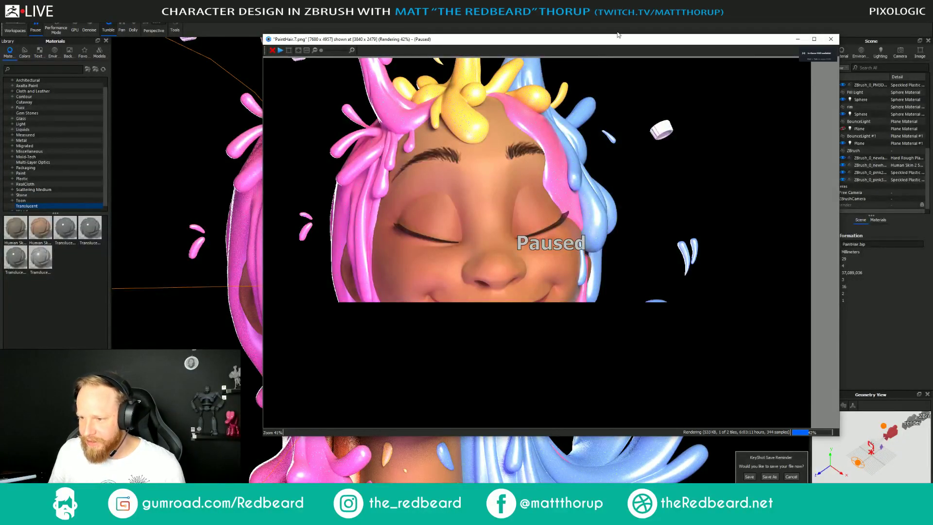
{"action": "left_click_drag", "start_coordinate": [627, 41], "coordinate": [233, 99]}
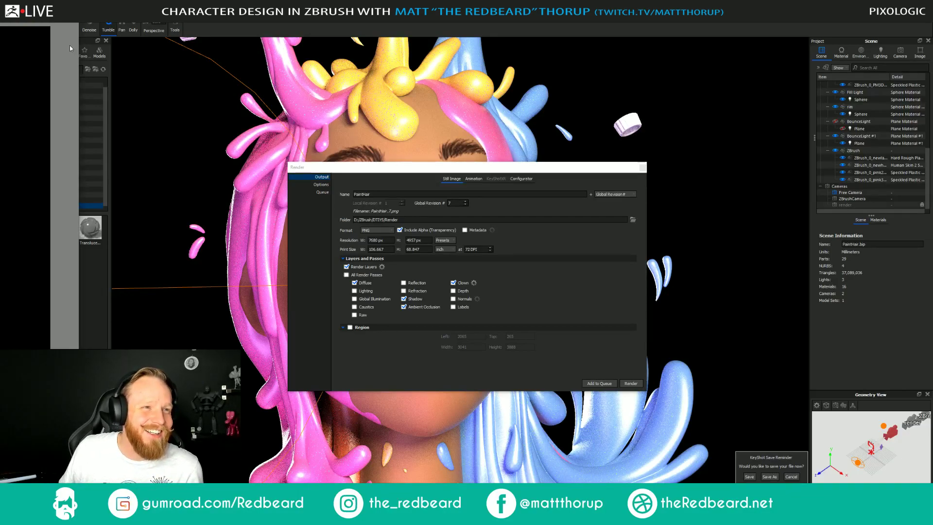
{"action": "mouse_move", "coordinate": [0, 141]}
{"action": "left_mouse_down"}
{"action": "mouse_move", "coordinate": [466, 83]}
{"action": "mouse_move", "coordinate": [451, 72]}
{"action": "left_mouse_up"}
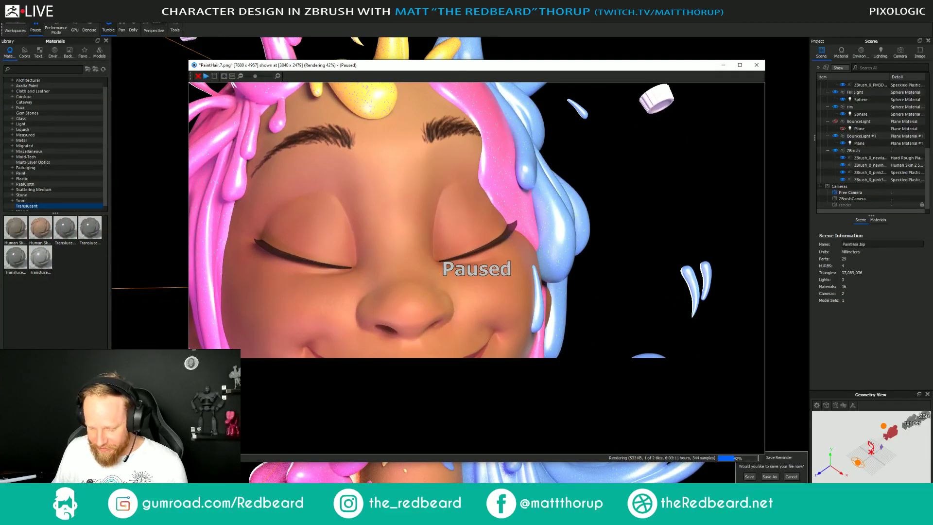
{"action": "key", "text": "alt+Tab"}
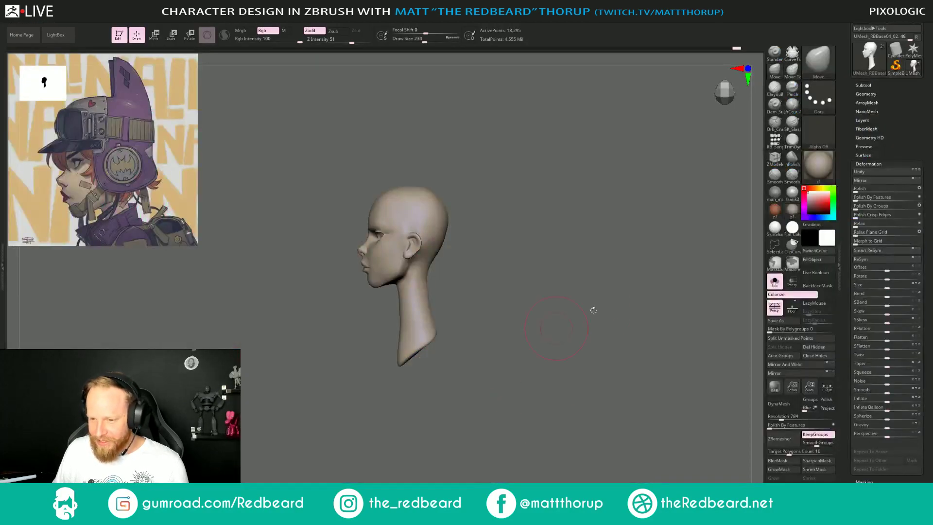
Start loading a saved tool and browse to the DTIYS folder inside ZBrush on the SSD (D:) drive.
{"action": "left_click_drag", "start_coordinate": [895, 103], "coordinate": [895, 151]}
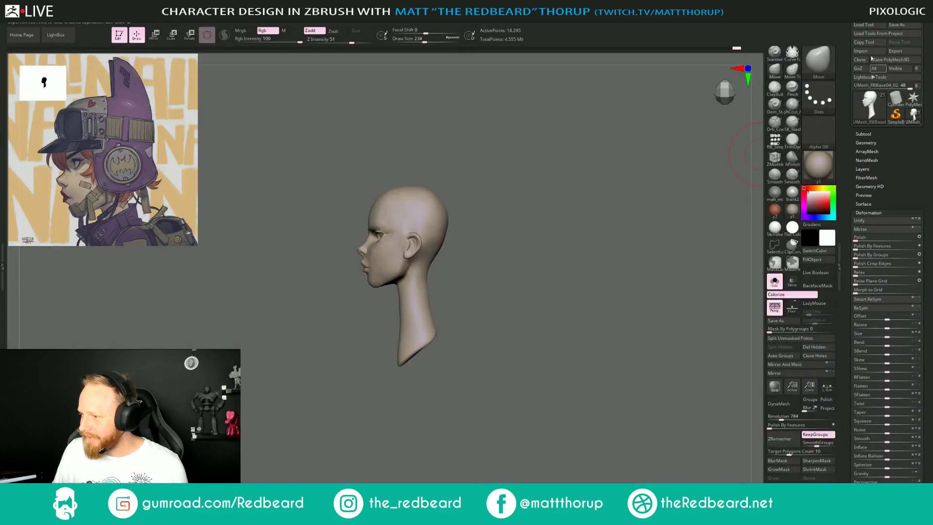
{"action": "left_click", "coordinate": [864, 25]}
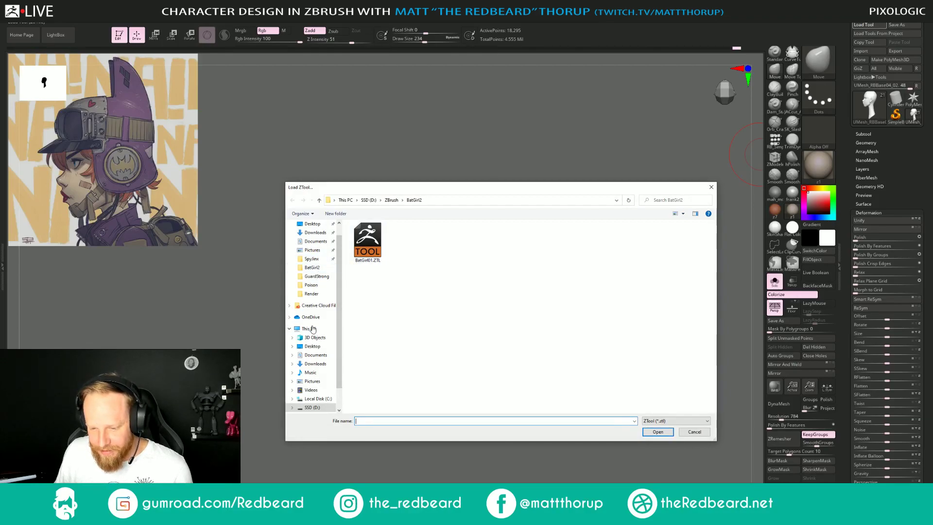
{"action": "scroll", "coordinate": [313, 369], "scroll_direction": "down", "scroll_amount": 1}
{"action": "left_click", "coordinate": [312, 390]}
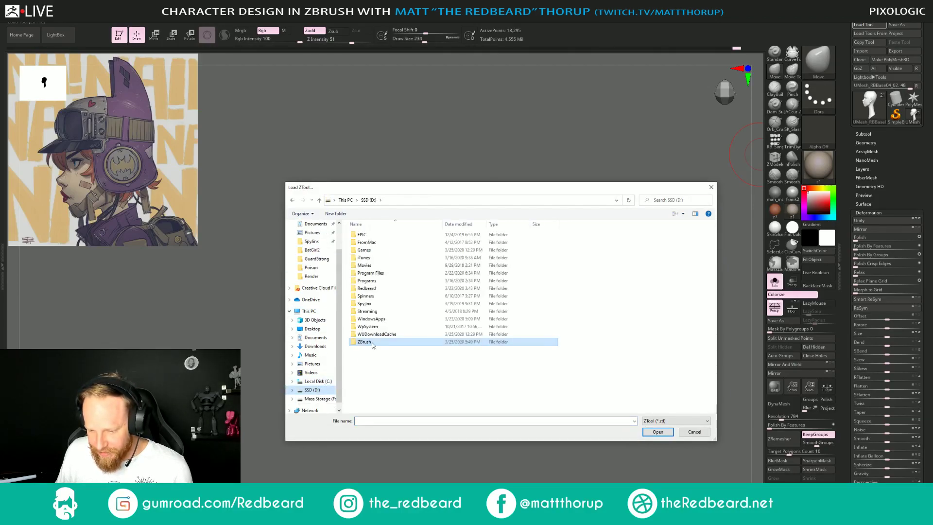
{"action": "double_click", "coordinate": [364, 342]}
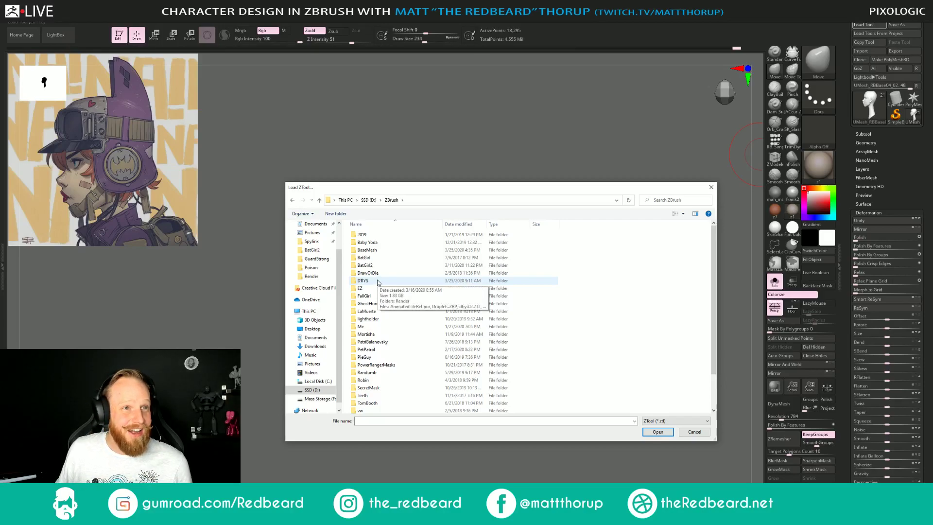
{"action": "double_click", "coordinate": [377, 282]}
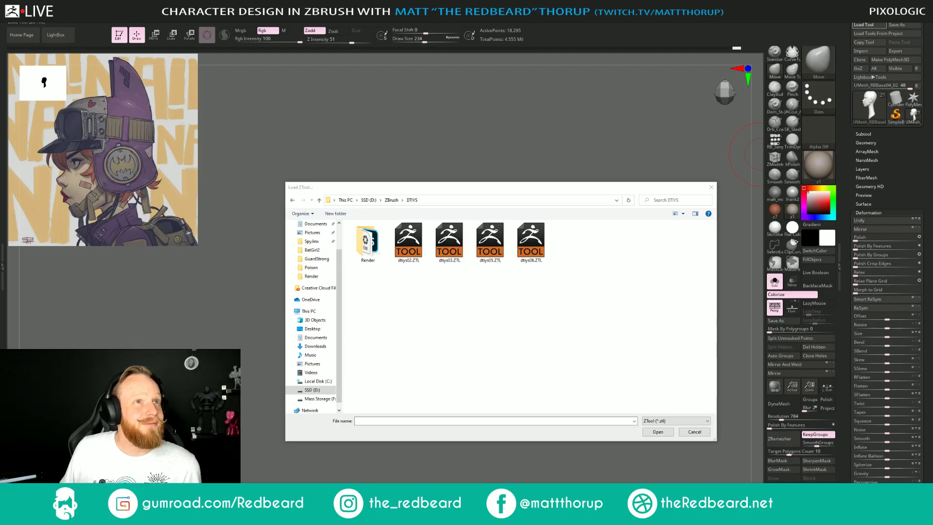
Bring in the browser, look through the illustrator's Instagram posts for the #DTIYS paint-hair drawing, and move the browser away again.
{"action": "left_click_drag", "start_coordinate": [1, 30], "coordinate": [446, 25]}
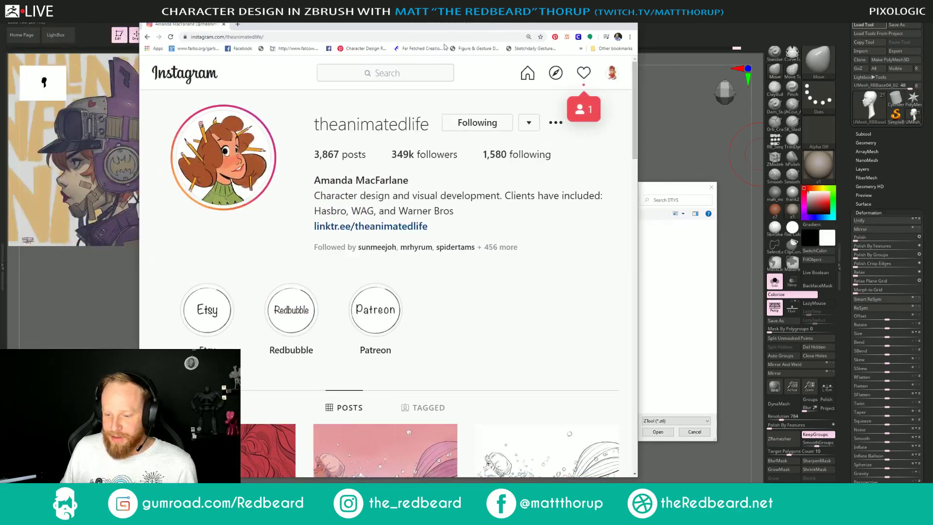
{"action": "scroll", "coordinate": [338, 236], "scroll_direction": "down", "scroll_amount": 4}
{"action": "scroll", "coordinate": [326, 260], "scroll_direction": "down", "scroll_amount": 2}
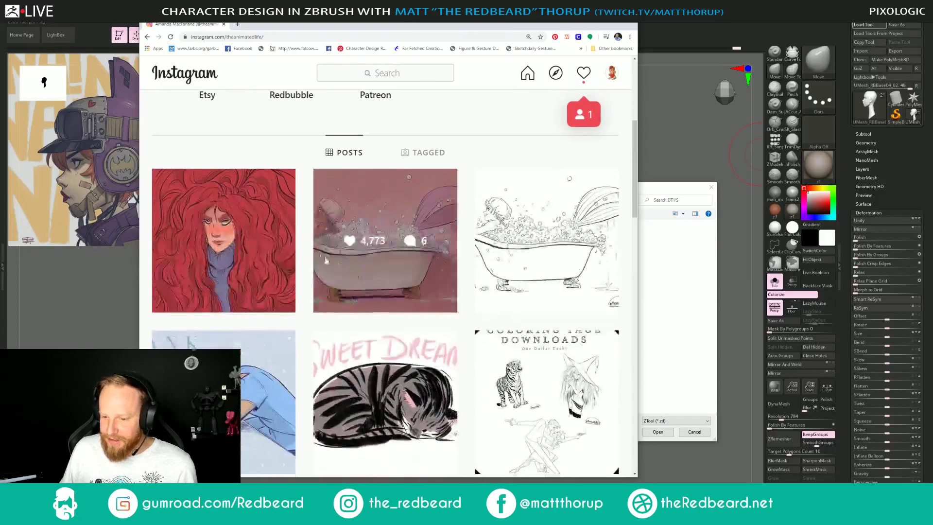
{"action": "scroll", "coordinate": [413, 252], "scroll_direction": "down", "scroll_amount": 3}
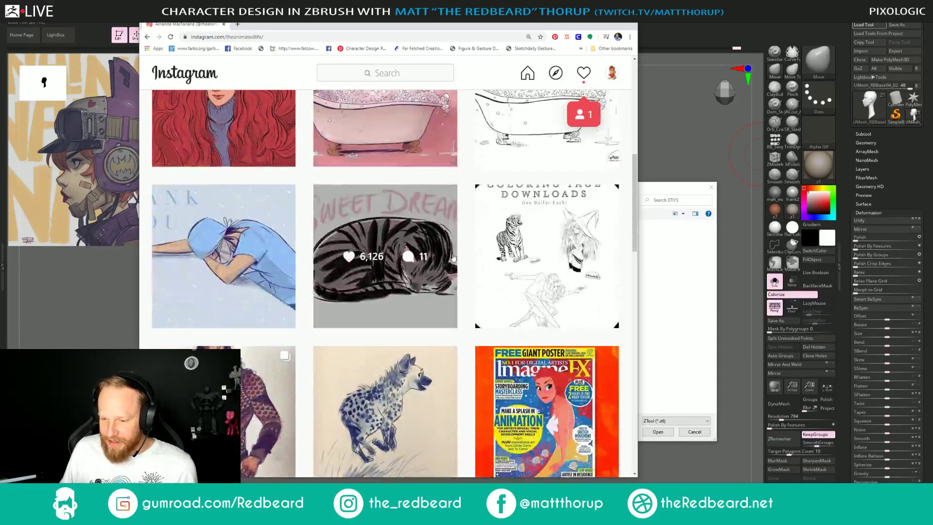
{"action": "scroll", "coordinate": [389, 205], "scroll_direction": "up", "scroll_amount": 2}
{"action": "scroll", "coordinate": [303, 275], "scroll_direction": "down", "scroll_amount": 4}
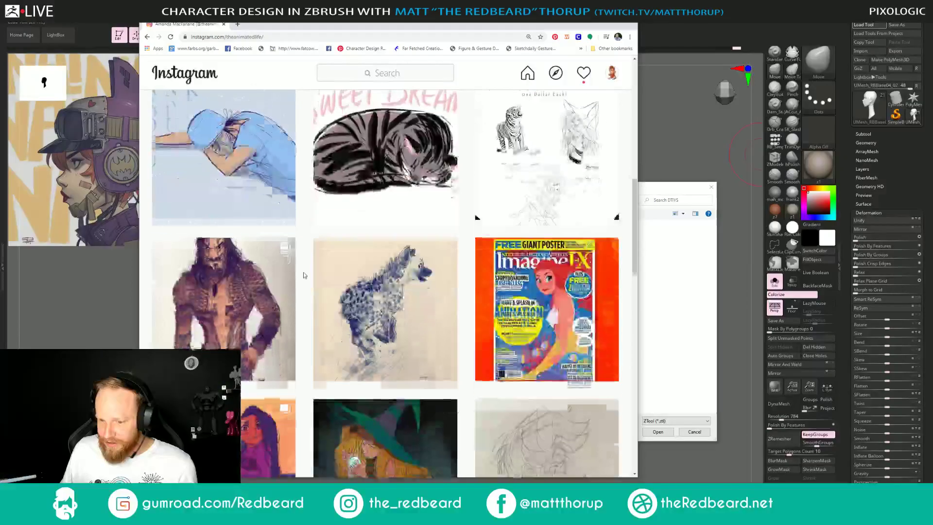
{"action": "scroll", "coordinate": [303, 275], "scroll_direction": "down", "scroll_amount": 6}
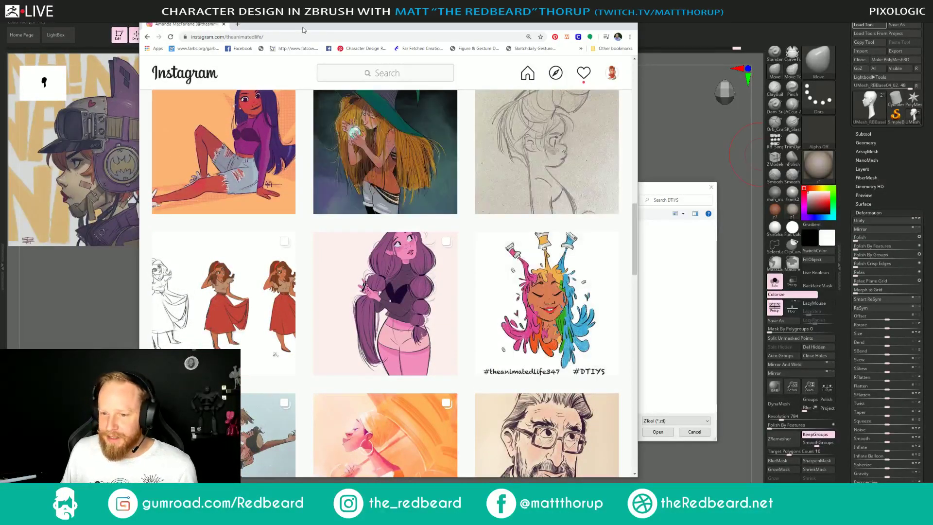
{"action": "left_click_drag", "start_coordinate": [303, 30], "coordinate": [0, 30]}
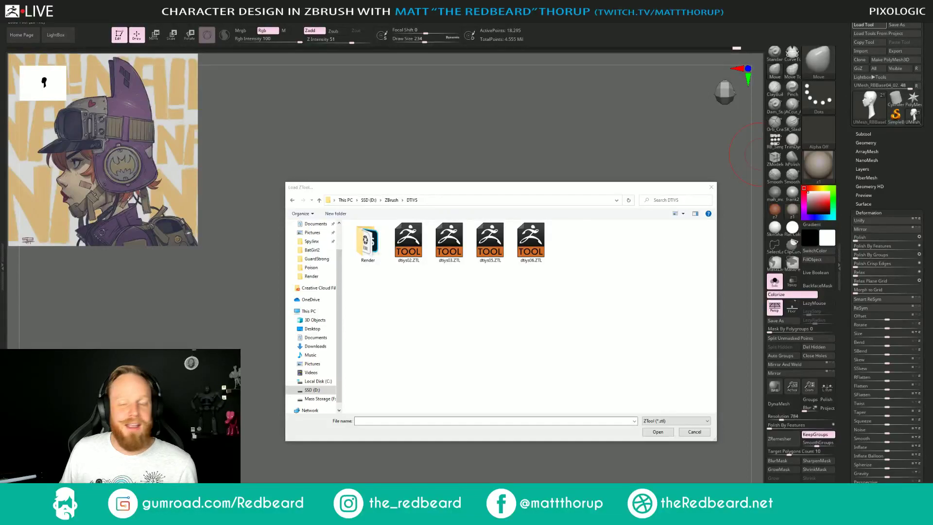
Load the saved tool dtiys06.ZTL from the DTIYS folder.
{"action": "key", "text": "Escape"}
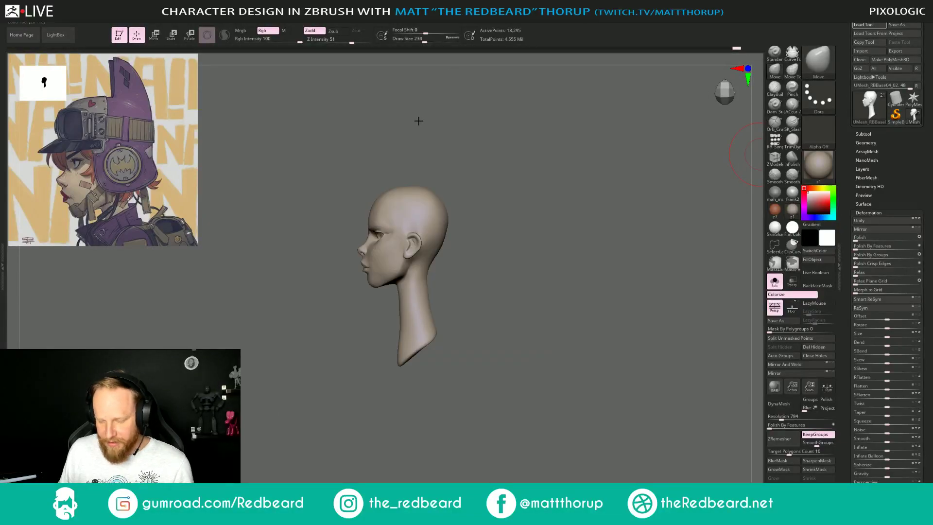
{"action": "key", "text": "alt+Tab"}
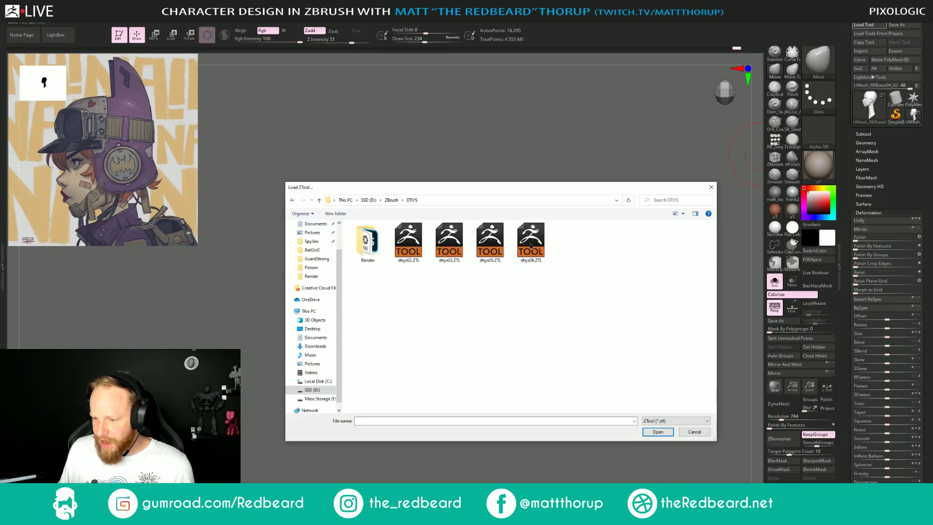
{"action": "key", "text": "Escape"}
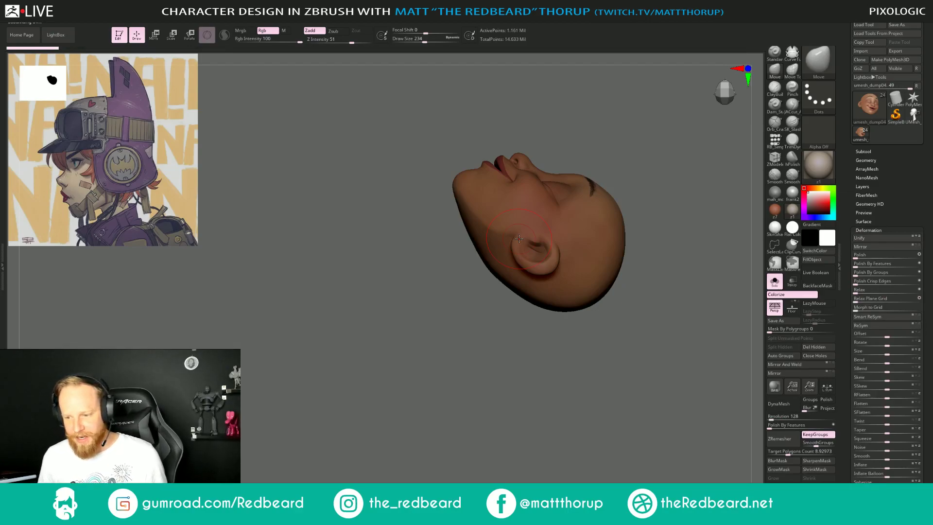
Turn off Solo to show the whole paint-hair character from the front and apply the SkinShade4 material.
{"action": "left_click_drag", "start_coordinate": [556, 390], "coordinate": [506, 469]}
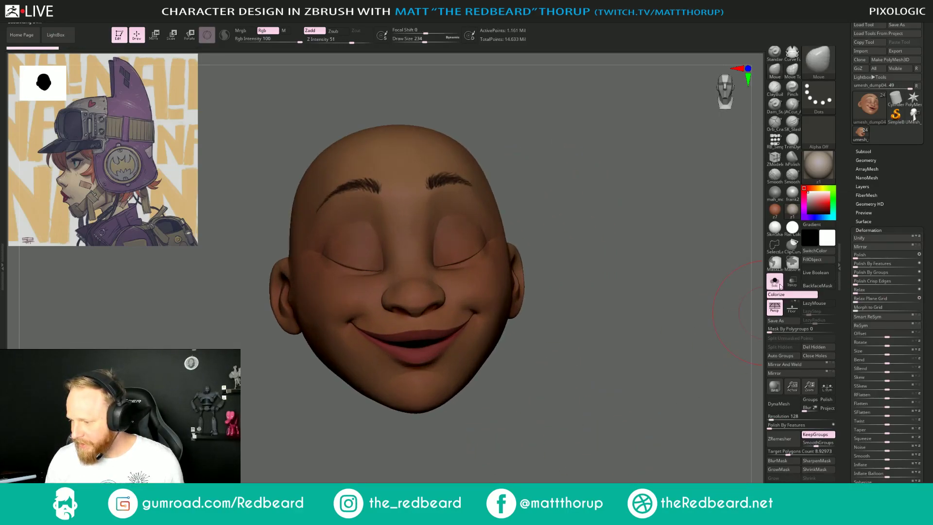
{"action": "left_click", "coordinate": [780, 286]}
{"action": "left_click_drag", "start_coordinate": [637, 400], "coordinate": [633, 341], "text": "alt"}
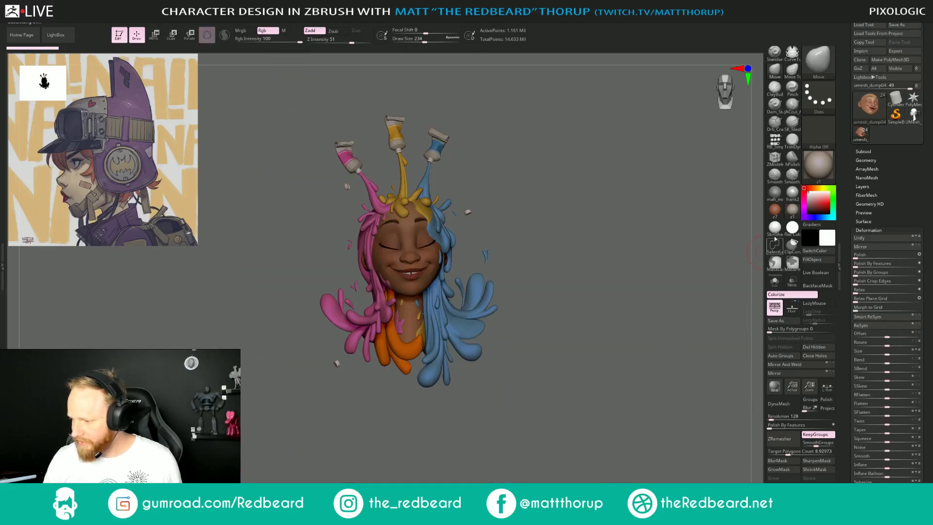
{"action": "left_click", "coordinate": [774, 227]}
{"action": "left_click_drag", "start_coordinate": [589, 375], "coordinate": [555, 396], "text": "alt"}
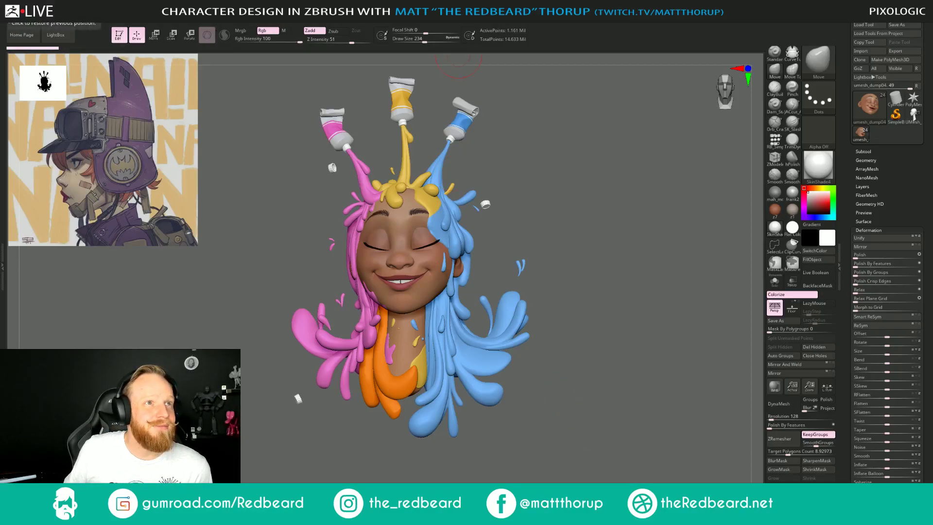
Switch to KeyShot, examine the character's face in the paused PaintHair render, and return to ZBrush.
{"action": "key", "text": "alt+Tab"}
{"action": "key", "text": "alt+Tab"}
{"action": "key", "text": "alt+Tab"}
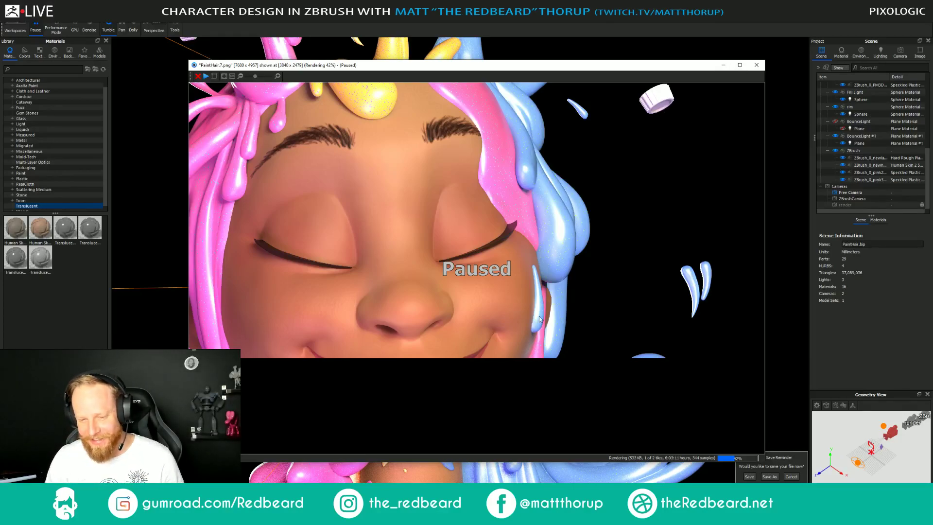
{"action": "key", "text": "alt+Tab"}
{"action": "key", "text": "alt+Tab"}
{"action": "key", "text": "alt+Tab"}
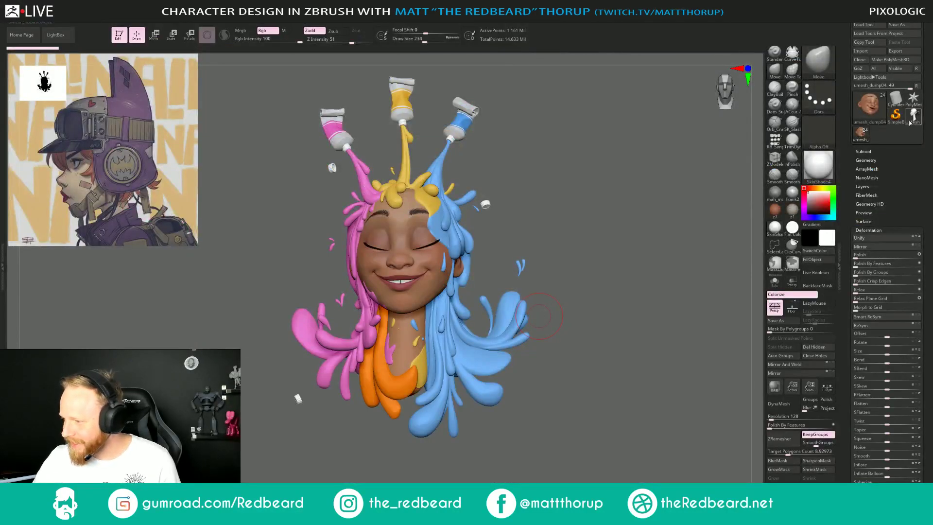
Switch to the helmeted character's tool and replace the SkinShade4 material with the matte grey-brown one.
{"action": "left_click", "coordinate": [912, 116]}
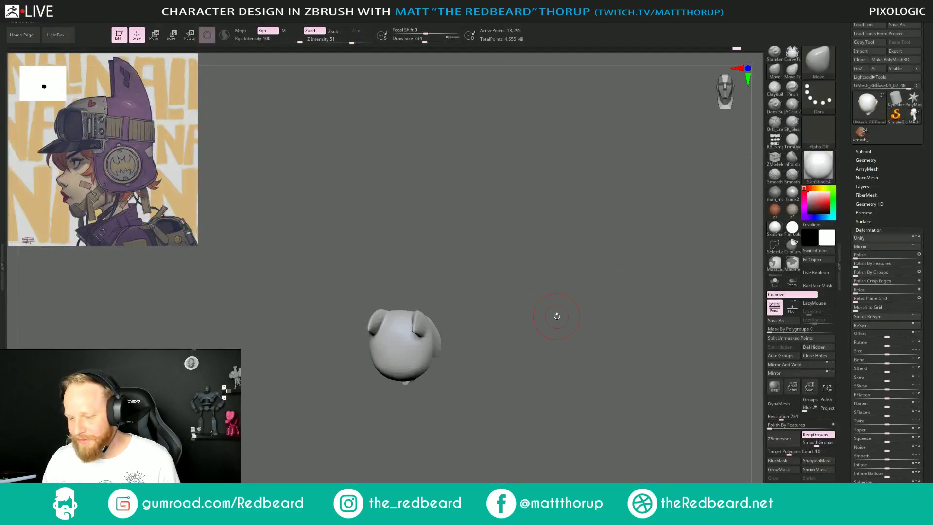
{"action": "left_click_drag", "start_coordinate": [557, 316], "coordinate": [569, 349]}
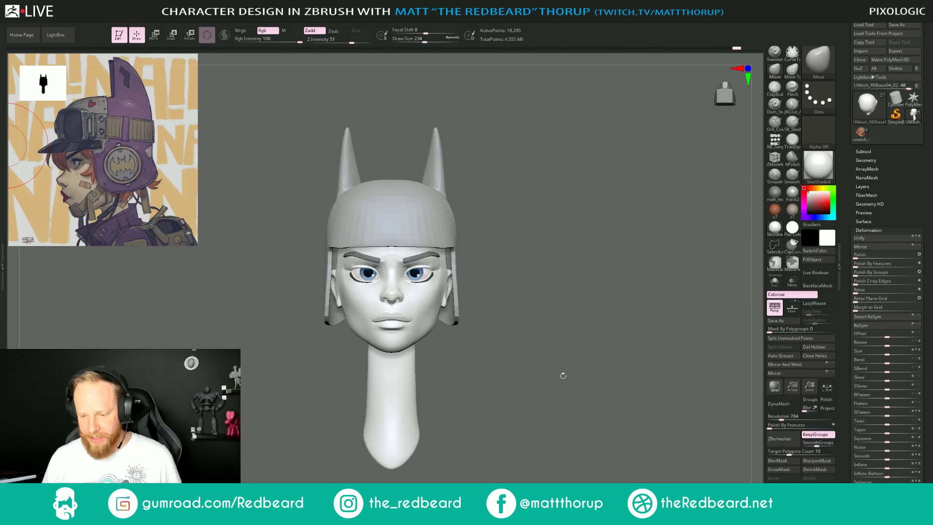
{"action": "left_click_drag", "start_coordinate": [562, 377], "coordinate": [626, 413]}
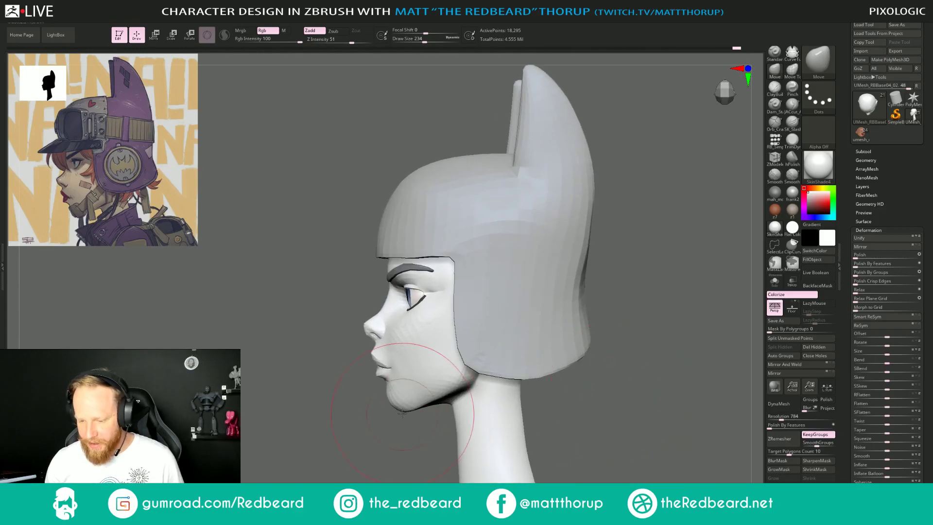
{"action": "left_click", "coordinate": [792, 209]}
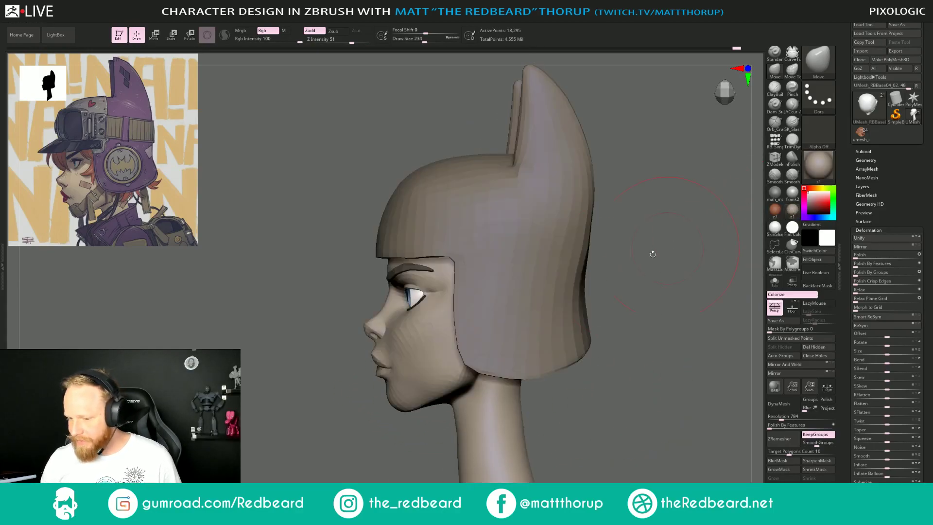
{"action": "left_click_drag", "start_coordinate": [657, 346], "coordinate": [647, 342]}
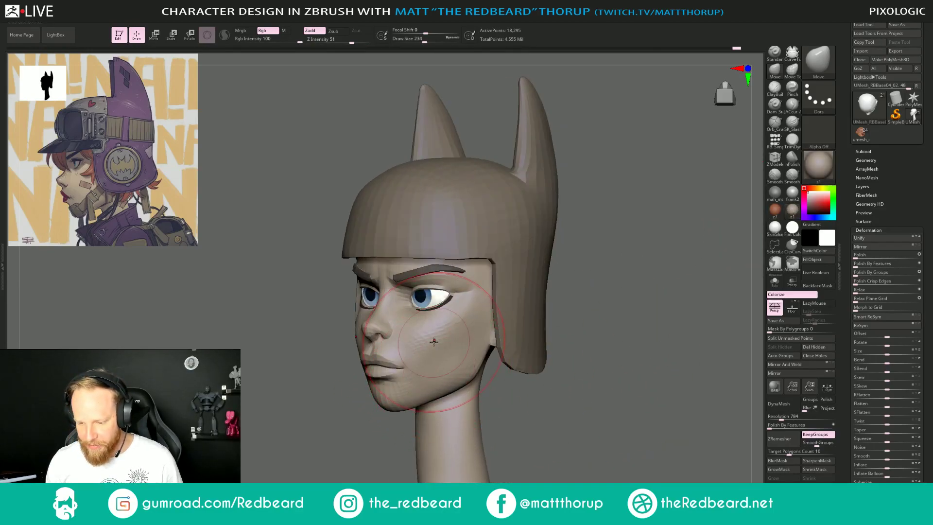
Select the head subtool and adjust the corner of the mouth with the Move brush at draw size 87.
{"action": "key", "text": "s"}
{"action": "left_click_drag", "start_coordinate": [436, 339], "coordinate": [440, 339]}
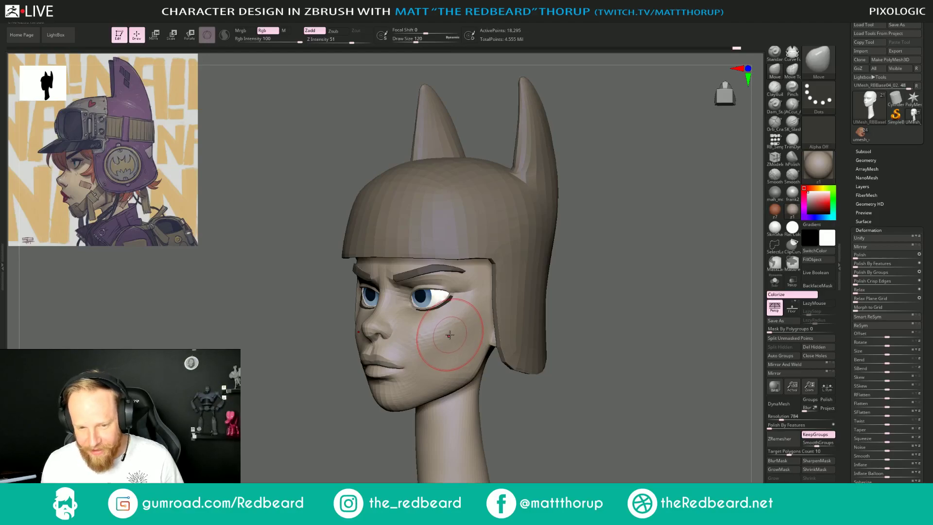
{"action": "key", "text": "bracketleft"}
{"action": "key", "text": "bracketleft"}
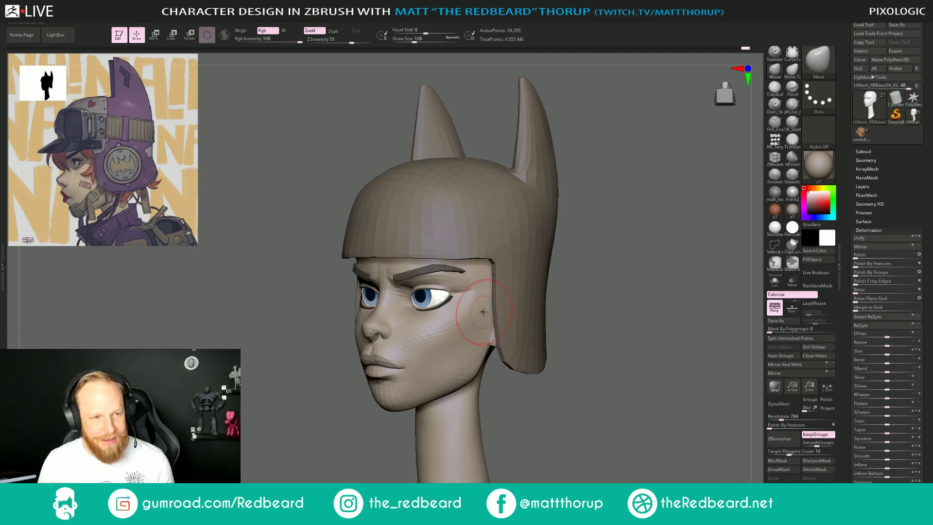
{"action": "key", "text": "]"}
{"action": "key", "text": "]"}
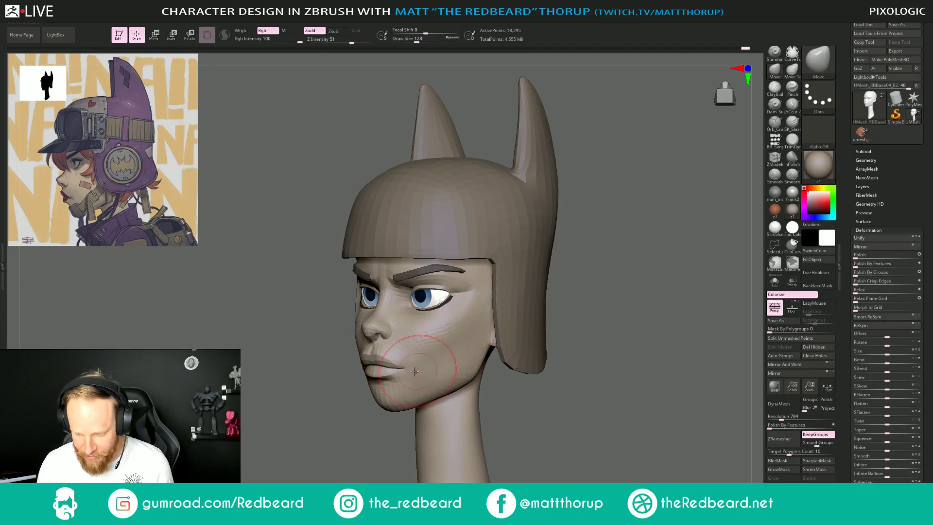
{"action": "key", "text": "bracketleft"}
{"action": "key", "text": "bracketleft"}
{"action": "key", "text": "bracketleft"}
{"action": "left_click_drag", "start_coordinate": [396, 377], "coordinate": [393, 380]}
{"action": "left_click_drag", "start_coordinate": [340, 422], "coordinate": [387, 427]}
{"action": "key", "text": "bracketright"}
{"action": "left_click_drag", "start_coordinate": [520, 366], "coordinate": [498, 406]}
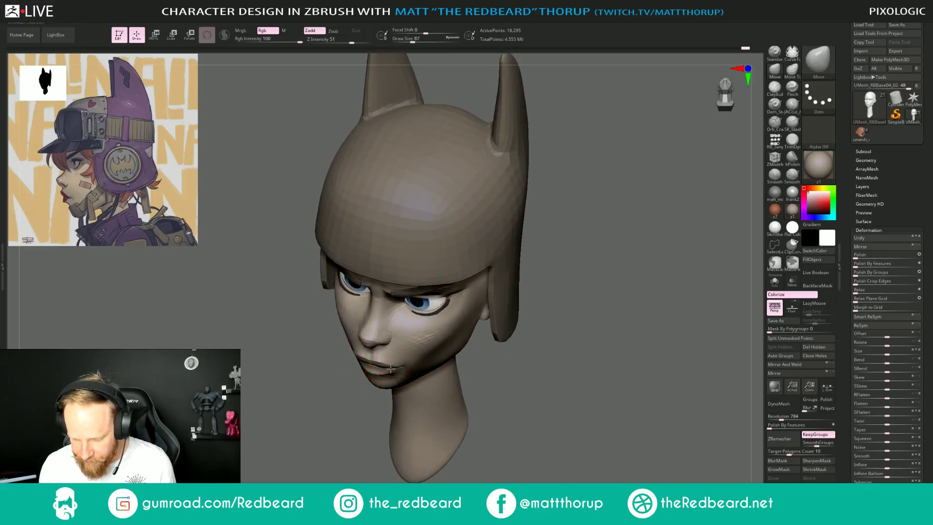
{"action": "left_click_drag", "start_coordinate": [390, 369], "coordinate": [397, 366]}
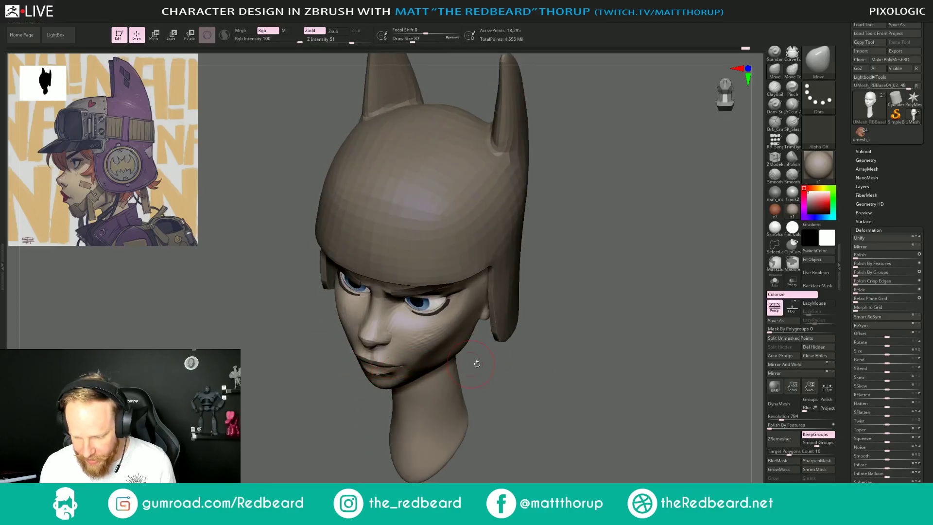
Face the helmeted head from the front and set the Move brush's draw size to 145.
{"action": "left_click_drag", "start_coordinate": [478, 364], "coordinate": [472, 326]}
{"action": "mouse_move", "coordinate": [527, 374]}
{"action": "left_mouse_down"}
{"action": "mouse_move", "coordinate": [538, 362]}
{"action": "mouse_move", "coordinate": [591, 360]}
{"action": "mouse_move", "coordinate": [579, 408]}
{"action": "left_mouse_up"}
{"action": "key", "text": "s"}
{"action": "left_click_drag", "start_coordinate": [434, 356], "coordinate": [440, 356]}
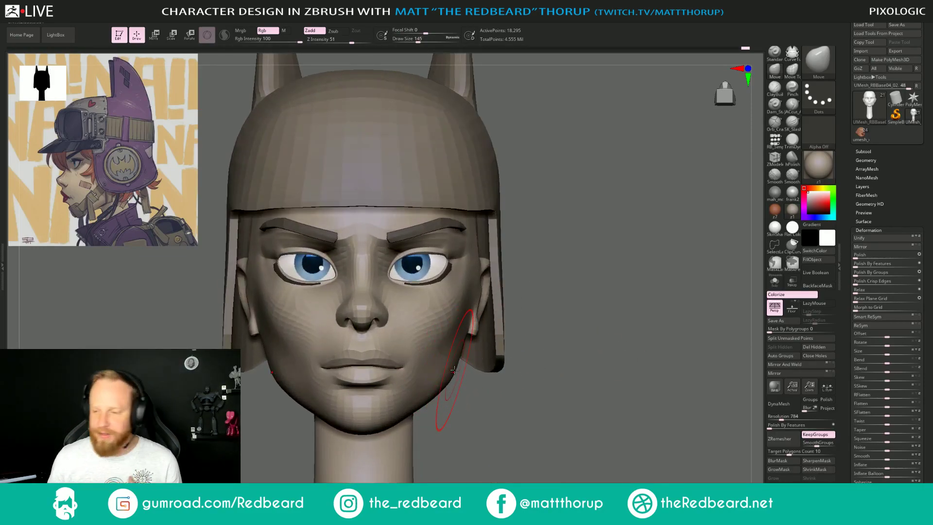
Switch to the paint-hair tool and examine its face from the front with the SkinShade4 and Flat Color materials.
{"action": "left_click", "coordinate": [862, 134]}
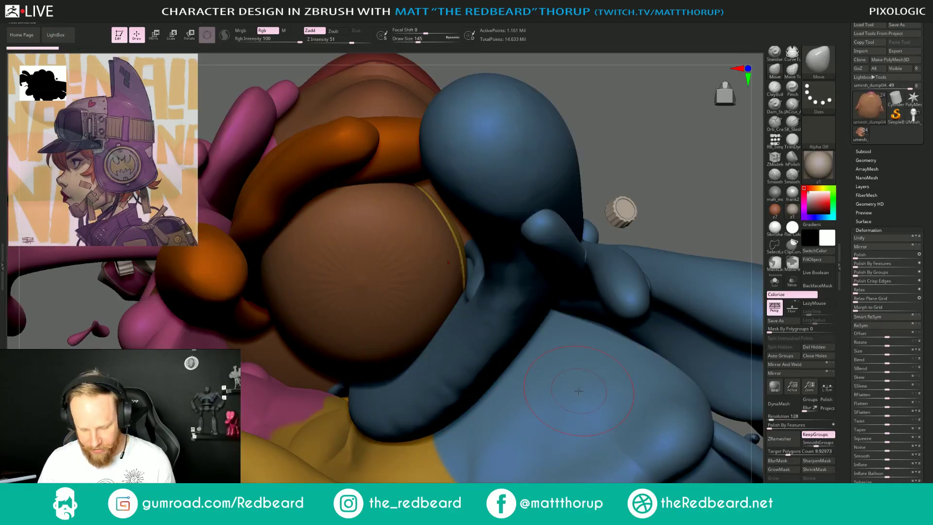
{"action": "left_click_drag", "start_coordinate": [659, 144], "coordinate": [654, 253]}
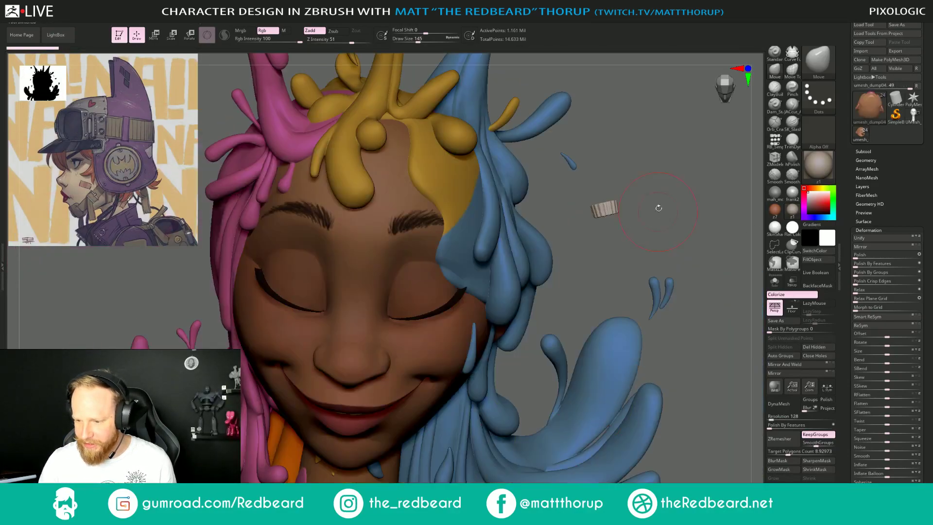
{"action": "left_click_drag", "start_coordinate": [659, 200], "coordinate": [660, 217]}
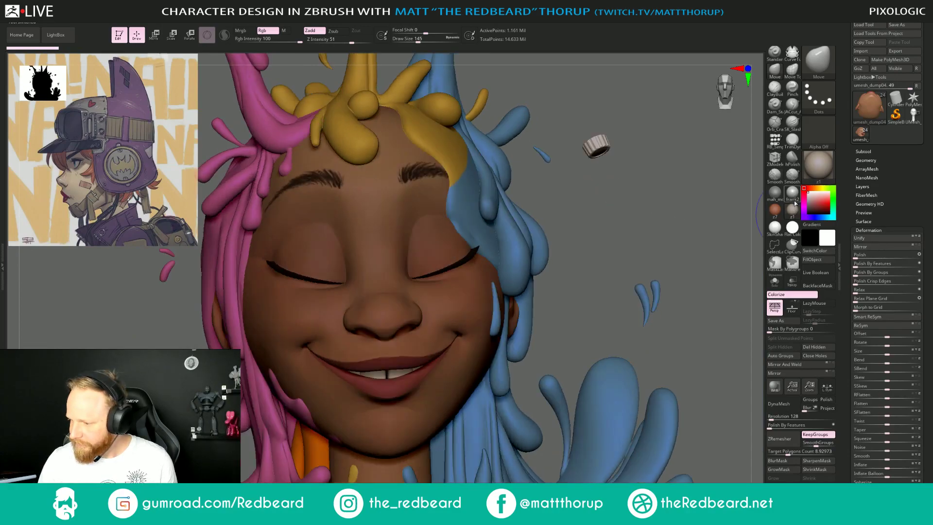
{"action": "left_click", "coordinate": [775, 228]}
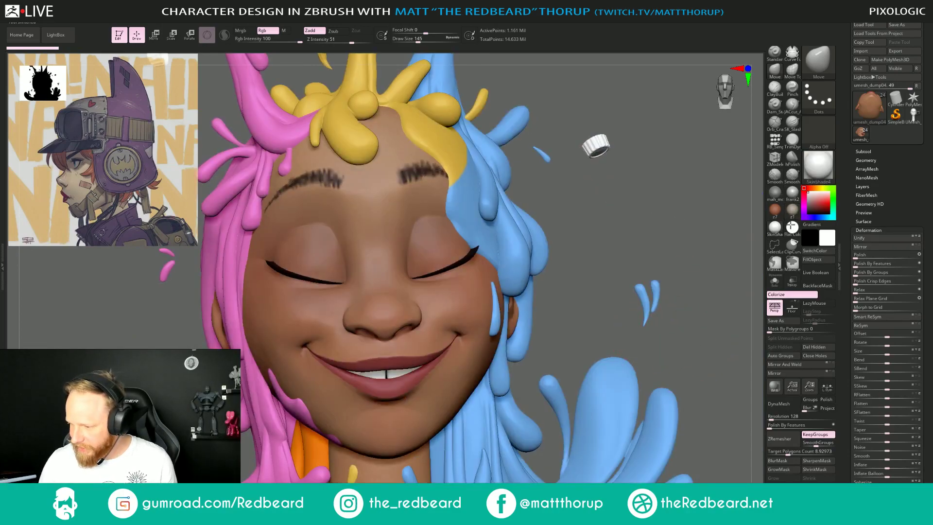
{"action": "left_click", "coordinate": [792, 227]}
Return to the helmeted character's tool, restore the matte grey-brown material, and show the head in left profile.
{"action": "left_click_drag", "start_coordinate": [660, 329], "coordinate": [621, 354]}
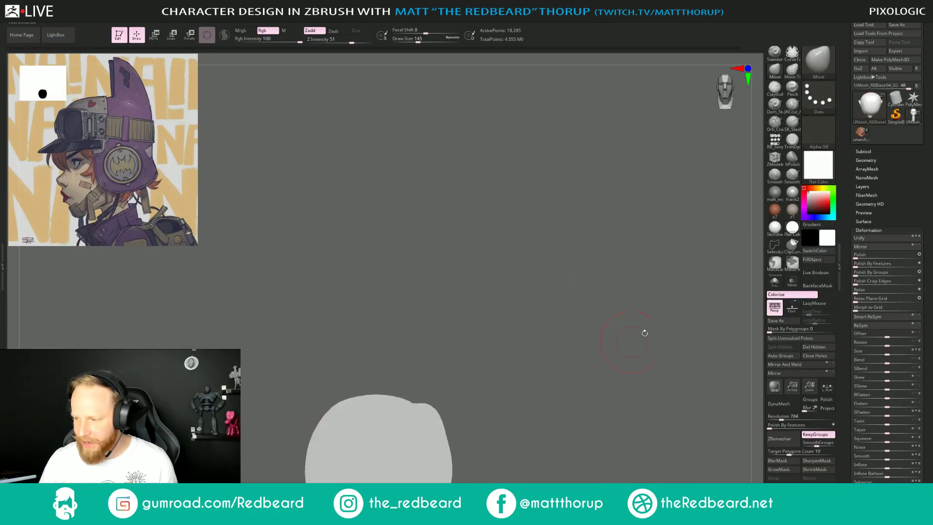
{"action": "left_click", "coordinate": [792, 211]}
{"action": "mouse_move", "coordinate": [623, 369]}
{"action": "left_mouse_down"}
{"action": "mouse_move", "coordinate": [607, 422]}
{"action": "mouse_move", "coordinate": [617, 325]}
{"action": "left_mouse_up"}
{"action": "left_click_drag", "start_coordinate": [596, 383], "coordinate": [574, 249], "text": "shift"}
{"action": "left_click_drag", "start_coordinate": [542, 317], "coordinate": [625, 315], "text": "alt"}
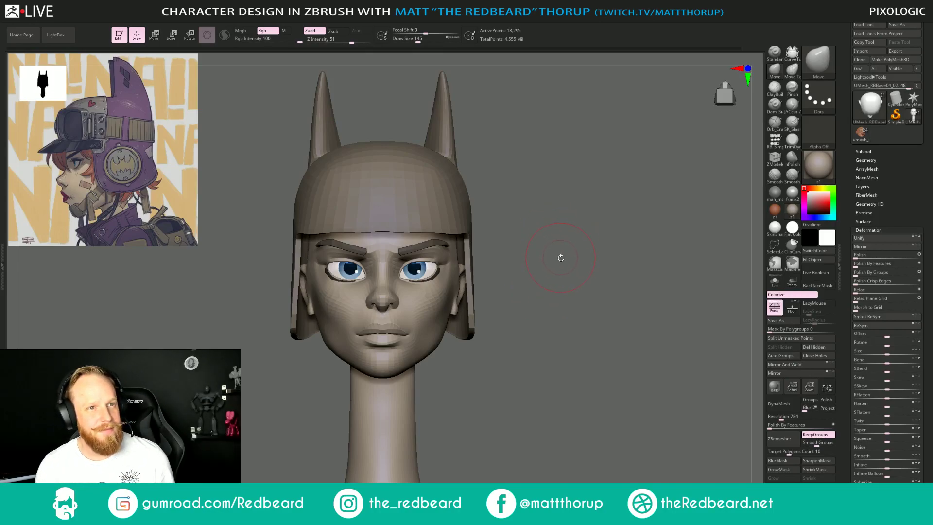
{"action": "left_click_drag", "start_coordinate": [560, 256], "coordinate": [340, 424]}
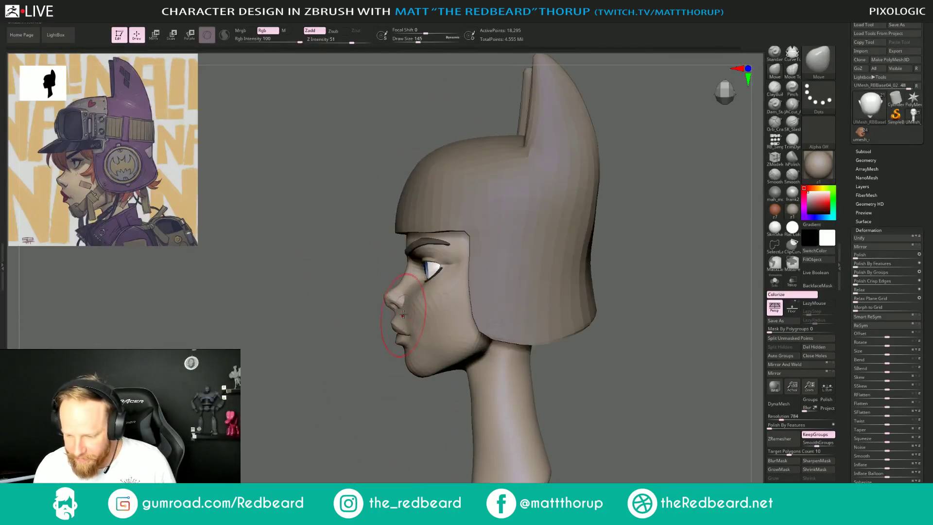
Adjust the brow area at the inner ends of the eyebrows with the Move brush, using draw sizes 46 and 62.
{"action": "left_click_drag", "start_coordinate": [311, 369], "coordinate": [401, 371]}
{"action": "key", "text": "s"}
{"action": "left_click_drag", "start_coordinate": [394, 307], "coordinate": [384, 308]}
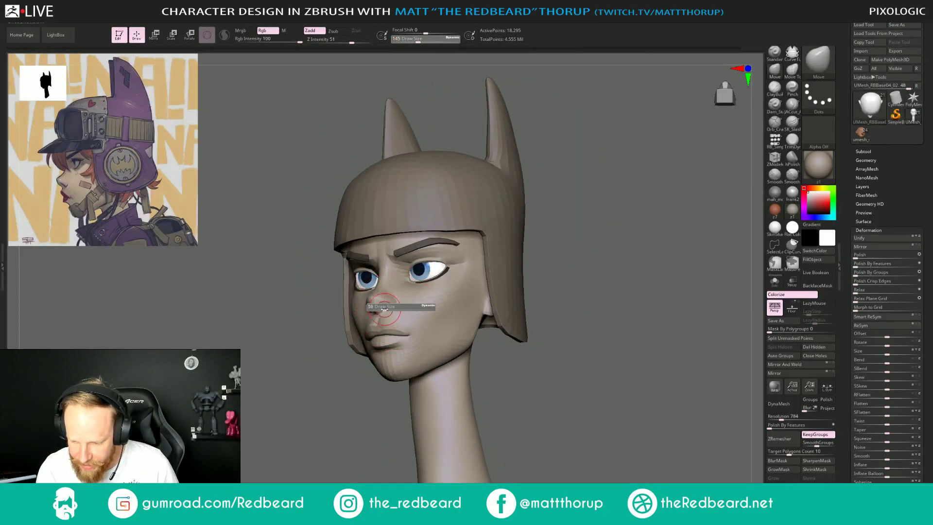
{"action": "mouse_move", "coordinate": [560, 247]}
{"action": "left_mouse_down"}
{"action": "mouse_move", "coordinate": [613, 256]}
{"action": "mouse_move", "coordinate": [609, 273]}
{"action": "left_mouse_up"}
{"action": "key", "text": "s"}
{"action": "left_click_drag", "start_coordinate": [392, 309], "coordinate": [391, 309]}
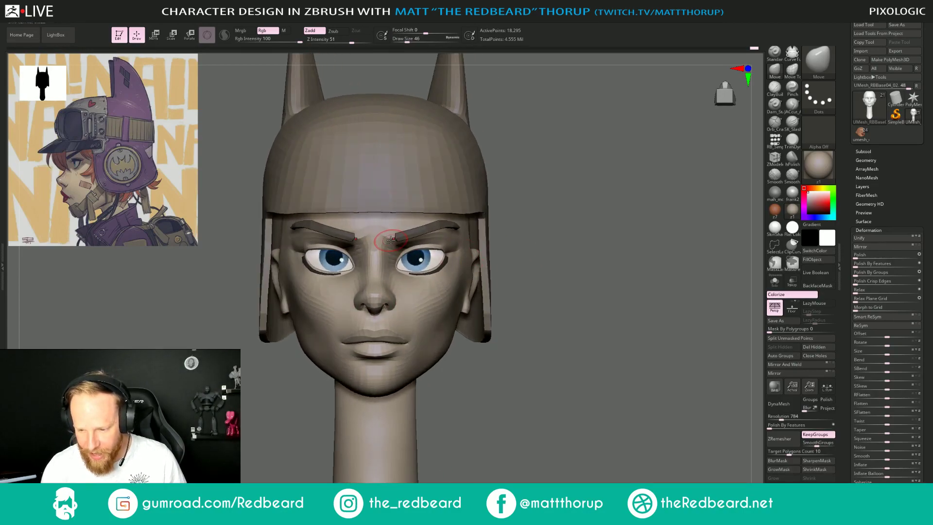
{"action": "key", "text": "bracketright"}
{"action": "left_click_drag", "start_coordinate": [385, 238], "coordinate": [387, 239]}
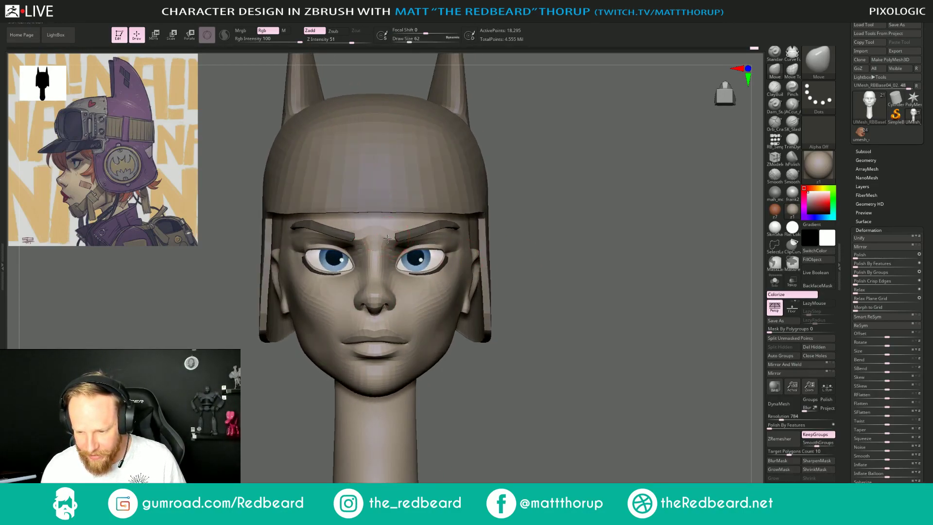
Refine the upper and lower eyelids with the Move brush, varying the draw size between 23 and 51.
{"action": "mouse_move", "coordinate": [587, 215]}
{"action": "left_mouse_down"}
{"action": "mouse_move", "coordinate": [552, 229]}
{"action": "mouse_move", "coordinate": [619, 227]}
{"action": "left_mouse_up"}
{"action": "key", "text": "bracketleft"}
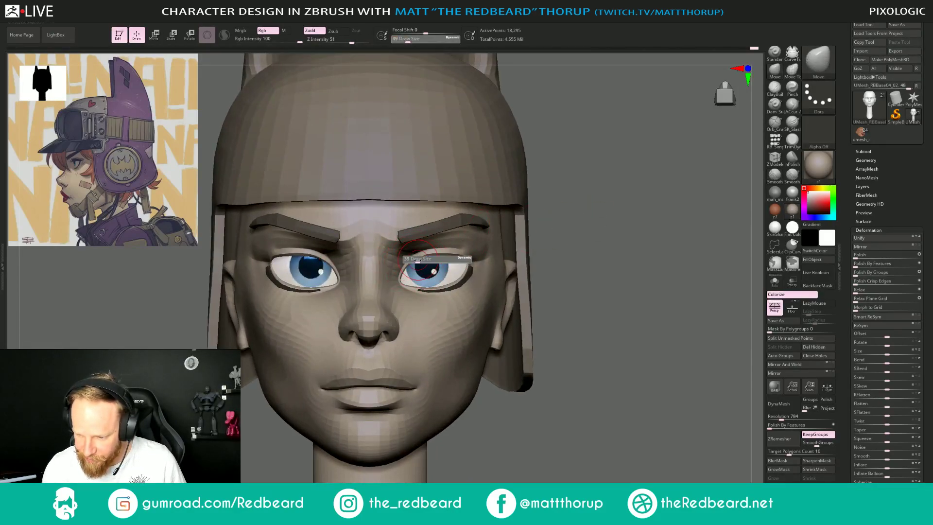
{"action": "key", "text": "bracketleft"}
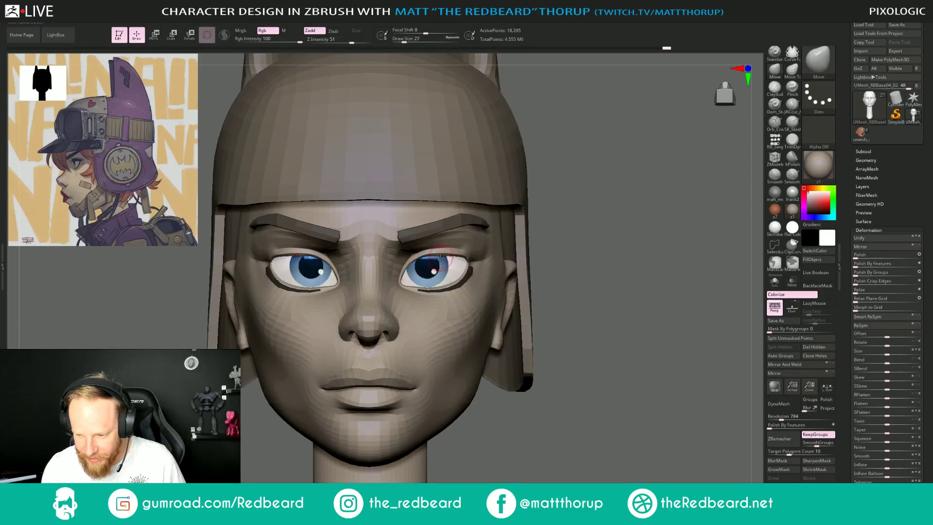
{"action": "key", "text": "bracketleft"}
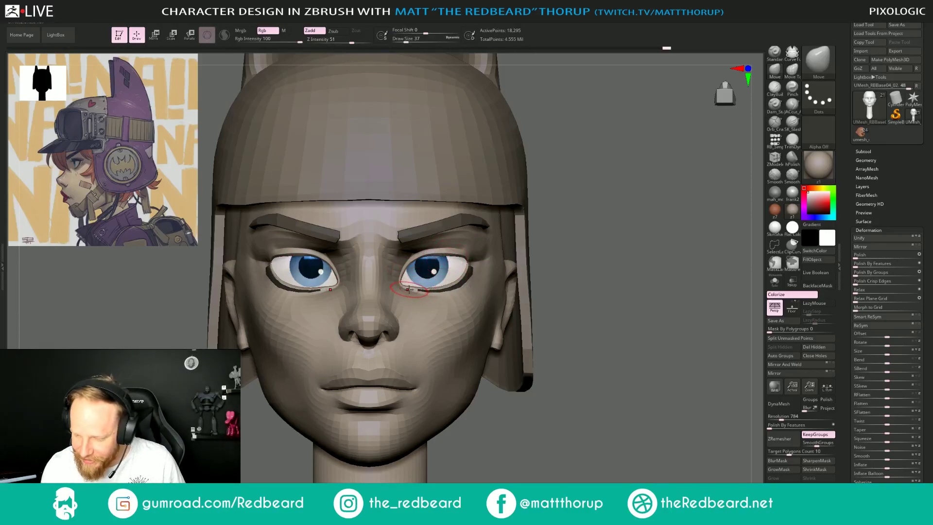
{"action": "key", "text": "bracketleft"}
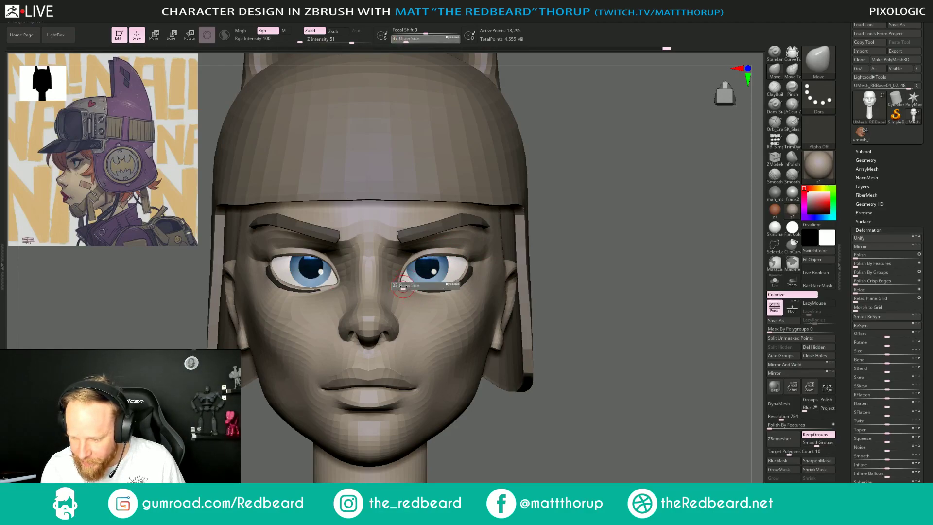
{"action": "key", "text": "s"}
{"action": "left_click_drag", "start_coordinate": [474, 267], "coordinate": [477, 266]}
{"action": "left_click_drag", "start_coordinate": [575, 230], "coordinate": [576, 158]}
{"action": "key", "text": "bracketright"}
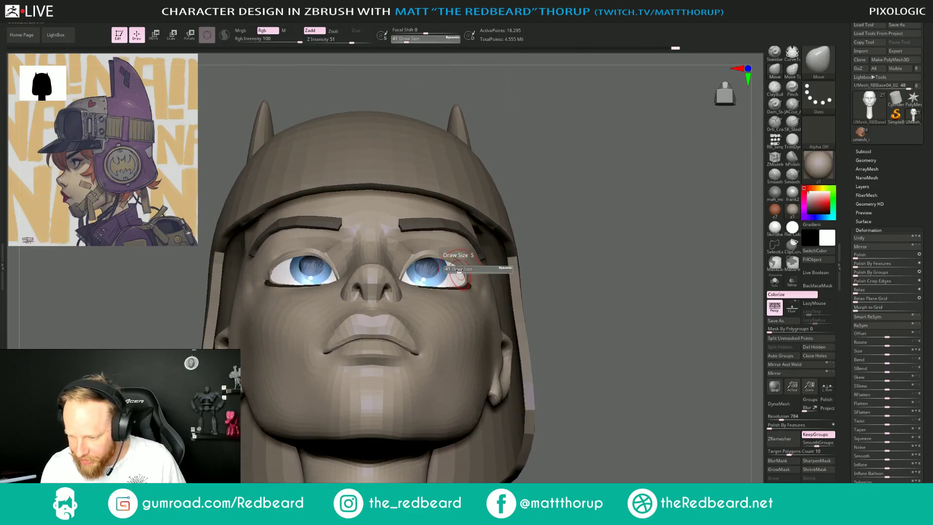
Raise the head mesh to its next higher subdivision level.
{"action": "left_click_drag", "start_coordinate": [617, 244], "coordinate": [515, 236]}
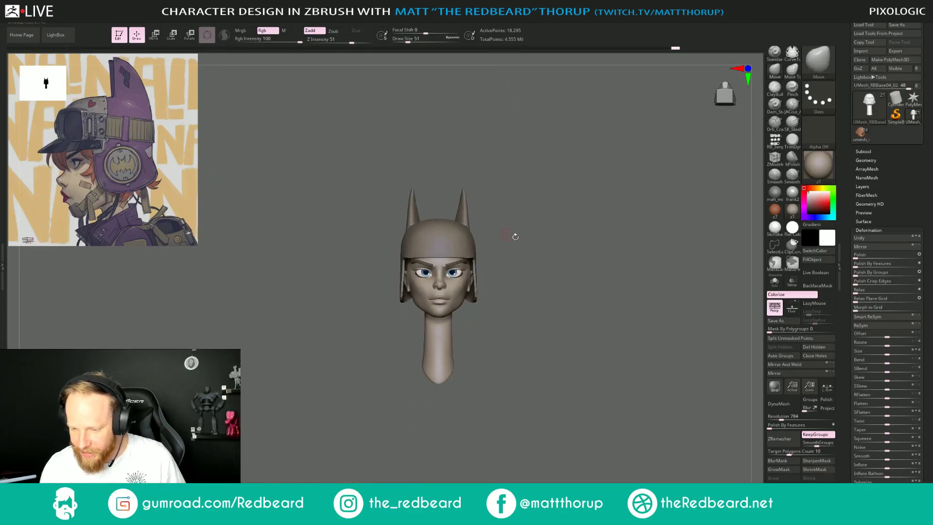
{"action": "key", "text": "d"}
{"action": "scroll", "coordinate": [564, 247], "scroll_direction": "up", "scroll_amount": 6}
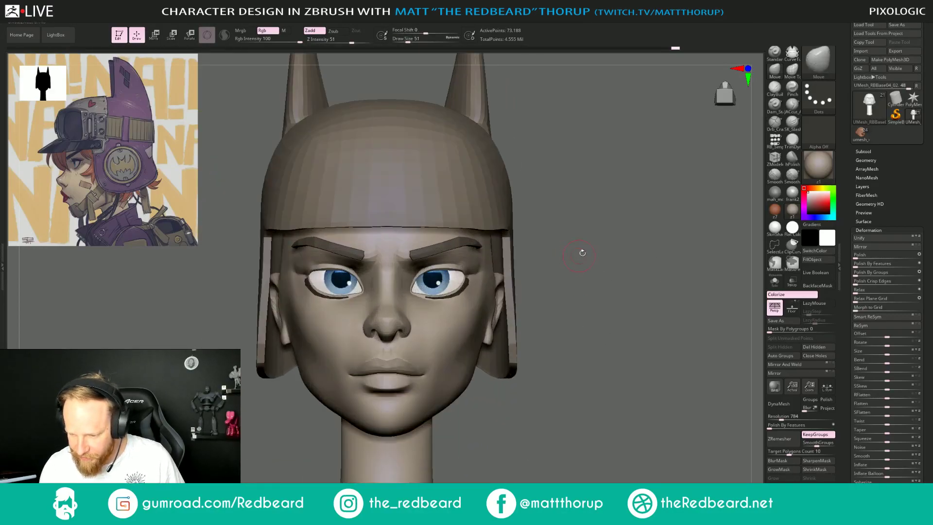
Adjust the nose tip in profile with the Move brush at draw size 94.
{"action": "mouse_move", "coordinate": [575, 253]}
{"action": "left_mouse_down"}
{"action": "mouse_move", "coordinate": [469, 257]}
{"action": "mouse_move", "coordinate": [463, 276]}
{"action": "left_mouse_up"}
{"action": "key", "text": "s"}
{"action": "key", "text": "s"}
{"action": "left_click_drag", "start_coordinate": [371, 429], "coordinate": [384, 424], "text": "shift"}
{"action": "key", "text": "s"}
{"action": "left_click_drag", "start_coordinate": [454, 275], "coordinate": [461, 276]}
{"action": "key", "text": "s"}
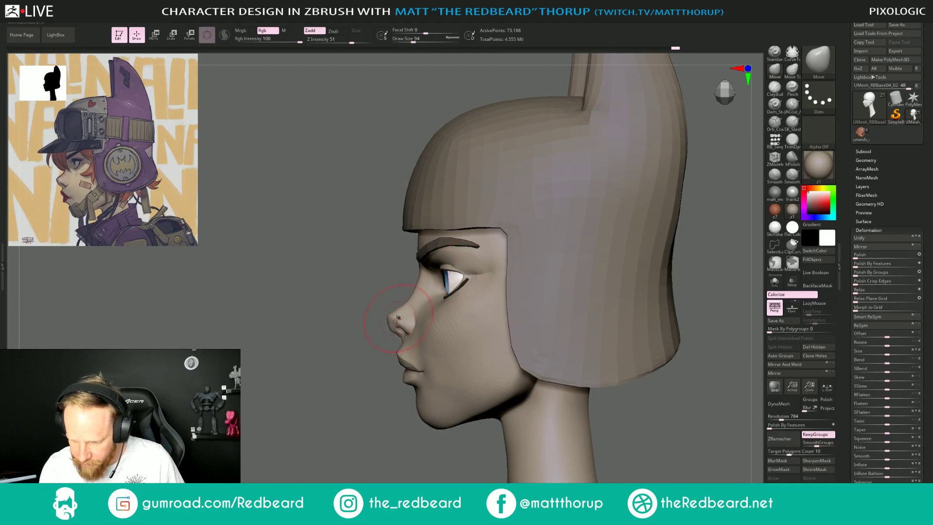
{"action": "mouse_move", "coordinate": [398, 318]}
{"action": "left_mouse_down"}
{"action": "mouse_move", "coordinate": [486, 272]}
{"action": "mouse_move", "coordinate": [461, 273]}
{"action": "left_mouse_up"}
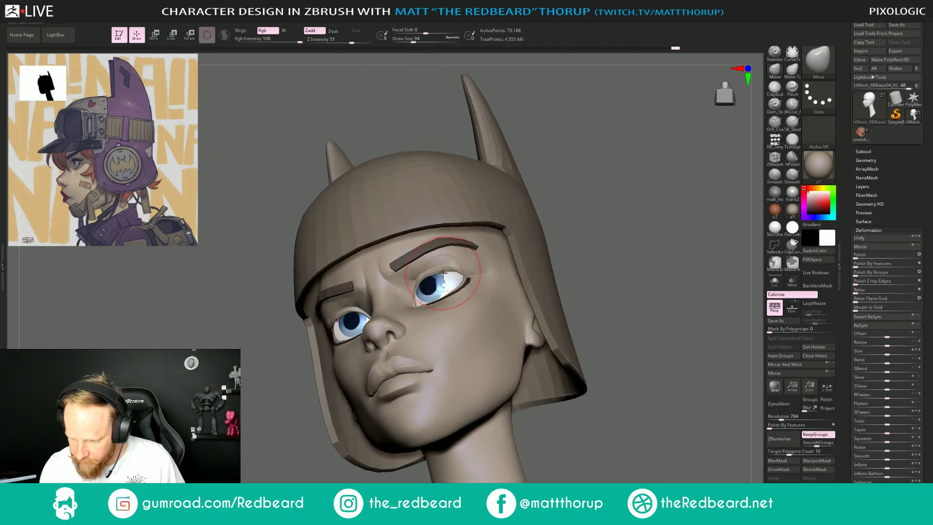
Refine the outer part of the upper eyelid with the Move brush at draw size 35.
{"action": "key", "text": "bracketleft"}
{"action": "key", "text": "bracketleft"}
{"action": "key", "text": "bracketleft"}
{"action": "key", "text": "bracketleft"}
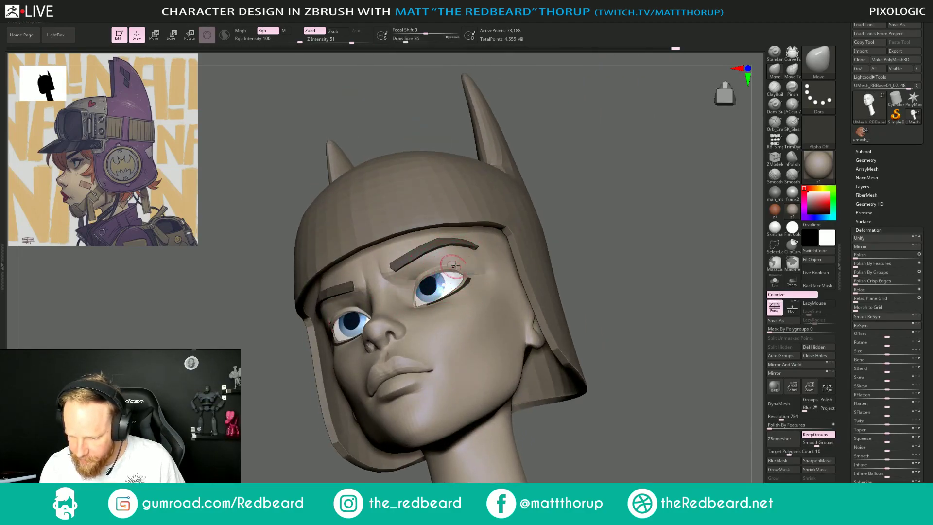
{"action": "left_click_drag", "start_coordinate": [613, 272], "coordinate": [566, 287]}
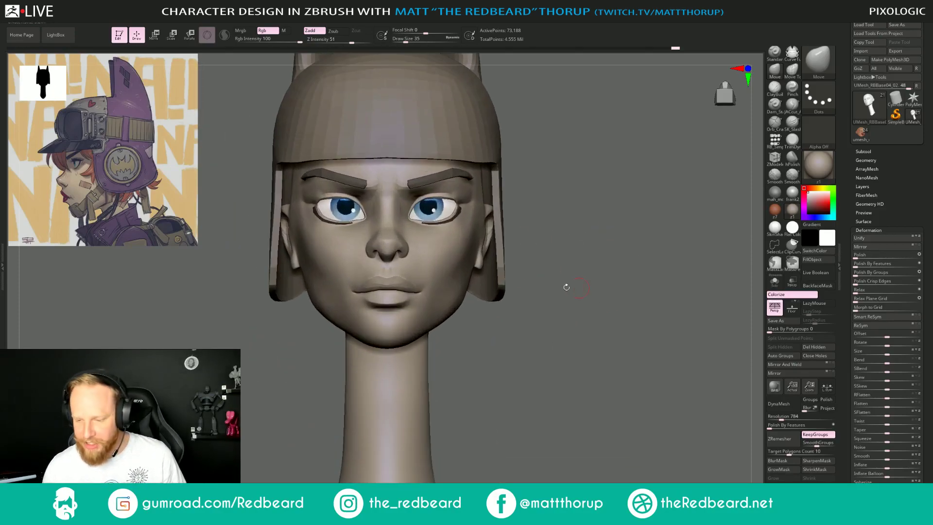
Shape the chin and jawline with the Move and Smooth brushes, enlarging the draw size from 54 to 87.
{"action": "right_click_drag", "start_coordinate": [461, 285], "coordinate": [505, 276]}
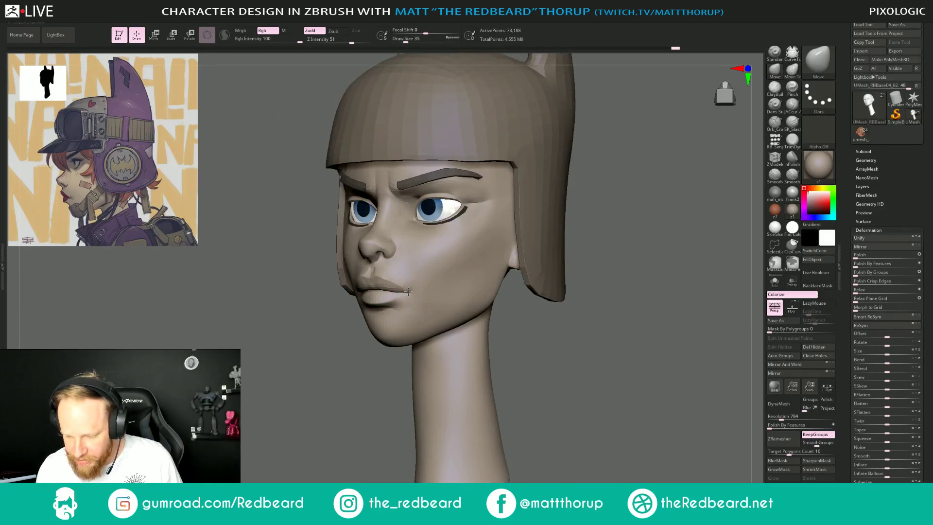
{"action": "mouse_move", "coordinate": [620, 244]}
{"action": "right_mouse_down"}
{"action": "mouse_move", "coordinate": [629, 249]}
{"action": "mouse_move", "coordinate": [588, 234]}
{"action": "mouse_move", "coordinate": [358, 366]}
{"action": "mouse_move", "coordinate": [388, 362]}
{"action": "right_mouse_up"}
{"action": "key", "text": "bracketright"}
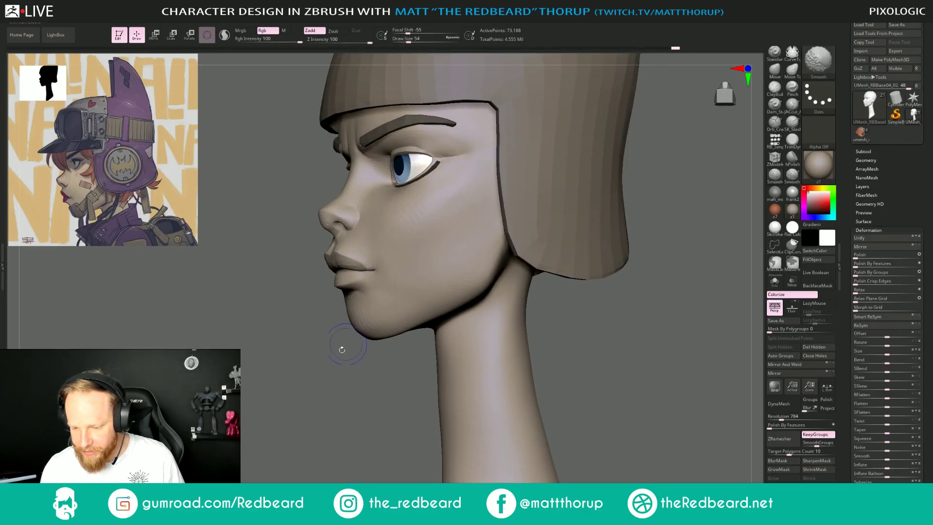
{"action": "mouse_move", "coordinate": [392, 292]}
{"action": "right_mouse_down"}
{"action": "mouse_move", "coordinate": [365, 382]}
{"action": "mouse_move", "coordinate": [391, 304]}
{"action": "right_mouse_up"}
{"action": "key", "text": "s"}
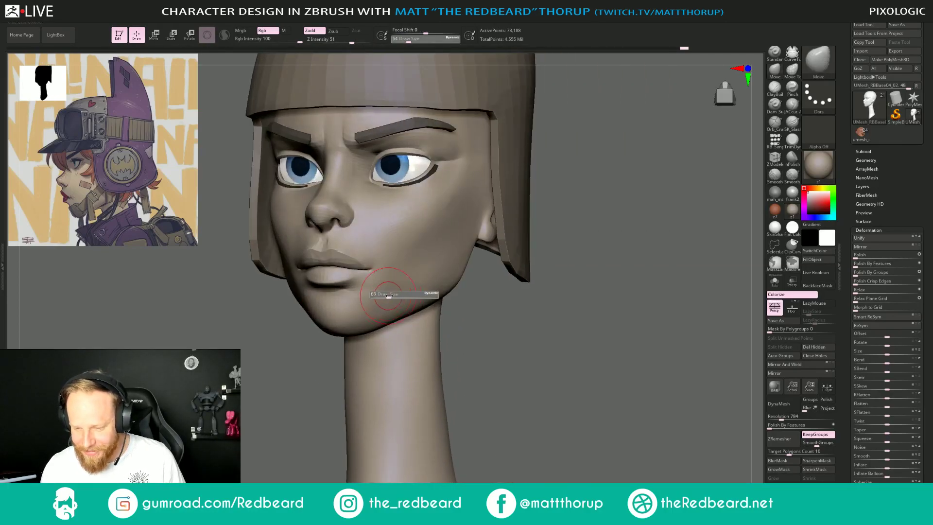
{"action": "left_click_drag", "start_coordinate": [388, 295], "coordinate": [395, 295]}
{"action": "key", "text": "s"}
{"action": "left_click_drag", "start_coordinate": [453, 277], "coordinate": [451, 276]}
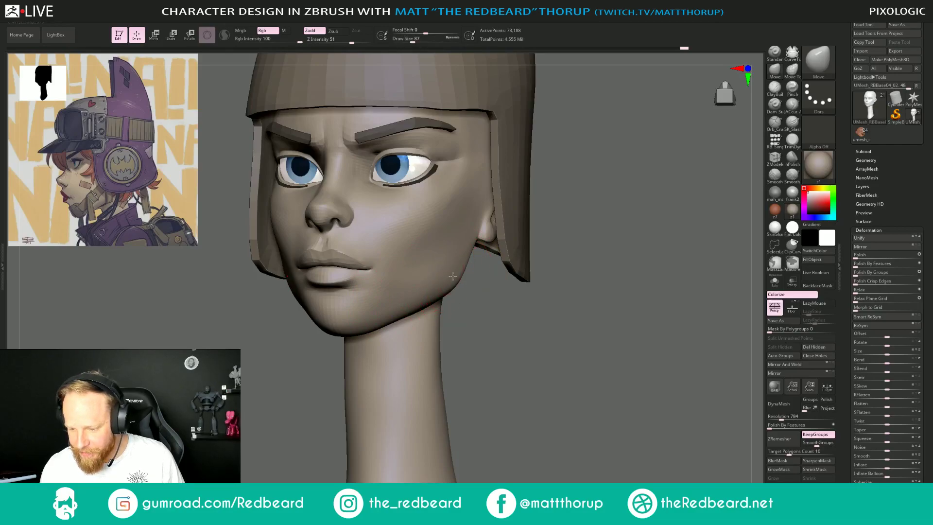
{"action": "right_click_drag", "start_coordinate": [477, 295], "coordinate": [439, 298], "text": "shift"}
{"action": "mouse_move", "coordinate": [487, 315]}
{"action": "right_mouse_down", "text": "alt"}
{"action": "mouse_move", "coordinate": [515, 348]}
{"action": "mouse_move", "coordinate": [539, 342]}
{"action": "mouse_move", "coordinate": [515, 311]}
{"action": "right_mouse_up", "text": "alt"}
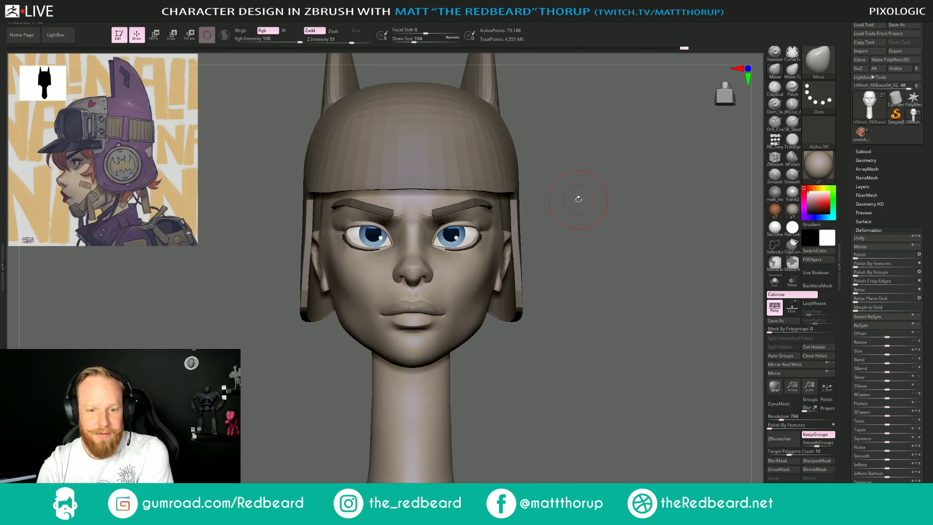
Reshape the jaw and lower cheek contour with the Move brush, using draw sizes 120 and 136.
{"action": "left_click_drag", "start_coordinate": [598, 240], "coordinate": [596, 248]}
{"action": "key", "text": "s"}
{"action": "key", "text": "shift"}
{"action": "left_click_drag", "start_coordinate": [479, 266], "coordinate": [445, 295]}
{"action": "mouse_move", "coordinate": [620, 247]}
{"action": "left_mouse_down", "text": "shift"}
{"action": "mouse_move", "coordinate": [631, 247]}
{"action": "mouse_move", "coordinate": [568, 239]}
{"action": "mouse_move", "coordinate": [604, 248]}
{"action": "mouse_move", "coordinate": [578, 270]}
{"action": "left_mouse_up", "text": "shift"}
{"action": "key", "text": "s"}
{"action": "left_click_drag", "start_coordinate": [454, 314], "coordinate": [463, 314]}
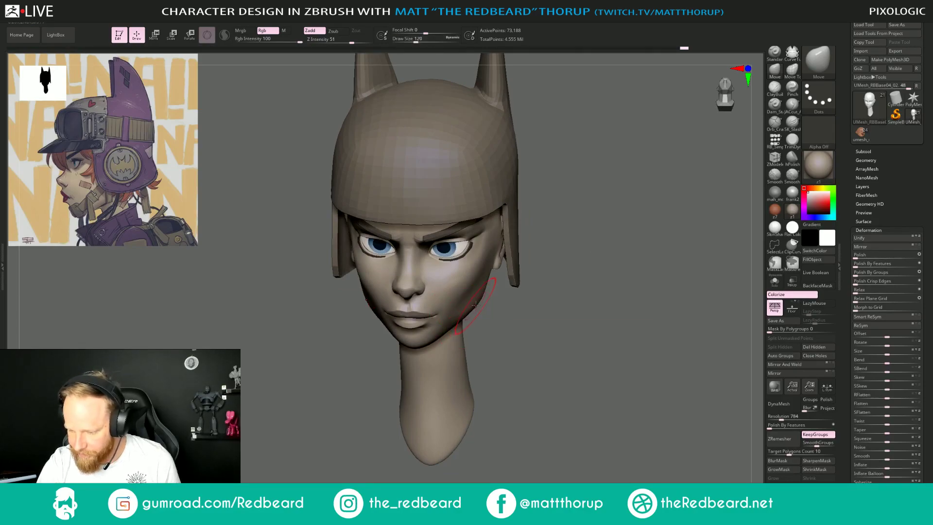
{"action": "key", "text": "s"}
{"action": "left_click", "coordinate": [478, 301]}
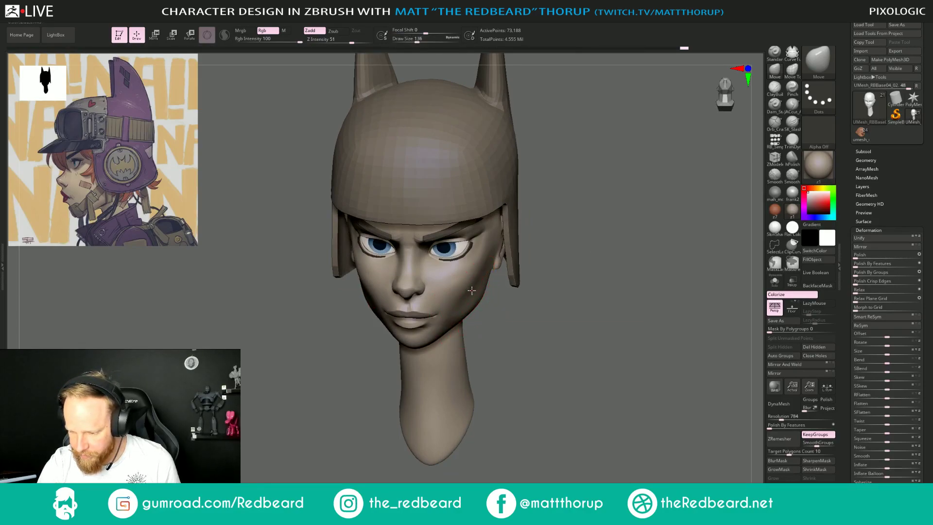
{"action": "key", "text": "s"}
{"action": "left_click", "coordinate": [468, 293]}
Refine the cheeks beside the mouth from the front with the Move brush, reducing the draw size from 108 to 74.
{"action": "left_click_drag", "start_coordinate": [530, 324], "coordinate": [549, 337]}
{"action": "mouse_move", "coordinate": [549, 338]}
{"action": "left_mouse_down", "text": "alt"}
{"action": "mouse_move", "coordinate": [537, 284]}
{"action": "mouse_move", "coordinate": [498, 267]}
{"action": "left_mouse_up", "text": "alt"}
{"action": "key", "text": "s"}
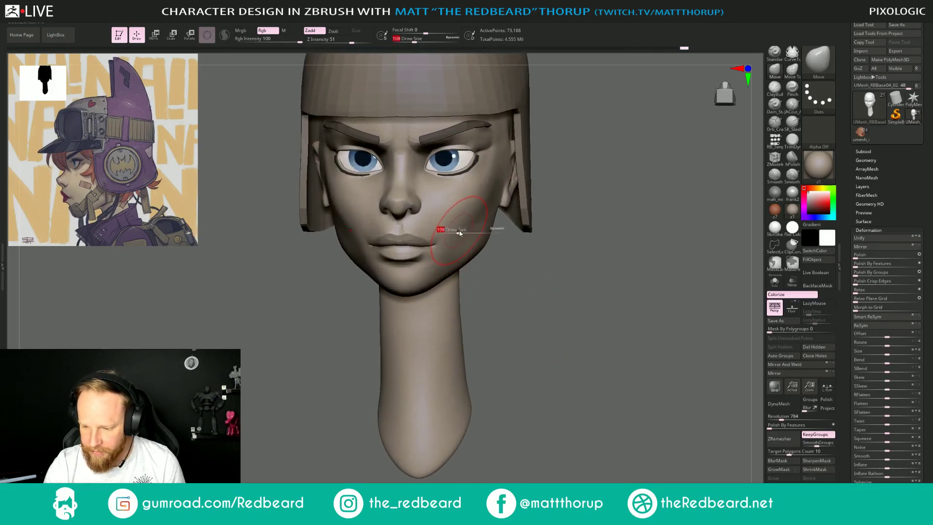
{"action": "left_click", "coordinate": [457, 228]}
{"action": "key", "text": "s"}
{"action": "left_click", "coordinate": [456, 229]}
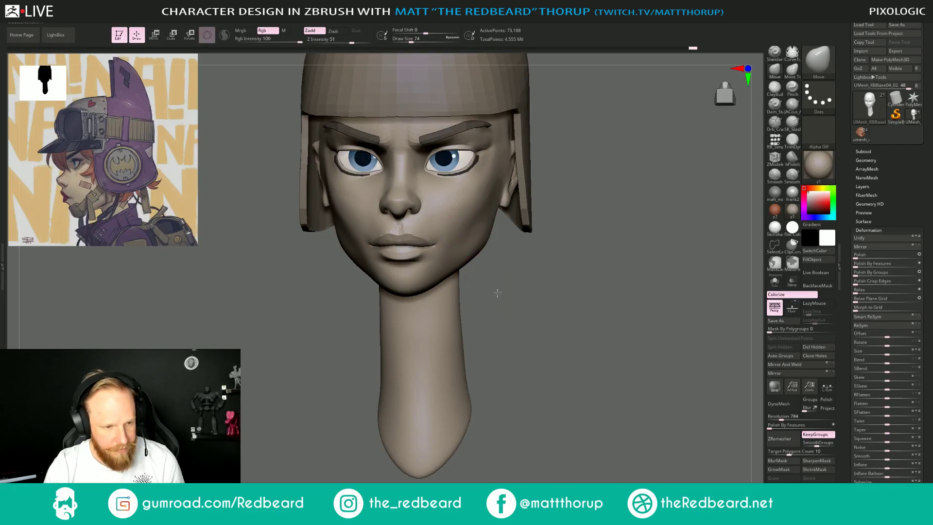
{"action": "left_click_drag", "start_coordinate": [498, 293], "coordinate": [499, 311], "text": "alt"}
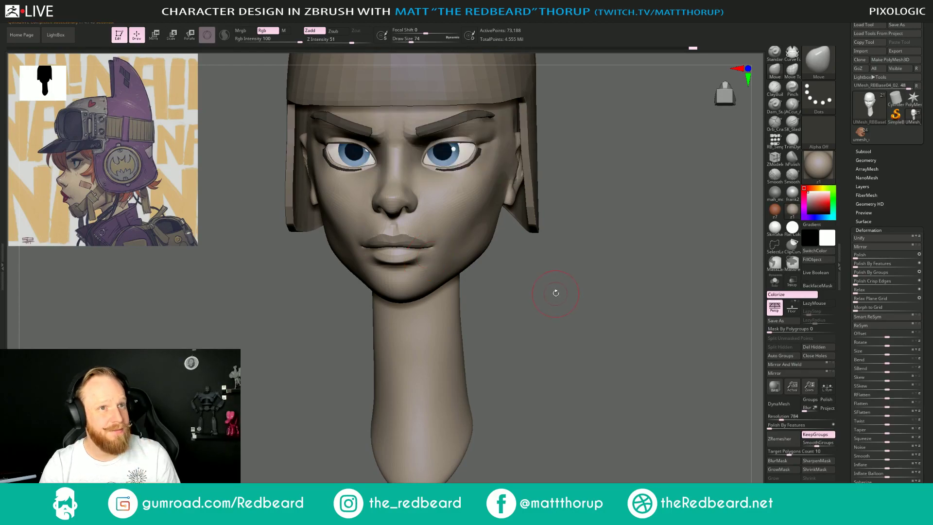
{"action": "left_click_drag", "start_coordinate": [556, 293], "coordinate": [546, 298]}
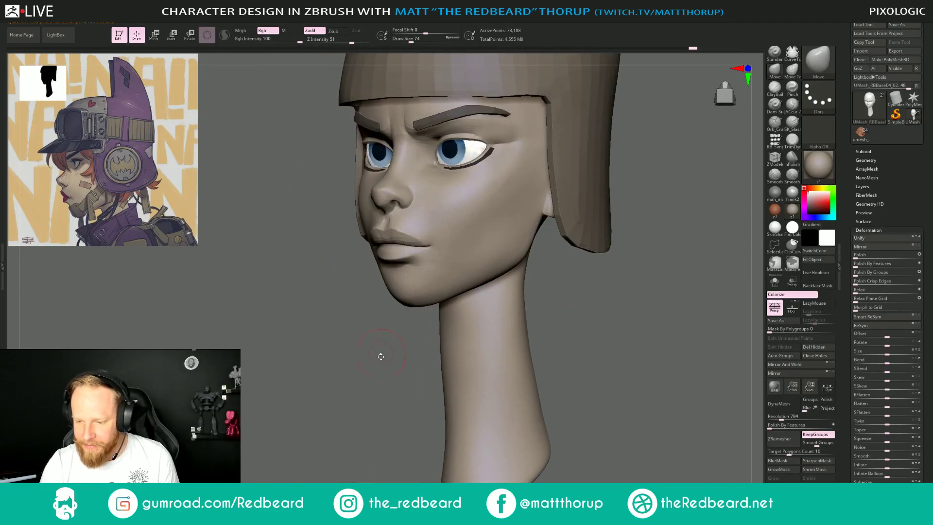
Adjust the area between the nose base and upper lip with the Move brush, reducing the draw size from 54 to 18.
{"action": "left_click_drag", "start_coordinate": [379, 354], "coordinate": [390, 251]}
{"action": "mouse_move", "coordinate": [329, 323]}
{"action": "left_mouse_down"}
{"action": "mouse_move", "coordinate": [311, 365]}
{"action": "mouse_move", "coordinate": [316, 413]}
{"action": "left_mouse_up"}
{"action": "key", "text": "s"}
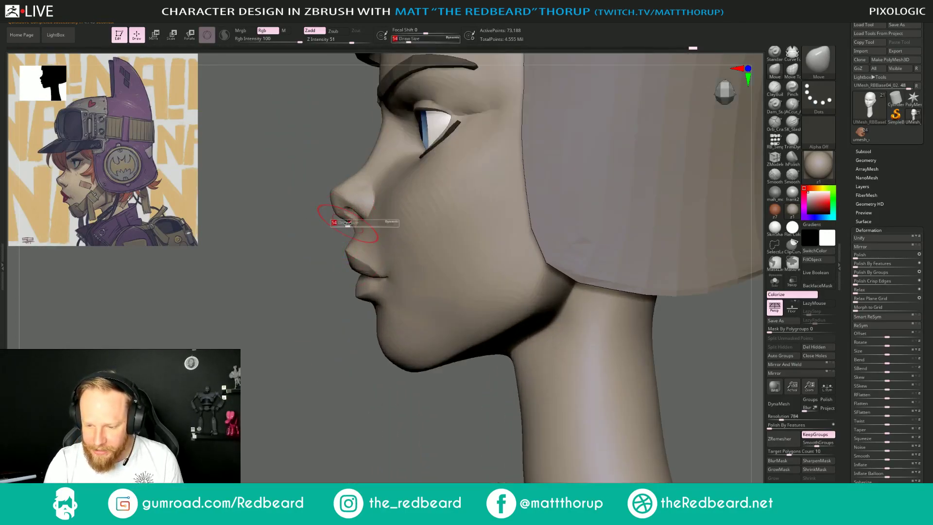
{"action": "mouse_move", "coordinate": [350, 223]}
{"action": "left_mouse_down"}
{"action": "mouse_move", "coordinate": [325, 265]}
{"action": "mouse_move", "coordinate": [358, 255]}
{"action": "left_mouse_up"}
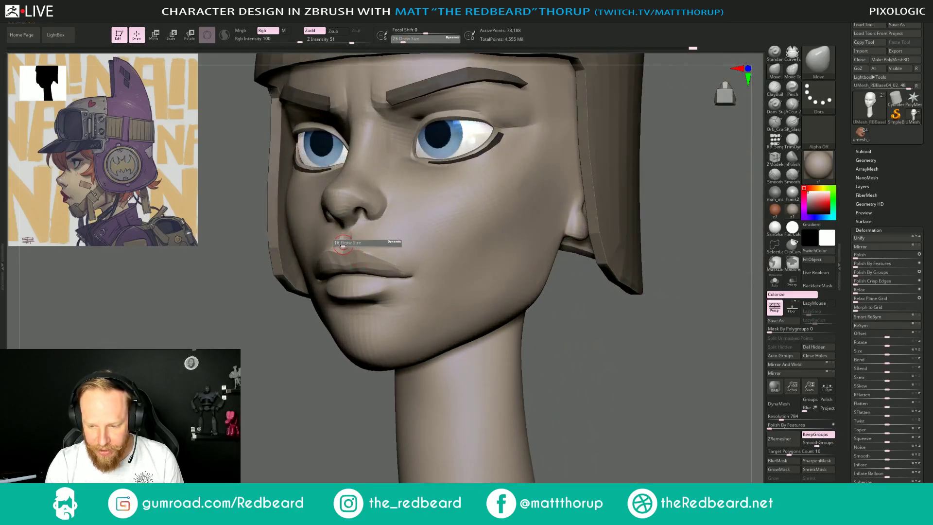
{"action": "key", "text": "bracketleft"}
Reshape and smooth the neck's front and back contours in profile, using draw sizes 87 and 124.
{"action": "mouse_move", "coordinate": [589, 341]}
{"action": "left_mouse_down"}
{"action": "mouse_move", "coordinate": [605, 337]}
{"action": "mouse_move", "coordinate": [472, 309]}
{"action": "mouse_move", "coordinate": [491, 304]}
{"action": "mouse_move", "coordinate": [496, 283]}
{"action": "left_mouse_up"}
{"action": "key", "text": "s"}
{"action": "mouse_move", "coordinate": [428, 291]}
{"action": "left_mouse_down"}
{"action": "mouse_move", "coordinate": [441, 370]}
{"action": "mouse_move", "coordinate": [499, 274]}
{"action": "mouse_move", "coordinate": [510, 341]}
{"action": "left_mouse_up"}
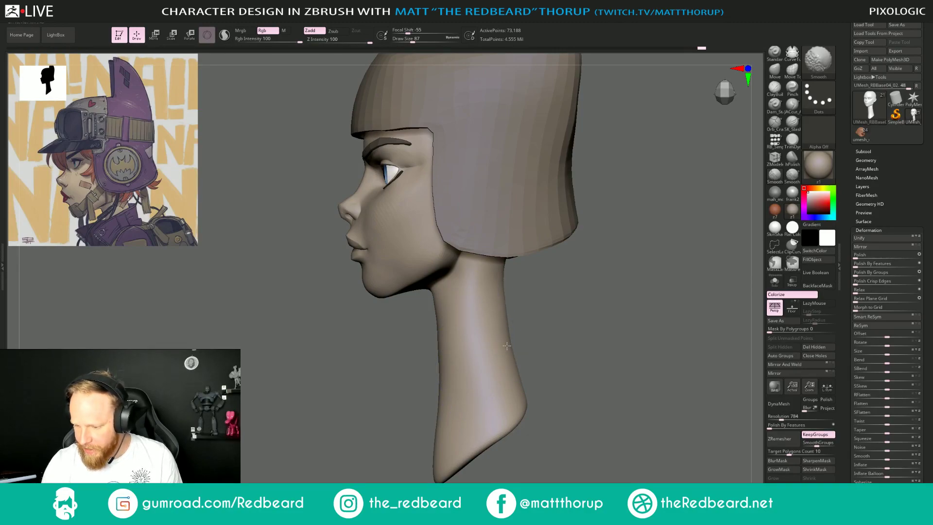
{"action": "left_click_drag", "start_coordinate": [446, 337], "coordinate": [440, 391], "text": "shift"}
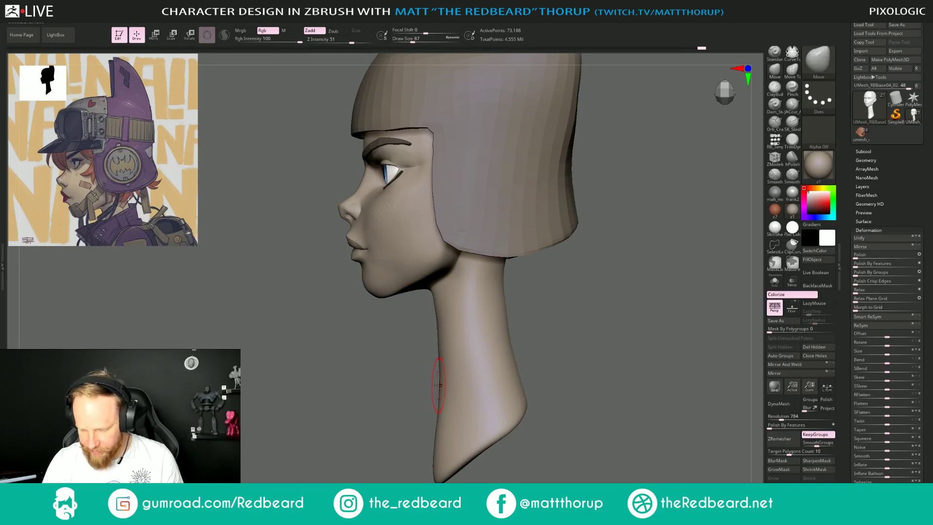
{"action": "key", "text": "shift"}
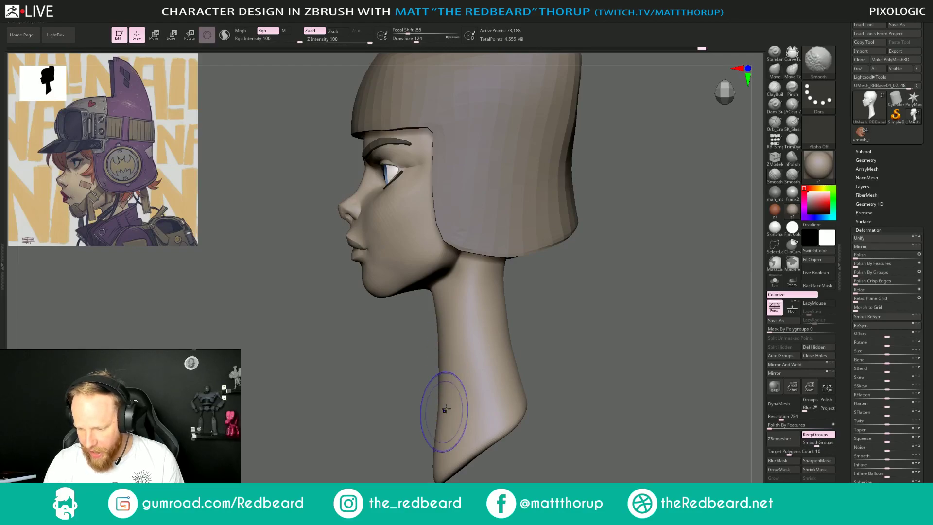
{"action": "left_click_drag", "start_coordinate": [559, 323], "coordinate": [532, 380]}
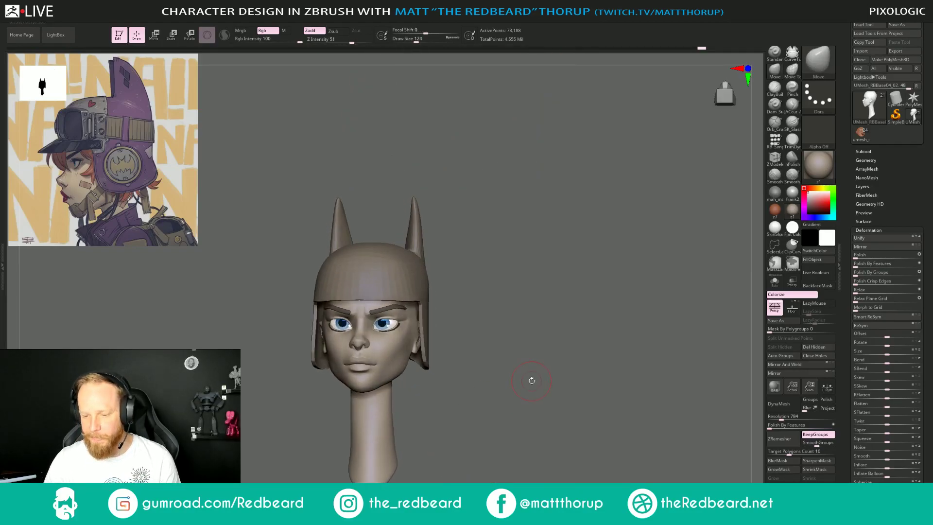
Adjust the inner upper eyelids from the front with the Move brush, using draw sizes 37 and 44.
{"action": "left_click_drag", "start_coordinate": [538, 344], "coordinate": [443, 308], "text": "alt"}
{"action": "key", "text": "s"}
{"action": "left_click_drag", "start_coordinate": [392, 208], "coordinate": [383, 209]}
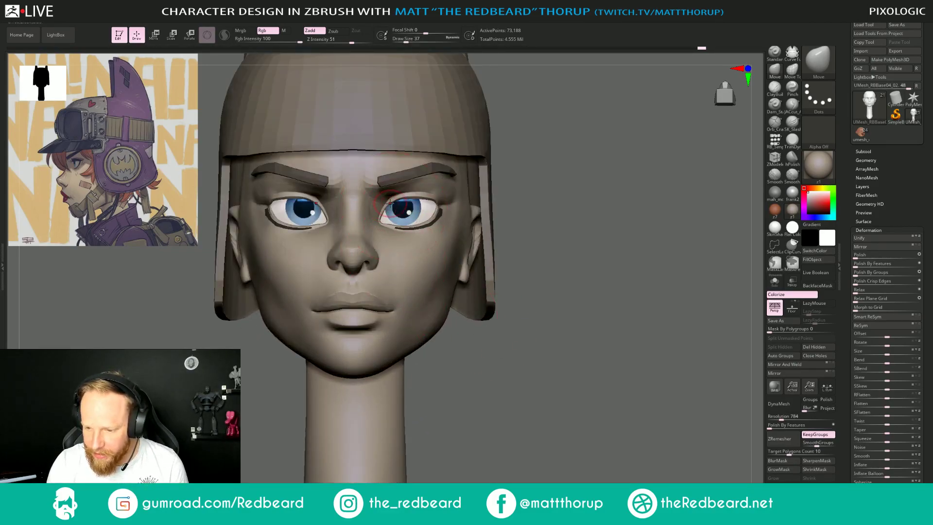
{"action": "key", "text": "s"}
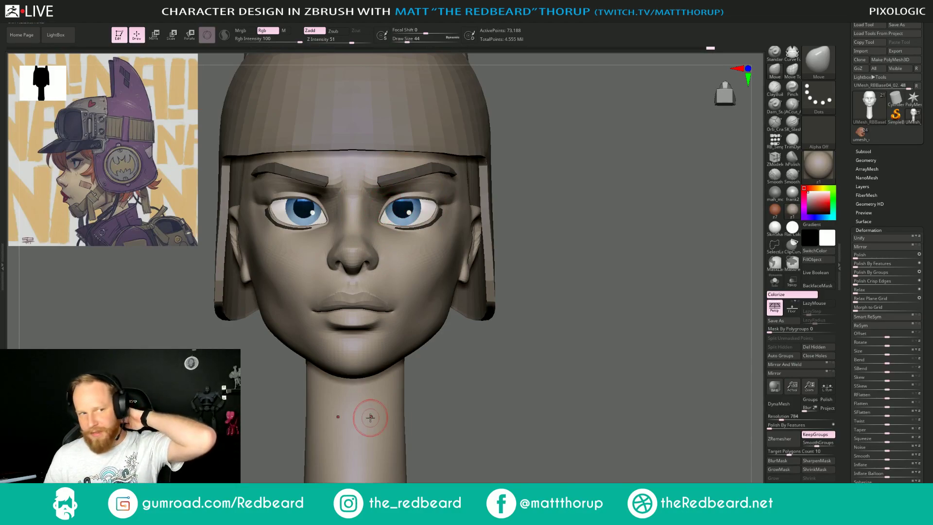
{"action": "left_click", "coordinate": [427, 11]}
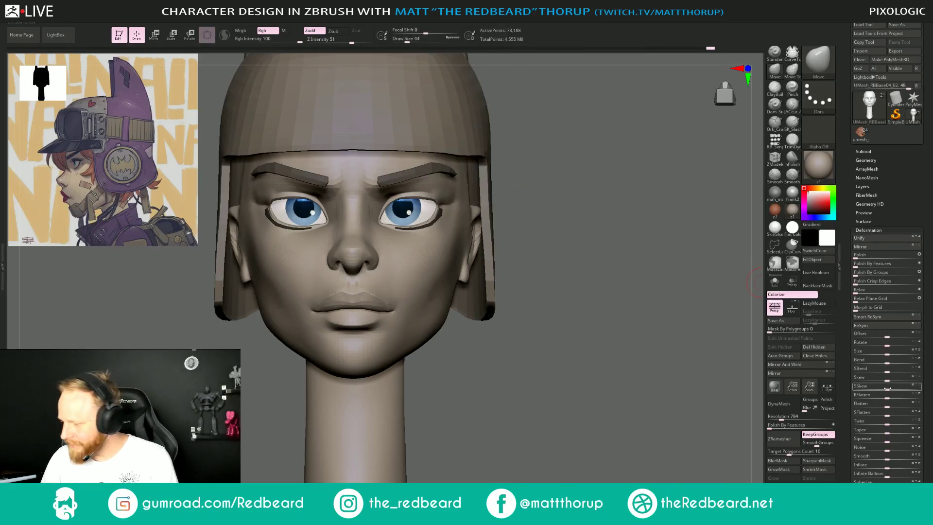
{"action": "left_click_drag", "start_coordinate": [849, 417], "coordinate": [854, 173]}
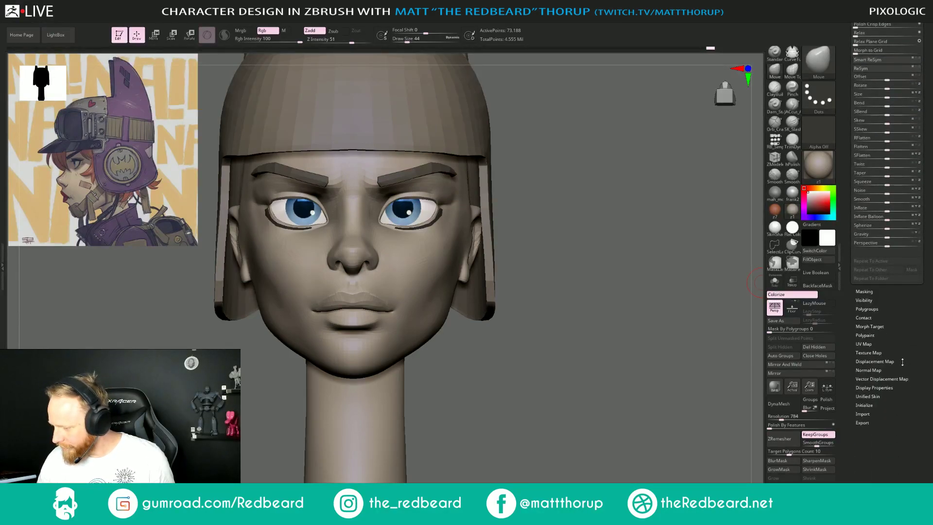
{"action": "scroll", "coordinate": [904, 352], "scroll_direction": "up", "scroll_amount": 5}
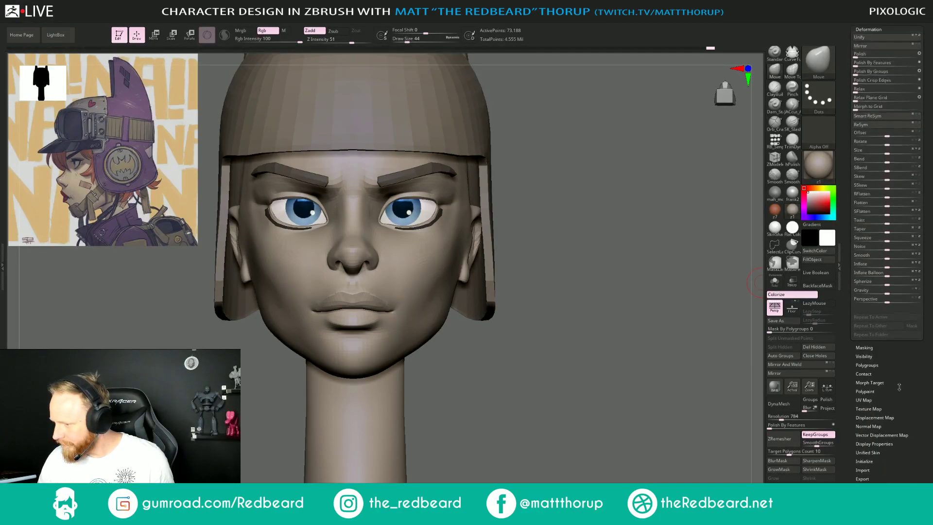
{"action": "left_click", "coordinate": [866, 167]}
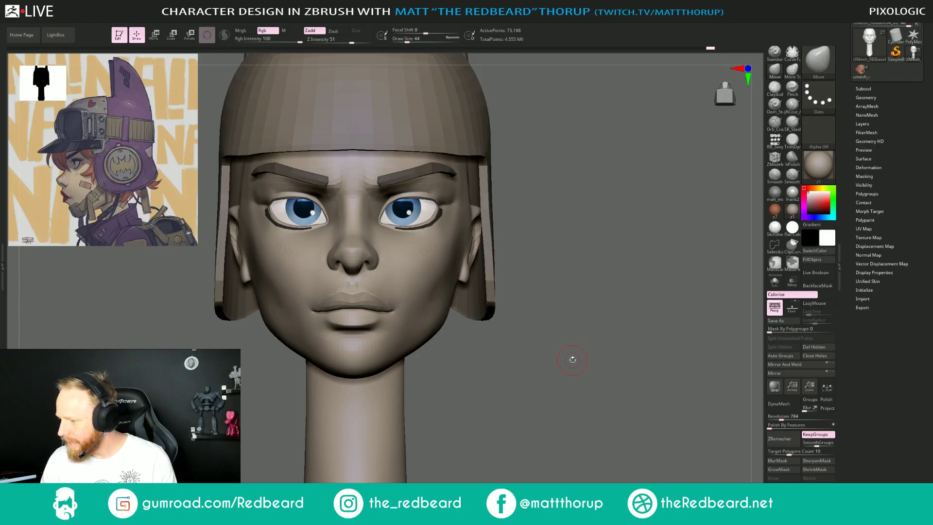
{"action": "left_click", "coordinate": [861, 221]}
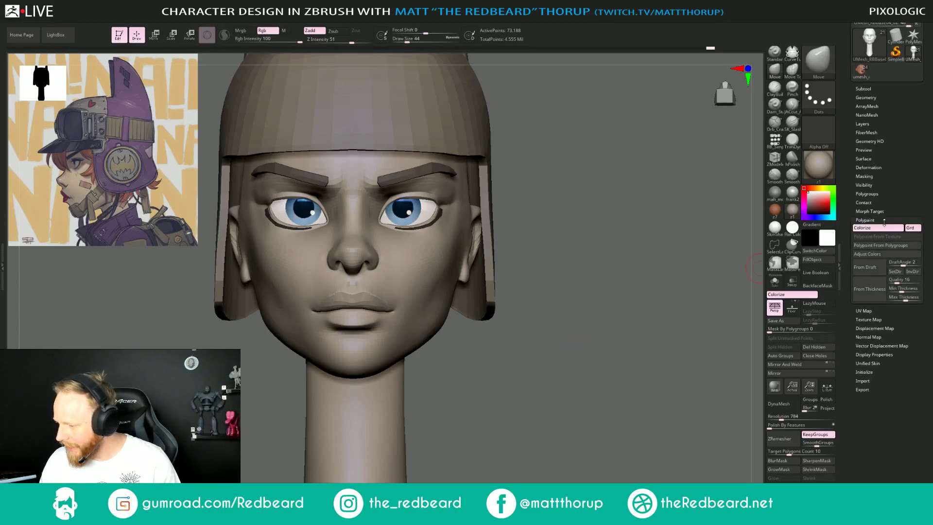
{"action": "left_click", "coordinate": [866, 220]}
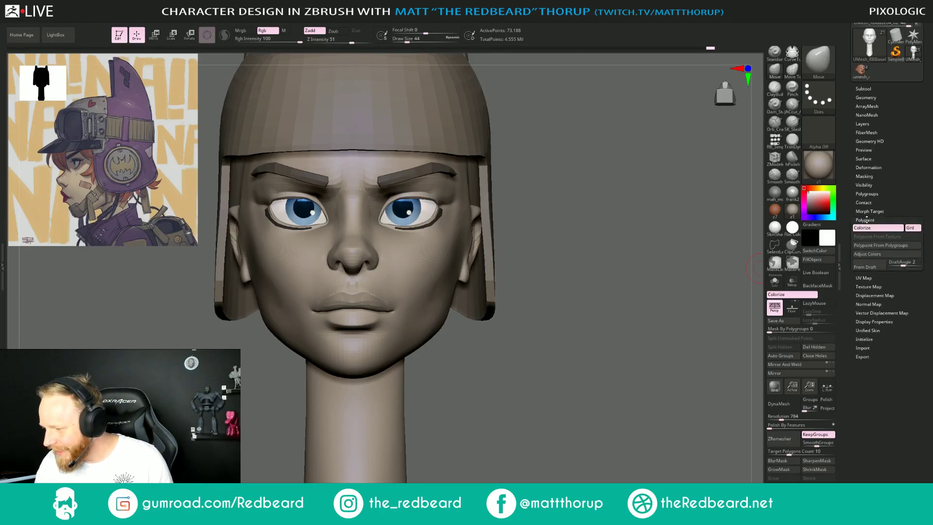
Examine the helmeted face, mouth and chin from profile, three-quarter and front views.
{"action": "left_click_drag", "start_coordinate": [604, 353], "coordinate": [558, 365]}
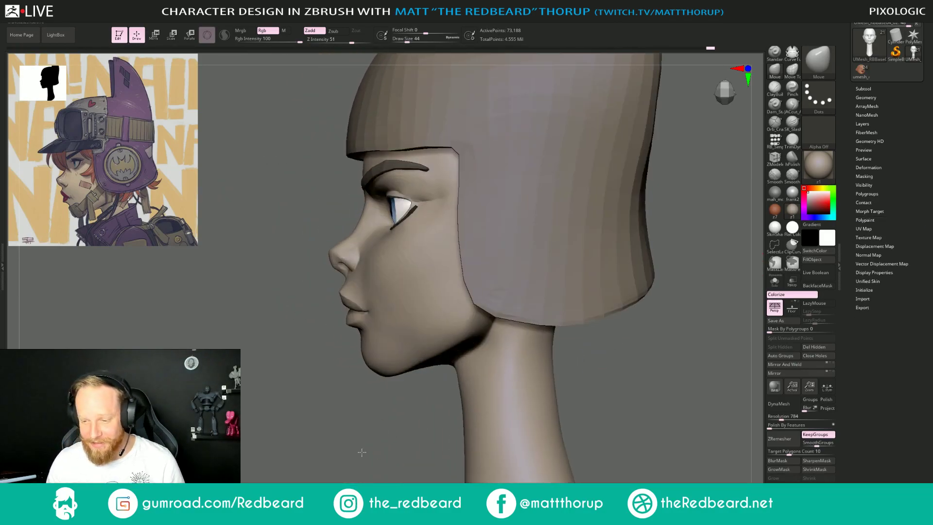
{"action": "left_click_drag", "start_coordinate": [360, 452], "coordinate": [337, 403], "text": "alt"}
{"action": "left_click_drag", "start_coordinate": [285, 418], "coordinate": [345, 413]}
{"action": "key", "text": "s"}
{"action": "mouse_move", "coordinate": [406, 264]}
{"action": "left_mouse_down"}
{"action": "mouse_move", "coordinate": [437, 252]}
{"action": "mouse_move", "coordinate": [383, 330]}
{"action": "left_mouse_up"}
{"action": "left_click_drag", "start_coordinate": [550, 379], "coordinate": [354, 442]}
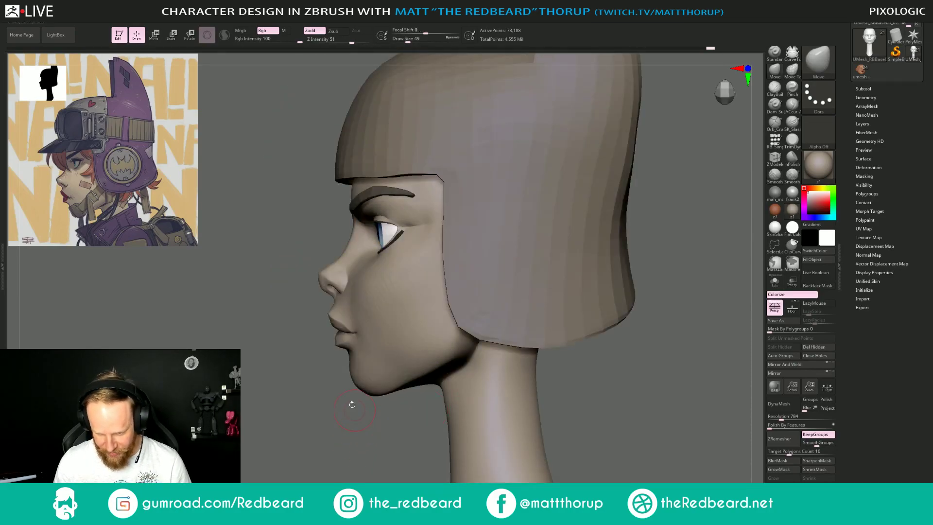
{"action": "left_click_drag", "start_coordinate": [353, 405], "coordinate": [305, 354]}
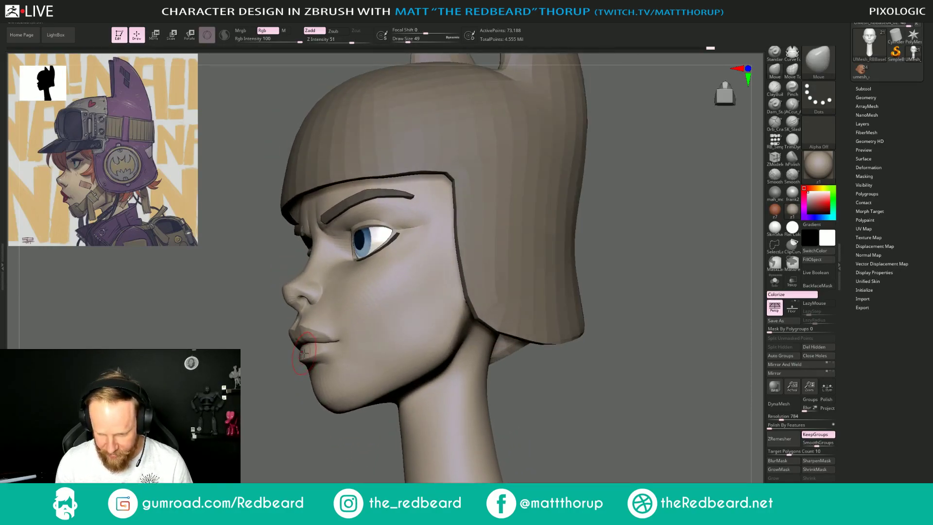
{"action": "mouse_move", "coordinate": [282, 401]}
{"action": "left_mouse_down"}
{"action": "mouse_move", "coordinate": [312, 385]}
{"action": "mouse_move", "coordinate": [340, 345]}
{"action": "left_mouse_up"}
{"action": "left_click_drag", "start_coordinate": [485, 374], "coordinate": [521, 371]}
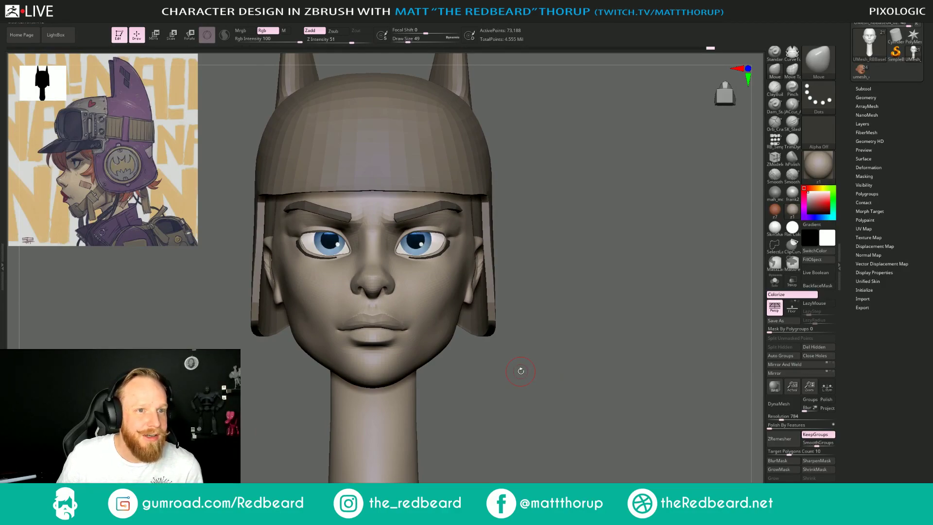
Isolate the head mesh in Solo mode and display its polygroup wireframe.
{"action": "key", "text": "shift+f"}
{"action": "left_click_drag", "start_coordinate": [595, 400], "coordinate": [534, 378], "text": "alt"}
{"action": "left_click", "coordinate": [775, 282]}
{"action": "mouse_move", "coordinate": [606, 400]}
{"action": "left_mouse_down"}
{"action": "mouse_move", "coordinate": [580, 399]}
{"action": "mouse_move", "coordinate": [650, 409]}
{"action": "left_mouse_up"}
{"action": "key", "text": "shift+f"}
{"action": "key", "text": "shift+f"}
{"action": "key", "text": "shift+f"}
{"action": "key", "text": "shift+f"}
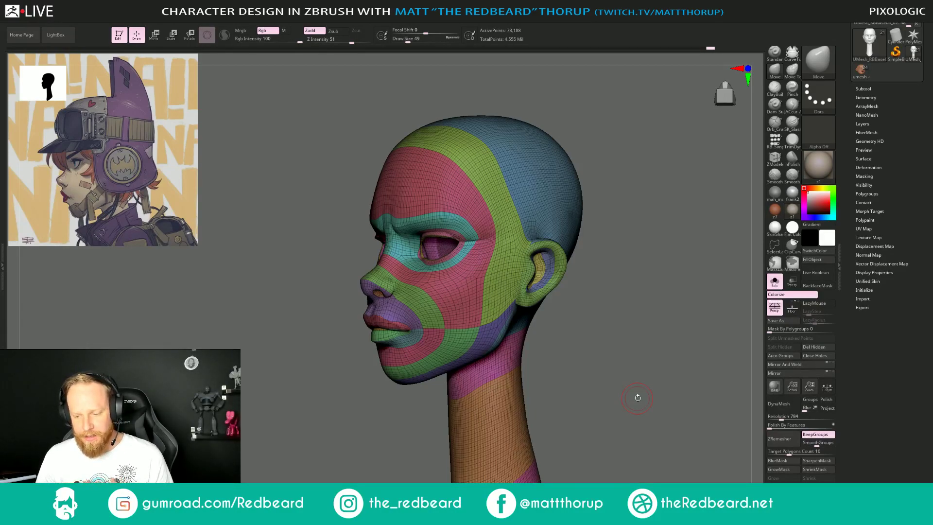
Toggle the visibility of the lip, chin and jaw polygroups to inspect how the mouth area is divided.
{"action": "left_click_drag", "start_coordinate": [638, 398], "coordinate": [549, 359]}
{"action": "left_click", "coordinate": [378, 346], "text": "ctrl+shift"}
{"action": "left_click", "coordinate": [355, 396], "text": "ctrl+shift"}
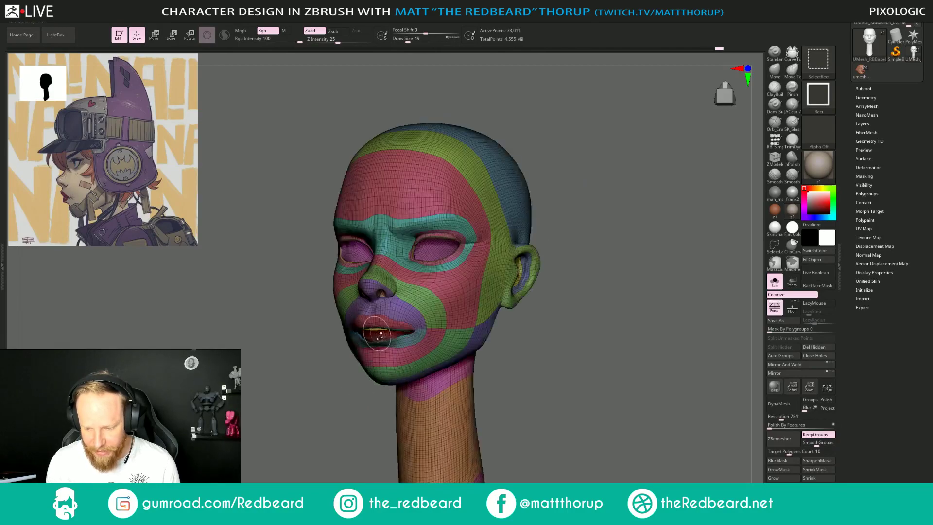
{"action": "left_click", "coordinate": [402, 359], "text": "ctrl+shift"}
{"action": "left_click", "coordinate": [417, 369], "text": "ctrl+shift"}
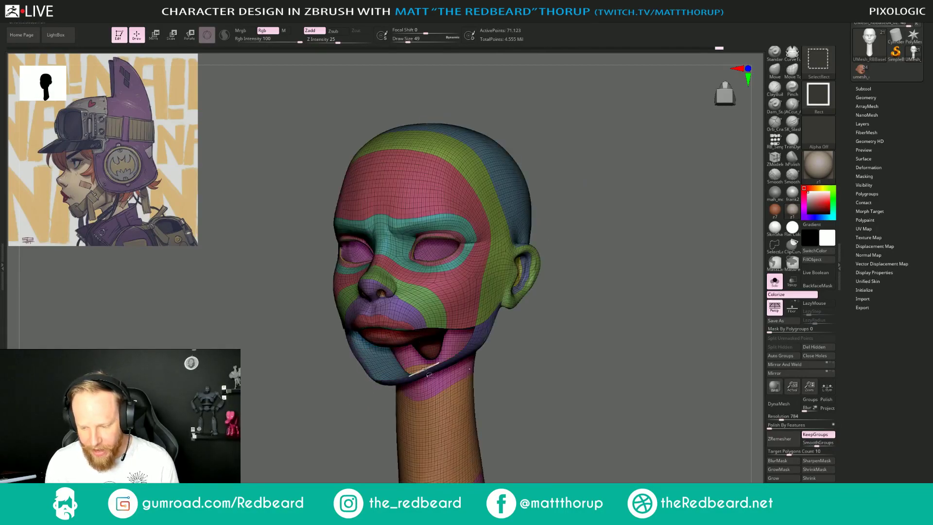
{"action": "left_click_drag", "start_coordinate": [575, 350], "coordinate": [491, 384]}
{"action": "mouse_move", "coordinate": [395, 430]}
{"action": "left_mouse_down"}
{"action": "mouse_move", "coordinate": [408, 433]}
{"action": "mouse_move", "coordinate": [388, 430]}
{"action": "left_mouse_up"}
{"action": "left_click", "coordinate": [408, 344], "text": "ctrl+shift"}
{"action": "left_click", "coordinate": [359, 419], "text": "ctrl+shift"}
Isolate the eye-socket polygroups for inspection and bring the whole head mesh back into view.
{"action": "left_click", "coordinate": [440, 250], "text": "ctrl+shift"}
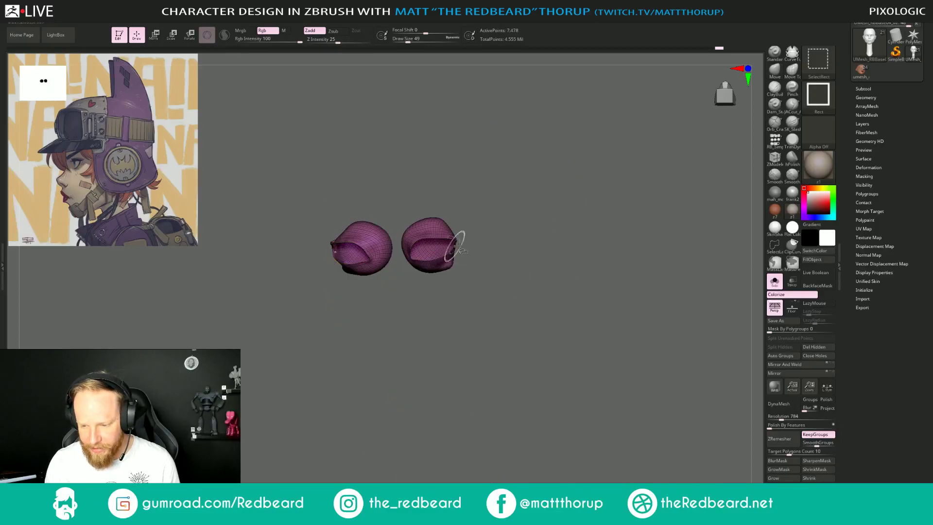
{"action": "left_click_drag", "start_coordinate": [604, 238], "coordinate": [619, 244], "text": "ctrl+shift"}
{"action": "left_click", "coordinate": [610, 245], "text": "ctrl+shift"}
{"action": "left_click_drag", "start_coordinate": [564, 240], "coordinate": [602, 372]}
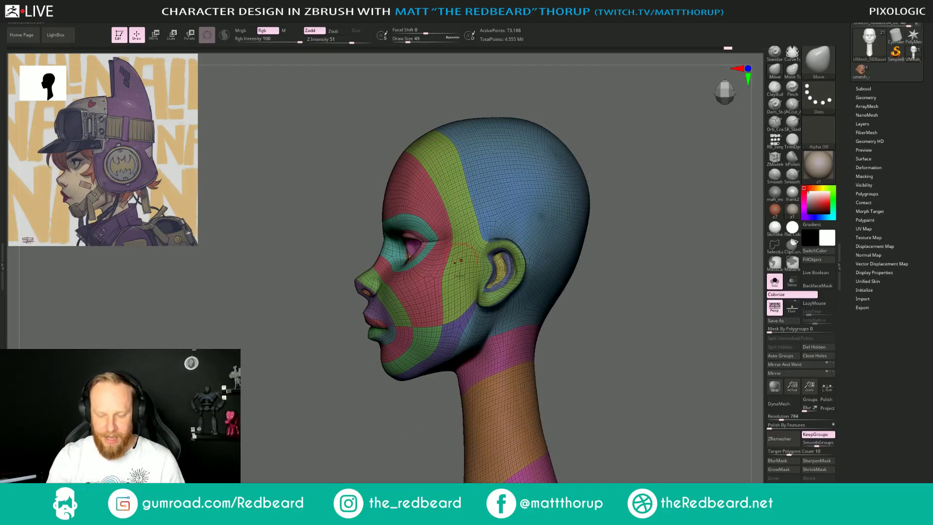
{"action": "key", "text": "shift"}
{"action": "left_click_drag", "start_coordinate": [620, 387], "coordinate": [569, 408]}
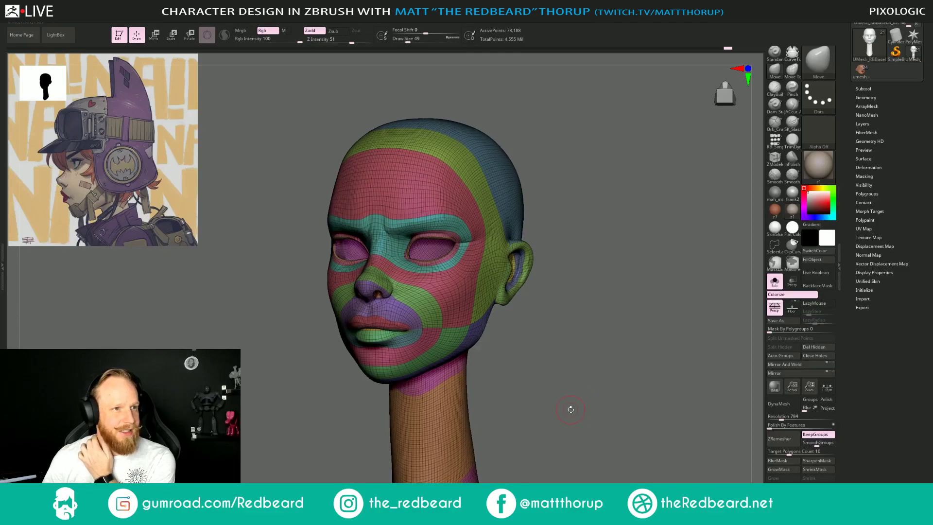
Turn off the polygroup wireframe and examine the bare head's eye area from three-quarter, profile and front views.
{"action": "left_click_drag", "start_coordinate": [563, 371], "coordinate": [454, 275]}
{"action": "key", "text": "shift+f"}
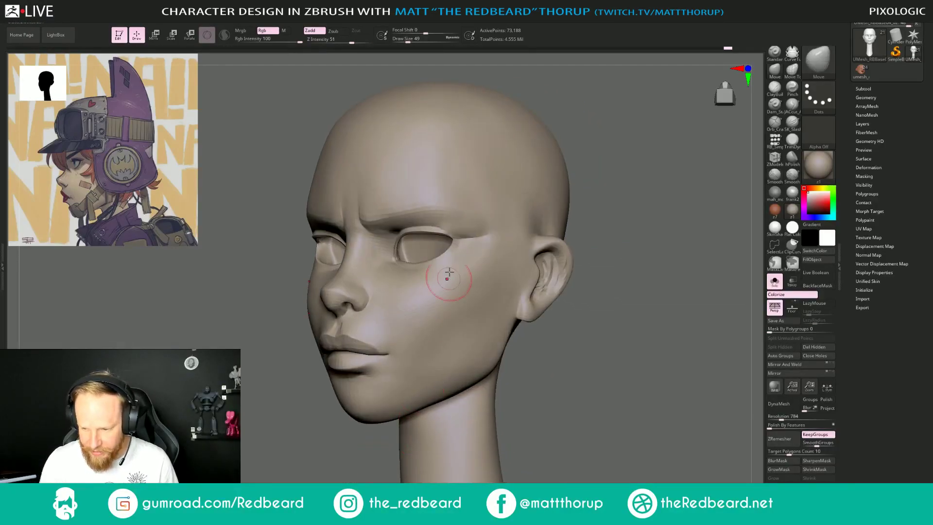
{"action": "left_click_drag", "start_coordinate": [588, 335], "coordinate": [510, 340]}
{"action": "key", "text": "s"}
{"action": "left_click_drag", "start_coordinate": [453, 239], "coordinate": [445, 239]}
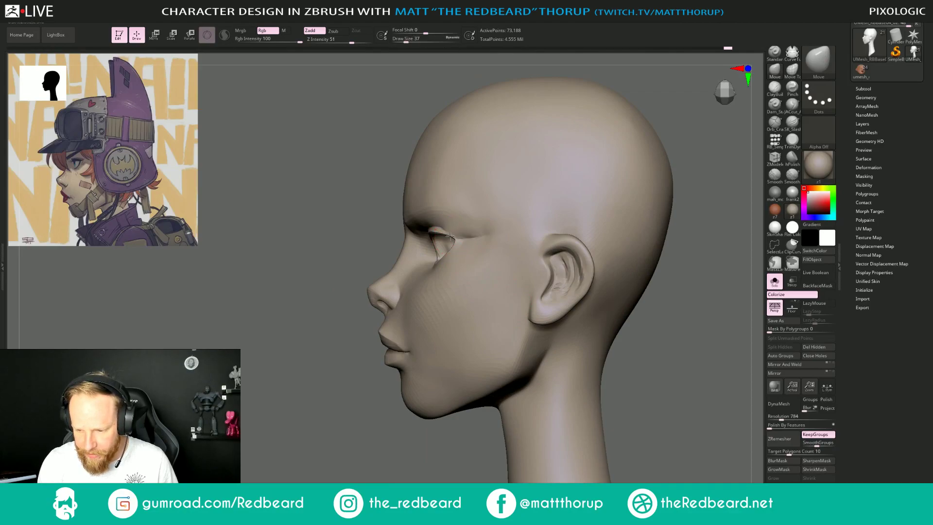
{"action": "left_click_drag", "start_coordinate": [323, 389], "coordinate": [419, 343]}
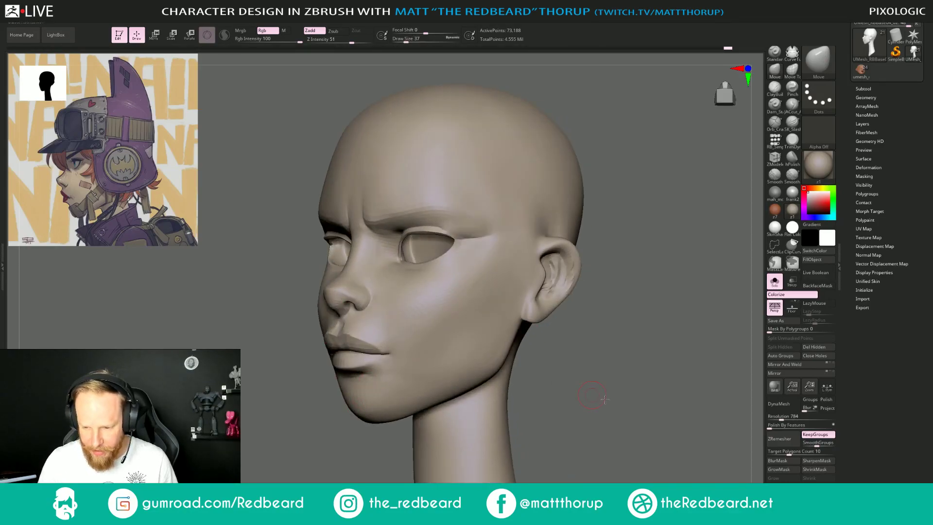
{"action": "mouse_move", "coordinate": [608, 395]}
{"action": "left_mouse_down", "text": "shift"}
{"action": "mouse_move", "coordinate": [616, 394]}
{"action": "mouse_move", "coordinate": [520, 360]}
{"action": "mouse_move", "coordinate": [552, 410]}
{"action": "mouse_move", "coordinate": [534, 378]}
{"action": "left_mouse_up", "text": "shift"}
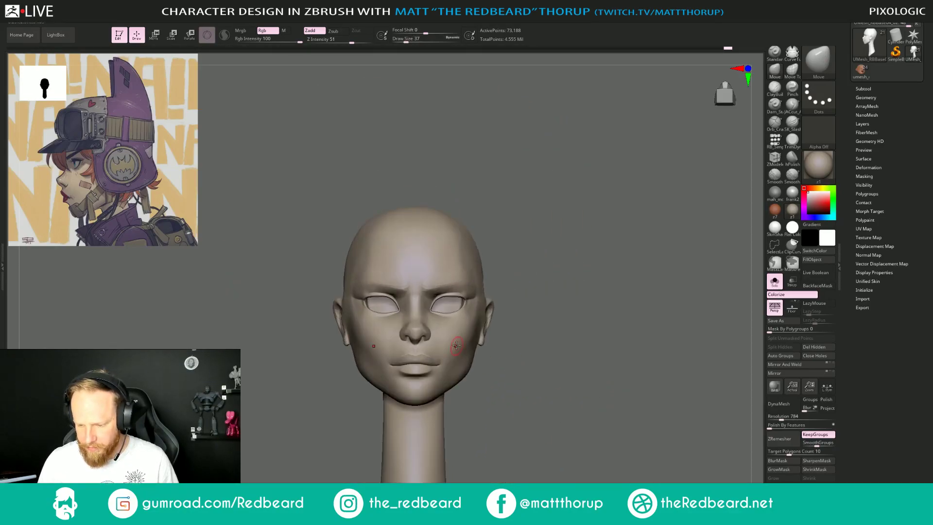
{"action": "left_click_drag", "start_coordinate": [474, 337], "coordinate": [476, 327], "text": "shift"}
{"action": "left_click_drag", "start_coordinate": [530, 274], "coordinate": [671, 272]}
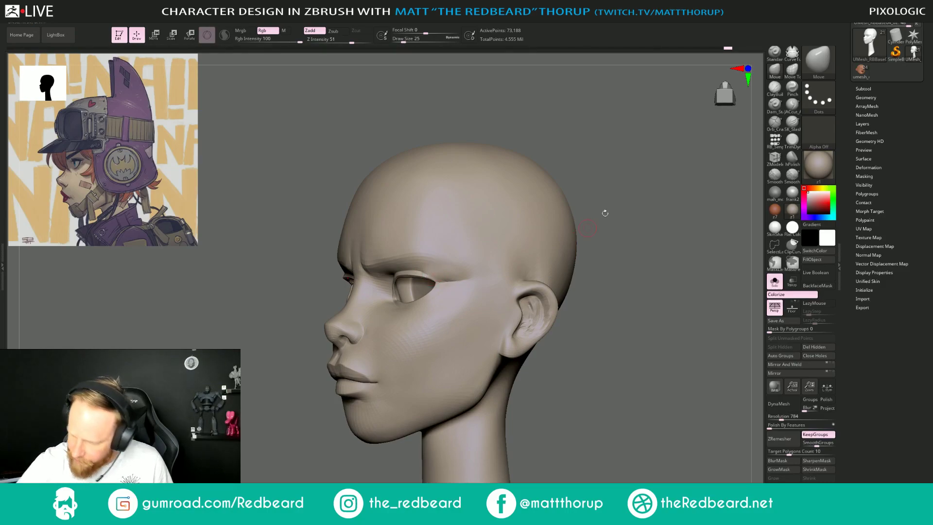
Sharpen the crease above the upper eyelids with the JACut brush at draw size 9 and smooth its outer end.
{"action": "left_click", "coordinate": [792, 106]}
{"action": "key", "text": "s"}
{"action": "mouse_move", "coordinate": [430, 270]}
{"action": "left_mouse_down"}
{"action": "mouse_move", "coordinate": [441, 281]}
{"action": "mouse_move", "coordinate": [409, 270]}
{"action": "left_mouse_up"}
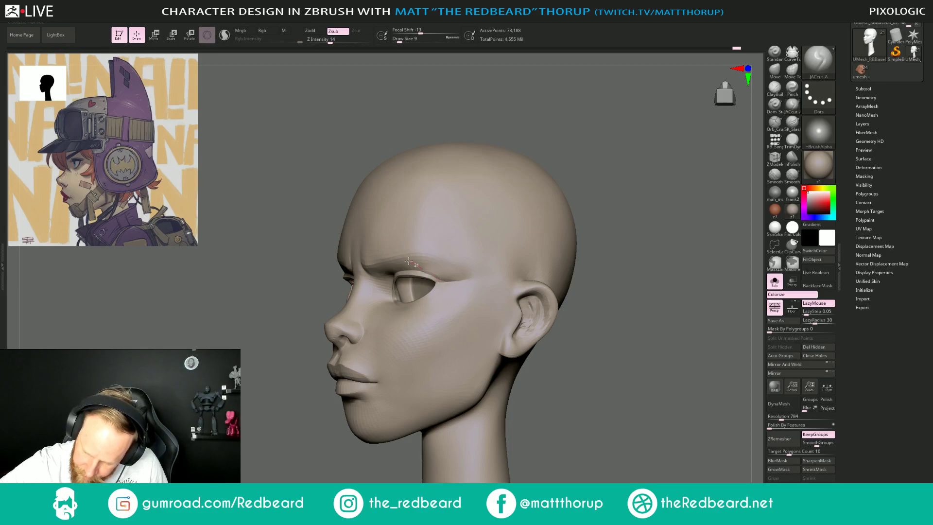
{"action": "key", "text": "shift"}
{"action": "left_click_drag", "start_coordinate": [449, 280], "coordinate": [432, 277], "text": "shift"}
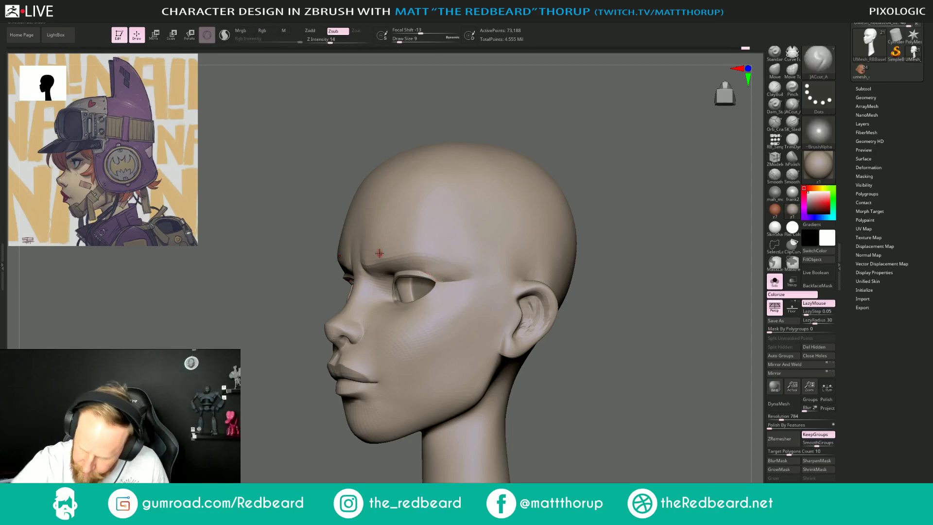
Carve the hollows between the inner eye corners and nose bridge with the JACut brush at draw size 29, and exit Solo mode.
{"action": "mouse_move", "coordinate": [650, 308]}
{"action": "left_mouse_down", "text": "shift"}
{"action": "mouse_move", "coordinate": [667, 318]}
{"action": "mouse_move", "coordinate": [544, 325]}
{"action": "mouse_move", "coordinate": [439, 292]}
{"action": "left_mouse_up", "text": "shift"}
{"action": "key", "text": "s"}
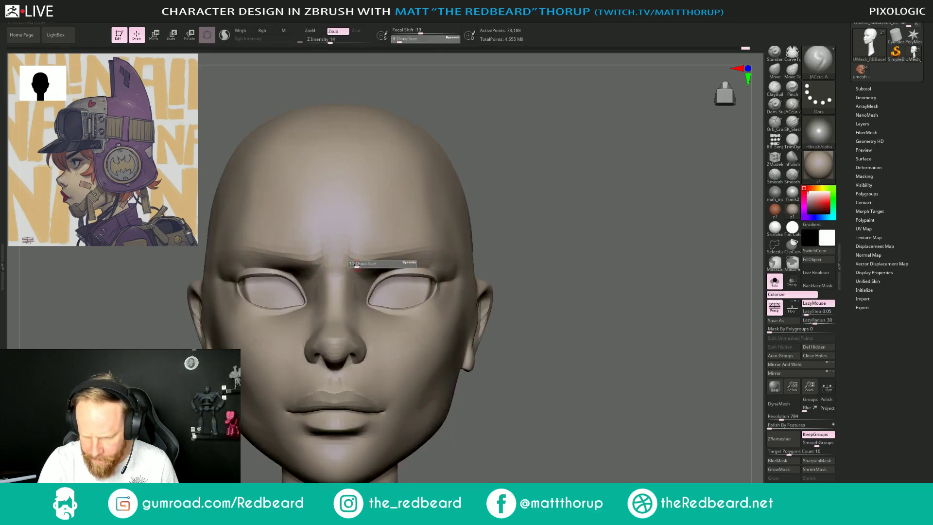
{"action": "mouse_move", "coordinate": [357, 264]}
{"action": "left_mouse_down"}
{"action": "mouse_move", "coordinate": [349, 259]}
{"action": "mouse_move", "coordinate": [351, 273]}
{"action": "left_mouse_up"}
{"action": "key", "text": "s"}
{"action": "left_click_drag", "start_coordinate": [345, 240], "coordinate": [352, 283]}
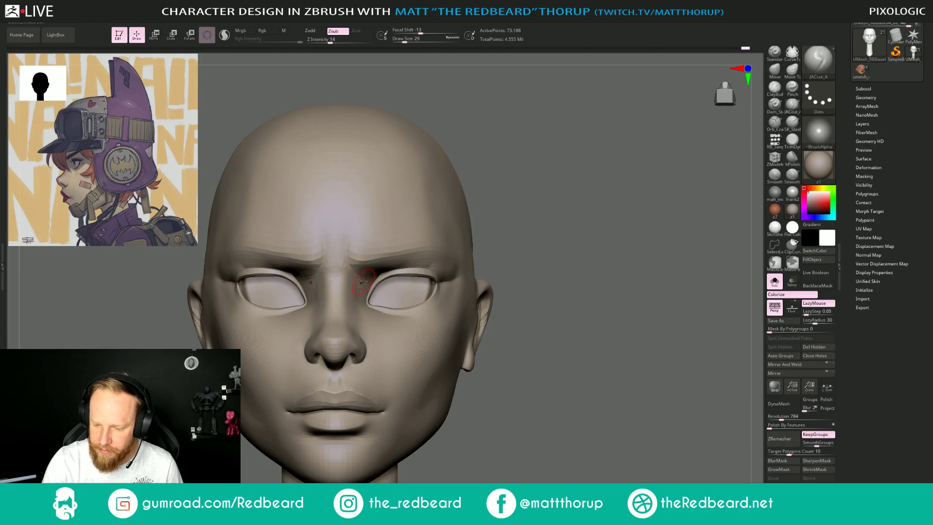
{"action": "right_click_drag", "start_coordinate": [438, 267], "coordinate": [410, 272]}
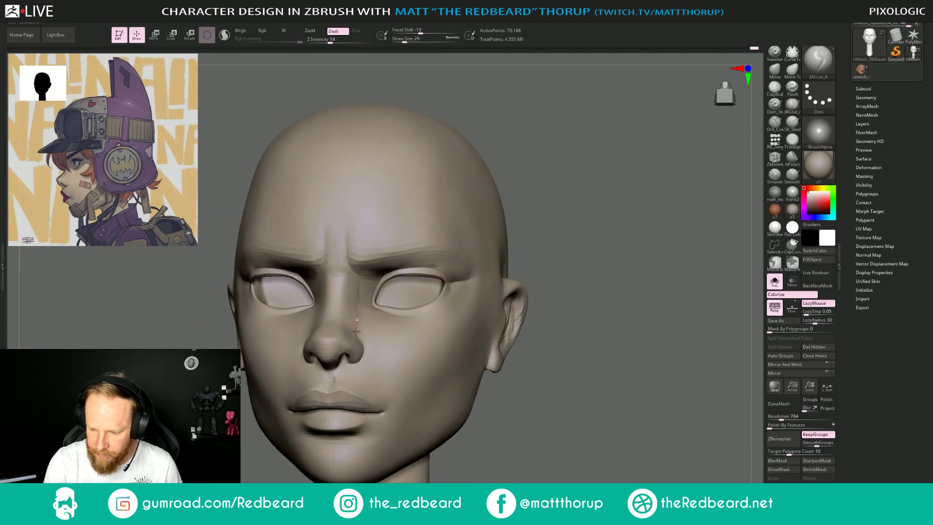
{"action": "mouse_move", "coordinate": [367, 308]}
{"action": "left_mouse_down"}
{"action": "mouse_move", "coordinate": [354, 333]}
{"action": "mouse_move", "coordinate": [358, 282]}
{"action": "mouse_move", "coordinate": [365, 321]}
{"action": "left_mouse_up"}
{"action": "right_click_drag", "start_coordinate": [559, 311], "coordinate": [542, 324]}
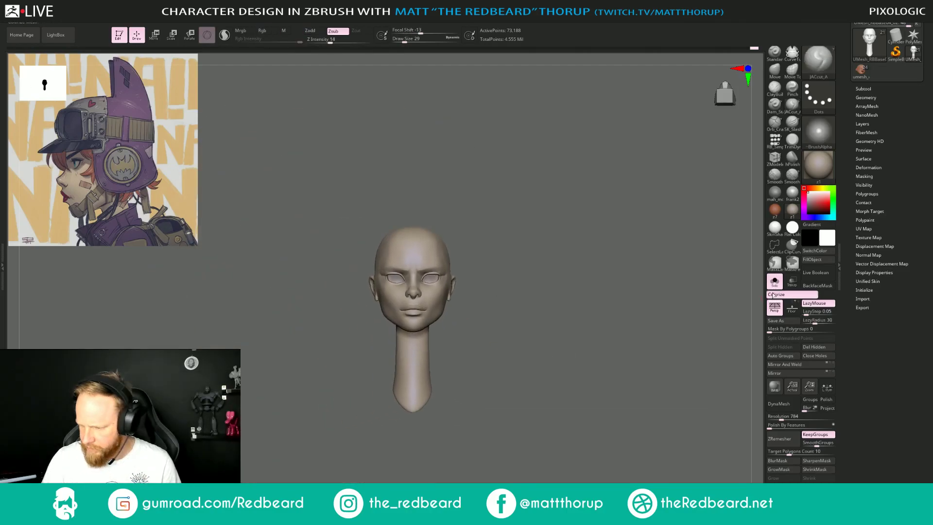
{"action": "left_click", "coordinate": [774, 281]}
{"action": "mouse_move", "coordinate": [647, 368]}
{"action": "right_mouse_down", "text": "ctrl"}
{"action": "mouse_move", "coordinate": [675, 374]}
{"action": "mouse_move", "coordinate": [646, 373]}
{"action": "right_mouse_up", "text": "ctrl"}
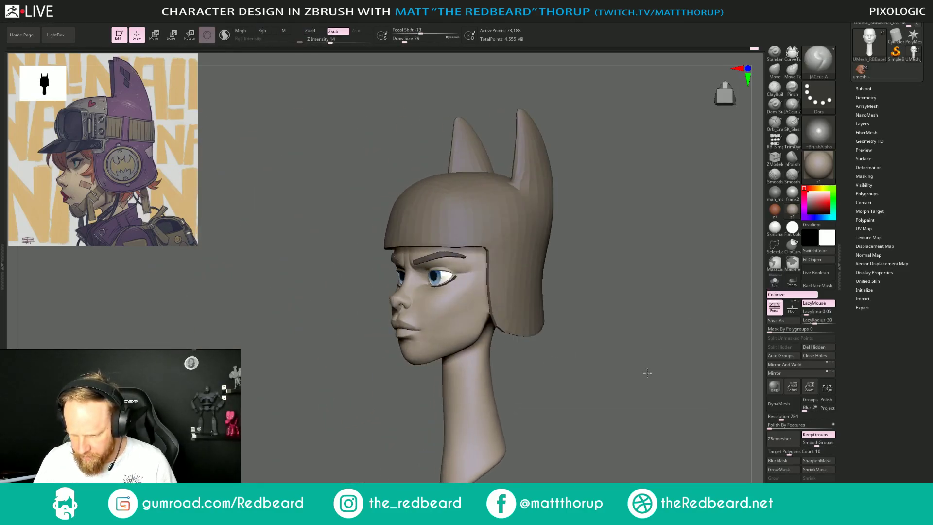
Fit the lower eyelash mesh against the eye in profile with the Move brush, using draw sizes 108 and 16.
{"action": "mouse_move", "coordinate": [625, 291]}
{"action": "right_mouse_down", "text": "shift"}
{"action": "mouse_move", "coordinate": [643, 309]}
{"action": "mouse_move", "coordinate": [648, 333]}
{"action": "mouse_move", "coordinate": [629, 334]}
{"action": "mouse_move", "coordinate": [631, 357]}
{"action": "right_mouse_up", "text": "shift"}
{"action": "left_click", "coordinate": [476, 285], "text": "alt"}
{"action": "key", "text": "b"}
{"action": "key", "text": "m"}
{"action": "key", "text": "v"}
{"action": "right_click_drag", "start_coordinate": [631, 357], "coordinate": [620, 357]}
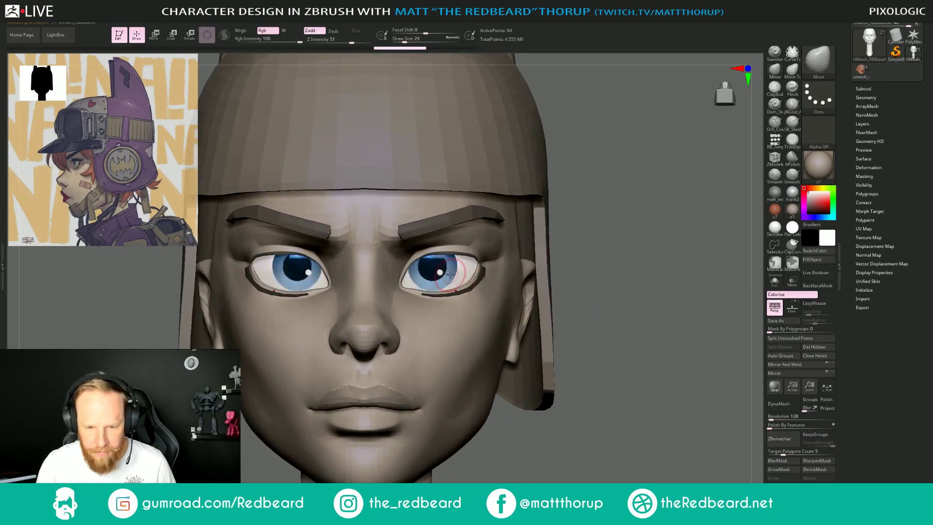
{"action": "right_click_drag", "start_coordinate": [614, 254], "coordinate": [490, 267]}
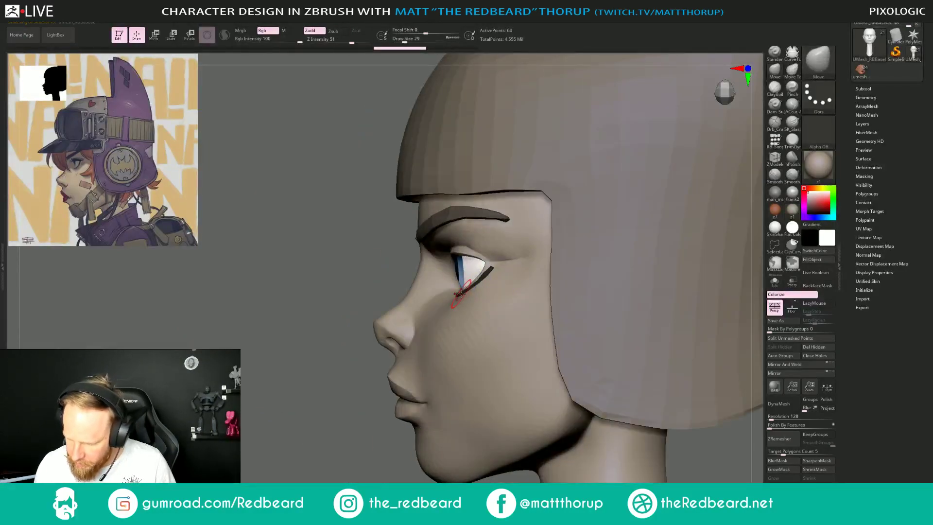
{"action": "key", "text": "bracketleft"}
{"action": "key", "text": "bracketleft"}
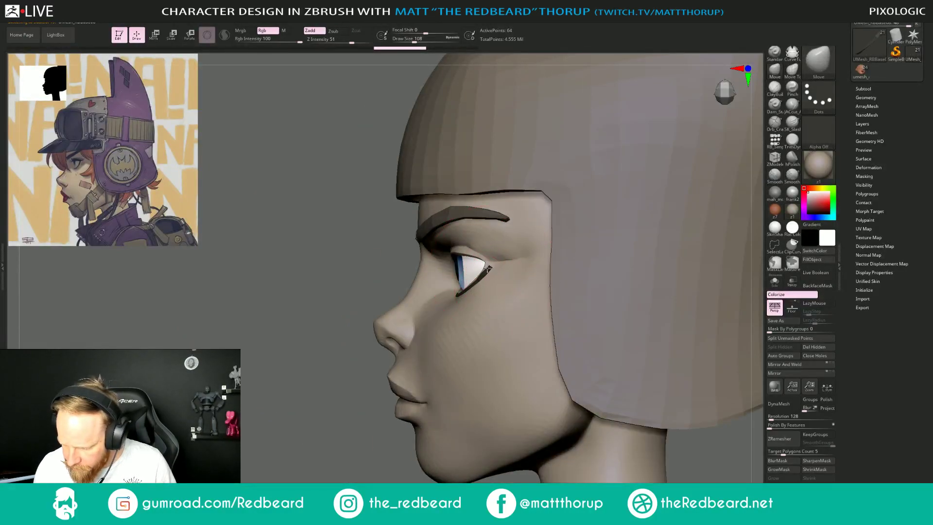
{"action": "key", "text": "bracketleft"}
{"action": "key", "text": "bracketleft"}
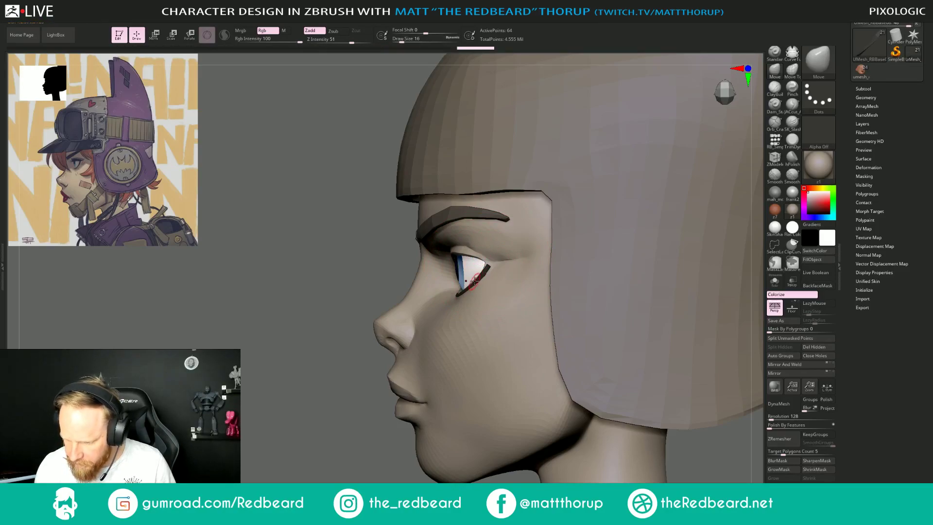
Adjust the lower eyelashes' shape from the front with the Move brush, raising the draw size to 68.
{"action": "right_click_drag", "start_coordinate": [407, 322], "coordinate": [410, 340], "text": "shift"}
{"action": "key", "text": "bracketright"}
{"action": "key", "text": "bracketright"}
{"action": "key", "text": "bracketright"}
{"action": "key", "text": "bracketright"}
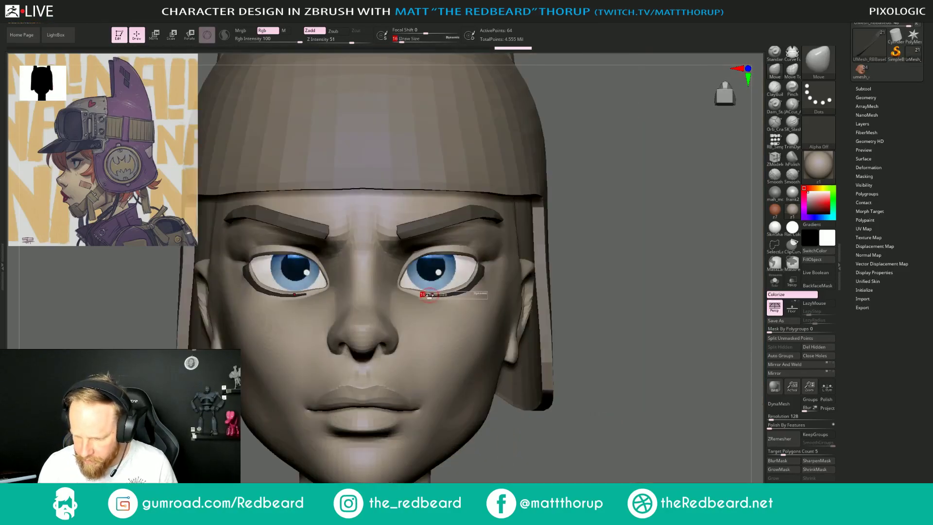
{"action": "left_click_drag", "start_coordinate": [431, 297], "coordinate": [436, 297]}
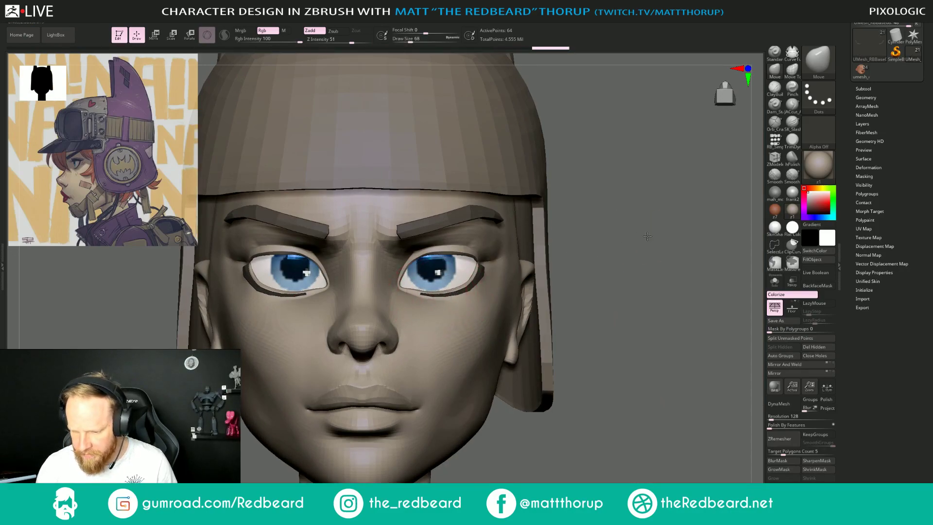
{"action": "key", "text": "f"}
{"action": "right_click_drag", "start_coordinate": [525, 266], "coordinate": [597, 260], "text": "ctrl"}
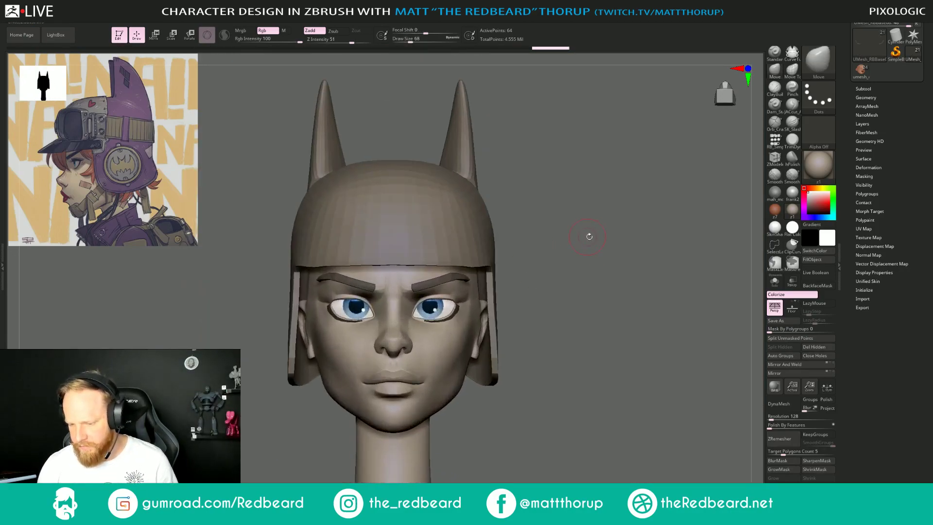
Make the hidden upper eyelash subtool visible and select it for editing.
{"action": "left_click", "coordinate": [864, 89]}
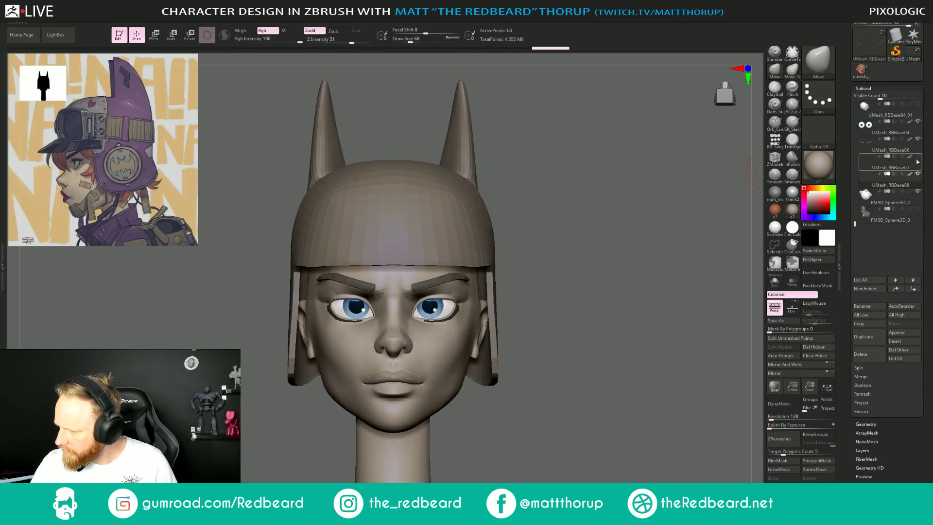
{"action": "right_click_drag", "start_coordinate": [632, 263], "coordinate": [585, 311], "text": "ctrl"}
{"action": "left_click", "coordinate": [415, 280], "text": "alt"}
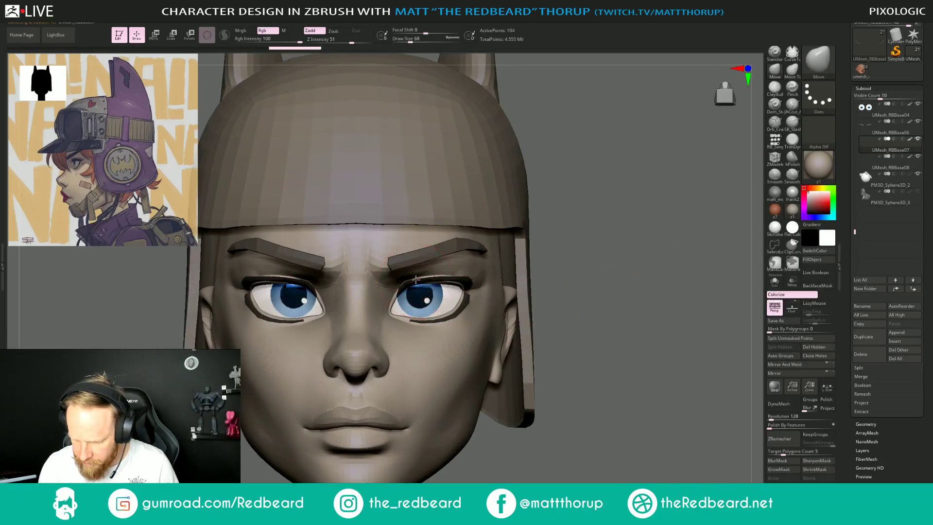
Shape the upper eyelash mesh along the lid from the front with the Move brush, using draw sizes 59 and 51.
{"action": "key", "text": "s"}
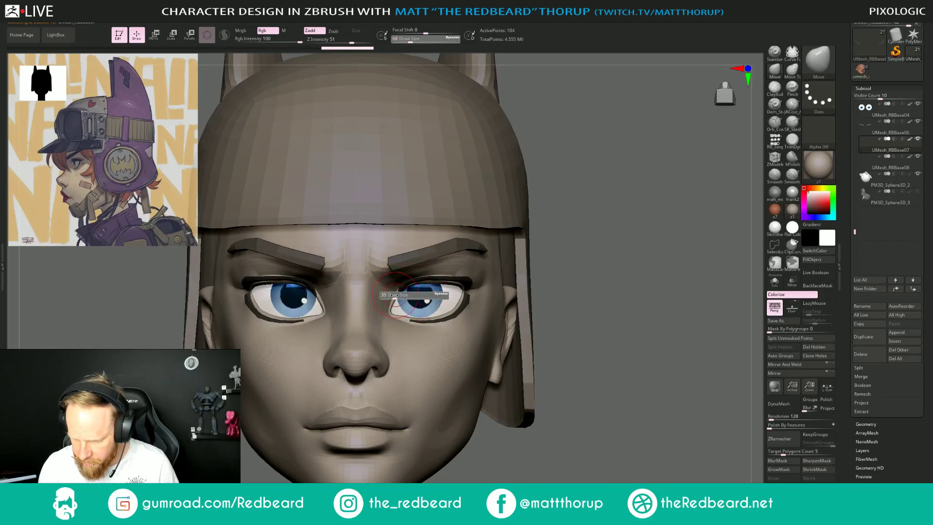
{"action": "left_click_drag", "start_coordinate": [399, 296], "coordinate": [393, 297]}
{"action": "key", "text": "bracketright"}
{"action": "key", "text": "bracketright"}
{"action": "key", "text": "bracketright"}
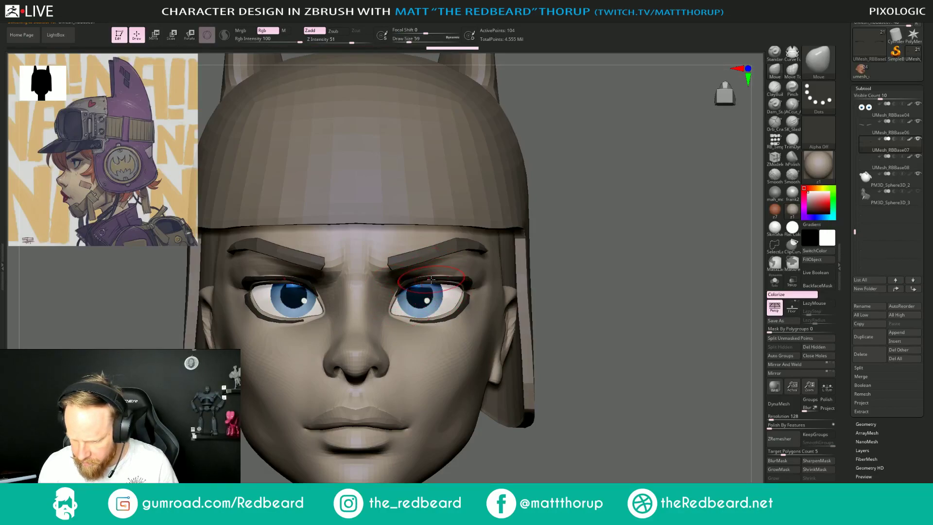
{"action": "mouse_move", "coordinate": [558, 242]}
{"action": "left_mouse_down"}
{"action": "mouse_move", "coordinate": [486, 267]}
{"action": "mouse_move", "coordinate": [476, 286]}
{"action": "left_mouse_up"}
{"action": "key", "text": "s"}
{"action": "left_click_drag", "start_coordinate": [484, 280], "coordinate": [449, 278]}
{"action": "key", "text": "s"}
Fit the upper eyelashes to the eyelid curve from below and from the front with the Move brush, using draw sizes 37 and 46.
{"action": "left_click_drag", "start_coordinate": [289, 444], "coordinate": [292, 364]}
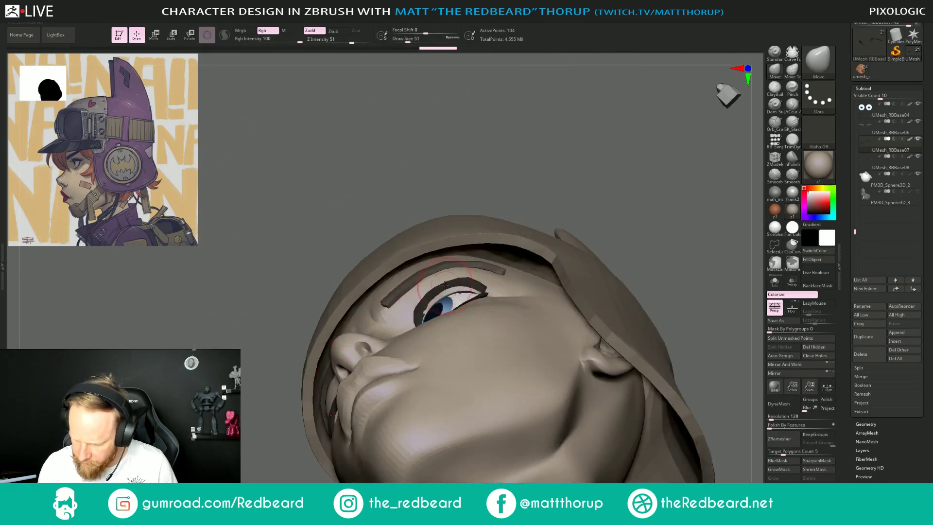
{"action": "key", "text": "s"}
{"action": "mouse_move", "coordinate": [445, 285]}
{"action": "left_mouse_down"}
{"action": "mouse_move", "coordinate": [428, 291]}
{"action": "mouse_move", "coordinate": [421, 319]}
{"action": "left_mouse_up"}
{"action": "left_click_drag", "start_coordinate": [621, 203], "coordinate": [581, 232]}
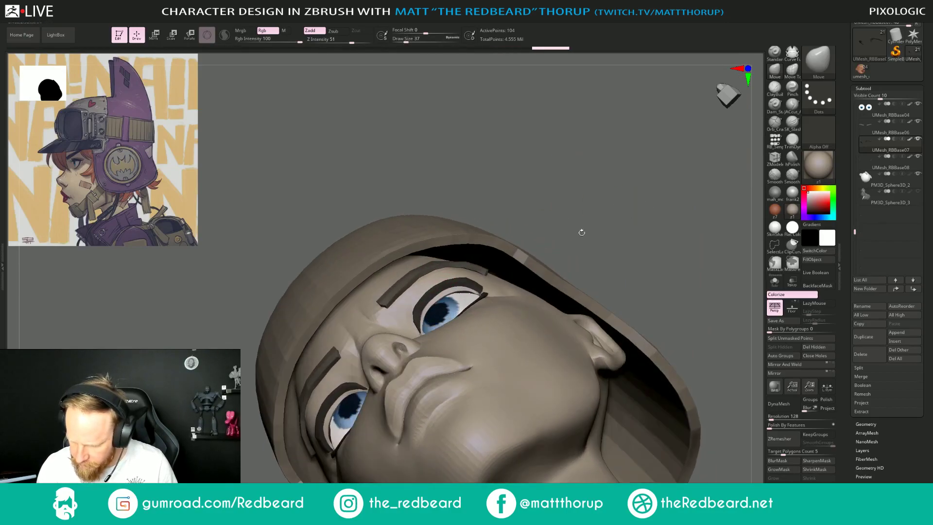
{"action": "key", "text": "s"}
{"action": "left_click_drag", "start_coordinate": [462, 292], "coordinate": [466, 294]}
{"action": "key", "text": "s"}
{"action": "left_click_drag", "start_coordinate": [466, 294], "coordinate": [472, 287]}
{"action": "mouse_move", "coordinate": [607, 243]}
{"action": "left_mouse_down"}
{"action": "mouse_move", "coordinate": [581, 306]}
{"action": "mouse_move", "coordinate": [591, 313]}
{"action": "left_mouse_up"}
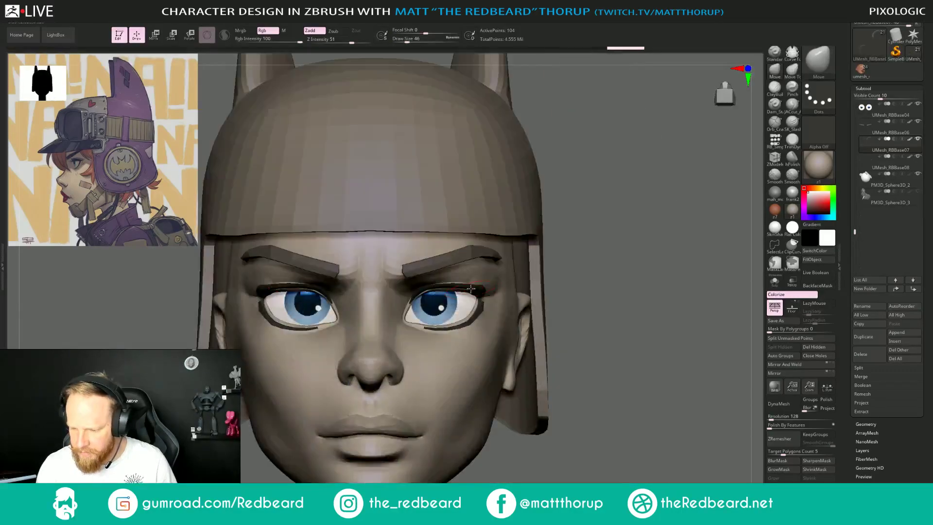
{"action": "left_click_drag", "start_coordinate": [470, 291], "coordinate": [471, 288]}
{"action": "right_click_drag", "start_coordinate": [651, 250], "coordinate": [627, 335]}
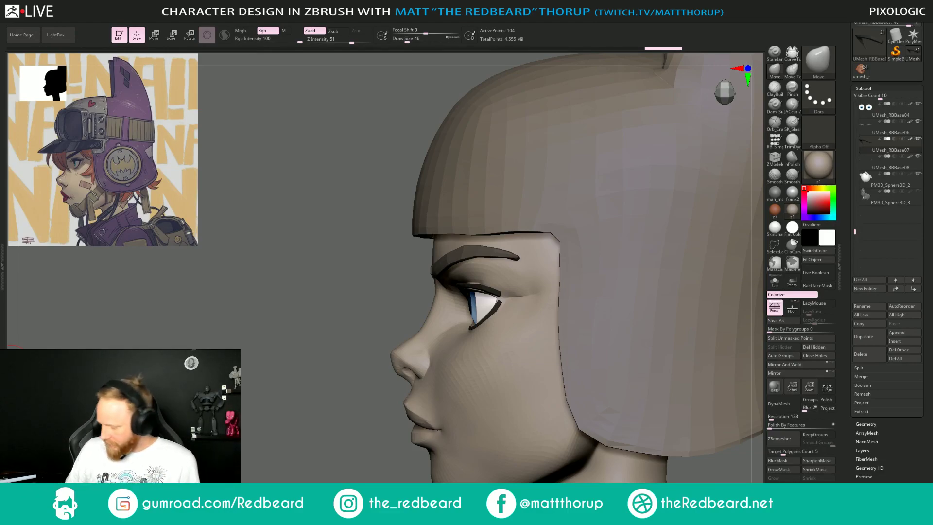
{"action": "key", "text": "XF86AudioLowerVolume"}
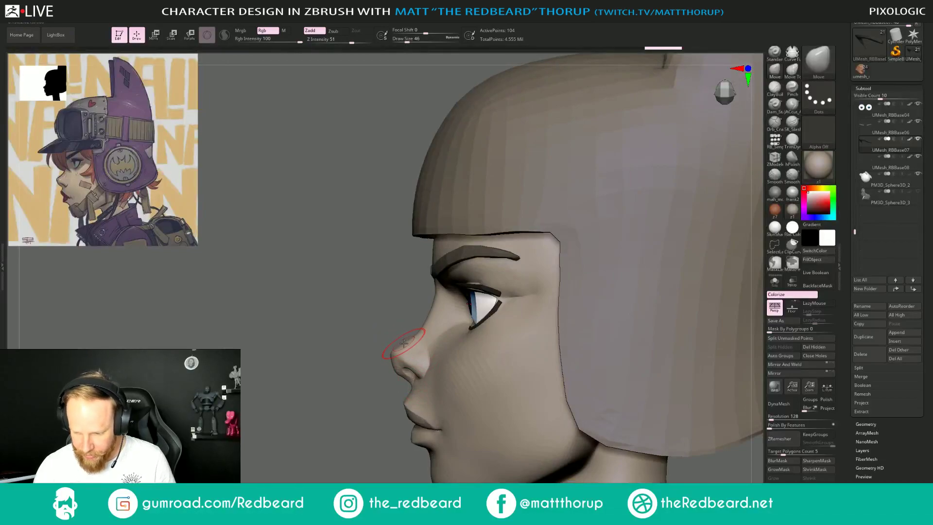
Select the head subtool for editing at the nose and set the draw size to 41.
{"action": "key", "text": "["}
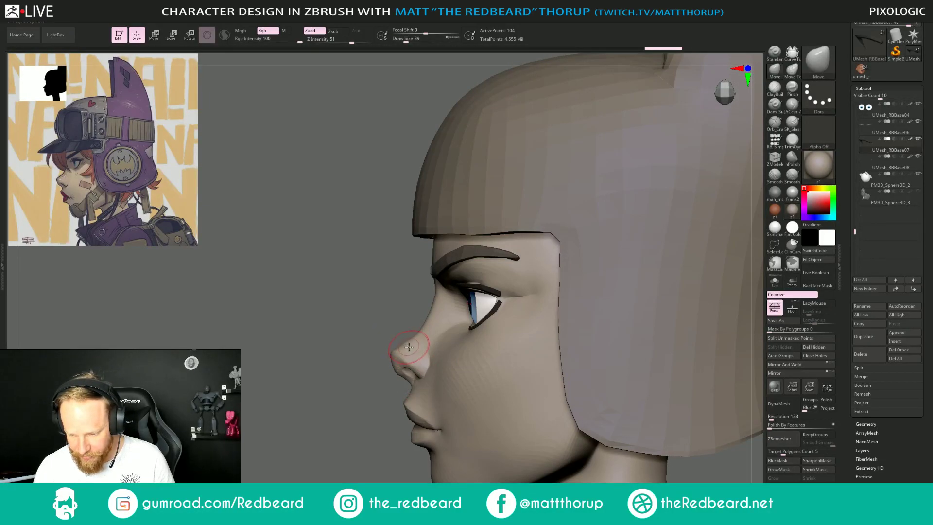
{"action": "left_click", "coordinate": [405, 345], "text": "alt"}
{"action": "key", "text": "s"}
{"action": "left_click", "coordinate": [406, 346]}
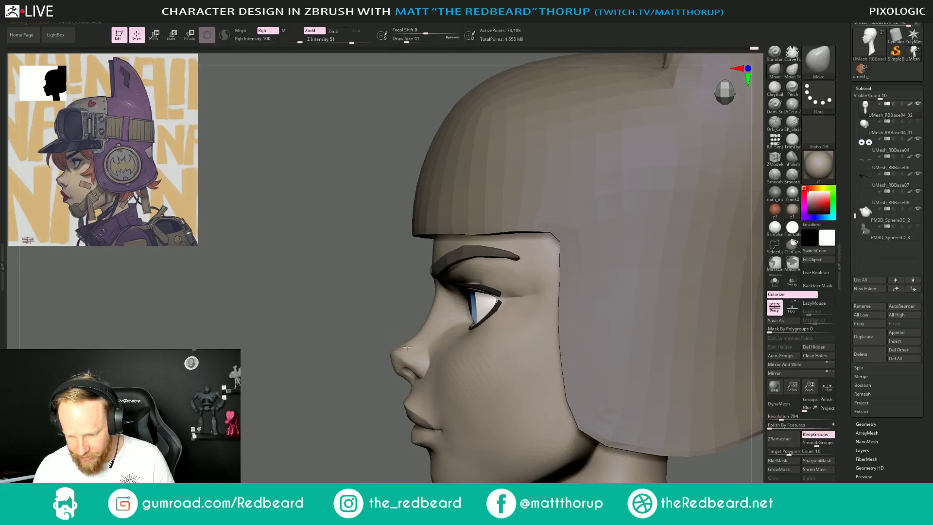
{"action": "left_click", "coordinate": [416, 347]}
Review the whole head and helmet from the front and in profile, and check the head's polygroup wireframe.
{"action": "left_click_drag", "start_coordinate": [357, 419], "coordinate": [481, 363]}
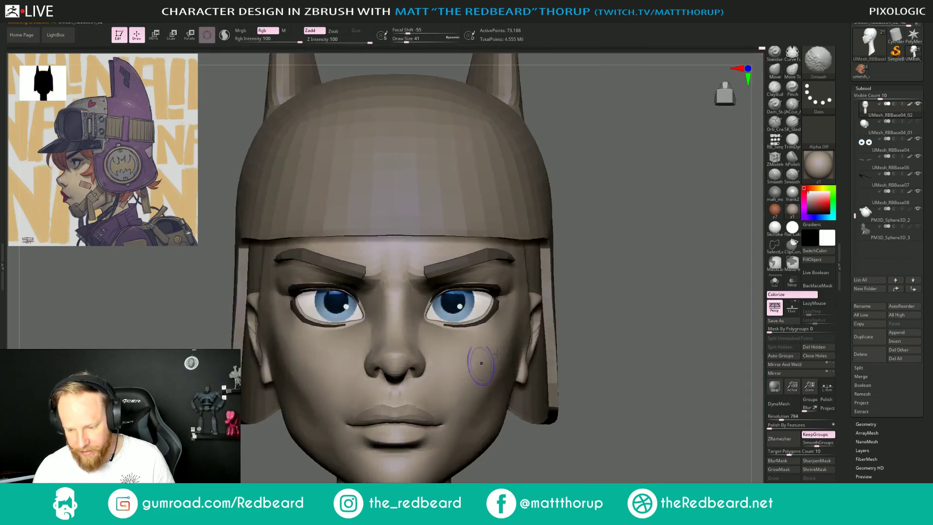
{"action": "right_click_drag", "start_coordinate": [481, 363], "coordinate": [591, 260], "text": "alt"}
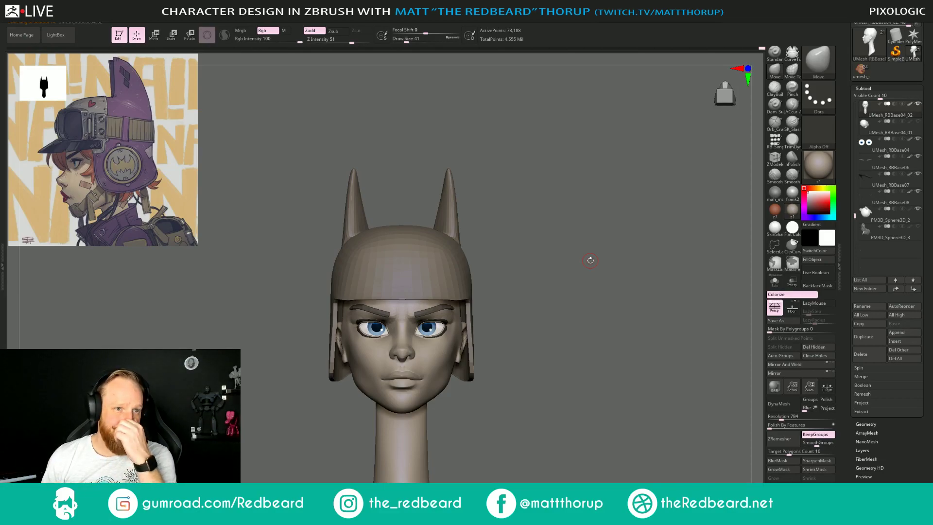
{"action": "right_click_drag", "start_coordinate": [548, 284], "coordinate": [569, 367]}
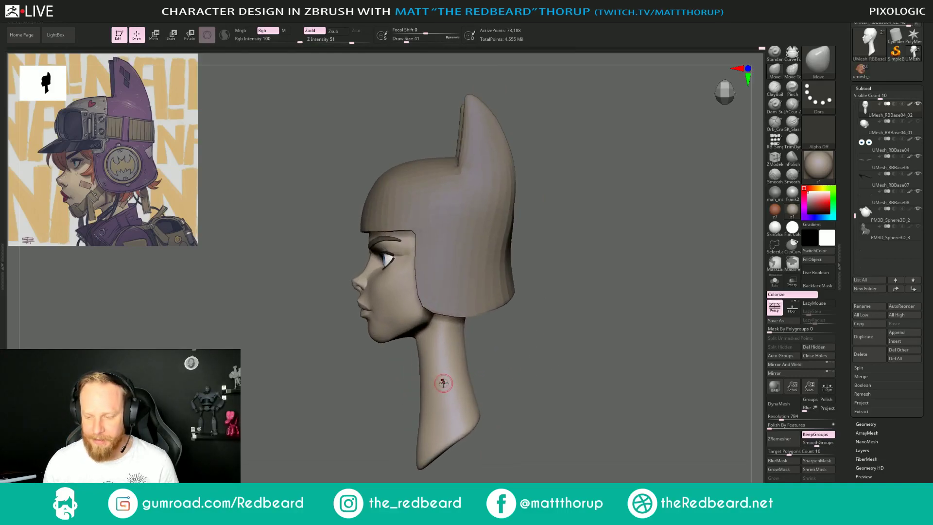
{"action": "mouse_move", "coordinate": [545, 397]}
{"action": "left_mouse_down"}
{"action": "mouse_move", "coordinate": [604, 386]}
{"action": "mouse_move", "coordinate": [588, 392]}
{"action": "left_mouse_up"}
{"action": "key", "text": "shift+f"}
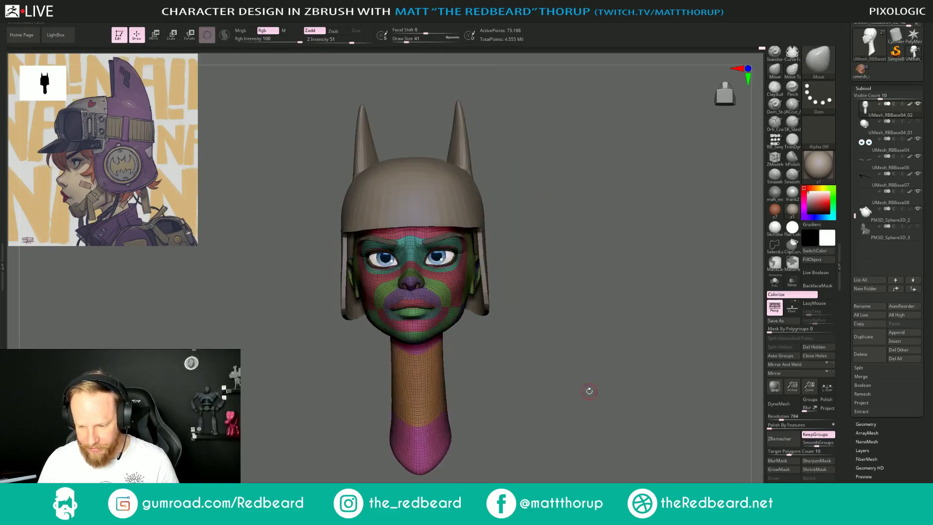
{"action": "key", "text": "shift+f"}
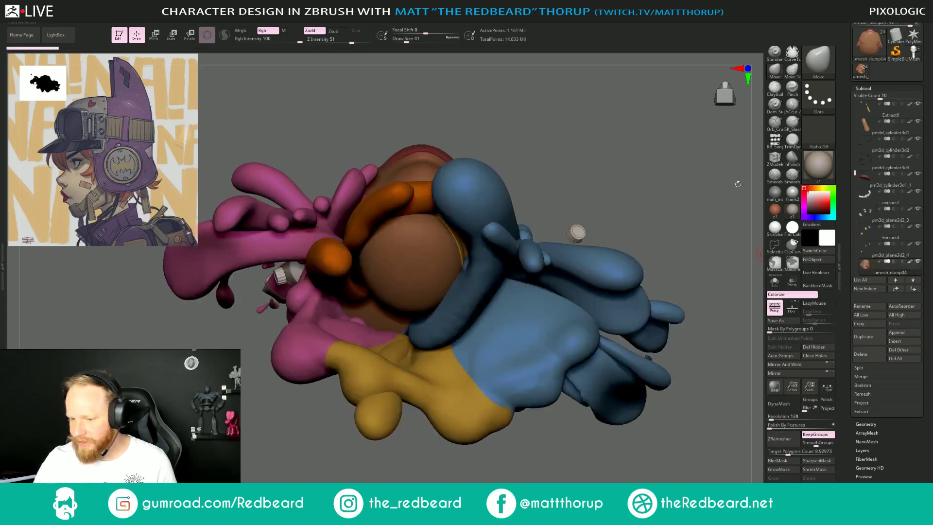
Isolate the smiling face of the paint-splash model in Solo mode, frame it and check its polygroup wireframe.
{"action": "mouse_move", "coordinate": [694, 368]}
{"action": "left_mouse_down"}
{"action": "mouse_move", "coordinate": [692, 356]}
{"action": "mouse_move", "coordinate": [680, 395]}
{"action": "left_mouse_up"}
{"action": "key", "text": "f"}
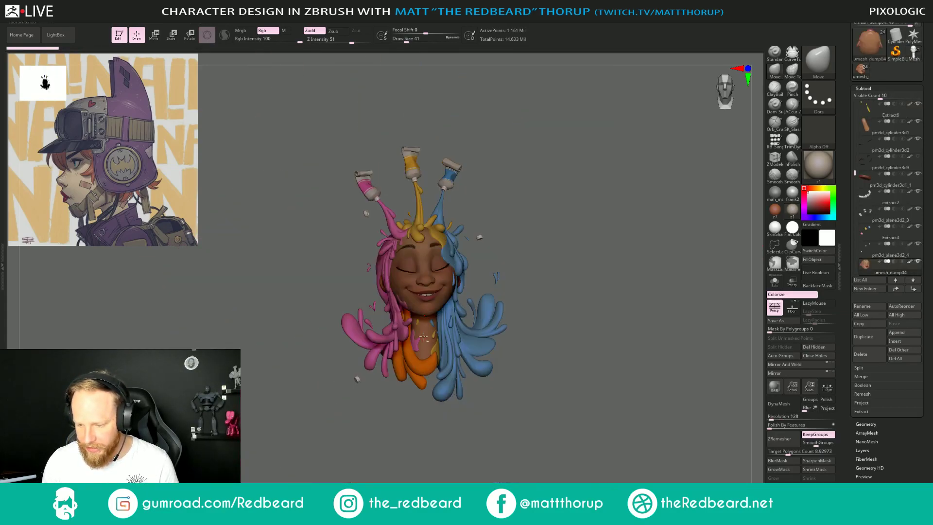
{"action": "left_click", "coordinate": [774, 281]}
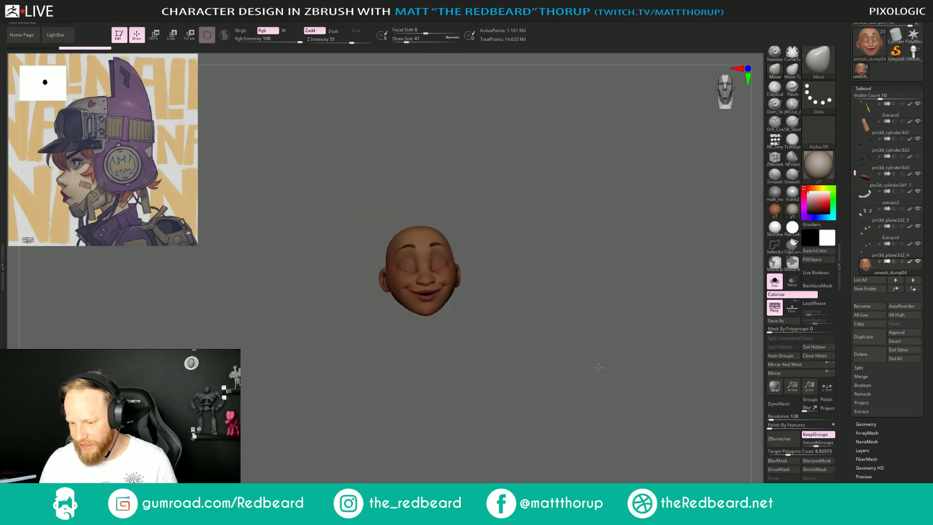
{"action": "key", "text": "f"}
{"action": "key", "text": "shift+f"}
{"action": "key", "text": "shift+f"}
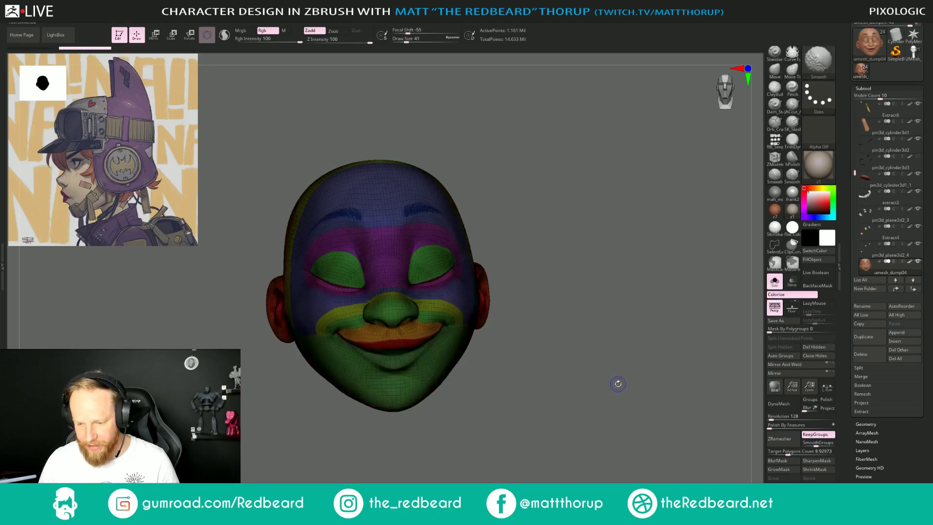
Turn off the smiling face's painted colour and display it in the reddish clay material.
{"action": "left_click", "coordinate": [774, 228]}
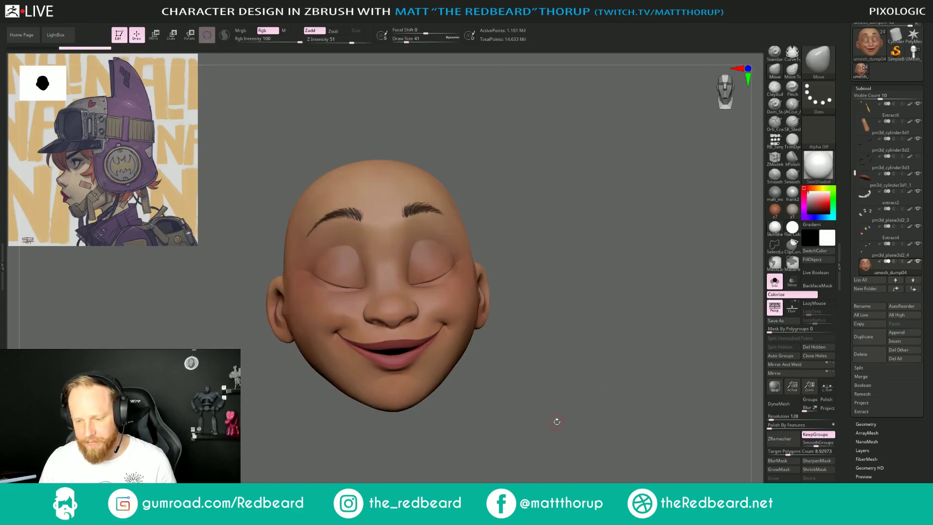
{"action": "mouse_move", "coordinate": [557, 421]}
{"action": "left_mouse_down"}
{"action": "mouse_move", "coordinate": [614, 367]}
{"action": "mouse_move", "coordinate": [625, 379]}
{"action": "mouse_move", "coordinate": [676, 323]}
{"action": "mouse_move", "coordinate": [641, 358]}
{"action": "mouse_move", "coordinate": [622, 362]}
{"action": "left_mouse_up"}
{"action": "left_click", "coordinate": [910, 261]}
{"action": "left_click", "coordinate": [777, 210]}
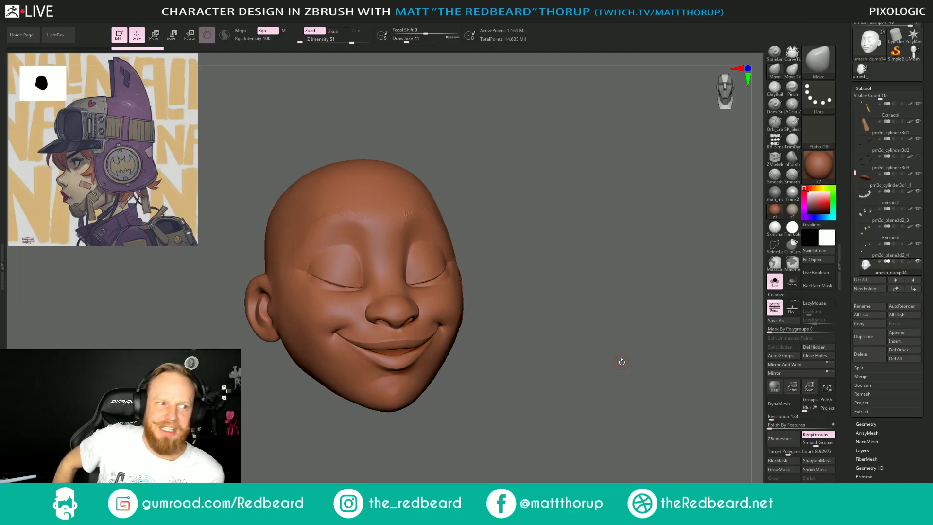
Lower the smiling face's subdivision level and inspect its polygroup wireframe and side form.
{"action": "mouse_move", "coordinate": [562, 237]}
{"action": "left_mouse_down"}
{"action": "mouse_move", "coordinate": [573, 240]}
{"action": "mouse_move", "coordinate": [558, 245]}
{"action": "left_mouse_up"}
{"action": "key", "text": "shift"}
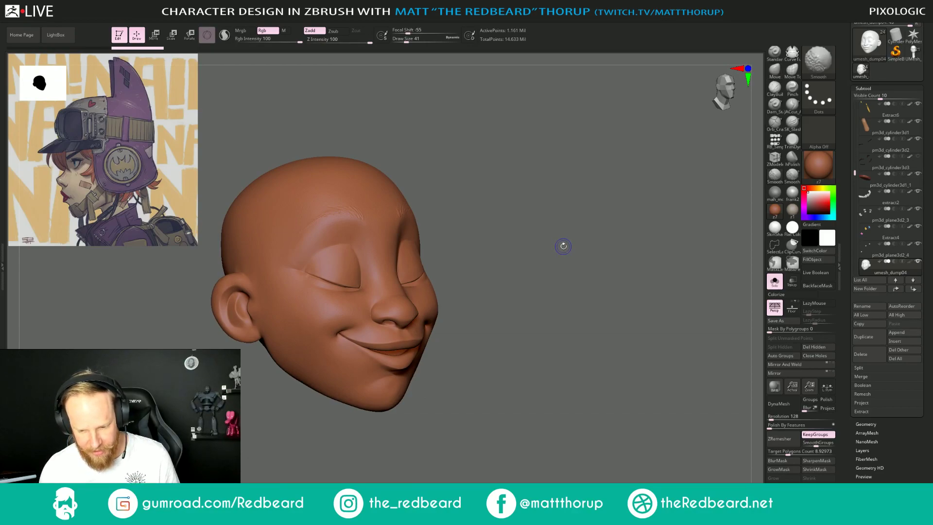
{"action": "key", "text": "shift"}
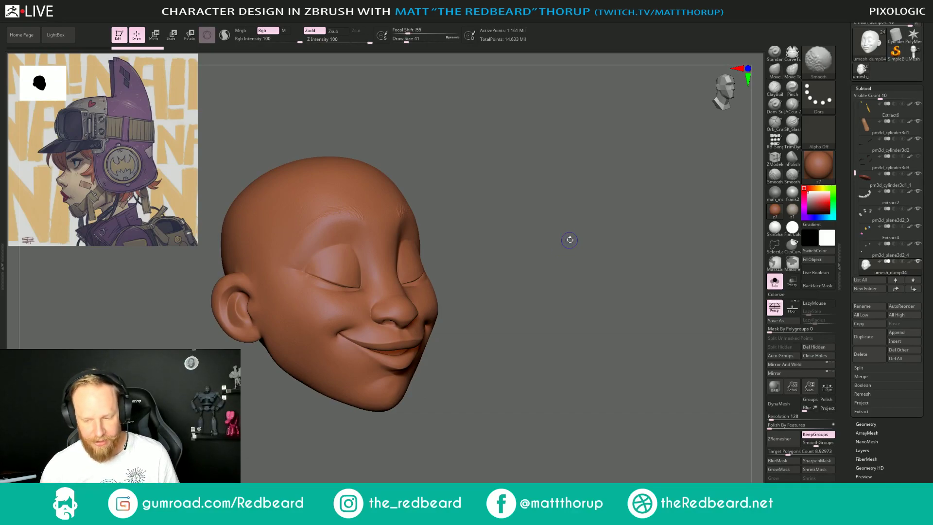
{"action": "mouse_move", "coordinate": [570, 240]}
{"action": "left_mouse_down", "text": "shift"}
{"action": "mouse_move", "coordinate": [504, 271]}
{"action": "mouse_move", "coordinate": [548, 265]}
{"action": "mouse_move", "coordinate": [323, 203]}
{"action": "left_mouse_up", "text": "shift"}
{"action": "key", "text": "shift+f"}
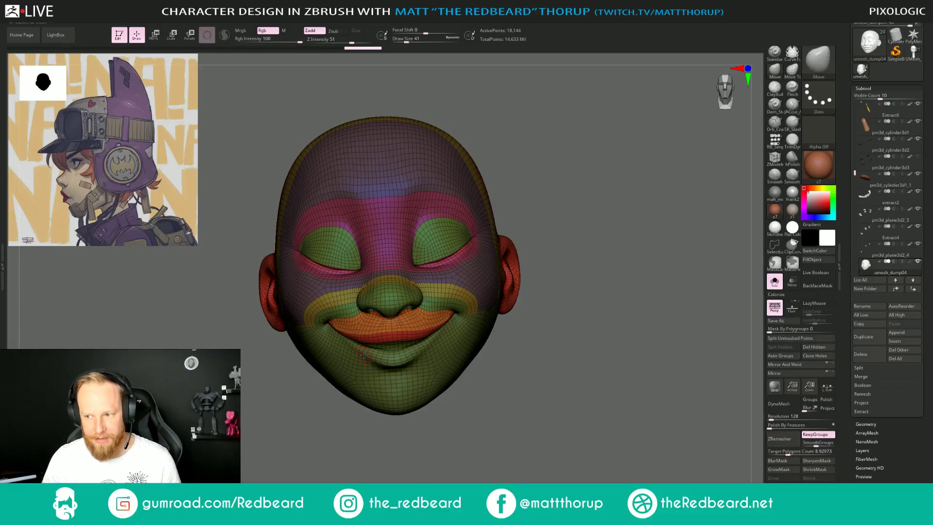
{"action": "key", "text": "shift+f"}
{"action": "left_click_drag", "start_coordinate": [613, 378], "coordinate": [448, 404]}
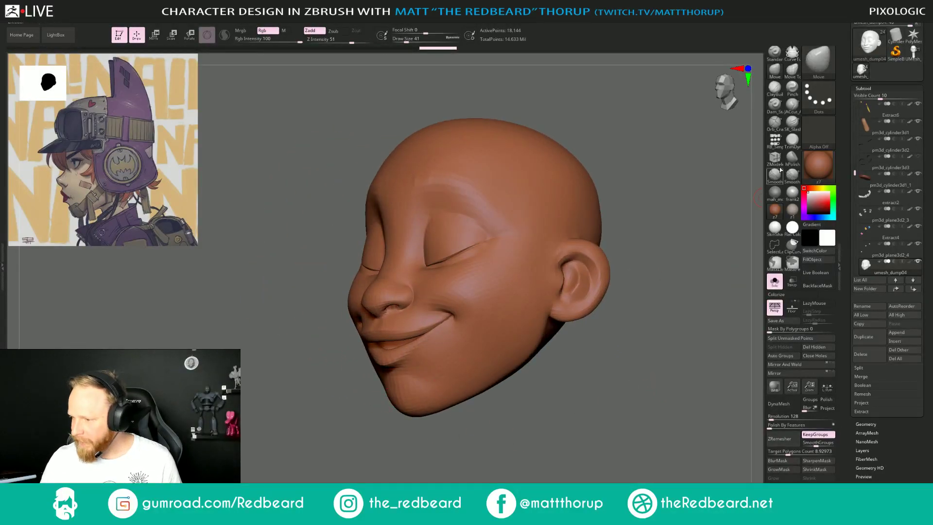
Show the polygroup wireframe, isolate the upper eyelid polygroups, and invert the visibility to hide only the lids.
{"action": "left_click", "coordinate": [776, 73]}
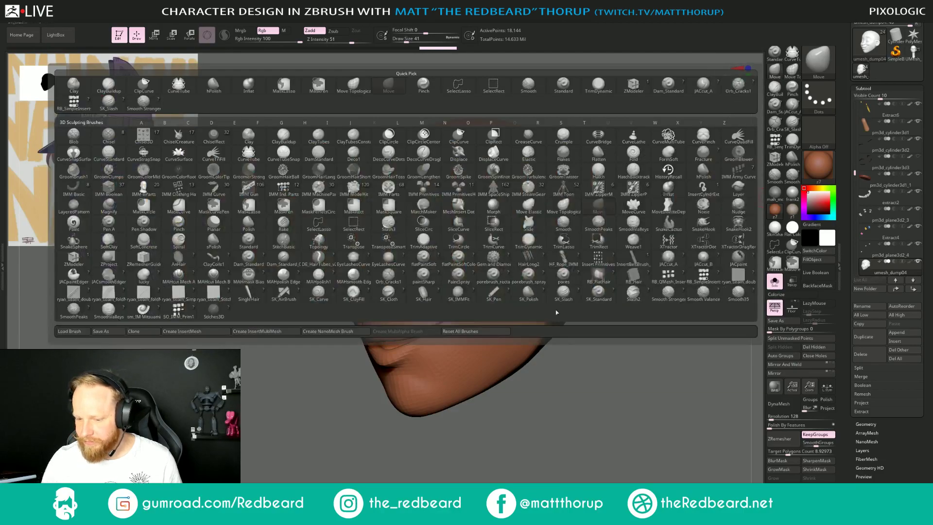
{"action": "mouse_move", "coordinate": [589, 427]}
{"action": "left_mouse_down"}
{"action": "mouse_move", "coordinate": [613, 419]}
{"action": "mouse_move", "coordinate": [593, 441]}
{"action": "left_mouse_up"}
{"action": "key", "text": "shift+f"}
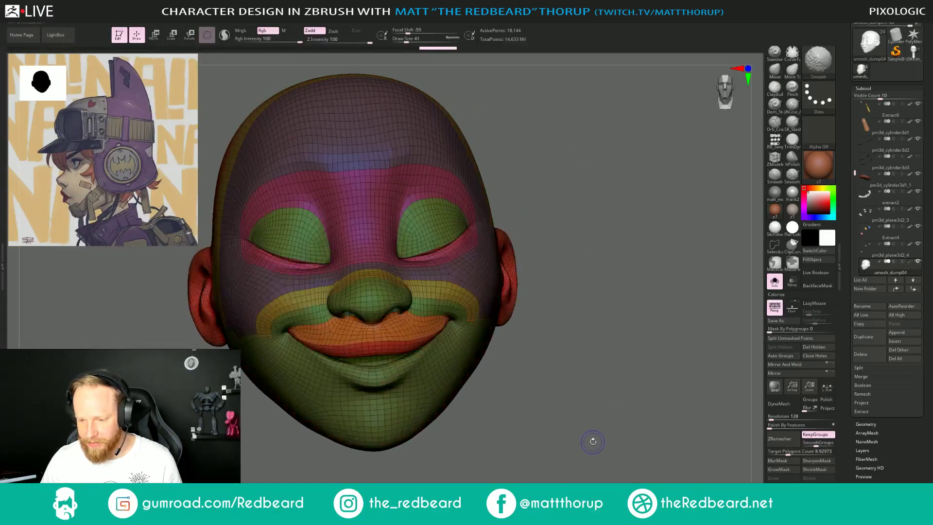
{"action": "left_click", "coordinate": [431, 227], "text": "ctrl+shift"}
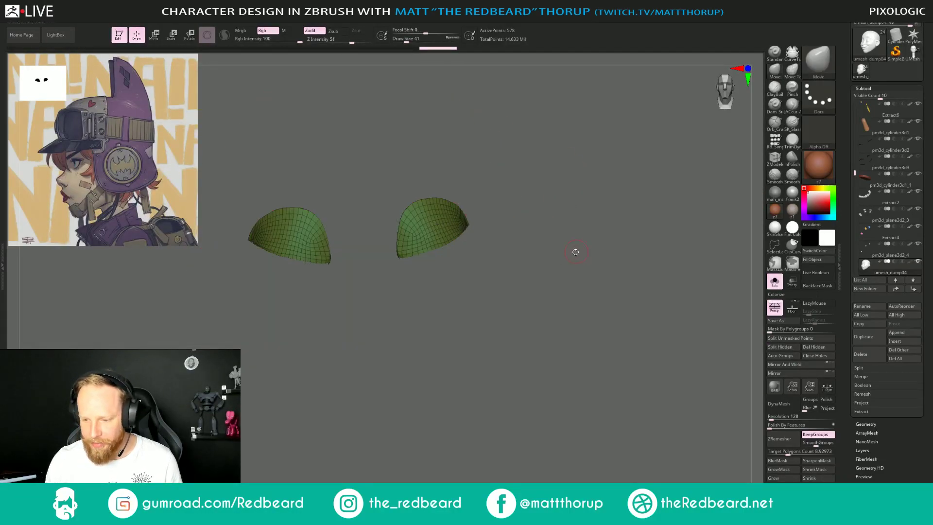
{"action": "left_click_drag", "start_coordinate": [575, 252], "coordinate": [559, 282], "text": "alt"}
{"action": "left_click_drag", "start_coordinate": [602, 216], "coordinate": [627, 225], "text": "ctrl+shift"}
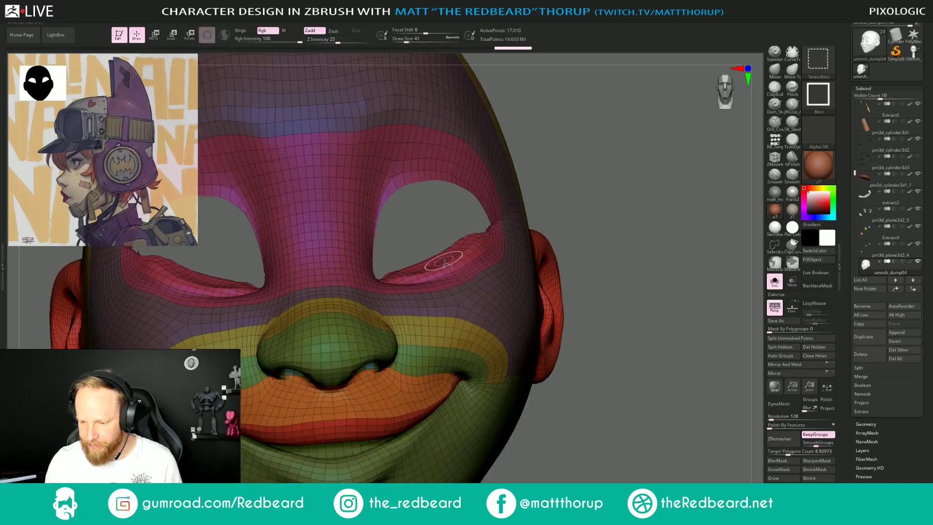
Examine the lid edges around the open eye holes, then restore the whole face's visibility.
{"action": "left_click", "coordinate": [444, 259], "text": "ctrl+alt+shift"}
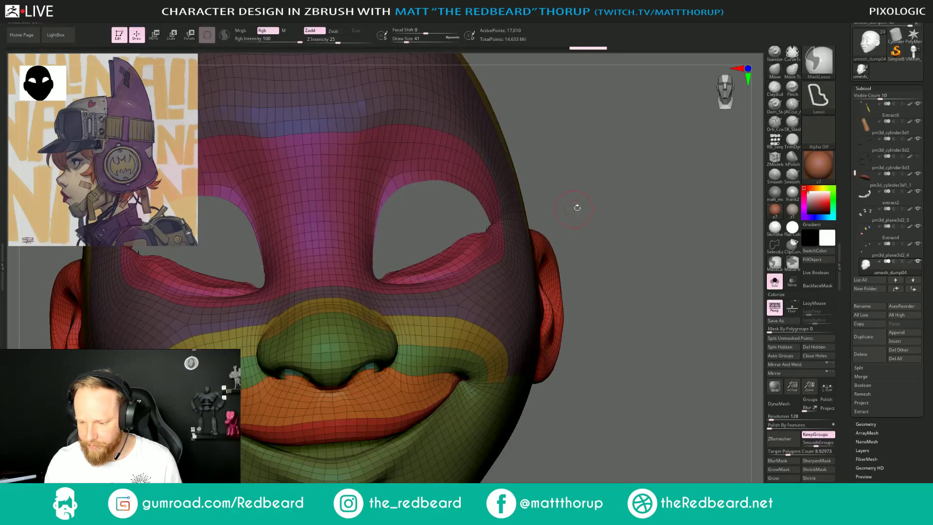
{"action": "left_click", "coordinate": [649, 197], "text": "ctrl+shift"}
{"action": "left_click_drag", "start_coordinate": [650, 197], "coordinate": [605, 225]}
{"action": "left_click_drag", "start_coordinate": [617, 221], "coordinate": [651, 230], "text": "ctrl+shift"}
{"action": "left_click_drag", "start_coordinate": [302, 232], "coordinate": [417, 414]}
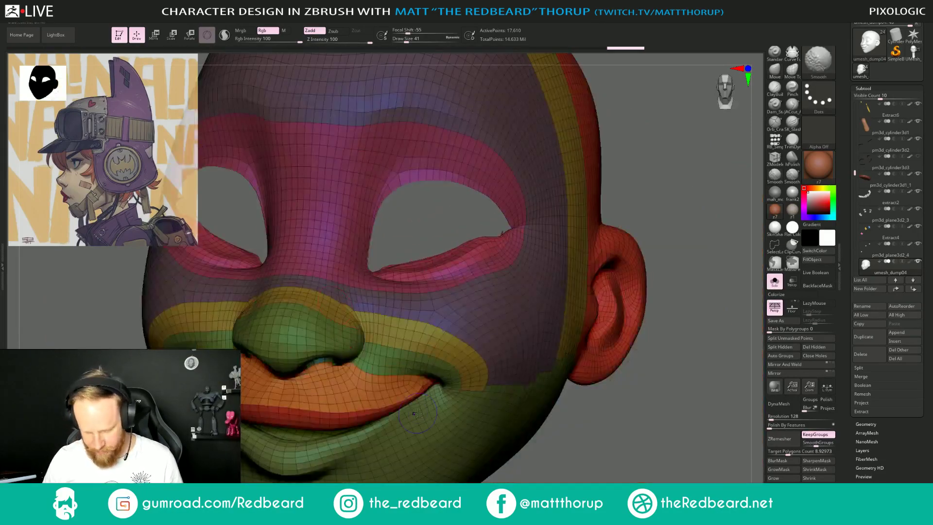
{"action": "mouse_move", "coordinate": [664, 434]}
{"action": "left_mouse_down"}
{"action": "mouse_move", "coordinate": [671, 444]}
{"action": "mouse_move", "coordinate": [637, 449]}
{"action": "mouse_move", "coordinate": [658, 447]}
{"action": "mouse_move", "coordinate": [660, 414]}
{"action": "left_mouse_up"}
{"action": "left_click", "coordinate": [662, 448], "text": "ctrl+shift"}
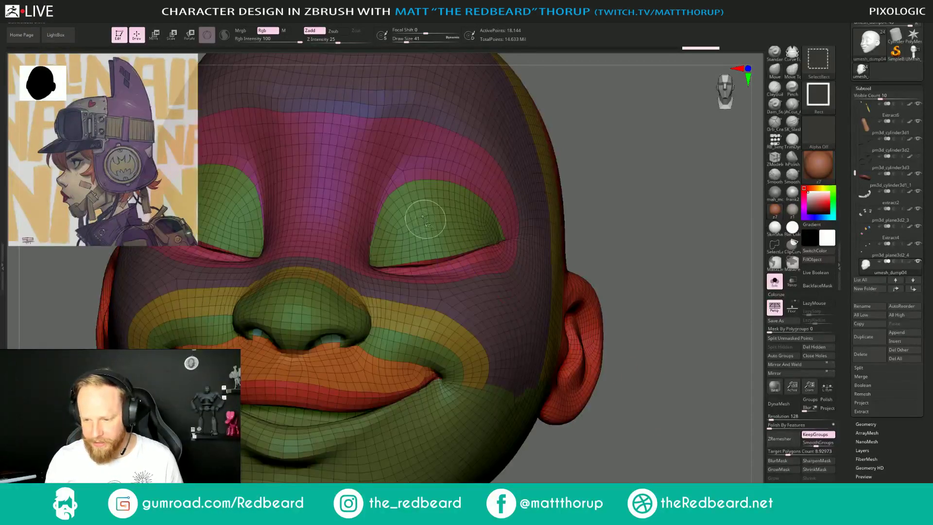
Mask the entire face except the upper eyelid polygroups and their inner surfaces, with the whole mesh visible.
{"action": "left_click", "coordinate": [426, 205], "text": "ctrl+shift"}
{"action": "left_click", "coordinate": [645, 292], "text": "ctrl+shift"}
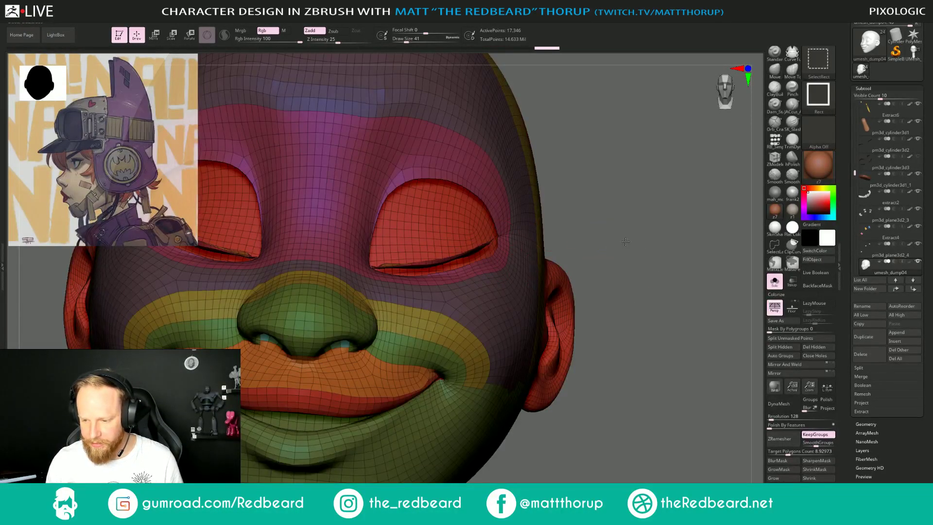
{"action": "left_click", "coordinate": [653, 258], "text": "ctrl+shift"}
{"action": "left_click_drag", "start_coordinate": [657, 259], "coordinate": [432, 261]}
{"action": "left_click", "coordinate": [432, 261], "text": "ctrl+shift"}
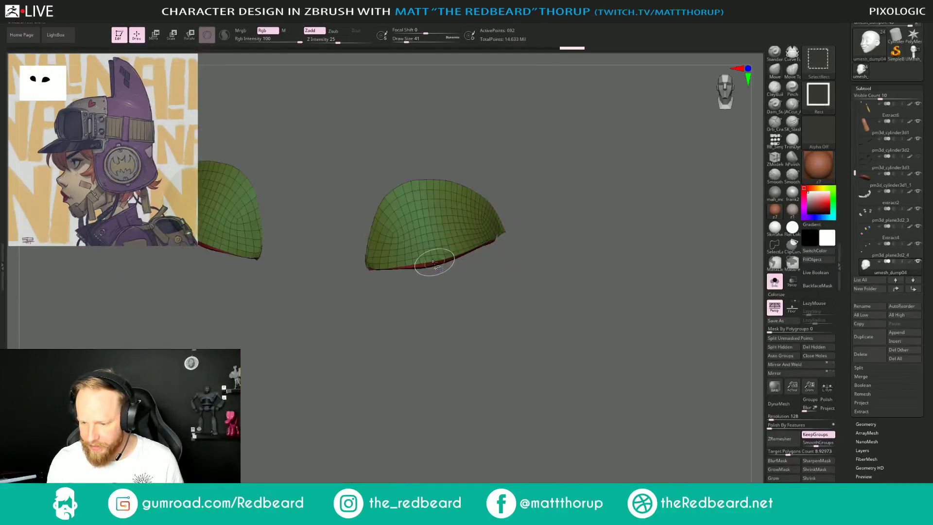
{"action": "left_click", "coordinate": [653, 364], "text": "ctrl"}
{"action": "left_click", "coordinate": [676, 381], "text": "ctrl+shift"}
{"action": "left_click_drag", "start_coordinate": [685, 386], "coordinate": [719, 392]}
{"action": "left_click", "coordinate": [672, 392], "text": "ctrl"}
Try opening one eye of the smiling face by pulling its unmasked upper eyelid upward with the Move brush.
{"action": "key", "text": "s"}
{"action": "left_click", "coordinate": [420, 258]}
{"action": "key", "text": "s"}
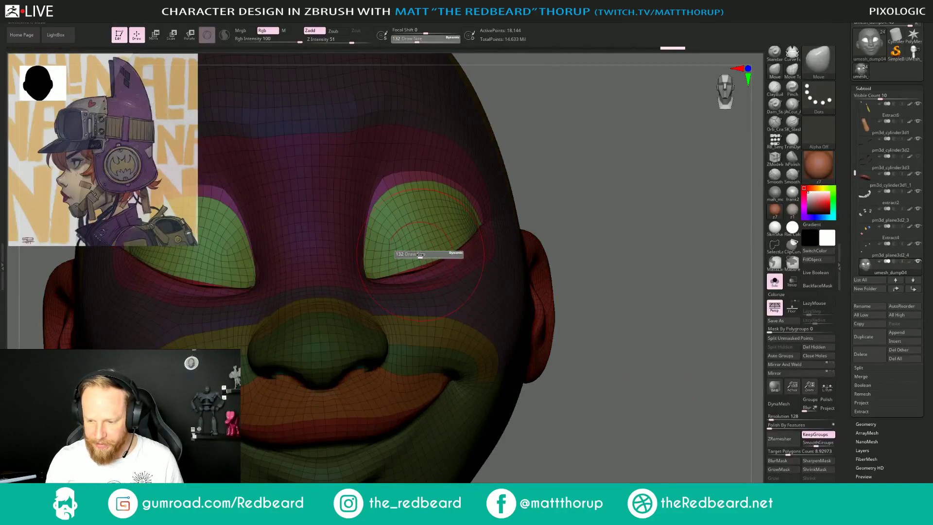
{"action": "left_click", "coordinate": [421, 258]}
{"action": "left_click_drag", "start_coordinate": [434, 264], "coordinate": [440, 222]}
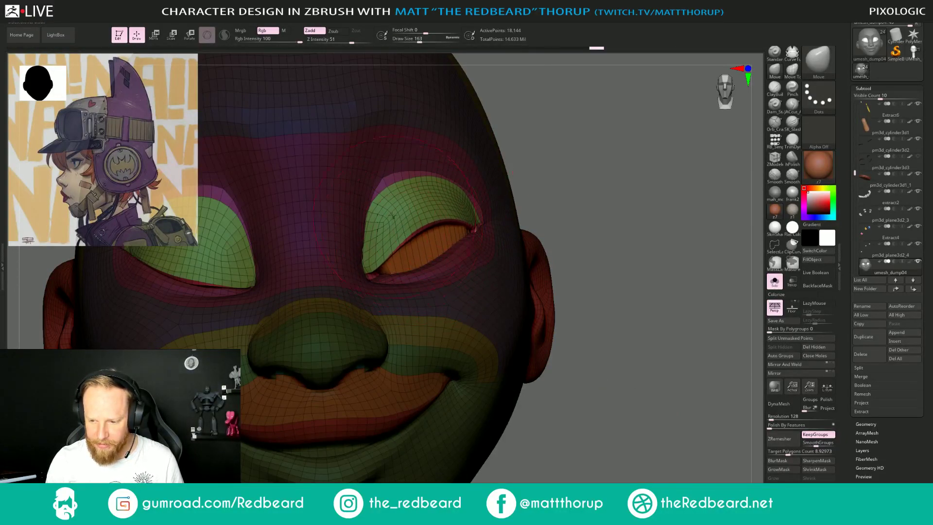
Try shaping the raised eyelid's edge into an arc around the eyeball with the Move brush at draw size 138.
{"action": "left_click_drag", "start_coordinate": [613, 166], "coordinate": [506, 176]}
{"action": "key", "text": "s"}
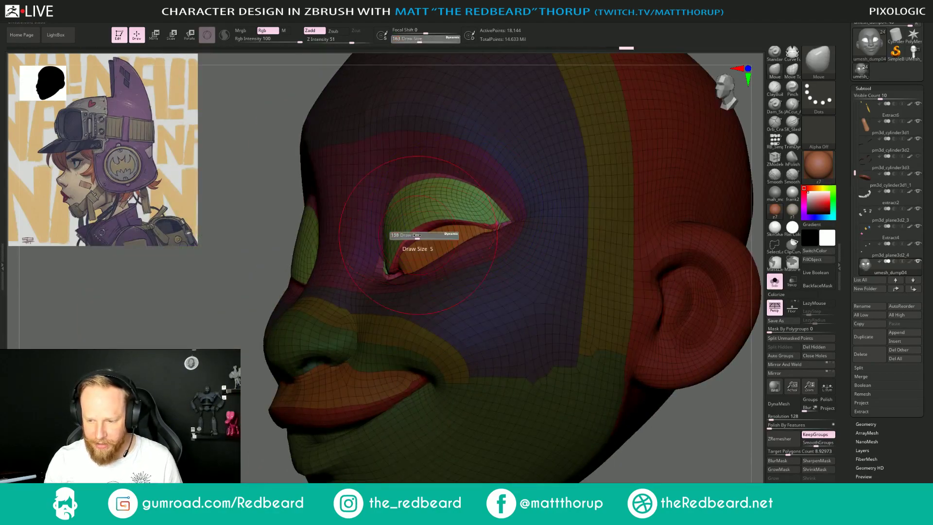
{"action": "left_click", "coordinate": [415, 237]}
{"action": "left_click_drag", "start_coordinate": [422, 234], "coordinate": [420, 229]}
{"action": "left_click_drag", "start_coordinate": [470, 221], "coordinate": [470, 214]}
{"action": "left_click_drag", "start_coordinate": [459, 218], "coordinate": [440, 216]}
{"action": "left_click_drag", "start_coordinate": [429, 222], "coordinate": [417, 222]}
Smooth the raised eyelid near its inner corner, try a small Move adjustment there, and undo the last stroke.
{"action": "left_click_drag", "start_coordinate": [212, 366], "coordinate": [309, 372]}
{"action": "mouse_move", "coordinate": [386, 257]}
{"action": "left_mouse_down", "text": "shift"}
{"action": "mouse_move", "coordinate": [403, 209]}
{"action": "mouse_move", "coordinate": [396, 200]}
{"action": "mouse_move", "coordinate": [423, 196]}
{"action": "mouse_move", "coordinate": [414, 216]}
{"action": "mouse_move", "coordinate": [383, 229]}
{"action": "left_mouse_up", "text": "shift"}
{"action": "key", "text": "s"}
{"action": "left_click", "coordinate": [397, 204]}
{"action": "key", "text": "s"}
{"action": "left_click", "coordinate": [388, 227]}
{"action": "key", "text": "ctrl+z"}
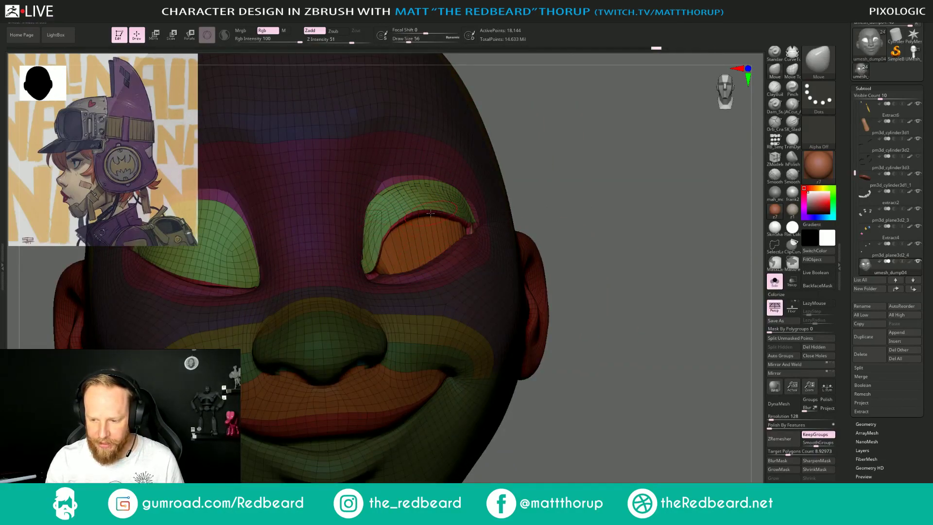
Adjust the opened eyelid's outer corner at draw size 74, hide the polygroup wireframe, and view the whole head.
{"action": "left_click_drag", "start_coordinate": [591, 197], "coordinate": [525, 198]}
{"action": "key", "text": "s"}
{"action": "left_click_drag", "start_coordinate": [464, 217], "coordinate": [515, 223]}
{"action": "left_click_drag", "start_coordinate": [258, 466], "coordinate": [569, 435]}
{"action": "key", "text": "shift+f"}
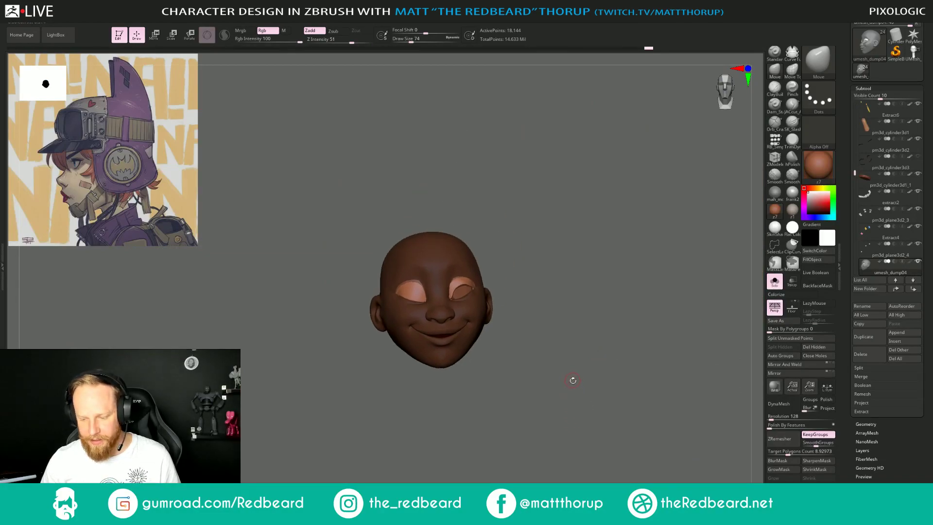
{"action": "mouse_move", "coordinate": [572, 380]}
{"action": "left_mouse_down"}
{"action": "mouse_move", "coordinate": [567, 389]}
{"action": "mouse_move", "coordinate": [585, 383]}
{"action": "left_mouse_up"}
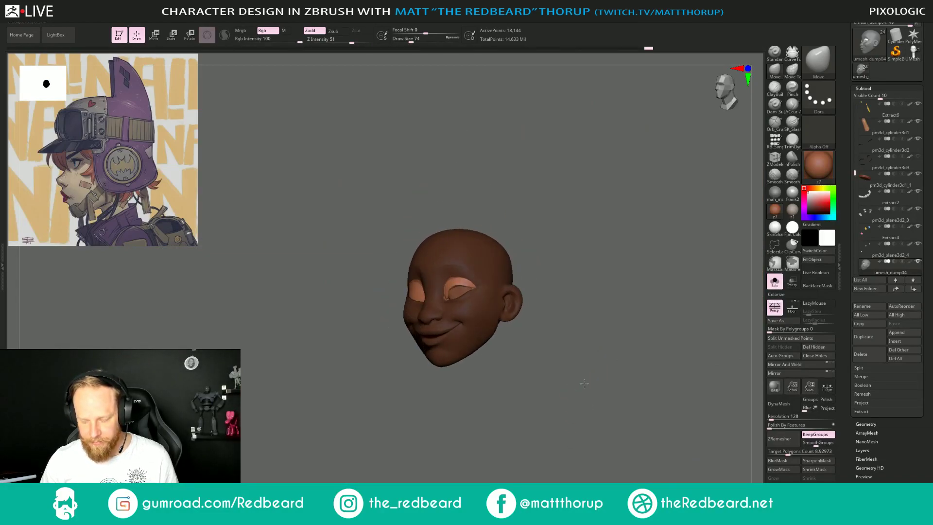
Undo the eyelid opening and clear the face mask, accepting the removal of the newer undo history.
{"action": "key", "text": "ctrl"}
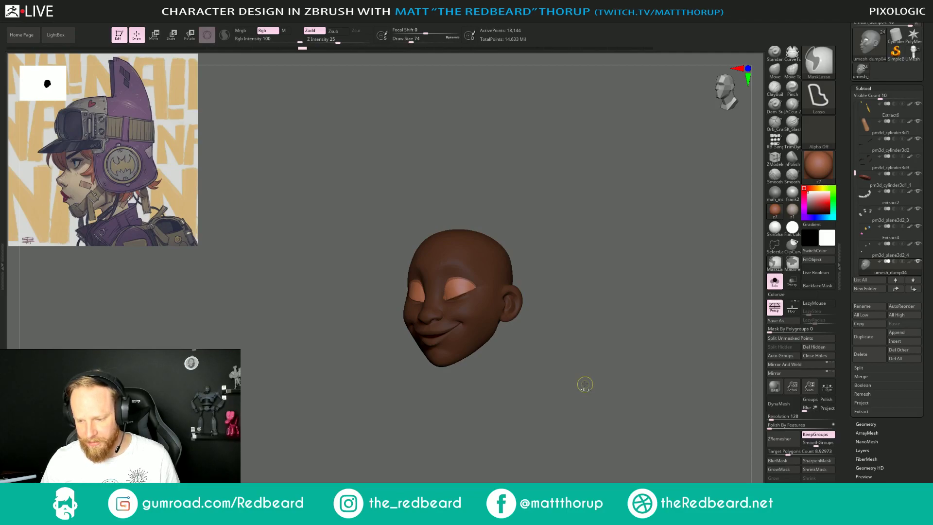
{"action": "left_click_drag", "start_coordinate": [585, 383], "coordinate": [585, 398], "text": "ctrl"}
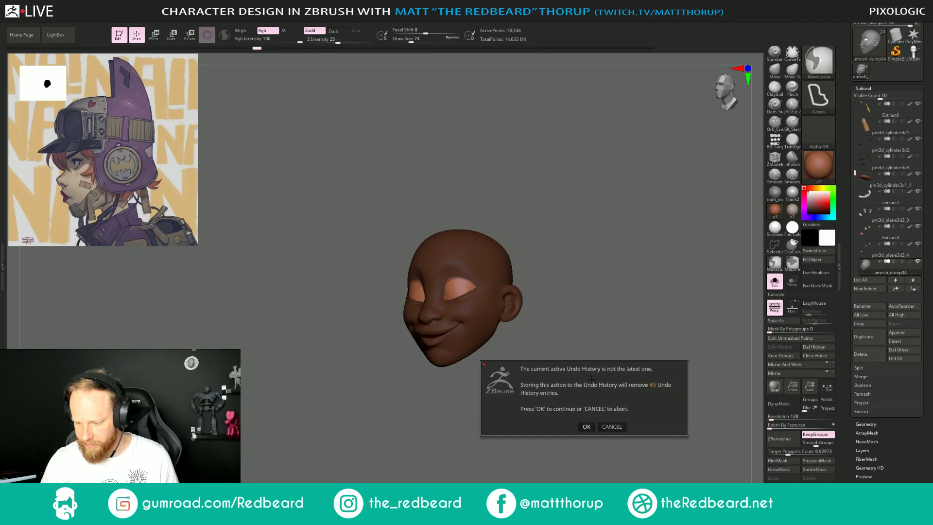
{"action": "left_click", "coordinate": [586, 426]}
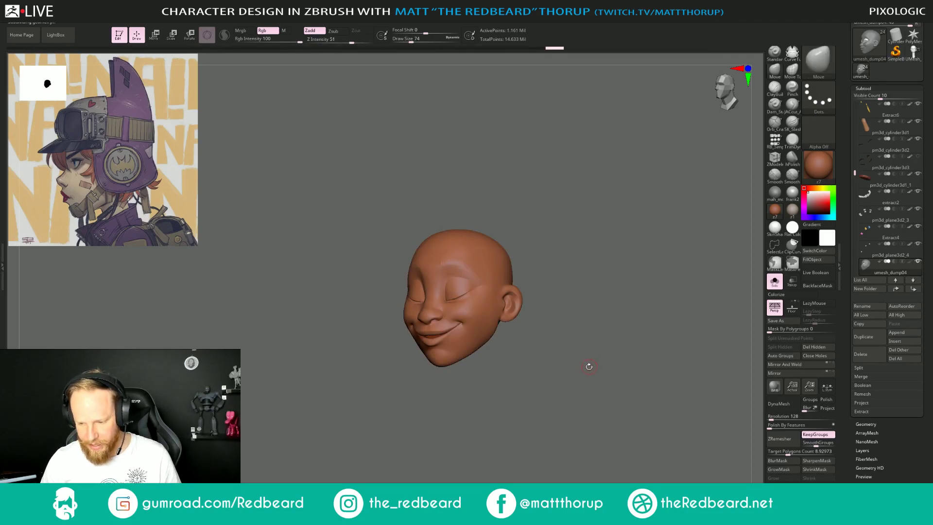
{"action": "key", "text": "f"}
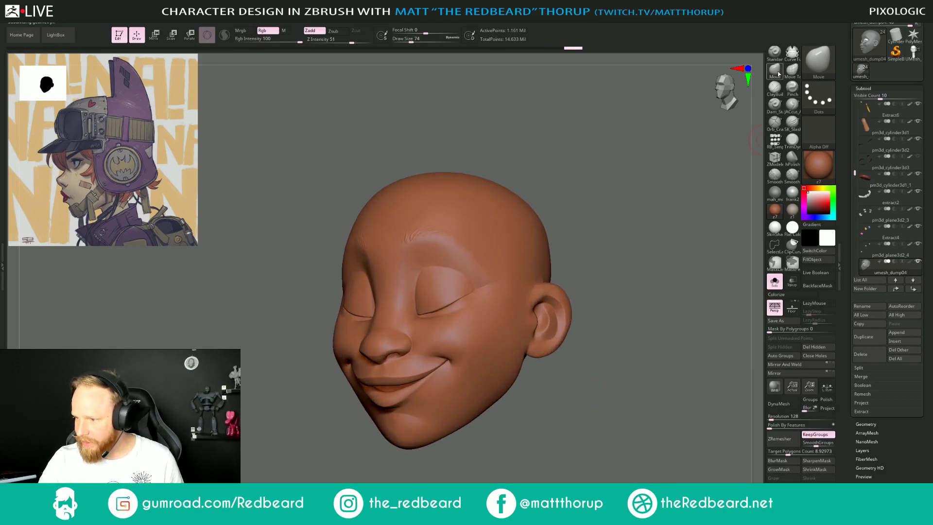
Try pulling the smiling face's lower lip with the Move brush, switch to Move Topological, and undo its trial pull.
{"action": "key", "text": "s"}
{"action": "left_click_drag", "start_coordinate": [384, 403], "coordinate": [393, 399]}
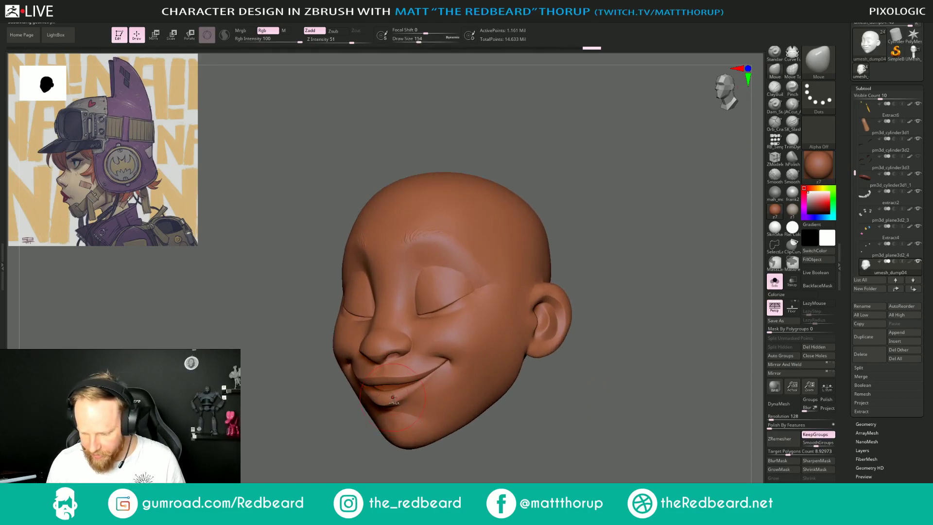
{"action": "left_click", "coordinate": [793, 70]}
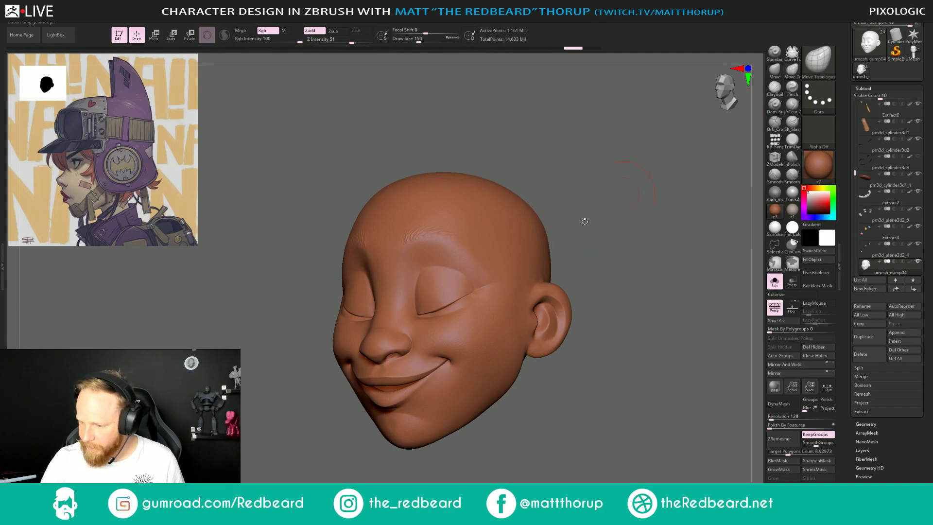
{"action": "key", "text": "]"}
{"action": "mouse_move", "coordinate": [391, 397]}
{"action": "left_mouse_down"}
{"action": "mouse_move", "coordinate": [407, 384]}
{"action": "mouse_move", "coordinate": [413, 404]}
{"action": "left_mouse_up"}
{"action": "key", "text": "ctrl+z"}
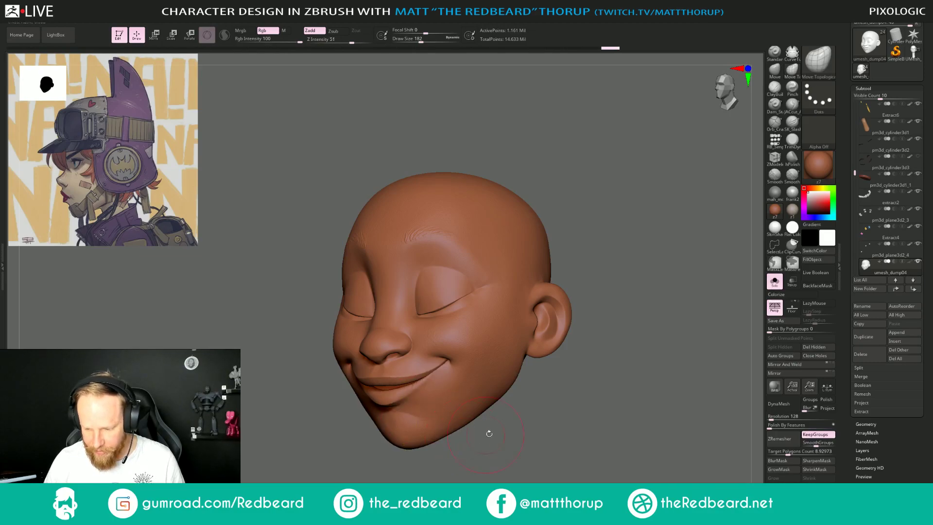
Lower the smiling face by three subdivision levels and reposition its lower lip with Move Topological at draw size 154.
{"action": "key", "text": "shift+d"}
{"action": "key", "text": "shift+d"}
{"action": "key", "text": "shift+d"}
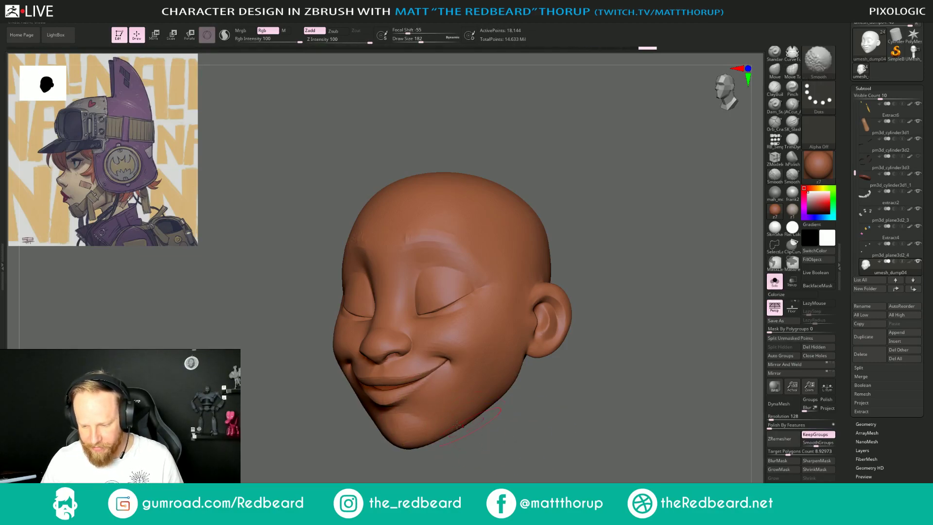
{"action": "left_click_drag", "start_coordinate": [383, 397], "coordinate": [377, 392]}
{"action": "key", "text": "s"}
{"action": "right_click_drag", "start_coordinate": [373, 389], "coordinate": [511, 367]}
{"action": "left_click_drag", "start_coordinate": [365, 393], "coordinate": [365, 387]}
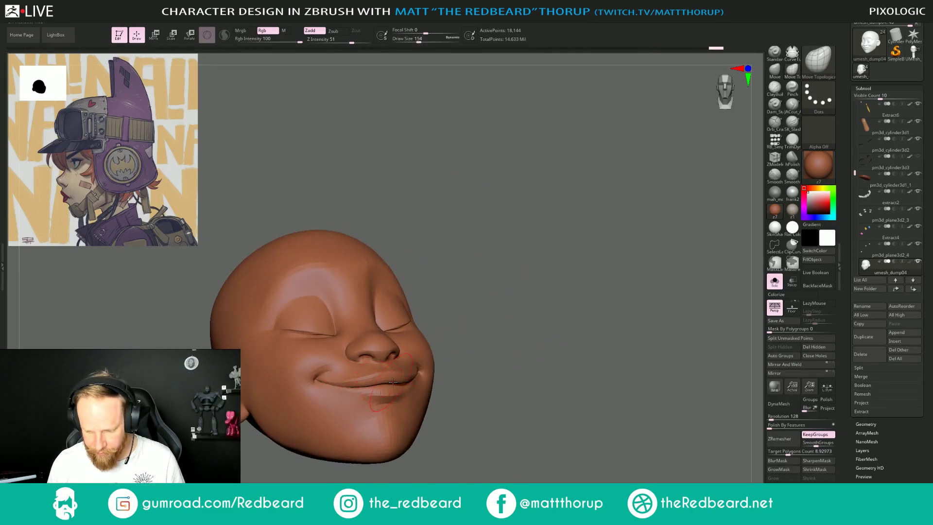
Adjust the lower lip and mouth corner from several angles with Move Topological, enlarging the brush to draw size 202.
{"action": "right_click_drag", "start_coordinate": [491, 385], "coordinate": [362, 387]}
{"action": "left_click_drag", "start_coordinate": [431, 387], "coordinate": [428, 385]}
{"action": "right_click_drag", "start_coordinate": [347, 451], "coordinate": [385, 398]}
{"action": "key", "text": "bracketright"}
{"action": "left_click_drag", "start_coordinate": [449, 383], "coordinate": [443, 387]}
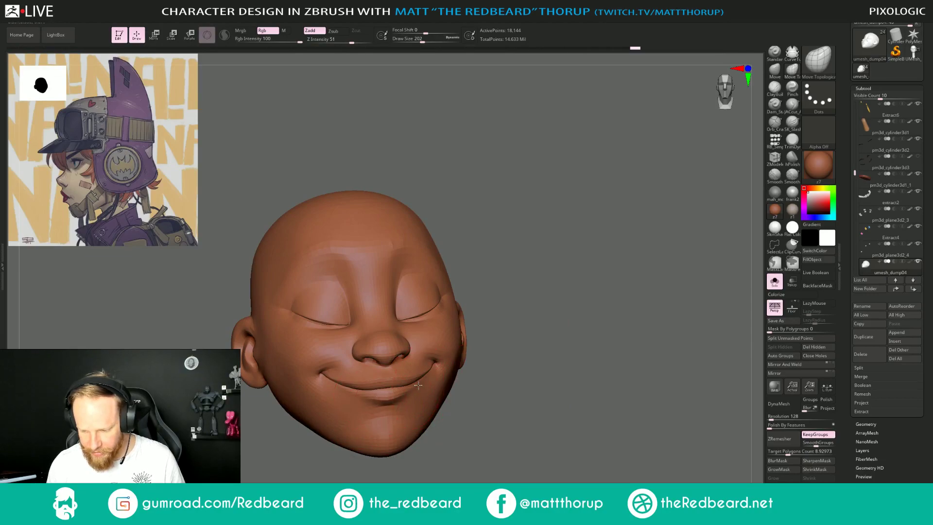
Raise the smiling face by three subdivision levels and refine the lower lip's shape with a smaller Move Topological brush.
{"action": "mouse_move", "coordinate": [529, 382]}
{"action": "right_mouse_down"}
{"action": "mouse_move", "coordinate": [561, 421]}
{"action": "mouse_move", "coordinate": [526, 408]}
{"action": "mouse_move", "coordinate": [513, 414]}
{"action": "right_mouse_up"}
{"action": "key", "text": "d"}
{"action": "key", "text": "d"}
{"action": "key", "text": "d"}
{"action": "left_click_drag", "start_coordinate": [560, 420], "coordinate": [534, 411], "text": "alt"}
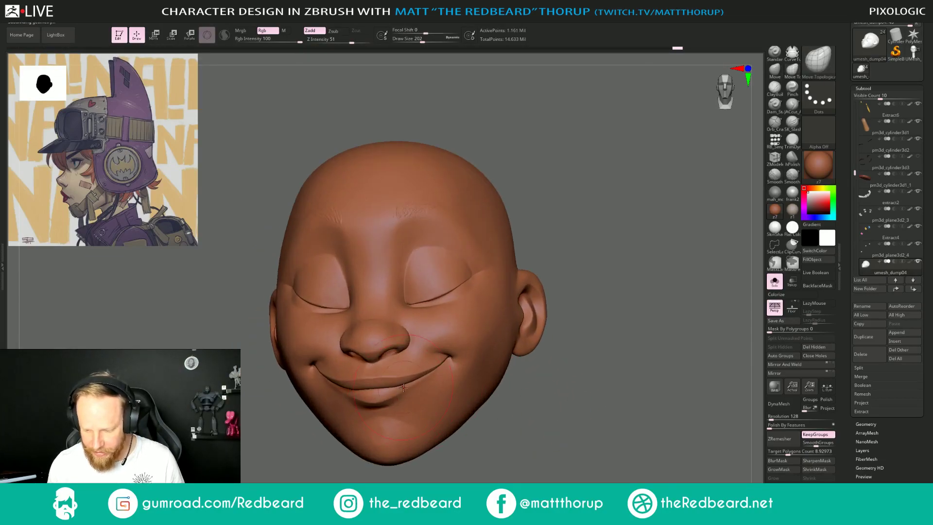
{"action": "key", "text": "s"}
{"action": "left_click_drag", "start_coordinate": [403, 389], "coordinate": [354, 396]}
{"action": "key", "text": "s"}
{"action": "mouse_move", "coordinate": [546, 398]}
{"action": "left_mouse_down"}
{"action": "mouse_move", "coordinate": [578, 406]}
{"action": "mouse_move", "coordinate": [462, 402]}
{"action": "mouse_move", "coordinate": [473, 418]}
{"action": "mouse_move", "coordinate": [604, 424]}
{"action": "left_mouse_up"}
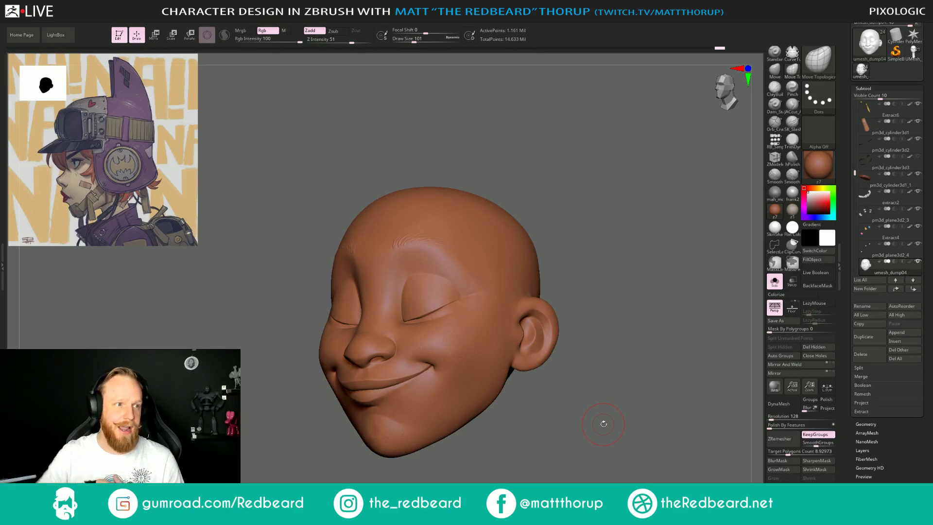
Lower the smiling face's subdivision level, switch to the stylized female head model, and lower its subdivision level as well.
{"action": "key", "text": "shift+d"}
{"action": "key", "text": "shift+d"}
{"action": "key", "text": "shift+d"}
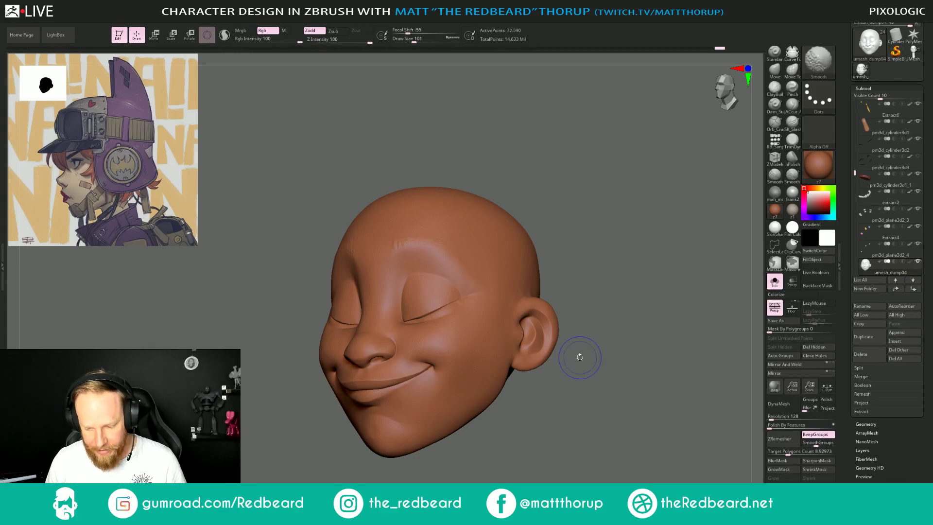
{"action": "left_click", "coordinate": [913, 53]}
{"action": "mouse_move", "coordinate": [581, 373]}
{"action": "left_mouse_down", "text": "shift"}
{"action": "mouse_move", "coordinate": [604, 451]}
{"action": "mouse_move", "coordinate": [581, 336]}
{"action": "mouse_move", "coordinate": [592, 283]}
{"action": "mouse_move", "coordinate": [555, 406]}
{"action": "mouse_move", "coordinate": [587, 396]}
{"action": "mouse_move", "coordinate": [510, 157]}
{"action": "left_mouse_up", "text": "shift"}
{"action": "key", "text": "shift+d"}
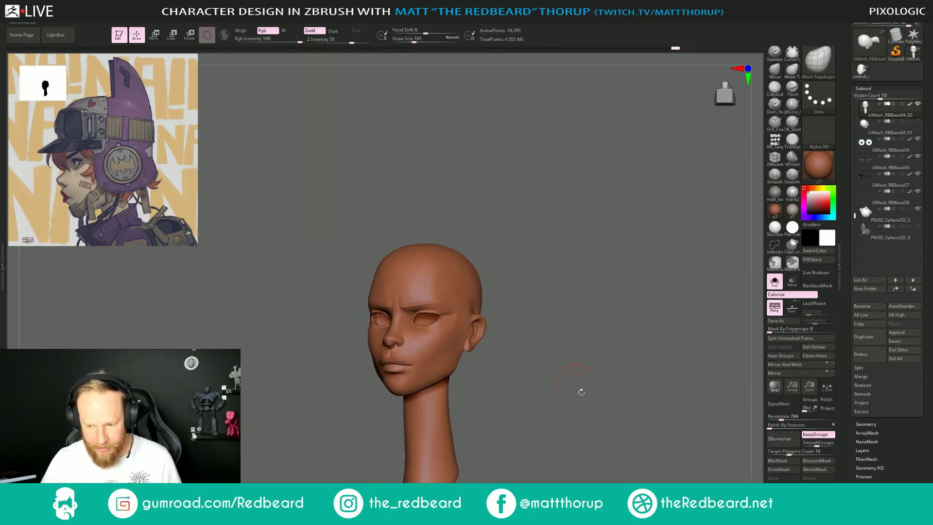
Check the female head's polygroup wireframe and examine her face and lips from below with the wireframe hidden.
{"action": "key", "text": "shift+f"}
{"action": "key", "text": "shift+f"}
{"action": "key", "text": "shift+f"}
{"action": "left_click_drag", "start_coordinate": [614, 418], "coordinate": [583, 413]}
{"action": "key", "text": "shift+f"}
{"action": "key", "text": "f"}
{"action": "left_click_drag", "start_coordinate": [281, 397], "coordinate": [301, 351]}
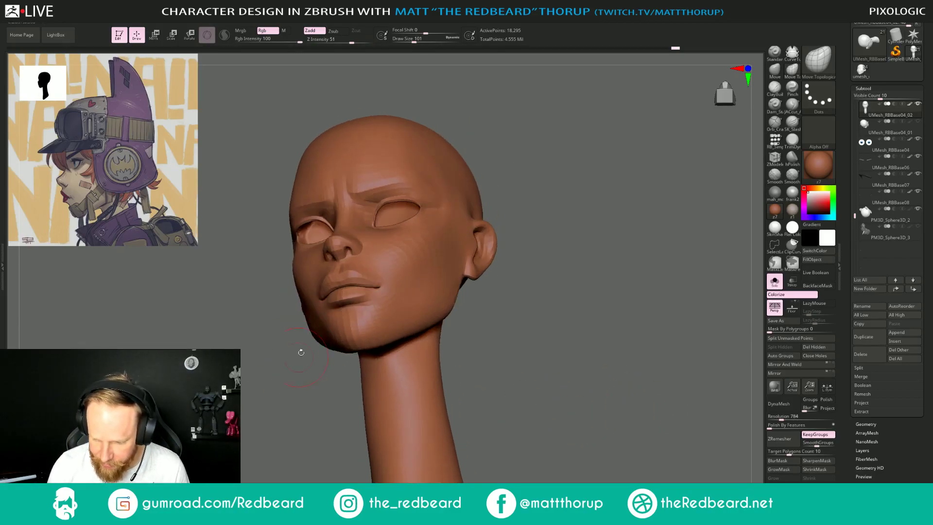
Isolate the female head's upper lip, under-nose, and inner mouth surfaces by hiding their polygroups and inverting the visibility.
{"action": "key", "text": "s"}
{"action": "left_click_drag", "start_coordinate": [354, 280], "coordinate": [350, 281]}
{"action": "left_click", "coordinate": [365, 279], "text": "ctrl+shift"}
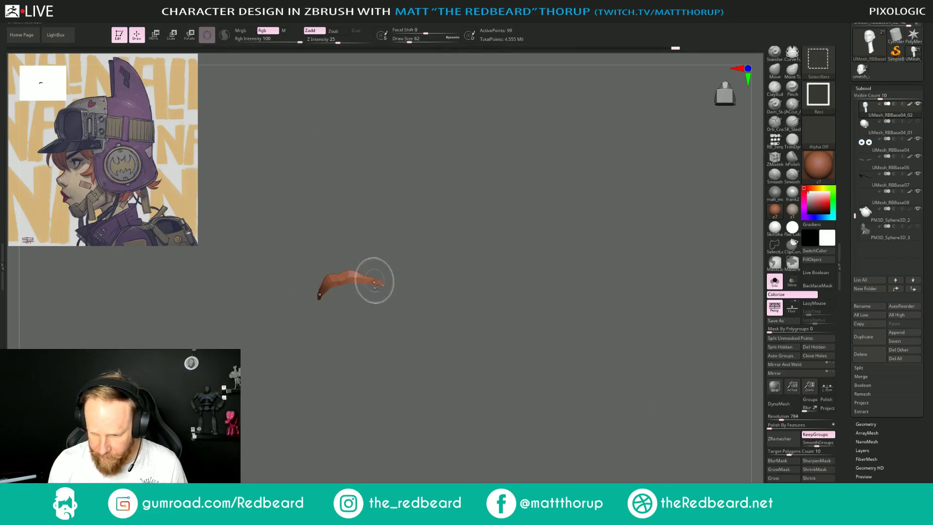
{"action": "left_click", "coordinate": [538, 298], "text": "ctrl+shift"}
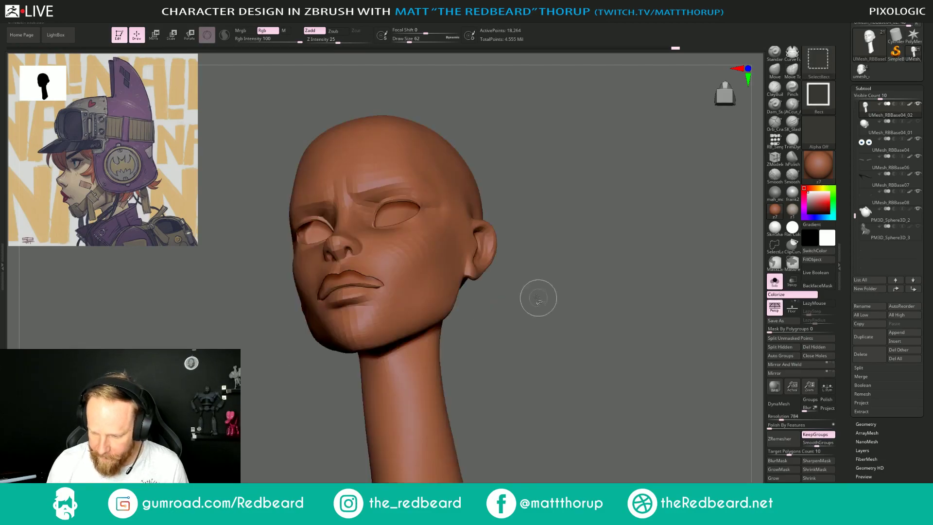
{"action": "left_click", "coordinate": [361, 285], "text": "ctrl+shift"}
{"action": "left_click_drag", "start_coordinate": [513, 307], "coordinate": [665, 306]}
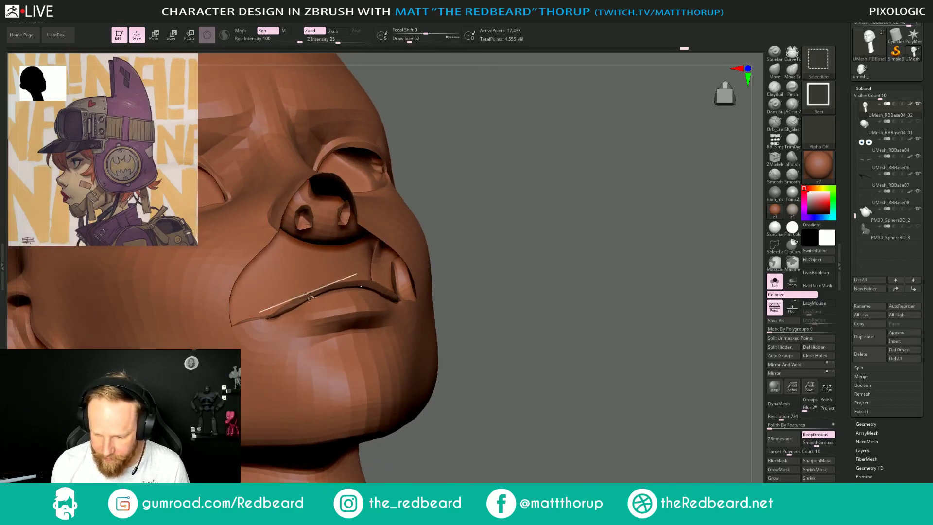
{"action": "left_click", "coordinate": [313, 295], "text": "ctrl+shift"}
{"action": "left_click_drag", "start_coordinate": [583, 292], "coordinate": [632, 346]}
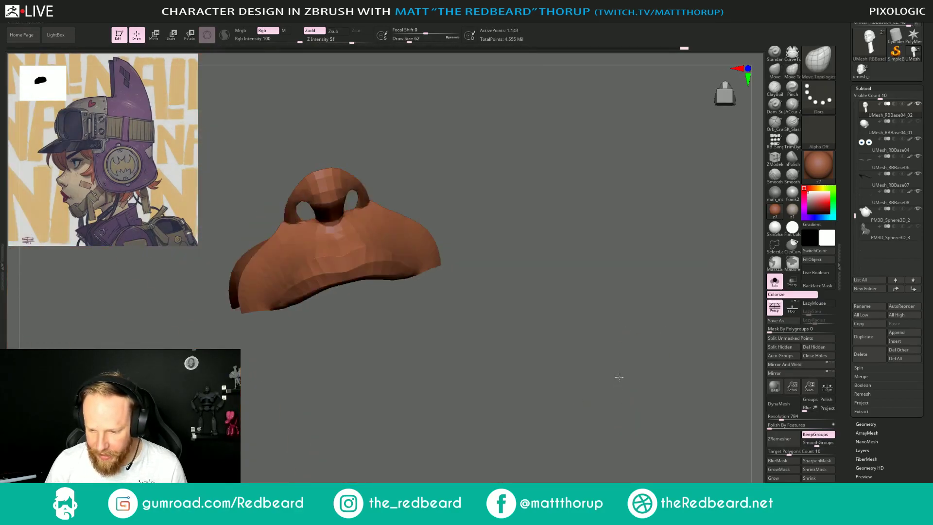
Refine the isolated upper lip's edge with the Pinch brush at draw size 44, raising the mesh one subdivision level.
{"action": "left_click_drag", "start_coordinate": [619, 377], "coordinate": [583, 362]}
{"action": "left_click_drag", "start_coordinate": [583, 362], "coordinate": [530, 367], "text": "alt"}
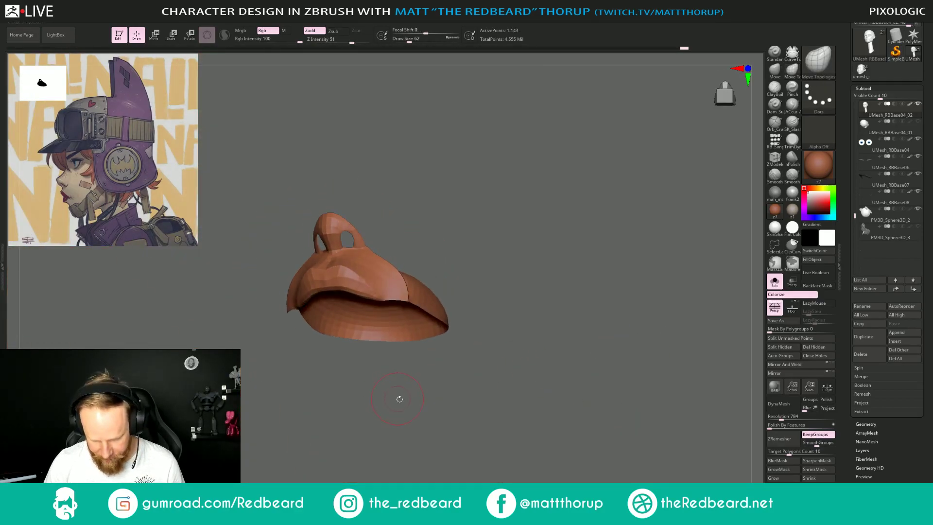
{"action": "mouse_move", "coordinate": [347, 281]}
{"action": "left_mouse_down", "text": "shift"}
{"action": "mouse_move", "coordinate": [364, 307]}
{"action": "mouse_move", "coordinate": [355, 279]}
{"action": "left_mouse_up", "text": "shift"}
{"action": "key", "text": "s"}
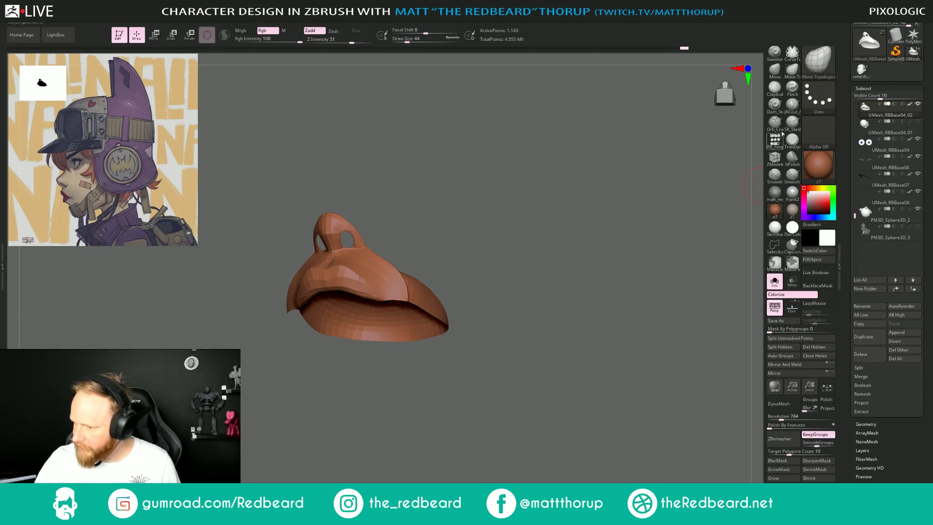
{"action": "left_click", "coordinate": [791, 89]}
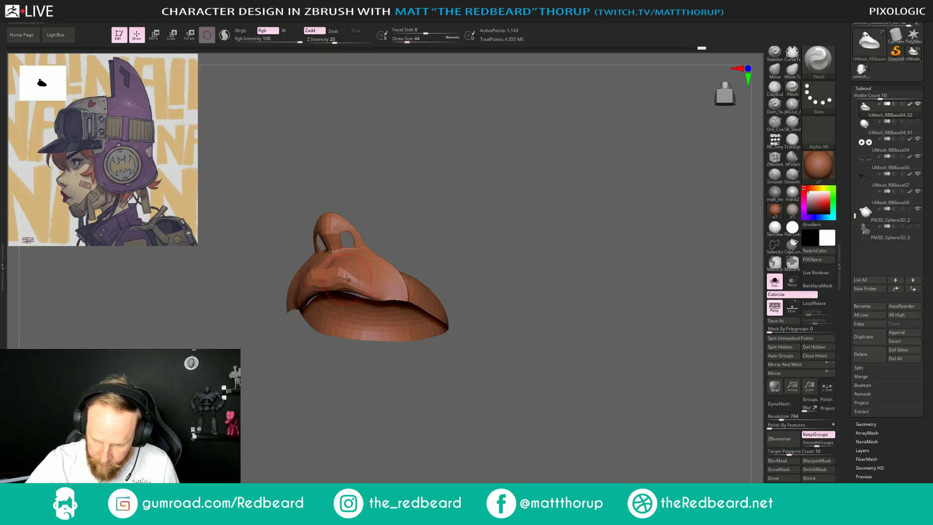
{"action": "left_click_drag", "start_coordinate": [428, 251], "coordinate": [556, 253]}
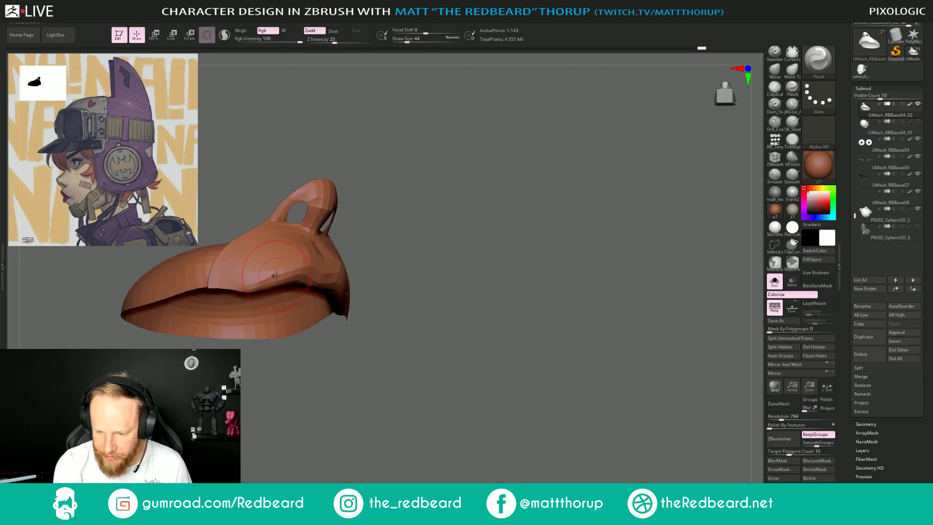
{"action": "key", "text": "ctrl+d"}
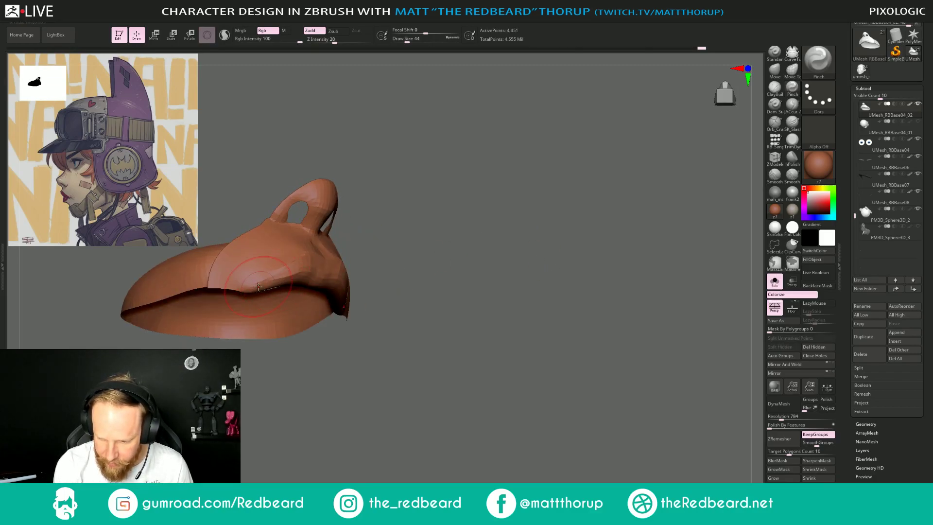
{"action": "left_click_drag", "start_coordinate": [453, 255], "coordinate": [427, 287], "text": "shift"}
{"action": "left_click_drag", "start_coordinate": [390, 367], "coordinate": [364, 378]}
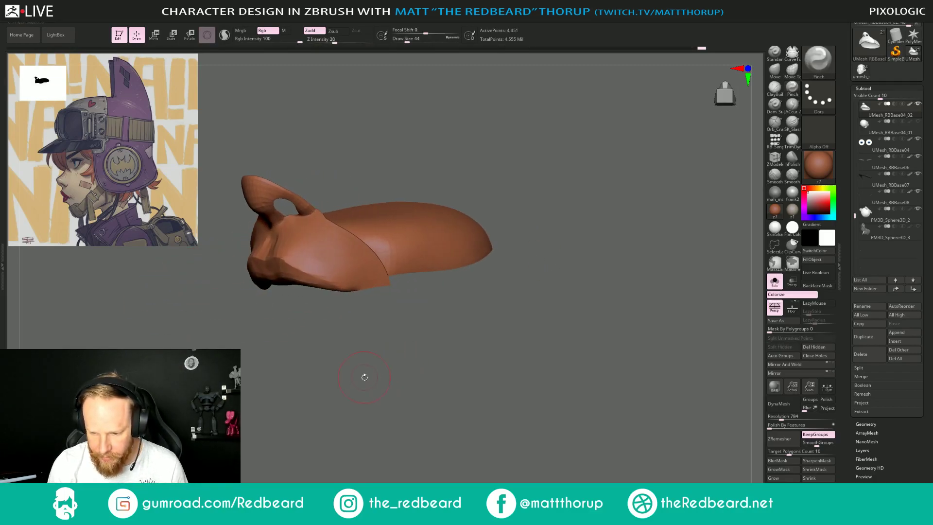
Restore the whole female head's visibility and reshape the mouth corner with Move Topological at draw size 54.
{"action": "left_click", "coordinate": [340, 399], "text": "ctrl+shift"}
{"action": "left_click_drag", "start_coordinate": [287, 473], "coordinate": [340, 362]}
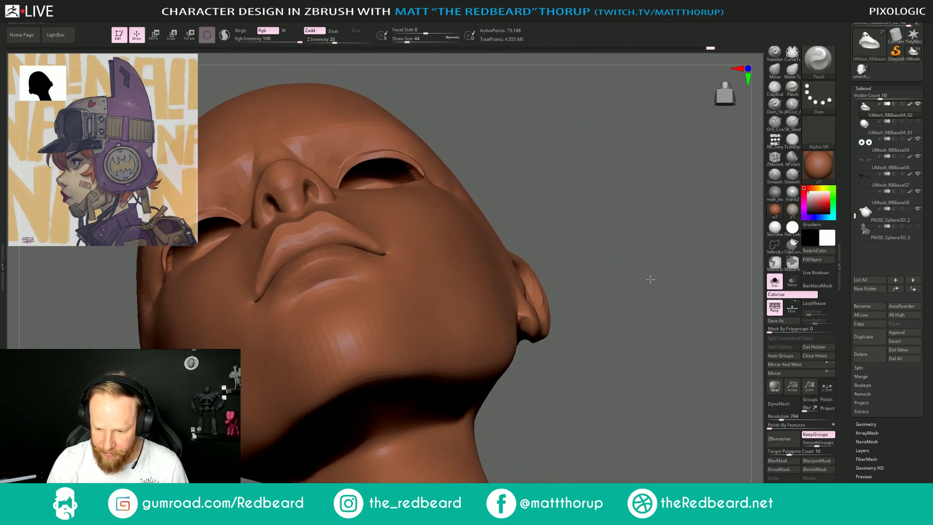
{"action": "left_click_drag", "start_coordinate": [593, 287], "coordinate": [647, 273]}
{"action": "key", "text": "b"}
{"action": "key", "text": "m"}
{"action": "key", "text": "t"}
{"action": "key", "text": "]"}
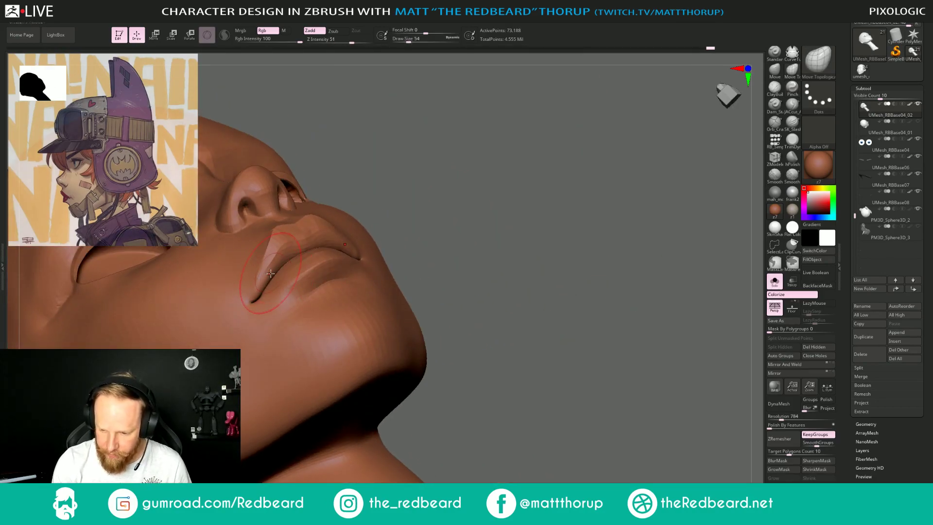
{"action": "left_click_drag", "start_coordinate": [495, 225], "coordinate": [457, 214]}
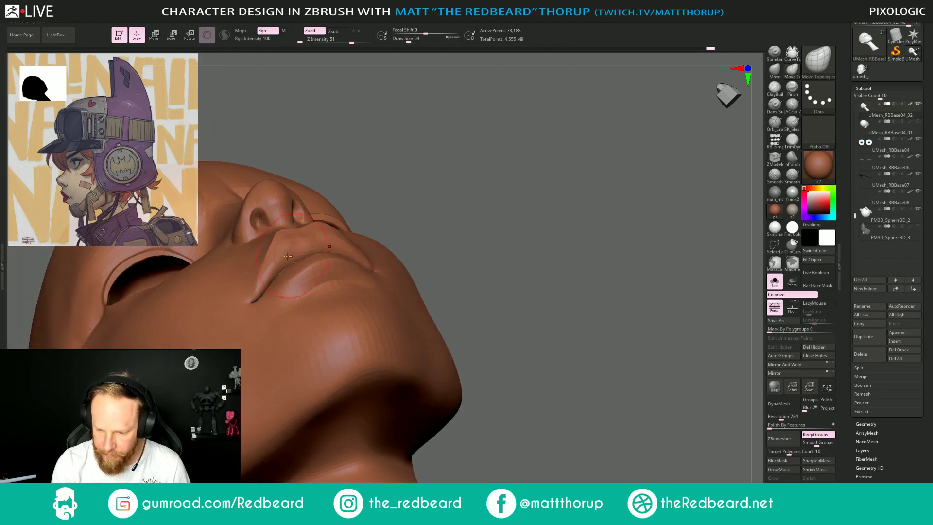
{"action": "left_click_drag", "start_coordinate": [273, 272], "coordinate": [276, 282]}
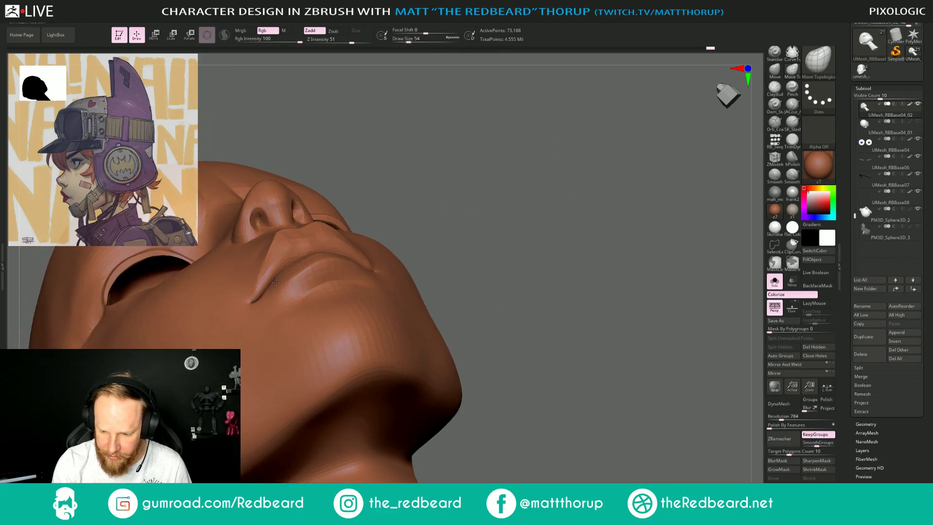
Tweak and smooth the female head's mouth corner at draw size 31, raising the mesh one subdivision level.
{"action": "right_click_drag", "start_coordinate": [274, 279], "coordinate": [321, 258]}
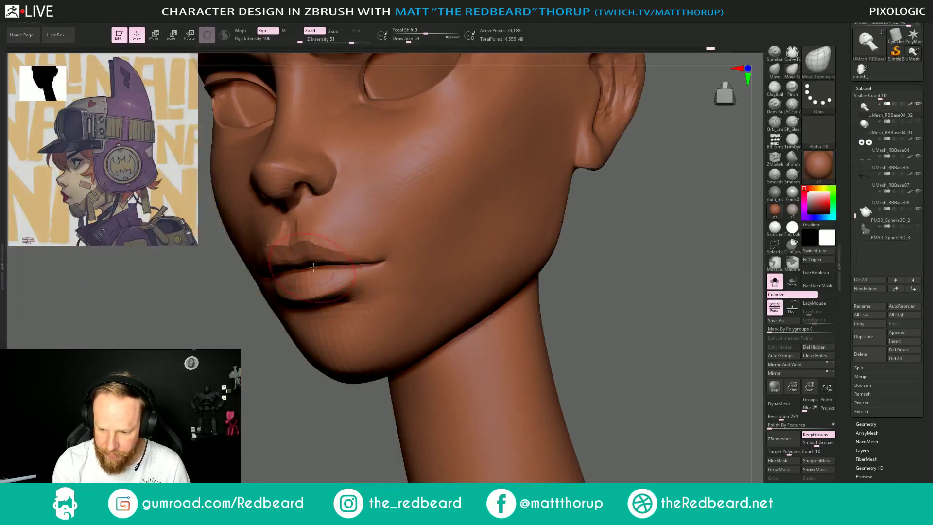
{"action": "right_click_drag", "start_coordinate": [260, 386], "coordinate": [327, 257]}
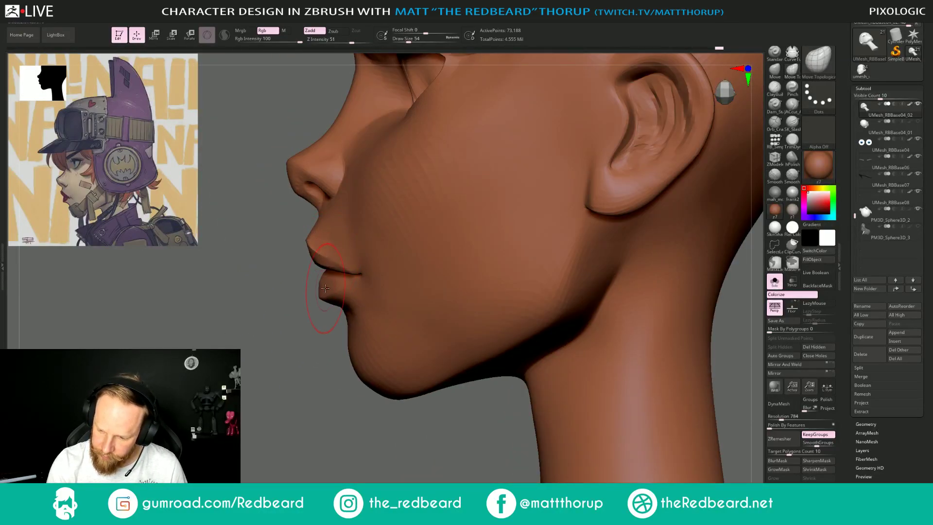
{"action": "right_click_drag", "start_coordinate": [335, 283], "coordinate": [357, 273]}
{"action": "key", "text": "s"}
{"action": "left_click_drag", "start_coordinate": [365, 272], "coordinate": [363, 272]}
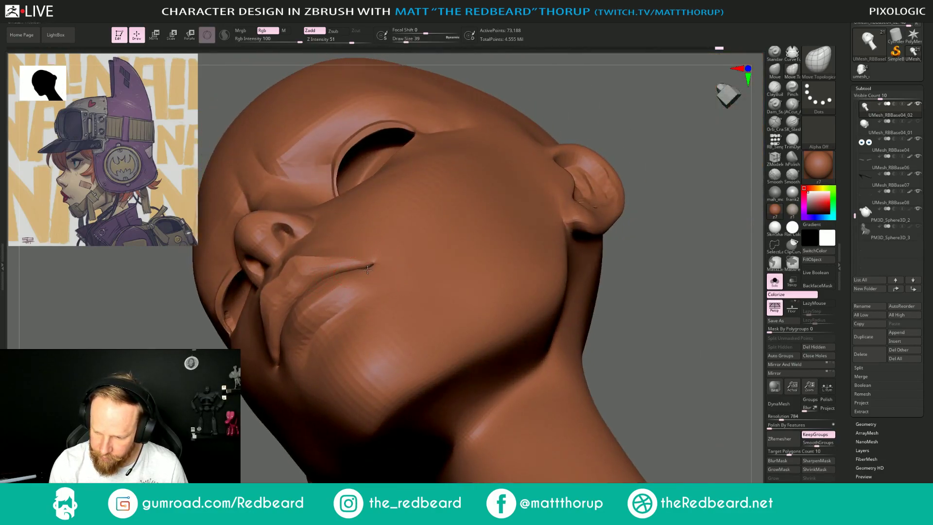
{"action": "key", "text": "ctrl+d"}
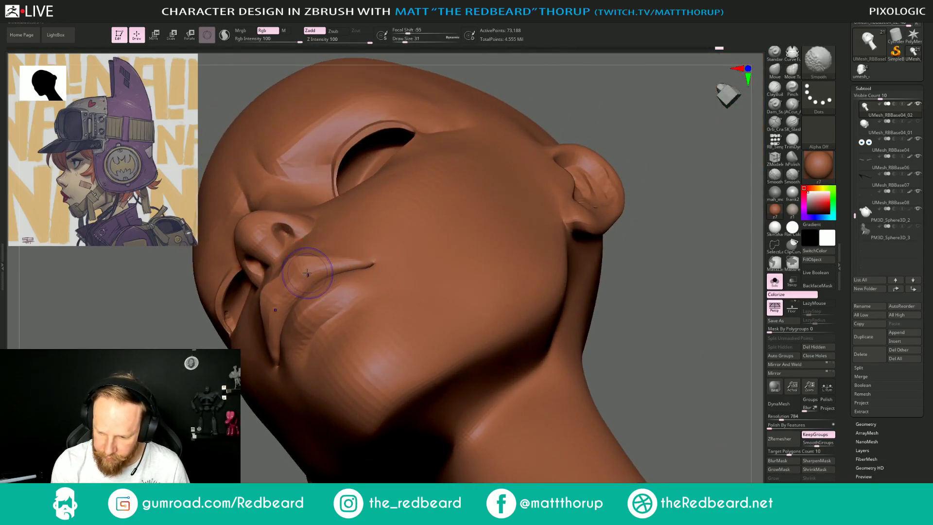
{"action": "right_click_drag", "start_coordinate": [678, 316], "coordinate": [457, 287], "text": "shift"}
{"action": "mouse_move", "coordinate": [516, 316]}
{"action": "right_mouse_down"}
{"action": "mouse_move", "coordinate": [479, 321]}
{"action": "mouse_move", "coordinate": [547, 361]}
{"action": "right_mouse_up"}
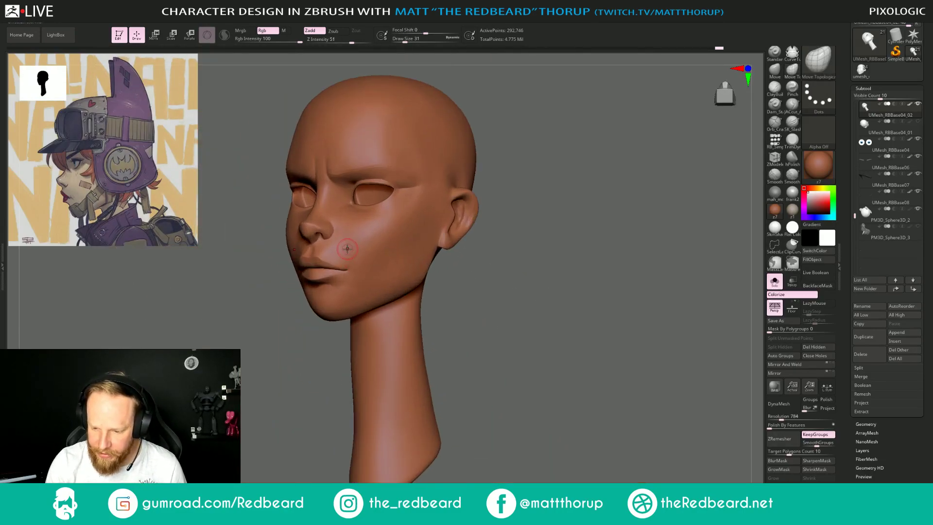
Adjust the area beside the mouth and reshape the upper lip's outline toward the corner with the Move brush at draw size 27.
{"action": "left_click_drag", "start_coordinate": [345, 248], "coordinate": [344, 244]}
{"action": "right_click_drag", "start_coordinate": [547, 287], "coordinate": [533, 296]}
{"action": "key", "text": "s"}
{"action": "left_click_drag", "start_coordinate": [337, 259], "coordinate": [310, 250]}
{"action": "key", "text": "s"}
{"action": "mouse_move", "coordinate": [263, 350]}
{"action": "right_mouse_down"}
{"action": "mouse_move", "coordinate": [400, 267]}
{"action": "mouse_move", "coordinate": [490, 291]}
{"action": "right_mouse_up"}
{"action": "key", "text": "b"}
{"action": "key", "text": "m"}
{"action": "key", "text": "v"}
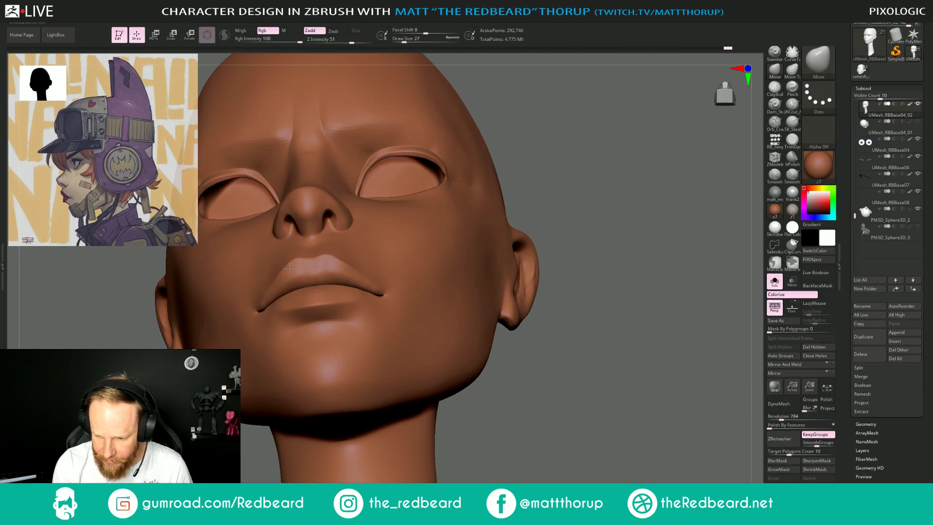
{"action": "left_click_drag", "start_coordinate": [289, 269], "coordinate": [257, 311]}
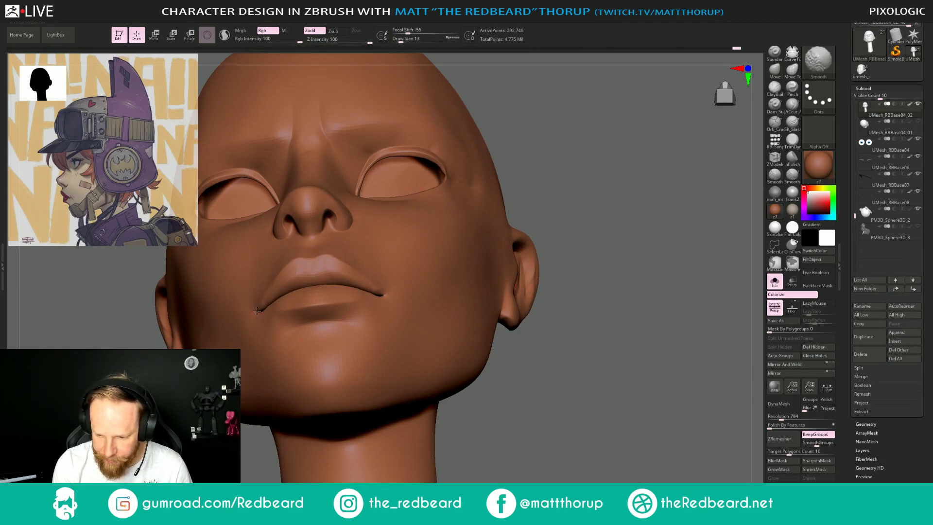
Refine and smooth the skin just above the upper lip with the Move brush, ending at draw size 18.
{"action": "mouse_move", "coordinate": [304, 268]}
{"action": "right_mouse_down"}
{"action": "mouse_move", "coordinate": [340, 272]}
{"action": "mouse_move", "coordinate": [311, 276]}
{"action": "right_mouse_up"}
{"action": "key", "text": "s"}
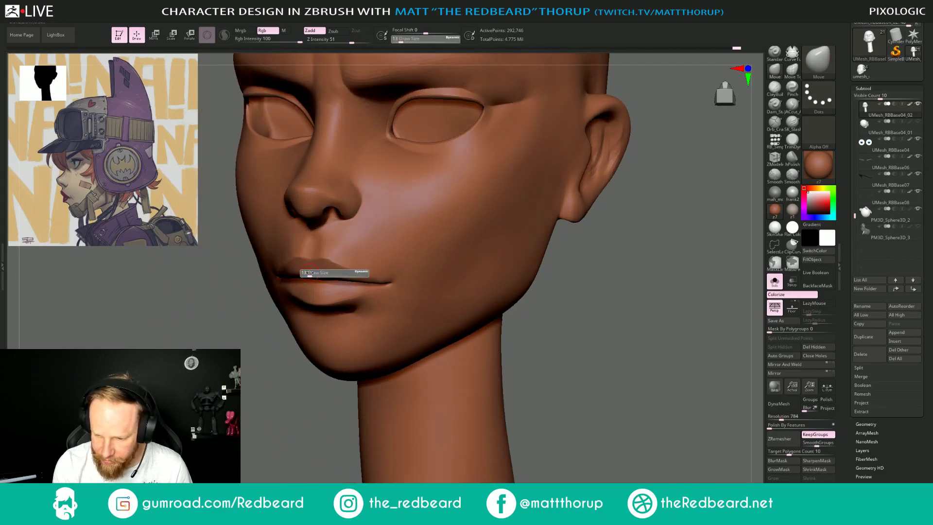
{"action": "left_click_drag", "start_coordinate": [311, 276], "coordinate": [312, 275]}
{"action": "right_click_drag", "start_coordinate": [261, 384], "coordinate": [333, 254]}
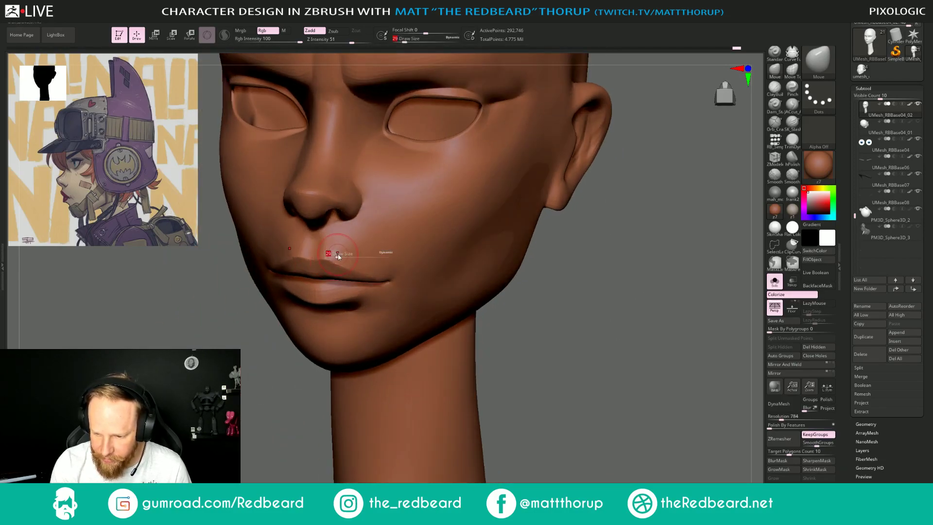
{"action": "key", "text": "ctrl"}
{"action": "key", "text": "shift"}
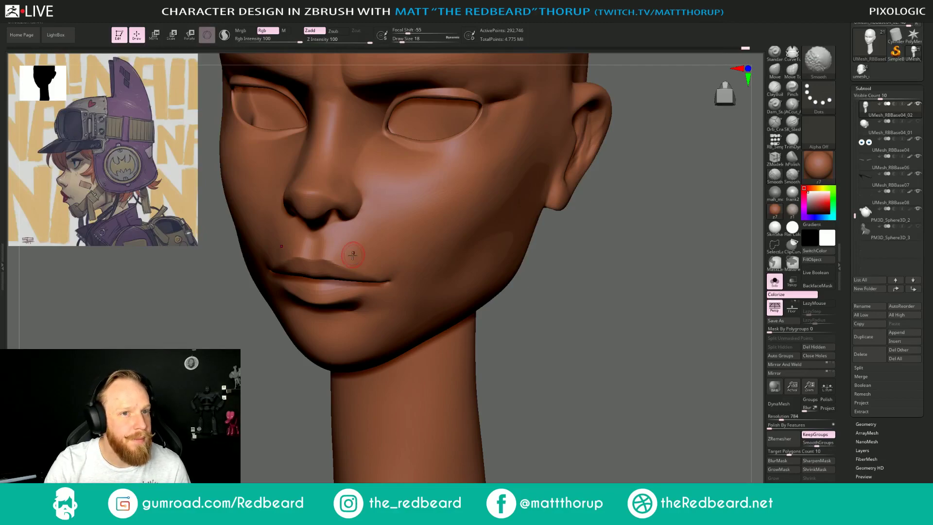
Turn off the silhouette thumbnail and the CamView display so the whole reference image stays uncovered.
{"action": "left_click_drag", "start_coordinate": [256, 433], "coordinate": [252, 447]}
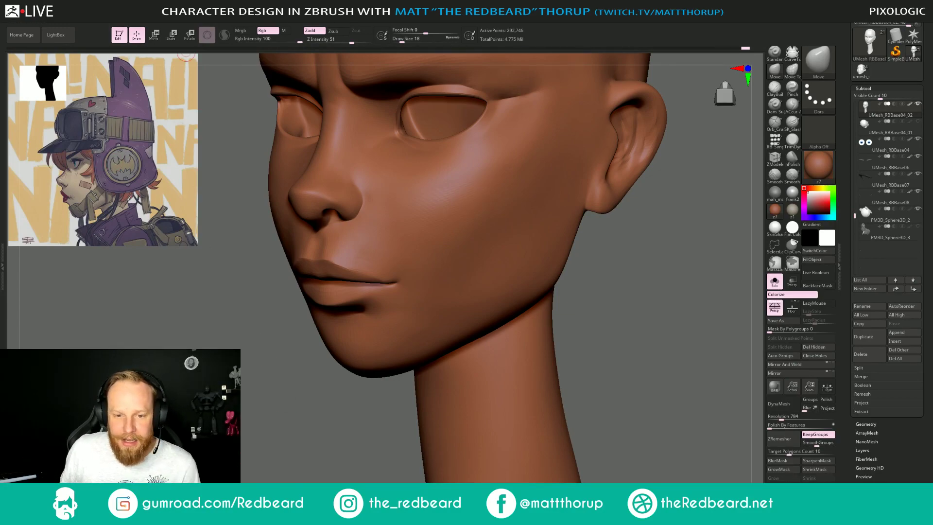
{"action": "left_click", "coordinate": [264, 23]}
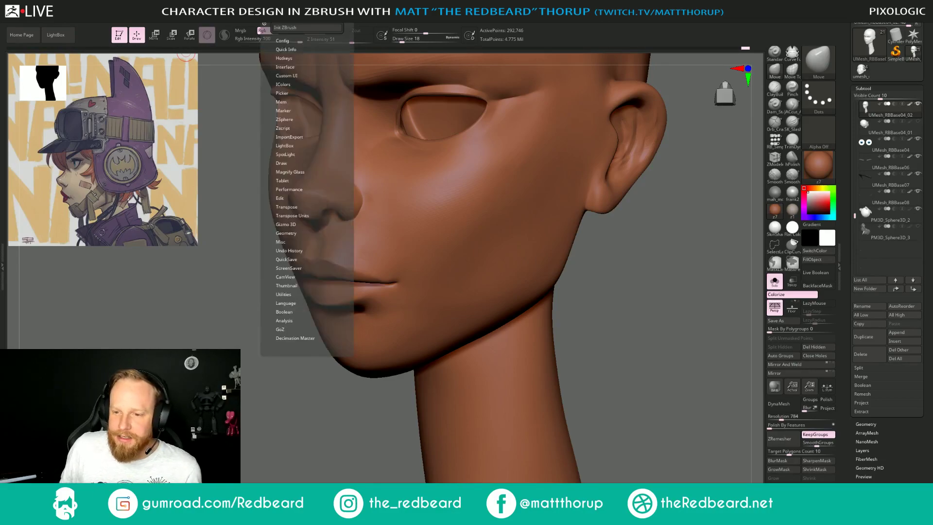
{"action": "left_click", "coordinate": [286, 286]}
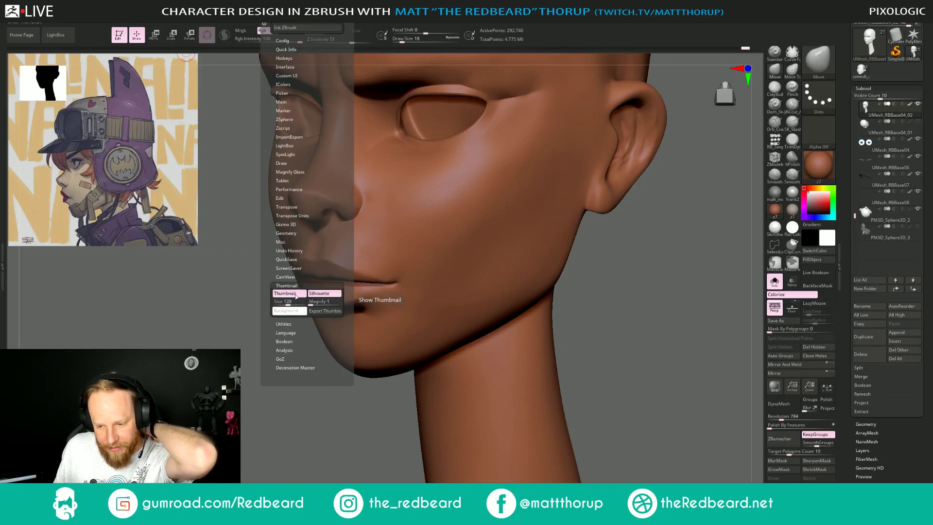
{"action": "left_click", "coordinate": [295, 294]}
{"action": "left_click", "coordinate": [295, 294]}
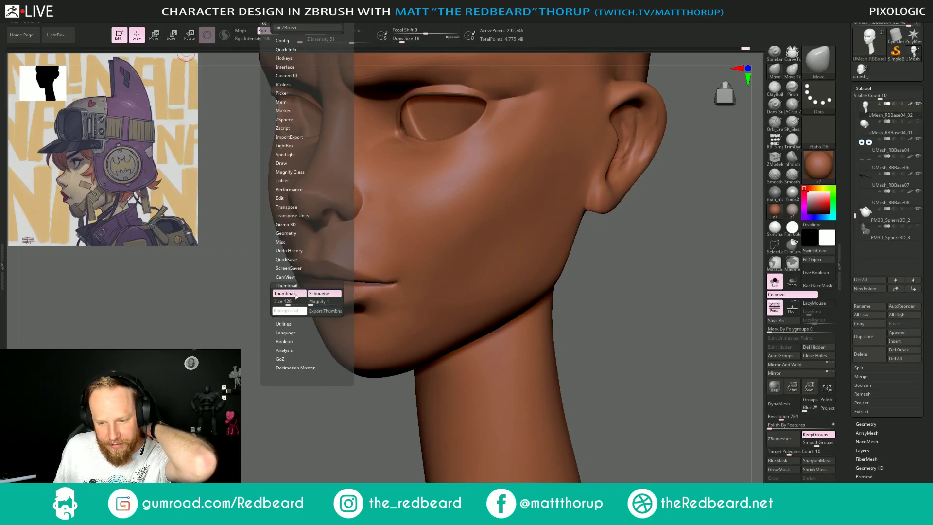
{"action": "left_click", "coordinate": [295, 293]}
{"action": "left_click", "coordinate": [295, 294]}
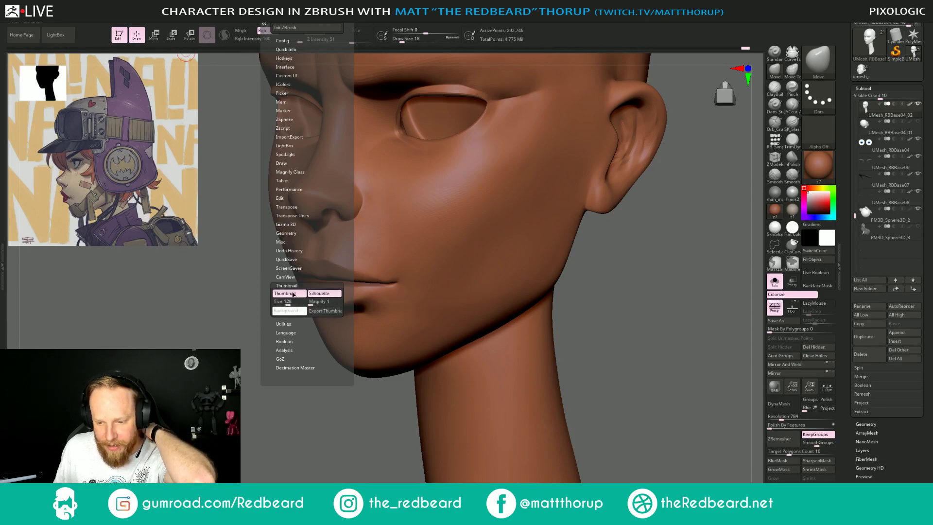
{"action": "left_click", "coordinate": [292, 293]}
{"action": "left_click", "coordinate": [286, 276]}
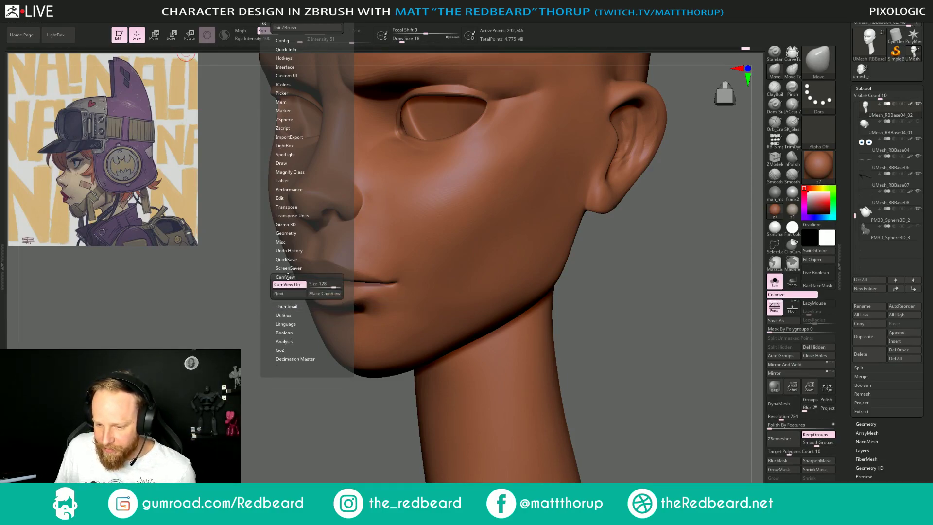
{"action": "left_click", "coordinate": [289, 284]}
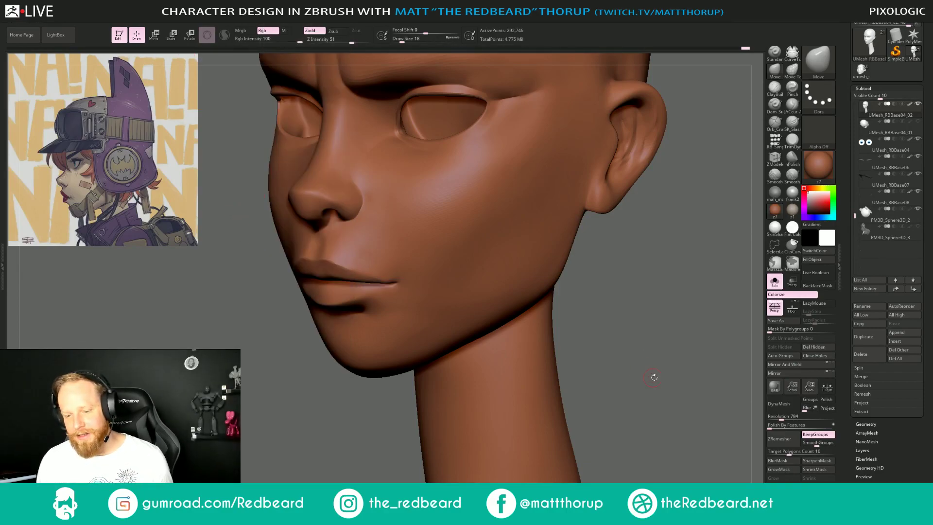
Review the face from the front and three-quarter angles, and switch the head to the grey mah_modeling material.
{"action": "mouse_move", "coordinate": [654, 377]}
{"action": "left_mouse_down", "text": "shift"}
{"action": "mouse_move", "coordinate": [641, 385]}
{"action": "mouse_move", "coordinate": [522, 369]}
{"action": "mouse_move", "coordinate": [533, 392]}
{"action": "mouse_move", "coordinate": [605, 377]}
{"action": "left_mouse_up", "text": "shift"}
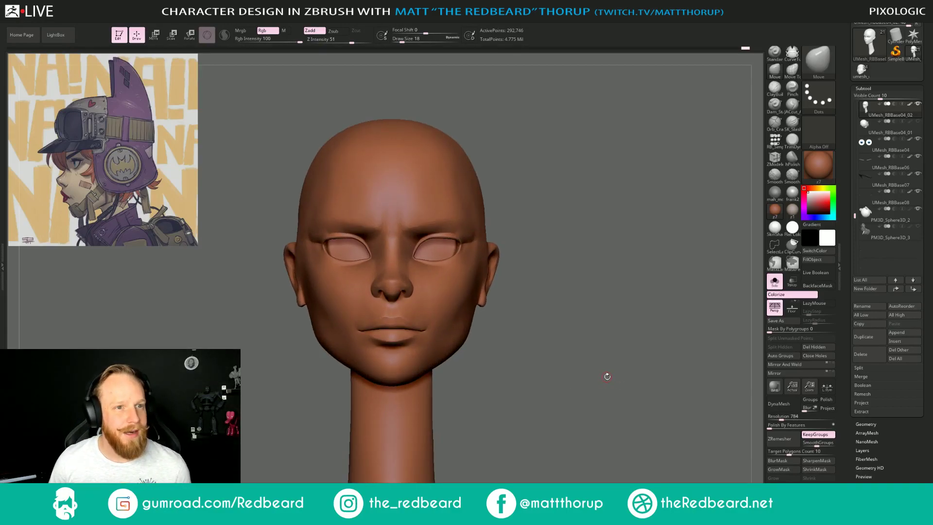
{"action": "mouse_move", "coordinate": [562, 271]}
{"action": "left_mouse_down"}
{"action": "mouse_move", "coordinate": [639, 338]}
{"action": "mouse_move", "coordinate": [601, 335]}
{"action": "mouse_move", "coordinate": [611, 327]}
{"action": "left_mouse_up"}
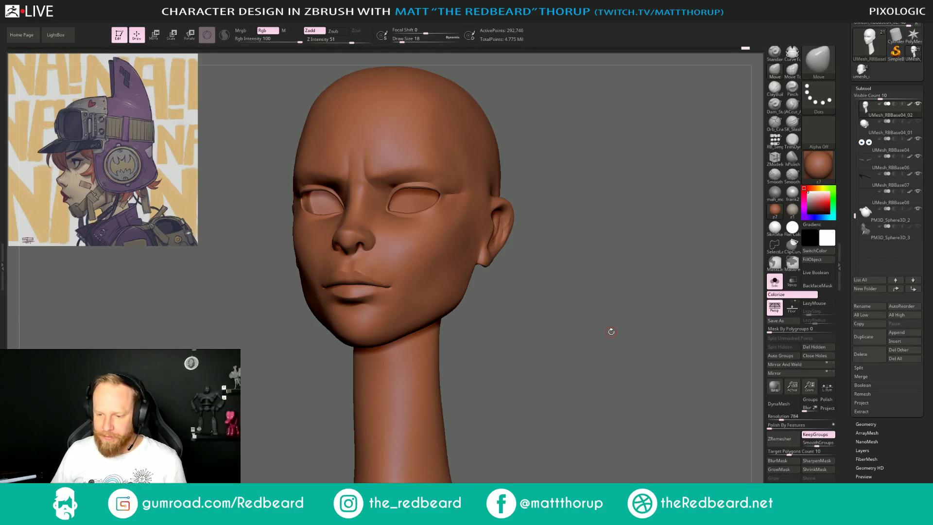
{"action": "left_click_drag", "start_coordinate": [576, 285], "coordinate": [574, 396]}
{"action": "left_click_drag", "start_coordinate": [527, 214], "coordinate": [454, 284]}
{"action": "key", "text": "shift"}
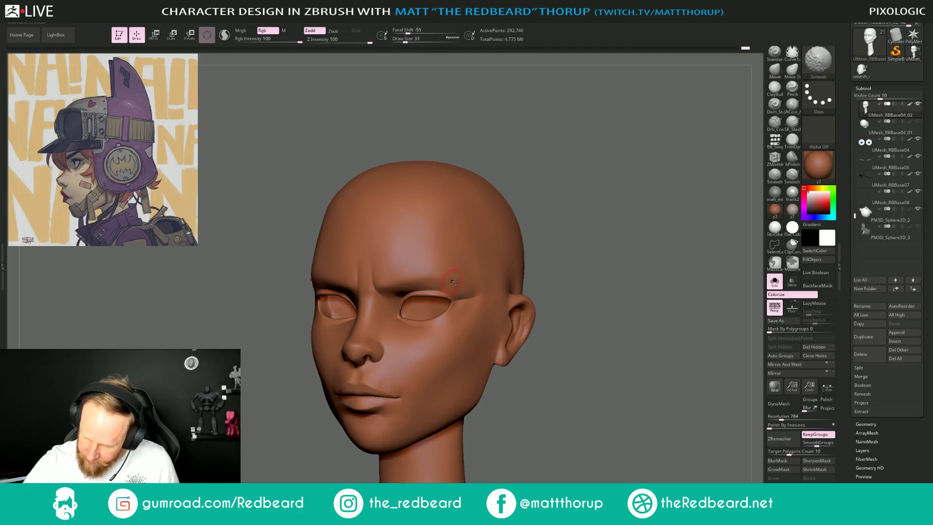
{"action": "mouse_move", "coordinate": [531, 387]}
{"action": "left_mouse_down"}
{"action": "mouse_move", "coordinate": [595, 399]}
{"action": "mouse_move", "coordinate": [462, 357]}
{"action": "mouse_move", "coordinate": [486, 411]}
{"action": "mouse_move", "coordinate": [560, 384]}
{"action": "left_mouse_up"}
{"action": "left_click", "coordinate": [775, 192]}
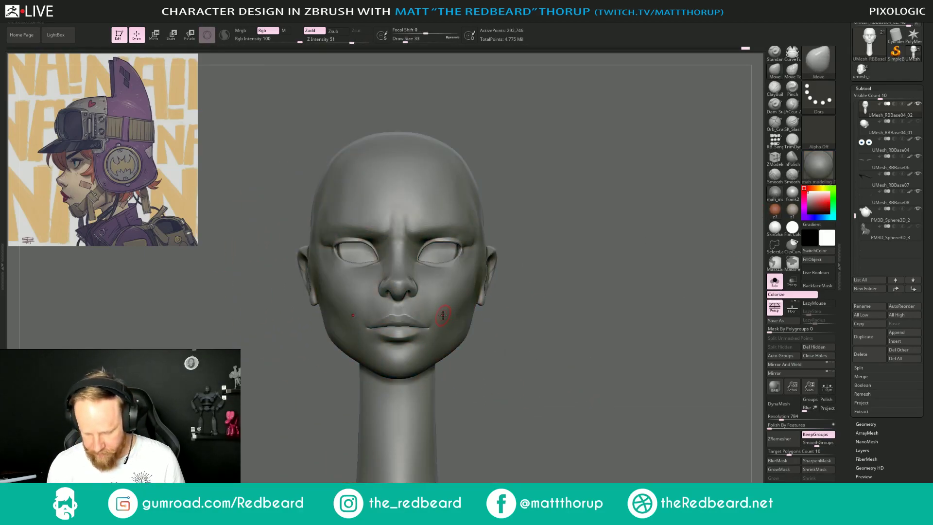
Adjust the female head's cheek from front and side angles with the Move brush at draw size 59.
{"action": "key", "text": "s"}
{"action": "left_click_drag", "start_coordinate": [443, 315], "coordinate": [459, 284]}
{"action": "key", "text": "s"}
{"action": "key", "text": "s"}
{"action": "left_click_drag", "start_coordinate": [555, 244], "coordinate": [471, 289]}
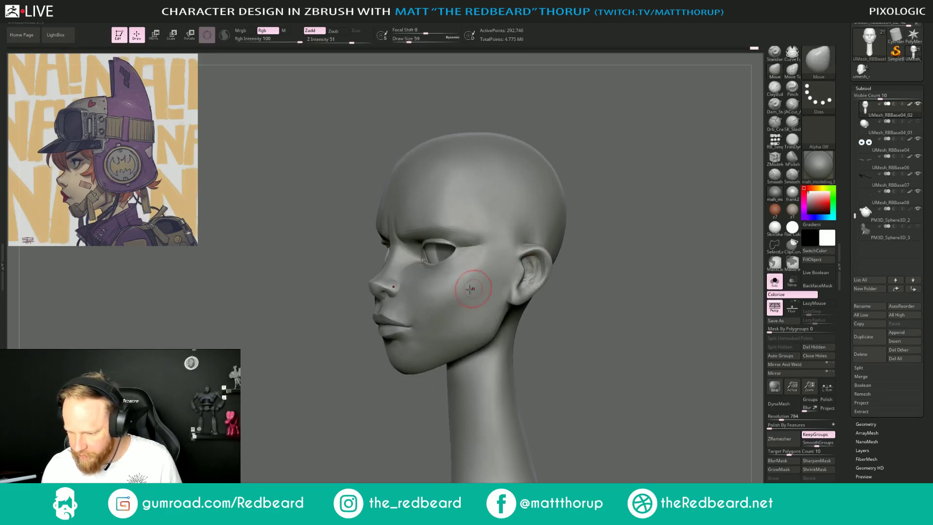
{"action": "mouse_move", "coordinate": [387, 385]}
{"action": "left_mouse_down", "text": "shift"}
{"action": "mouse_move", "coordinate": [353, 424]}
{"action": "mouse_move", "coordinate": [602, 339]}
{"action": "mouse_move", "coordinate": [592, 340]}
{"action": "mouse_move", "coordinate": [617, 340]}
{"action": "left_mouse_up", "text": "shift"}
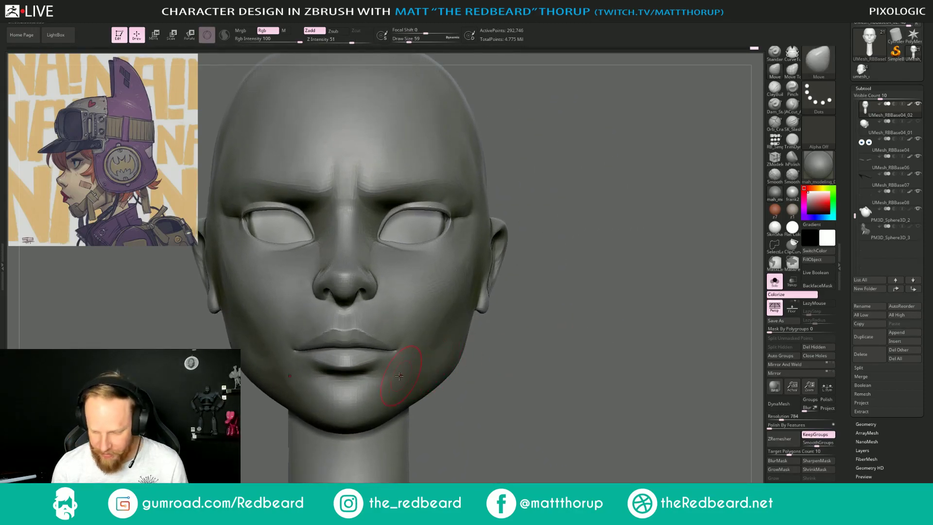
Reshape the lower lip from the front with Move Topological at draw sizes 31 and 41.
{"action": "key", "text": "b"}
{"action": "key", "text": "m"}
{"action": "key", "text": "t"}
{"action": "key", "text": "s"}
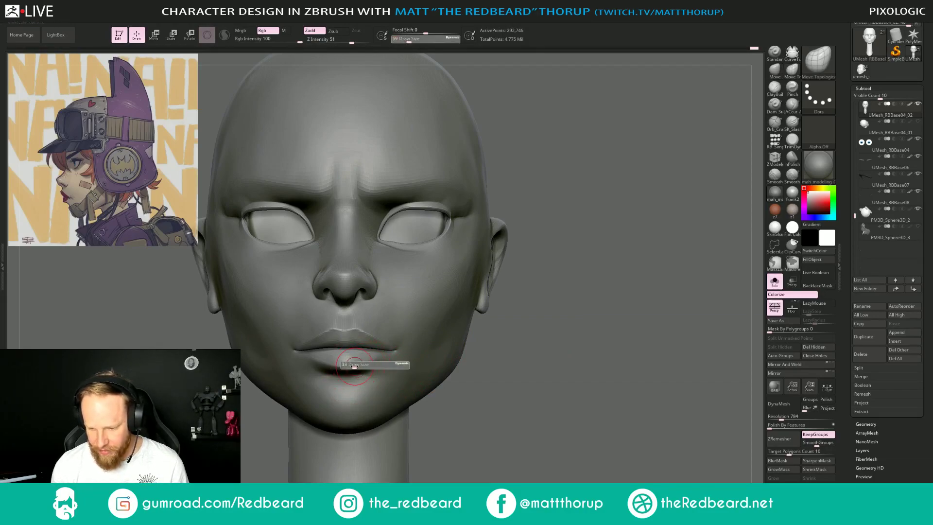
{"action": "left_click_drag", "start_coordinate": [354, 367], "coordinate": [354, 367]}
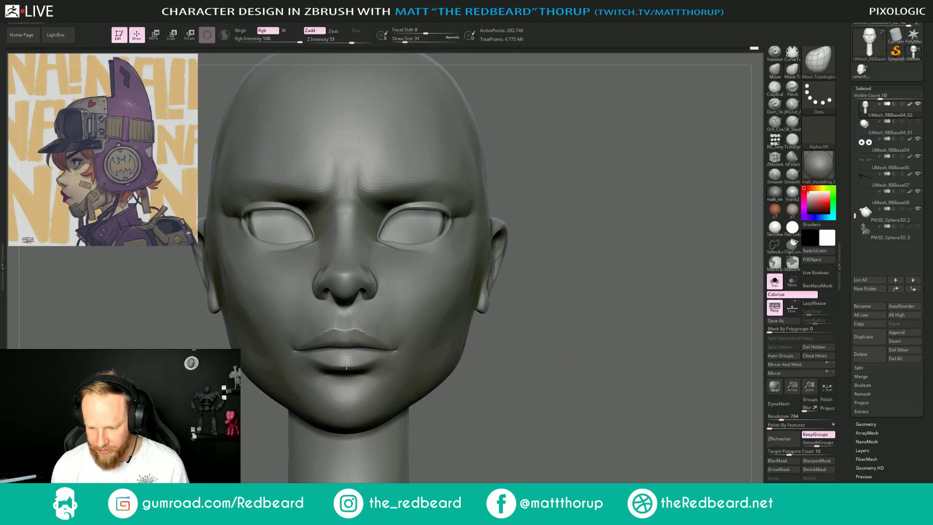
{"action": "key", "text": "s"}
{"action": "left_click_drag", "start_coordinate": [353, 364], "coordinate": [356, 362]}
{"action": "key", "text": "s"}
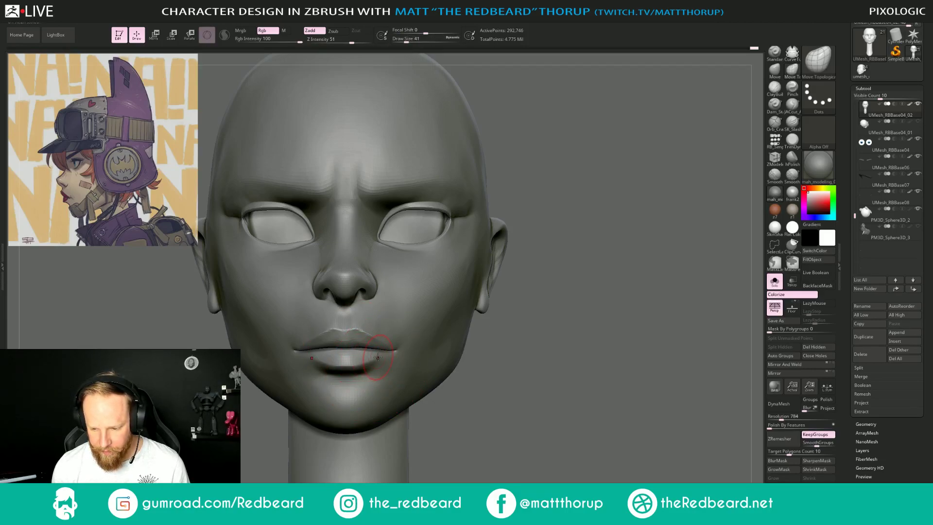
Refine the lip line from below and the side with Move Topological at draw size 49, reducing the size to 31.
{"action": "mouse_move", "coordinate": [500, 347]}
{"action": "left_mouse_down"}
{"action": "mouse_move", "coordinate": [535, 339]}
{"action": "mouse_move", "coordinate": [539, 281]}
{"action": "left_mouse_up"}
{"action": "key", "text": "s"}
{"action": "left_click_drag", "start_coordinate": [326, 350], "coordinate": [329, 346]}
{"action": "left_click_drag", "start_coordinate": [447, 319], "coordinate": [520, 325]}
{"action": "left_click_drag", "start_coordinate": [325, 346], "coordinate": [326, 344]}
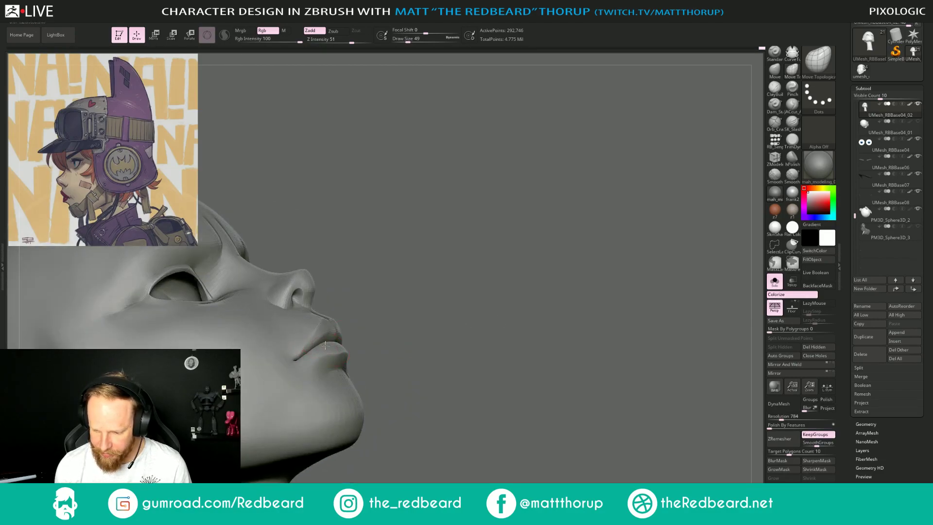
{"action": "left_click_drag", "start_coordinate": [393, 346], "coordinate": [319, 340]}
{"action": "key", "text": "s"}
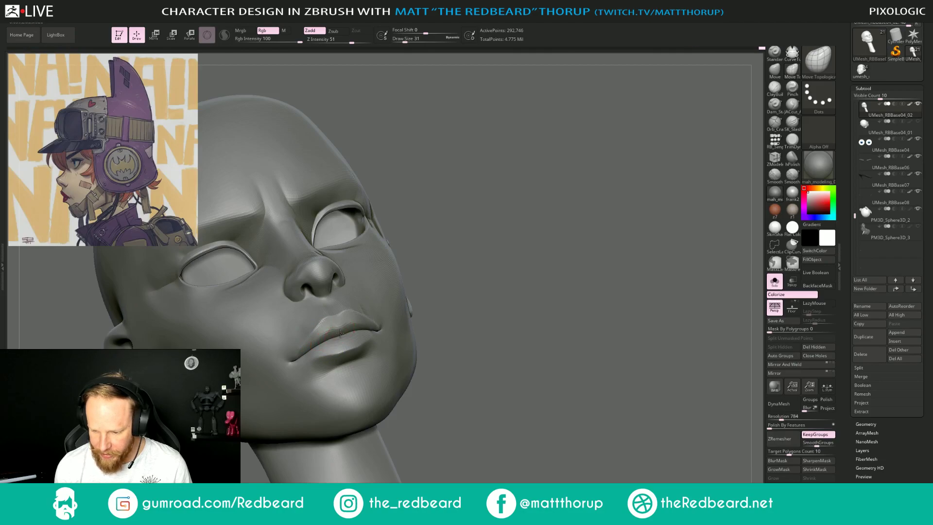
Smooth the neck below the ear in profile, enlarge the brush to 104, and lower the mesh two subdivision levels.
{"action": "left_click_drag", "start_coordinate": [485, 305], "coordinate": [343, 385]}
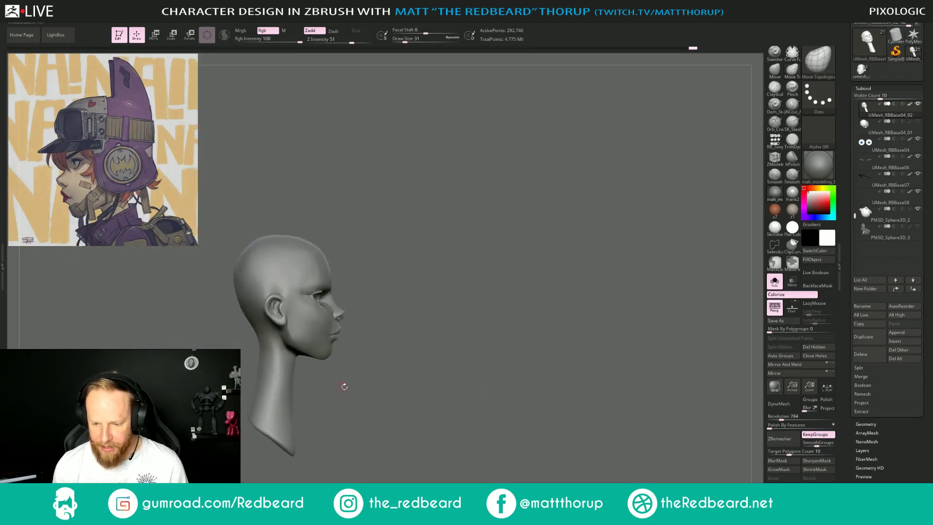
{"action": "left_click_drag", "start_coordinate": [427, 413], "coordinate": [524, 353], "text": "alt"}
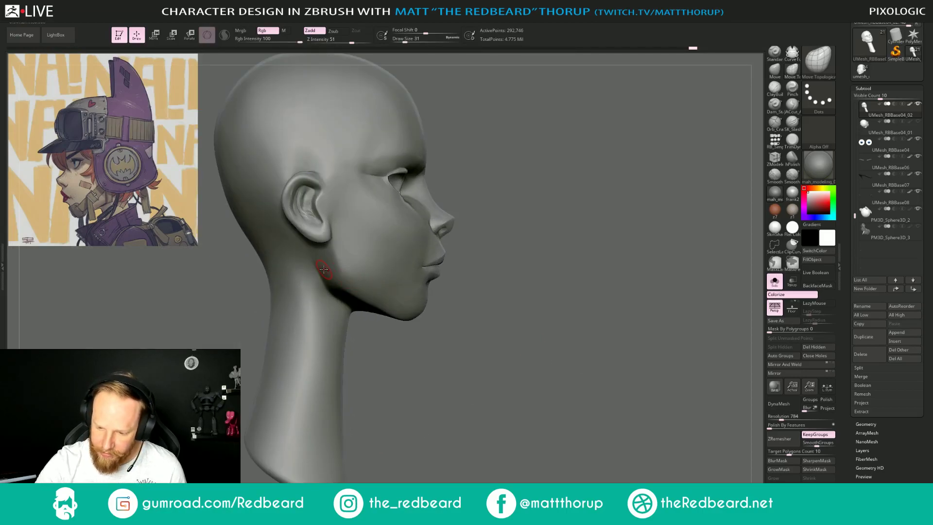
{"action": "key", "text": "shift"}
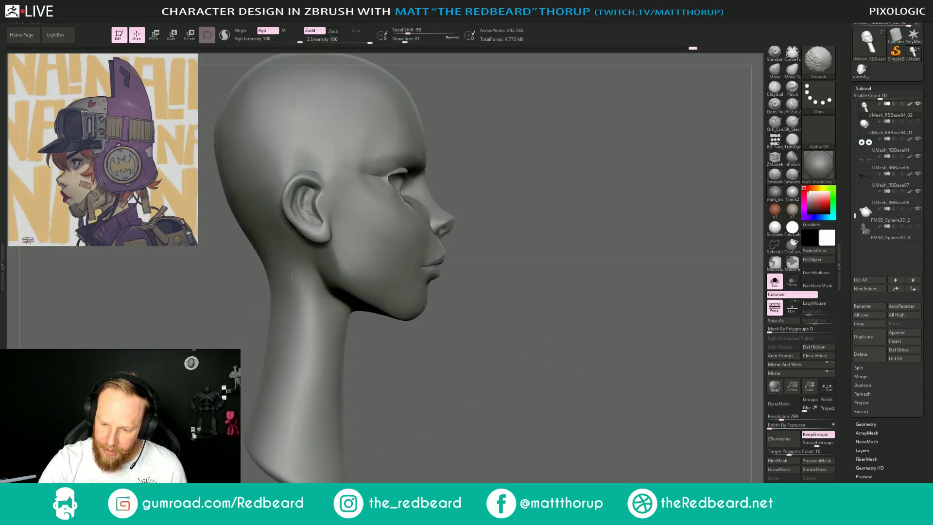
{"action": "key", "text": "shift"}
{"action": "left_click_drag", "start_coordinate": [457, 401], "coordinate": [381, 392]}
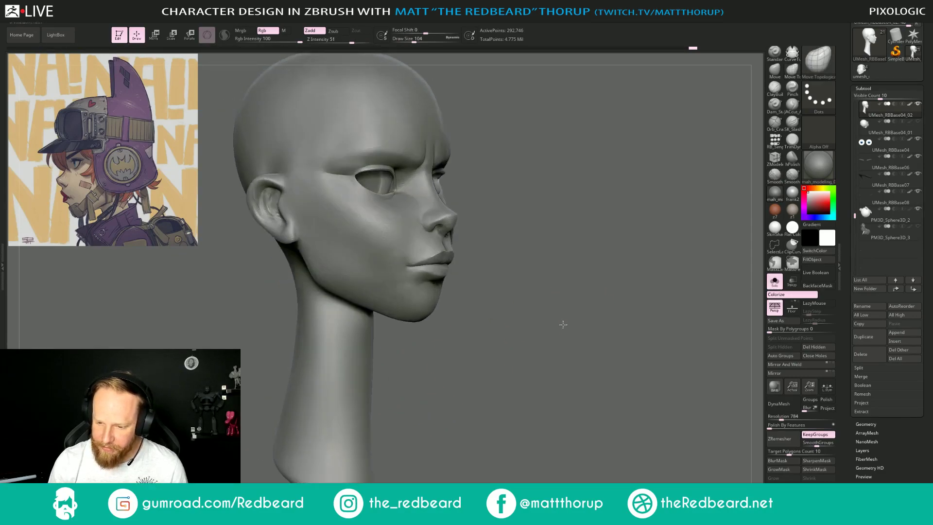
{"action": "left_click_drag", "start_coordinate": [563, 324], "coordinate": [586, 395]}
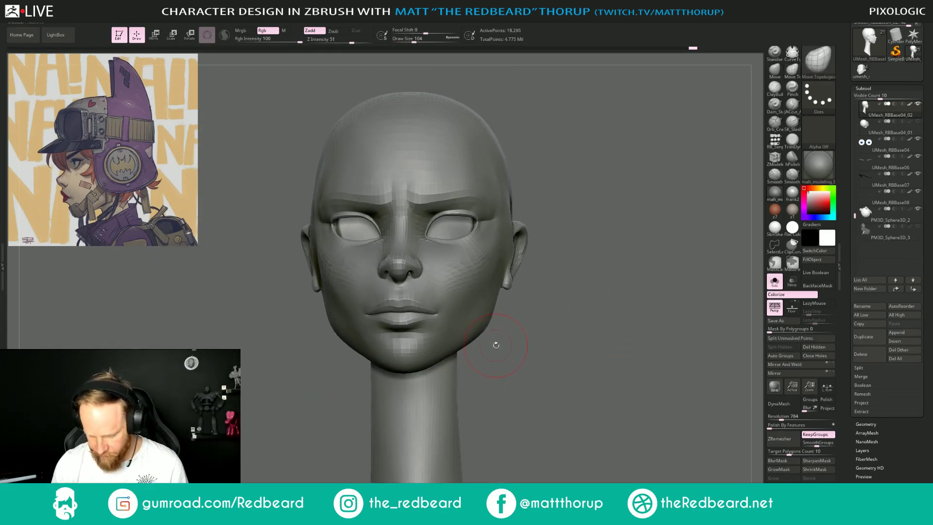
Switch to the Move brush and adjust the jawline beside the chin from the front at draw size 108.
{"action": "key", "text": "b"}
{"action": "key", "text": "m"}
{"action": "key", "text": "v"}
{"action": "key", "text": "s"}
{"action": "key", "text": "s"}
{"action": "left_click", "coordinate": [479, 331]}
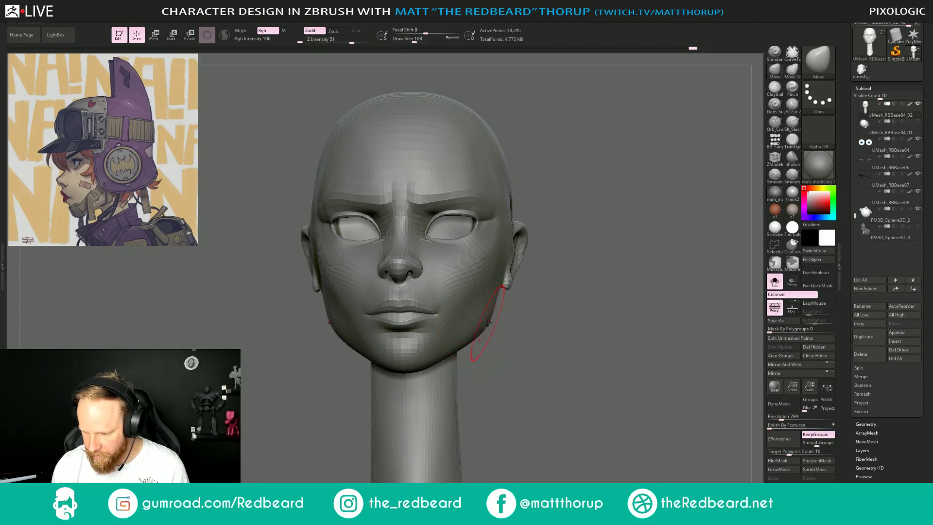
{"action": "left_click_drag", "start_coordinate": [511, 336], "coordinate": [503, 396], "text": "shift"}
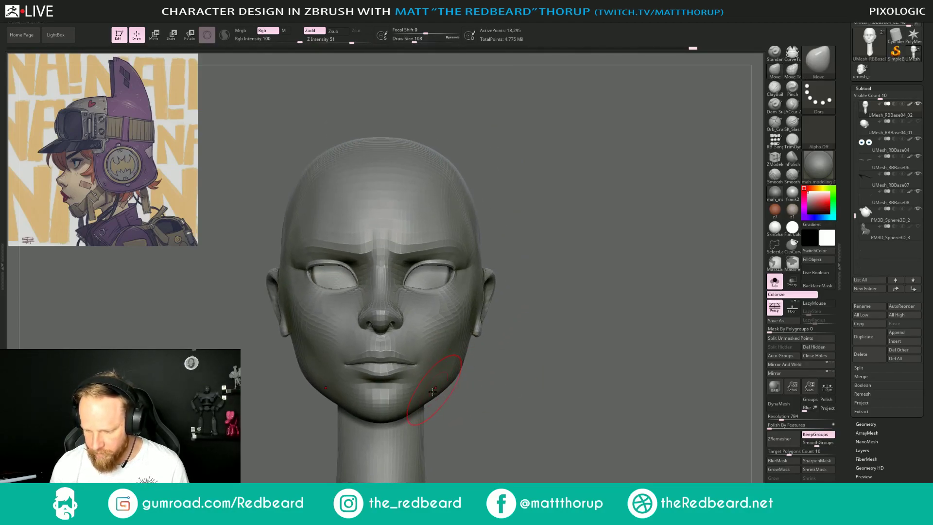
Reshape the lower cheek beside the mouth with the Move brush at draw size 77.
{"action": "key", "text": "s"}
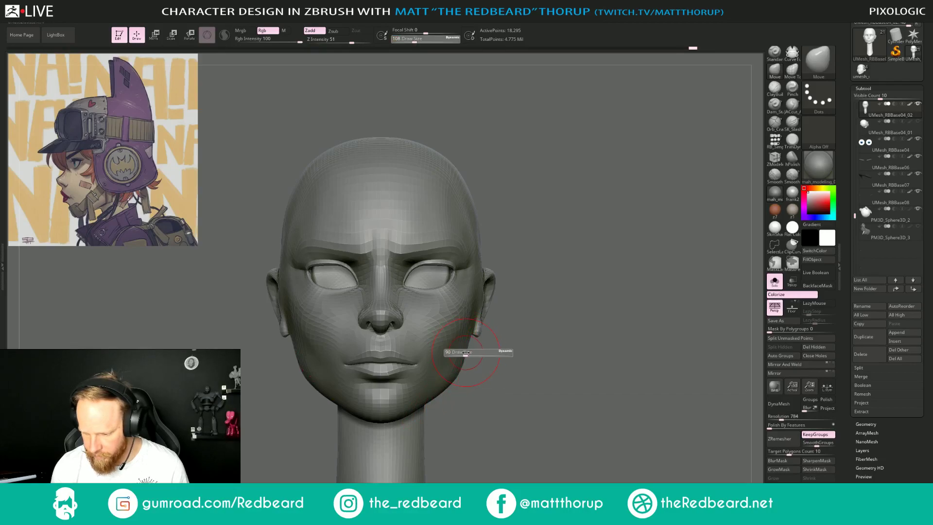
{"action": "left_click", "coordinate": [468, 350]}
{"action": "key", "text": "s"}
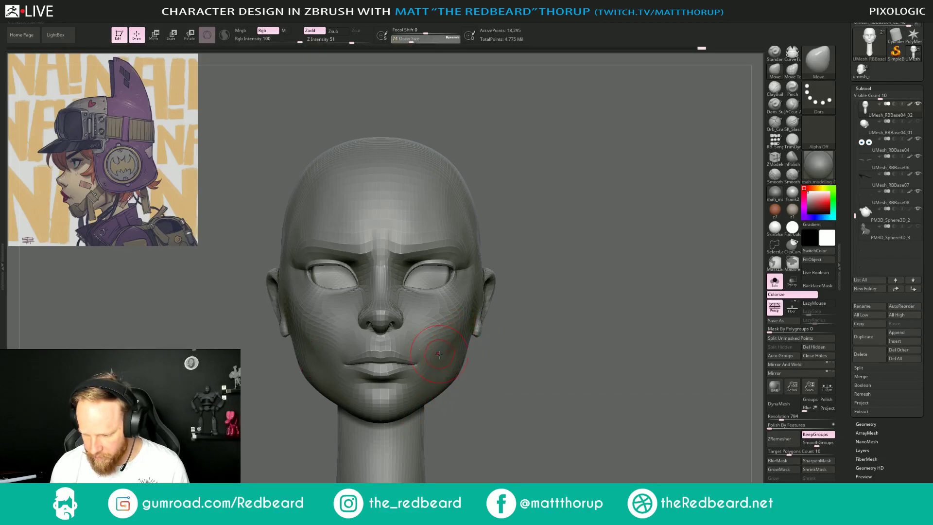
{"action": "left_click", "coordinate": [432, 367]}
{"action": "left_click_drag", "start_coordinate": [555, 371], "coordinate": [512, 371]}
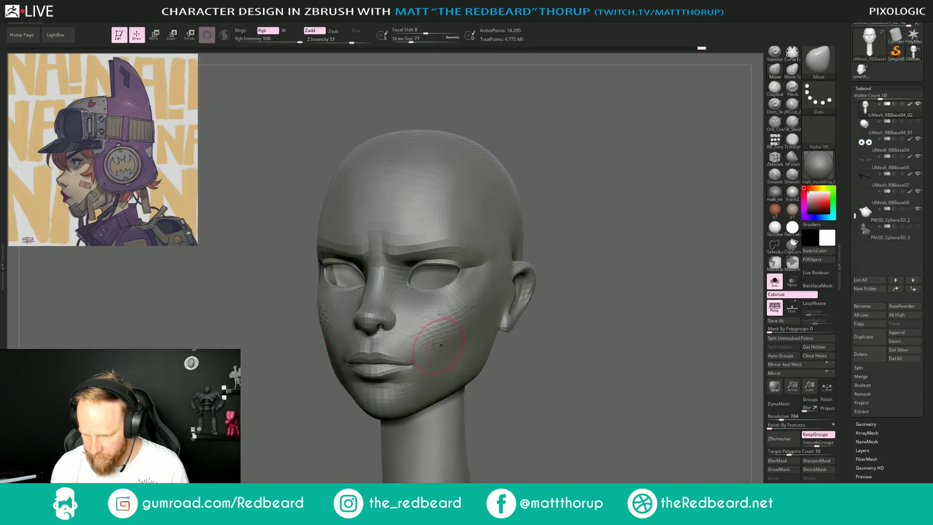
{"action": "left_click_drag", "start_coordinate": [563, 352], "coordinate": [544, 357]}
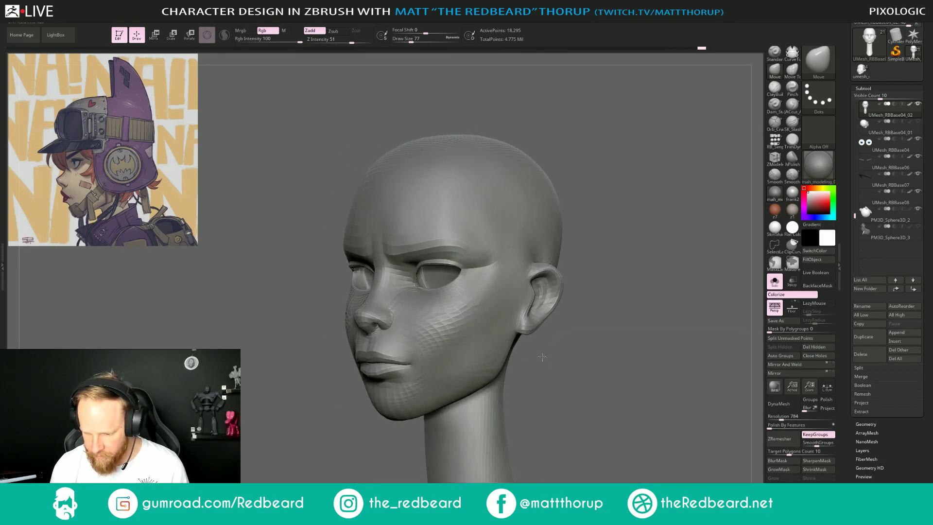
Refine the cheek from a three-quarter view with the Move brush at draw sizes 101 and 112, reducing the size to 94.
{"action": "key", "text": "s"}
{"action": "left_click", "coordinate": [451, 332]}
{"action": "key", "text": "s"}
{"action": "left_click", "coordinate": [440, 336]}
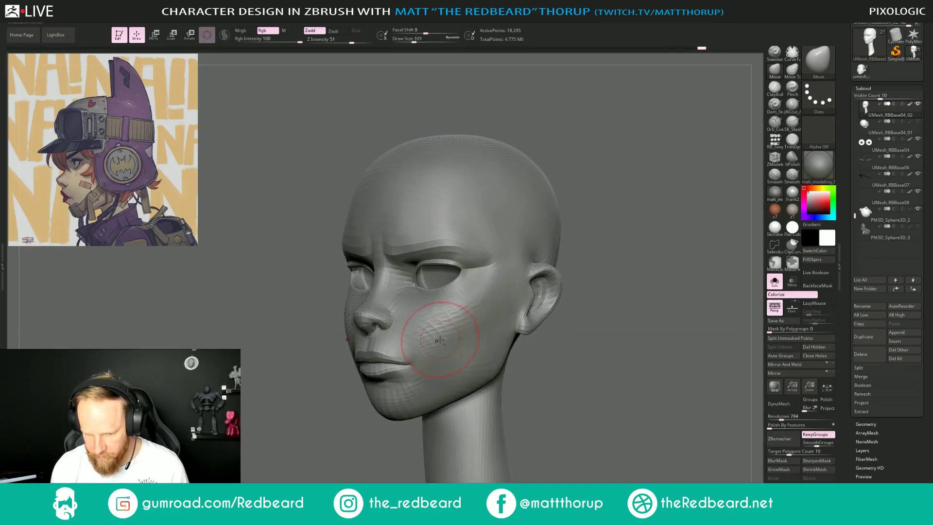
{"action": "key", "text": "s"}
{"action": "key", "text": "]"}
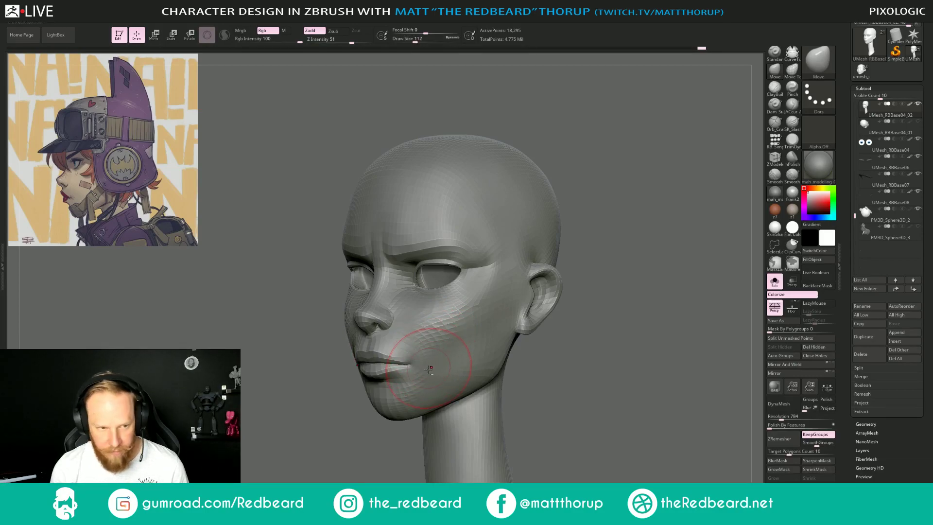
{"action": "key", "text": "["}
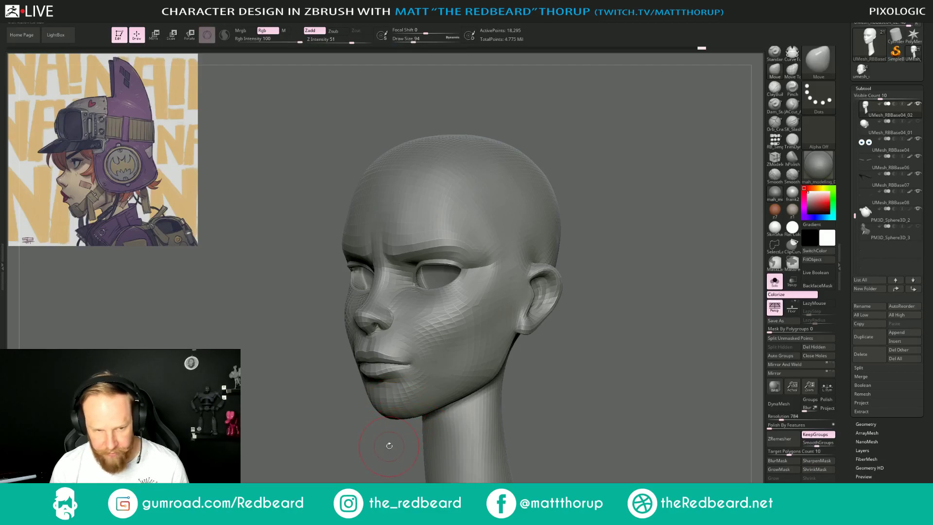
Shape the chin and underside of the jaw from below and from the front at draw sizes 68 and 83.
{"action": "left_click_drag", "start_coordinate": [388, 449], "coordinate": [393, 426]}
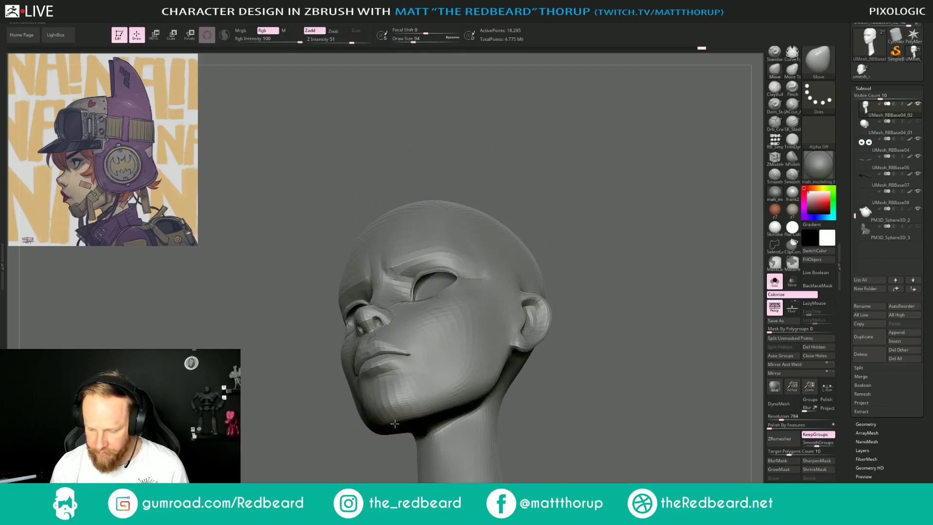
{"action": "left_click_drag", "start_coordinate": [579, 379], "coordinate": [582, 371]}
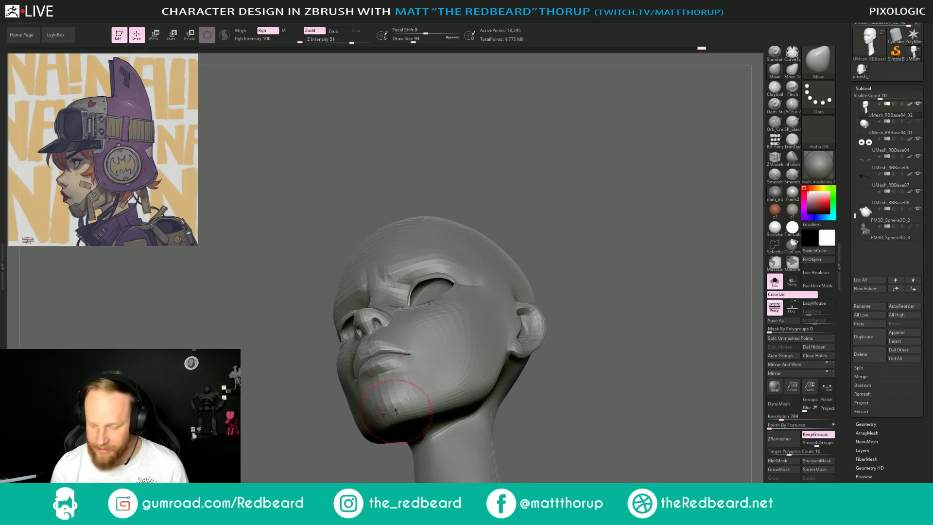
{"action": "key", "text": "s"}
{"action": "left_click_drag", "start_coordinate": [404, 421], "coordinate": [401, 421]}
{"action": "left_click_drag", "start_coordinate": [354, 450], "coordinate": [360, 424]}
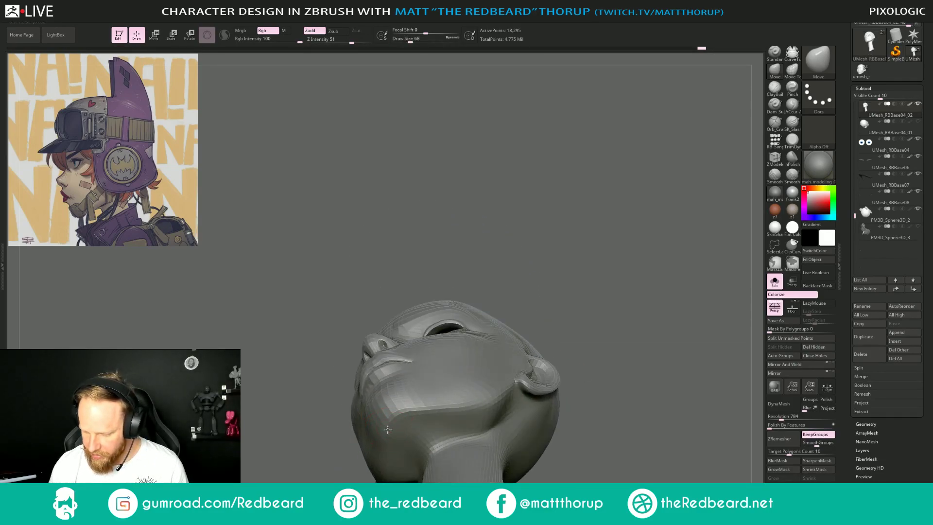
{"action": "left_click_drag", "start_coordinate": [583, 336], "coordinate": [610, 370]}
{"action": "key", "text": "s"}
{"action": "left_click_drag", "start_coordinate": [411, 403], "coordinate": [418, 403]}
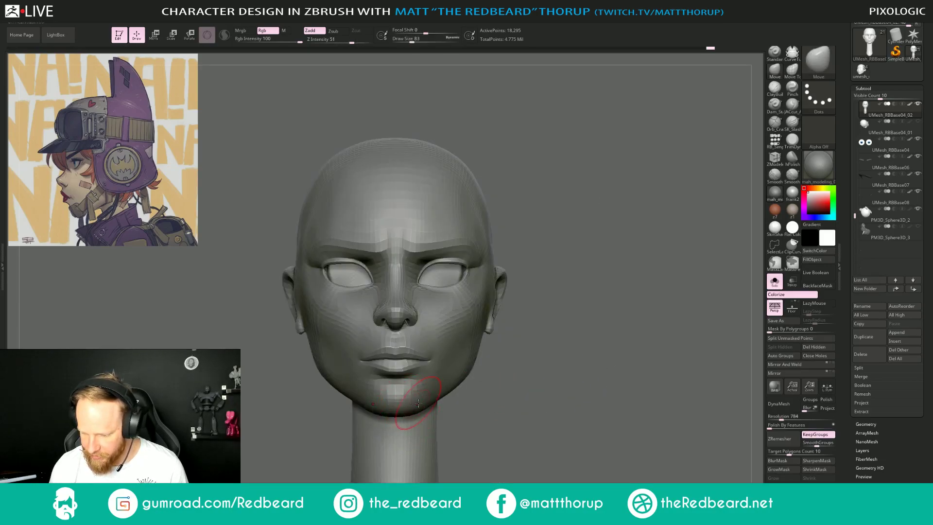
Adjust the corners of the mouth from the front with the Move brush at draw size 97.
{"action": "key", "text": "s"}
{"action": "left_click_drag", "start_coordinate": [410, 368], "coordinate": [421, 361]}
{"action": "key", "text": "s"}
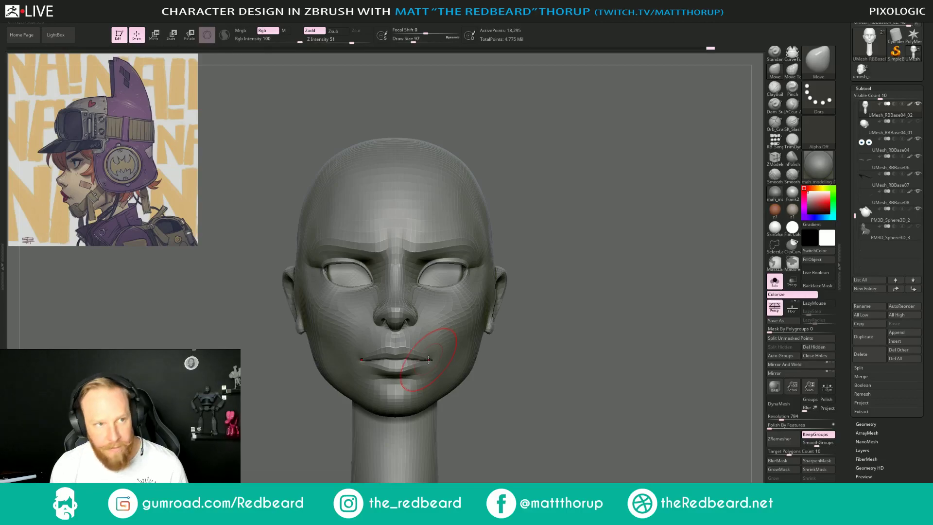
{"action": "key", "text": "s"}
{"action": "mouse_move", "coordinate": [428, 359]}
{"action": "left_mouse_down"}
{"action": "mouse_move", "coordinate": [417, 359]}
{"action": "mouse_move", "coordinate": [429, 363]}
{"action": "left_mouse_up"}
{"action": "key", "text": "s"}
{"action": "key", "text": "s"}
Reshape the upper lip from three-quarter and profile views with the Move brush at draw sizes 54 and 71.
{"action": "mouse_move", "coordinate": [429, 362]}
{"action": "right_mouse_down"}
{"action": "mouse_move", "coordinate": [399, 369]}
{"action": "mouse_move", "coordinate": [375, 419]}
{"action": "mouse_move", "coordinate": [380, 427]}
{"action": "right_mouse_up"}
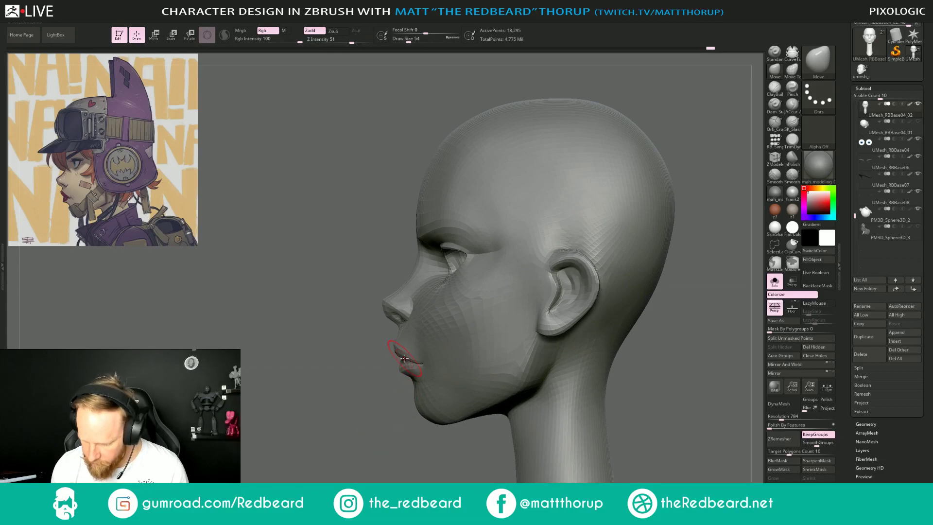
{"action": "right_click_drag", "start_coordinate": [398, 363], "coordinate": [384, 356]}
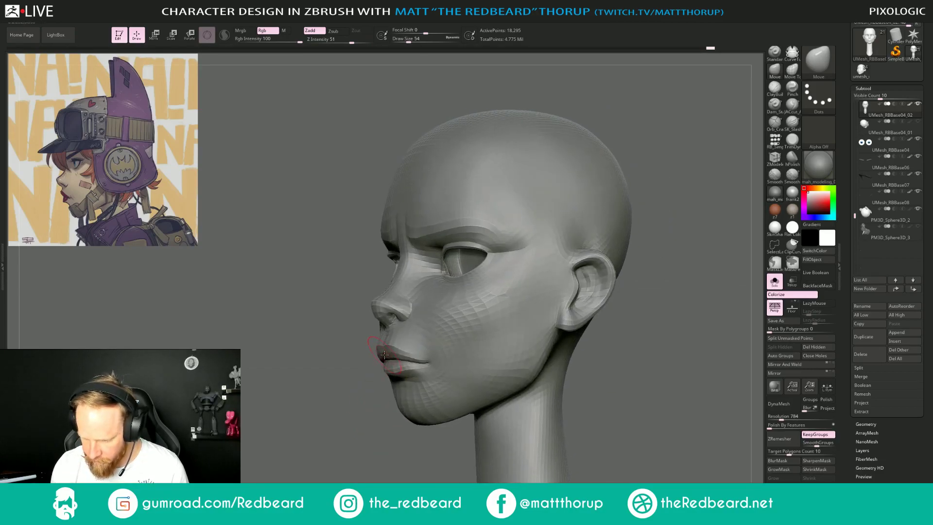
{"action": "mouse_move", "coordinate": [354, 388]}
{"action": "right_mouse_down"}
{"action": "mouse_move", "coordinate": [343, 392]}
{"action": "mouse_move", "coordinate": [351, 418]}
{"action": "right_mouse_up"}
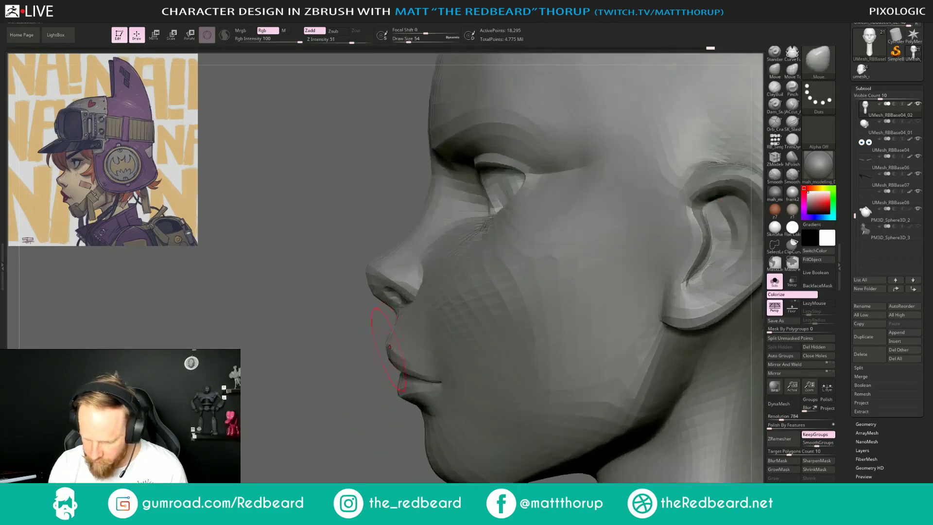
{"action": "key", "text": "s"}
{"action": "left_click_drag", "start_coordinate": [392, 336], "coordinate": [391, 352]}
{"action": "key", "text": "s"}
{"action": "key", "text": "s"}
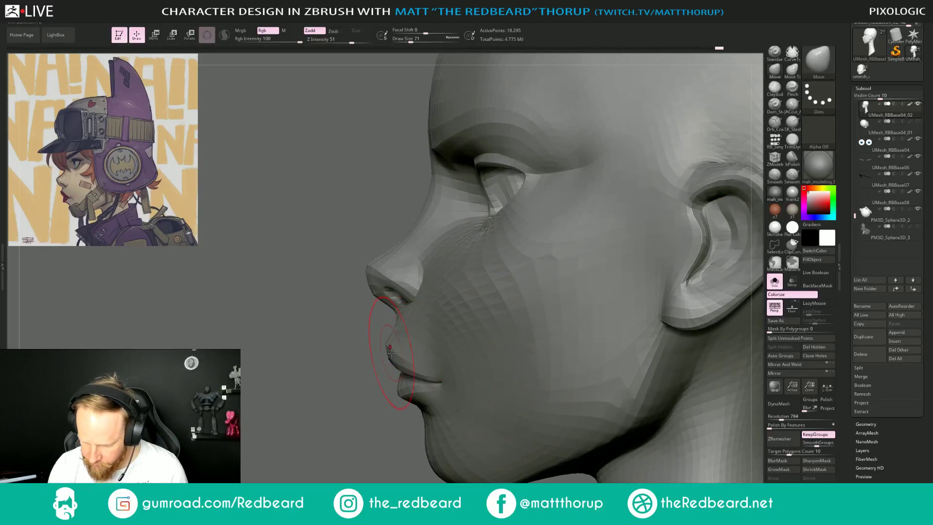
Mask the mouth and chin area, blur and invert the mask, and raise the unmasked lower face slightly along Z.
{"action": "mouse_move", "coordinate": [403, 463]}
{"action": "left_mouse_down", "text": "ctrl"}
{"action": "mouse_move", "coordinate": [322, 365]}
{"action": "mouse_move", "coordinate": [520, 384]}
{"action": "mouse_move", "coordinate": [603, 423]}
{"action": "mouse_move", "coordinate": [467, 481]}
{"action": "mouse_move", "coordinate": [603, 452]}
{"action": "mouse_move", "coordinate": [738, 440]}
{"action": "left_mouse_up", "text": "ctrl"}
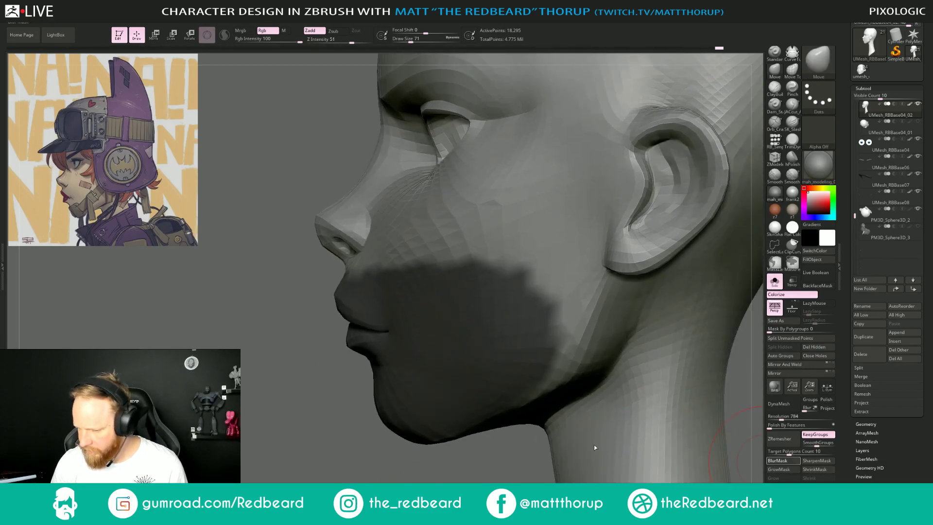
{"action": "left_click", "coordinate": [773, 461]}
{"action": "left_click", "coordinate": [386, 463], "text": "ctrl"}
{"action": "key", "text": "w"}
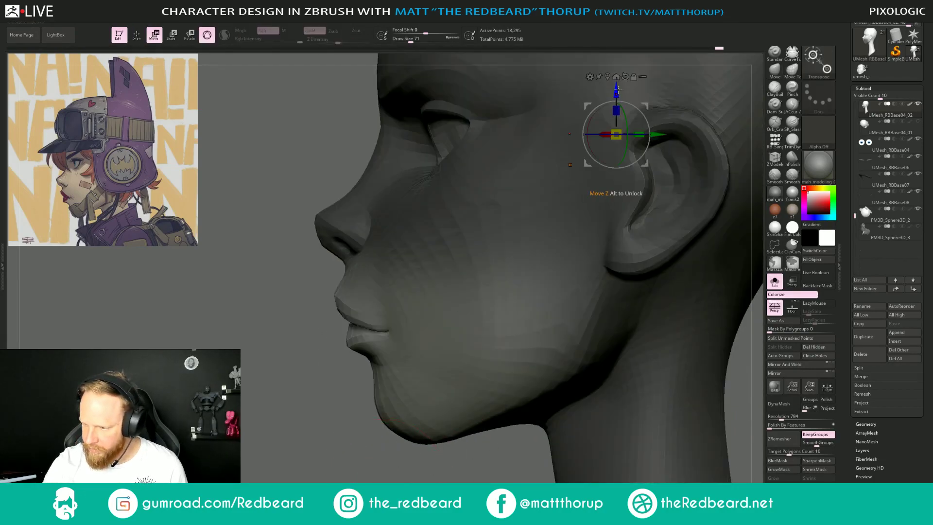
{"action": "left_click_drag", "start_coordinate": [620, 89], "coordinate": [618, 79]}
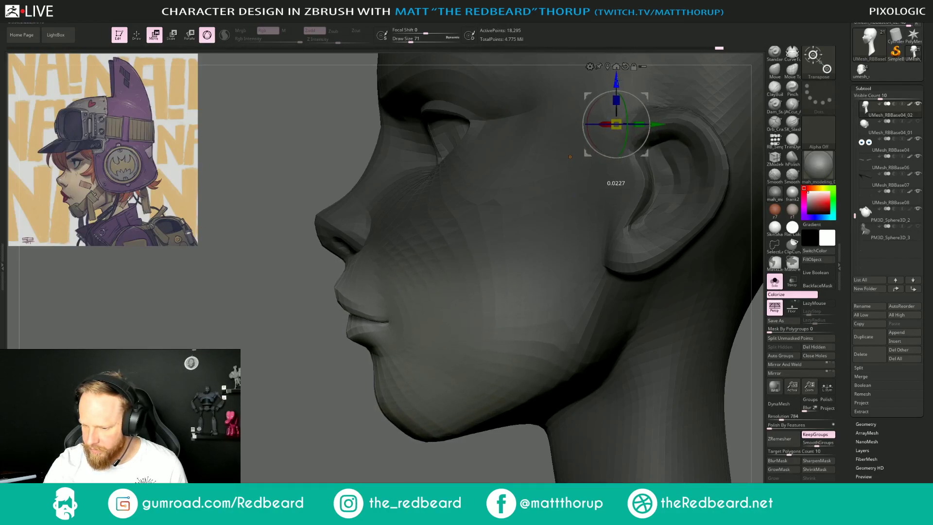
{"action": "key", "text": "q"}
Clear the mask and refine the area between nose and upper lip in profile at draw size 35.
{"action": "mouse_move", "coordinate": [439, 476]}
{"action": "left_mouse_down", "text": "alt"}
{"action": "mouse_move", "coordinate": [435, 427]}
{"action": "mouse_move", "coordinate": [452, 421]}
{"action": "left_mouse_up", "text": "alt"}
{"action": "left_click_drag", "start_coordinate": [675, 273], "coordinate": [595, 411], "text": "alt"}
{"action": "left_click_drag", "start_coordinate": [627, 364], "coordinate": [486, 422], "text": "alt"}
{"action": "left_click_drag", "start_coordinate": [405, 469], "coordinate": [406, 505], "text": "alt"}
{"action": "key", "text": "s"}
{"action": "left_click_drag", "start_coordinate": [345, 365], "coordinate": [336, 365]}
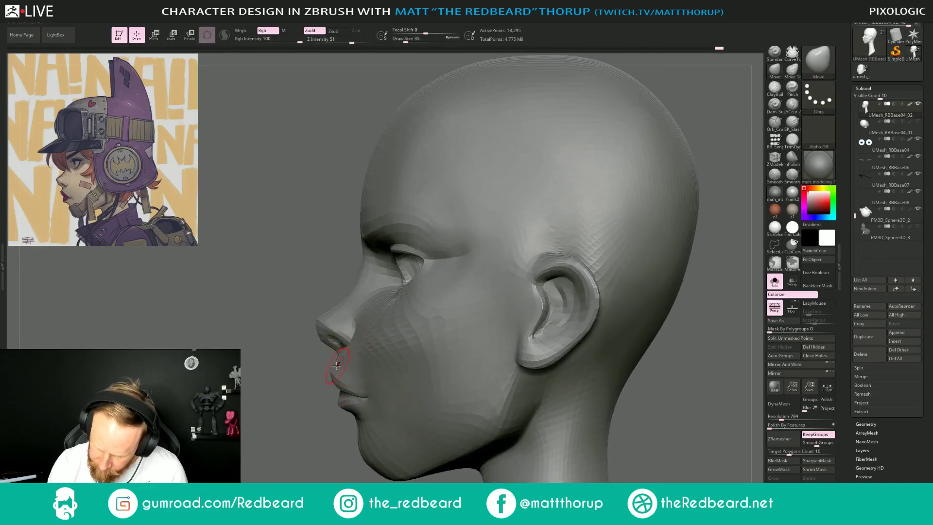
Adjust the temple contour from the front with the Move brush at draw sizes 120 and 145.
{"action": "left_click_drag", "start_coordinate": [312, 426], "coordinate": [372, 378]}
{"action": "left_click_drag", "start_coordinate": [313, 440], "coordinate": [466, 427]}
{"action": "left_click_drag", "start_coordinate": [478, 427], "coordinate": [541, 394], "text": "alt"}
{"action": "left_click_drag", "start_coordinate": [519, 262], "coordinate": [526, 236]}
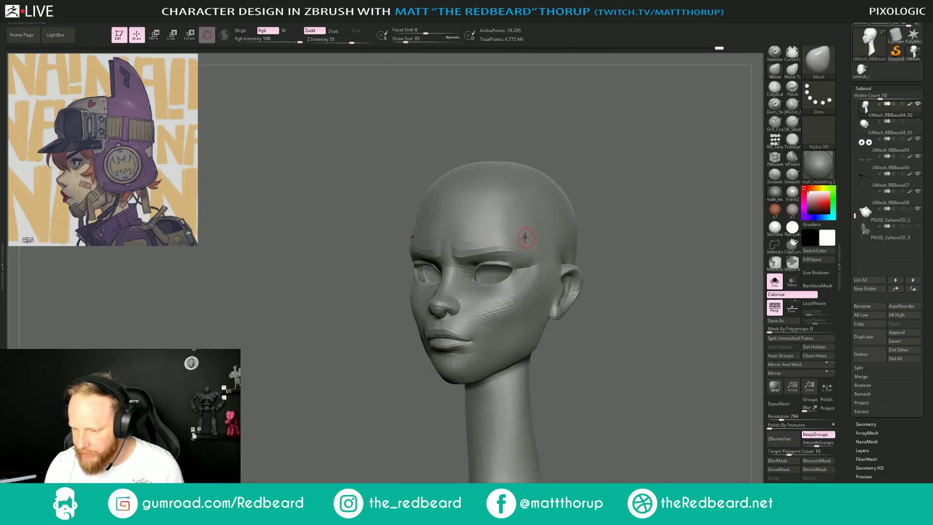
{"action": "key", "text": "shift"}
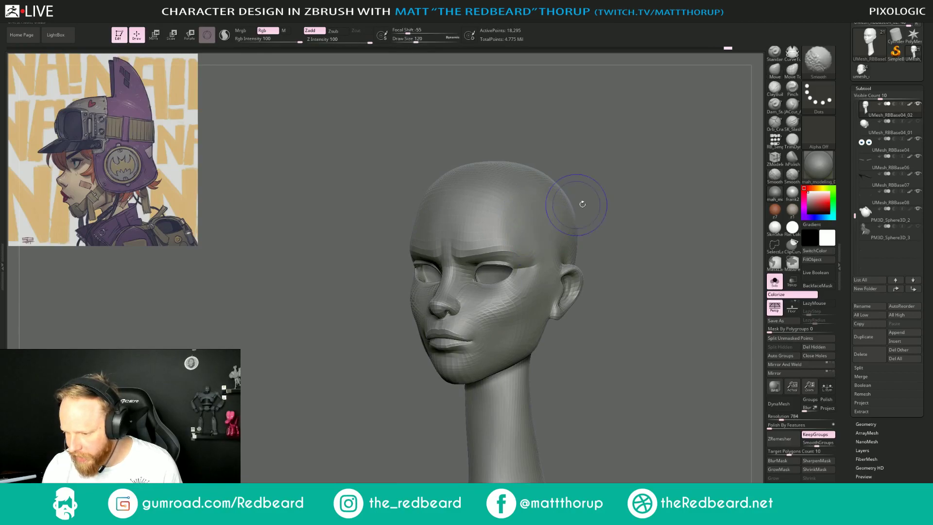
{"action": "mouse_move", "coordinate": [581, 203]}
{"action": "left_mouse_down"}
{"action": "mouse_move", "coordinate": [637, 225]}
{"action": "mouse_move", "coordinate": [574, 261]}
{"action": "mouse_move", "coordinate": [539, 259]}
{"action": "left_mouse_up"}
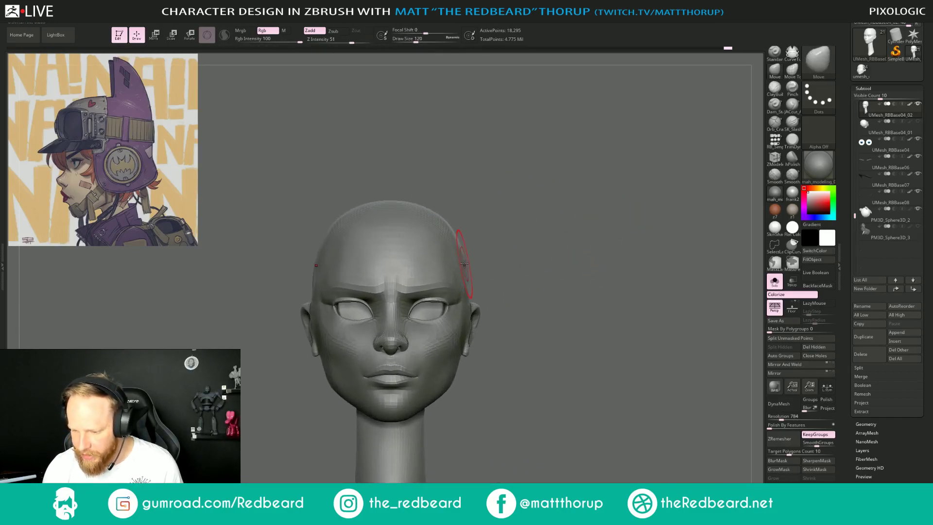
{"action": "key", "text": "s"}
{"action": "left_click_drag", "start_coordinate": [460, 261], "coordinate": [464, 261]}
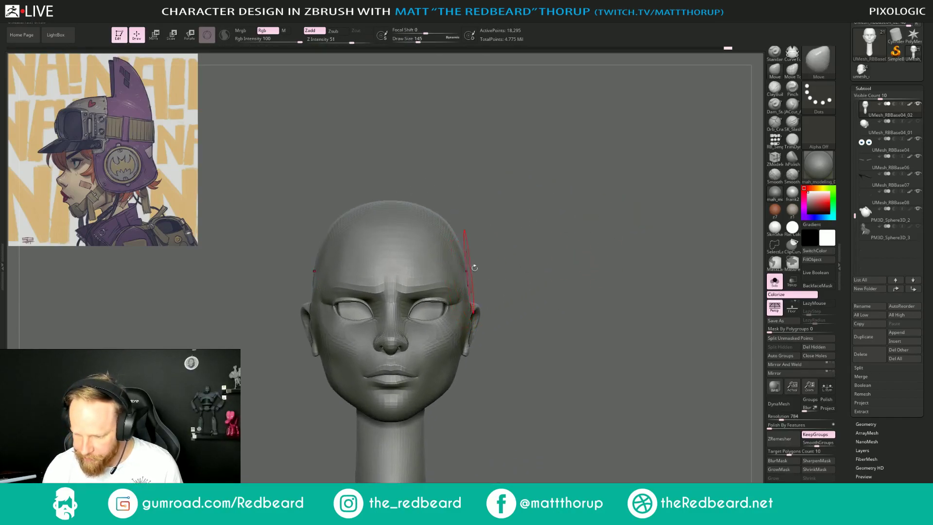
Refine the outer contour of the skull with a resized Move brush and turn off Solo to show all subtools.
{"action": "mouse_move", "coordinate": [549, 283]}
{"action": "left_mouse_down"}
{"action": "mouse_move", "coordinate": [526, 264]}
{"action": "mouse_move", "coordinate": [391, 277]}
{"action": "mouse_move", "coordinate": [406, 295]}
{"action": "mouse_move", "coordinate": [435, 300]}
{"action": "mouse_move", "coordinate": [438, 335]}
{"action": "left_mouse_up"}
{"action": "key", "text": "s"}
{"action": "key", "text": "]"}
{"action": "key", "text": "]"}
{"action": "key", "text": "s"}
{"action": "left_click_drag", "start_coordinate": [422, 231], "coordinate": [417, 238]}
{"action": "key", "text": "s"}
{"action": "left_click_drag", "start_coordinate": [473, 260], "coordinate": [490, 324]}
{"action": "left_click", "coordinate": [775, 282]}
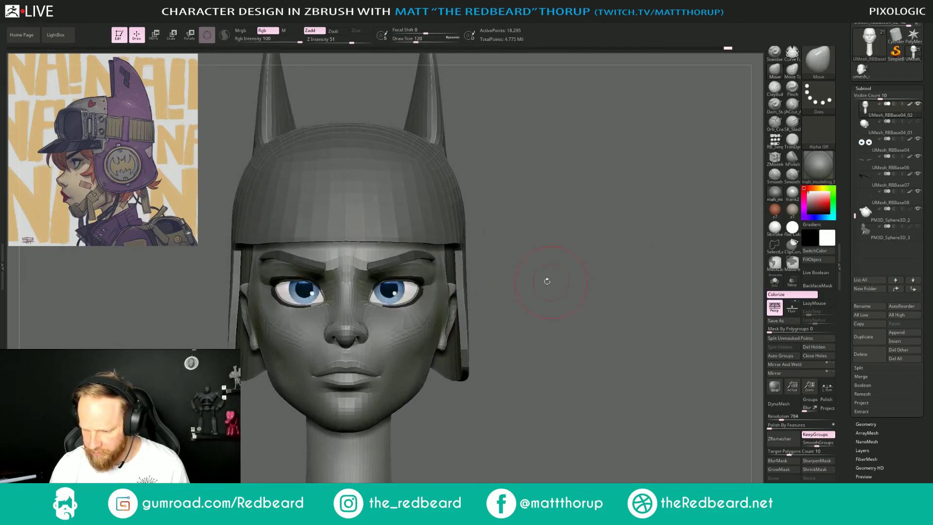
Select the eyebrow subtool and shape the brows from the front with the Move brush at draw size 77.
{"action": "left_click_drag", "start_coordinate": [570, 251], "coordinate": [566, 250]}
{"action": "left_click_drag", "start_coordinate": [344, 267], "coordinate": [346, 269]}
{"action": "key", "text": "["}
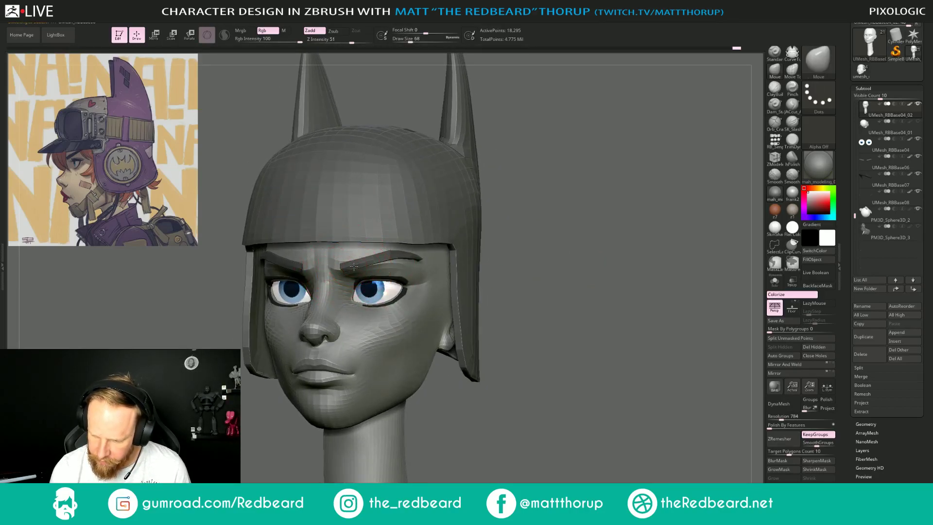
{"action": "left_click", "coordinate": [343, 266], "text": "alt"}
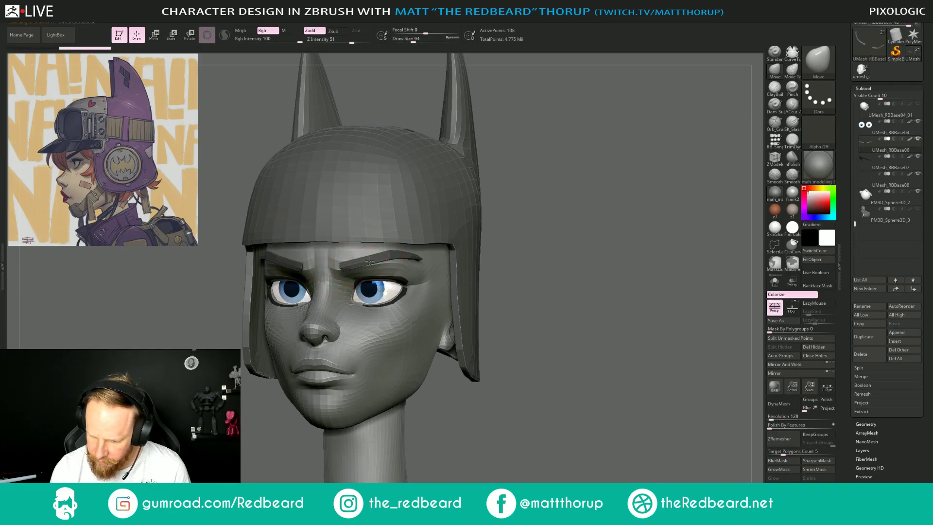
{"action": "mouse_move", "coordinate": [545, 226]}
{"action": "left_mouse_down"}
{"action": "mouse_move", "coordinate": [608, 231]}
{"action": "mouse_move", "coordinate": [583, 231]}
{"action": "left_mouse_up"}
{"action": "key", "text": "["}
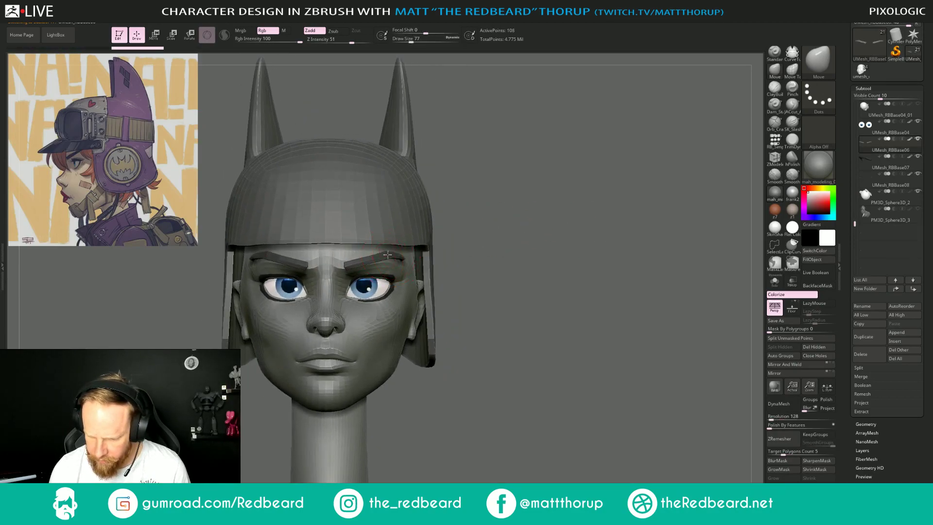
Fit the eyebrows to the brow ridge from below and from the front at draw sizes 62 and 77.
{"action": "right_click_drag", "start_coordinate": [387, 255], "coordinate": [353, 271]}
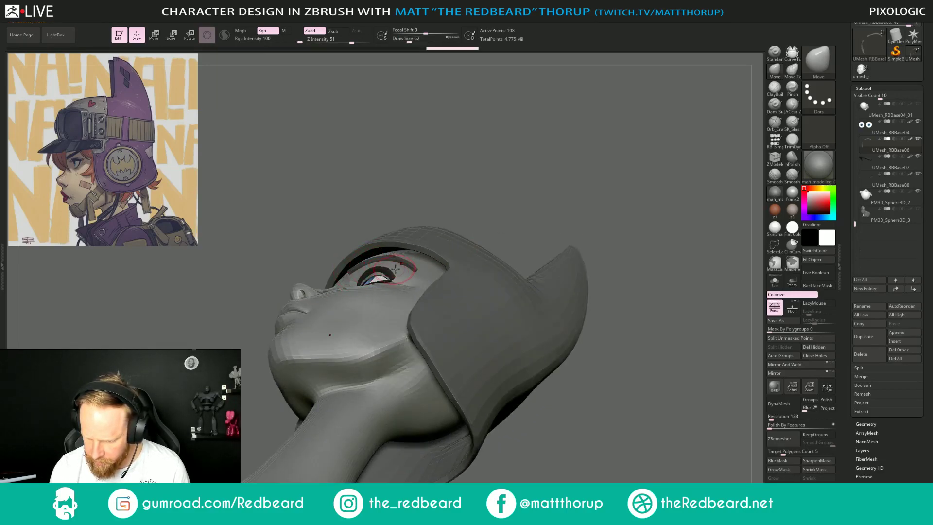
{"action": "left_click_drag", "start_coordinate": [520, 243], "coordinate": [535, 274], "text": "shift"}
{"action": "key", "text": "]"}
{"action": "key", "text": "]"}
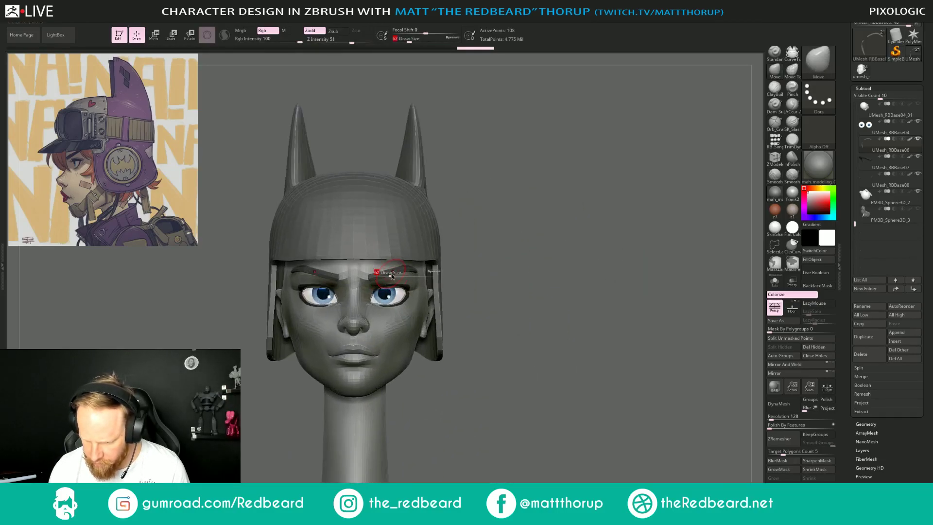
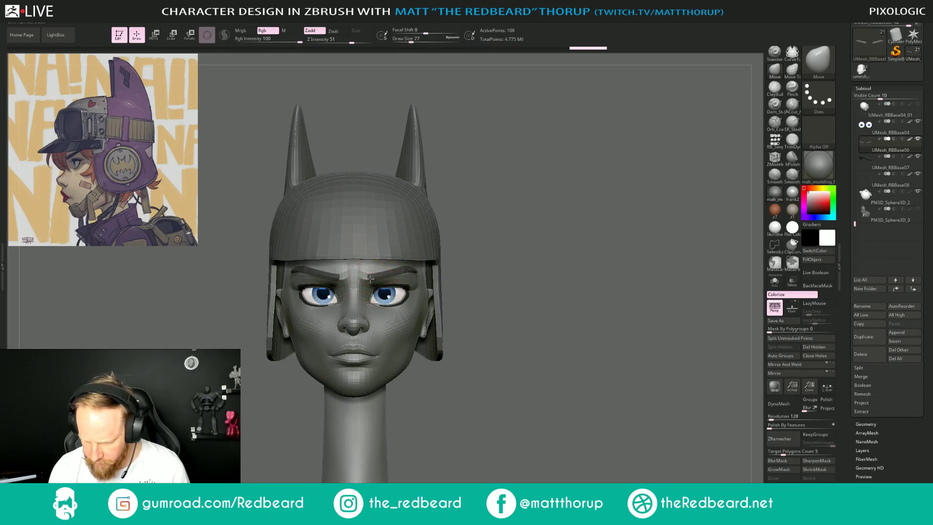
Adjust the inner end of the eyebrow in profile with the Move brush at draw size 71.
{"action": "mouse_move", "coordinate": [550, 247]}
{"action": "left_mouse_down", "text": "alt"}
{"action": "mouse_move", "coordinate": [470, 249]}
{"action": "mouse_move", "coordinate": [620, 259]}
{"action": "mouse_move", "coordinate": [621, 273]}
{"action": "left_mouse_up", "text": "alt"}
{"action": "key", "text": "s"}
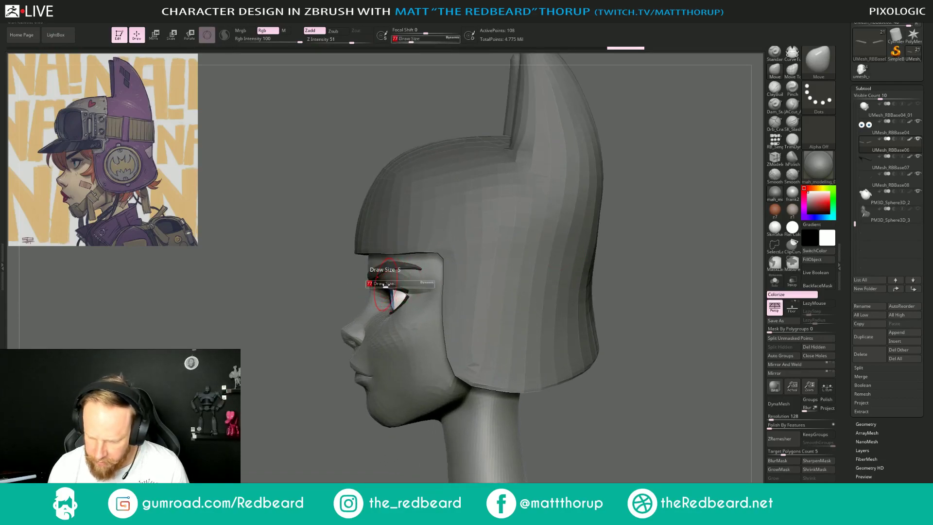
{"action": "mouse_move", "coordinate": [383, 280]}
{"action": "left_mouse_down"}
{"action": "mouse_move", "coordinate": [395, 280]}
{"action": "mouse_move", "coordinate": [370, 278]}
{"action": "left_mouse_up"}
{"action": "key", "text": "s"}
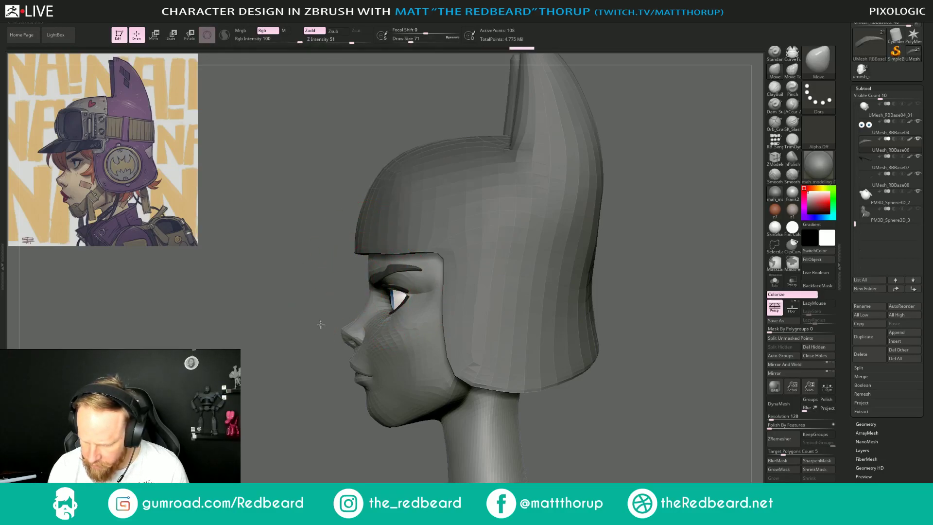
Isolate the eyebrow with Solo and refine its inner end with the Move brush at draw sizes 23 and 12.
{"action": "left_click_drag", "start_coordinate": [318, 323], "coordinate": [500, 302]}
{"action": "key", "text": "ctrl+z"}
{"action": "left_click", "coordinate": [774, 282]}
{"action": "left_click_drag", "start_coordinate": [633, 320], "coordinate": [659, 394]}
{"action": "key", "text": "s"}
{"action": "left_click_drag", "start_coordinate": [372, 282], "coordinate": [371, 299]}
{"action": "key", "text": "s"}
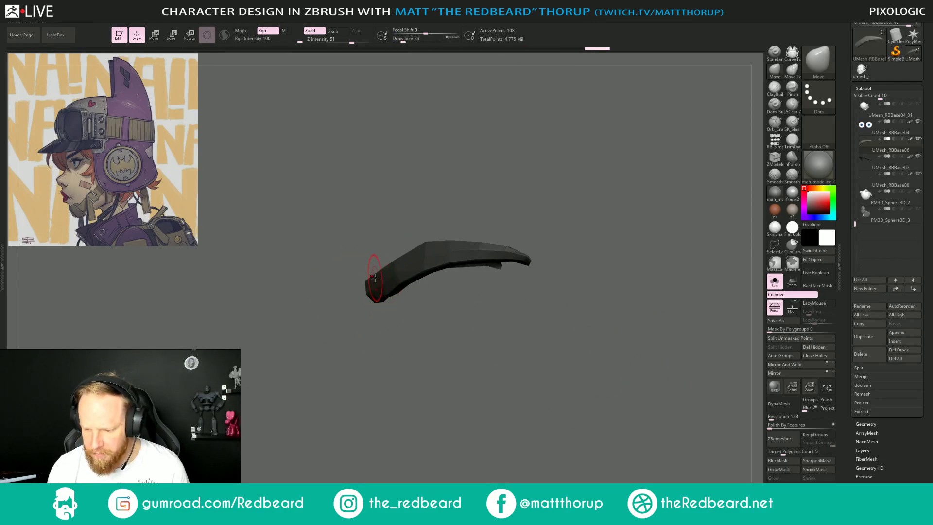
{"action": "key", "text": "bracketleft"}
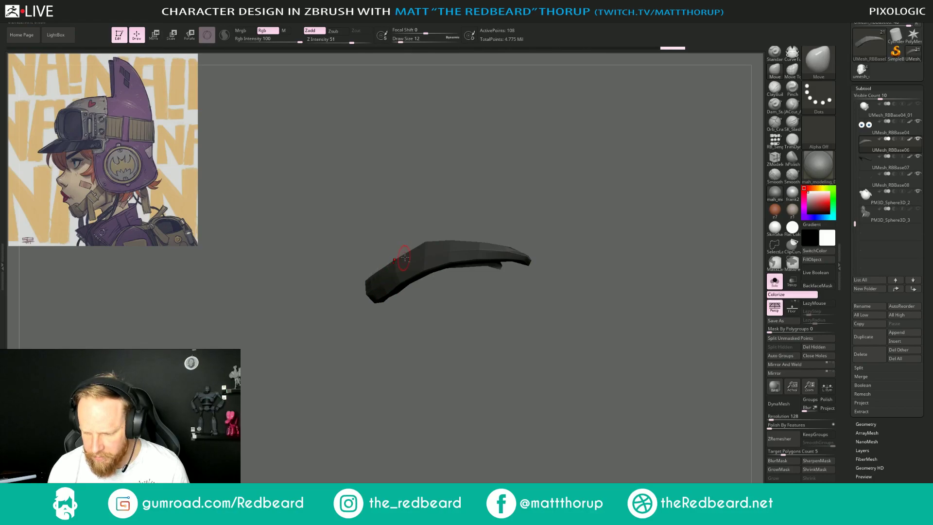
Turn on PolyFrame, reshape the inner ends of both eyebrows at draw sizes 22 and 11, and turn Solo off.
{"action": "key", "text": "shift+f"}
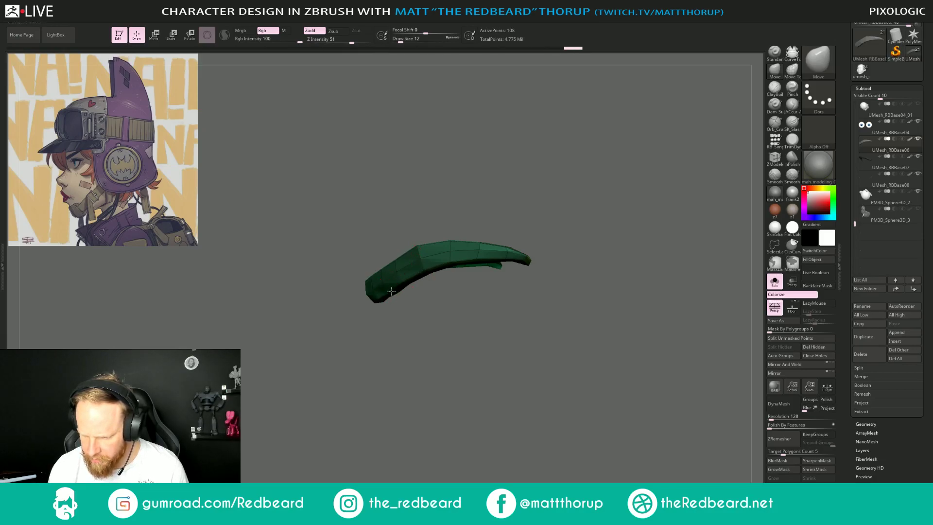
{"action": "right_click_drag", "start_coordinate": [391, 291], "coordinate": [389, 291]}
{"action": "right_click_drag", "start_coordinate": [452, 283], "coordinate": [544, 239]}
{"action": "right_click_drag", "start_coordinate": [552, 278], "coordinate": [576, 277]}
{"action": "right_click_drag", "start_coordinate": [445, 321], "coordinate": [457, 335], "text": "ctrl"}
{"action": "key", "text": "bracketright"}
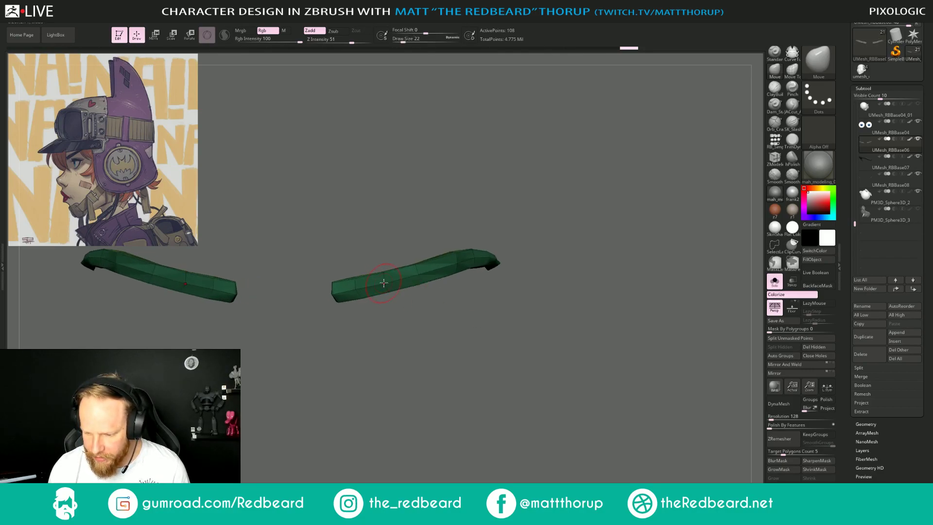
{"action": "key", "text": "bracketleft"}
{"action": "left_click_drag", "start_coordinate": [364, 317], "coordinate": [358, 289]}
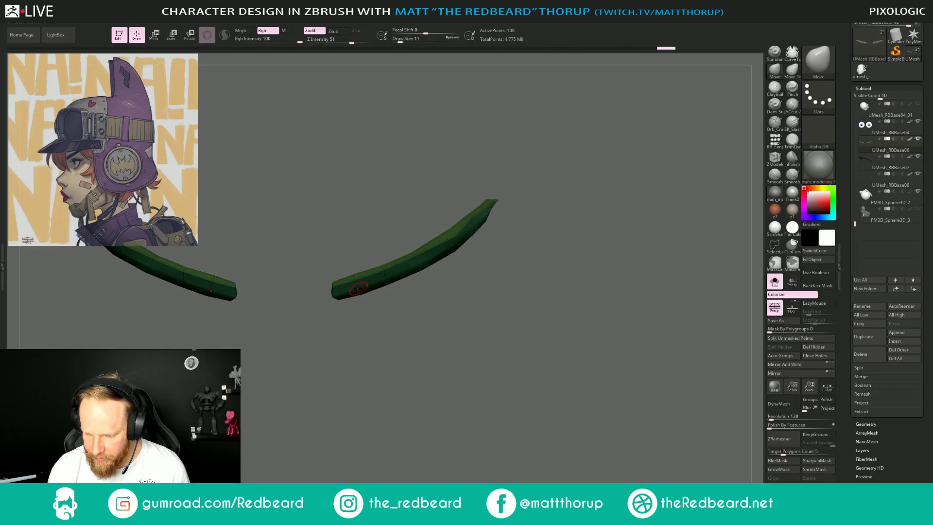
{"action": "left_click", "coordinate": [775, 280]}
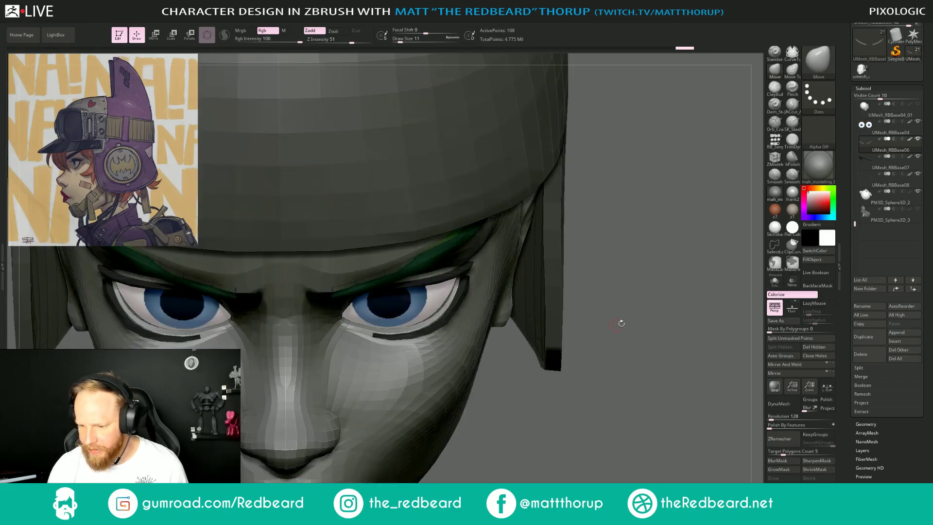
Adjust the upper edge of the eyebrow's arch from a three-quarter view with the Move brush at draw size 25.
{"action": "left_click_drag", "start_coordinate": [645, 264], "coordinate": [576, 221]}
{"action": "key", "text": "s"}
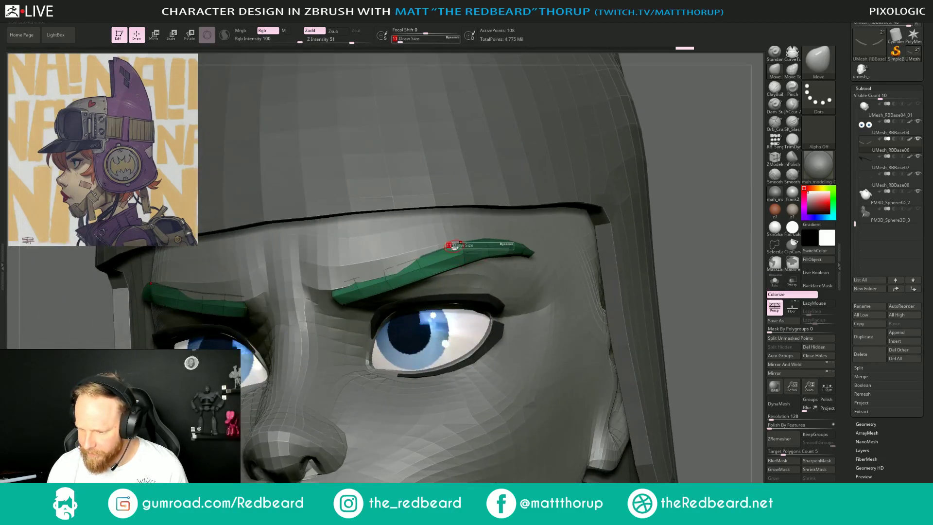
{"action": "left_click_drag", "start_coordinate": [453, 248], "coordinate": [457, 248]}
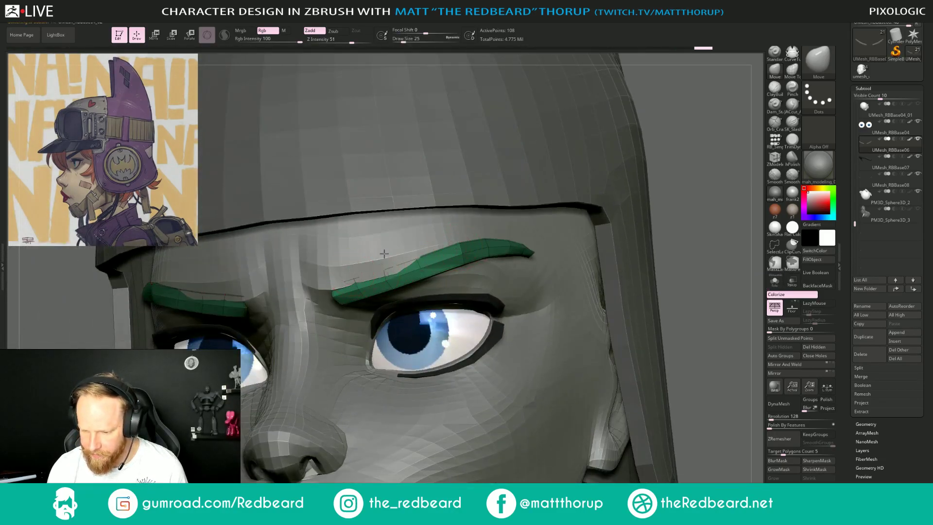
Select the head subtool and shape the brow ridge around the eyebrow from below at draw size 65.
{"action": "left_click", "coordinate": [350, 262], "text": "alt"}
{"action": "left_click_drag", "start_coordinate": [691, 246], "coordinate": [673, 134]}
{"action": "key", "text": "bracketright"}
{"action": "key", "text": "bracketright"}
{"action": "key", "text": "bracketright"}
{"action": "key", "text": "bracketright"}
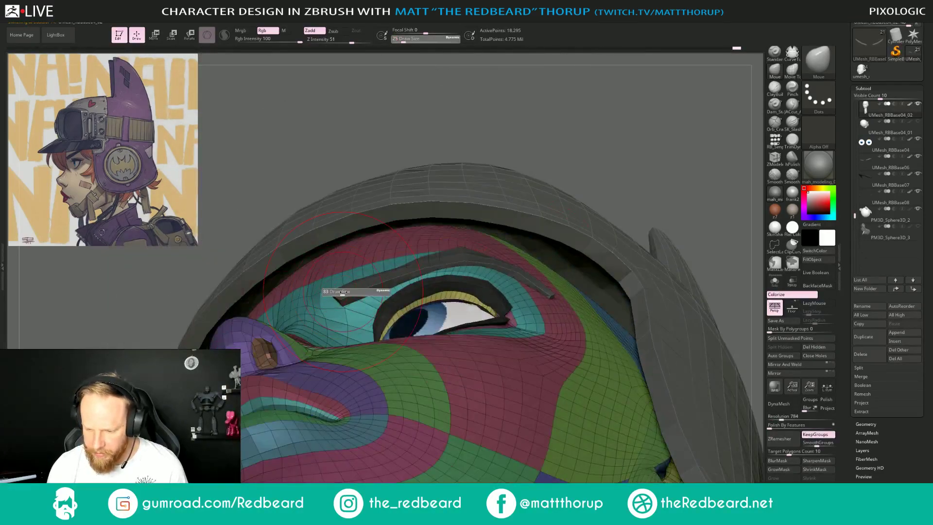
{"action": "mouse_move", "coordinate": [343, 291]}
{"action": "left_mouse_down"}
{"action": "mouse_move", "coordinate": [352, 283]}
{"action": "mouse_move", "coordinate": [343, 298]}
{"action": "left_mouse_up"}
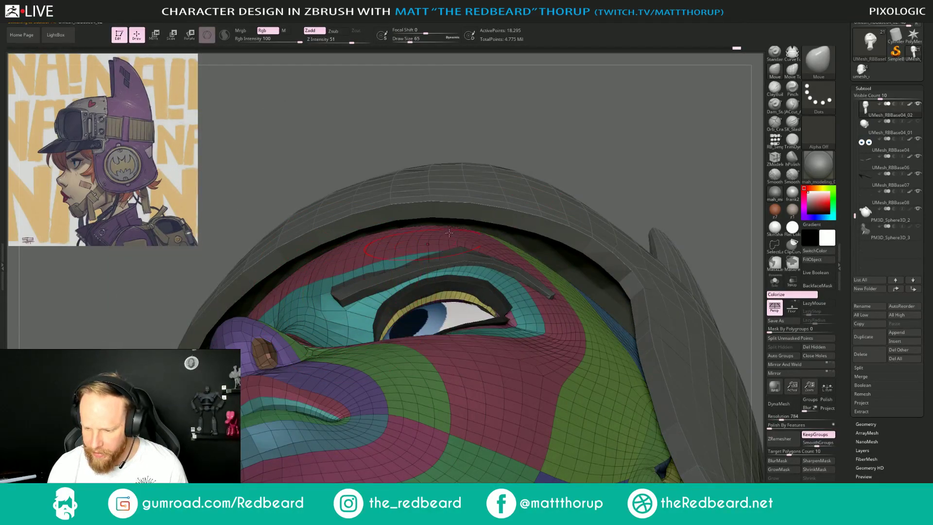
Refine the brow ridge beneath the eyebrow at draw size 41, working from the side and the front.
{"action": "left_click_drag", "start_coordinate": [644, 182], "coordinate": [566, 191]}
{"action": "mouse_move", "coordinate": [394, 278]}
{"action": "left_mouse_down"}
{"action": "mouse_move", "coordinate": [342, 302]}
{"action": "mouse_move", "coordinate": [357, 336]}
{"action": "mouse_move", "coordinate": [372, 284]}
{"action": "left_mouse_up"}
{"action": "key", "text": "s"}
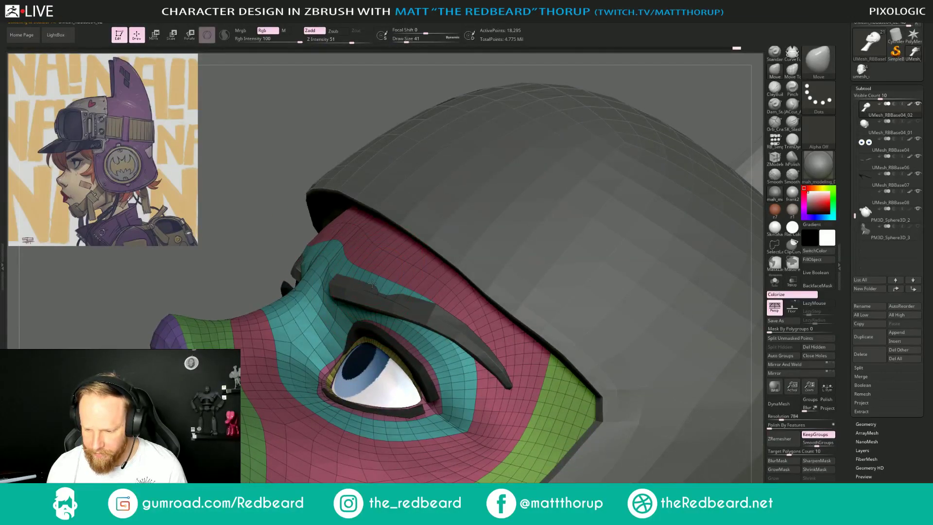
{"action": "left_click_drag", "start_coordinate": [259, 286], "coordinate": [486, 267]}
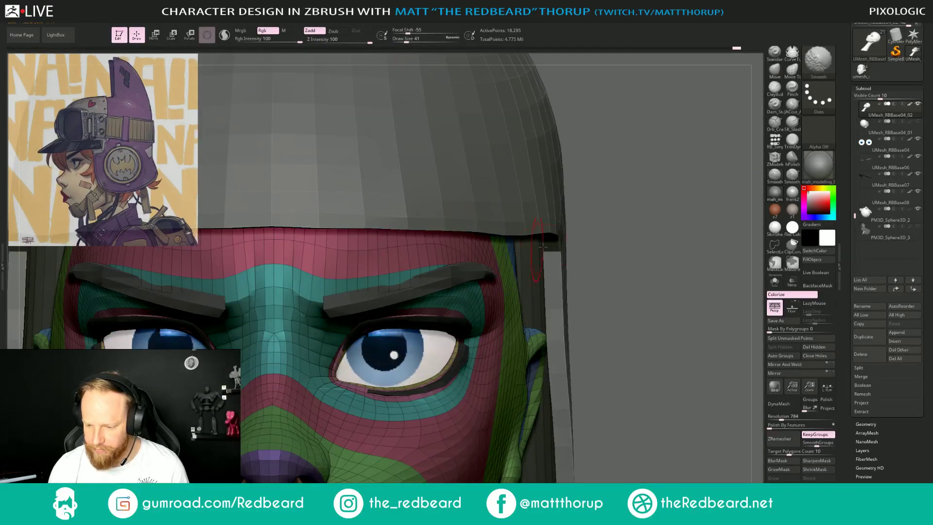
Shape the forehead and brow in profile with the Move brush at draw size 116.
{"action": "left_click_drag", "start_coordinate": [660, 260], "coordinate": [408, 272], "text": "alt"}
{"action": "key", "text": "bracketright"}
{"action": "key", "text": "bracketright"}
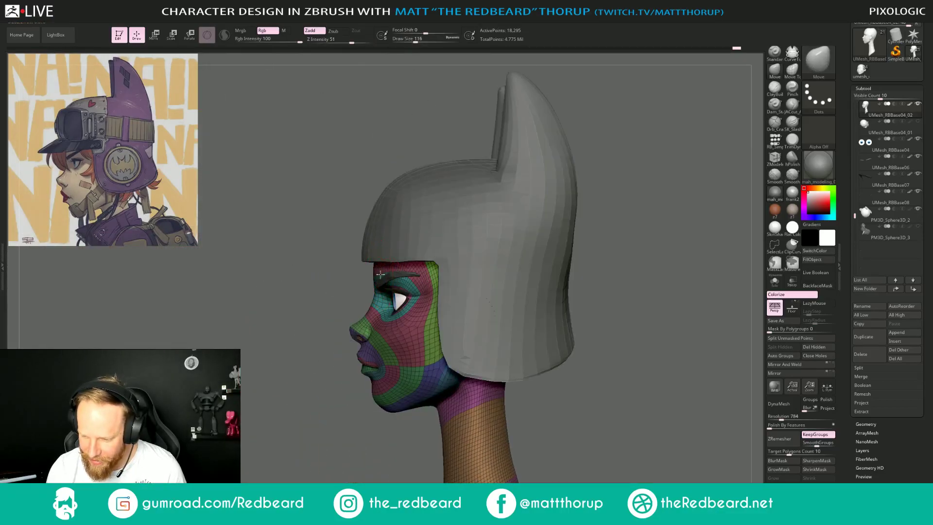
{"action": "left_click_drag", "start_coordinate": [326, 310], "coordinate": [368, 282]}
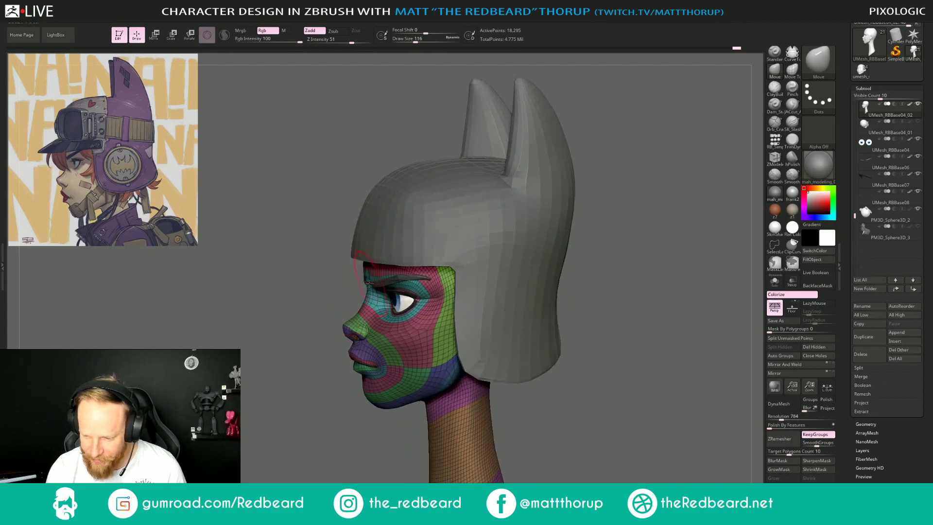
{"action": "mouse_move", "coordinate": [308, 325]}
{"action": "left_mouse_down", "text": "shift"}
{"action": "mouse_move", "coordinate": [301, 325]}
{"action": "mouse_move", "coordinate": [398, 281]}
{"action": "left_mouse_up", "text": "shift"}
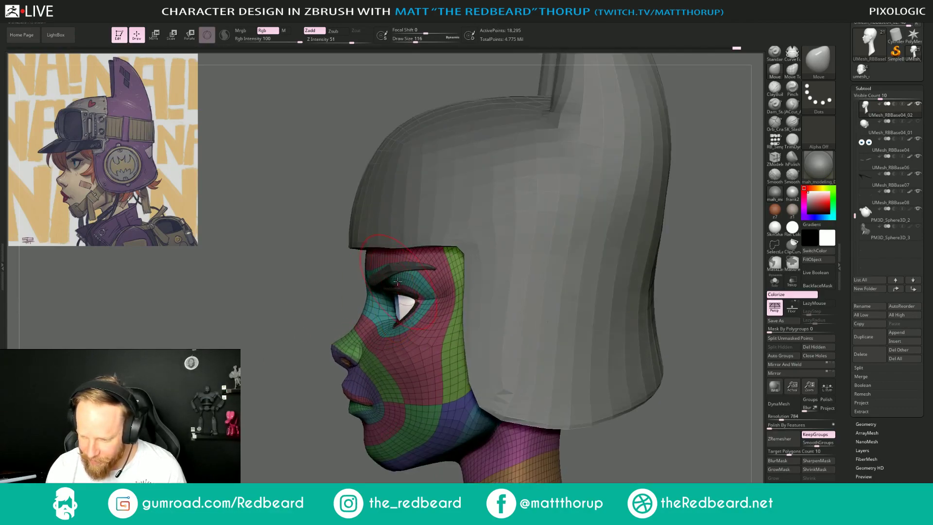
Refine the brow and the area between the eyebrows with a smaller Move brush at draw size 54.
{"action": "key", "text": "s"}
{"action": "key", "text": "bracketleft"}
{"action": "left_click_drag", "start_coordinate": [292, 355], "coordinate": [388, 321]}
{"action": "key", "text": "s"}
{"action": "left_click", "coordinate": [406, 267]}
{"action": "key", "text": "s"}
{"action": "left_click", "coordinate": [317, 277]}
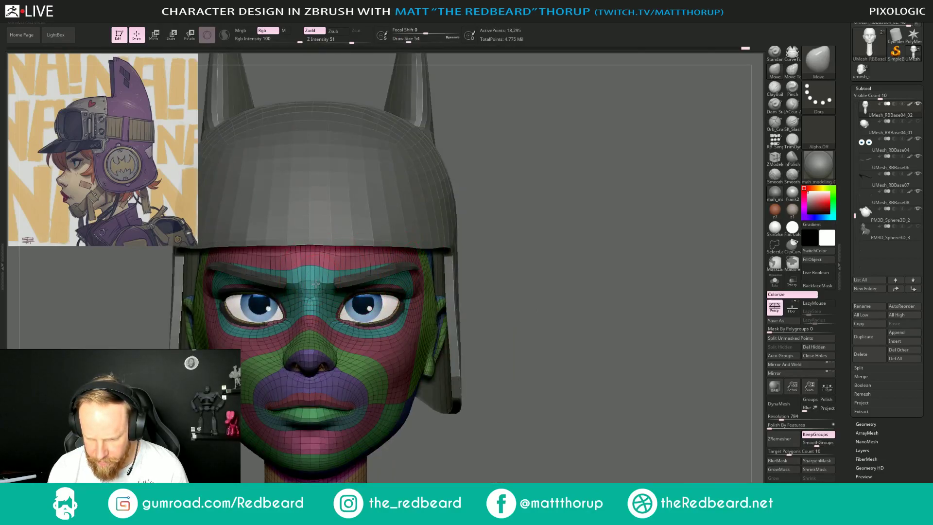
Adjust the bridge of the nose in profile with the Move brush, ending at draw size 49.
{"action": "left_click_drag", "start_coordinate": [546, 227], "coordinate": [506, 241]}
{"action": "key", "text": "s"}
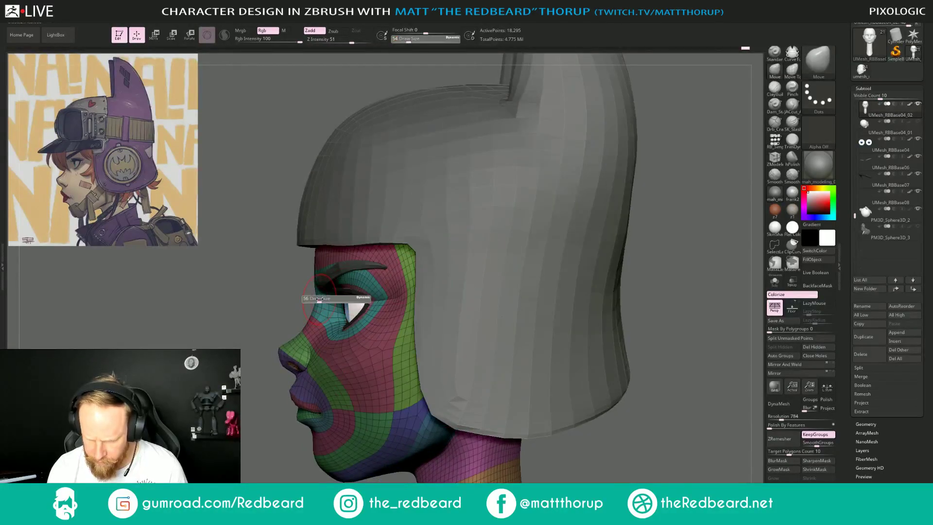
{"action": "left_click", "coordinate": [317, 301]}
{"action": "key", "text": "s"}
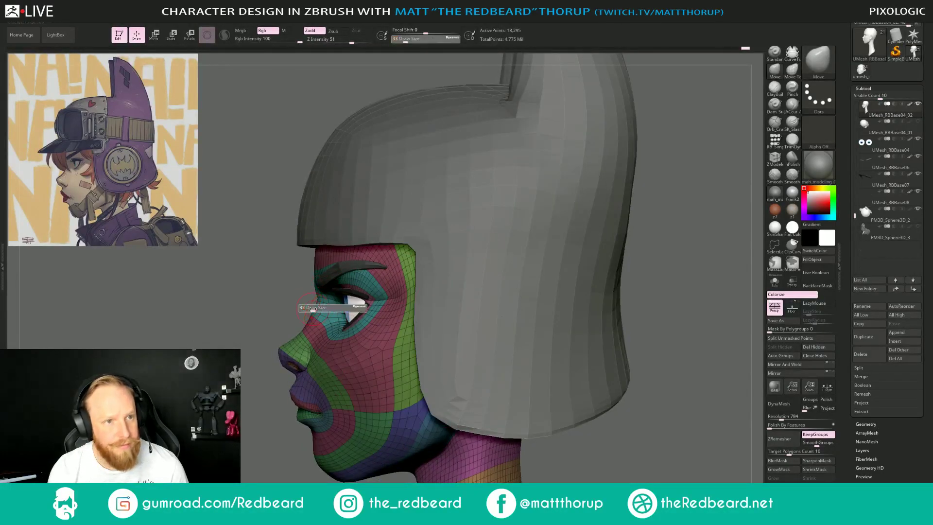
{"action": "left_click", "coordinate": [314, 310]}
{"action": "left_click_drag", "start_coordinate": [272, 324], "coordinate": [266, 272], "text": "alt"}
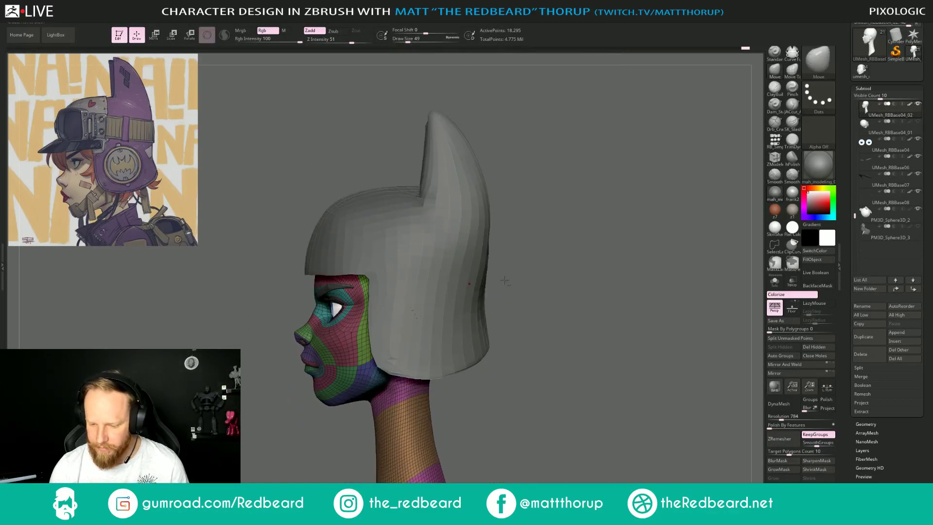
Shape the cheek beside the nose in profile with the Move brush at draw sizes 108 and 94.
{"action": "left_click_drag", "start_coordinate": [506, 279], "coordinate": [619, 322], "text": "alt"}
{"action": "left_click_drag", "start_coordinate": [245, 424], "coordinate": [268, 423]}
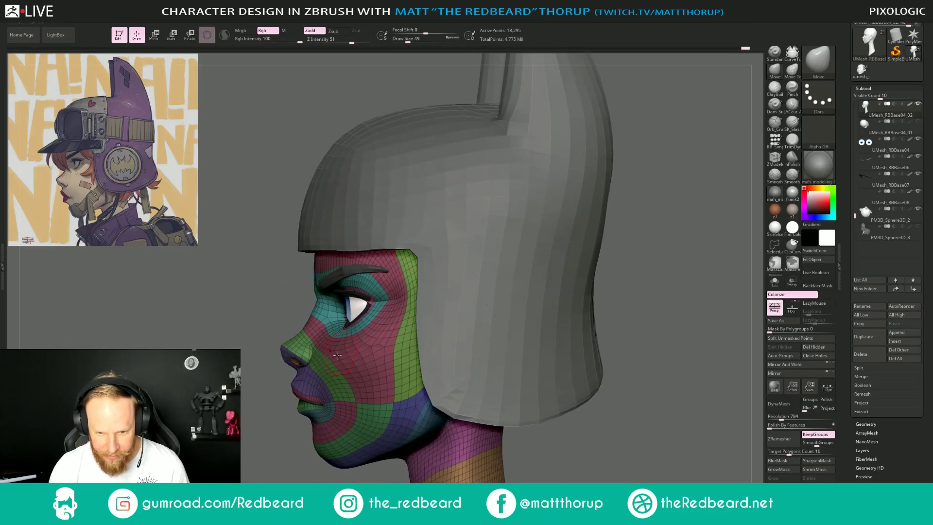
{"action": "key", "text": "s"}
{"action": "left_click_drag", "start_coordinate": [319, 357], "coordinate": [327, 358]}
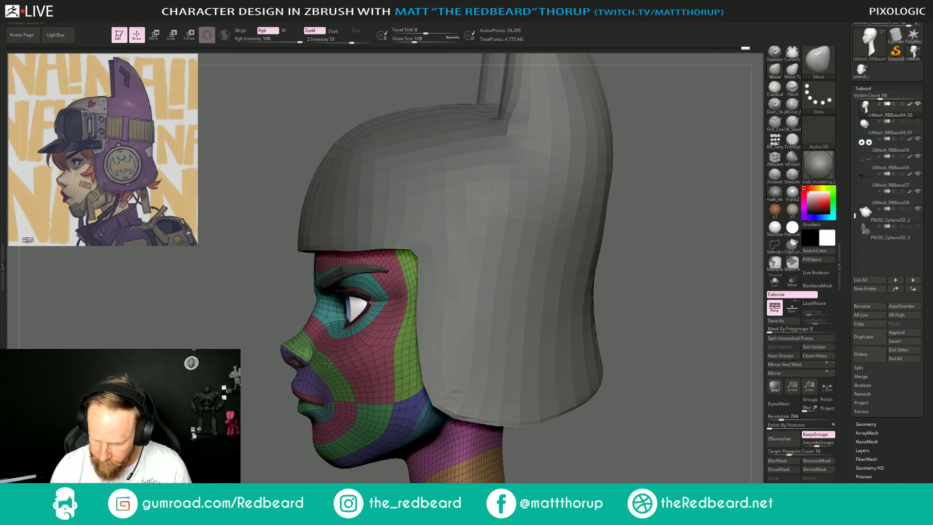
{"action": "key", "text": "bracketleft"}
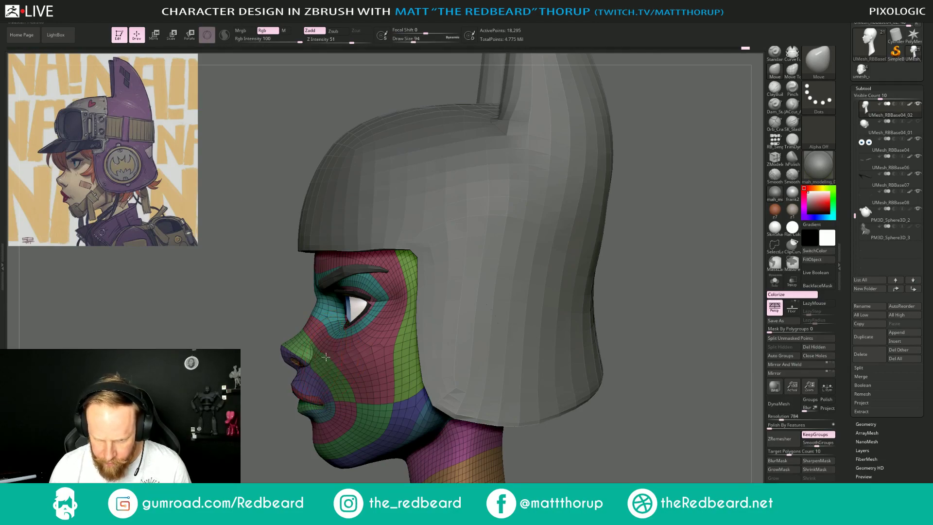
{"action": "mouse_move", "coordinate": [265, 440]}
{"action": "left_mouse_down"}
{"action": "mouse_move", "coordinate": [308, 439]}
{"action": "mouse_move", "coordinate": [262, 438]}
{"action": "left_mouse_up"}
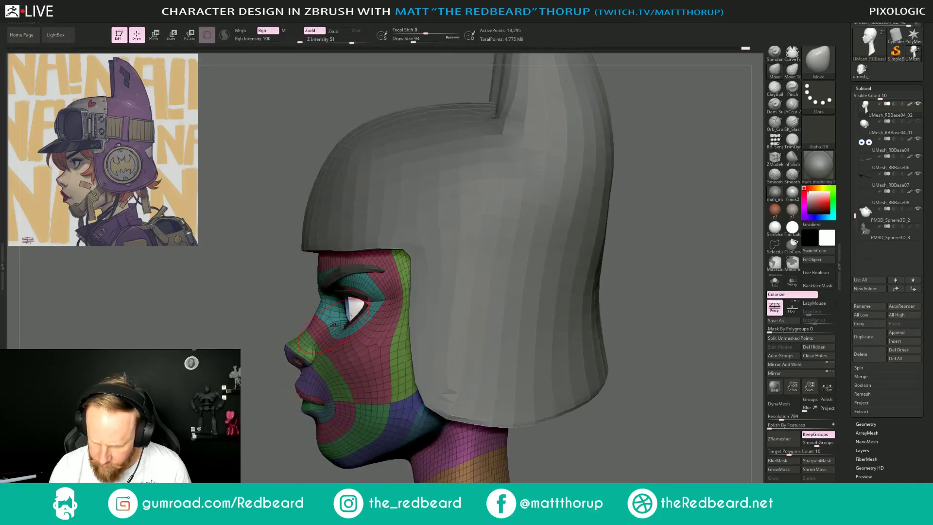
Refine the cheek beneath the eye and beside the mouth at draw sizes 62 and 49.
{"action": "key", "text": "s"}
{"action": "left_click_drag", "start_coordinate": [333, 325], "coordinate": [330, 325]}
{"action": "left_click_drag", "start_coordinate": [259, 418], "coordinate": [306, 428]}
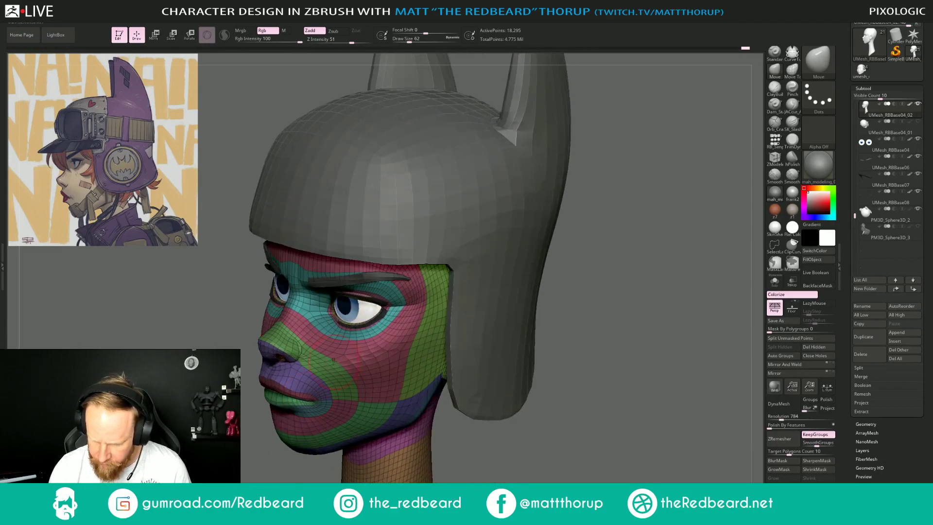
{"action": "right_click_drag", "start_coordinate": [278, 406], "coordinate": [325, 385]}
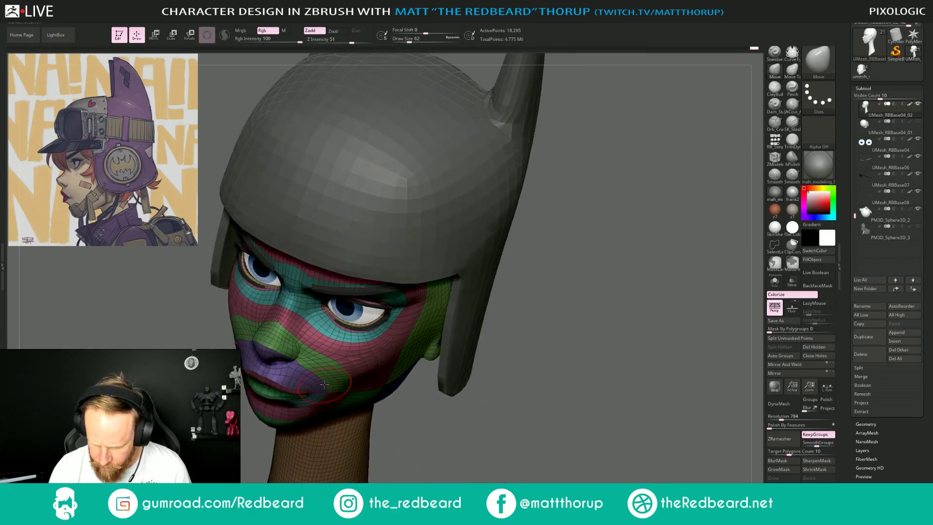
{"action": "key", "text": "bracketleft"}
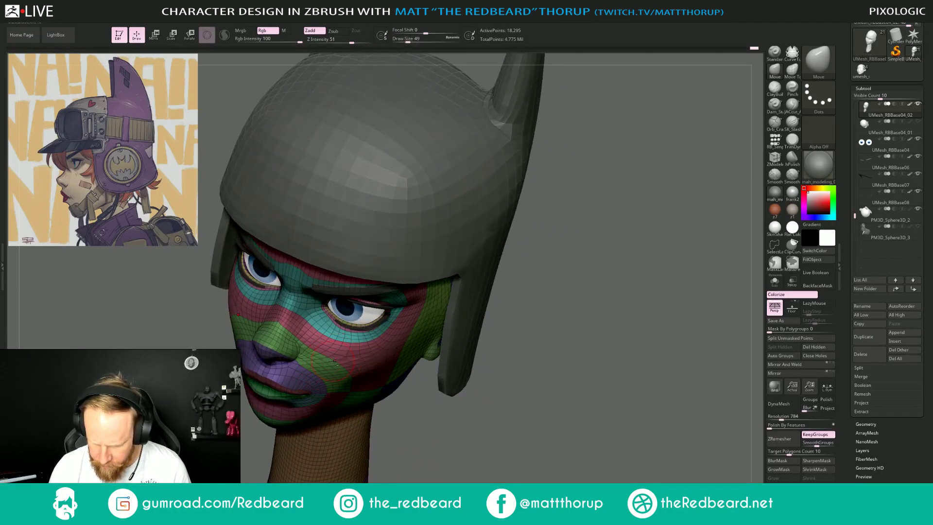
Isolate the head with Solo, turn off PolyFrame, and shape the front of the cheek at draw size 90.
{"action": "left_click_drag", "start_coordinate": [506, 360], "coordinate": [491, 267]}
{"action": "left_click", "coordinate": [775, 281]}
{"action": "key", "text": "shift+f"}
{"action": "left_click_drag", "start_coordinate": [491, 267], "coordinate": [595, 297], "text": "alt"}
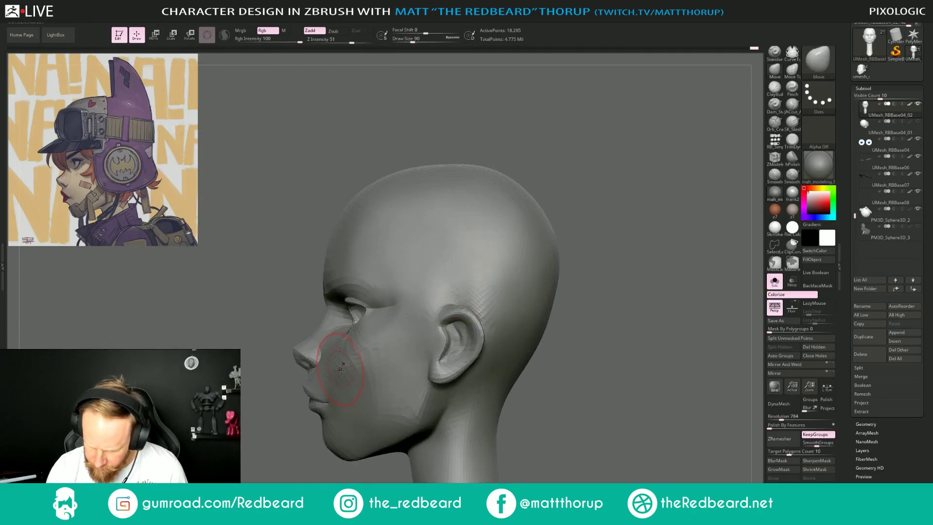
{"action": "left_click_drag", "start_coordinate": [537, 311], "coordinate": [614, 297]}
Smooth the cheek and jaw area from a three-quarter view at draw size 62.
{"action": "mouse_move", "coordinate": [614, 298]}
{"action": "left_mouse_down", "text": "alt"}
{"action": "mouse_move", "coordinate": [502, 285]}
{"action": "mouse_move", "coordinate": [539, 299]}
{"action": "mouse_move", "coordinate": [527, 333]}
{"action": "left_mouse_up", "text": "alt"}
{"action": "key", "text": "["}
{"action": "key", "text": "["}
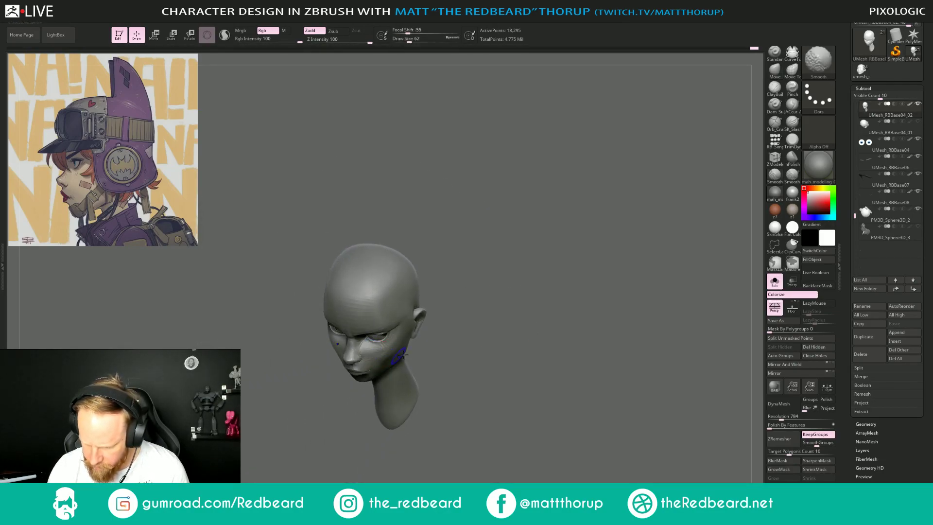
{"action": "mouse_move", "coordinate": [380, 352]}
{"action": "right_mouse_down"}
{"action": "mouse_move", "coordinate": [473, 302]}
{"action": "mouse_move", "coordinate": [516, 318]}
{"action": "mouse_move", "coordinate": [275, 381]}
{"action": "mouse_move", "coordinate": [306, 361]}
{"action": "right_mouse_up"}
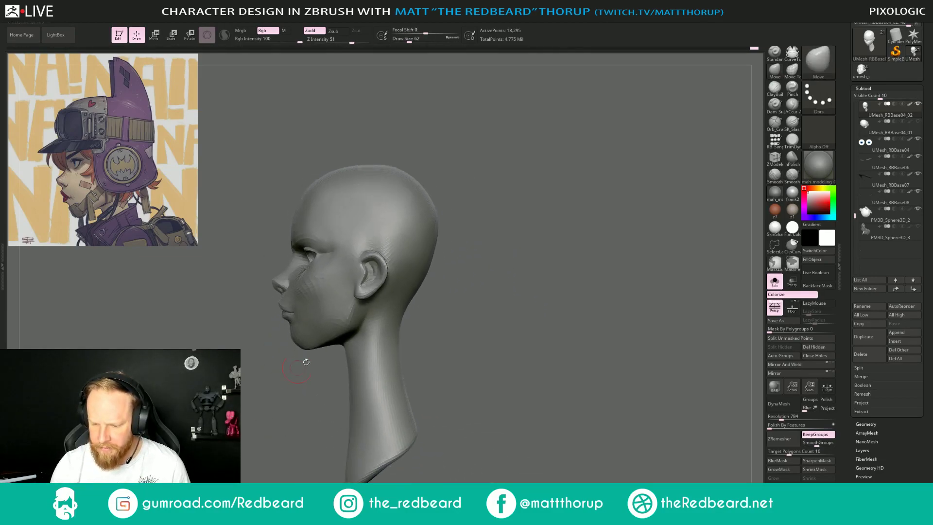
Refine the underside of the jaw and smooth the upper neck in profile at draw size 101.
{"action": "key", "text": "s"}
{"action": "left_click_drag", "start_coordinate": [314, 343], "coordinate": [342, 347]}
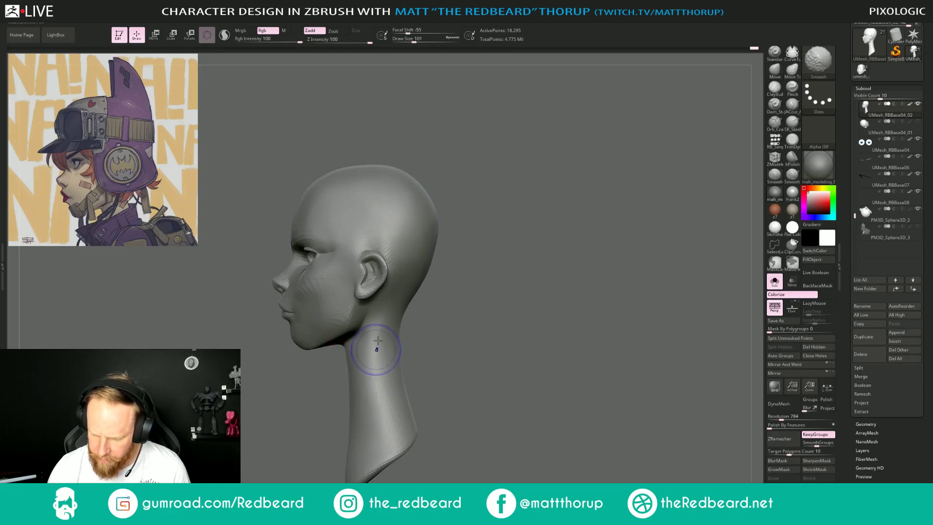
{"action": "mouse_move", "coordinate": [385, 317]}
{"action": "right_mouse_down"}
{"action": "mouse_move", "coordinate": [505, 276]}
{"action": "mouse_move", "coordinate": [519, 307]}
{"action": "right_mouse_up"}
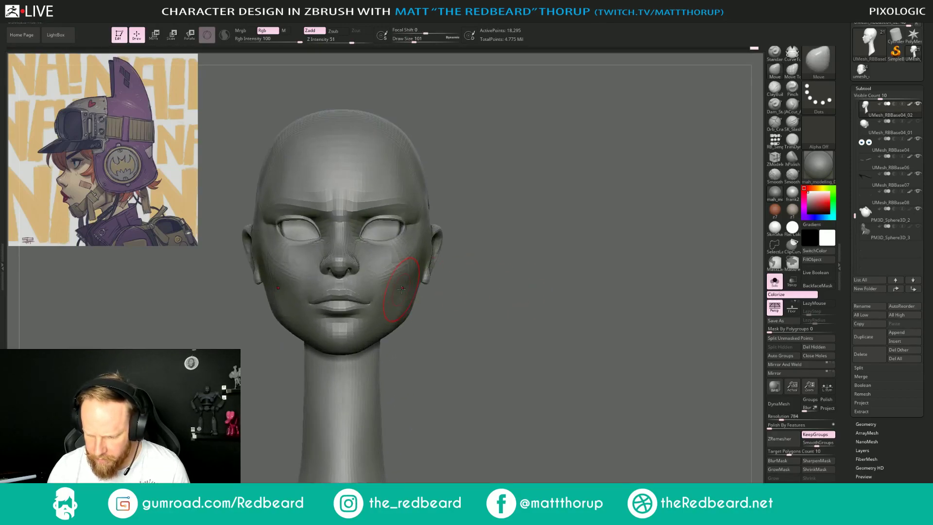
Adjust the width of the jaw, cheeks and temples from the front with a resized Move brush.
{"action": "key", "text": "s"}
{"action": "left_click_drag", "start_coordinate": [397, 288], "coordinate": [400, 288]}
{"action": "key", "text": "s"}
{"action": "mouse_move", "coordinate": [423, 249]}
{"action": "left_mouse_down"}
{"action": "mouse_move", "coordinate": [436, 240]}
{"action": "mouse_move", "coordinate": [428, 240]}
{"action": "mouse_move", "coordinate": [476, 269]}
{"action": "mouse_move", "coordinate": [428, 257]}
{"action": "left_mouse_up"}
{"action": "key", "text": "s"}
{"action": "key", "text": "s"}
{"action": "key", "text": "s"}
{"action": "key", "text": "s"}
Refine the skull contour in profile at draw size 149 and shape the chin and jaw at draw size 83.
{"action": "left_click_drag", "start_coordinate": [486, 239], "coordinate": [479, 282]}
{"action": "left_click_drag", "start_coordinate": [485, 314], "coordinate": [509, 240]}
{"action": "key", "text": "s"}
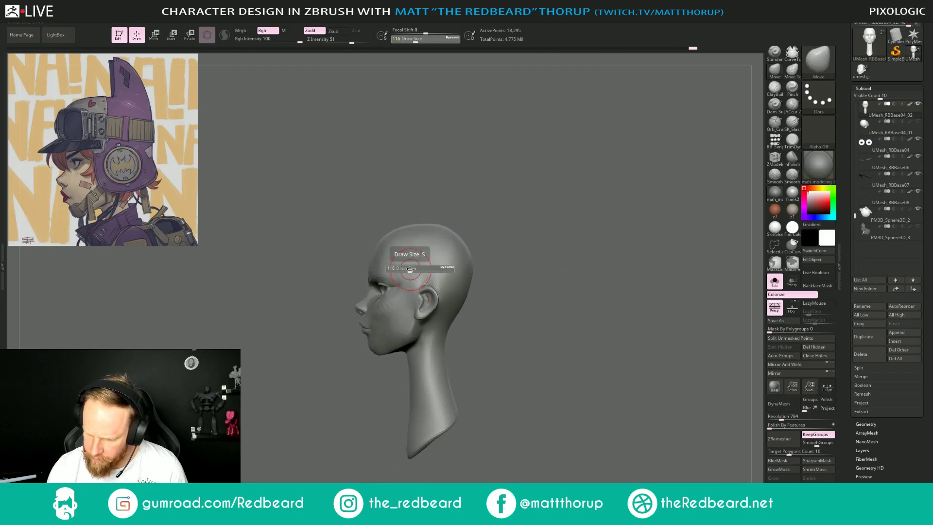
{"action": "left_click_drag", "start_coordinate": [410, 270], "coordinate": [413, 270]}
{"action": "left_click_drag", "start_coordinate": [526, 231], "coordinate": [523, 272], "text": "alt"}
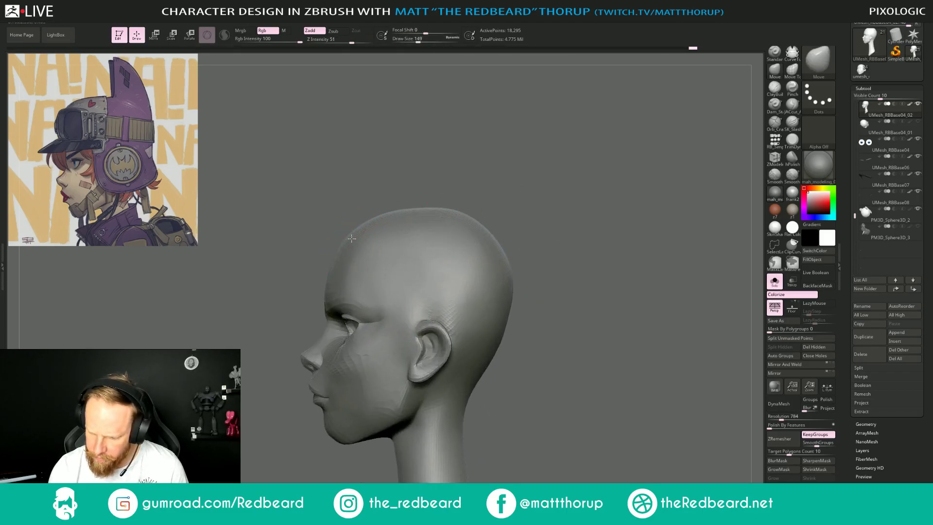
{"action": "key", "text": "s"}
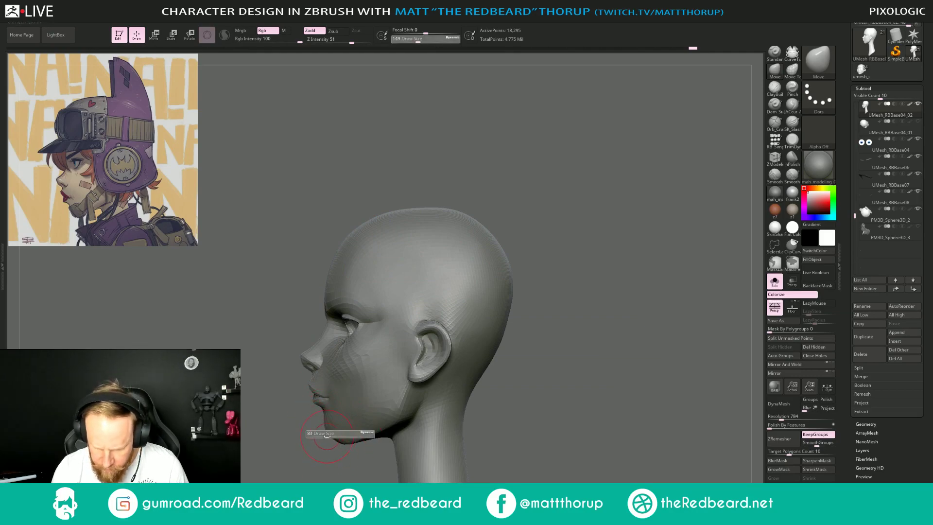
{"action": "left_click_drag", "start_coordinate": [332, 434], "coordinate": [326, 436]}
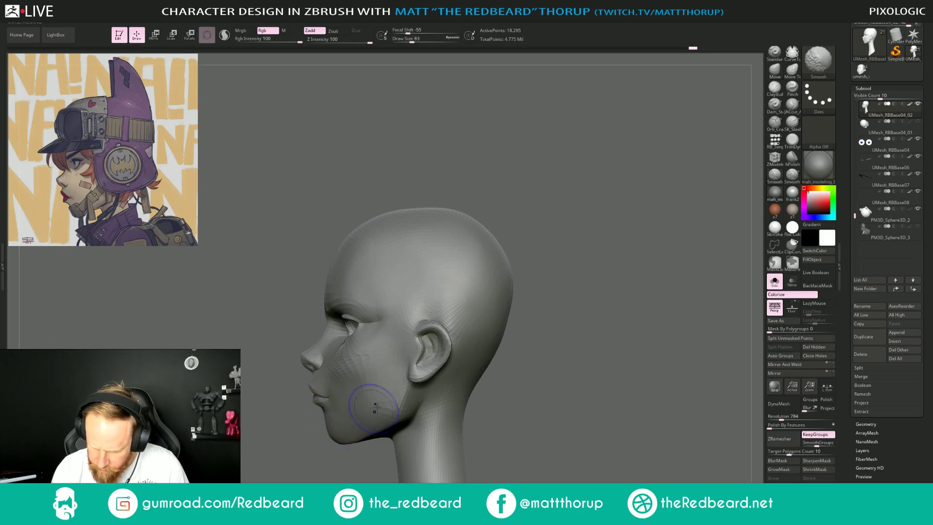
Smooth the cheek and rear jaw in profile, varying the Smooth brush size between strokes.
{"action": "left_click_drag", "start_coordinate": [374, 407], "coordinate": [364, 397], "text": "shift"}
{"action": "mouse_move", "coordinate": [287, 440]}
{"action": "left_mouse_down", "text": "shift"}
{"action": "mouse_move", "coordinate": [335, 448]}
{"action": "mouse_move", "coordinate": [324, 433]}
{"action": "left_mouse_up", "text": "shift"}
{"action": "key", "text": "s"}
{"action": "mouse_move", "coordinate": [368, 394]}
{"action": "left_mouse_down", "text": "shift"}
{"action": "mouse_move", "coordinate": [362, 383]}
{"action": "mouse_move", "coordinate": [368, 398]}
{"action": "left_mouse_up", "text": "shift"}
{"action": "left_click_drag", "start_coordinate": [461, 379], "coordinate": [347, 375]}
{"action": "key", "text": "s"}
{"action": "left_click_drag", "start_coordinate": [361, 378], "coordinate": [364, 383], "text": "shift"}
Switch the head's material to frank2.
{"action": "mouse_move", "coordinate": [527, 374]}
{"action": "left_mouse_down"}
{"action": "mouse_move", "coordinate": [505, 372]}
{"action": "mouse_move", "coordinate": [523, 330]}
{"action": "mouse_move", "coordinate": [562, 323]}
{"action": "left_mouse_up"}
{"action": "left_click", "coordinate": [792, 193]}
{"action": "mouse_move", "coordinate": [582, 251]}
{"action": "left_mouse_down", "text": "alt"}
{"action": "mouse_move", "coordinate": [549, 258]}
{"action": "mouse_move", "coordinate": [547, 297]}
{"action": "left_mouse_up", "text": "alt"}
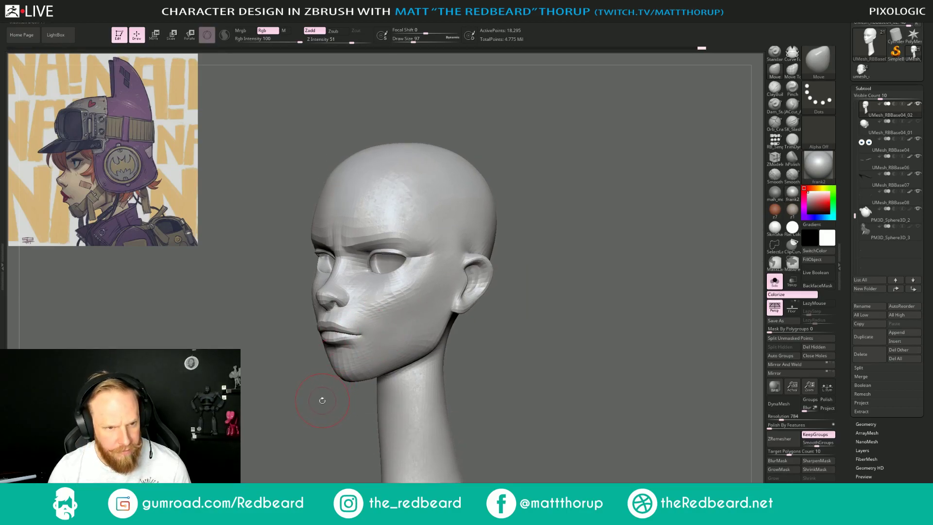
Refine the chin and jaw contour in profile with the Move brush at draw size 74.
{"action": "mouse_move", "coordinate": [319, 402]}
{"action": "left_mouse_down"}
{"action": "mouse_move", "coordinate": [392, 334]}
{"action": "mouse_move", "coordinate": [417, 336]}
{"action": "left_mouse_up"}
{"action": "key", "text": "s"}
{"action": "key", "text": "s"}
{"action": "mouse_move", "coordinate": [475, 315]}
{"action": "left_mouse_down"}
{"action": "mouse_move", "coordinate": [525, 310]}
{"action": "mouse_move", "coordinate": [471, 309]}
{"action": "mouse_move", "coordinate": [540, 314]}
{"action": "mouse_move", "coordinate": [595, 352]}
{"action": "left_mouse_up"}
{"action": "left_click_drag", "start_coordinate": [549, 322], "coordinate": [500, 320], "text": "alt"}
{"action": "key", "text": "s"}
{"action": "left_click_drag", "start_coordinate": [357, 300], "coordinate": [353, 308]}
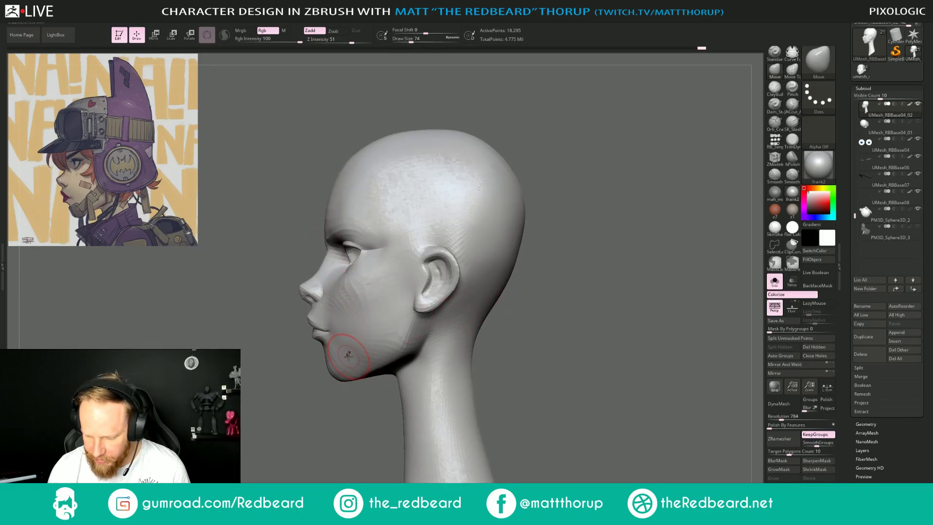
{"action": "left_click_drag", "start_coordinate": [344, 402], "coordinate": [401, 307]}
Adjust and smooth the temple and side of the head at draw size 56.
{"action": "key", "text": "s"}
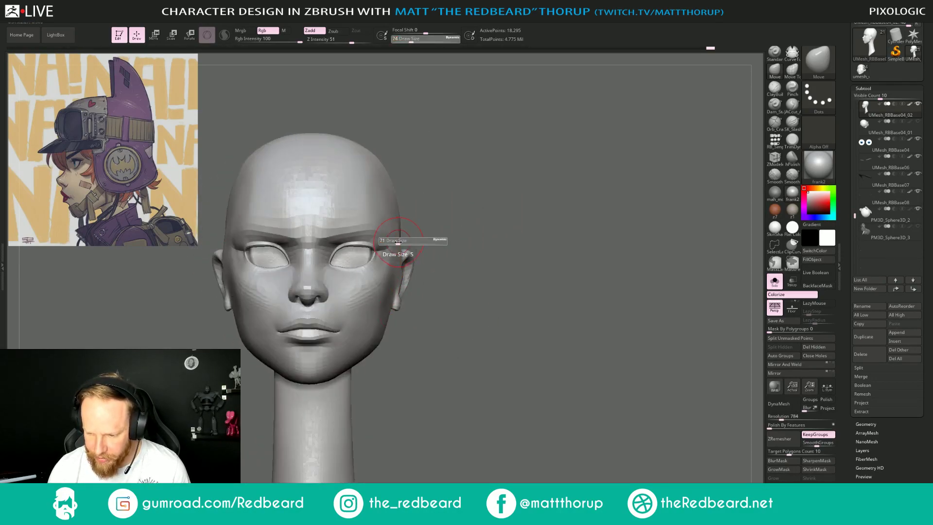
{"action": "left_click_drag", "start_coordinate": [398, 241], "coordinate": [396, 241]}
{"action": "mouse_move", "coordinate": [469, 258]}
{"action": "left_mouse_down"}
{"action": "mouse_move", "coordinate": [407, 240]}
{"action": "mouse_move", "coordinate": [416, 230]}
{"action": "left_mouse_up"}
{"action": "key", "text": "s"}
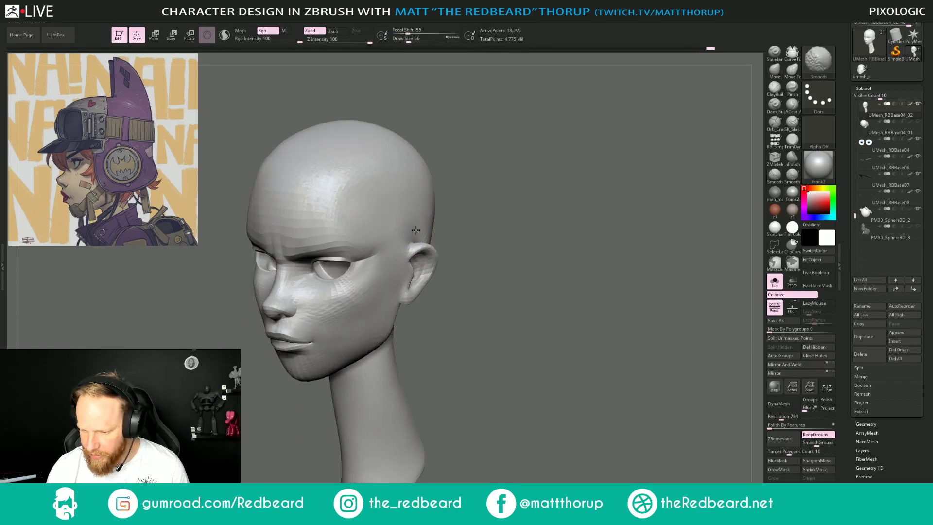
{"action": "left_click_drag", "start_coordinate": [479, 209], "coordinate": [544, 215]}
{"action": "mouse_move", "coordinate": [510, 228]}
{"action": "left_mouse_down", "text": "alt"}
{"action": "mouse_move", "coordinate": [408, 248]}
{"action": "mouse_move", "coordinate": [473, 287]}
{"action": "mouse_move", "coordinate": [520, 293]}
{"action": "left_mouse_up", "text": "alt"}
{"action": "mouse_move", "coordinate": [520, 293]}
{"action": "left_mouse_down"}
{"action": "mouse_move", "coordinate": [561, 306]}
{"action": "mouse_move", "coordinate": [546, 258]}
{"action": "mouse_move", "coordinate": [553, 239]}
{"action": "left_mouse_up"}
Smooth the skull behind the ear at draw size 83 and refine the nape contour at draw size 158.
{"action": "key", "text": "s"}
{"action": "left_click_drag", "start_coordinate": [385, 266], "coordinate": [388, 267]}
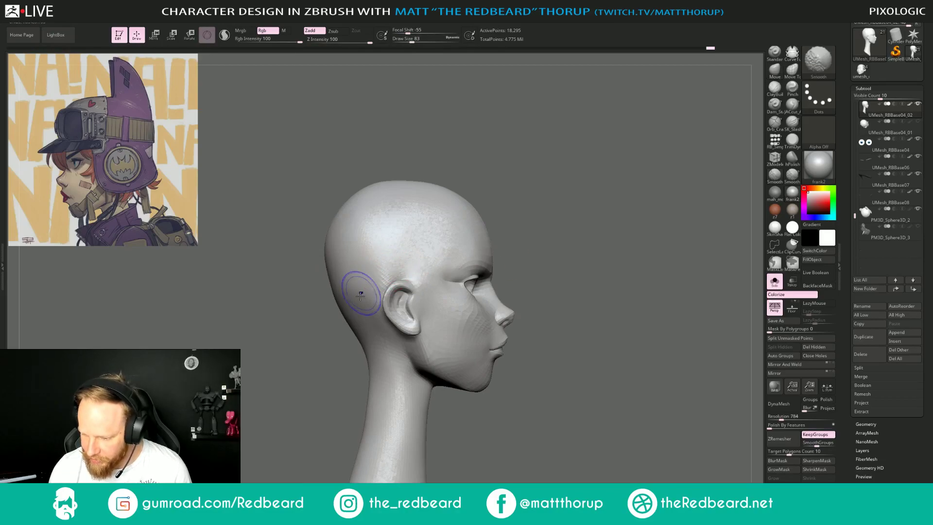
{"action": "key", "text": "s"}
{"action": "mouse_move", "coordinate": [320, 256]}
{"action": "left_mouse_down"}
{"action": "mouse_move", "coordinate": [346, 206]}
{"action": "mouse_move", "coordinate": [342, 307]}
{"action": "left_mouse_up"}
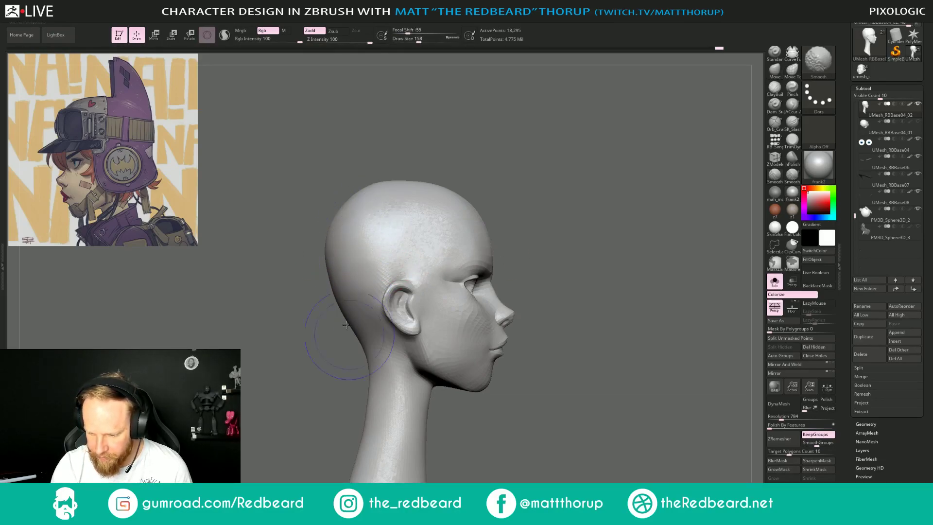
{"action": "mouse_move", "coordinate": [558, 441]}
{"action": "left_mouse_down"}
{"action": "mouse_move", "coordinate": [532, 436]}
{"action": "mouse_move", "coordinate": [517, 375]}
{"action": "mouse_move", "coordinate": [455, 384]}
{"action": "mouse_move", "coordinate": [411, 361]}
{"action": "mouse_move", "coordinate": [458, 279]}
{"action": "mouse_move", "coordinate": [464, 314]}
{"action": "left_mouse_up"}
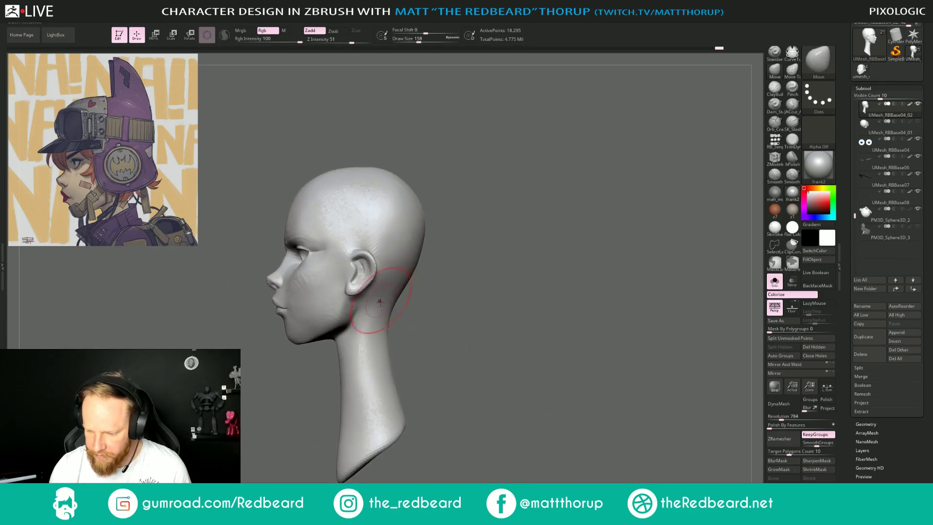
{"action": "key", "text": "s"}
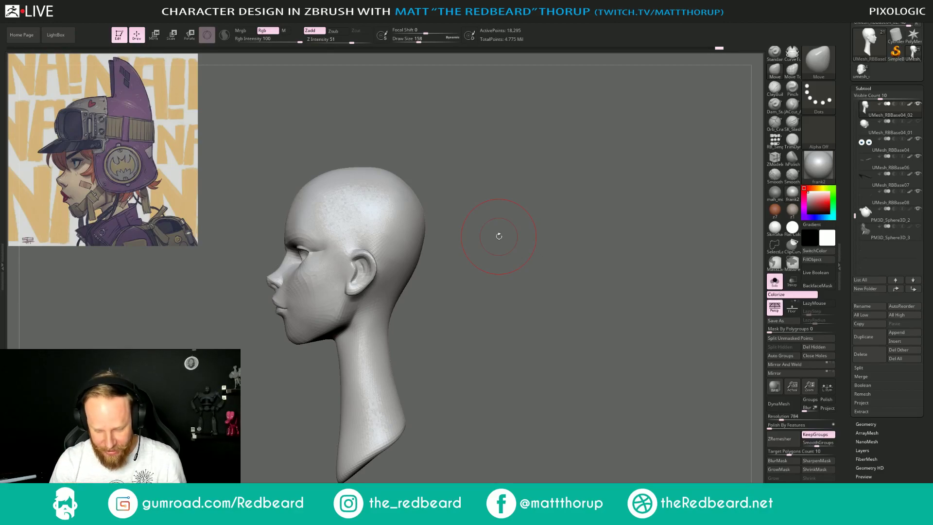
Adjust the lower jaw and cheek shape from the front with the Move brush at draw size 128.
{"action": "key", "text": "s"}
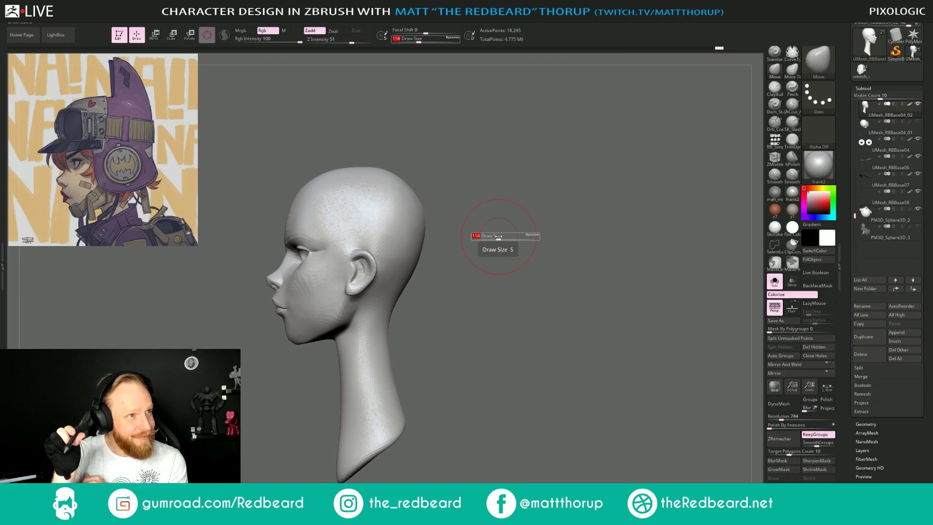
{"action": "mouse_move", "coordinate": [591, 238]}
{"action": "left_mouse_down"}
{"action": "mouse_move", "coordinate": [567, 262]}
{"action": "mouse_move", "coordinate": [538, 252]}
{"action": "mouse_move", "coordinate": [521, 273]}
{"action": "mouse_move", "coordinate": [431, 274]}
{"action": "left_mouse_up"}
{"action": "left_click_drag", "start_coordinate": [515, 287], "coordinate": [583, 289]}
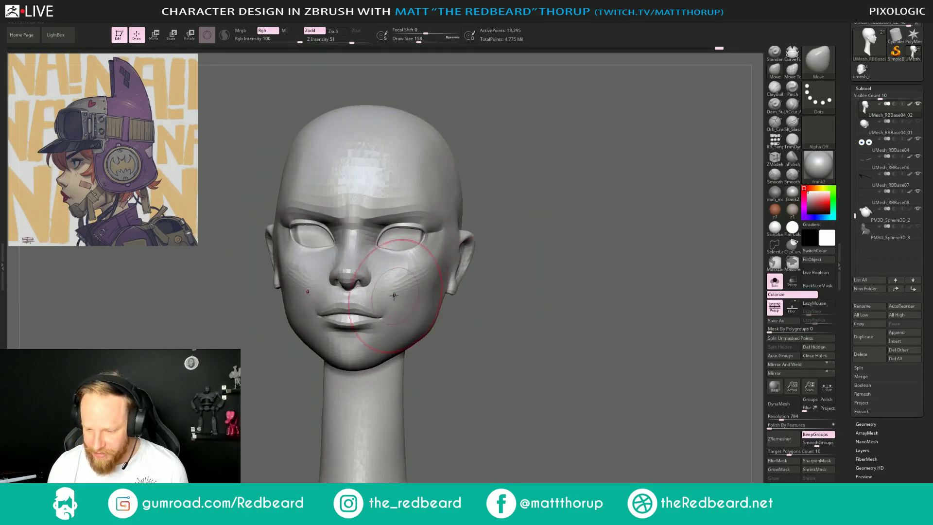
{"action": "key", "text": "s"}
{"action": "left_click_drag", "start_coordinate": [417, 312], "coordinate": [415, 313]}
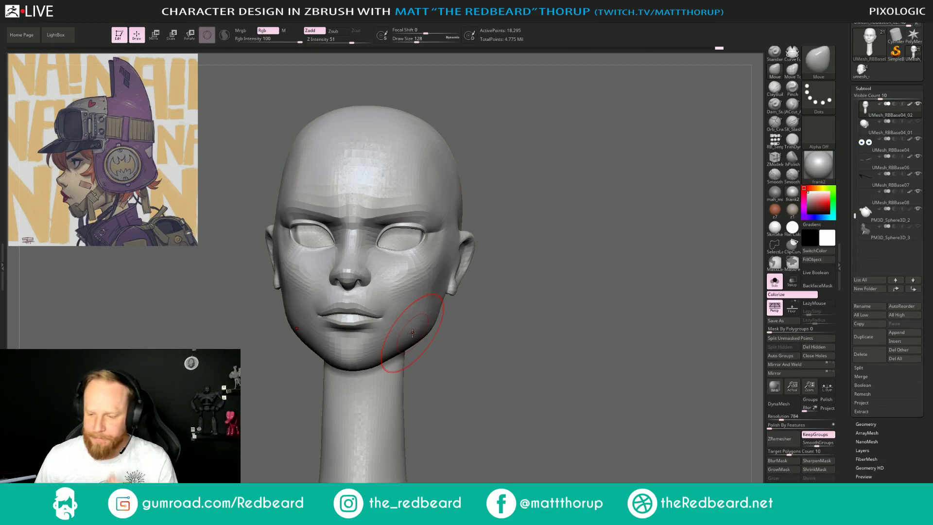
Refine the temple and outer cheek at draw size 51 and smooth the transition above the ear.
{"action": "left_click_drag", "start_coordinate": [533, 306], "coordinate": [537, 307]}
{"action": "key", "text": "s"}
{"action": "left_click_drag", "start_coordinate": [445, 246], "coordinate": [440, 246]}
{"action": "left_click_drag", "start_coordinate": [517, 251], "coordinate": [472, 254]}
{"action": "key", "text": "s"}
{"action": "mouse_move", "coordinate": [448, 267]}
{"action": "left_mouse_down"}
{"action": "mouse_move", "coordinate": [424, 301]}
{"action": "mouse_move", "coordinate": [429, 320]}
{"action": "left_mouse_up"}
{"action": "mouse_move", "coordinate": [495, 337]}
{"action": "left_mouse_down"}
{"action": "mouse_move", "coordinate": [496, 350]}
{"action": "mouse_move", "coordinate": [456, 327]}
{"action": "mouse_move", "coordinate": [502, 322]}
{"action": "mouse_move", "coordinate": [486, 272]}
{"action": "mouse_move", "coordinate": [449, 230]}
{"action": "left_mouse_up"}
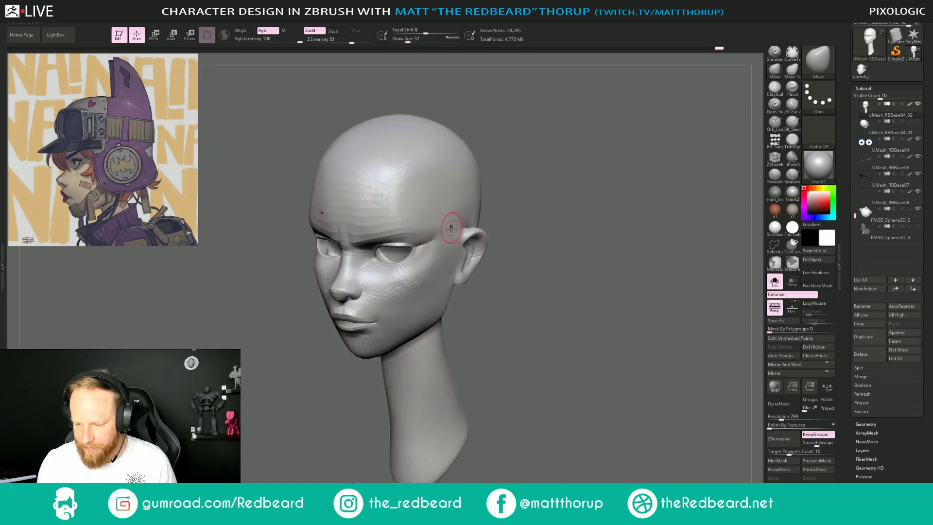
{"action": "key", "text": "shift"}
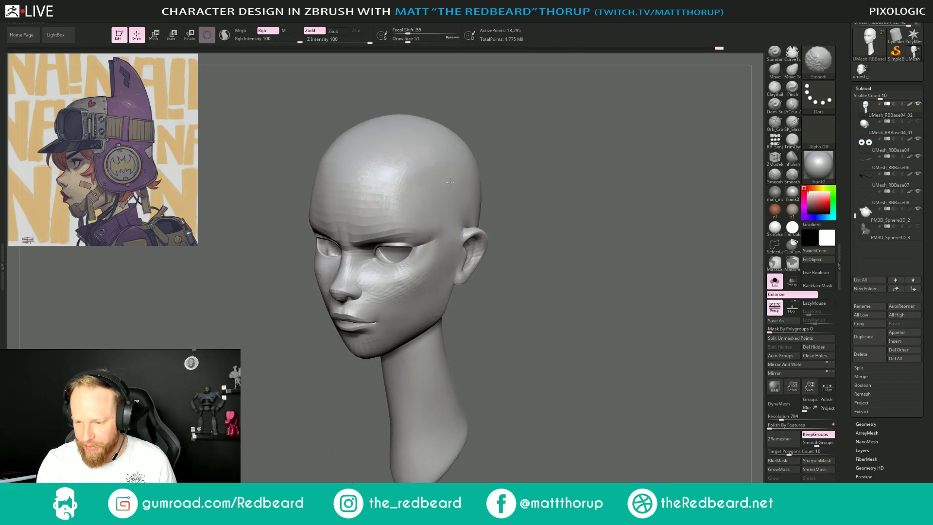
Smooth the side of the skull above the ear at draw size 154.
{"action": "left_click_drag", "start_coordinate": [541, 172], "coordinate": [518, 172]}
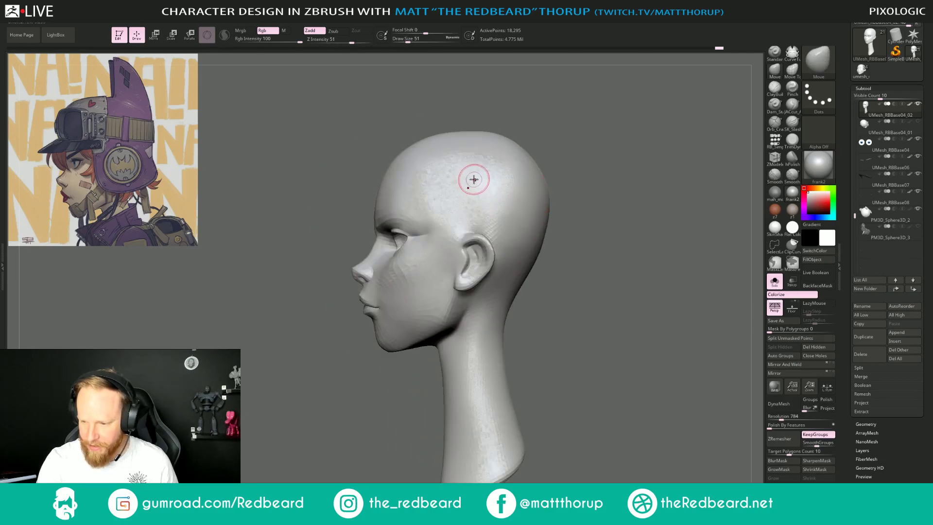
{"action": "left_click_drag", "start_coordinate": [562, 152], "coordinate": [537, 183]}
{"action": "key", "text": "s"}
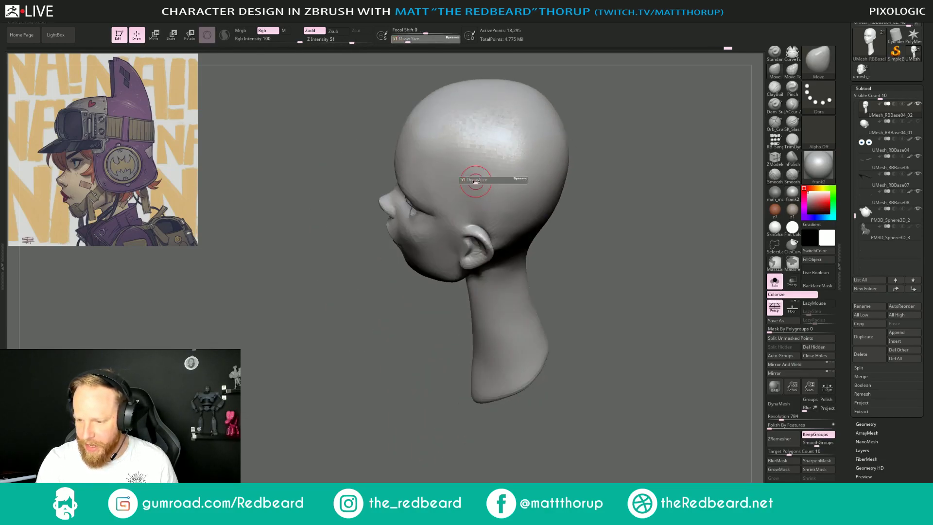
{"action": "left_click_drag", "start_coordinate": [475, 181], "coordinate": [522, 153]}
{"action": "key", "text": "s"}
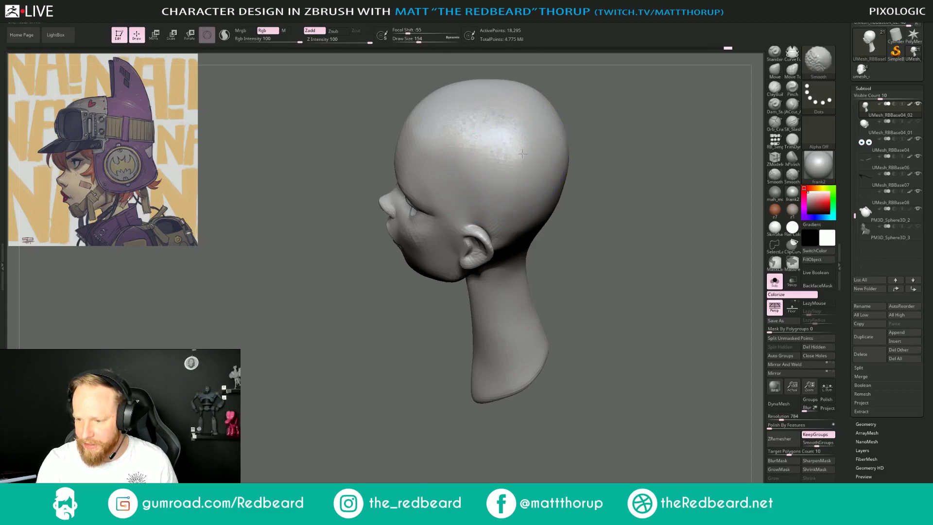
Shape the chin and jawline from near the front with the Move brush at draw size 108.
{"action": "mouse_move", "coordinate": [583, 151]}
{"action": "left_mouse_down"}
{"action": "mouse_move", "coordinate": [619, 137]}
{"action": "mouse_move", "coordinate": [593, 163]}
{"action": "mouse_move", "coordinate": [556, 346]}
{"action": "mouse_move", "coordinate": [583, 358]}
{"action": "mouse_move", "coordinate": [566, 340]}
{"action": "left_mouse_up"}
{"action": "left_click_drag", "start_coordinate": [567, 340], "coordinate": [655, 347]}
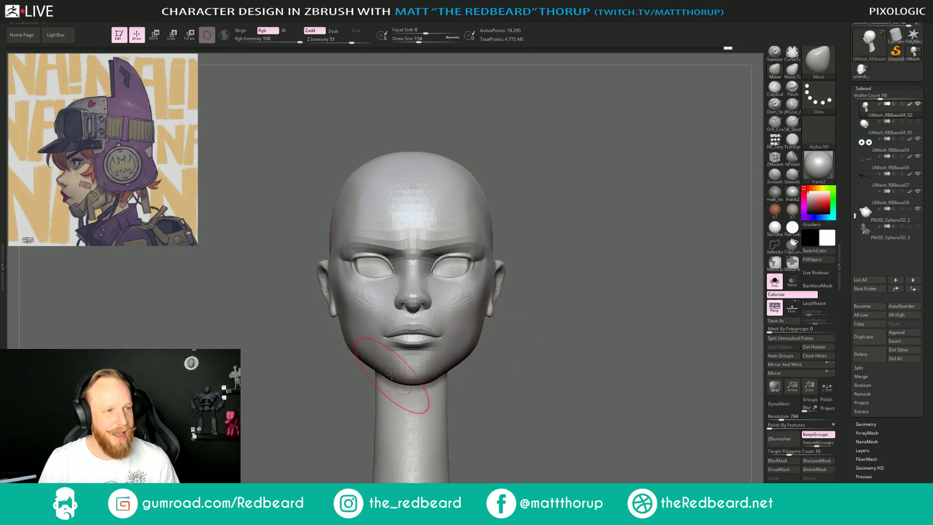
{"action": "left_click_drag", "start_coordinate": [545, 302], "coordinate": [534, 319]}
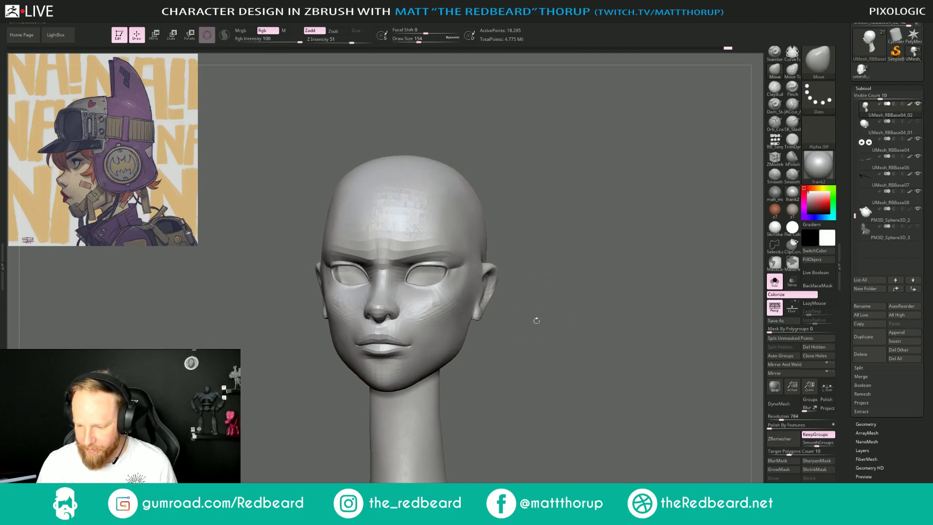
{"action": "key", "text": "s"}
{"action": "left_click_drag", "start_coordinate": [445, 341], "coordinate": [439, 341]}
{"action": "key", "text": "bracketright"}
{"action": "key", "text": "bracketright"}
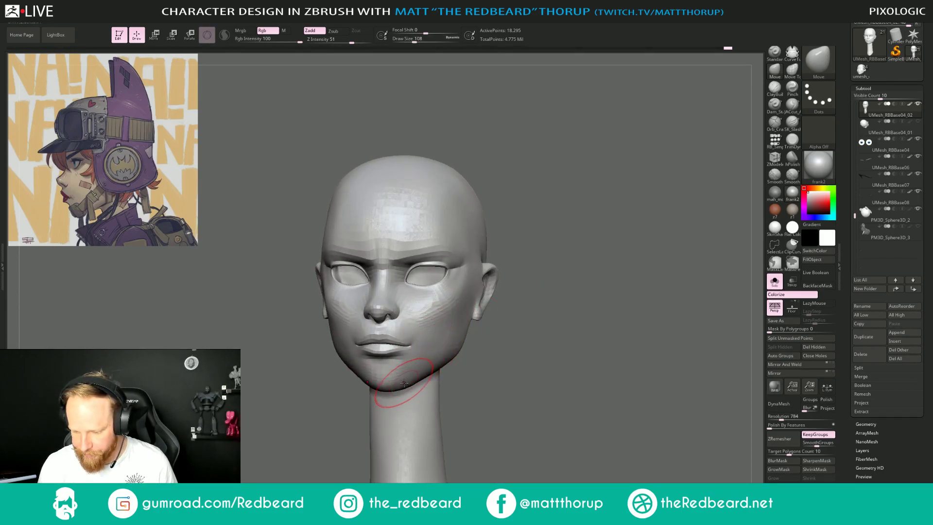
Step the head mesh up one subdivision level.
{"action": "left_click_drag", "start_coordinate": [462, 370], "coordinate": [450, 392], "text": "shift"}
{"action": "mouse_move", "coordinate": [411, 423]}
{"action": "left_mouse_down", "text": "alt"}
{"action": "mouse_move", "coordinate": [343, 429]}
{"action": "mouse_move", "coordinate": [509, 382]}
{"action": "mouse_move", "coordinate": [546, 387]}
{"action": "mouse_move", "coordinate": [513, 383]}
{"action": "mouse_move", "coordinate": [538, 374]}
{"action": "mouse_move", "coordinate": [525, 364]}
{"action": "left_mouse_up", "text": "alt"}
{"action": "key", "text": "d"}
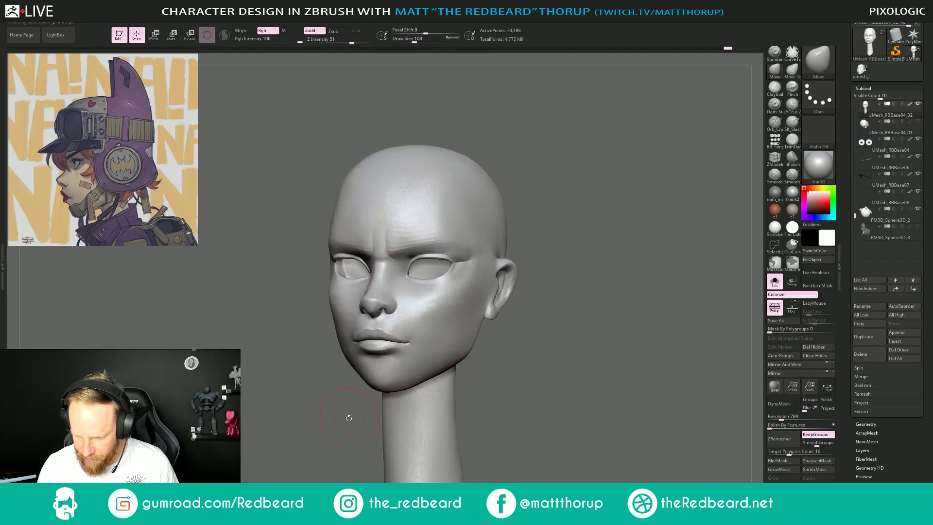
Adjust the jaw at draw size 94 and polish the chin and jaw edge with hPolish at draw size 51.
{"action": "left_click_drag", "start_coordinate": [348, 419], "coordinate": [363, 417]}
{"action": "key", "text": "s"}
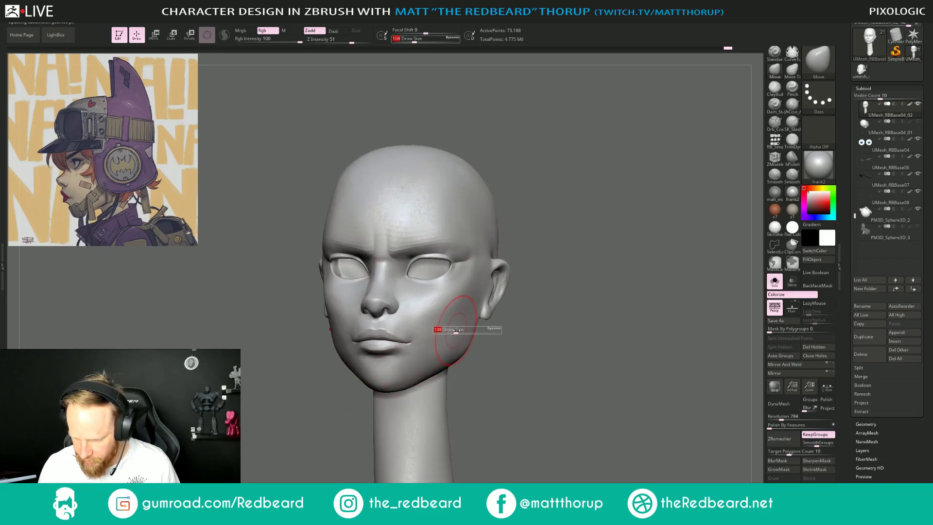
{"action": "left_click_drag", "start_coordinate": [460, 329], "coordinate": [458, 328]}
{"action": "left_click", "coordinate": [796, 157]}
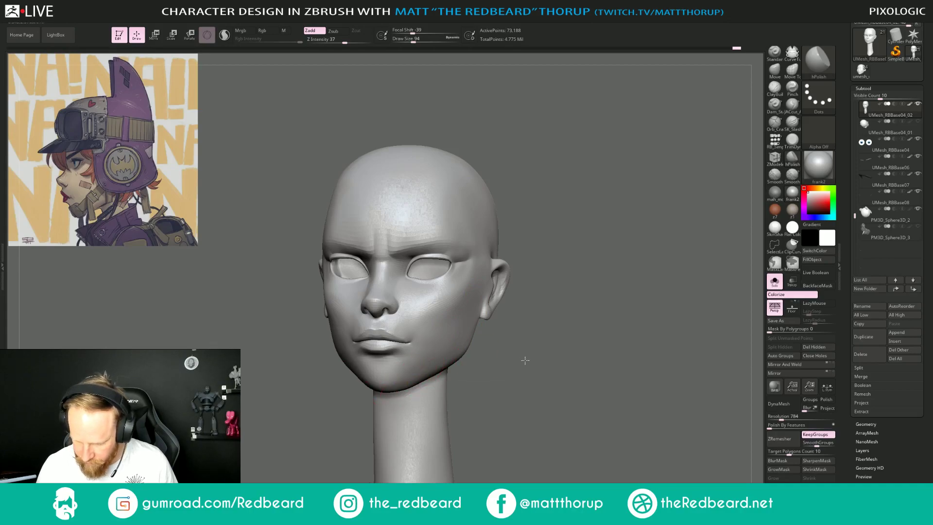
{"action": "mouse_move", "coordinate": [525, 360]}
{"action": "left_mouse_down", "text": "shift"}
{"action": "mouse_move", "coordinate": [500, 370]}
{"action": "mouse_move", "coordinate": [492, 362]}
{"action": "left_mouse_up", "text": "shift"}
{"action": "key", "text": "s"}
{"action": "left_click_drag", "start_coordinate": [366, 396], "coordinate": [356, 396]}
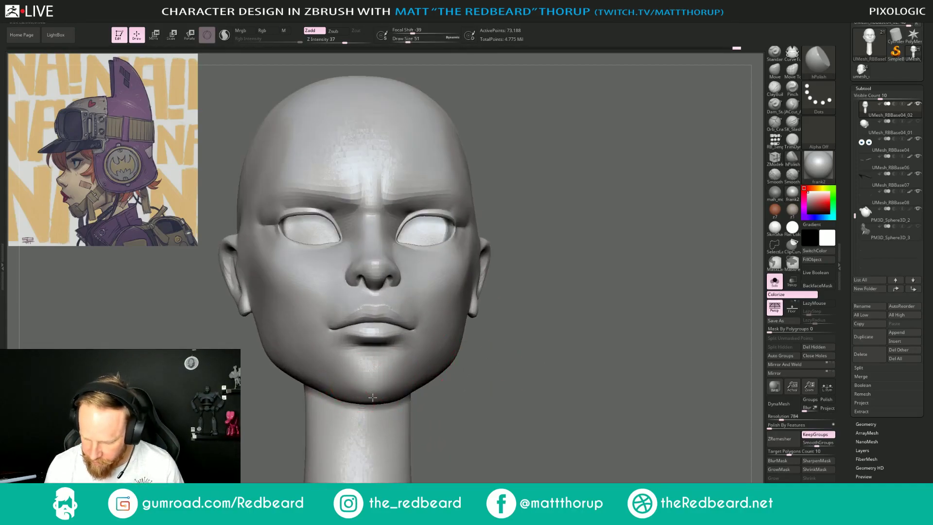
Shape the upper lip with the Move Topological brush at draw size 29.
{"action": "mouse_move", "coordinate": [486, 389]}
{"action": "left_mouse_down", "text": "alt"}
{"action": "mouse_move", "coordinate": [510, 379]}
{"action": "mouse_move", "coordinate": [501, 363]}
{"action": "mouse_move", "coordinate": [566, 378]}
{"action": "left_mouse_up", "text": "alt"}
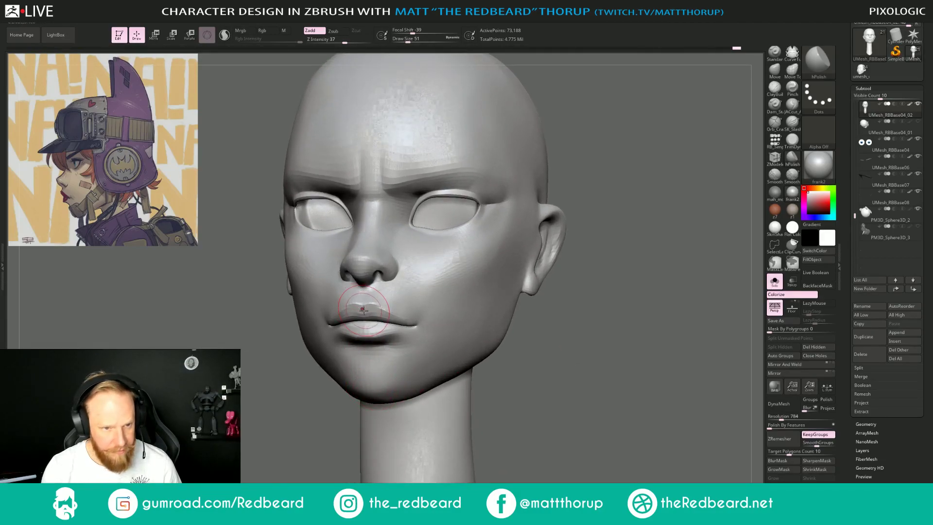
{"action": "key", "text": "b"}
{"action": "key", "text": "m"}
{"action": "key", "text": "t"}
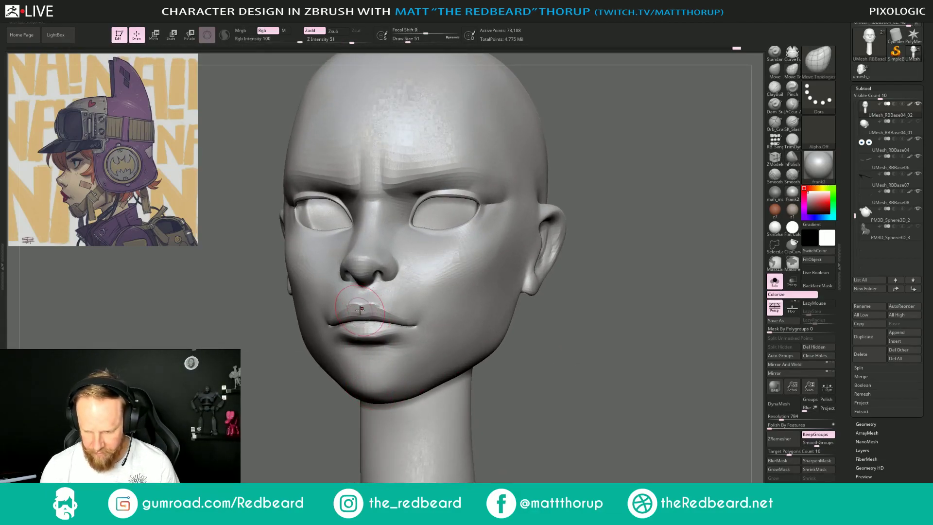
{"action": "key", "text": "s"}
{"action": "left_click_drag", "start_coordinate": [363, 309], "coordinate": [358, 310]}
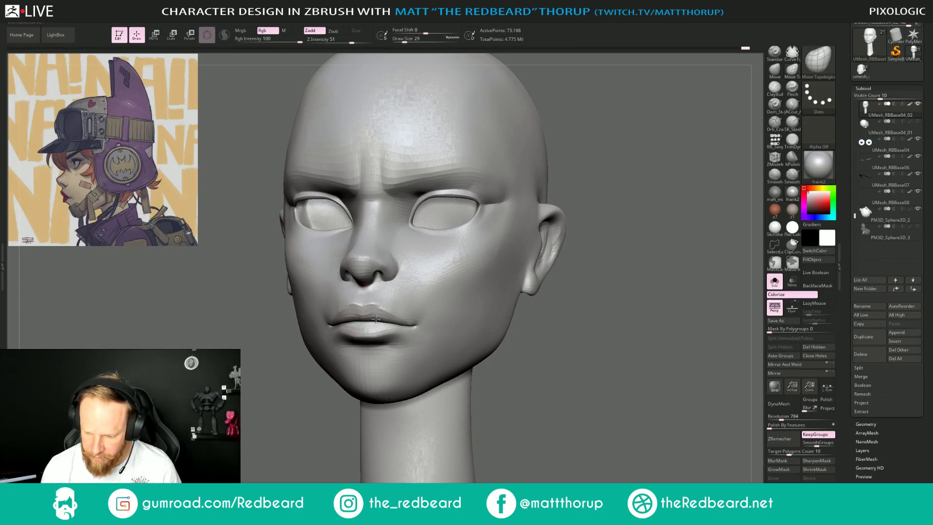
Refine the lip profile at draw size 41 and the corner of the mouth at draw size 27.
{"action": "left_click_drag", "start_coordinate": [267, 415], "coordinate": [183, 413]}
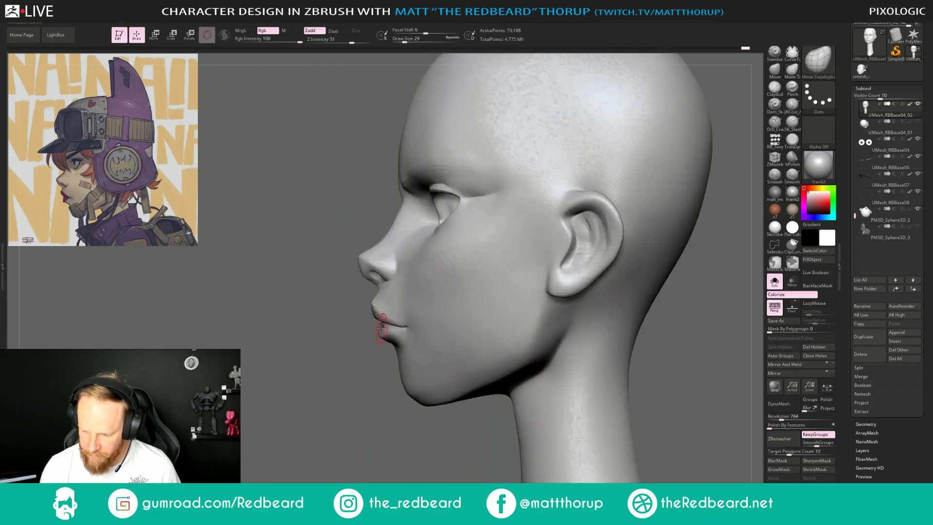
{"action": "key", "text": "bracketright"}
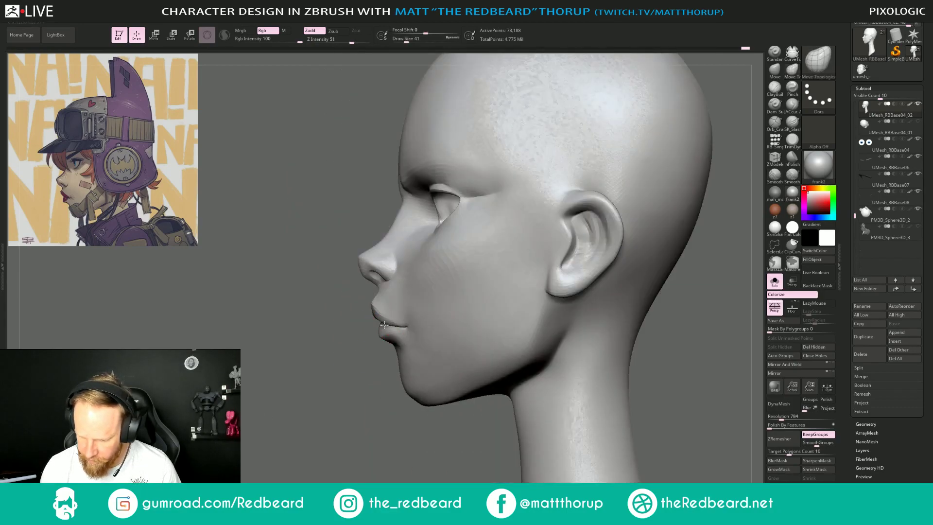
{"action": "left_click_drag", "start_coordinate": [338, 367], "coordinate": [381, 327]}
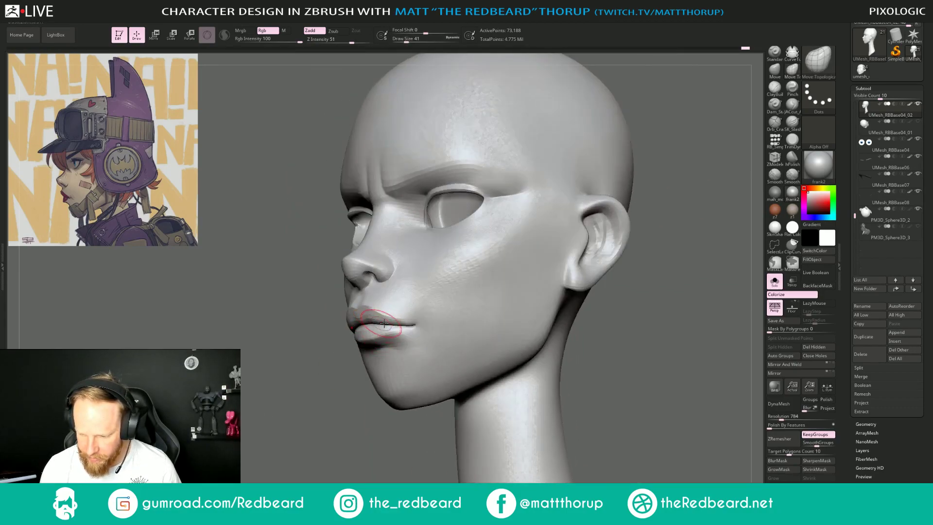
{"action": "key", "text": "s"}
{"action": "left_click_drag", "start_coordinate": [411, 325], "coordinate": [406, 325]}
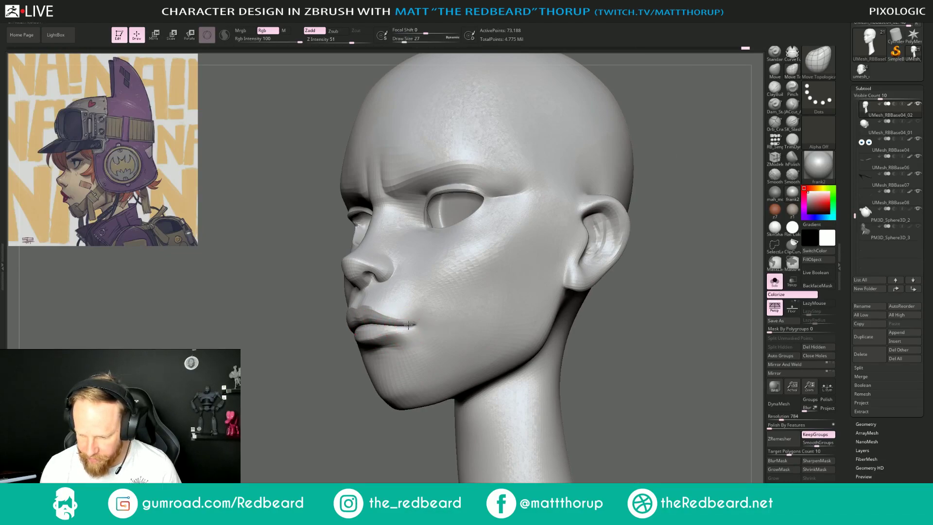
Examine the lips, chin and jaw of the head from below and from the front.
{"action": "left_click_drag", "start_coordinate": [331, 388], "coordinate": [377, 332]}
{"action": "key", "text": "bracketright"}
{"action": "key", "text": "bracketright"}
{"action": "key", "text": "bracketright"}
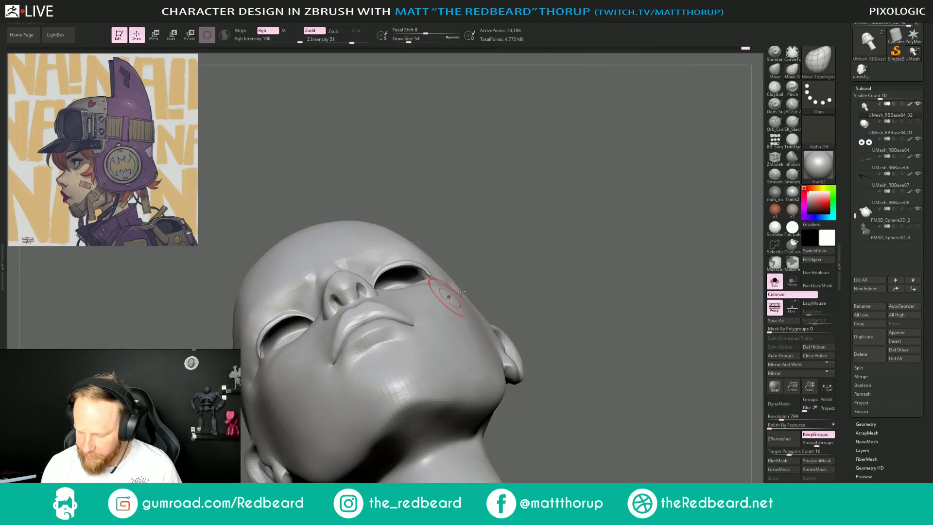
{"action": "mouse_move", "coordinate": [498, 235]}
{"action": "right_mouse_down"}
{"action": "mouse_move", "coordinate": [543, 250]}
{"action": "mouse_move", "coordinate": [515, 272]}
{"action": "right_mouse_up"}
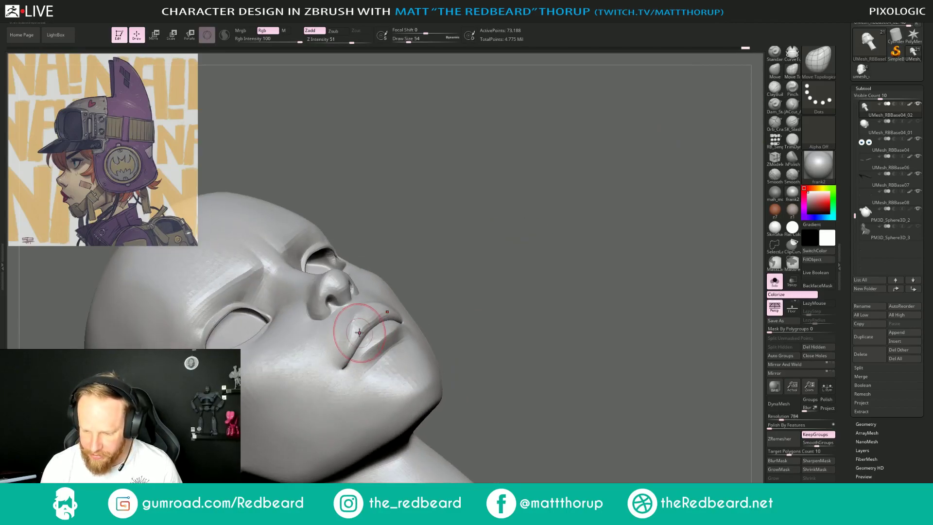
{"action": "key", "text": "bracketright"}
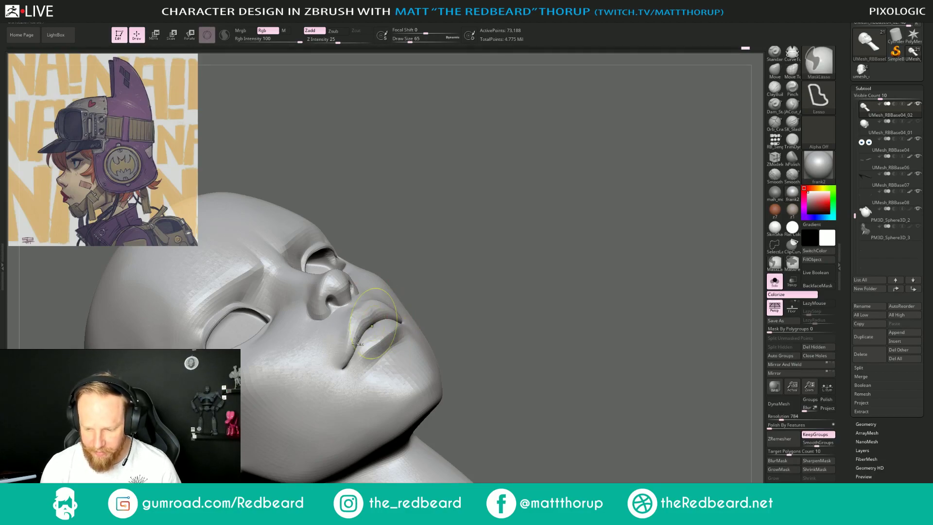
{"action": "mouse_move", "coordinate": [477, 290]}
{"action": "right_mouse_down"}
{"action": "mouse_move", "coordinate": [477, 308]}
{"action": "mouse_move", "coordinate": [544, 265]}
{"action": "mouse_move", "coordinate": [490, 248]}
{"action": "right_mouse_up"}
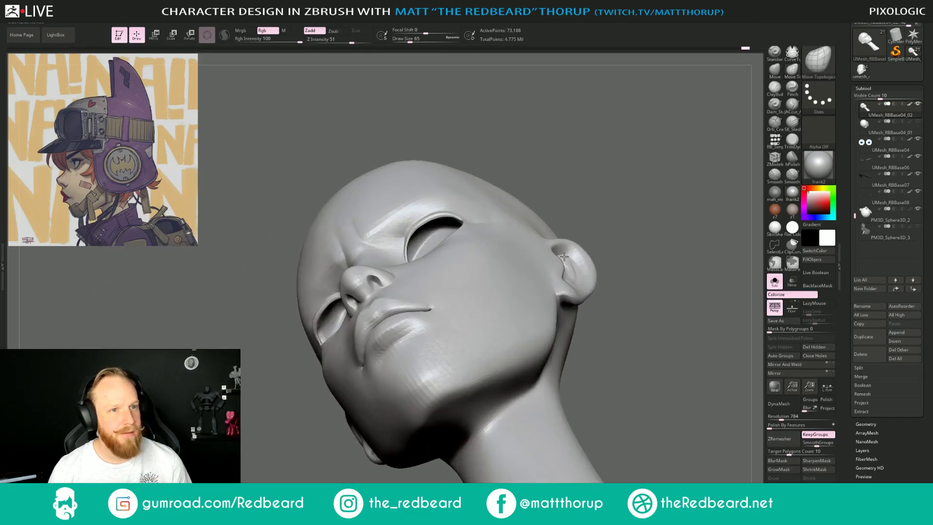
{"action": "mouse_move", "coordinate": [631, 253]}
{"action": "right_mouse_down"}
{"action": "mouse_move", "coordinate": [639, 308]}
{"action": "mouse_move", "coordinate": [692, 316]}
{"action": "right_mouse_up"}
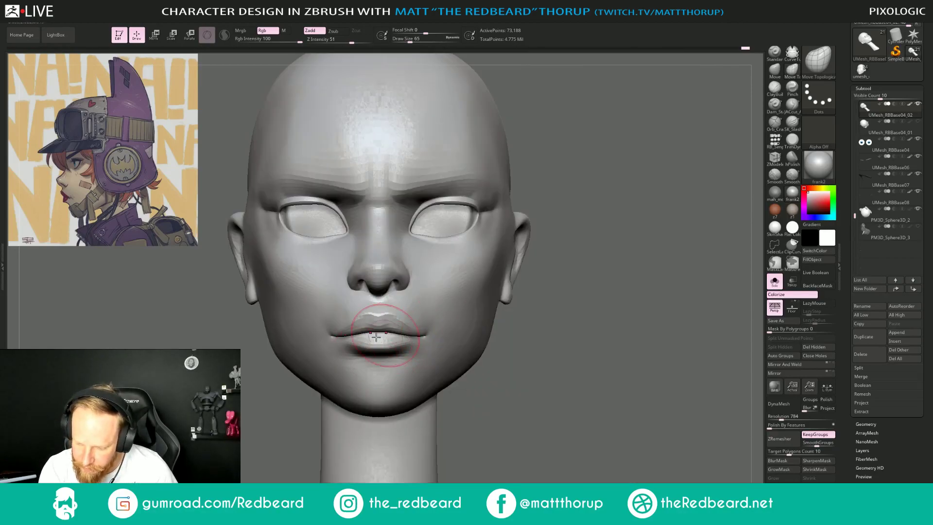
Adjust the corners of the mouth with the Move Topological brush at draw size 39.
{"action": "key", "text": "s"}
{"action": "left_click_drag", "start_coordinate": [341, 335], "coordinate": [336, 336]}
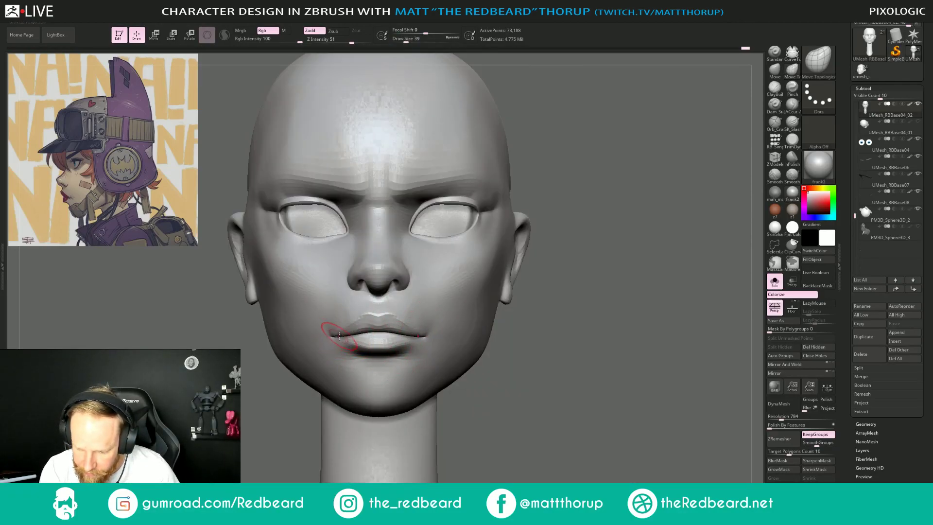
{"action": "key", "text": "bracketleft"}
{"action": "left_click_drag", "start_coordinate": [351, 340], "coordinate": [356, 339]}
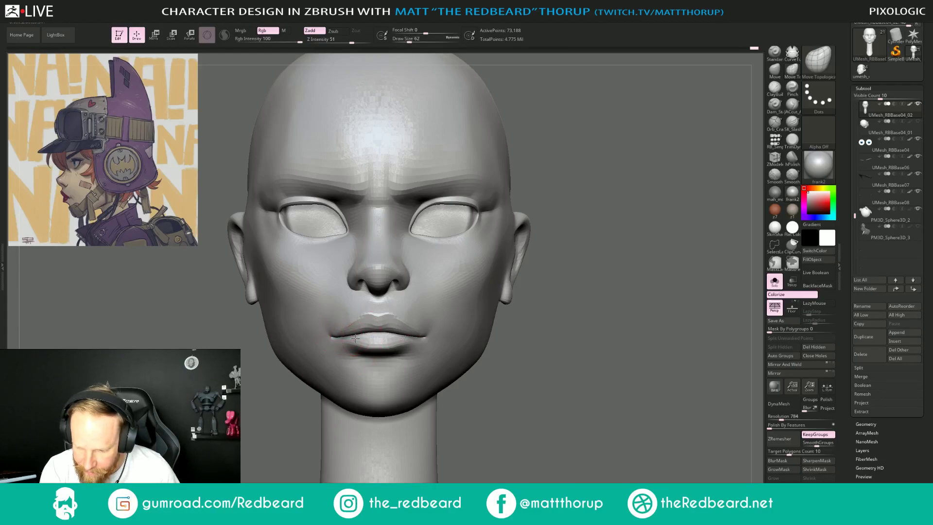
{"action": "left_click_drag", "start_coordinate": [655, 269], "coordinate": [413, 323]}
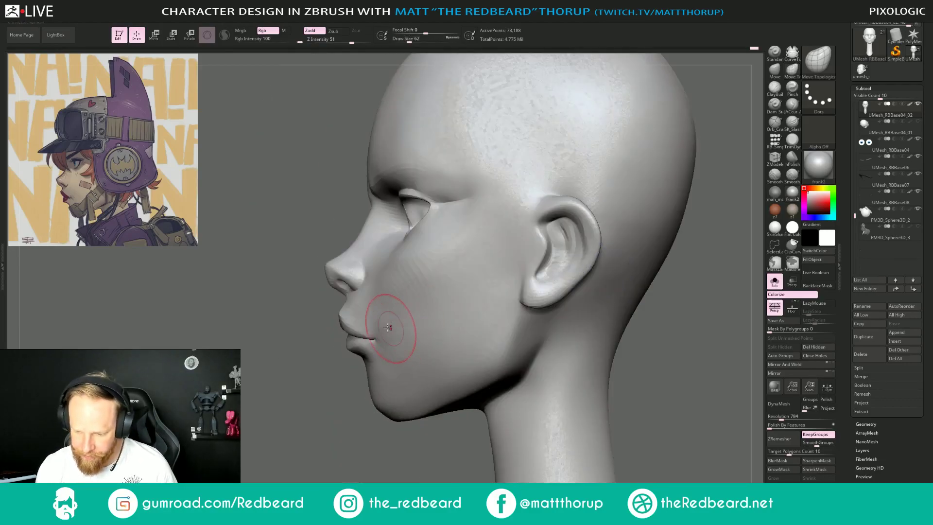
{"action": "key", "text": "bracketleft"}
{"action": "key", "text": "bracketleft"}
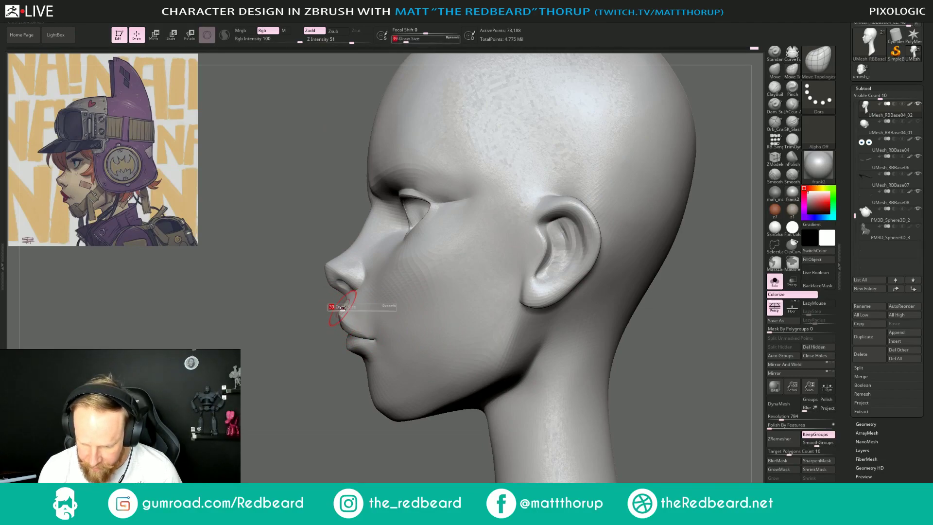
{"action": "mouse_move", "coordinate": [321, 335]}
{"action": "left_mouse_down"}
{"action": "mouse_move", "coordinate": [327, 354]}
{"action": "mouse_move", "coordinate": [382, 343]}
{"action": "left_mouse_up"}
Build up the cheek below the eye and beside the mouth with the ClayBuildup brush at draw size 59.
{"action": "key", "text": "s"}
{"action": "left_click_drag", "start_coordinate": [382, 290], "coordinate": [389, 287]}
{"action": "key", "text": "s"}
{"action": "left_click", "coordinate": [389, 286]}
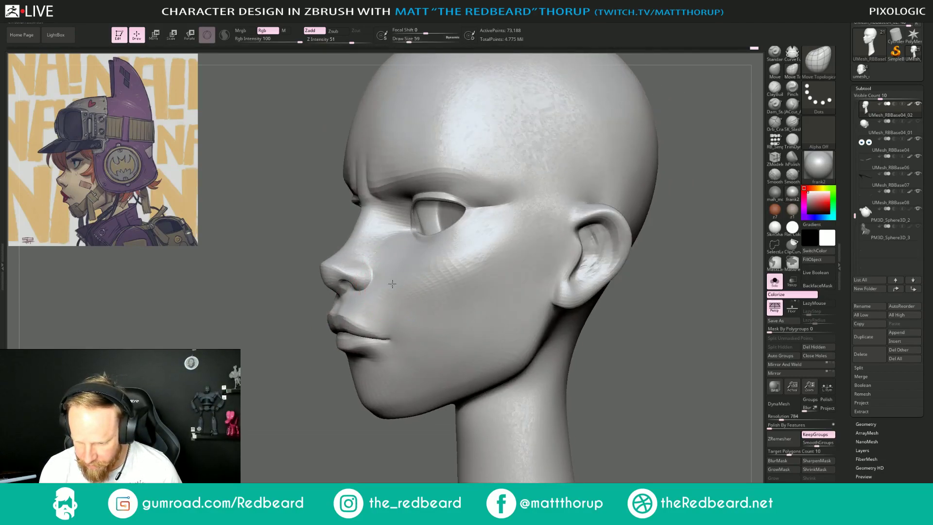
{"action": "left_click", "coordinate": [790, 111]}
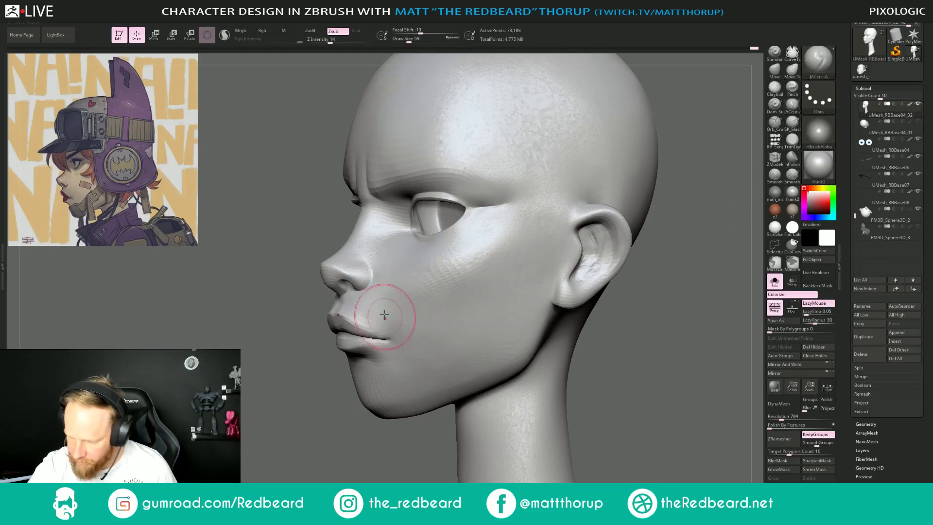
{"action": "left_click", "coordinate": [775, 87]}
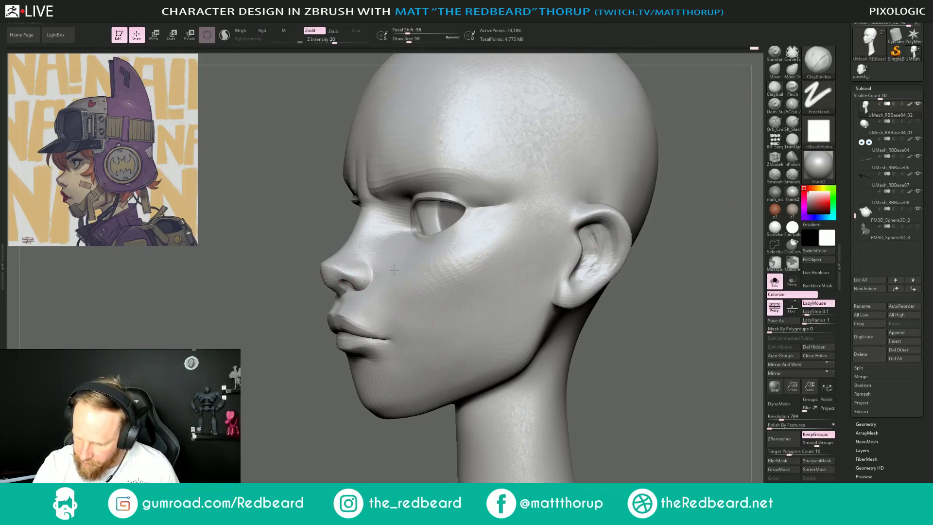
{"action": "left_click_drag", "start_coordinate": [409, 267], "coordinate": [427, 326]}
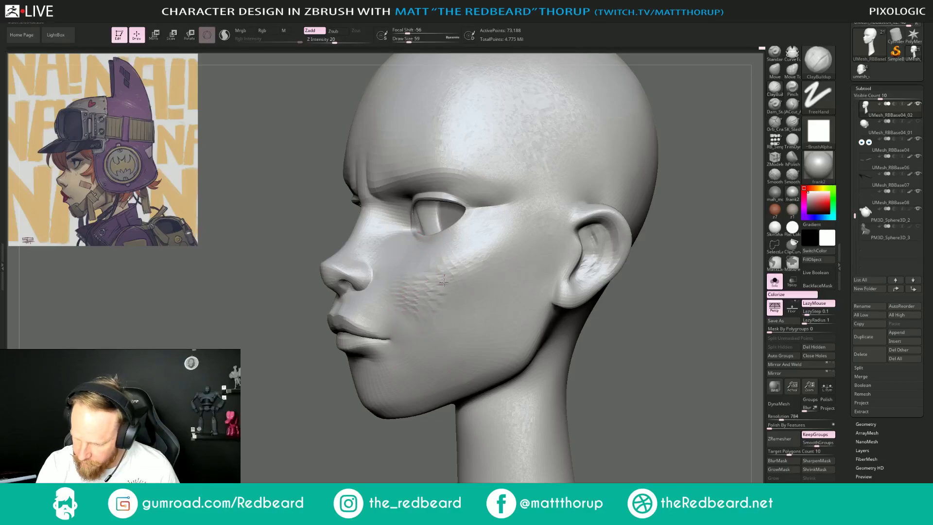
{"action": "left_click_drag", "start_coordinate": [444, 281], "coordinate": [476, 245]}
{"action": "mouse_move", "coordinate": [457, 316]}
{"action": "left_mouse_down"}
{"action": "mouse_move", "coordinate": [460, 323]}
{"action": "mouse_move", "coordinate": [501, 264]}
{"action": "mouse_move", "coordinate": [439, 342]}
{"action": "left_mouse_up"}
{"action": "mouse_move", "coordinate": [492, 302]}
{"action": "left_mouse_down"}
{"action": "mouse_move", "coordinate": [508, 289]}
{"action": "mouse_move", "coordinate": [417, 315]}
{"action": "left_mouse_up"}
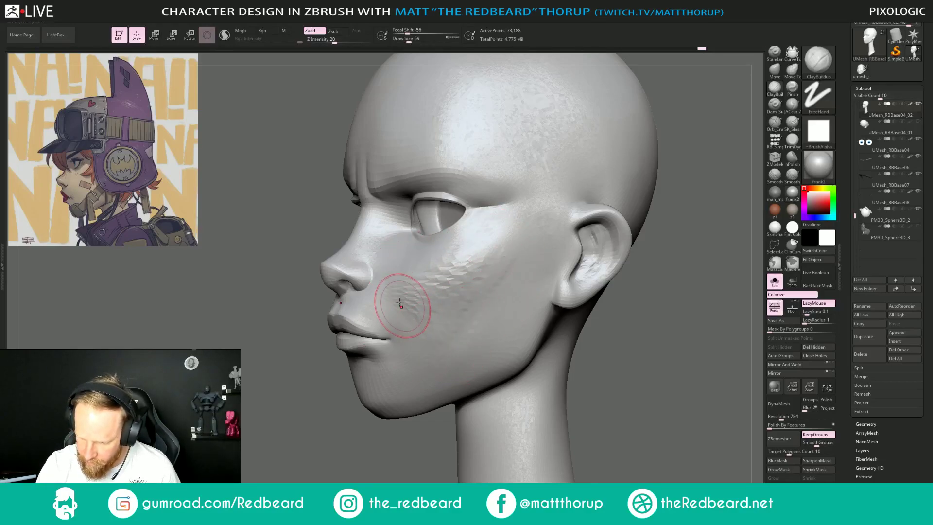
Soften the corner of the mouth with the Smooth brush at draw size 17.
{"action": "key", "text": "s"}
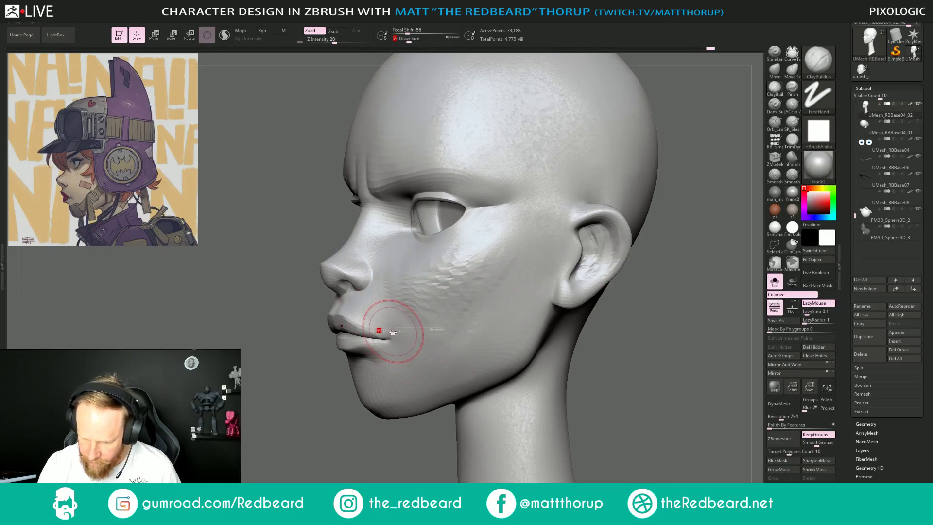
{"action": "left_click_drag", "start_coordinate": [393, 332], "coordinate": [390, 330]}
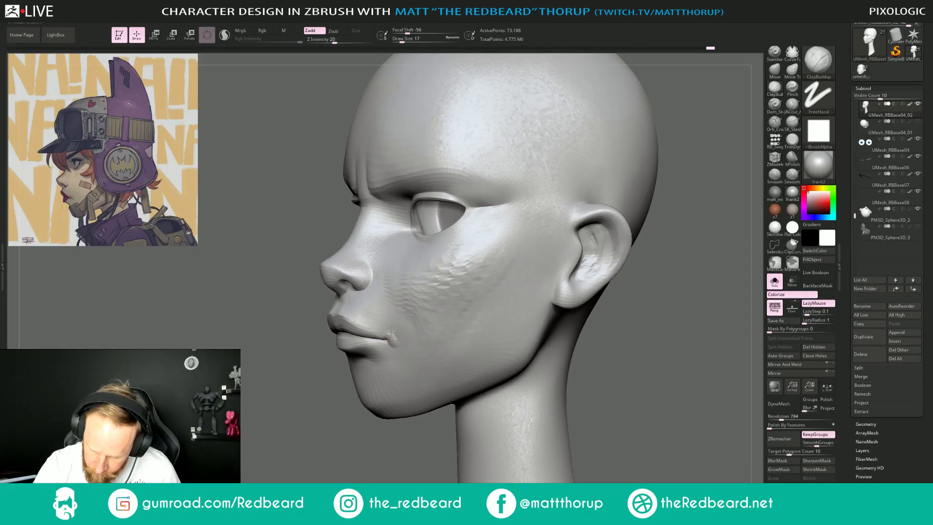
{"action": "key", "text": "shift"}
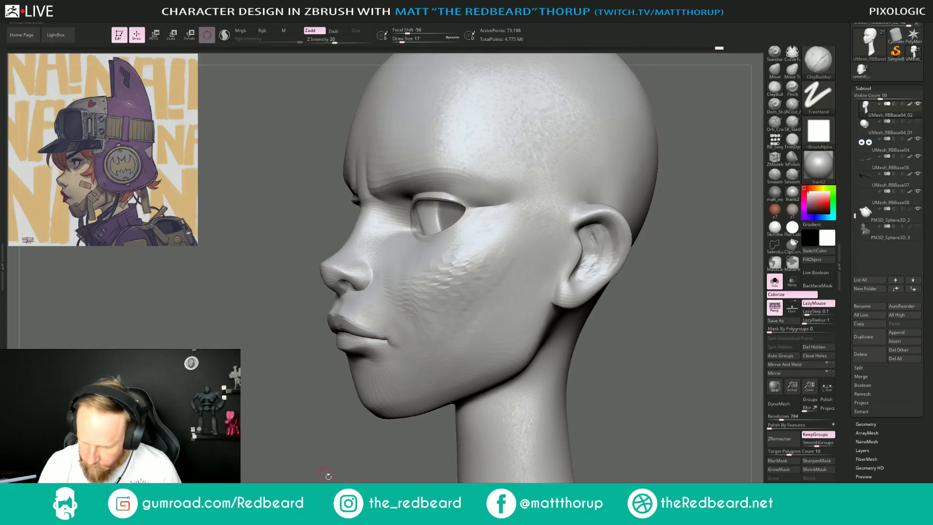
{"action": "left_click_drag", "start_coordinate": [327, 474], "coordinate": [380, 469]}
Smooth the clay strokes on the cheek at draw size 56.
{"action": "key", "text": "s"}
{"action": "mouse_move", "coordinate": [402, 288]}
{"action": "left_mouse_down"}
{"action": "mouse_move", "coordinate": [473, 252]}
{"action": "mouse_move", "coordinate": [480, 279]}
{"action": "left_mouse_up"}
{"action": "key", "text": "shift"}
{"action": "mouse_move", "coordinate": [443, 333]}
{"action": "left_mouse_down", "text": "shift"}
{"action": "mouse_move", "coordinate": [468, 272]}
{"action": "mouse_move", "coordinate": [411, 304]}
{"action": "mouse_move", "coordinate": [388, 278]}
{"action": "mouse_move", "coordinate": [443, 335]}
{"action": "mouse_move", "coordinate": [412, 304]}
{"action": "left_mouse_up", "text": "shift"}
{"action": "key", "text": "b"}
{"action": "key", "text": "c"}
{"action": "key", "text": "b"}
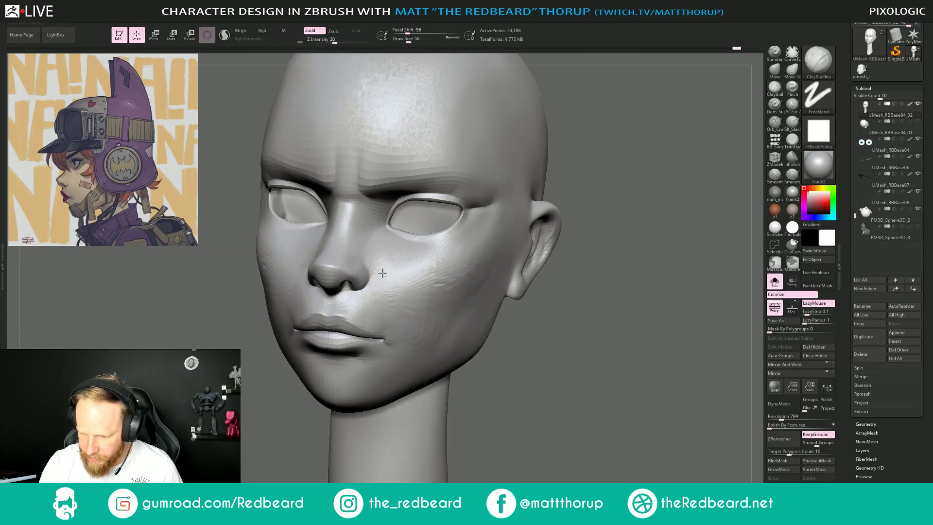
{"action": "key", "text": "shift"}
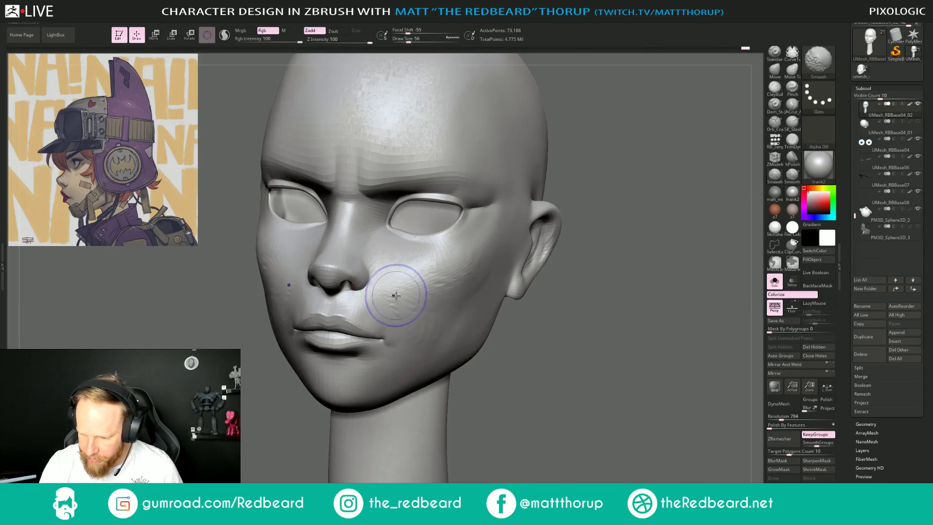
{"action": "mouse_move", "coordinate": [434, 271]}
{"action": "left_mouse_down", "text": "shift"}
{"action": "mouse_move", "coordinate": [448, 264]}
{"action": "mouse_move", "coordinate": [470, 285]}
{"action": "mouse_move", "coordinate": [477, 250]}
{"action": "mouse_move", "coordinate": [409, 287]}
{"action": "left_mouse_up", "text": "shift"}
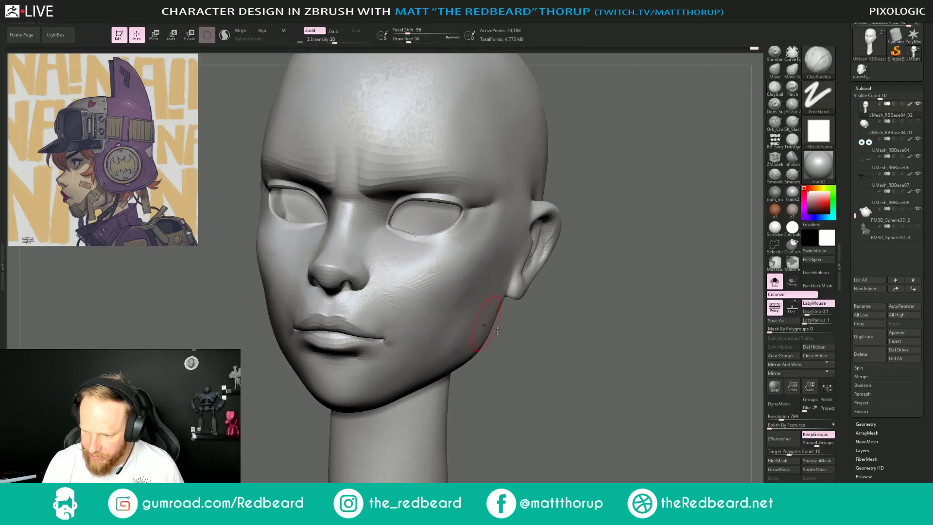
{"action": "left_click_drag", "start_coordinate": [579, 351], "coordinate": [558, 333]}
Refine the corner of the mouth with the JACut_A brush, raising its draw size from 9 to 27.
{"action": "key", "text": "shift"}
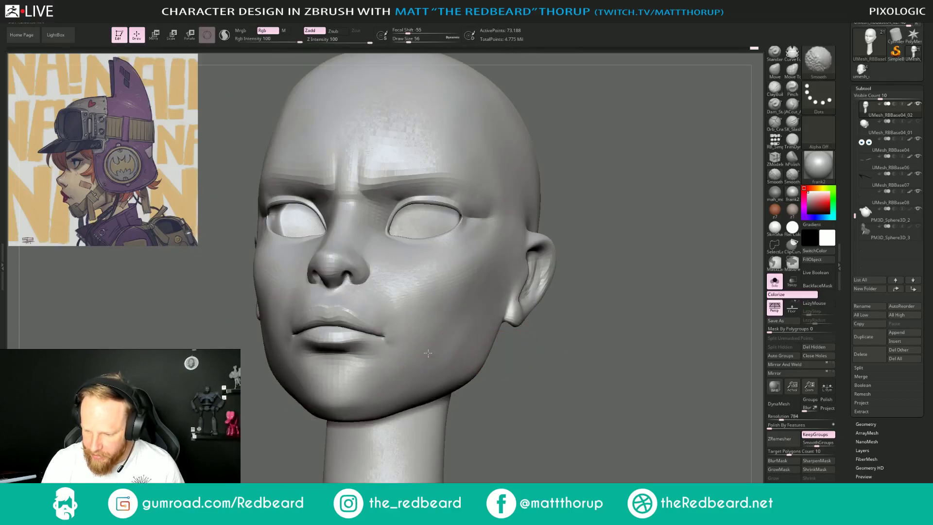
{"action": "key", "text": "s"}
{"action": "left_click_drag", "start_coordinate": [389, 336], "coordinate": [384, 336]}
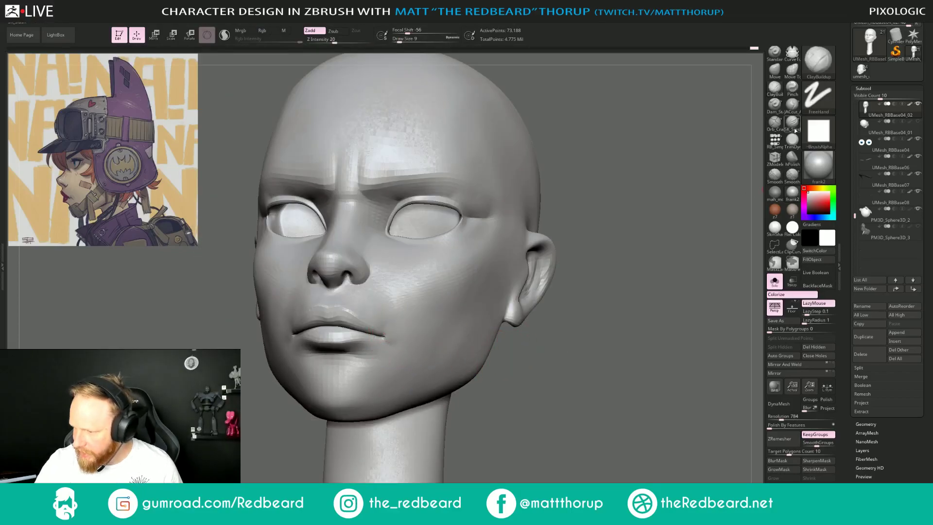
{"action": "left_click", "coordinate": [793, 104]}
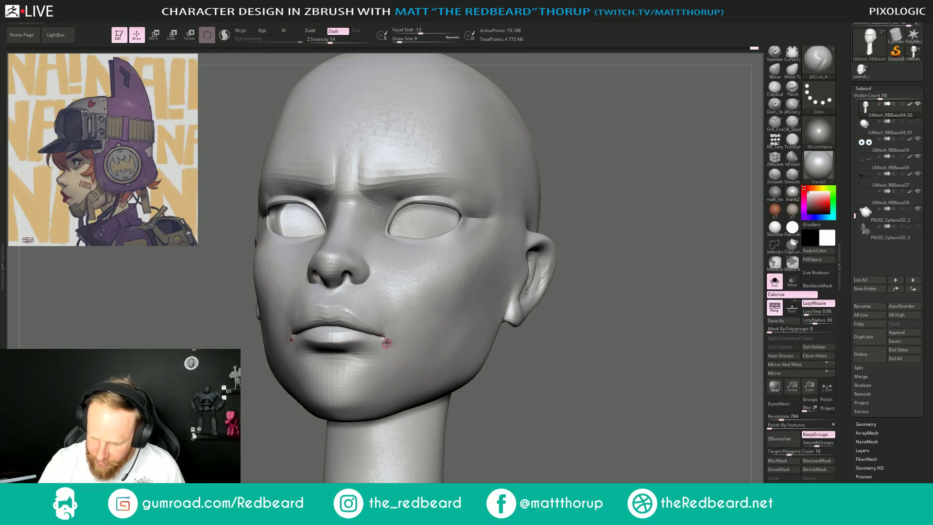
{"action": "mouse_move", "coordinate": [585, 346]}
{"action": "left_mouse_down"}
{"action": "mouse_move", "coordinate": [413, 361]}
{"action": "mouse_move", "coordinate": [389, 341]}
{"action": "left_mouse_up"}
{"action": "key", "text": "s"}
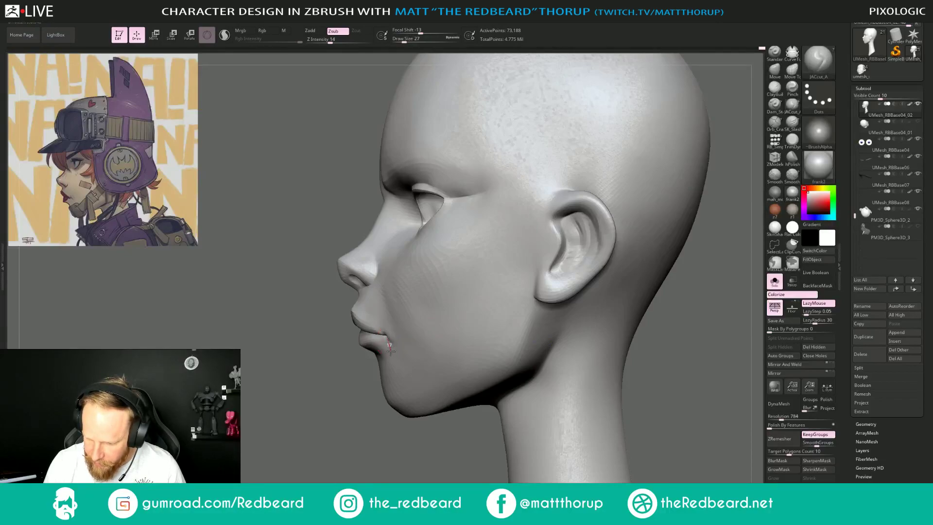
Add volume beside the mouth with ClayBuildup at draw size 27 and smooth the cheek at draw size 54.
{"action": "left_click", "coordinate": [775, 89]}
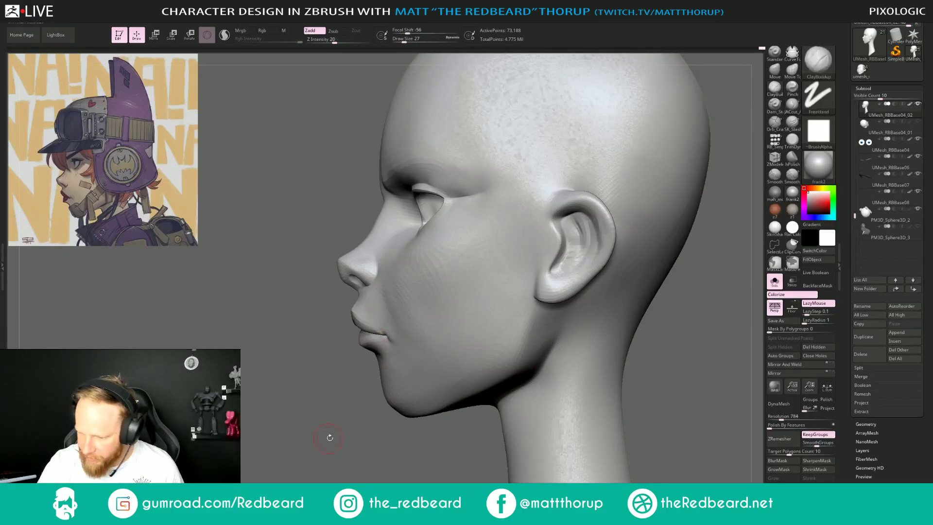
{"action": "mouse_move", "coordinate": [327, 438]}
{"action": "left_mouse_down"}
{"action": "mouse_move", "coordinate": [393, 321]}
{"action": "mouse_move", "coordinate": [396, 344]}
{"action": "mouse_move", "coordinate": [386, 317]}
{"action": "mouse_move", "coordinate": [393, 326]}
{"action": "left_mouse_up"}
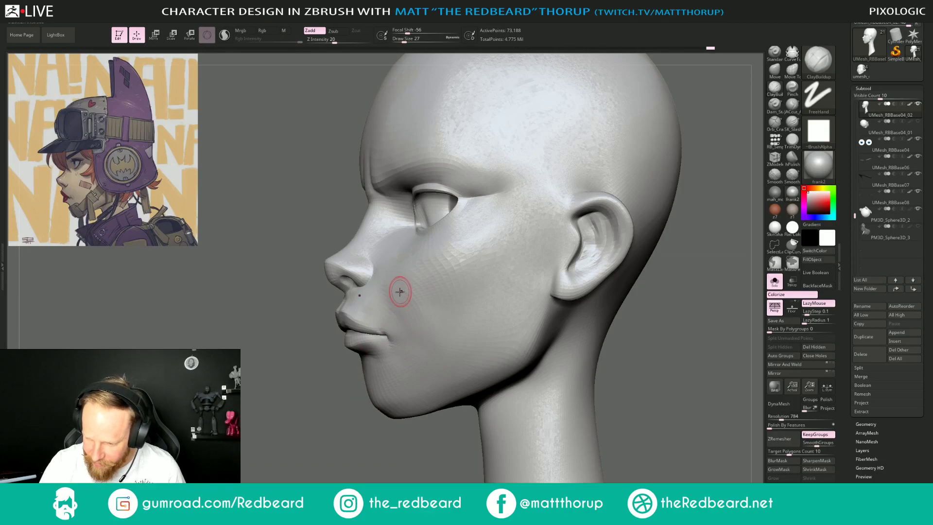
{"action": "left_click_drag", "start_coordinate": [332, 373], "coordinate": [392, 261]}
{"action": "key", "text": "bracketright"}
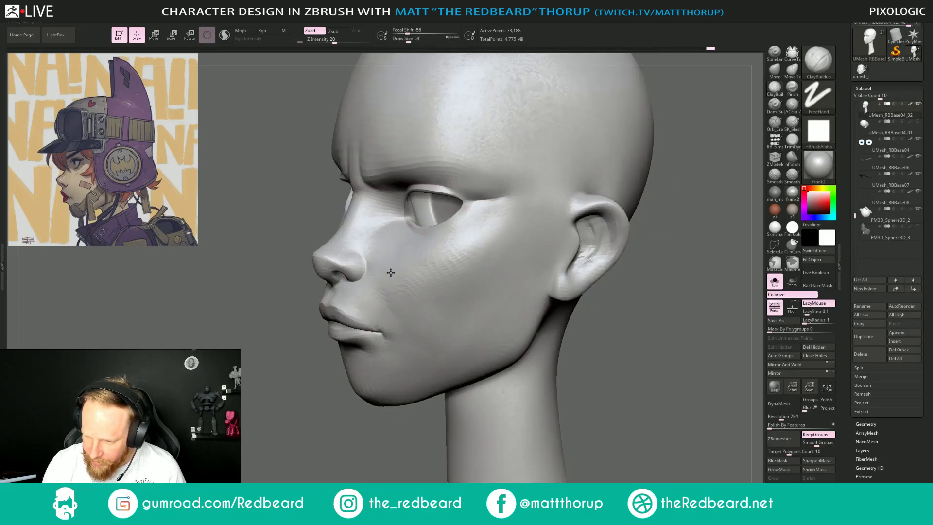
{"action": "key", "text": "shift"}
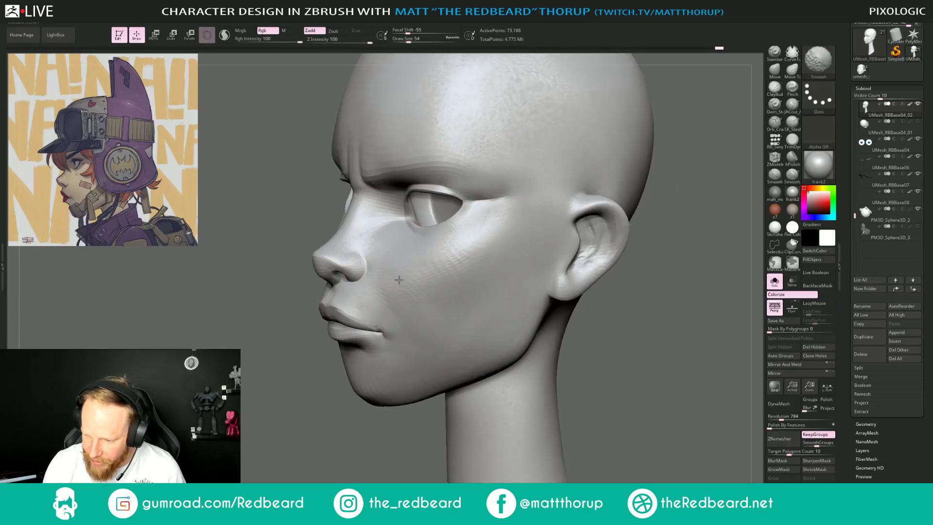
{"action": "left_click_drag", "start_coordinate": [388, 266], "coordinate": [411, 287], "text": "shift"}
{"action": "mouse_move", "coordinate": [656, 333]}
{"action": "left_mouse_down"}
{"action": "mouse_move", "coordinate": [700, 337]}
{"action": "mouse_move", "coordinate": [508, 348]}
{"action": "left_mouse_up"}
{"action": "key", "text": "shift"}
{"action": "left_click_drag", "start_coordinate": [411, 315], "coordinate": [423, 319], "text": "shift"}
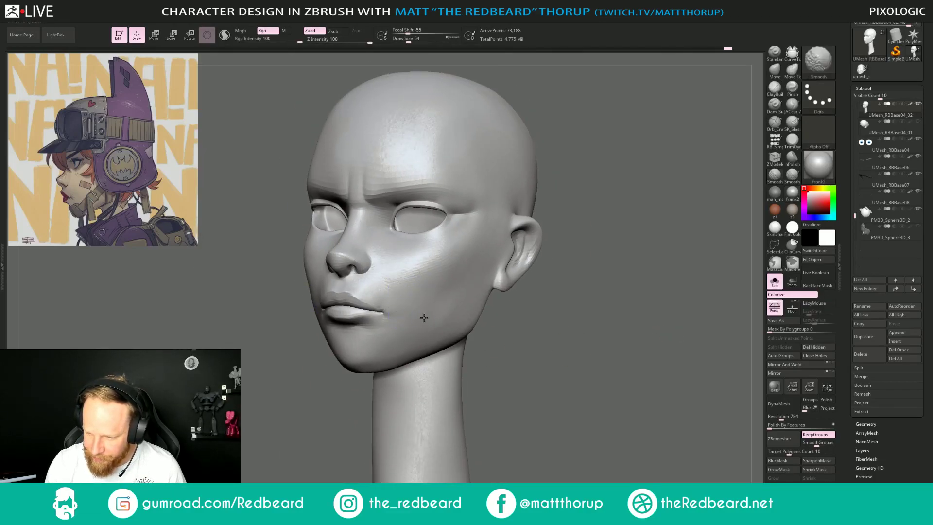
Adjust the chin with the Move brush at draw size 71.
{"action": "left_click_drag", "start_coordinate": [502, 335], "coordinate": [603, 365]}
{"action": "mouse_move", "coordinate": [602, 365]}
{"action": "left_mouse_down", "text": "alt"}
{"action": "mouse_move", "coordinate": [493, 354]}
{"action": "mouse_move", "coordinate": [578, 435]}
{"action": "mouse_move", "coordinate": [525, 423]}
{"action": "left_mouse_up", "text": "alt"}
{"action": "key", "text": "s"}
{"action": "mouse_move", "coordinate": [423, 348]}
{"action": "left_mouse_down"}
{"action": "mouse_move", "coordinate": [456, 328]}
{"action": "mouse_move", "coordinate": [411, 327]}
{"action": "left_mouse_up"}
{"action": "left_click_drag", "start_coordinate": [537, 387], "coordinate": [529, 387], "text": "shift"}
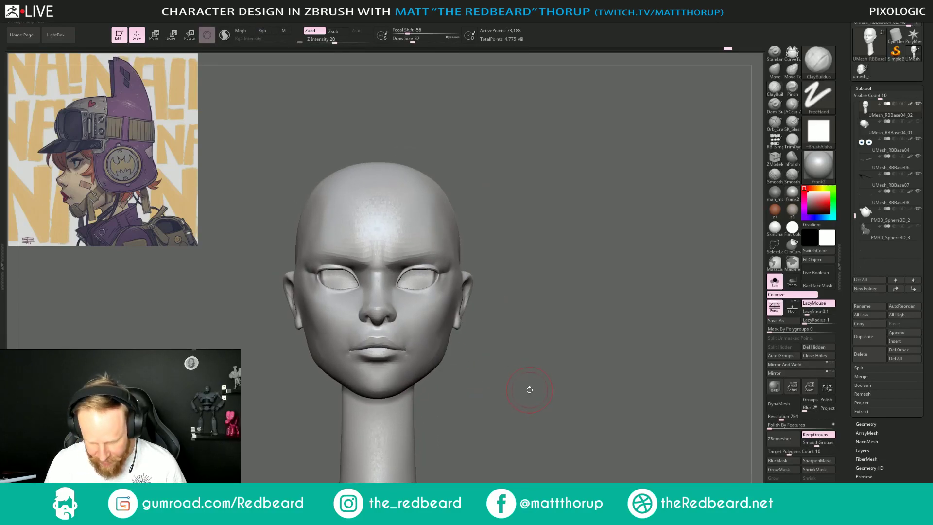
{"action": "key", "text": "b"}
{"action": "key", "text": "m"}
{"action": "key", "text": "v"}
{"action": "left_click_drag", "start_coordinate": [478, 367], "coordinate": [477, 389]}
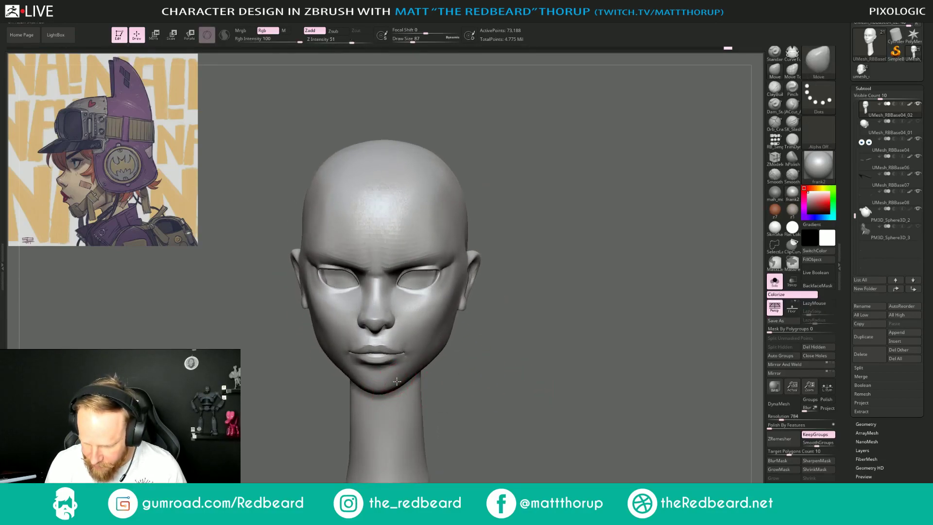
{"action": "key", "text": "s"}
{"action": "left_click_drag", "start_coordinate": [380, 392], "coordinate": [378, 390]}
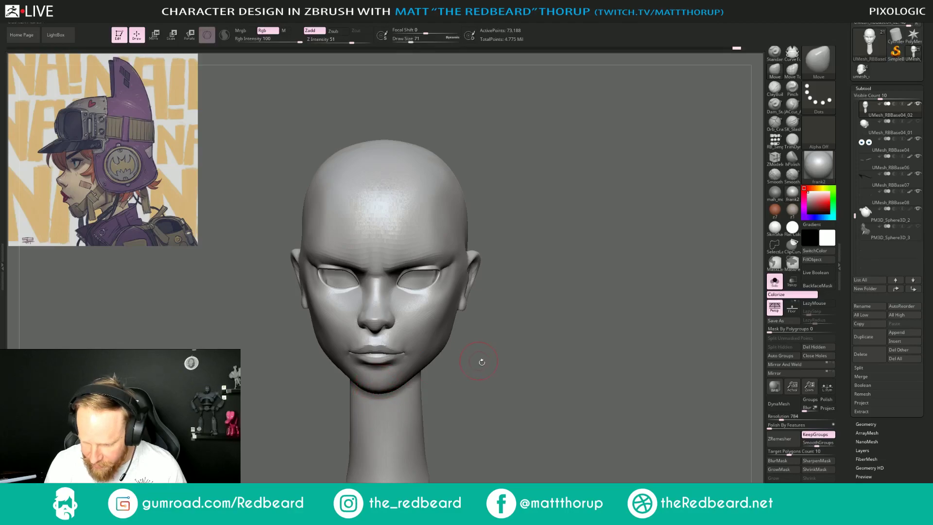
{"action": "left_click_drag", "start_coordinate": [482, 362], "coordinate": [481, 376]}
{"action": "key", "text": "s"}
{"action": "left_click_drag", "start_coordinate": [393, 382], "coordinate": [397, 382]}
Check the head's profile and front, and turn off Solo mode to show the helmet, eyes and eyebrows again.
{"action": "mouse_move", "coordinate": [485, 363]}
{"action": "left_mouse_down"}
{"action": "mouse_move", "coordinate": [428, 372]}
{"action": "mouse_move", "coordinate": [398, 391]}
{"action": "mouse_move", "coordinate": [424, 391]}
{"action": "mouse_move", "coordinate": [486, 360]}
{"action": "left_mouse_up"}
{"action": "key", "text": "s"}
{"action": "key", "text": "s"}
{"action": "left_click_drag", "start_coordinate": [423, 413], "coordinate": [437, 431]}
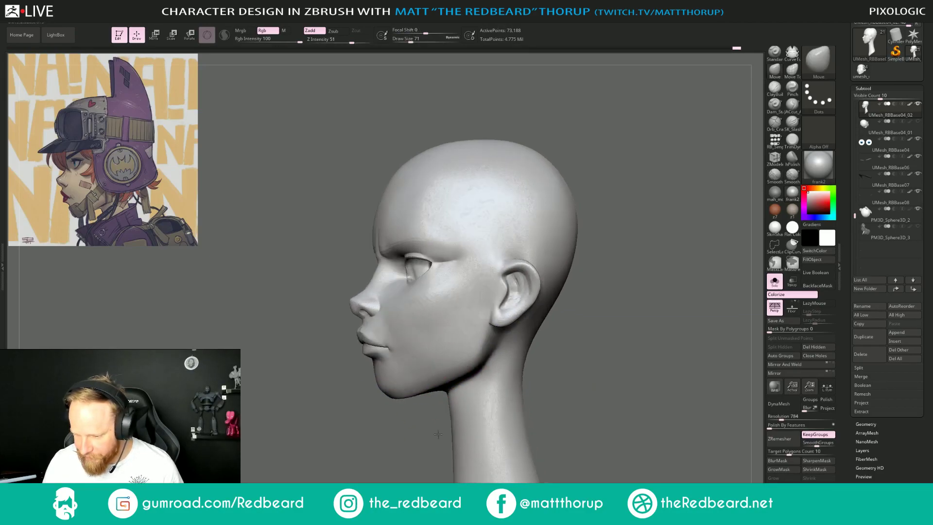
{"action": "left_click_drag", "start_coordinate": [654, 395], "coordinate": [617, 376], "text": "alt"}
{"action": "left_click_drag", "start_coordinate": [617, 376], "coordinate": [635, 408], "text": "alt"}
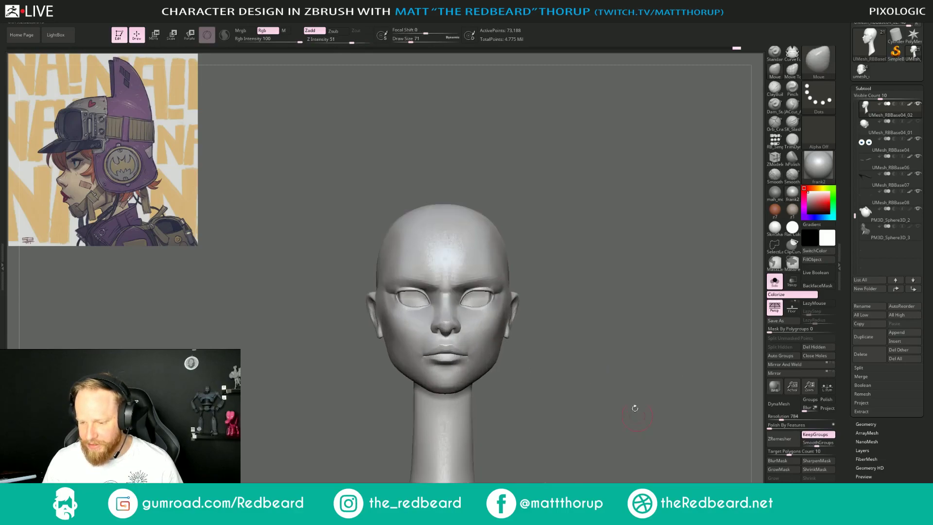
{"action": "left_click", "coordinate": [770, 287]}
{"action": "left_click_drag", "start_coordinate": [637, 321], "coordinate": [546, 409], "text": "alt"}
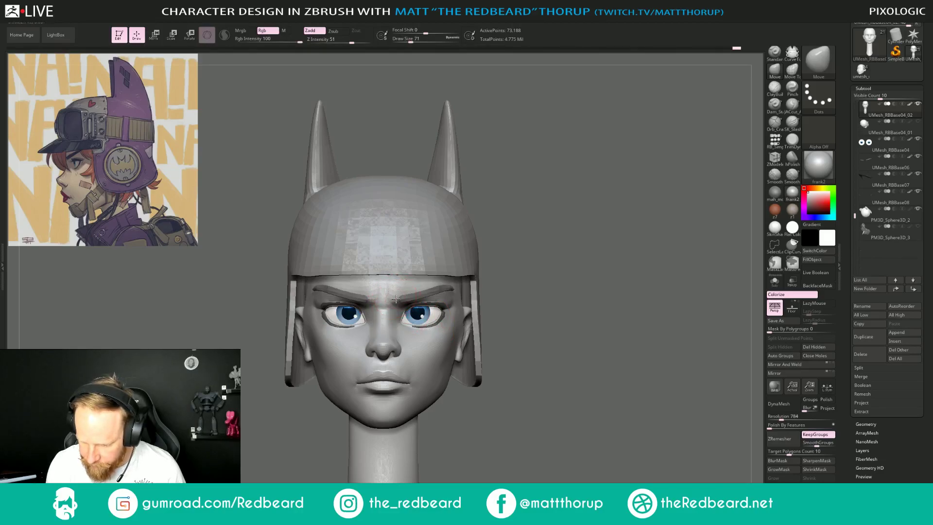
Adjust the area between the eyebrows with the Move brush, raising its draw size to 83.
{"action": "key", "text": "bracketleft"}
{"action": "key", "text": "bracketleft"}
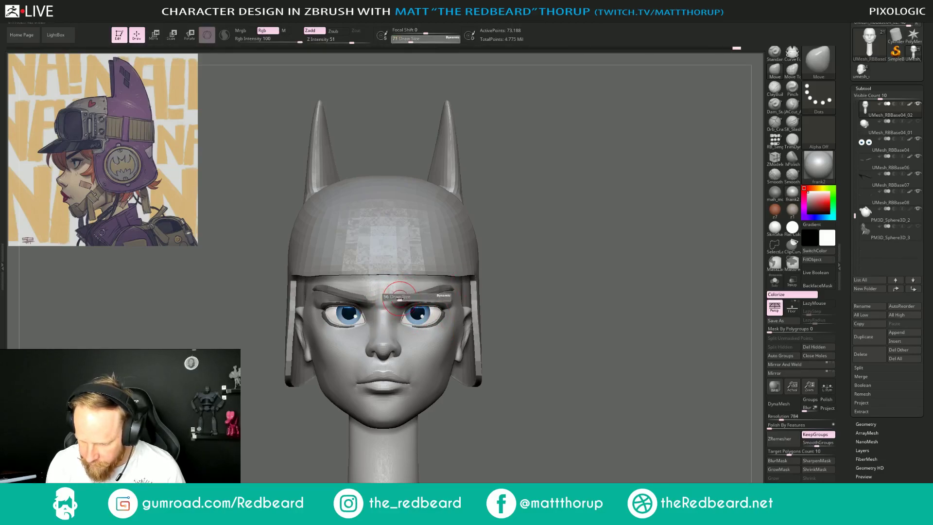
{"action": "key", "text": "bracketright"}
{"action": "key", "text": "bracketright"}
{"action": "key", "text": "bracketright"}
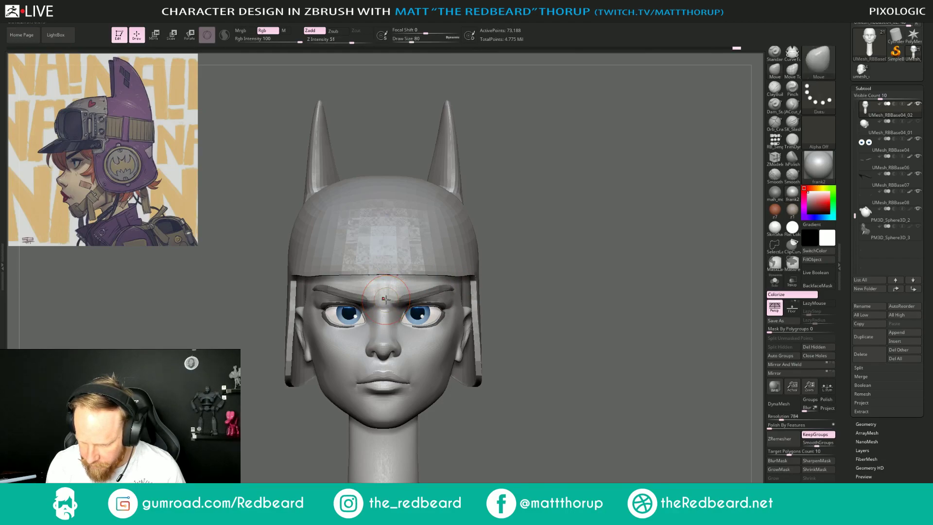
{"action": "key", "text": "bracketright"}
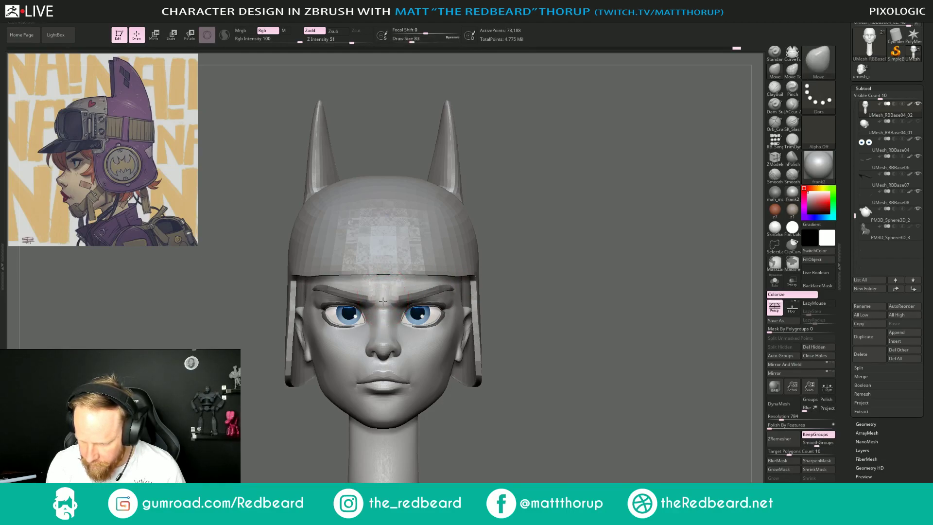
Reshape the brow and nose bridge in profile with the Move brush at draw sizes 101 and 120.
{"action": "left_click_drag", "start_coordinate": [551, 268], "coordinate": [505, 278]}
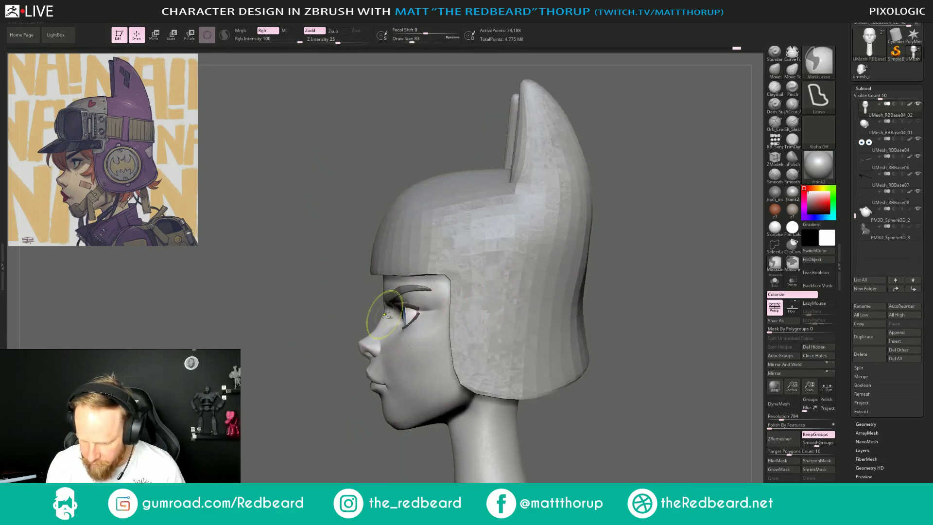
{"action": "key", "text": "bracketright"}
{"action": "key", "text": "bracketright"}
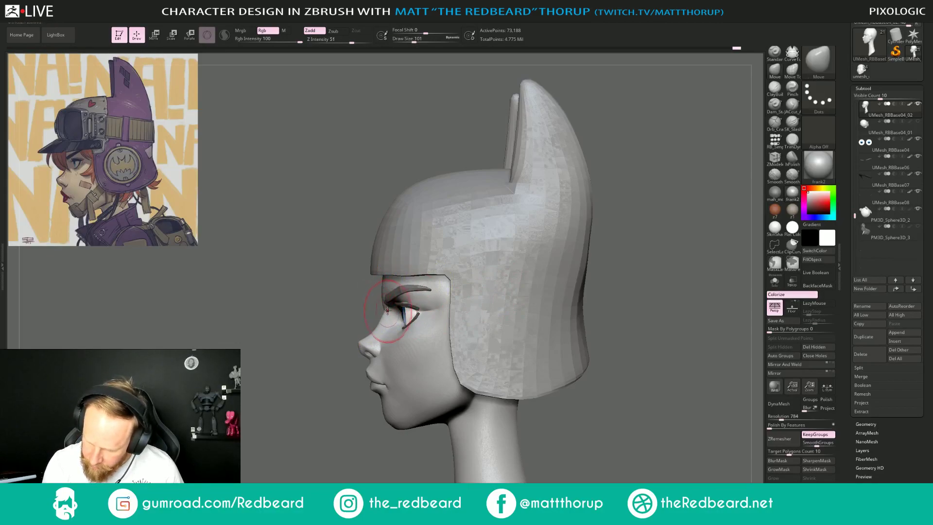
{"action": "key", "text": "bracketright"}
{"action": "key", "text": "bracketright"}
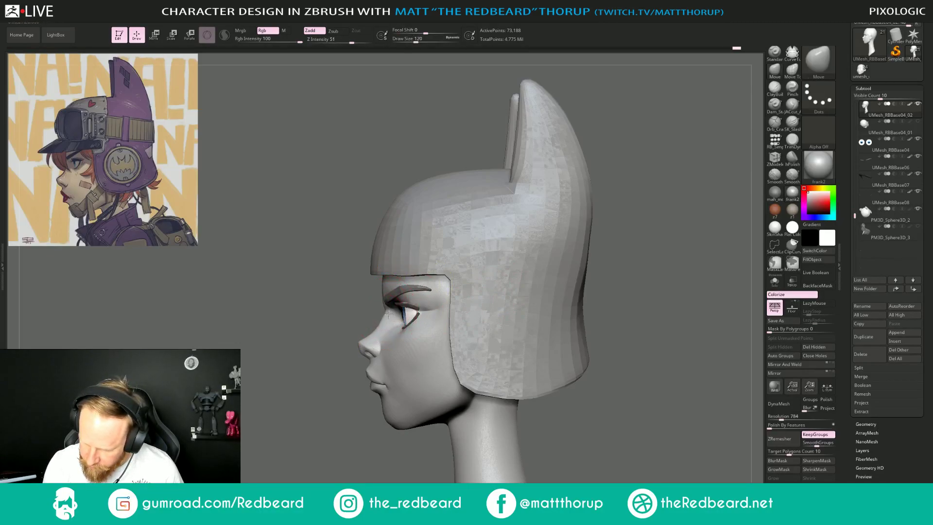
Refine the nose profile with the Move brush, reducing its draw size to 87 and 68.
{"action": "key", "text": "bracketleft"}
{"action": "key", "text": "bracketleft"}
{"action": "key", "text": "bracketleft"}
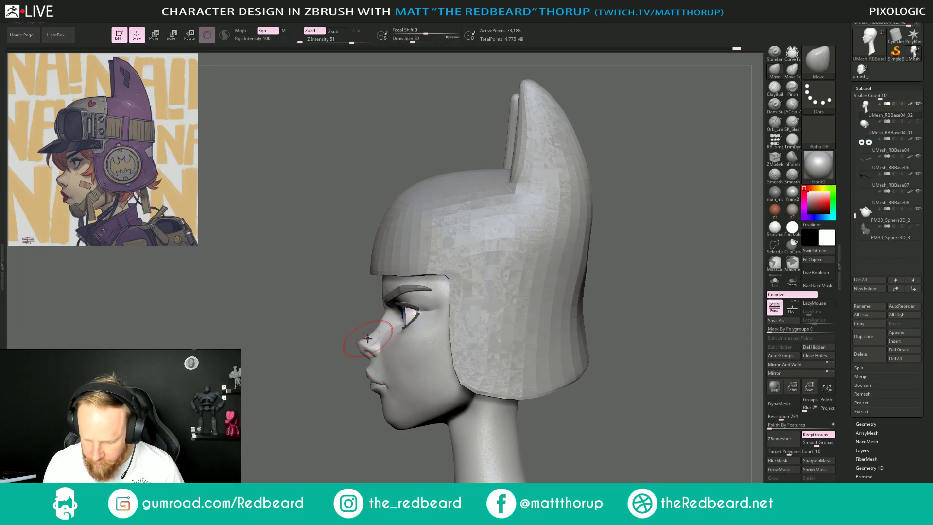
{"action": "key", "text": "bracketleft"}
{"action": "key", "text": "bracketleft"}
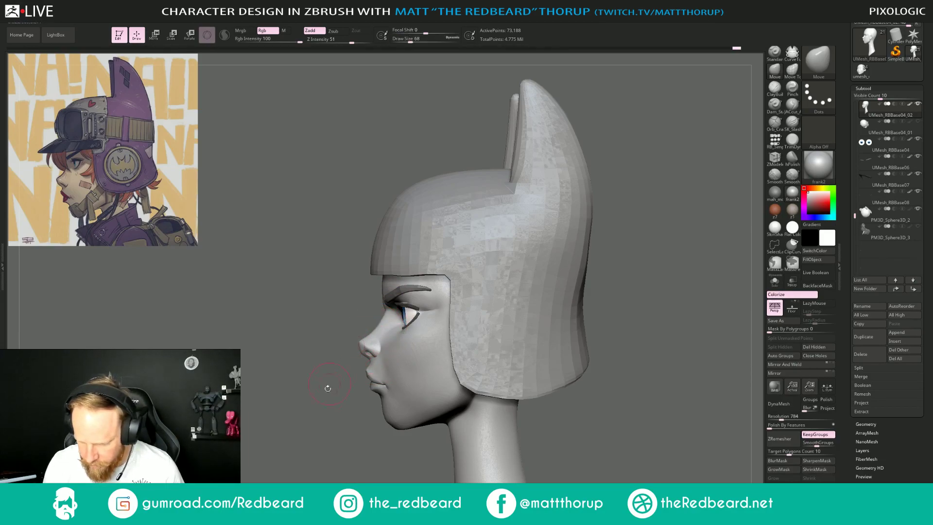
Examine the whole helmeted head from the side and front, both at a distance and close up.
{"action": "left_click_drag", "start_coordinate": [341, 463], "coordinate": [486, 457]}
{"action": "left_click_drag", "start_coordinate": [642, 445], "coordinate": [543, 325], "text": "alt"}
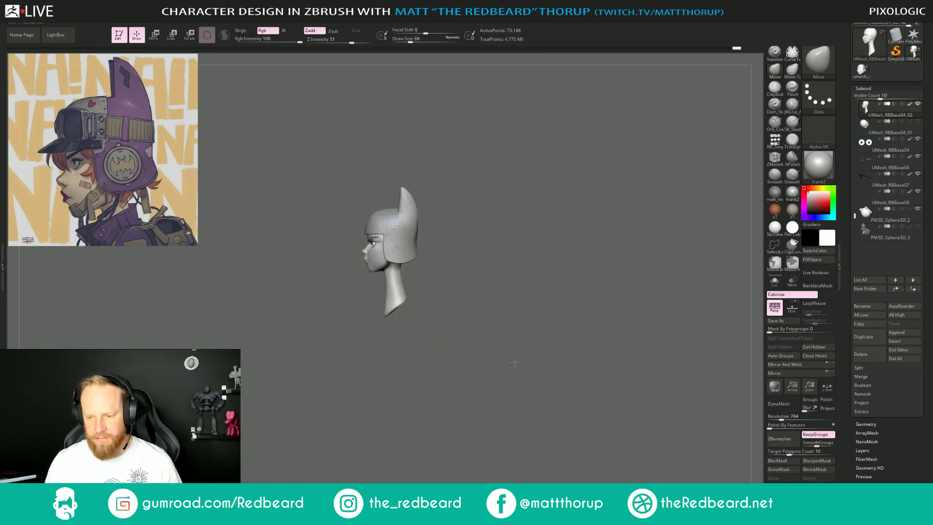
{"action": "left_click_drag", "start_coordinate": [514, 363], "coordinate": [579, 387], "text": "alt"}
{"action": "left_click_drag", "start_coordinate": [578, 388], "coordinate": [641, 382]}
{"action": "left_click_drag", "start_coordinate": [627, 379], "coordinate": [549, 419], "text": "alt"}
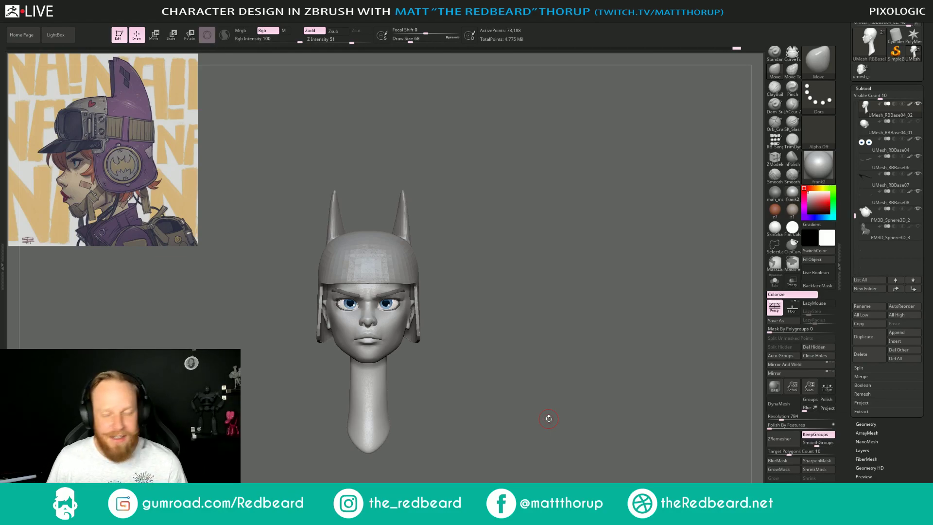
{"action": "left_click_drag", "start_coordinate": [549, 418], "coordinate": [554, 389]}
{"action": "left_click_drag", "start_coordinate": [375, 410], "coordinate": [417, 354]}
{"action": "left_click_drag", "start_coordinate": [591, 343], "coordinate": [650, 351], "text": "shift"}
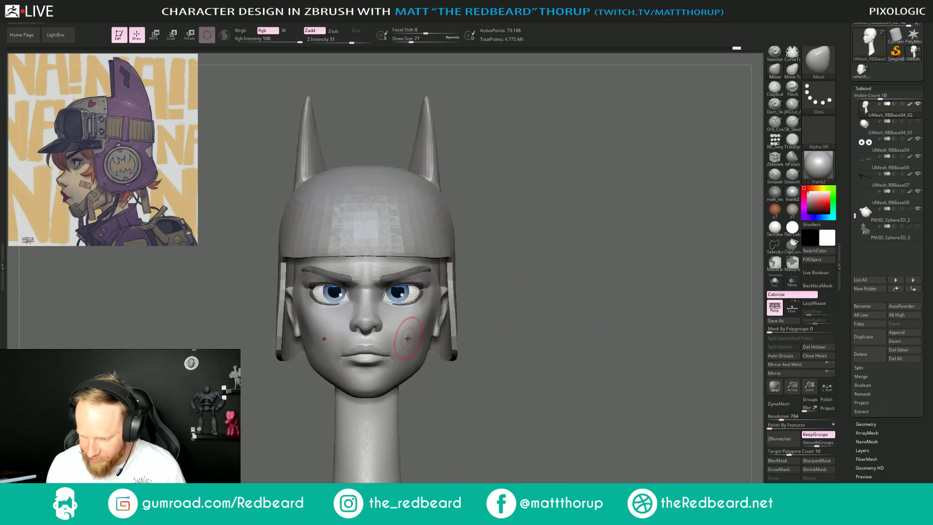
Reshape the jawline from the front with the Move brush at draw sizes 140 and 120.
{"action": "key", "text": "bracketright"}
{"action": "key", "text": "bracketright"}
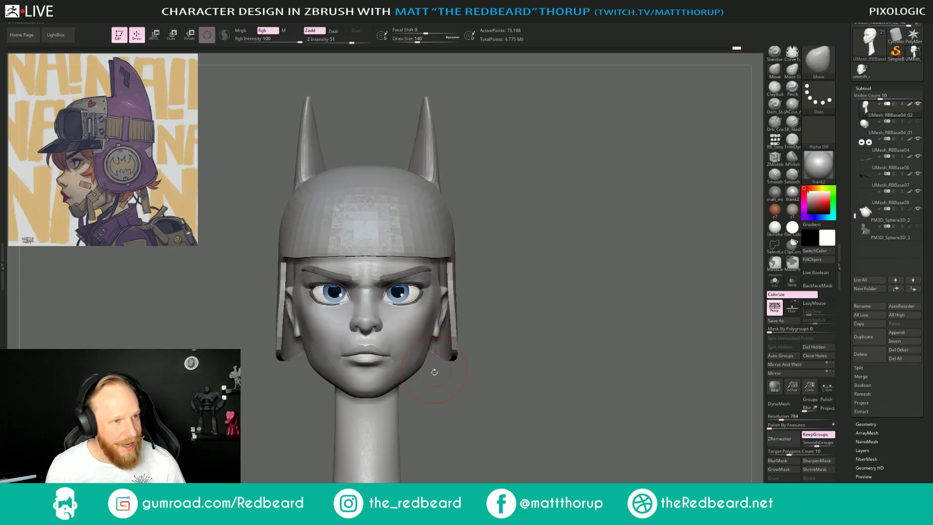
{"action": "left_click_drag", "start_coordinate": [435, 385], "coordinate": [504, 399], "text": "alt"}
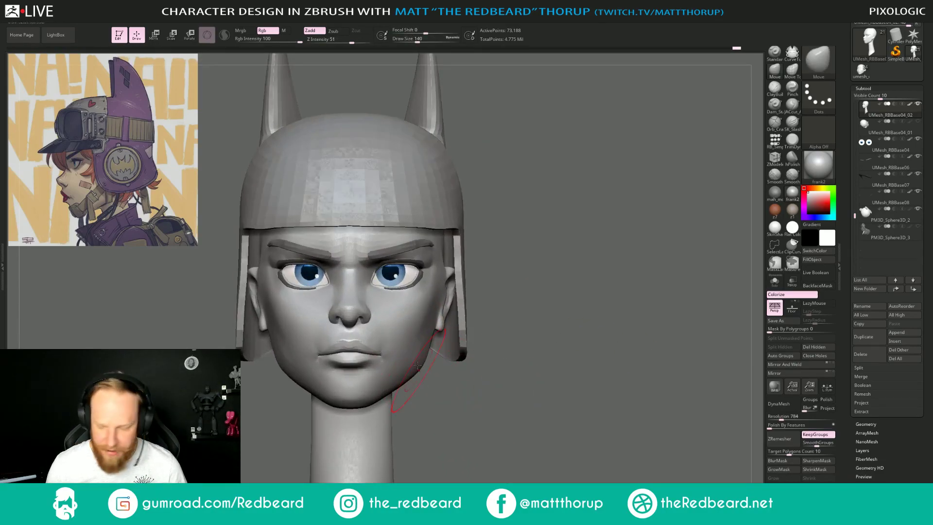
{"action": "left_click_drag", "start_coordinate": [426, 394], "coordinate": [420, 394]}
{"action": "key", "text": "bracketleft"}
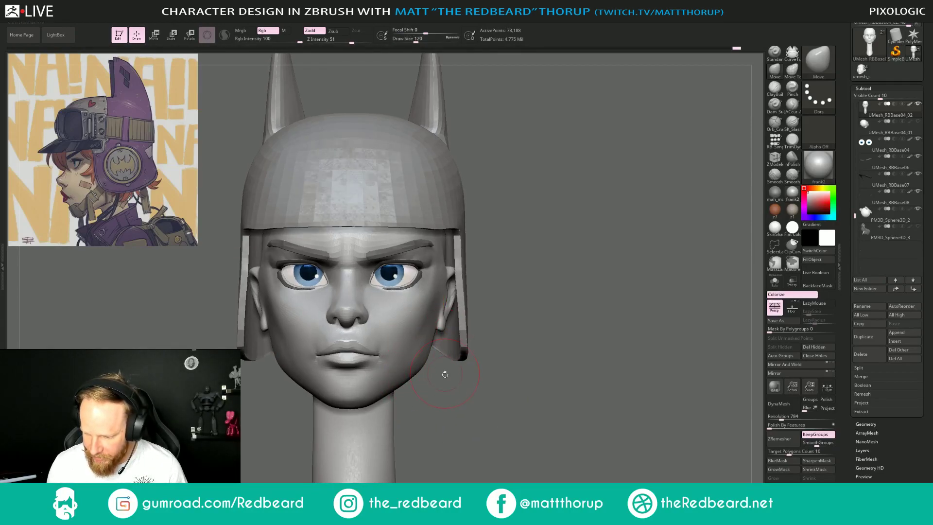
Adjust the earlobe from below with the Move brush at draw size 33, and isolate the head with Solo mode.
{"action": "mouse_move", "coordinate": [446, 374]}
{"action": "left_mouse_down"}
{"action": "mouse_move", "coordinate": [448, 333]}
{"action": "mouse_move", "coordinate": [432, 271]}
{"action": "left_mouse_up"}
{"action": "key", "text": "s"}
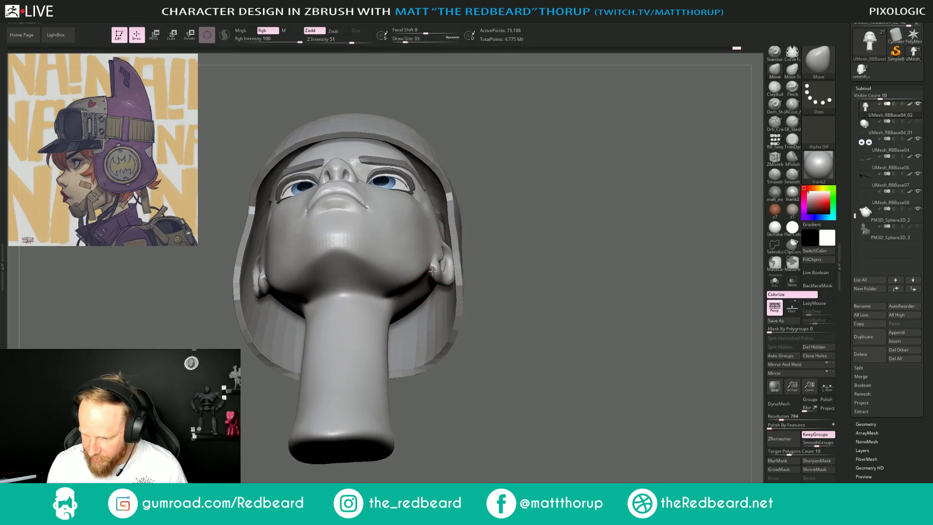
{"action": "key", "text": "shift"}
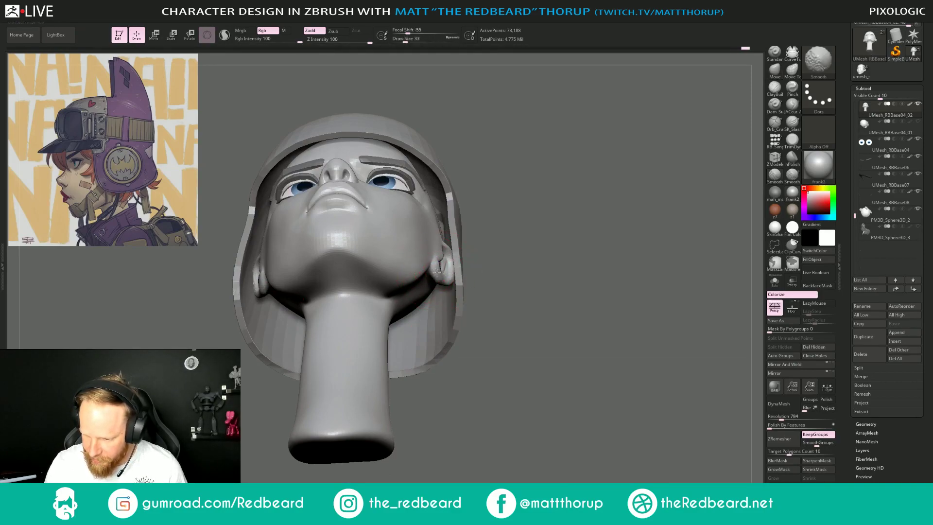
{"action": "key", "text": "s"}
{"action": "left_click_drag", "start_coordinate": [431, 270], "coordinate": [435, 269]}
{"action": "left_click_drag", "start_coordinate": [550, 284], "coordinate": [469, 362]}
{"action": "left_click", "coordinate": [775, 281]}
{"action": "left_click_drag", "start_coordinate": [619, 334], "coordinate": [535, 317]}
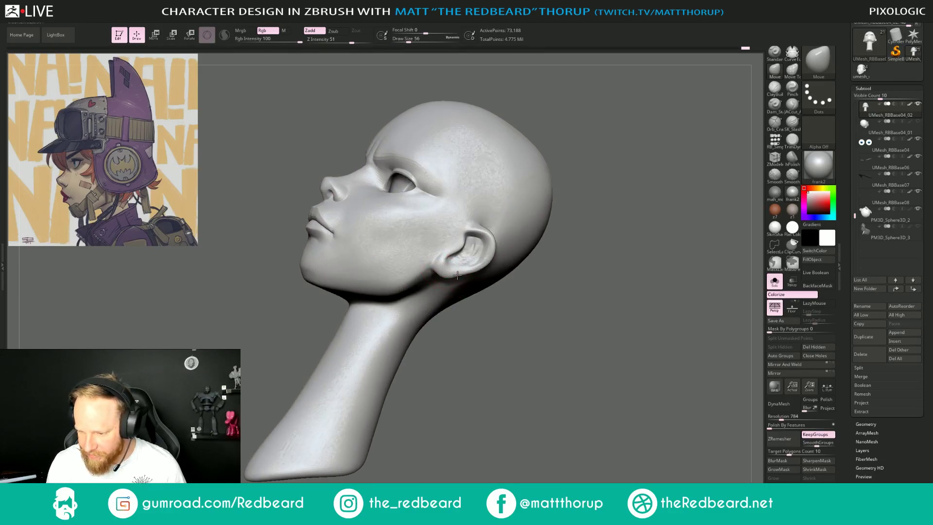
Smooth the ear at draw size 27, shape the earlobe with Move at 41, and polish it with hPolish at 39.
{"action": "key", "text": "shift"}
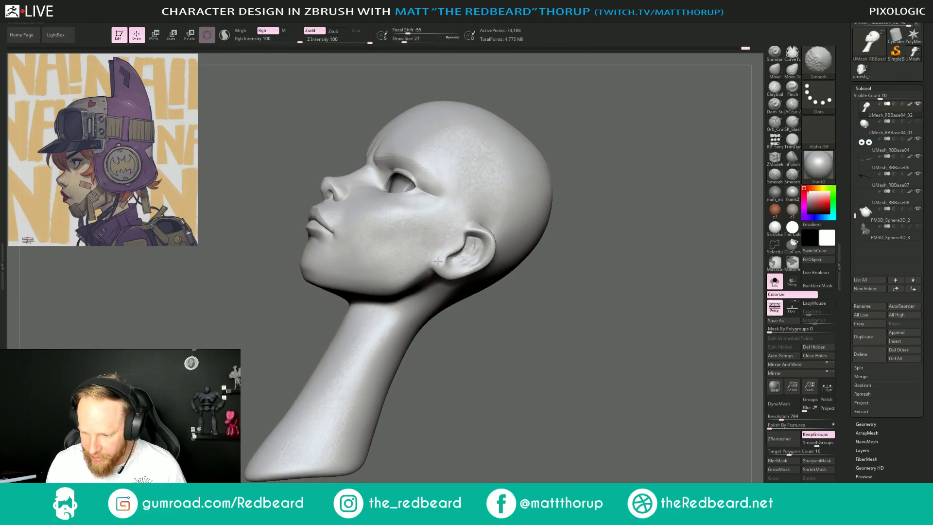
{"action": "mouse_move", "coordinate": [438, 261]}
{"action": "left_mouse_down", "text": "shift"}
{"action": "mouse_move", "coordinate": [452, 268]}
{"action": "mouse_move", "coordinate": [440, 267]}
{"action": "mouse_move", "coordinate": [458, 253]}
{"action": "left_mouse_up", "text": "shift"}
{"action": "key", "text": "s"}
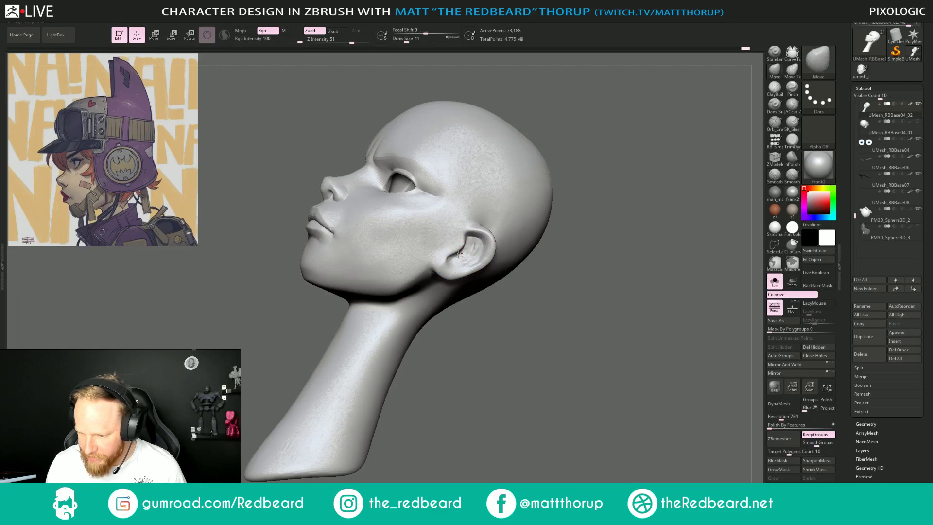
{"action": "mouse_move", "coordinate": [468, 351]}
{"action": "left_mouse_down"}
{"action": "mouse_move", "coordinate": [492, 366]}
{"action": "mouse_move", "coordinate": [484, 353]}
{"action": "left_mouse_up"}
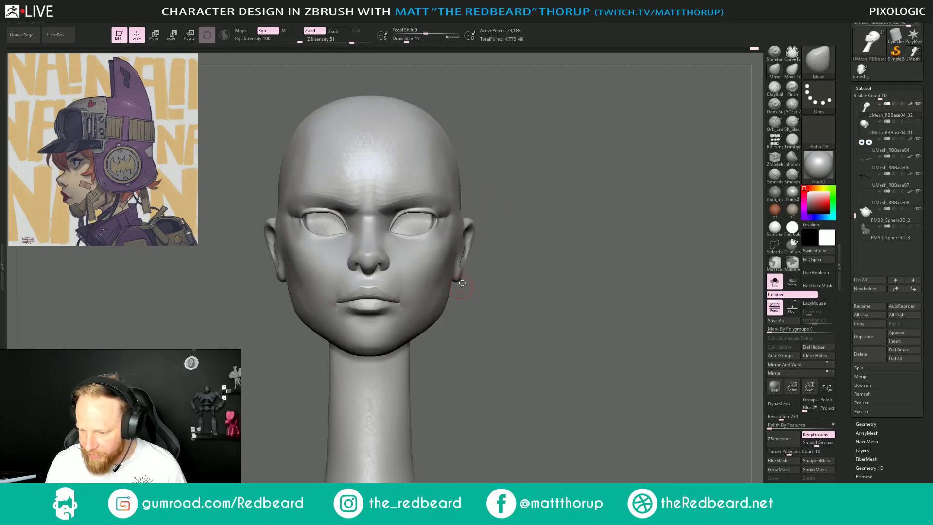
{"action": "left_click_drag", "start_coordinate": [463, 283], "coordinate": [457, 273]}
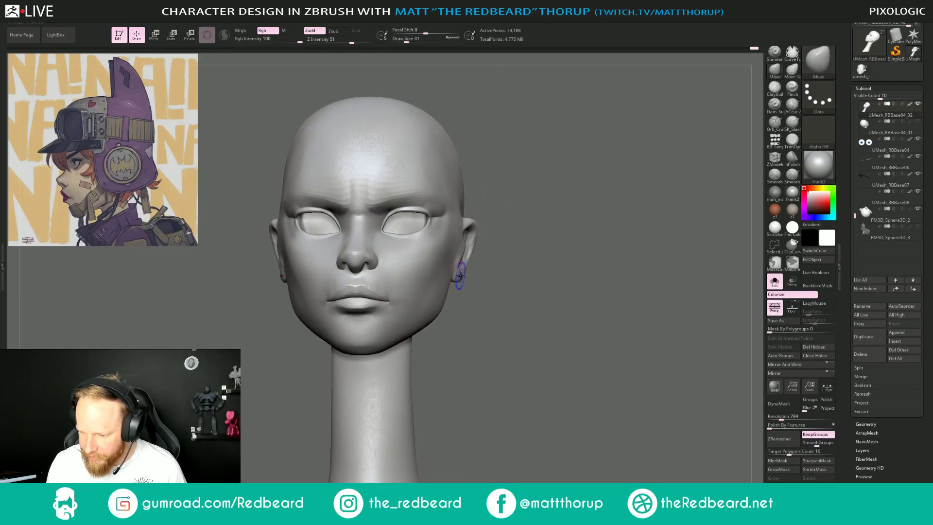
{"action": "key", "text": "shift"}
{"action": "right_click_drag", "start_coordinate": [512, 279], "coordinate": [466, 276]}
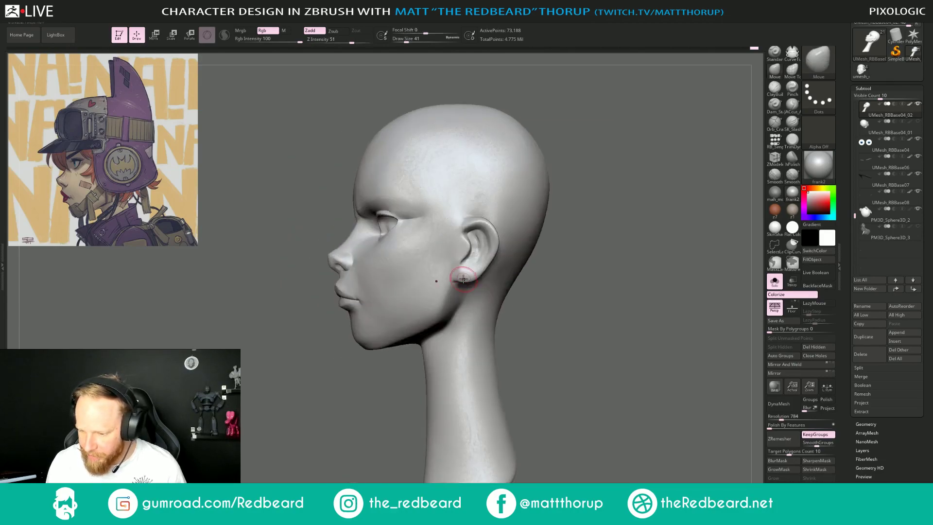
{"action": "left_click", "coordinate": [793, 160]}
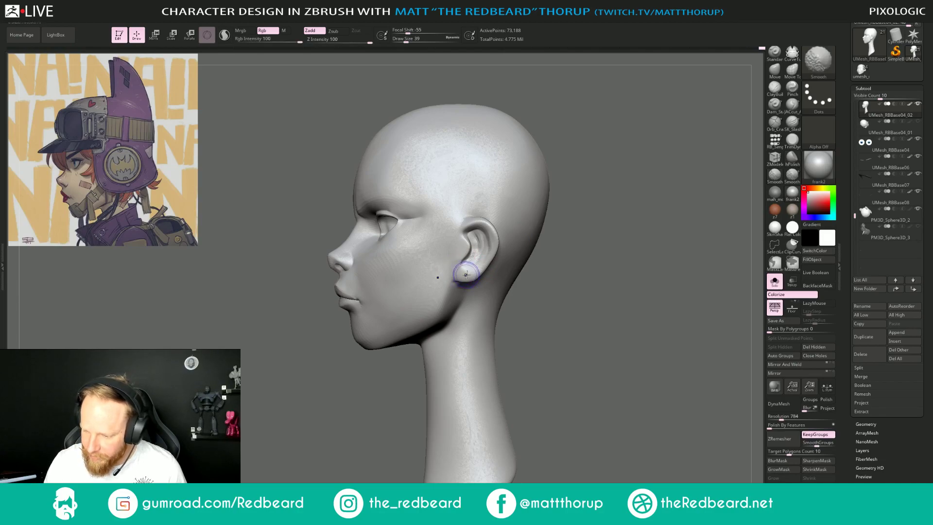
{"action": "right_click_drag", "start_coordinate": [474, 270], "coordinate": [434, 457]}
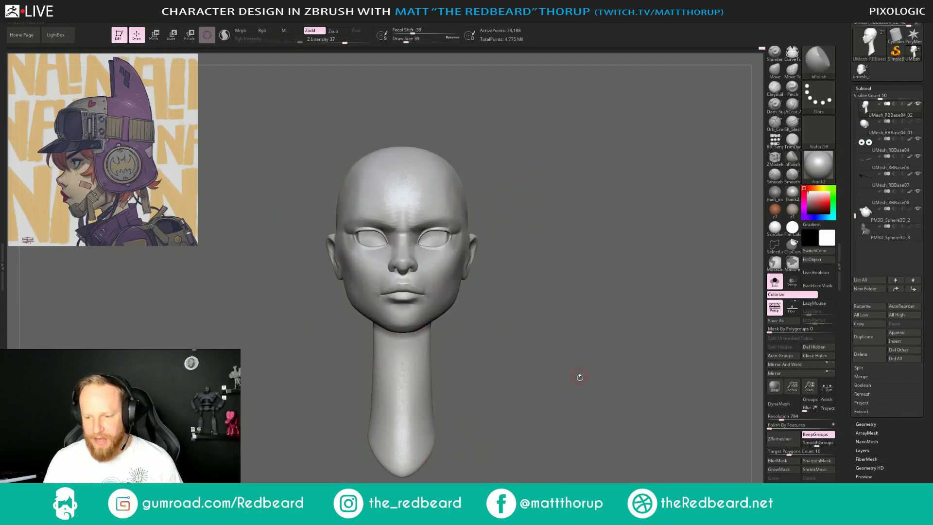
Refine the cheek and jaw in three-quarter view with the Move brush at draw size 154, then reduce it to 80.
{"action": "right_click_drag", "start_coordinate": [578, 377], "coordinate": [563, 402]}
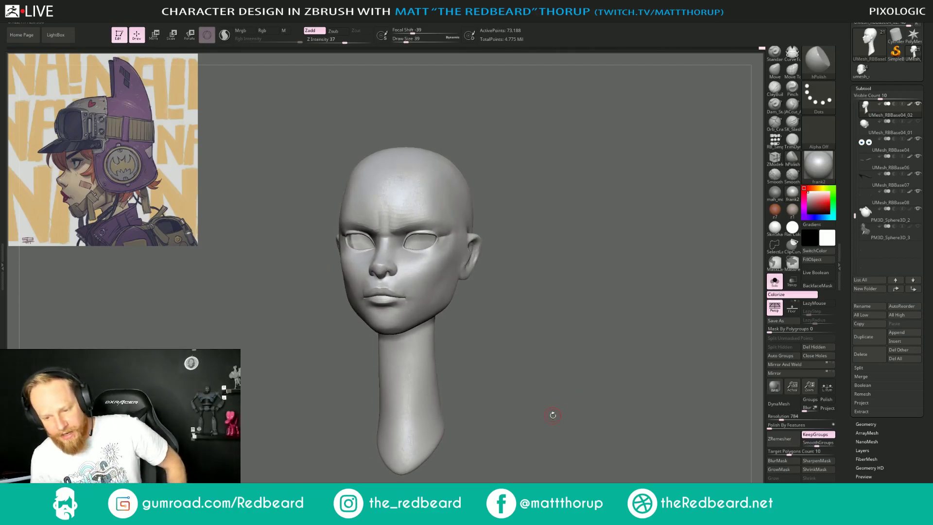
{"action": "mouse_move", "coordinate": [534, 352]}
{"action": "right_mouse_down", "text": "ctrl"}
{"action": "mouse_move", "coordinate": [548, 358]}
{"action": "mouse_move", "coordinate": [525, 362]}
{"action": "right_mouse_up", "text": "ctrl"}
{"action": "key", "text": "b"}
{"action": "key", "text": "m"}
{"action": "key", "text": "v"}
{"action": "key", "text": "s"}
{"action": "left_click_drag", "start_coordinate": [407, 323], "coordinate": [424, 322]}
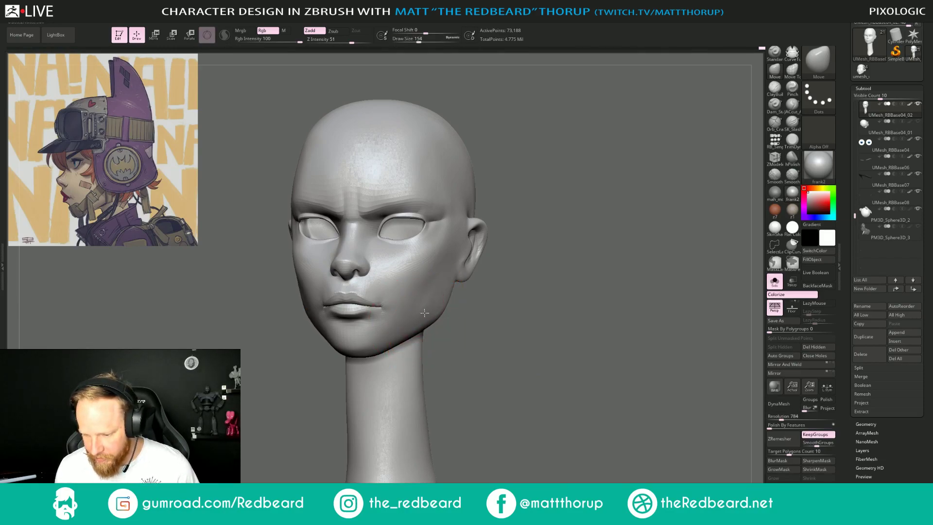
{"action": "key", "text": "s"}
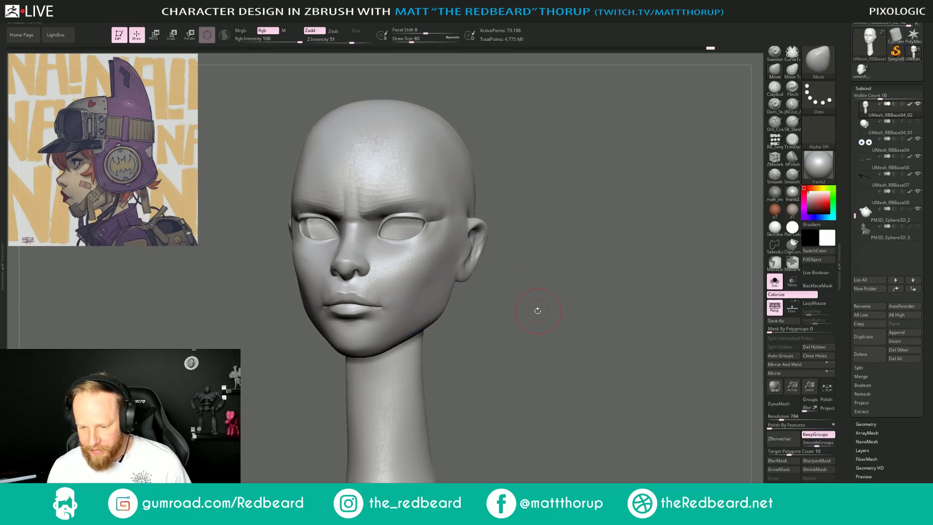
Adjust the area above the mouth corner with the Move brush, reducing its draw size to 31.
{"action": "left_click_drag", "start_coordinate": [537, 311], "coordinate": [494, 316]}
{"action": "key", "text": "s"}
{"action": "left_click_drag", "start_coordinate": [379, 301], "coordinate": [372, 303]}
{"action": "key", "text": "s"}
{"action": "key", "text": "shift"}
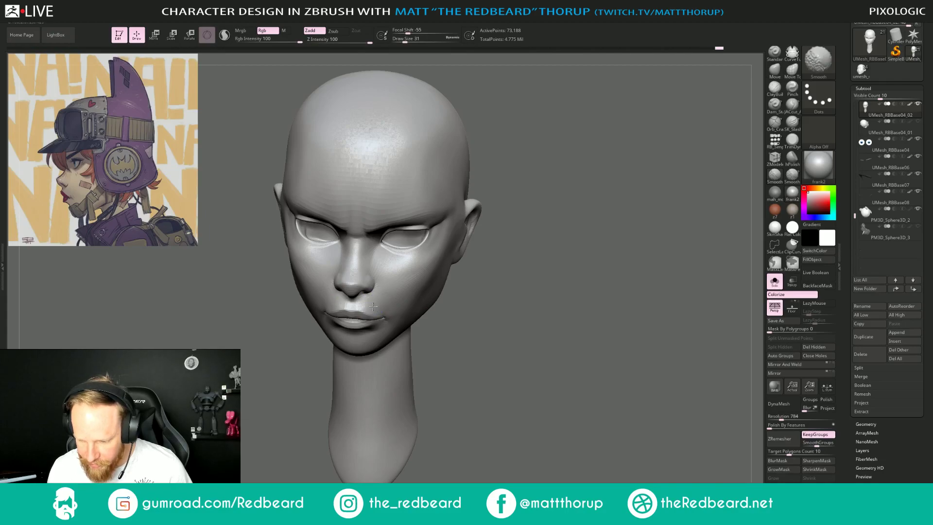
Shape the upper lip with the Move brush in profile and three-quarter views, and smooth the area above it.
{"action": "mouse_move", "coordinate": [515, 331]}
{"action": "left_mouse_down"}
{"action": "mouse_move", "coordinate": [313, 381]}
{"action": "mouse_move", "coordinate": [335, 427]}
{"action": "left_mouse_up"}
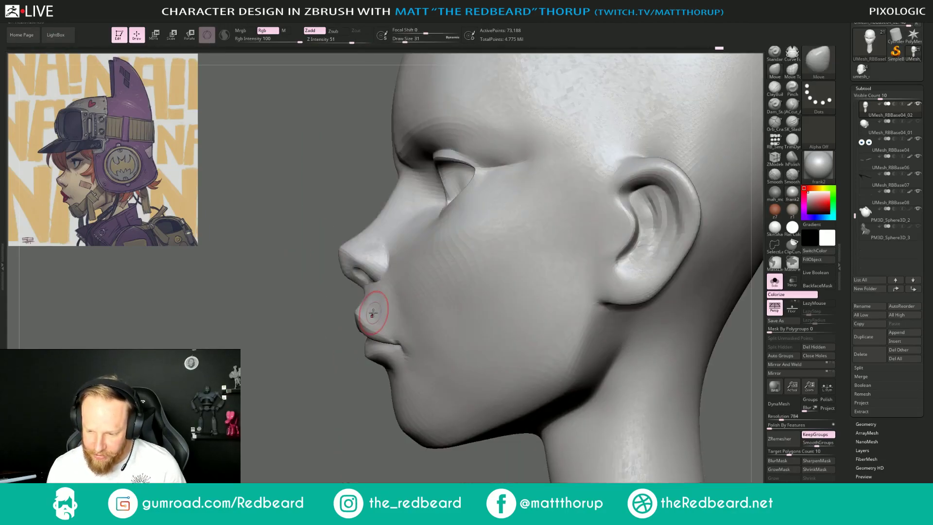
{"action": "left_click_drag", "start_coordinate": [383, 314], "coordinate": [385, 298], "text": "shift"}
{"action": "left_click_drag", "start_coordinate": [322, 395], "coordinate": [396, 382]}
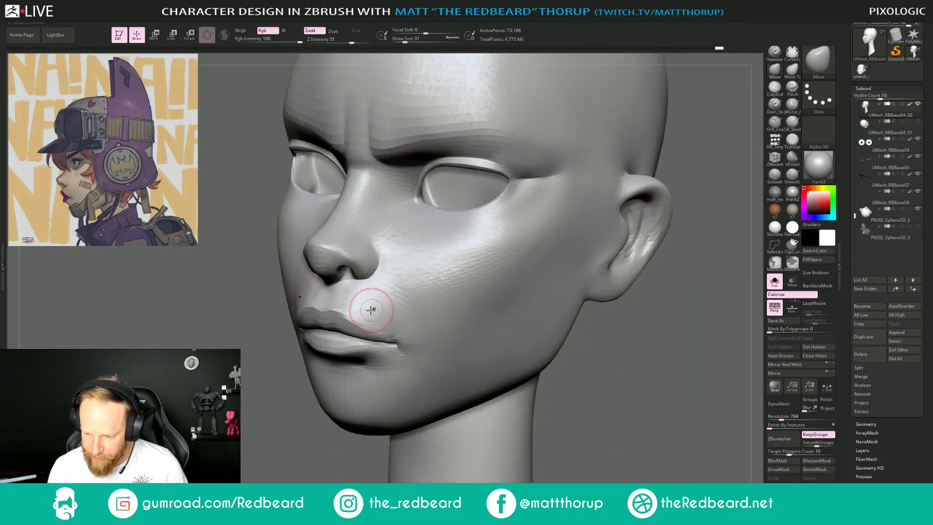
{"action": "key", "text": "s"}
{"action": "left_click_drag", "start_coordinate": [357, 303], "coordinate": [354, 304]}
{"action": "mouse_move", "coordinate": [350, 309]}
{"action": "left_mouse_down", "text": "shift"}
{"action": "mouse_move", "coordinate": [351, 293]}
{"action": "mouse_move", "coordinate": [371, 310]}
{"action": "mouse_move", "coordinate": [359, 285]}
{"action": "mouse_move", "coordinate": [338, 286]}
{"action": "left_mouse_up", "text": "shift"}
Subdivide the head mesh once and set the Move brush's draw size to 16 for work on the lips.
{"action": "key", "text": "ctrl"}
{"action": "key", "text": "ctrl"}
{"action": "key", "text": "s"}
{"action": "left_click_drag", "start_coordinate": [266, 431], "coordinate": [512, 282]}
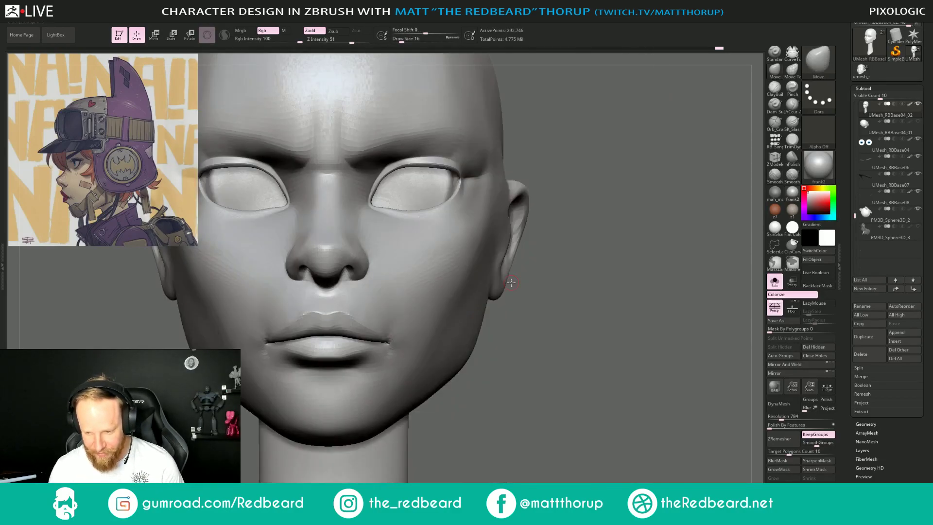
{"action": "left_click_drag", "start_coordinate": [602, 285], "coordinate": [524, 321]}
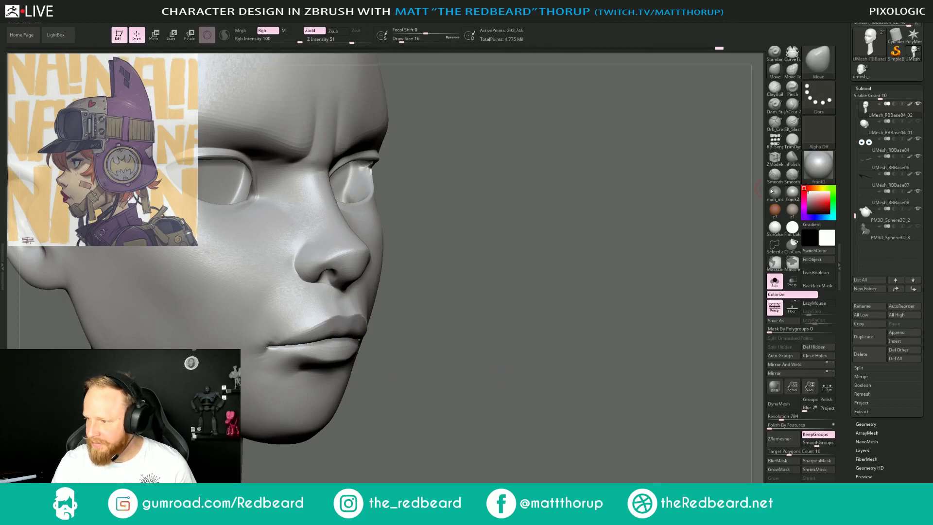
Assign the Alt+Y hotkey to the Pinch brush.
{"action": "key", "text": "ctrl"}
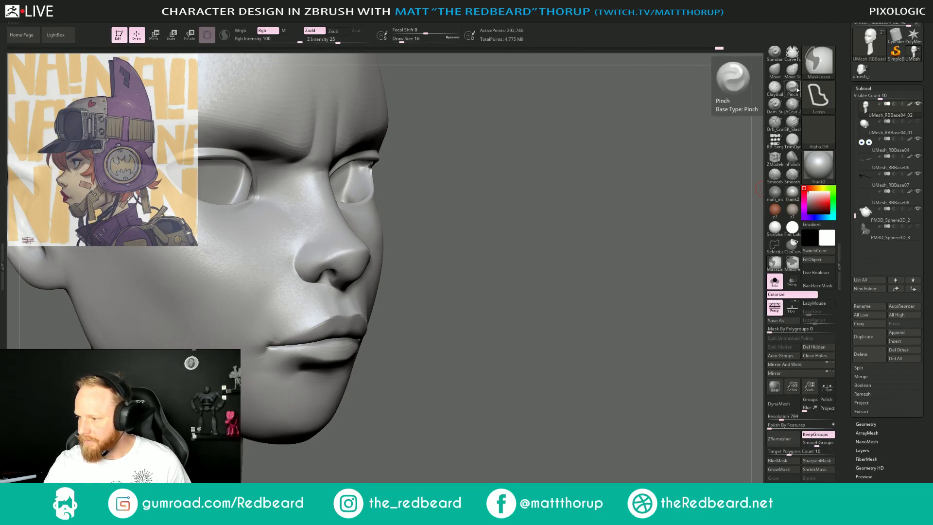
{"action": "left_click", "coordinate": [795, 92], "text": "ctrl+alt"}
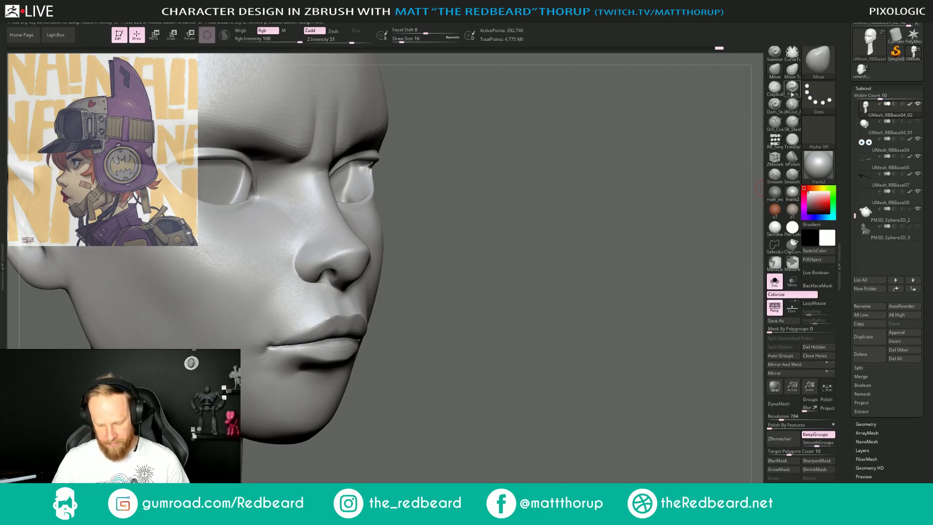
{"action": "key", "text": "alt+y"}
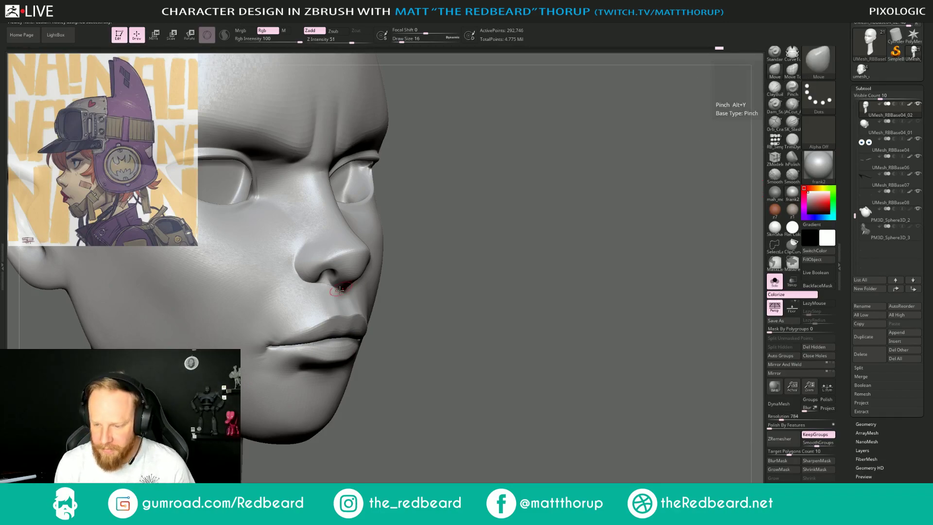
{"action": "key", "text": "ctrl"}
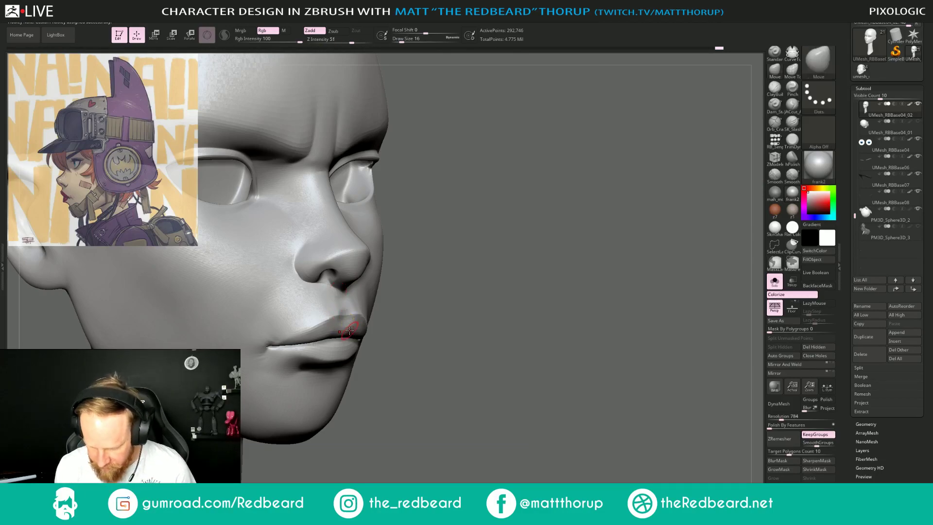
Sharpen the outline of the upper lip towards the mouth corner with the Pinch brush.
{"action": "key", "text": "ctrl"}
{"action": "key", "text": "alt+y"}
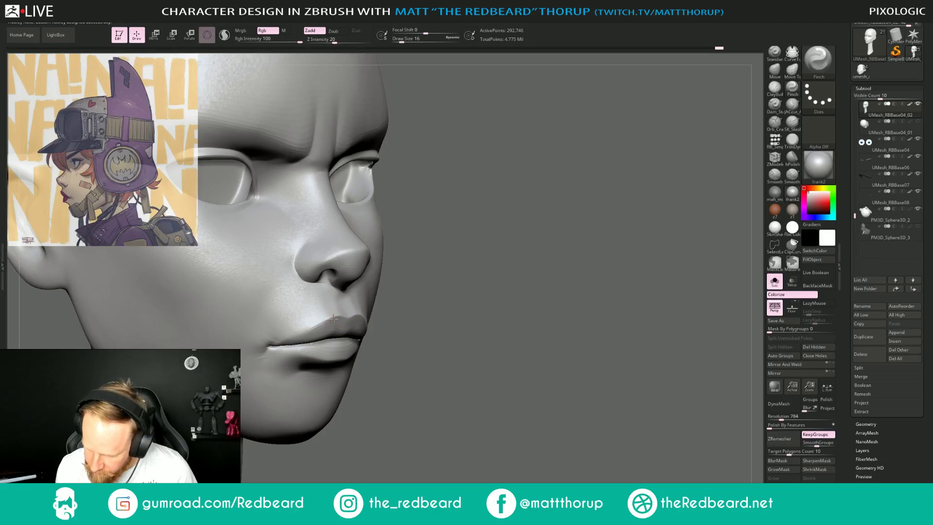
{"action": "mouse_move", "coordinate": [333, 319]}
{"action": "left_mouse_down"}
{"action": "mouse_move", "coordinate": [275, 344]}
{"action": "mouse_move", "coordinate": [311, 330]}
{"action": "left_mouse_up"}
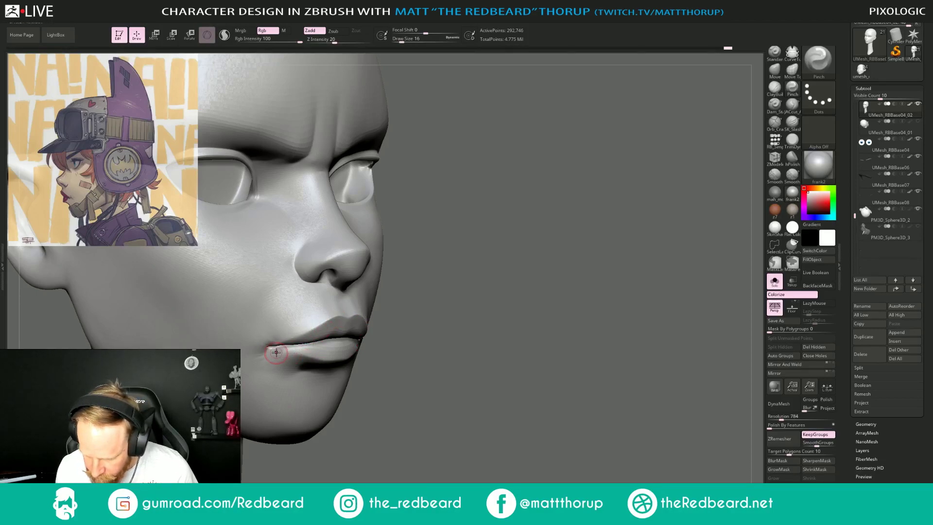
{"action": "key", "text": "["}
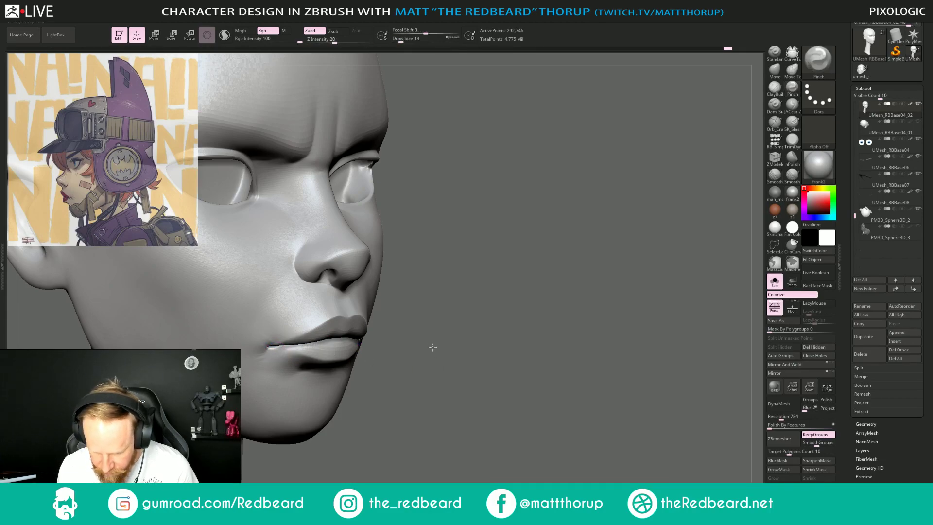
Isolate the lower lip and the adjoining inner-mouth strip by hiding the rest of the head.
{"action": "left_click_drag", "start_coordinate": [429, 347], "coordinate": [284, 359]}
{"action": "left_click", "coordinate": [284, 359], "text": "ctrl+shift"}
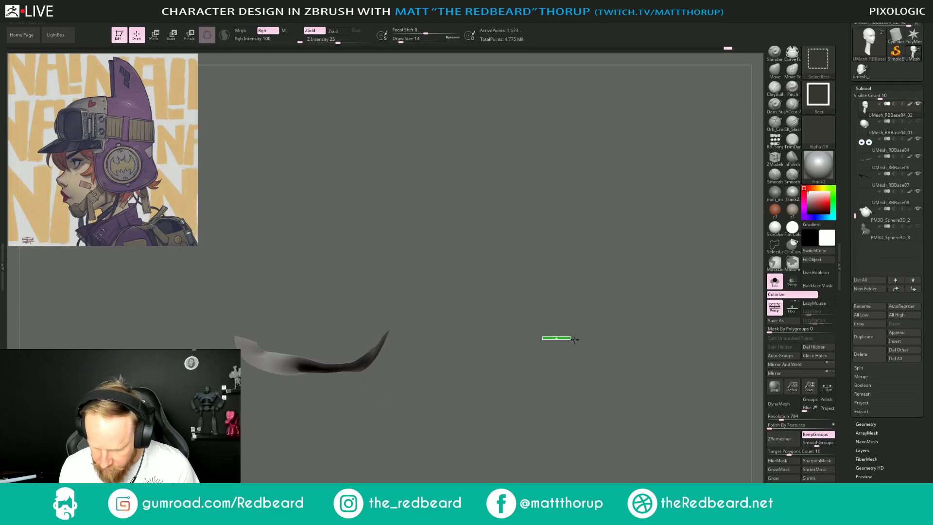
{"action": "left_click", "coordinate": [276, 357], "text": "ctrl+shift"}
{"action": "left_click", "coordinate": [277, 354], "text": "ctrl+shift"}
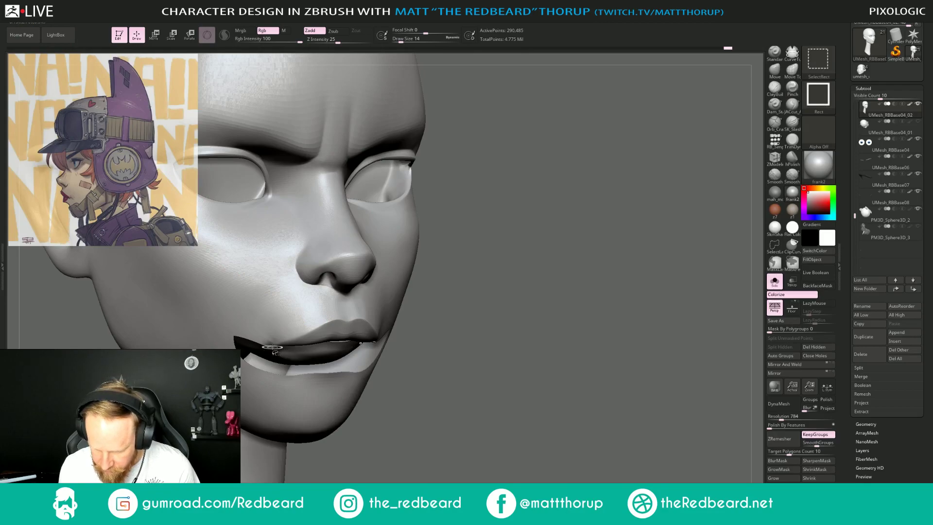
{"action": "left_click_drag", "start_coordinate": [479, 350], "coordinate": [541, 347]}
{"action": "mouse_move", "coordinate": [542, 348]}
{"action": "left_mouse_down", "text": "ctrl+shift"}
{"action": "mouse_move", "coordinate": [544, 399]}
{"action": "mouse_move", "coordinate": [468, 392]}
{"action": "mouse_move", "coordinate": [530, 393]}
{"action": "left_mouse_up", "text": "ctrl+shift"}
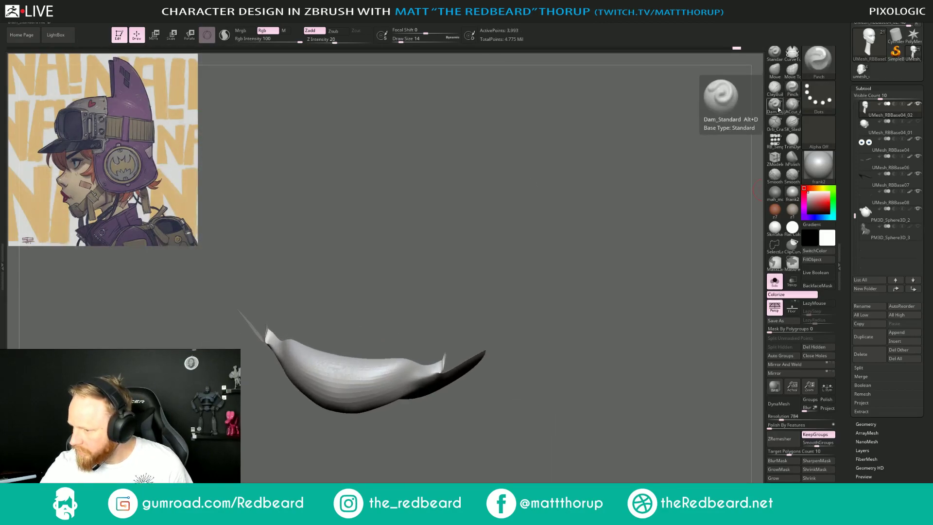
Inflate and soften the corner of the isolated lower lip with the Inflat brush at draw size 27.
{"action": "key", "text": "b"}
{"action": "key", "text": "i"}
{"action": "key", "text": "n"}
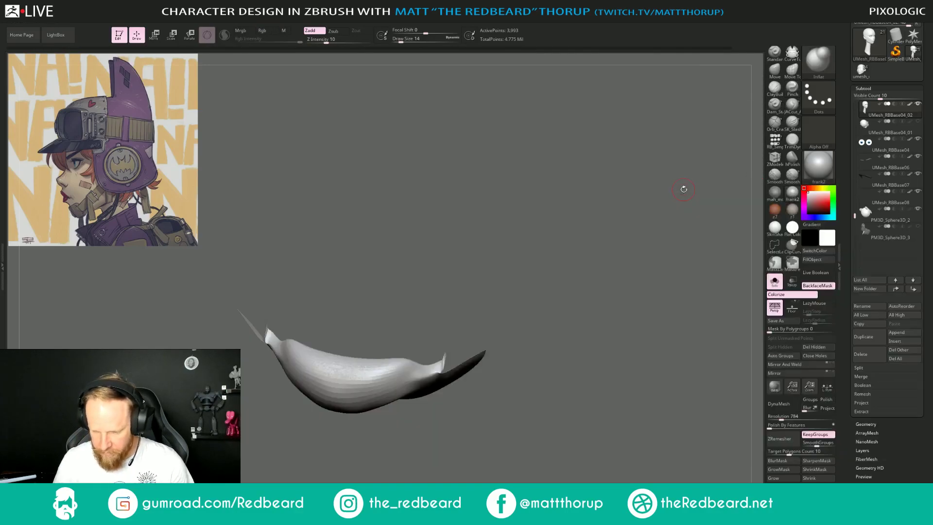
{"action": "key", "text": "s"}
{"action": "mouse_move", "coordinate": [272, 344]}
{"action": "left_mouse_down"}
{"action": "mouse_move", "coordinate": [310, 279]}
{"action": "mouse_move", "coordinate": [295, 338]}
{"action": "mouse_move", "coordinate": [279, 346]}
{"action": "left_mouse_up"}
{"action": "mouse_move", "coordinate": [315, 287]}
{"action": "left_mouse_down"}
{"action": "mouse_move", "coordinate": [350, 285]}
{"action": "mouse_move", "coordinate": [324, 309]}
{"action": "left_mouse_up"}
{"action": "mouse_move", "coordinate": [291, 342]}
{"action": "left_mouse_down", "text": "shift"}
{"action": "mouse_move", "coordinate": [297, 345]}
{"action": "mouse_move", "coordinate": [281, 337]}
{"action": "left_mouse_up", "text": "shift"}
{"action": "left_click_drag", "start_coordinate": [281, 297], "coordinate": [305, 291]}
{"action": "left_click_drag", "start_coordinate": [278, 336], "coordinate": [286, 337], "text": "shift"}
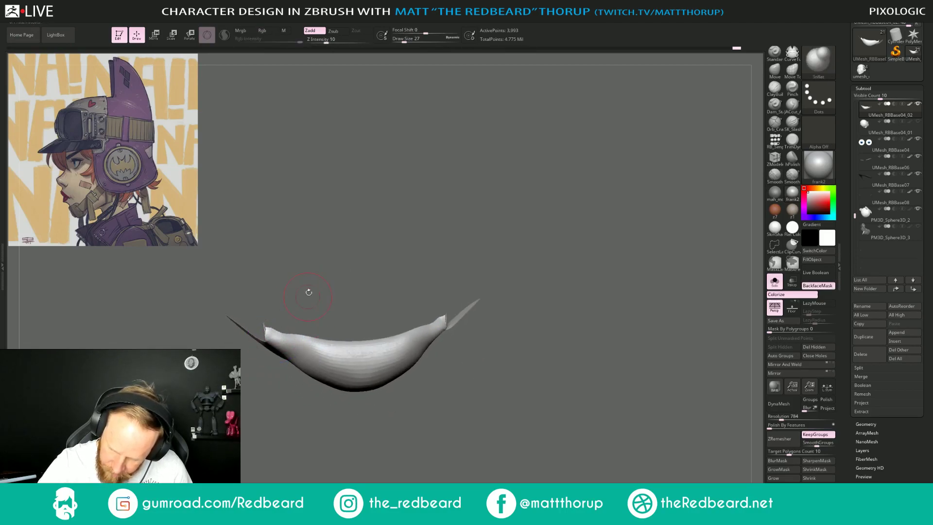
Smooth the lower lip's upper edge near the corner and expand the visible mesh to include the mouth bag.
{"action": "left_click_drag", "start_coordinate": [309, 291], "coordinate": [324, 225], "text": "shift"}
{"action": "left_click_drag", "start_coordinate": [290, 465], "coordinate": [308, 467]}
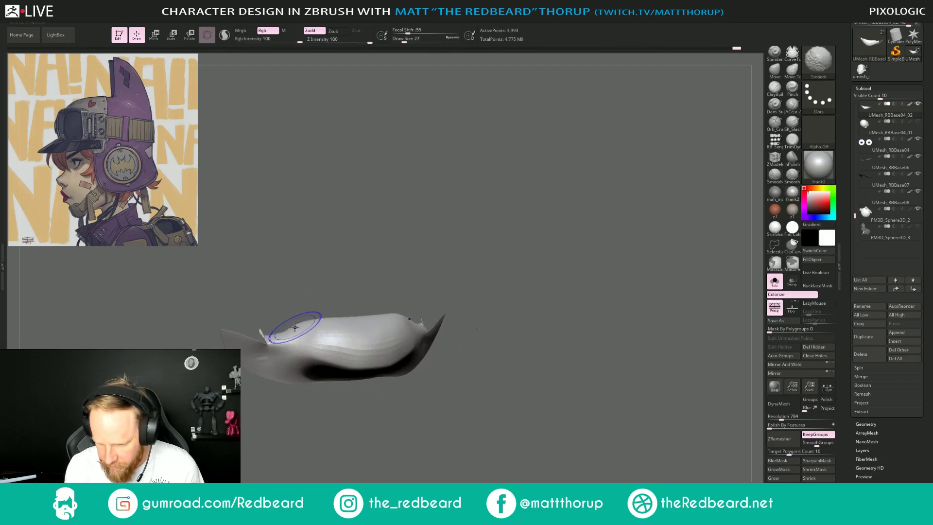
{"action": "left_click_drag", "start_coordinate": [308, 295], "coordinate": [308, 368]}
{"action": "left_click_drag", "start_coordinate": [319, 318], "coordinate": [307, 330], "text": "shift"}
{"action": "left_click_drag", "start_coordinate": [304, 406], "coordinate": [334, 407], "text": "ctrl+shift"}
{"action": "left_click_drag", "start_coordinate": [369, 440], "coordinate": [609, 351]}
{"action": "left_click_drag", "start_coordinate": [601, 383], "coordinate": [529, 421]}
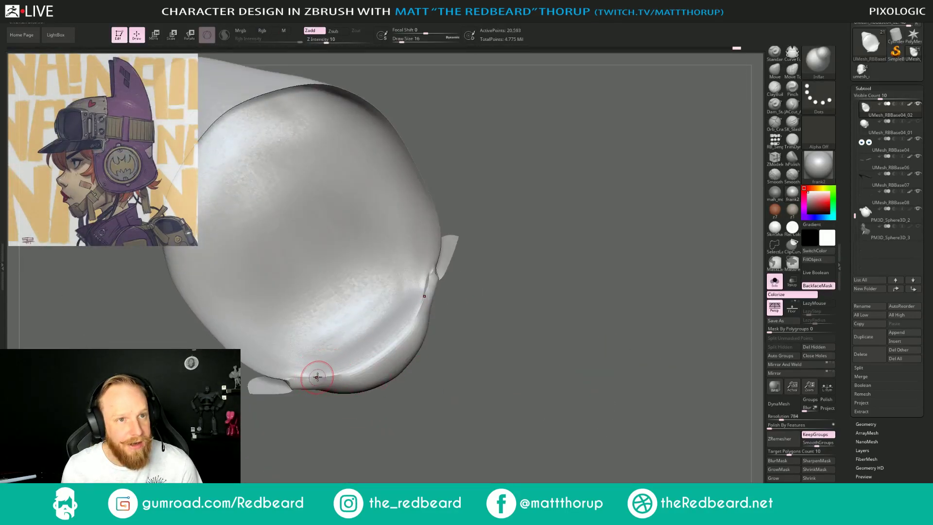
Smooth the crease between the lower lip and mouth bag at draw size 14, then inflate it at size 23.
{"action": "key", "text": "shift"}
{"action": "key", "text": "bracketleft"}
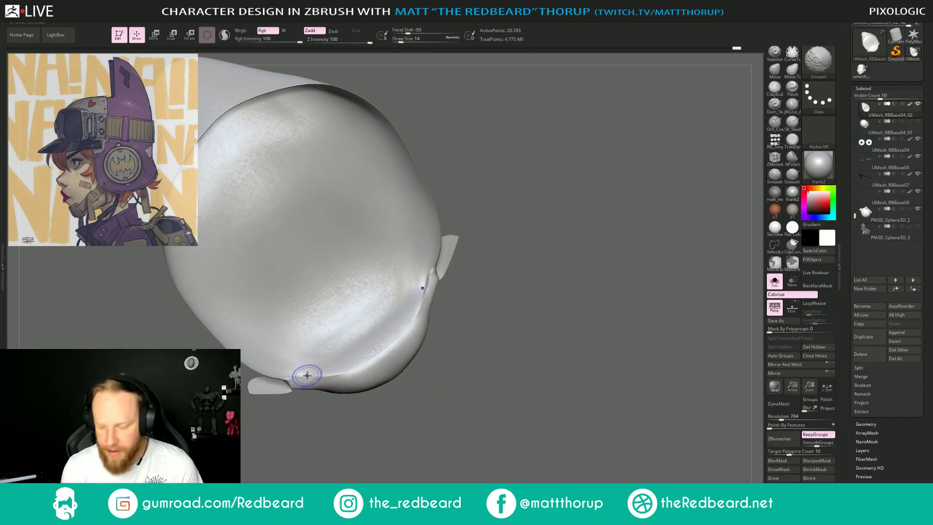
{"action": "left_click_drag", "start_coordinate": [295, 380], "coordinate": [354, 367], "text": "shift"}
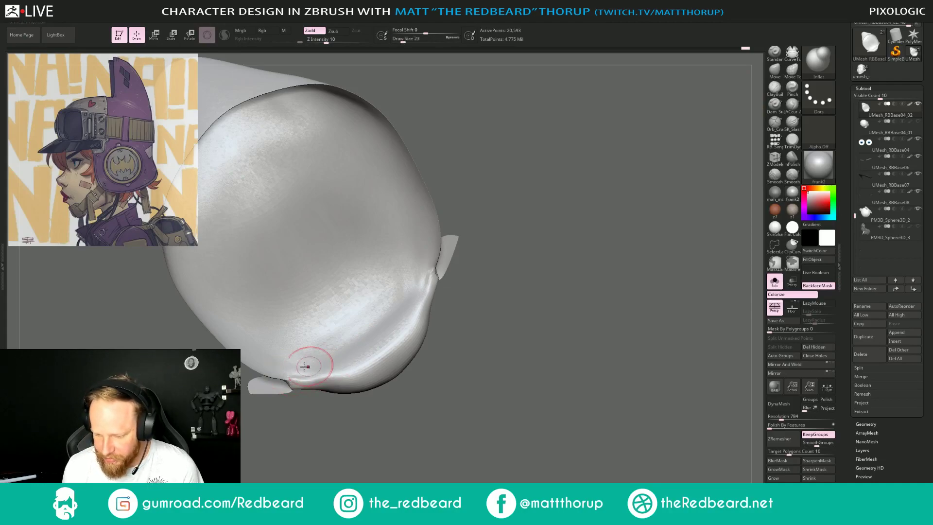
{"action": "mouse_move", "coordinate": [295, 377]}
{"action": "left_mouse_down"}
{"action": "mouse_move", "coordinate": [383, 350]}
{"action": "mouse_move", "coordinate": [395, 329]}
{"action": "left_mouse_up"}
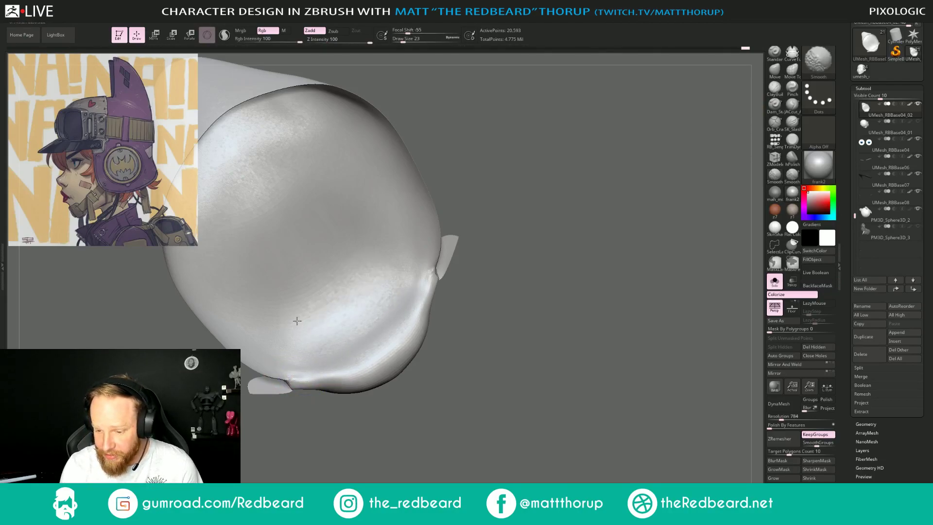
{"action": "mouse_move", "coordinate": [552, 410]}
{"action": "left_mouse_down"}
{"action": "mouse_move", "coordinate": [593, 360]}
{"action": "mouse_move", "coordinate": [508, 343]}
{"action": "mouse_move", "coordinate": [599, 395]}
{"action": "mouse_move", "coordinate": [511, 420]}
{"action": "left_mouse_up"}
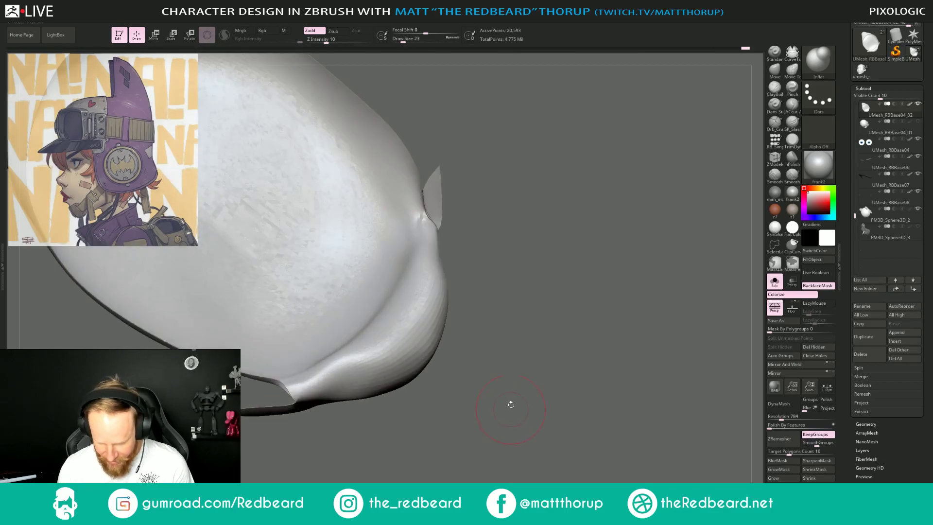
Build up the inner edge of the lower lip using ClayBuildup with backface masking enabled, and smooth the strokes.
{"action": "left_click", "coordinate": [774, 87]}
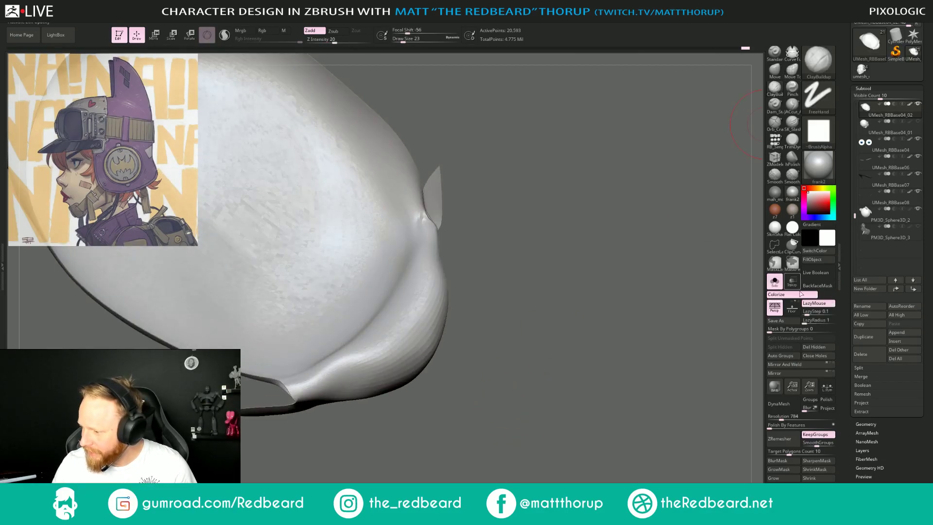
{"action": "left_click", "coordinate": [817, 303]}
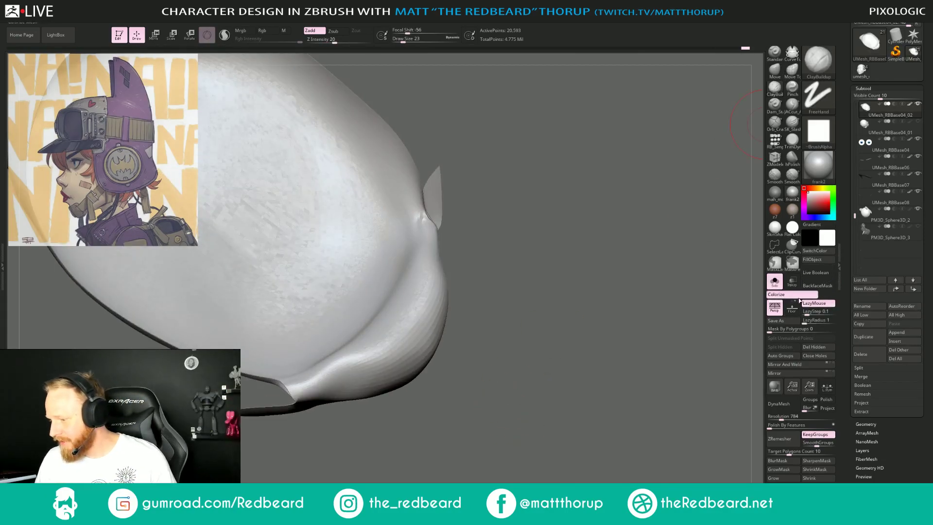
{"action": "left_click", "coordinate": [818, 285]}
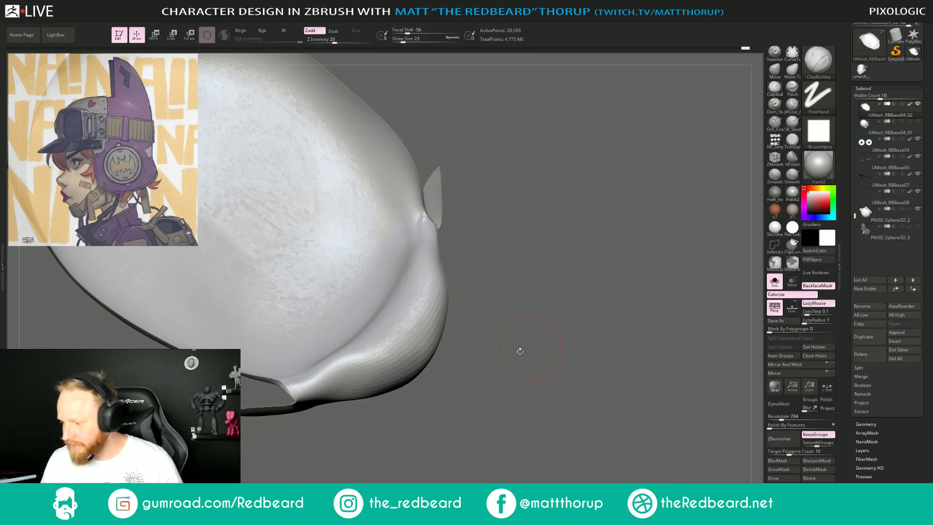
{"action": "mouse_move", "coordinate": [527, 381]}
{"action": "left_mouse_down"}
{"action": "mouse_move", "coordinate": [292, 375]}
{"action": "mouse_move", "coordinate": [362, 313]}
{"action": "mouse_move", "coordinate": [293, 372]}
{"action": "mouse_move", "coordinate": [313, 374]}
{"action": "mouse_move", "coordinate": [298, 379]}
{"action": "mouse_move", "coordinate": [361, 348]}
{"action": "mouse_move", "coordinate": [333, 366]}
{"action": "mouse_move", "coordinate": [322, 360]}
{"action": "left_mouse_up"}
{"action": "mouse_move", "coordinate": [383, 304]}
{"action": "left_mouse_down", "text": "shift"}
{"action": "mouse_move", "coordinate": [332, 337]}
{"action": "mouse_move", "coordinate": [304, 332]}
{"action": "mouse_move", "coordinate": [293, 366]}
{"action": "left_mouse_up", "text": "shift"}
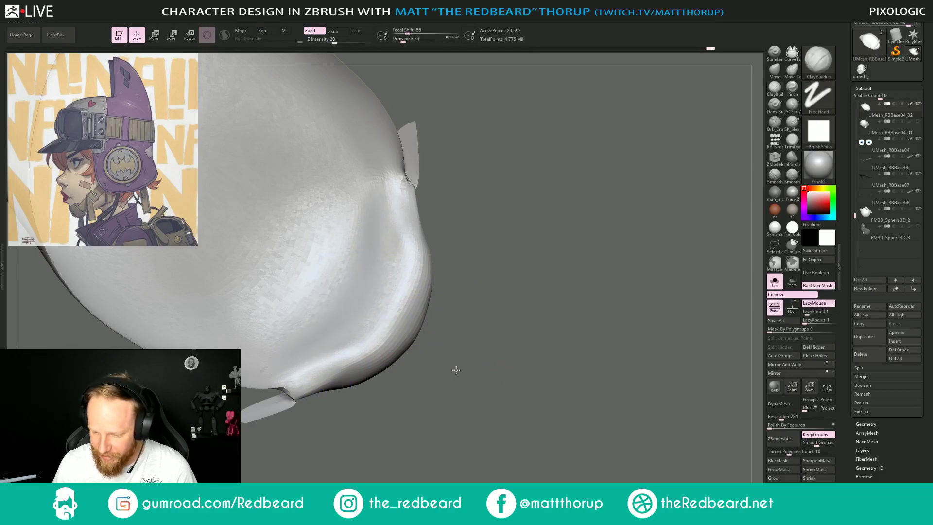
Select the Move brush and smooth the lower lip near its corner.
{"action": "left_click_drag", "start_coordinate": [460, 371], "coordinate": [571, 400], "text": "shift"}
{"action": "mouse_move", "coordinate": [656, 465]}
{"action": "left_mouse_down", "text": "alt"}
{"action": "mouse_move", "coordinate": [575, 416]}
{"action": "mouse_move", "coordinate": [605, 422]}
{"action": "left_mouse_up", "text": "alt"}
{"action": "key", "text": "b"}
{"action": "key", "text": "m"}
{"action": "key", "text": "v"}
{"action": "mouse_move", "coordinate": [357, 380]}
{"action": "left_mouse_down", "text": "shift"}
{"action": "mouse_move", "coordinate": [323, 371]}
{"action": "mouse_move", "coordinate": [341, 362]}
{"action": "mouse_move", "coordinate": [315, 372]}
{"action": "mouse_move", "coordinate": [323, 376]}
{"action": "left_mouse_up", "text": "shift"}
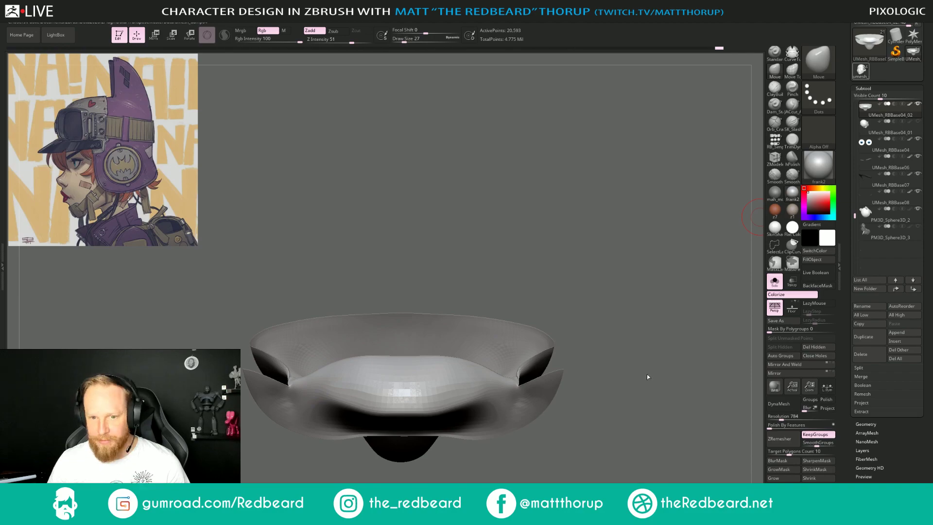
Switch to the smiling-head model, show all its subtools and raise the head's subdivision level.
{"action": "left_click", "coordinate": [634, 396]}
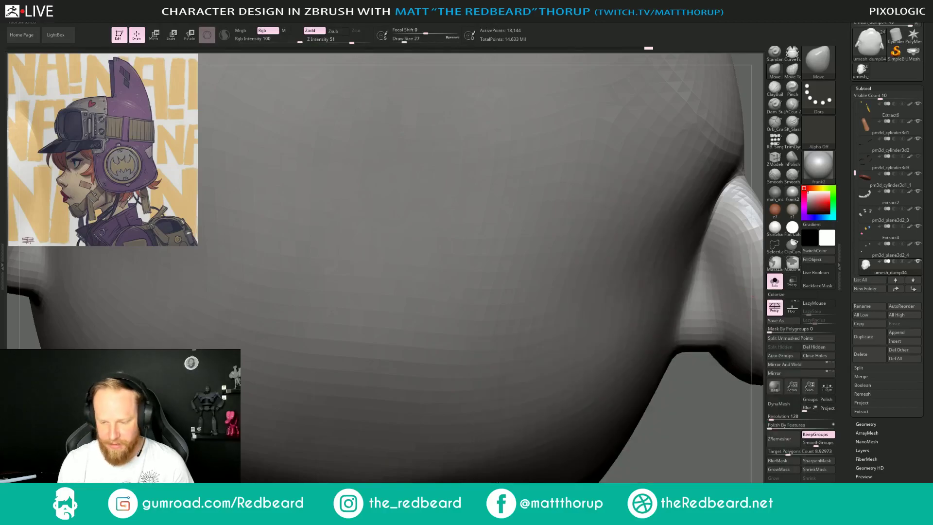
{"action": "left_click_drag", "start_coordinate": [695, 441], "coordinate": [705, 387]}
{"action": "left_click_drag", "start_coordinate": [658, 448], "coordinate": [692, 209]}
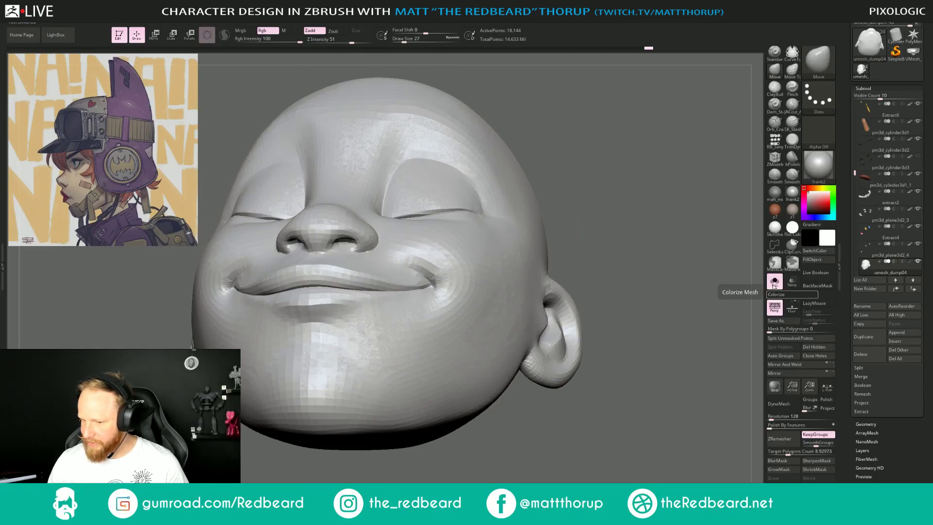
{"action": "left_click", "coordinate": [774, 286]}
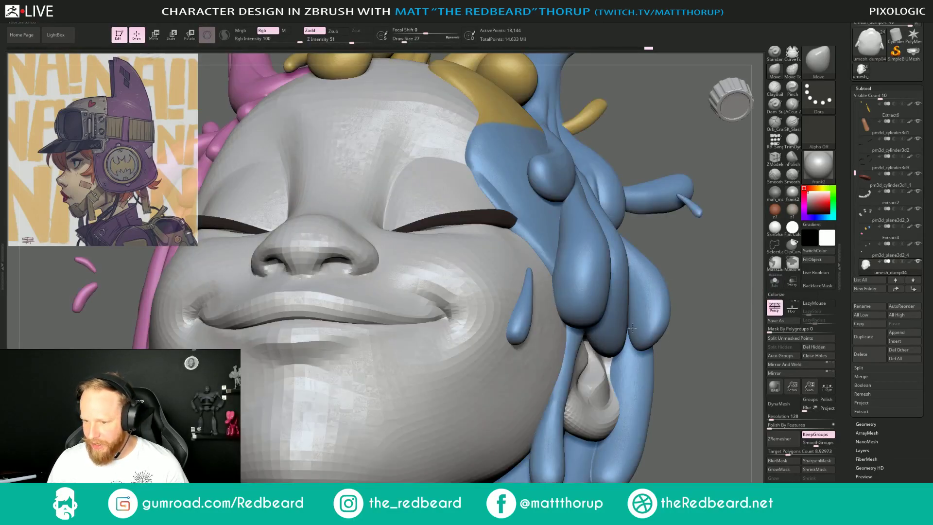
{"action": "key", "text": "f"}
{"action": "left_click_drag", "start_coordinate": [631, 360], "coordinate": [628, 379]}
{"action": "key", "text": "d"}
{"action": "key", "text": "d"}
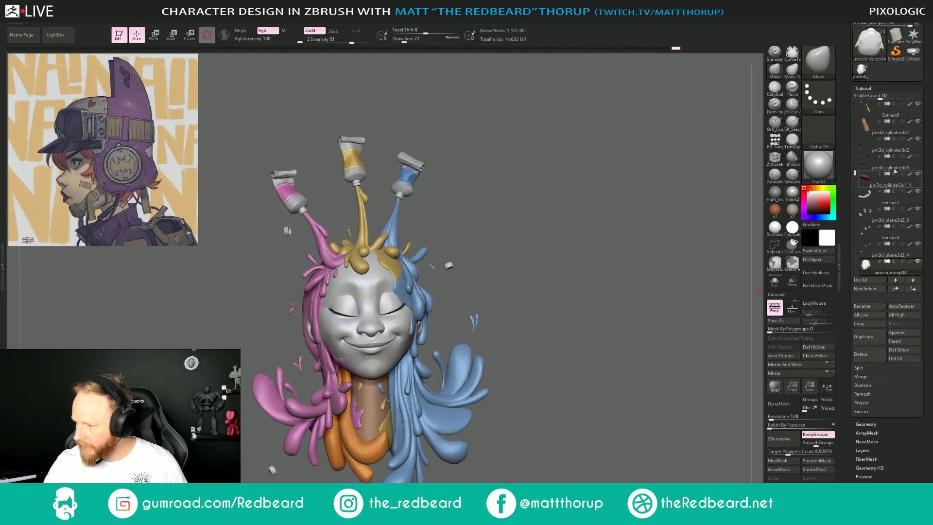
Turn on colour for the umesh_dump04 head and display the model with the SkinShade4 material.
{"action": "mouse_move", "coordinate": [914, 265]}
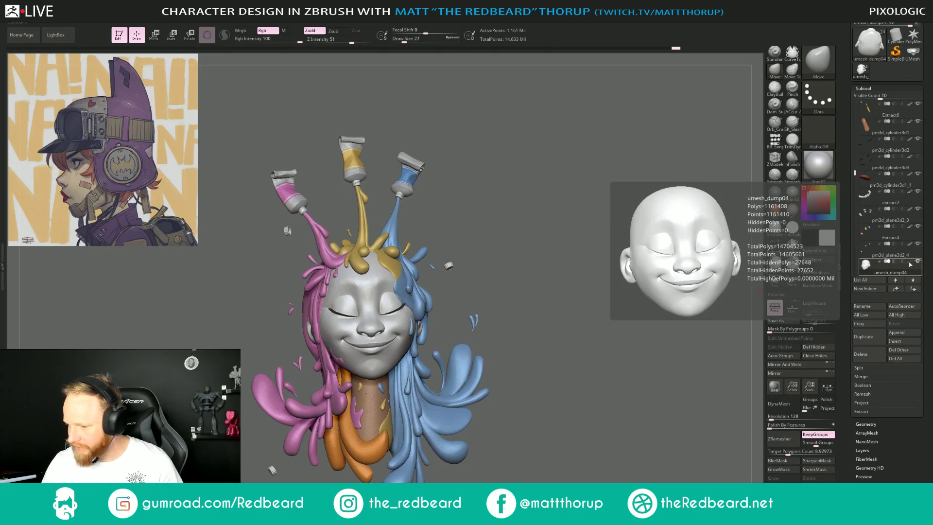
{"action": "left_click", "coordinate": [910, 265]}
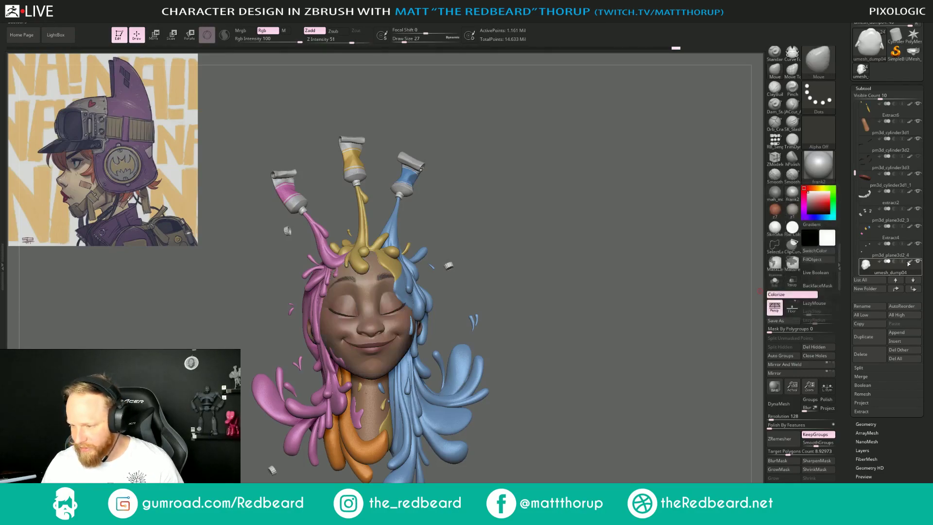
{"action": "left_click", "coordinate": [774, 229]}
{"action": "left_click_drag", "start_coordinate": [618, 293], "coordinate": [619, 296], "text": "alt"}
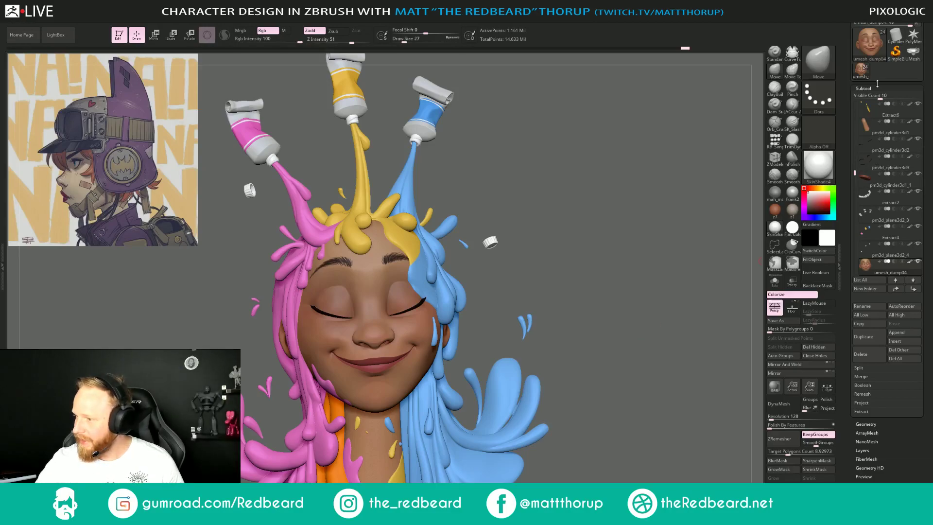
Return to the helmeted character model, show all its subtools and apply the frank2 material.
{"action": "left_click", "coordinate": [914, 53]}
{"action": "left_click_drag", "start_coordinate": [606, 360], "coordinate": [589, 283], "text": "alt"}
{"action": "left_click_drag", "start_coordinate": [566, 408], "coordinate": [629, 347]}
{"action": "left_click", "coordinate": [775, 281]}
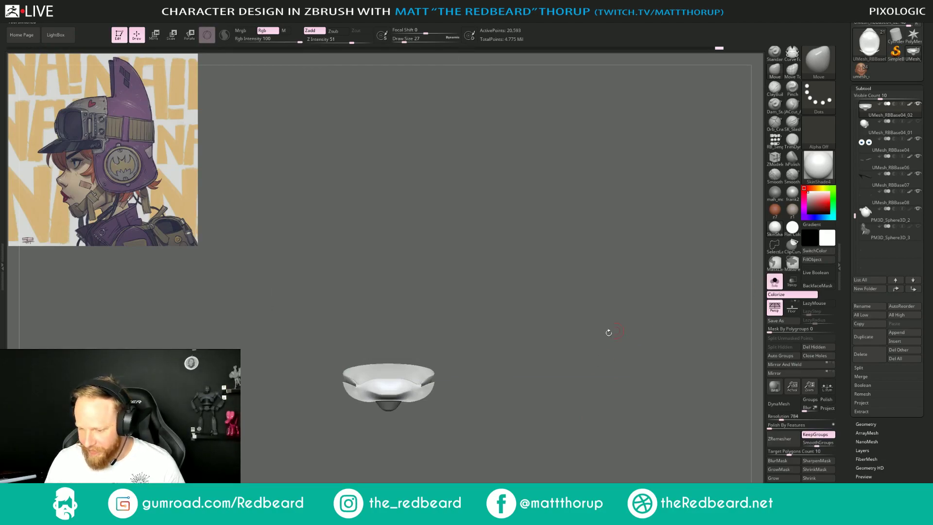
{"action": "left_click", "coordinate": [772, 282]}
{"action": "left_click", "coordinate": [792, 193]}
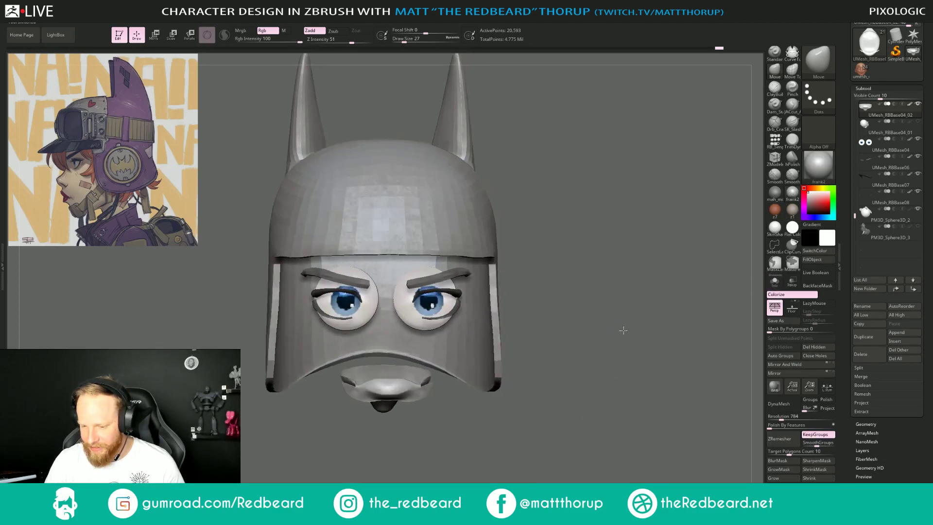
{"action": "left_click_drag", "start_coordinate": [623, 331], "coordinate": [525, 375]}
{"action": "left_click", "coordinate": [616, 342], "text": "ctrl+shift"}
{"action": "left_click", "coordinate": [435, 340], "text": "ctrl+shift"}
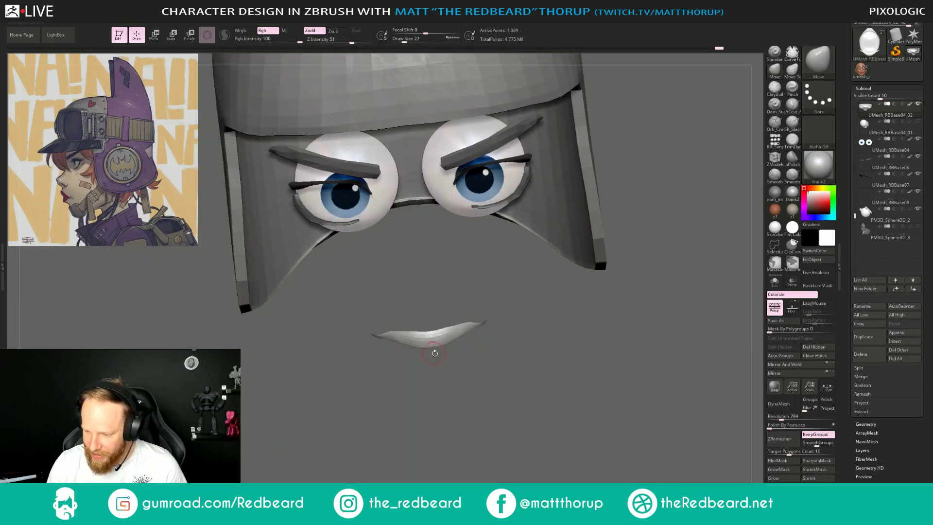
{"action": "left_click", "coordinate": [546, 357], "text": "ctrl+shift"}
{"action": "key", "text": "ctrl+z"}
{"action": "key", "text": "ctrl+z"}
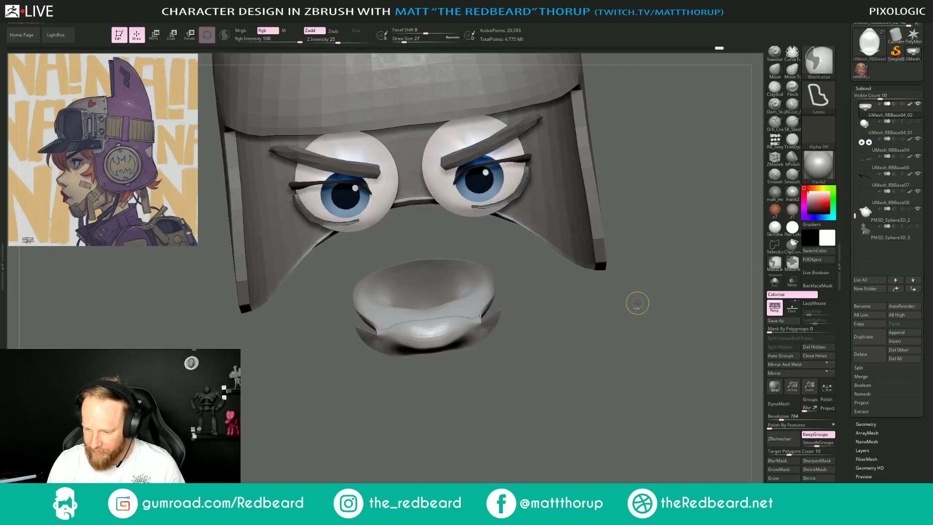
Cut into the middle of the lower lip with the JACut_A brush at draw size 27.
{"action": "left_click_drag", "start_coordinate": [635, 304], "coordinate": [601, 370]}
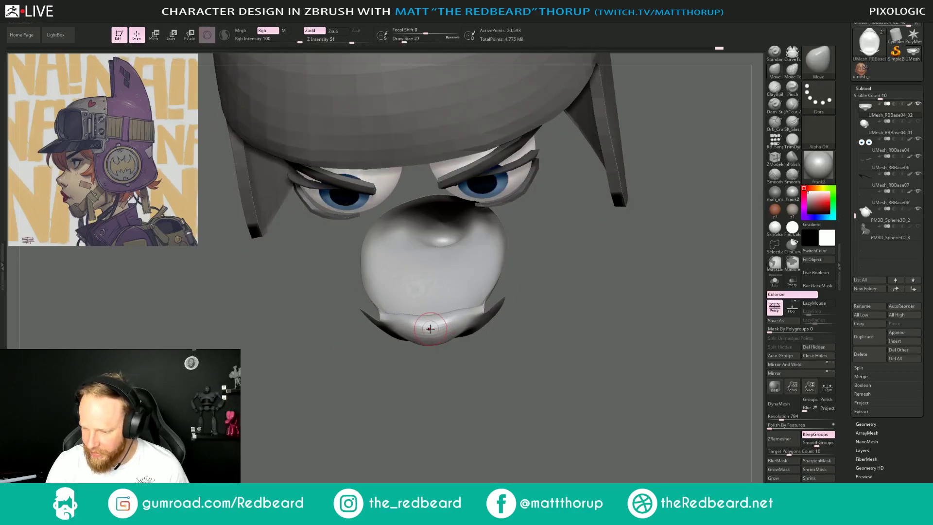
{"action": "left_click", "coordinate": [792, 111]}
{"action": "left_click_drag", "start_coordinate": [639, 278], "coordinate": [448, 324]}
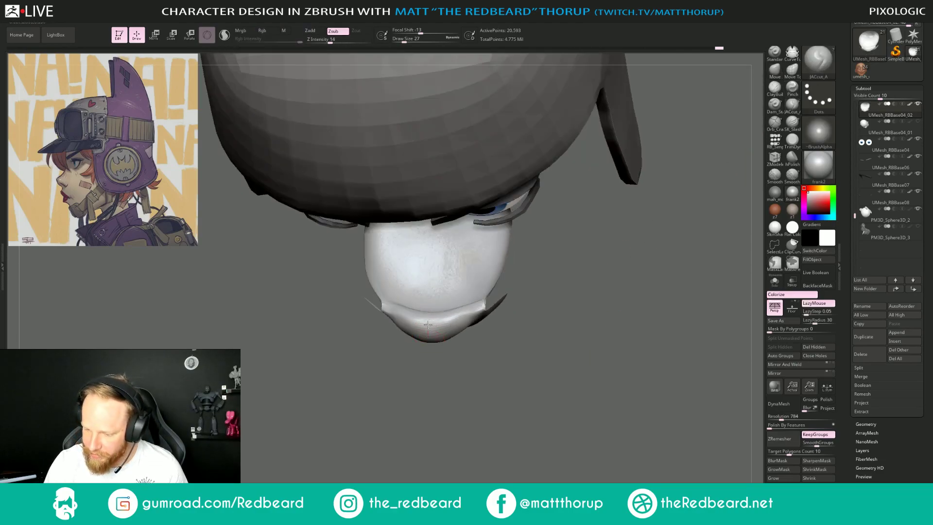
{"action": "left_click_drag", "start_coordinate": [430, 393], "coordinate": [431, 432]}
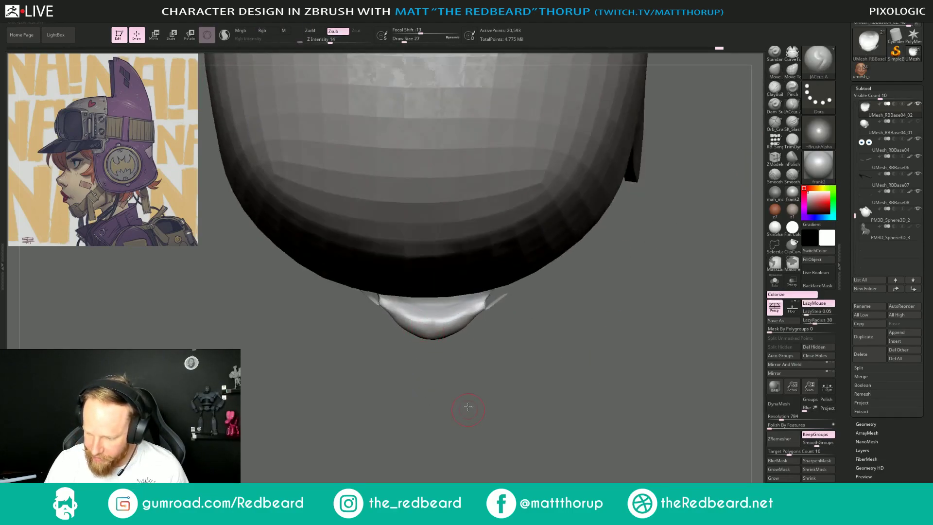
{"action": "left_click_drag", "start_coordinate": [467, 407], "coordinate": [467, 379]}
Reshape and smooth the middle of the lower lip with the Move brush at draw size 44.
{"action": "key", "text": "b"}
{"action": "key", "text": "m"}
{"action": "key", "text": "v"}
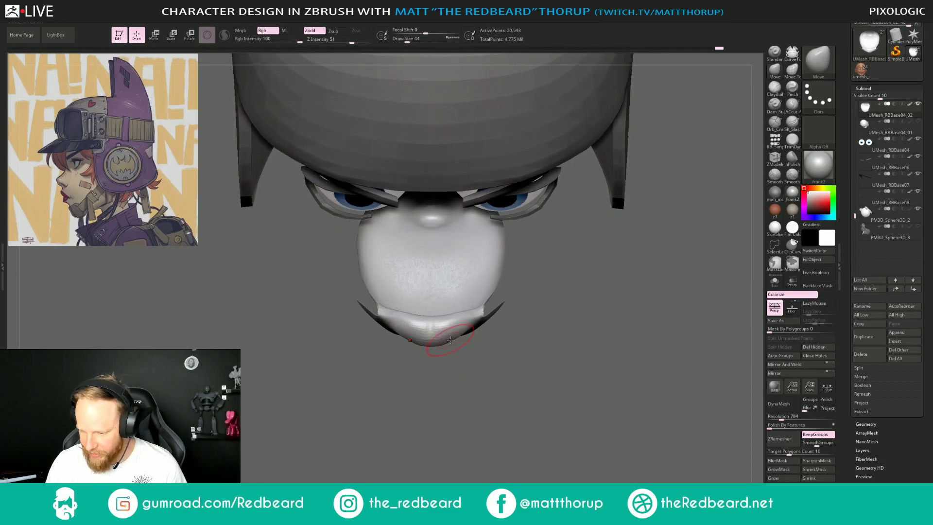
{"action": "mouse_move", "coordinate": [453, 331]}
{"action": "left_mouse_down", "text": "shift"}
{"action": "mouse_move", "coordinate": [445, 333]}
{"action": "mouse_move", "coordinate": [452, 328]}
{"action": "left_mouse_up", "text": "shift"}
{"action": "left_click_drag", "start_coordinate": [470, 377], "coordinate": [469, 312]}
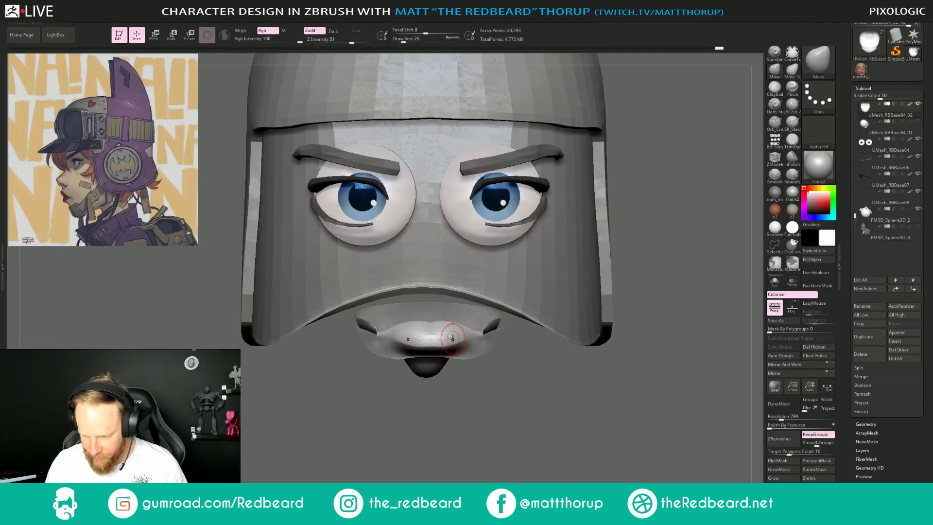
Bring the whole head mesh back into view and raise it by two subdivision levels.
{"action": "right_click_drag", "start_coordinate": [453, 338], "coordinate": [429, 352]}
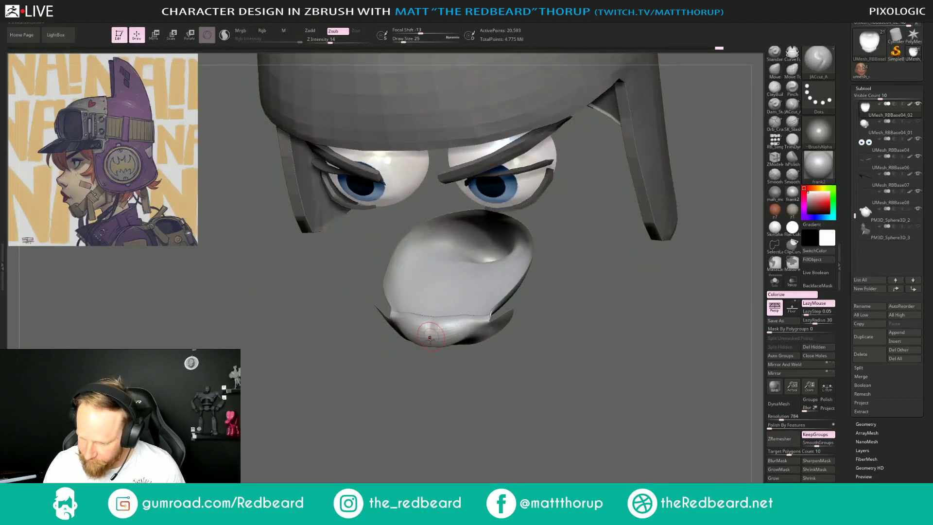
{"action": "left_click_drag", "start_coordinate": [431, 398], "coordinate": [760, 298]}
{"action": "key", "text": "d"}
{"action": "key", "text": "d"}
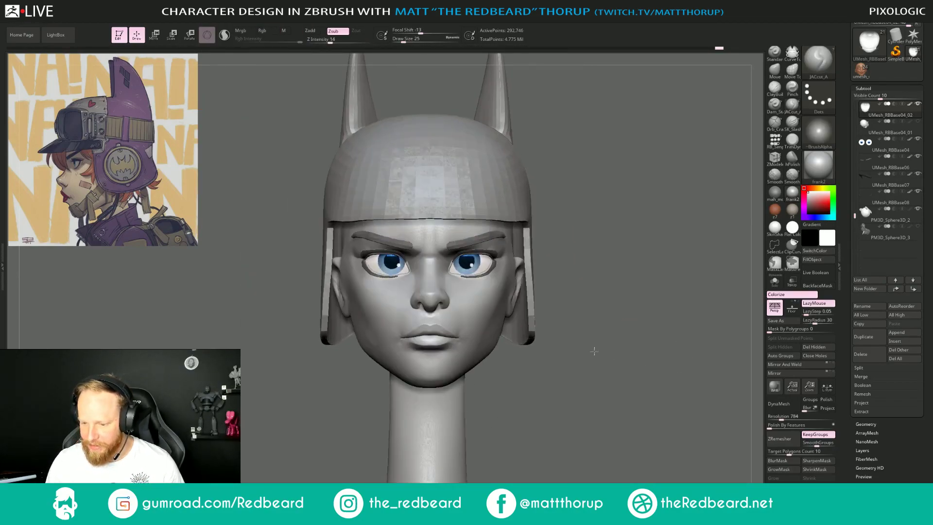
{"action": "left_click_drag", "start_coordinate": [594, 351], "coordinate": [573, 272], "text": "alt"}
{"action": "left_click_drag", "start_coordinate": [574, 272], "coordinate": [387, 426]}
{"action": "right_click_drag", "start_coordinate": [439, 318], "coordinate": [437, 344], "text": "ctrl"}
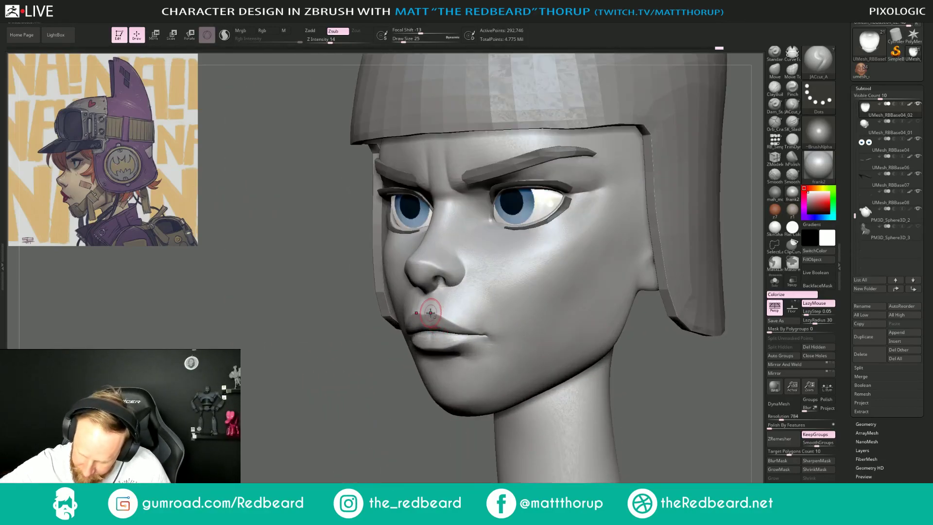
Refine the lip edges with the JACut_A brush at draw size 25 and smooth the mouth corner at draw size 16.
{"action": "left_click_drag", "start_coordinate": [430, 315], "coordinate": [480, 332]}
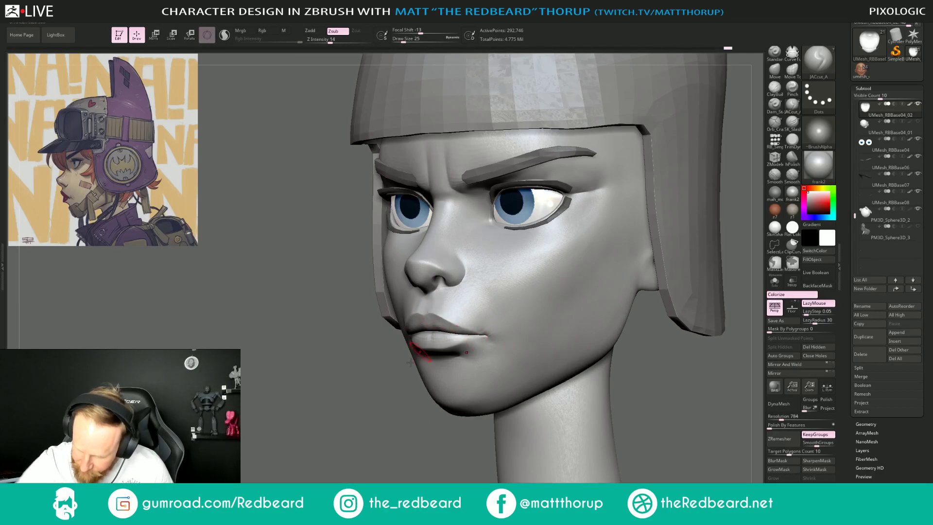
{"action": "mouse_move", "coordinate": [423, 350]}
{"action": "right_mouse_down"}
{"action": "mouse_move", "coordinate": [473, 335]}
{"action": "mouse_move", "coordinate": [488, 311]}
{"action": "right_mouse_up"}
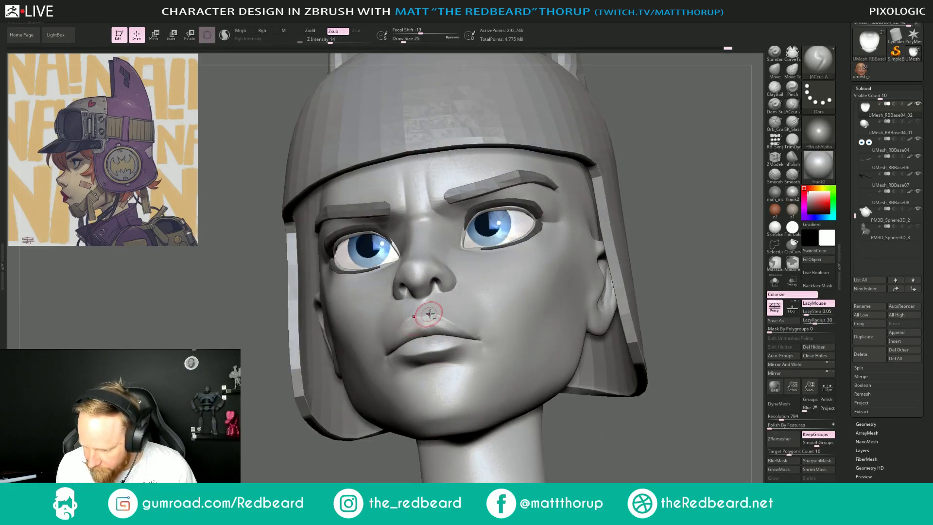
{"action": "left_click_drag", "start_coordinate": [330, 472], "coordinate": [455, 461]}
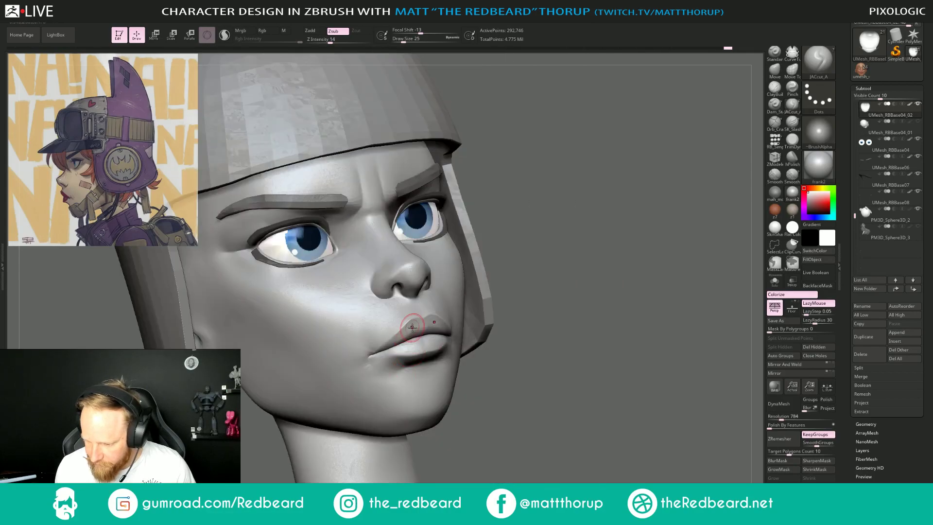
{"action": "mouse_move", "coordinate": [407, 333]}
{"action": "left_mouse_down"}
{"action": "mouse_move", "coordinate": [418, 323]}
{"action": "mouse_move", "coordinate": [396, 340]}
{"action": "mouse_move", "coordinate": [384, 329]}
{"action": "mouse_move", "coordinate": [360, 367]}
{"action": "mouse_move", "coordinate": [368, 361]}
{"action": "left_mouse_up"}
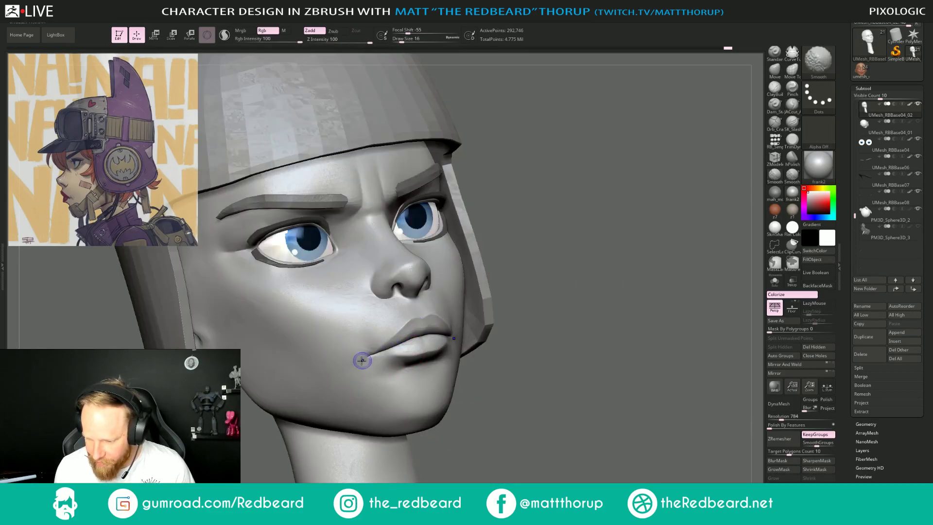
{"action": "left_click_drag", "start_coordinate": [519, 315], "coordinate": [566, 415]}
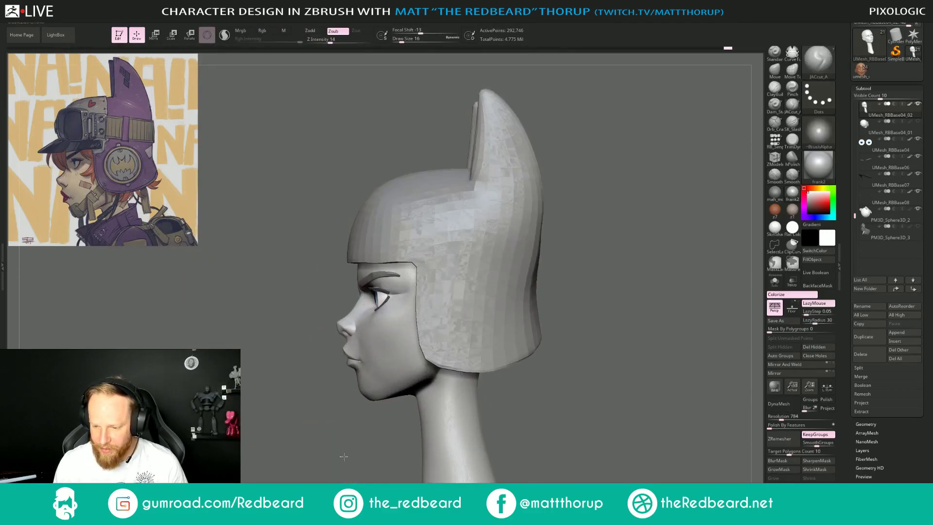
{"action": "mouse_move", "coordinate": [340, 447]}
{"action": "left_mouse_down", "text": "alt"}
{"action": "mouse_move", "coordinate": [361, 466]}
{"action": "mouse_move", "coordinate": [437, 470]}
{"action": "left_mouse_up", "text": "alt"}
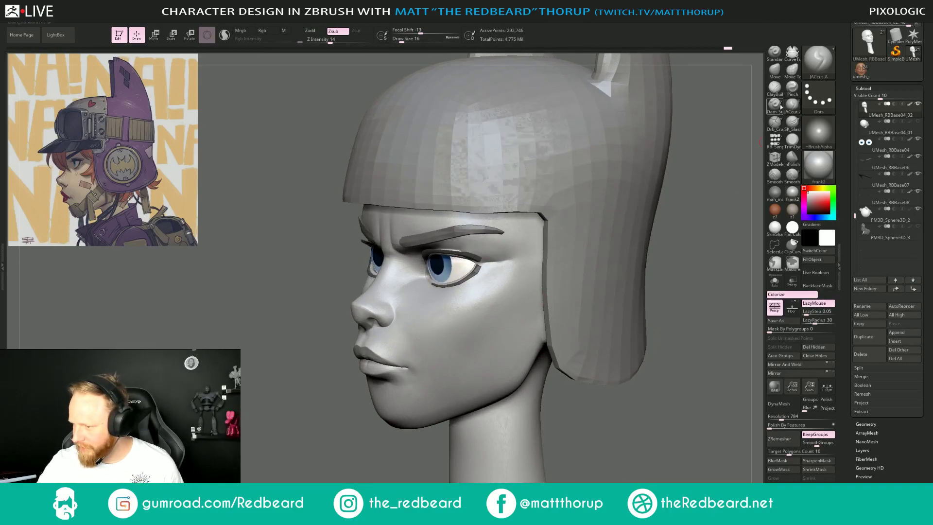
Build up the corner of the mouth with the ClayBuildup brush at draw size 20 and smooth it.
{"action": "left_click", "coordinate": [774, 89]}
{"action": "key", "text": "s"}
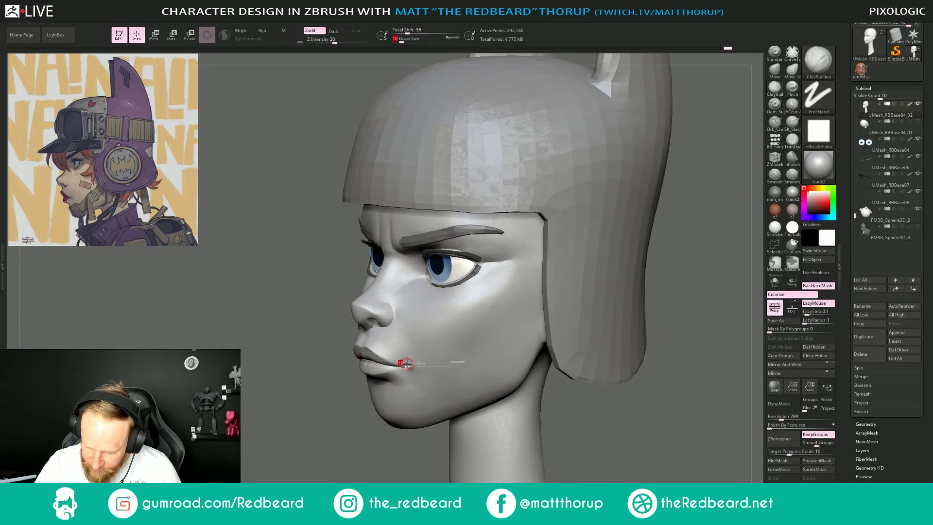
{"action": "left_click_drag", "start_coordinate": [403, 363], "coordinate": [412, 365]}
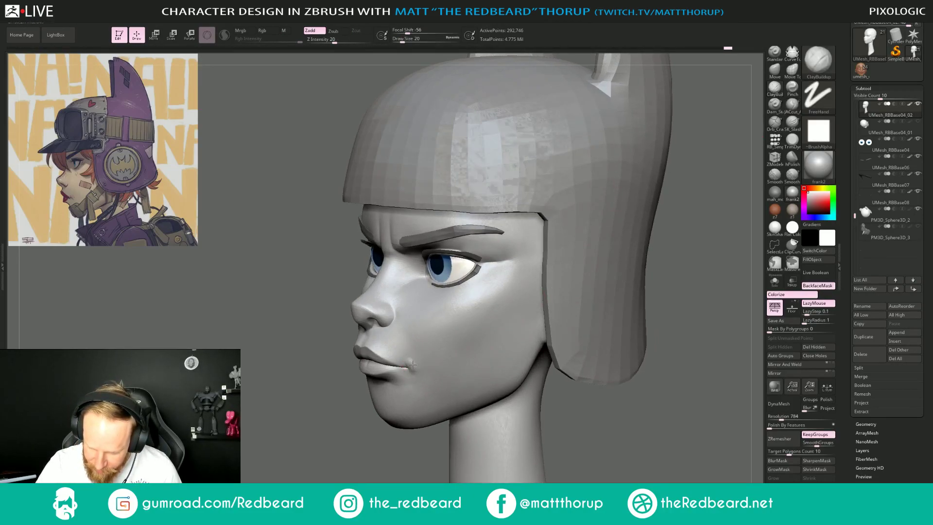
{"action": "key", "text": "shift"}
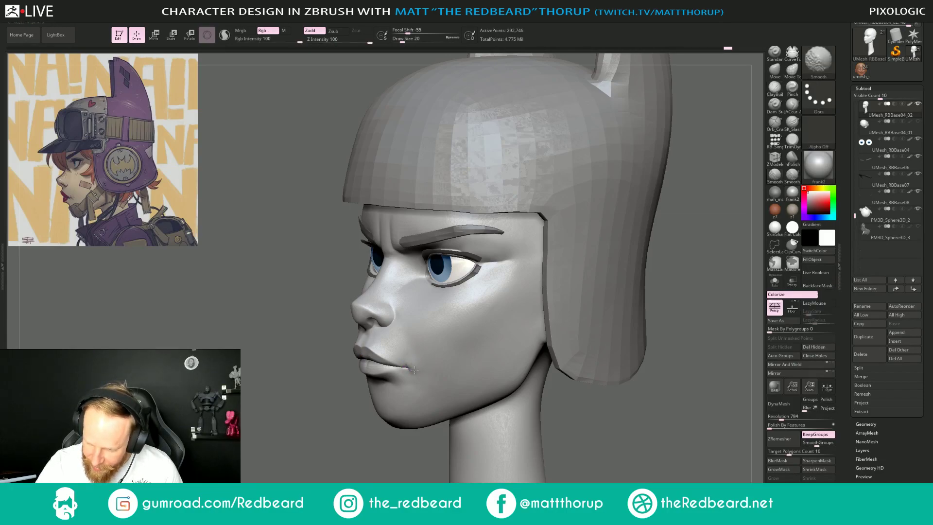
{"action": "mouse_move", "coordinate": [414, 370]}
{"action": "left_mouse_down", "text": "shift"}
{"action": "mouse_move", "coordinate": [463, 356]}
{"action": "mouse_move", "coordinate": [462, 371]}
{"action": "mouse_move", "coordinate": [512, 331]}
{"action": "left_mouse_up", "text": "shift"}
Set the ClayBuildup draw size to 44, undo the last two strokes and smooth the cheek.
{"action": "key", "text": "s"}
{"action": "key", "text": "ctrl+z"}
{"action": "key", "text": "ctrl+z"}
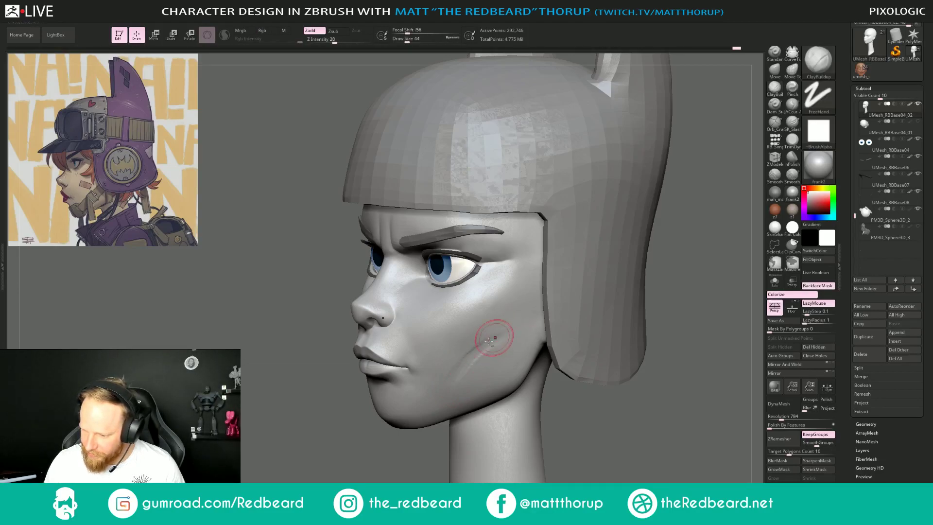
{"action": "key", "text": "shift"}
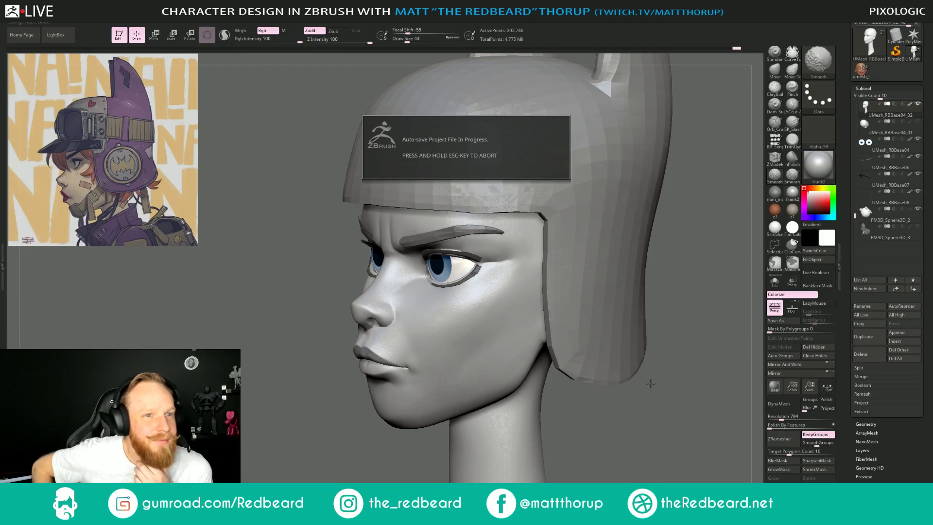
{"action": "left_click_drag", "start_coordinate": [650, 383], "coordinate": [651, 383], "text": "shift"}
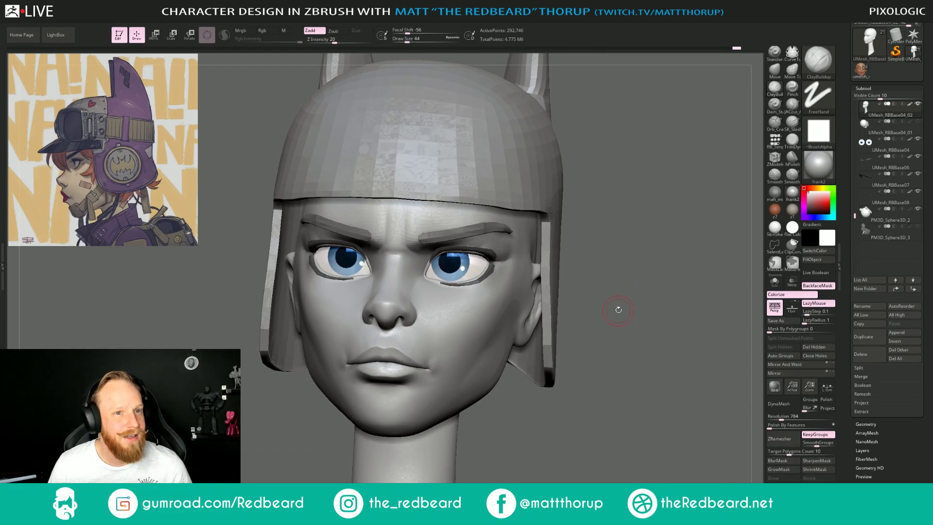
Smooth the upper cheek and build up the area below the eye's outer corner with ClayBuildup at draw size 44.
{"action": "mouse_move", "coordinate": [615, 317]}
{"action": "left_mouse_down"}
{"action": "mouse_move", "coordinate": [635, 322]}
{"action": "mouse_move", "coordinate": [612, 315]}
{"action": "mouse_move", "coordinate": [646, 347]}
{"action": "mouse_move", "coordinate": [578, 355]}
{"action": "left_mouse_up"}
{"action": "key", "text": "shift"}
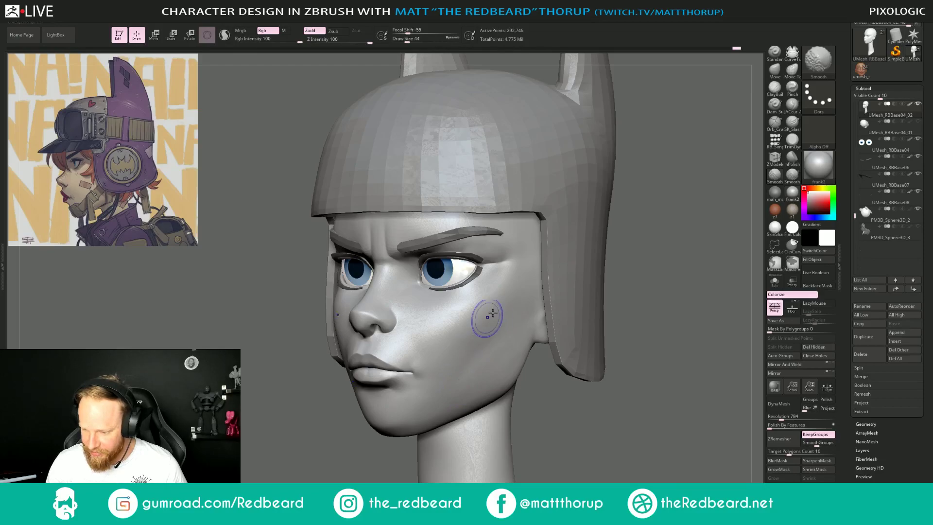
{"action": "mouse_move", "coordinate": [486, 296]}
{"action": "left_mouse_down", "text": "shift"}
{"action": "mouse_move", "coordinate": [505, 273]}
{"action": "mouse_move", "coordinate": [487, 273]}
{"action": "left_mouse_up", "text": "shift"}
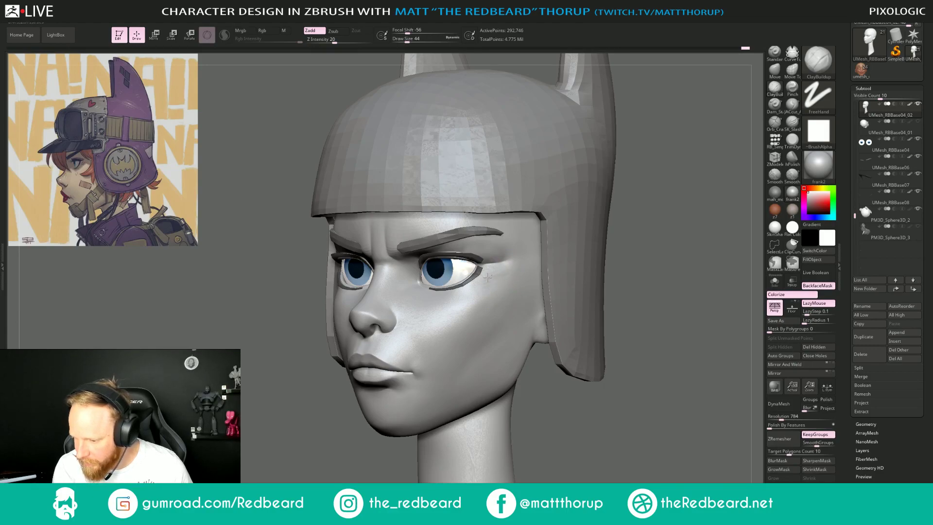
{"action": "left_click_drag", "start_coordinate": [487, 277], "coordinate": [484, 283]}
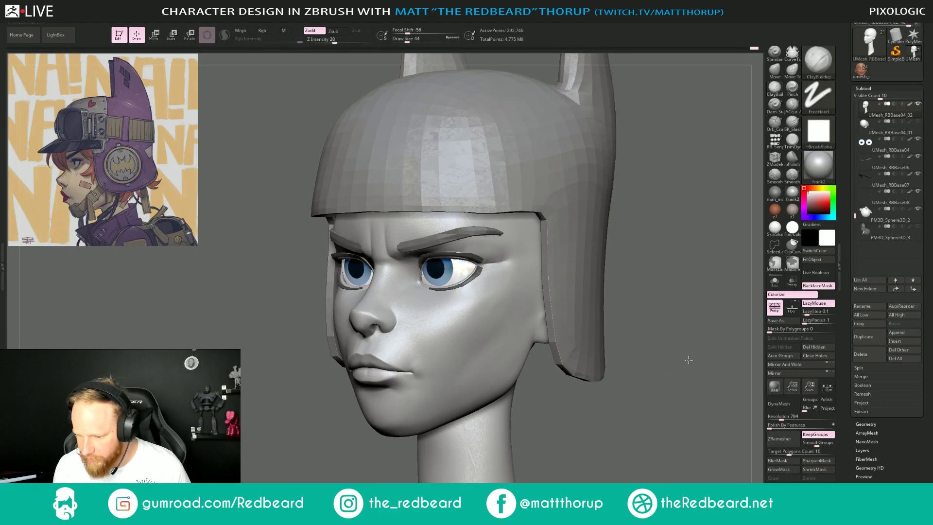
{"action": "mouse_move", "coordinate": [688, 360]}
{"action": "left_mouse_down", "text": "shift"}
{"action": "mouse_move", "coordinate": [529, 298]}
{"action": "mouse_move", "coordinate": [533, 361]}
{"action": "mouse_move", "coordinate": [559, 433]}
{"action": "left_mouse_up", "text": "shift"}
{"action": "mouse_move", "coordinate": [564, 375]}
{"action": "left_mouse_down"}
{"action": "mouse_move", "coordinate": [578, 367]}
{"action": "mouse_move", "coordinate": [564, 370]}
{"action": "left_mouse_up"}
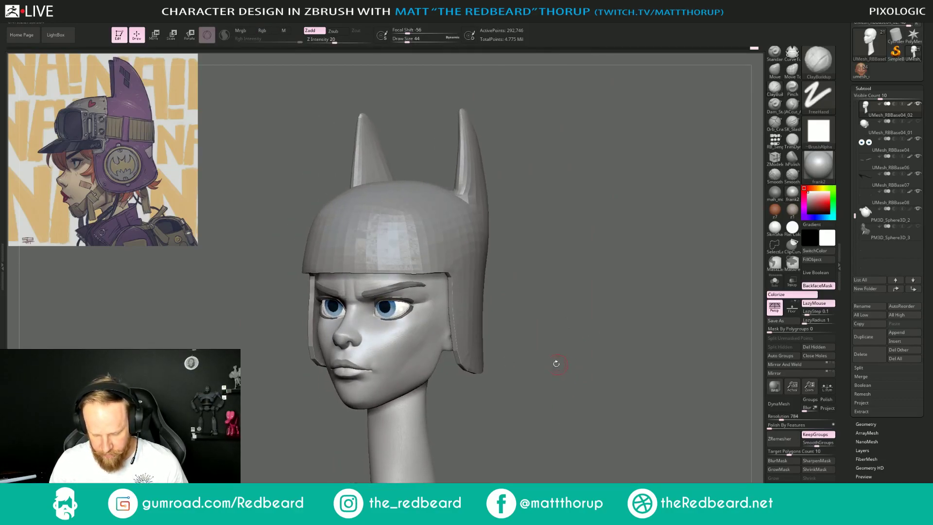
Adjust the shape of the cheek with the Move brush at draw size 94.
{"action": "key", "text": "b"}
{"action": "key", "text": "m"}
{"action": "key", "text": "v"}
{"action": "key", "text": "s"}
{"action": "left_click_drag", "start_coordinate": [381, 340], "coordinate": [391, 342]}
{"action": "key", "text": "s"}
{"action": "left_click", "coordinate": [389, 343]}
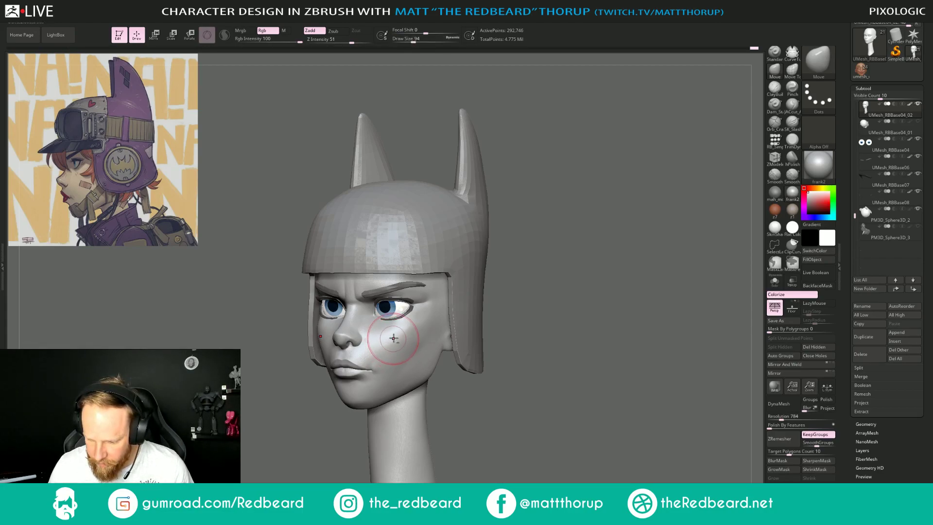
Smooth the cheek and its outer side at draw sizes 65 and 46.
{"action": "key", "text": "s"}
{"action": "left_click_drag", "start_coordinate": [402, 334], "coordinate": [399, 332]}
{"action": "key", "text": "["}
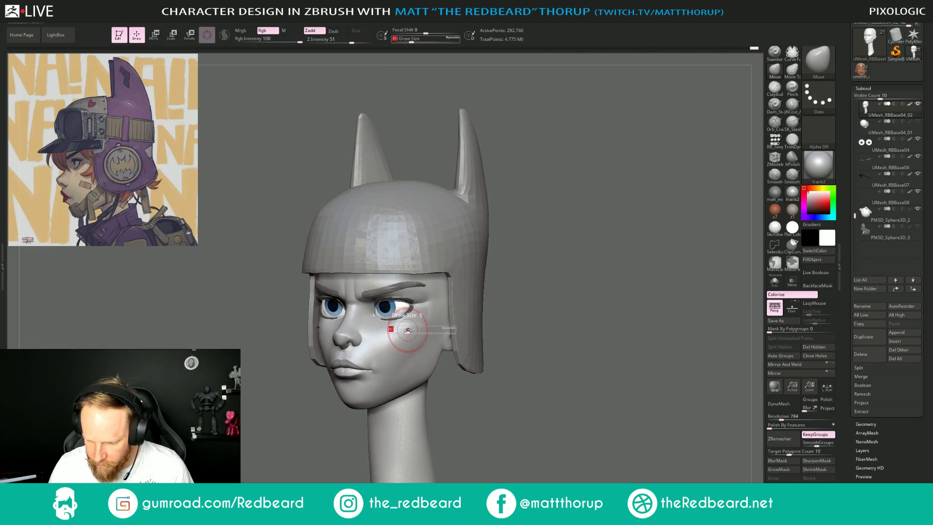
{"action": "key", "text": "shift"}
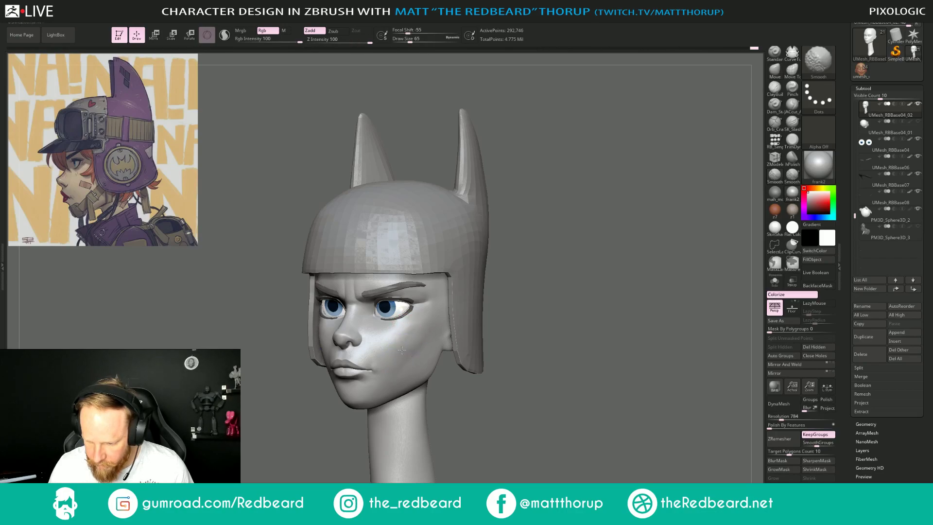
{"action": "mouse_move", "coordinate": [577, 298]}
{"action": "left_mouse_down", "text": "shift"}
{"action": "mouse_move", "coordinate": [591, 300]}
{"action": "mouse_move", "coordinate": [531, 296]}
{"action": "mouse_move", "coordinate": [622, 304]}
{"action": "left_mouse_up", "text": "shift"}
{"action": "key", "text": "shift"}
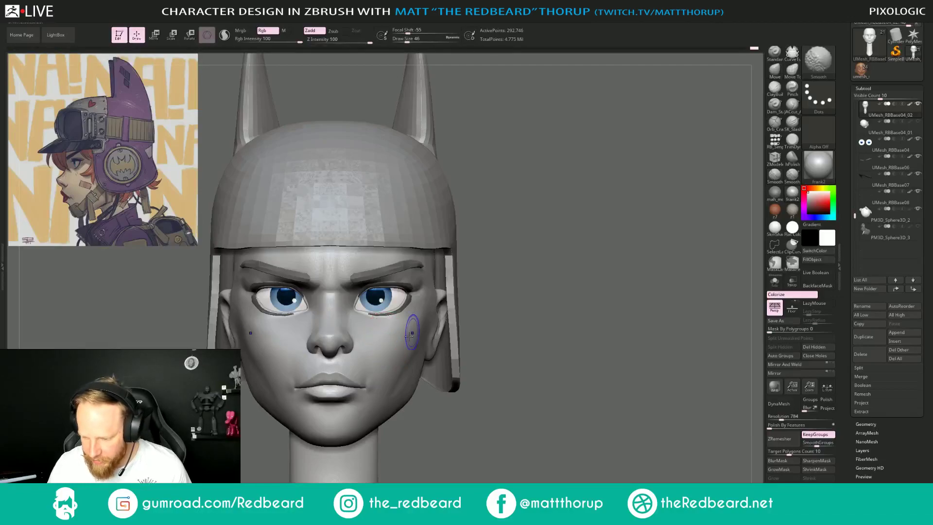
{"action": "left_click_drag", "start_coordinate": [450, 437], "coordinate": [400, 436]}
{"action": "key", "text": "shift"}
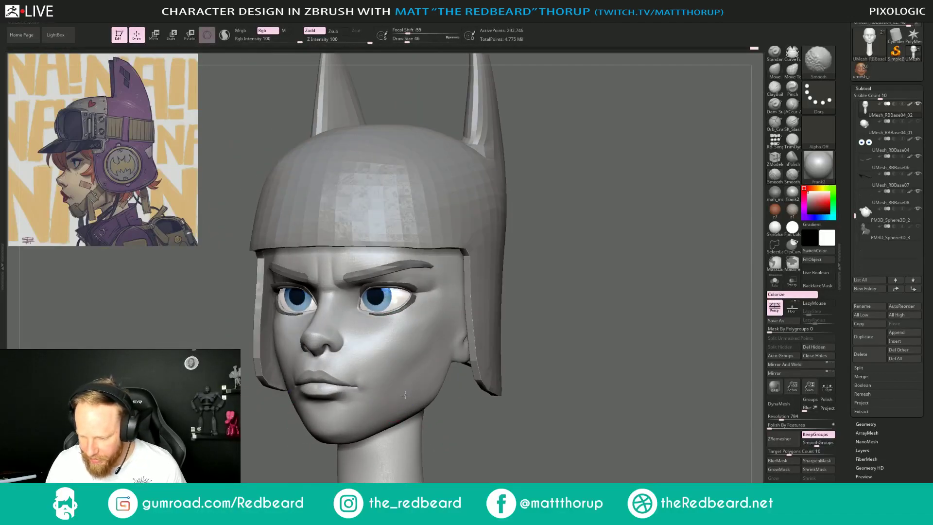
Display the whole model with the warm brown material in place of frank2.
{"action": "mouse_move", "coordinate": [578, 292]}
{"action": "left_mouse_down"}
{"action": "mouse_move", "coordinate": [588, 294]}
{"action": "mouse_move", "coordinate": [521, 314]}
{"action": "mouse_move", "coordinate": [506, 300]}
{"action": "left_mouse_up"}
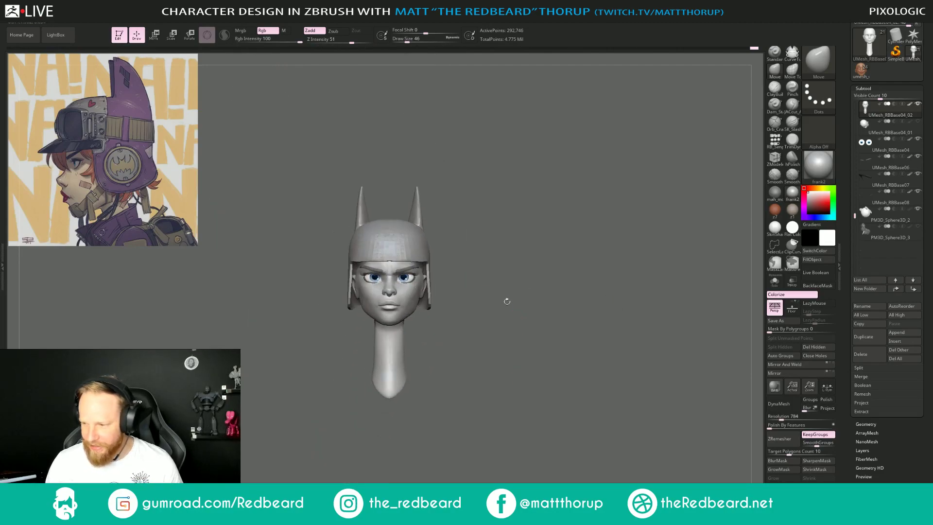
{"action": "key", "text": "f"}
{"action": "left_click", "coordinate": [792, 210]}
{"action": "left_click_drag", "start_coordinate": [637, 266], "coordinate": [604, 293], "text": "alt"}
{"action": "right_click_drag", "start_coordinate": [604, 292], "coordinate": [538, 346]}
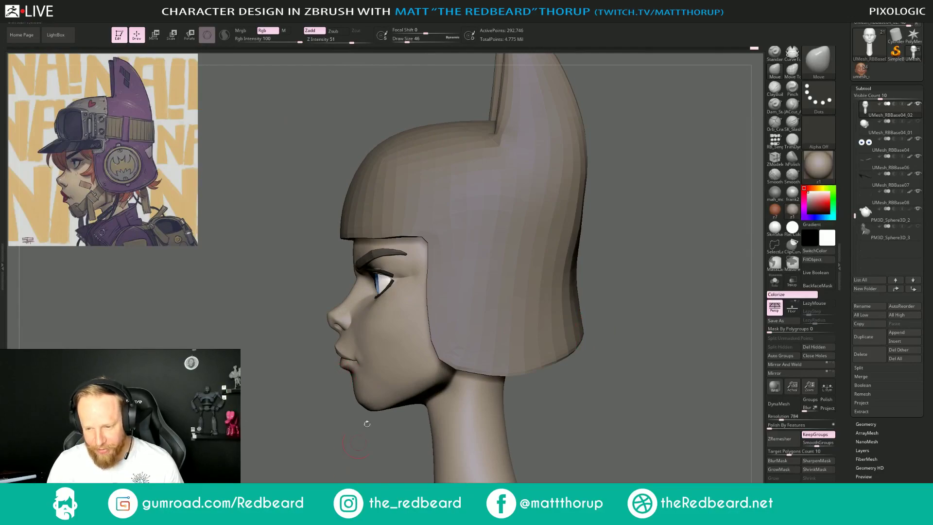
Smooth the area between the eyebrow and the upper eyelid at draw size 23.
{"action": "mouse_move", "coordinate": [341, 429]}
{"action": "right_mouse_down"}
{"action": "mouse_move", "coordinate": [335, 340]}
{"action": "mouse_move", "coordinate": [320, 299]}
{"action": "right_mouse_up"}
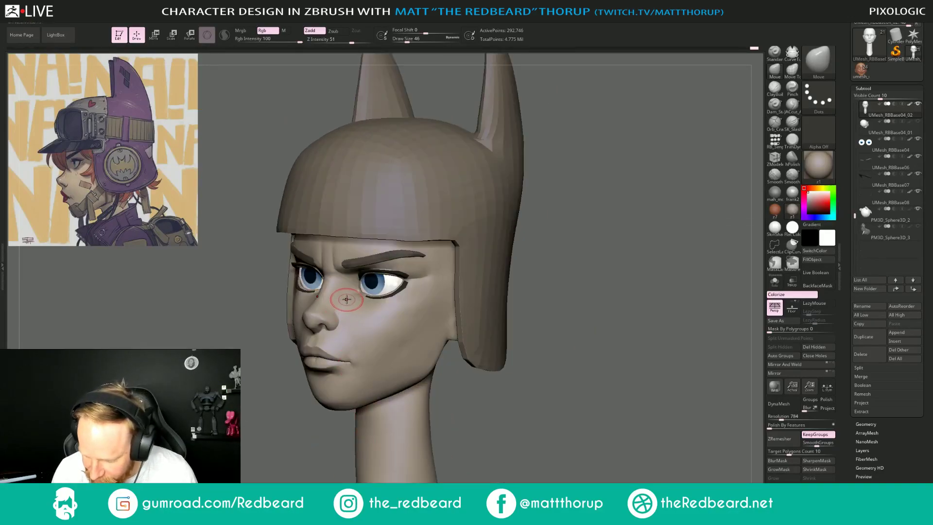
{"action": "key", "text": "shift"}
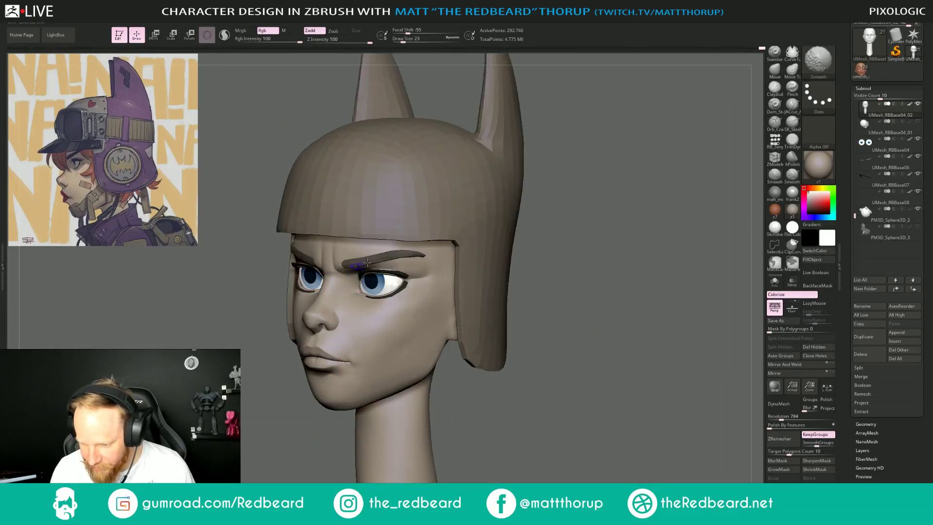
{"action": "mouse_move", "coordinate": [585, 249]}
{"action": "right_mouse_down"}
{"action": "mouse_move", "coordinate": [629, 254]}
{"action": "mouse_move", "coordinate": [552, 254]}
{"action": "mouse_move", "coordinate": [568, 274]}
{"action": "mouse_move", "coordinate": [546, 276]}
{"action": "right_mouse_up"}
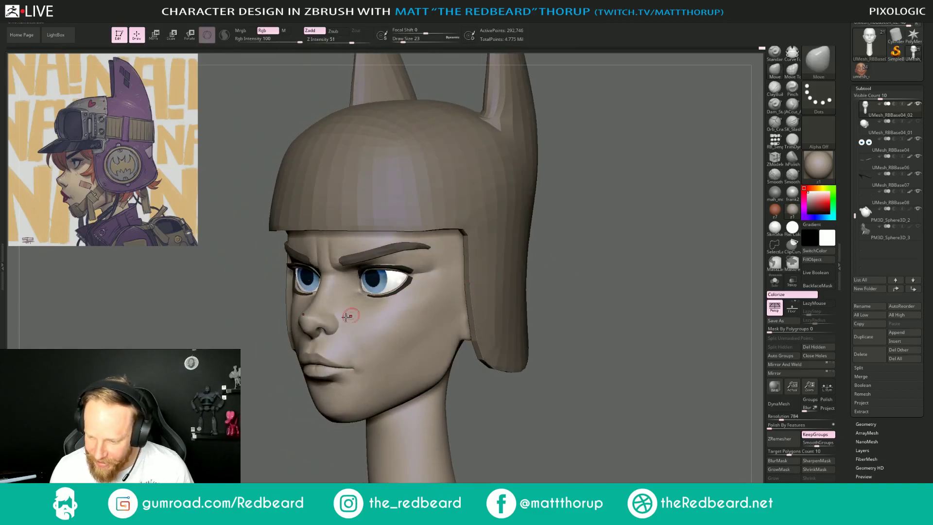
{"action": "right_click_drag", "start_coordinate": [348, 316], "coordinate": [256, 427]}
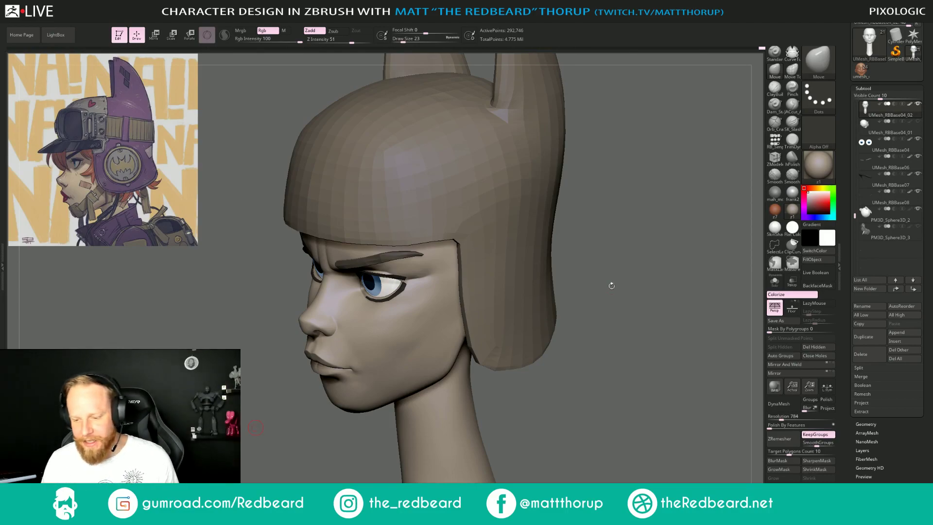
Smooth the skin beside the outer corner of the eye at draw size 16.
{"action": "mouse_move", "coordinate": [611, 285]}
{"action": "left_mouse_down"}
{"action": "mouse_move", "coordinate": [616, 273]}
{"action": "mouse_move", "coordinate": [619, 283]}
{"action": "mouse_move", "coordinate": [667, 286]}
{"action": "left_mouse_up"}
{"action": "key", "text": "s"}
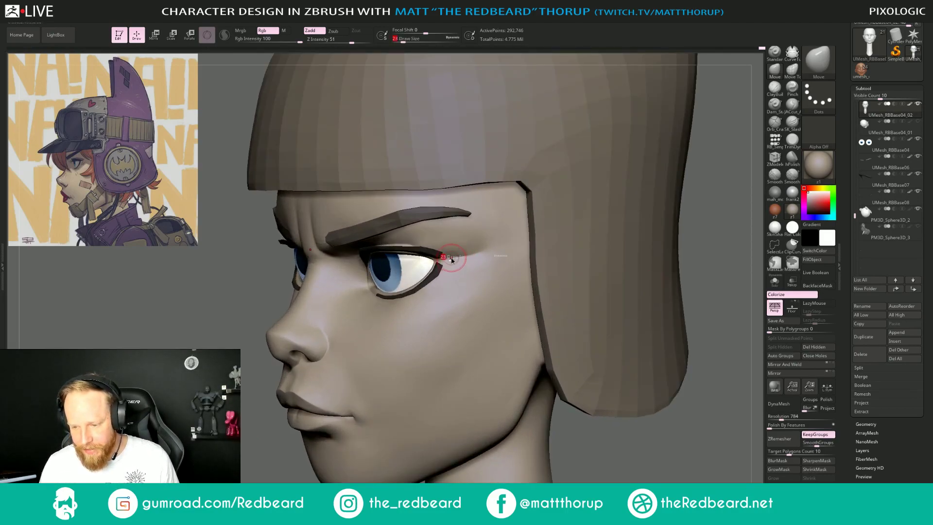
{"action": "left_click_drag", "start_coordinate": [450, 259], "coordinate": [457, 258]}
{"action": "key", "text": "s"}
{"action": "key", "text": "shift"}
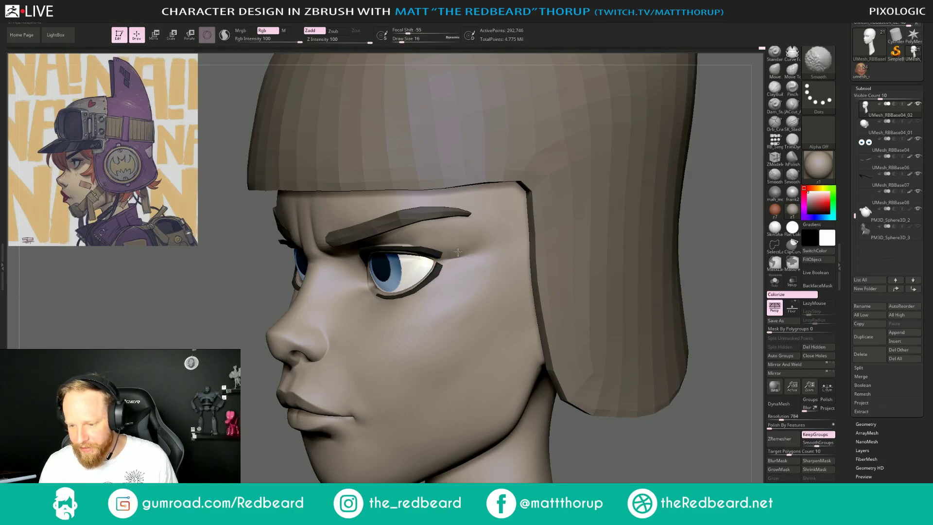
{"action": "mouse_move", "coordinate": [629, 428]}
{"action": "left_mouse_down"}
{"action": "mouse_move", "coordinate": [678, 432]}
{"action": "mouse_move", "coordinate": [686, 419]}
{"action": "mouse_move", "coordinate": [640, 387]}
{"action": "mouse_move", "coordinate": [550, 389]}
{"action": "mouse_move", "coordinate": [574, 402]}
{"action": "mouse_move", "coordinate": [541, 413]}
{"action": "mouse_move", "coordinate": [602, 415]}
{"action": "left_mouse_up"}
Build up the area around the mouth corner with ClayBuildup at draw size 16 and smooth it.
{"action": "left_click", "coordinate": [774, 88]}
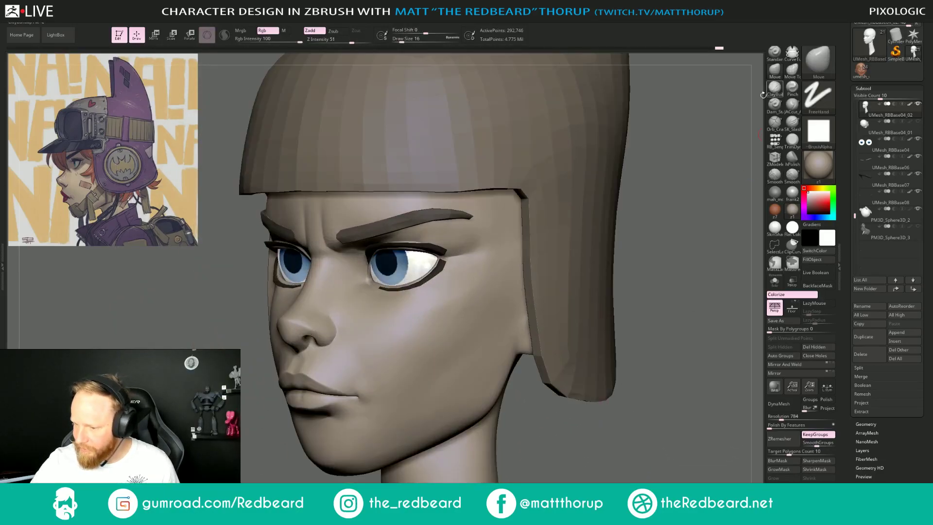
{"action": "left_click_drag", "start_coordinate": [347, 385], "coordinate": [367, 405]}
{"action": "key", "text": "shift"}
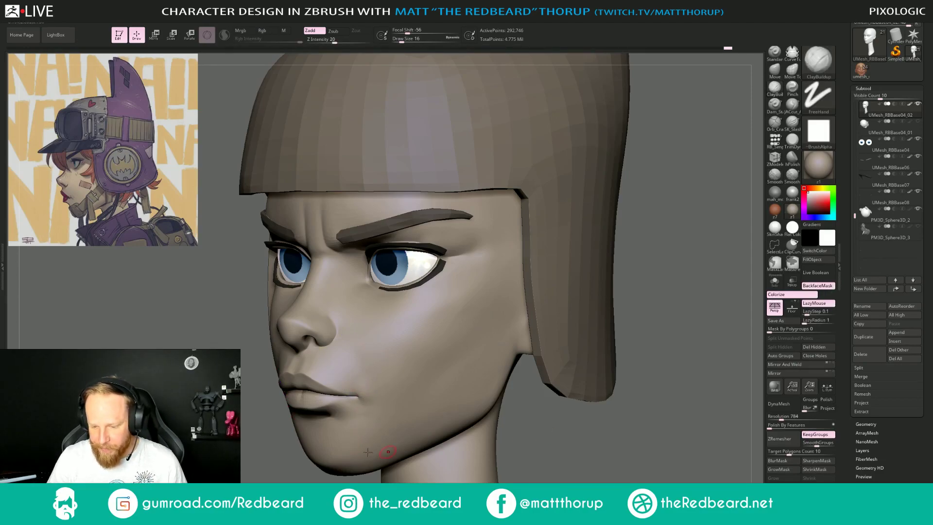
{"action": "key", "text": "shift"}
{"action": "mouse_move", "coordinate": [277, 445]}
{"action": "left_mouse_down"}
{"action": "mouse_move", "coordinate": [475, 443]}
{"action": "mouse_move", "coordinate": [619, 345]}
{"action": "left_mouse_up"}
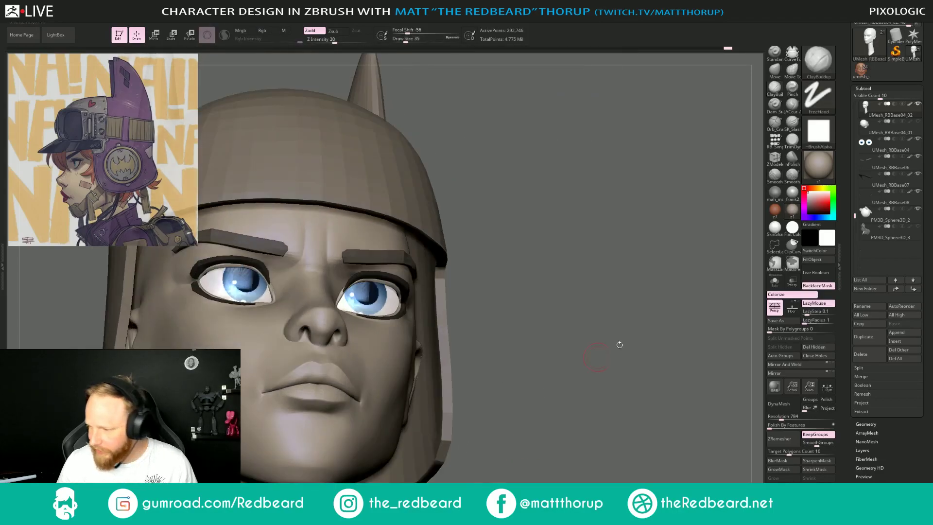
Carve the crease beneath the lower lip with the JACrse_A brush at draw size 20.
{"action": "left_click", "coordinate": [792, 104]}
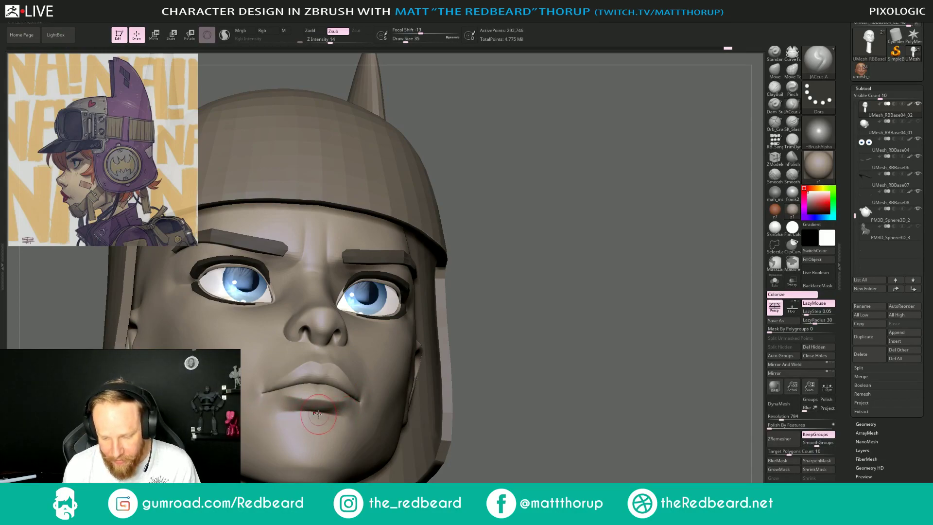
{"action": "key", "text": "s"}
{"action": "left_click_drag", "start_coordinate": [325, 419], "coordinate": [321, 418]}
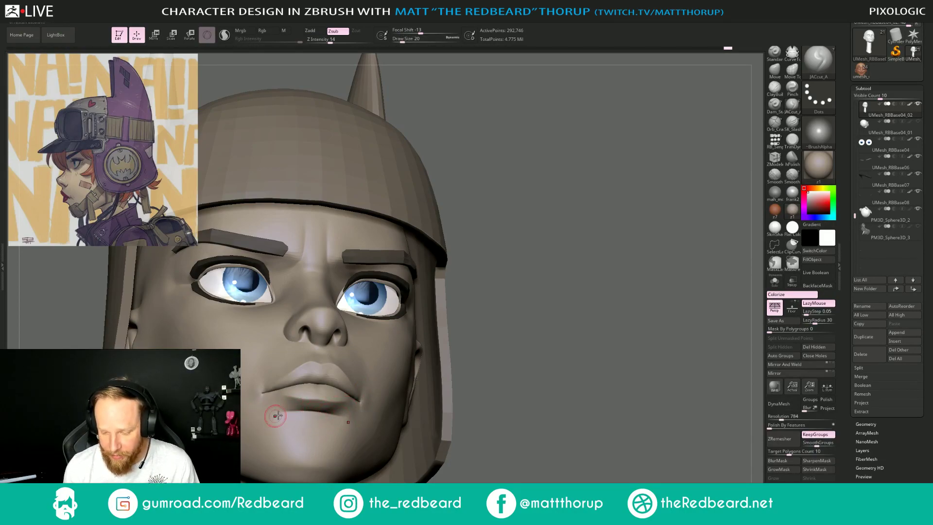
{"action": "mouse_move", "coordinate": [460, 386]}
{"action": "left_mouse_down"}
{"action": "mouse_move", "coordinate": [546, 392]}
{"action": "mouse_move", "coordinate": [510, 387]}
{"action": "mouse_move", "coordinate": [474, 398]}
{"action": "mouse_move", "coordinate": [535, 394]}
{"action": "mouse_move", "coordinate": [473, 375]}
{"action": "left_mouse_up"}
Reshape the lips and mouth corners with the Move Topological brush, using draw sizes of 39 and 41.
{"action": "key", "text": "b"}
{"action": "key", "text": "m"}
{"action": "key", "text": "t"}
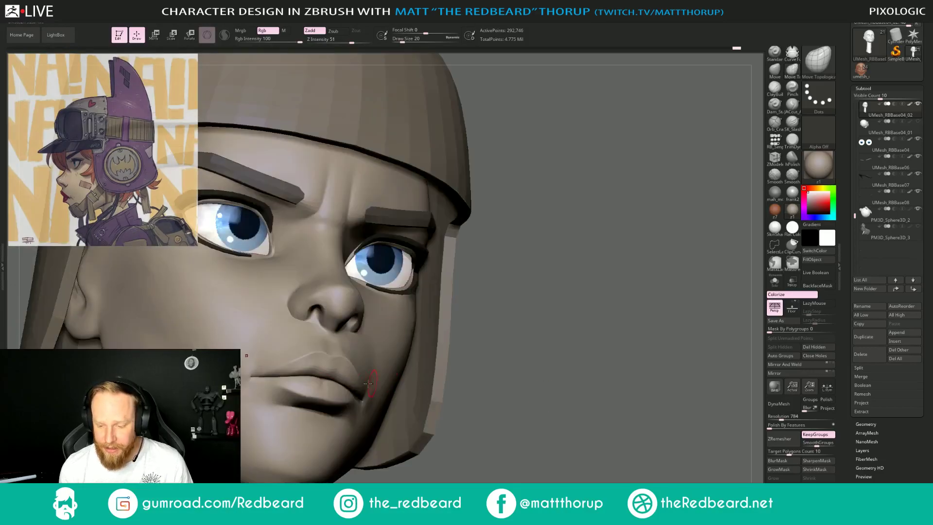
{"action": "key", "text": "s"}
{"action": "left_click_drag", "start_coordinate": [285, 375], "coordinate": [287, 369]}
{"action": "left_click_drag", "start_coordinate": [508, 387], "coordinate": [510, 330]}
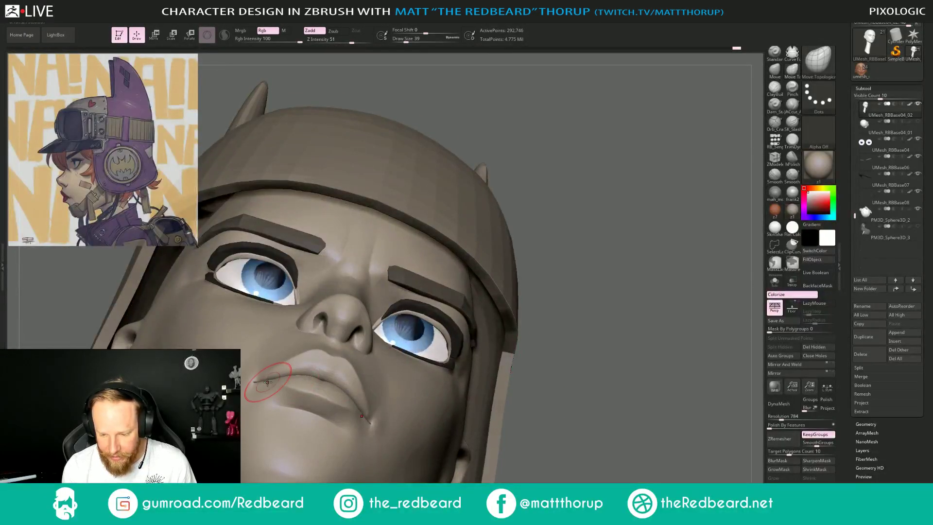
{"action": "key", "text": "s"}
{"action": "left_click_drag", "start_coordinate": [271, 381], "coordinate": [303, 378]}
{"action": "key", "text": "s"}
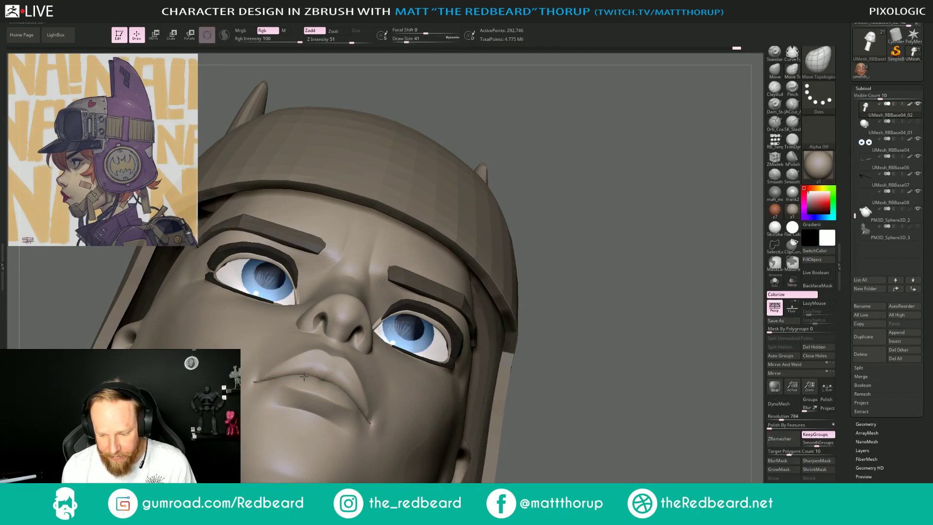
Refine the mouth corner with Move Topological from draw size 29 down to 9, and smooth the edge above the upper lip.
{"action": "mouse_move", "coordinate": [577, 335]}
{"action": "left_mouse_down"}
{"action": "mouse_move", "coordinate": [581, 382]}
{"action": "mouse_move", "coordinate": [452, 386]}
{"action": "mouse_move", "coordinate": [303, 432]}
{"action": "left_mouse_up"}
{"action": "key", "text": "s"}
{"action": "left_click_drag", "start_coordinate": [344, 371], "coordinate": [342, 371]}
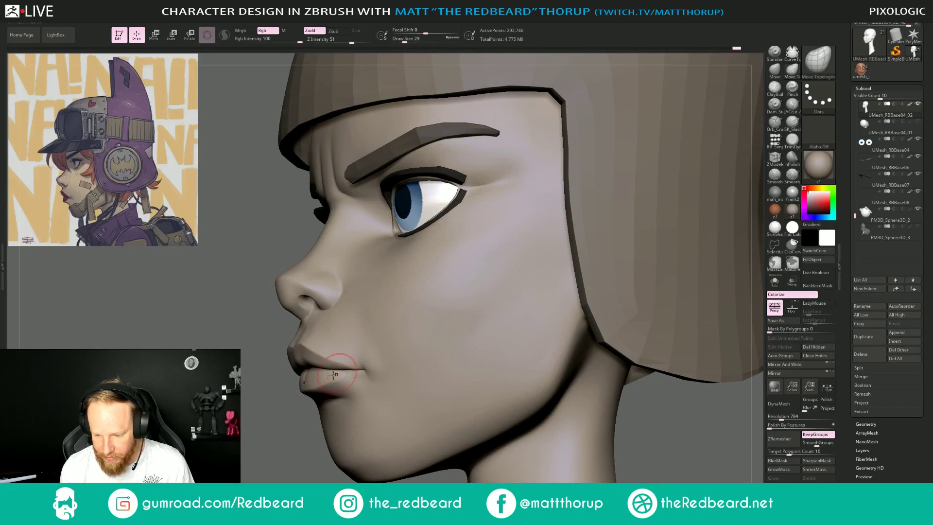
{"action": "left_click_drag", "start_coordinate": [298, 428], "coordinate": [378, 429]}
{"action": "key", "text": "s"}
{"action": "left_click_drag", "start_coordinate": [358, 375], "coordinate": [356, 375]}
{"action": "mouse_move", "coordinate": [247, 407]}
{"action": "left_mouse_down"}
{"action": "mouse_move", "coordinate": [263, 448]}
{"action": "mouse_move", "coordinate": [335, 328]}
{"action": "left_mouse_up"}
{"action": "key", "text": "shift"}
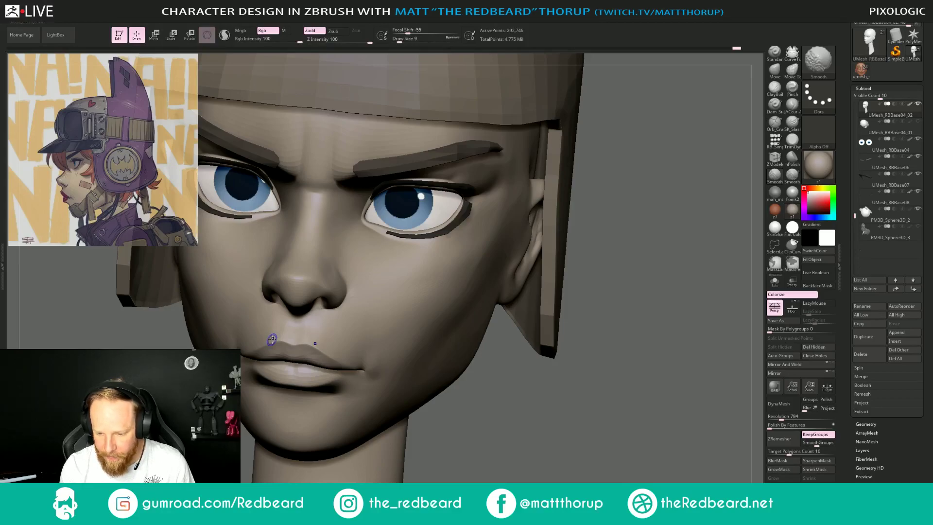
Isolate the head mesh, hiding the helmet, eyes and eyebrows.
{"action": "left_click_drag", "start_coordinate": [496, 397], "coordinate": [617, 401]}
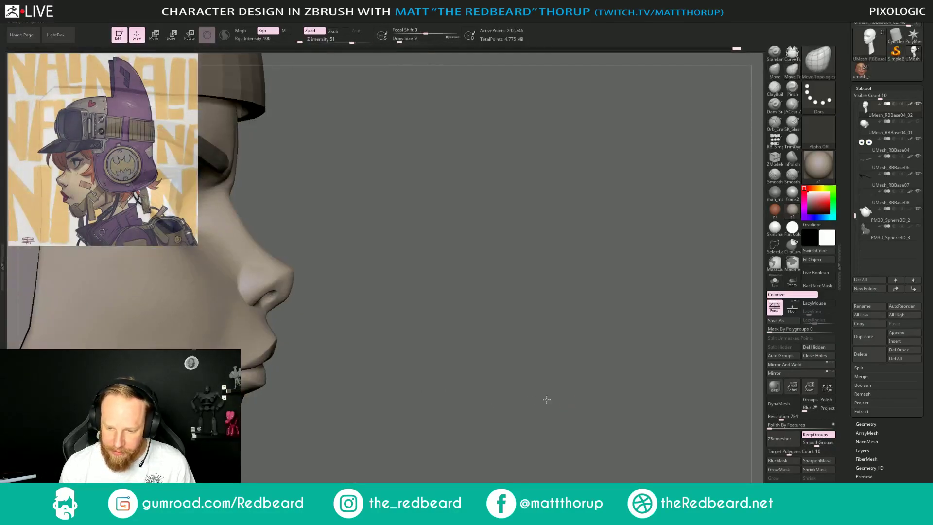
{"action": "mouse_move", "coordinate": [546, 399]}
{"action": "left_mouse_down", "text": "alt"}
{"action": "mouse_move", "coordinate": [374, 400]}
{"action": "mouse_move", "coordinate": [535, 387]}
{"action": "mouse_move", "coordinate": [509, 388]}
{"action": "left_mouse_up", "text": "alt"}
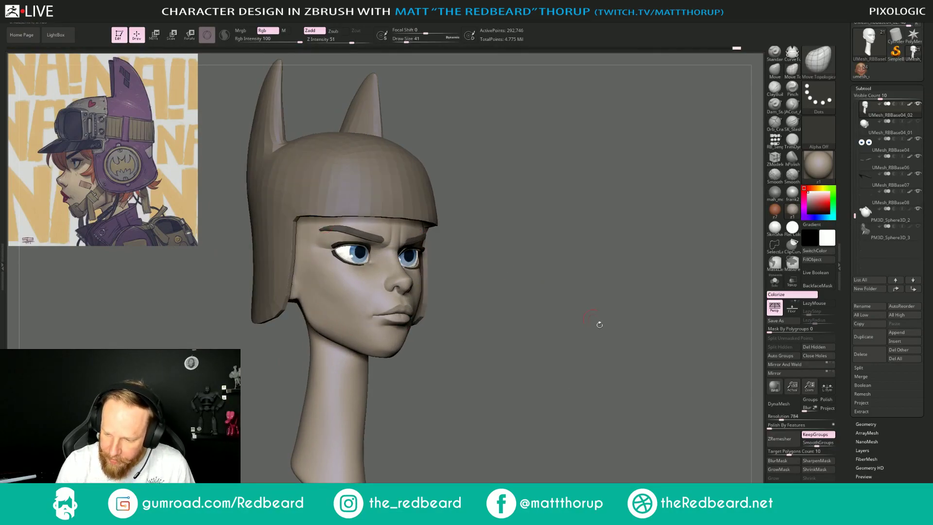
{"action": "left_click_drag", "start_coordinate": [598, 323], "coordinate": [607, 409]}
{"action": "left_click_drag", "start_coordinate": [608, 409], "coordinate": [585, 401]}
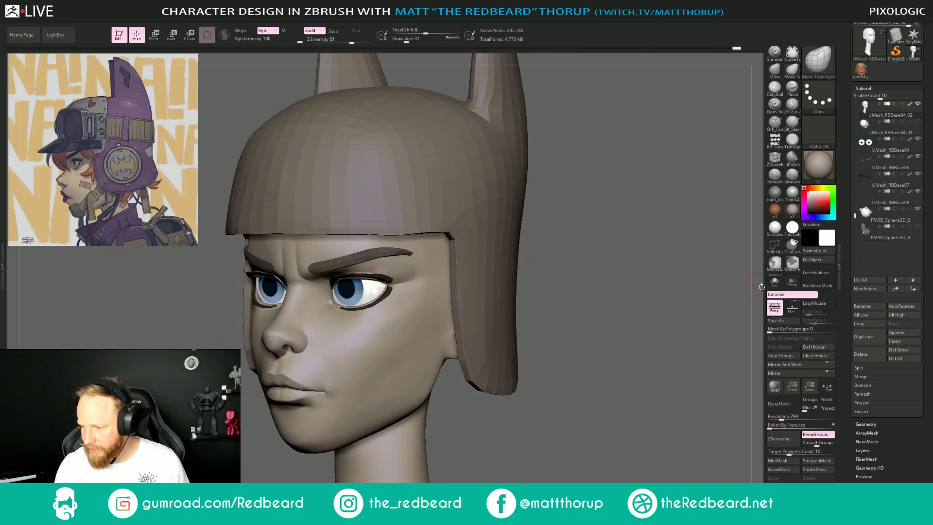
{"action": "left_click", "coordinate": [773, 281]}
{"action": "left_click_drag", "start_coordinate": [610, 304], "coordinate": [484, 281], "text": "alt"}
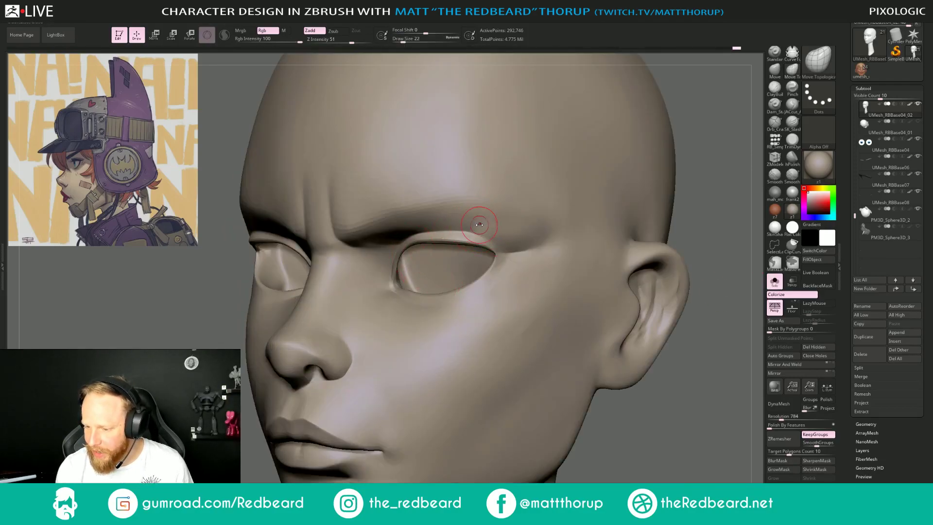
Build up the brow ridge above the eye with ClayBuildup at draw sizes 22 and 20, and smooth it.
{"action": "left_click", "coordinate": [774, 87]}
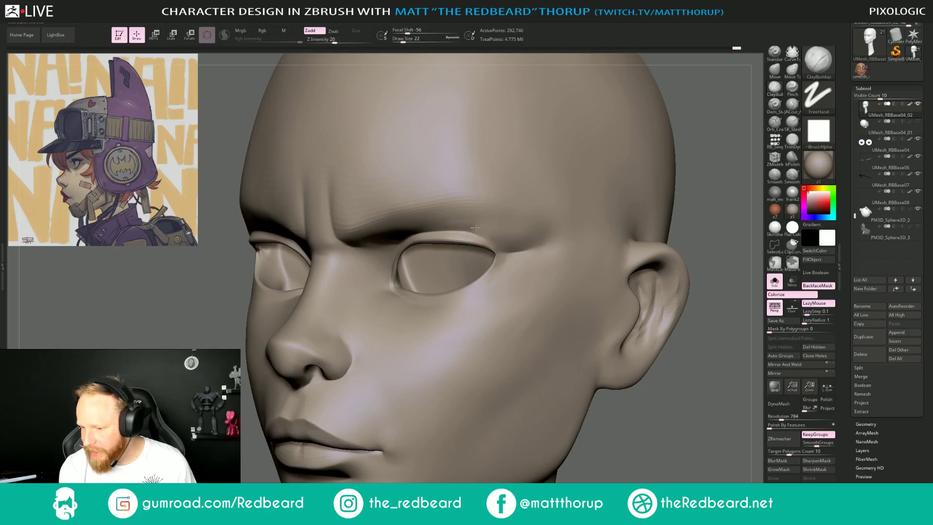
{"action": "left_click_drag", "start_coordinate": [498, 229], "coordinate": [425, 223]}
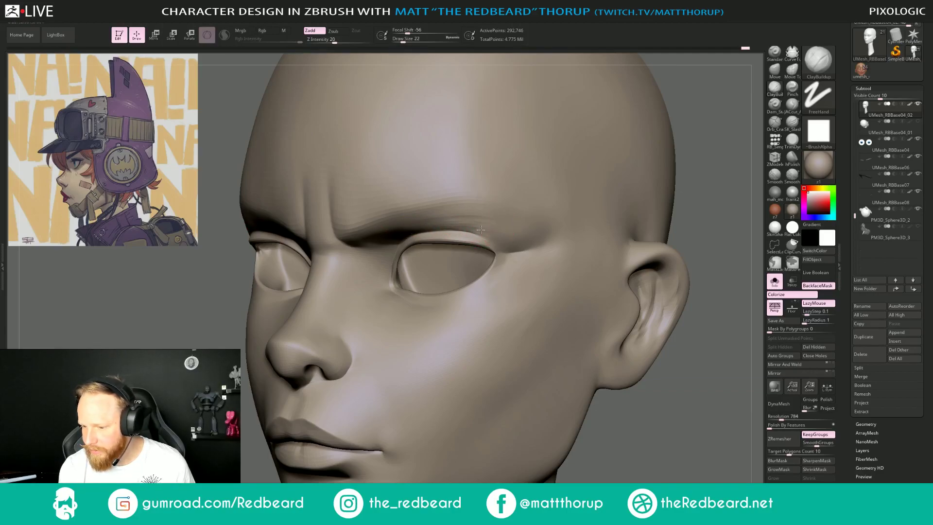
{"action": "left_click_drag", "start_coordinate": [480, 230], "coordinate": [436, 222]}
{"action": "key", "text": "shift"}
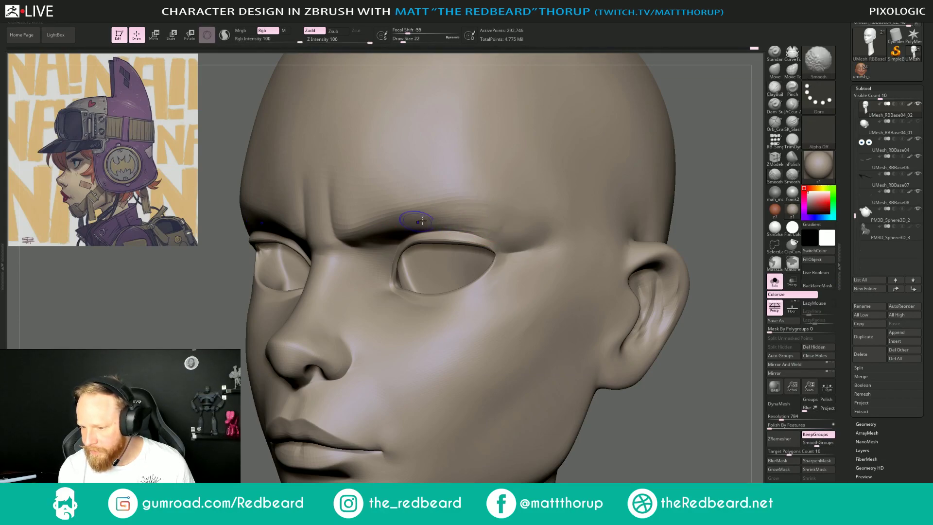
{"action": "left_click_drag", "start_coordinate": [450, 225], "coordinate": [418, 220], "text": "shift"}
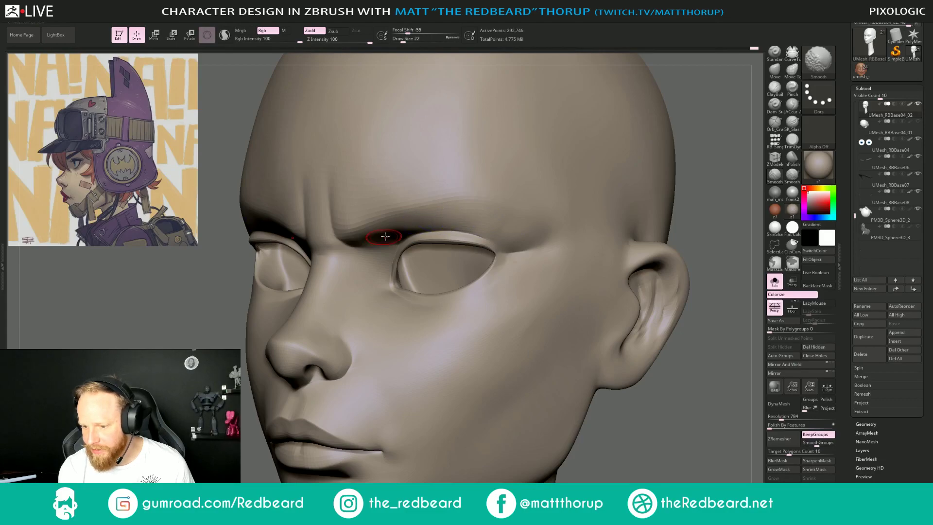
{"action": "left_click_drag", "start_coordinate": [220, 302], "coordinate": [231, 270]}
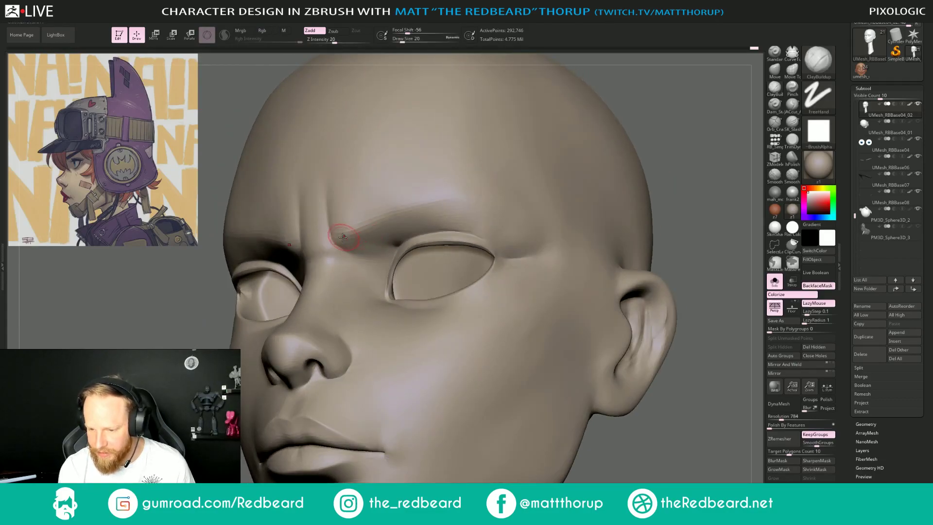
{"action": "key", "text": "s"}
{"action": "mouse_move", "coordinate": [343, 237]}
{"action": "left_mouse_down"}
{"action": "mouse_move", "coordinate": [427, 217]}
{"action": "mouse_move", "coordinate": [343, 214]}
{"action": "mouse_move", "coordinate": [430, 197]}
{"action": "left_mouse_up"}
Tighten the crease under the inner brow with the Pinch brush at draw size 59.
{"action": "mouse_move", "coordinate": [683, 205]}
{"action": "left_mouse_down"}
{"action": "mouse_move", "coordinate": [714, 231]}
{"action": "mouse_move", "coordinate": [530, 221]}
{"action": "mouse_move", "coordinate": [568, 264]}
{"action": "left_mouse_up"}
{"action": "key", "text": "b"}
{"action": "key", "text": "p"}
{"action": "key", "text": "i"}
{"action": "key", "text": "s"}
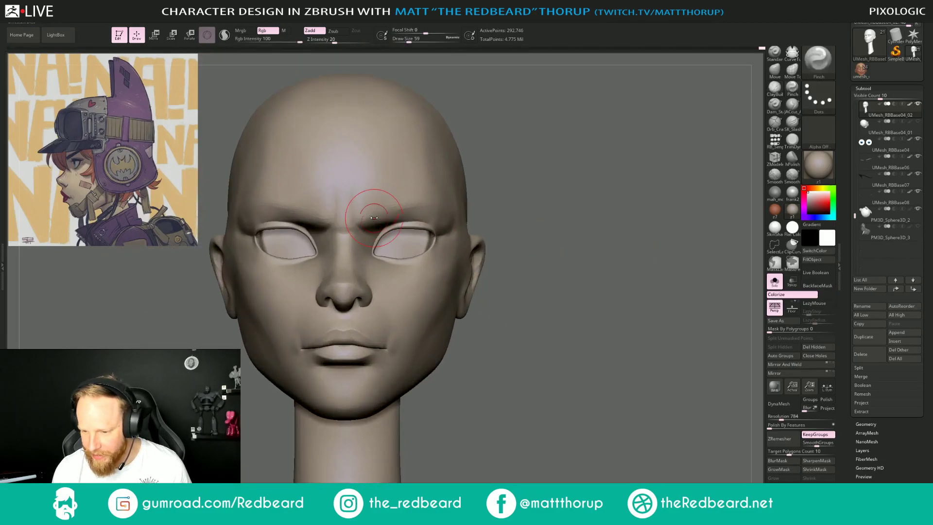
{"action": "left_click_drag", "start_coordinate": [374, 217], "coordinate": [395, 211]}
{"action": "right_click_drag", "start_coordinate": [521, 204], "coordinate": [374, 224]}
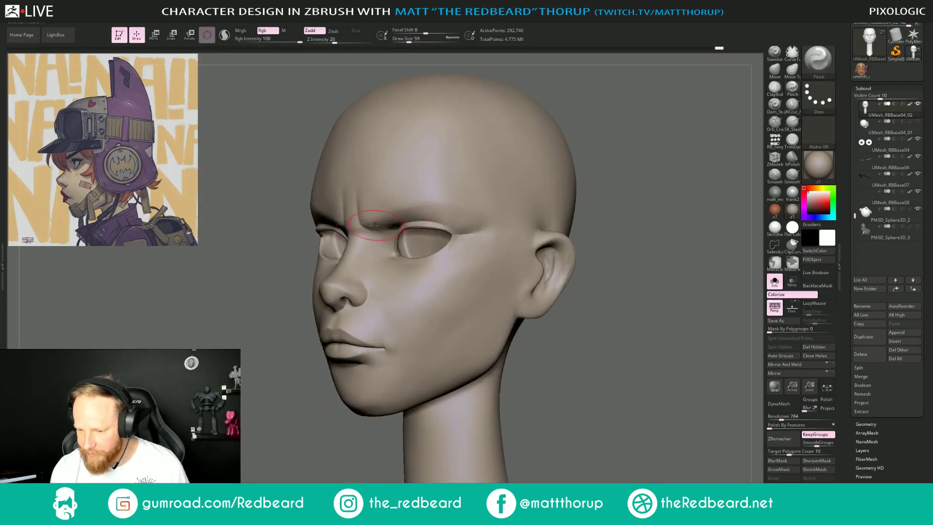
{"action": "mouse_move", "coordinate": [358, 211]}
{"action": "left_mouse_down"}
{"action": "mouse_move", "coordinate": [361, 189]}
{"action": "mouse_move", "coordinate": [359, 207]}
{"action": "left_mouse_up"}
Reshape the inner brow and frown area with the Move brush, ending at draw size 37.
{"action": "key", "text": "b"}
{"action": "key", "text": "m"}
{"action": "key", "text": "v"}
{"action": "key", "text": "s"}
{"action": "left_click", "coordinate": [354, 206]}
{"action": "key", "text": "s"}
{"action": "left_click", "coordinate": [359, 209]}
{"action": "left_click_drag", "start_coordinate": [253, 339], "coordinate": [296, 318]}
{"action": "key", "text": "s"}
{"action": "left_click", "coordinate": [356, 213]}
{"action": "mouse_move", "coordinate": [628, 262]}
{"action": "left_mouse_down"}
{"action": "mouse_move", "coordinate": [627, 312]}
{"action": "mouse_move", "coordinate": [574, 340]}
{"action": "mouse_move", "coordinate": [627, 296]}
{"action": "left_mouse_up"}
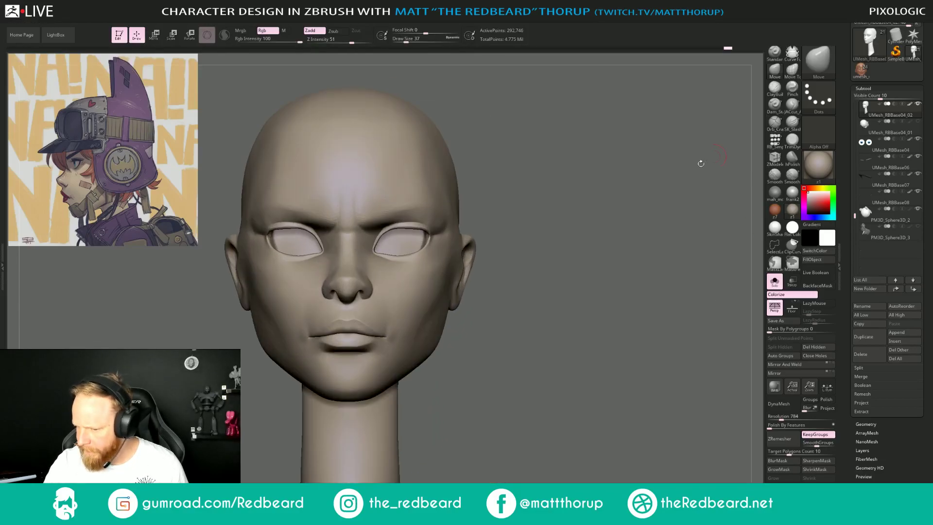
Set up a hard, fine mask brush for the inner eyelid with focal shift -100 and draw size 3.
{"action": "left_click_drag", "start_coordinate": [561, 292], "coordinate": [528, 362], "text": "alt"}
{"action": "key", "text": "s"}
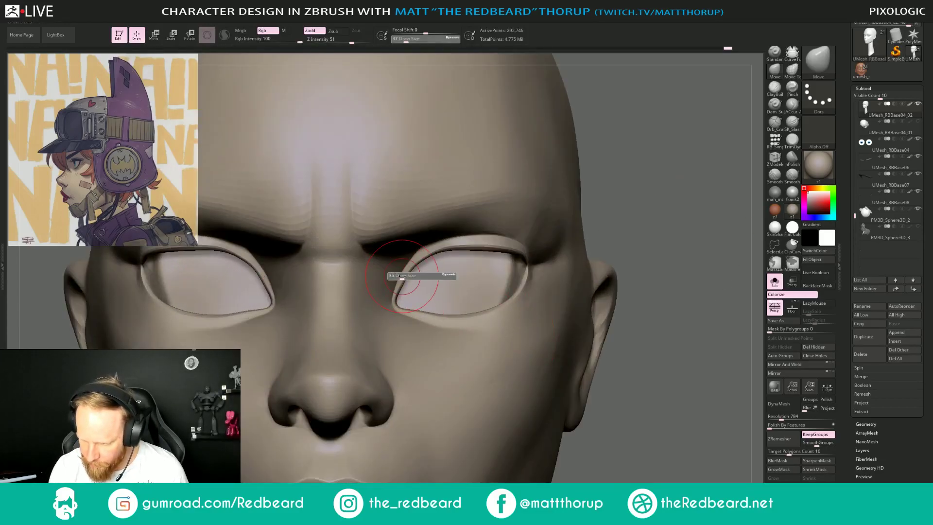
{"action": "left_click", "coordinate": [395, 280]}
{"action": "left_click_drag", "start_coordinate": [667, 218], "coordinate": [655, 216]}
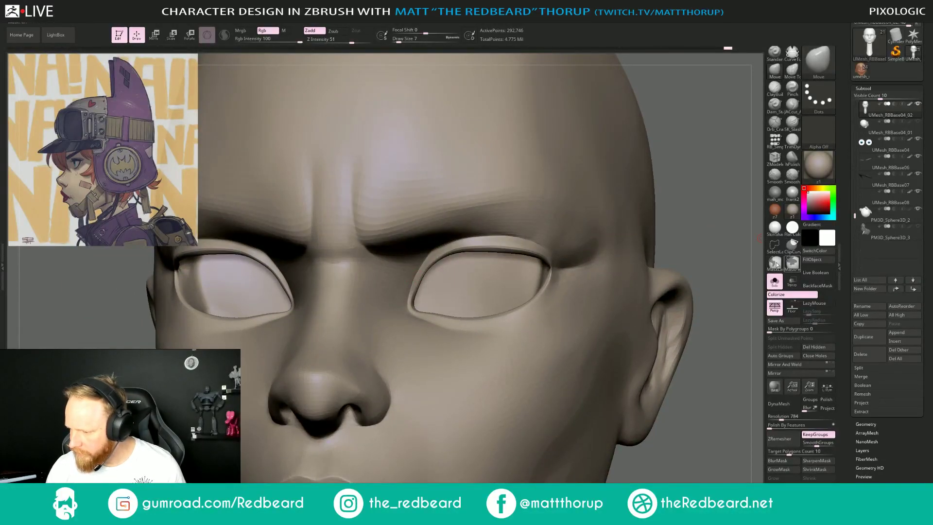
{"action": "left_click_drag", "start_coordinate": [422, 31], "coordinate": [388, 32], "text": "ctrl"}
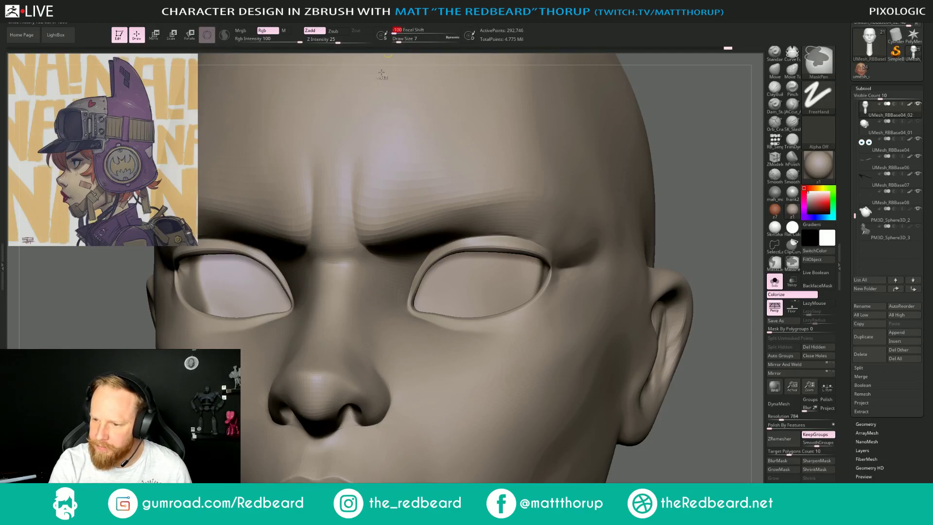
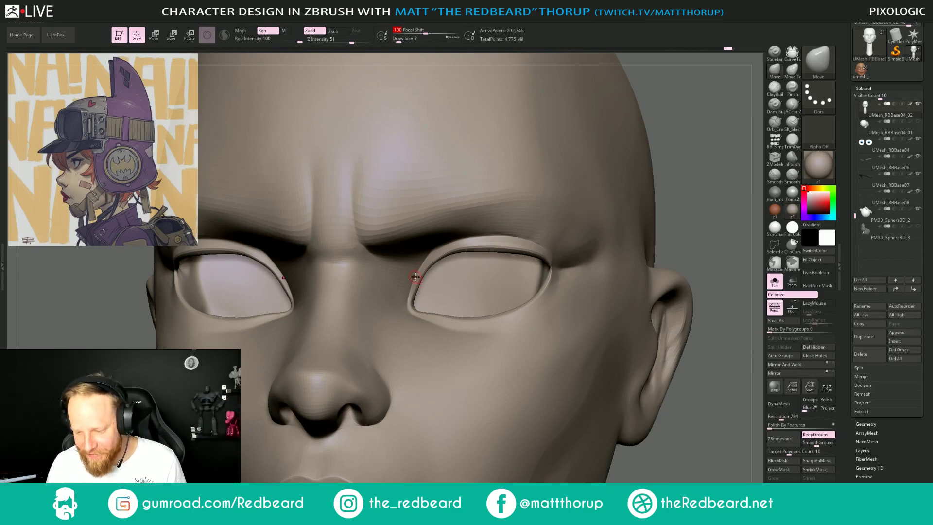
{"action": "key", "text": "Return"}
{"action": "key", "text": "s"}
{"action": "left_click_drag", "start_coordinate": [416, 278], "coordinate": [413, 278]}
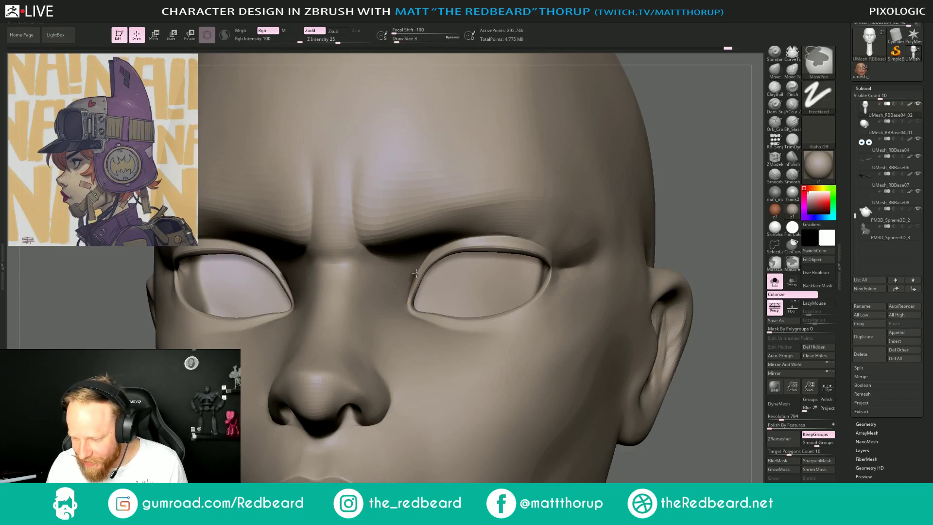
Mask a thin line along the upper eyelid's outer edge, from the inner to the outer eye corner.
{"action": "left_click_drag", "start_coordinate": [701, 211], "coordinate": [707, 176]}
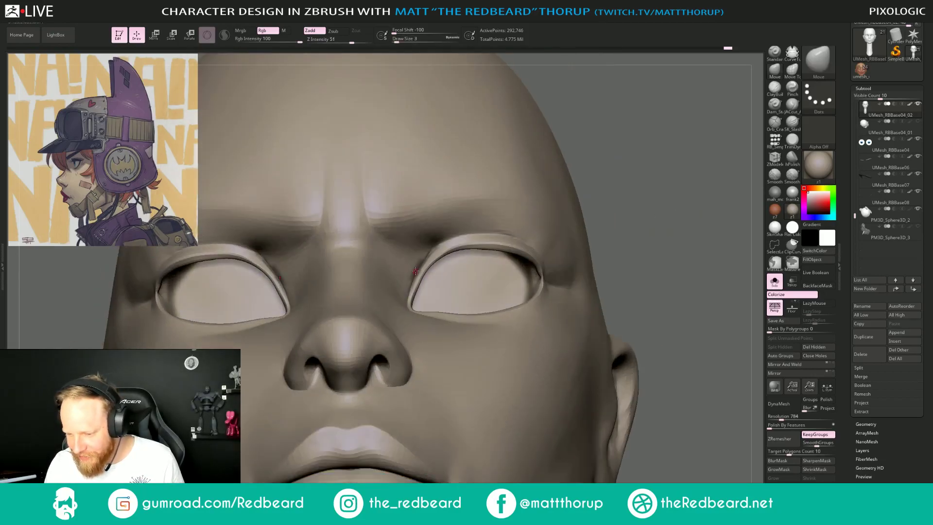
{"action": "key", "text": "s"}
{"action": "left_click_drag", "start_coordinate": [422, 257], "coordinate": [413, 269], "text": "ctrl"}
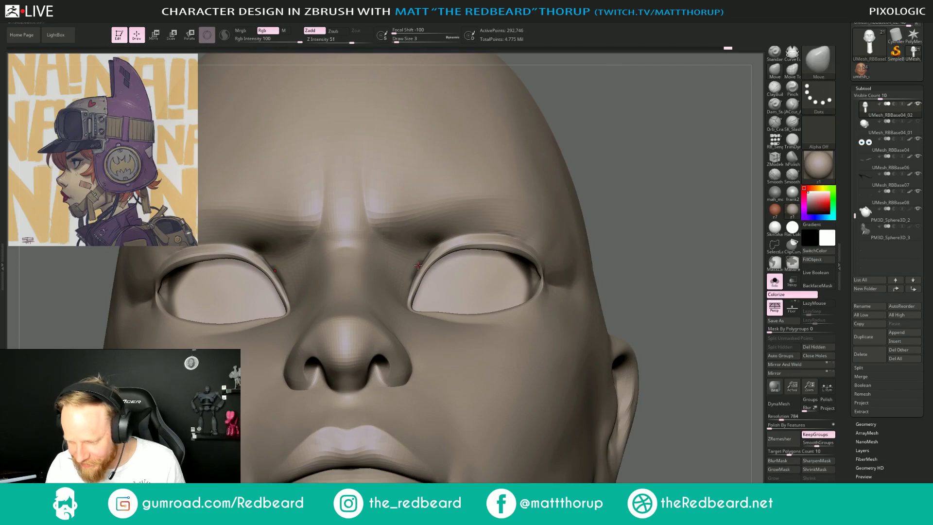
{"action": "key", "text": "ctrl"}
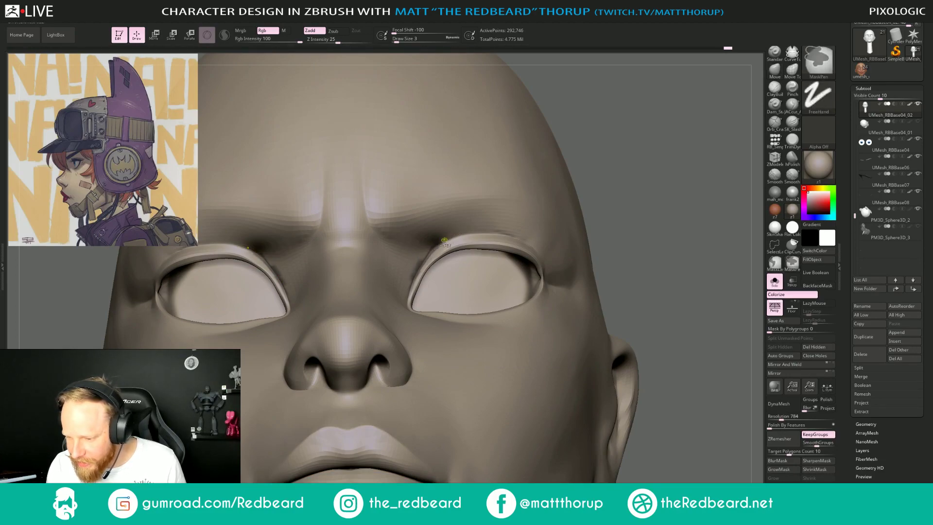
{"action": "left_click_drag", "start_coordinate": [446, 238], "coordinate": [498, 233], "text": "ctrl"}
{"action": "left_click_drag", "start_coordinate": [641, 241], "coordinate": [492, 242]}
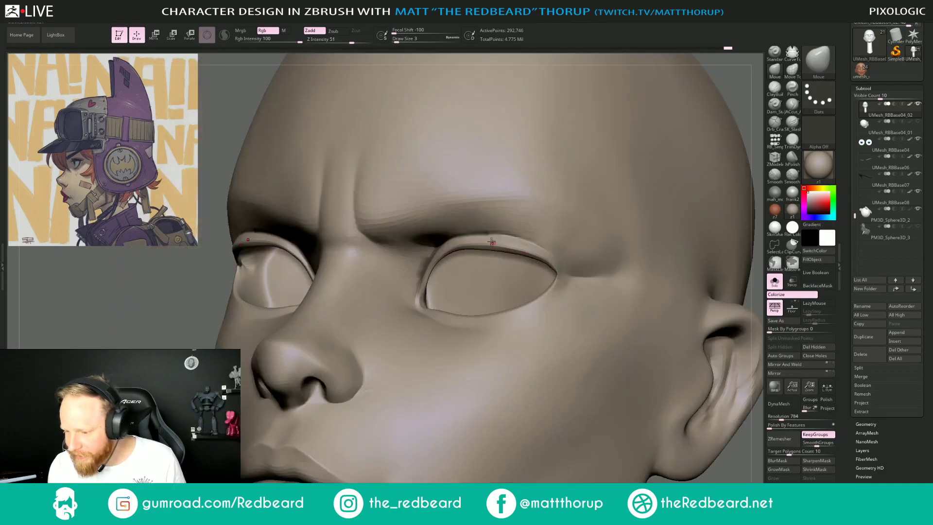
{"action": "key", "text": "ctrl"}
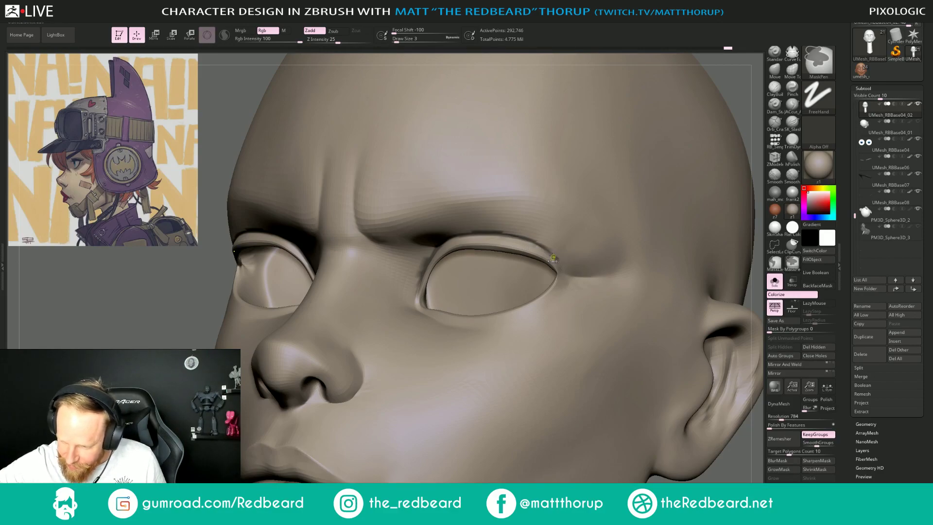
{"action": "key", "text": "ctrl+shift+z"}
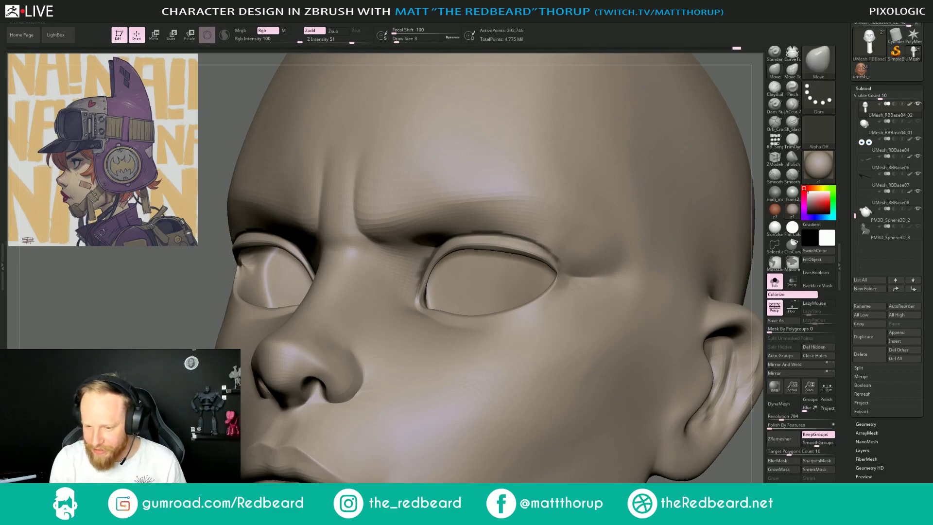
Invert the mask so only the thin eyelid line stays unmasked, and set the Move brush's draw size to 56.
{"action": "right_click_drag", "start_coordinate": [595, 421], "coordinate": [684, 431]}
{"action": "left_click_drag", "start_coordinate": [696, 442], "coordinate": [682, 421]}
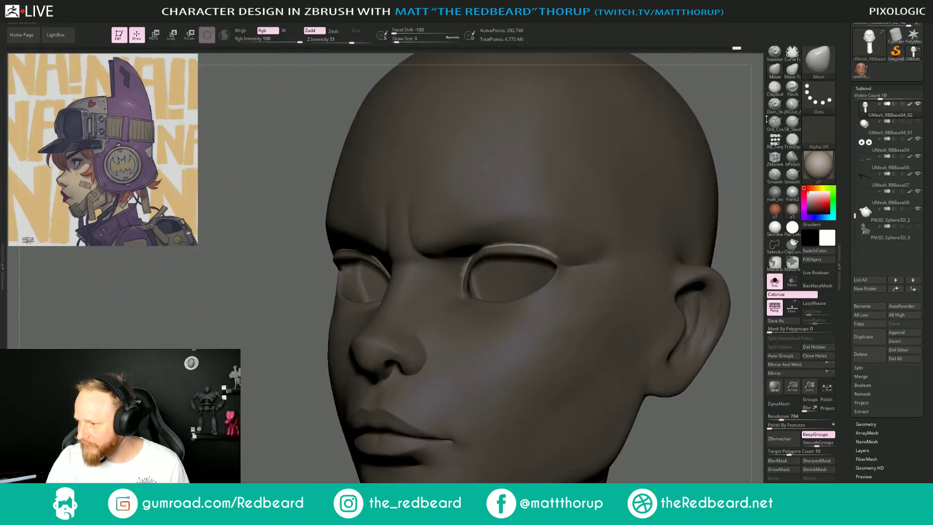
{"action": "left_click", "coordinate": [398, 41]}
{"action": "left_click_drag", "start_coordinate": [290, 433], "coordinate": [311, 427]}
{"action": "left_click_drag", "start_coordinate": [369, 348], "coordinate": [401, 330]}
{"action": "key", "text": "s"}
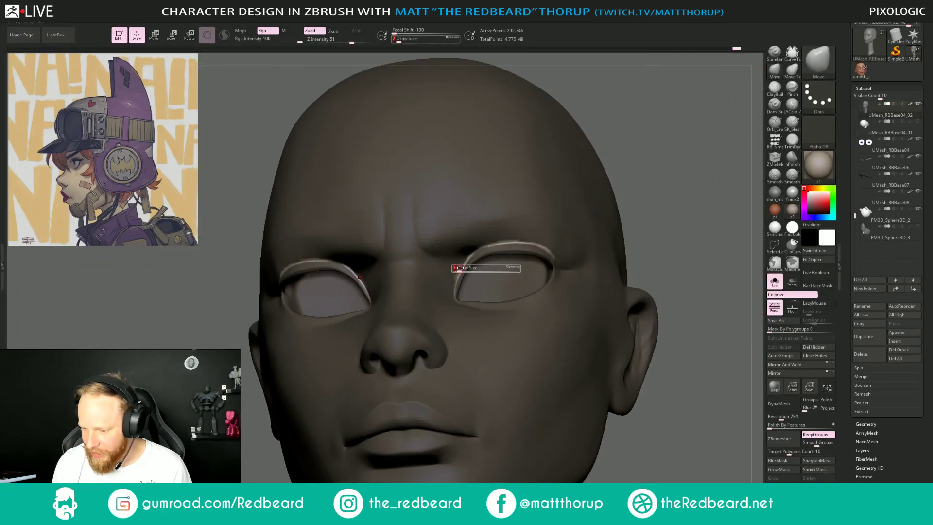
{"action": "left_click_drag", "start_coordinate": [459, 269], "coordinate": [467, 268]}
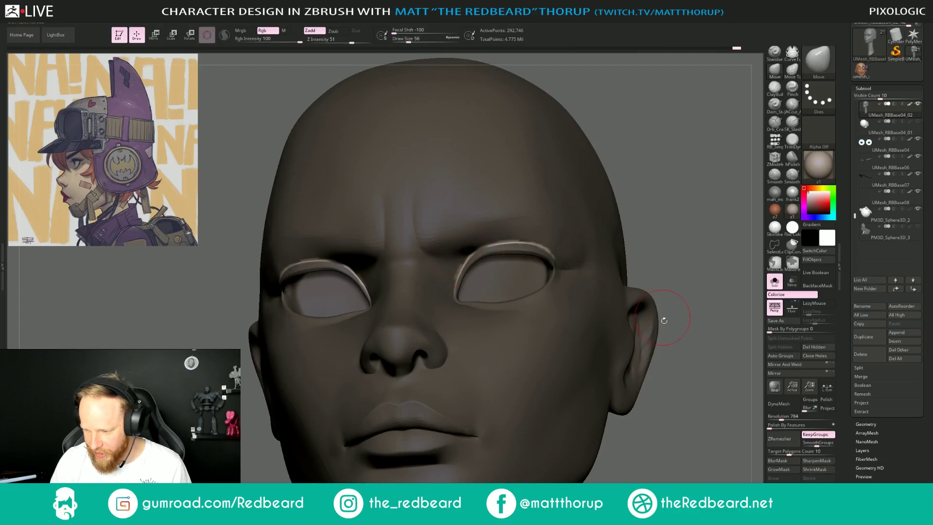
Hide the rest of the head, leaving only the front of the face around the eyes and mouth.
{"action": "left_click_drag", "start_coordinate": [664, 321], "coordinate": [632, 397]}
{"action": "left_click_drag", "start_coordinate": [354, 466], "coordinate": [262, 442], "text": "alt"}
{"action": "mouse_move", "coordinate": [330, 304]}
{"action": "left_mouse_down", "text": "ctrl+shift"}
{"action": "mouse_move", "coordinate": [334, 270]}
{"action": "mouse_move", "coordinate": [423, 253]}
{"action": "mouse_move", "coordinate": [412, 246]}
{"action": "mouse_move", "coordinate": [415, 254]}
{"action": "mouse_move", "coordinate": [428, 229]}
{"action": "mouse_move", "coordinate": [575, 316]}
{"action": "mouse_move", "coordinate": [575, 337]}
{"action": "mouse_move", "coordinate": [523, 375]}
{"action": "mouse_move", "coordinate": [351, 433]}
{"action": "mouse_move", "coordinate": [357, 465]}
{"action": "left_mouse_up", "text": "ctrl+shift"}
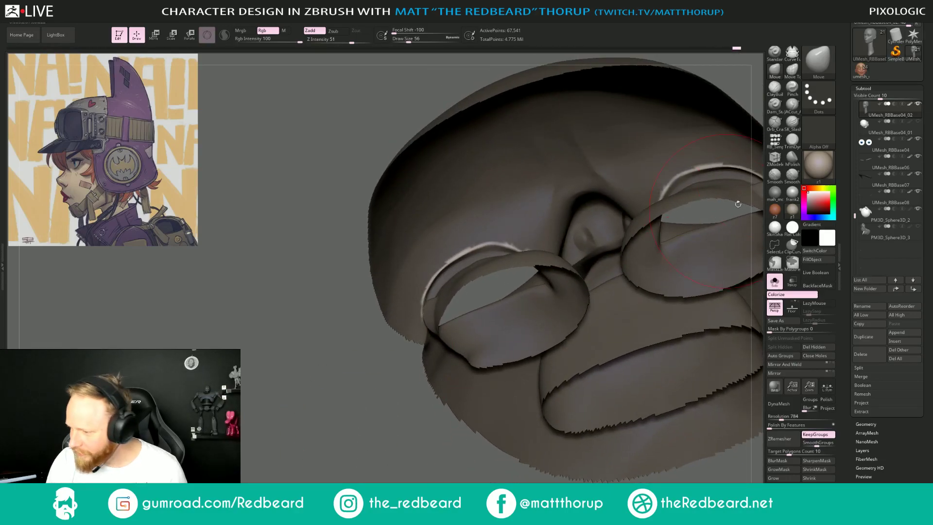
Tighten the unmasked upper-eyelid crease line with the Pinch brush at draw size 14.
{"action": "left_click", "coordinate": [792, 87]}
{"action": "key", "text": "s"}
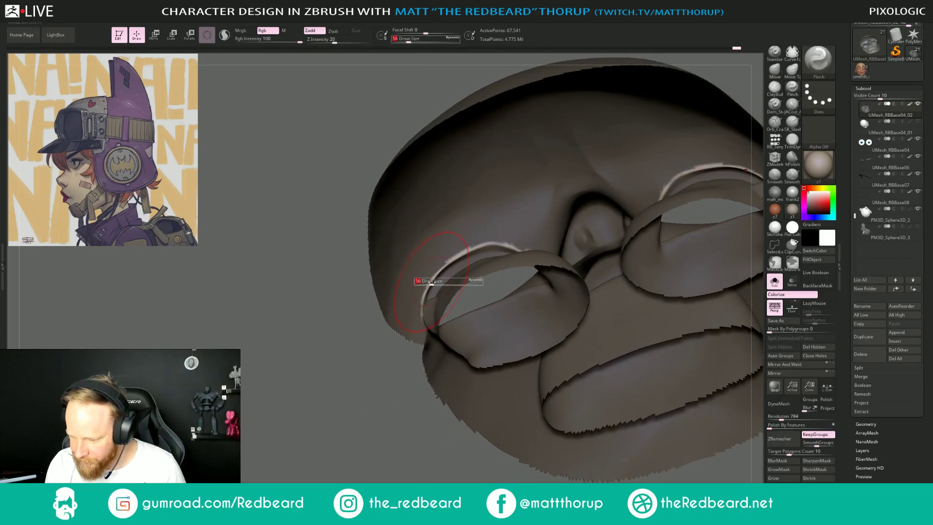
{"action": "left_click_drag", "start_coordinate": [432, 281], "coordinate": [424, 284]}
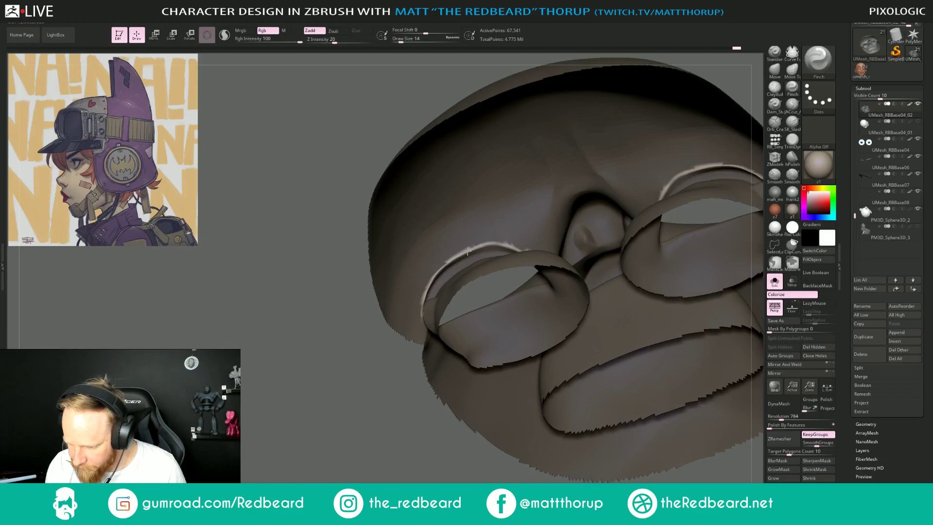
{"action": "left_click_drag", "start_coordinate": [355, 374], "coordinate": [495, 257]}
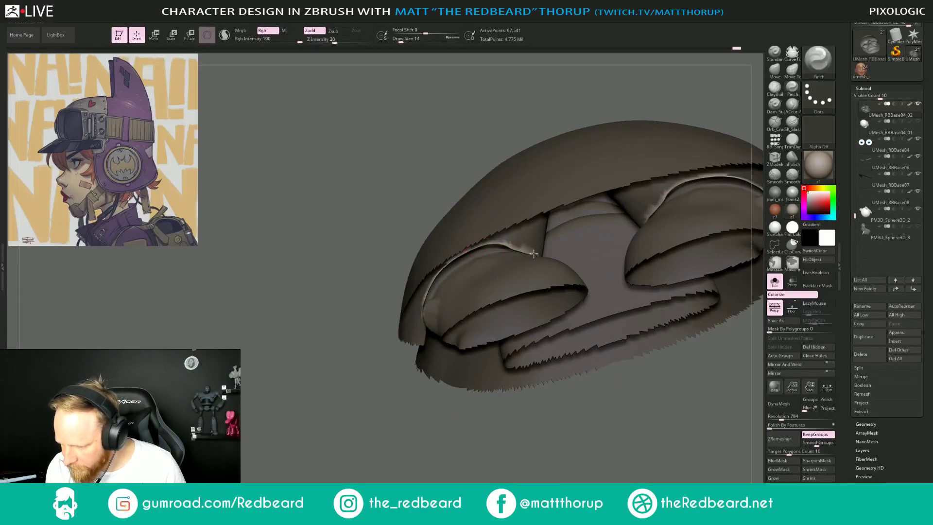
Set up the Move brush with draw size 25 and focal shift 0 for adjusting the crease line.
{"action": "key", "text": "b"}
{"action": "key", "text": "m"}
{"action": "key", "text": "v"}
{"action": "key", "text": "s"}
{"action": "left_click_drag", "start_coordinate": [510, 251], "coordinate": [499, 248]}
{"action": "key", "text": "s"}
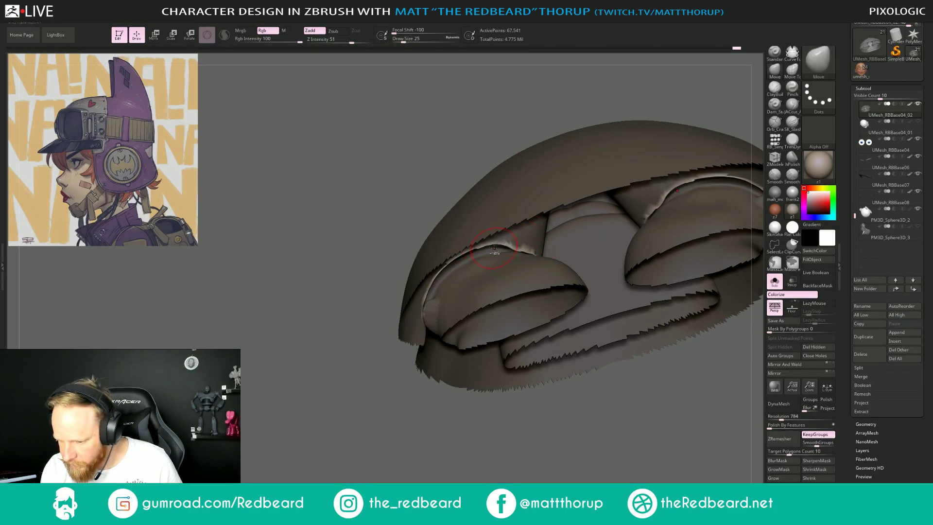
{"action": "left_click", "coordinate": [452, 30]}
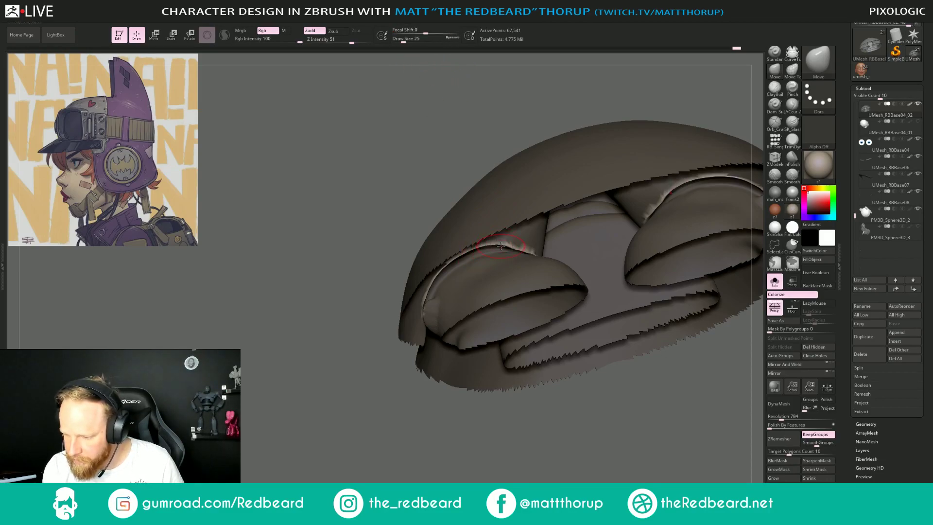
Shape the unmasked crease line along the upper eyelid with the Move brush at draw size 54.
{"action": "key", "text": "bracketleft"}
{"action": "key", "text": "s"}
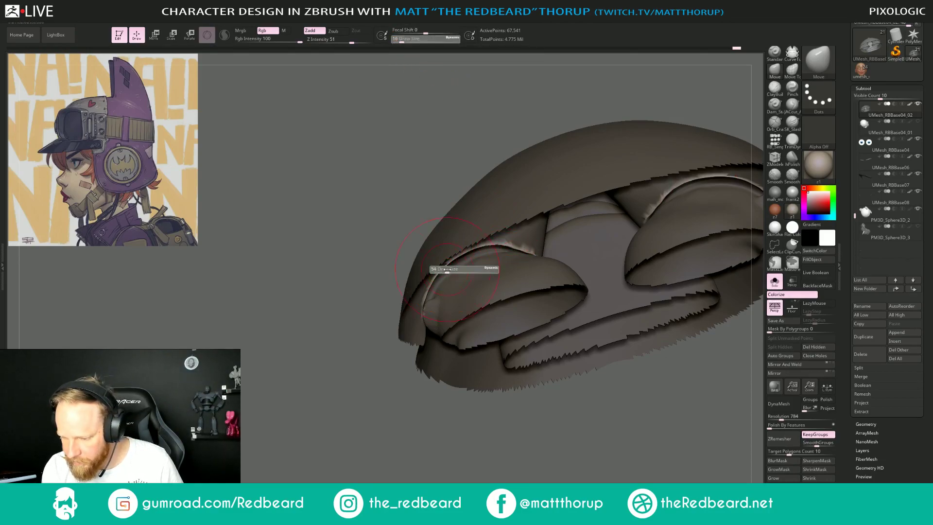
{"action": "left_click", "coordinate": [445, 271]}
{"action": "mouse_move", "coordinate": [367, 330]}
{"action": "left_mouse_down"}
{"action": "mouse_move", "coordinate": [362, 301]}
{"action": "mouse_move", "coordinate": [365, 355]}
{"action": "mouse_move", "coordinate": [477, 439]}
{"action": "mouse_move", "coordinate": [469, 388]}
{"action": "mouse_move", "coordinate": [492, 402]}
{"action": "mouse_move", "coordinate": [486, 424]}
{"action": "mouse_move", "coordinate": [490, 414]}
{"action": "left_mouse_up"}
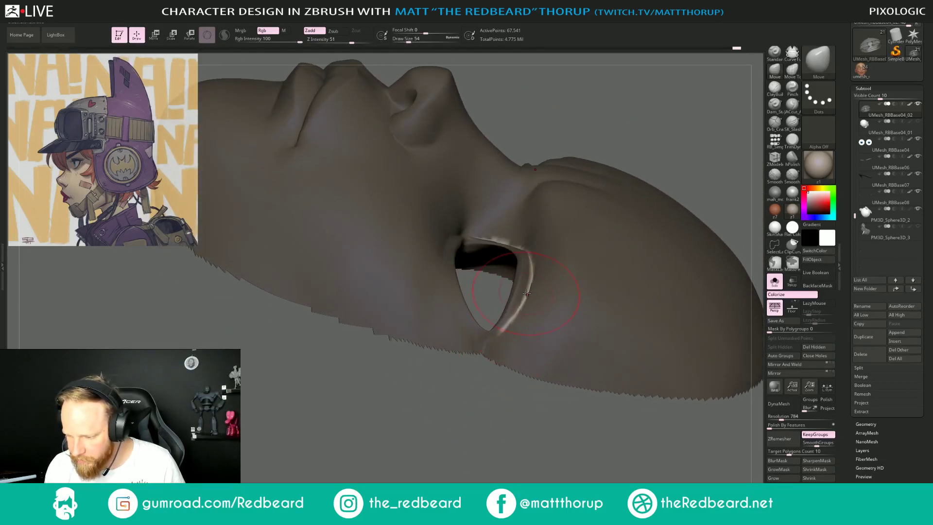
{"action": "left_click_drag", "start_coordinate": [493, 318], "coordinate": [597, 448]}
{"action": "key", "text": "f"}
{"action": "left_click_drag", "start_coordinate": [498, 406], "coordinate": [521, 333]}
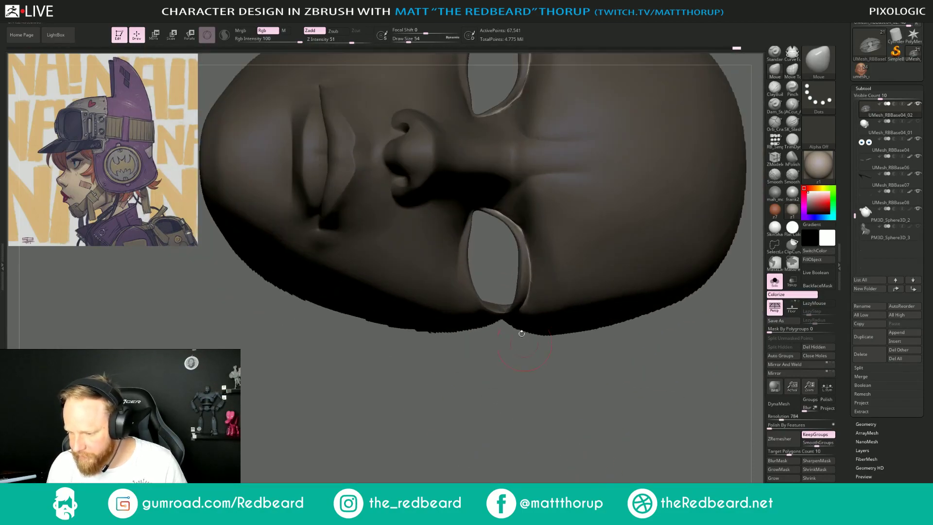
Refine the crease line near the inner eye corner with the Move brush at draw sizes 22 and 14, and clear the mask.
{"action": "key", "text": "s"}
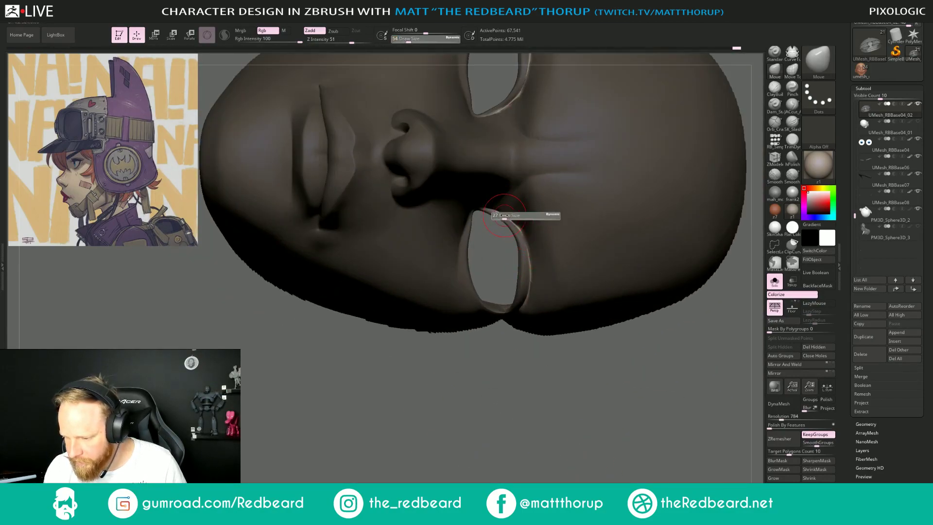
{"action": "left_click_drag", "start_coordinate": [505, 214], "coordinate": [499, 214]}
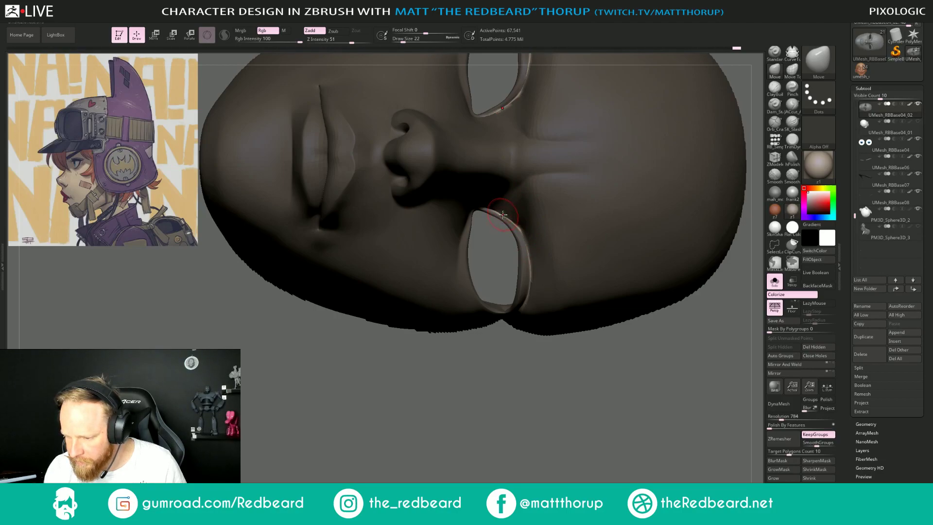
{"action": "left_click_drag", "start_coordinate": [543, 411], "coordinate": [606, 431]}
{"action": "key", "text": "f"}
{"action": "left_click_drag", "start_coordinate": [469, 391], "coordinate": [579, 474]}
{"action": "key", "text": "f"}
{"action": "mouse_move", "coordinate": [617, 356]}
{"action": "left_mouse_down", "text": "alt"}
{"action": "mouse_move", "coordinate": [680, 344]}
{"action": "mouse_move", "coordinate": [666, 353]}
{"action": "left_mouse_up", "text": "alt"}
{"action": "key", "text": "s"}
{"action": "left_click_drag", "start_coordinate": [504, 216], "coordinate": [502, 218]}
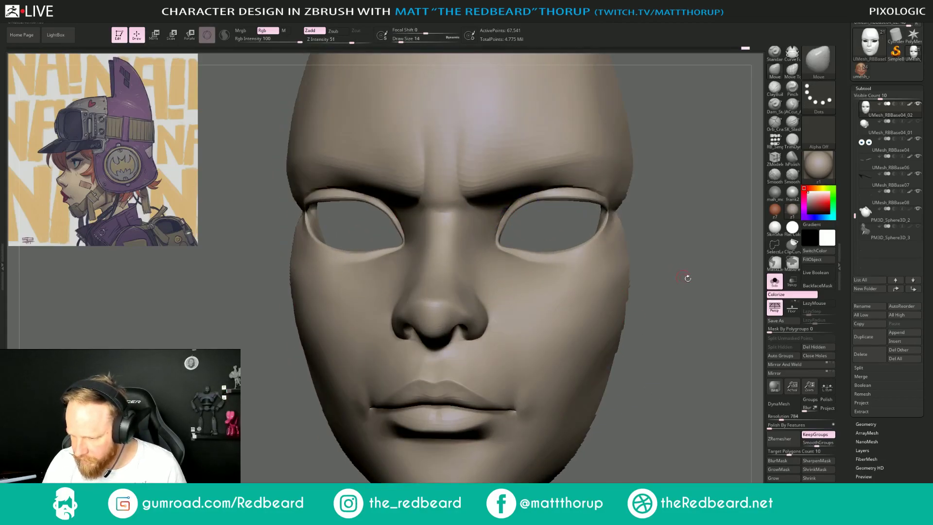
Unhide the rest of the head and check the eyelid crease from the front and three-quarter views.
{"action": "left_click", "coordinate": [710, 375], "text": "ctrl+shift"}
{"action": "left_click_drag", "start_coordinate": [713, 384], "coordinate": [574, 325], "text": "alt"}
{"action": "mouse_move", "coordinate": [666, 325]}
{"action": "left_mouse_down"}
{"action": "mouse_move", "coordinate": [608, 350]}
{"action": "mouse_move", "coordinate": [660, 358]}
{"action": "left_mouse_up"}
{"action": "left_click_drag", "start_coordinate": [430, 396], "coordinate": [500, 399]}
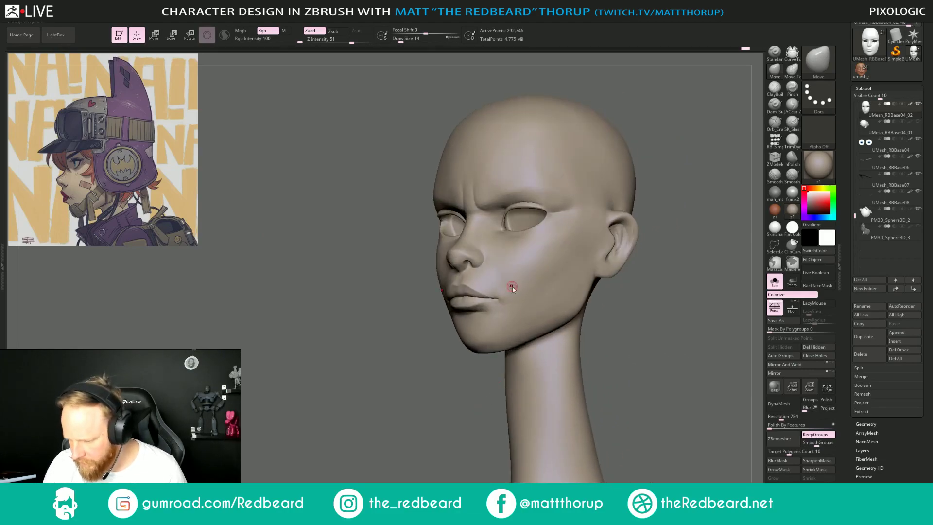
{"action": "left_click_drag", "start_coordinate": [411, 340], "coordinate": [460, 270], "text": "shift"}
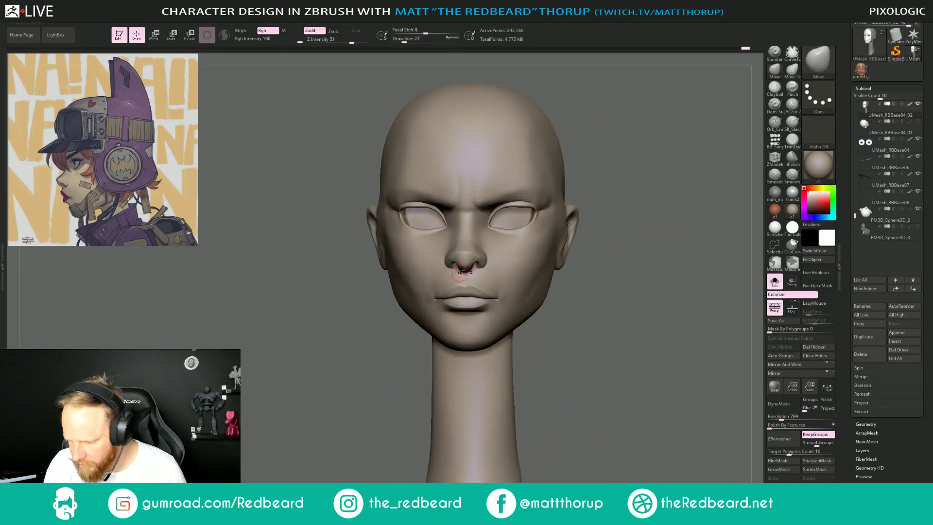
Define the crease around the nostril wing with the JACut_A brush at draw size 18, and smooth the transition.
{"action": "mouse_move", "coordinate": [367, 378]}
{"action": "left_mouse_down"}
{"action": "mouse_move", "coordinate": [352, 423]}
{"action": "mouse_move", "coordinate": [408, 391]}
{"action": "mouse_move", "coordinate": [430, 395]}
{"action": "left_mouse_up"}
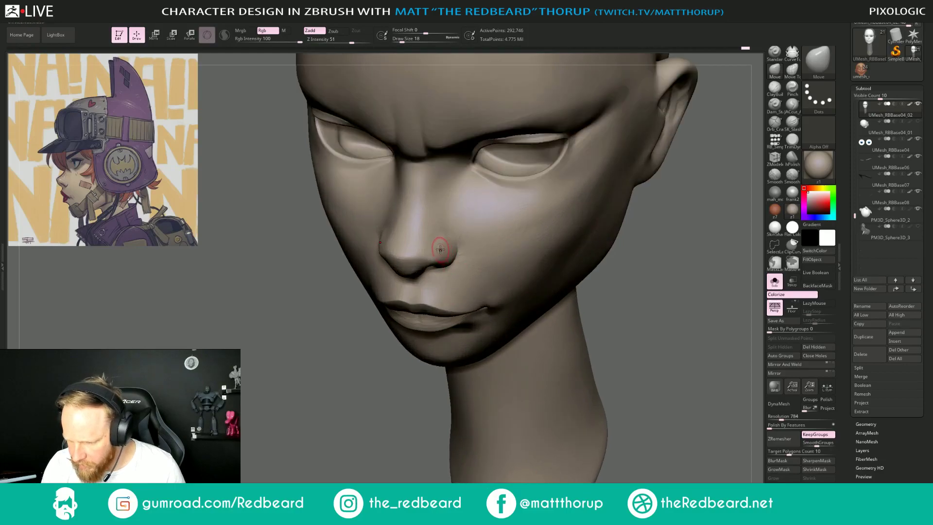
{"action": "left_click", "coordinate": [793, 104]}
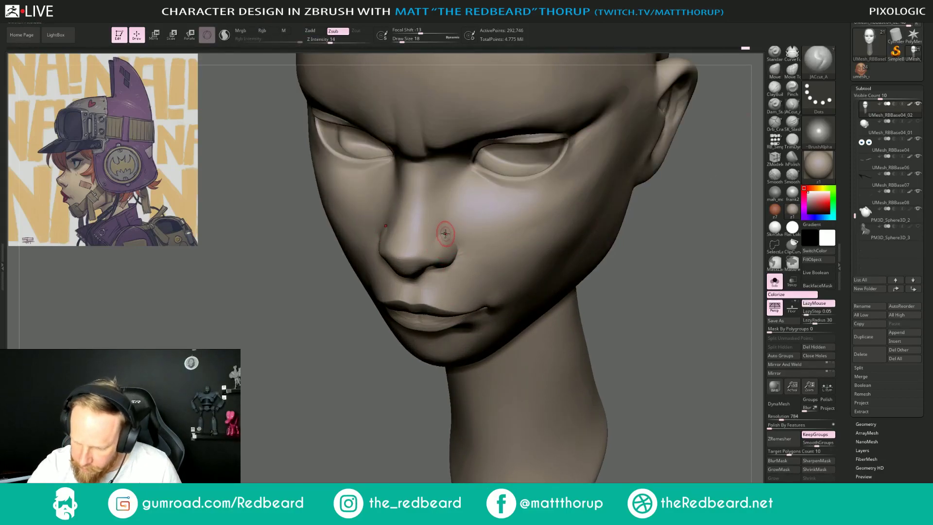
{"action": "mouse_move", "coordinate": [670, 311]}
{"action": "left_mouse_down"}
{"action": "mouse_move", "coordinate": [469, 262]}
{"action": "mouse_move", "coordinate": [447, 245]}
{"action": "left_mouse_up"}
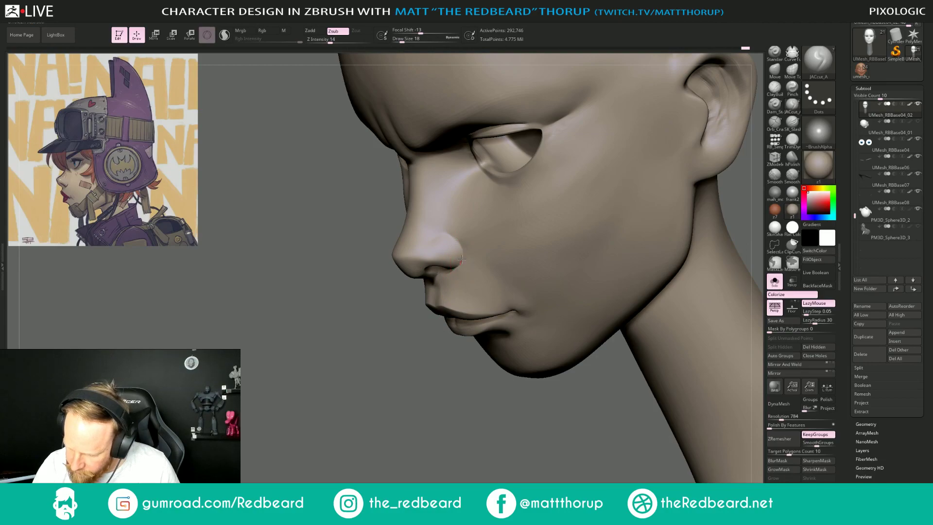
{"action": "key", "text": "shift"}
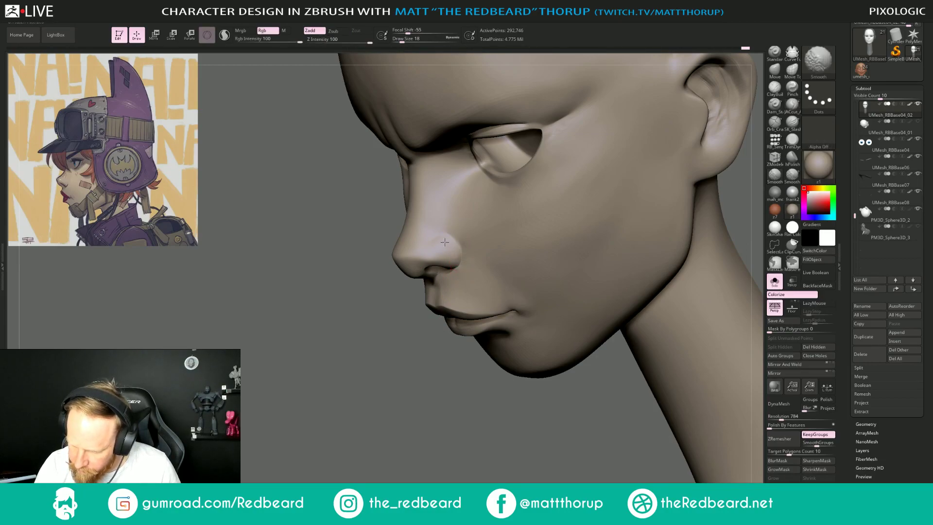
{"action": "left_click_drag", "start_coordinate": [403, 278], "coordinate": [381, 447]}
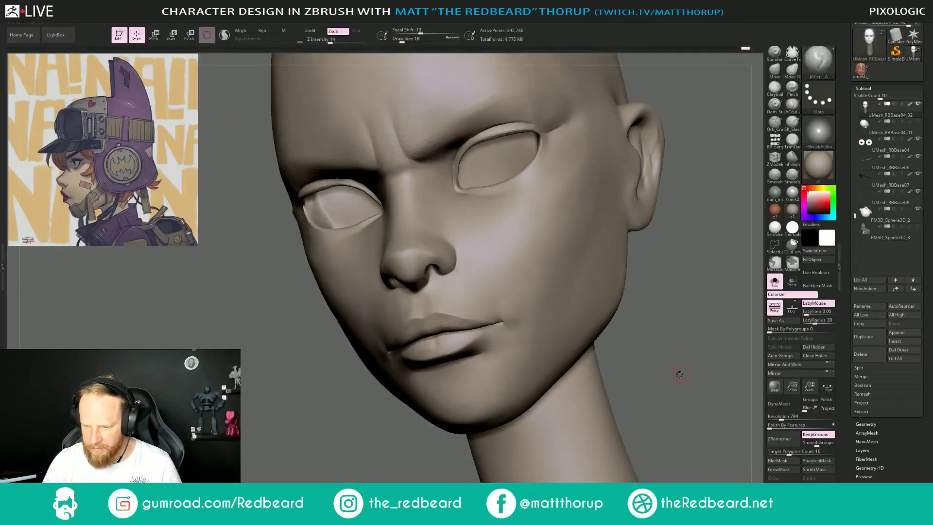
{"action": "left_click_drag", "start_coordinate": [679, 374], "coordinate": [571, 340], "text": "alt"}
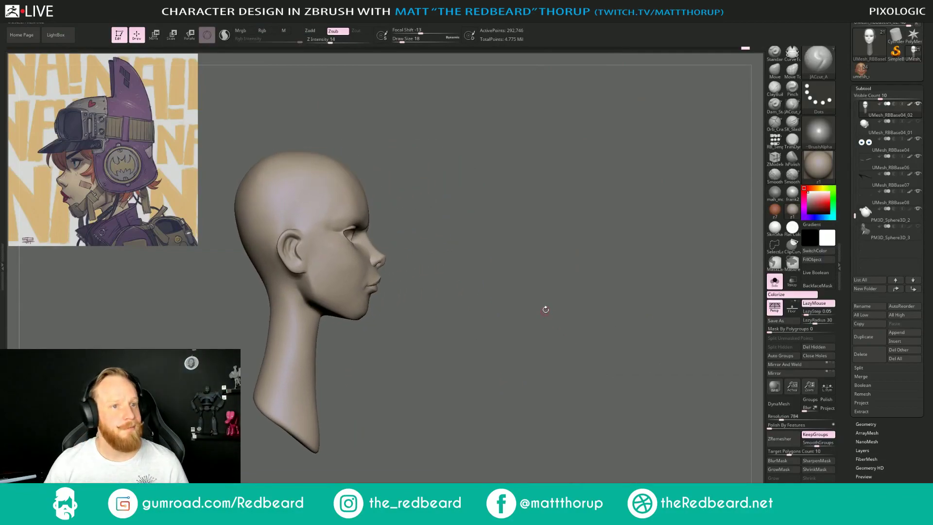
{"action": "left_click_drag", "start_coordinate": [545, 309], "coordinate": [557, 348], "text": "alt"}
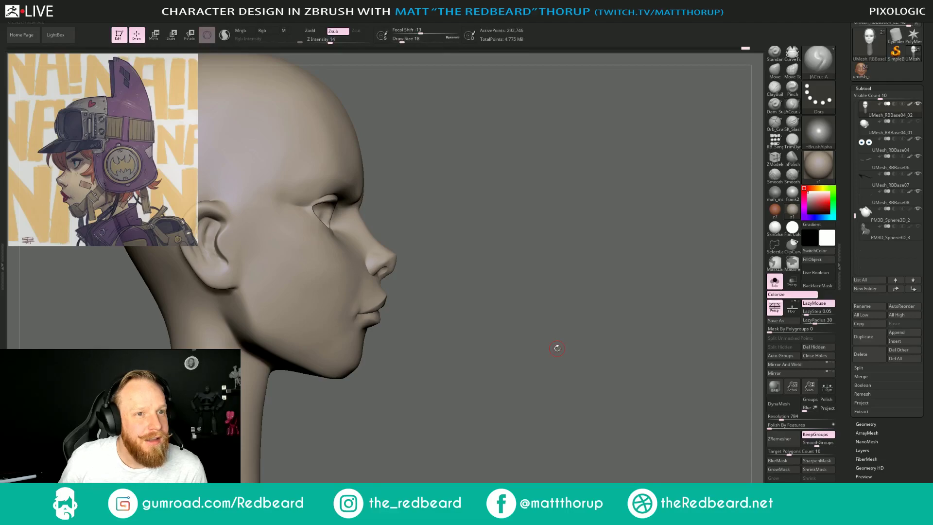
{"action": "left_click_drag", "start_coordinate": [568, 308], "coordinate": [525, 322]}
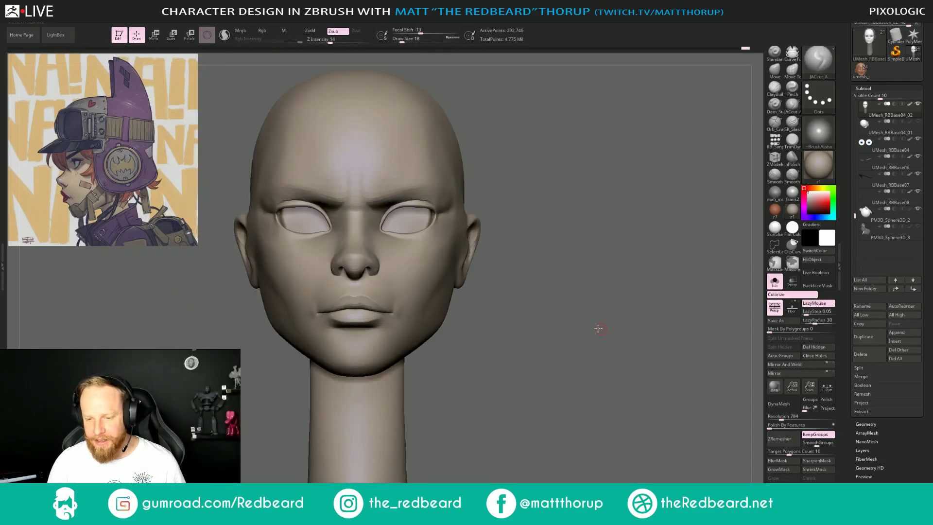
{"action": "left_click_drag", "start_coordinate": [598, 327], "coordinate": [377, 401], "text": "alt"}
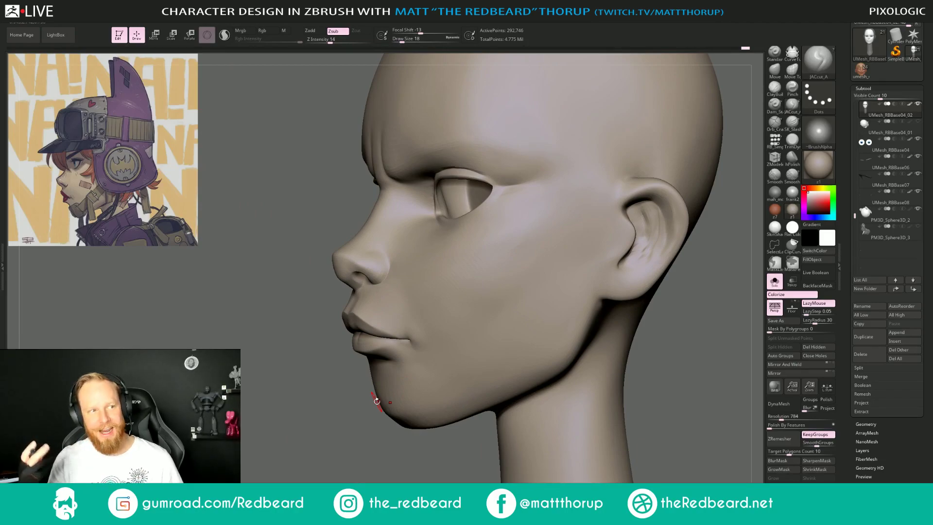
{"action": "mouse_move", "coordinate": [328, 443]}
{"action": "left_mouse_down"}
{"action": "mouse_move", "coordinate": [331, 421]}
{"action": "mouse_move", "coordinate": [311, 458]}
{"action": "mouse_move", "coordinate": [327, 456]}
{"action": "left_mouse_up"}
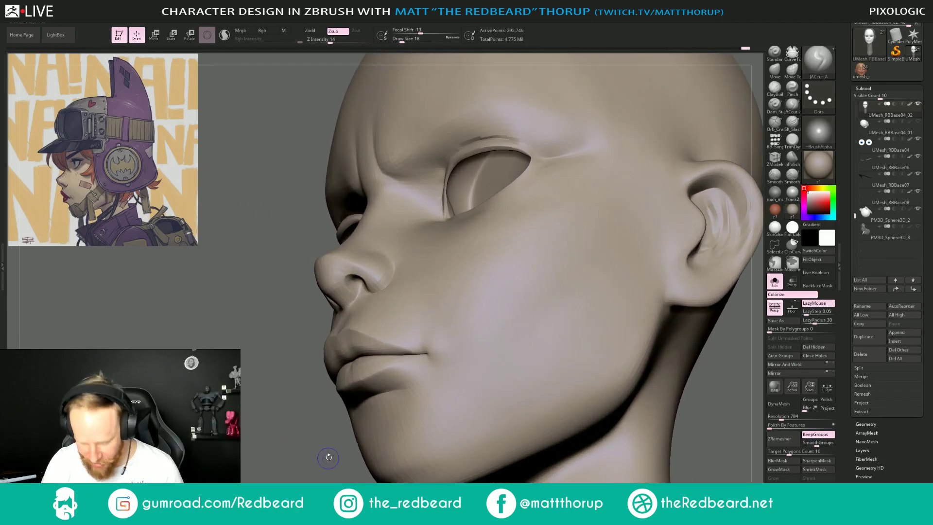
Display the polygroup wireframe and lower the head mesh by two subdivision levels.
{"action": "key", "text": "shift+f"}
{"action": "left_click_drag", "start_coordinate": [313, 323], "coordinate": [271, 454], "text": "alt"}
{"action": "key", "text": "shift+d"}
{"action": "key", "text": "shift+d"}
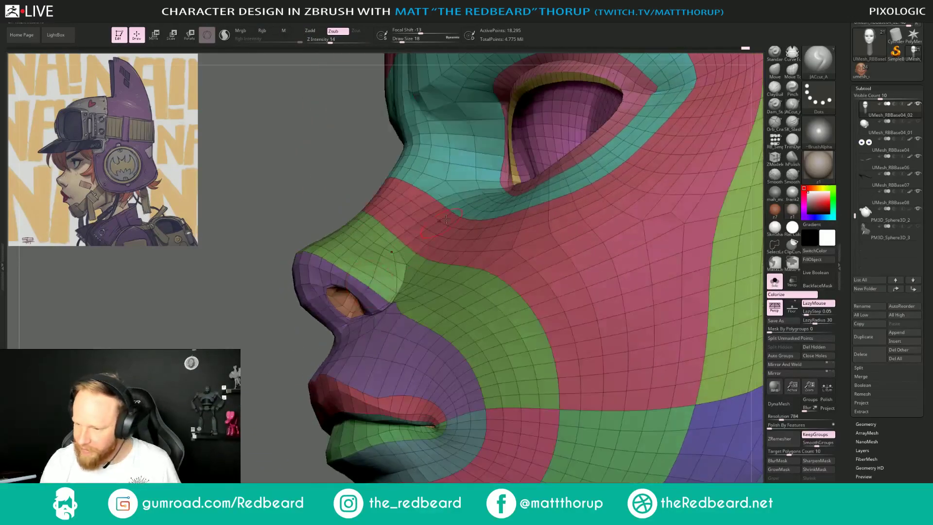
Isolate the eye-socket interior polygroup, mask it, and bring the rest of the head back into view.
{"action": "left_click", "coordinate": [520, 153], "text": "ctrl+shift"}
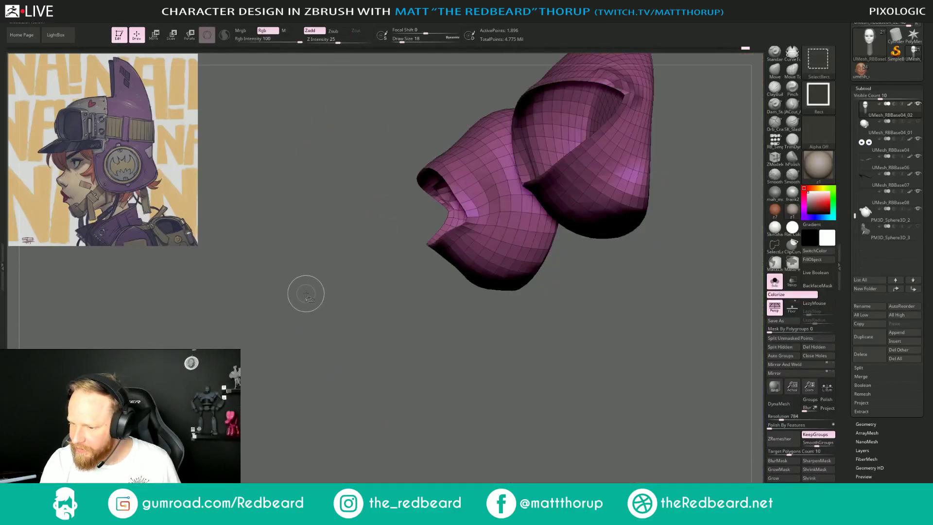
{"action": "left_click", "coordinate": [314, 340], "text": "ctrl"}
{"action": "left_click", "coordinate": [312, 380], "text": "ctrl+shift"}
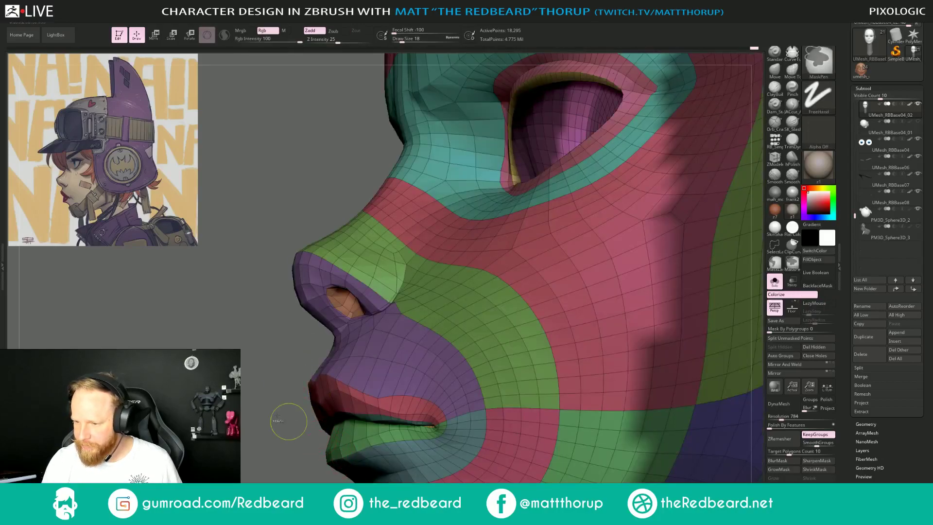
{"action": "left_click", "coordinate": [262, 355], "text": "ctrl+shift"}
{"action": "left_click", "coordinate": [265, 370], "text": "ctrl+shift"}
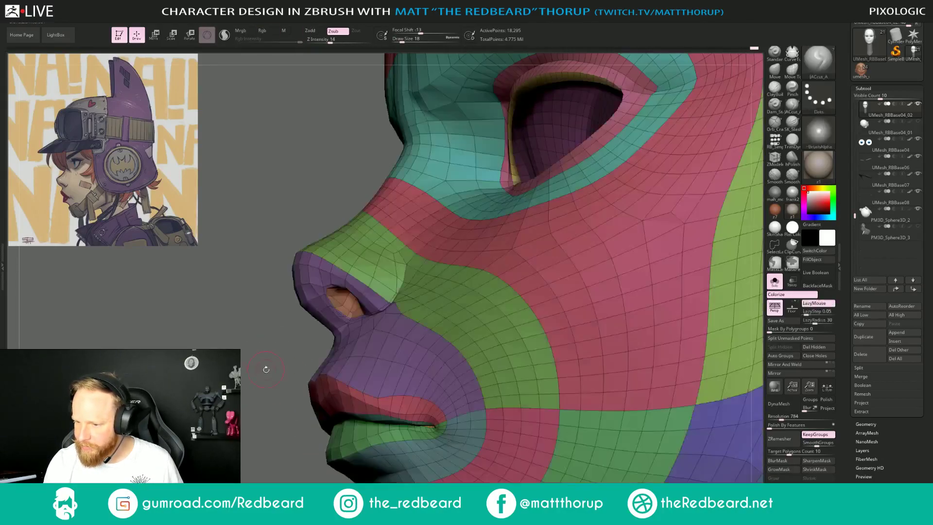
{"action": "left_click_drag", "start_coordinate": [252, 437], "coordinate": [224, 338]}
{"action": "left_click_drag", "start_coordinate": [243, 161], "coordinate": [294, 384], "text": "alt"}
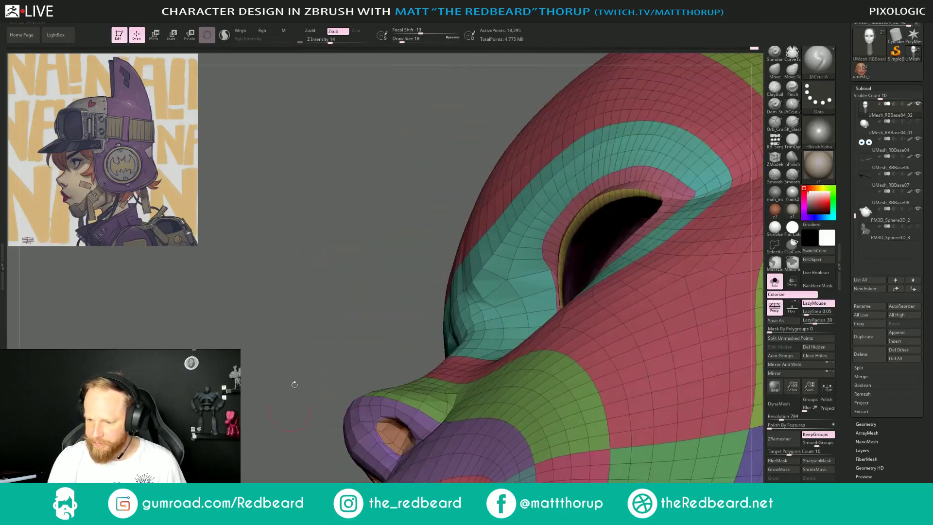
Set the Move brush's draw size to 74 and invert the mask so only the eye-socket interior is editable.
{"action": "left_click_drag", "start_coordinate": [353, 323], "coordinate": [328, 387], "text": "alt"}
{"action": "key", "text": "b"}
{"action": "key", "text": "m"}
{"action": "key", "text": "v"}
{"action": "key", "text": "s"}
{"action": "left_click_drag", "start_coordinate": [543, 347], "coordinate": [550, 356]}
{"action": "key", "text": "ctrl"}
{"action": "left_click", "coordinate": [357, 393], "text": "ctrl"}
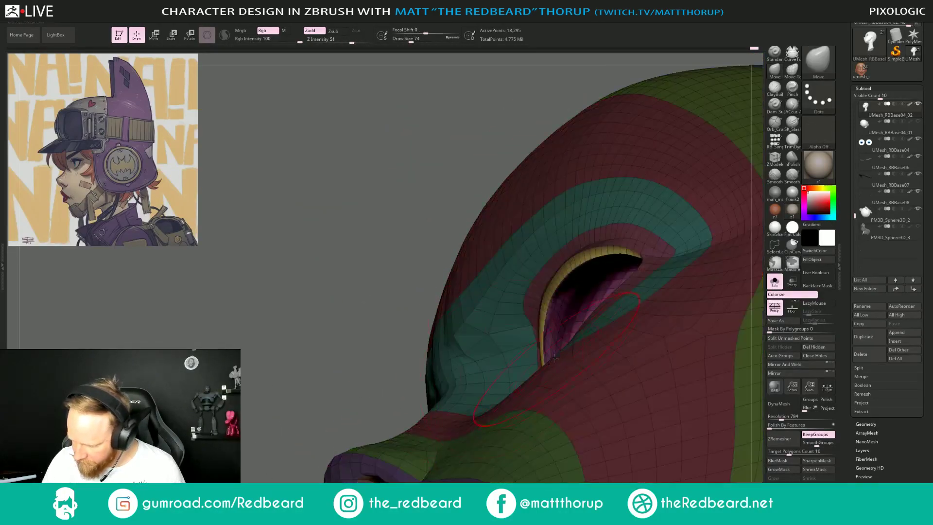
Adjust the unmasked eye-socket interior at the eye corners with the Move brush, and clear the mask.
{"action": "left_click_drag", "start_coordinate": [544, 357], "coordinate": [550, 355]}
{"action": "mouse_move", "coordinate": [355, 399]}
{"action": "left_mouse_down"}
{"action": "mouse_move", "coordinate": [381, 452]}
{"action": "mouse_move", "coordinate": [635, 344]}
{"action": "mouse_move", "coordinate": [617, 340]}
{"action": "mouse_move", "coordinate": [642, 329]}
{"action": "left_mouse_up"}
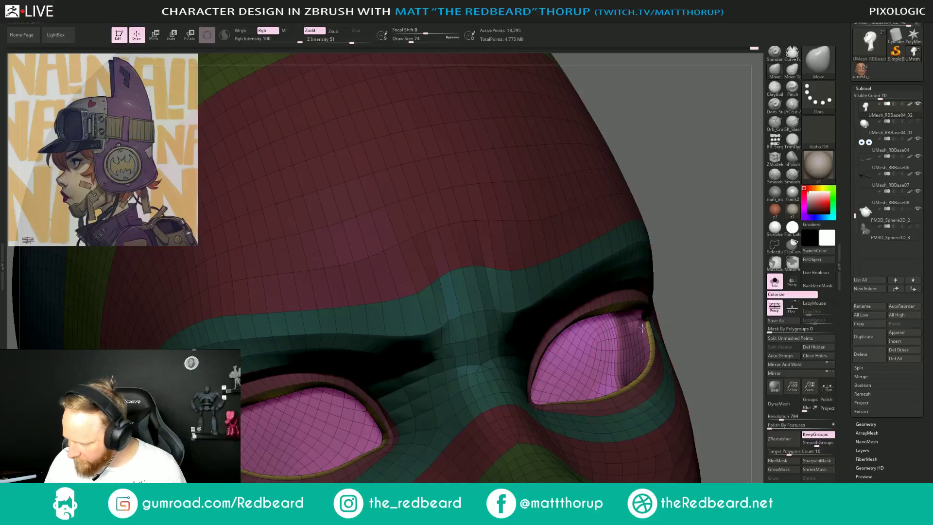
{"action": "left_click_drag", "start_coordinate": [722, 297], "coordinate": [727, 229]}
{"action": "left_click_drag", "start_coordinate": [574, 139], "coordinate": [692, 209], "text": "alt"}
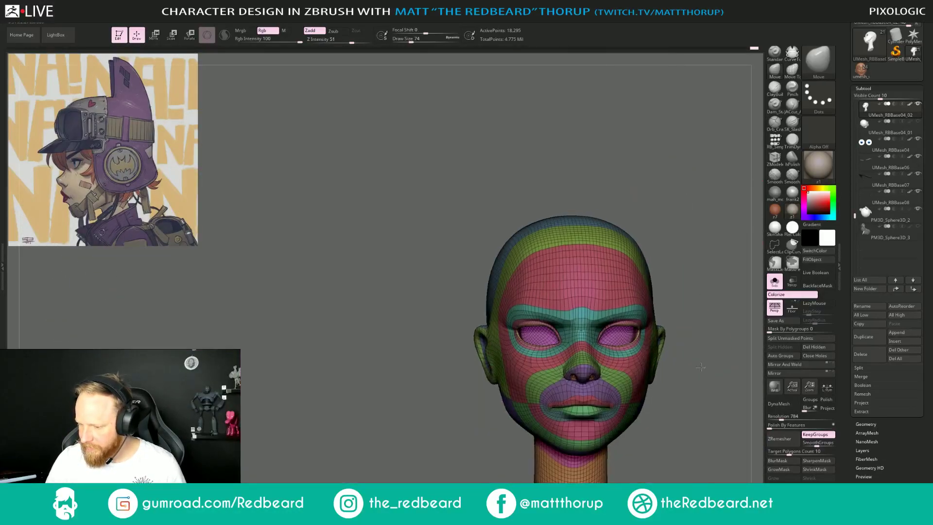
Raise the head mesh by two subdivision levels and turn off the polygroup wireframe.
{"action": "left_click_drag", "start_coordinate": [702, 370], "coordinate": [549, 325], "text": "alt"}
{"action": "key", "text": "shift+f"}
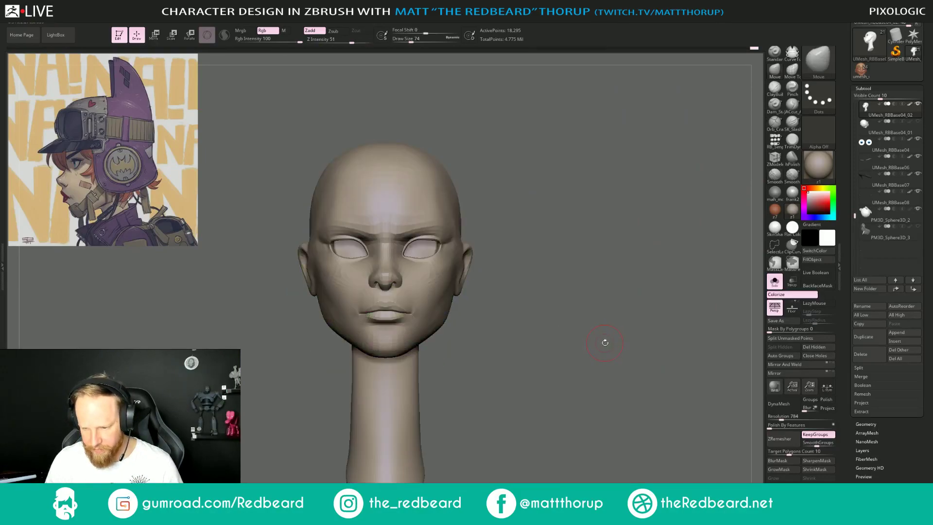
{"action": "key", "text": "d"}
{"action": "key", "text": "d"}
{"action": "key", "text": "shift+f"}
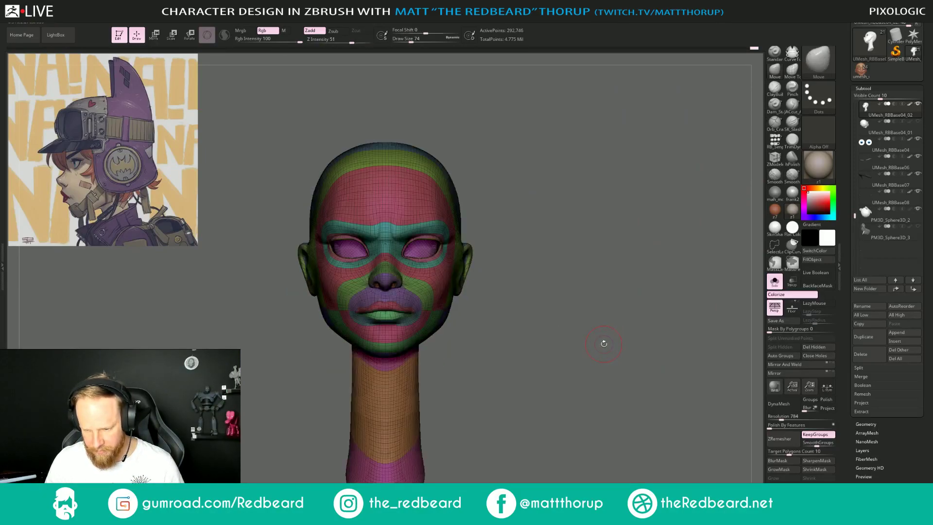
{"action": "key", "text": "shift+f"}
Set the JACut_A brush to draw size 13 and refine the inner eye corners and eyelid edges, smoothing the surface around them.
{"action": "mouse_move", "coordinate": [587, 350]}
{"action": "left_mouse_down", "text": "alt"}
{"action": "mouse_move", "coordinate": [610, 348]}
{"action": "mouse_move", "coordinate": [621, 332]}
{"action": "mouse_move", "coordinate": [618, 346]}
{"action": "mouse_move", "coordinate": [637, 348]}
{"action": "mouse_move", "coordinate": [642, 372]}
{"action": "left_mouse_up", "text": "alt"}
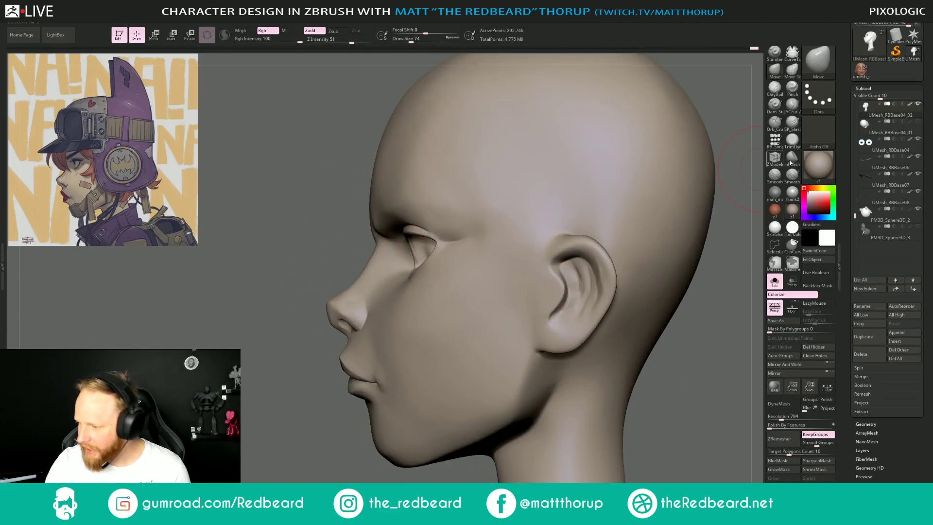
{"action": "left_click", "coordinate": [792, 103]}
{"action": "key", "text": "s"}
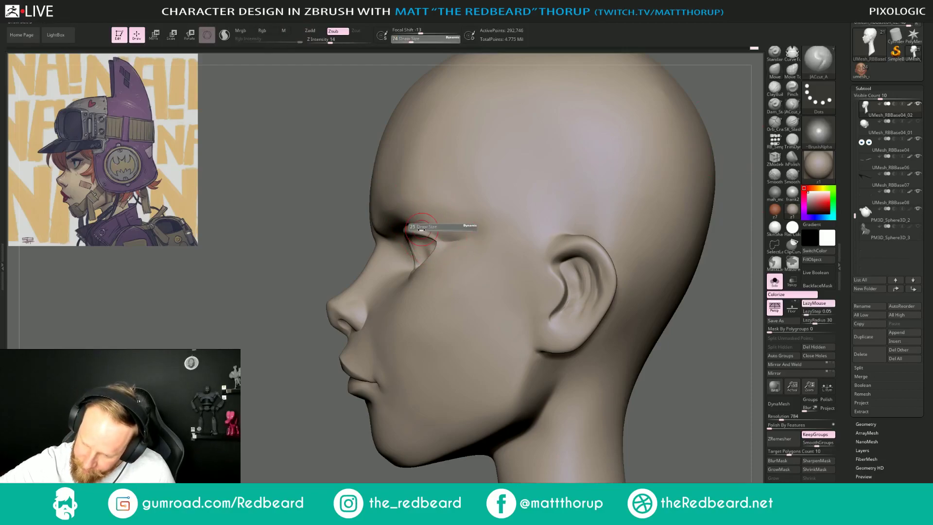
{"action": "left_click_drag", "start_coordinate": [420, 230], "coordinate": [418, 226]}
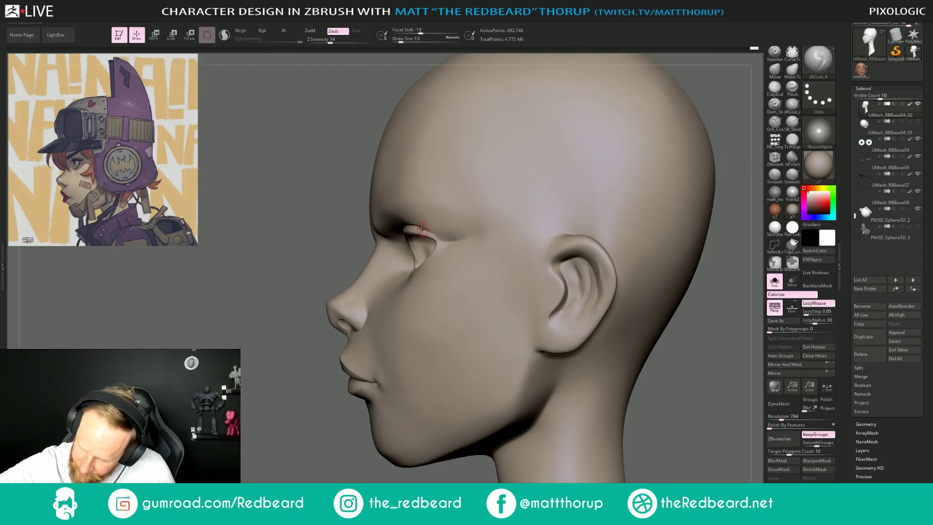
{"action": "left_click_drag", "start_coordinate": [277, 318], "coordinate": [367, 268]}
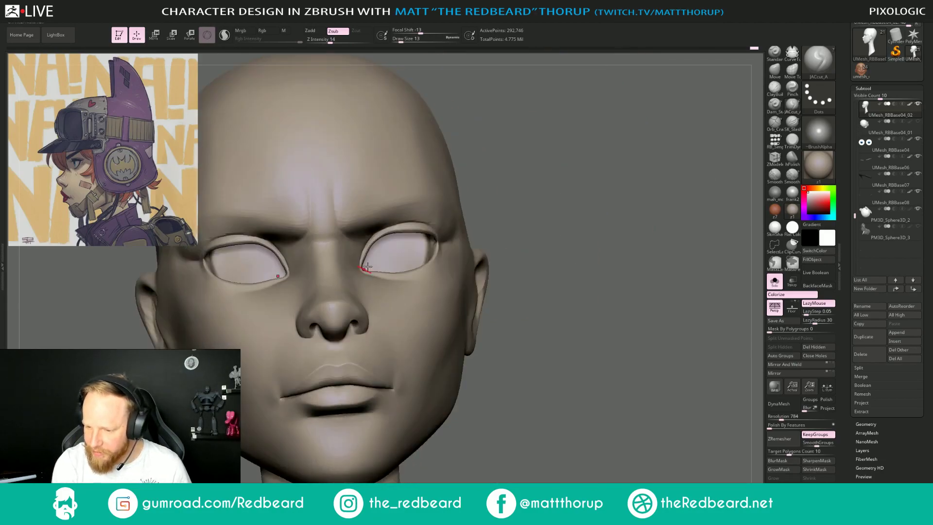
{"action": "key", "text": "shift"}
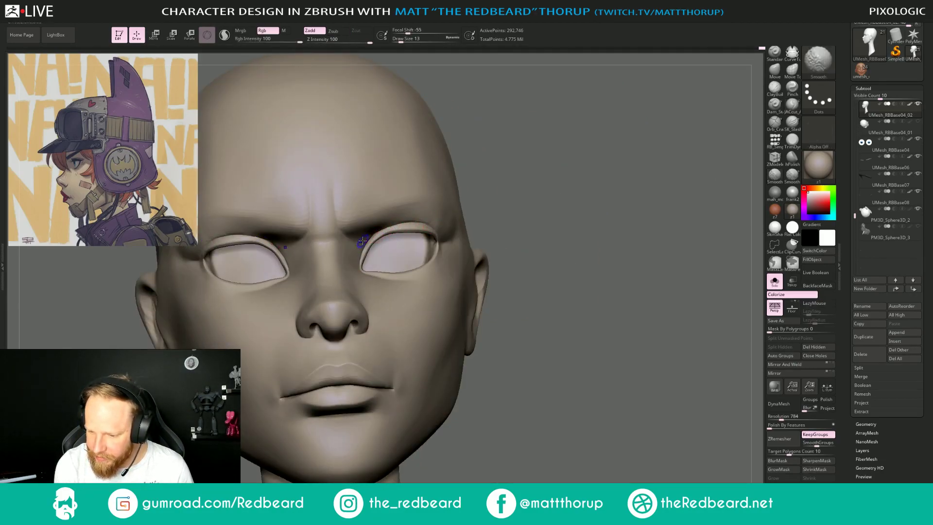
Reduce the draw size to 4 and refine the upper eyelid near the inner eye corners.
{"action": "key", "text": "s"}
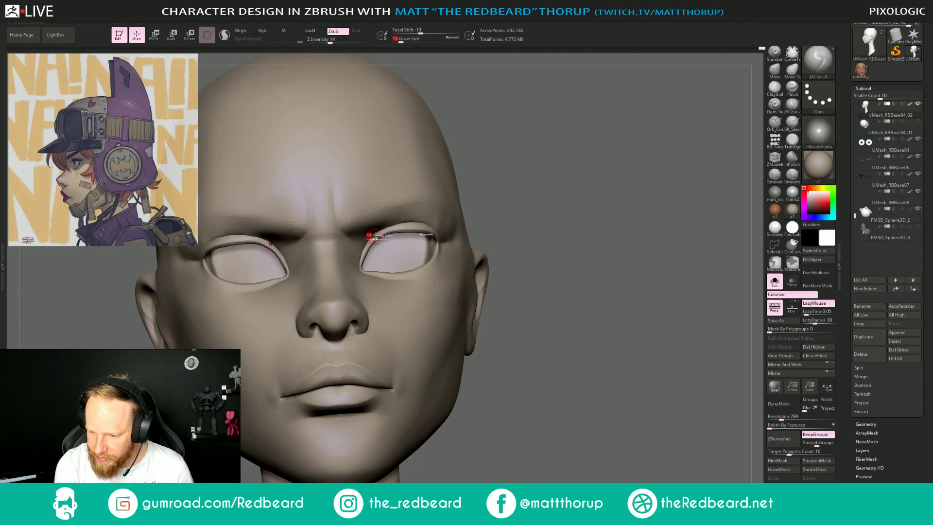
{"action": "left_click_drag", "start_coordinate": [375, 237], "coordinate": [371, 236]}
{"action": "key", "text": "shift"}
{"action": "mouse_move", "coordinate": [475, 221]}
{"action": "left_mouse_down"}
{"action": "mouse_move", "coordinate": [587, 296]}
{"action": "mouse_move", "coordinate": [556, 282]}
{"action": "mouse_move", "coordinate": [519, 381]}
{"action": "mouse_move", "coordinate": [565, 432]}
{"action": "left_mouse_up"}
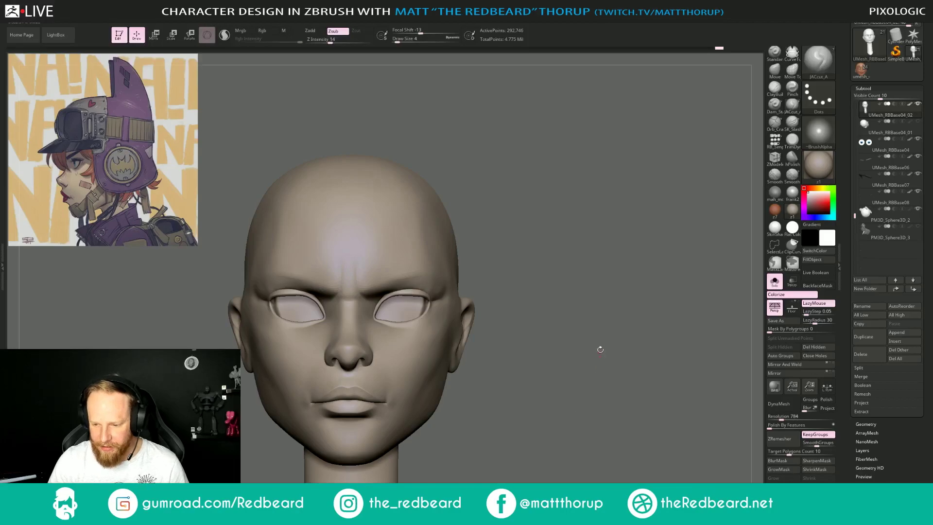
{"action": "left_click_drag", "start_coordinate": [573, 332], "coordinate": [593, 337]}
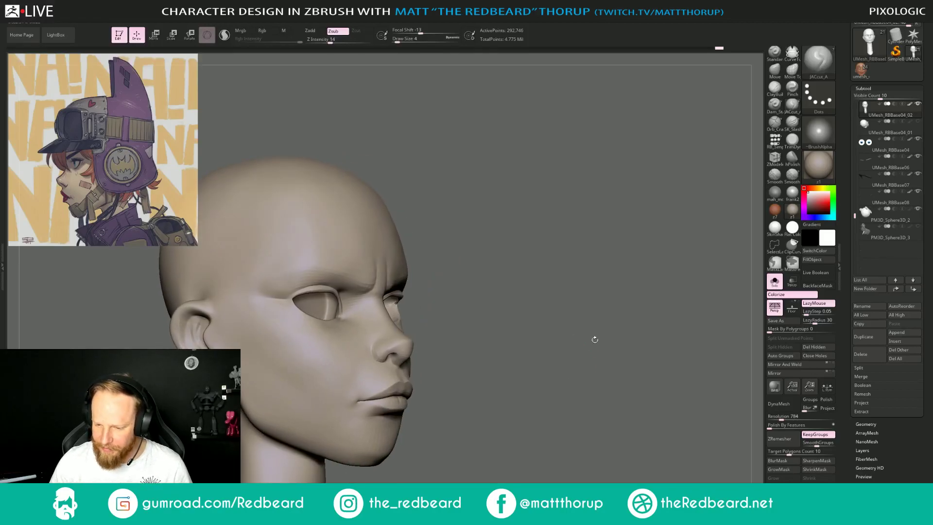
Return the draw size to 13 and carve the crease around the outer eye corners.
{"action": "key", "text": "shift"}
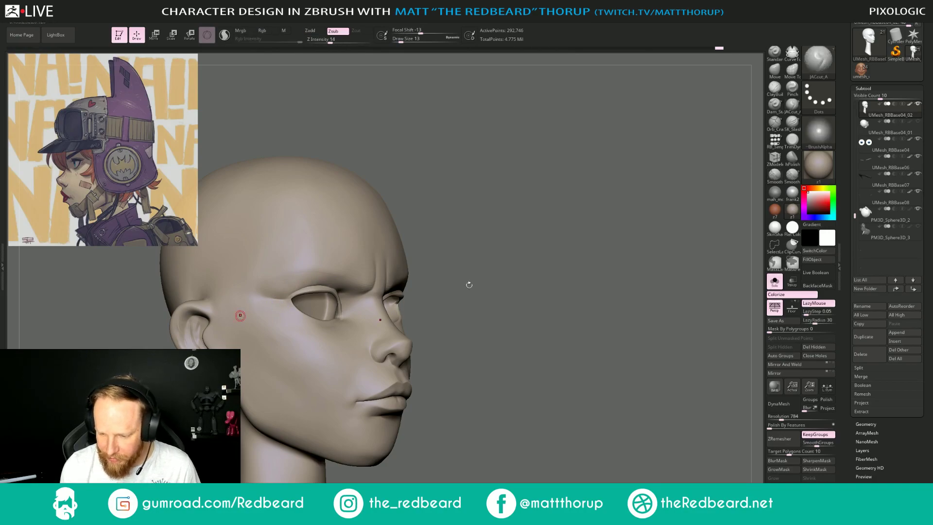
{"action": "left_click_drag", "start_coordinate": [469, 284], "coordinate": [517, 306]}
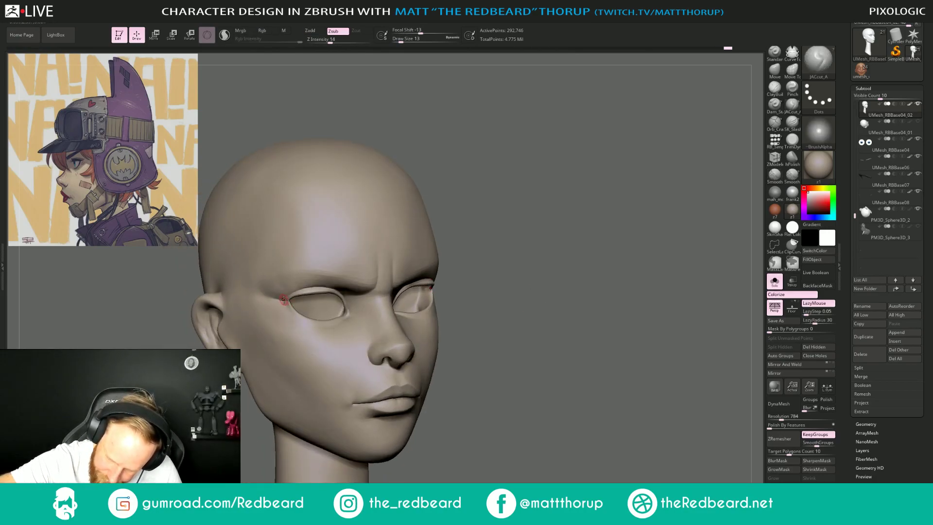
{"action": "left_click_drag", "start_coordinate": [285, 303], "coordinate": [300, 329]}
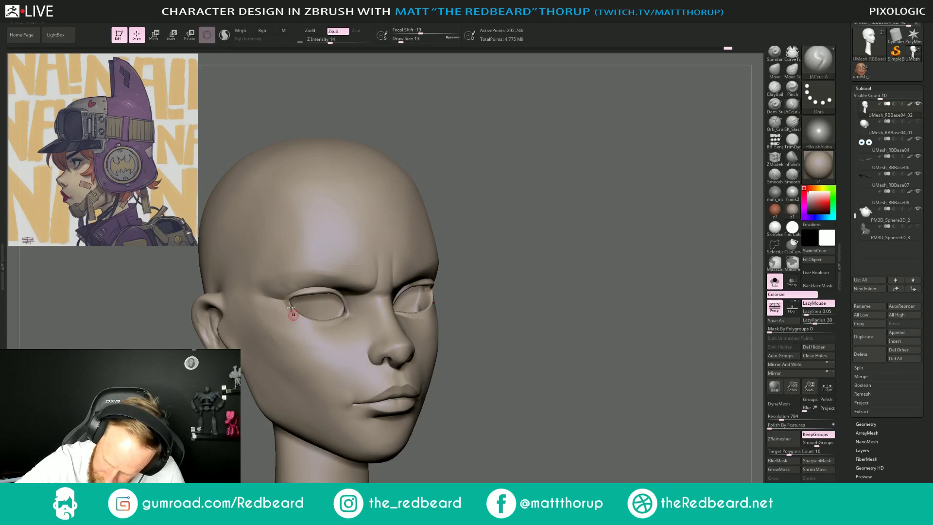
Raise the draw size to 22 and shape the area beneath the lower eyelids, smoothing the strokes.
{"action": "left_click_drag", "start_coordinate": [548, 306], "coordinate": [496, 323]}
{"action": "key", "text": "bracketright"}
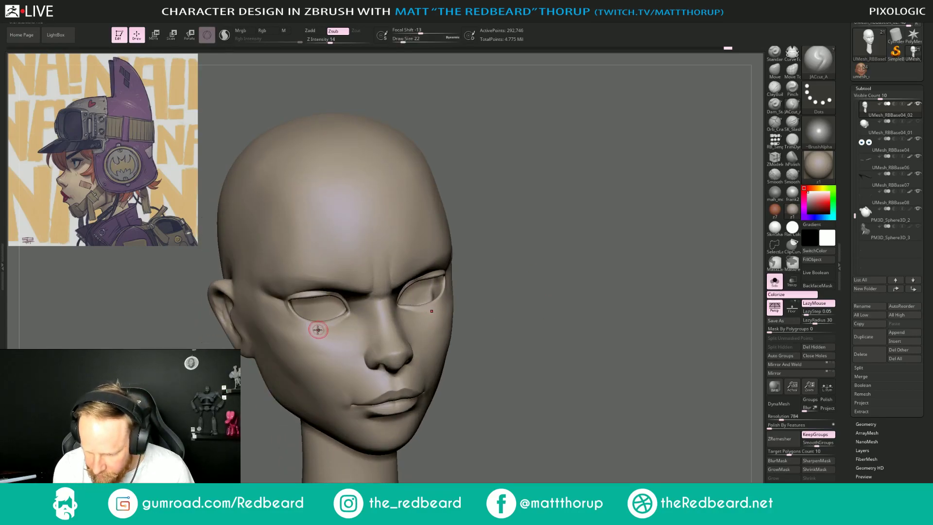
{"action": "left_click_drag", "start_coordinate": [317, 330], "coordinate": [334, 328]}
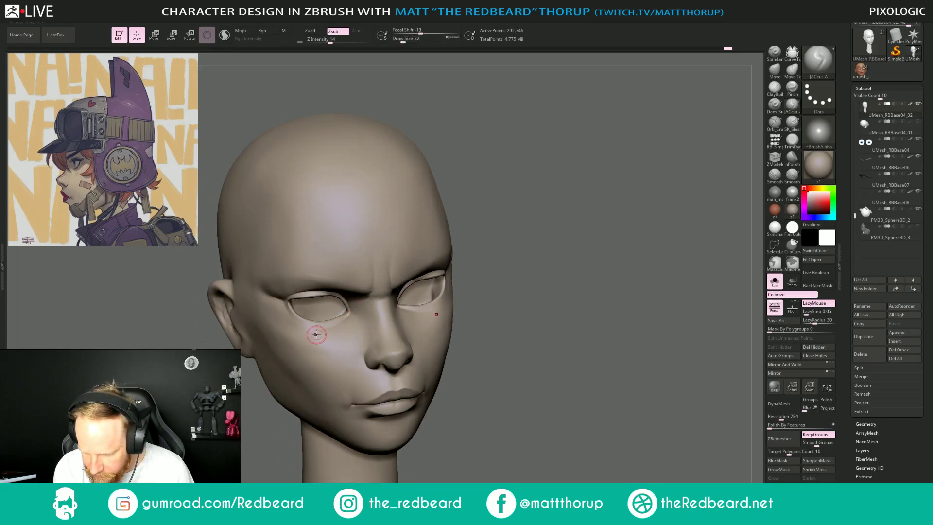
{"action": "key", "text": "shift"}
Refine the frown crease between the eyebrows and the corners of the mouth.
{"action": "left_click_drag", "start_coordinate": [491, 343], "coordinate": [440, 347]}
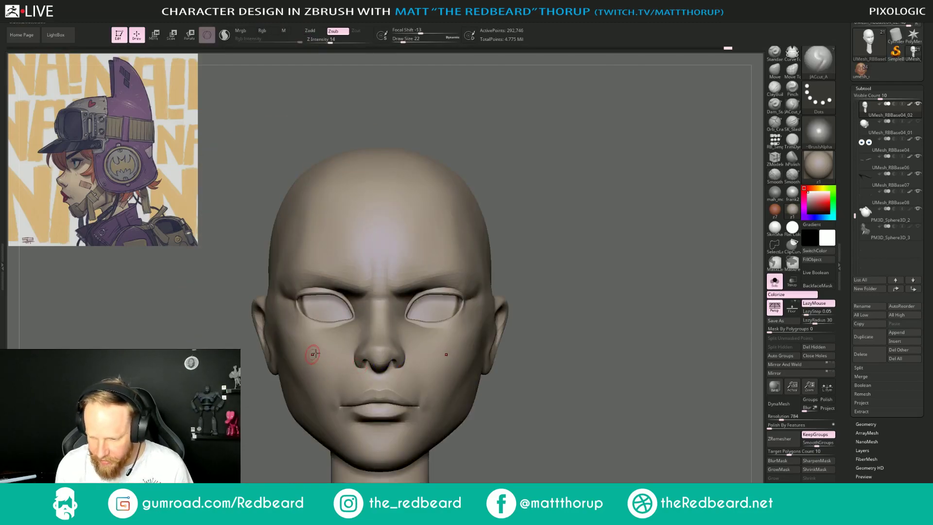
{"action": "left_click_drag", "start_coordinate": [585, 341], "coordinate": [520, 346]}
{"action": "mouse_move", "coordinate": [374, 286]}
{"action": "left_mouse_down"}
{"action": "mouse_move", "coordinate": [380, 292]}
{"action": "mouse_move", "coordinate": [373, 247]}
{"action": "mouse_move", "coordinate": [382, 240]}
{"action": "left_mouse_up"}
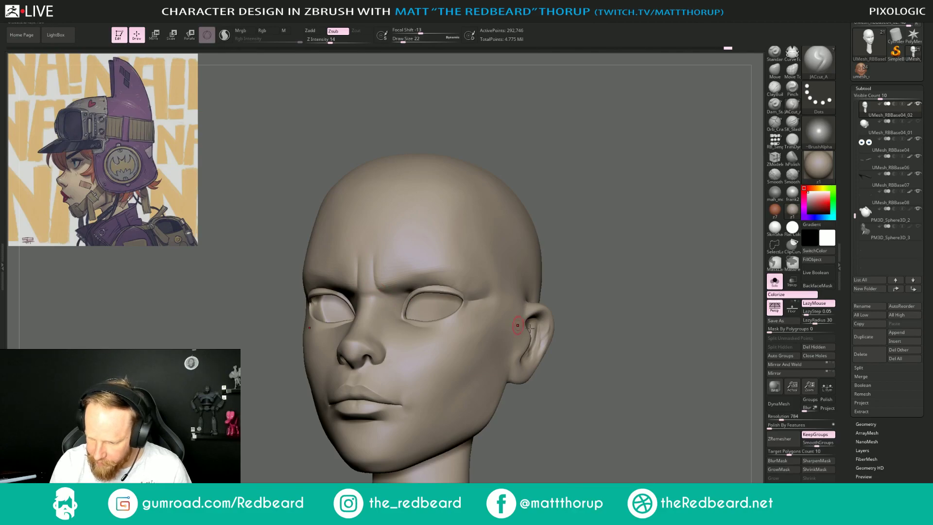
{"action": "left_click_drag", "start_coordinate": [539, 352], "coordinate": [551, 362]}
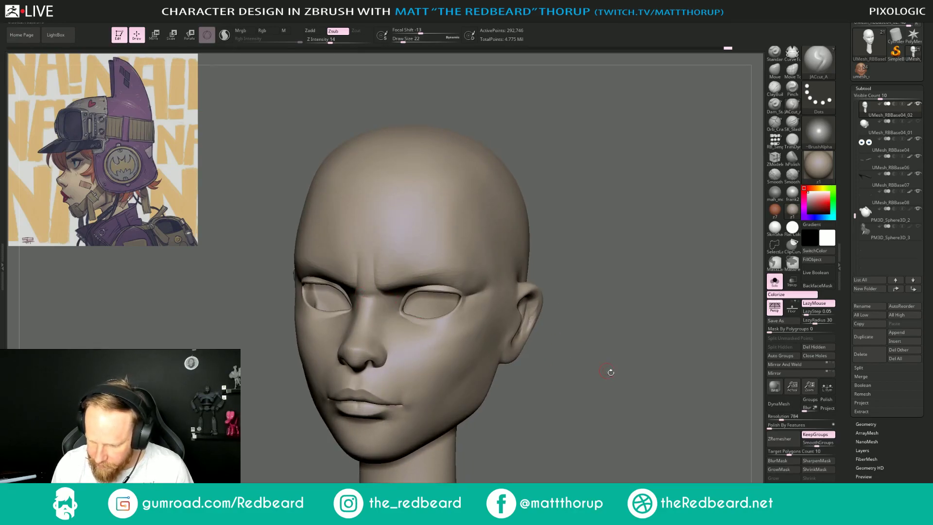
{"action": "left_click_drag", "start_coordinate": [611, 372], "coordinate": [374, 371]}
{"action": "mouse_move", "coordinate": [317, 412]}
{"action": "left_mouse_down"}
{"action": "mouse_move", "coordinate": [275, 441]}
{"action": "mouse_move", "coordinate": [637, 383]}
{"action": "mouse_move", "coordinate": [491, 381]}
{"action": "mouse_move", "coordinate": [515, 384]}
{"action": "mouse_move", "coordinate": [465, 394]}
{"action": "mouse_move", "coordinate": [416, 458]}
{"action": "mouse_move", "coordinate": [324, 402]}
{"action": "mouse_move", "coordinate": [346, 453]}
{"action": "mouse_move", "coordinate": [407, 384]}
{"action": "left_mouse_up"}
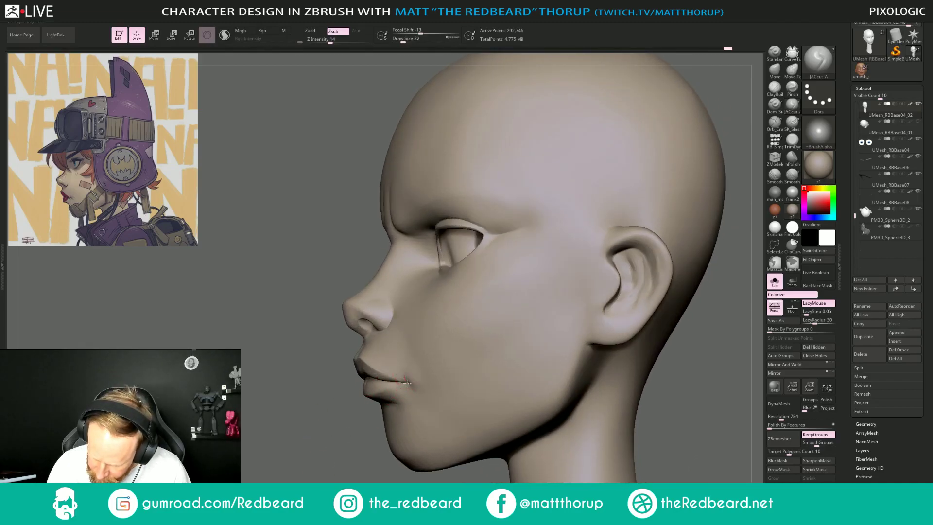
{"action": "left_click_drag", "start_coordinate": [343, 455], "coordinate": [466, 442]}
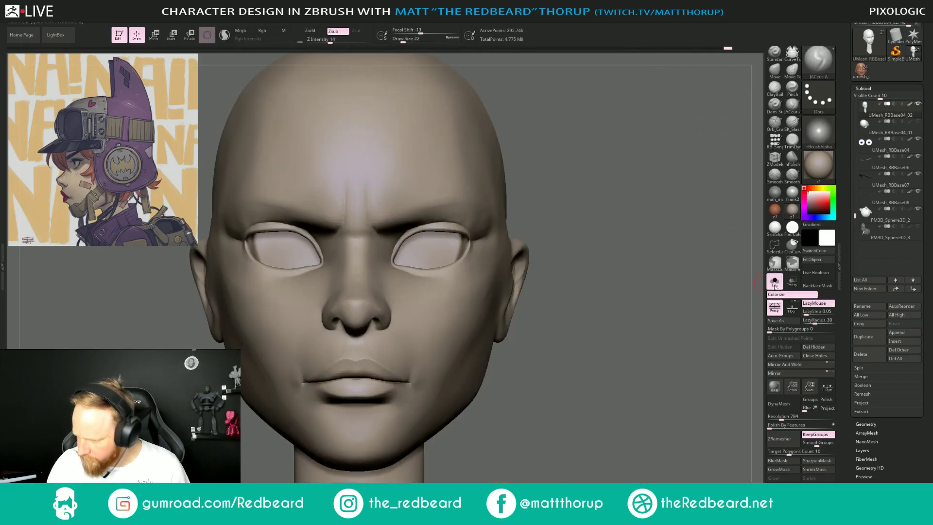
Turn off Solo mode to show all subtools, view the helmeted head in profile, and set the draw size to 136.
{"action": "left_click", "coordinate": [775, 281]}
{"action": "left_click_drag", "start_coordinate": [579, 345], "coordinate": [534, 287], "text": "alt"}
{"action": "left_click_drag", "start_coordinate": [595, 298], "coordinate": [671, 296], "text": "shift"}
{"action": "left_click_drag", "start_coordinate": [399, 448], "coordinate": [377, 452]}
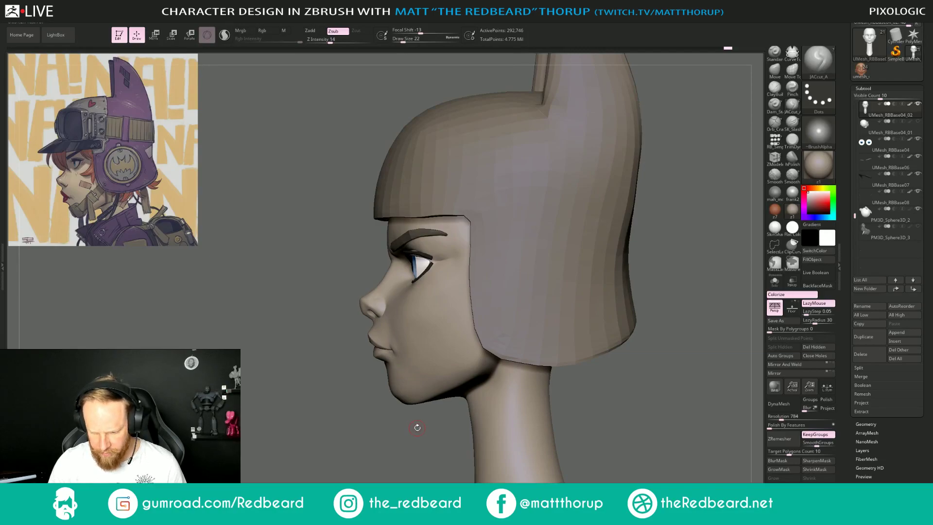
{"action": "mouse_move", "coordinate": [422, 428]}
{"action": "left_mouse_down", "text": "alt"}
{"action": "mouse_move", "coordinate": [379, 410]}
{"action": "mouse_move", "coordinate": [384, 423]}
{"action": "left_mouse_up", "text": "alt"}
{"action": "key", "text": "s"}
{"action": "left_click_drag", "start_coordinate": [357, 379], "coordinate": [371, 378]}
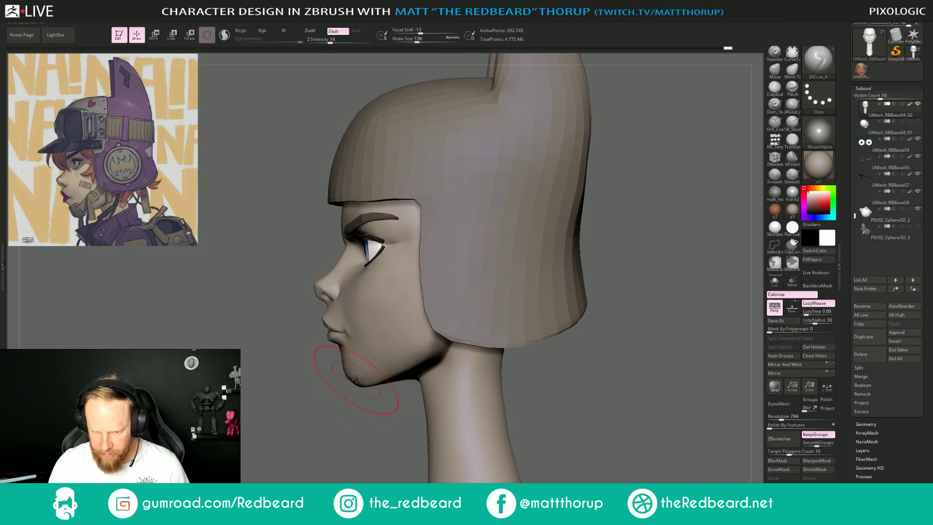
Shrink the head in the view and lower the Spotlight reference image's opacity so the model can show through it.
{"action": "left_click_drag", "start_coordinate": [346, 426], "coordinate": [334, 422], "text": "alt"}
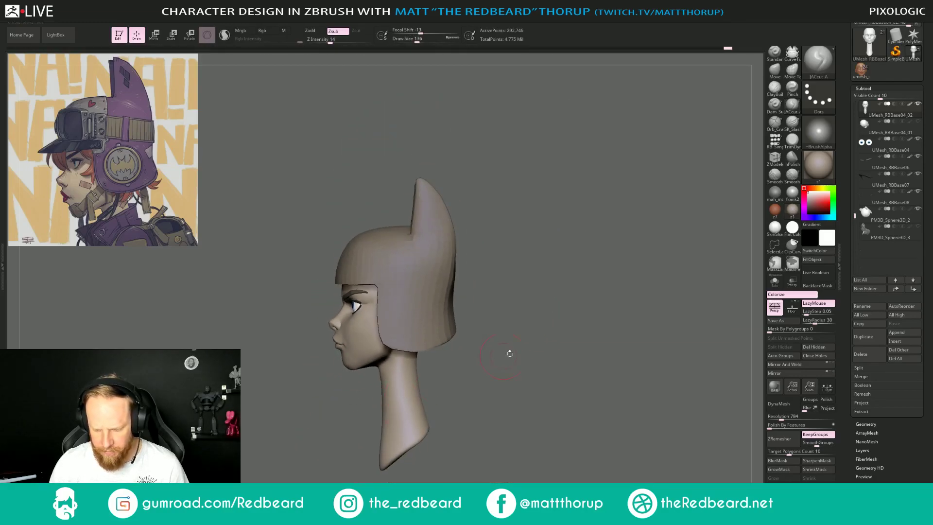
{"action": "mouse_move", "coordinate": [551, 366]}
{"action": "left_mouse_down"}
{"action": "mouse_move", "coordinate": [569, 371]}
{"action": "mouse_move", "coordinate": [489, 295]}
{"action": "mouse_move", "coordinate": [474, 323]}
{"action": "mouse_move", "coordinate": [295, 227]}
{"action": "mouse_move", "coordinate": [410, 327]}
{"action": "mouse_move", "coordinate": [405, 374]}
{"action": "left_mouse_up"}
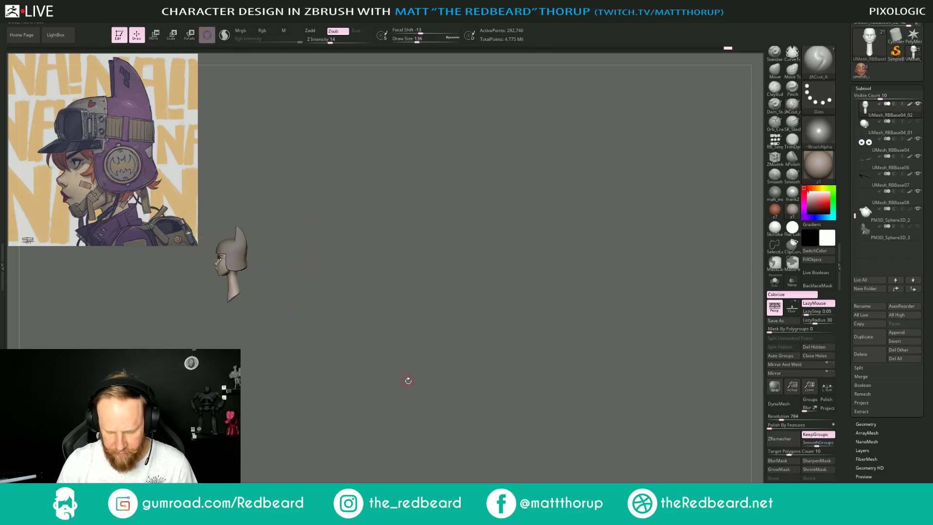
{"action": "key", "text": "shift+z"}
{"action": "mouse_move", "coordinate": [401, 232]}
{"action": "left_mouse_down"}
{"action": "mouse_move", "coordinate": [421, 244]}
{"action": "mouse_move", "coordinate": [403, 233]}
{"action": "left_mouse_up"}
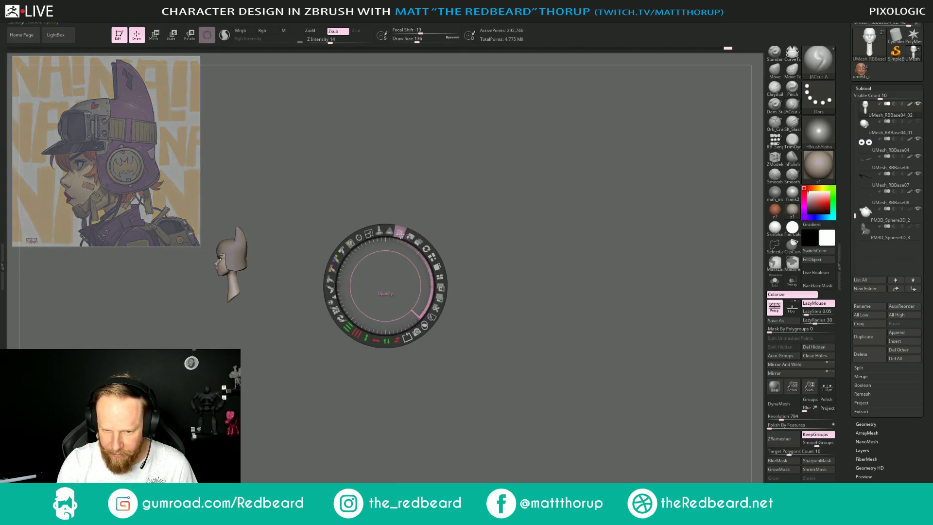
{"action": "key", "text": "z"}
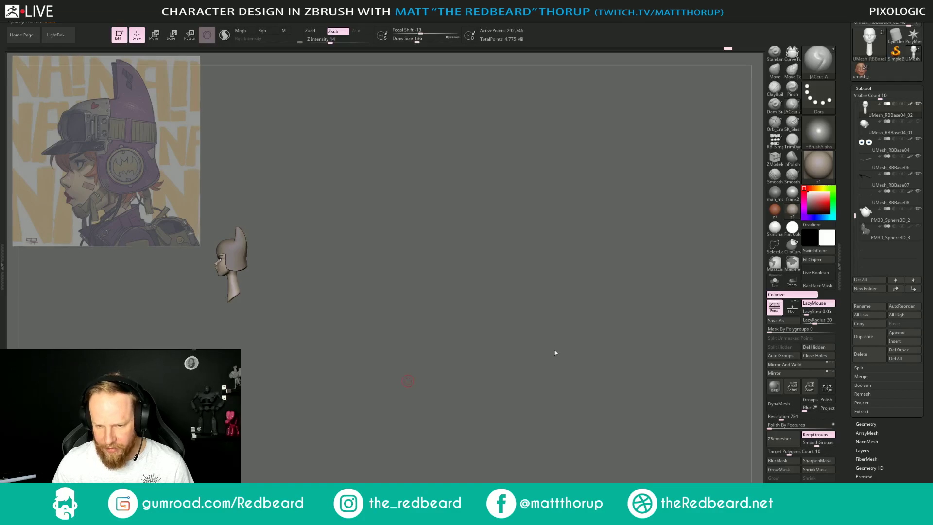
Turn off perspective and align the model's side profile with the face and helmet in the reference artwork.
{"action": "left_click_drag", "start_coordinate": [533, 369], "coordinate": [594, 397], "text": "alt"}
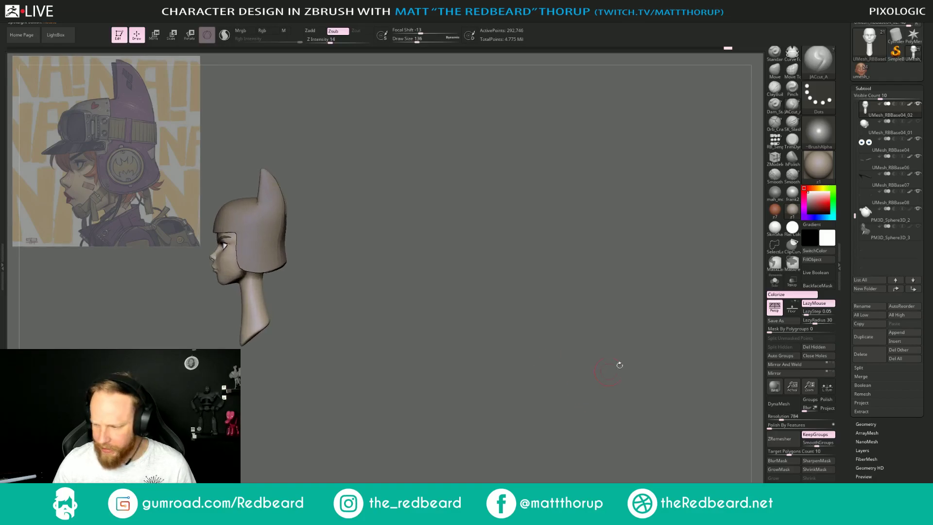
{"action": "left_click", "coordinate": [775, 309]}
{"action": "mouse_move", "coordinate": [613, 367]}
{"action": "left_mouse_down", "text": "alt"}
{"action": "mouse_move", "coordinate": [479, 296]}
{"action": "mouse_move", "coordinate": [500, 331]}
{"action": "mouse_move", "coordinate": [488, 330]}
{"action": "mouse_move", "coordinate": [489, 340]}
{"action": "left_mouse_up", "text": "alt"}
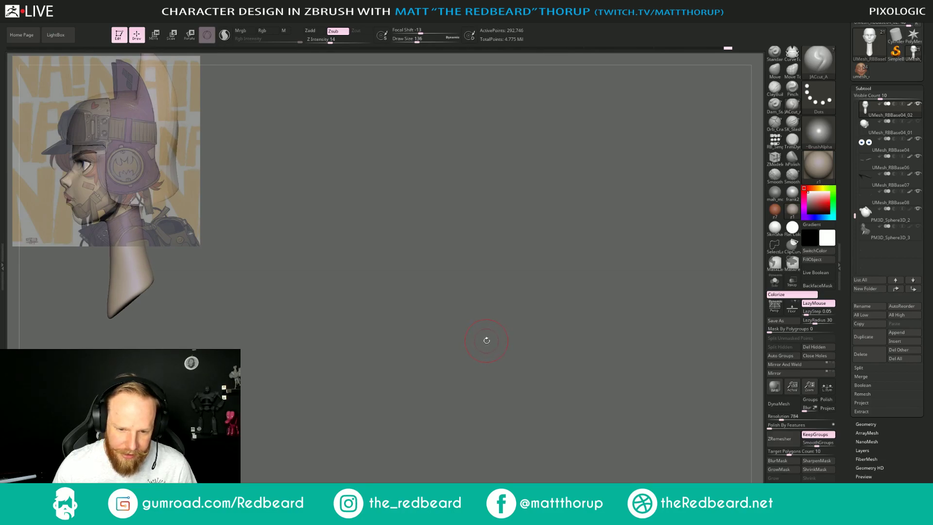
{"action": "key", "text": "shift"}
{"action": "mouse_move", "coordinate": [488, 341]}
{"action": "left_mouse_down"}
{"action": "mouse_move", "coordinate": [486, 314]}
{"action": "mouse_move", "coordinate": [474, 331]}
{"action": "left_mouse_up"}
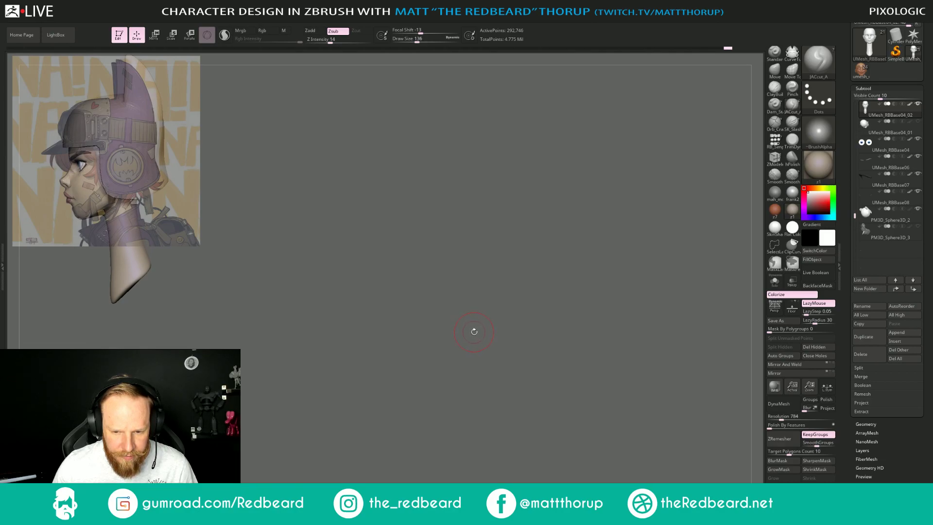
{"action": "left_click_drag", "start_coordinate": [474, 332], "coordinate": [433, 275]}
{"action": "key", "text": "shift"}
{"action": "left_click_drag", "start_coordinate": [459, 348], "coordinate": [457, 349]}
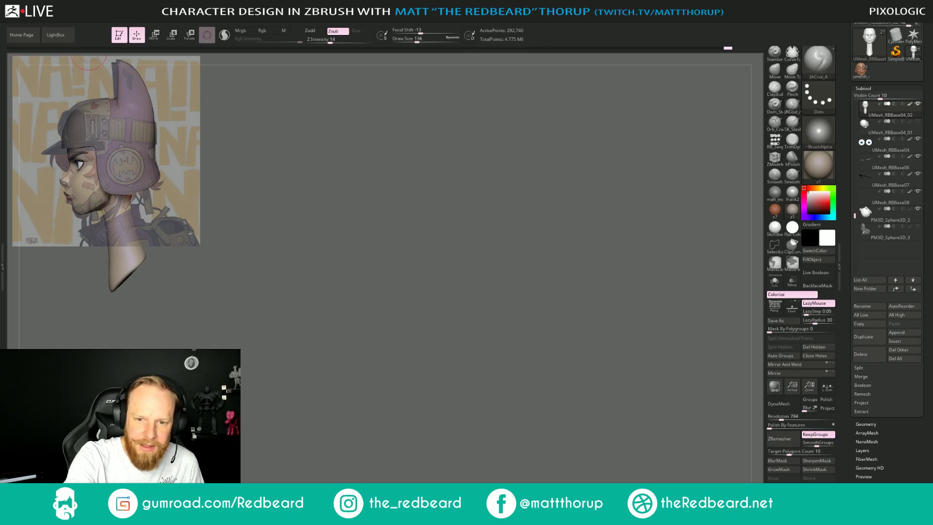
Store the aligned camera position as the Front view in the ZAppLink Properties.
{"action": "mouse_move", "coordinate": [84, 19]}
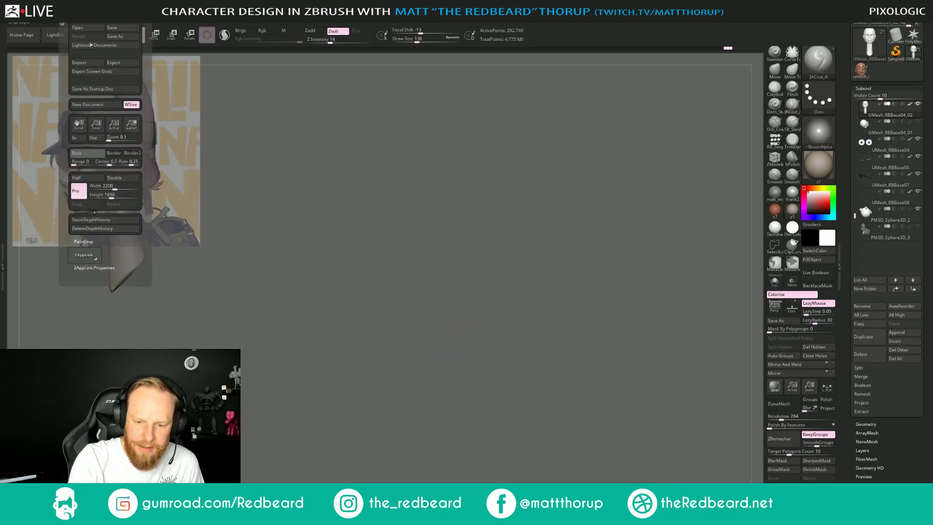
{"action": "left_click", "coordinate": [97, 268]}
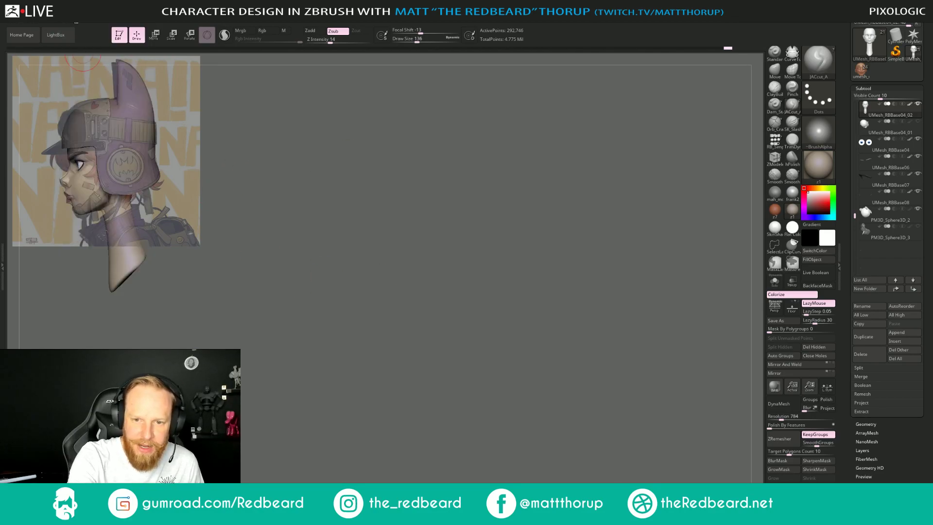
{"action": "mouse_move", "coordinate": [76, 14]}
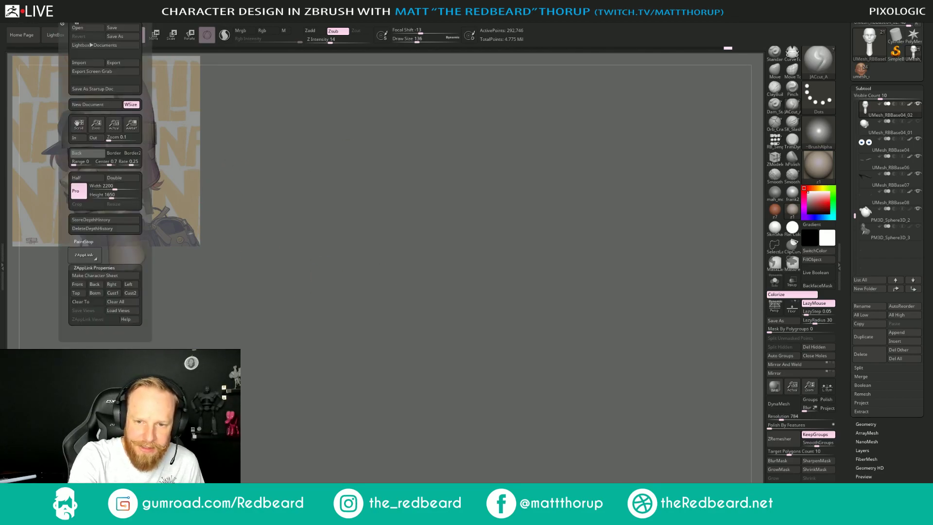
{"action": "left_click", "coordinate": [78, 285]}
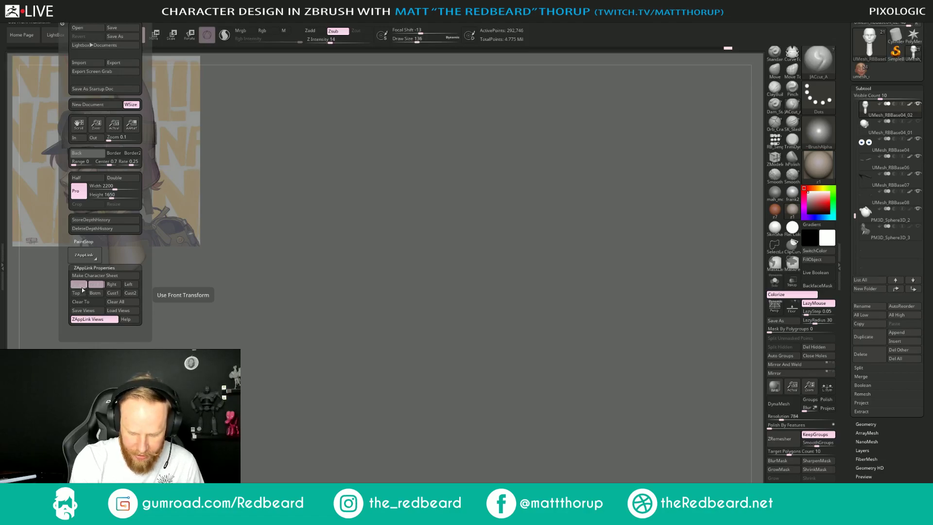
Assign 1 as the custom hotkey for the stored Front view.
{"action": "key", "text": "ctrl"}
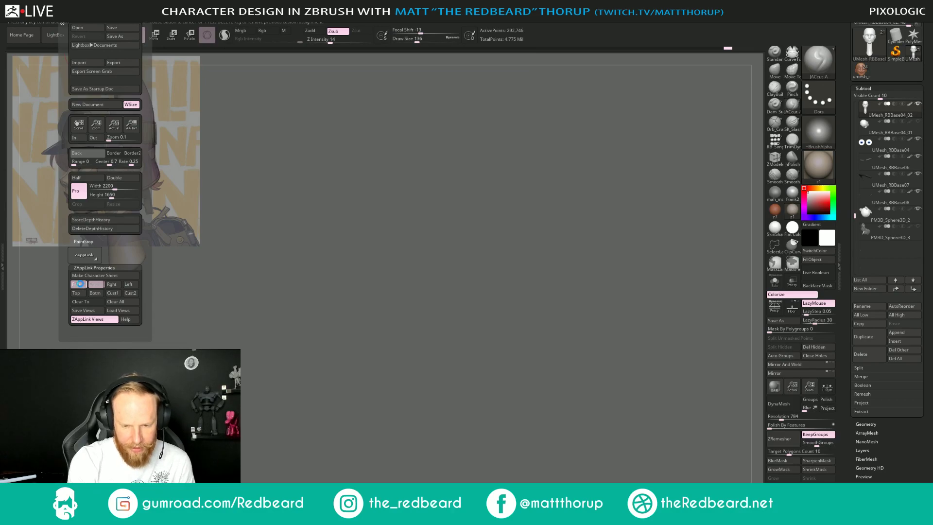
{"action": "key", "text": "1"}
{"action": "left_click", "coordinate": [489, 284]}
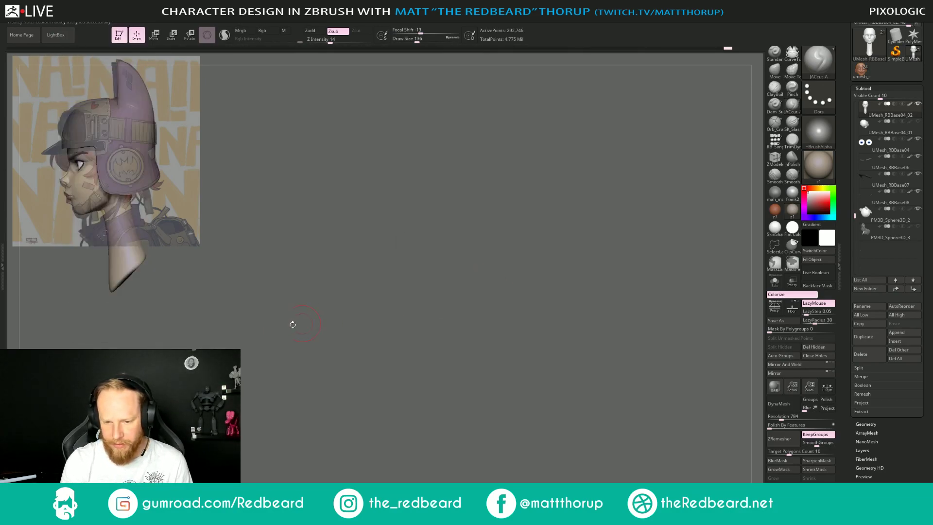
{"action": "mouse_move", "coordinate": [68, 17]}
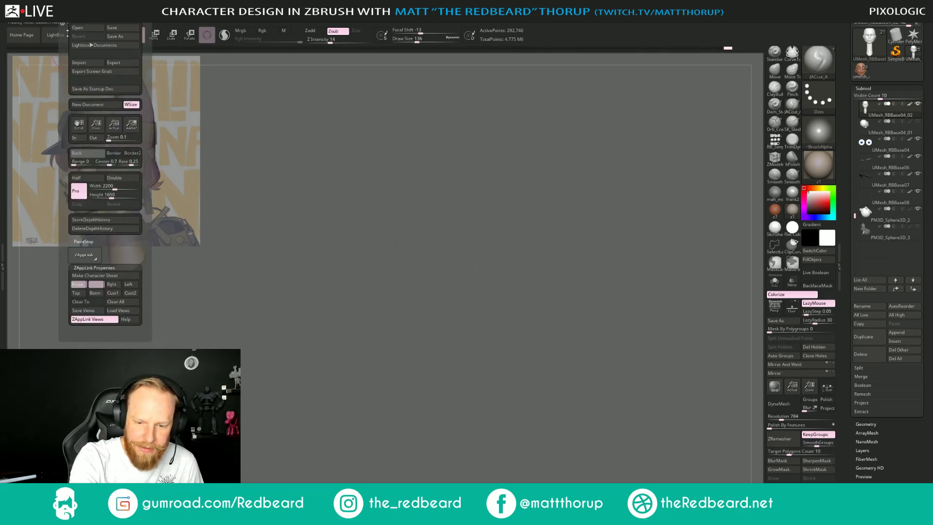
Reassign hotkey 1 to the stored Front view and test it by moving the model away and recalling the view.
{"action": "left_click", "coordinate": [80, 284], "text": "ctrl+alt"}
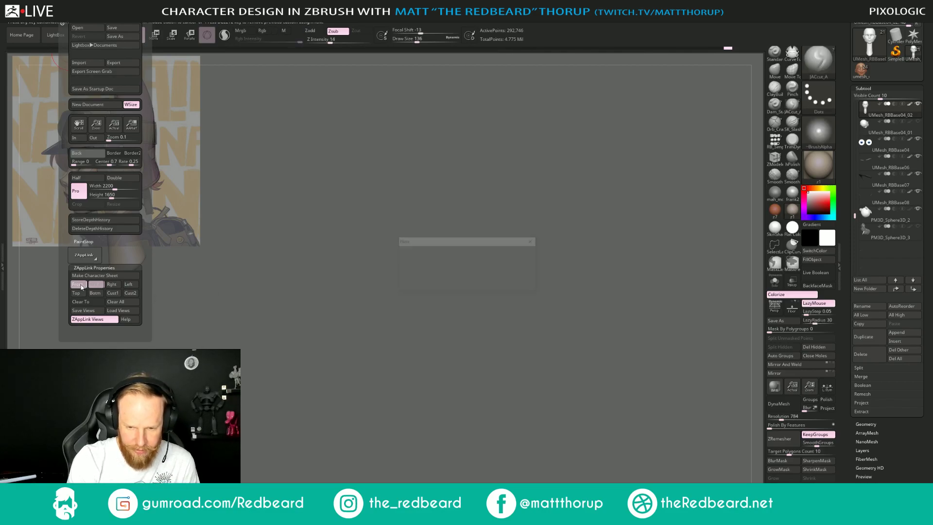
{"action": "key", "text": "1"}
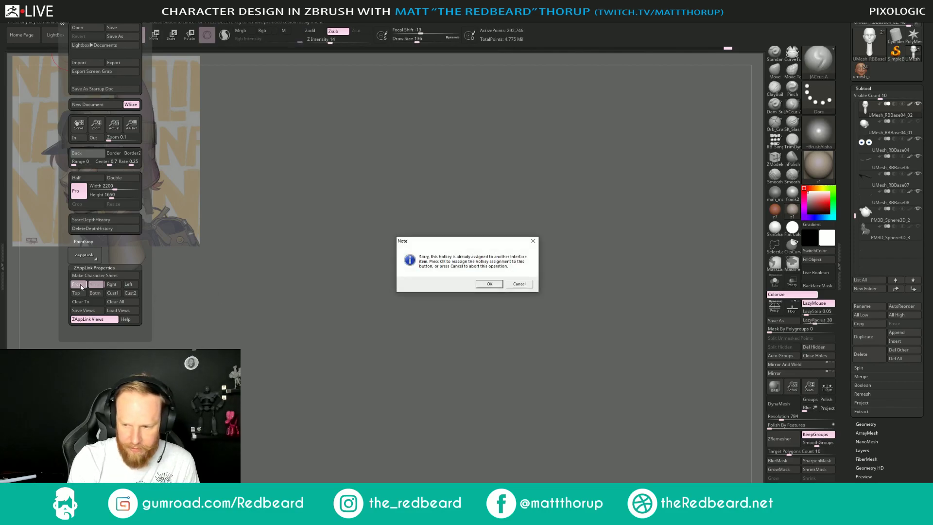
{"action": "left_click", "coordinate": [488, 284]}
{"action": "key", "text": "1"}
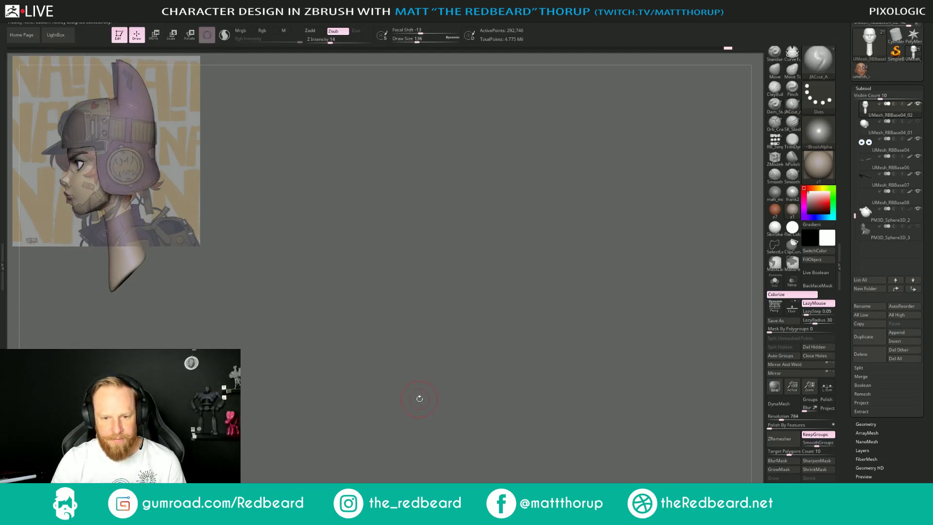
{"action": "left_click_drag", "start_coordinate": [411, 384], "coordinate": [502, 377], "text": "alt"}
{"action": "left_click_drag", "start_coordinate": [502, 377], "coordinate": [496, 395]}
{"action": "key", "text": "1"}
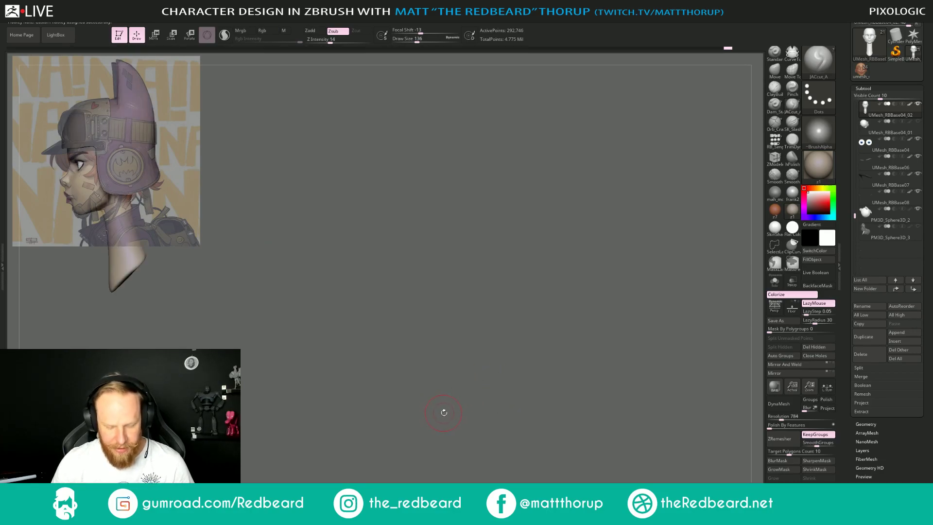
Drop the head to a lower subdivision level and duplicate its subtool, with the Move brush set to a draw size of 318.
{"action": "key", "text": "shift"}
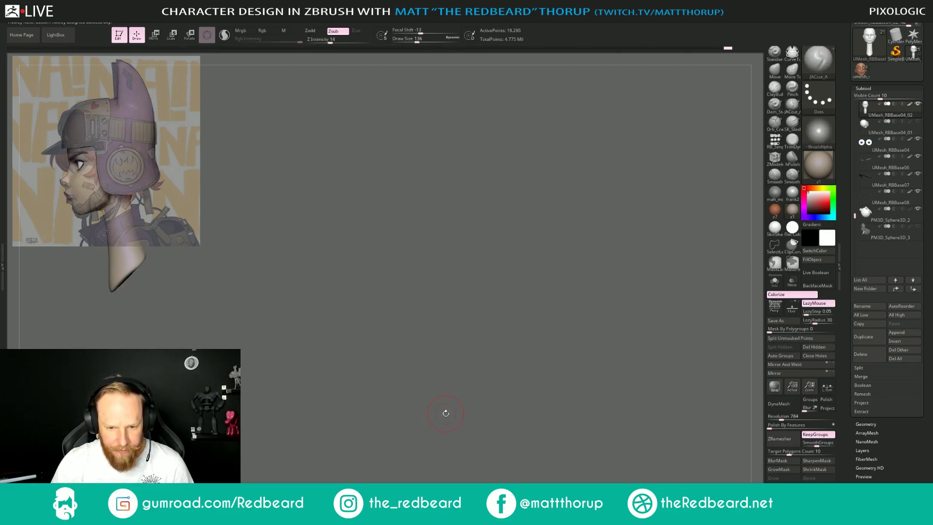
{"action": "key", "text": "b"}
{"action": "key", "text": "m"}
{"action": "key", "text": "v"}
{"action": "key", "text": "s"}
{"action": "left_click_drag", "start_coordinate": [62, 196], "coordinate": [74, 200]}
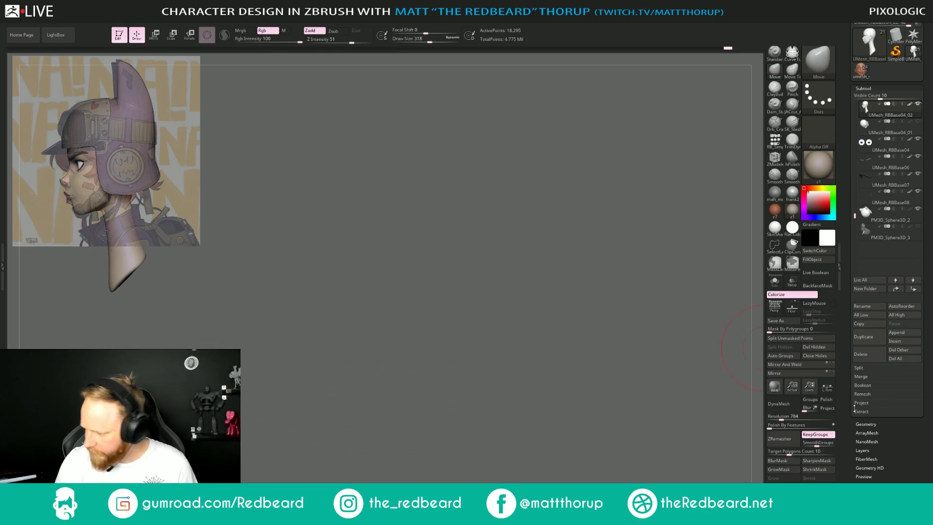
{"action": "left_click", "coordinate": [863, 337]}
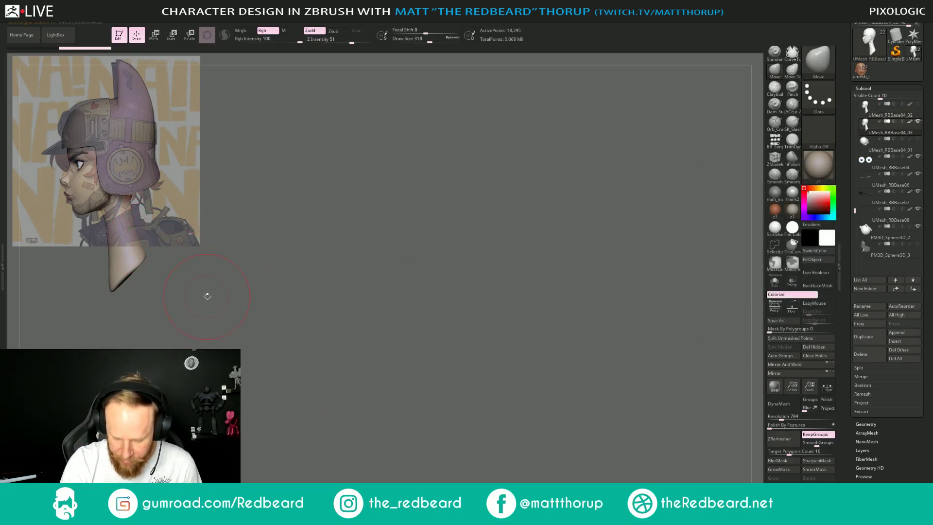
Push the brow, nose, mouth and jaw profile towards the reference with the Move brush, using draw sizes of about 158 to 280.
{"action": "key", "text": "bracketright"}
{"action": "key", "text": "bracketleft"}
{"action": "key", "text": "bracketleft"}
{"action": "key", "text": "bracketleft"}
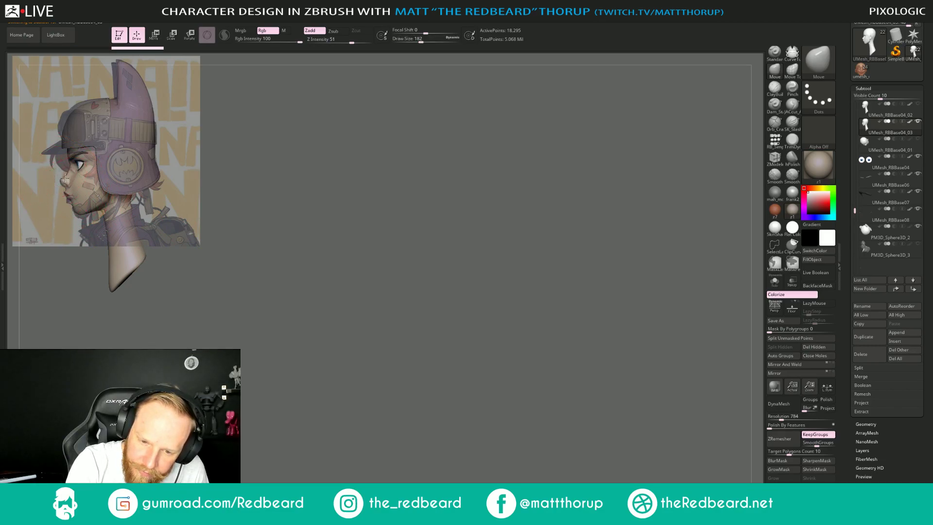
{"action": "key", "text": "bracketleft"}
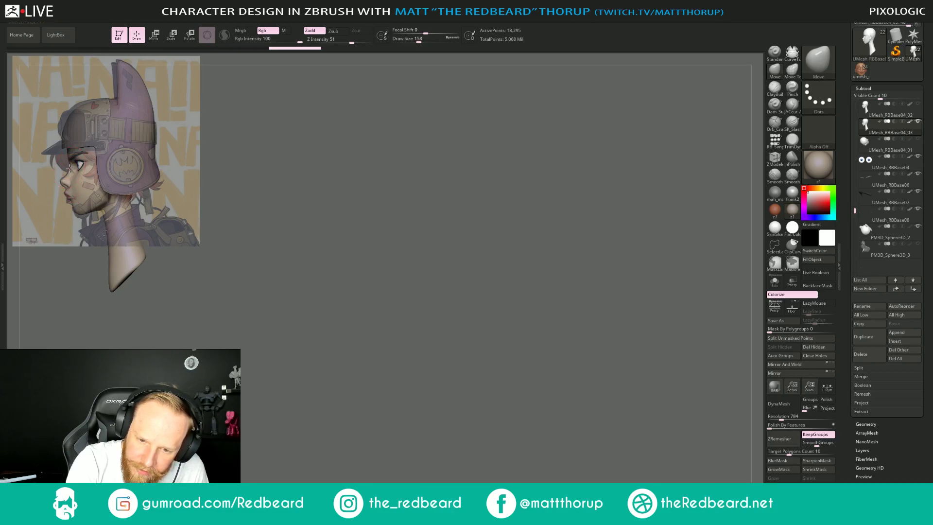
{"action": "key", "text": "bracketright"}
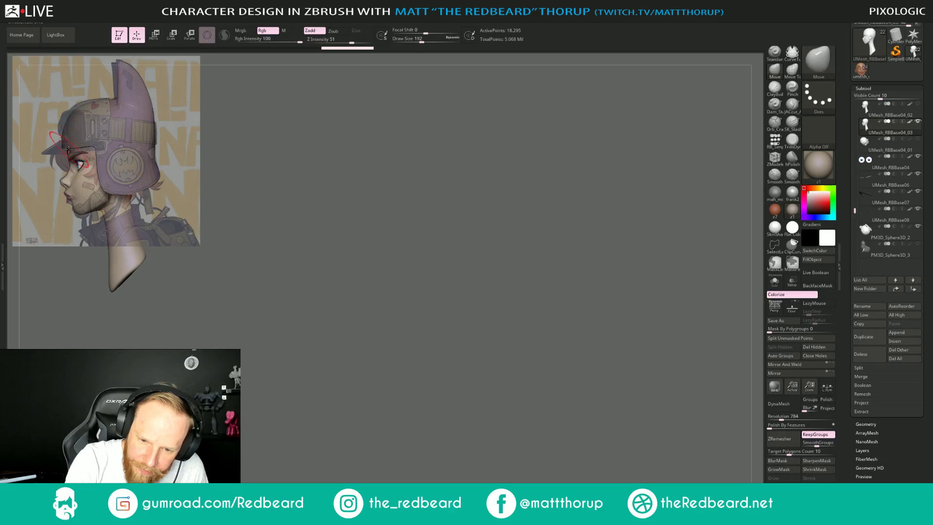
{"action": "key", "text": "bracketright"}
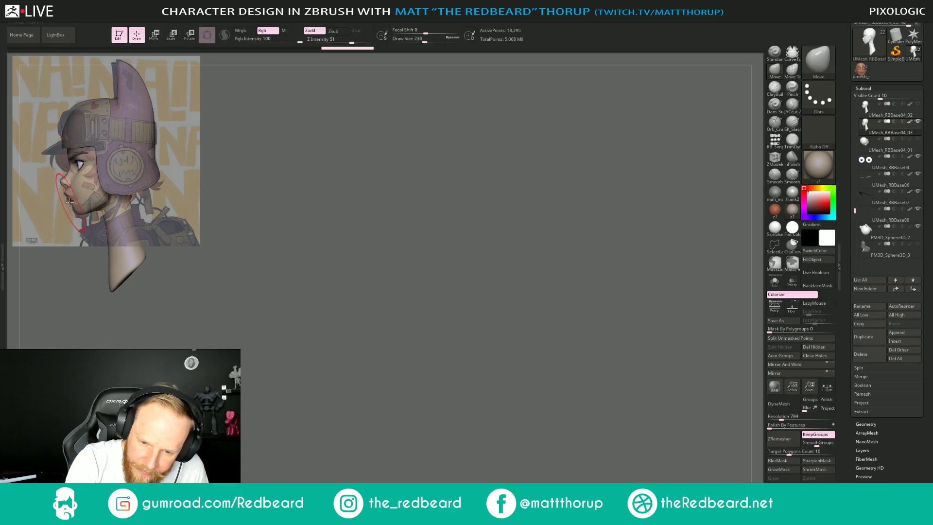
{"action": "key", "text": "bracketleft"}
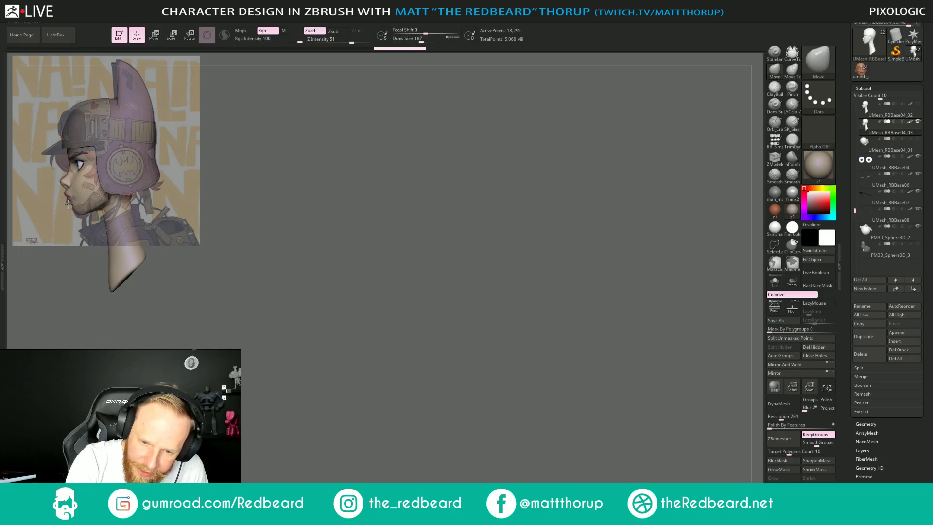
{"action": "key", "text": "bracketright"}
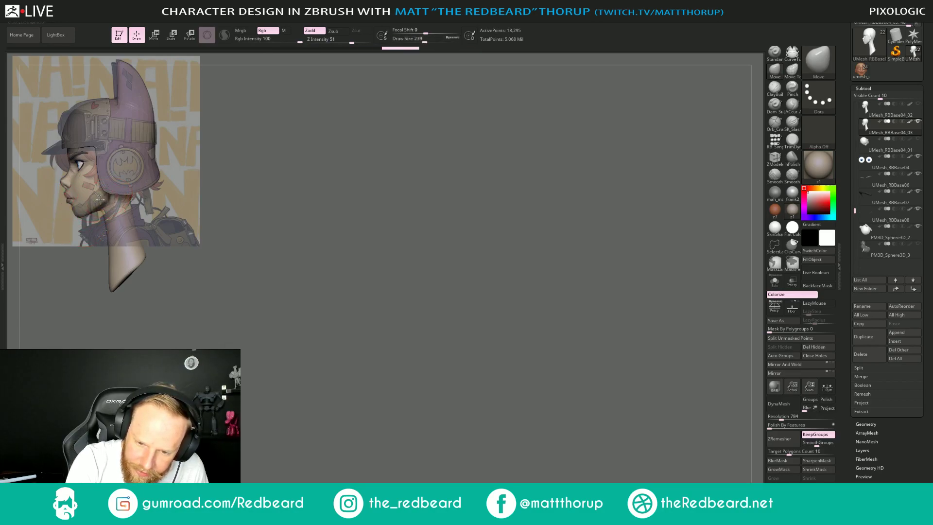
{"action": "key", "text": "bracketright"}
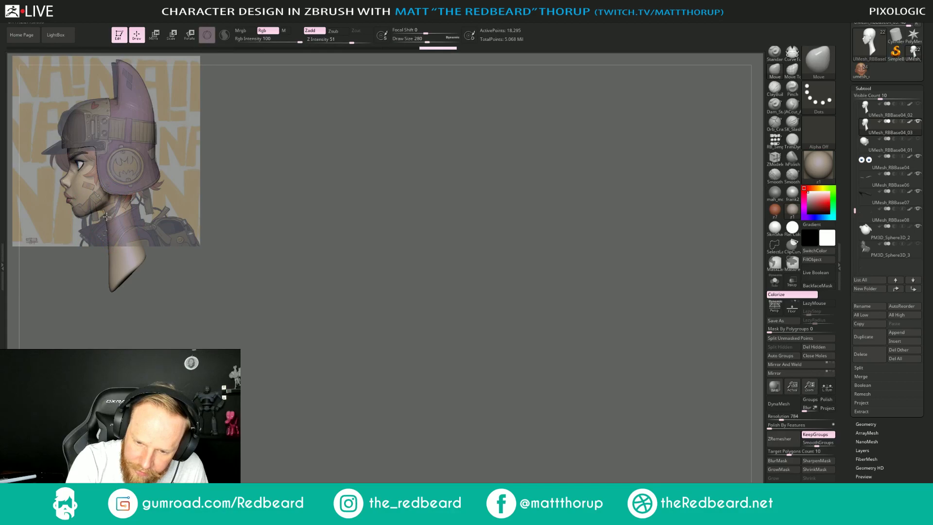
Refine the chin, mouth and nose contours with smaller Move brush strokes, checking them in the stored Front view.
{"action": "key", "text": "s"}
{"action": "left_click_drag", "start_coordinate": [81, 215], "coordinate": [62, 196]}
{"action": "key", "text": "s"}
{"action": "key", "text": "s"}
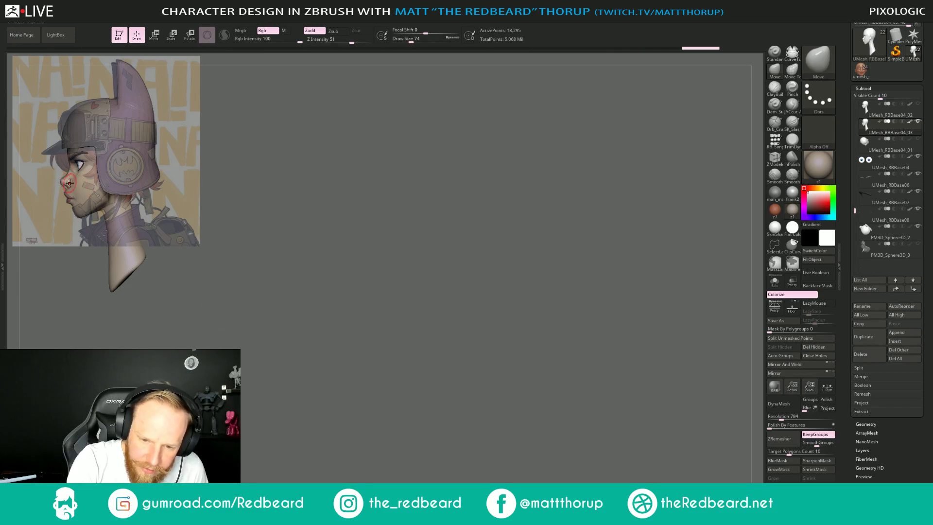
{"action": "key", "text": "s"}
{"action": "left_click_drag", "start_coordinate": [70, 184], "coordinate": [78, 196]}
{"action": "key", "text": "s"}
{"action": "key", "text": "s"}
{"action": "mouse_move", "coordinate": [315, 278]}
{"action": "left_mouse_down"}
{"action": "mouse_move", "coordinate": [331, 294]}
{"action": "mouse_move", "coordinate": [296, 326]}
{"action": "left_mouse_up"}
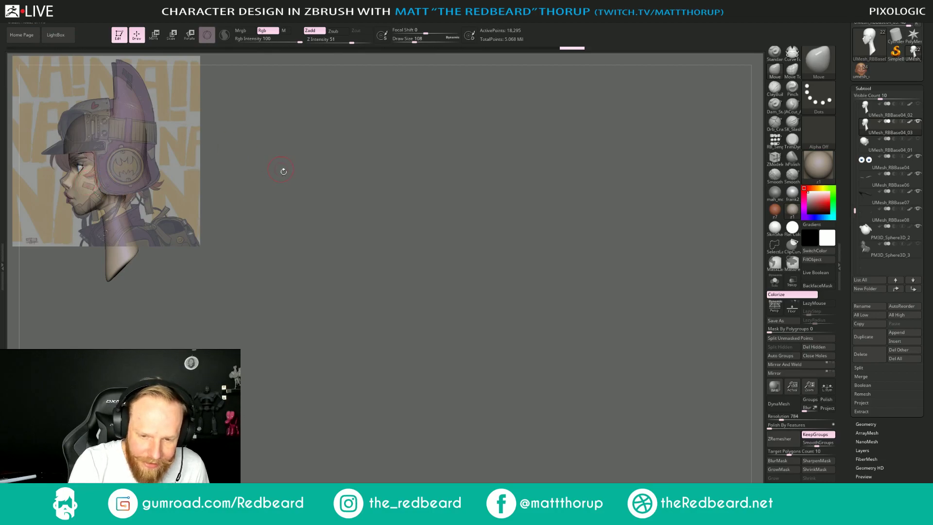
{"action": "left_click_drag", "start_coordinate": [294, 231], "coordinate": [295, 233], "text": "alt"}
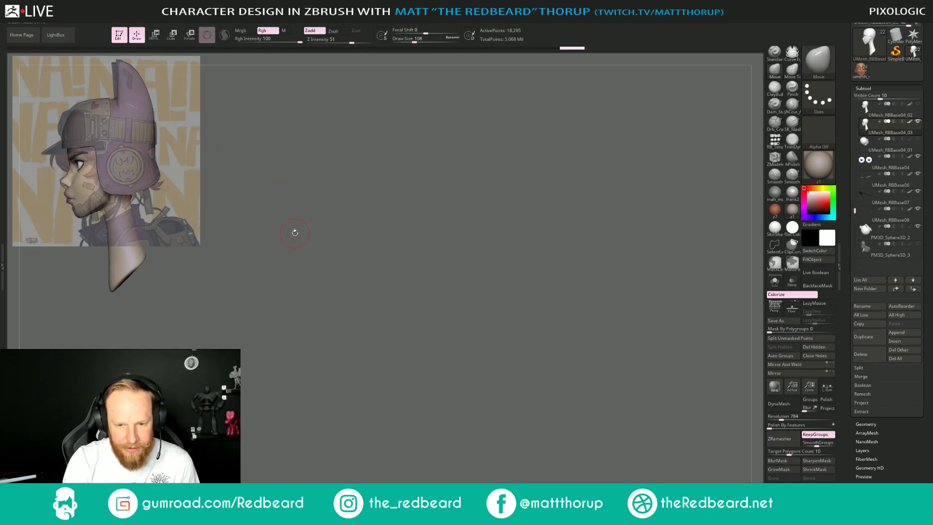
Adjust the jaw, nose bridge and eye area with the Move brush to follow the reference face.
{"action": "key", "text": "s"}
{"action": "mouse_move", "coordinate": [82, 200]}
{"action": "left_mouse_down"}
{"action": "mouse_move", "coordinate": [107, 218]}
{"action": "mouse_move", "coordinate": [129, 211]}
{"action": "left_mouse_up"}
{"action": "key", "text": "s"}
{"action": "key", "text": "s"}
{"action": "left_click_drag", "start_coordinate": [67, 180], "coordinate": [69, 171]}
{"action": "key", "text": "s"}
{"action": "key", "text": "s"}
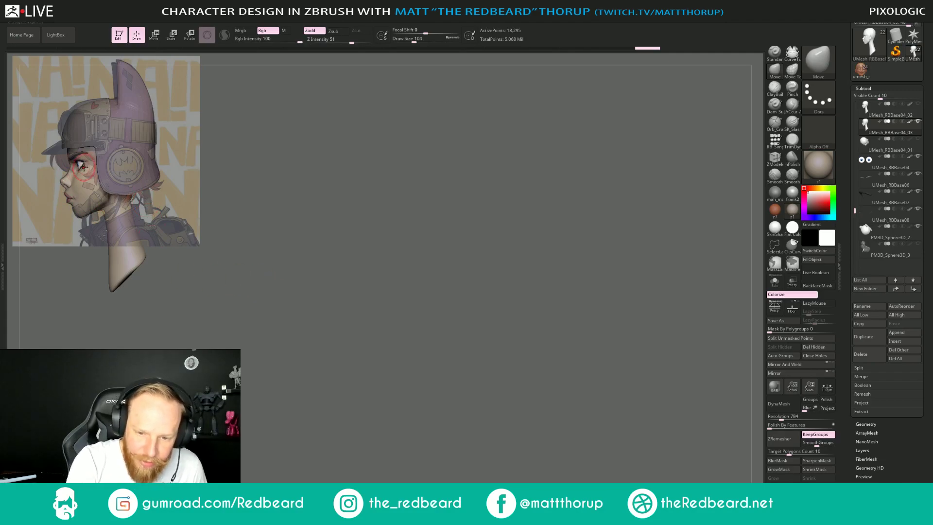
{"action": "key", "text": "s"}
{"action": "left_click_drag", "start_coordinate": [83, 165], "coordinate": [87, 164]}
{"action": "key", "text": "s"}
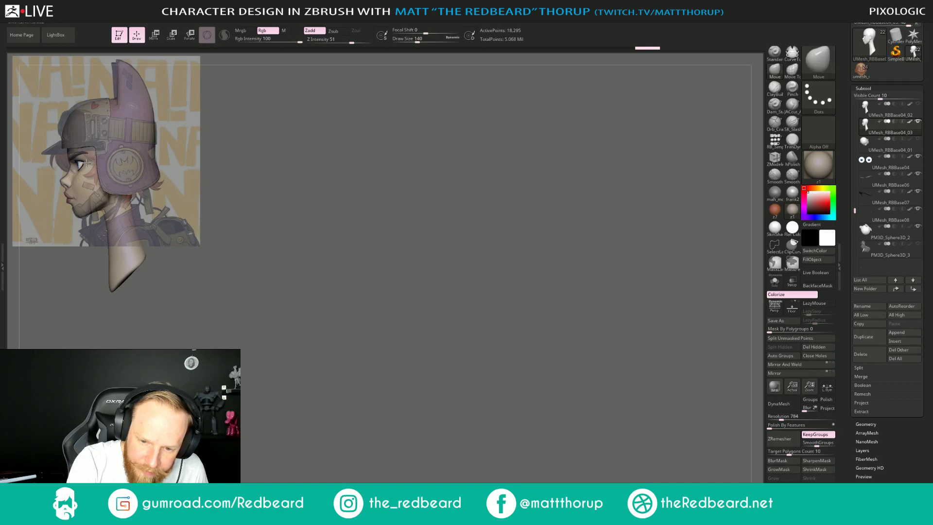
Adjust the underside of the jaw and the mouth area in close-up with the Move brush.
{"action": "mouse_move", "coordinate": [256, 311]}
{"action": "left_mouse_down", "text": "alt"}
{"action": "mouse_move", "coordinate": [512, 407]}
{"action": "mouse_move", "coordinate": [440, 399]}
{"action": "left_mouse_up", "text": "alt"}
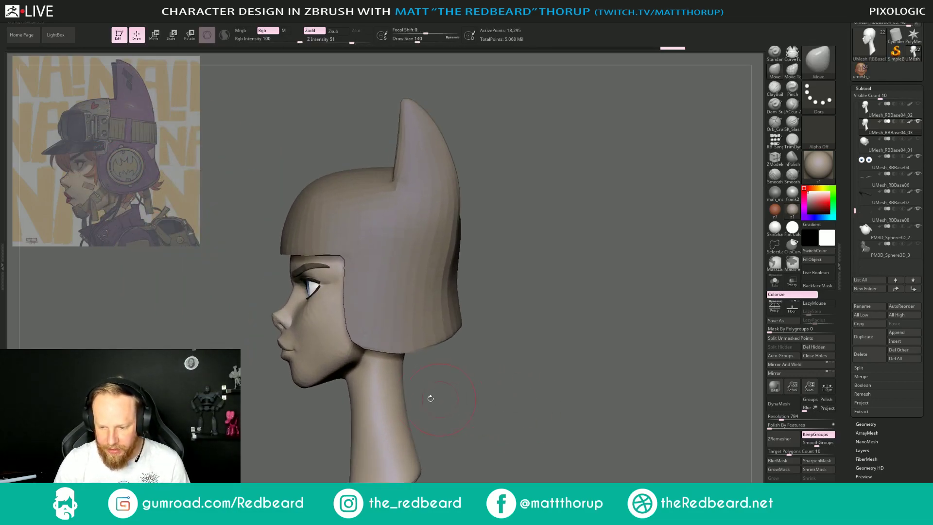
{"action": "key", "text": "s"}
{"action": "left_click_drag", "start_coordinate": [331, 383], "coordinate": [342, 389]}
{"action": "left_click_drag", "start_coordinate": [307, 426], "coordinate": [432, 384], "text": "shift"}
{"action": "key", "text": "s"}
{"action": "mouse_move", "coordinate": [369, 370]}
{"action": "left_mouse_down"}
{"action": "mouse_move", "coordinate": [358, 369]}
{"action": "mouse_move", "coordinate": [390, 354]}
{"action": "mouse_move", "coordinate": [359, 351]}
{"action": "left_mouse_up"}
{"action": "key", "text": "s"}
{"action": "key", "text": "s"}
{"action": "key", "text": "s"}
{"action": "left_click_drag", "start_coordinate": [360, 351], "coordinate": [351, 357]}
{"action": "key", "text": "s"}
Refine the lip profile in side view with the Move brush, reducing the draw size to 14.
{"action": "mouse_move", "coordinate": [392, 391]}
{"action": "left_mouse_down", "text": "shift"}
{"action": "mouse_move", "coordinate": [345, 402]}
{"action": "mouse_move", "coordinate": [348, 413]}
{"action": "left_mouse_up", "text": "shift"}
{"action": "key", "text": "s"}
{"action": "left_click_drag", "start_coordinate": [353, 346], "coordinate": [344, 343]}
{"action": "key", "text": "s"}
{"action": "left_click_drag", "start_coordinate": [318, 376], "coordinate": [332, 374]}
{"action": "key", "text": "s"}
{"action": "left_click_drag", "start_coordinate": [347, 343], "coordinate": [342, 342]}
{"action": "mouse_move", "coordinate": [297, 400]}
{"action": "left_mouse_down"}
{"action": "mouse_move", "coordinate": [312, 405]}
{"action": "mouse_move", "coordinate": [317, 426]}
{"action": "left_mouse_up"}
{"action": "key", "text": "s"}
{"action": "left_click_drag", "start_coordinate": [336, 350], "coordinate": [329, 350]}
{"action": "key", "text": "s"}
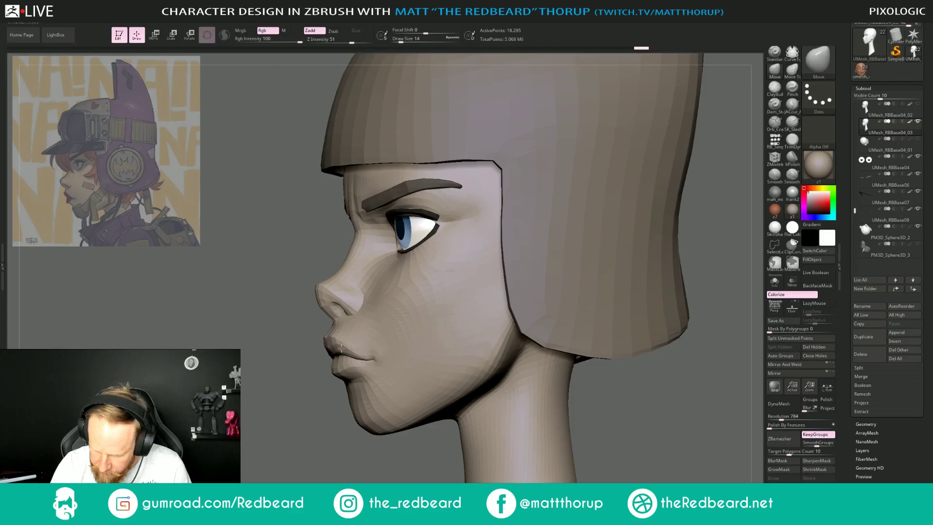
Reshape the lower lip from a three-quarter angle with the Move brush and recall the stored Front view.
{"action": "left_click_drag", "start_coordinate": [298, 432], "coordinate": [331, 370]}
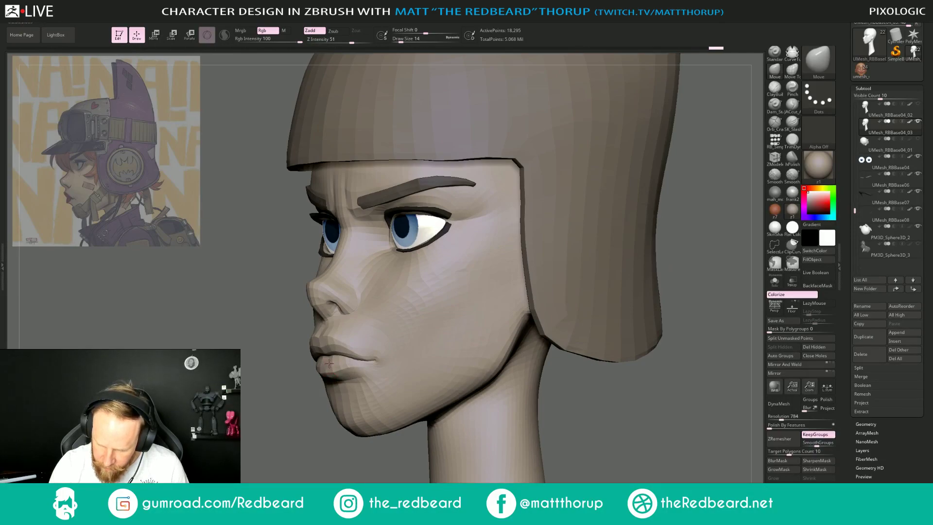
{"action": "left_click_drag", "start_coordinate": [325, 374], "coordinate": [336, 367]}
{"action": "key", "text": "bracketright"}
{"action": "mouse_move", "coordinate": [335, 436]}
{"action": "left_mouse_down"}
{"action": "mouse_move", "coordinate": [289, 439]}
{"action": "mouse_move", "coordinate": [306, 381]}
{"action": "mouse_move", "coordinate": [287, 357]}
{"action": "left_mouse_up"}
{"action": "left_click_drag", "start_coordinate": [660, 437], "coordinate": [648, 402], "text": "alt"}
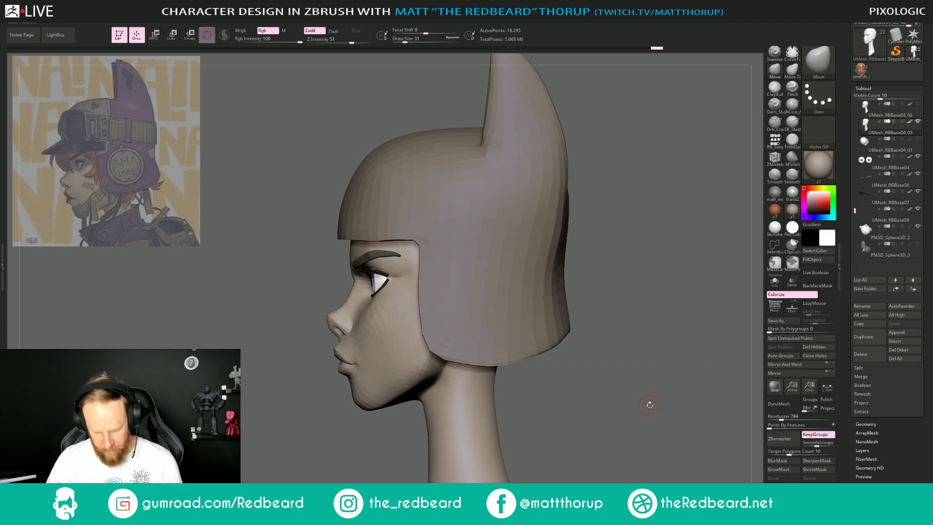
{"action": "left_click_drag", "start_coordinate": [651, 408], "coordinate": [650, 408], "text": "alt"}
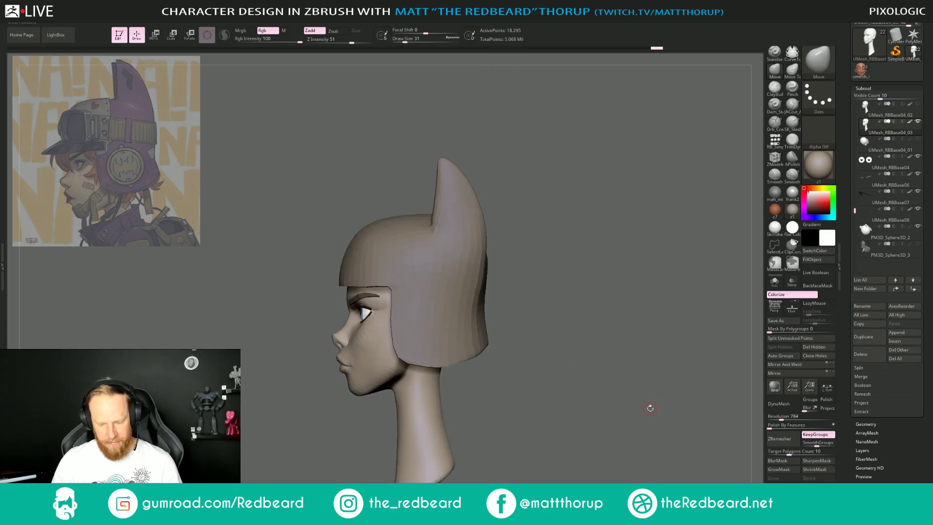
{"action": "key", "text": "1"}
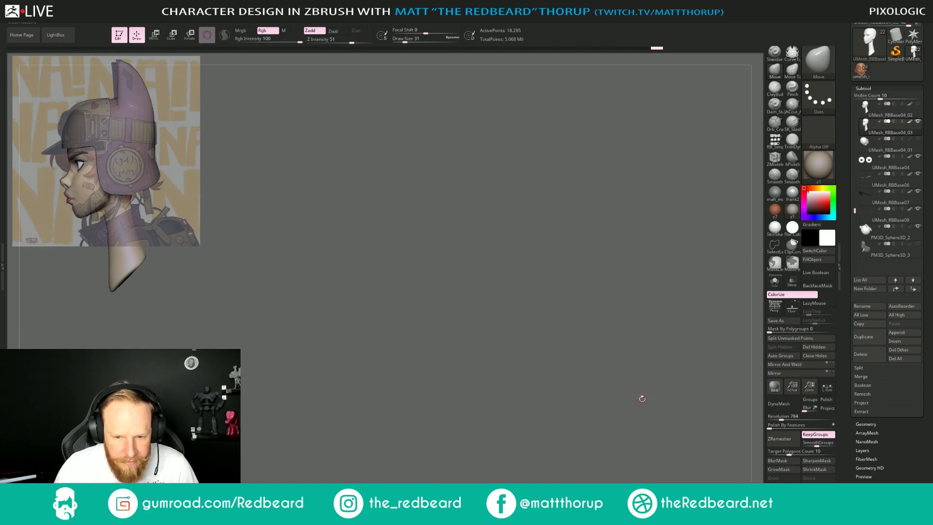
Leave a canvas snapshot of the side profile and place the live head beside it for comparison.
{"action": "mouse_move", "coordinate": [387, 314]}
{"action": "left_mouse_down", "text": "alt"}
{"action": "mouse_move", "coordinate": [621, 376]}
{"action": "mouse_move", "coordinate": [527, 411]}
{"action": "left_mouse_up", "text": "alt"}
{"action": "key", "text": "shift+s"}
{"action": "left_click_drag", "start_coordinate": [480, 391], "coordinate": [646, 393], "text": "alt"}
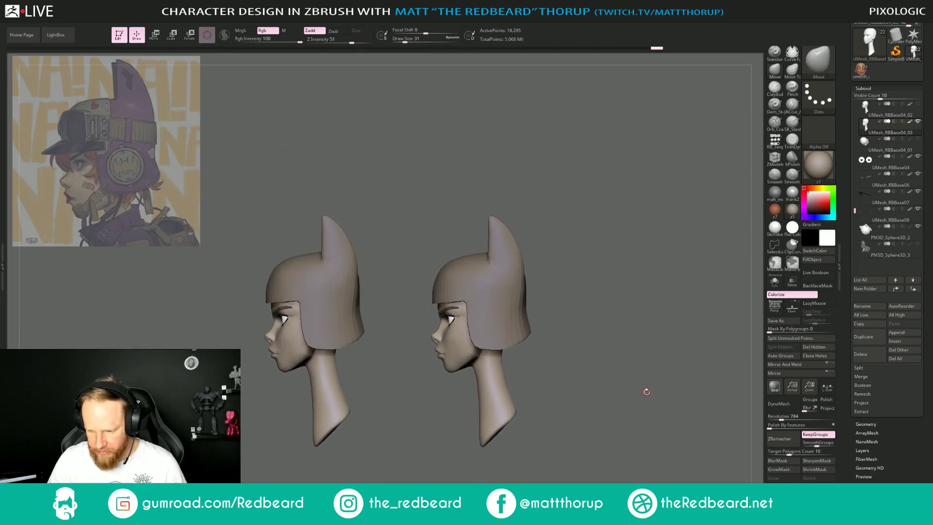
Mask the neck of the head mesh, leaving the face unmasked, and blur the mask edge.
{"action": "key", "text": "w"}
{"action": "key", "text": "ctrl"}
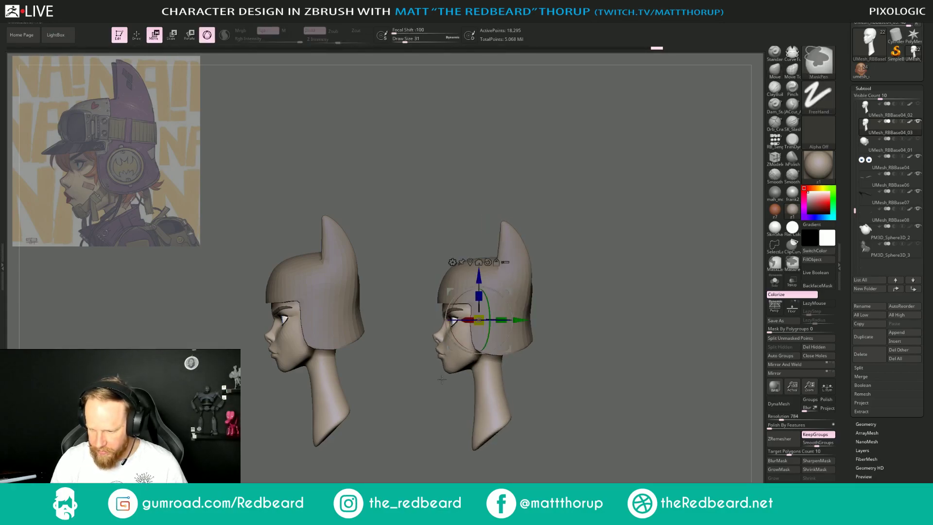
{"action": "left_click_drag", "start_coordinate": [436, 393], "coordinate": [554, 344], "text": "ctrl"}
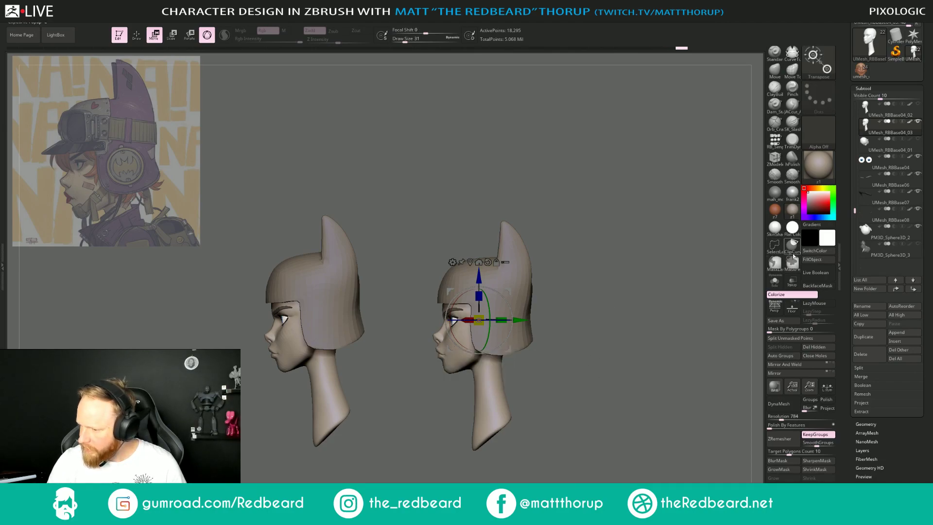
{"action": "mouse_move", "coordinate": [436, 396]}
{"action": "left_mouse_down", "text": "ctrl"}
{"action": "mouse_move", "coordinate": [607, 399]}
{"action": "mouse_move", "coordinate": [557, 365]}
{"action": "left_mouse_up", "text": "ctrl"}
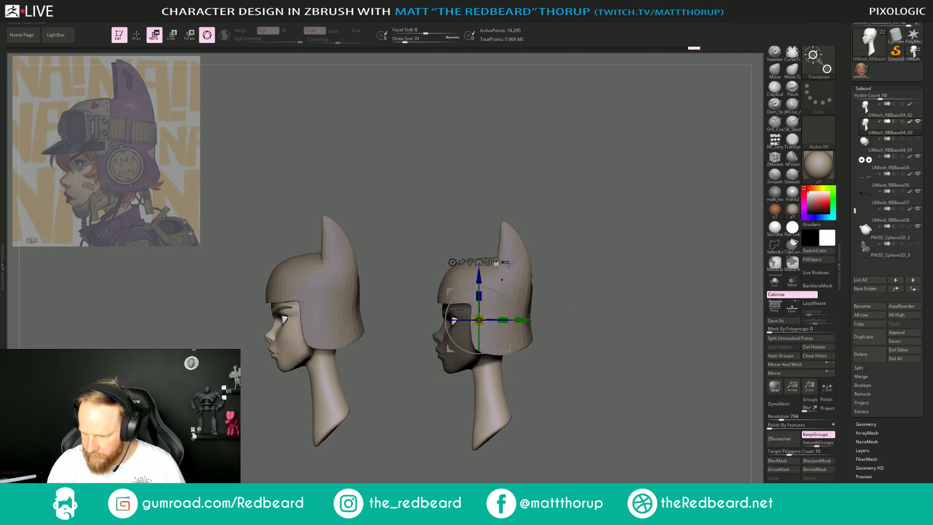
{"action": "left_click", "coordinate": [507, 270], "text": "alt"}
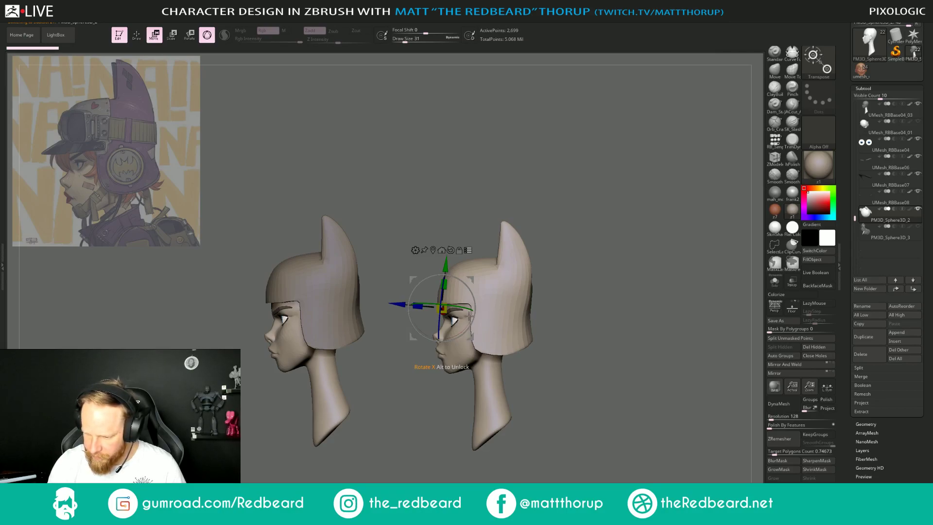
{"action": "left_click", "coordinate": [498, 345], "text": "alt"}
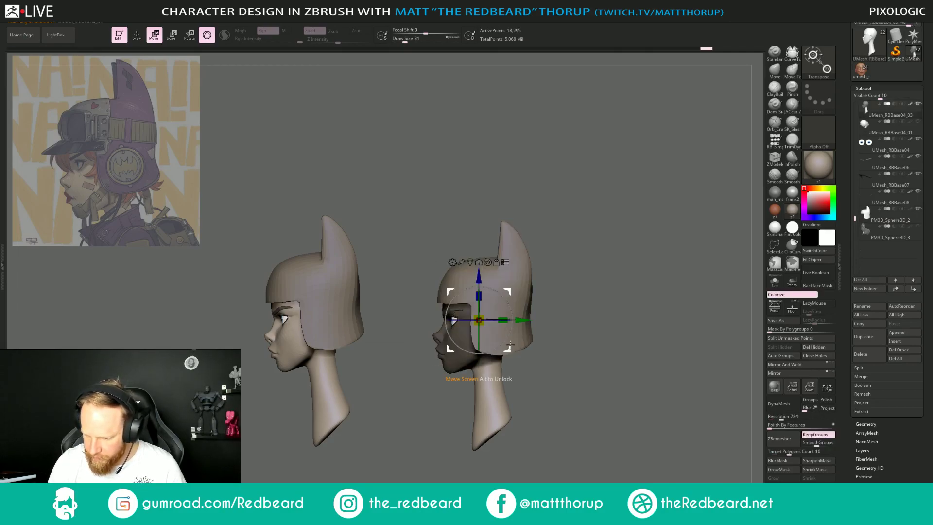
{"action": "left_click", "coordinate": [551, 365], "text": "ctrl"}
{"action": "left_click", "coordinate": [783, 464]}
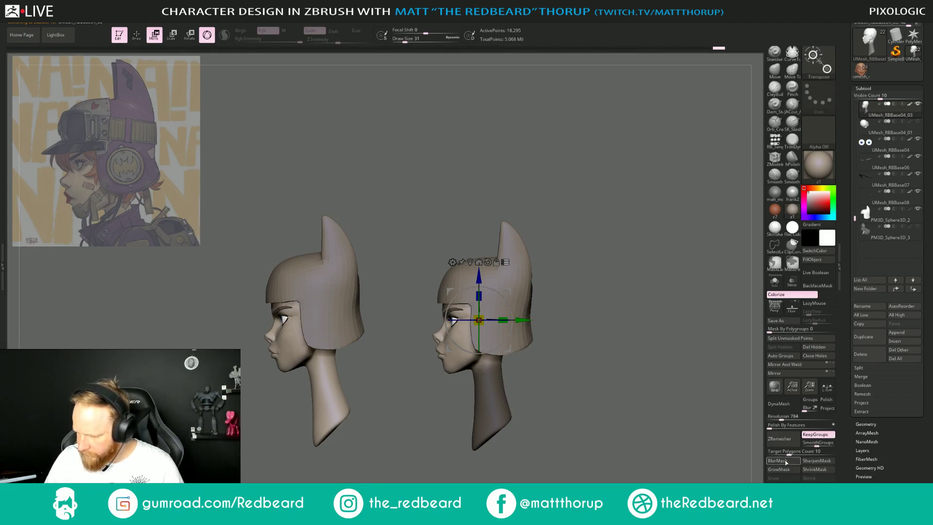
Tilt the head and helmet slightly forward about the top of the neck, clear the mask and compare against the reference.
{"action": "left_click_drag", "start_coordinate": [507, 346], "coordinate": [511, 371], "text": "alt"}
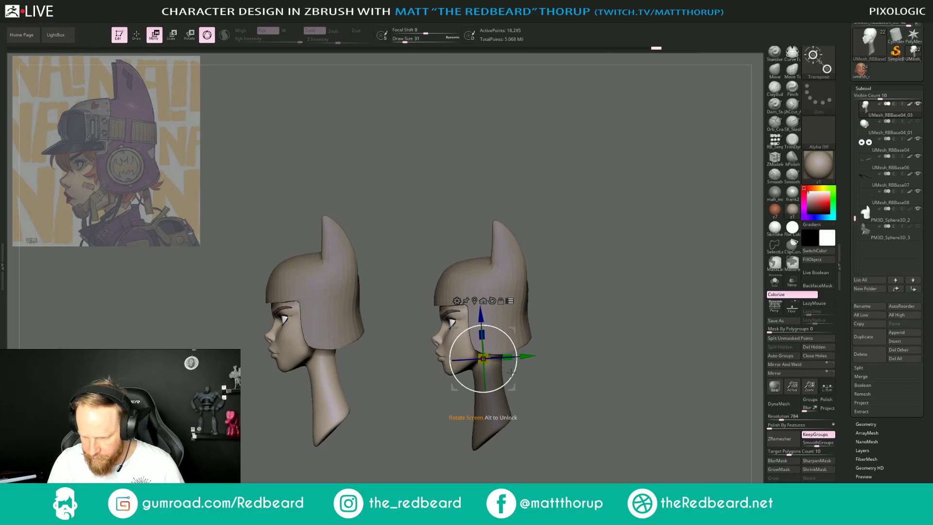
{"action": "key", "text": "q"}
{"action": "left_click_drag", "start_coordinate": [579, 315], "coordinate": [583, 354], "text": "ctrl"}
{"action": "left_click_drag", "start_coordinate": [629, 394], "coordinate": [617, 387], "text": "alt"}
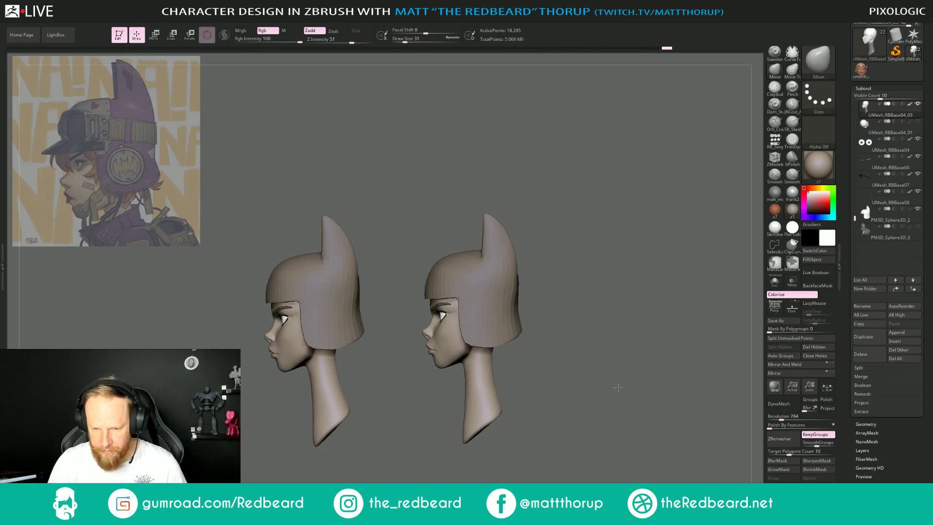
{"action": "key", "text": "ctrl+z"}
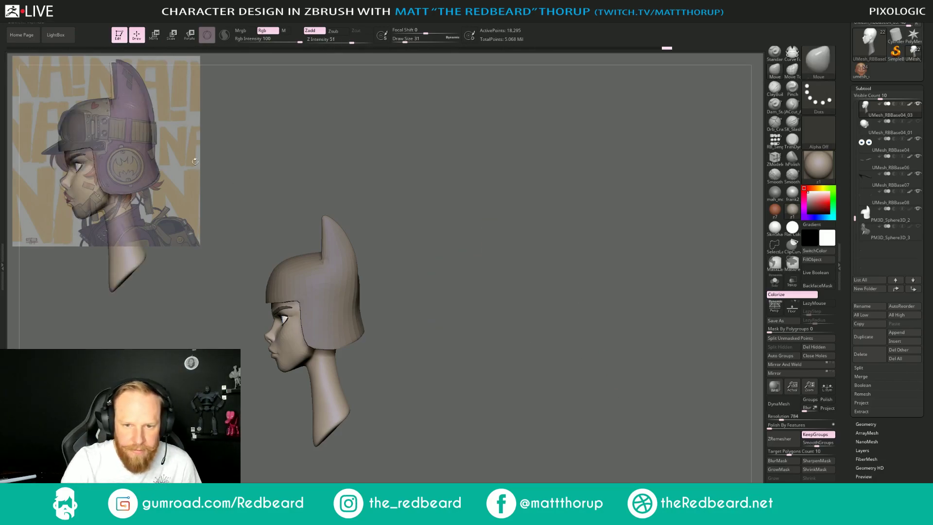
Remove the canvas snapshots and line up the live side-profile head with the reference artwork.
{"action": "mouse_move", "coordinate": [32, 20]}
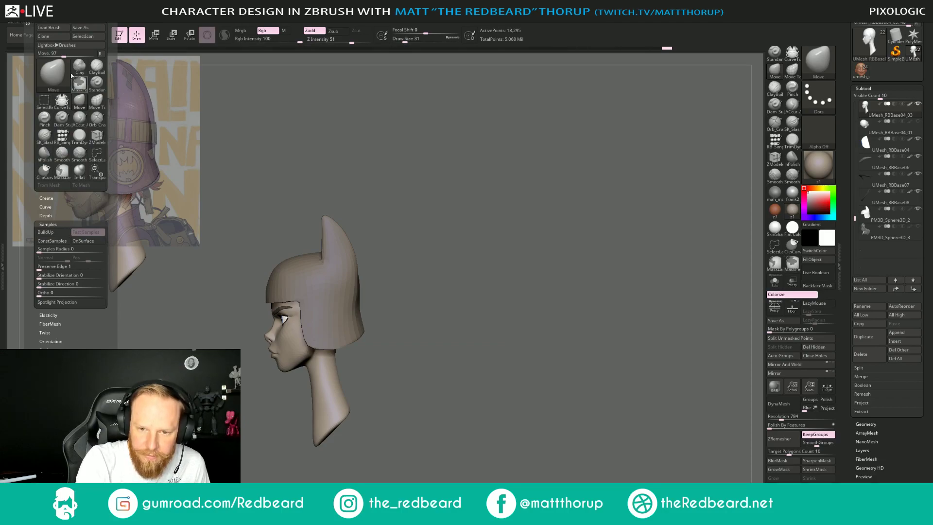
{"action": "mouse_move", "coordinate": [68, 19]}
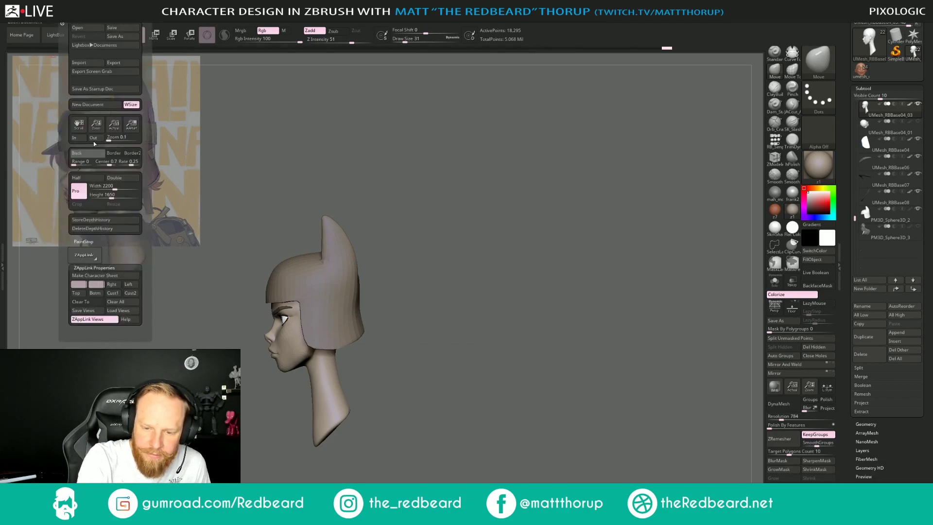
{"action": "left_click", "coordinate": [122, 302]}
{"action": "left_click", "coordinate": [455, 144]}
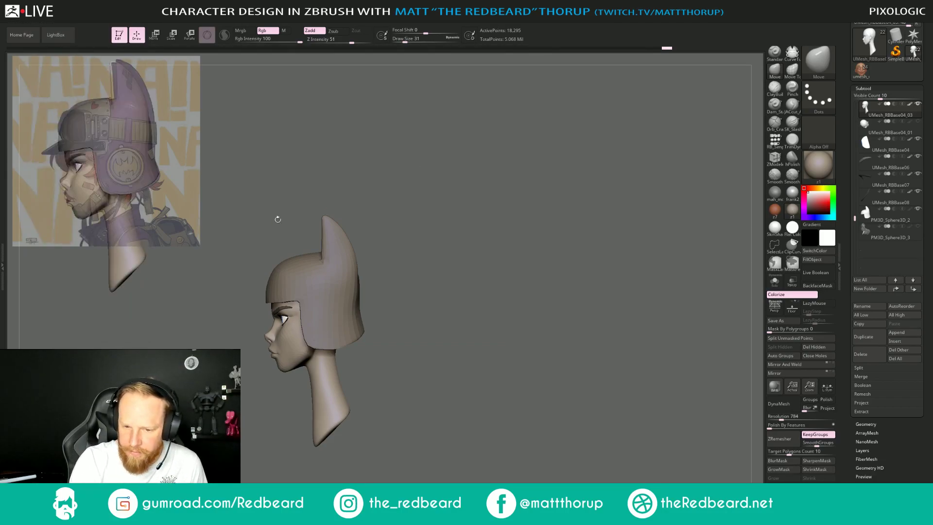
{"action": "key", "text": "shift"}
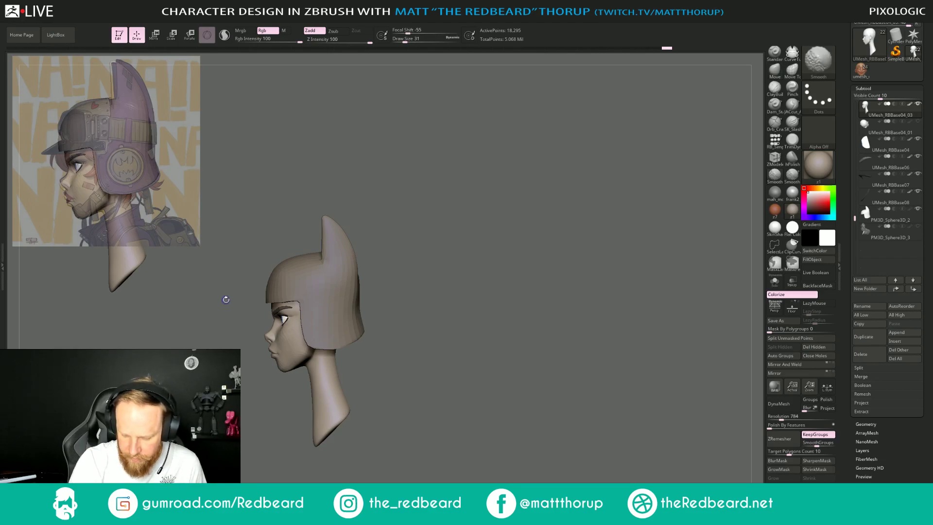
{"action": "key", "text": "ctrl+n"}
{"action": "left_click_drag", "start_coordinate": [279, 261], "coordinate": [290, 265]}
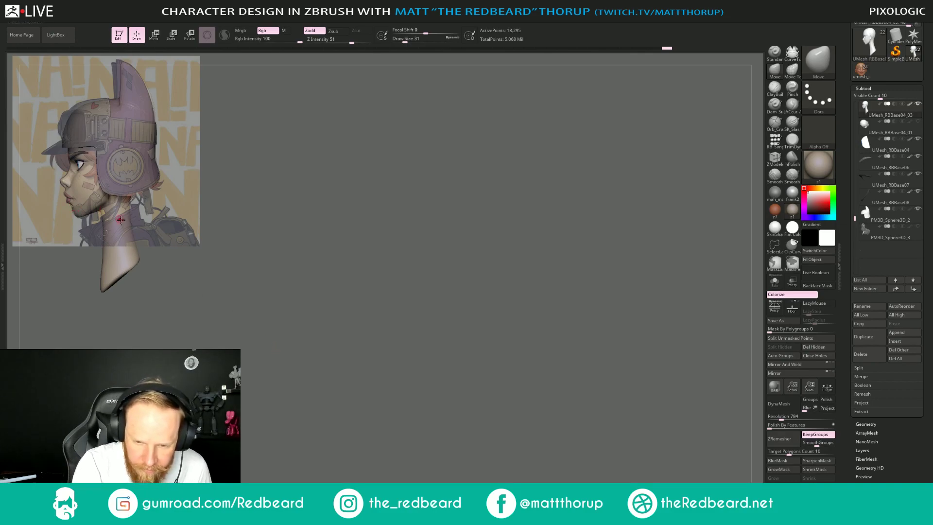
{"action": "key", "text": "shift+z"}
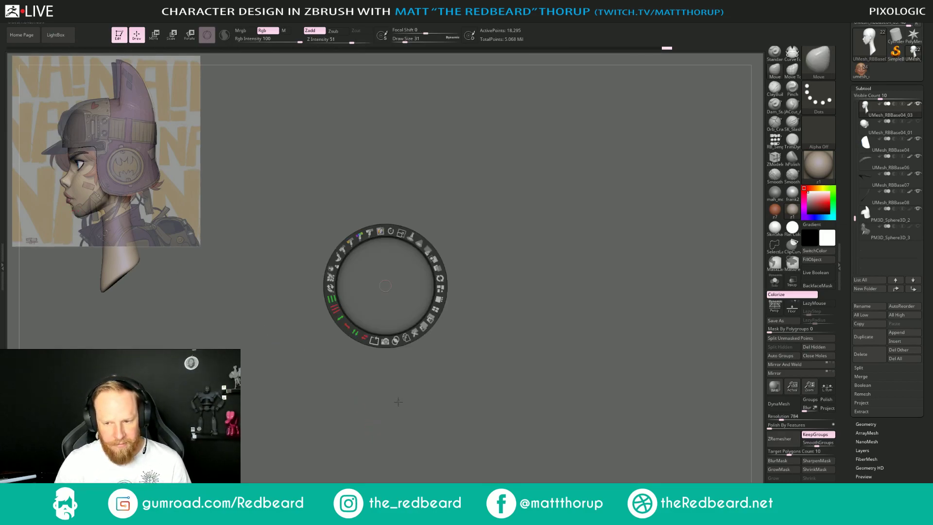
{"action": "key", "text": "shift+z"}
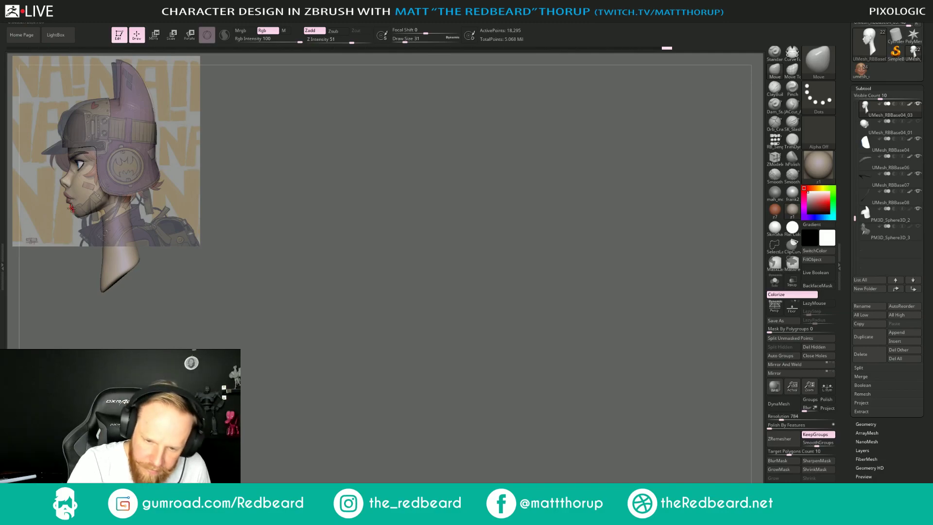
Adjust the jaw and eye area of the side profile to match the reference with a large Move brush.
{"action": "key", "text": "s"}
{"action": "left_click_drag", "start_coordinate": [71, 208], "coordinate": [80, 213]}
{"action": "key", "text": "s"}
{"action": "key", "text": "s"}
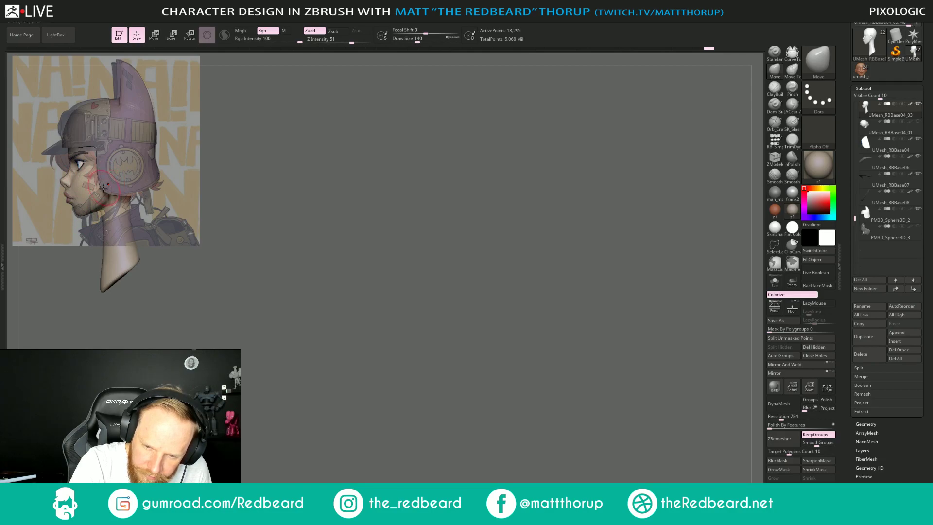
{"action": "key", "text": "s"}
{"action": "left_click_drag", "start_coordinate": [82, 166], "coordinate": [85, 163]}
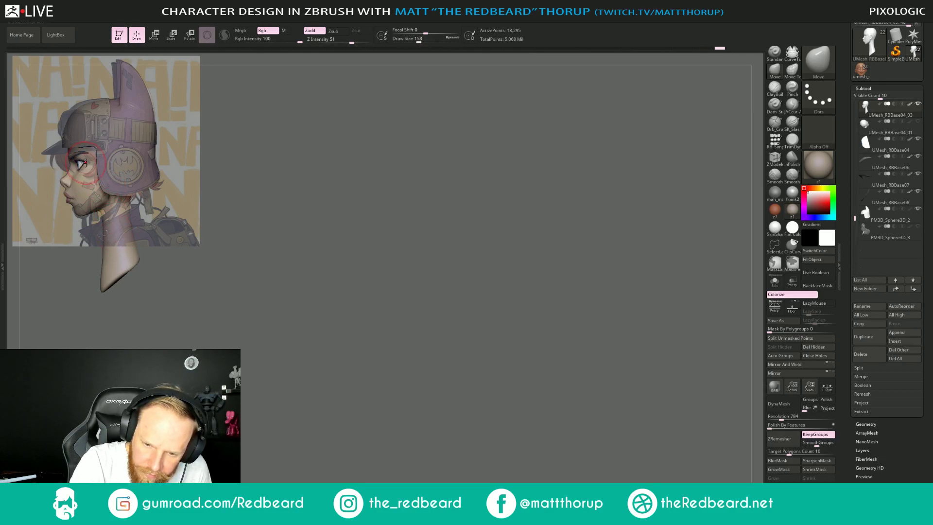
{"action": "key", "text": "super"}
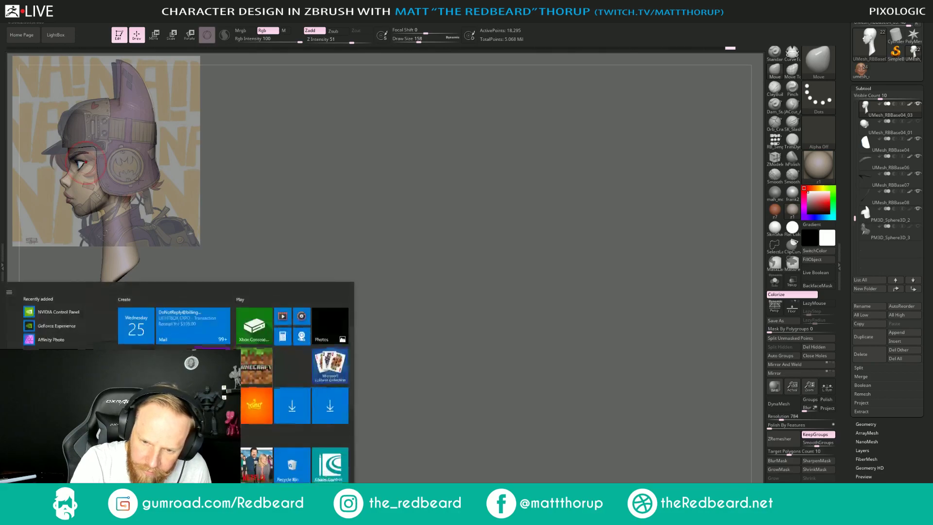
{"action": "left_click", "coordinate": [326, 222]}
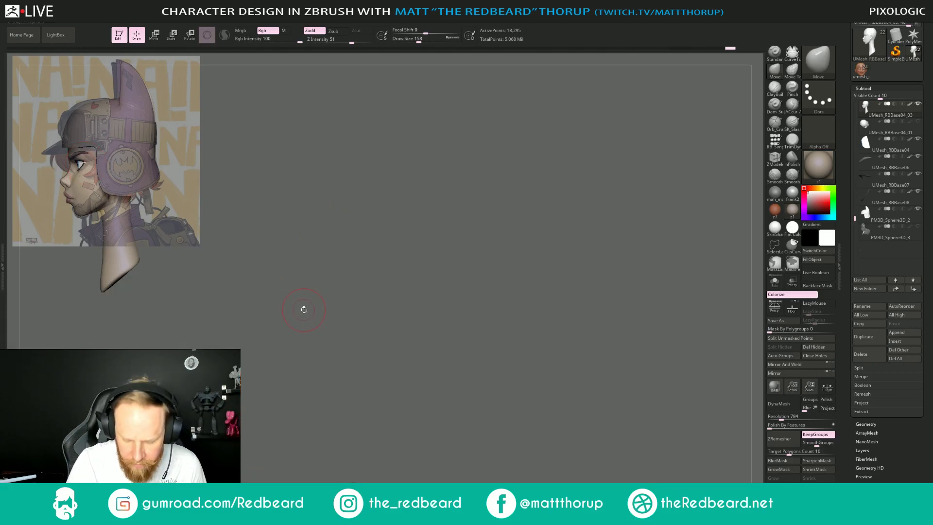
Toggle the reference overlay to compare profiles, then nudge the nose and cheek area with the Move brush at draw size 120.
{"action": "key", "text": "shift+z"}
{"action": "key", "text": "shift+z"}
{"action": "key", "text": "shift+z"}
{"action": "key", "text": "shift+z"}
{"action": "key", "text": "shift+z"}
{"action": "key", "text": "shift+z"}
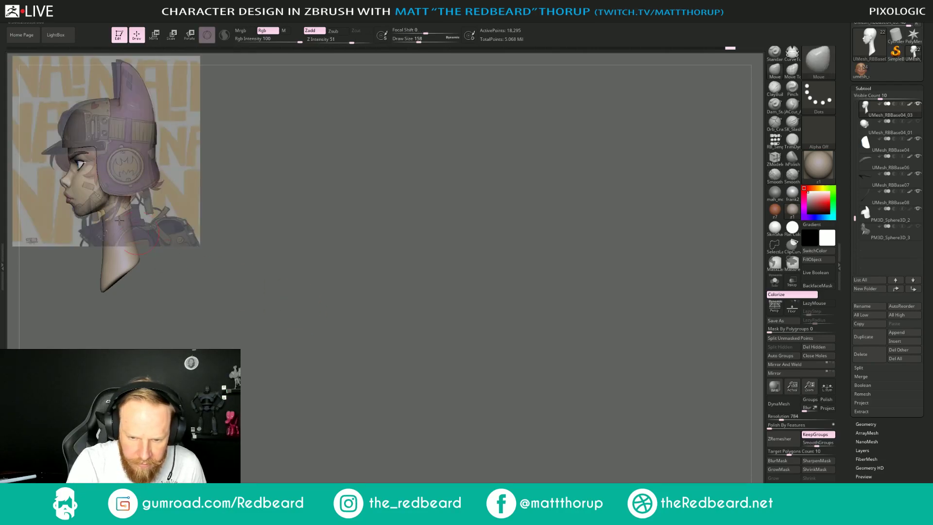
{"action": "key", "text": "s"}
{"action": "left_click_drag", "start_coordinate": [78, 181], "coordinate": [75, 181]}
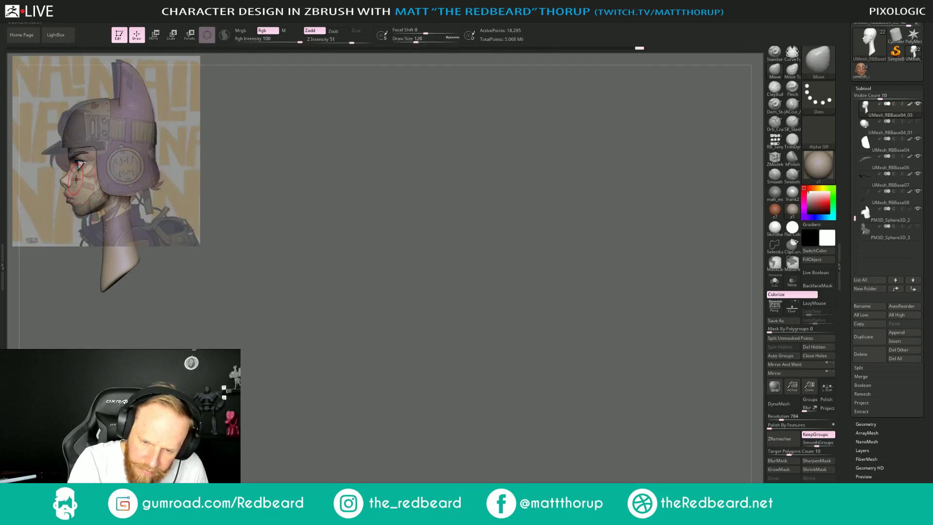
Refine the jawline in a front view with the Move brush, and undo the last change at the chin.
{"action": "left_click_drag", "start_coordinate": [278, 246], "coordinate": [616, 383], "text": "shift"}
{"action": "left_click_drag", "start_coordinate": [495, 387], "coordinate": [586, 410], "text": "alt"}
{"action": "key", "text": "]"}
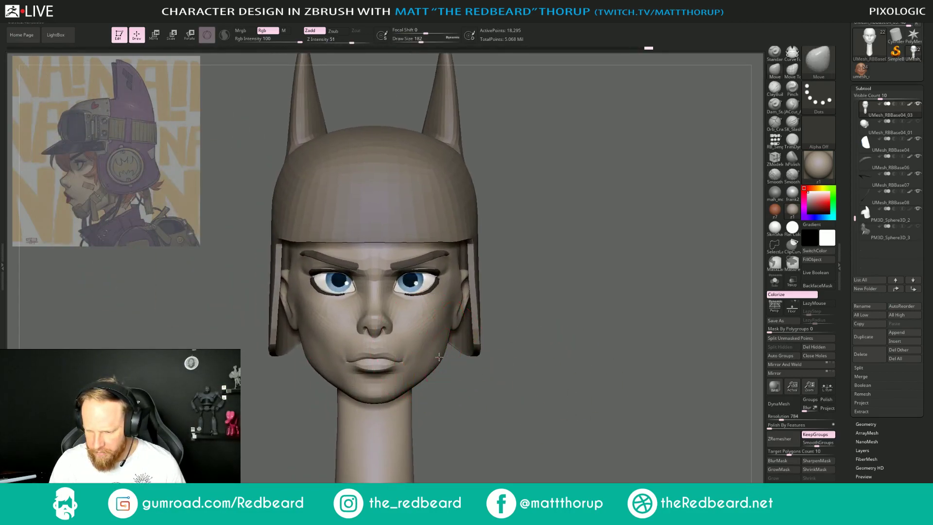
{"action": "key", "text": "["}
{"action": "key", "text": "["}
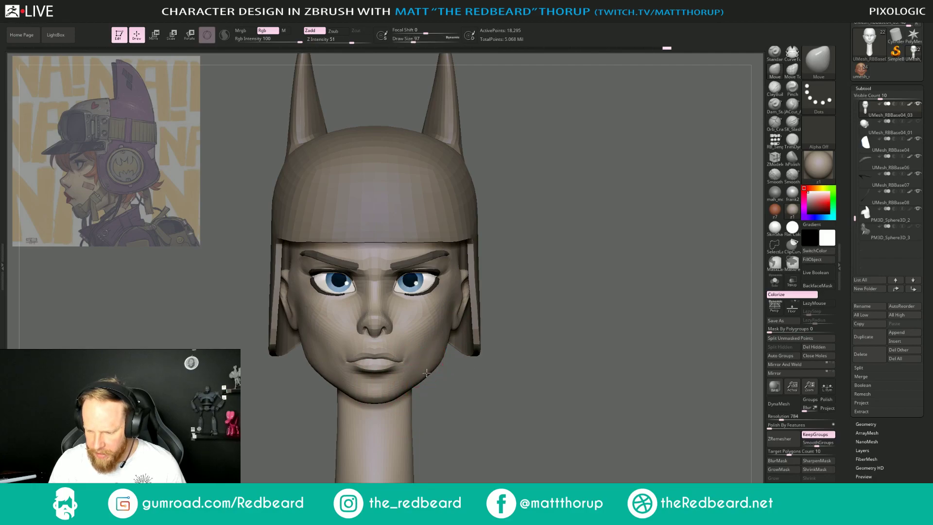
{"action": "key", "text": "]"}
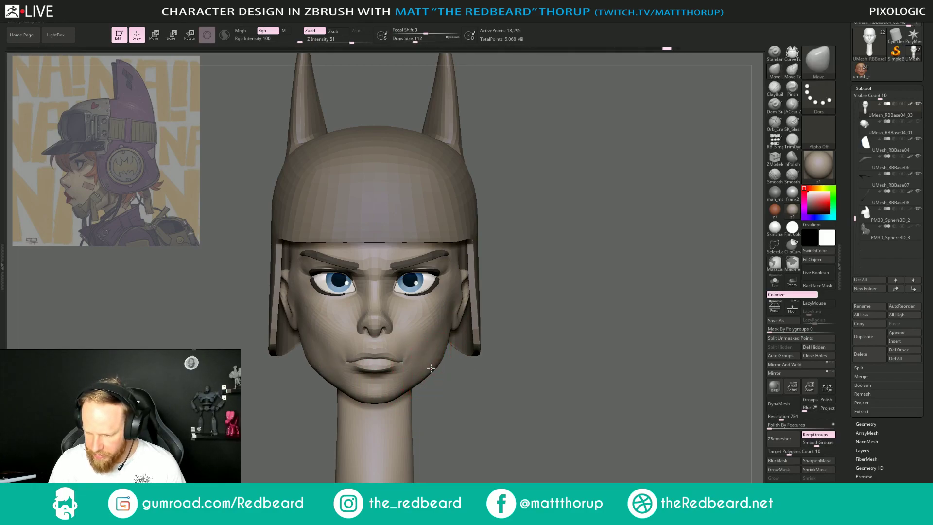
{"action": "key", "text": "["}
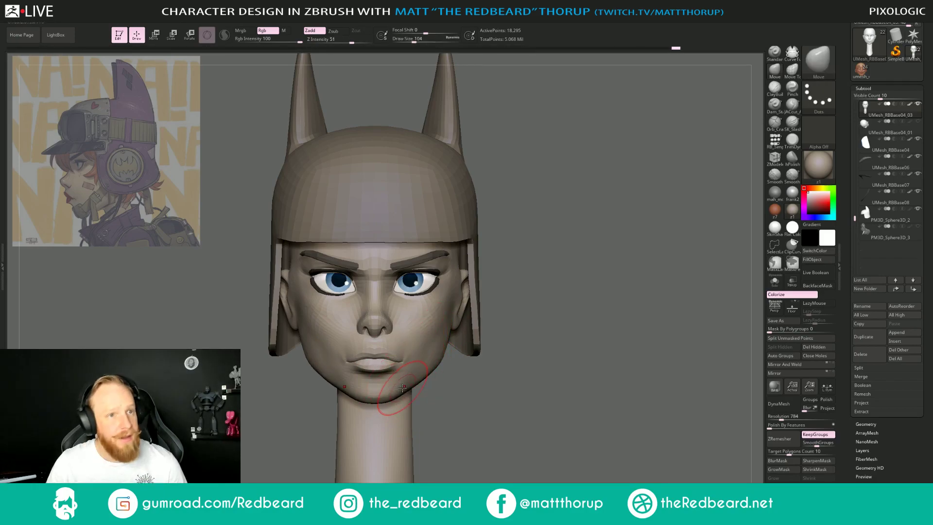
{"action": "key", "text": "["}
{"action": "left_click_drag", "start_coordinate": [552, 315], "coordinate": [403, 381]}
{"action": "key", "text": "s"}
{"action": "left_click", "coordinate": [371, 398]}
{"action": "key", "text": "ctrl+z"}
Refine the underside of the jaw where it meets the neck in side view with the Move brush.
{"action": "left_click_drag", "start_coordinate": [505, 384], "coordinate": [451, 383]}
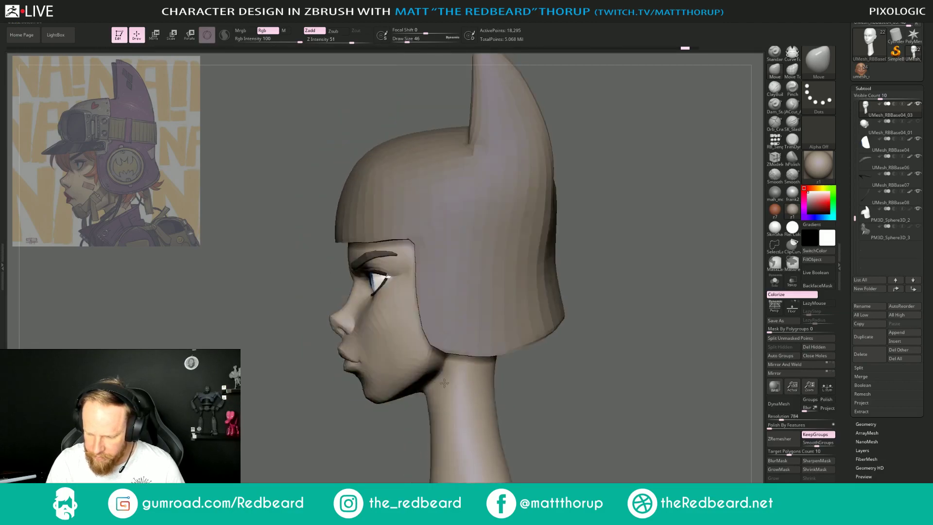
{"action": "mouse_move", "coordinate": [348, 422]}
{"action": "left_mouse_down"}
{"action": "mouse_move", "coordinate": [375, 425]}
{"action": "mouse_move", "coordinate": [366, 423]}
{"action": "left_mouse_up"}
{"action": "key", "text": "s"}
{"action": "left_click", "coordinate": [423, 398]}
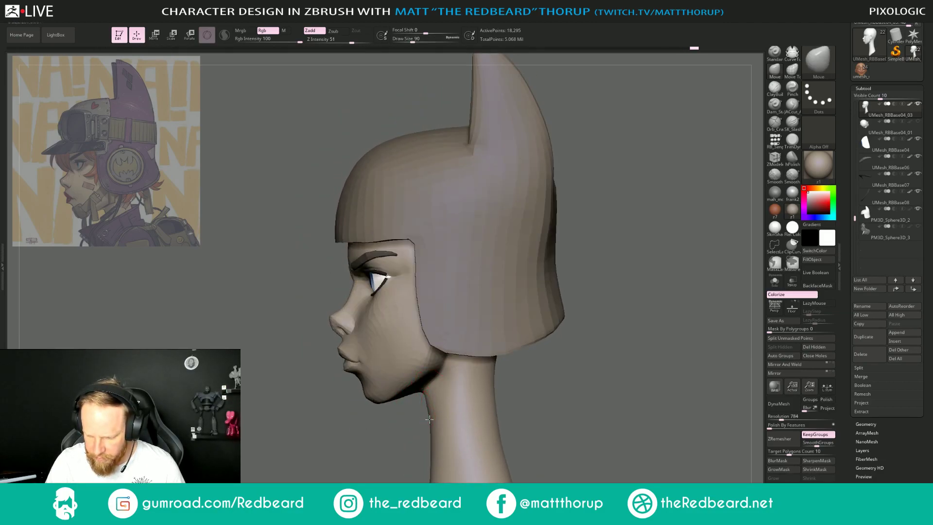
{"action": "key", "text": "["}
{"action": "key", "text": "["}
{"action": "left_click_drag", "start_coordinate": [422, 414], "coordinate": [549, 313]}
{"action": "key", "text": "s"}
{"action": "left_click", "coordinate": [482, 277]}
{"action": "left_click_drag", "start_coordinate": [595, 247], "coordinate": [544, 253]}
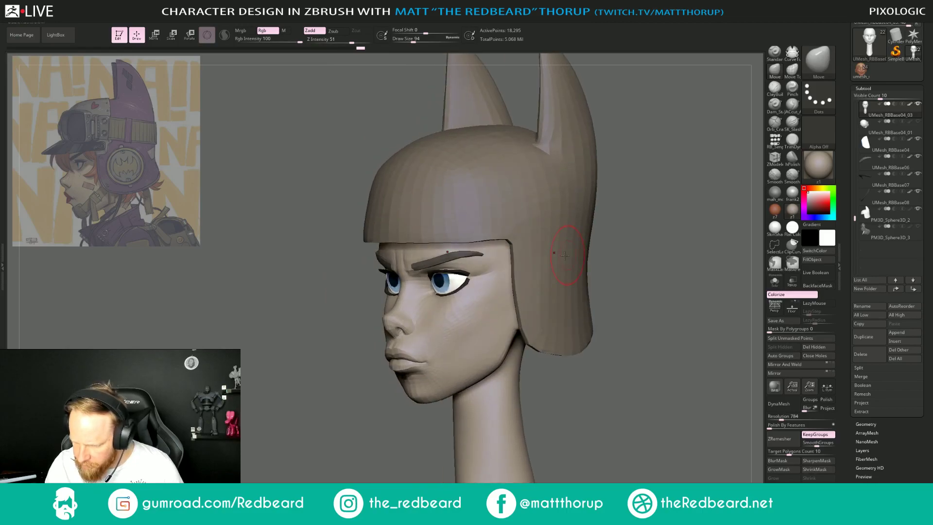
Inspect the outer eye corner in close side and front views and make the upper lash line the active subtool.
{"action": "mouse_move", "coordinate": [379, 444]}
{"action": "left_mouse_down", "text": "shift"}
{"action": "mouse_move", "coordinate": [371, 438]}
{"action": "mouse_move", "coordinate": [345, 459]}
{"action": "mouse_move", "coordinate": [356, 408]}
{"action": "left_mouse_up", "text": "shift"}
{"action": "key", "text": "s"}
{"action": "left_click", "coordinate": [435, 297]}
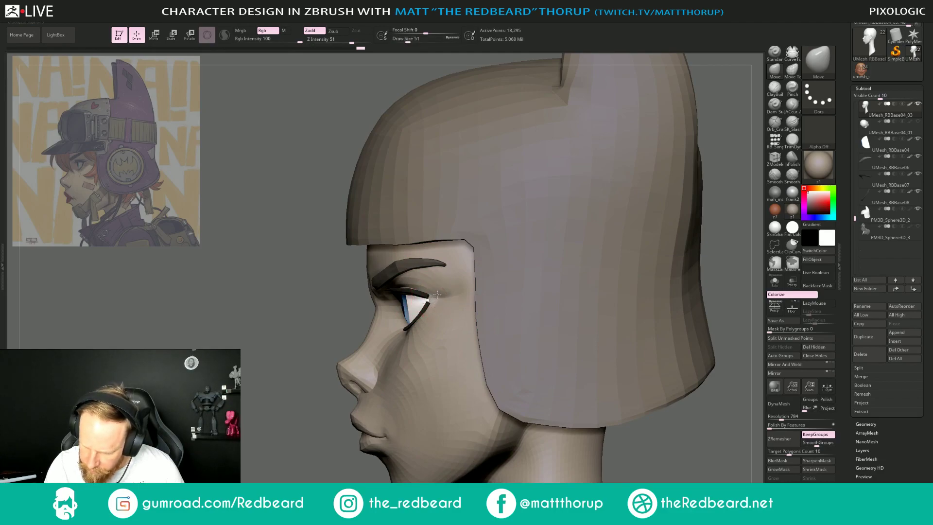
{"action": "left_click_drag", "start_coordinate": [297, 336], "coordinate": [414, 335]}
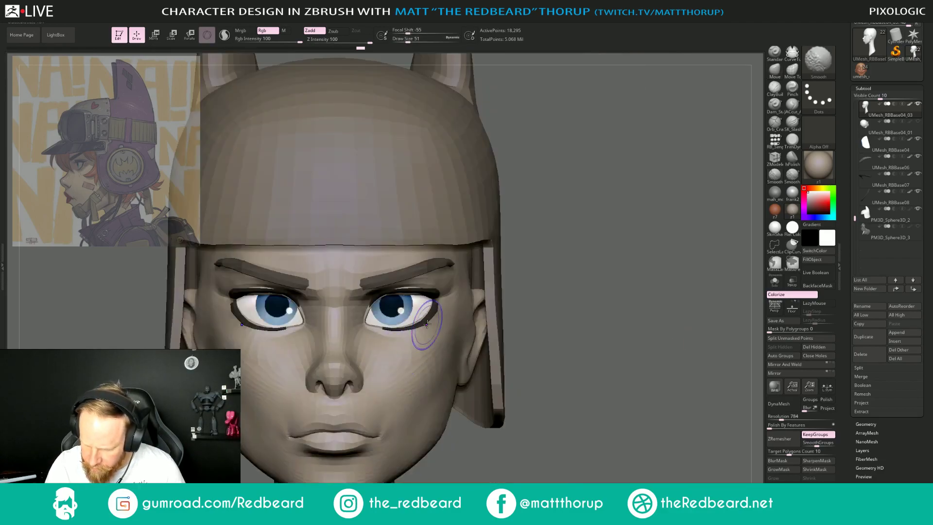
{"action": "left_click", "coordinate": [431, 291], "text": "alt"}
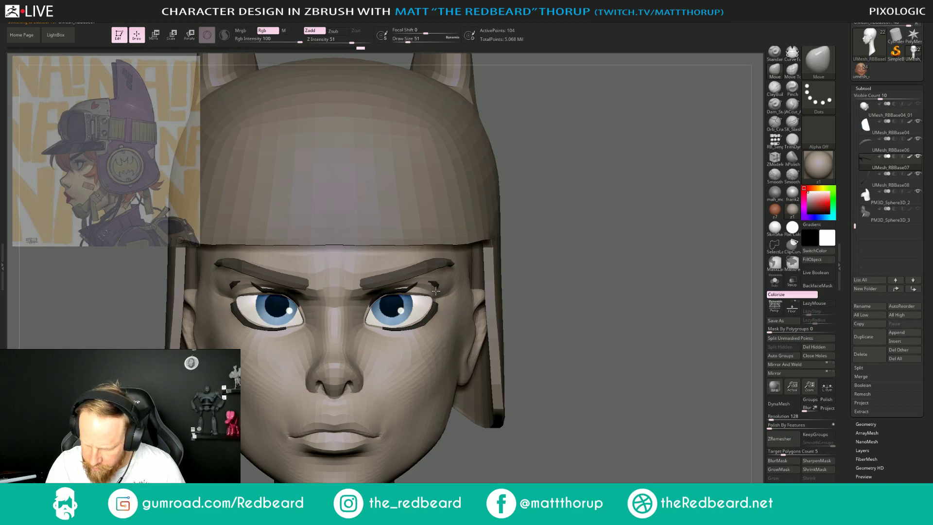
Try to reshape the outer end of the upper lash line with the Move brush.
{"action": "left_click_drag", "start_coordinate": [436, 291], "coordinate": [432, 293]}
{"action": "key", "text": "ctrl+z"}
{"action": "key", "text": "s"}
{"action": "key", "text": "ctrl+z"}
{"action": "key", "text": "ctrl+shift+z"}
{"action": "key", "text": "ctrl+shift+z"}
{"action": "key", "text": "ctrl+z"}
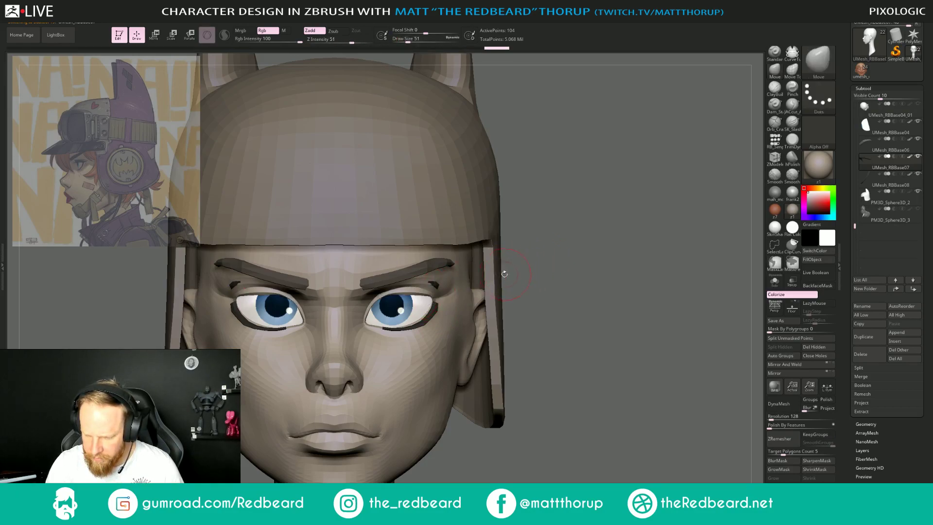
{"action": "key", "text": "ctrl+z"}
Reposition the whole upper lash line over the eye in front view with the Move brush at draw size 293.
{"action": "key", "text": "s"}
{"action": "left_click", "coordinate": [433, 285]}
{"action": "left_click_drag", "start_coordinate": [409, 285], "coordinate": [374, 293]}
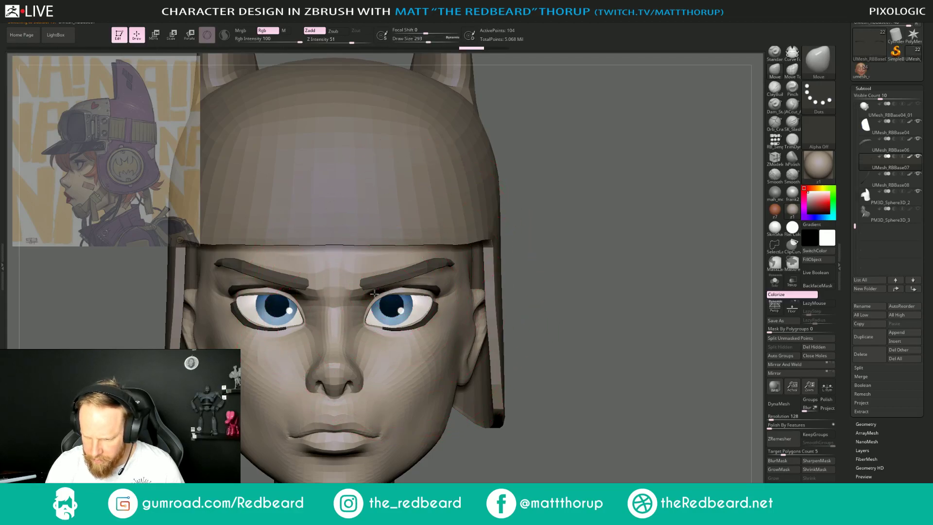
Fit the upper lash line to the curve of the eyeball from low-angle and side views with the Move brush.
{"action": "mouse_move", "coordinate": [564, 296]}
{"action": "left_mouse_down"}
{"action": "mouse_move", "coordinate": [551, 256]}
{"action": "mouse_move", "coordinate": [369, 307]}
{"action": "left_mouse_up"}
{"action": "key", "text": "s"}
{"action": "left_click", "coordinate": [368, 307]}
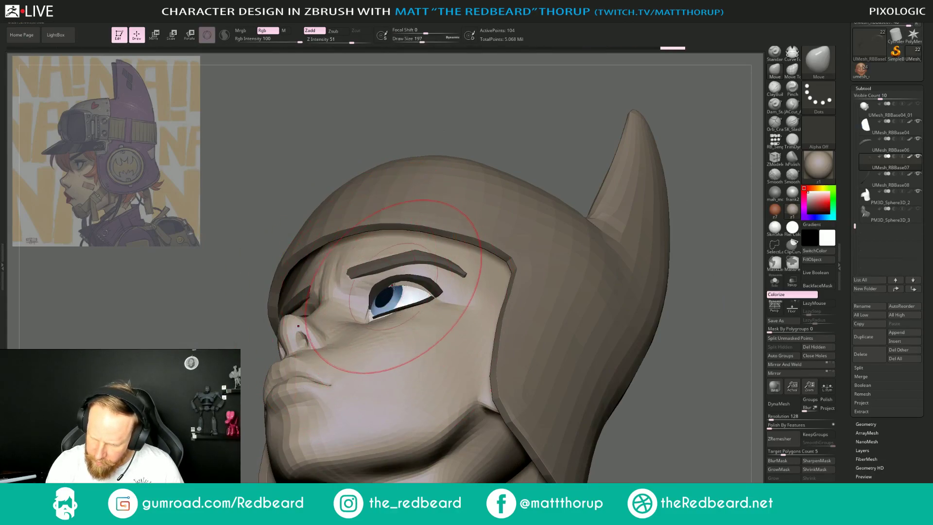
{"action": "key", "text": "s"}
{"action": "left_click", "coordinate": [362, 311]}
{"action": "left_click_drag", "start_coordinate": [464, 212], "coordinate": [563, 241]}
{"action": "mouse_move", "coordinate": [388, 316]}
{"action": "left_mouse_down"}
{"action": "mouse_move", "coordinate": [378, 311]}
{"action": "mouse_move", "coordinate": [416, 303]}
{"action": "left_mouse_up"}
{"action": "left_click_drag", "start_coordinate": [598, 229], "coordinate": [381, 282]}
{"action": "key", "text": "["}
{"action": "left_click_drag", "start_coordinate": [504, 203], "coordinate": [631, 284]}
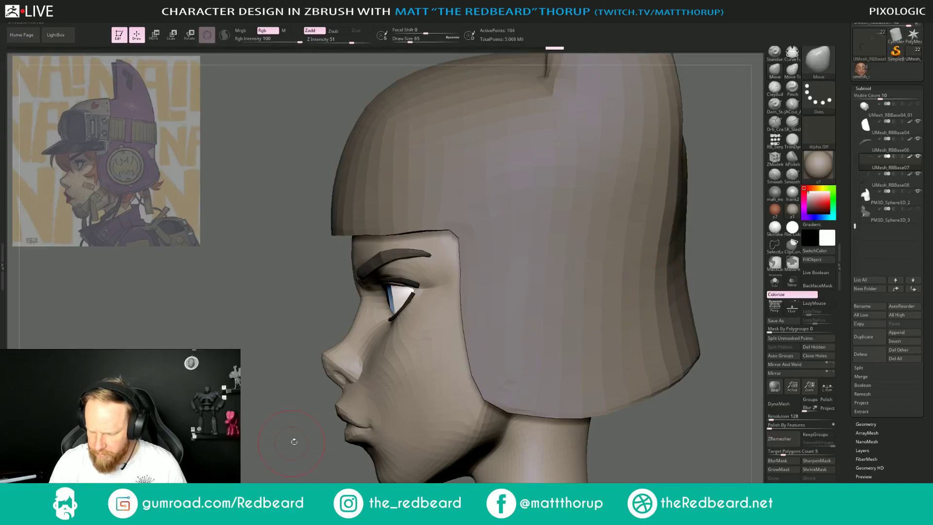
Switch the material to frank2 and adjust the inner end of the upper lash line from the front.
{"action": "left_click", "coordinate": [797, 201]}
{"action": "left_click_drag", "start_coordinate": [293, 440], "coordinate": [480, 295]}
{"action": "key", "text": "s"}
{"action": "left_click_drag", "start_coordinate": [365, 297], "coordinate": [361, 297]}
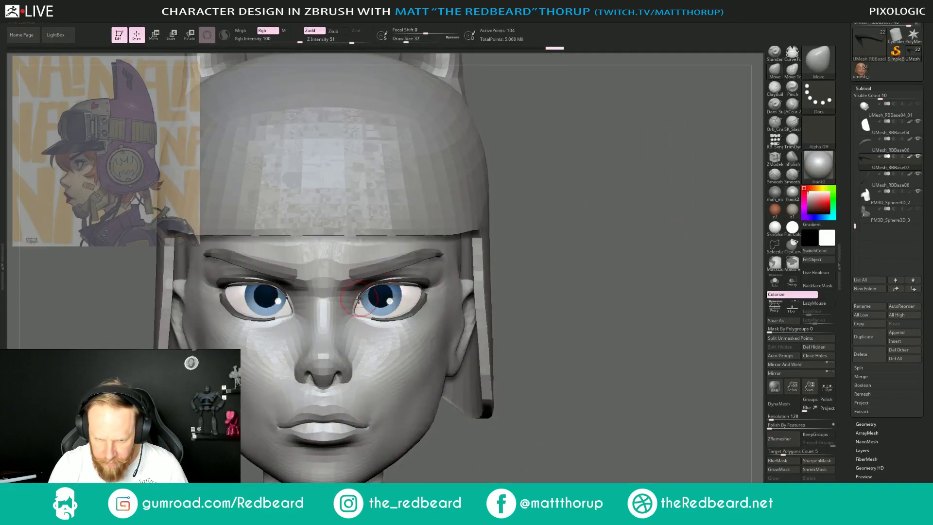
Push the outer part of the upper lash line against the eyelid from below with the Move brush at draw size 41.
{"action": "left_click_drag", "start_coordinate": [560, 301], "coordinate": [368, 277]}
{"action": "key", "text": "bracketleft"}
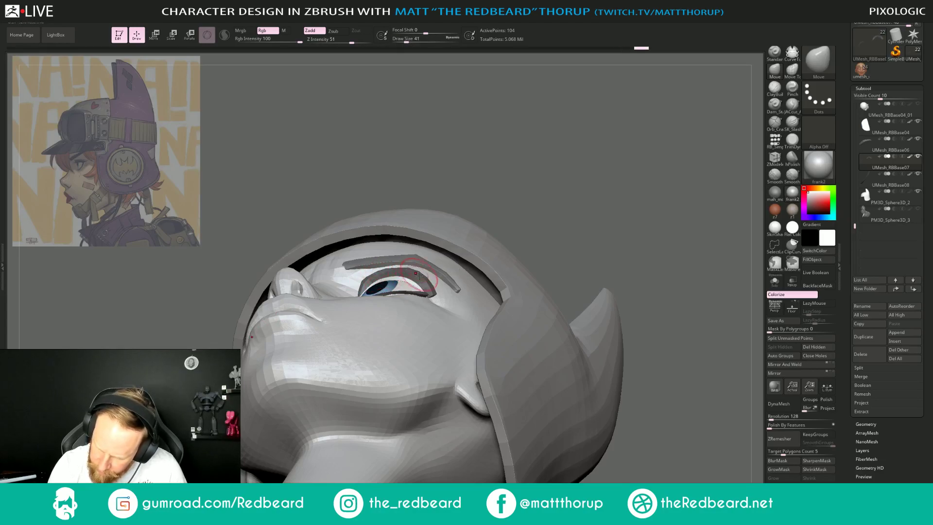
{"action": "left_click_drag", "start_coordinate": [425, 274], "coordinate": [426, 272]}
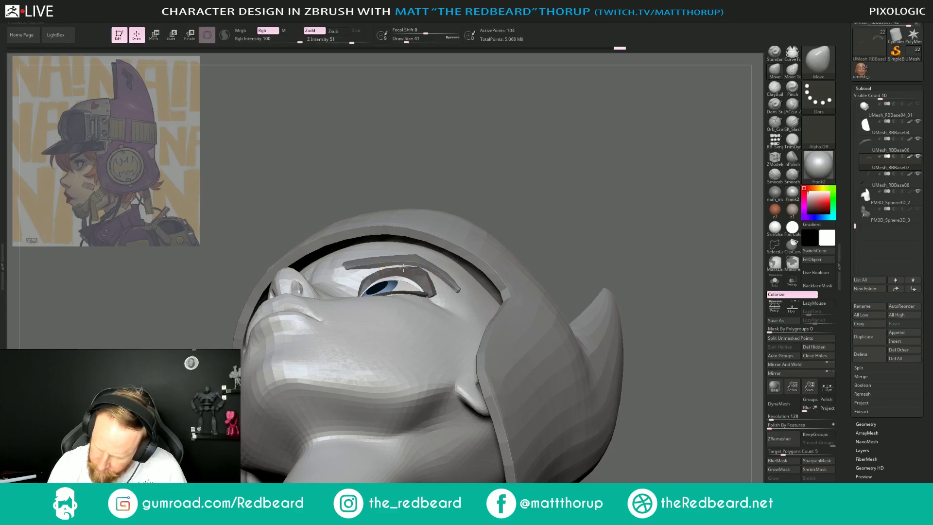
{"action": "key", "text": "["}
Refine the upper lash line in side profile with a small Move brush so it follows the eye.
{"action": "left_click_drag", "start_coordinate": [585, 198], "coordinate": [591, 267]}
{"action": "left_click_drag", "start_coordinate": [455, 292], "coordinate": [415, 292]}
{"action": "key", "text": "s"}
{"action": "key", "text": "bracketleft"}
{"action": "key", "text": "bracketleft"}
{"action": "left_click_drag", "start_coordinate": [529, 254], "coordinate": [431, 295]}
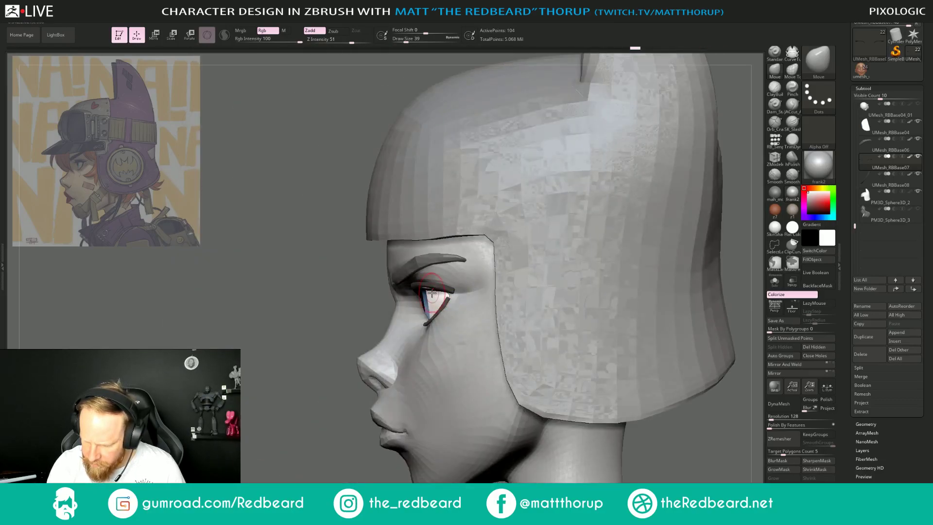
{"action": "key", "text": "bracketleft"}
Examine the face, jaw and lash lines from three-quarter, side and front angles.
{"action": "mouse_move", "coordinate": [337, 420]}
{"action": "left_mouse_down"}
{"action": "mouse_move", "coordinate": [347, 462]}
{"action": "mouse_move", "coordinate": [391, 370]}
{"action": "left_mouse_up"}
{"action": "key", "text": "bracketright"}
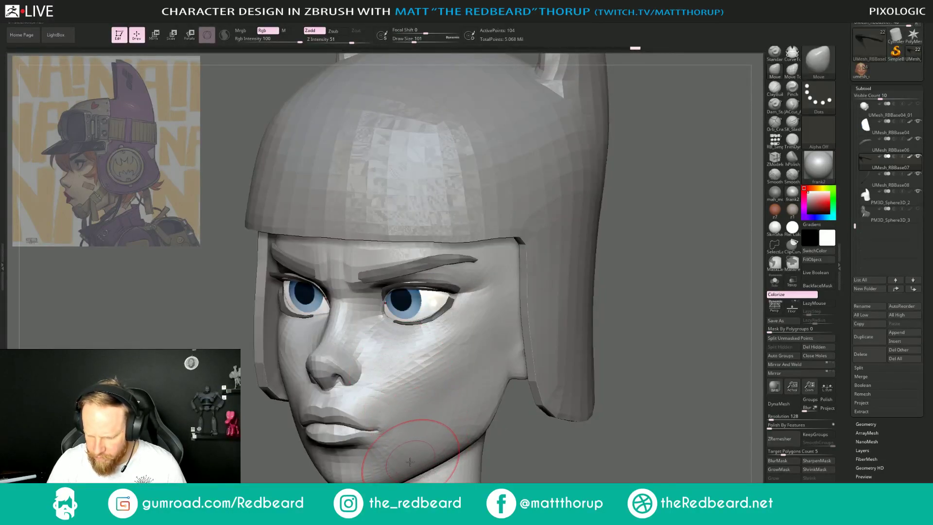
{"action": "key", "text": "bracketleft"}
{"action": "left_click_drag", "start_coordinate": [662, 359], "coordinate": [679, 339]}
{"action": "left_click_drag", "start_coordinate": [719, 313], "coordinate": [568, 263], "text": "alt"}
{"action": "mouse_move", "coordinate": [527, 291]}
{"action": "left_mouse_down", "text": "alt"}
{"action": "mouse_move", "coordinate": [606, 317]}
{"action": "mouse_move", "coordinate": [540, 316]}
{"action": "mouse_move", "coordinate": [376, 277]}
{"action": "left_mouse_up", "text": "alt"}
{"action": "key", "text": "s"}
{"action": "mouse_move", "coordinate": [500, 317]}
{"action": "left_mouse_down"}
{"action": "mouse_move", "coordinate": [491, 343]}
{"action": "mouse_move", "coordinate": [443, 323]}
{"action": "left_mouse_up"}
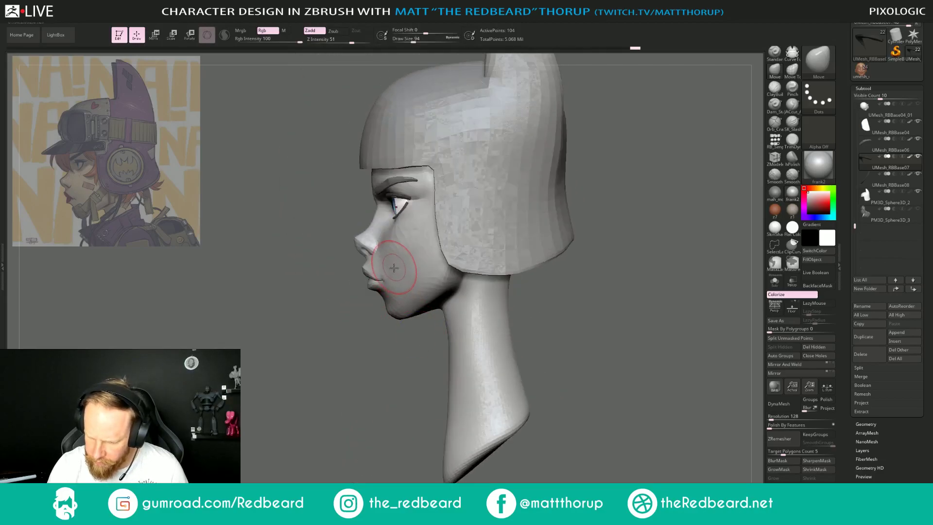
{"action": "key", "text": "bracketright"}
{"action": "left_click_drag", "start_coordinate": [384, 364], "coordinate": [367, 409]}
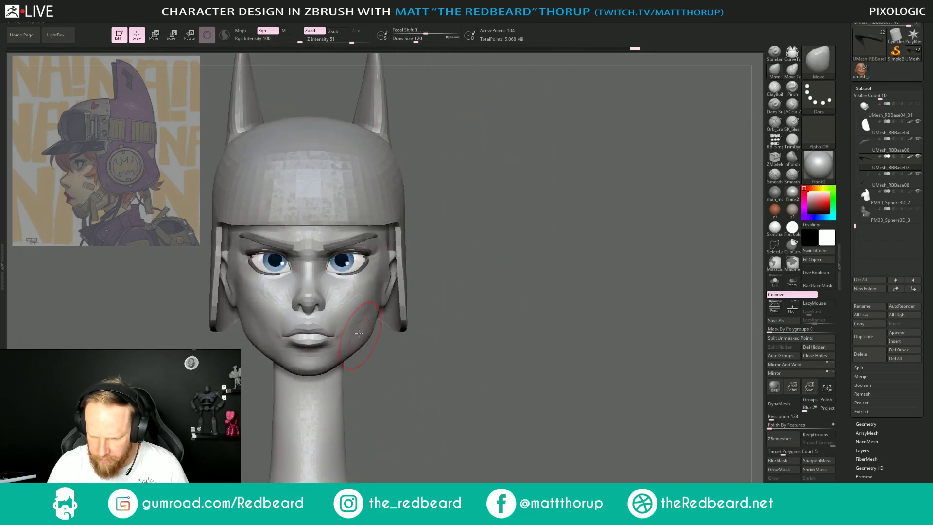
{"action": "left_click_drag", "start_coordinate": [422, 366], "coordinate": [365, 364]}
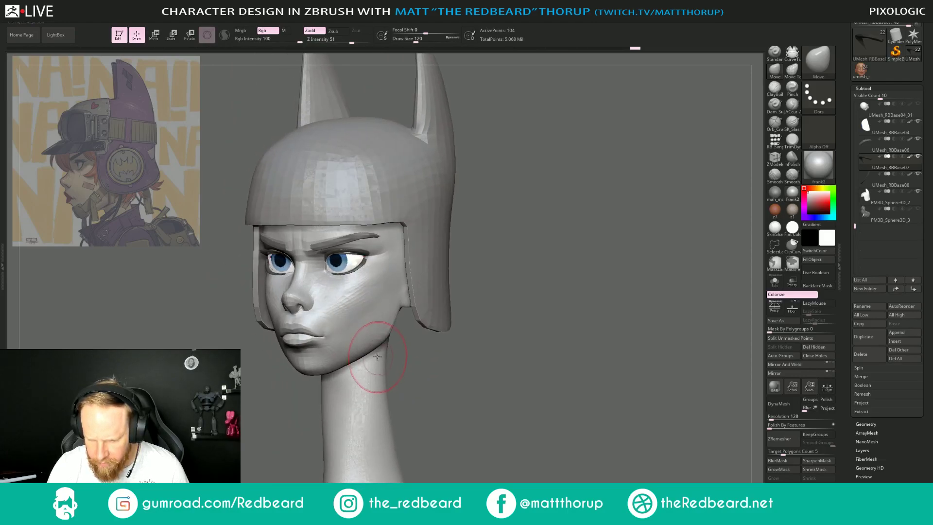
Select the head mesh and adjust the lower cheek beside the mouth with the Move brush at draw size 116.
{"action": "left_click", "coordinate": [359, 304], "text": "alt"}
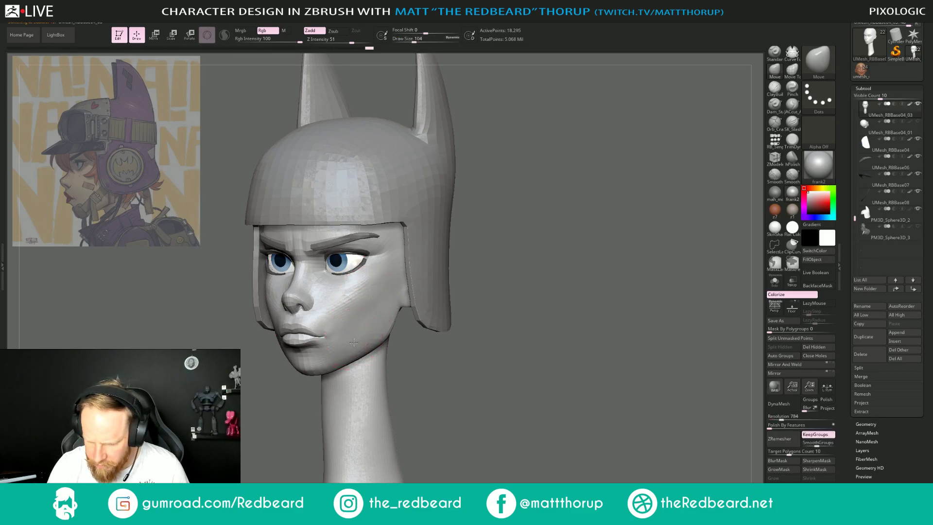
{"action": "key", "text": "s"}
{"action": "left_click_drag", "start_coordinate": [361, 337], "coordinate": [363, 338]}
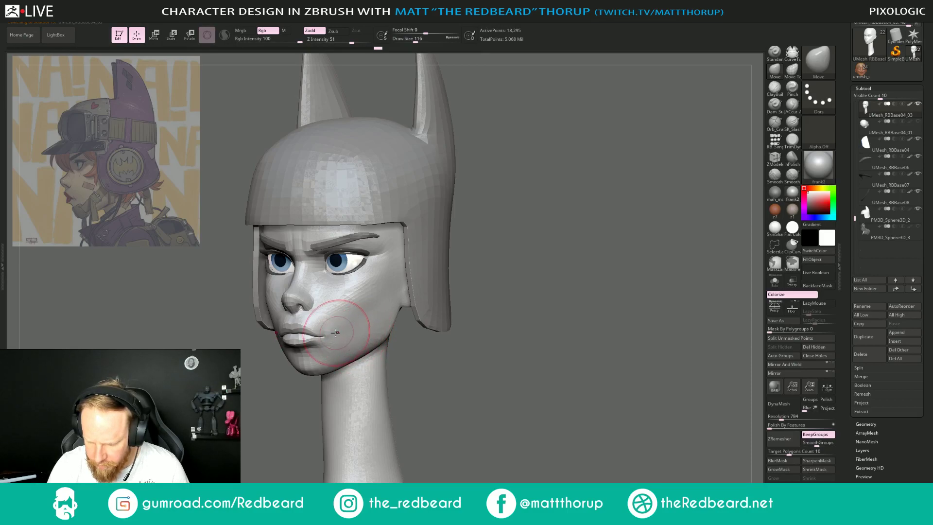
{"action": "mouse_move", "coordinate": [295, 387]}
{"action": "left_mouse_down"}
{"action": "mouse_move", "coordinate": [274, 382]}
{"action": "mouse_move", "coordinate": [302, 374]}
{"action": "left_mouse_up"}
Refine the cheek below the eye from the front and side, using the Move brush and smoothing at draw sizes 54 to 80.
{"action": "key", "text": "s"}
{"action": "left_click_drag", "start_coordinate": [336, 334], "coordinate": [332, 334]}
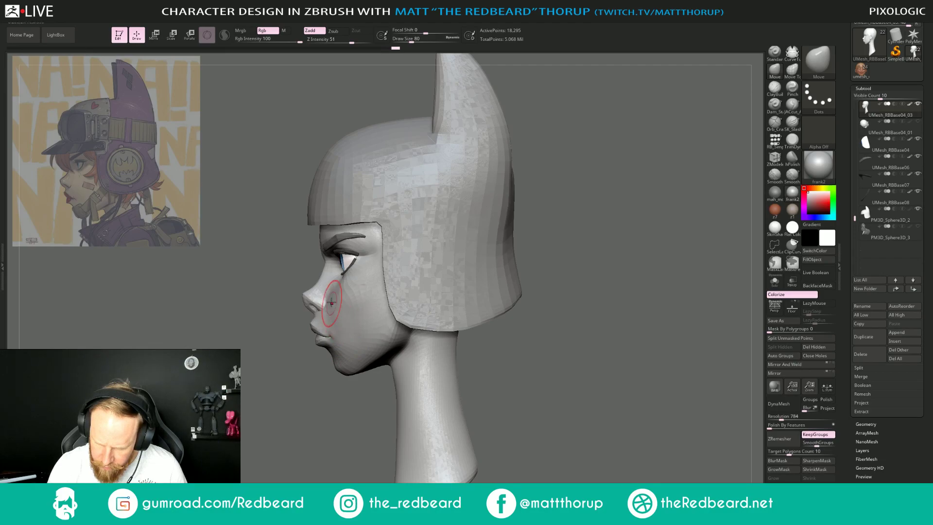
{"action": "mouse_move", "coordinate": [294, 344]}
{"action": "left_mouse_down"}
{"action": "mouse_move", "coordinate": [327, 433]}
{"action": "mouse_move", "coordinate": [416, 354]}
{"action": "mouse_move", "coordinate": [422, 381]}
{"action": "mouse_move", "coordinate": [338, 305]}
{"action": "left_mouse_up"}
{"action": "key", "text": "["}
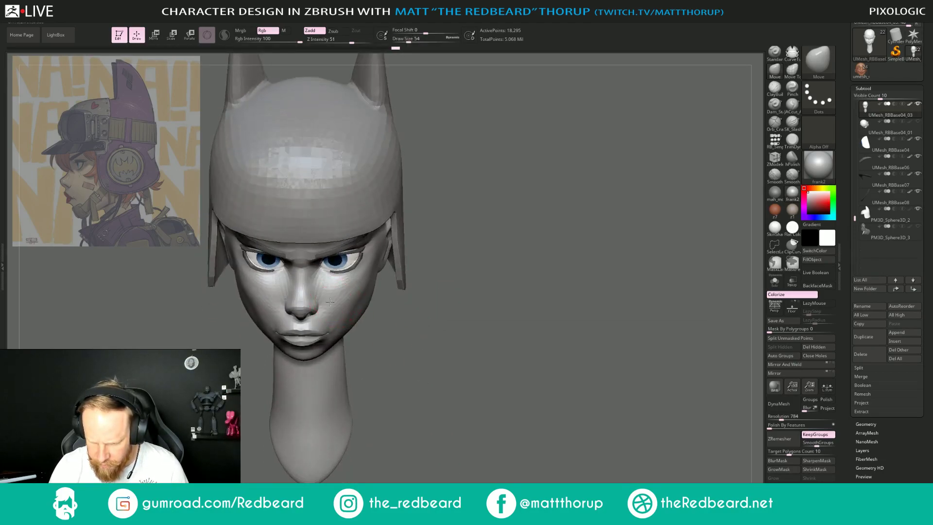
{"action": "key", "text": "]"}
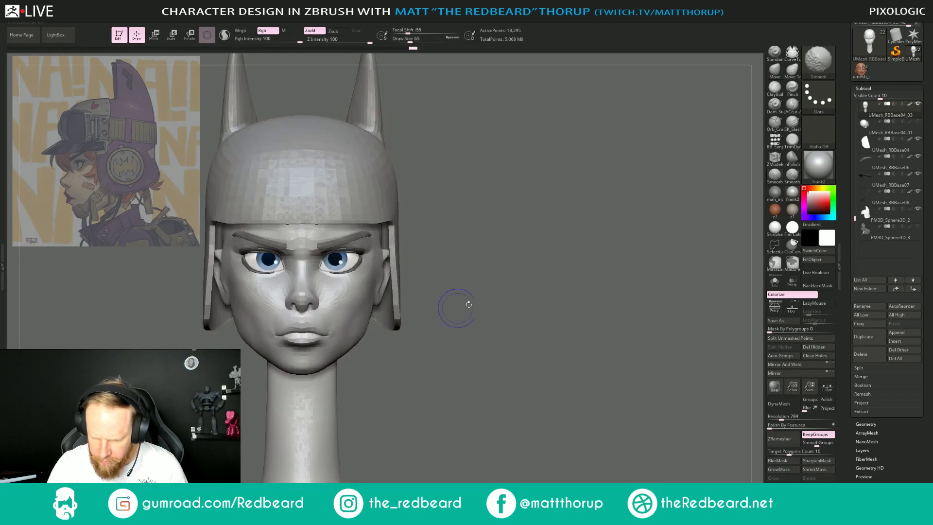
{"action": "left_click_drag", "start_coordinate": [559, 271], "coordinate": [462, 287]}
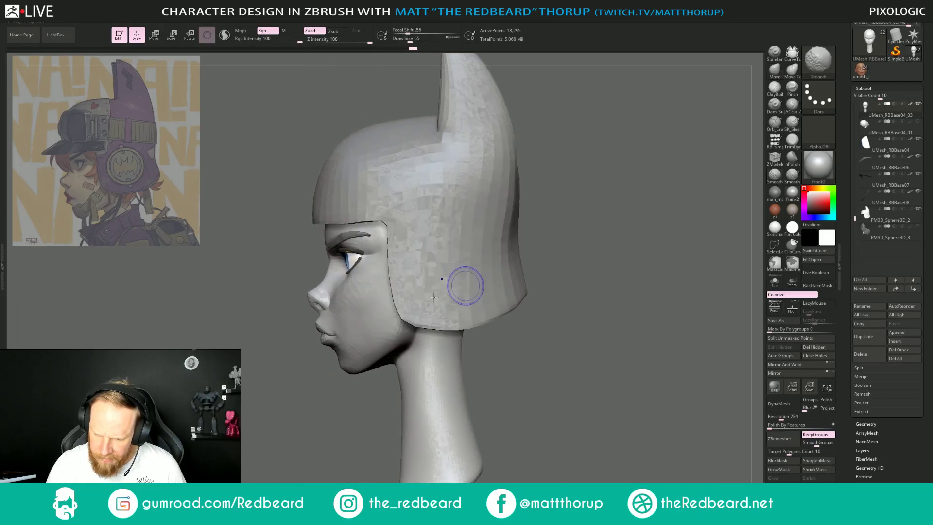
{"action": "key", "text": "]"}
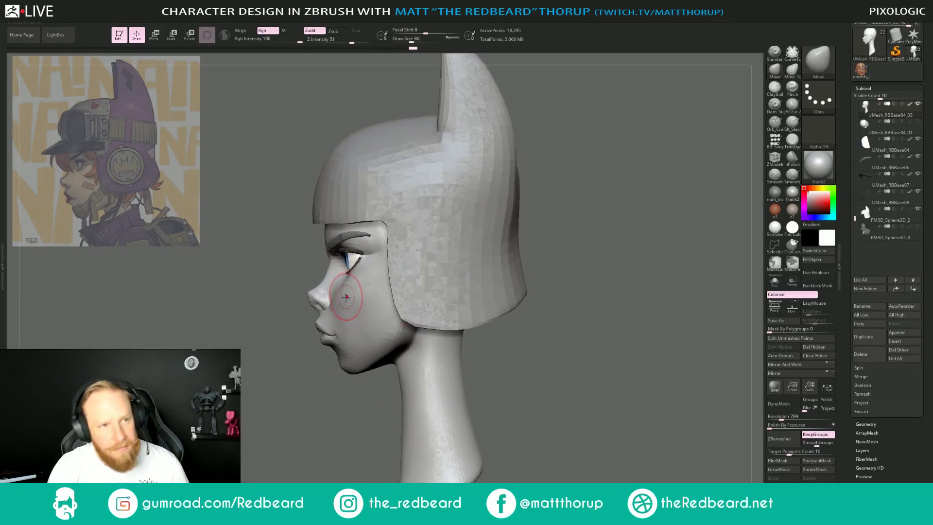
Adjust the area around the upper lip from the front with the Move brush at draw sizes 62 and 37.
{"action": "left_click_drag", "start_coordinate": [310, 409], "coordinate": [314, 366], "text": "alt"}
{"action": "mouse_move", "coordinate": [534, 300]}
{"action": "left_mouse_down", "text": "alt"}
{"action": "mouse_move", "coordinate": [515, 270]}
{"action": "mouse_move", "coordinate": [557, 292]}
{"action": "mouse_move", "coordinate": [553, 302]}
{"action": "left_mouse_up", "text": "alt"}
{"action": "key", "text": "s"}
{"action": "left_click_drag", "start_coordinate": [317, 252], "coordinate": [314, 249]}
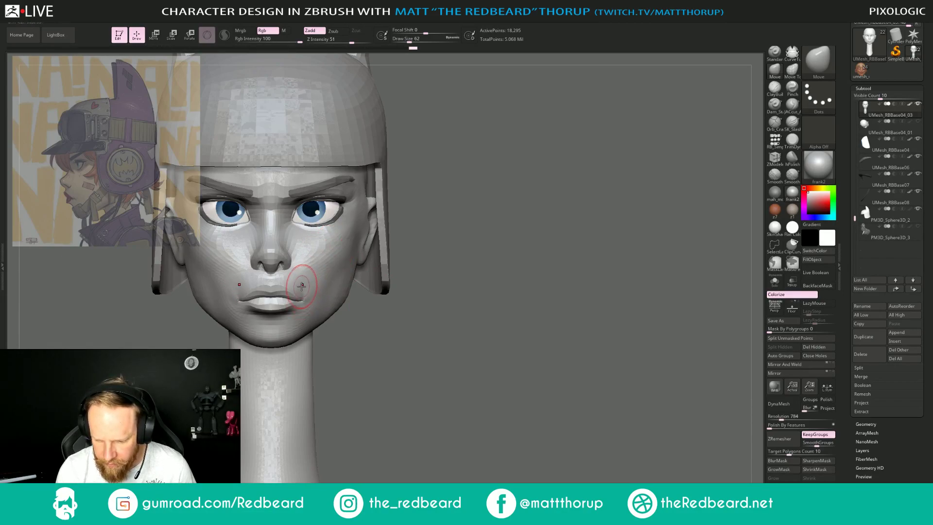
{"action": "key", "text": "s"}
{"action": "left_click_drag", "start_coordinate": [301, 286], "coordinate": [289, 287]}
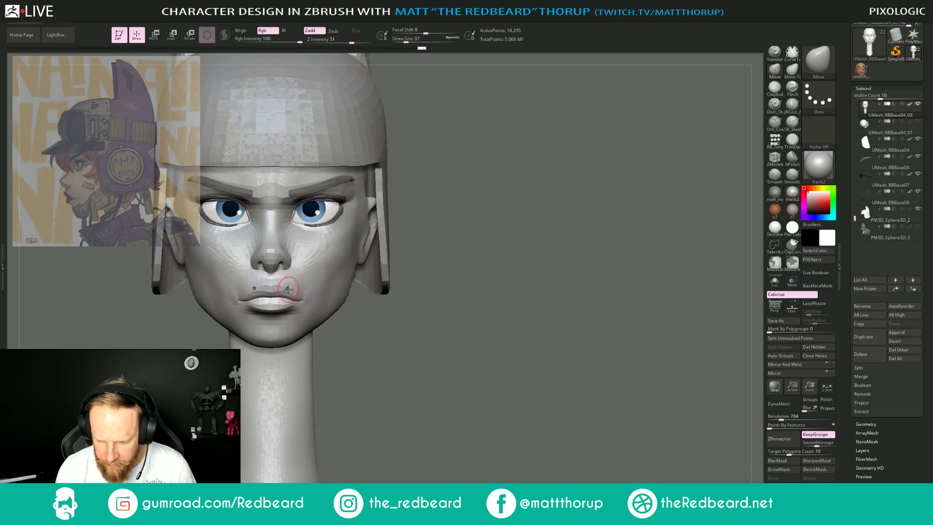
Shape the area below the lower lip in profile, then adjust the jaw corner with the Move brush at draw size 74.
{"action": "left_click_drag", "start_coordinate": [417, 319], "coordinate": [318, 319]}
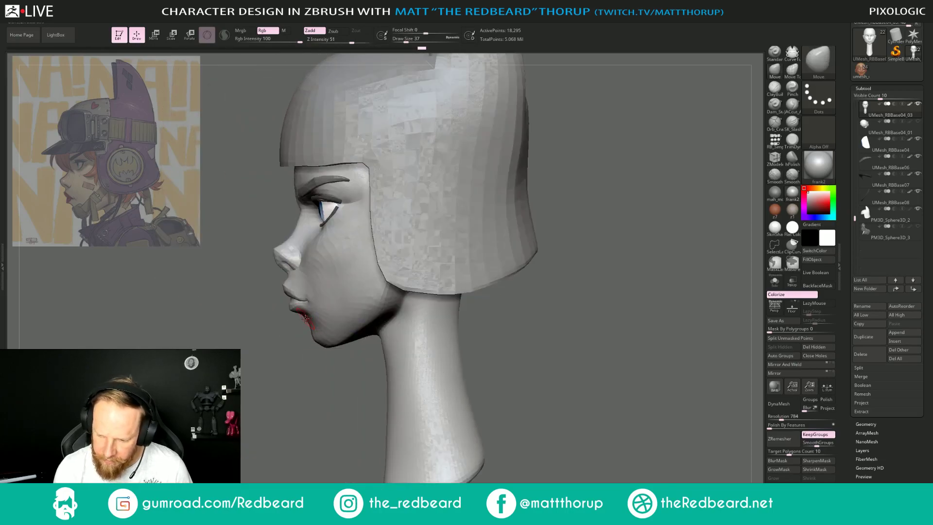
{"action": "key", "text": "bracketright"}
{"action": "key", "text": "bracketright"}
{"action": "key", "text": "bracketright"}
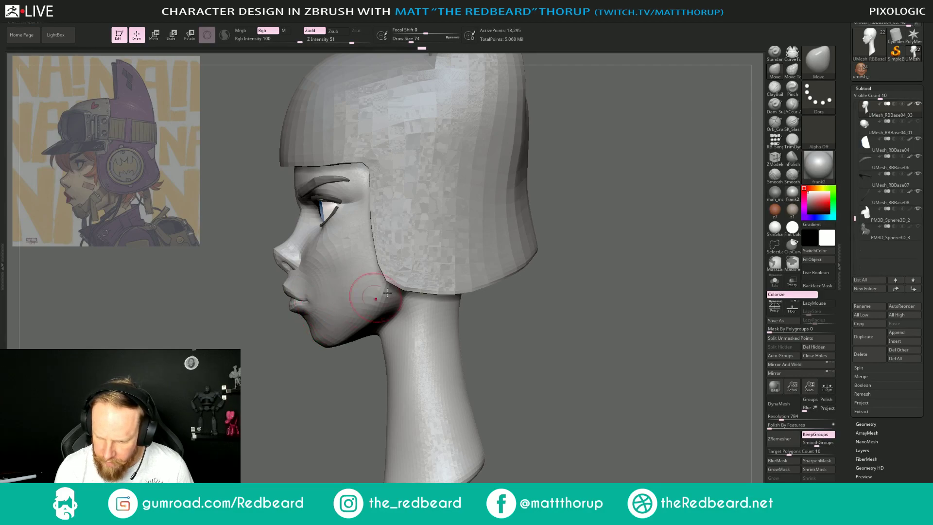
Reshape the jawline above the neck from three-quarter angles with the Move brush at draw size 97.
{"action": "mouse_move", "coordinate": [606, 280]}
{"action": "left_mouse_down", "text": "alt"}
{"action": "mouse_move", "coordinate": [508, 250]}
{"action": "mouse_move", "coordinate": [538, 259]}
{"action": "mouse_move", "coordinate": [558, 330]}
{"action": "left_mouse_up", "text": "alt"}
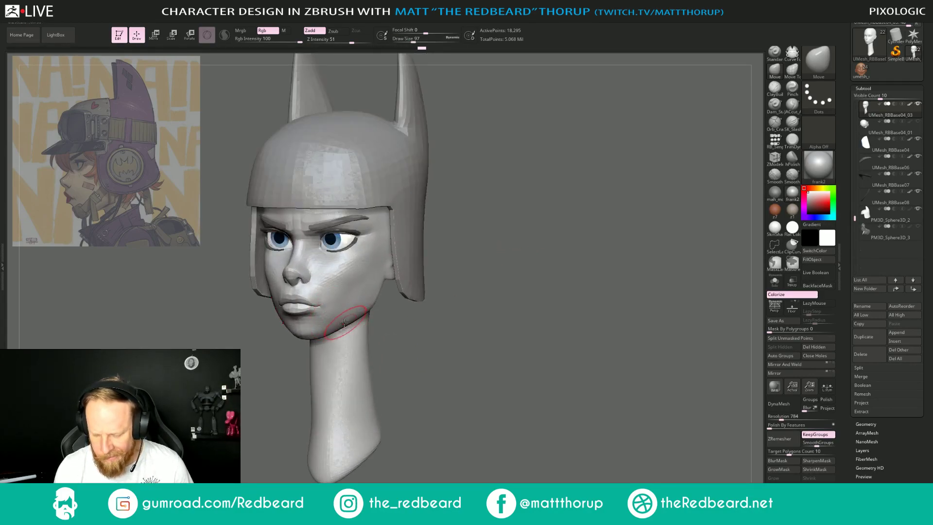
{"action": "left_click_drag", "start_coordinate": [332, 326], "coordinate": [335, 334]}
{"action": "left_click_drag", "start_coordinate": [257, 371], "coordinate": [277, 372]}
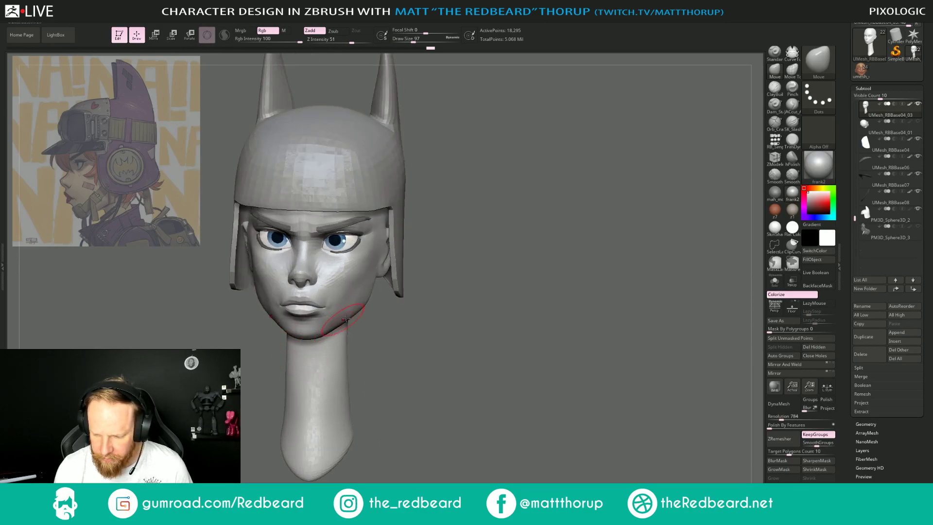
Adjust the sides of the jaw and face from the front with the Move brush, enlarging the draw size to 140.
{"action": "left_click_drag", "start_coordinate": [375, 267], "coordinate": [346, 303], "text": "shift"}
{"action": "left_click_drag", "start_coordinate": [403, 315], "coordinate": [409, 307], "text": "shift"}
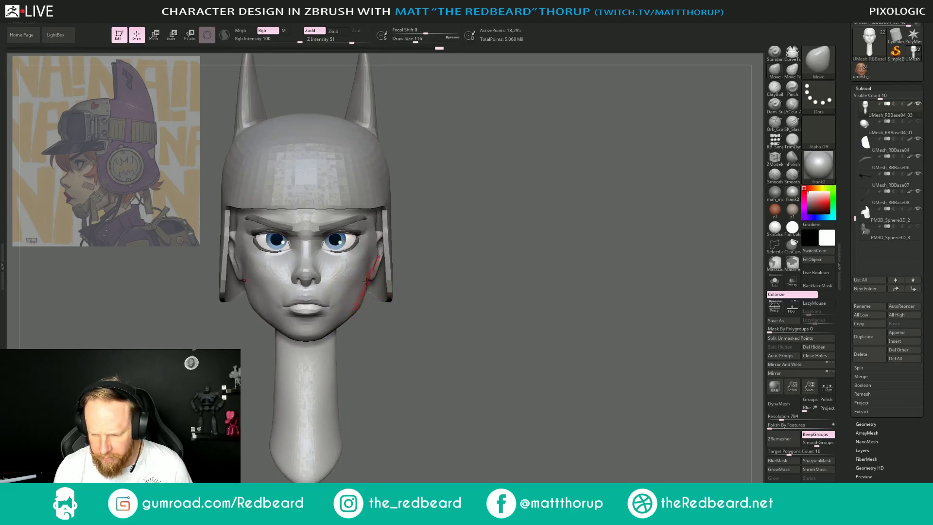
{"action": "key", "text": "bracketright"}
{"action": "key", "text": "bracketright"}
{"action": "mouse_move", "coordinate": [395, 319]}
{"action": "left_mouse_down"}
{"action": "mouse_move", "coordinate": [379, 323]}
{"action": "mouse_move", "coordinate": [397, 333]}
{"action": "left_mouse_up"}
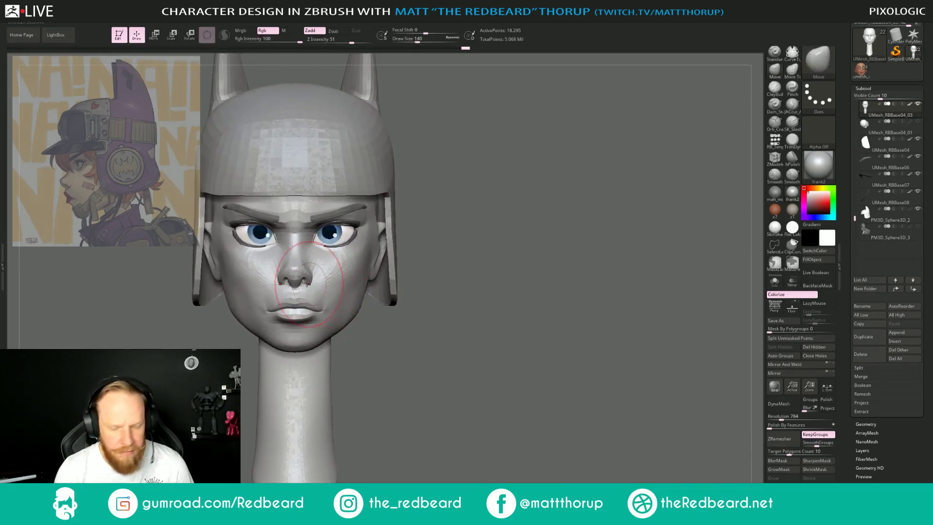
Refine the nostril wings from the front with the Move brush at draw sizes 83 and 54.
{"action": "key", "text": "s"}
{"action": "left_click_drag", "start_coordinate": [319, 277], "coordinate": [311, 276]}
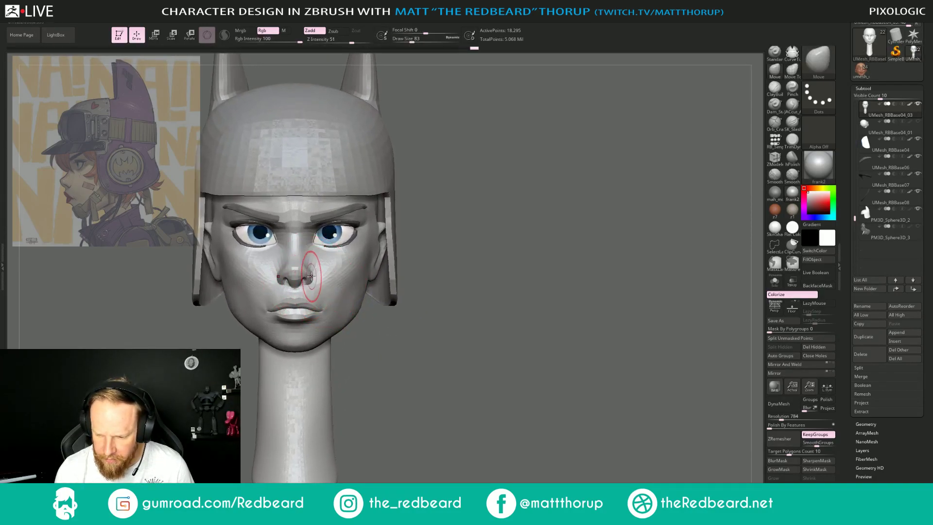
{"action": "key", "text": "s"}
{"action": "left_click_drag", "start_coordinate": [311, 285], "coordinate": [307, 284]}
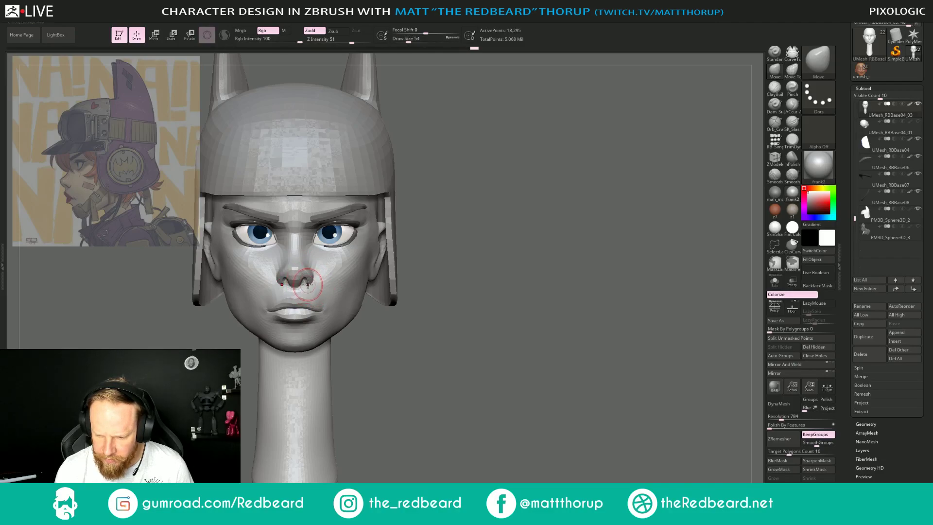
Raise the head's subdivision level and switch to the matte brown material.
{"action": "key", "text": "d"}
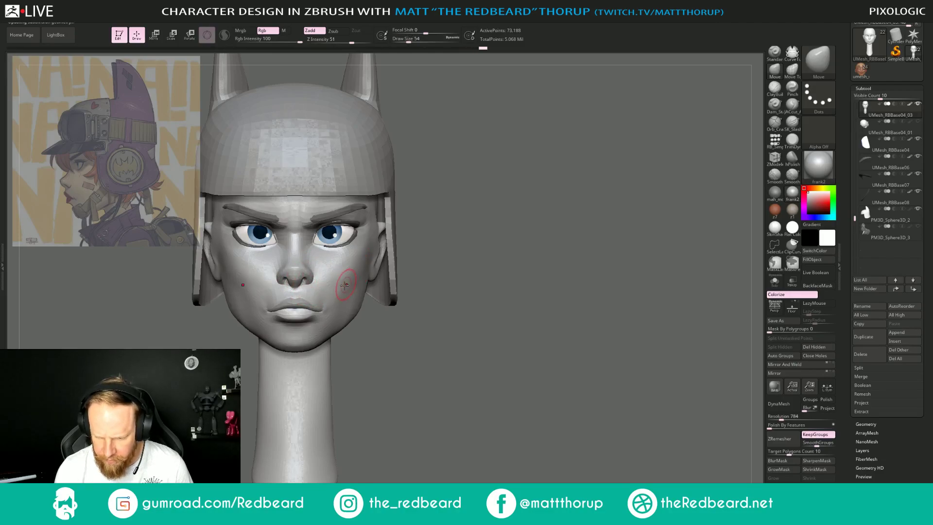
{"action": "left_click", "coordinate": [792, 210]}
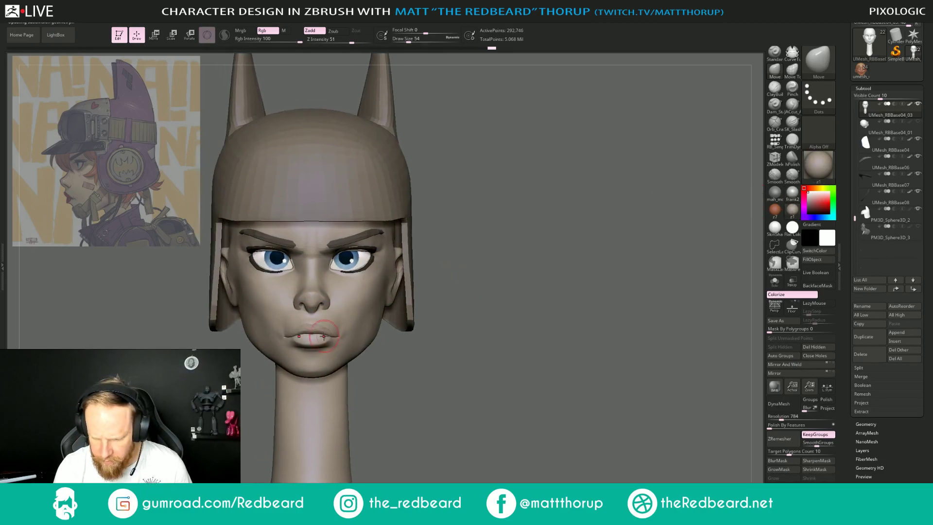
Adjust the lip contour from the front with the Move Topological brush at draw size 49.
{"action": "key", "text": "b"}
{"action": "key", "text": "m"}
{"action": "key", "text": "t"}
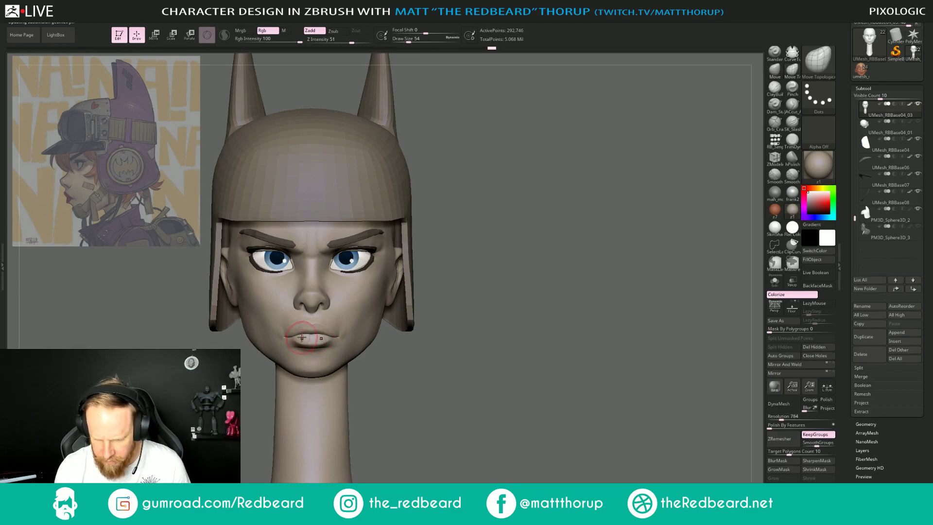
{"action": "key", "text": "s"}
{"action": "left_click_drag", "start_coordinate": [301, 334], "coordinate": [301, 334]}
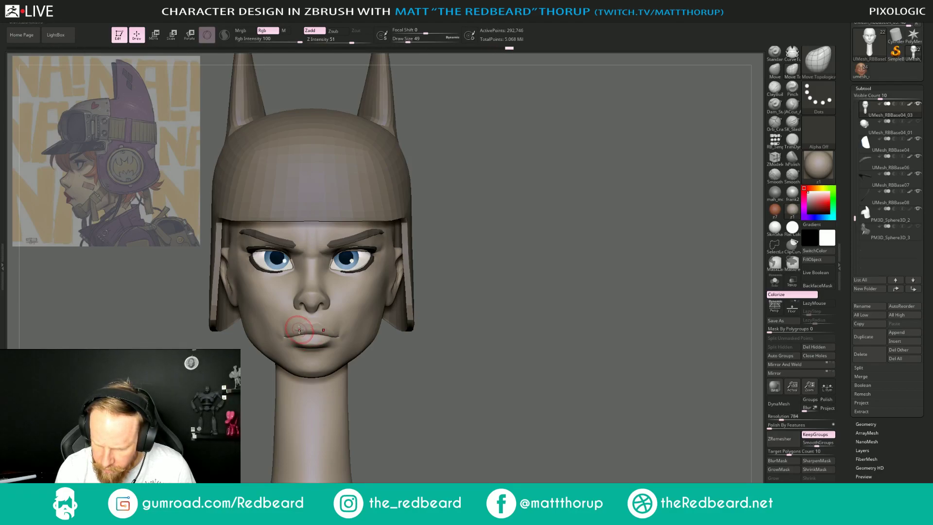
Refine the upper lip below the nose in a close view with a smaller Move Topological brush.
{"action": "left_click_drag", "start_coordinate": [538, 250], "coordinate": [486, 250]}
{"action": "left_click_drag", "start_coordinate": [325, 377], "coordinate": [319, 422], "text": "alt"}
{"action": "key", "text": "bracketleft"}
{"action": "key", "text": "bracketleft"}
{"action": "left_click_drag", "start_coordinate": [305, 320], "coordinate": [309, 319]}
{"action": "right_click_drag", "start_coordinate": [313, 316], "coordinate": [364, 279]}
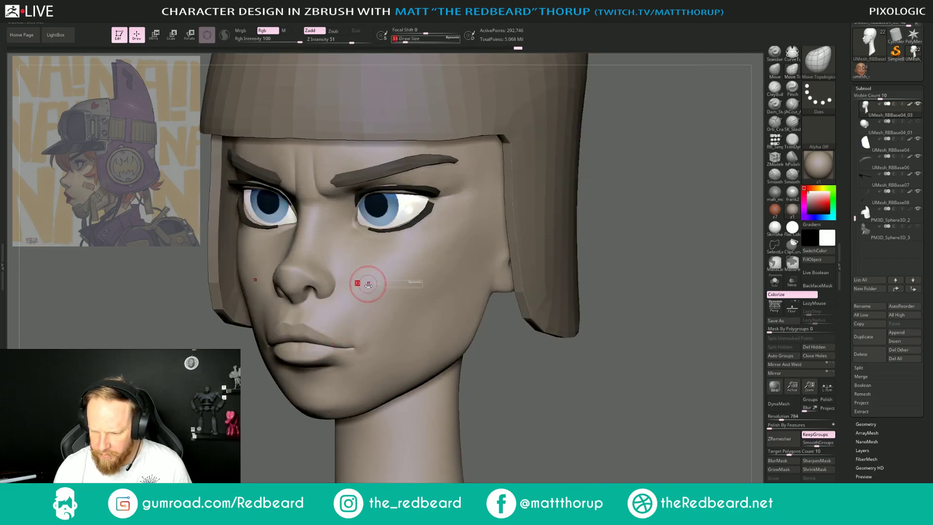
Build up volume around the mouth corner with the ClayBuildup brush at a reduced draw size.
{"action": "left_click_drag", "start_coordinate": [448, 252], "coordinate": [427, 320], "text": "shift"}
{"action": "mouse_move", "coordinate": [566, 373]}
{"action": "left_mouse_down"}
{"action": "mouse_move", "coordinate": [593, 373]}
{"action": "mouse_move", "coordinate": [450, 284]}
{"action": "left_mouse_up"}
{"action": "mouse_move", "coordinate": [528, 290]}
{"action": "left_mouse_down", "text": "alt"}
{"action": "mouse_move", "coordinate": [514, 354]}
{"action": "mouse_move", "coordinate": [586, 357]}
{"action": "left_mouse_up", "text": "alt"}
{"action": "key", "text": "b"}
{"action": "key", "text": "c"}
{"action": "key", "text": "b"}
{"action": "right_click_drag", "start_coordinate": [412, 357], "coordinate": [390, 357]}
{"action": "key", "text": "bracketleft"}
{"action": "key", "text": "bracketleft"}
{"action": "left_click_drag", "start_coordinate": [390, 358], "coordinate": [393, 365]}
{"action": "key", "text": "bracketleft"}
{"action": "left_click_drag", "start_coordinate": [394, 365], "coordinate": [386, 339]}
Add finer clay strokes at the mouth corner with draw size 16 and smooth them into the cheek.
{"action": "right_click_drag", "start_coordinate": [583, 328], "coordinate": [574, 418], "text": "ctrl"}
{"action": "right_click_drag", "start_coordinate": [408, 379], "coordinate": [409, 388], "text": "ctrl"}
{"action": "key", "text": "s"}
{"action": "left_click_drag", "start_coordinate": [392, 360], "coordinate": [387, 360]}
{"action": "mouse_move", "coordinate": [389, 355]}
{"action": "left_mouse_down"}
{"action": "mouse_move", "coordinate": [387, 368]}
{"action": "mouse_move", "coordinate": [382, 354]}
{"action": "left_mouse_up"}
{"action": "key", "text": "shift"}
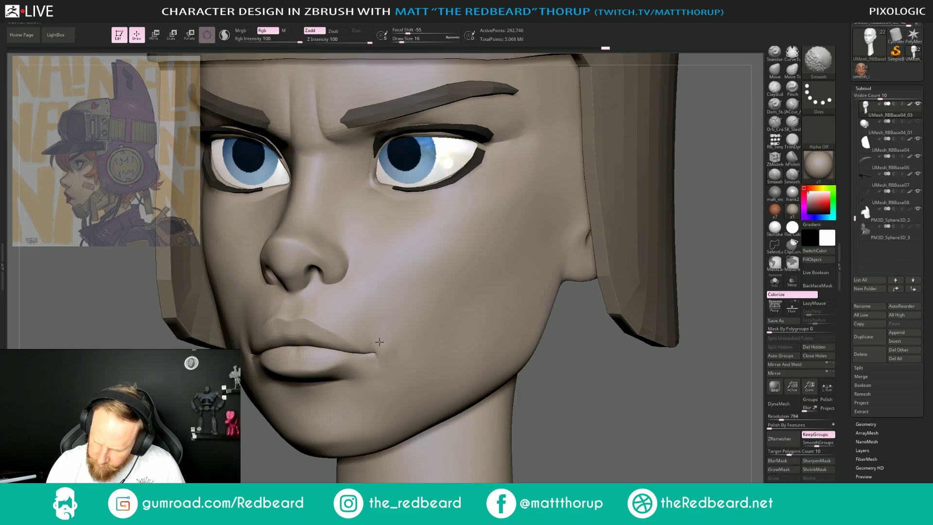
Carve the crease at the mouth corner with the JACut_A brush at draw size 16 and smooth it.
{"action": "mouse_move", "coordinate": [591, 368]}
{"action": "right_mouse_down"}
{"action": "mouse_move", "coordinate": [607, 377]}
{"action": "mouse_move", "coordinate": [638, 284]}
{"action": "right_mouse_up"}
{"action": "left_click", "coordinate": [793, 105]}
{"action": "mouse_move", "coordinate": [614, 348]}
{"action": "right_mouse_down"}
{"action": "mouse_move", "coordinate": [535, 352]}
{"action": "mouse_move", "coordinate": [548, 422]}
{"action": "right_mouse_up"}
{"action": "left_click_drag", "start_coordinate": [376, 348], "coordinate": [380, 358]}
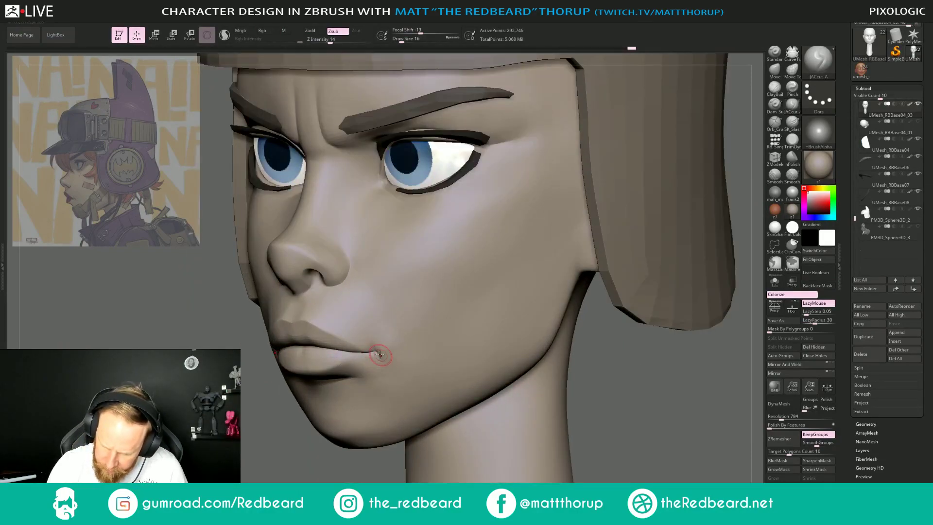
{"action": "key", "text": "shift"}
Smooth the cheek and mouth area at draw size 46 and check the head in profile.
{"action": "right_click_drag", "start_coordinate": [634, 377], "coordinate": [517, 342], "text": "ctrl"}
{"action": "mouse_move", "coordinate": [517, 343]}
{"action": "right_mouse_down", "text": "shift"}
{"action": "mouse_move", "coordinate": [613, 362]}
{"action": "mouse_move", "coordinate": [494, 353]}
{"action": "mouse_move", "coordinate": [579, 385]}
{"action": "mouse_move", "coordinate": [511, 364]}
{"action": "right_mouse_up", "text": "shift"}
{"action": "right_click_drag", "start_coordinate": [486, 331], "coordinate": [503, 356], "text": "ctrl"}
{"action": "key", "text": "s"}
{"action": "mouse_move", "coordinate": [416, 301]}
{"action": "left_mouse_down"}
{"action": "mouse_move", "coordinate": [396, 309]}
{"action": "mouse_move", "coordinate": [415, 297]}
{"action": "left_mouse_up"}
{"action": "key", "text": "s"}
{"action": "key", "text": "shift"}
{"action": "mouse_move", "coordinate": [599, 245]}
{"action": "right_mouse_down", "text": "shift"}
{"action": "mouse_move", "coordinate": [639, 235]}
{"action": "mouse_move", "coordinate": [524, 240]}
{"action": "mouse_move", "coordinate": [626, 254]}
{"action": "right_mouse_up", "text": "shift"}
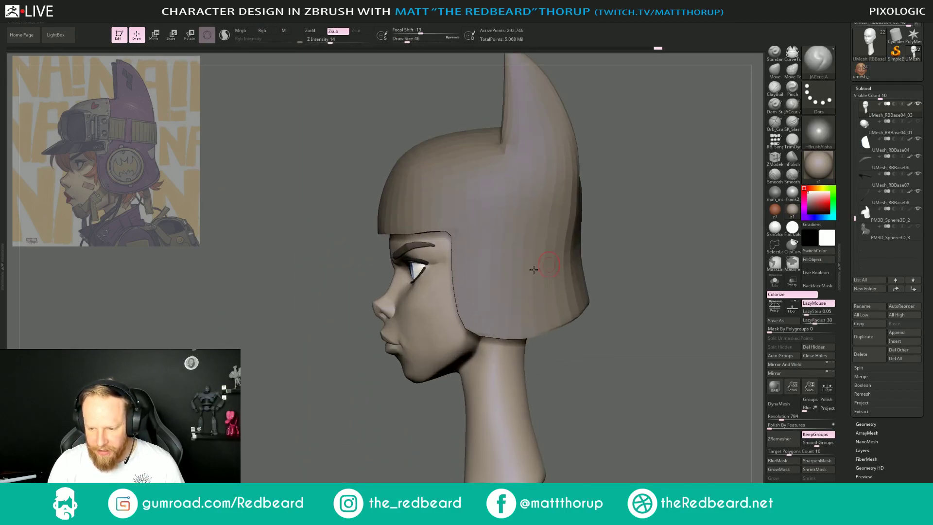
Reshape the base of the nose and the area above the upper lip in profile with the Move brush at draw size 41.
{"action": "right_click_drag", "start_coordinate": [339, 395], "coordinate": [351, 329], "text": "ctrl"}
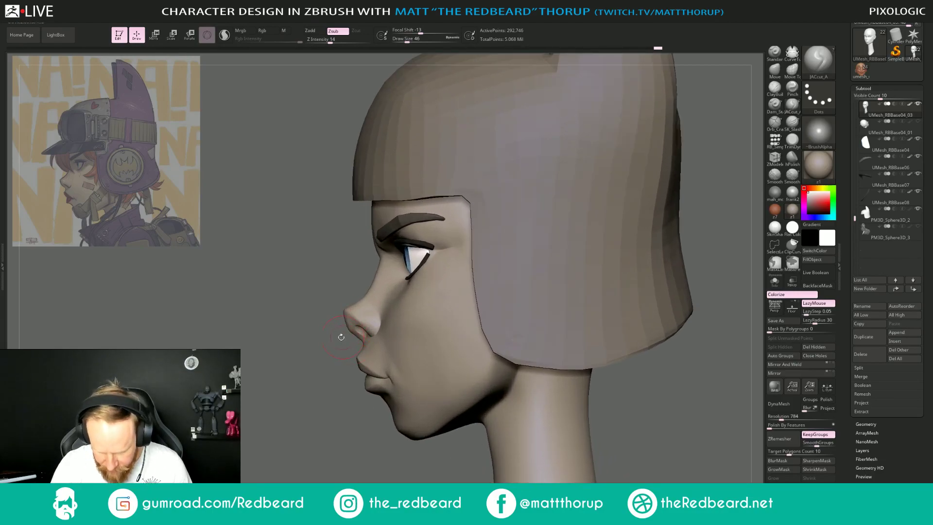
{"action": "key", "text": "b"}
{"action": "key", "text": "m"}
{"action": "key", "text": "v"}
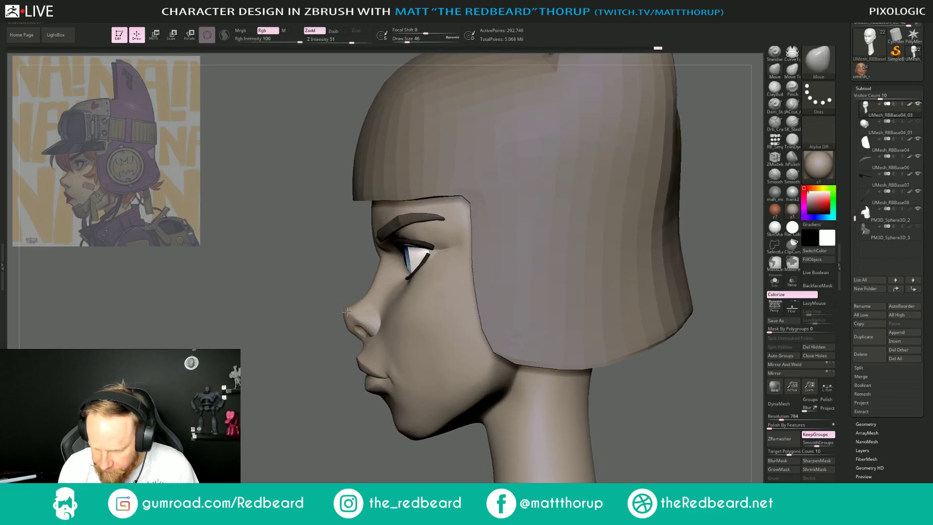
{"action": "key", "text": "s"}
{"action": "left_click_drag", "start_coordinate": [359, 340], "coordinate": [358, 339]}
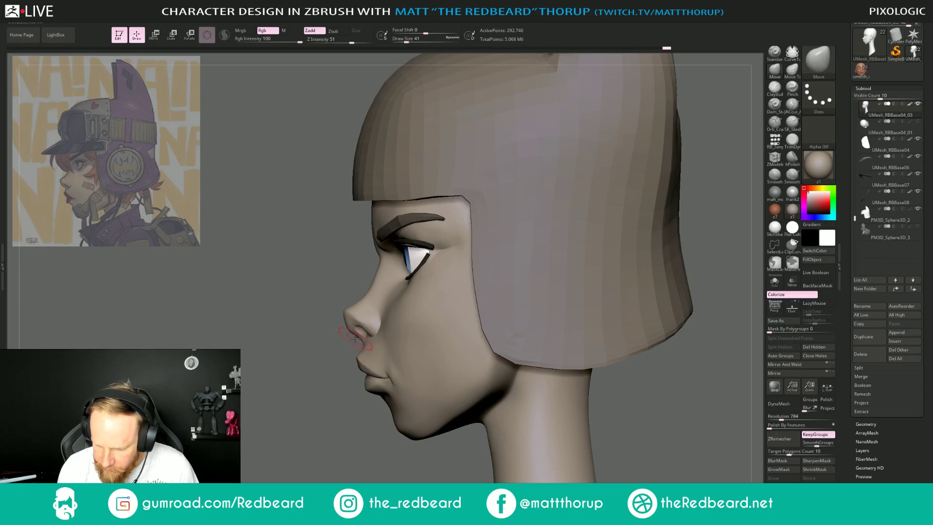
Refine the nostril shape in side and front views with the Move brush reduced to draw size 25.
{"action": "key", "text": "s"}
{"action": "mouse_move", "coordinate": [342, 319]}
{"action": "left_mouse_down"}
{"action": "mouse_move", "coordinate": [346, 312]}
{"action": "mouse_move", "coordinate": [372, 335]}
{"action": "left_mouse_up"}
{"action": "key", "text": "["}
{"action": "key", "text": "s"}
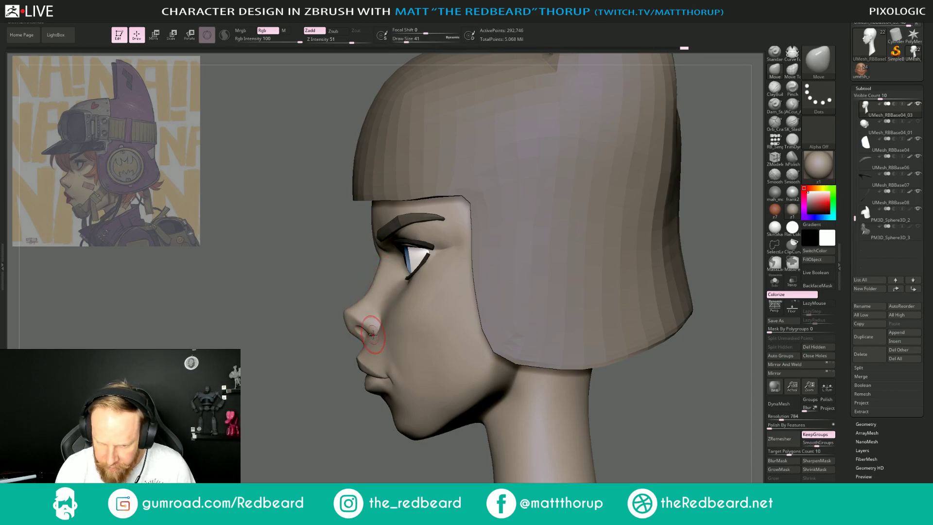
{"action": "key", "text": "s"}
{"action": "left_click_drag", "start_coordinate": [368, 331], "coordinate": [365, 329]}
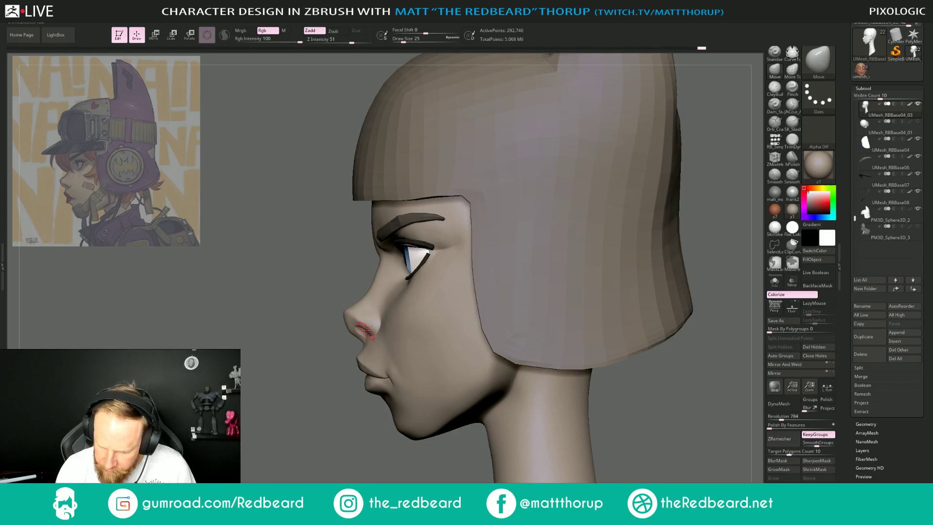
{"action": "left_click_drag", "start_coordinate": [340, 365], "coordinate": [349, 376]}
{"action": "right_click_drag", "start_coordinate": [363, 330], "coordinate": [613, 384]}
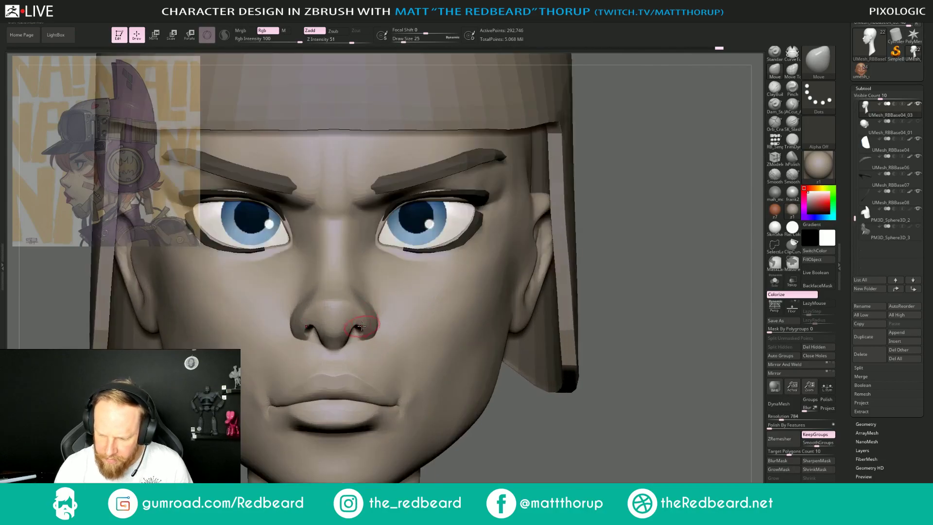
Build up the nostril wing where it meets the cheek with the ClayBuildup brush at draw size 31.
{"action": "right_click_drag", "start_coordinate": [632, 264], "coordinate": [606, 279]}
{"action": "left_click", "coordinate": [774, 95]}
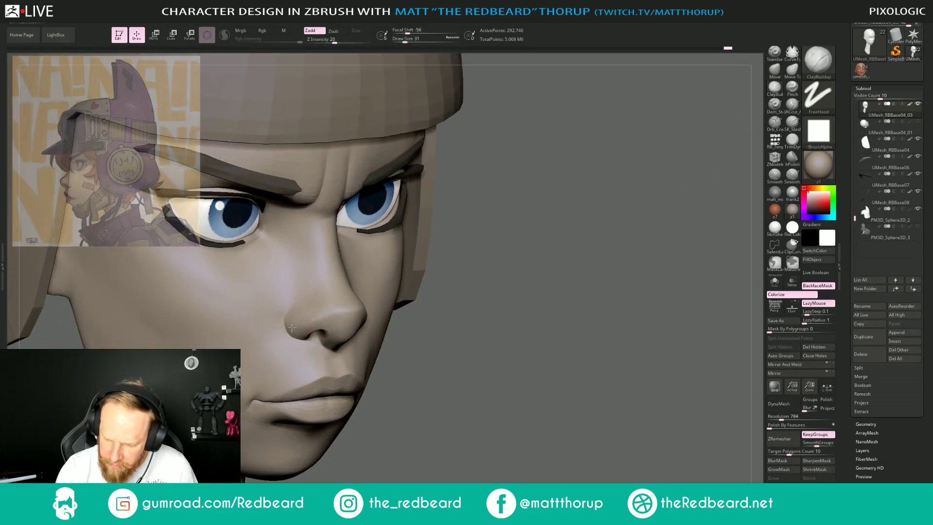
{"action": "left_click_drag", "start_coordinate": [305, 306], "coordinate": [305, 315]}
{"action": "mouse_move", "coordinate": [457, 267]}
{"action": "left_mouse_down"}
{"action": "mouse_move", "coordinate": [531, 271]}
{"action": "mouse_move", "coordinate": [409, 277]}
{"action": "mouse_move", "coordinate": [520, 287]}
{"action": "mouse_move", "coordinate": [411, 292]}
{"action": "left_mouse_up"}
{"action": "left_click_drag", "start_coordinate": [247, 420], "coordinate": [165, 418]}
Build up the mouth corner with the ClayBuildup brush at draw size 17 and smooth it.
{"action": "key", "text": "s"}
{"action": "left_click_drag", "start_coordinate": [309, 317], "coordinate": [287, 314]}
{"action": "mouse_move", "coordinate": [340, 433]}
{"action": "left_mouse_down"}
{"action": "mouse_move", "coordinate": [536, 386]}
{"action": "mouse_move", "coordinate": [342, 377]}
{"action": "left_mouse_up"}
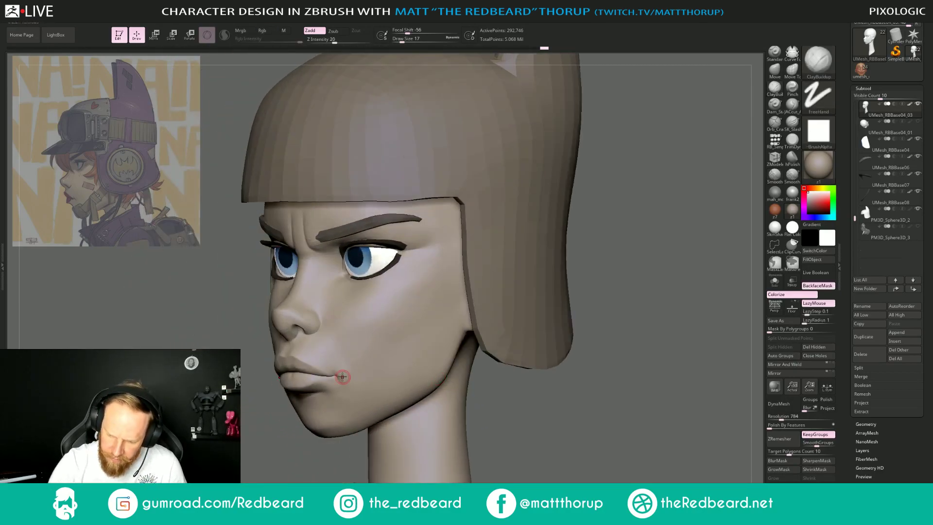
{"action": "key", "text": "shift"}
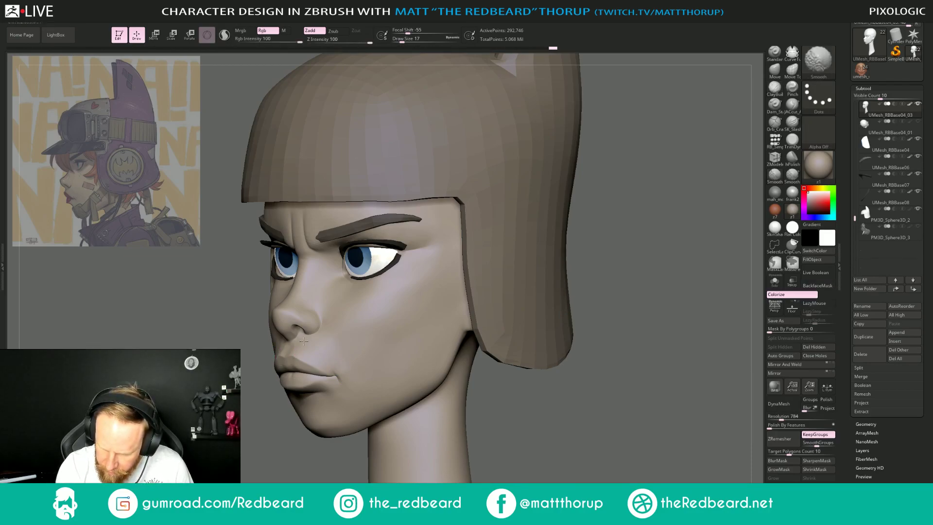
Build up the skin beside the mouth corner with the ClayBuildup brush at draw size 29 and smooth it.
{"action": "mouse_move", "coordinate": [265, 398]}
{"action": "left_mouse_down"}
{"action": "mouse_move", "coordinate": [389, 398]}
{"action": "mouse_move", "coordinate": [379, 398]}
{"action": "left_mouse_up"}
{"action": "key", "text": "s"}
{"action": "key", "text": "shift"}
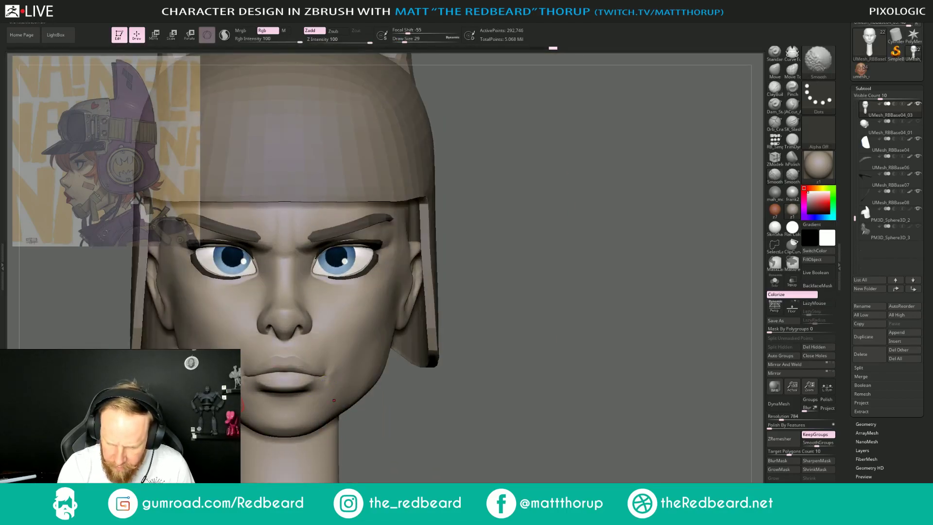
{"action": "left_click", "coordinate": [774, 88]}
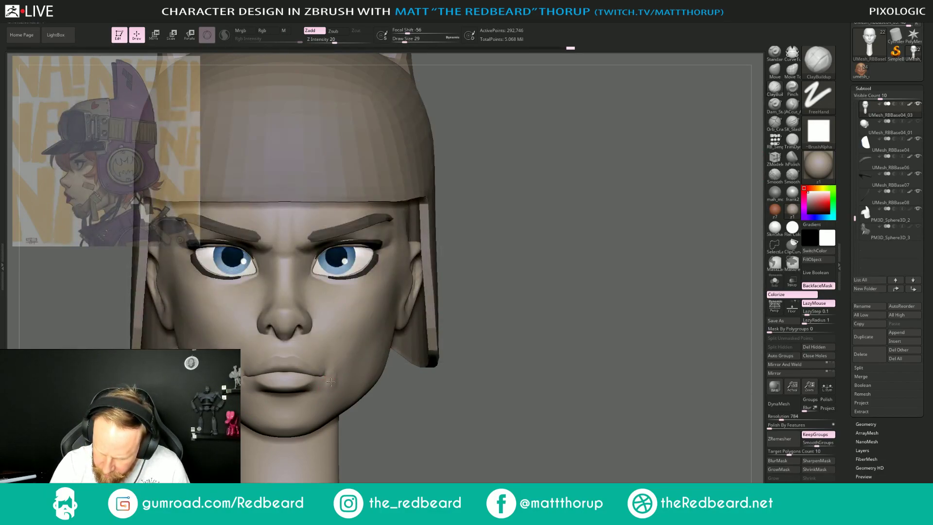
{"action": "key", "text": "shift"}
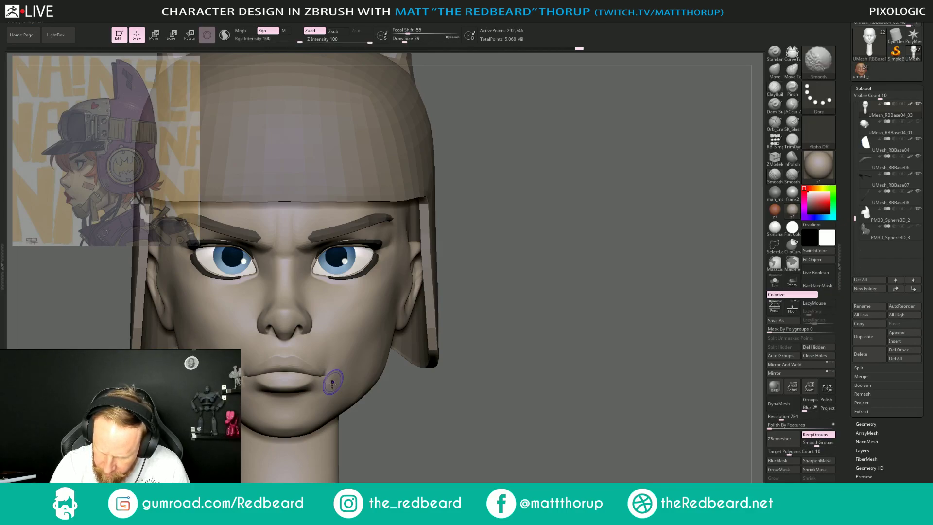
{"action": "left_click_drag", "start_coordinate": [330, 386], "coordinate": [331, 363], "text": "shift"}
Refine the mouth corner with the ClayBuildup brush at draw sizes 17 and 27, smoothing the strokes.
{"action": "mouse_move", "coordinate": [501, 413]}
{"action": "left_mouse_down"}
{"action": "mouse_move", "coordinate": [308, 441]}
{"action": "mouse_move", "coordinate": [304, 472]}
{"action": "mouse_move", "coordinate": [321, 380]}
{"action": "left_mouse_up"}
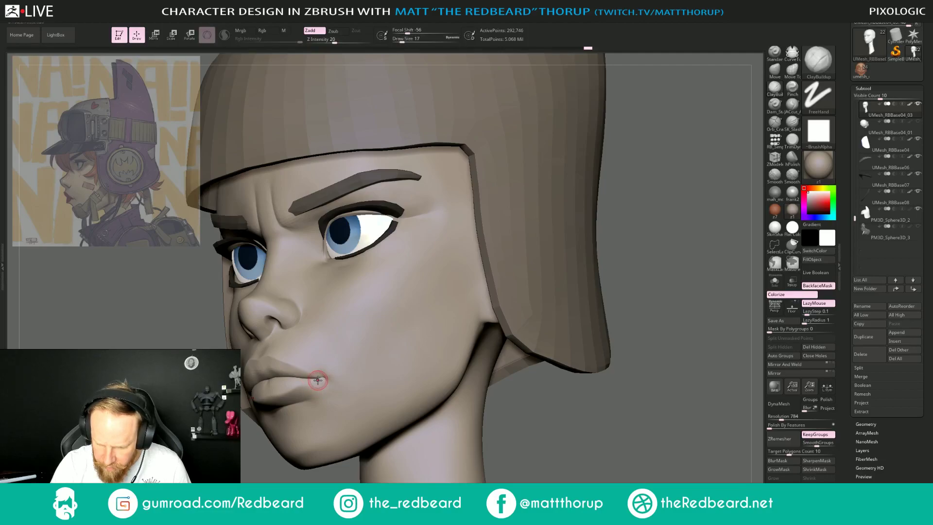
{"action": "key", "text": "shift"}
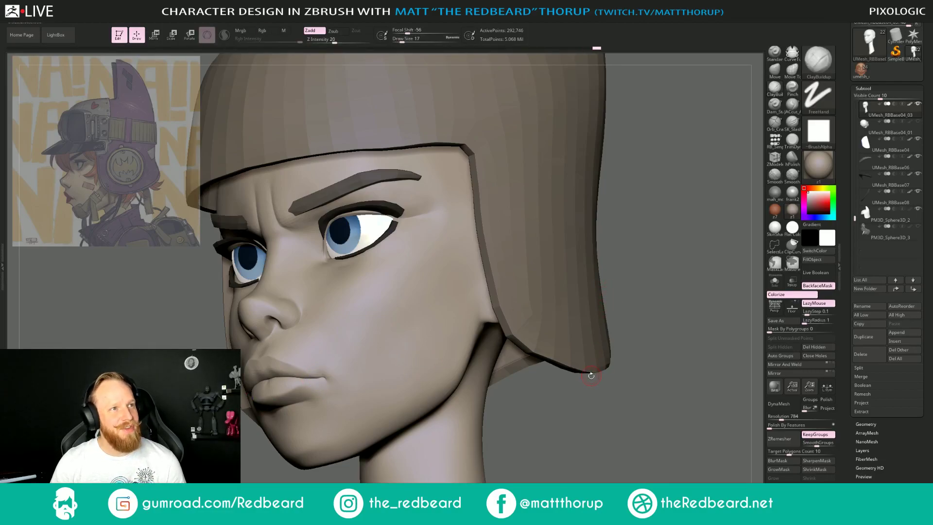
{"action": "left_click_drag", "start_coordinate": [577, 434], "coordinate": [399, 340]}
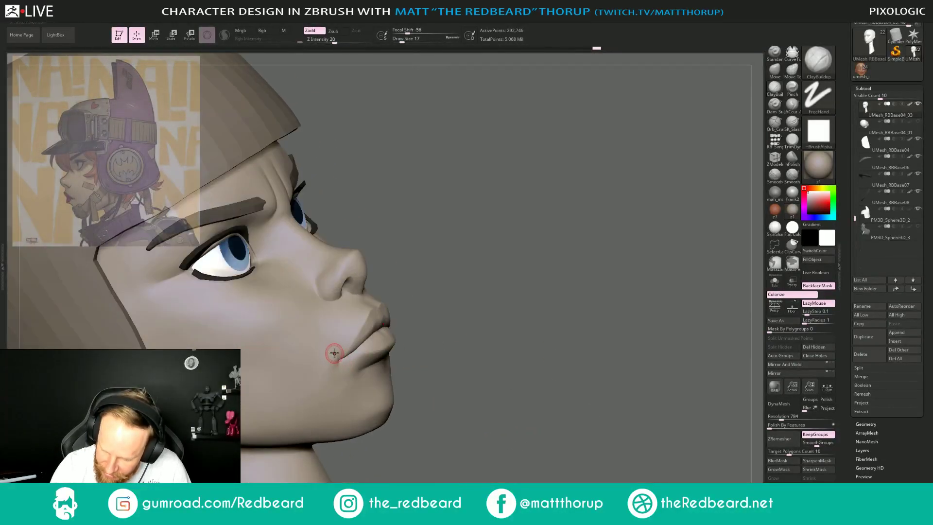
{"action": "key", "text": "bracketright"}
{"action": "left_click_drag", "start_coordinate": [327, 348], "coordinate": [327, 364]}
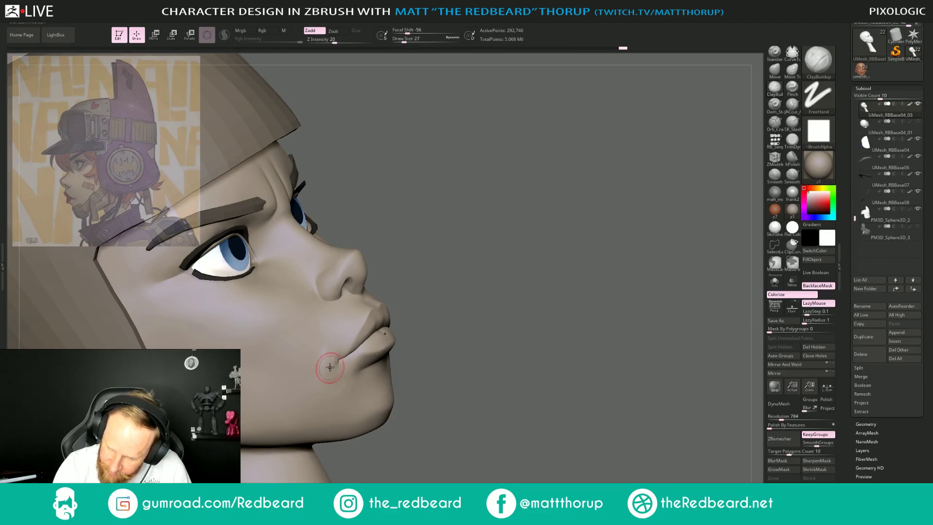
{"action": "key", "text": "shift"}
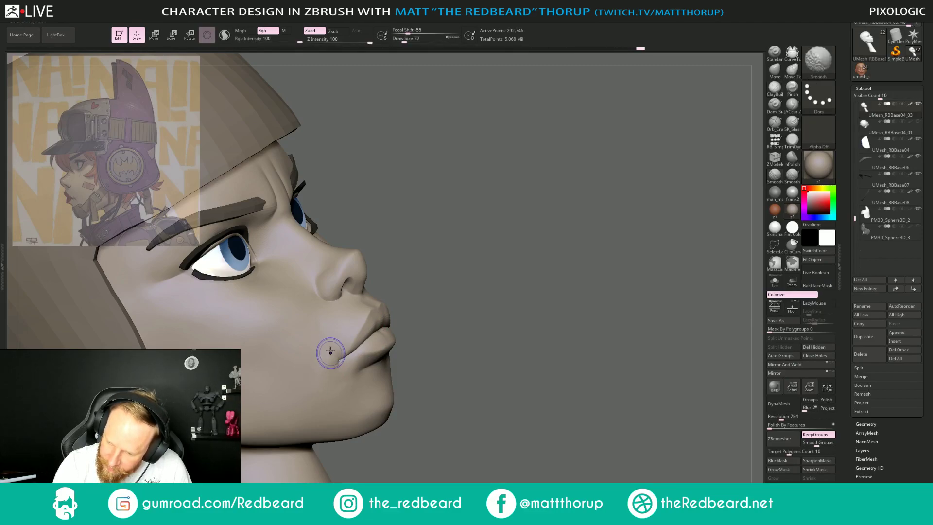
Smooth the cheek above and below the opposite mouth corner at draw size 27.
{"action": "mouse_move", "coordinate": [492, 329]}
{"action": "left_mouse_down"}
{"action": "mouse_move", "coordinate": [505, 335]}
{"action": "mouse_move", "coordinate": [456, 350]}
{"action": "mouse_move", "coordinate": [452, 382]}
{"action": "left_mouse_up"}
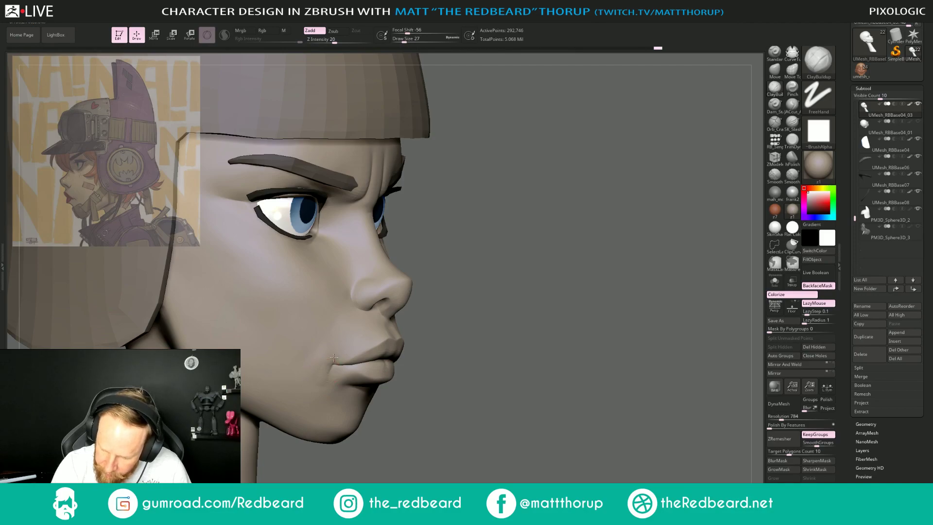
{"action": "left_click_drag", "start_coordinate": [316, 341], "coordinate": [343, 343], "text": "shift"}
{"action": "left_click_drag", "start_coordinate": [322, 380], "coordinate": [335, 372], "text": "shift"}
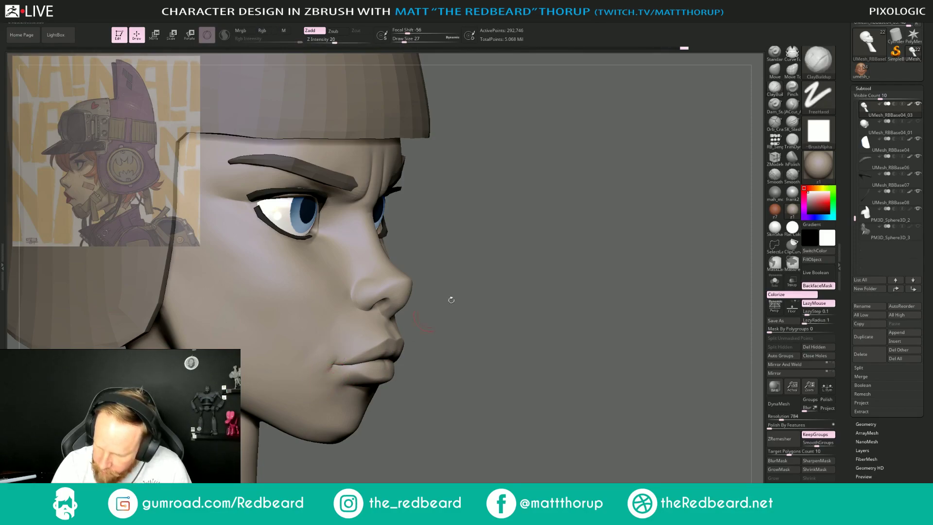
Carve the mouth corner with the subtractive JACut brush at draw size 27 and smooth the surrounding skin.
{"action": "left_click", "coordinate": [792, 123]}
{"action": "left_click", "coordinate": [792, 105]}
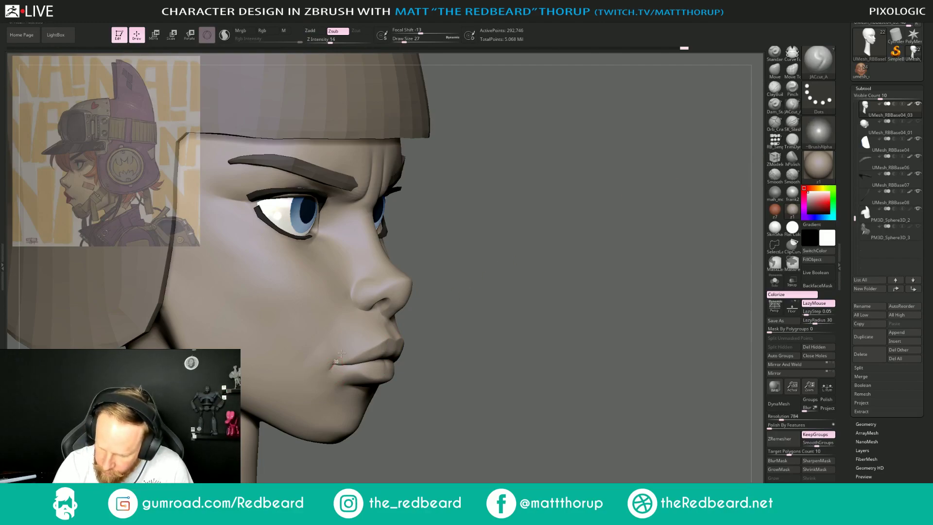
{"action": "left_click_drag", "start_coordinate": [483, 321], "coordinate": [520, 324]}
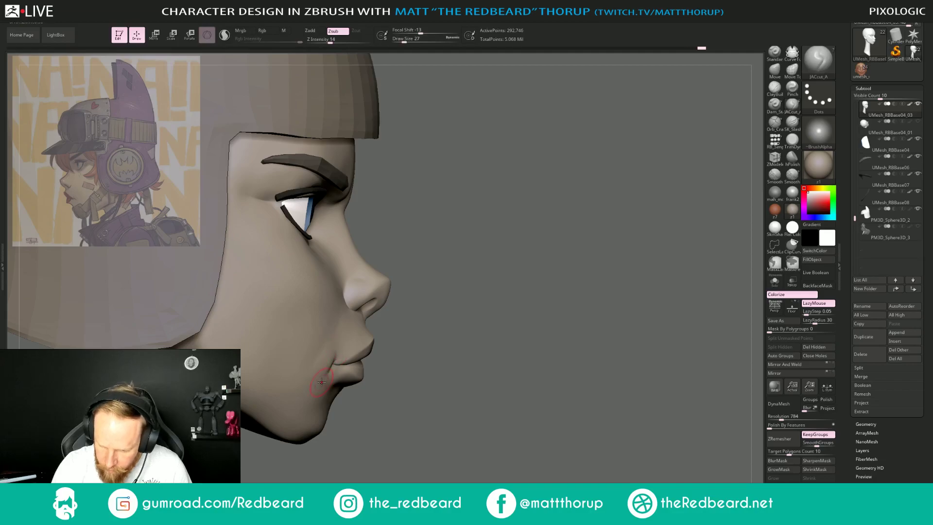
{"action": "key", "text": "shift"}
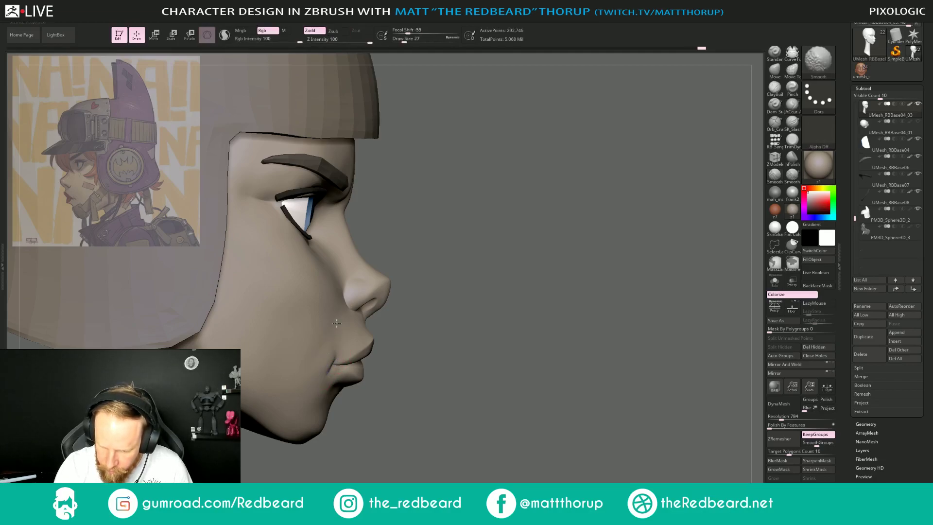
Examine the lips, mouth corners and chin from the front, from below and in profile.
{"action": "left_click_drag", "start_coordinate": [475, 359], "coordinate": [519, 387]}
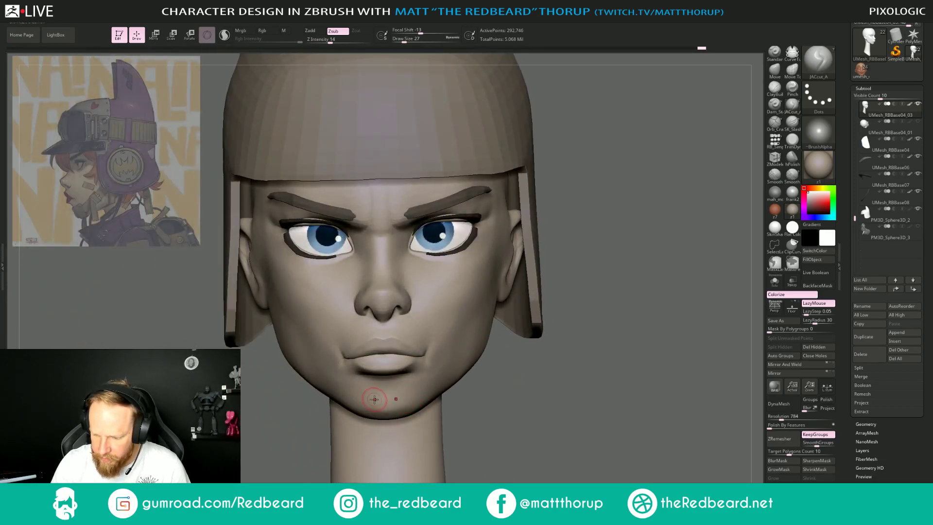
{"action": "left_click_drag", "start_coordinate": [526, 374], "coordinate": [577, 389]}
{"action": "left_click_drag", "start_coordinate": [569, 427], "coordinate": [559, 384]}
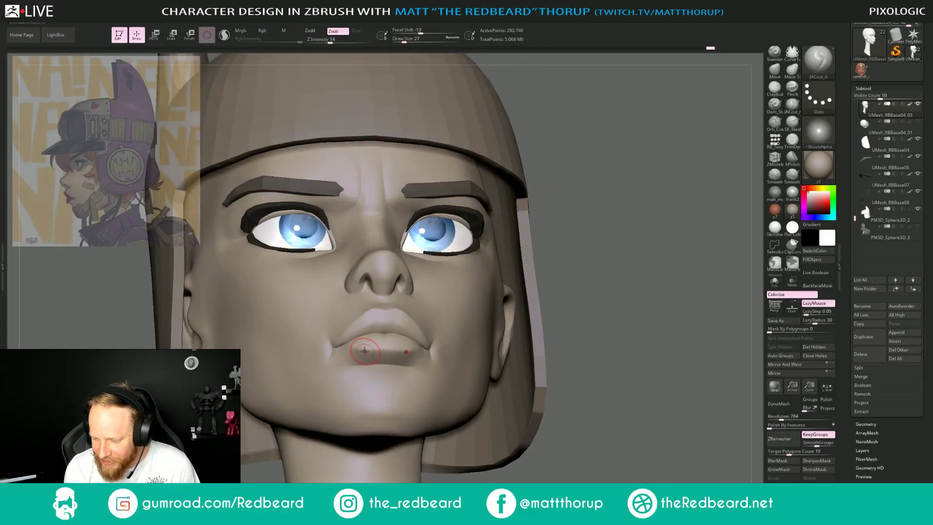
{"action": "left_click_drag", "start_coordinate": [614, 336], "coordinate": [462, 359]}
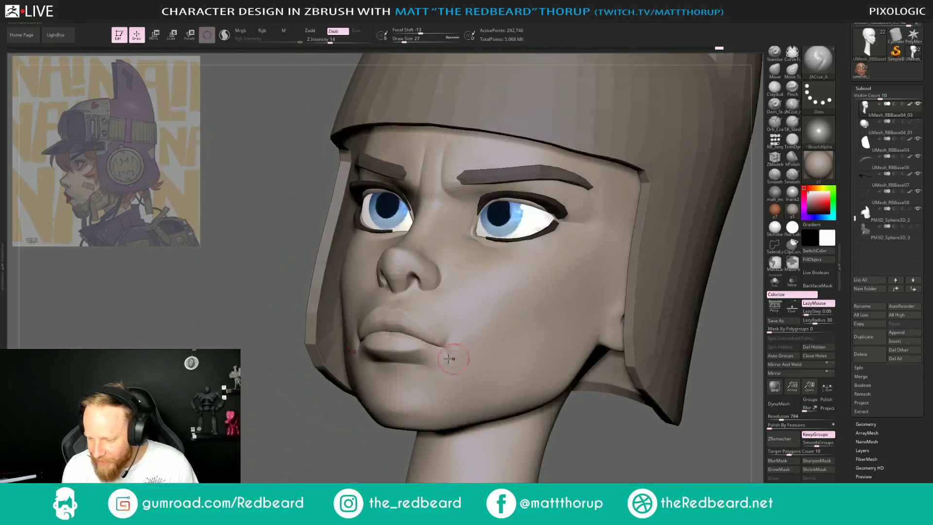
{"action": "left_click_drag", "start_coordinate": [327, 388], "coordinate": [321, 451]}
{"action": "mouse_move", "coordinate": [383, 422]}
{"action": "left_mouse_down"}
{"action": "mouse_move", "coordinate": [399, 396]}
{"action": "mouse_move", "coordinate": [432, 377]}
{"action": "mouse_move", "coordinate": [417, 375]}
{"action": "left_mouse_up"}
{"action": "left_click_drag", "start_coordinate": [348, 439], "coordinate": [430, 394]}
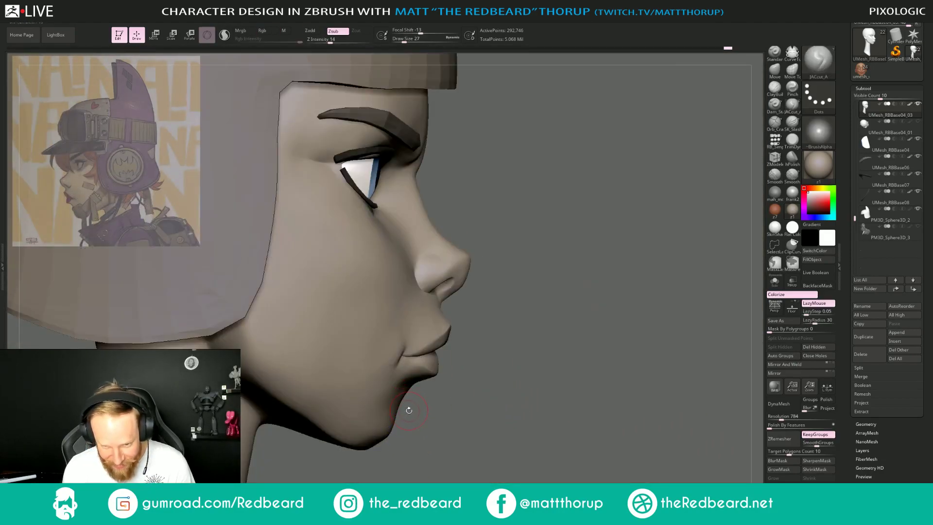
Reshape the chin contour below the lower lip in profile with the Move brush at draw size 46.
{"action": "key", "text": "b"}
{"action": "key", "text": "m"}
{"action": "key", "text": "v"}
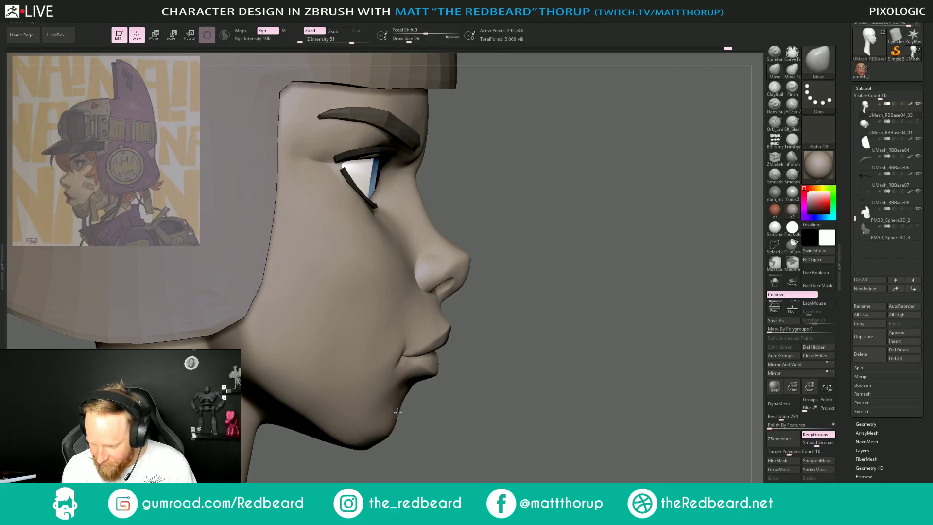
{"action": "key", "text": "bracketleft"}
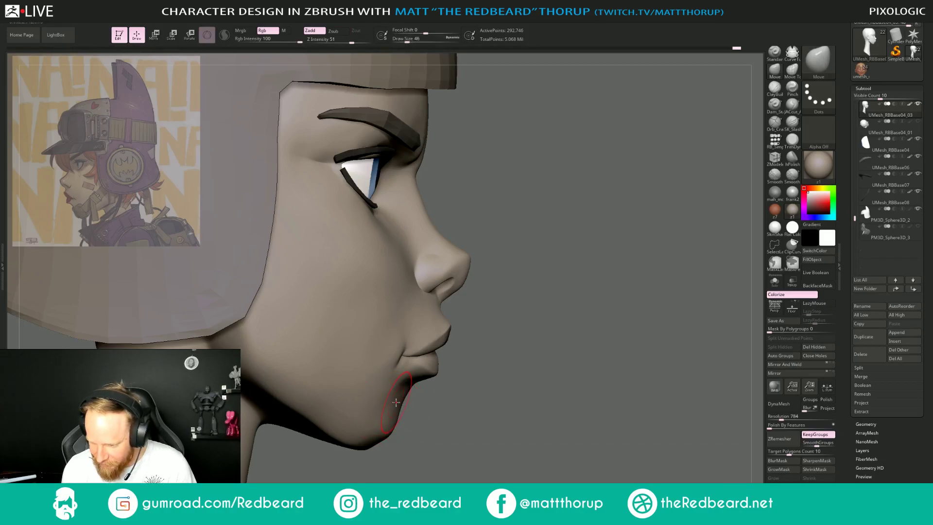
{"action": "left_click_drag", "start_coordinate": [432, 392], "coordinate": [377, 367]}
Smooth the side of the chin below the mouth corner at draw size 41.
{"action": "key", "text": "s"}
{"action": "mouse_move", "coordinate": [583, 381]}
{"action": "left_mouse_down"}
{"action": "mouse_move", "coordinate": [512, 383]}
{"action": "mouse_move", "coordinate": [430, 405]}
{"action": "mouse_move", "coordinate": [381, 461]}
{"action": "left_mouse_up"}
{"action": "left_click_drag", "start_coordinate": [565, 404], "coordinate": [500, 366], "text": "alt"}
{"action": "right_click_drag", "start_coordinate": [500, 367], "coordinate": [568, 376], "text": "ctrl"}
{"action": "left_click_drag", "start_coordinate": [534, 366], "coordinate": [533, 375], "text": "alt"}
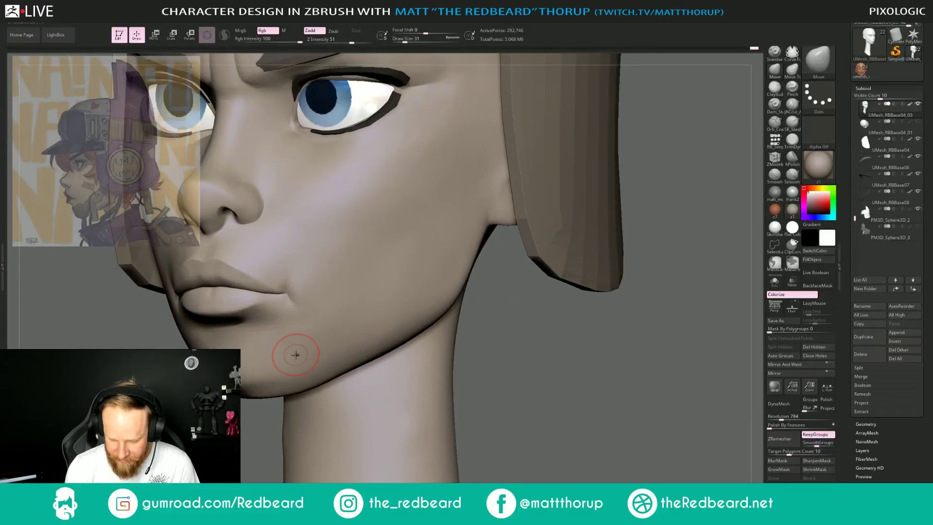
{"action": "key", "text": "s"}
{"action": "left_click_drag", "start_coordinate": [291, 349], "coordinate": [292, 348]}
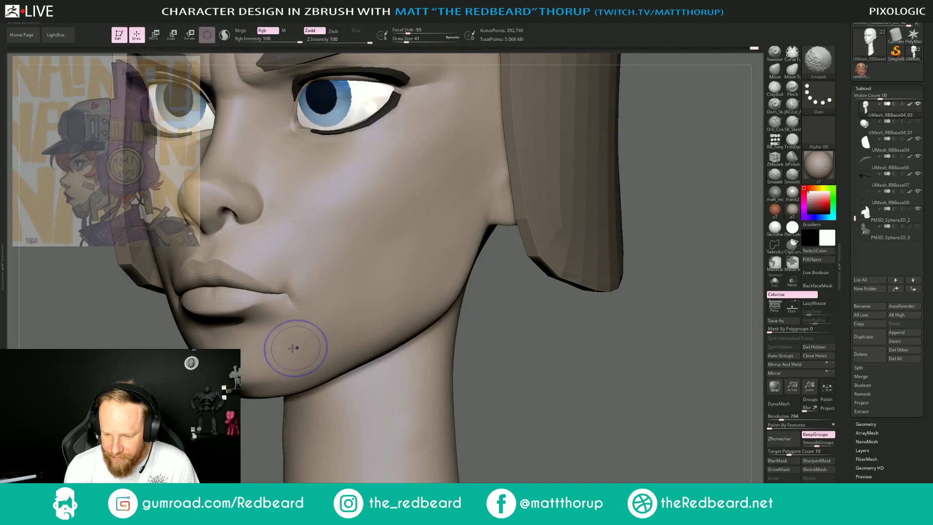
Smooth the chin beneath the lower lip with a larger brush and blend it towards the cheek.
{"action": "key", "text": "bracketright"}
{"action": "key", "text": "bracketright"}
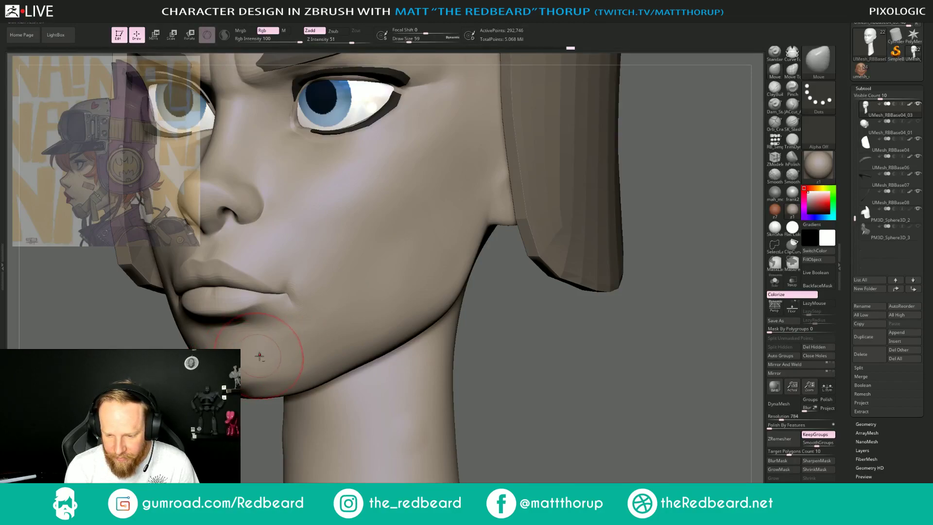
{"action": "key", "text": "bracketleft"}
{"action": "left_click_drag", "start_coordinate": [263, 352], "coordinate": [226, 356], "text": "shift"}
{"action": "left_click_drag", "start_coordinate": [298, 353], "coordinate": [336, 319]}
Smooth the cheek below the eye in a three-quarter view at draw size 56.
{"action": "left_click_drag", "start_coordinate": [544, 370], "coordinate": [534, 370]}
{"action": "mouse_move", "coordinate": [476, 384]}
{"action": "left_mouse_down"}
{"action": "mouse_move", "coordinate": [394, 384]}
{"action": "mouse_move", "coordinate": [505, 408]}
{"action": "mouse_move", "coordinate": [507, 389]}
{"action": "mouse_move", "coordinate": [658, 390]}
{"action": "mouse_move", "coordinate": [522, 357]}
{"action": "mouse_move", "coordinate": [529, 370]}
{"action": "mouse_move", "coordinate": [428, 393]}
{"action": "mouse_move", "coordinate": [439, 369]}
{"action": "left_mouse_up"}
{"action": "left_click_drag", "start_coordinate": [433, 302], "coordinate": [401, 355], "text": "alt"}
{"action": "key", "text": "]"}
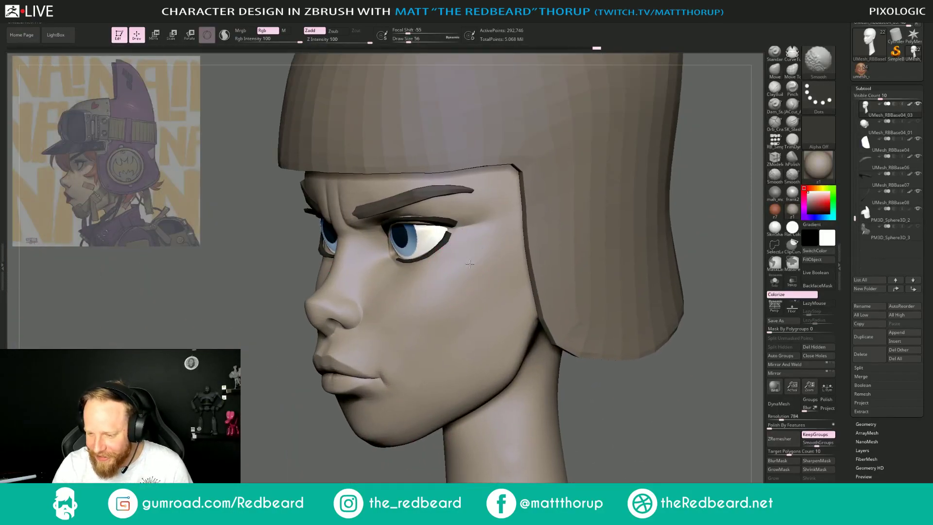
{"action": "left_click_drag", "start_coordinate": [442, 285], "coordinate": [407, 298], "text": "shift"}
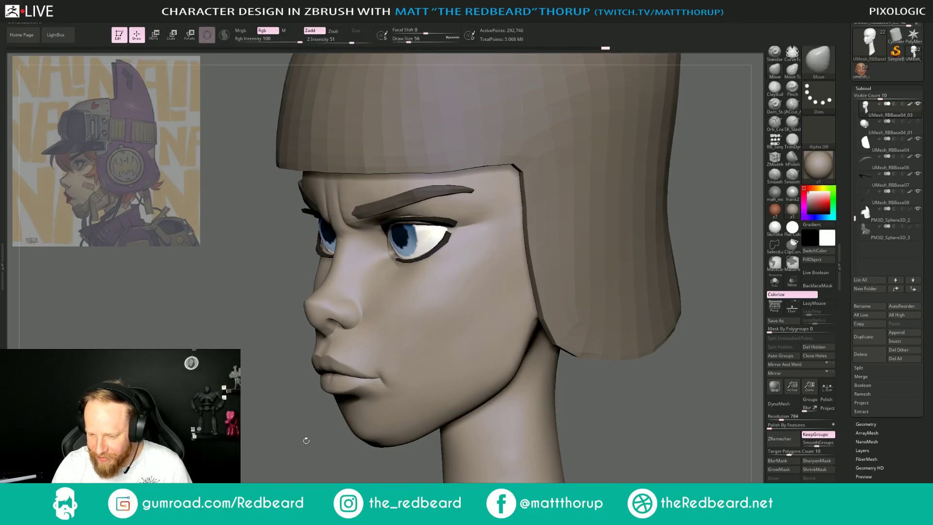
Reshape the nostril wing in profile with the Move brush reduced to about draw size 31.
{"action": "left_click_drag", "start_coordinate": [306, 437], "coordinate": [290, 445], "text": "shift"}
{"action": "key", "text": "s"}
{"action": "left_click_drag", "start_coordinate": [392, 327], "coordinate": [388, 328]}
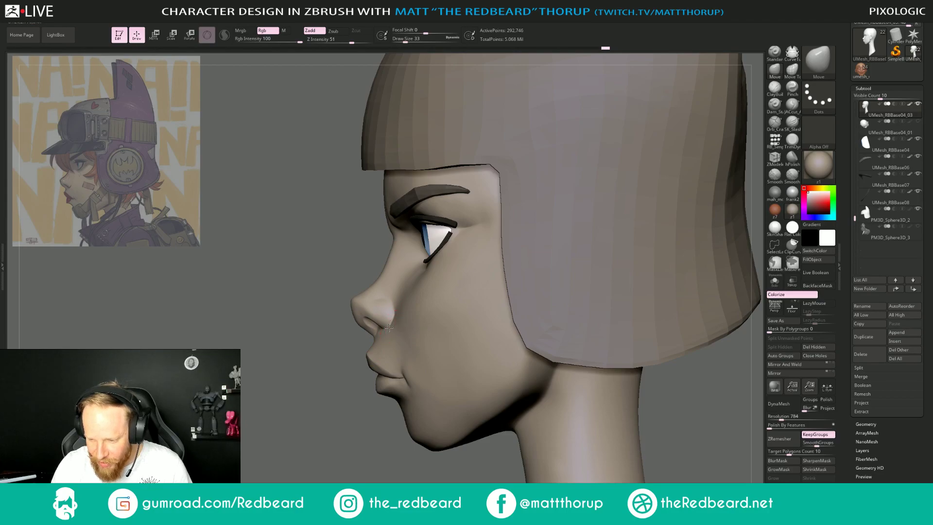
{"action": "key", "text": "s"}
{"action": "left_click", "coordinate": [385, 302]}
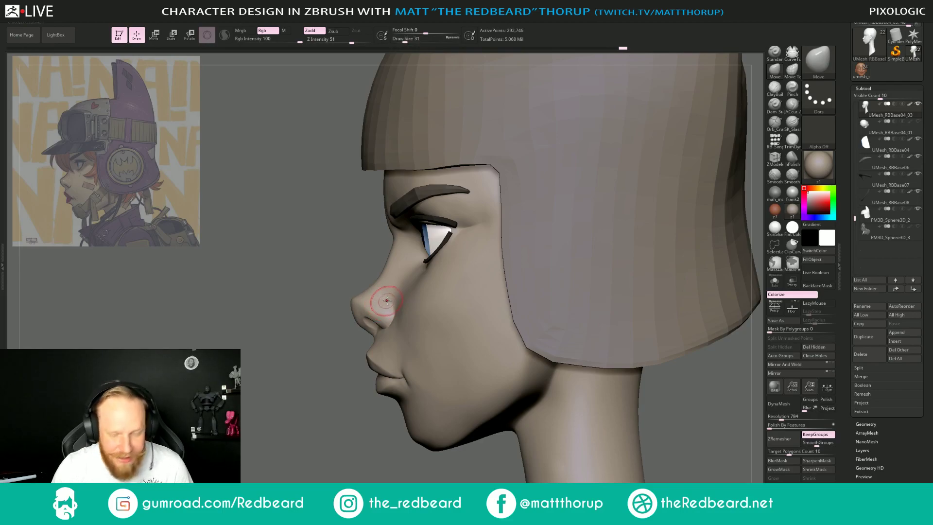
{"action": "key", "text": "s"}
{"action": "mouse_move", "coordinate": [385, 301]}
{"action": "left_mouse_down"}
{"action": "mouse_move", "coordinate": [385, 314]}
{"action": "mouse_move", "coordinate": [384, 290]}
{"action": "left_mouse_up"}
Adjust the lower face contour from another angle with the Move brush at a changed draw size.
{"action": "mouse_move", "coordinate": [307, 396]}
{"action": "left_mouse_down"}
{"action": "mouse_move", "coordinate": [333, 418]}
{"action": "mouse_move", "coordinate": [390, 326]}
{"action": "mouse_move", "coordinate": [682, 366]}
{"action": "mouse_move", "coordinate": [529, 325]}
{"action": "left_mouse_up"}
{"action": "mouse_move", "coordinate": [534, 363]}
{"action": "left_mouse_down", "text": "alt"}
{"action": "mouse_move", "coordinate": [537, 402]}
{"action": "mouse_move", "coordinate": [646, 452]}
{"action": "left_mouse_up", "text": "alt"}
{"action": "left_click_drag", "start_coordinate": [627, 418], "coordinate": [505, 384]}
{"action": "key", "text": "s"}
{"action": "mouse_move", "coordinate": [424, 364]}
{"action": "left_mouse_down"}
{"action": "mouse_move", "coordinate": [416, 358]}
{"action": "mouse_move", "coordinate": [407, 387]}
{"action": "left_mouse_up"}
Refine the jaw with the brush set to draw size 49 and smooth it near the helmet edge at draw size 37.
{"action": "left_click_drag", "start_coordinate": [314, 475], "coordinate": [431, 359]}
{"action": "key", "text": "s"}
{"action": "key", "text": "s"}
{"action": "type", "text": "s49"}
{"action": "key", "text": "Return"}
{"action": "mouse_move", "coordinate": [493, 427]}
{"action": "left_mouse_down"}
{"action": "mouse_move", "coordinate": [392, 439]}
{"action": "mouse_move", "coordinate": [345, 420]}
{"action": "mouse_move", "coordinate": [404, 411]}
{"action": "mouse_move", "coordinate": [391, 422]}
{"action": "mouse_move", "coordinate": [455, 370]}
{"action": "left_mouse_up"}
{"action": "key", "text": "s"}
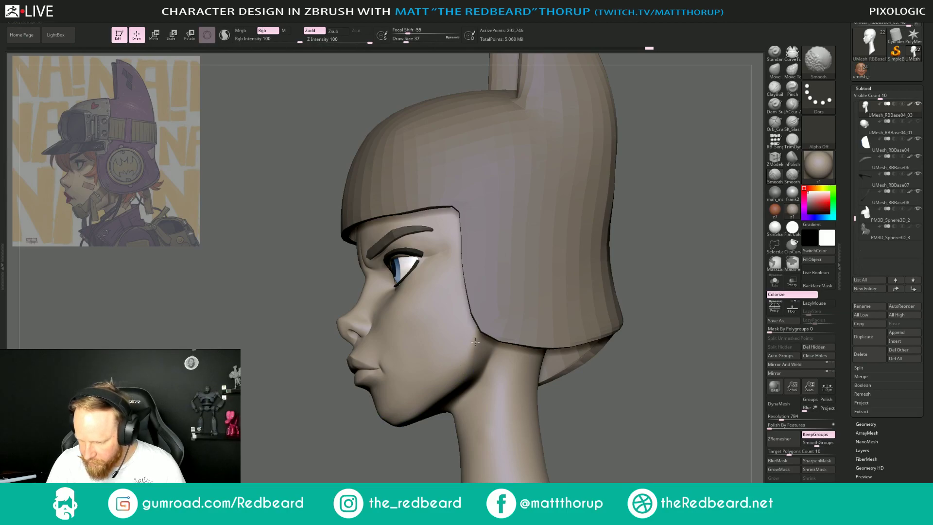
{"action": "mouse_move", "coordinate": [370, 433]}
{"action": "left_mouse_down"}
{"action": "mouse_move", "coordinate": [406, 448]}
{"action": "mouse_move", "coordinate": [476, 412]}
{"action": "mouse_move", "coordinate": [487, 435]}
{"action": "left_mouse_up"}
{"action": "key", "text": "]"}
Replace all stored ZAppLink views with a Front view of the head aligned over the reference artwork's profile.
{"action": "left_click_drag", "start_coordinate": [644, 374], "coordinate": [301, 323]}
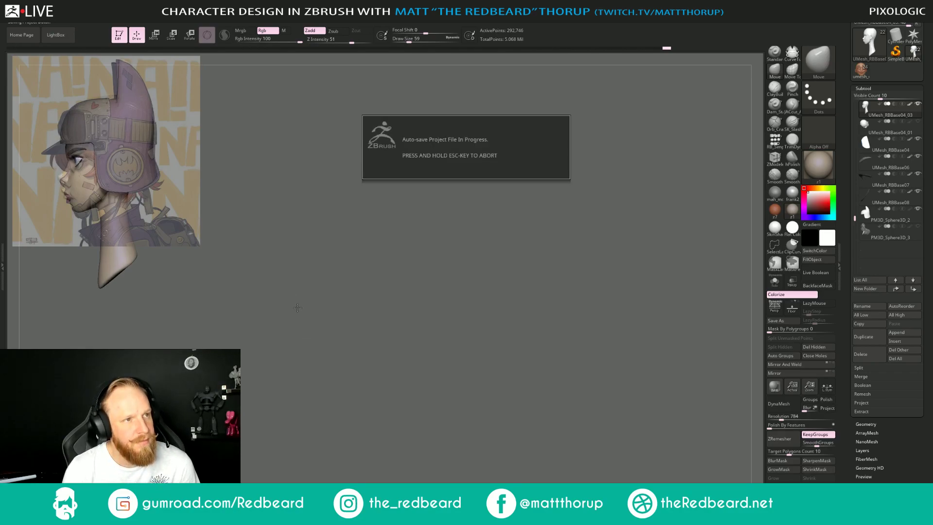
{"action": "mouse_move", "coordinate": [298, 309]}
{"action": "left_mouse_down"}
{"action": "mouse_move", "coordinate": [318, 329]}
{"action": "mouse_move", "coordinate": [312, 317]}
{"action": "left_mouse_up"}
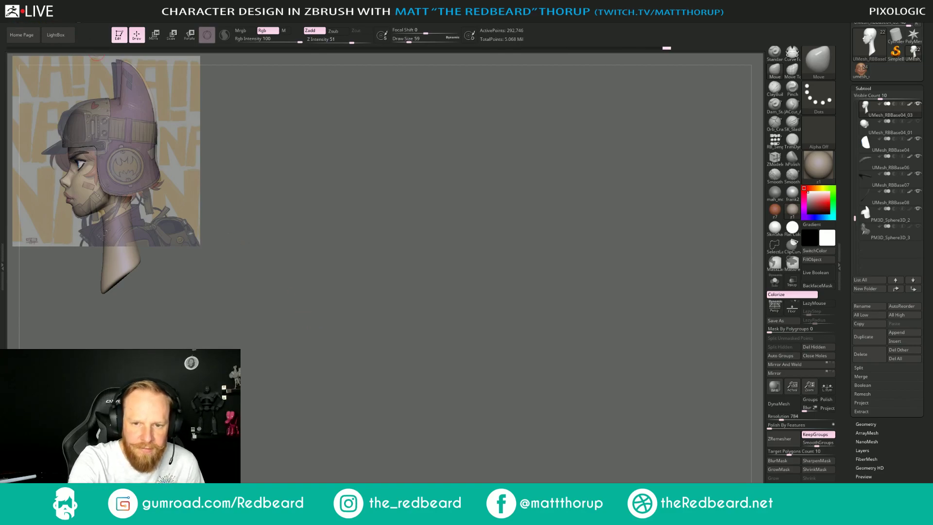
{"action": "left_click", "coordinate": [79, 20]}
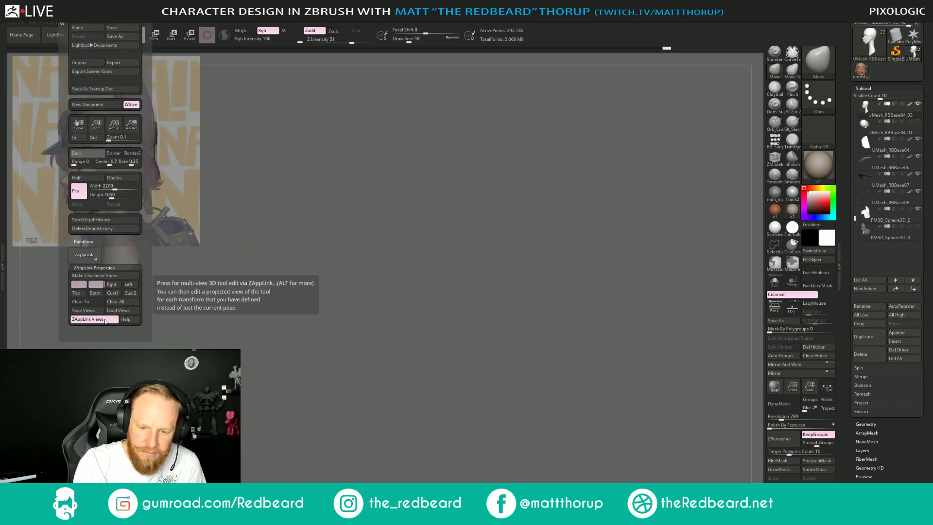
{"action": "left_click", "coordinate": [123, 302]}
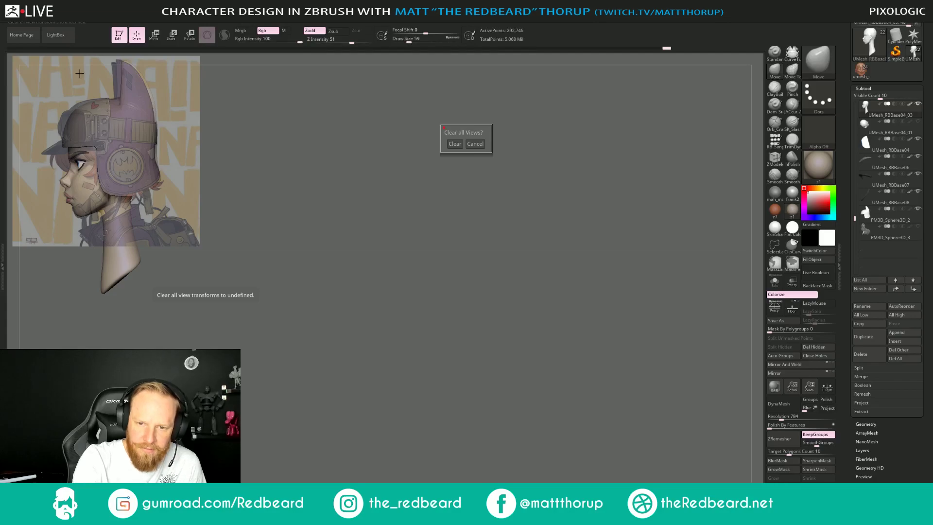
{"action": "left_click", "coordinate": [455, 144]}
{"action": "left_click", "coordinate": [80, 23]}
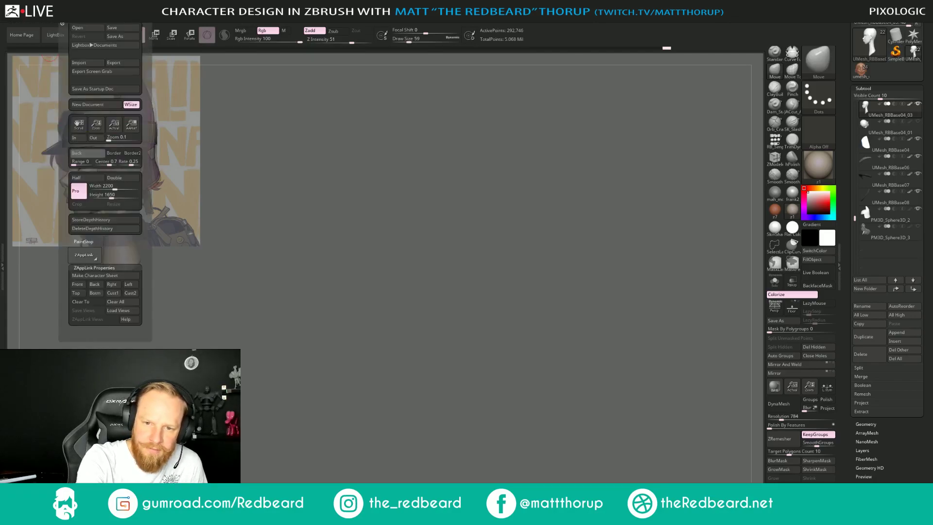
{"action": "left_click", "coordinate": [78, 284]}
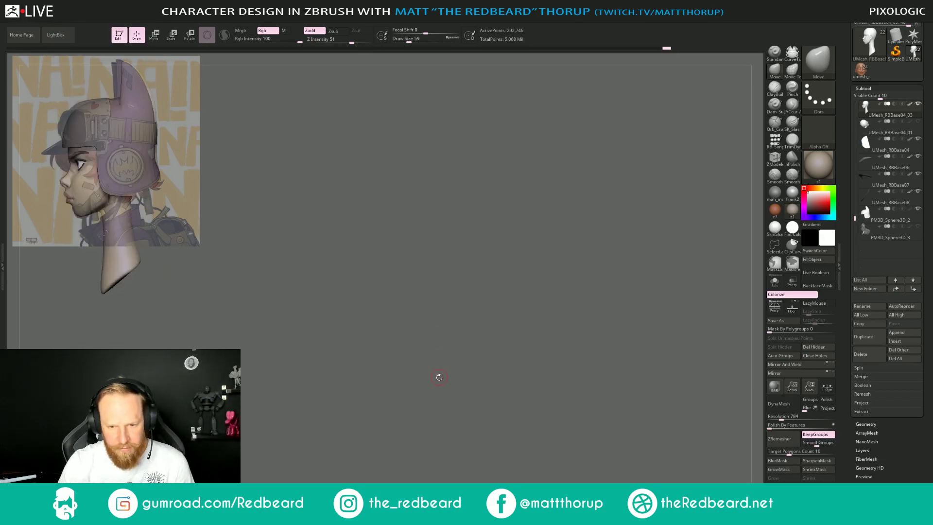
Examine the enlarged head in a three-quarter view away from the reference artwork.
{"action": "left_click_drag", "start_coordinate": [428, 386], "coordinate": [535, 434], "text": "alt"}
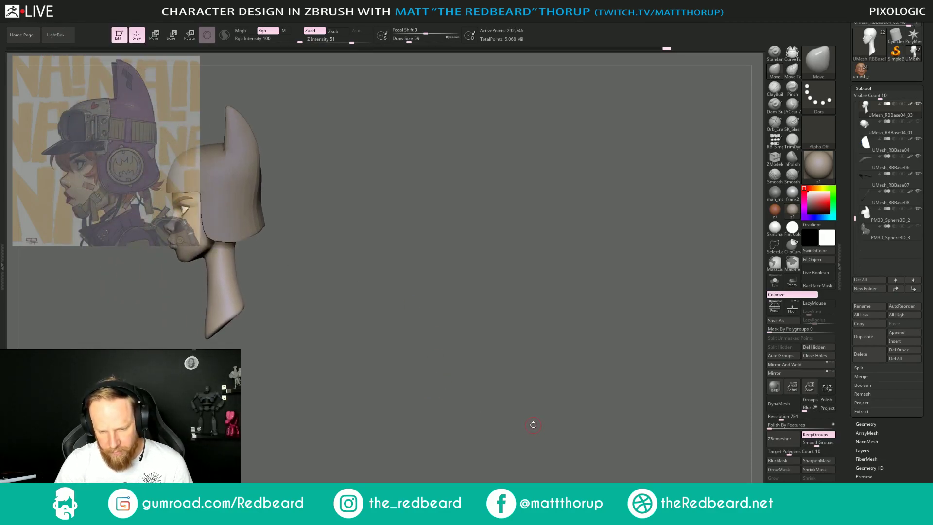
{"action": "key", "text": "ctrl+z"}
{"action": "left_click_drag", "start_coordinate": [445, 395], "coordinate": [575, 394], "text": "alt"}
{"action": "left_click_drag", "start_coordinate": [512, 384], "coordinate": [531, 387]}
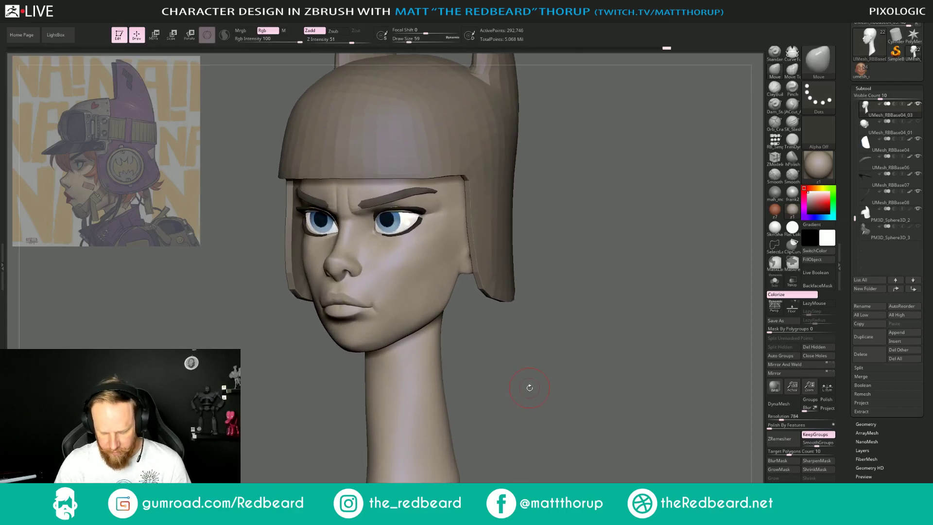
Refine the face at the inner lower eye corners from the front with the Move brush, reducing the draw size to 17.
{"action": "key", "text": "s"}
{"action": "left_click_drag", "start_coordinate": [399, 290], "coordinate": [403, 291]}
{"action": "mouse_move", "coordinate": [481, 324]}
{"action": "left_mouse_down"}
{"action": "mouse_move", "coordinate": [520, 328]}
{"action": "mouse_move", "coordinate": [505, 316]}
{"action": "left_mouse_up"}
{"action": "key", "text": "bracketleft"}
{"action": "key", "text": "bracketleft"}
{"action": "key", "text": "bracketleft"}
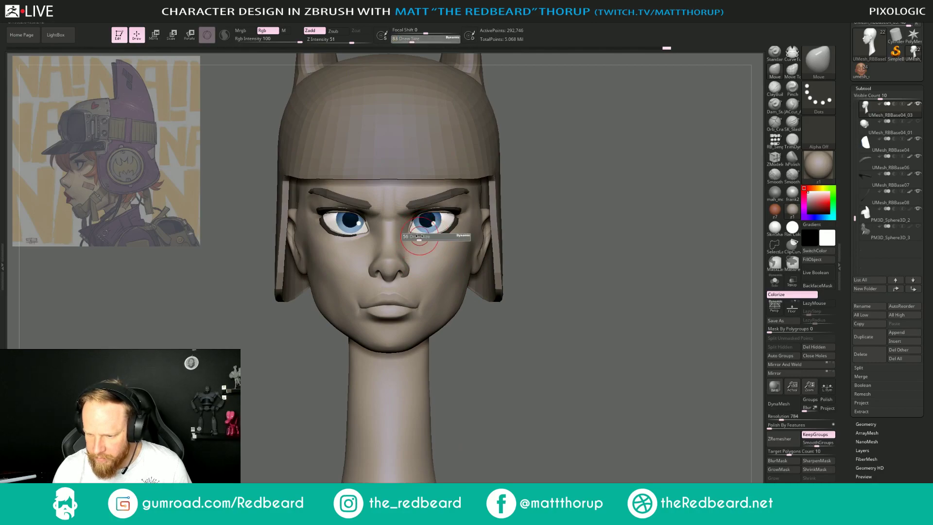
{"action": "key", "text": "s"}
{"action": "left_click_drag", "start_coordinate": [417, 235], "coordinate": [417, 233]}
{"action": "key", "text": "s"}
{"action": "left_click_drag", "start_coordinate": [576, 233], "coordinate": [546, 229], "text": "alt"}
{"action": "key", "text": "s"}
{"action": "left_click_drag", "start_coordinate": [409, 234], "coordinate": [407, 235]}
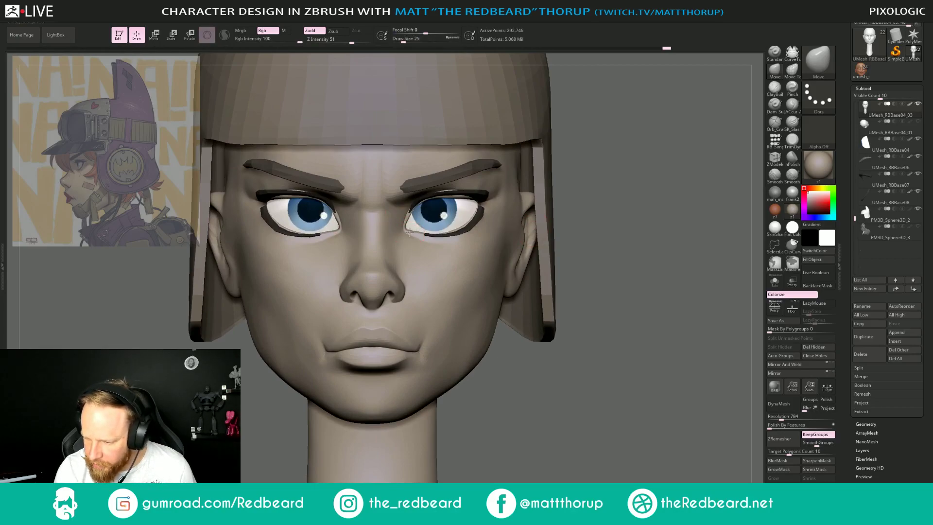
{"action": "key", "text": "bracketleft"}
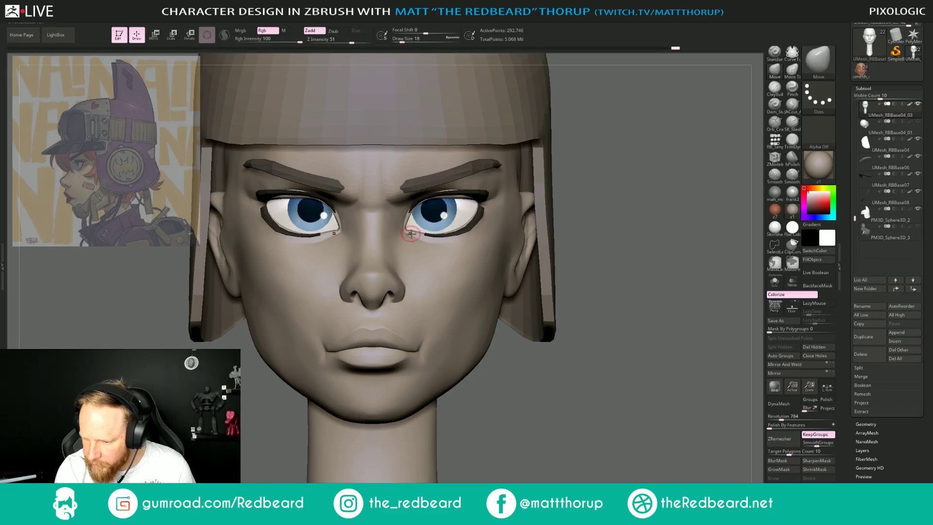
{"action": "key", "text": "bracketleft"}
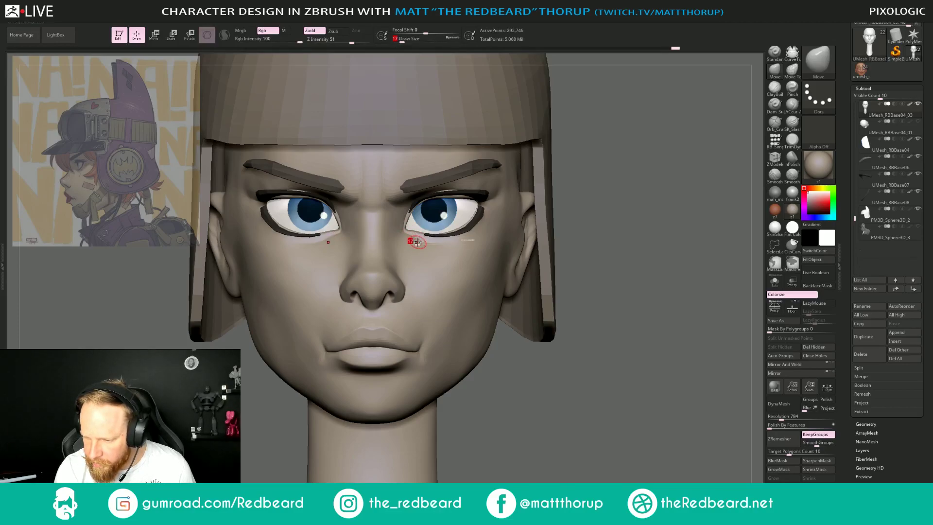
Select the upper eyelash piece and adjust its outer end in profile with the Move brush at draw size 23.
{"action": "mouse_move", "coordinate": [617, 239]}
{"action": "left_mouse_down"}
{"action": "mouse_move", "coordinate": [608, 225]}
{"action": "mouse_move", "coordinate": [656, 225]}
{"action": "mouse_move", "coordinate": [612, 241]}
{"action": "mouse_move", "coordinate": [642, 223]}
{"action": "mouse_move", "coordinate": [595, 218]}
{"action": "left_mouse_up"}
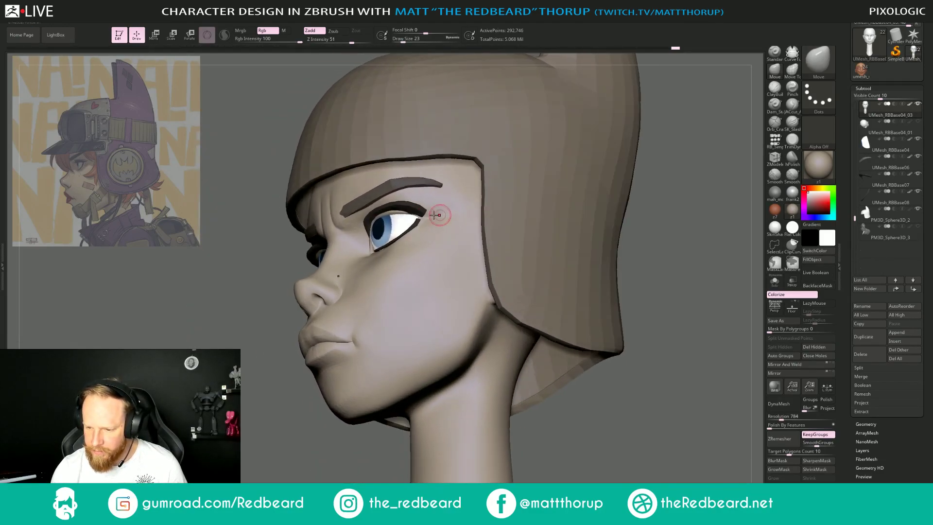
{"action": "left_click", "coordinate": [415, 210], "text": "alt"}
{"action": "left_click_drag", "start_coordinate": [273, 321], "coordinate": [210, 357]}
{"action": "key", "text": "bracketright"}
{"action": "left_click_drag", "start_coordinate": [424, 210], "coordinate": [426, 208]}
{"action": "key", "text": "s"}
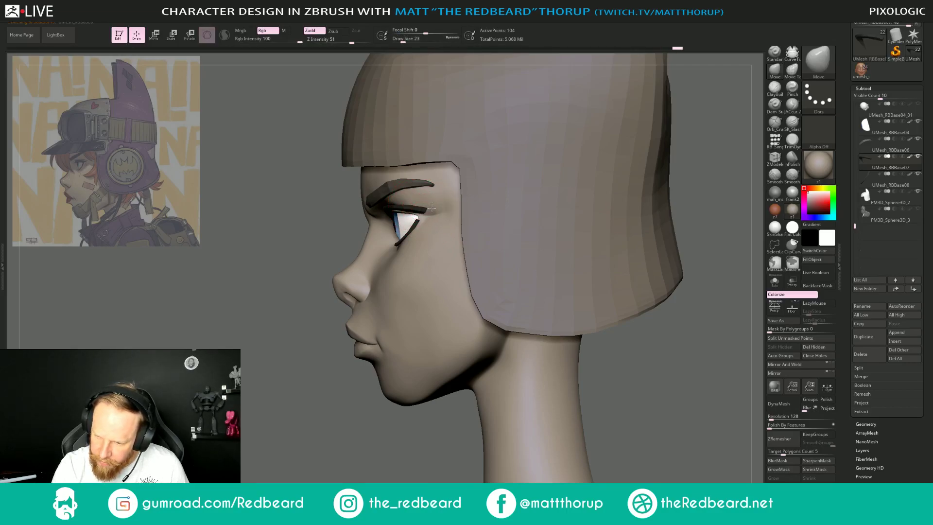
Reshape the upper eyelash piece in side view with the Move brush at draw size 68 and check it from the front and below.
{"action": "key", "text": "]"}
{"action": "key", "text": "]"}
{"action": "key", "text": "]"}
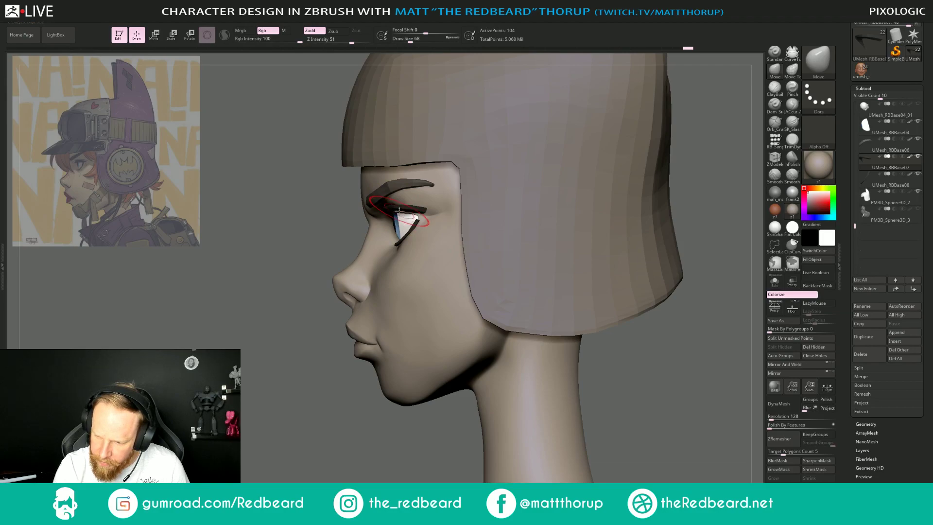
{"action": "left_click_drag", "start_coordinate": [405, 214], "coordinate": [407, 212]}
{"action": "left_click_drag", "start_coordinate": [286, 369], "coordinate": [355, 357], "text": "shift"}
{"action": "left_click_drag", "start_coordinate": [544, 231], "coordinate": [554, 294], "text": "alt"}
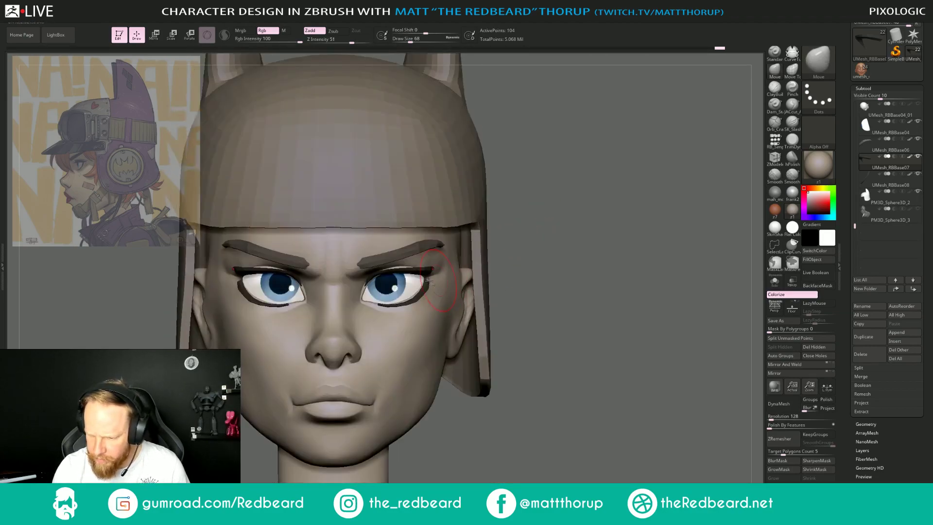
{"action": "left_click_drag", "start_coordinate": [570, 235], "coordinate": [458, 271]}
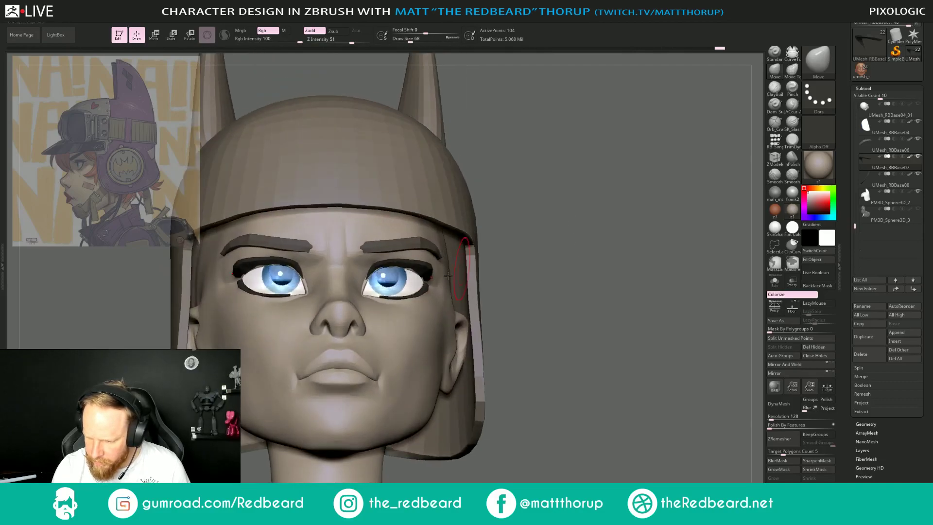
Select the head mesh and adjust the outer eye corner from below and the side at draw sizes 54 to 83.
{"action": "left_click", "coordinate": [431, 287], "text": "alt"}
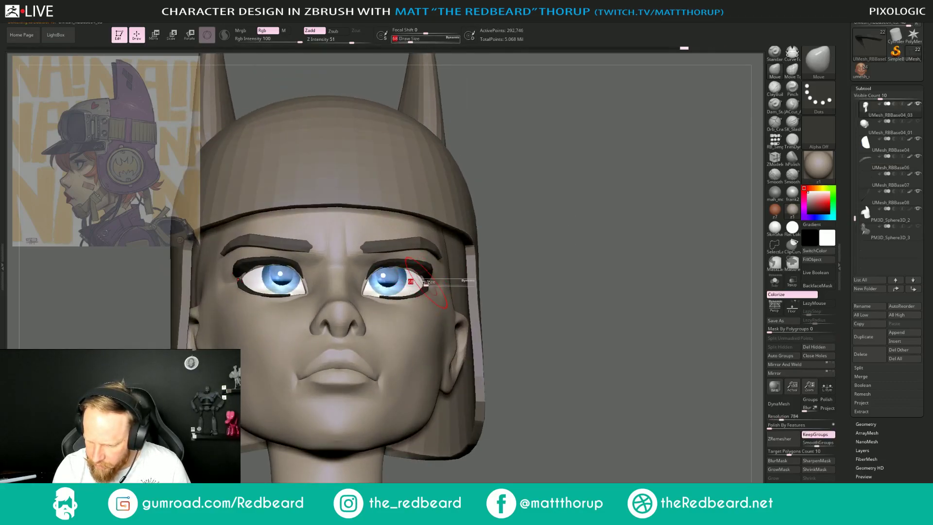
{"action": "mouse_move", "coordinate": [491, 264]}
{"action": "left_mouse_down"}
{"action": "mouse_move", "coordinate": [522, 243]}
{"action": "mouse_move", "coordinate": [419, 275]}
{"action": "left_mouse_up"}
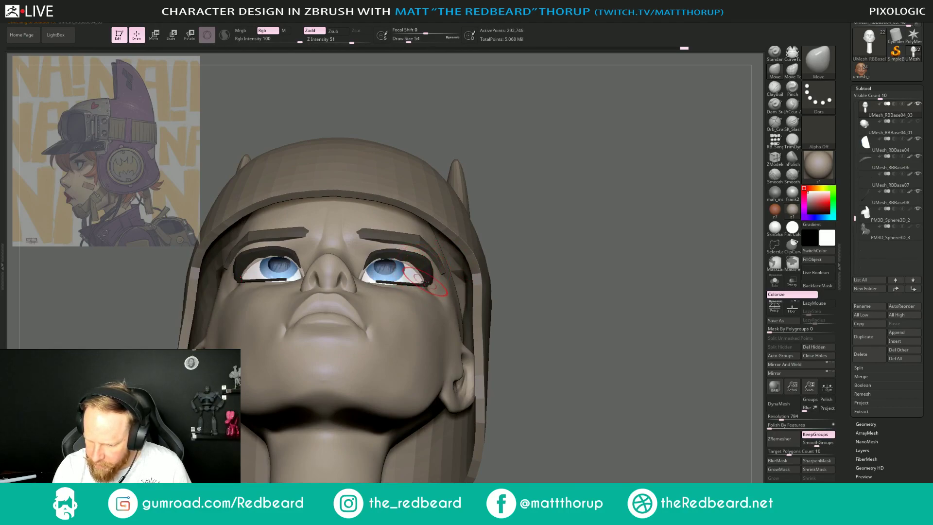
{"action": "left_click_drag", "start_coordinate": [563, 239], "coordinate": [423, 287]}
{"action": "key", "text": "bracketright"}
{"action": "key", "text": "bracketright"}
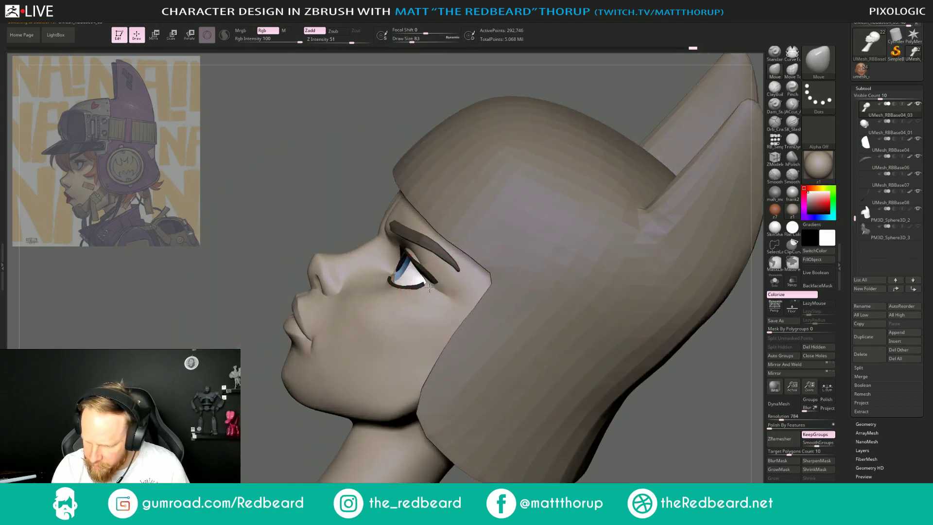
{"action": "key", "text": "bracketleft"}
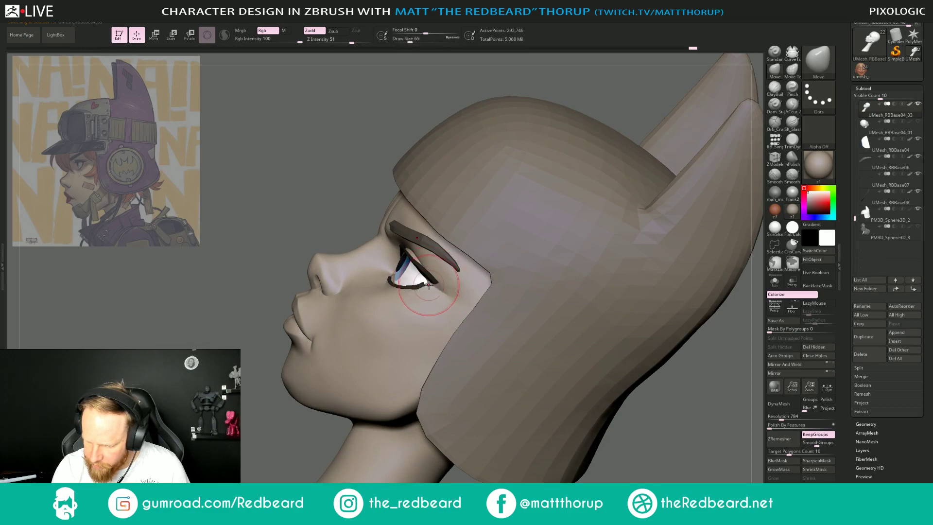
{"action": "right_click_drag", "start_coordinate": [384, 303], "coordinate": [601, 264]}
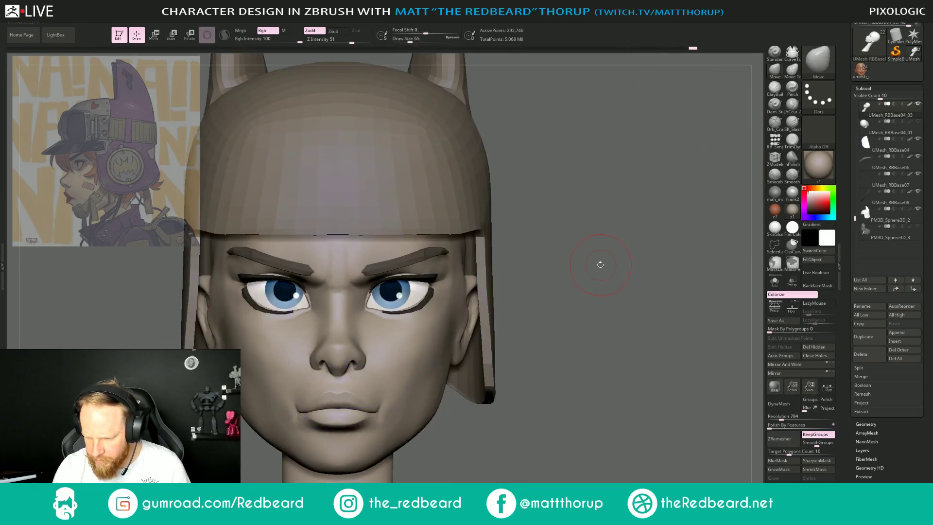
Select the lower eyelash piece and fit its outer end around the eye with the Move brush, using draw sizes 41 and 27.
{"action": "left_click", "coordinate": [433, 295], "text": "alt"}
{"action": "left_click_drag", "start_coordinate": [605, 247], "coordinate": [523, 265]}
{"action": "key", "text": "bracketleft"}
{"action": "key", "text": "bracketleft"}
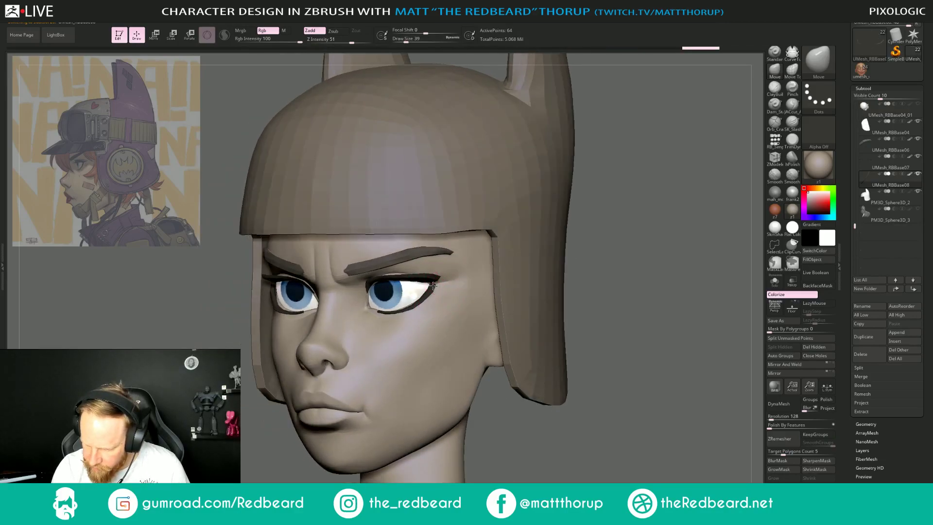
{"action": "key", "text": "bracketright"}
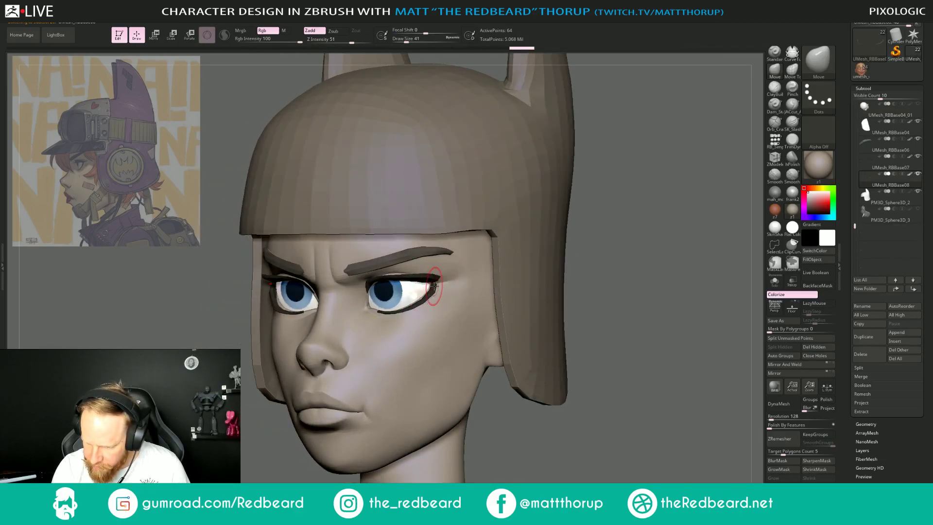
{"action": "left_click_drag", "start_coordinate": [618, 239], "coordinate": [547, 245]}
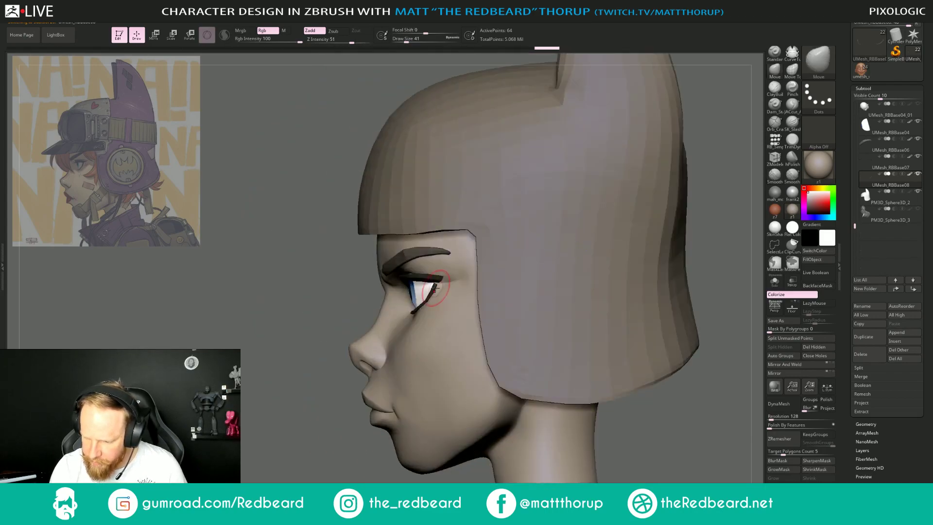
{"action": "left_click_drag", "start_coordinate": [282, 389], "coordinate": [682, 221]}
{"action": "key", "text": "s"}
{"action": "left_click_drag", "start_coordinate": [394, 289], "coordinate": [389, 289]}
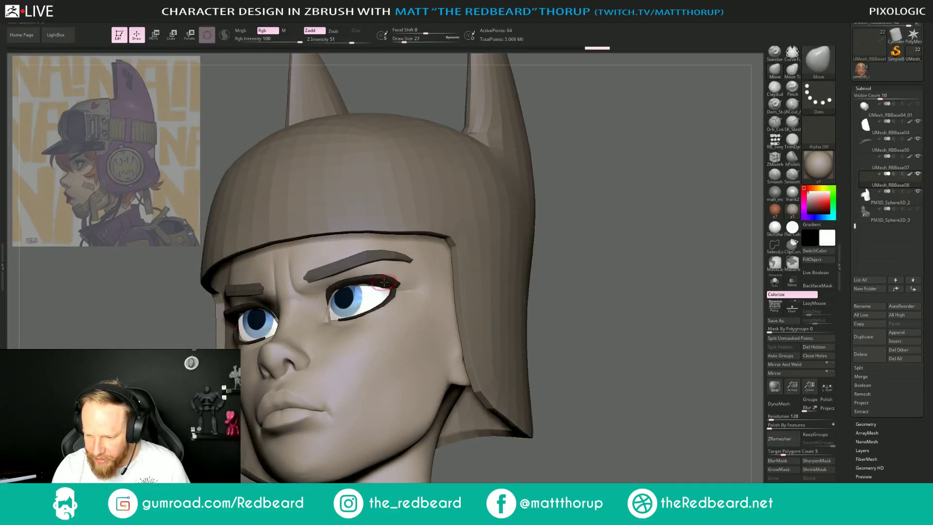
Select the upper eyelash piece and reshape it over the eye from a low three-quarter view at draw size 33.
{"action": "left_click", "coordinate": [383, 282], "text": "alt"}
{"action": "key", "text": "bracketright"}
{"action": "key", "text": "bracketright"}
{"action": "left_click_drag", "start_coordinate": [601, 266], "coordinate": [618, 209]}
{"action": "key", "text": "s"}
{"action": "left_click_drag", "start_coordinate": [392, 286], "coordinate": [387, 285]}
{"action": "left_click_drag", "start_coordinate": [516, 237], "coordinate": [472, 240]}
{"action": "key", "text": "bracketright"}
{"action": "key", "text": "bracketright"}
{"action": "key", "text": "bracketleft"}
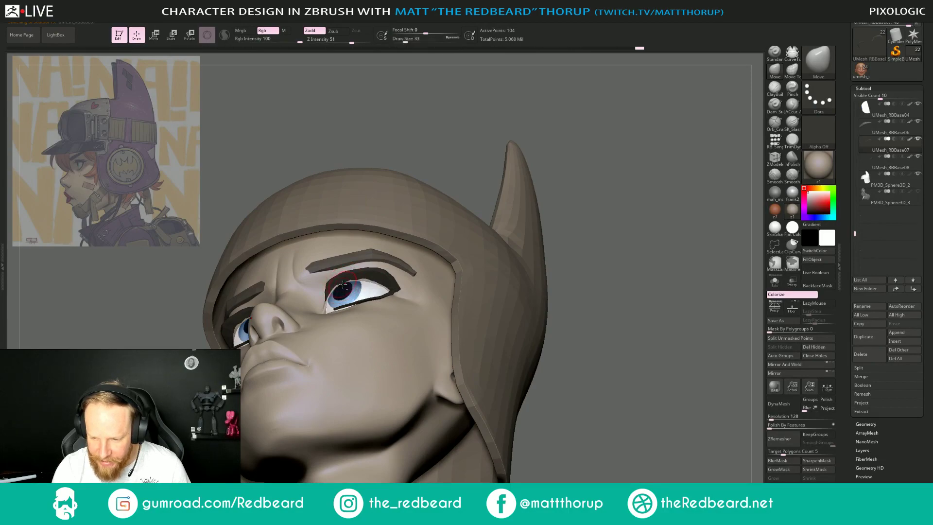
{"action": "left_click_drag", "start_coordinate": [350, 282], "coordinate": [342, 284]}
Adjust the inner end of the upper eyelash from the front with the Move brush at draw size 37.
{"action": "mouse_move", "coordinate": [639, 221]}
{"action": "left_mouse_down"}
{"action": "mouse_move", "coordinate": [658, 242]}
{"action": "mouse_move", "coordinate": [633, 262]}
{"action": "mouse_move", "coordinate": [561, 255]}
{"action": "mouse_move", "coordinate": [572, 299]}
{"action": "left_mouse_up"}
{"action": "key", "text": "s"}
{"action": "left_click_drag", "start_coordinate": [329, 291], "coordinate": [330, 291]}
{"action": "mouse_move", "coordinate": [566, 245]}
{"action": "left_mouse_down"}
{"action": "mouse_move", "coordinate": [553, 250]}
{"action": "mouse_move", "coordinate": [551, 271]}
{"action": "mouse_move", "coordinate": [561, 239]}
{"action": "left_mouse_up"}
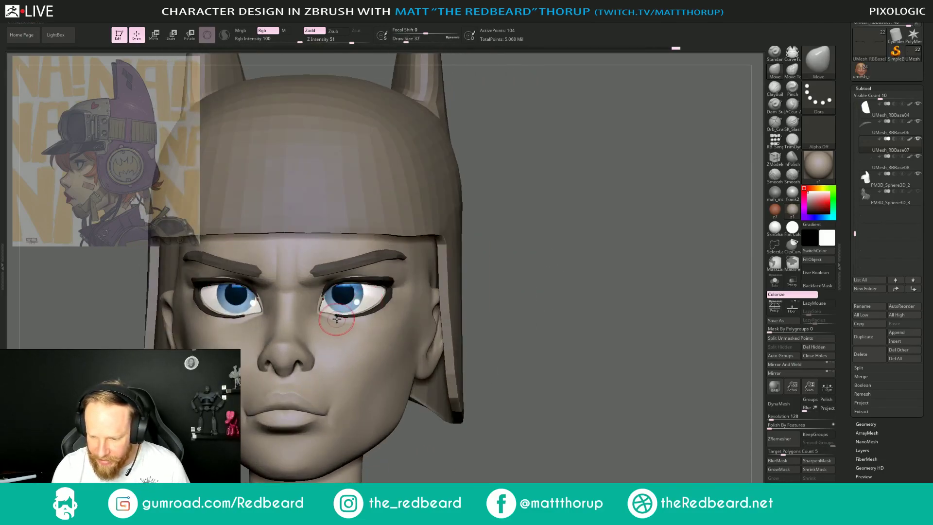
Adjust the lower eyelid on the head at draw size 71, and reshape the lower eyelash piece from above starting at draw size 83.
{"action": "left_click", "coordinate": [350, 316], "text": "alt"}
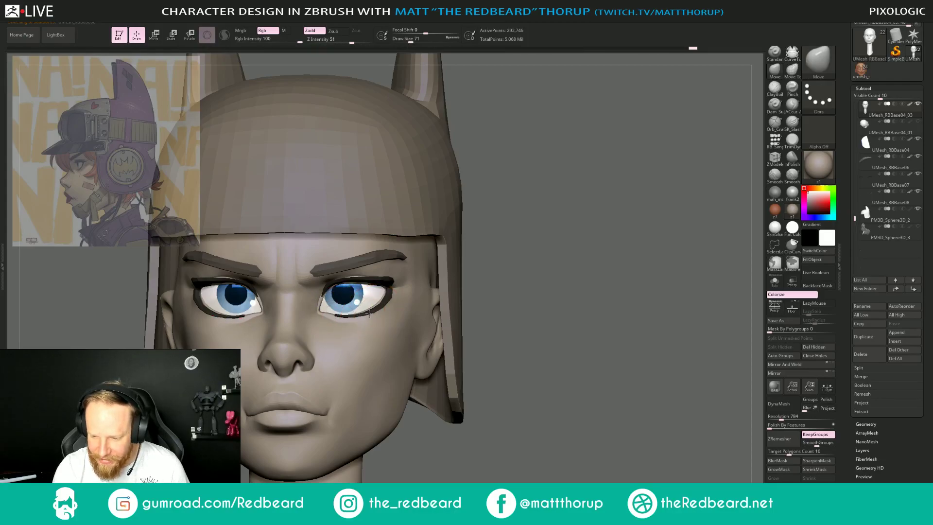
{"action": "left_click", "coordinate": [340, 316], "text": "alt"}
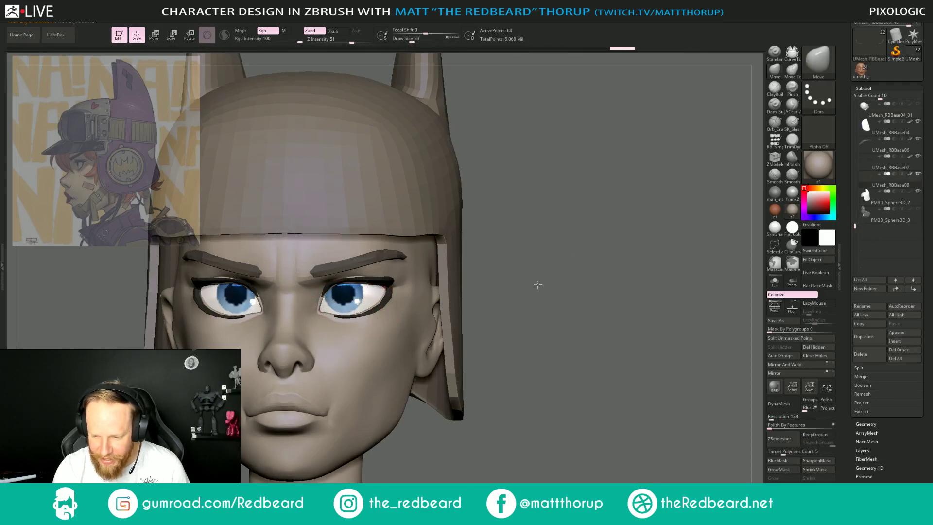
{"action": "left_click_drag", "start_coordinate": [542, 277], "coordinate": [342, 323]}
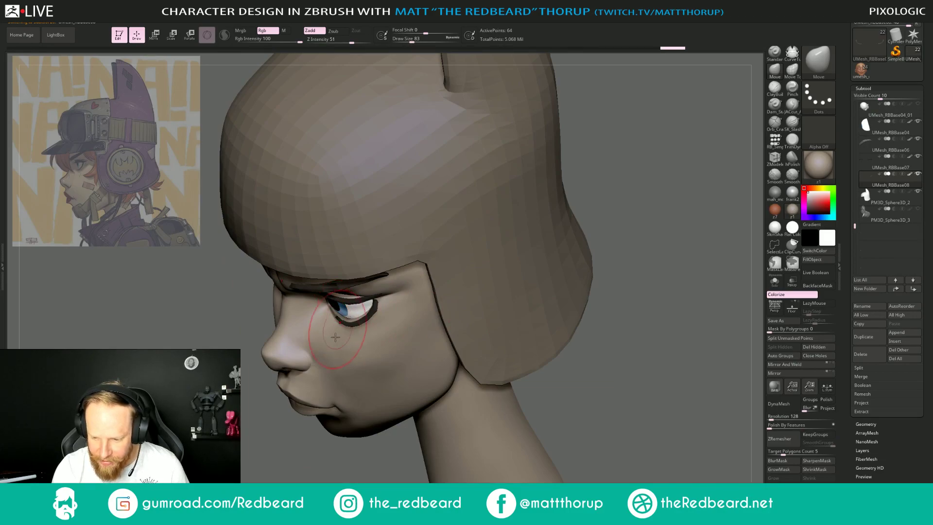
{"action": "left_click_drag", "start_coordinate": [319, 449], "coordinate": [336, 337]}
{"action": "right_click_drag", "start_coordinate": [341, 323], "coordinate": [432, 316]}
{"action": "key", "text": "s"}
{"action": "left_click_drag", "start_coordinate": [373, 314], "coordinate": [428, 283]}
{"action": "key", "text": "["}
{"action": "left_click_drag", "start_coordinate": [295, 350], "coordinate": [351, 345]}
Select the head mesh and refine the skin beside the outer eye corner with the Move brush at draw size 31.
{"action": "left_click", "coordinate": [394, 291], "text": "alt"}
{"action": "key", "text": "s"}
{"action": "left_click_drag", "start_coordinate": [393, 294], "coordinate": [390, 288]}
{"action": "key", "text": "s"}
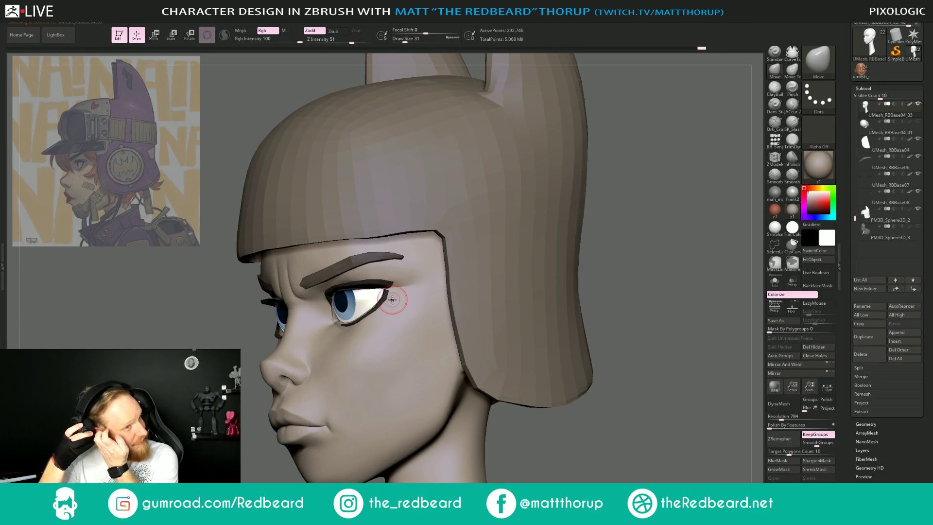
Smooth the head mesh around the nose bridge between the eyes at draw size 11.
{"action": "mouse_move", "coordinate": [627, 234]}
{"action": "left_mouse_down"}
{"action": "mouse_move", "coordinate": [637, 235]}
{"action": "mouse_move", "coordinate": [625, 229]}
{"action": "left_mouse_up"}
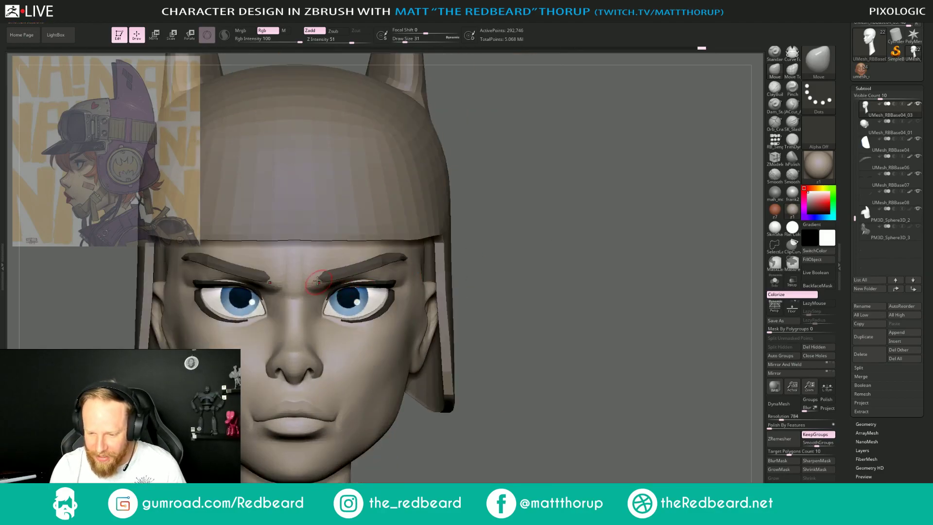
{"action": "key", "text": "s"}
{"action": "left_click_drag", "start_coordinate": [296, 305], "coordinate": [303, 294]}
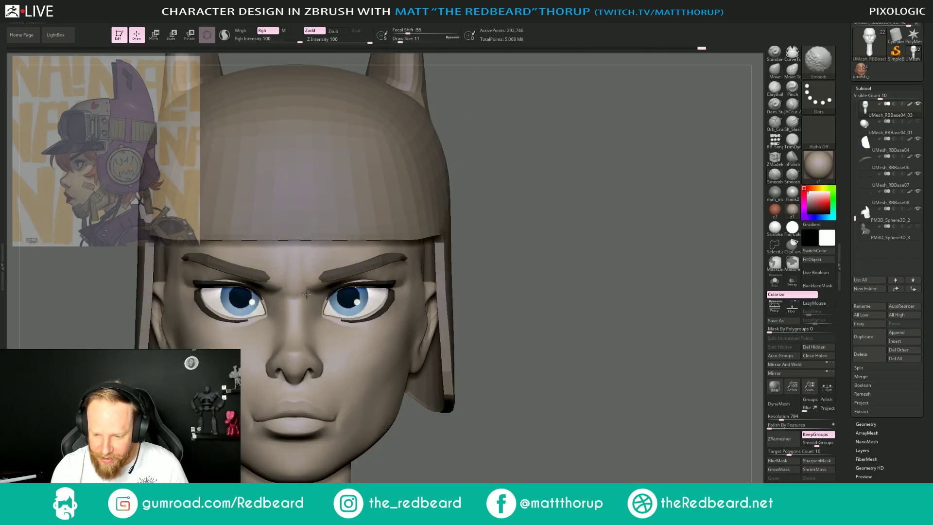
Refine the sides of the nose with the Move brush at draw size 44 and the nostrils at draw size 27.
{"action": "mouse_move", "coordinate": [579, 219]}
{"action": "left_mouse_down"}
{"action": "mouse_move", "coordinate": [532, 225]}
{"action": "mouse_move", "coordinate": [491, 209]}
{"action": "mouse_move", "coordinate": [446, 224]}
{"action": "left_mouse_up"}
{"action": "right_click_drag", "start_coordinate": [512, 303], "coordinate": [438, 277]}
{"action": "left_click_drag", "start_coordinate": [438, 277], "coordinate": [558, 254]}
{"action": "right_click_drag", "start_coordinate": [557, 254], "coordinate": [479, 272], "text": "ctrl"}
{"action": "left_click_drag", "start_coordinate": [328, 304], "coordinate": [334, 303]}
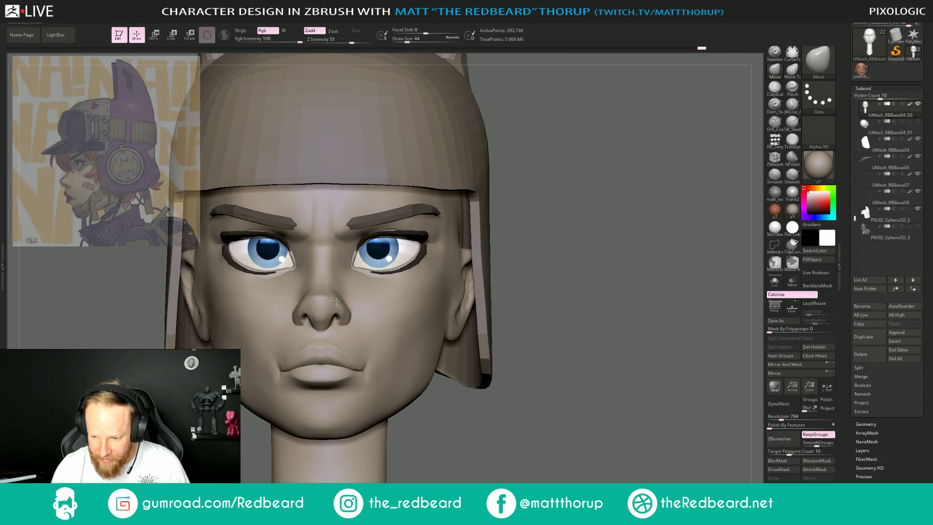
{"action": "left_click_drag", "start_coordinate": [520, 233], "coordinate": [525, 204]}
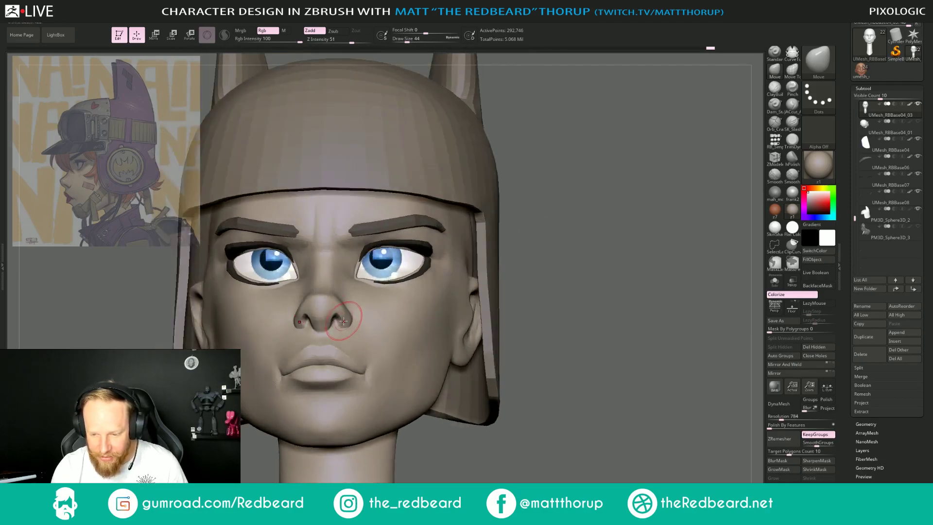
{"action": "key", "text": "s"}
{"action": "left_click_drag", "start_coordinate": [344, 323], "coordinate": [341, 321]}
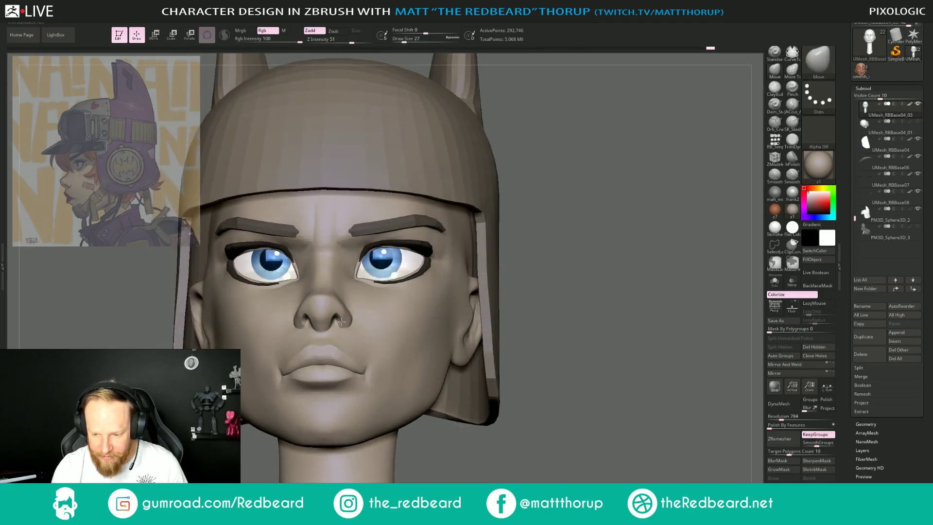
Pinch the crease around the nostril wing in profile with the Pinch brush at draw size 16.
{"action": "left_click_drag", "start_coordinate": [511, 255], "coordinate": [369, 262]}
{"action": "left_click_drag", "start_coordinate": [323, 322], "coordinate": [252, 402]}
{"action": "key", "text": "b"}
{"action": "key", "text": "p"}
{"action": "key", "text": "i"}
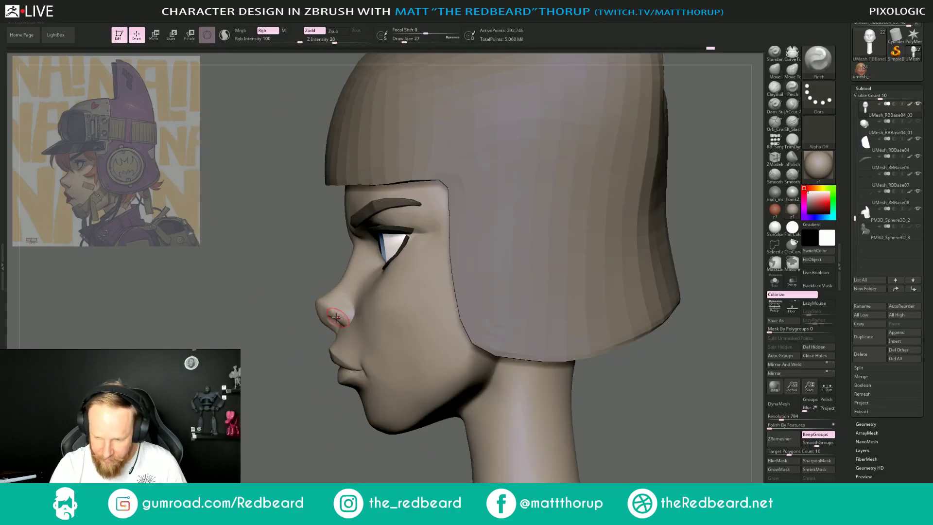
{"action": "key", "text": "s"}
{"action": "left_click_drag", "start_coordinate": [338, 317], "coordinate": [347, 322]}
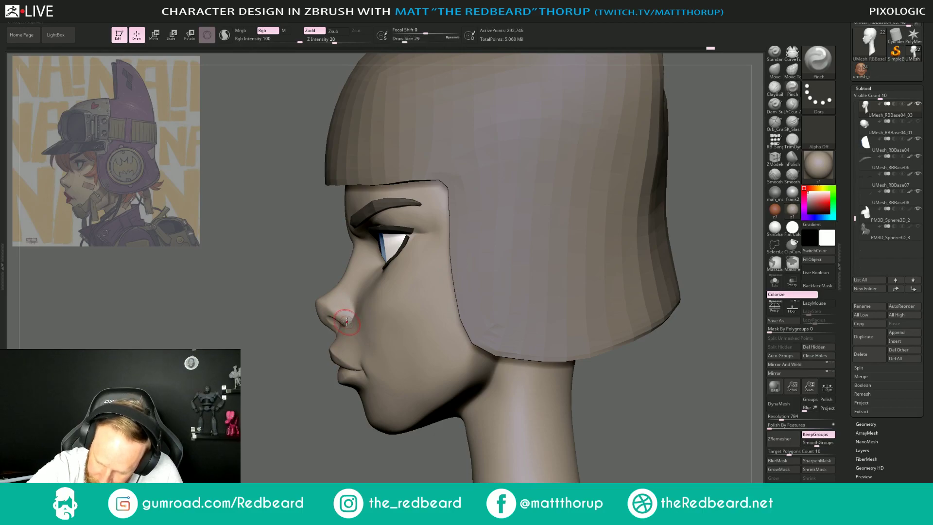
{"action": "key", "text": "s"}
{"action": "left_click", "coordinate": [337, 316]}
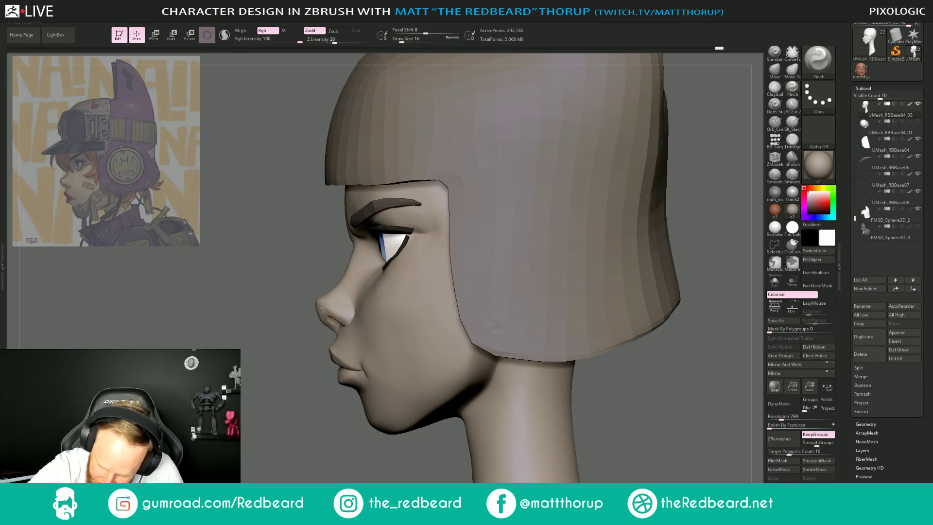
Smooth the skin around the nostril wing where the nose meets the cheek.
{"action": "left_click_drag", "start_coordinate": [272, 393], "coordinate": [323, 377]}
{"action": "left_click_drag", "start_coordinate": [556, 385], "coordinate": [690, 403]}
{"action": "left_click_drag", "start_coordinate": [556, 407], "coordinate": [454, 350], "text": "alt"}
{"action": "mouse_move", "coordinate": [306, 315]}
{"action": "left_mouse_down"}
{"action": "mouse_move", "coordinate": [314, 325]}
{"action": "mouse_move", "coordinate": [336, 316]}
{"action": "mouse_move", "coordinate": [339, 300]}
{"action": "left_mouse_up"}
{"action": "mouse_move", "coordinate": [298, 330]}
{"action": "left_mouse_down"}
{"action": "mouse_move", "coordinate": [318, 312]}
{"action": "mouse_move", "coordinate": [306, 313]}
{"action": "left_mouse_up"}
{"action": "left_click_drag", "start_coordinate": [406, 269], "coordinate": [331, 294]}
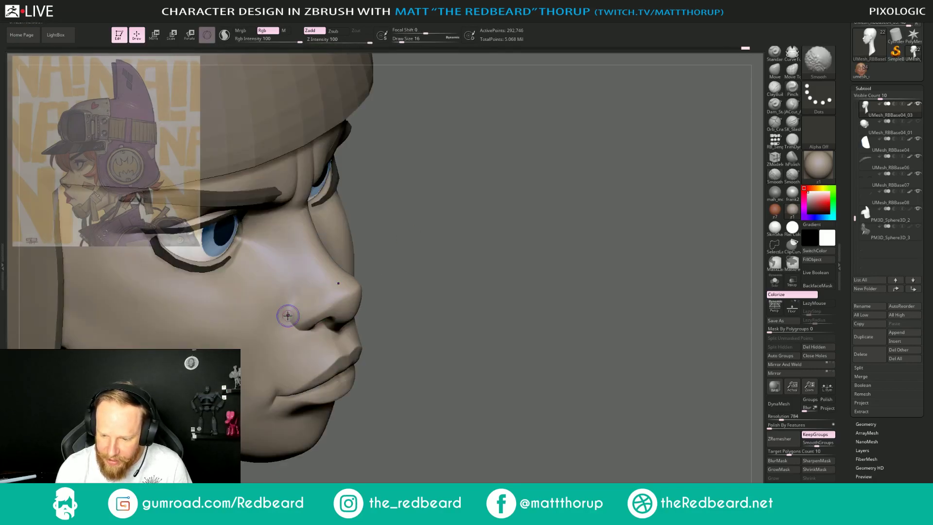
{"action": "left_click_drag", "start_coordinate": [451, 276], "coordinate": [458, 267]}
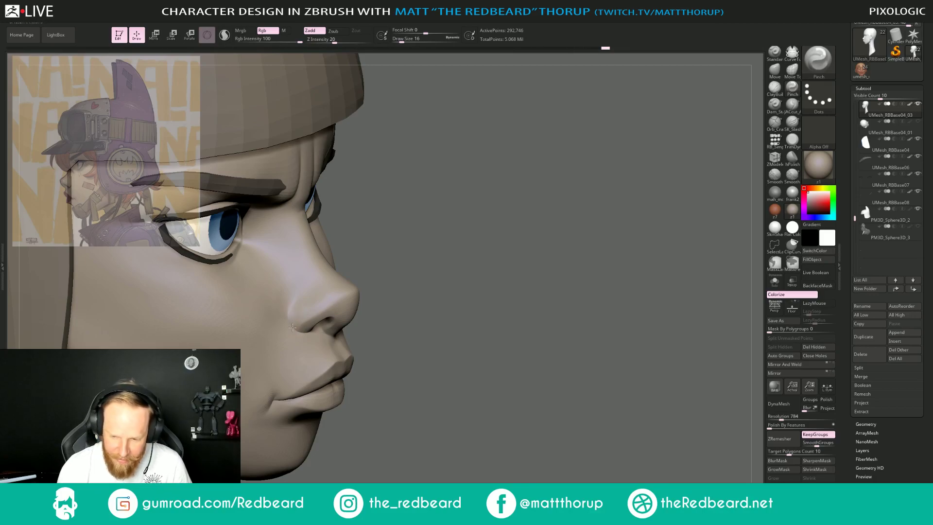
Turn on LazyMouse for the Pinch brush and refine the crease between the nostril wing and the cheek.
{"action": "key", "text": "l"}
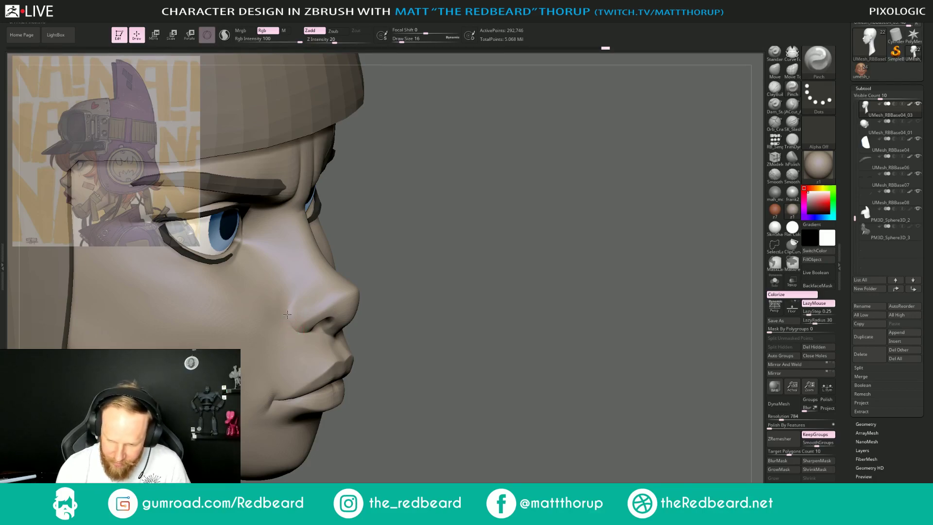
{"action": "mouse_move", "coordinate": [452, 274]}
{"action": "left_mouse_down"}
{"action": "mouse_move", "coordinate": [470, 260]}
{"action": "mouse_move", "coordinate": [343, 328]}
{"action": "left_mouse_up"}
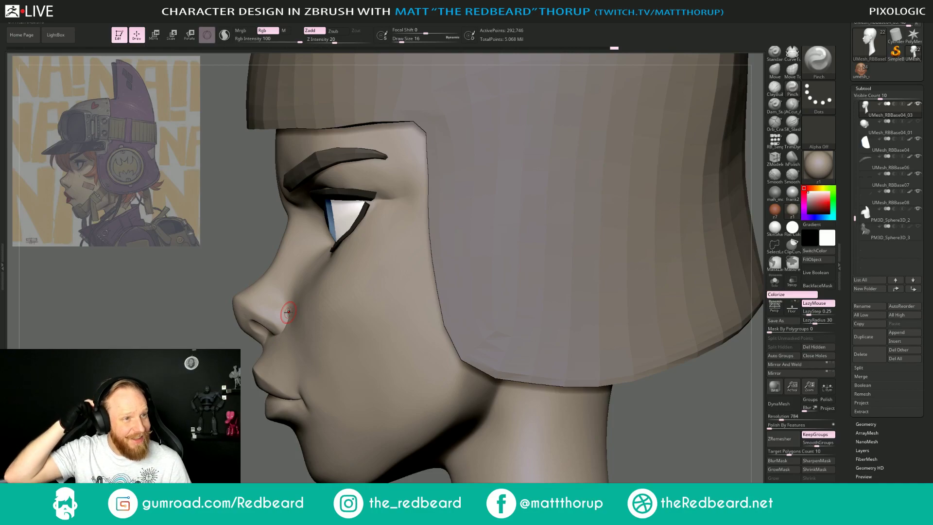
{"action": "left_click_drag", "start_coordinate": [221, 306], "coordinate": [534, 346]}
{"action": "mouse_move", "coordinate": [610, 395]}
{"action": "left_mouse_down"}
{"action": "mouse_move", "coordinate": [616, 391]}
{"action": "mouse_move", "coordinate": [596, 381]}
{"action": "mouse_move", "coordinate": [481, 352]}
{"action": "mouse_move", "coordinate": [552, 381]}
{"action": "mouse_move", "coordinate": [528, 404]}
{"action": "mouse_move", "coordinate": [521, 440]}
{"action": "left_mouse_up"}
{"action": "left_click_drag", "start_coordinate": [281, 395], "coordinate": [311, 422], "text": "alt"}
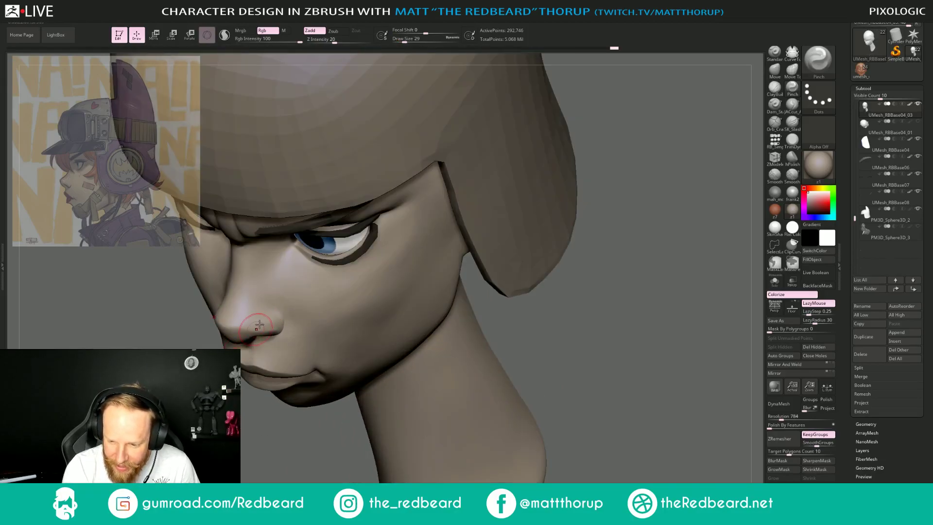
{"action": "mouse_move", "coordinate": [505, 318]}
{"action": "left_mouse_down"}
{"action": "mouse_move", "coordinate": [507, 309]}
{"action": "mouse_move", "coordinate": [506, 353]}
{"action": "mouse_move", "coordinate": [522, 316]}
{"action": "mouse_move", "coordinate": [572, 300]}
{"action": "mouse_move", "coordinate": [272, 291]}
{"action": "left_mouse_up"}
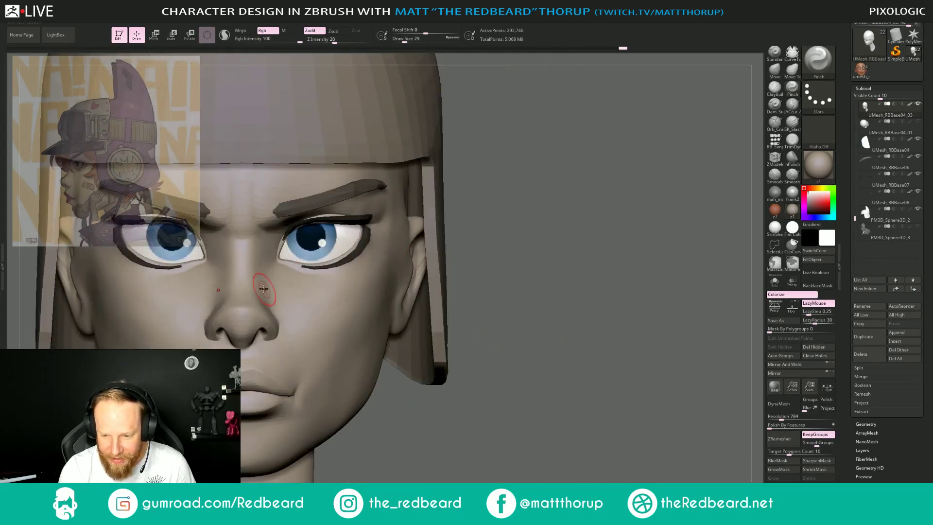
Pinch along the side of the nose at draw size 27 and smooth its transition into the cheek.
{"action": "key", "text": "s"}
{"action": "left_click_drag", "start_coordinate": [264, 247], "coordinate": [259, 279]}
{"action": "left_click_drag", "start_coordinate": [510, 214], "coordinate": [274, 272]}
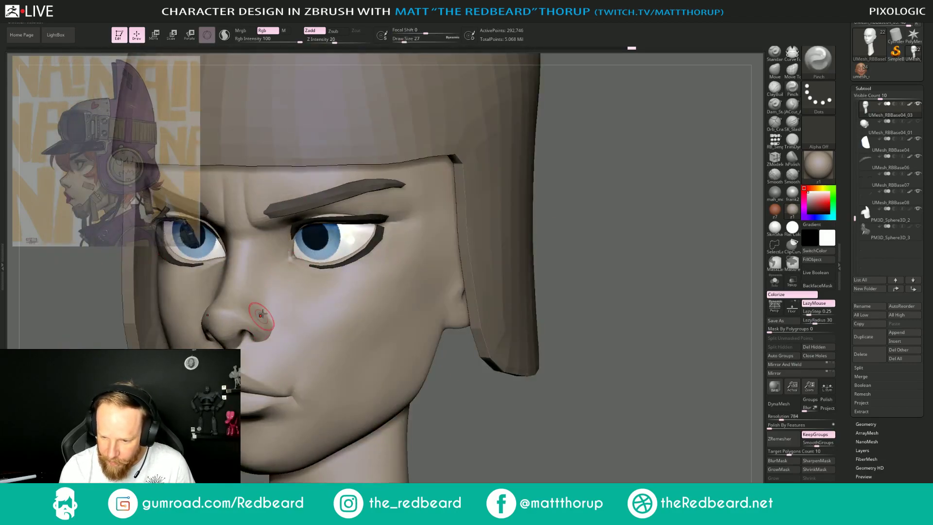
{"action": "key", "text": "shift"}
{"action": "left_click_drag", "start_coordinate": [549, 248], "coordinate": [630, 231]}
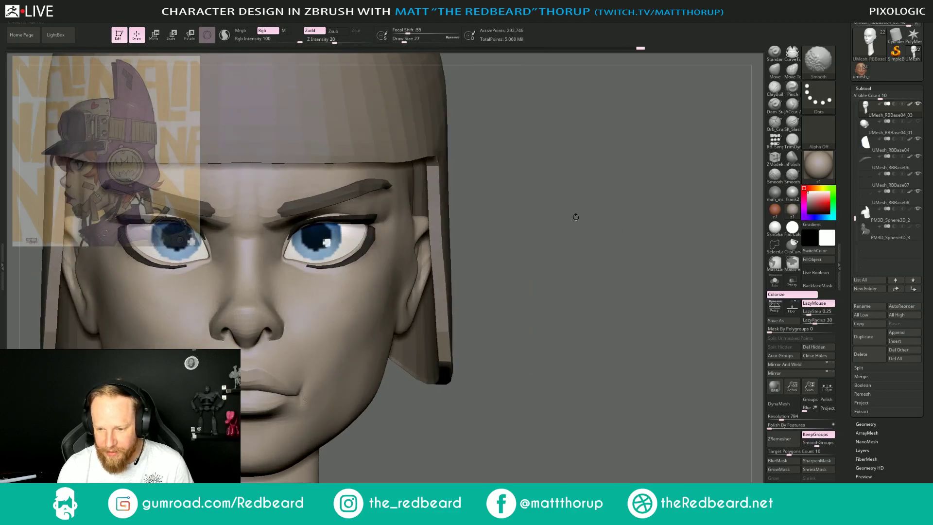
Pinch the corner of the mouth at draw size 27 and smooth the surrounding skin.
{"action": "right_click_drag", "start_coordinate": [583, 216], "coordinate": [454, 227], "text": "ctrl"}
{"action": "left_click_drag", "start_coordinate": [515, 234], "coordinate": [452, 248]}
{"action": "right_click_drag", "start_coordinate": [452, 248], "coordinate": [523, 265], "text": "ctrl"}
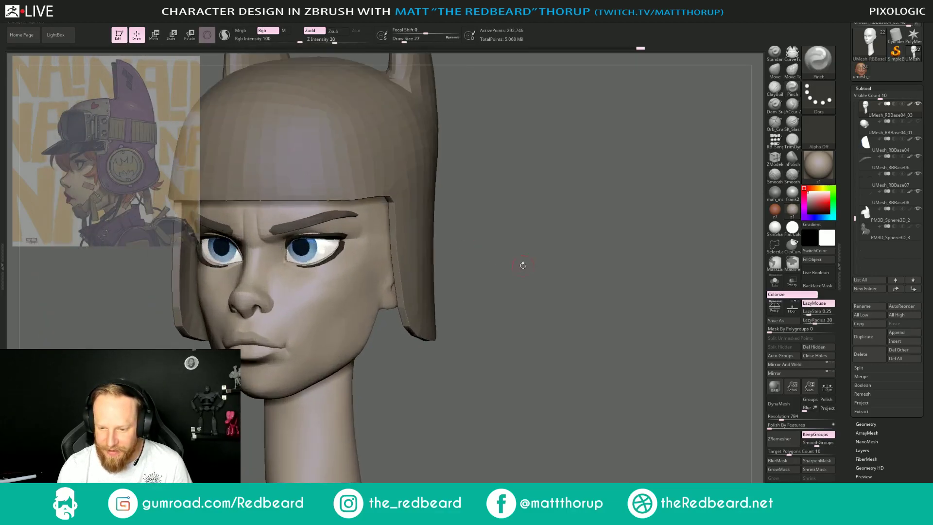
{"action": "left_click_drag", "start_coordinate": [477, 340], "coordinate": [458, 344]}
{"action": "right_click_drag", "start_coordinate": [458, 344], "coordinate": [491, 352], "text": "ctrl"}
{"action": "mouse_move", "coordinate": [295, 374]}
{"action": "left_mouse_down"}
{"action": "mouse_move", "coordinate": [272, 365]}
{"action": "mouse_move", "coordinate": [287, 385]}
{"action": "left_mouse_up"}
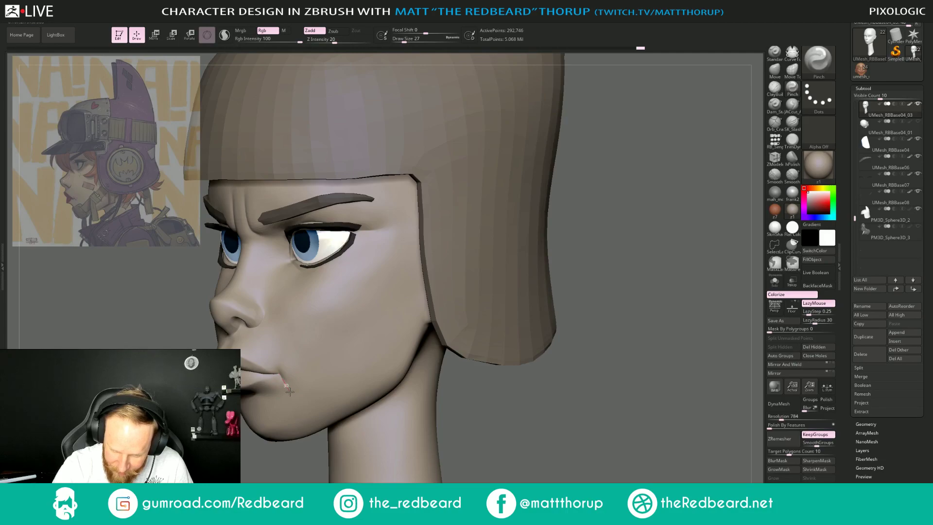
{"action": "left_click_drag", "start_coordinate": [254, 480], "coordinate": [274, 353], "text": "shift"}
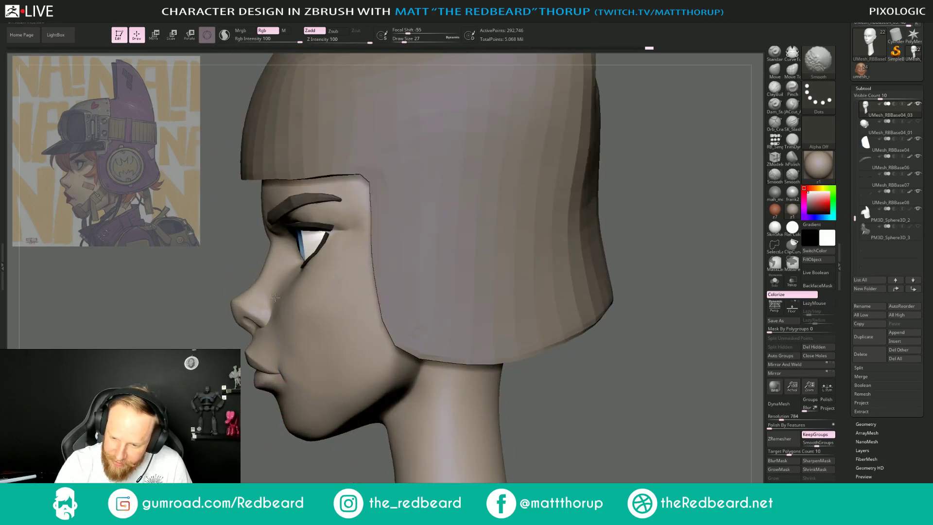
Check the proportions and expression of the whole head from the front.
{"action": "left_click_drag", "start_coordinate": [245, 347], "coordinate": [451, 389]}
{"action": "left_click_drag", "start_coordinate": [545, 390], "coordinate": [570, 379]}
{"action": "mouse_move", "coordinate": [570, 379]}
{"action": "left_mouse_down", "text": "alt"}
{"action": "mouse_move", "coordinate": [440, 356]}
{"action": "mouse_move", "coordinate": [488, 394]}
{"action": "mouse_move", "coordinate": [548, 327]}
{"action": "mouse_move", "coordinate": [492, 343]}
{"action": "left_mouse_up", "text": "alt"}
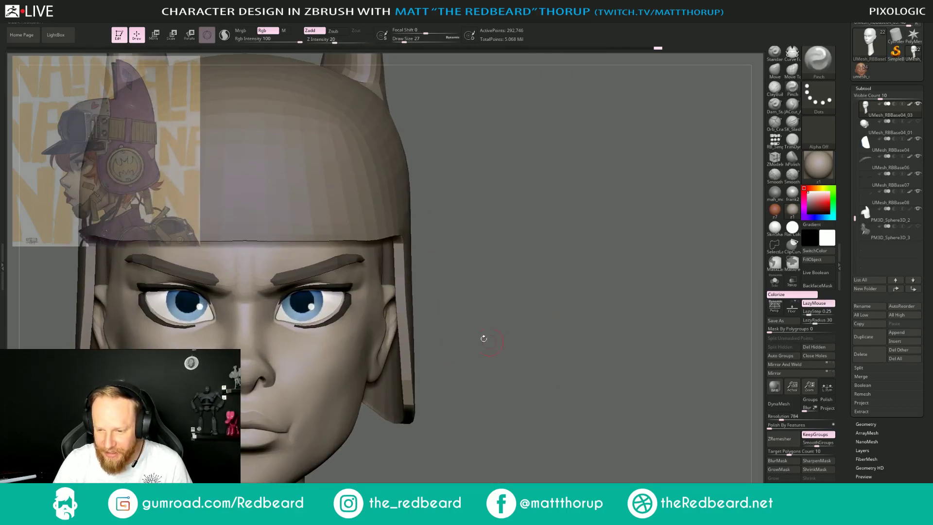
{"action": "left_click_drag", "start_coordinate": [359, 281], "coordinate": [363, 278], "text": "shift"}
{"action": "mouse_move", "coordinate": [549, 264]}
{"action": "left_mouse_down"}
{"action": "mouse_move", "coordinate": [489, 272]}
{"action": "mouse_move", "coordinate": [609, 270]}
{"action": "mouse_move", "coordinate": [447, 240]}
{"action": "left_mouse_up"}
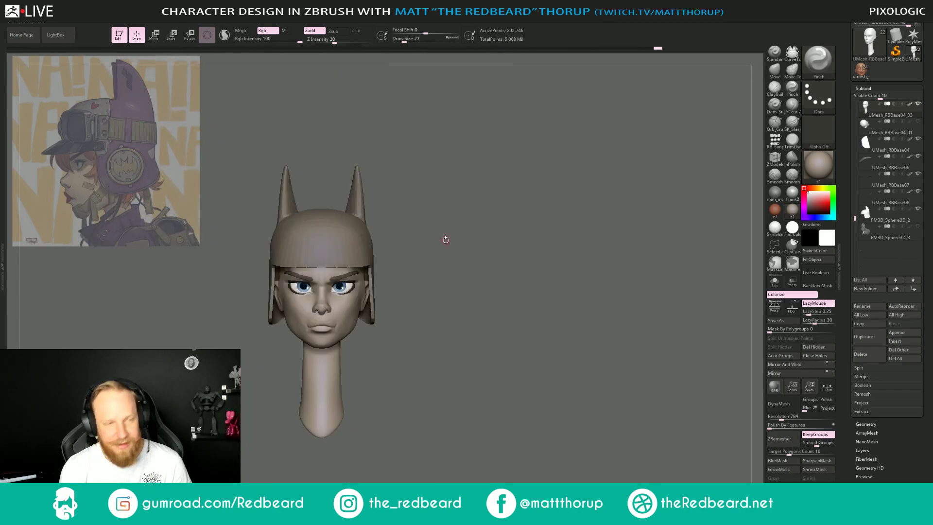
{"action": "mouse_move", "coordinate": [497, 272]}
{"action": "left_mouse_down"}
{"action": "mouse_move", "coordinate": [529, 266]}
{"action": "mouse_move", "coordinate": [462, 241]}
{"action": "mouse_move", "coordinate": [464, 256]}
{"action": "mouse_move", "coordinate": [527, 252]}
{"action": "mouse_move", "coordinate": [429, 320]}
{"action": "mouse_move", "coordinate": [262, 387]}
{"action": "mouse_move", "coordinate": [262, 377]}
{"action": "mouse_move", "coordinate": [391, 346]}
{"action": "mouse_move", "coordinate": [373, 304]}
{"action": "mouse_move", "coordinate": [454, 352]}
{"action": "mouse_move", "coordinate": [513, 361]}
{"action": "mouse_move", "coordinate": [420, 364]}
{"action": "left_mouse_up"}
{"action": "key", "text": "shift"}
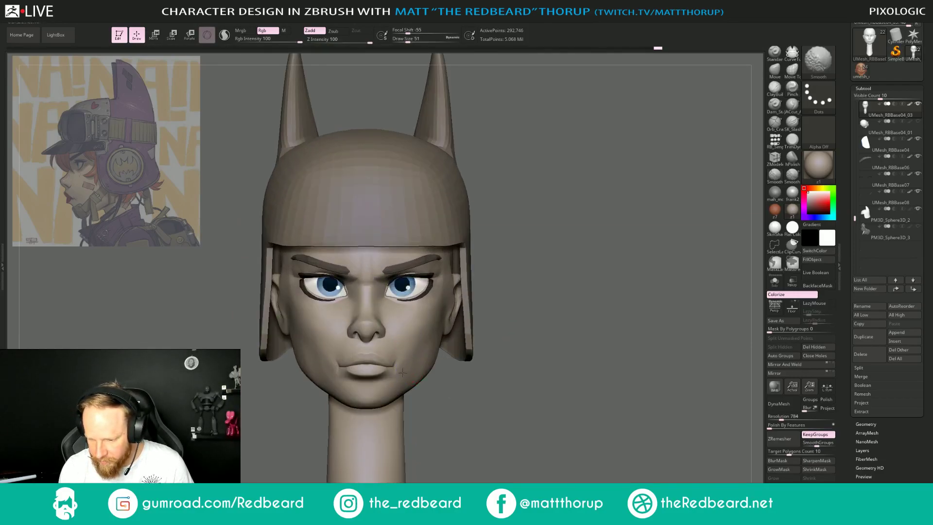
Reshape the mouth corners with the Move brush at draw size 16, undoing the first adjustment.
{"action": "key", "text": "b"}
{"action": "key", "text": "m"}
{"action": "key", "text": "v"}
{"action": "key", "text": "s"}
{"action": "left_click_drag", "start_coordinate": [397, 367], "coordinate": [393, 367]}
{"action": "left_click_drag", "start_coordinate": [453, 387], "coordinate": [402, 381]}
{"action": "key", "text": "ctrl"}
{"action": "mouse_move", "coordinate": [313, 440]}
{"action": "left_mouse_down", "text": "alt"}
{"action": "mouse_move", "coordinate": [314, 467]}
{"action": "mouse_move", "coordinate": [364, 449]}
{"action": "left_mouse_up", "text": "alt"}
{"action": "key", "text": "ctrl+z"}
{"action": "key", "text": "s"}
{"action": "left_click_drag", "start_coordinate": [397, 366], "coordinate": [397, 365]}
{"action": "right_click_drag", "start_coordinate": [403, 354], "coordinate": [419, 374]}
{"action": "key", "text": "bracketright"}
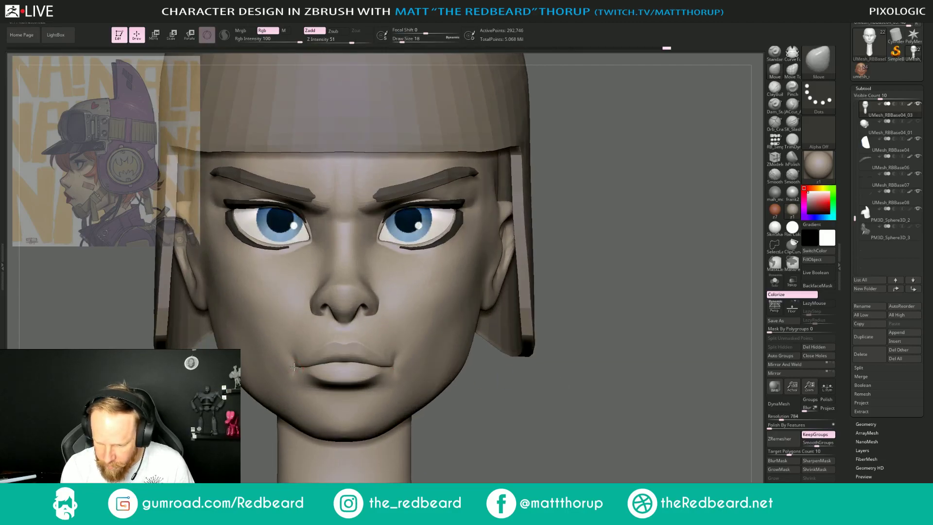
Try shifting the mouth corners with the Move brush at draw sizes 33 and 22.
{"action": "left_click_drag", "start_coordinate": [292, 367], "coordinate": [292, 368]}
{"action": "key", "text": "ctrl+z"}
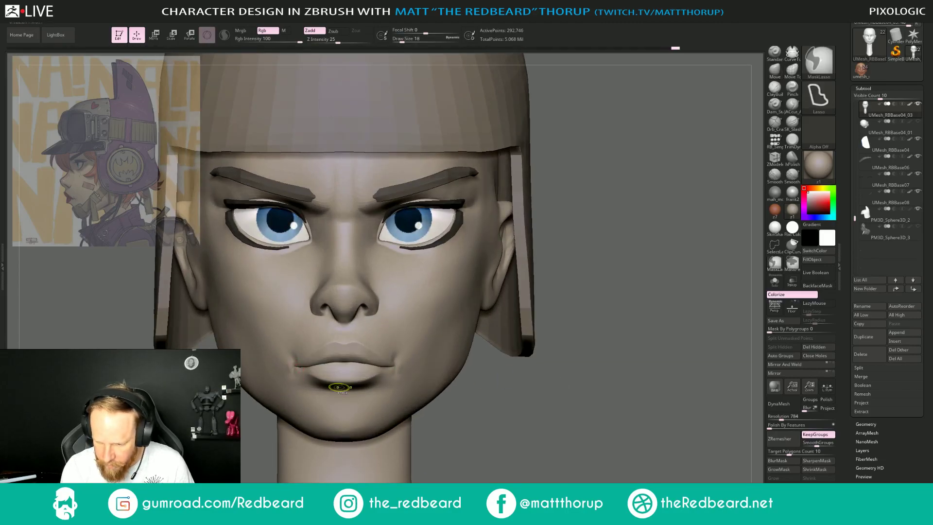
{"action": "key", "text": "s"}
{"action": "left_click_drag", "start_coordinate": [396, 363], "coordinate": [400, 363]}
{"action": "mouse_move", "coordinate": [395, 366]}
{"action": "left_mouse_down"}
{"action": "mouse_move", "coordinate": [404, 361]}
{"action": "mouse_move", "coordinate": [396, 351]}
{"action": "left_mouse_up"}
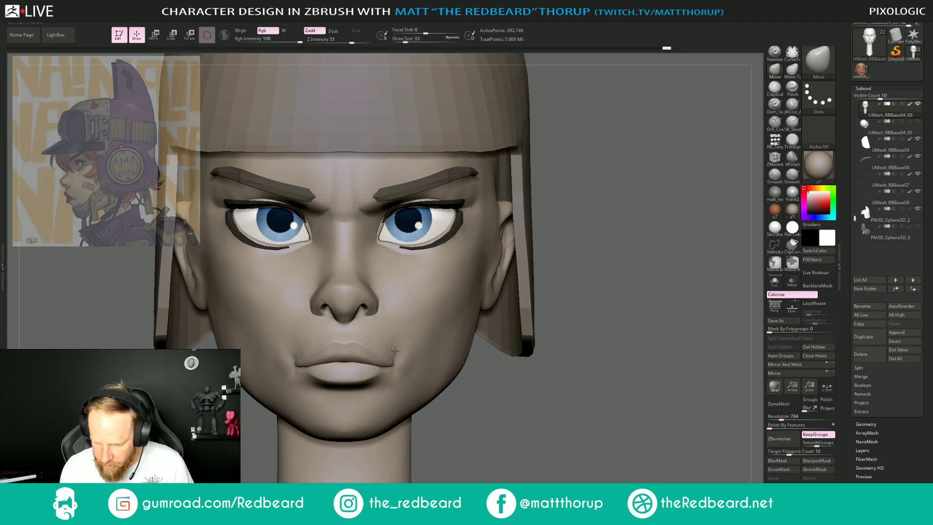
{"action": "key", "text": "bracketleft"}
{"action": "key", "text": "bracketleft"}
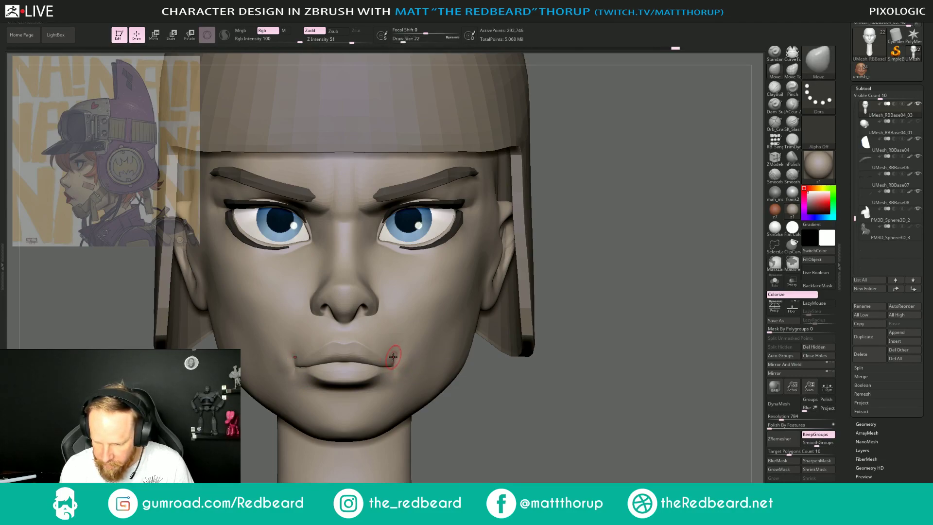
Smooth the skin beside the mouth corners from the side and three-quarter views at draw size 22.
{"action": "key", "text": "shift"}
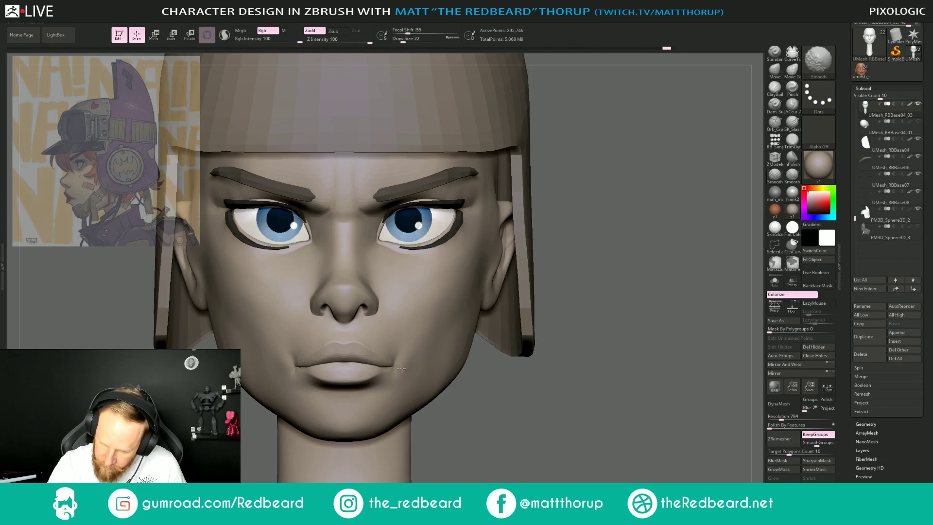
{"action": "mouse_move", "coordinate": [496, 430]}
{"action": "left_mouse_down"}
{"action": "mouse_move", "coordinate": [415, 452]}
{"action": "mouse_move", "coordinate": [426, 472]}
{"action": "left_mouse_up"}
{"action": "left_click_drag", "start_coordinate": [412, 373], "coordinate": [408, 358], "text": "shift"}
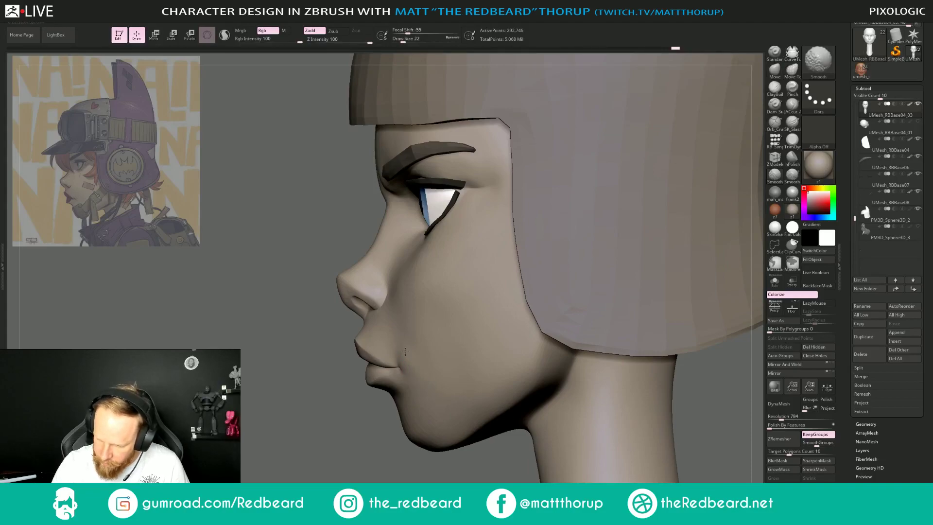
{"action": "left_click_drag", "start_coordinate": [376, 404], "coordinate": [410, 375], "text": "shift"}
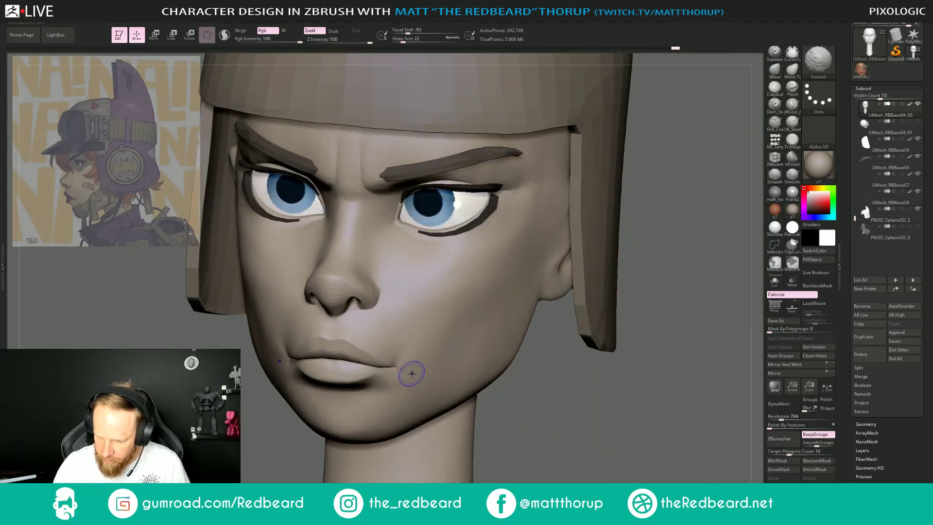
{"action": "left_click_drag", "start_coordinate": [578, 409], "coordinate": [486, 377]}
{"action": "mouse_move", "coordinate": [566, 378]}
{"action": "left_mouse_down"}
{"action": "mouse_move", "coordinate": [536, 376]}
{"action": "mouse_move", "coordinate": [594, 397]}
{"action": "mouse_move", "coordinate": [529, 403]}
{"action": "left_mouse_up"}
{"action": "mouse_move", "coordinate": [422, 455]}
{"action": "left_mouse_down", "text": "alt"}
{"action": "mouse_move", "coordinate": [425, 473]}
{"action": "mouse_move", "coordinate": [415, 477]}
{"action": "left_mouse_up", "text": "alt"}
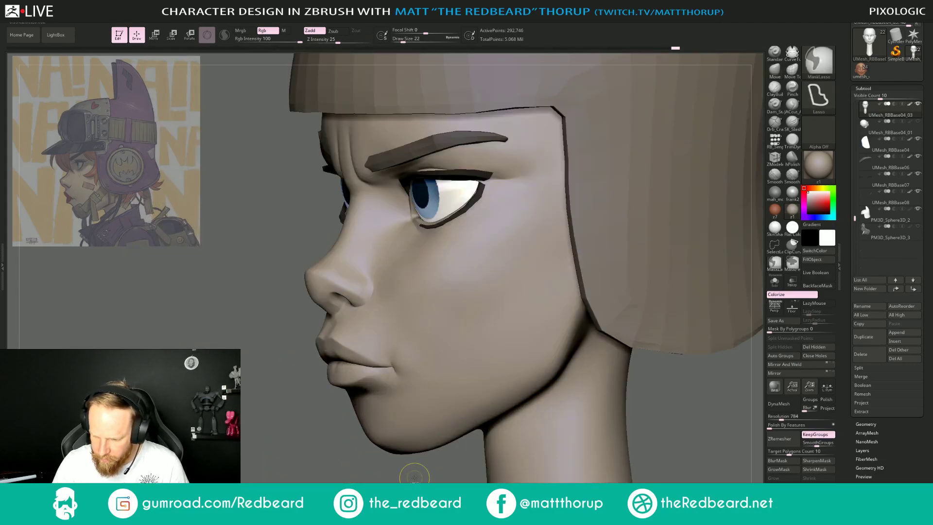
Build up volume at the mouth corner with the ClayBuildup brush and smooth it into the cheek.
{"action": "left_click", "coordinate": [775, 89]}
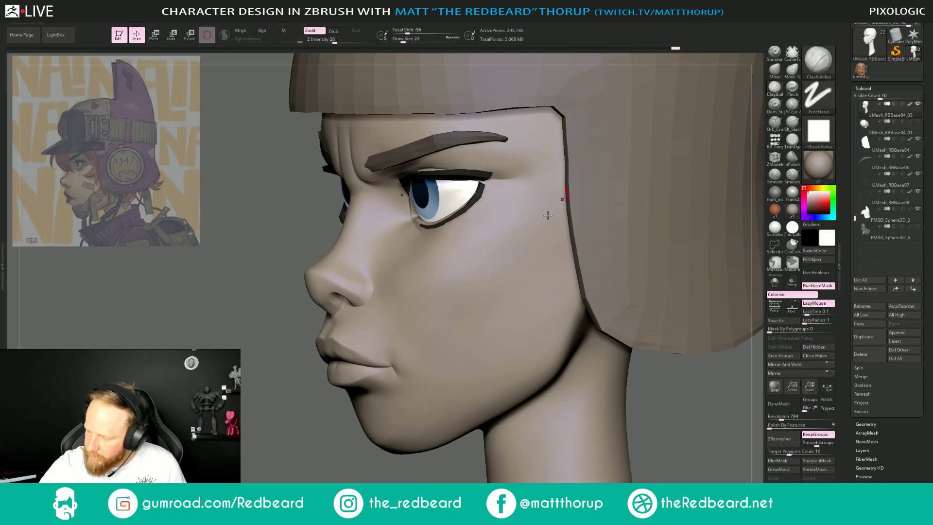
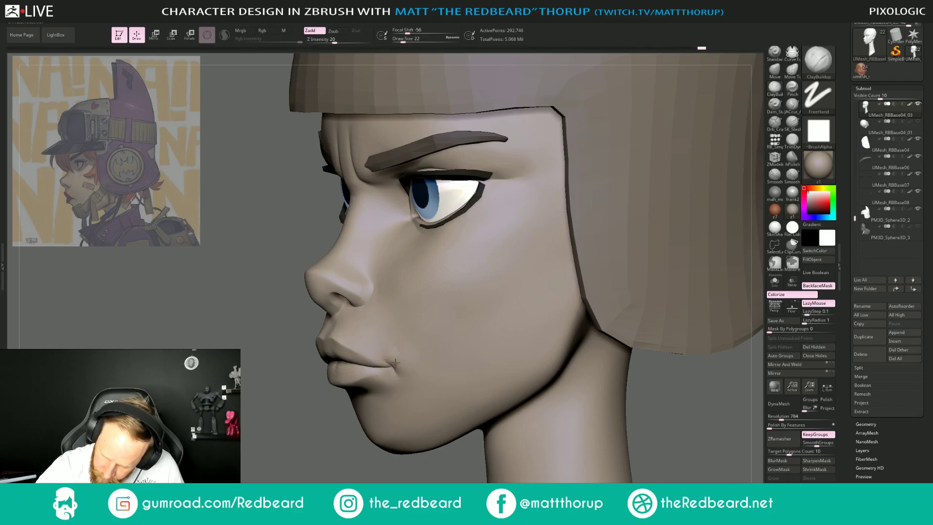
{"action": "key", "text": "shift"}
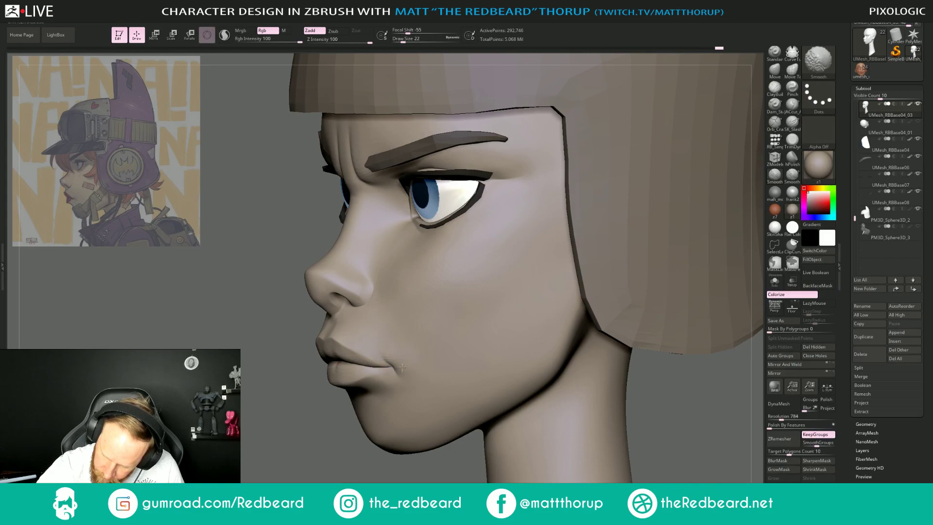
{"action": "left_click_drag", "start_coordinate": [398, 362], "coordinate": [392, 359], "text": "shift"}
Switch to the Move brush and adjust the mouth corners and lip line from the front.
{"action": "mouse_move", "coordinate": [320, 433]}
{"action": "left_mouse_down"}
{"action": "mouse_move", "coordinate": [625, 437]}
{"action": "mouse_move", "coordinate": [520, 420]}
{"action": "mouse_move", "coordinate": [537, 432]}
{"action": "left_mouse_up"}
{"action": "key", "text": "b"}
{"action": "key", "text": "m"}
{"action": "key", "text": "v"}
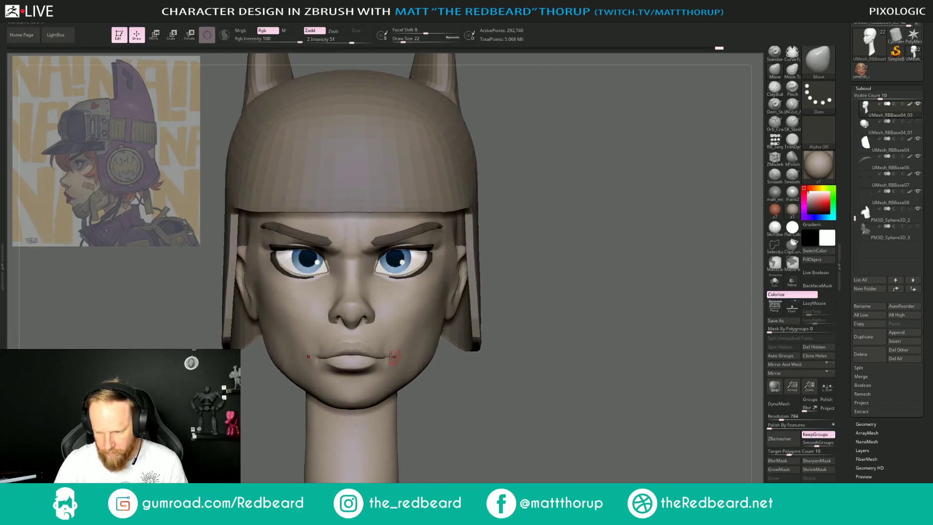
{"action": "left_click_drag", "start_coordinate": [385, 357], "coordinate": [387, 356]}
{"action": "key", "text": "s"}
{"action": "key", "text": "s"}
{"action": "left_click_drag", "start_coordinate": [436, 394], "coordinate": [396, 362]}
{"action": "left_click_drag", "start_coordinate": [336, 419], "coordinate": [384, 335]}
{"action": "mouse_move", "coordinate": [446, 412]}
{"action": "left_mouse_down"}
{"action": "mouse_move", "coordinate": [312, 443]}
{"action": "mouse_move", "coordinate": [322, 438]}
{"action": "left_mouse_up"}
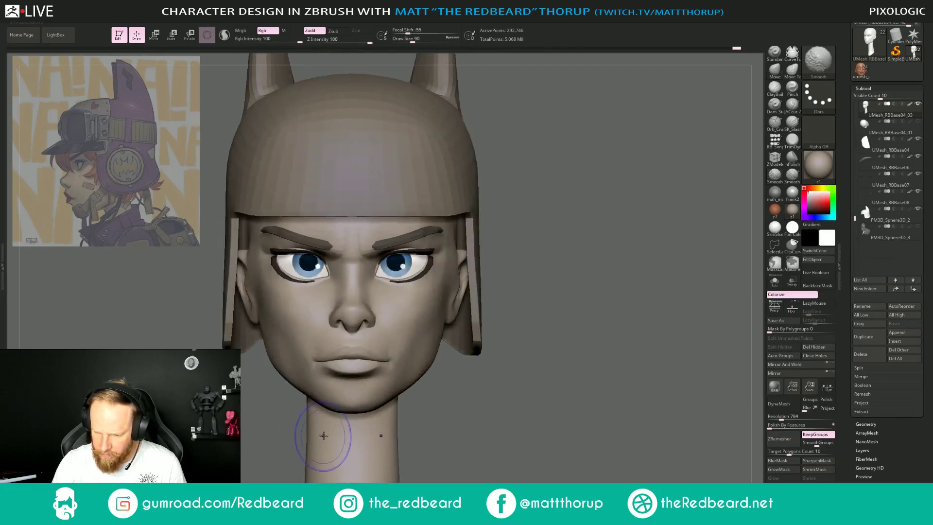
Fine-tune the position of the mouth corner with the Move brush at draw size 54.
{"action": "key", "text": "s"}
{"action": "left_click_drag", "start_coordinate": [322, 361], "coordinate": [315, 364]}
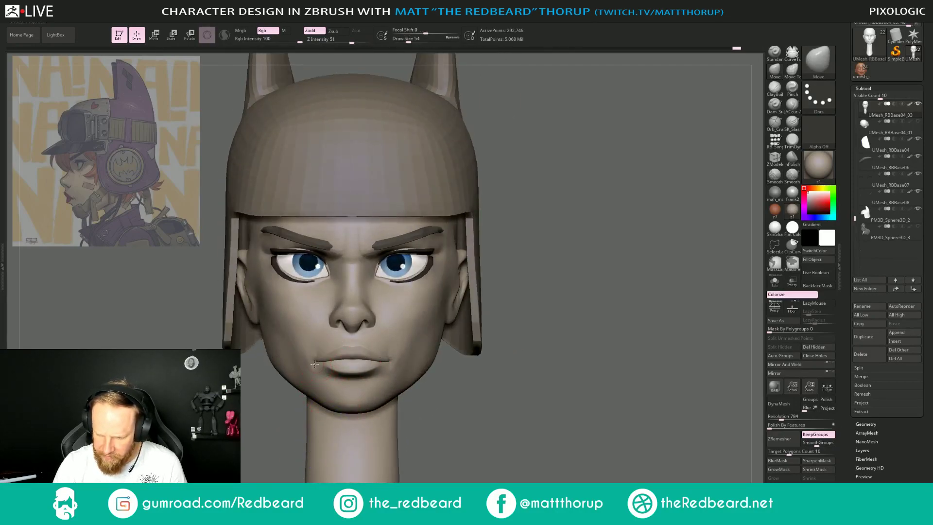
{"action": "left_click_drag", "start_coordinate": [486, 414], "coordinate": [544, 411]}
{"action": "left_click_drag", "start_coordinate": [400, 371], "coordinate": [419, 410], "text": "shift"}
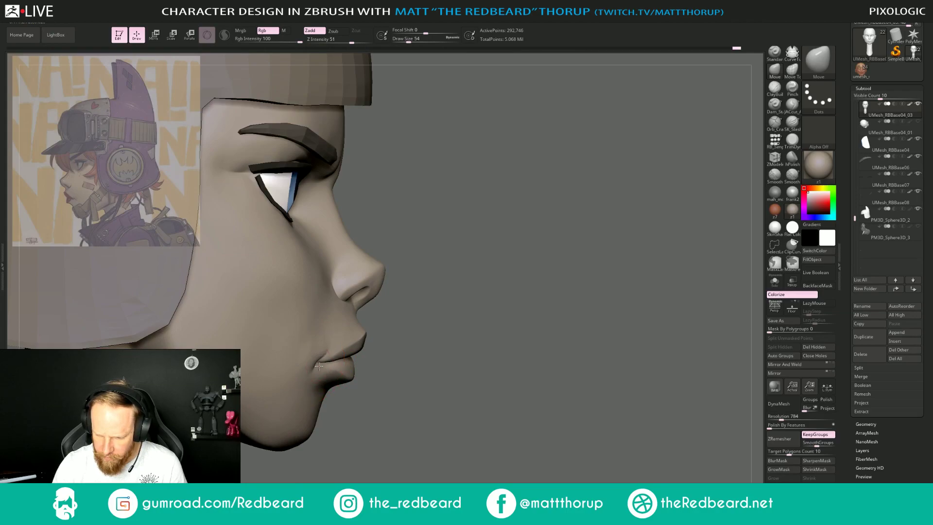
Reduce the Move brush to draw size 39 and set the head mesh one subdivision level lower.
{"action": "key", "text": "bracketleft"}
{"action": "key", "text": "bracketleft"}
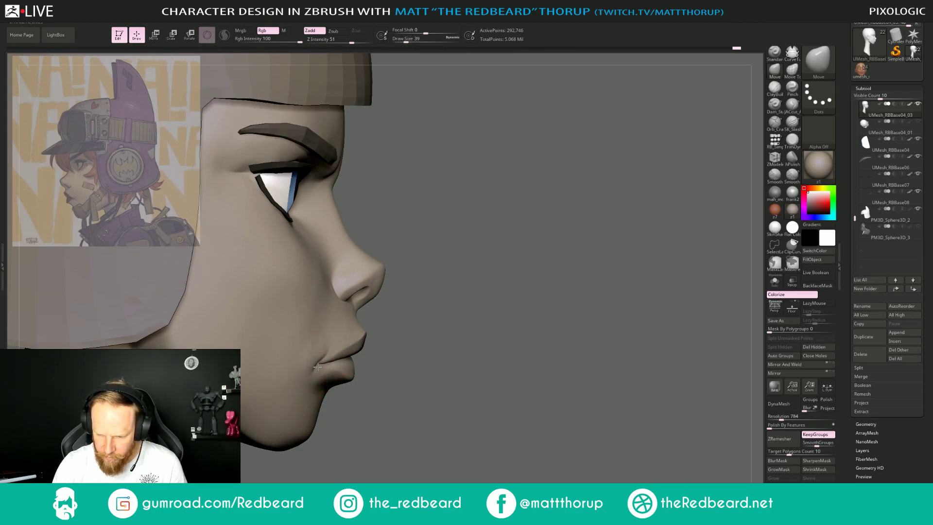
{"action": "key", "text": "shift"}
{"action": "key", "text": "shift+d"}
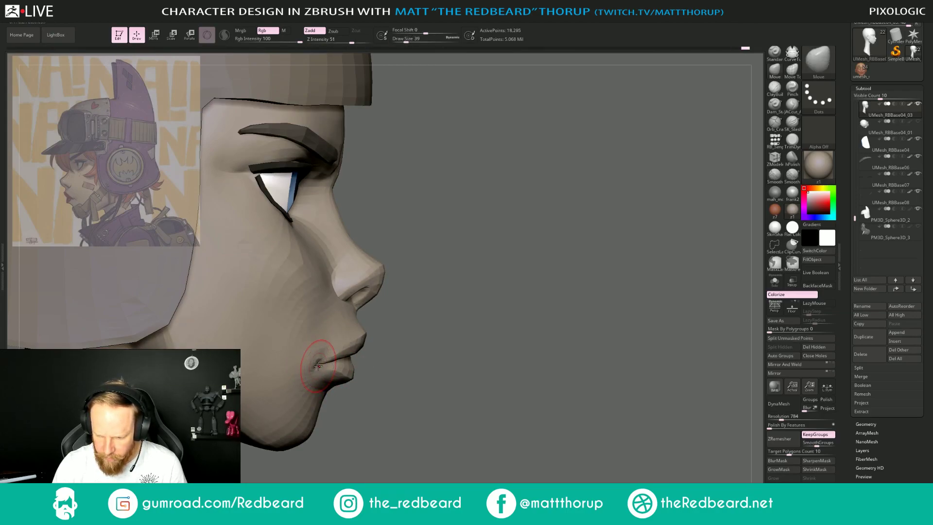
{"action": "key", "text": "d"}
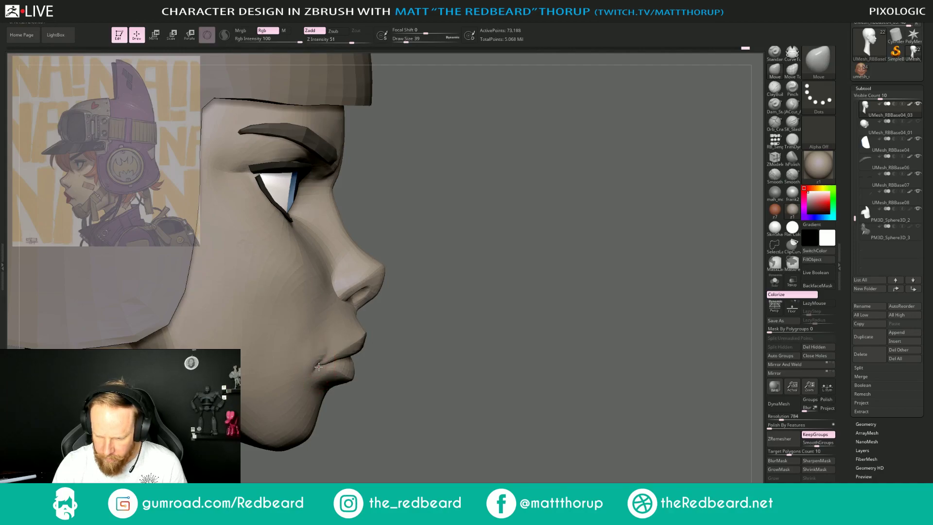
Switch to the Move Topological brush and reshape the lips and mouth corner in profile at draw sizes between 46 and 68.
{"action": "key", "text": "b"}
{"action": "key", "text": "m"}
{"action": "key", "text": "t"}
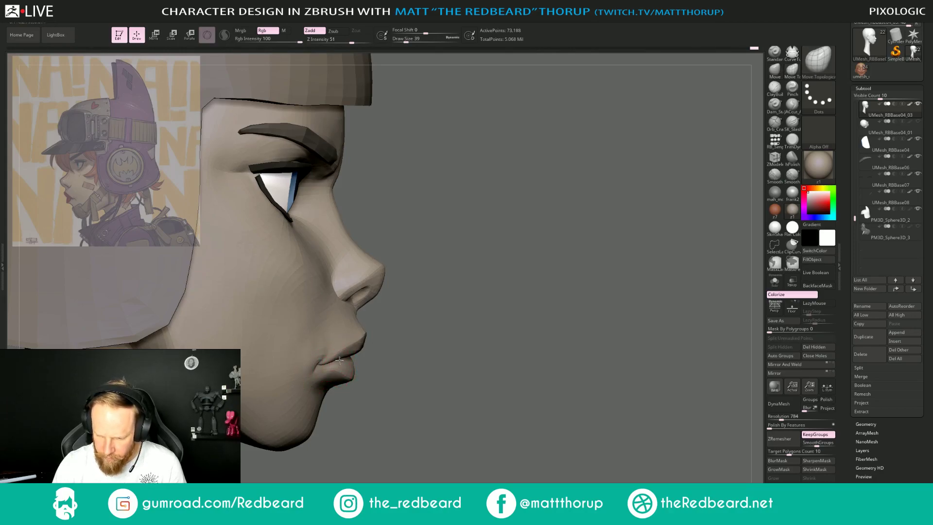
{"action": "key", "text": "s"}
{"action": "left_click_drag", "start_coordinate": [339, 359], "coordinate": [340, 359]}
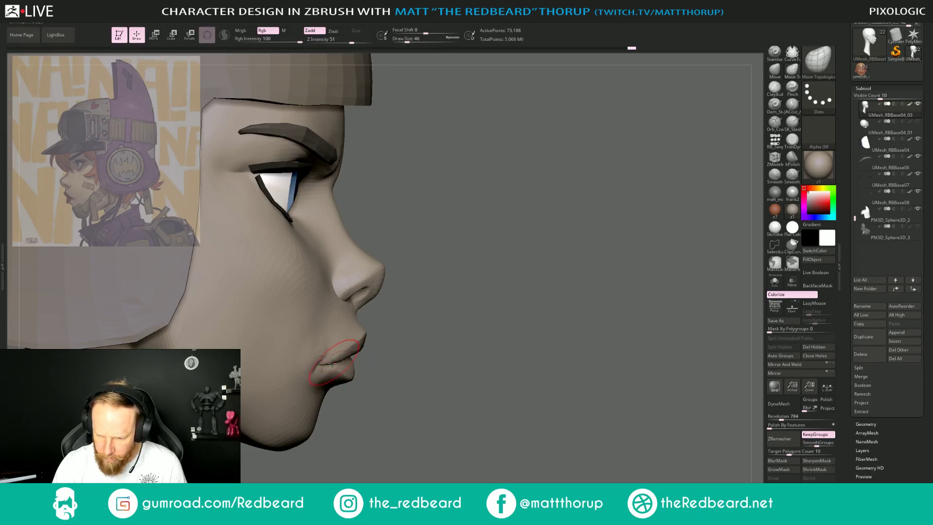
{"action": "key", "text": "bracketleft"}
{"action": "key", "text": "bracketright"}
{"action": "key", "text": "bracketright"}
{"action": "key", "text": "bracketright"}
{"action": "key", "text": "bracketright"}
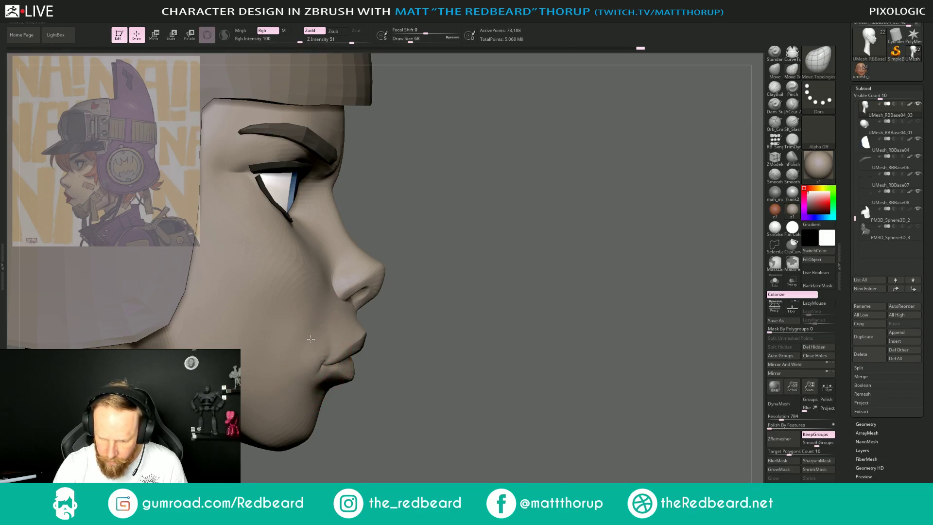
Adjust the cheek and jaw area behind the mouth in profile, varying the draw size from 54 up to 80.
{"action": "key", "text": "bracketleft"}
{"action": "key", "text": "bracketleft"}
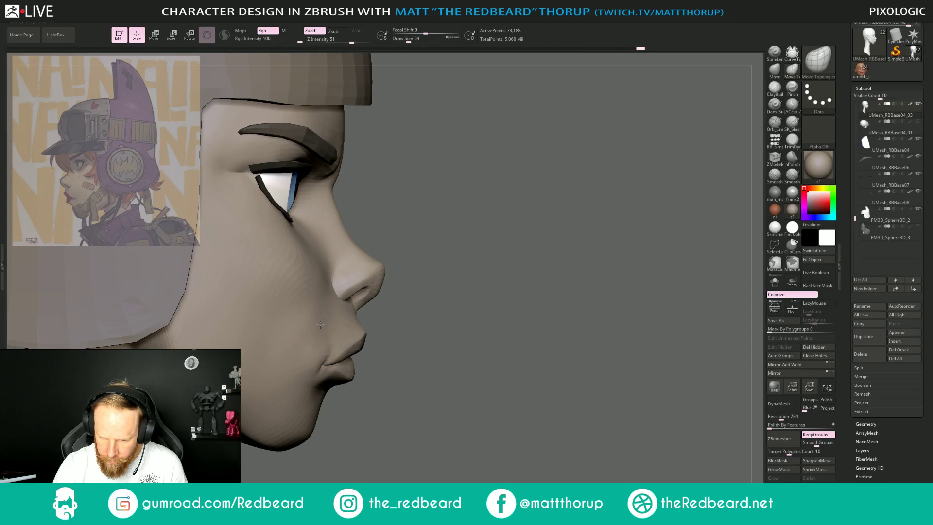
{"action": "key", "text": "bracketright"}
{"action": "key", "text": "bracketright"}
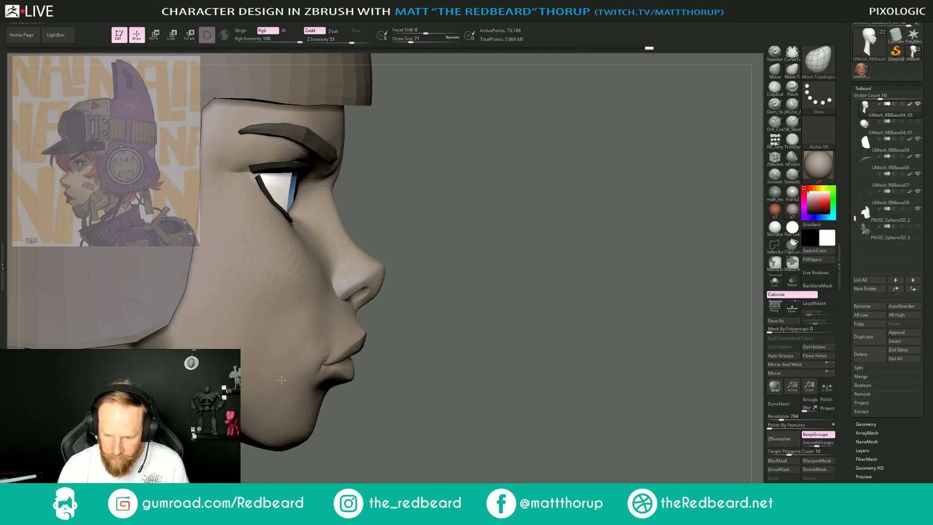
{"action": "key", "text": "bracketright"}
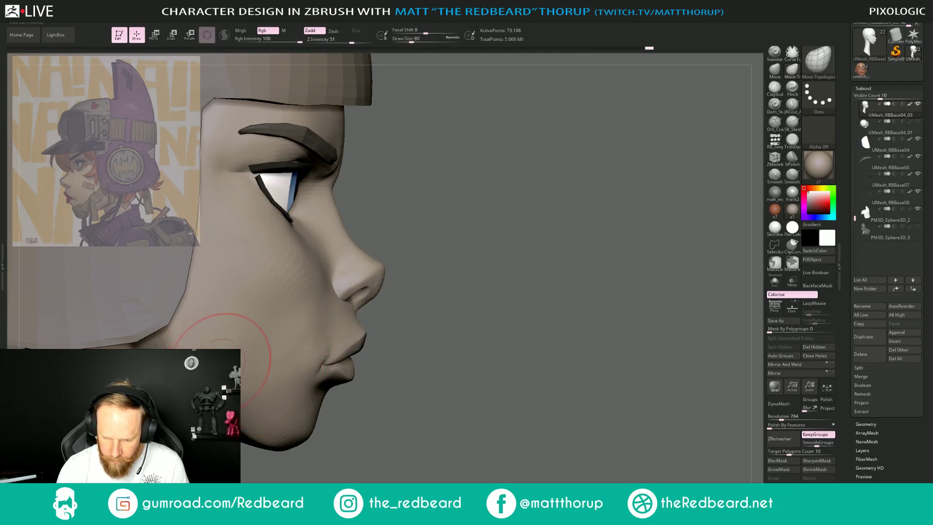
Adjust the mouth corners from the front with the Move Topological brush at draw size 29.
{"action": "key", "text": "s"}
{"action": "left_click", "coordinate": [325, 386]}
{"action": "left_click_drag", "start_coordinate": [341, 413], "coordinate": [301, 379]}
{"action": "key", "text": "s"}
{"action": "left_click", "coordinate": [302, 379]}
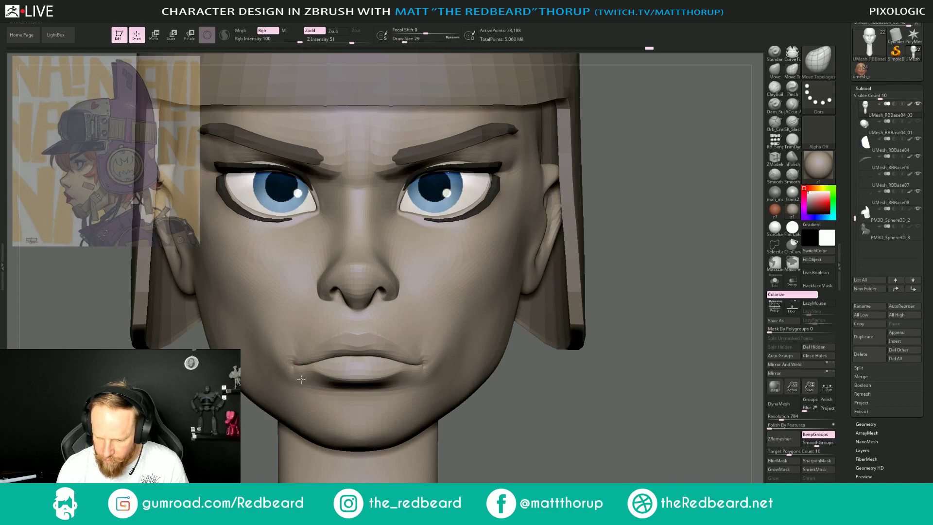
{"action": "right_click_drag", "start_coordinate": [287, 386], "coordinate": [317, 382]}
{"action": "key", "text": "s"}
{"action": "left_click", "coordinate": [293, 381]}
Refine the mouth corner from a three-quarter view at draw sizes 59 and 27.
{"action": "left_click_drag", "start_coordinate": [462, 342], "coordinate": [360, 362]}
{"action": "key", "text": "s"}
{"action": "left_click", "coordinate": [291, 374]}
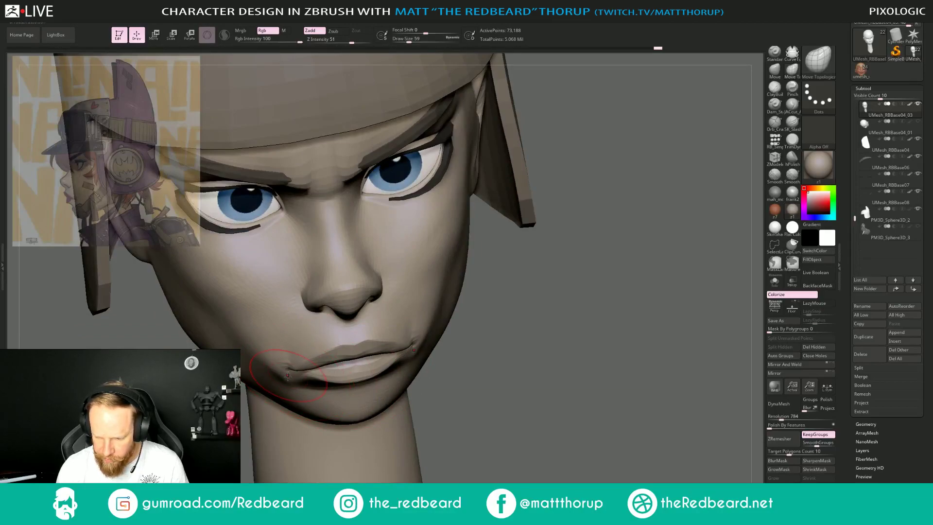
{"action": "key", "text": "s"}
{"action": "left_click", "coordinate": [289, 382]}
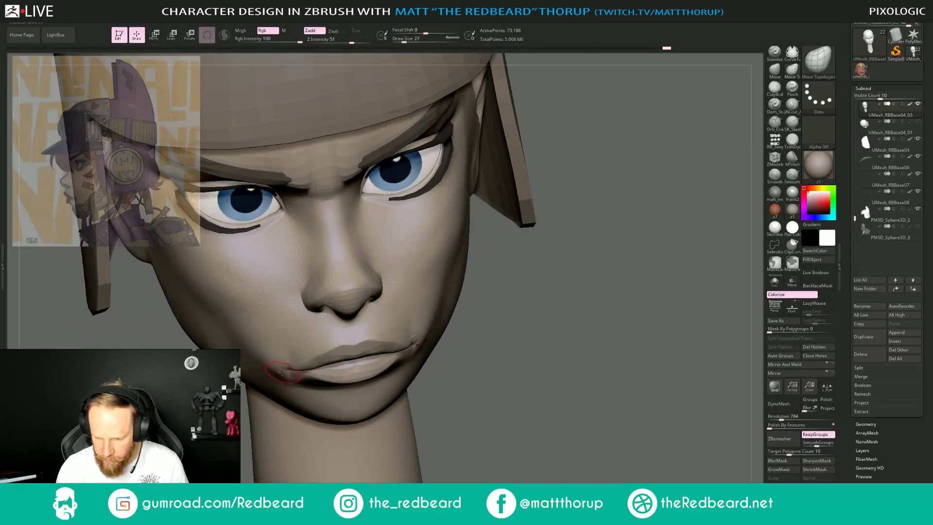
Touch up the form around the mouth corner from another angle and smooth the cheek above it.
{"action": "mouse_move", "coordinate": [229, 427]}
{"action": "left_mouse_down"}
{"action": "mouse_move", "coordinate": [234, 374]}
{"action": "mouse_move", "coordinate": [264, 374]}
{"action": "mouse_move", "coordinate": [256, 345]}
{"action": "left_mouse_up"}
{"action": "key", "text": "s"}
{"action": "left_click", "coordinate": [274, 383]}
{"action": "mouse_move", "coordinate": [489, 365]}
{"action": "left_mouse_down"}
{"action": "mouse_move", "coordinate": [471, 368]}
{"action": "mouse_move", "coordinate": [584, 400]}
{"action": "mouse_move", "coordinate": [533, 402]}
{"action": "mouse_move", "coordinate": [506, 315]}
{"action": "mouse_move", "coordinate": [504, 333]}
{"action": "mouse_move", "coordinate": [471, 359]}
{"action": "left_mouse_up"}
{"action": "mouse_move", "coordinate": [284, 285]}
{"action": "left_mouse_down", "text": "shift"}
{"action": "mouse_move", "coordinate": [262, 305]}
{"action": "mouse_move", "coordinate": [285, 297]}
{"action": "left_mouse_up", "text": "shift"}
{"action": "key", "text": "s"}
{"action": "key", "text": "s"}
Smooth the cheek beside the nose in profile at draw size 51.
{"action": "mouse_move", "coordinate": [348, 276]}
{"action": "left_mouse_down", "text": "alt"}
{"action": "mouse_move", "coordinate": [355, 295]}
{"action": "mouse_move", "coordinate": [315, 280]}
{"action": "mouse_move", "coordinate": [315, 295]}
{"action": "mouse_move", "coordinate": [306, 293]}
{"action": "mouse_move", "coordinate": [397, 308]}
{"action": "left_mouse_up", "text": "alt"}
{"action": "key", "text": "s"}
{"action": "key", "text": "s"}
{"action": "key", "text": "s"}
{"action": "key", "text": "f"}
{"action": "left_click_drag", "start_coordinate": [450, 277], "coordinate": [352, 311]}
{"action": "right_click_drag", "start_coordinate": [338, 392], "coordinate": [367, 284]}
{"action": "key", "text": "shift"}
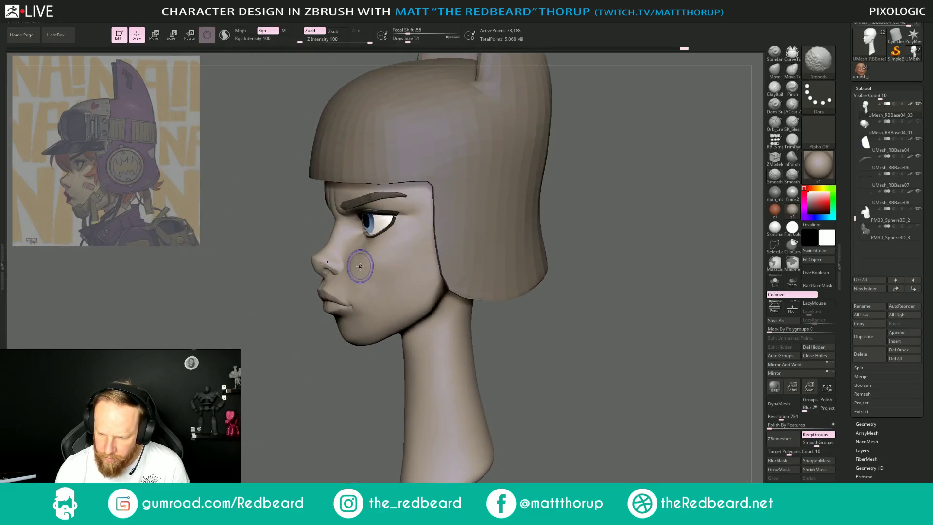
Shape the lower cheeks and jawline from the front with the Move Topological brush at draw size 56.
{"action": "left_click_drag", "start_coordinate": [302, 358], "coordinate": [352, 348]}
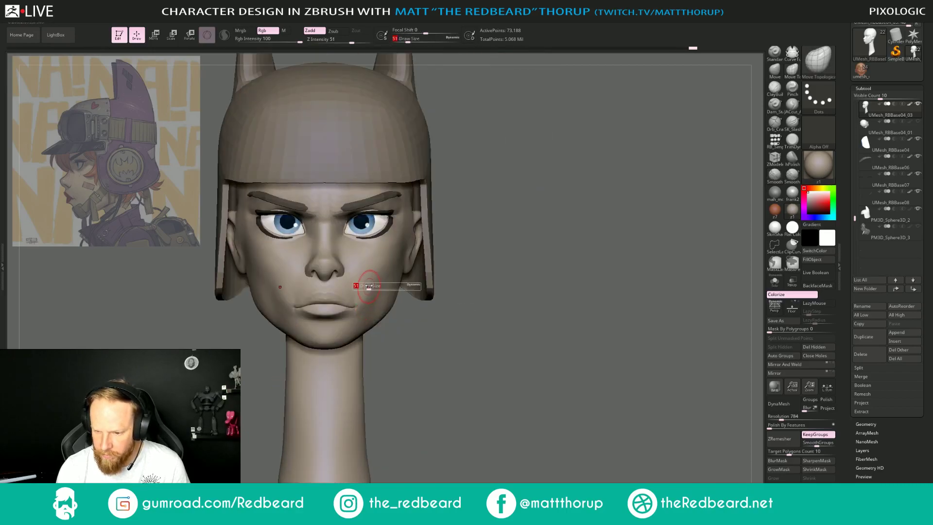
{"action": "key", "text": "s"}
{"action": "left_click_drag", "start_coordinate": [378, 282], "coordinate": [361, 302]}
{"action": "key", "text": "s"}
{"action": "key", "text": "s"}
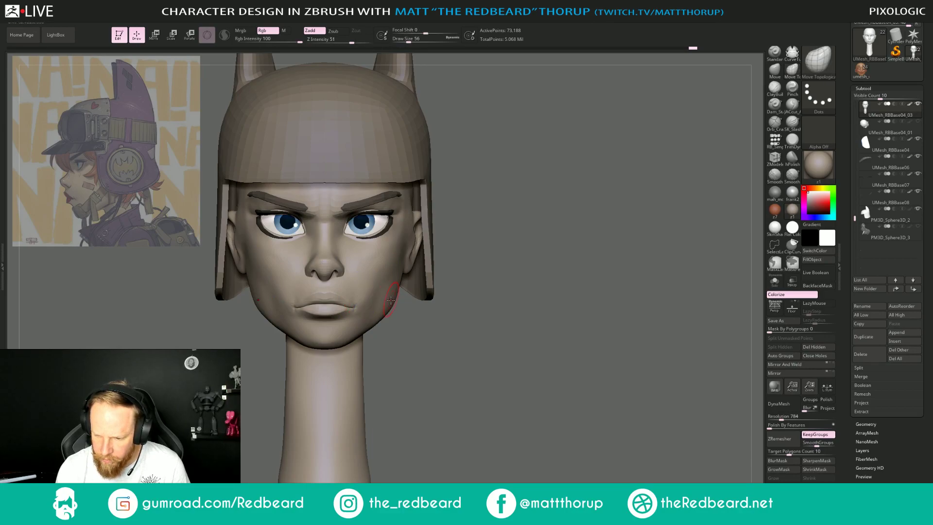
{"action": "key", "text": "s"}
{"action": "left_click", "coordinate": [378, 293]}
Refine the cheekbone from a raised three-quarter view with the Move Topological brush at draw size 46.
{"action": "key", "text": "s"}
{"action": "left_click", "coordinate": [387, 273]}
{"action": "left_click_drag", "start_coordinate": [428, 311], "coordinate": [404, 341]}
{"action": "key", "text": "s"}
{"action": "left_click", "coordinate": [370, 276]}
{"action": "key", "text": "s"}
{"action": "left_click", "coordinate": [372, 269]}
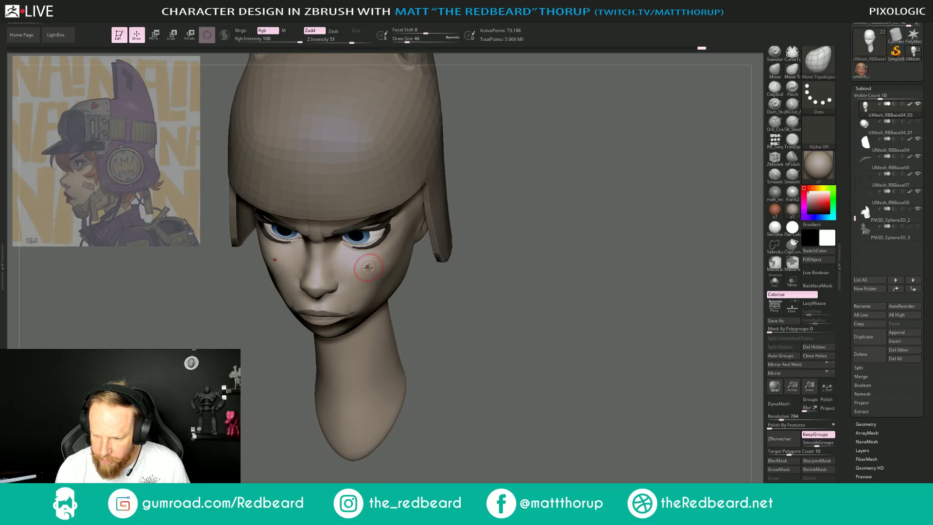
Switch to the hPolish brush and flatten the cheek planes below the eyes, starting at draw size 68.
{"action": "left_click", "coordinate": [793, 158]}
{"action": "key", "text": "s"}
{"action": "left_click", "coordinate": [398, 267]}
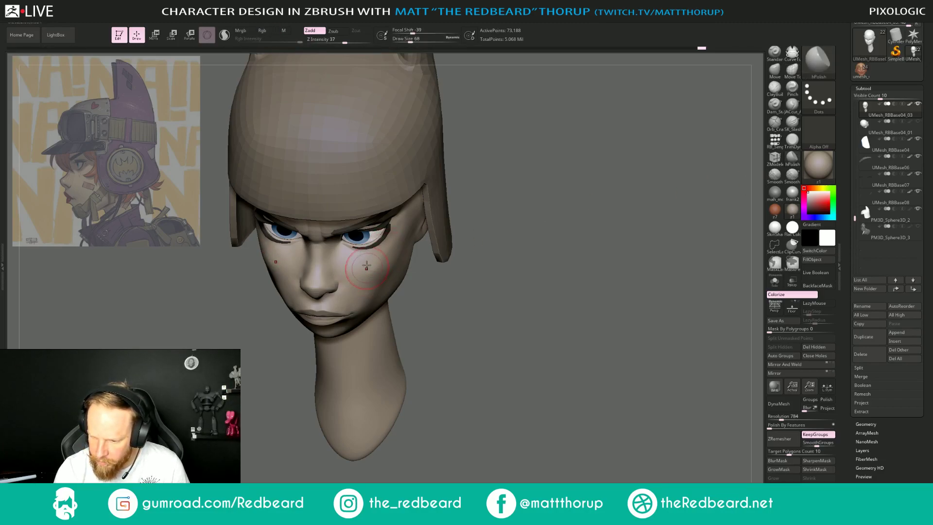
{"action": "mouse_move", "coordinate": [449, 310]}
{"action": "right_mouse_down", "text": "shift"}
{"action": "mouse_move", "coordinate": [427, 291]}
{"action": "mouse_move", "coordinate": [331, 294]}
{"action": "right_mouse_up", "text": "shift"}
{"action": "key", "text": "s"}
{"action": "left_click", "coordinate": [370, 287]}
{"action": "left_click_drag", "start_coordinate": [373, 267], "coordinate": [377, 261]}
Compare the head in profile and front view with the reference illustration and smooth the cheek.
{"action": "mouse_move", "coordinate": [528, 279]}
{"action": "left_mouse_down"}
{"action": "mouse_move", "coordinate": [546, 282]}
{"action": "mouse_move", "coordinate": [534, 278]}
{"action": "left_mouse_up"}
{"action": "mouse_move", "coordinate": [535, 278]}
{"action": "right_mouse_down"}
{"action": "mouse_move", "coordinate": [568, 281]}
{"action": "mouse_move", "coordinate": [539, 286]}
{"action": "right_mouse_up"}
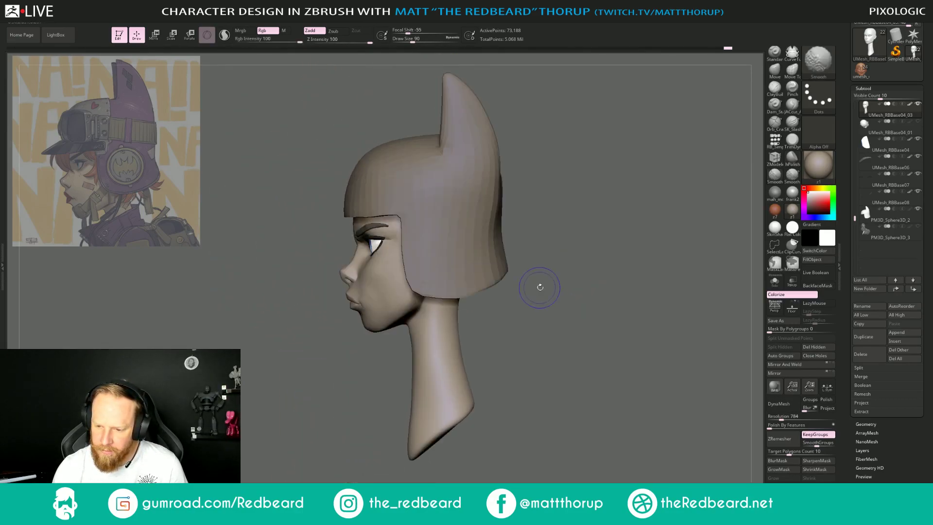
{"action": "right_click_drag", "start_coordinate": [333, 385], "coordinate": [451, 336]}
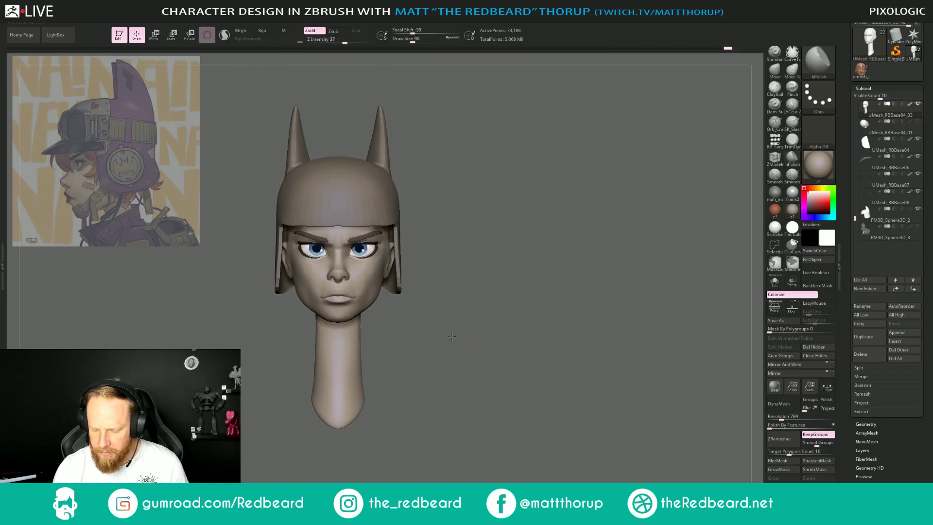
{"action": "key", "text": "1"}
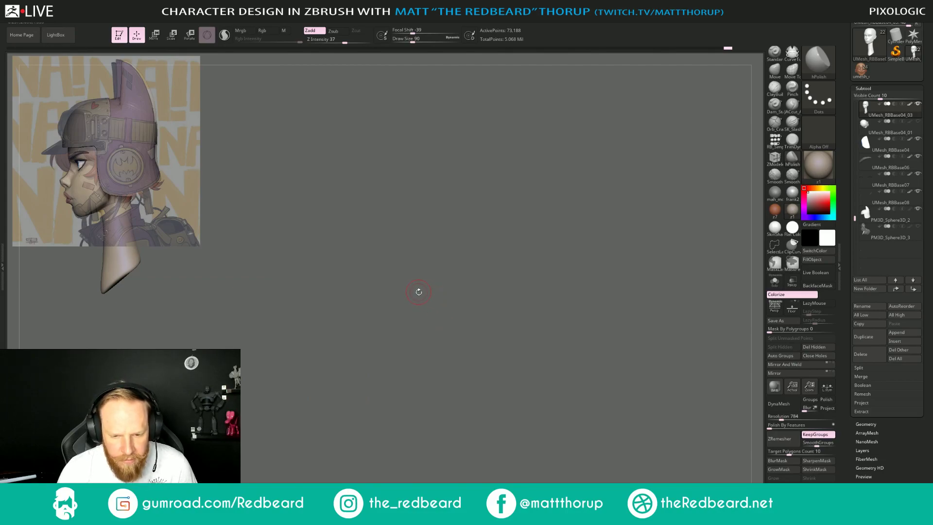
{"action": "mouse_move", "coordinate": [416, 293]}
{"action": "right_mouse_down"}
{"action": "mouse_move", "coordinate": [579, 331]}
{"action": "mouse_move", "coordinate": [508, 311]}
{"action": "right_mouse_up"}
{"action": "right_click_drag", "start_coordinate": [535, 249], "coordinate": [435, 265]}
{"action": "mouse_move", "coordinate": [380, 304]}
{"action": "left_mouse_down", "text": "shift"}
{"action": "mouse_move", "coordinate": [404, 293]}
{"action": "mouse_move", "coordinate": [384, 295]}
{"action": "left_mouse_up", "text": "shift"}
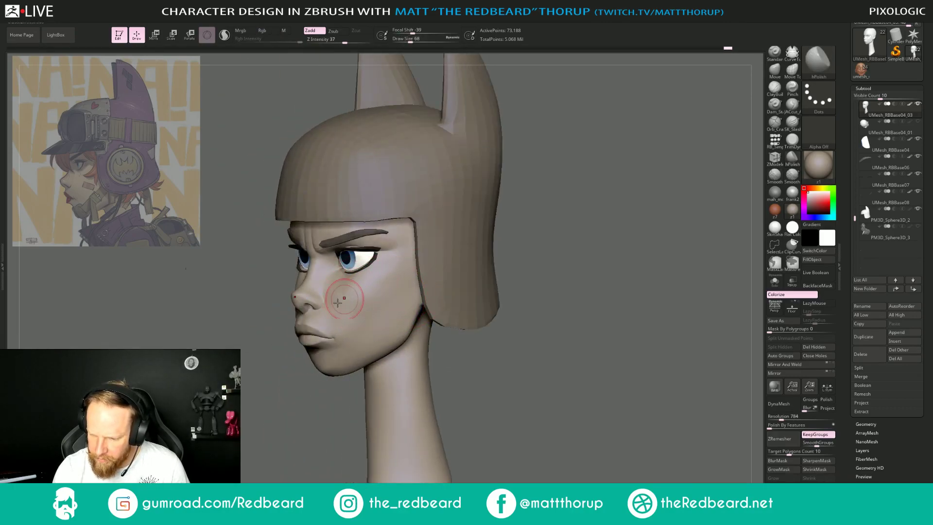
Polish the cheek below the eye with the hPolish brush at draw size 54.
{"action": "right_click_drag", "start_coordinate": [345, 297], "coordinate": [317, 328]}
{"action": "key", "text": "bracketleft"}
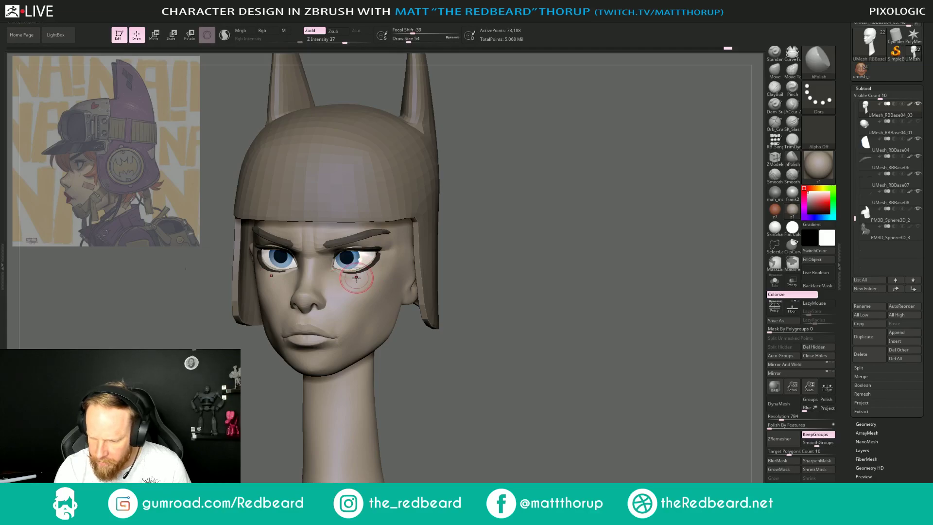
{"action": "left_click_drag", "start_coordinate": [486, 267], "coordinate": [474, 283]}
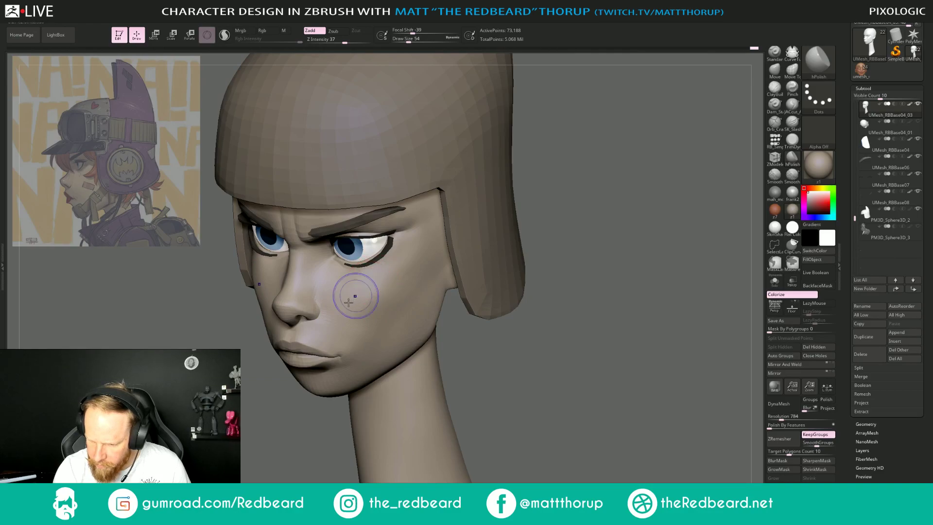
{"action": "key", "text": "shift"}
{"action": "mouse_move", "coordinate": [534, 240]}
{"action": "left_mouse_down"}
{"action": "mouse_move", "coordinate": [614, 223]}
{"action": "mouse_move", "coordinate": [506, 239]}
{"action": "mouse_move", "coordinate": [564, 260]}
{"action": "mouse_move", "coordinate": [388, 298]}
{"action": "left_mouse_up"}
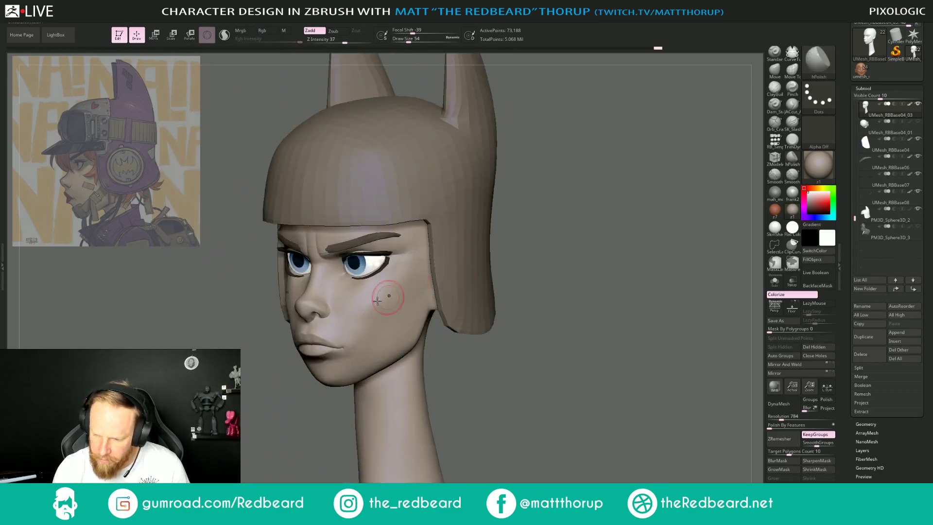
Smooth the cheekbone at draw size 41 and polish its planes with the hPolish brush at draw size 62.
{"action": "left_click_drag", "start_coordinate": [559, 242], "coordinate": [457, 319], "text": "shift"}
{"action": "key", "text": "shift"}
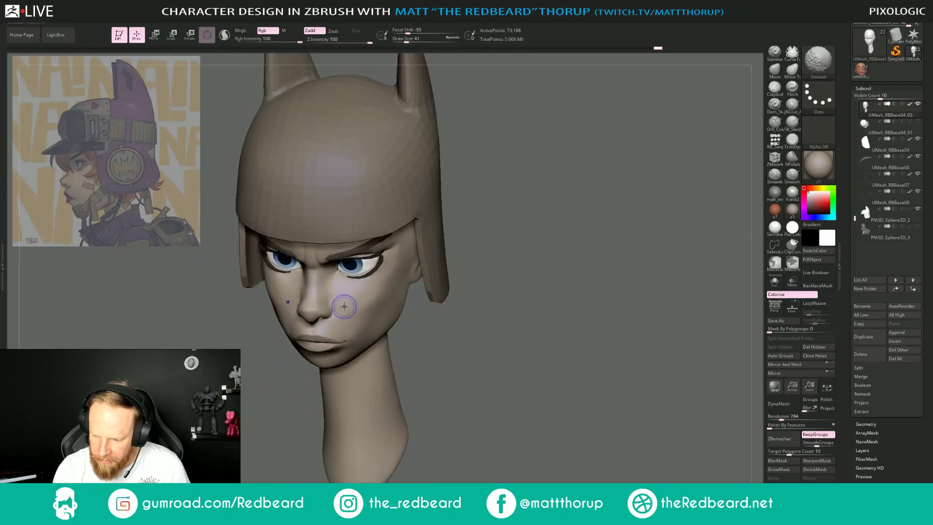
{"action": "left_click_drag", "start_coordinate": [373, 286], "coordinate": [364, 294], "text": "shift"}
{"action": "left_click_drag", "start_coordinate": [543, 244], "coordinate": [577, 224]}
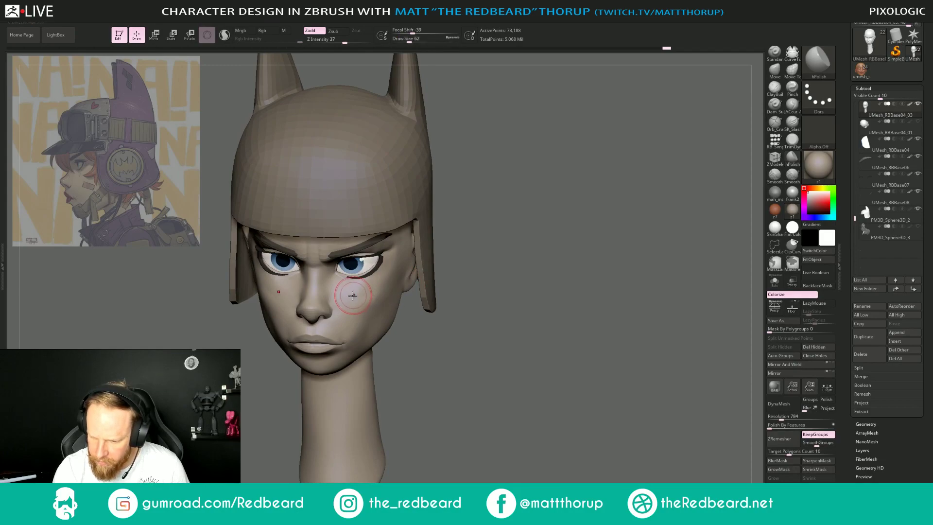
{"action": "left_click_drag", "start_coordinate": [505, 251], "coordinate": [470, 281]}
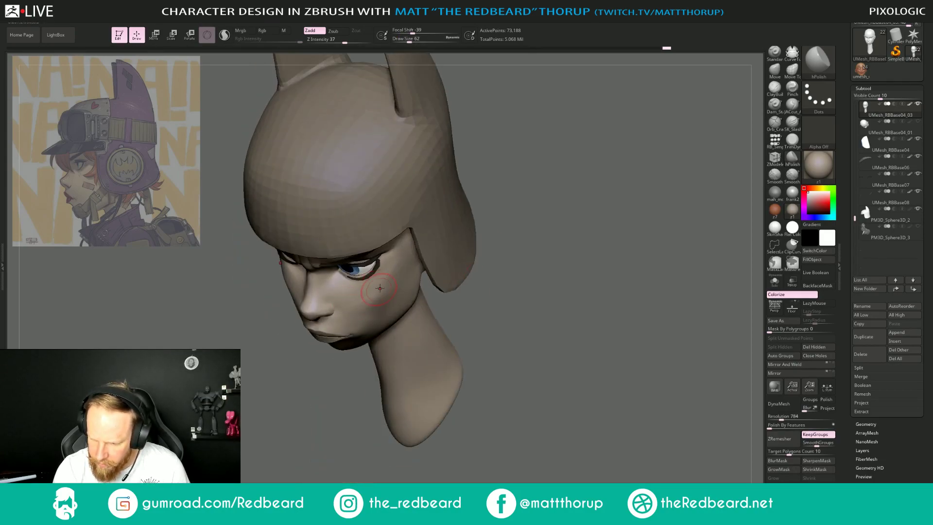
{"action": "left_click_drag", "start_coordinate": [527, 267], "coordinate": [384, 293]}
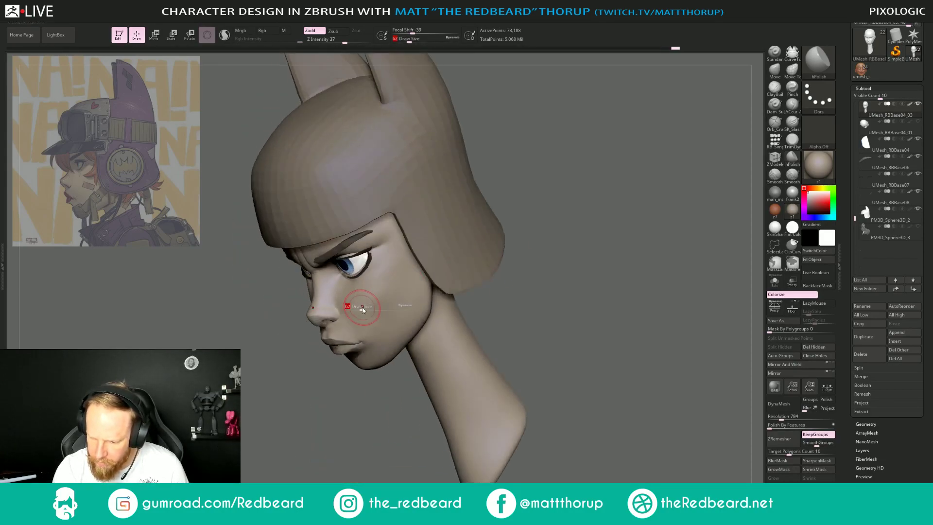
Set the head mesh one subdivision level higher and review the whole head in profile and from the front.
{"action": "left_click_drag", "start_coordinate": [579, 240], "coordinate": [556, 287]}
{"action": "left_click_drag", "start_coordinate": [555, 287], "coordinate": [523, 291]}
{"action": "left_click_drag", "start_coordinate": [553, 244], "coordinate": [538, 282]}
{"action": "left_click_drag", "start_coordinate": [362, 399], "coordinate": [276, 418], "text": "alt"}
{"action": "left_click_drag", "start_coordinate": [542, 283], "coordinate": [586, 296], "text": "alt"}
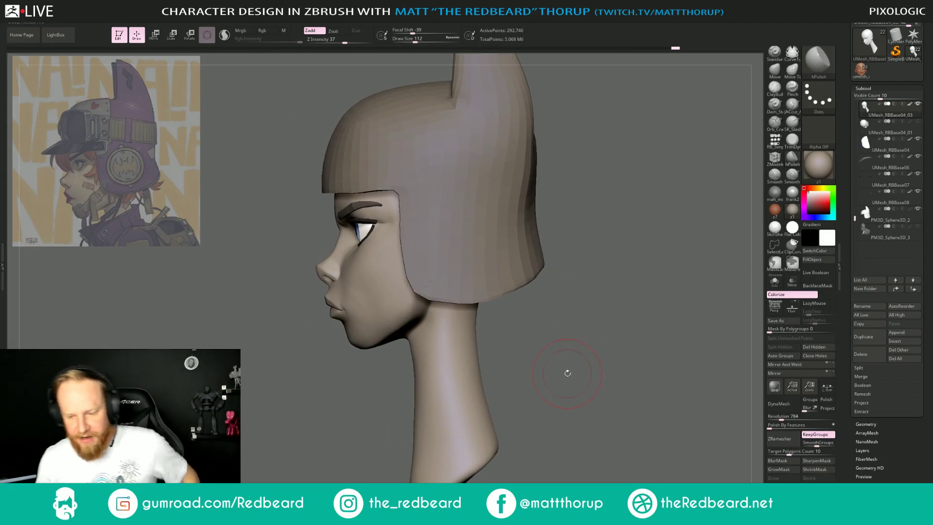
{"action": "mouse_move", "coordinate": [577, 330]}
{"action": "left_mouse_down"}
{"action": "mouse_move", "coordinate": [520, 378]}
{"action": "mouse_move", "coordinate": [535, 339]}
{"action": "mouse_move", "coordinate": [577, 331]}
{"action": "mouse_move", "coordinate": [474, 435]}
{"action": "left_mouse_up"}
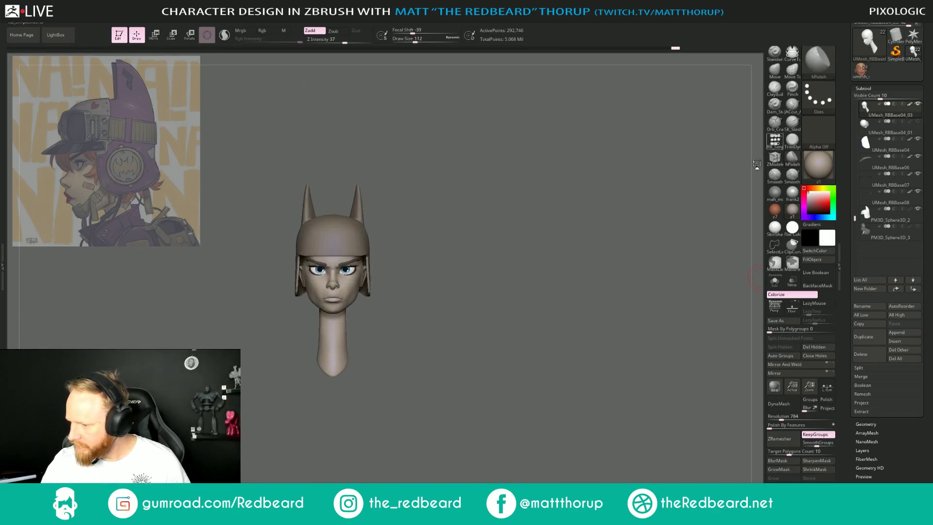
Switch to the RB simple insert mesh brush and make the helmet the active subtool.
{"action": "left_click", "coordinate": [775, 141]}
{"action": "left_click", "coordinate": [337, 248], "text": "alt"}
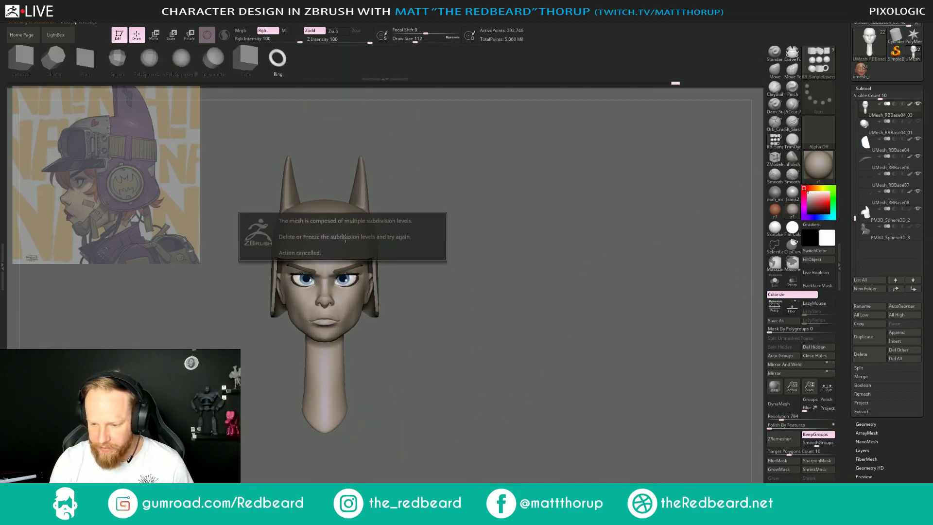
{"action": "left_click", "coordinate": [461, 377]}
{"action": "left_click_drag", "start_coordinate": [457, 386], "coordinate": [616, 335]}
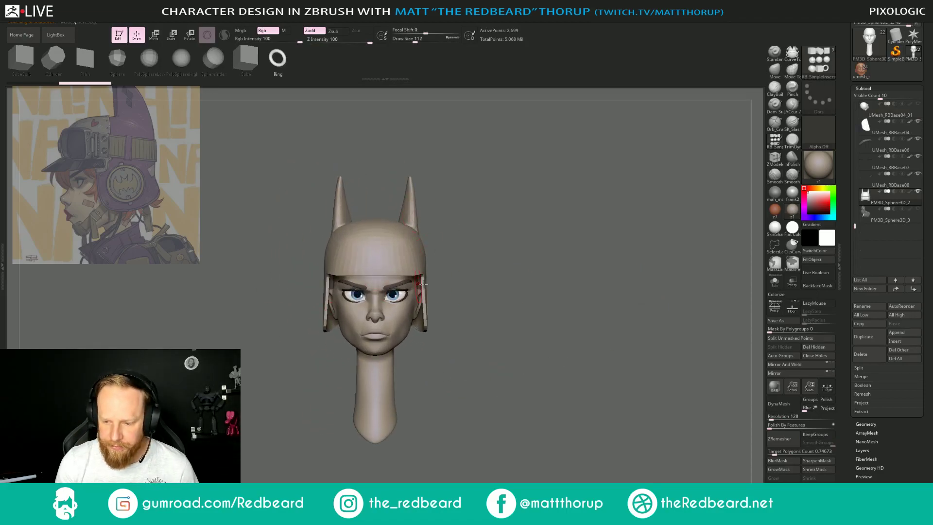
Choose the Cylinder primitive and insert it on the front of the helmet, covering the face.
{"action": "left_click", "coordinate": [55, 59]}
{"action": "left_click", "coordinate": [118, 58]}
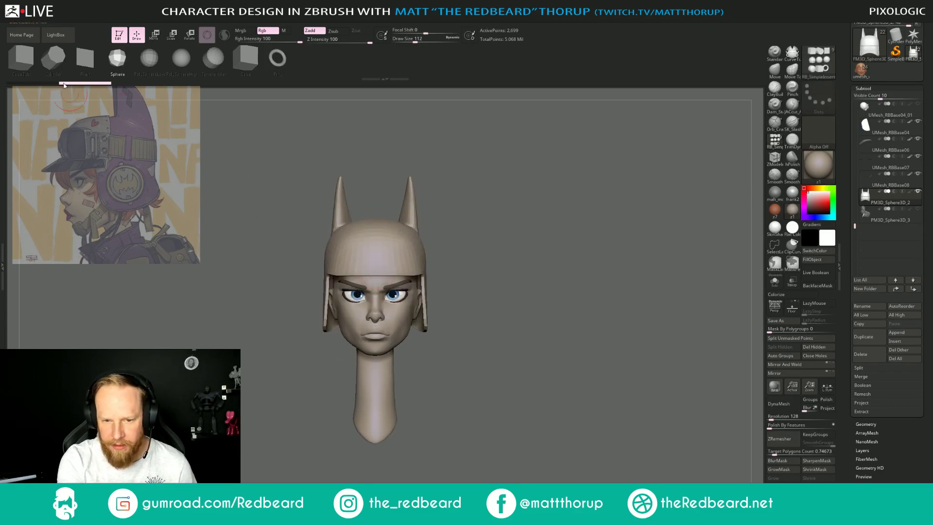
{"action": "left_click", "coordinate": [53, 58]}
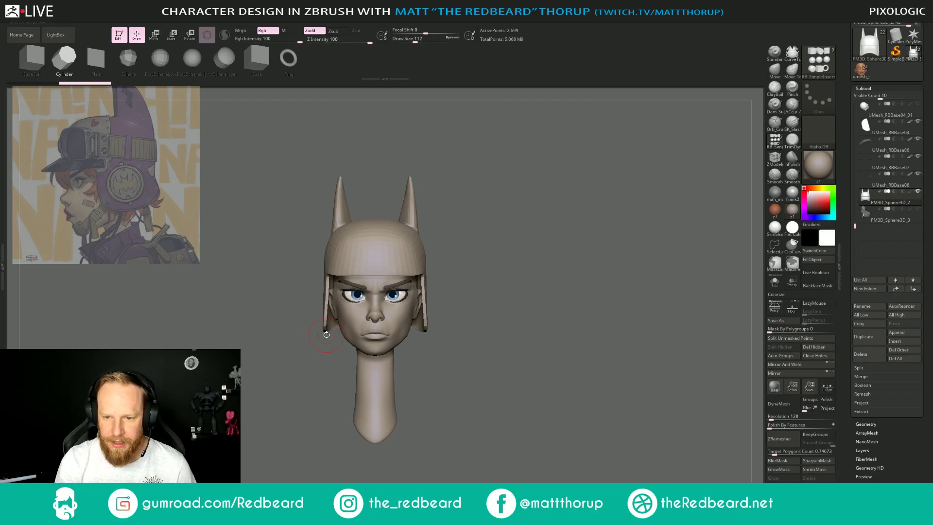
{"action": "left_click_drag", "start_coordinate": [375, 275], "coordinate": [377, 318]}
{"action": "left_click_drag", "start_coordinate": [539, 311], "coordinate": [367, 444]}
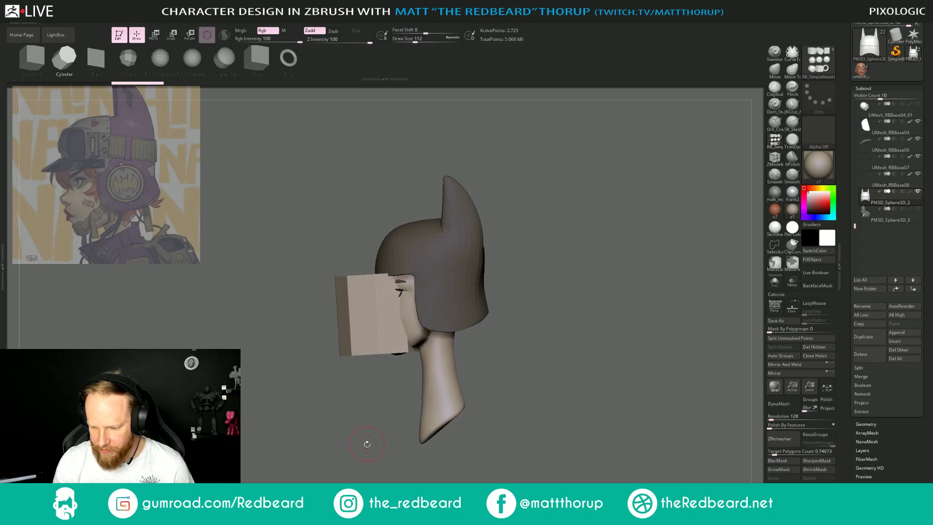
Split the inserted cylinder from the helmet into its own subtool and isolate it with Solo and polyframe display.
{"action": "left_click", "coordinate": [790, 337]}
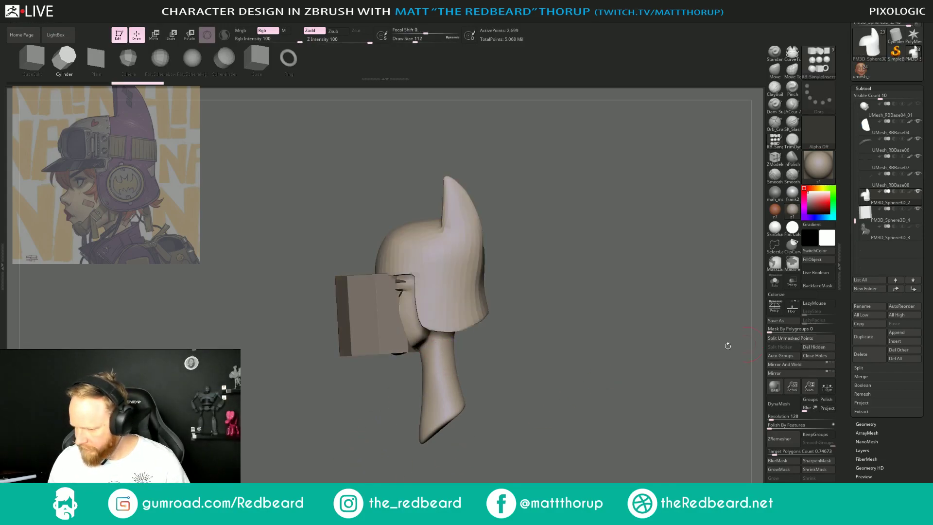
{"action": "left_click", "coordinate": [379, 347], "text": "alt"}
{"action": "left_click_drag", "start_coordinate": [518, 360], "coordinate": [712, 285], "text": "shift"}
{"action": "left_click", "coordinate": [775, 281]}
{"action": "key", "text": "shift+f"}
{"action": "left_click_drag", "start_coordinate": [514, 363], "coordinate": [551, 437], "text": "alt"}
{"action": "left_click_drag", "start_coordinate": [423, 210], "coordinate": [449, 211]}
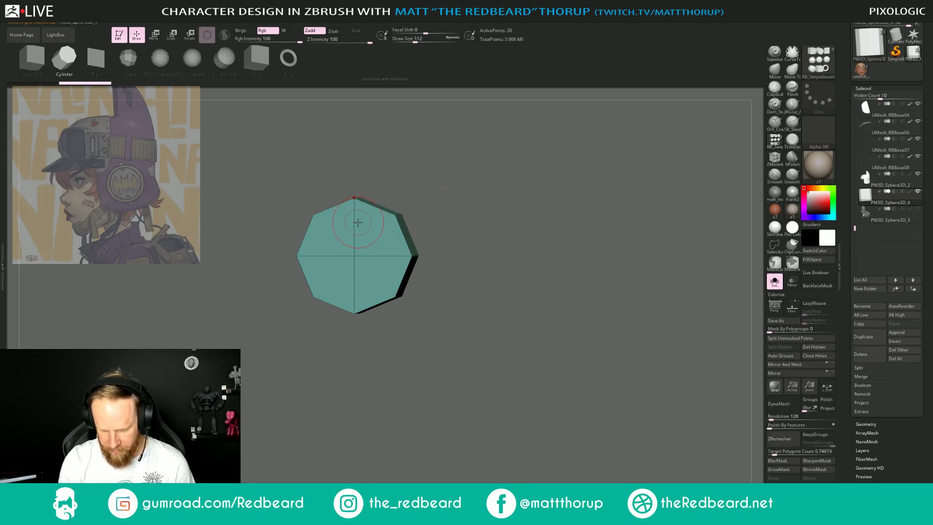
Try cutting a section out of the isolated cylinder.
{"action": "mouse_move", "coordinate": [425, 213]}
{"action": "left_mouse_down"}
{"action": "mouse_move", "coordinate": [444, 217]}
{"action": "mouse_move", "coordinate": [437, 221]}
{"action": "left_mouse_up"}
{"action": "left_click_drag", "start_coordinate": [430, 188], "coordinate": [349, 285], "text": "ctrl+shift"}
{"action": "left_click_drag", "start_coordinate": [410, 327], "coordinate": [554, 308]}
{"action": "left_click_drag", "start_coordinate": [626, 375], "coordinate": [535, 375], "text": "shift"}
{"action": "key", "text": "w"}
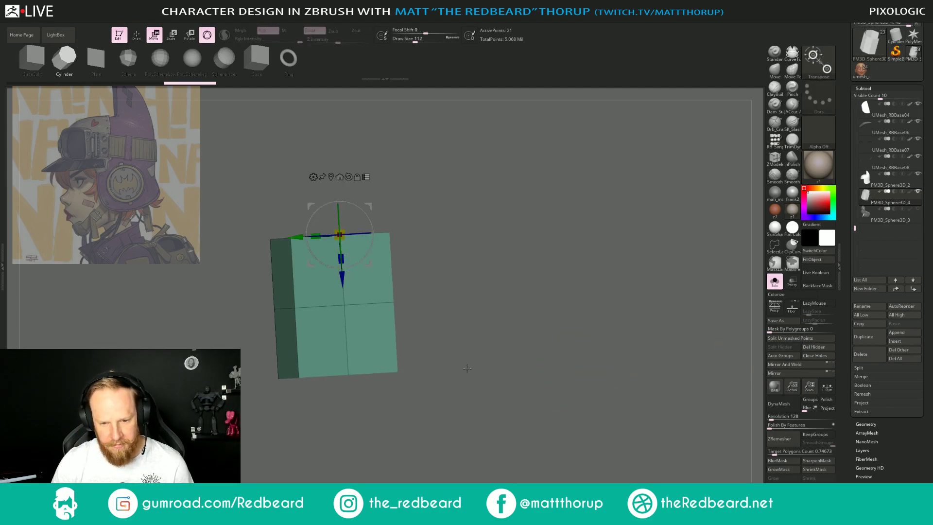
{"action": "left_click_drag", "start_coordinate": [465, 373], "coordinate": [476, 376], "text": "alt"}
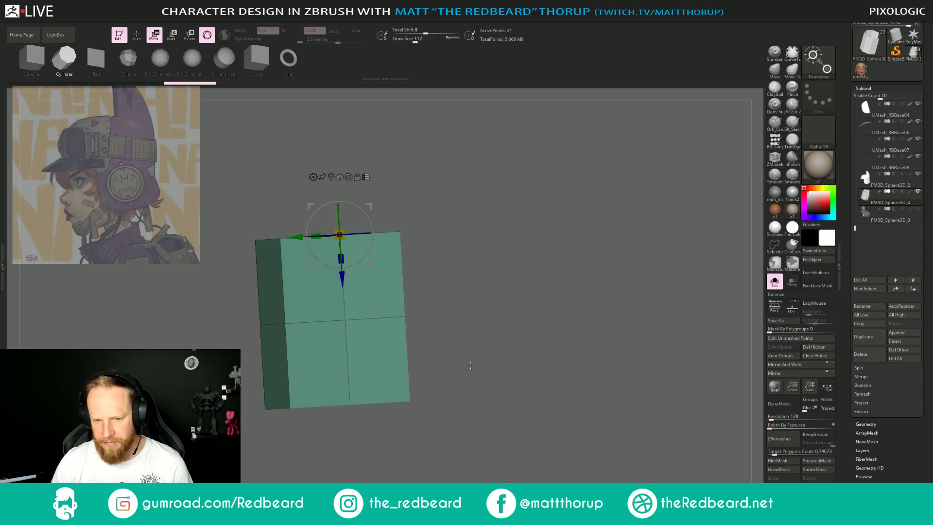
Replace the cylinder with the Sphere primitive and turn off Solo to show the sphere with the whole head.
{"action": "left_click", "coordinate": [128, 59]}
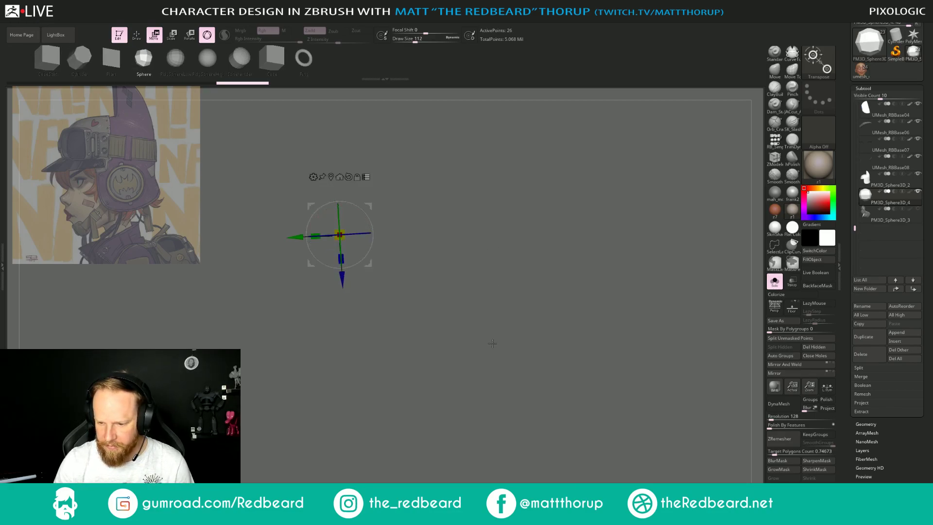
{"action": "left_click", "coordinate": [774, 281]}
{"action": "left_click_drag", "start_coordinate": [613, 332], "coordinate": [615, 351], "text": "alt"}
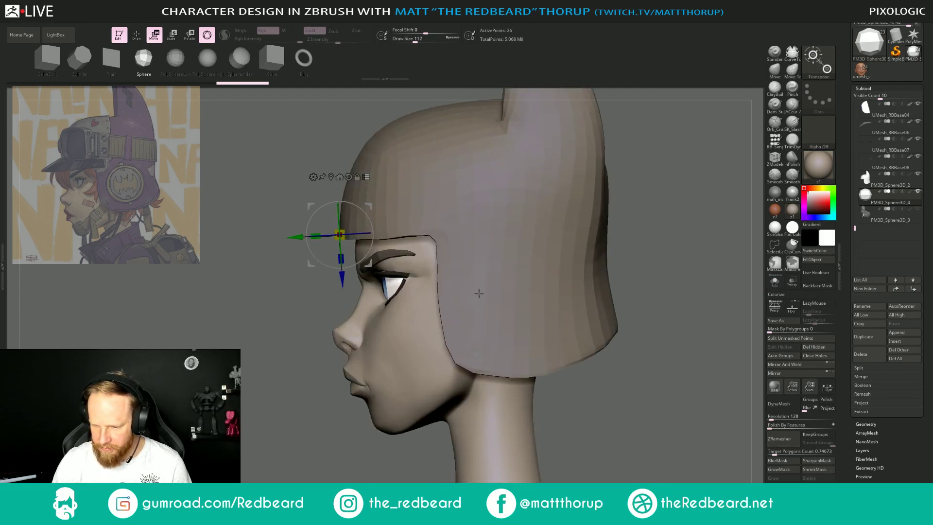
{"action": "mouse_move", "coordinate": [342, 237]}
{"action": "left_mouse_down"}
{"action": "mouse_move", "coordinate": [369, 247]}
{"action": "mouse_move", "coordinate": [322, 263]}
{"action": "left_mouse_up"}
{"action": "left_click_drag", "start_coordinate": [372, 366], "coordinate": [448, 368], "text": "alt"}
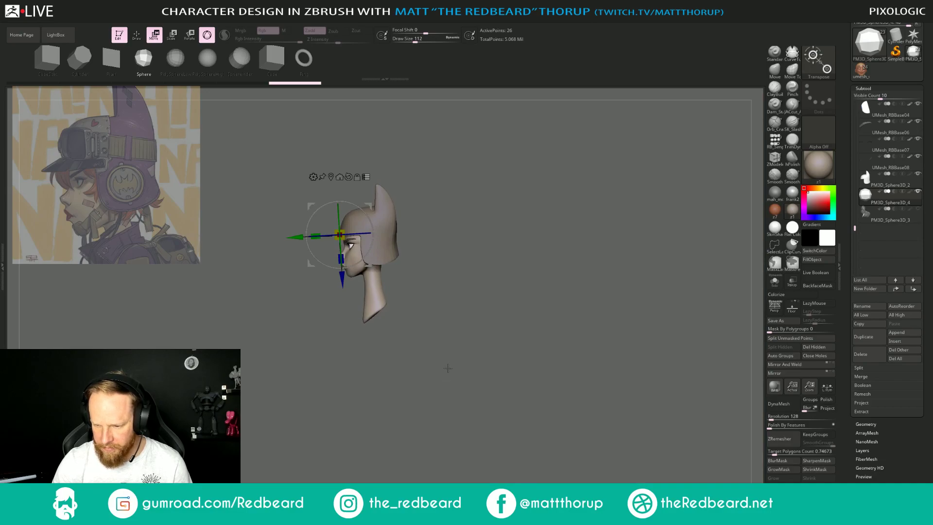
{"action": "key", "text": "ctrl+z"}
{"action": "key", "text": "ctrl+z"}
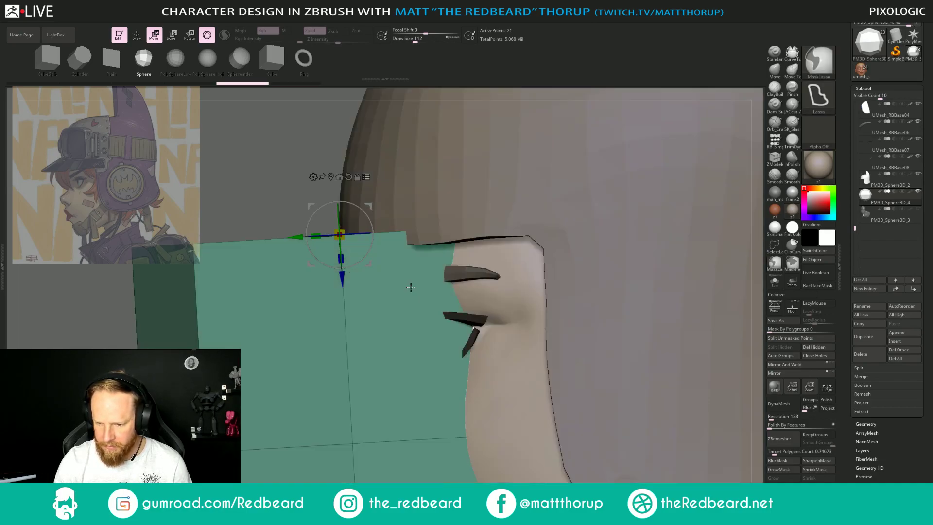
{"action": "left_click", "coordinate": [410, 292], "text": "ctrl+shift"}
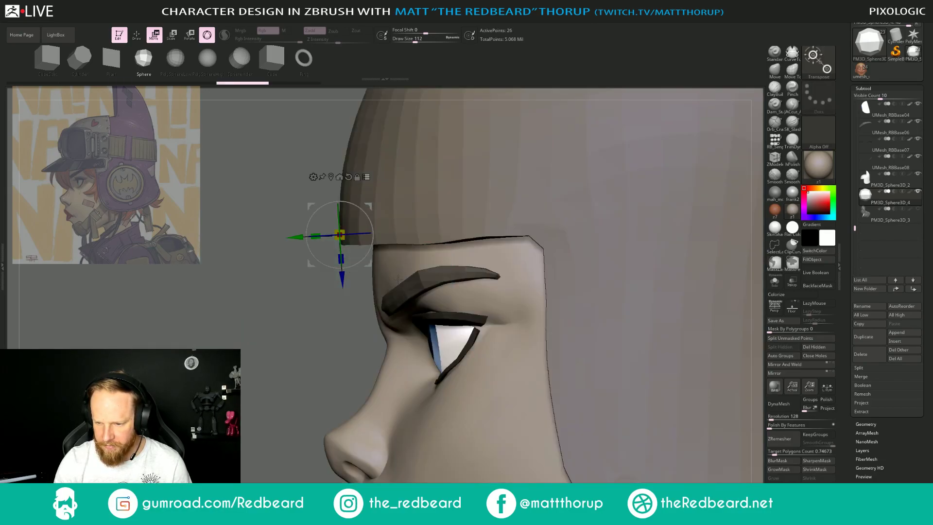
{"action": "left_click_drag", "start_coordinate": [345, 239], "coordinate": [357, 240]}
{"action": "key", "text": "ctrl+shift+z"}
{"action": "key", "text": "ctrl+shift+z"}
{"action": "key", "text": "ctrl+shift+z"}
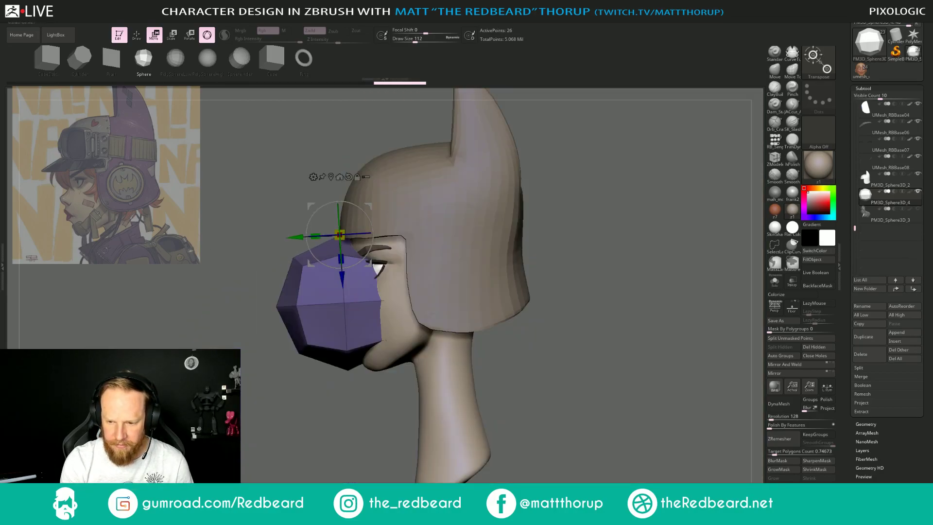
Hide the lower half of the sphere in side view and delete the hidden faces.
{"action": "left_click_drag", "start_coordinate": [311, 430], "coordinate": [322, 439], "text": "alt"}
{"action": "key", "text": "q"}
{"action": "left_click_drag", "start_coordinate": [247, 380], "coordinate": [430, 290], "text": "ctrl+alt+shift"}
{"action": "left_click", "coordinate": [825, 348]}
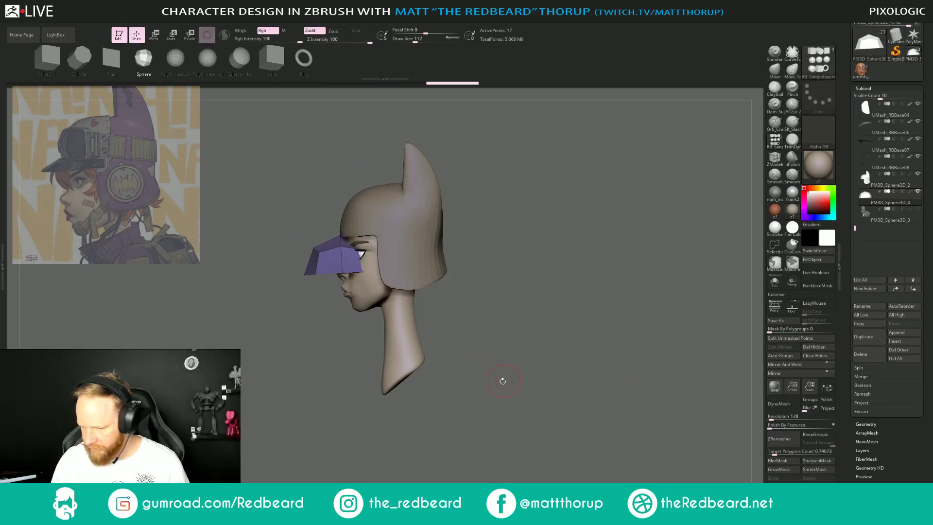
Raise the half-sphere to the helmet's forehead, centre it on the head, and flatten it into a brim.
{"action": "key", "text": "w"}
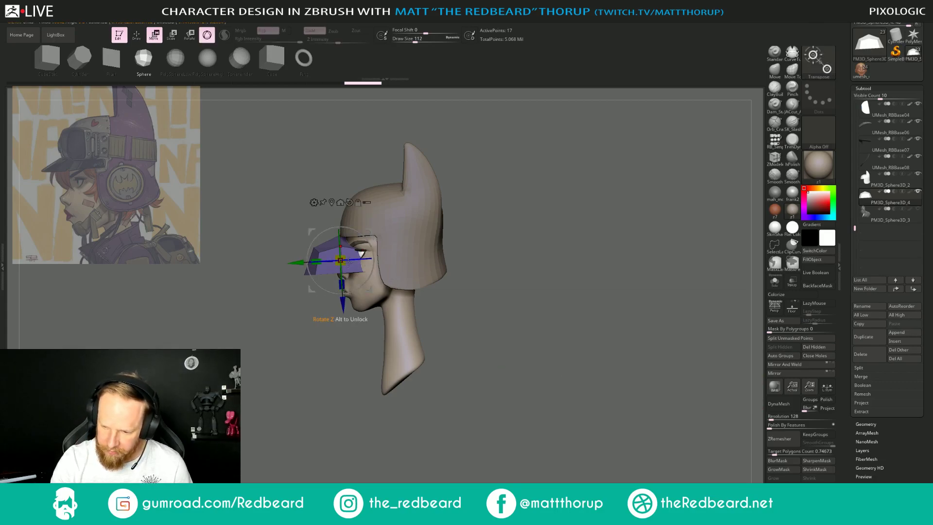
{"action": "left_click_drag", "start_coordinate": [343, 311], "coordinate": [341, 242]}
{"action": "left_click_drag", "start_coordinate": [478, 233], "coordinate": [499, 265], "text": "shift"}
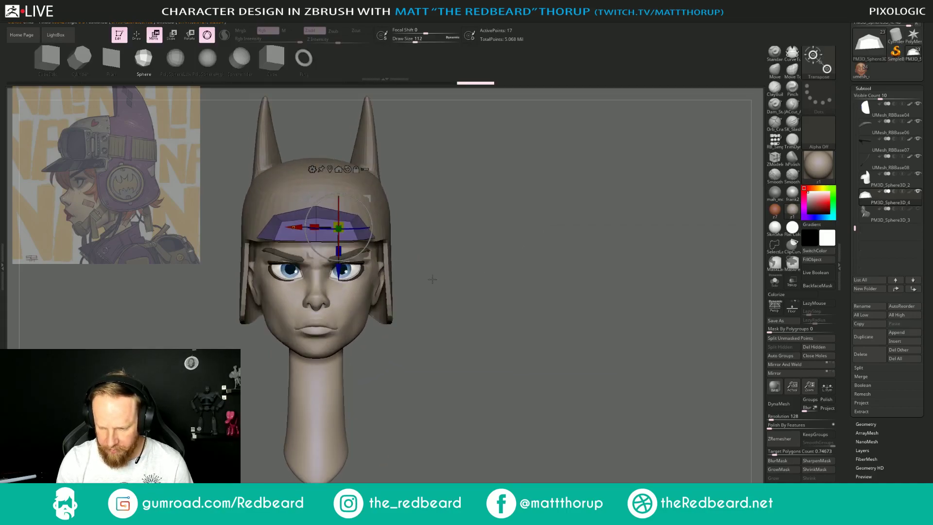
{"action": "left_click", "coordinate": [329, 170]}
{"action": "left_click_drag", "start_coordinate": [317, 222], "coordinate": [339, 228]}
{"action": "left_click_drag", "start_coordinate": [484, 212], "coordinate": [406, 243], "text": "shift"}
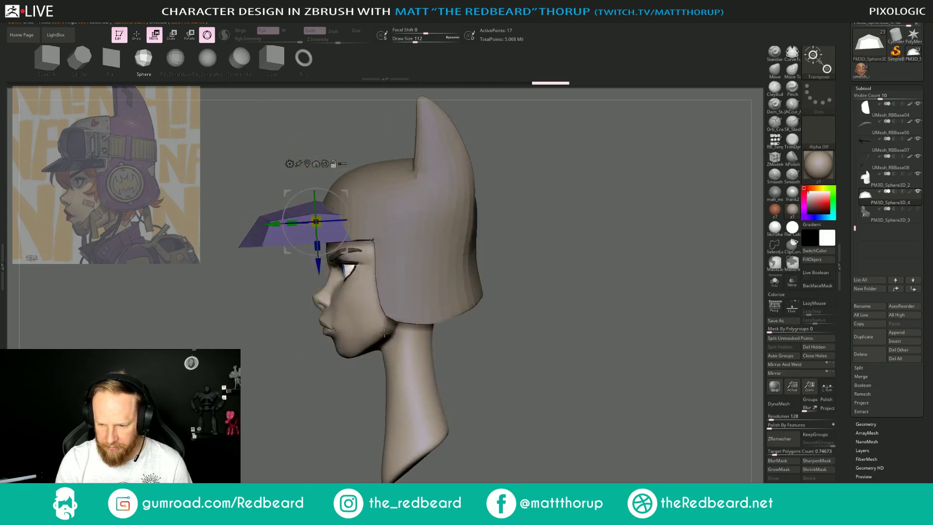
{"action": "left_click_drag", "start_coordinate": [317, 245], "coordinate": [318, 232]}
{"action": "key", "text": "q"}
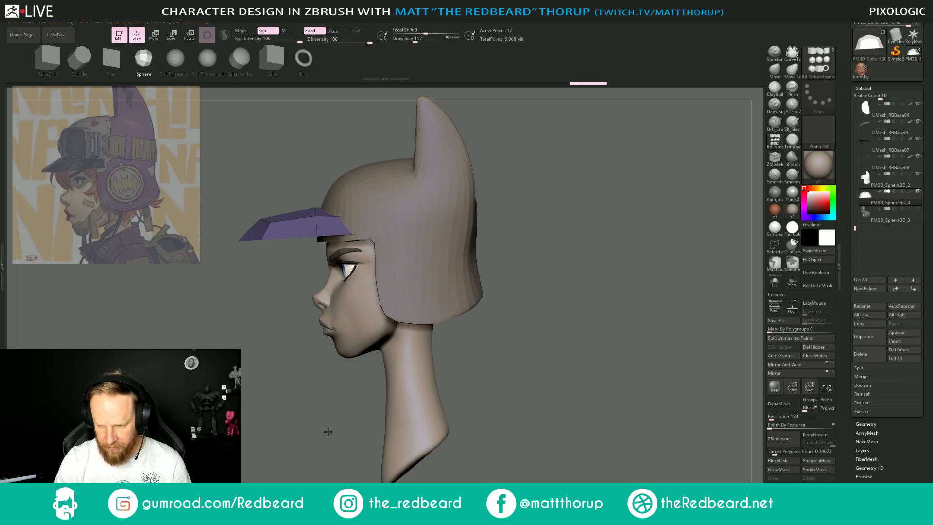
Isolate the brim from above, delete its rear top faces to open it toward the helmet, and turn off Solo.
{"action": "left_click_drag", "start_coordinate": [328, 431], "coordinate": [661, 304]}
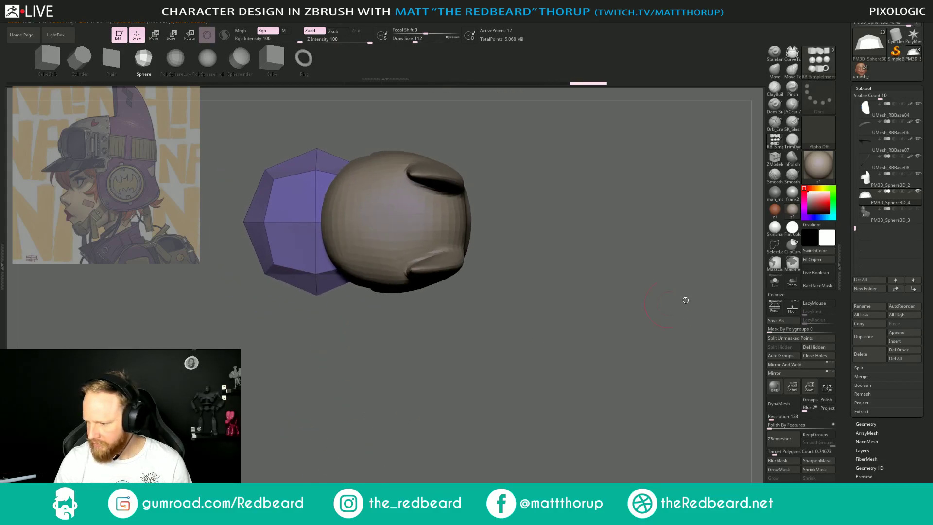
{"action": "left_click", "coordinate": [775, 280]}
{"action": "left_click_drag", "start_coordinate": [488, 307], "coordinate": [531, 387], "text": "alt"}
{"action": "mouse_move", "coordinate": [446, 272]}
{"action": "left_mouse_down", "text": "ctrl+shift"}
{"action": "mouse_move", "coordinate": [398, 288]}
{"action": "mouse_move", "coordinate": [375, 333]}
{"action": "left_mouse_up", "text": "ctrl+shift"}
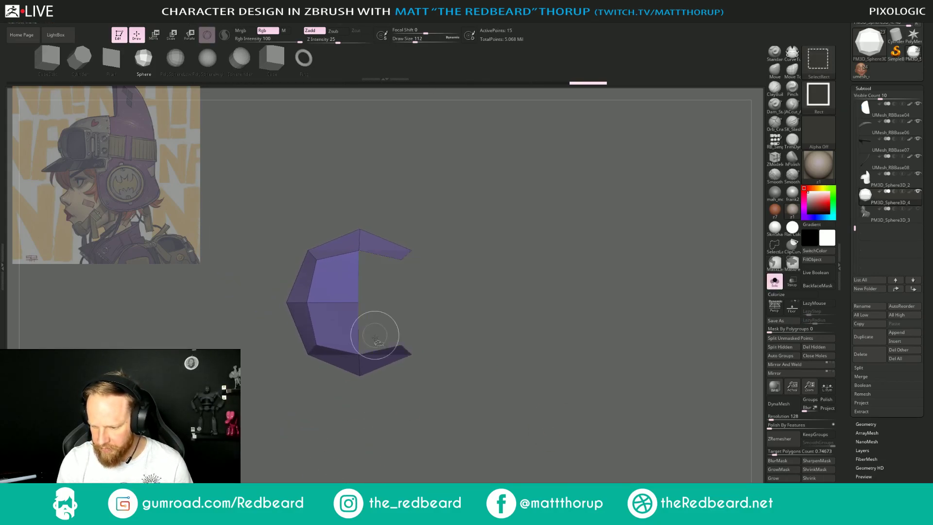
{"action": "mouse_move", "coordinate": [572, 371]}
{"action": "left_mouse_down"}
{"action": "mouse_move", "coordinate": [614, 369]}
{"action": "mouse_move", "coordinate": [603, 378]}
{"action": "left_mouse_up"}
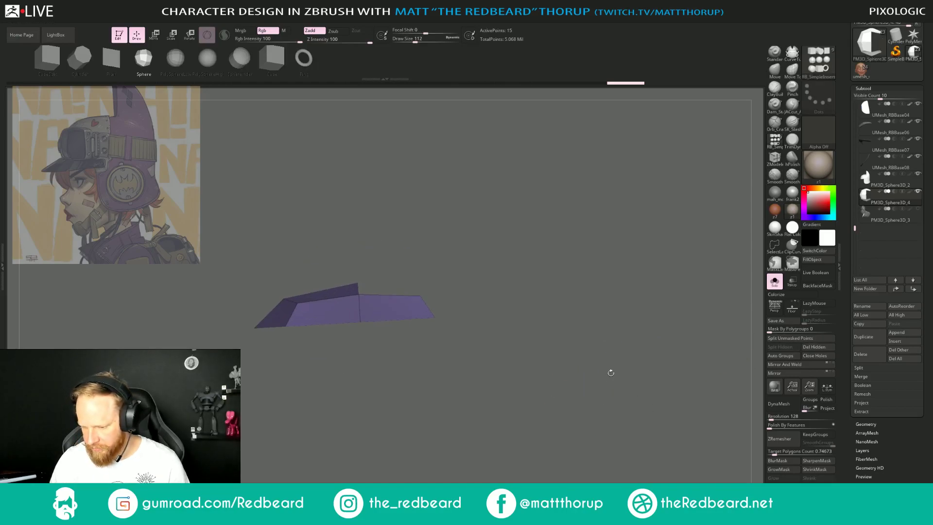
{"action": "left_click", "coordinate": [774, 281]}
Shift the brim back against the front of the helmet and check its fit from above and in profile.
{"action": "key", "text": "w"}
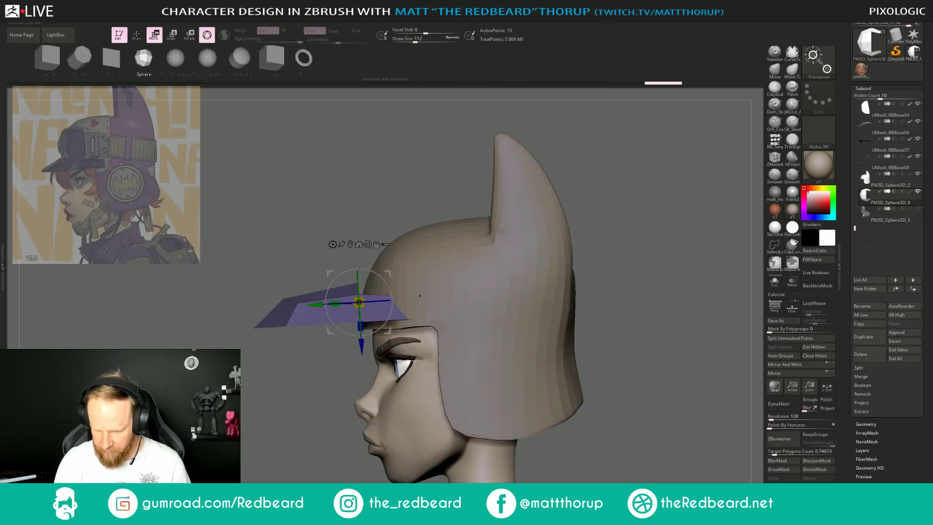
{"action": "left_click_drag", "start_coordinate": [393, 335], "coordinate": [416, 341]}
{"action": "key", "text": "q"}
{"action": "left_click_drag", "start_coordinate": [302, 411], "coordinate": [310, 442]}
{"action": "key", "text": "ctrl+z"}
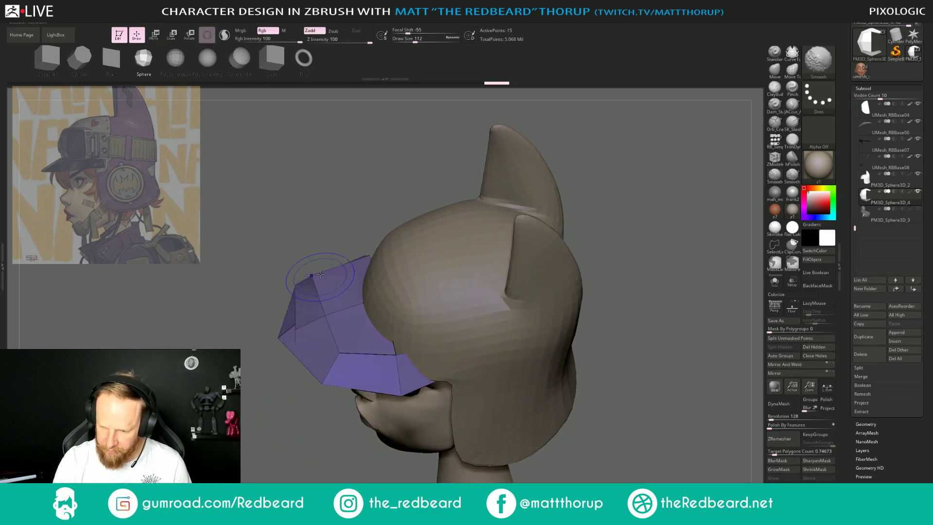
{"action": "left_click_drag", "start_coordinate": [275, 336], "coordinate": [279, 387]}
{"action": "left_click_drag", "start_coordinate": [320, 292], "coordinate": [346, 237], "text": "shift"}
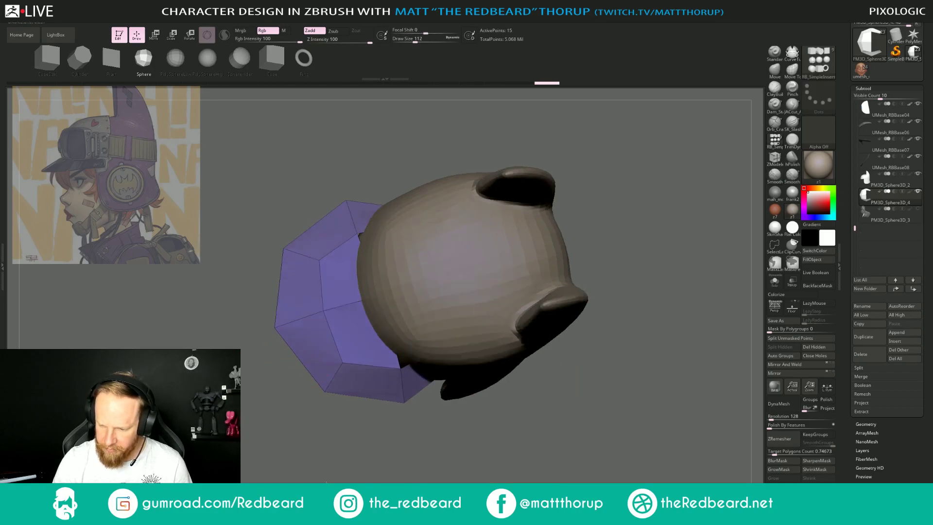
{"action": "left_click_drag", "start_coordinate": [306, 440], "coordinate": [316, 421], "text": "shift"}
Switch to the Move brush, set the draw size to 182, and pull the brim's rear corner toward the helmet's side.
{"action": "key", "text": "b"}
{"action": "key", "text": "m"}
{"action": "key", "text": "v"}
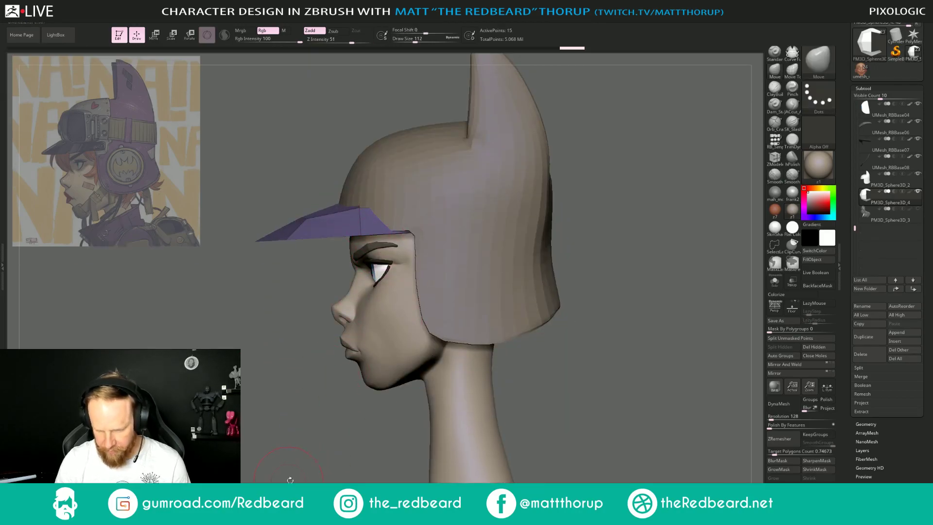
{"action": "left_click_drag", "start_coordinate": [317, 456], "coordinate": [343, 477]}
{"action": "key", "text": "s"}
{"action": "left_click_drag", "start_coordinate": [462, 297], "coordinate": [468, 296]}
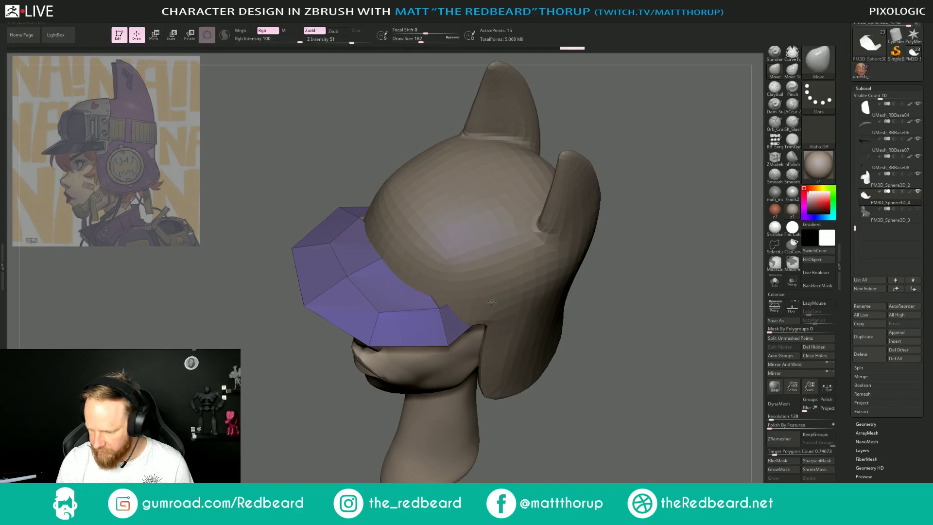
{"action": "left_click_drag", "start_coordinate": [525, 333], "coordinate": [574, 376]}
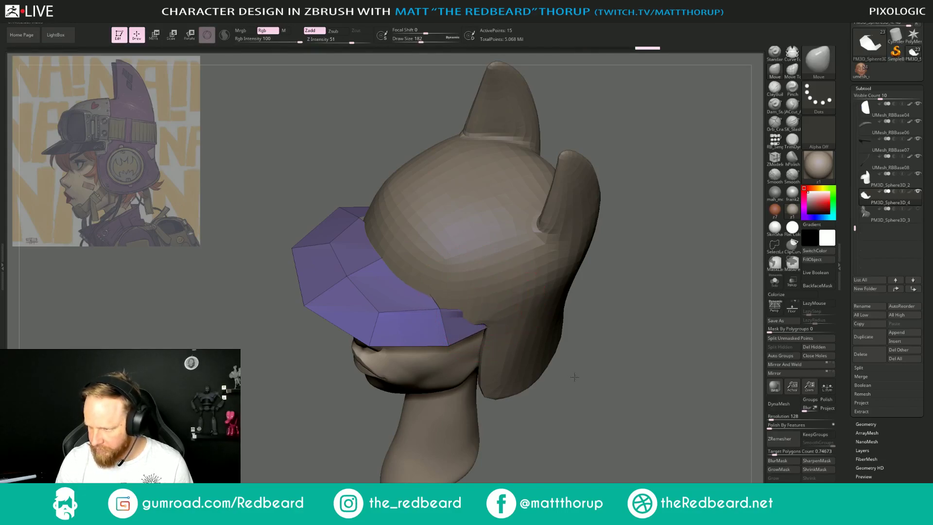
Extend the brim's rear end farther back along the side of the helmet, reducing the draw size to 149.
{"action": "left_click_drag", "start_coordinate": [649, 294], "coordinate": [650, 335]}
{"action": "key", "text": "s"}
{"action": "left_click_drag", "start_coordinate": [472, 315], "coordinate": [509, 328]}
{"action": "right_click_drag", "start_coordinate": [565, 355], "coordinate": [552, 300], "text": "shift"}
{"action": "key", "text": "s"}
{"action": "mouse_move", "coordinate": [515, 311]}
{"action": "left_mouse_down"}
{"action": "mouse_move", "coordinate": [500, 311]}
{"action": "mouse_move", "coordinate": [512, 318]}
{"action": "mouse_move", "coordinate": [504, 302]}
{"action": "left_mouse_up"}
{"action": "key", "text": "s"}
{"action": "key", "text": "s"}
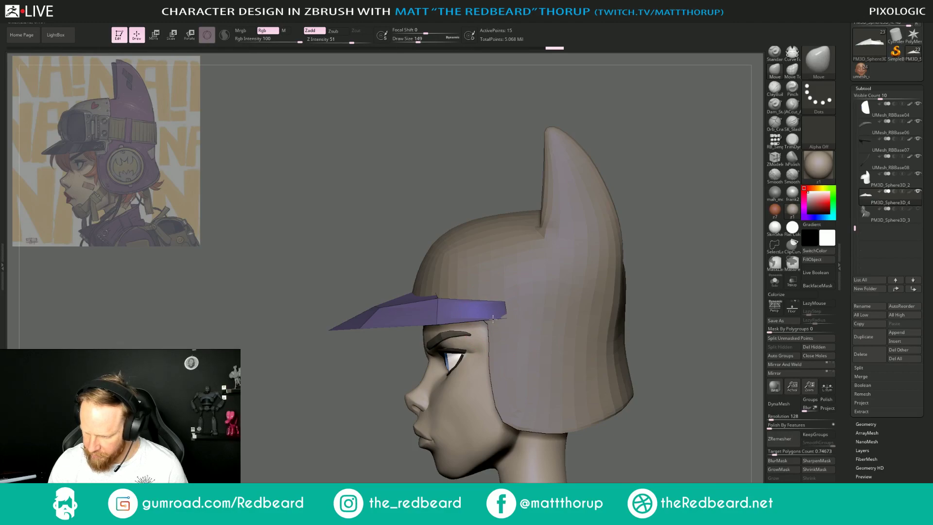
Try Mirror And Weld on the brim to match its two sides.
{"action": "mouse_move", "coordinate": [444, 327]}
{"action": "right_mouse_down"}
{"action": "mouse_move", "coordinate": [349, 410]}
{"action": "mouse_move", "coordinate": [449, 316]}
{"action": "right_mouse_up"}
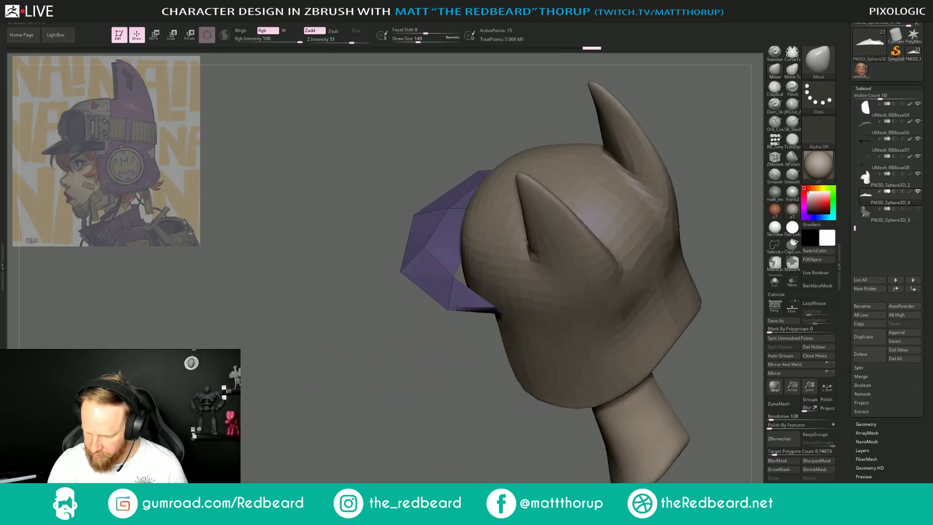
{"action": "right_click_drag", "start_coordinate": [419, 377], "coordinate": [440, 353]}
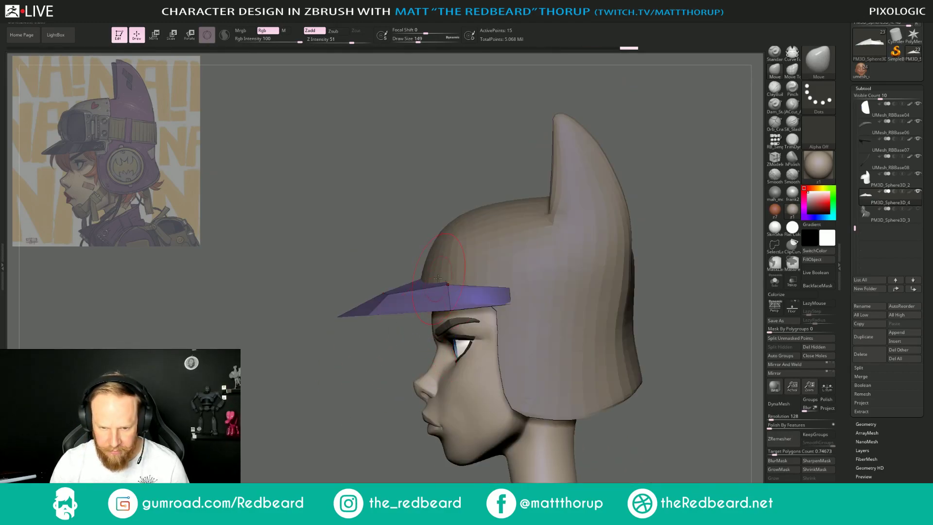
{"action": "right_click_drag", "start_coordinate": [394, 284], "coordinate": [398, 242]}
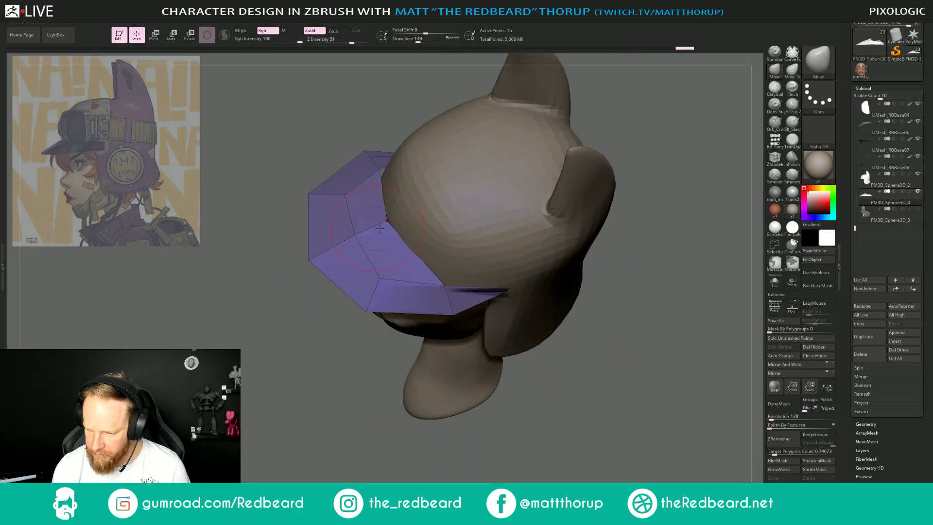
{"action": "right_click_drag", "start_coordinate": [404, 348], "coordinate": [410, 315]}
{"action": "right_click_drag", "start_coordinate": [303, 302], "coordinate": [308, 319], "text": "shift"}
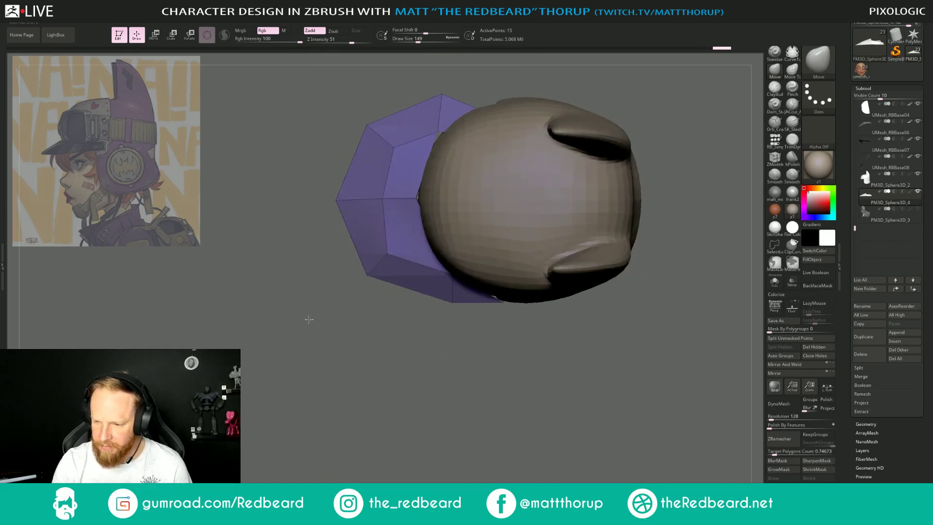
{"action": "right_click_drag", "start_coordinate": [429, 415], "coordinate": [316, 481]}
{"action": "left_click", "coordinate": [783, 365]}
{"action": "right_click_drag", "start_coordinate": [613, 362], "coordinate": [592, 405]}
{"action": "key", "text": "ctrl+z"}
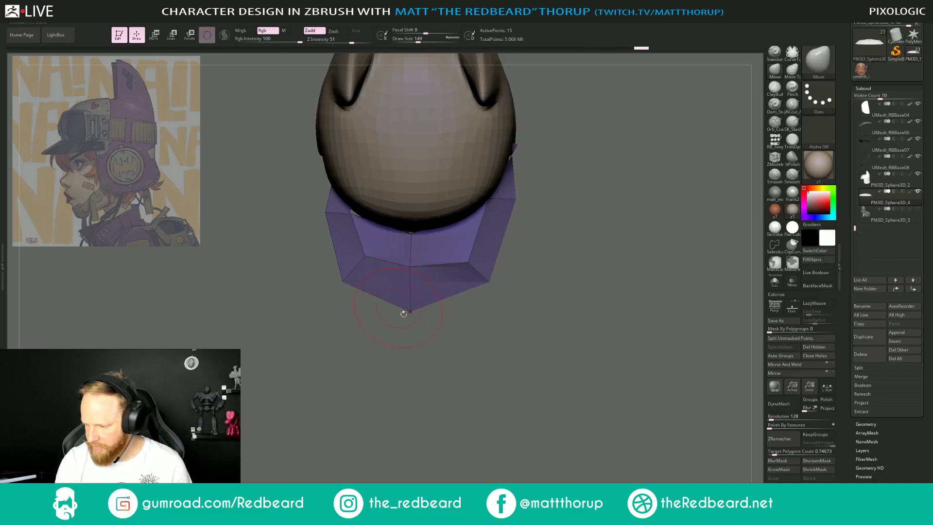
{"action": "left_click", "coordinate": [793, 365]}
{"action": "key", "text": "ctrl+z"}
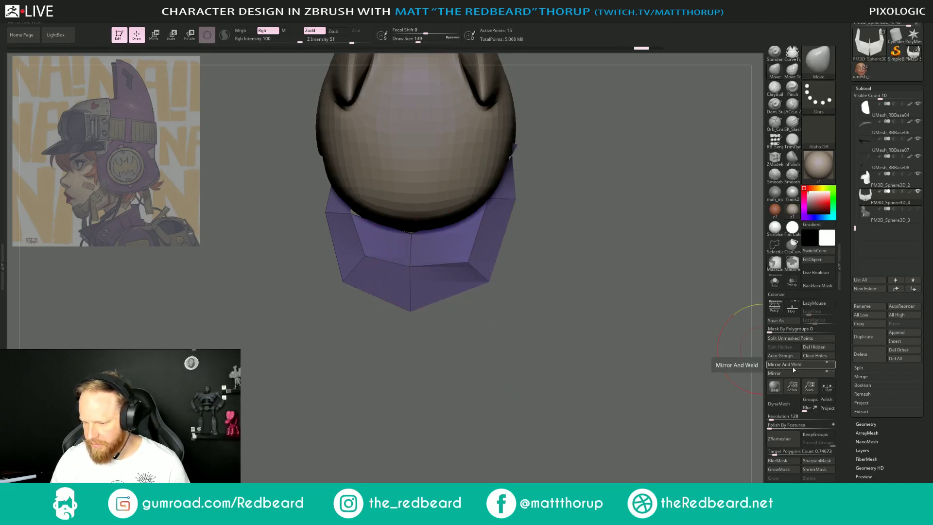
Flip the brim with Mirror and apply Mirror And Weld to make both sides symmetrical.
{"action": "left_click", "coordinate": [825, 376]}
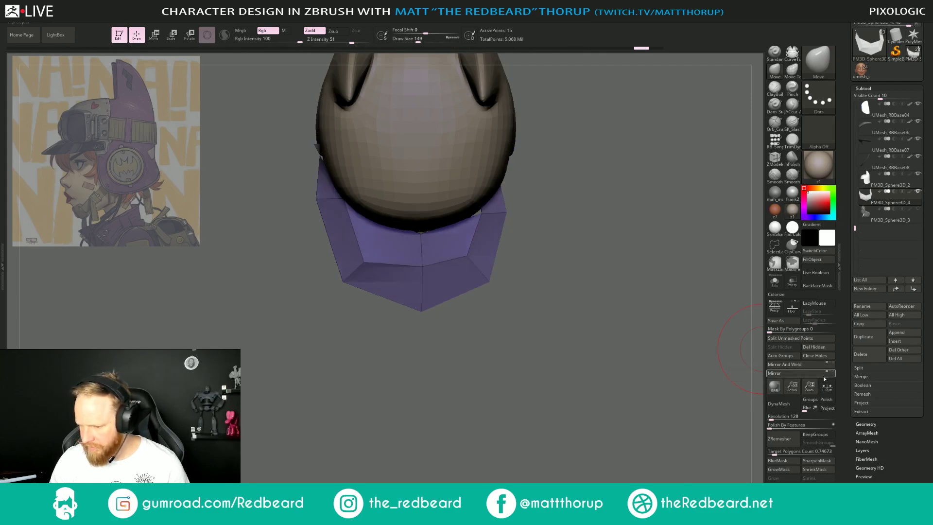
{"action": "left_click", "coordinate": [813, 365]}
{"action": "left_click_drag", "start_coordinate": [742, 363], "coordinate": [539, 344]}
Reshape the brim's sides and front outline with the Move brush so it wraps evenly around the helmet.
{"action": "left_click_drag", "start_coordinate": [564, 276], "coordinate": [540, 270]}
{"action": "mouse_move", "coordinate": [564, 236]}
{"action": "left_mouse_down"}
{"action": "mouse_move", "coordinate": [558, 249]}
{"action": "mouse_move", "coordinate": [499, 246]}
{"action": "left_mouse_up"}
{"action": "key", "text": "s"}
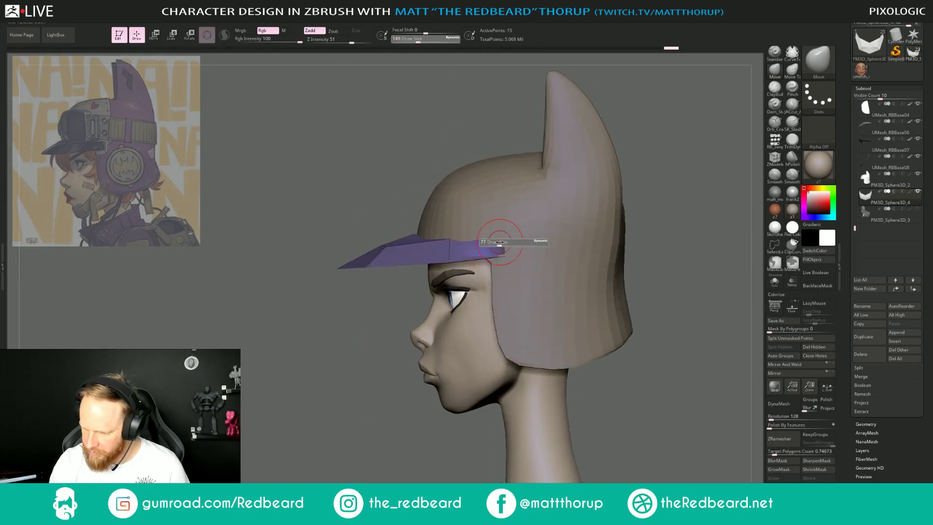
{"action": "left_click_drag", "start_coordinate": [343, 414], "coordinate": [292, 424]}
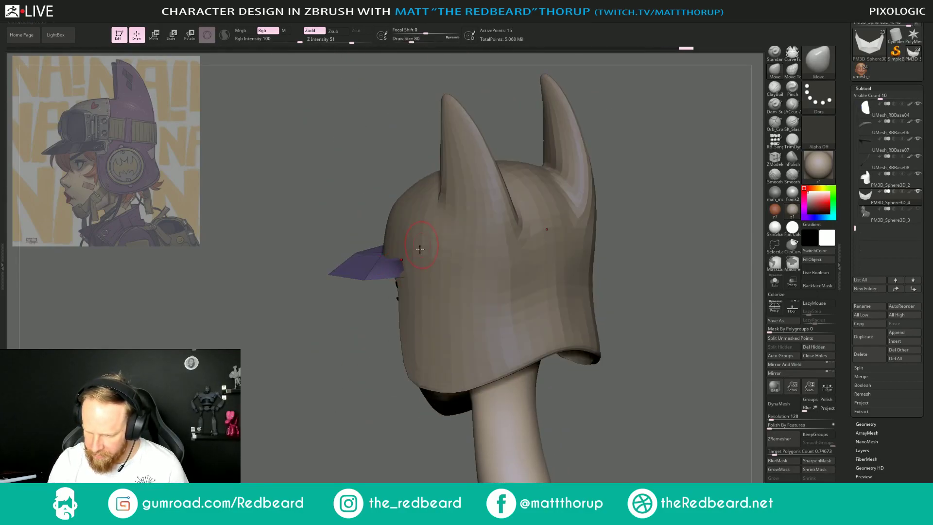
{"action": "left_click_drag", "start_coordinate": [351, 327], "coordinate": [350, 420], "text": "shift"}
{"action": "key", "text": "s"}
{"action": "left_click_drag", "start_coordinate": [404, 221], "coordinate": [407, 222]}
{"action": "left_click_drag", "start_coordinate": [430, 145], "coordinate": [453, 163]}
{"action": "left_click_drag", "start_coordinate": [499, 115], "coordinate": [499, 133]}
{"action": "mouse_move", "coordinate": [457, 173]}
{"action": "left_mouse_down"}
{"action": "mouse_move", "coordinate": [461, 180]}
{"action": "mouse_move", "coordinate": [444, 161]}
{"action": "left_mouse_up"}
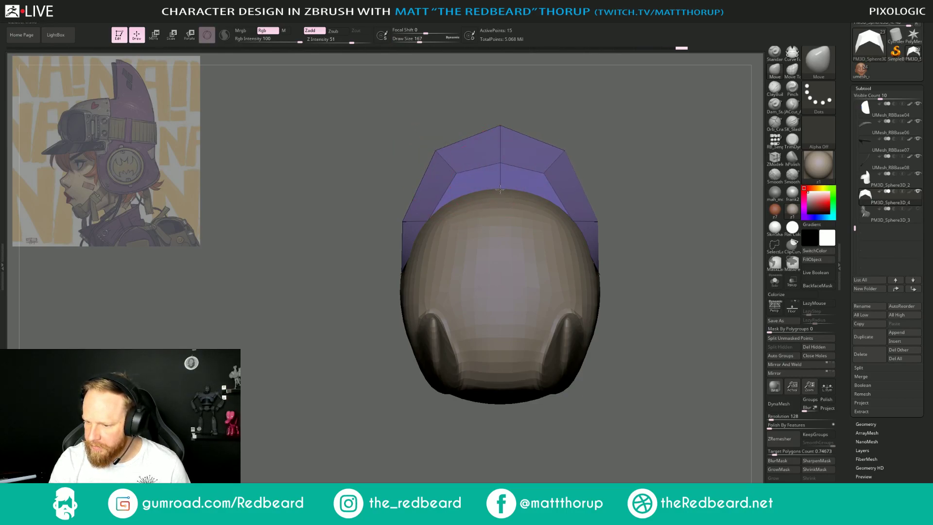
Line up the head in profile with the reference illustration and move the brim's front toward the drawn one at draw size 274.
{"action": "mouse_move", "coordinate": [317, 399]}
{"action": "left_mouse_down"}
{"action": "mouse_move", "coordinate": [542, 460]}
{"action": "mouse_move", "coordinate": [454, 447]}
{"action": "mouse_move", "coordinate": [462, 375]}
{"action": "mouse_move", "coordinate": [627, 337]}
{"action": "mouse_move", "coordinate": [599, 351]}
{"action": "left_mouse_up"}
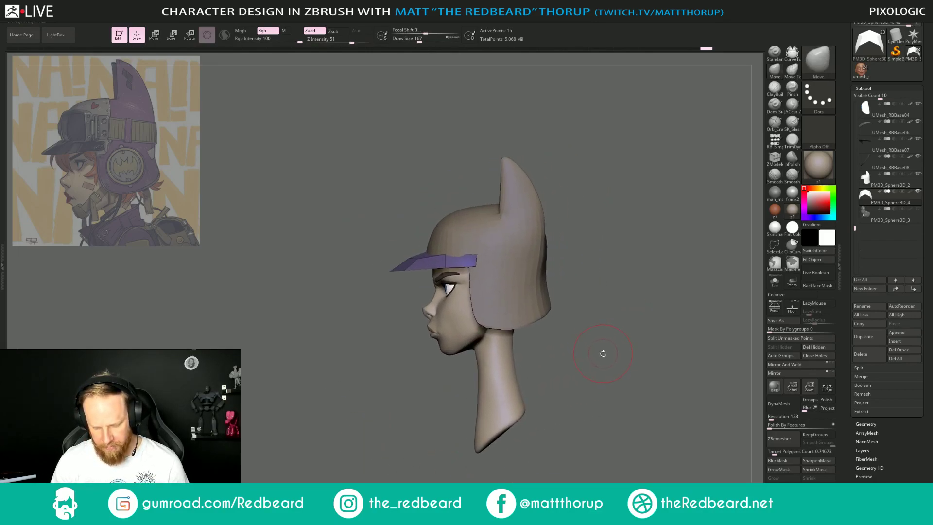
{"action": "key", "text": "1"}
{"action": "key", "text": "s"}
{"action": "left_click_drag", "start_coordinate": [49, 151], "coordinate": [56, 152]}
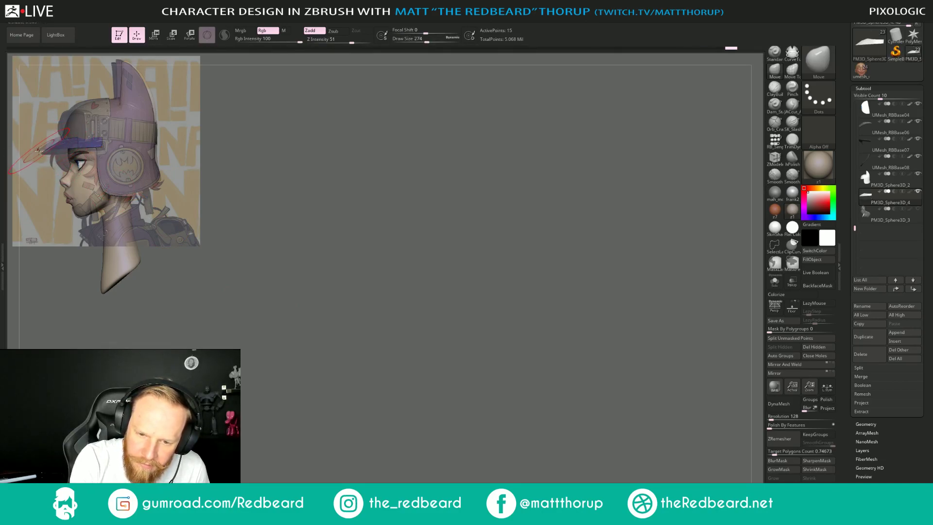
Adjust the brim's rear end in profile against the reference and refine its side with the Move brush at draw size 128.
{"action": "left_click_drag", "start_coordinate": [103, 148], "coordinate": [101, 146]}
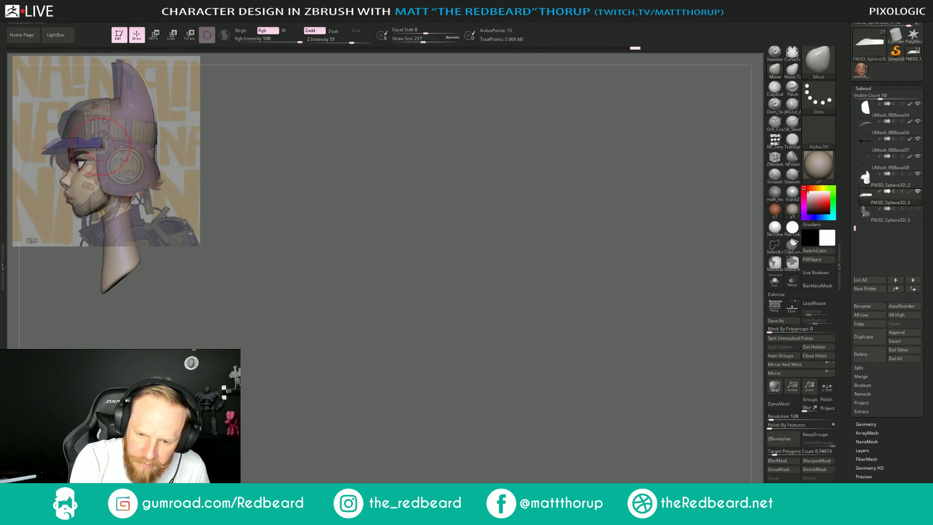
{"action": "mouse_move", "coordinate": [256, 202]}
{"action": "left_mouse_down", "text": "alt"}
{"action": "mouse_move", "coordinate": [581, 378]}
{"action": "mouse_move", "coordinate": [581, 361]}
{"action": "left_mouse_up", "text": "alt"}
{"action": "mouse_move", "coordinate": [295, 323]}
{"action": "left_mouse_down"}
{"action": "mouse_move", "coordinate": [319, 323]}
{"action": "mouse_move", "coordinate": [301, 397]}
{"action": "left_mouse_up"}
{"action": "key", "text": "s"}
{"action": "left_click_drag", "start_coordinate": [343, 277], "coordinate": [322, 392]}
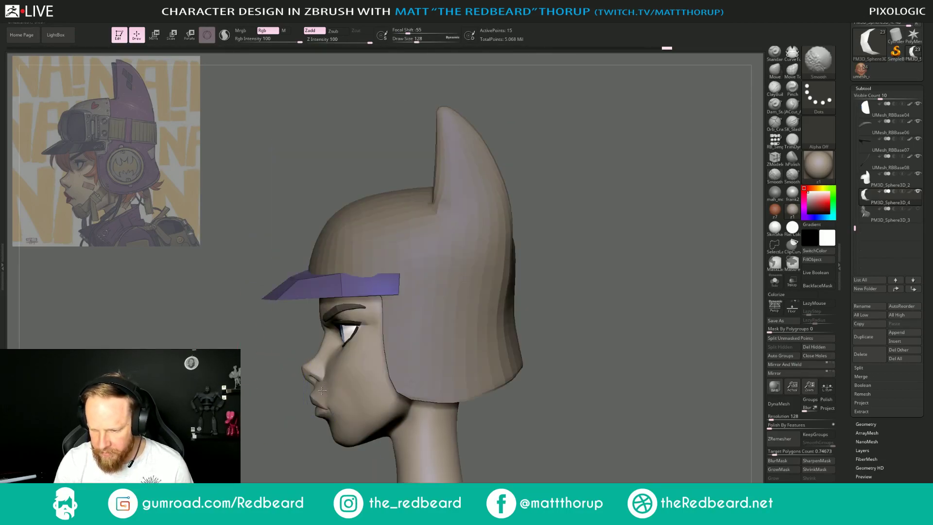
Pull the brim's outer sides in toward the helmet as seen from above with the Move brush.
{"action": "left_click_drag", "start_coordinate": [268, 433], "coordinate": [419, 349]}
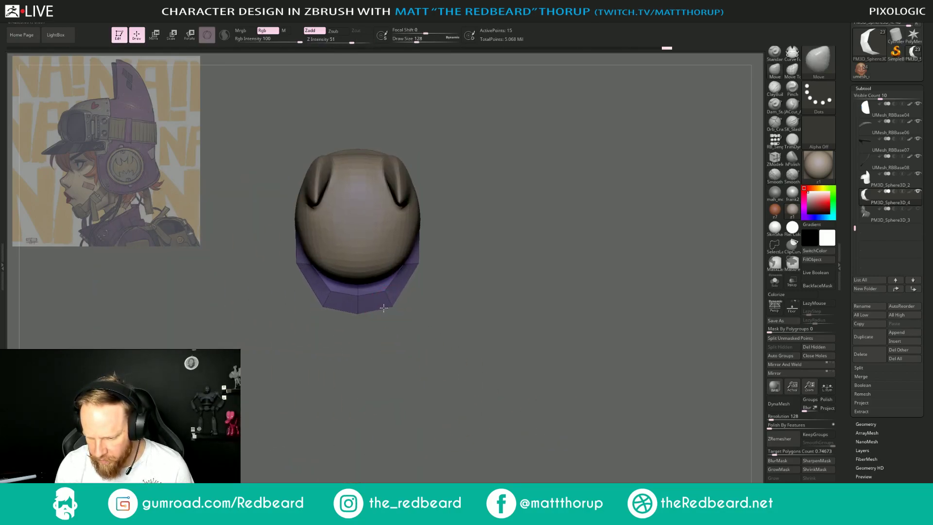
{"action": "left_click_drag", "start_coordinate": [469, 316], "coordinate": [610, 341]}
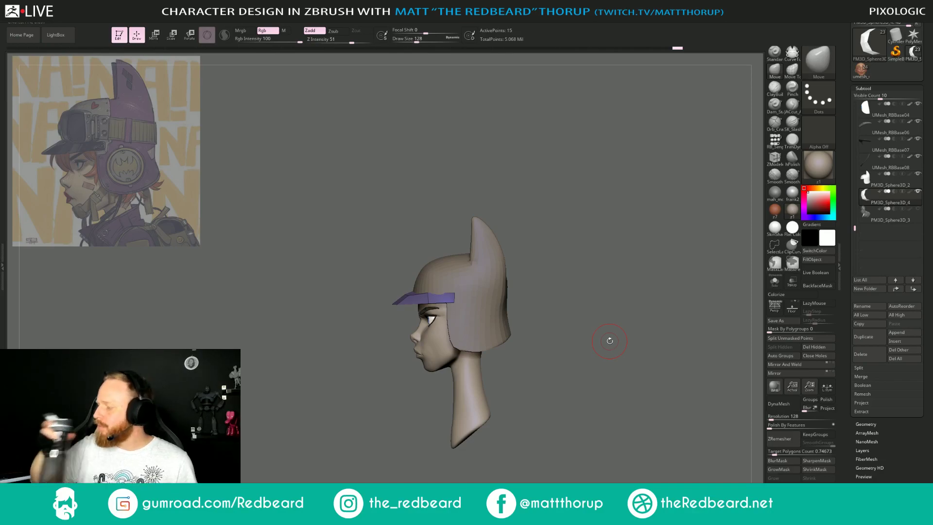
{"action": "mouse_move", "coordinate": [610, 341]}
{"action": "left_mouse_down"}
{"action": "mouse_move", "coordinate": [598, 333]}
{"action": "mouse_move", "coordinate": [609, 334]}
{"action": "mouse_move", "coordinate": [618, 313]}
{"action": "left_mouse_up"}
{"action": "mouse_move", "coordinate": [332, 446]}
{"action": "left_mouse_down"}
{"action": "mouse_move", "coordinate": [524, 342]}
{"action": "mouse_move", "coordinate": [498, 366]}
{"action": "mouse_move", "coordinate": [581, 364]}
{"action": "mouse_move", "coordinate": [548, 348]}
{"action": "mouse_move", "coordinate": [571, 355]}
{"action": "mouse_move", "coordinate": [566, 409]}
{"action": "mouse_move", "coordinate": [462, 297]}
{"action": "left_mouse_up"}
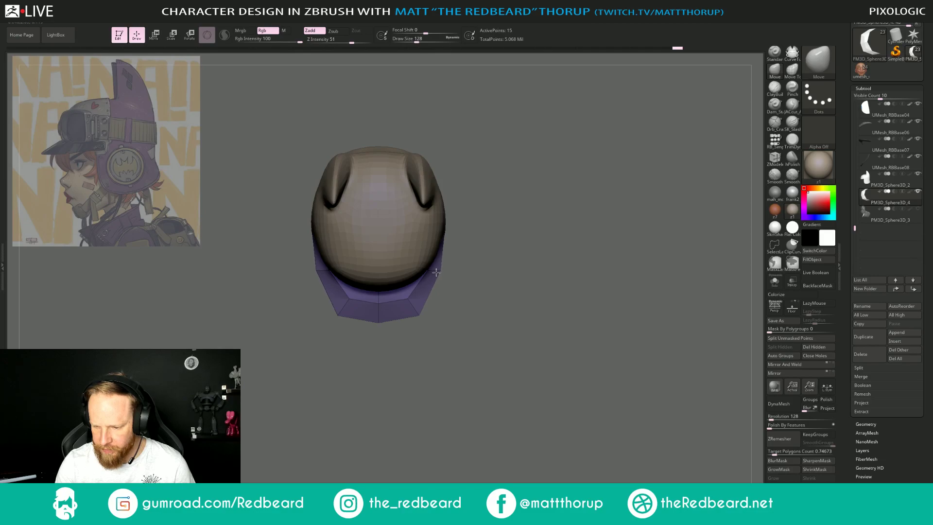
{"action": "left_click_drag", "start_coordinate": [467, 361], "coordinate": [471, 266], "text": "shift"}
{"action": "mouse_move", "coordinate": [586, 265]}
{"action": "left_mouse_down", "text": "alt"}
{"action": "mouse_move", "coordinate": [585, 353]}
{"action": "mouse_move", "coordinate": [501, 315]}
{"action": "mouse_move", "coordinate": [589, 308]}
{"action": "mouse_move", "coordinate": [537, 308]}
{"action": "mouse_move", "coordinate": [610, 337]}
{"action": "mouse_move", "coordinate": [560, 359]}
{"action": "left_mouse_up", "text": "alt"}
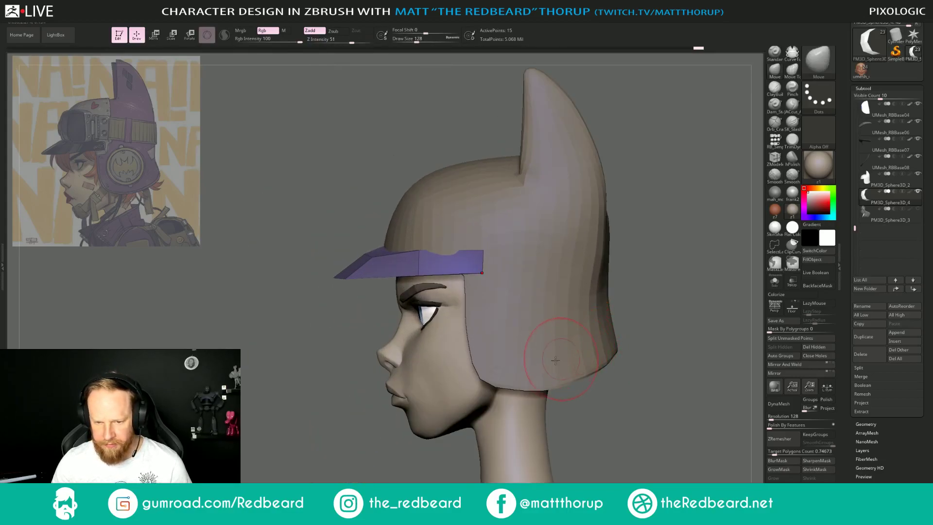
Insert an extra edge across the brim's side with the ZModeler brush and even out its upper edge with Move.
{"action": "key", "text": "b"}
{"action": "key", "text": "z"}
{"action": "key", "text": "m"}
{"action": "mouse_move", "coordinate": [336, 364]}
{"action": "left_mouse_down"}
{"action": "mouse_move", "coordinate": [344, 456]}
{"action": "mouse_move", "coordinate": [358, 455]}
{"action": "left_mouse_up"}
{"action": "key", "text": "b"}
{"action": "key", "text": "m"}
{"action": "key", "text": "v"}
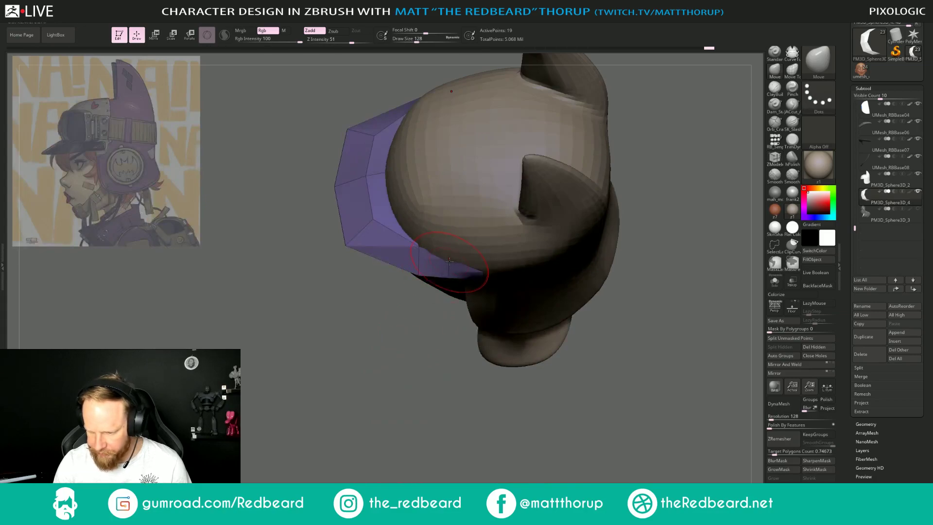
{"action": "left_click_drag", "start_coordinate": [373, 370], "coordinate": [357, 370], "text": "shift"}
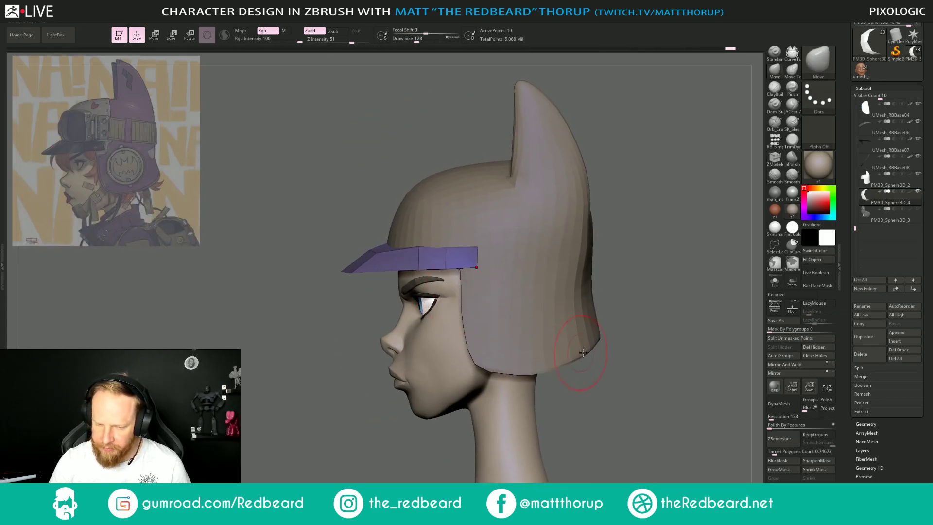
Select the head subtool and examine the helmet and brim from the front and three-quarter view.
{"action": "left_click_drag", "start_coordinate": [637, 284], "coordinate": [600, 389]}
{"action": "left_click", "coordinate": [420, 343], "text": "alt"}
{"action": "mouse_move", "coordinate": [554, 334]}
{"action": "left_mouse_down"}
{"action": "mouse_move", "coordinate": [618, 331]}
{"action": "mouse_move", "coordinate": [583, 344]}
{"action": "mouse_move", "coordinate": [543, 324]}
{"action": "left_mouse_up"}
{"action": "key", "text": "shift+f"}
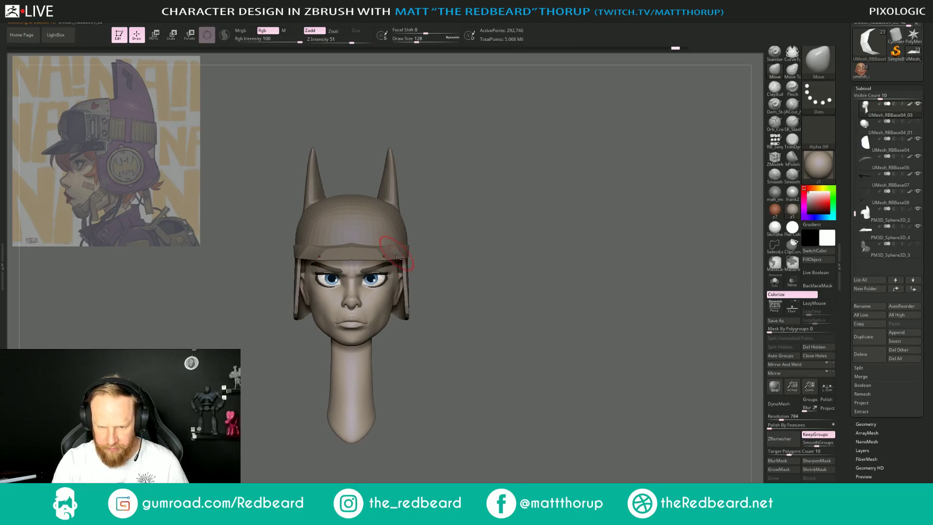
{"action": "left_click_drag", "start_coordinate": [495, 373], "coordinate": [408, 373]}
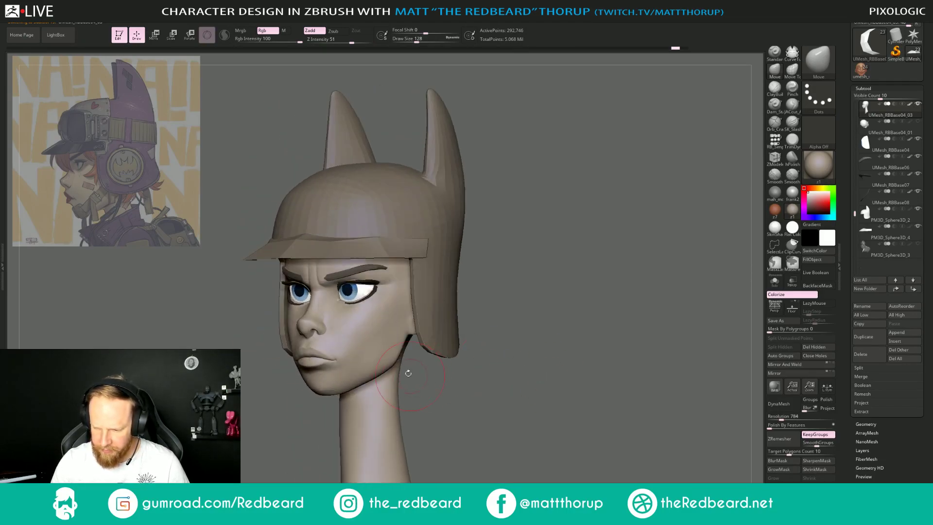
With the brim subtool active, draw two Topology brush curves at draw size 17 along the jaw from the ear to the chin.
{"action": "left_click", "coordinate": [383, 250], "text": "alt"}
{"action": "key", "text": "b"}
{"action": "key", "text": "t"}
{"action": "key", "text": "o"}
{"action": "key", "text": "s"}
{"action": "left_click_drag", "start_coordinate": [387, 348], "coordinate": [373, 340]}
{"action": "mouse_move", "coordinate": [538, 345]}
{"action": "left_mouse_down", "text": "alt"}
{"action": "mouse_move", "coordinate": [588, 314]}
{"action": "mouse_move", "coordinate": [577, 325]}
{"action": "left_mouse_up", "text": "alt"}
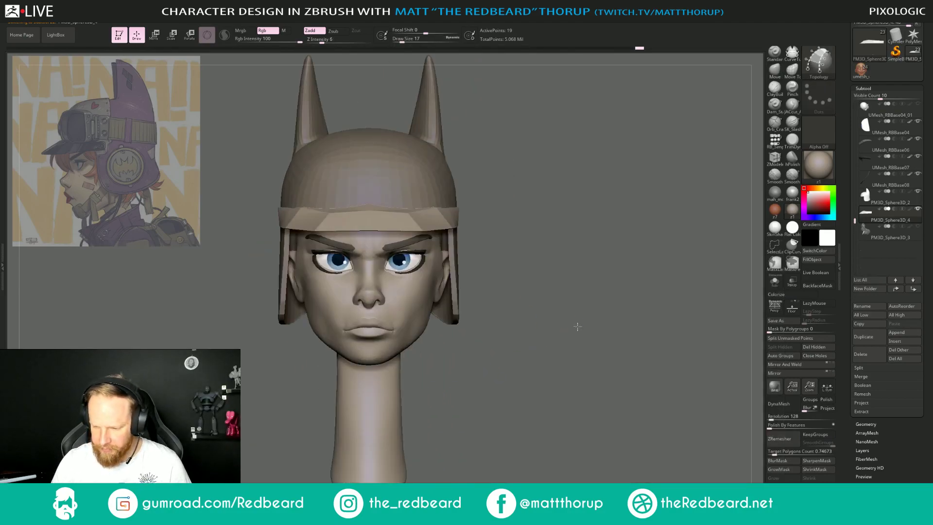
{"action": "left_click_drag", "start_coordinate": [484, 358], "coordinate": [420, 320]}
{"action": "left_click_drag", "start_coordinate": [544, 383], "coordinate": [413, 364]}
{"action": "left_click_drag", "start_coordinate": [573, 387], "coordinate": [576, 419], "text": "alt"}
{"action": "left_click_drag", "start_coordinate": [326, 391], "coordinate": [425, 358]}
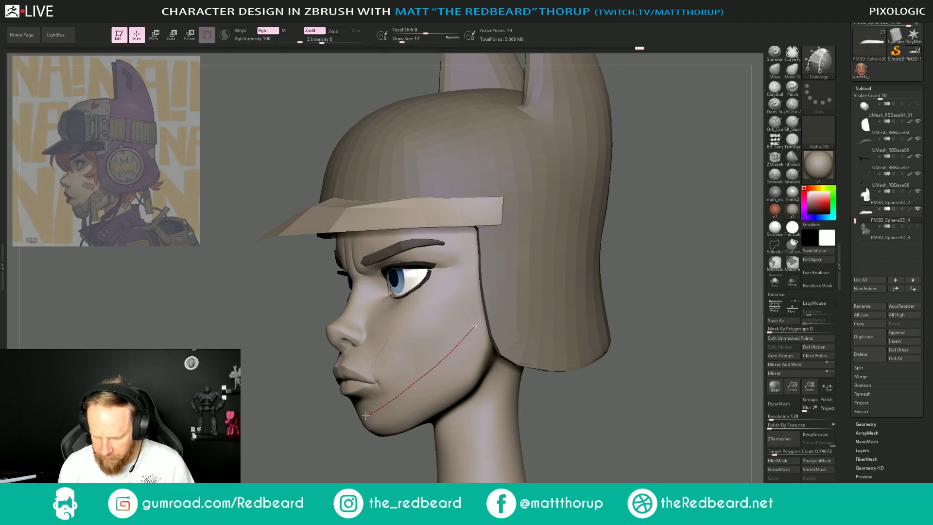
{"action": "left_click_drag", "start_coordinate": [326, 465], "coordinate": [359, 431]}
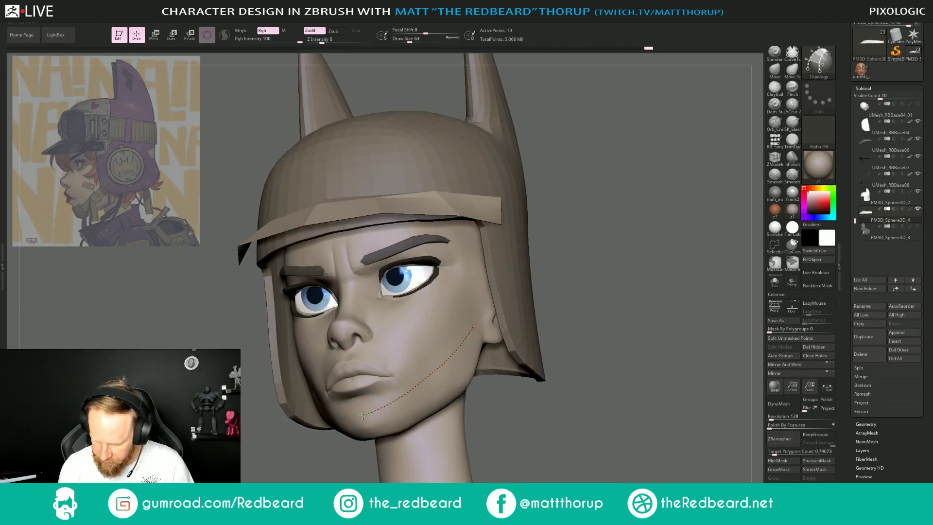
{"action": "left_click_drag", "start_coordinate": [571, 408], "coordinate": [614, 385]}
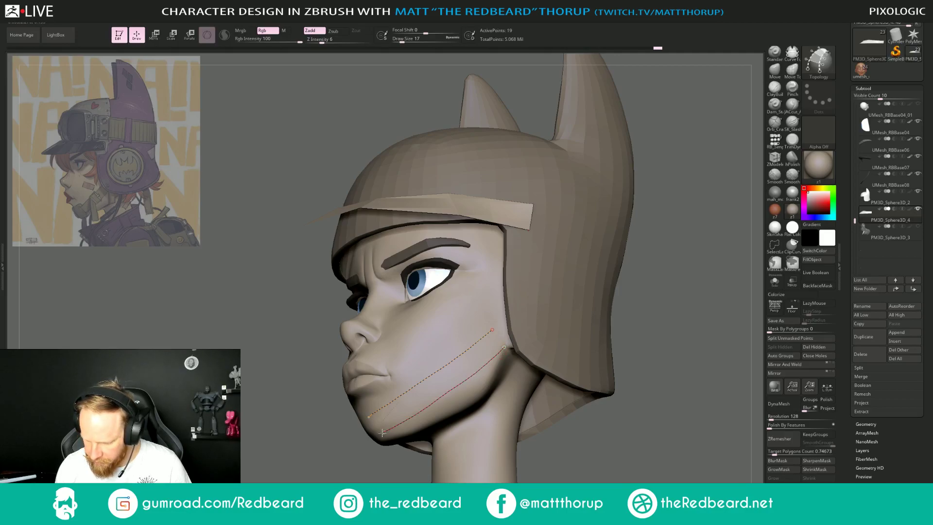
{"action": "left_click_drag", "start_coordinate": [348, 470], "coordinate": [372, 448]}
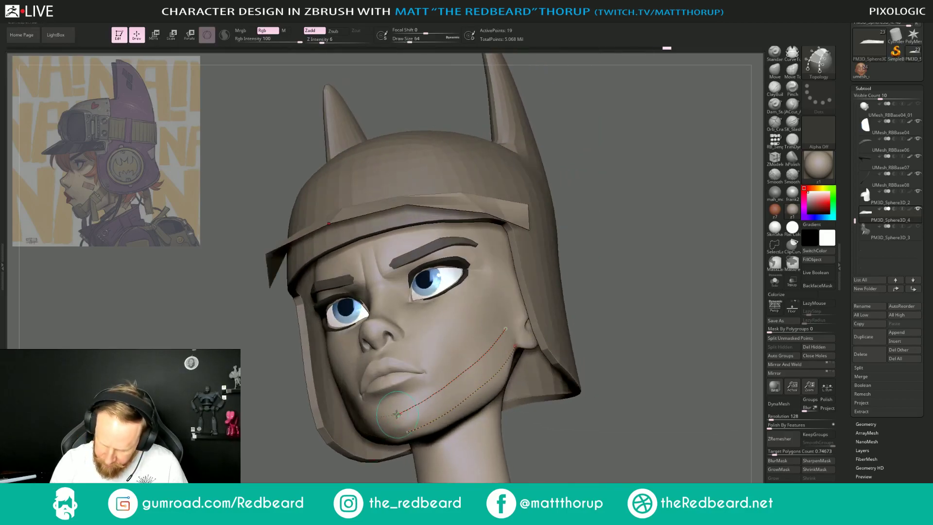
Undo the last Topology curve strokes at the chin.
{"action": "left_click_drag", "start_coordinate": [636, 322], "coordinate": [643, 319]}
{"action": "left_click_drag", "start_coordinate": [516, 420], "coordinate": [503, 372]}
{"action": "key", "text": "ctrl+z"}
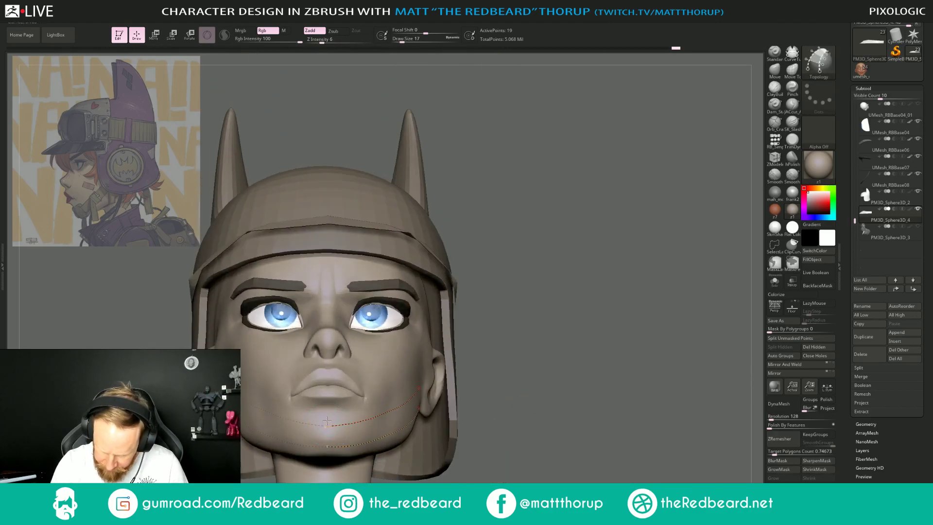
{"action": "key", "text": "ctrl+z"}
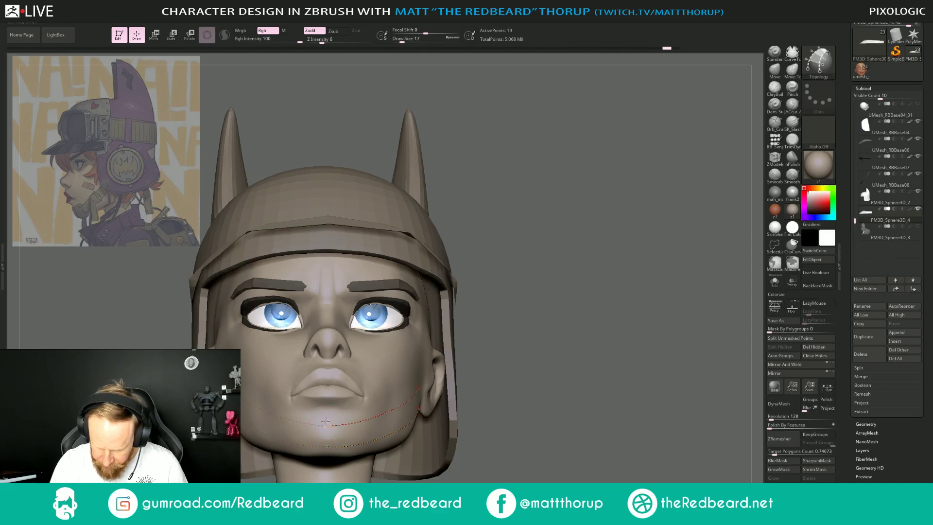
{"action": "key", "text": "ctrl+z"}
Close the chin strap outline with Topology cross curves at the chin's centre and at the ear end.
{"action": "left_click_drag", "start_coordinate": [327, 419], "coordinate": [326, 452]}
{"action": "left_click_drag", "start_coordinate": [559, 326], "coordinate": [515, 331]}
{"action": "key", "text": "bracketright"}
{"action": "key", "text": "bracketright"}
{"action": "key", "text": "bracketright"}
{"action": "left_click_drag", "start_coordinate": [458, 385], "coordinate": [469, 414]}
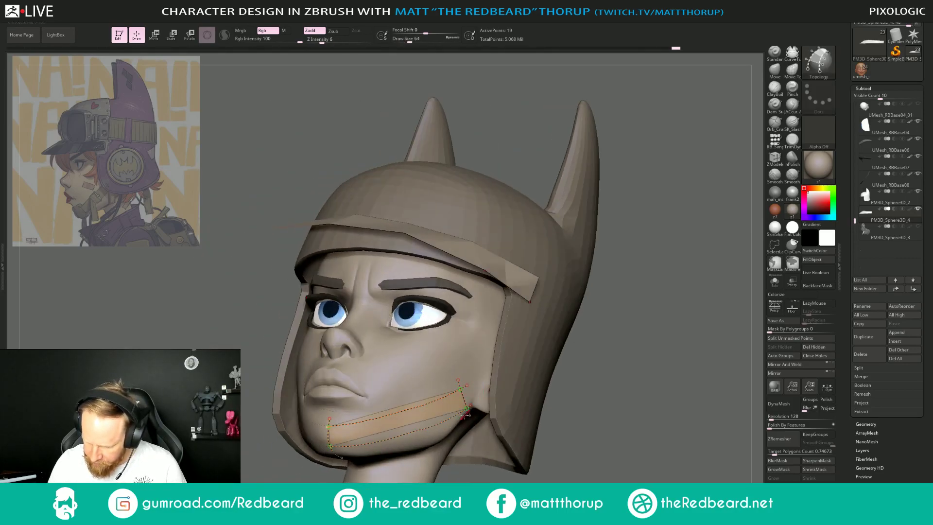
Divide the chin strap outline with four spaced Topology cross curves at draw size 17.
{"action": "key", "text": "bracketleft"}
{"action": "key", "text": "bracketleft"}
{"action": "key", "text": "bracketleft"}
{"action": "left_click_drag", "start_coordinate": [351, 414], "coordinate": [358, 454]}
{"action": "left_click_drag", "start_coordinate": [374, 411], "coordinate": [381, 450]}
{"action": "left_click_drag", "start_coordinate": [401, 402], "coordinate": [412, 445]}
{"action": "left_click_drag", "start_coordinate": [427, 389], "coordinate": [438, 436]}
{"action": "left_click_drag", "start_coordinate": [636, 355], "coordinate": [458, 406]}
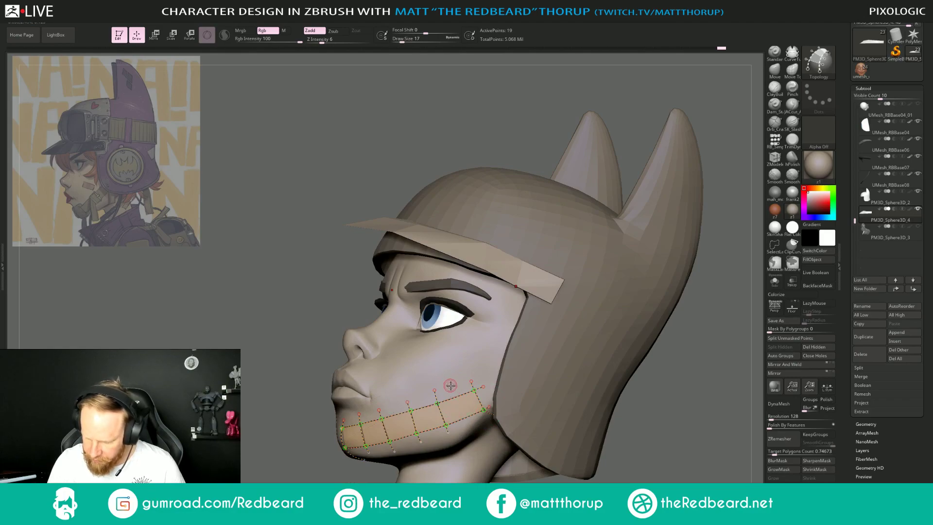
Generate the chin strap mesh from the curves, separate it with Split Unmasked Points, and select the new subtool.
{"action": "left_click", "coordinate": [611, 343]}
{"action": "left_click", "coordinate": [472, 374]}
{"action": "left_click_drag", "start_coordinate": [675, 336], "coordinate": [658, 387]}
{"action": "left_click", "coordinate": [816, 339]}
{"action": "left_click", "coordinate": [878, 235]}
{"action": "left_click_drag", "start_coordinate": [695, 454], "coordinate": [628, 373], "text": "alt"}
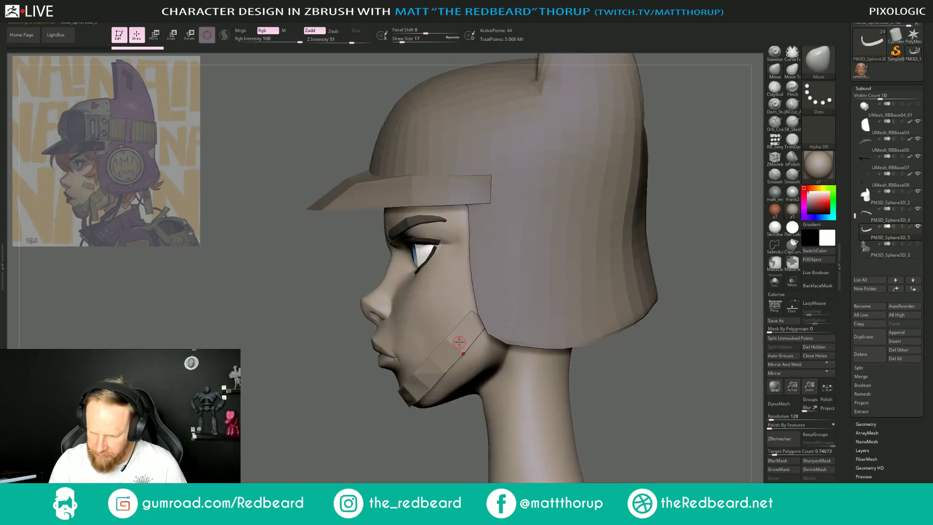
Move the chin strap's upper ends toward the helmet's ear flaps with the Move brush at draw size 286.
{"action": "key", "text": "s"}
{"action": "mouse_move", "coordinate": [454, 338]}
{"action": "left_mouse_down"}
{"action": "mouse_move", "coordinate": [480, 339]}
{"action": "mouse_move", "coordinate": [498, 306]}
{"action": "left_mouse_up"}
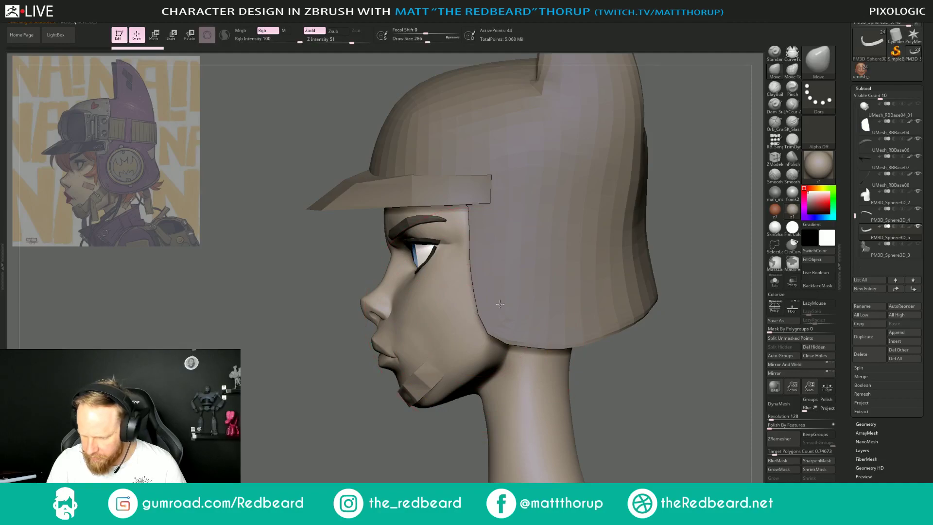
{"action": "left_click_drag", "start_coordinate": [385, 470], "coordinate": [466, 438]}
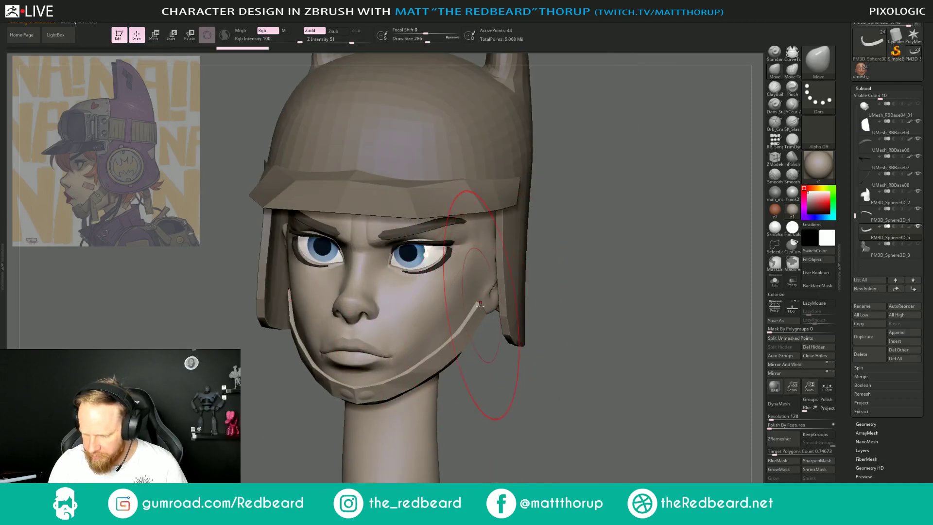
{"action": "left_click_drag", "start_coordinate": [507, 296], "coordinate": [514, 293]}
{"action": "left_click_drag", "start_coordinate": [500, 373], "coordinate": [527, 371]}
Pull the chin strap's sides outward off the jaw with the Move brush at draw size 140.
{"action": "key", "text": "s"}
{"action": "mouse_move", "coordinate": [484, 327]}
{"action": "left_mouse_down"}
{"action": "mouse_move", "coordinate": [488, 316]}
{"action": "mouse_move", "coordinate": [477, 337]}
{"action": "left_mouse_up"}
{"action": "key", "text": "s"}
{"action": "mouse_move", "coordinate": [471, 382]}
{"action": "left_mouse_down"}
{"action": "mouse_move", "coordinate": [471, 404]}
{"action": "mouse_move", "coordinate": [387, 396]}
{"action": "left_mouse_up"}
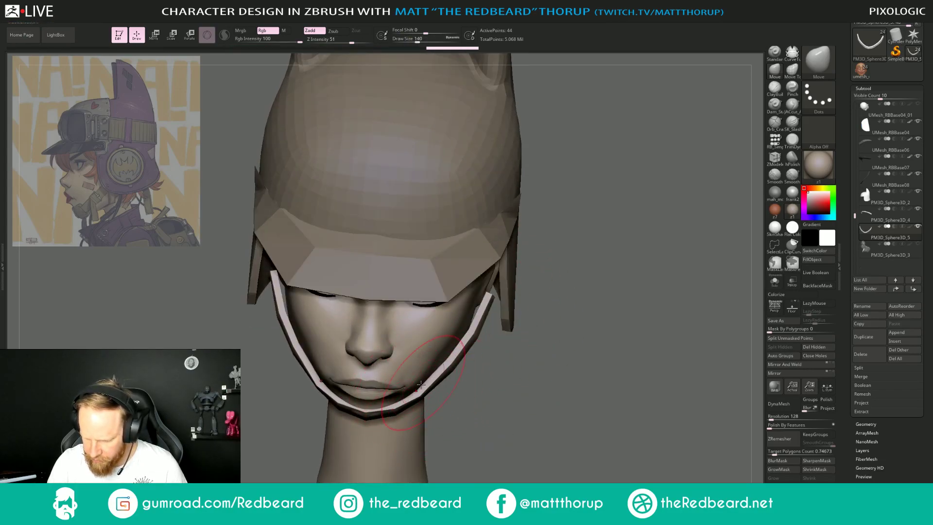
{"action": "left_click_drag", "start_coordinate": [503, 403], "coordinate": [404, 410]}
Fit the chin strap's front end beneath the chin in profile, using Move at draw sizes 132 and 112.
{"action": "mouse_move", "coordinate": [330, 434]}
{"action": "left_mouse_down", "text": "ctrl"}
{"action": "mouse_move", "coordinate": [505, 253]}
{"action": "mouse_move", "coordinate": [321, 384]}
{"action": "left_mouse_up", "text": "ctrl"}
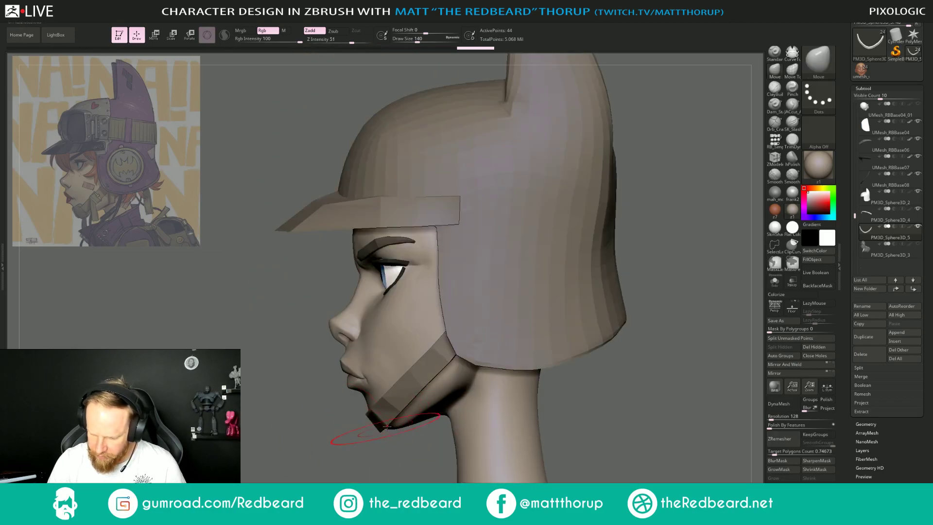
{"action": "left_click_drag", "start_coordinate": [416, 398], "coordinate": [478, 345]}
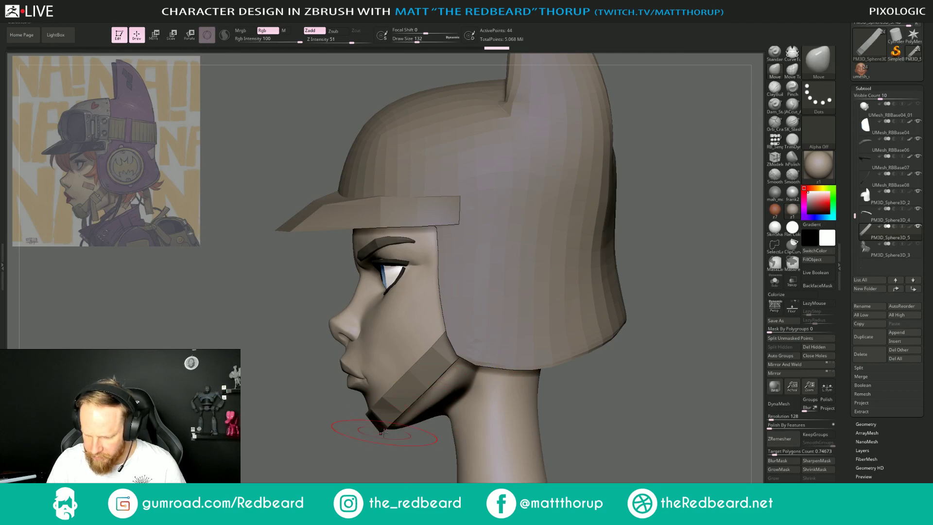
{"action": "key", "text": "s"}
{"action": "left_click_drag", "start_coordinate": [385, 431], "coordinate": [401, 413]}
{"action": "key", "text": "s"}
{"action": "left_click_drag", "start_coordinate": [400, 373], "coordinate": [402, 373]}
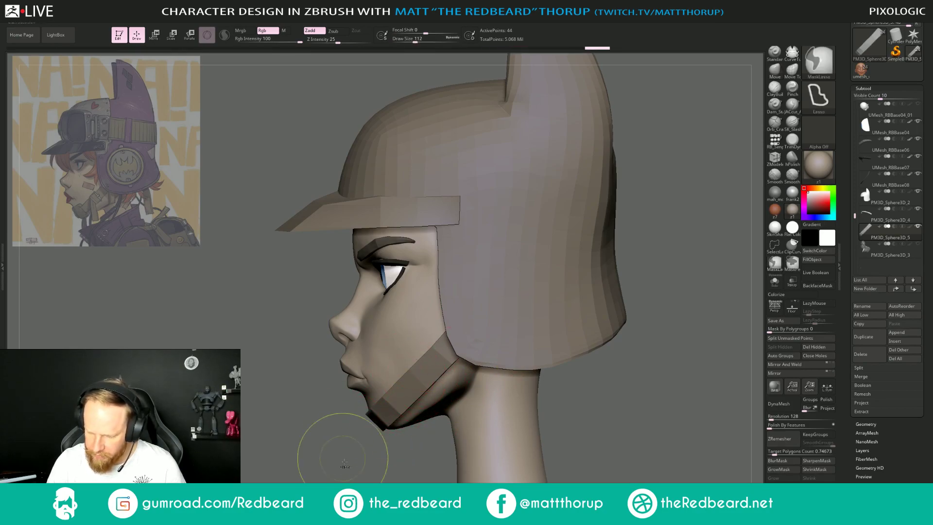
Shift the chin portion of the strap with broader Move strokes at draw size 187.
{"action": "left_click_drag", "start_coordinate": [350, 442], "coordinate": [338, 452], "text": "ctrl"}
{"action": "key", "text": "s"}
{"action": "mouse_move", "coordinate": [400, 382]}
{"action": "left_mouse_down"}
{"action": "mouse_move", "coordinate": [411, 376]}
{"action": "mouse_move", "coordinate": [386, 403]}
{"action": "left_mouse_up"}
{"action": "mouse_move", "coordinate": [357, 435]}
{"action": "left_mouse_down"}
{"action": "mouse_move", "coordinate": [442, 407]}
{"action": "mouse_move", "coordinate": [365, 426]}
{"action": "left_mouse_up"}
{"action": "right_click_drag", "start_coordinate": [366, 427], "coordinate": [419, 372]}
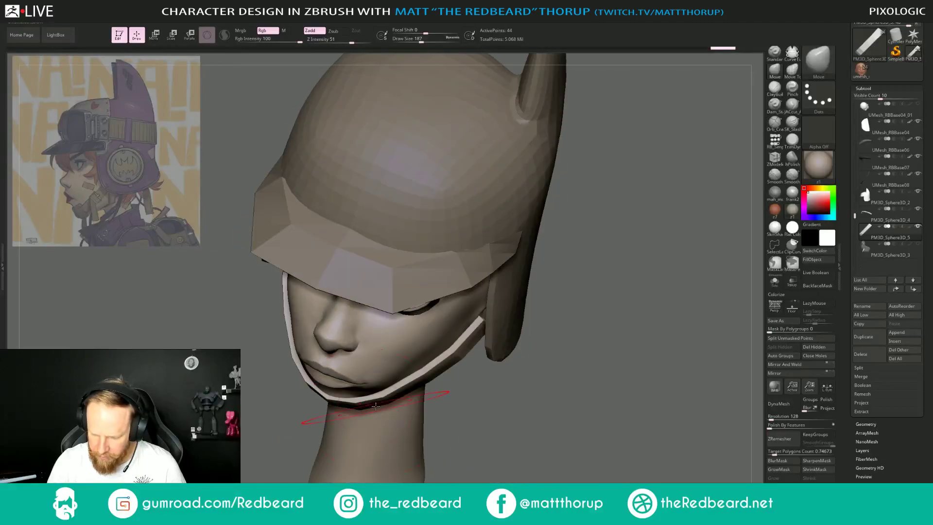
Reshape the chin strap's run toward the ear flap with the Move brush at draw sizes 149 and 197.
{"action": "right_click_drag", "start_coordinate": [479, 396], "coordinate": [450, 324]}
{"action": "key", "text": "s"}
{"action": "left_click", "coordinate": [452, 327]}
{"action": "right_click_drag", "start_coordinate": [506, 308], "coordinate": [476, 323]}
{"action": "right_click_drag", "start_coordinate": [604, 282], "coordinate": [640, 315]}
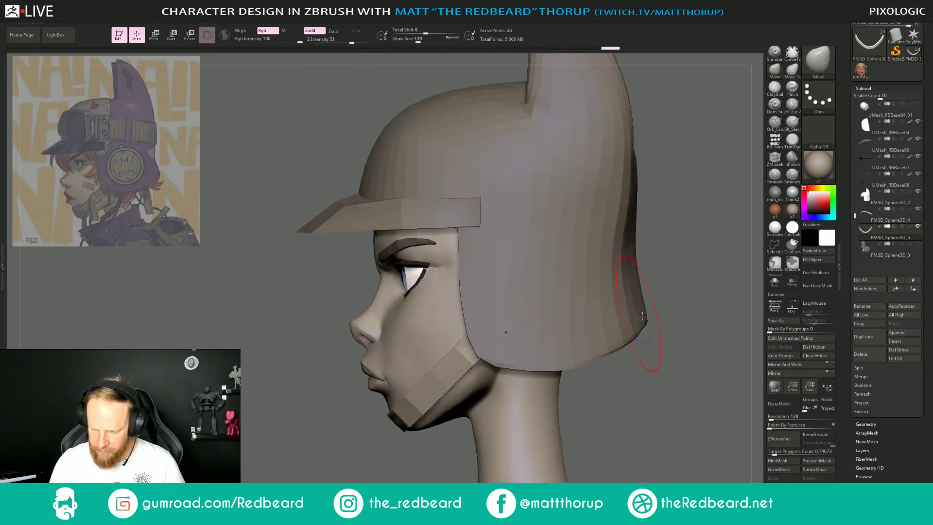
{"action": "mouse_move", "coordinate": [651, 364]}
{"action": "right_mouse_down", "text": "ctrl"}
{"action": "mouse_move", "coordinate": [598, 362]}
{"action": "mouse_move", "coordinate": [621, 362]}
{"action": "mouse_move", "coordinate": [573, 335]}
{"action": "right_mouse_up", "text": "ctrl"}
{"action": "key", "text": "s"}
{"action": "left_click", "coordinate": [488, 342]}
{"action": "mouse_move", "coordinate": [574, 336]}
{"action": "right_mouse_down", "text": "shift"}
{"action": "mouse_move", "coordinate": [621, 396]}
{"action": "mouse_move", "coordinate": [583, 330]}
{"action": "mouse_move", "coordinate": [548, 352]}
{"action": "right_mouse_up", "text": "shift"}
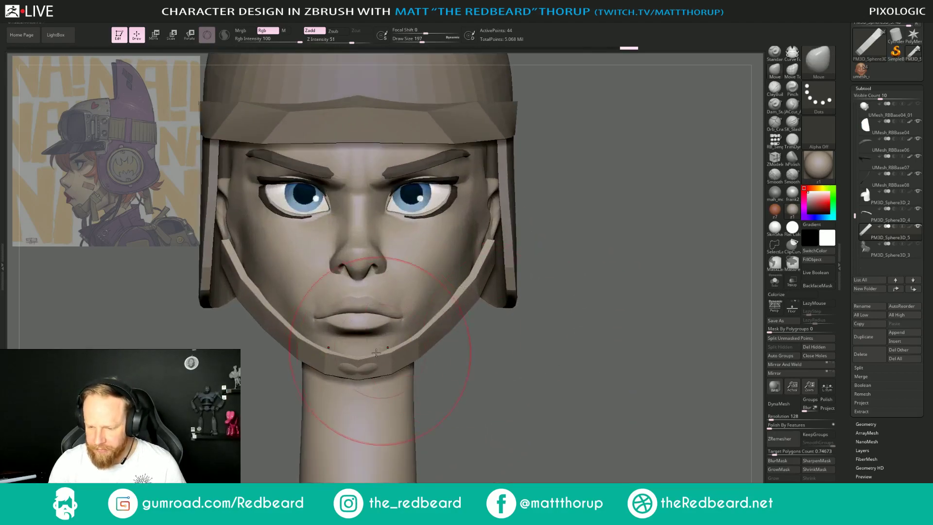
Pull the strap's centre out over the protruding chin and smooth its curve, using Move at draw sizes 145 and 116.
{"action": "key", "text": "s"}
{"action": "left_click_drag", "start_coordinate": [363, 365], "coordinate": [361, 365]}
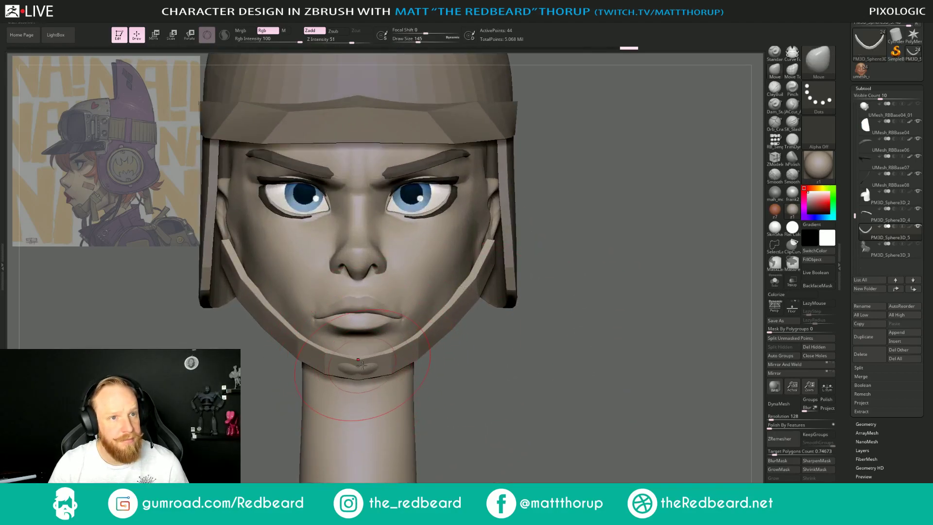
{"action": "right_click_drag", "start_coordinate": [487, 376], "coordinate": [382, 368]}
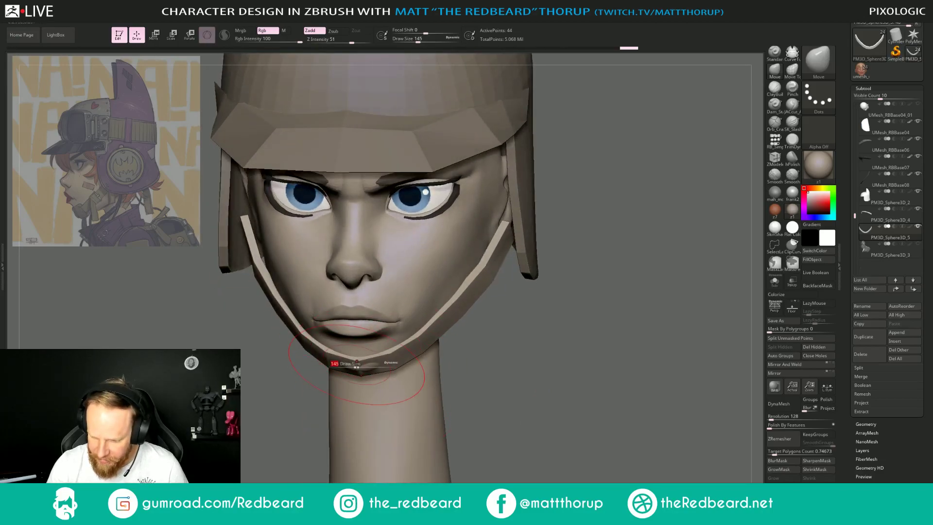
{"action": "left_click_drag", "start_coordinate": [359, 365], "coordinate": [403, 359]}
{"action": "key", "text": "s"}
{"action": "left_click_drag", "start_coordinate": [416, 340], "coordinate": [419, 344]}
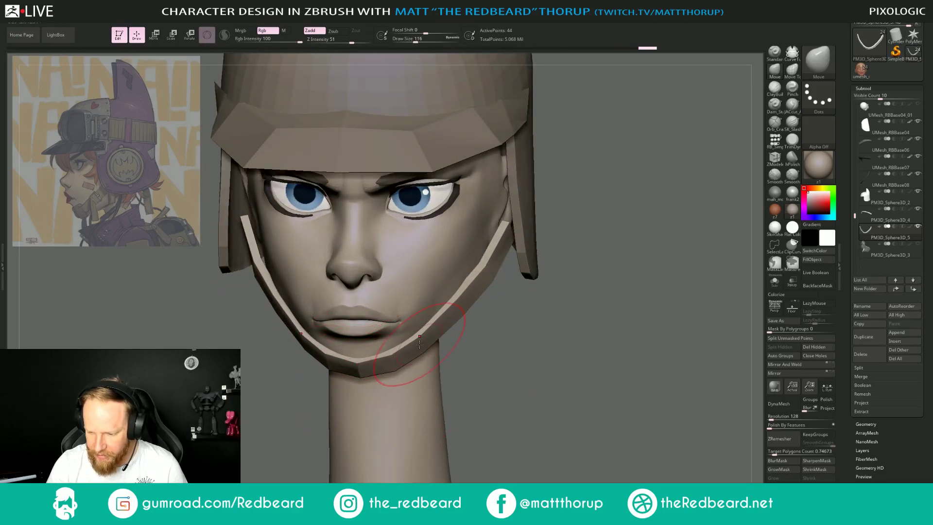
Refine the strap's lower edge under the chin and check its fit from front and three-quarter views.
{"action": "right_click_drag", "start_coordinate": [490, 341], "coordinate": [586, 309]}
{"action": "right_click_drag", "start_coordinate": [373, 408], "coordinate": [423, 397], "text": "ctrl"}
{"action": "left_click_drag", "start_coordinate": [362, 408], "coordinate": [383, 406]}
{"action": "left_click_drag", "start_coordinate": [646, 309], "coordinate": [658, 301]}
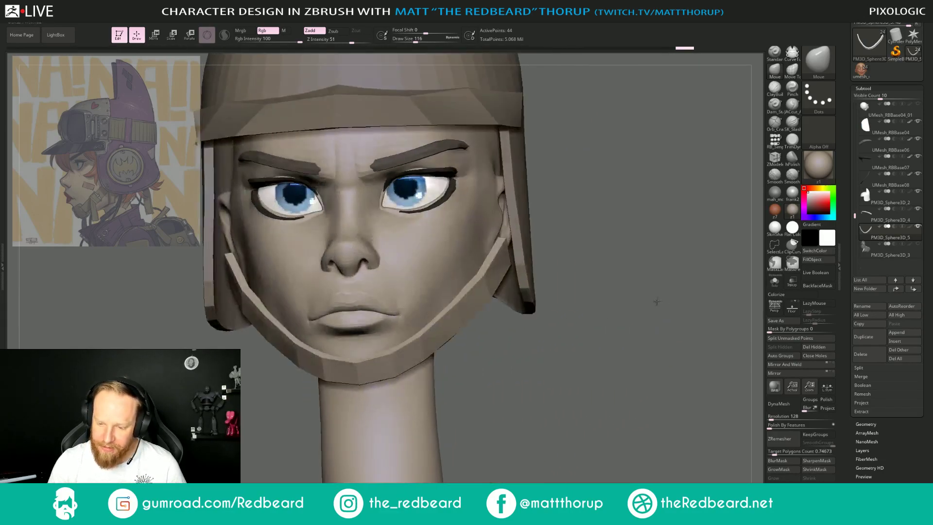
{"action": "right_click_drag", "start_coordinate": [657, 301], "coordinate": [650, 300]}
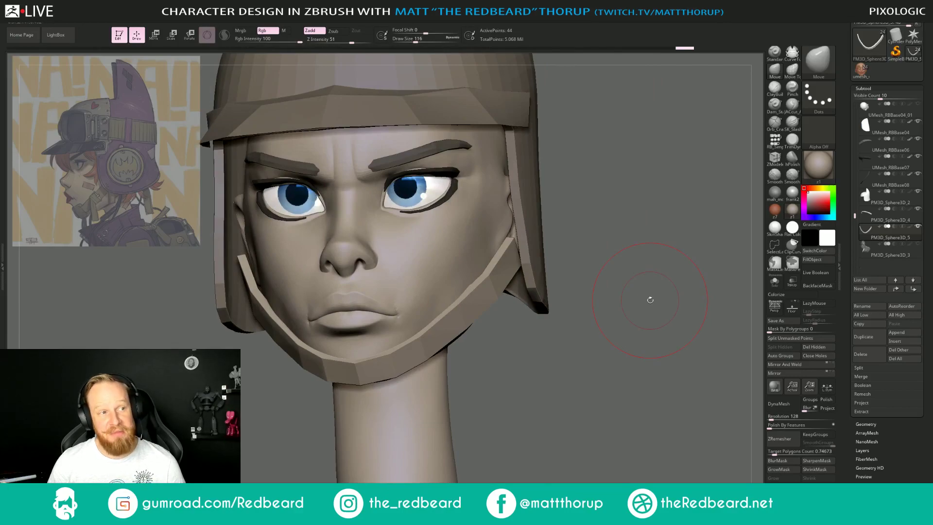
{"action": "mouse_move", "coordinate": [650, 300]}
{"action": "right_mouse_down"}
{"action": "mouse_move", "coordinate": [589, 333]}
{"action": "mouse_move", "coordinate": [357, 423]}
{"action": "right_mouse_up"}
{"action": "right_click_drag", "start_coordinate": [558, 376], "coordinate": [492, 361], "text": "ctrl"}
{"action": "right_click_drag", "start_coordinate": [491, 361], "coordinate": [413, 313]}
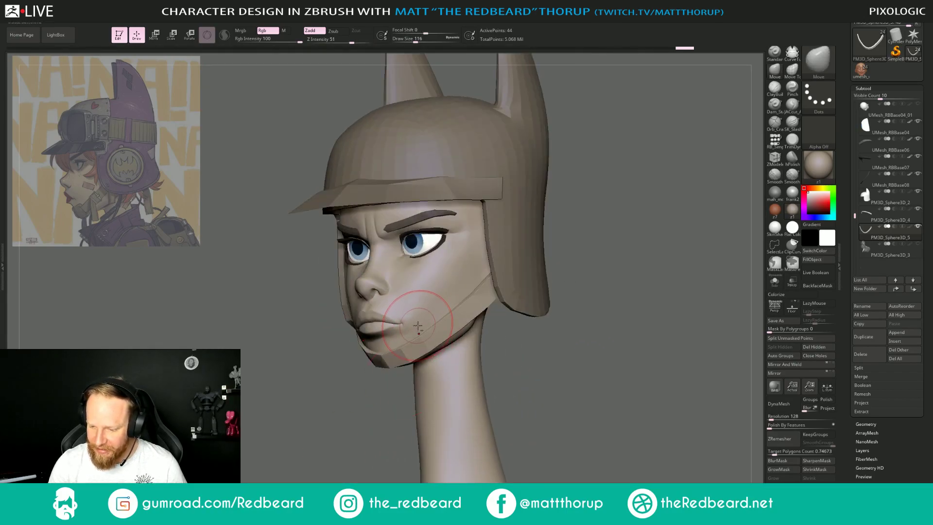
Make the cap brim the active subtool, hide the chin strap, and set up the Topology brush at draw size 27.
{"action": "left_click", "coordinate": [444, 193], "text": "alt"}
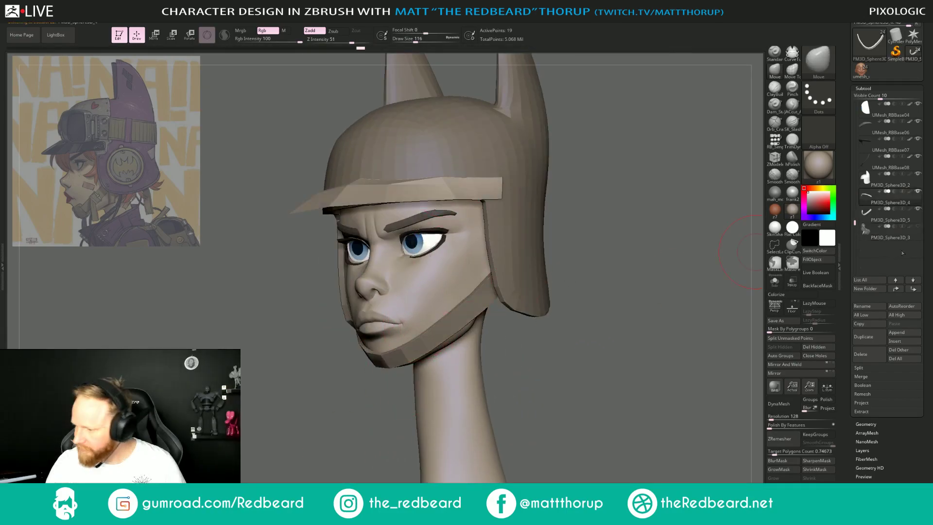
{"action": "left_click", "coordinate": [918, 209]}
{"action": "mouse_move", "coordinate": [572, 348]}
{"action": "right_mouse_down"}
{"action": "mouse_move", "coordinate": [582, 351]}
{"action": "mouse_move", "coordinate": [559, 352]}
{"action": "mouse_move", "coordinate": [501, 384]}
{"action": "right_mouse_up"}
{"action": "key", "text": "b"}
{"action": "key", "text": "t"}
{"action": "key", "text": "o"}
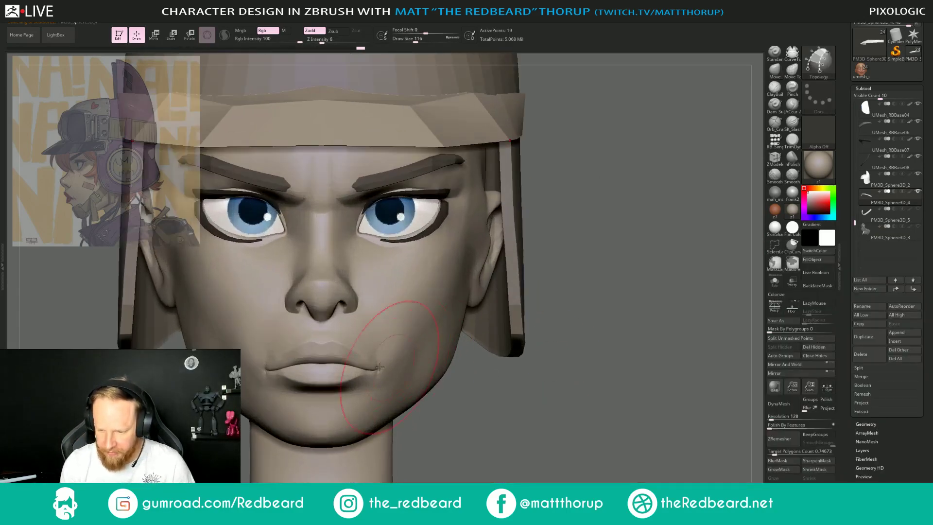
{"action": "key", "text": "s"}
{"action": "left_click_drag", "start_coordinate": [317, 410], "coordinate": [307, 411]}
{"action": "right_click_drag", "start_coordinate": [493, 407], "coordinate": [473, 383]}
{"action": "key", "text": "s"}
{"action": "left_click_drag", "start_coordinate": [288, 387], "coordinate": [276, 381]}
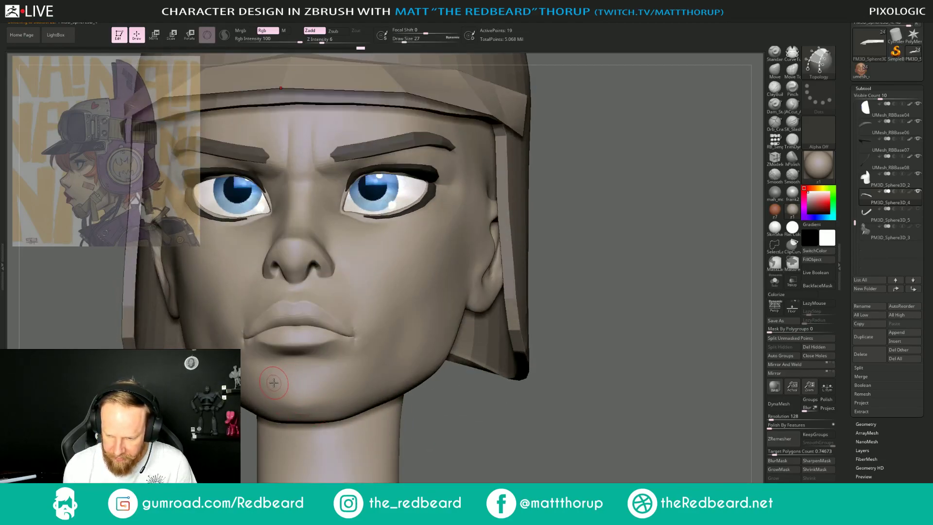
Outline a chin guard patch with Topology curves running below the lips, down the side, and under the chin.
{"action": "key", "text": "ctrl+z"}
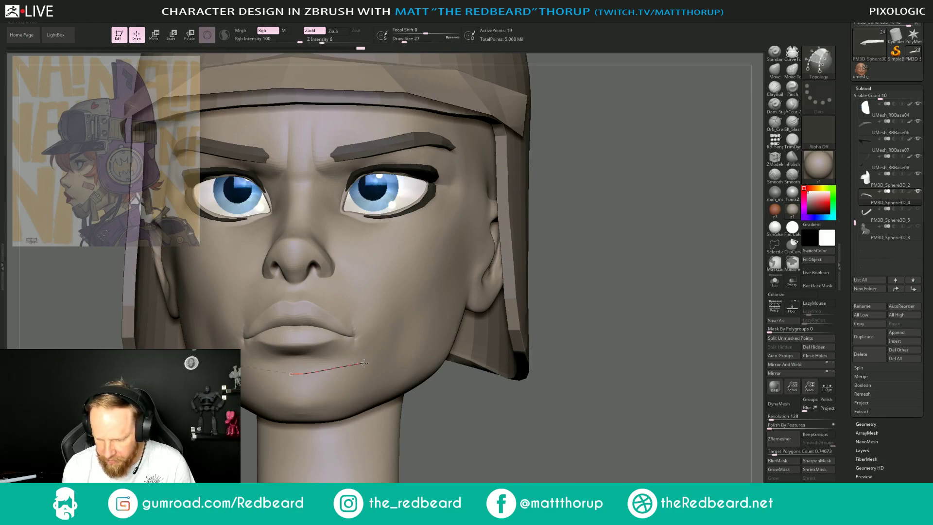
{"action": "mouse_move", "coordinate": [397, 370]}
{"action": "right_mouse_down"}
{"action": "mouse_move", "coordinate": [336, 432]}
{"action": "mouse_move", "coordinate": [285, 398]}
{"action": "right_mouse_up"}
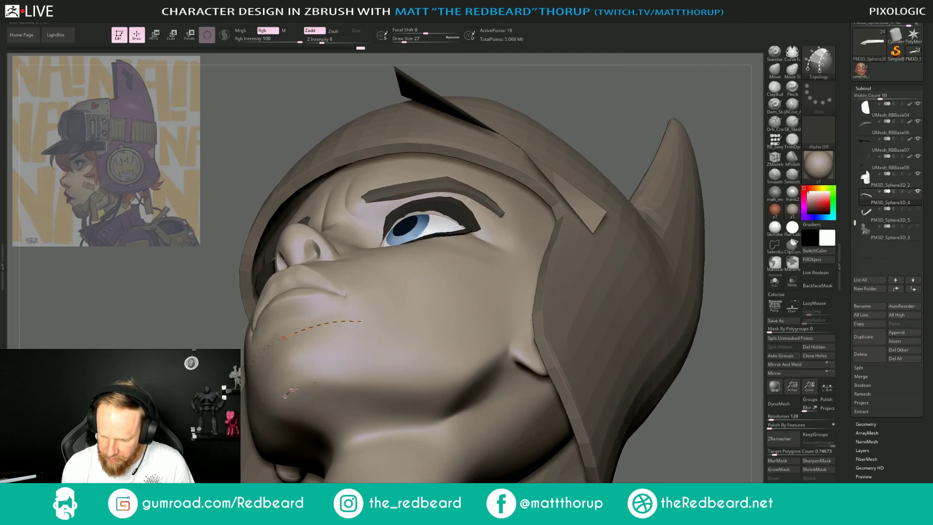
{"action": "left_click_drag", "start_coordinate": [365, 378], "coordinate": [375, 382]}
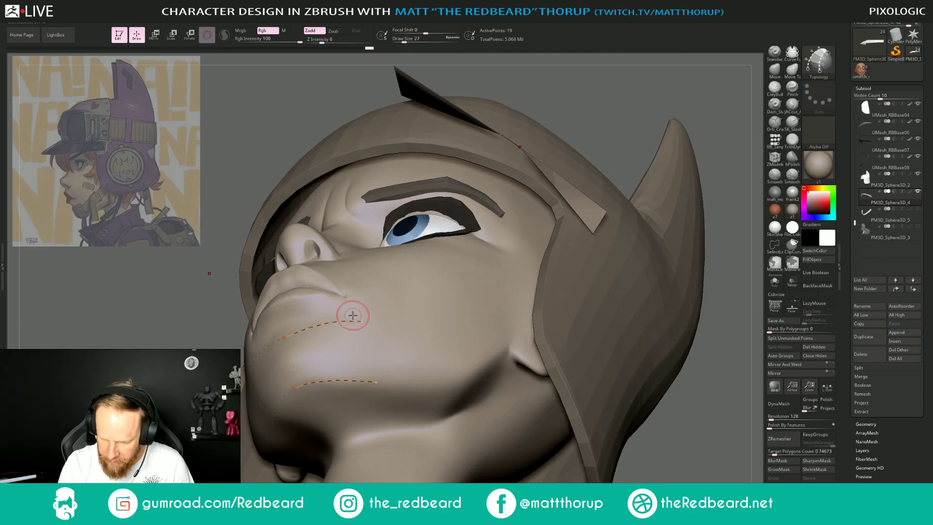
{"action": "right_click_drag", "start_coordinate": [360, 321], "coordinate": [331, 416]}
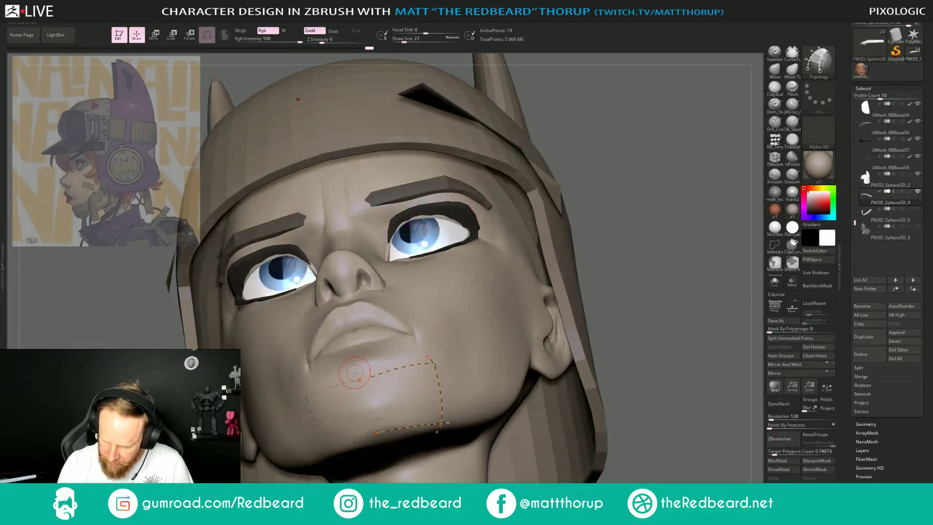
{"action": "left_click_drag", "start_coordinate": [372, 429], "coordinate": [382, 432]}
{"action": "key", "text": "ctrl+z"}
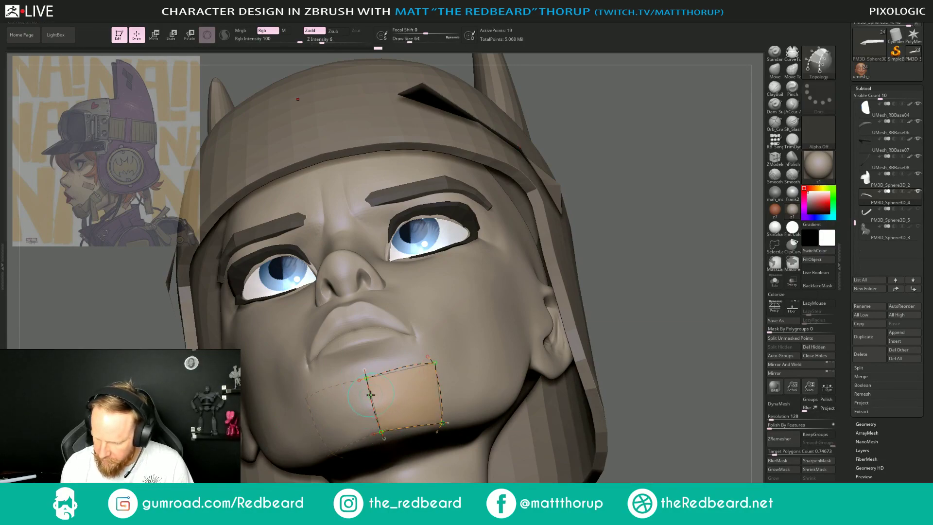
Divide the chin outline into a quad grid with cross curves and generate the chin guard mesh.
{"action": "left_click_drag", "start_coordinate": [431, 402], "coordinate": [453, 400]}
{"action": "left_click_drag", "start_coordinate": [385, 363], "coordinate": [402, 432]}
{"action": "left_click_drag", "start_coordinate": [409, 358], "coordinate": [423, 430]}
{"action": "left_click_drag", "start_coordinate": [649, 333], "coordinate": [530, 378]}
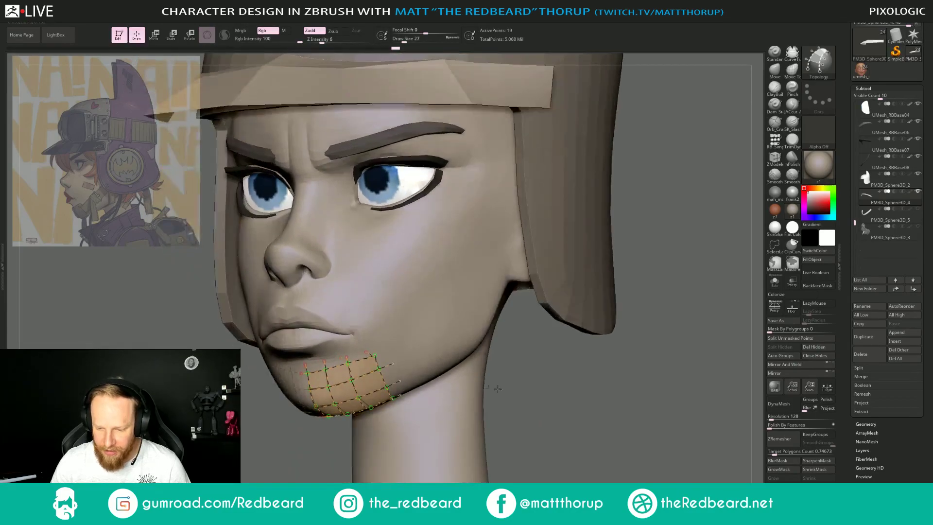
{"action": "left_click", "coordinate": [417, 362]}
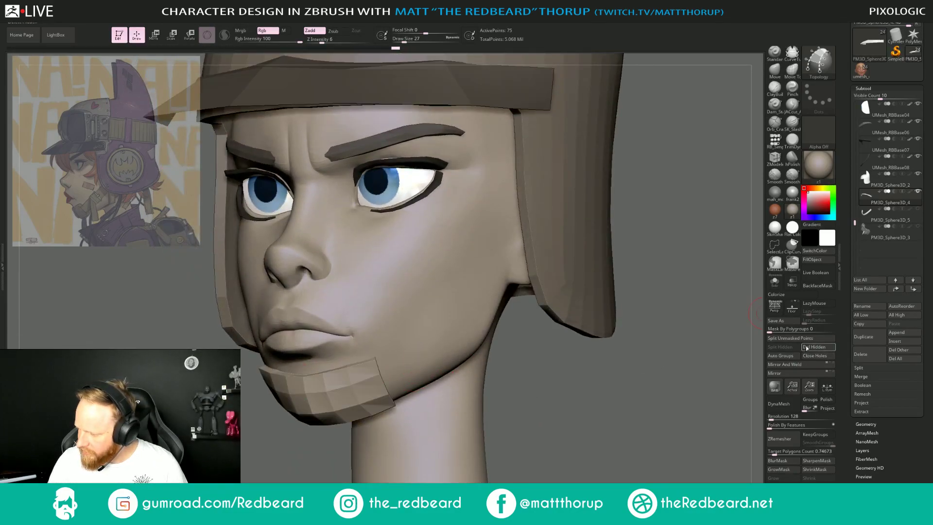
Split the unmasked chin guard into its own subtool and show the chin strap again.
{"action": "left_click", "coordinate": [790, 338]}
{"action": "left_click_drag", "start_coordinate": [577, 383], "coordinate": [467, 379]}
{"action": "left_click", "coordinate": [918, 226]}
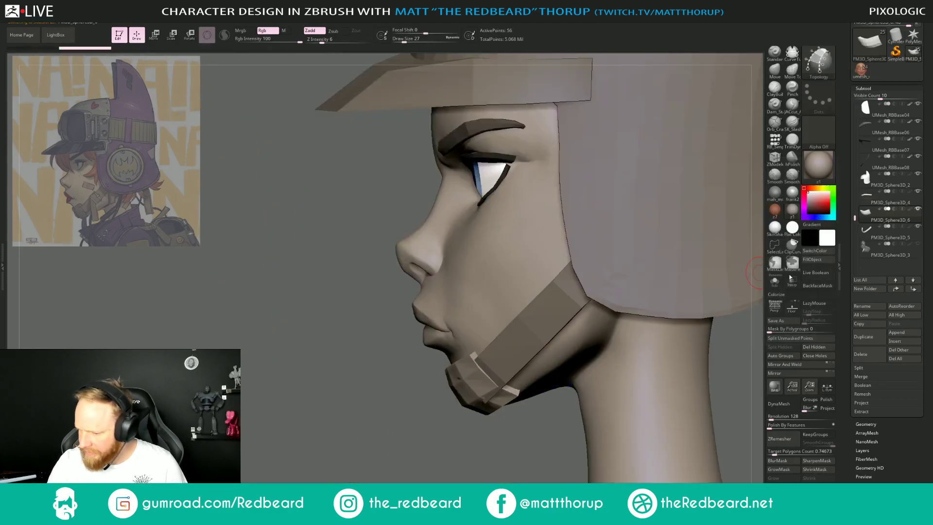
Fit the chin guard around the chin and over the strap in profile using the Move brush at draw size 116.
{"action": "left_click_drag", "start_coordinate": [445, 451], "coordinate": [399, 449], "text": "alt"}
{"action": "key", "text": "b"}
{"action": "key", "text": "m"}
{"action": "key", "text": "v"}
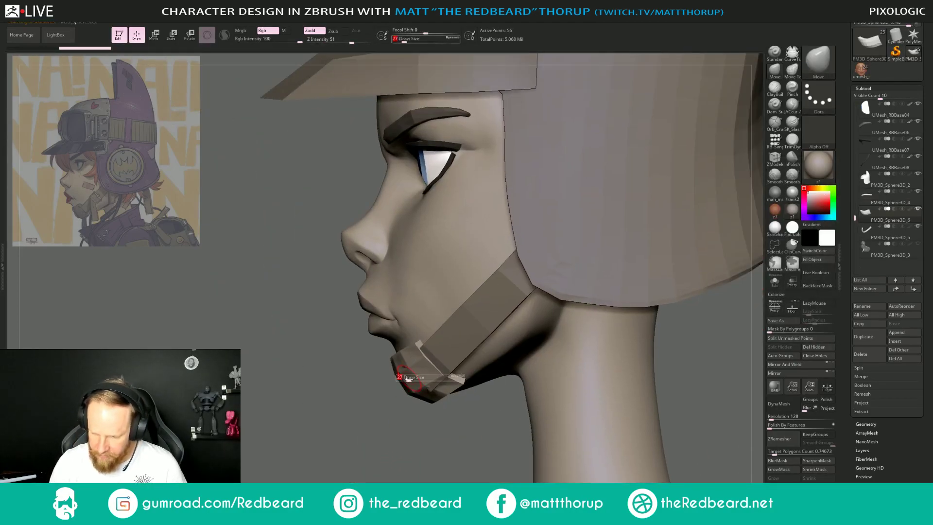
{"action": "left_click_drag", "start_coordinate": [452, 382], "coordinate": [454, 380]}
{"action": "mouse_move", "coordinate": [365, 435]}
{"action": "left_mouse_down"}
{"action": "mouse_move", "coordinate": [422, 432]}
{"action": "mouse_move", "coordinate": [340, 433]}
{"action": "left_mouse_up"}
{"action": "key", "text": "s"}
{"action": "mouse_move", "coordinate": [403, 386]}
{"action": "left_mouse_down"}
{"action": "mouse_move", "coordinate": [394, 386]}
{"action": "mouse_move", "coordinate": [404, 385]}
{"action": "left_mouse_up"}
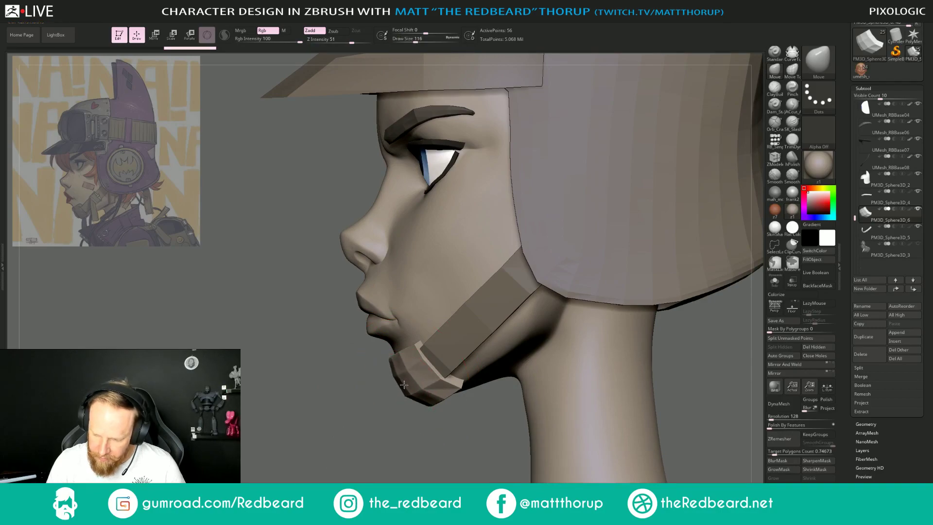
{"action": "left_click_drag", "start_coordinate": [438, 359], "coordinate": [413, 379]}
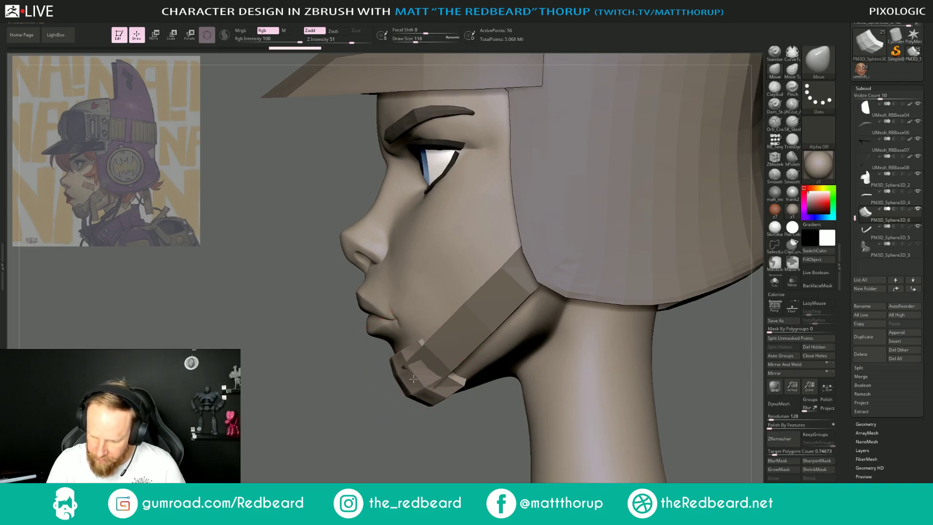
{"action": "mouse_move", "coordinate": [386, 419]}
{"action": "left_mouse_down"}
{"action": "mouse_move", "coordinate": [413, 415]}
{"action": "mouse_move", "coordinate": [389, 389]}
{"action": "left_mouse_up"}
Refine the chin guard with the Move brush at draw size 90 and check it from the side and front.
{"action": "left_click_drag", "start_coordinate": [535, 384], "coordinate": [453, 349]}
{"action": "left_click_drag", "start_coordinate": [540, 351], "coordinate": [602, 357]}
{"action": "key", "text": "s"}
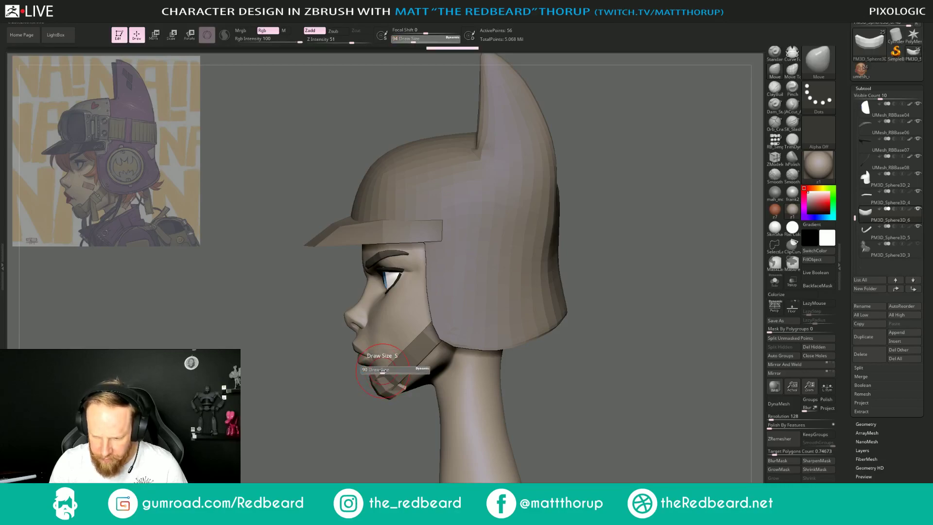
{"action": "left_click", "coordinate": [384, 372]}
{"action": "left_click_drag", "start_coordinate": [384, 372], "coordinate": [379, 373]}
{"action": "left_click_drag", "start_coordinate": [336, 435], "coordinate": [477, 367]}
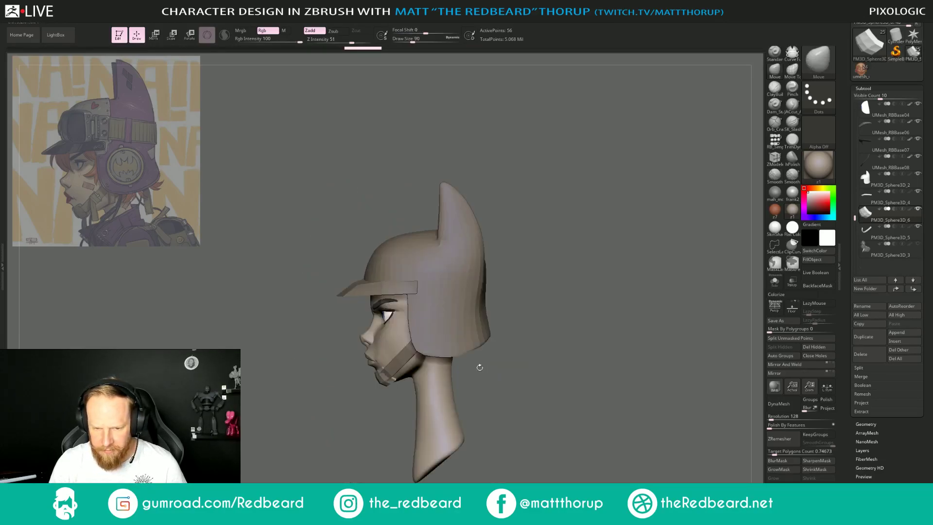
{"action": "left_click_drag", "start_coordinate": [363, 424], "coordinate": [429, 381]}
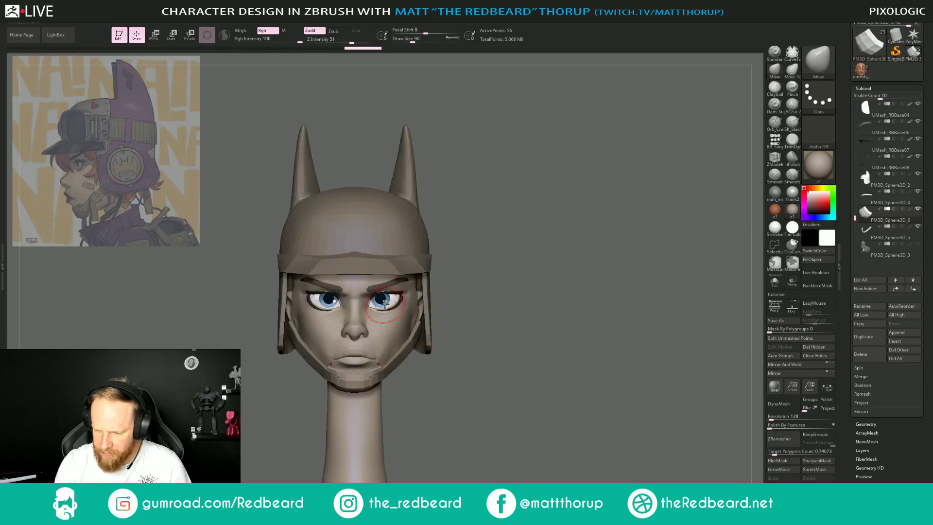
Isolate the head subtool with its polygroups displayed and leave only the eye socket and eyelid rim groups visible.
{"action": "left_click", "coordinate": [383, 317], "text": "alt"}
{"action": "left_click", "coordinate": [775, 284]}
{"action": "key", "text": "shift+f"}
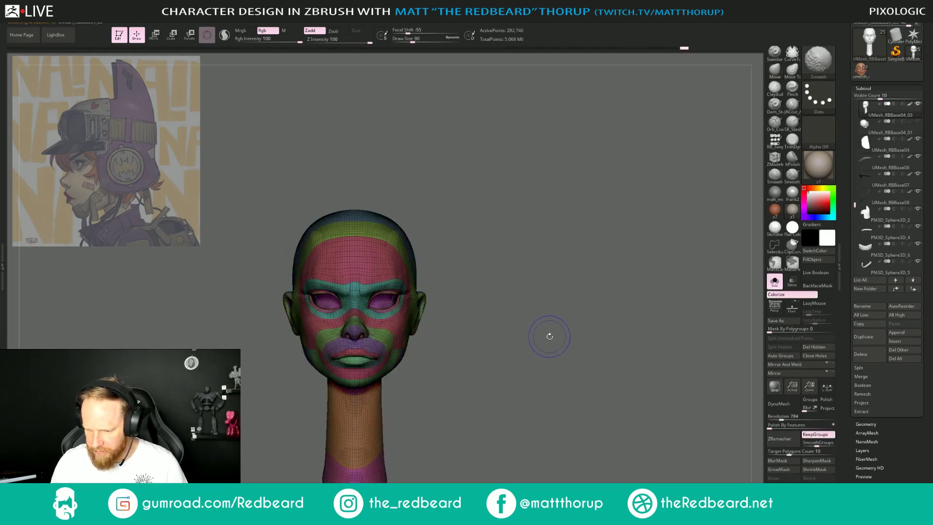
{"action": "mouse_move", "coordinate": [538, 365]}
{"action": "left_mouse_down", "text": "alt"}
{"action": "mouse_move", "coordinate": [601, 407]}
{"action": "mouse_move", "coordinate": [608, 442]}
{"action": "left_mouse_up", "text": "alt"}
{"action": "left_click", "coordinate": [404, 308], "text": "ctrl+shift"}
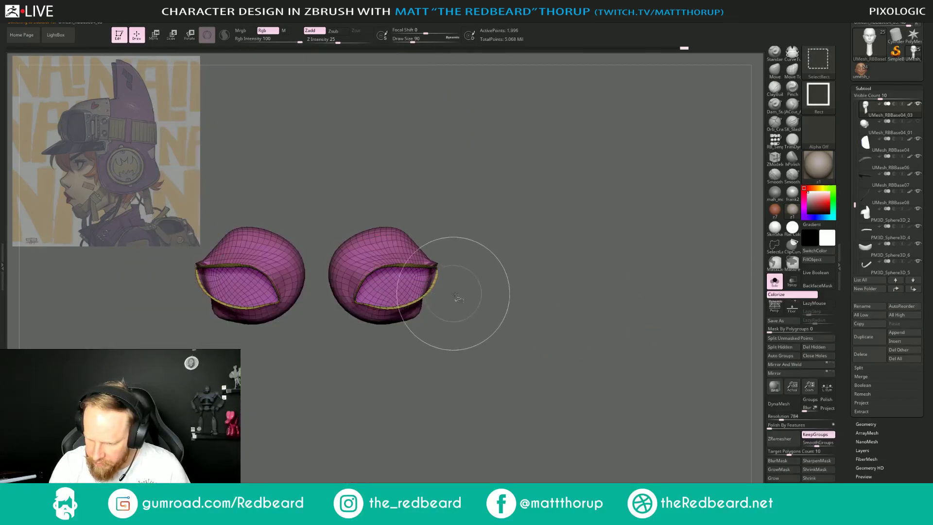
{"action": "left_click_drag", "start_coordinate": [686, 374], "coordinate": [700, 384], "text": "ctrl+shift"}
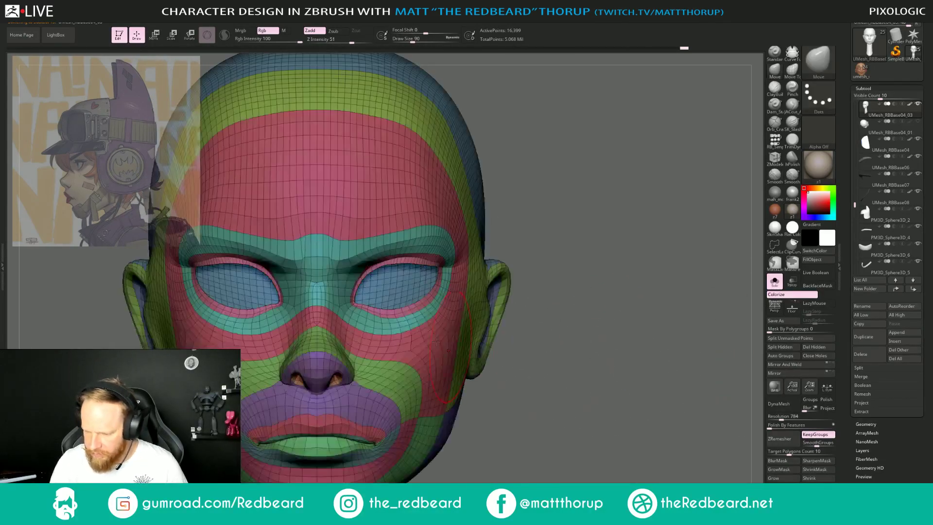
{"action": "left_click", "coordinate": [407, 312], "text": "ctrl+shift"}
{"action": "left_click_drag", "start_coordinate": [601, 332], "coordinate": [632, 329], "text": "ctrl+shift"}
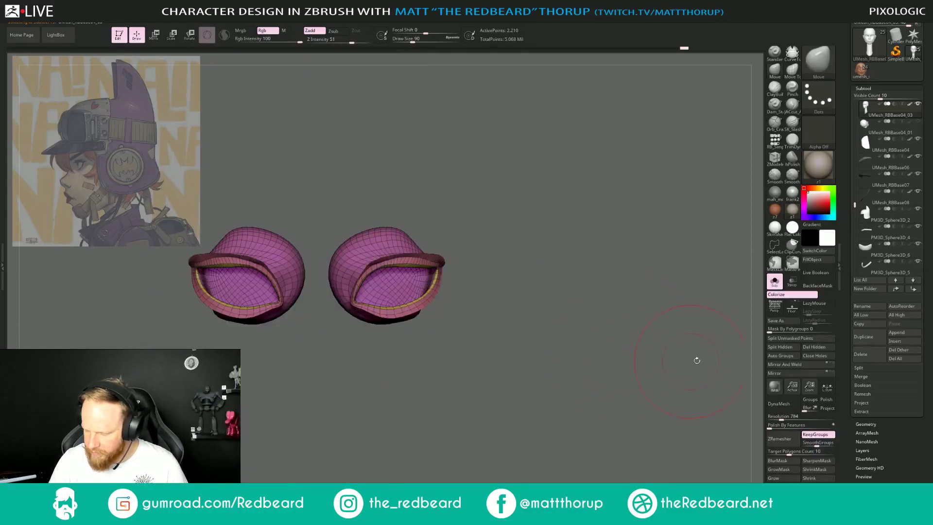
Mask the whole head except the eye sockets and lids, restore the other subtools, and blur the mask.
{"action": "left_click", "coordinate": [673, 375], "text": "ctrl+shift"}
{"action": "left_click_drag", "start_coordinate": [674, 380], "coordinate": [581, 363], "text": "alt"}
{"action": "left_click", "coordinate": [775, 281]}
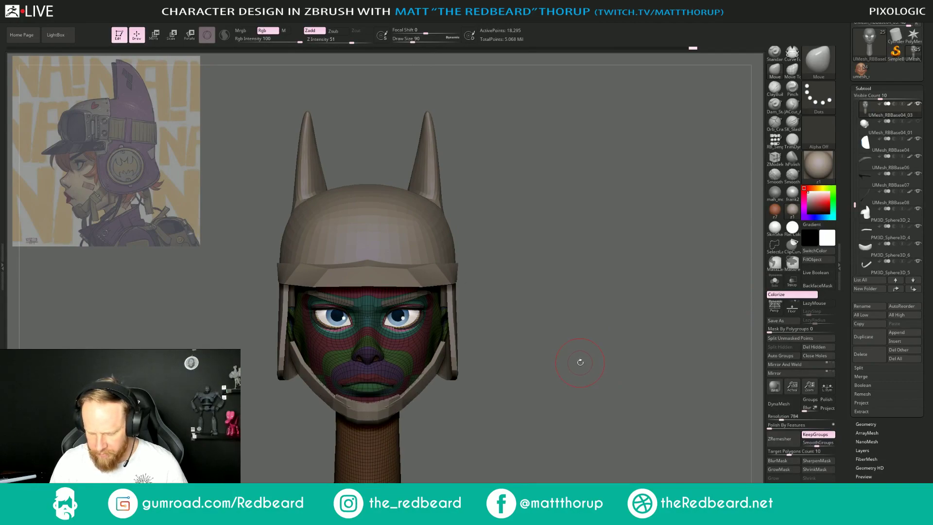
{"action": "left_click", "coordinate": [581, 362], "text": "ctrl"}
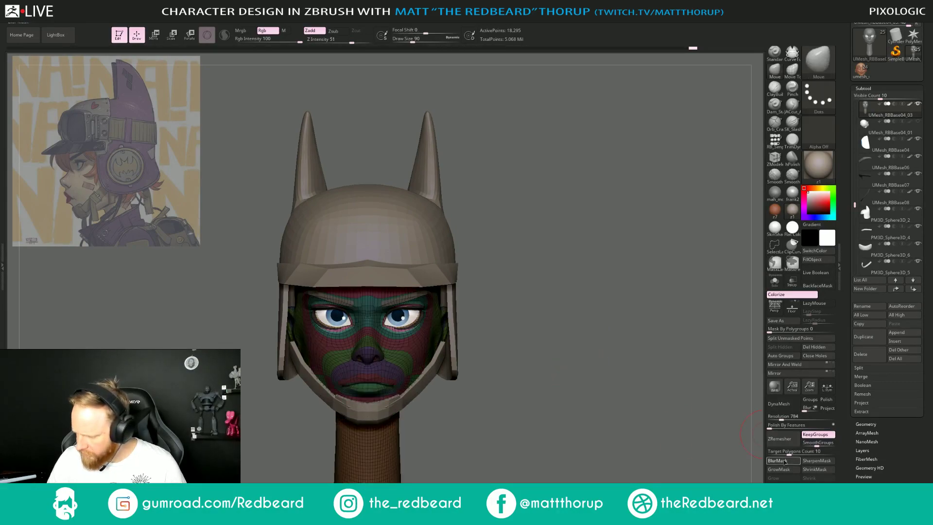
{"action": "key", "text": "shift+f"}
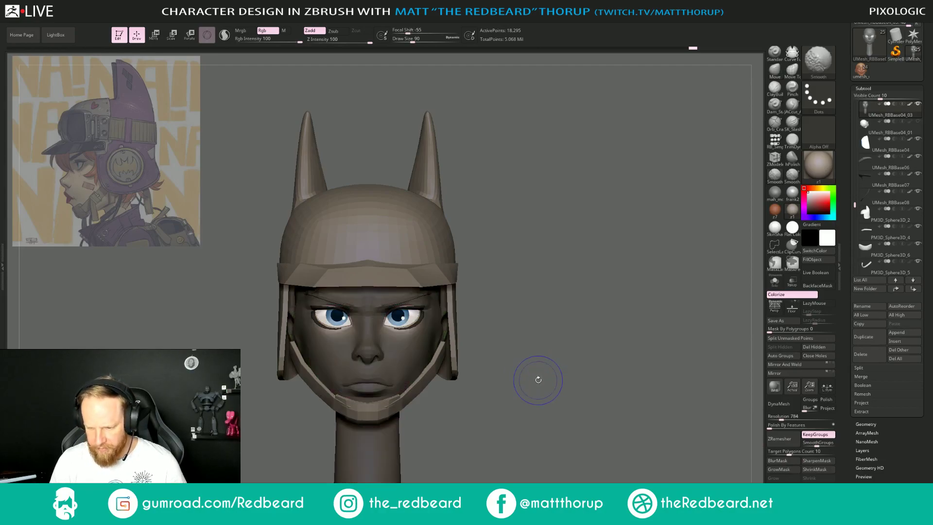
Centre the Scale gizmo on the unmasked eye area of the head and ghost the surrounding subtools.
{"action": "key", "text": "e"}
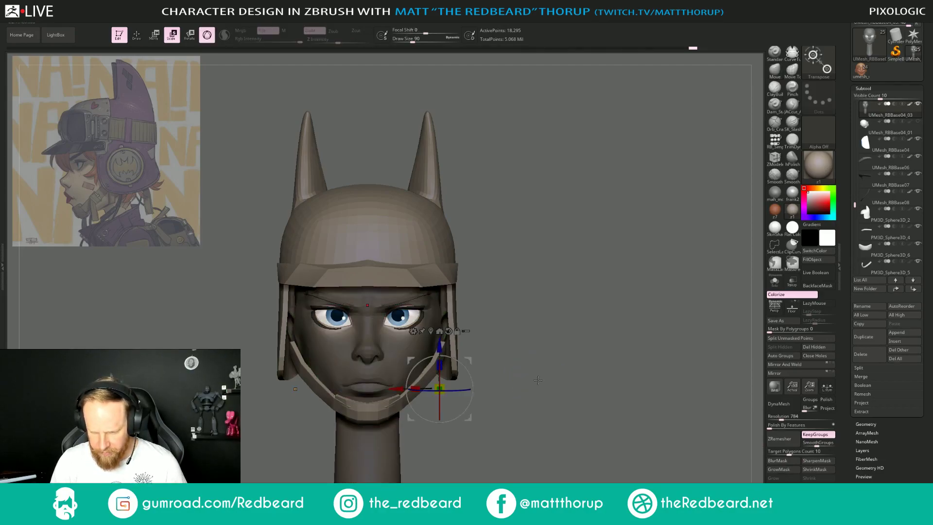
{"action": "left_click", "coordinate": [430, 331]}
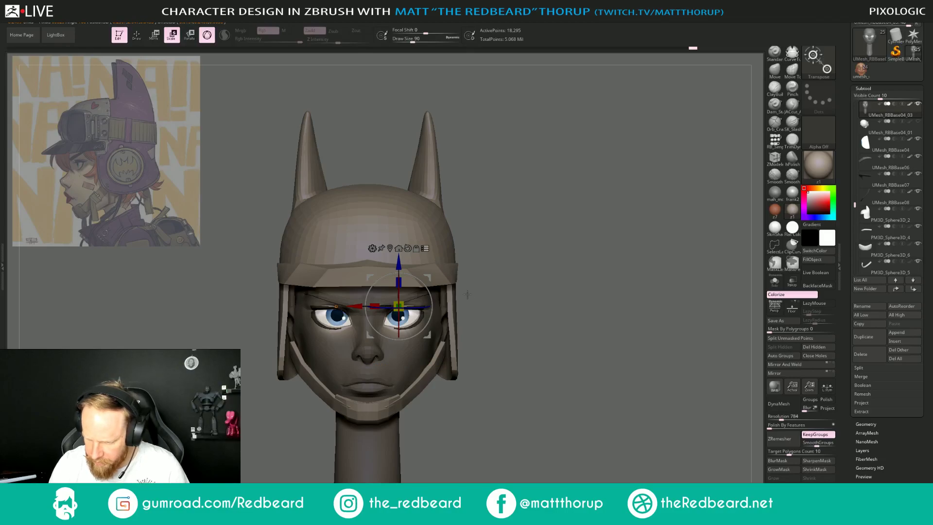
{"action": "left_click", "coordinate": [450, 285], "text": "ctrl+shift"}
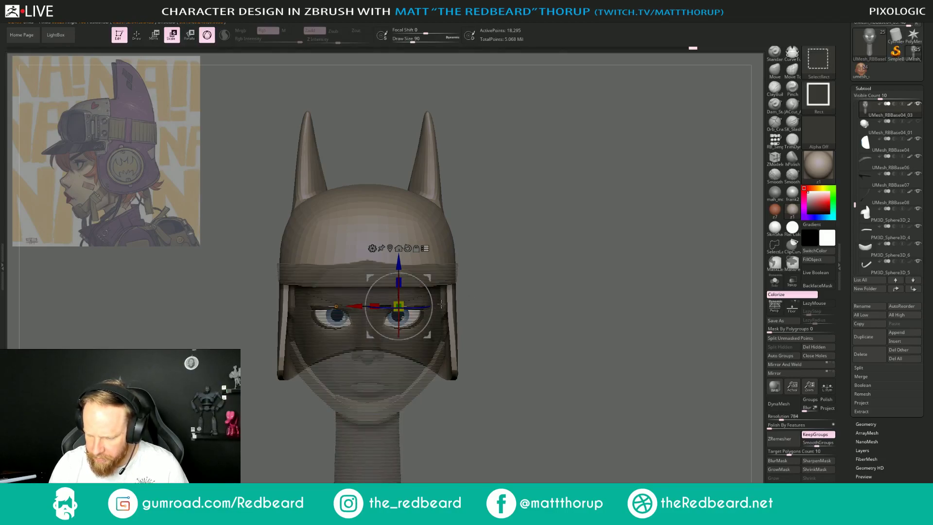
{"action": "left_click", "coordinate": [554, 257], "text": "ctrl+shift"}
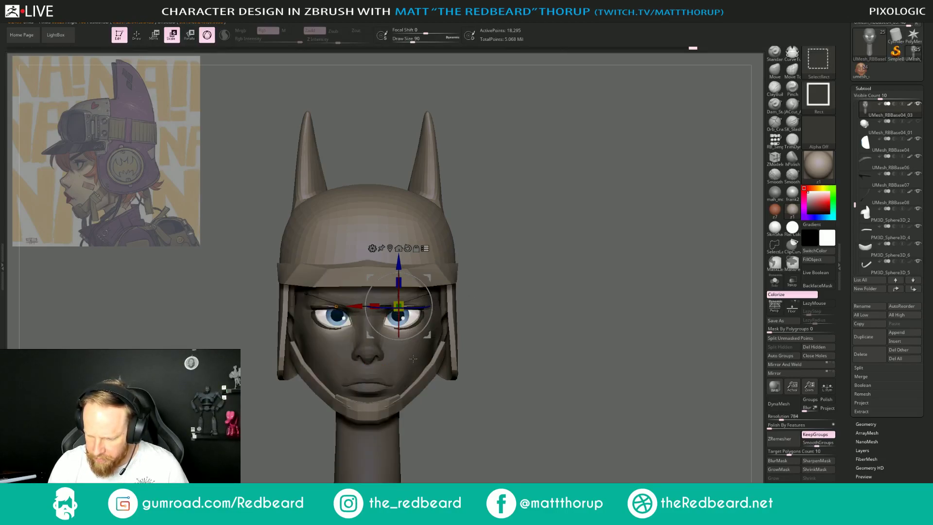
{"action": "left_click", "coordinate": [412, 344], "text": "ctrl"}
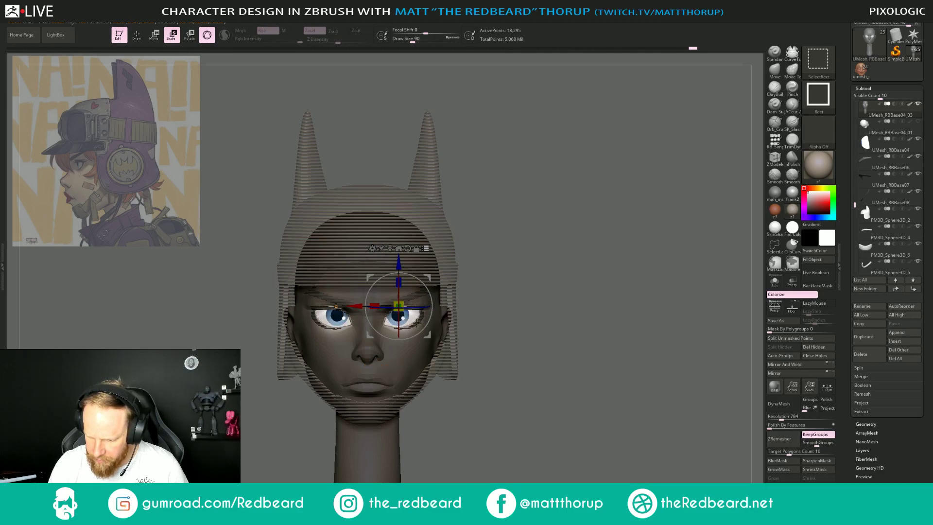
Select the eyeballs, centre the gizmo on their unmasked mesh, and inspect them in isolation before restoring the full head.
{"action": "left_click_drag", "start_coordinate": [537, 274], "coordinate": [611, 272], "text": "alt"}
{"action": "mouse_move", "coordinate": [462, 316]}
{"action": "left_mouse_down"}
{"action": "mouse_move", "coordinate": [637, 285]}
{"action": "mouse_move", "coordinate": [495, 309]}
{"action": "mouse_move", "coordinate": [535, 312]}
{"action": "mouse_move", "coordinate": [434, 348]}
{"action": "left_mouse_up"}
{"action": "left_click", "coordinate": [420, 348], "text": "alt"}
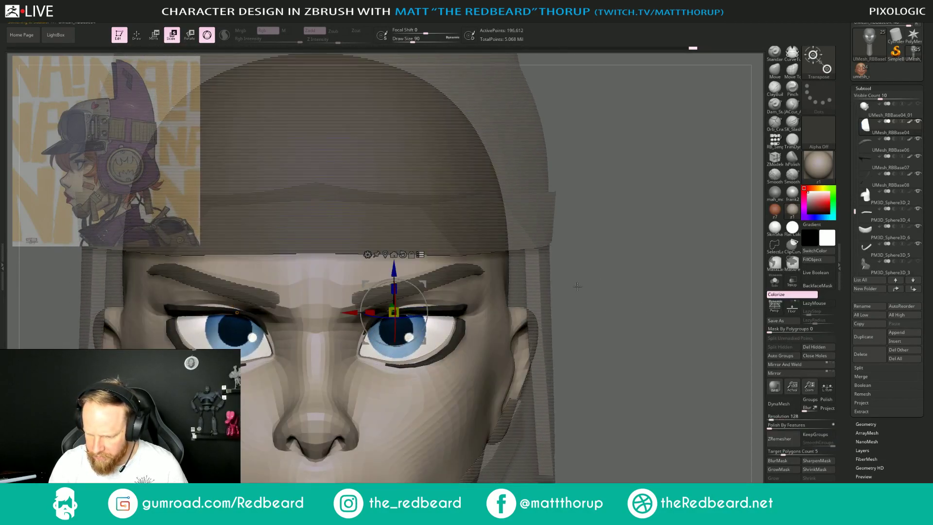
{"action": "left_click_drag", "start_coordinate": [670, 287], "coordinate": [495, 286], "text": "alt"}
{"action": "left_click", "coordinate": [386, 255]}
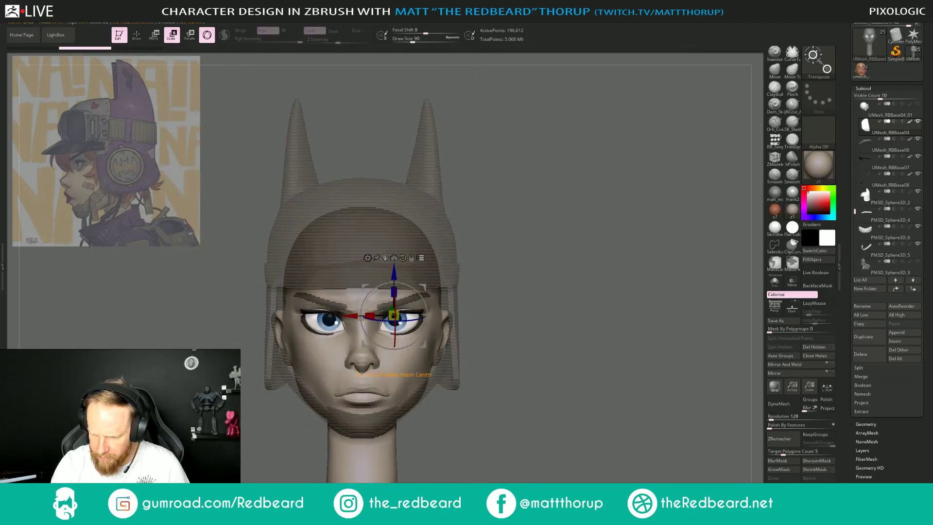
{"action": "left_click_drag", "start_coordinate": [632, 293], "coordinate": [687, 297]}
{"action": "key", "text": "alt+s"}
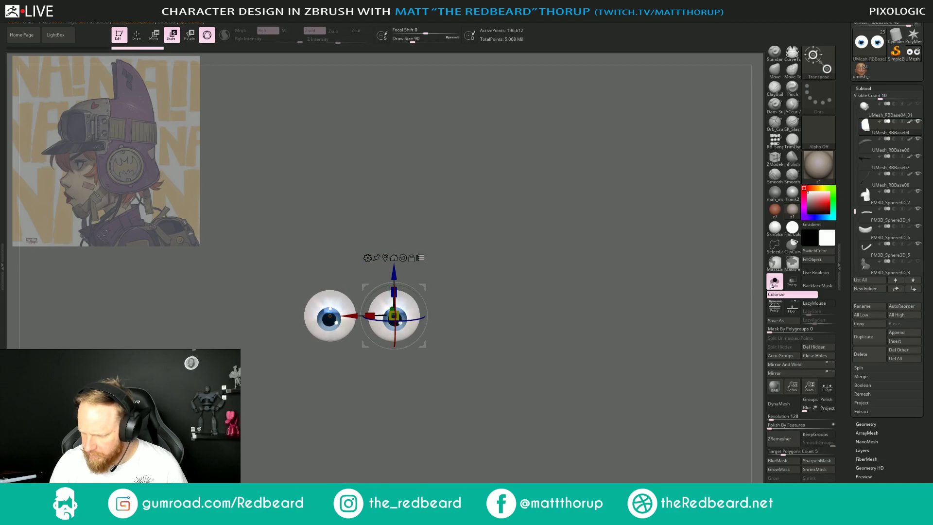
{"action": "left_click", "coordinate": [773, 282]}
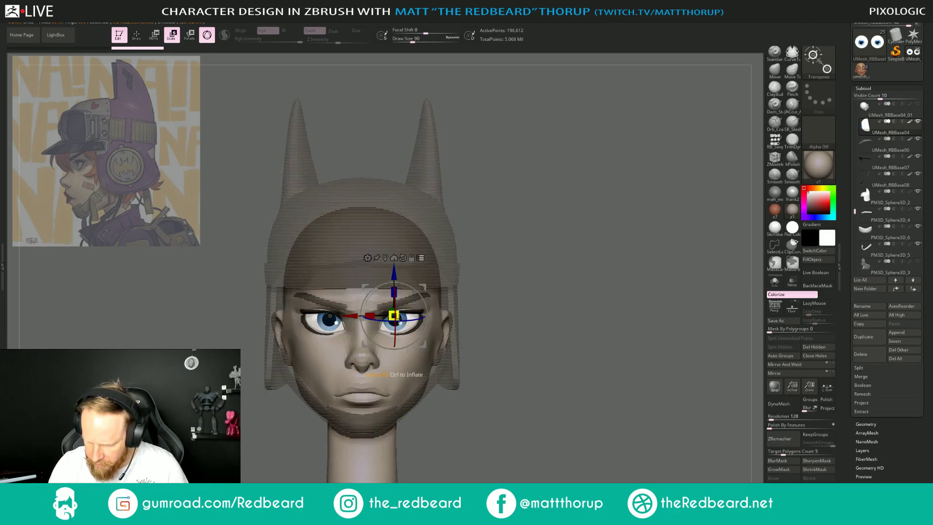
Try scaling the eyeballs uniformly with the gizmo and check their fit in the sockets from the side.
{"action": "left_click_drag", "start_coordinate": [394, 316], "coordinate": [357, 317]}
{"action": "left_click_drag", "start_coordinate": [593, 283], "coordinate": [556, 287]}
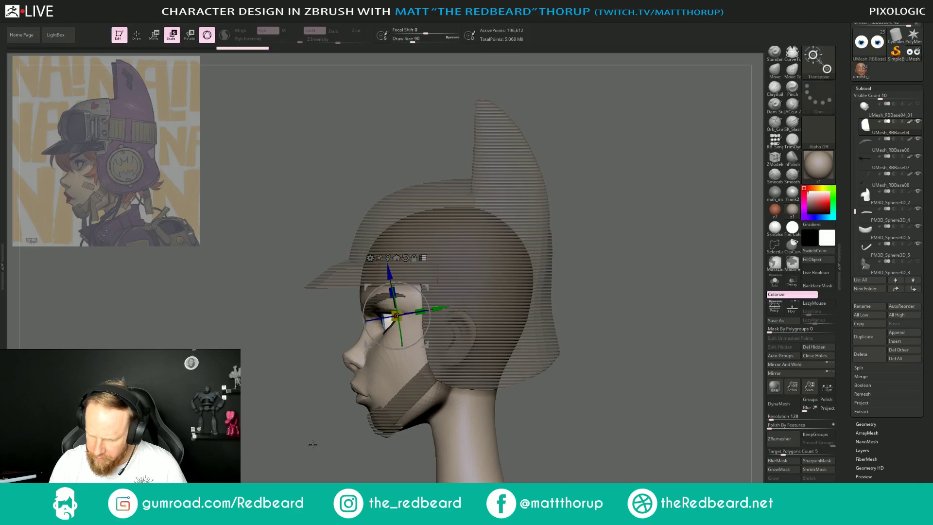
{"action": "left_click_drag", "start_coordinate": [314, 441], "coordinate": [353, 443]}
{"action": "key", "text": "ctrl+shift"}
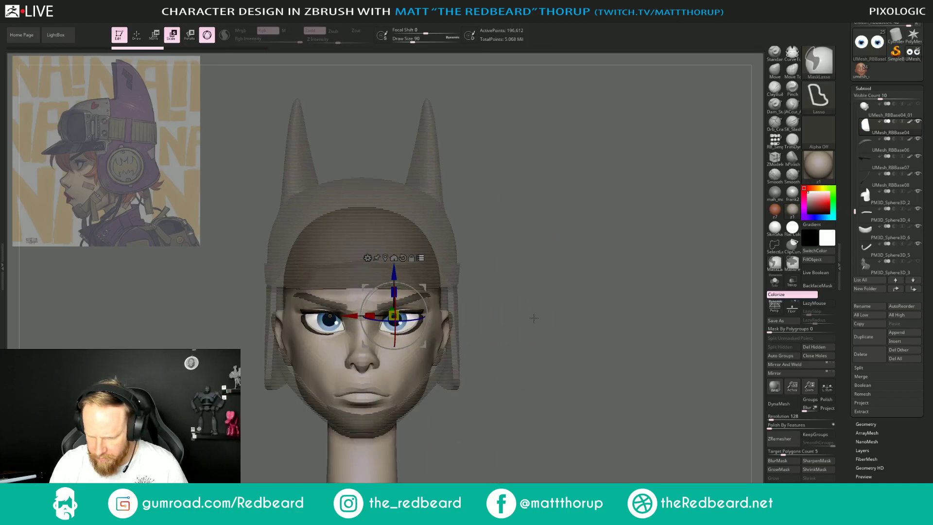
Scale the eyeballs down slightly and shift them along their depth axis to seat them in the sockets.
{"action": "left_click_drag", "start_coordinate": [537, 317], "coordinate": [497, 322]}
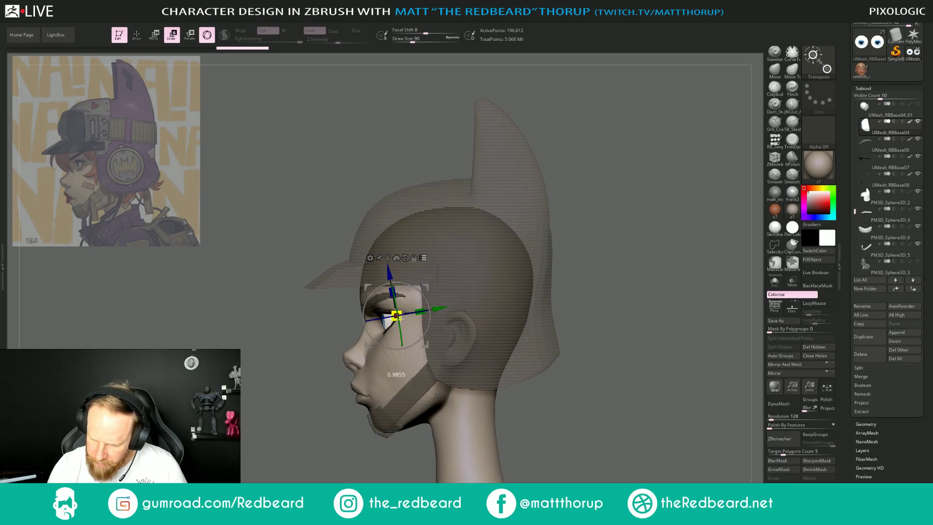
{"action": "left_click_drag", "start_coordinate": [399, 319], "coordinate": [401, 320]}
{"action": "mouse_move", "coordinate": [591, 317]}
{"action": "left_mouse_down"}
{"action": "mouse_move", "coordinate": [655, 311]}
{"action": "mouse_move", "coordinate": [582, 304]}
{"action": "mouse_move", "coordinate": [623, 298]}
{"action": "mouse_move", "coordinate": [612, 300]}
{"action": "left_mouse_up"}
{"action": "key", "text": "q"}
{"action": "key", "text": "w"}
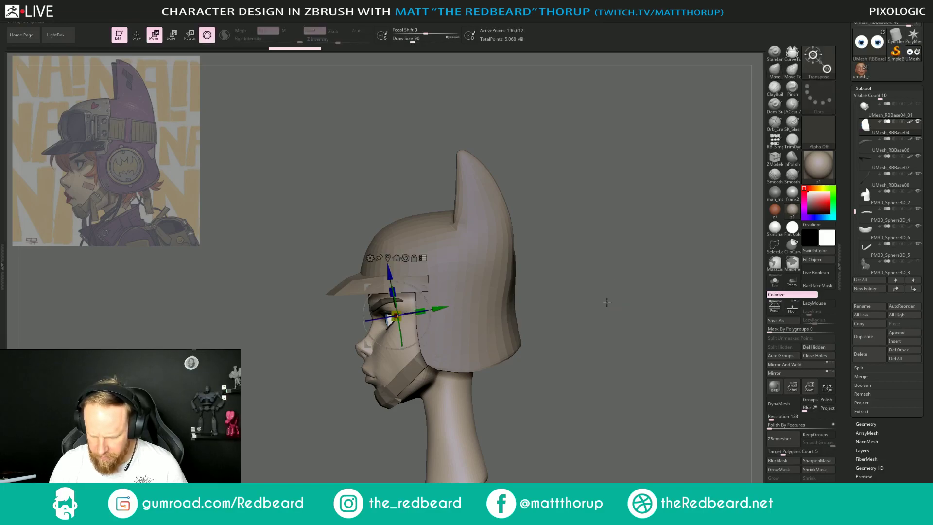
{"action": "left_click_drag", "start_coordinate": [435, 309], "coordinate": [433, 307]}
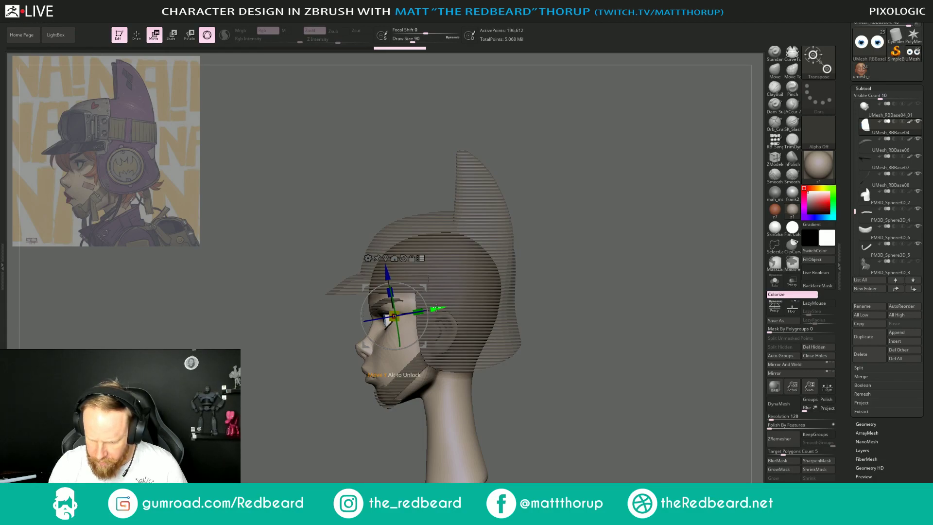
{"action": "key", "text": "q"}
Compare the eye edits in profile against a canvas snapshot by stepping through the undo history, and clear the snapshot.
{"action": "left_click_drag", "start_coordinate": [572, 269], "coordinate": [597, 333]}
{"action": "left_click_drag", "start_coordinate": [361, 440], "coordinate": [393, 416], "text": "alt"}
{"action": "mouse_move", "coordinate": [563, 345]}
{"action": "left_mouse_down", "text": "alt"}
{"action": "mouse_move", "coordinate": [531, 327]}
{"action": "mouse_move", "coordinate": [519, 332]}
{"action": "mouse_move", "coordinate": [576, 327]}
{"action": "mouse_move", "coordinate": [477, 324]}
{"action": "mouse_move", "coordinate": [630, 340]}
{"action": "left_mouse_up", "text": "alt"}
{"action": "key", "text": "shift"}
{"action": "key", "text": "shift+s"}
{"action": "key", "text": "ctrl"}
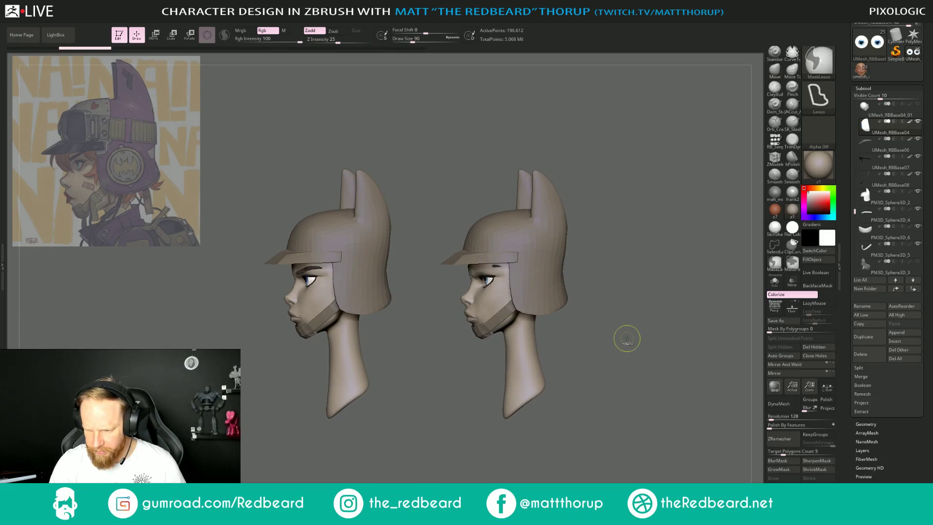
{"action": "key", "text": "ctrl+shift+z"}
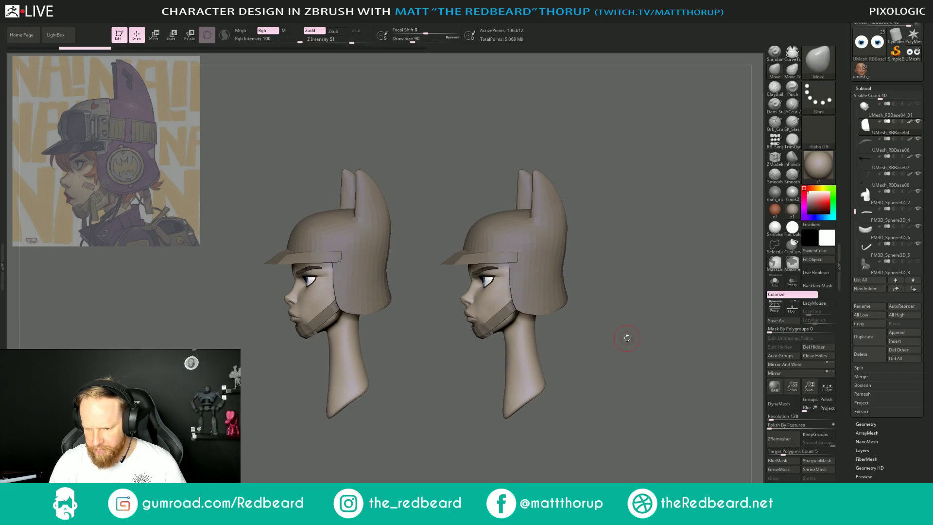
{"action": "key", "text": "ctrl+shift"}
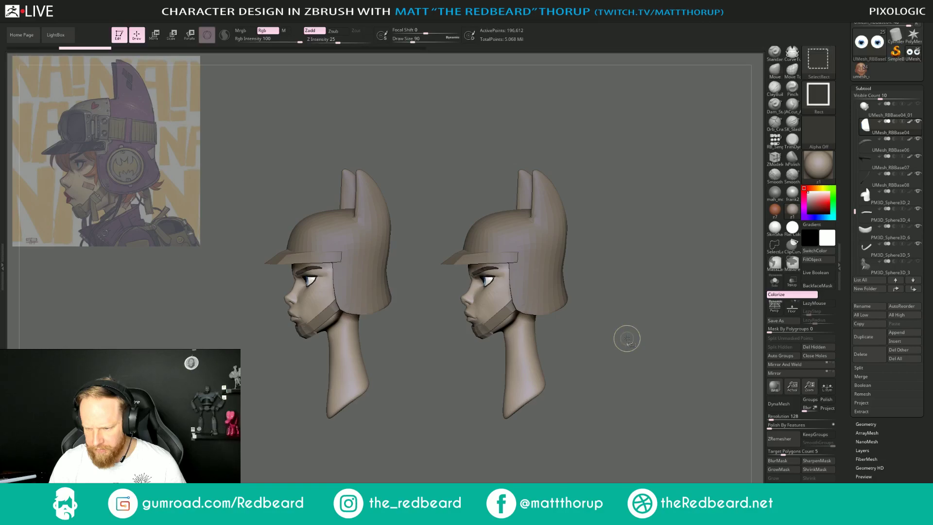
{"action": "key", "text": "ctrl+shift+z"}
{"action": "key", "text": "ctrl+z"}
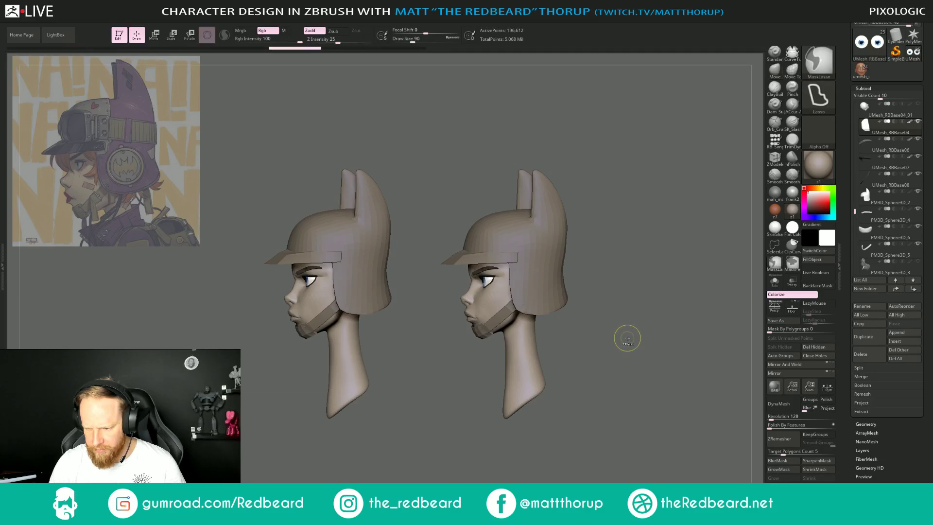
{"action": "key", "text": "ctrl+shift"}
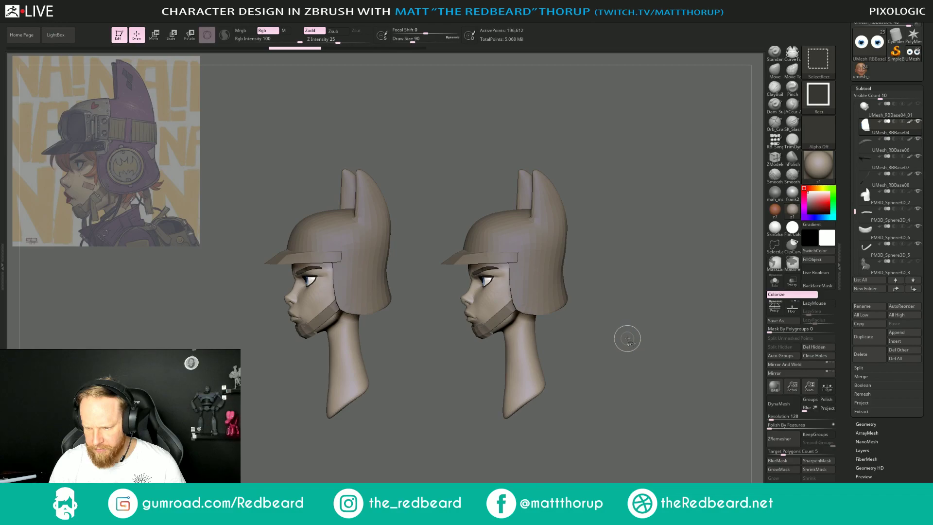
{"action": "mouse_move", "coordinate": [627, 338]}
{"action": "left_mouse_down"}
{"action": "mouse_move", "coordinate": [631, 319]}
{"action": "mouse_move", "coordinate": [652, 319]}
{"action": "mouse_move", "coordinate": [541, 306]}
{"action": "mouse_move", "coordinate": [578, 320]}
{"action": "left_mouse_up"}
{"action": "key", "text": "ctrl+n"}
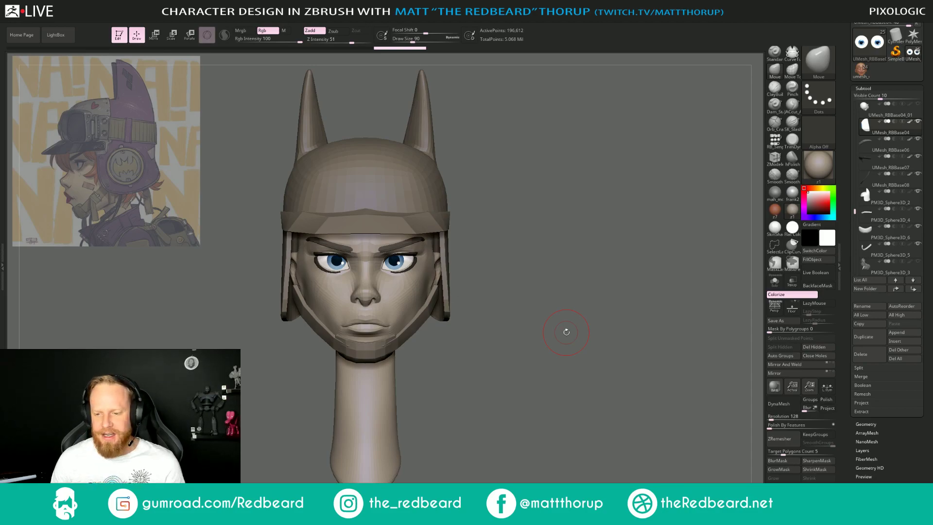
Select the head subtool with an enlarged Move brush and isolate it from the helmet and eyes.
{"action": "left_click_drag", "start_coordinate": [566, 332], "coordinate": [553, 331]}
{"action": "left_click_drag", "start_coordinate": [588, 358], "coordinate": [532, 346]}
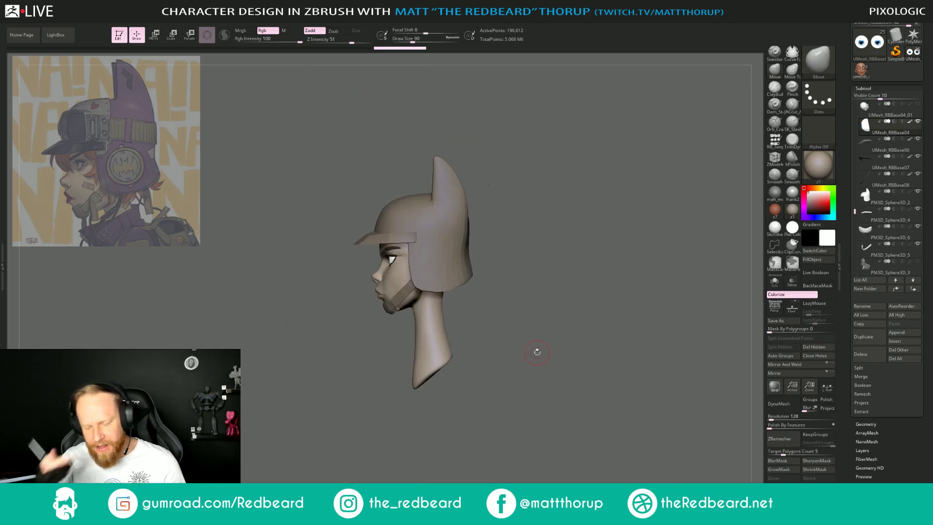
{"action": "left_click_drag", "start_coordinate": [503, 315], "coordinate": [573, 340], "text": "alt"}
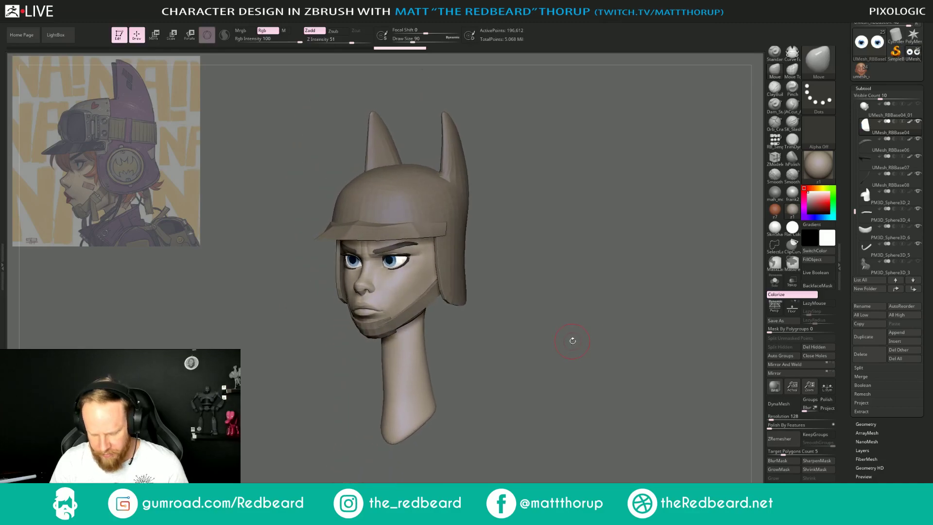
{"action": "key", "text": "s"}
{"action": "left_click_drag", "start_coordinate": [397, 293], "coordinate": [401, 293]}
{"action": "right_click_drag", "start_coordinate": [407, 300], "coordinate": [415, 304]}
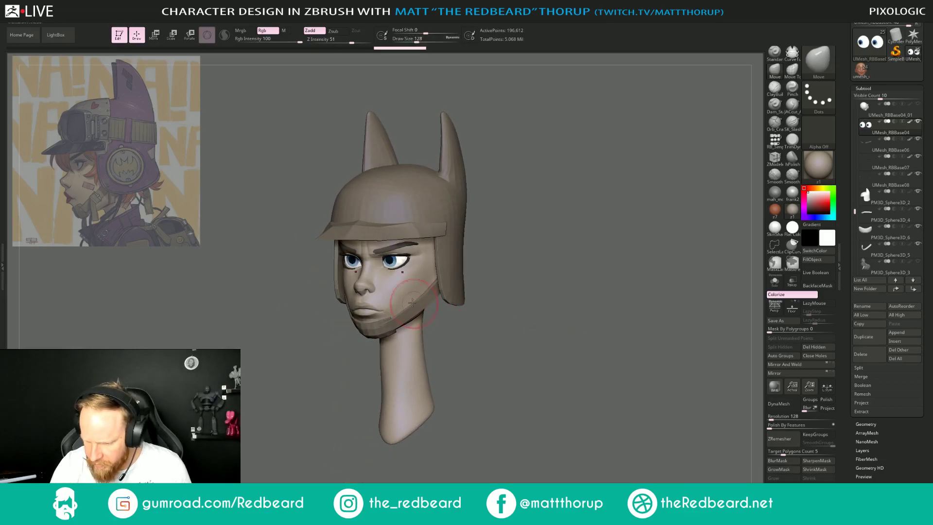
{"action": "key", "text": "]"}
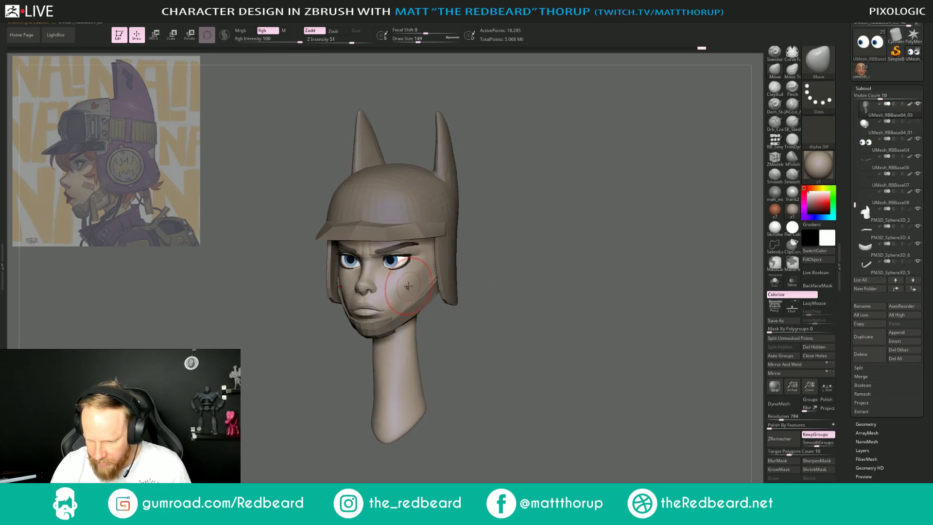
{"action": "left_click_drag", "start_coordinate": [446, 323], "coordinate": [409, 293]}
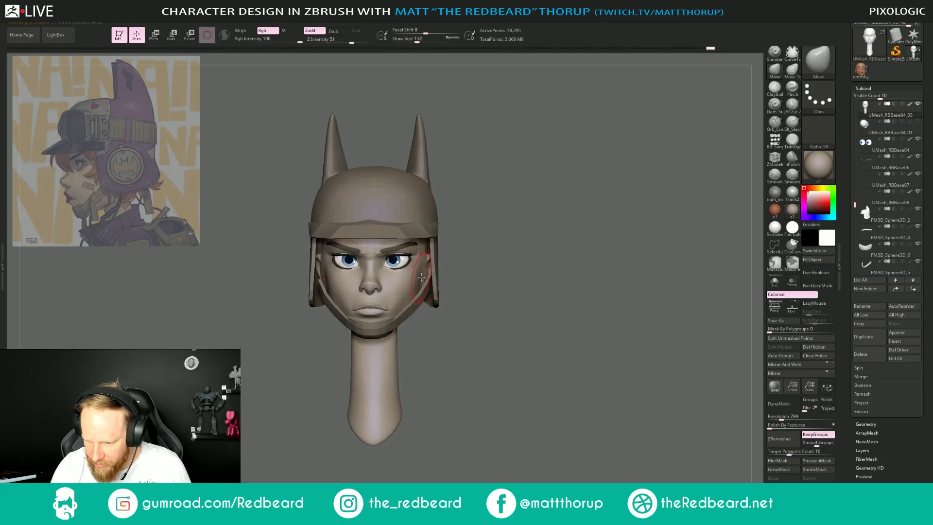
{"action": "left_click_drag", "start_coordinate": [678, 283], "coordinate": [655, 284]}
{"action": "left_click", "coordinate": [774, 281]}
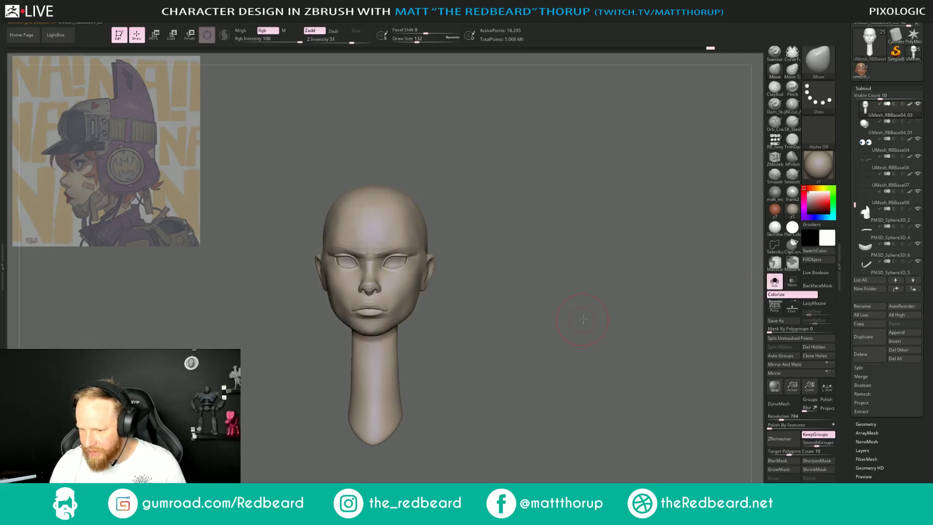
Turn on perspective and refine the side of the jaw with the Move brush at a draw size of 87.
{"action": "left_click_drag", "start_coordinate": [581, 323], "coordinate": [493, 312]}
{"action": "key", "text": "s"}
{"action": "left_click_drag", "start_coordinate": [415, 275], "coordinate": [414, 275]}
{"action": "left_click_drag", "start_coordinate": [345, 337], "coordinate": [343, 337]}
{"action": "key", "text": "s"}
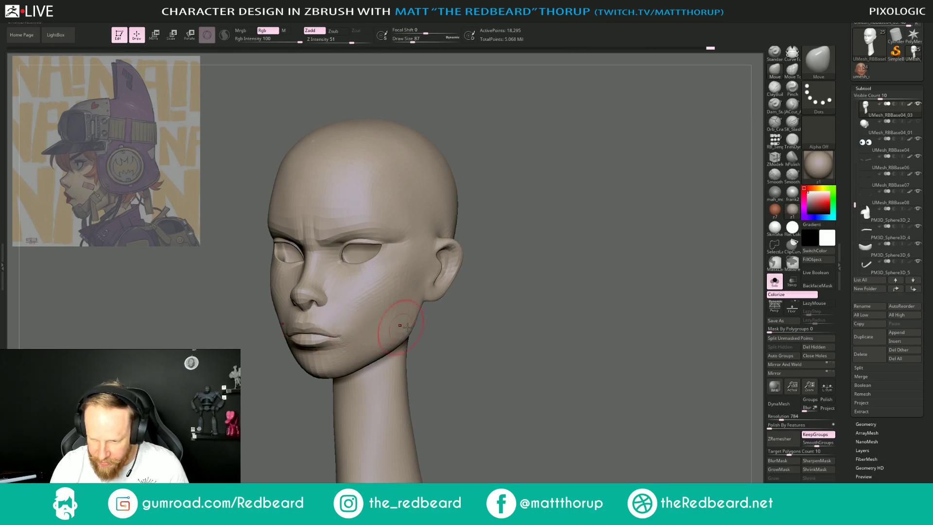
{"action": "left_click_drag", "start_coordinate": [473, 337], "coordinate": [436, 343]}
{"action": "key", "text": "p"}
{"action": "left_click_drag", "start_coordinate": [523, 309], "coordinate": [513, 337]}
{"action": "right_click_drag", "start_coordinate": [513, 337], "coordinate": [392, 348], "text": "ctrl"}
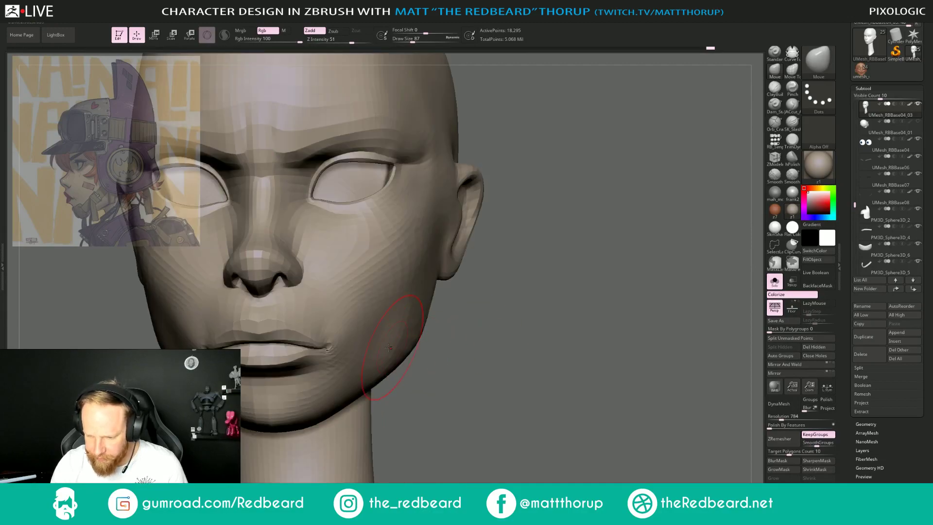
Adjust the cheek and rear jaw corner from a three-quarter view with the Move brush at a draw size of 140.
{"action": "right_click_drag", "start_coordinate": [557, 344], "coordinate": [489, 319], "text": "ctrl"}
{"action": "left_click_drag", "start_coordinate": [489, 319], "coordinate": [569, 302], "text": "alt"}
{"action": "right_click_drag", "start_coordinate": [569, 302], "coordinate": [573, 312], "text": "ctrl"}
{"action": "left_click_drag", "start_coordinate": [573, 312], "coordinate": [558, 312]}
{"action": "key", "text": "s"}
{"action": "left_click_drag", "start_coordinate": [441, 322], "coordinate": [460, 321]}
{"action": "key", "text": "s"}
{"action": "key", "text": "s"}
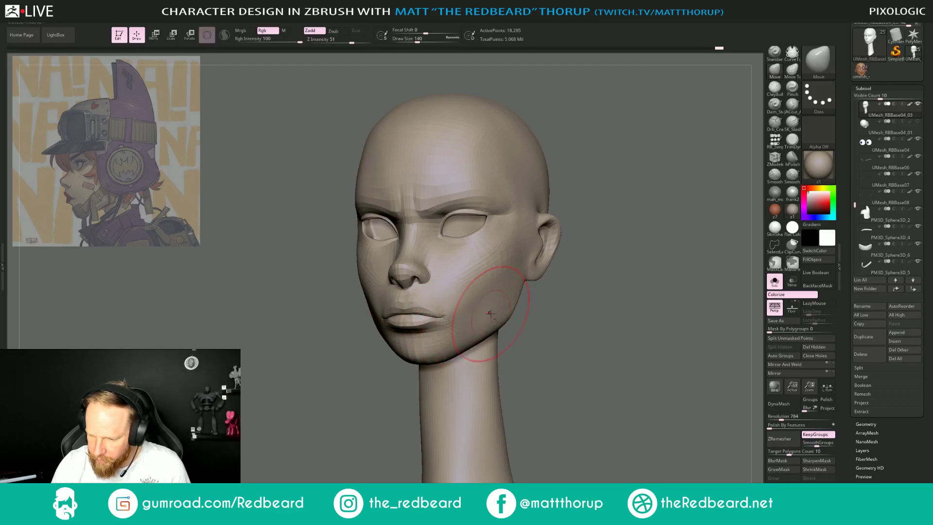
Refine the lower cheek beside the mouth corner with the Move brush reduced to a draw size of 83.
{"action": "key", "text": "s"}
{"action": "left_click_drag", "start_coordinate": [463, 317], "coordinate": [458, 317]}
{"action": "key", "text": "s"}
{"action": "key", "text": "s"}
{"action": "left_click", "coordinate": [450, 348]}
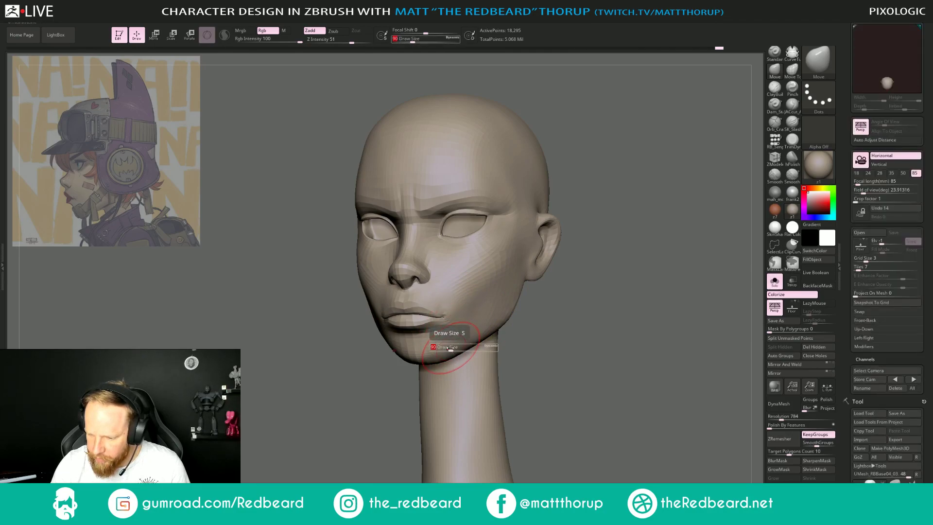
{"action": "left_click_drag", "start_coordinate": [927, 23], "coordinate": [931, 62]}
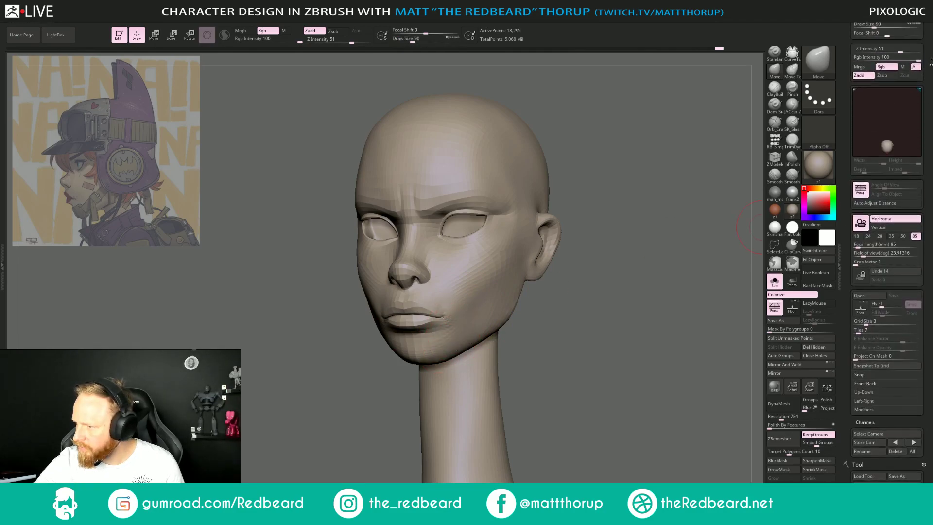
{"action": "left_click_drag", "start_coordinate": [927, 467], "coordinate": [928, 24]}
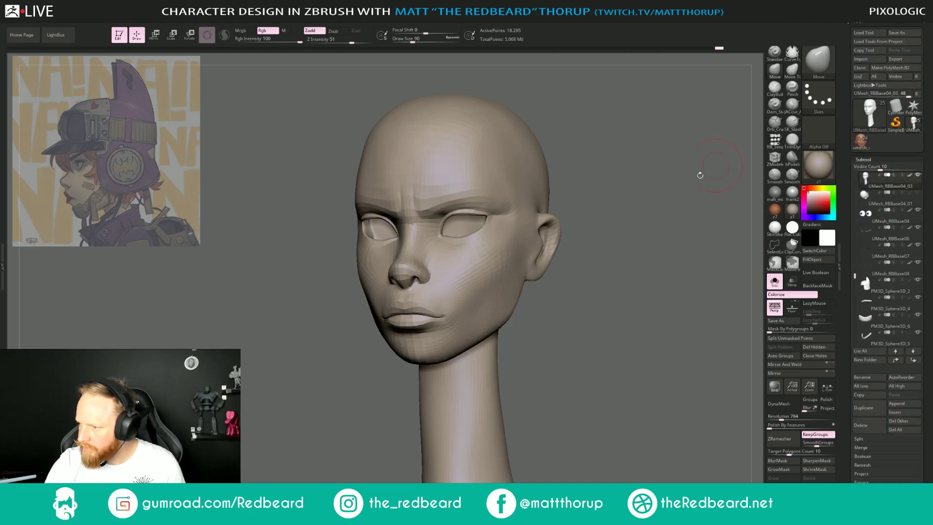
{"action": "key", "text": "s"}
{"action": "left_click_drag", "start_coordinate": [448, 347], "coordinate": [446, 348]}
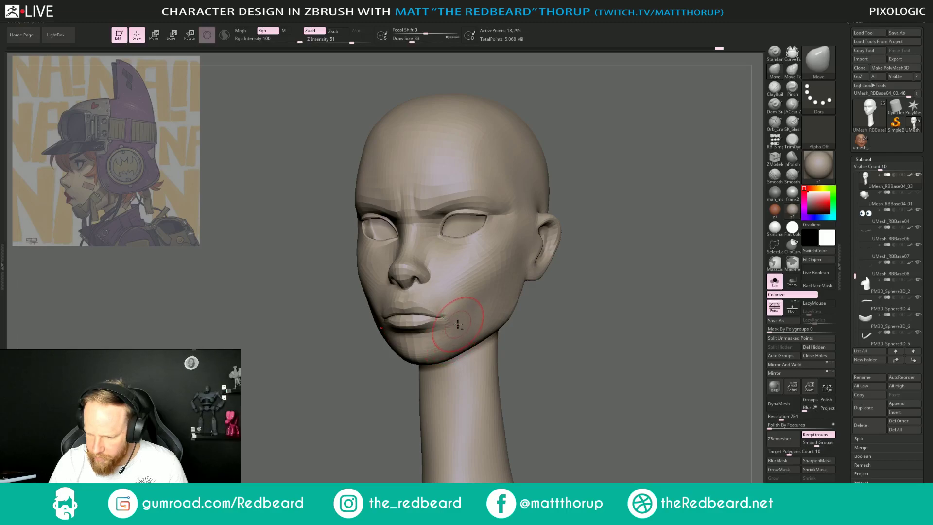
Shape the jawline below the cheek with the Move brush at a draw size of 97.
{"action": "key", "text": "bracketright"}
{"action": "key", "text": "bracketright"}
{"action": "key", "text": "bracketright"}
{"action": "mouse_move", "coordinate": [549, 307]}
{"action": "left_mouse_down"}
{"action": "mouse_move", "coordinate": [598, 291]}
{"action": "mouse_move", "coordinate": [562, 307]}
{"action": "left_mouse_up"}
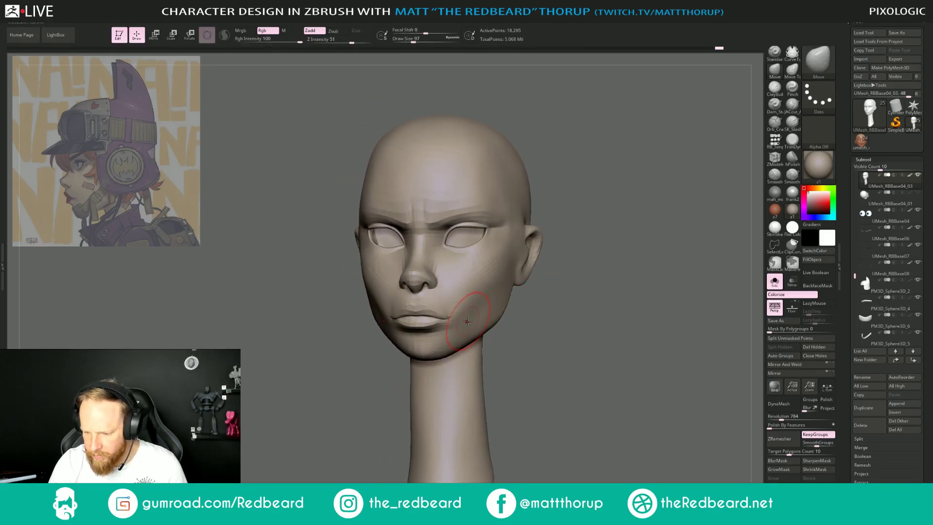
Refine the underside of the chin with the Move brush, reducing the draw size to 59.
{"action": "key", "text": "bracketleft"}
{"action": "key", "text": "bracketleft"}
{"action": "key", "text": "bracketleft"}
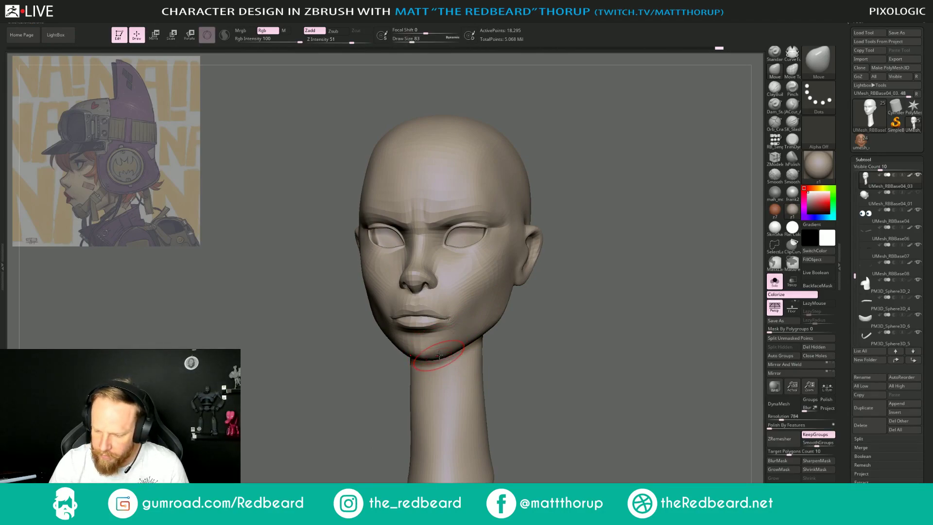
{"action": "key", "text": "bracketleft"}
{"action": "key", "text": "bracketleft"}
{"action": "key", "text": "bracketleft"}
{"action": "key", "text": "bracketleft"}
{"action": "key", "text": "bracketleft"}
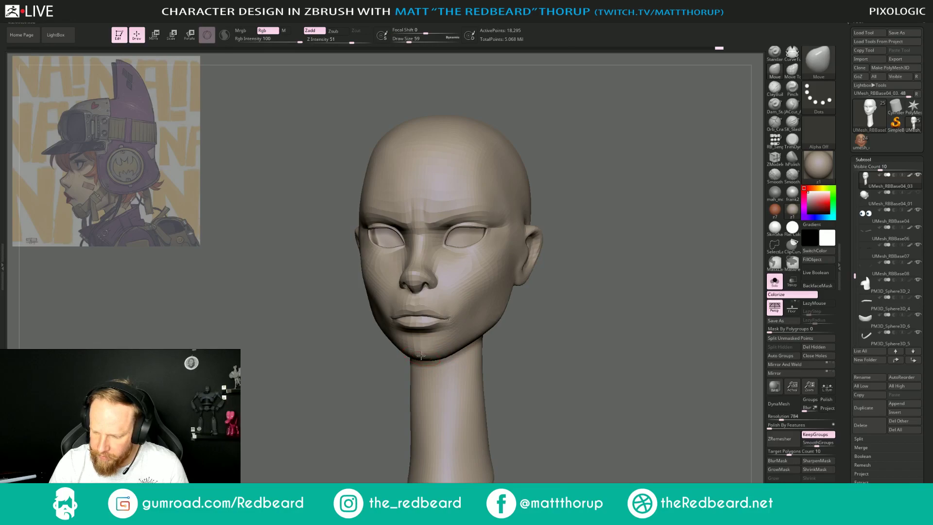
Adjust the cheek and jaw corner with the Move brush, raising the draw size from 87 to 116.
{"action": "left_click_drag", "start_coordinate": [587, 300], "coordinate": [580, 297], "text": "shift"}
{"action": "key", "text": "s"}
{"action": "left_click_drag", "start_coordinate": [467, 317], "coordinate": [470, 317]}
{"action": "left_click_drag", "start_coordinate": [527, 311], "coordinate": [504, 309]}
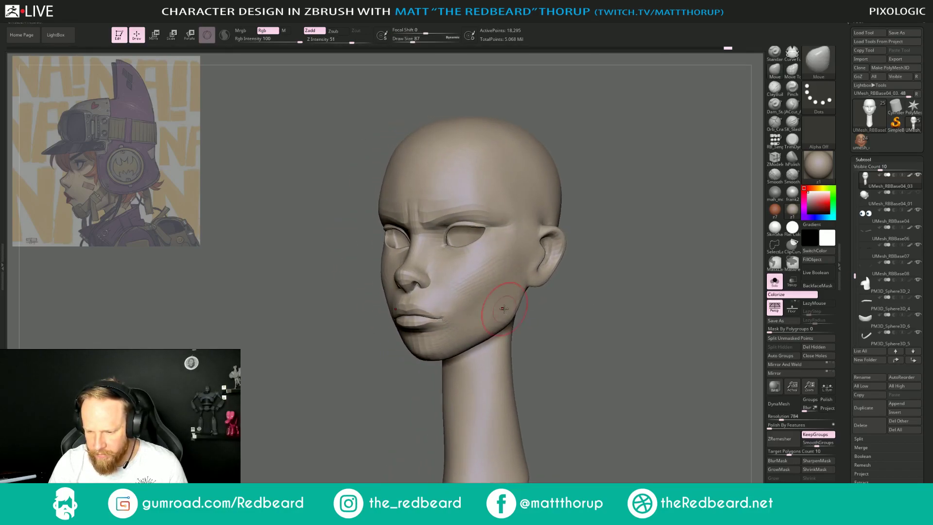
{"action": "key", "text": "bracketright"}
{"action": "key", "text": "bracketright"}
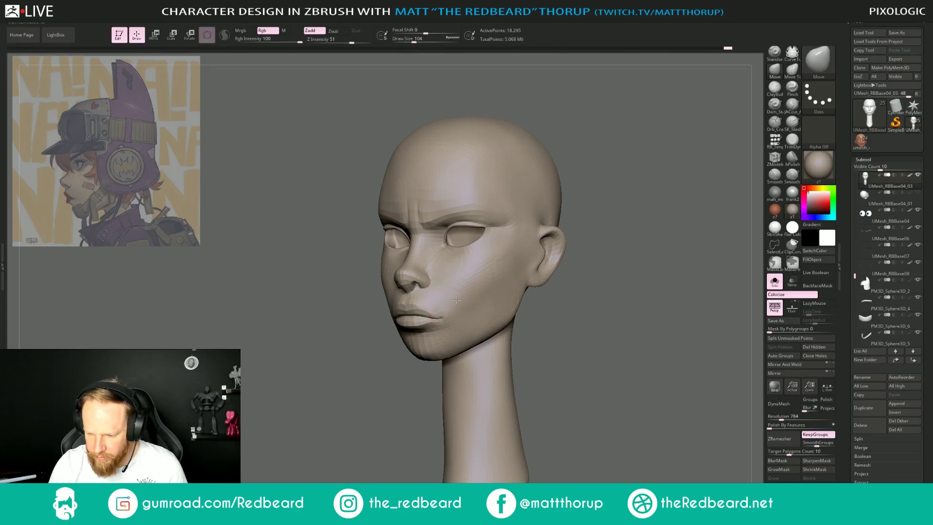
{"action": "key", "text": "bracketright"}
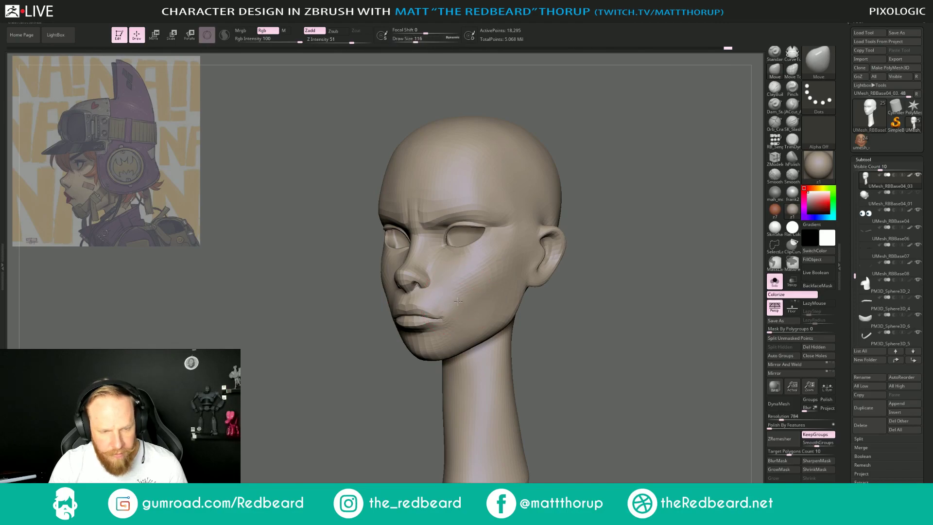
Nudge the chin's lower edge with the Move brush at a draw size of 80 and check its profile.
{"action": "key", "text": "s"}
{"action": "key", "text": "bracketleft"}
{"action": "key", "text": "bracketleft"}
{"action": "key", "text": "s"}
{"action": "left_click", "coordinate": [448, 330]}
{"action": "key", "text": "bracketleft"}
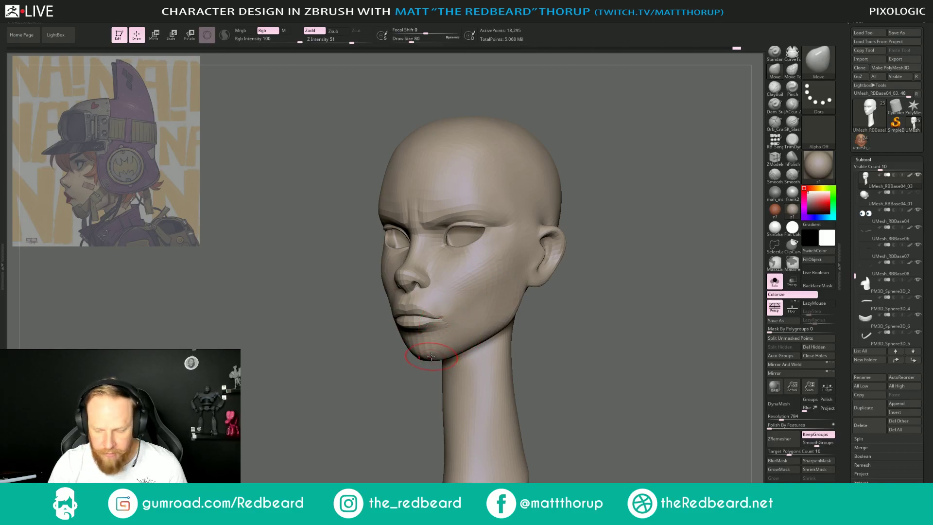
{"action": "left_click_drag", "start_coordinate": [418, 363], "coordinate": [421, 357]}
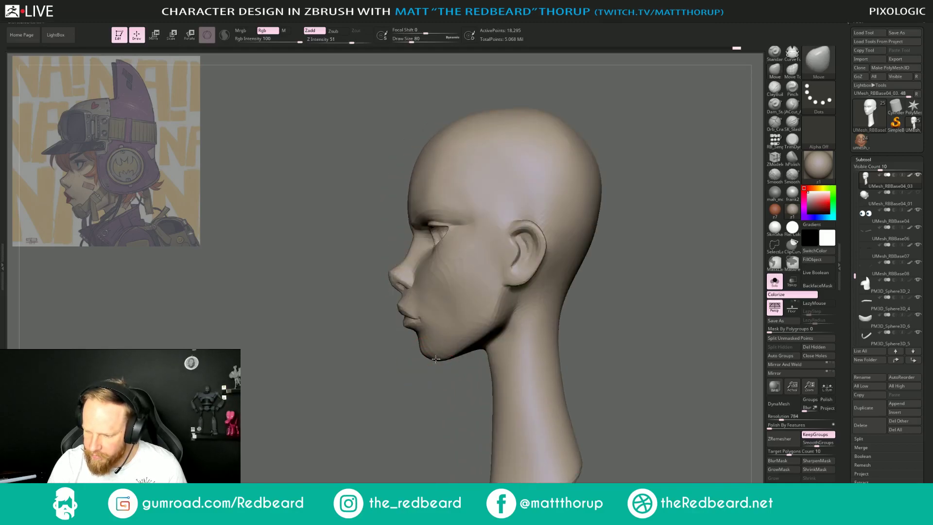
Refine the jaw side with the Move brush at a draw size of 101, and reduce the brush to 65 around the cheek.
{"action": "mouse_move", "coordinate": [421, 381]}
{"action": "left_mouse_down", "text": "shift"}
{"action": "mouse_move", "coordinate": [465, 332]}
{"action": "mouse_move", "coordinate": [453, 326]}
{"action": "mouse_move", "coordinate": [459, 321]}
{"action": "left_mouse_up", "text": "shift"}
{"action": "key", "text": "]"}
{"action": "key", "text": "]"}
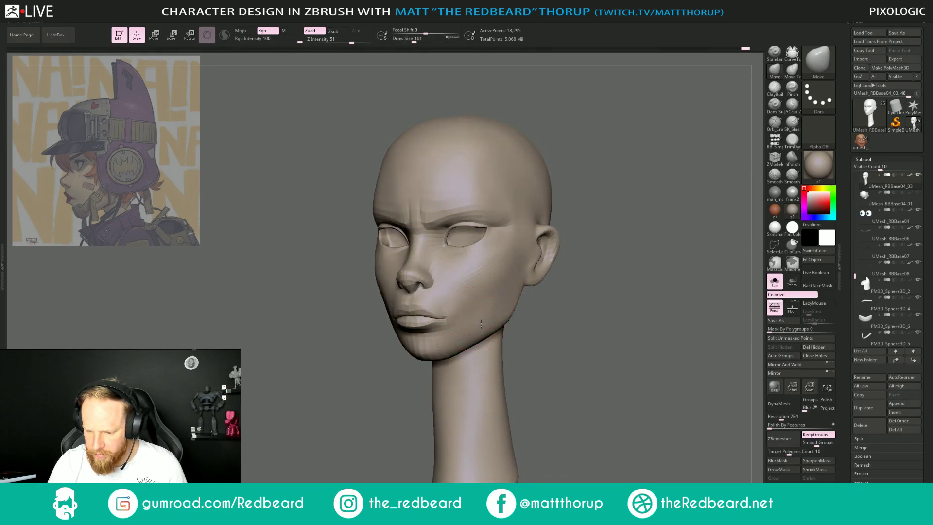
{"action": "key", "text": "s"}
{"action": "left_click_drag", "start_coordinate": [489, 271], "coordinate": [487, 270]}
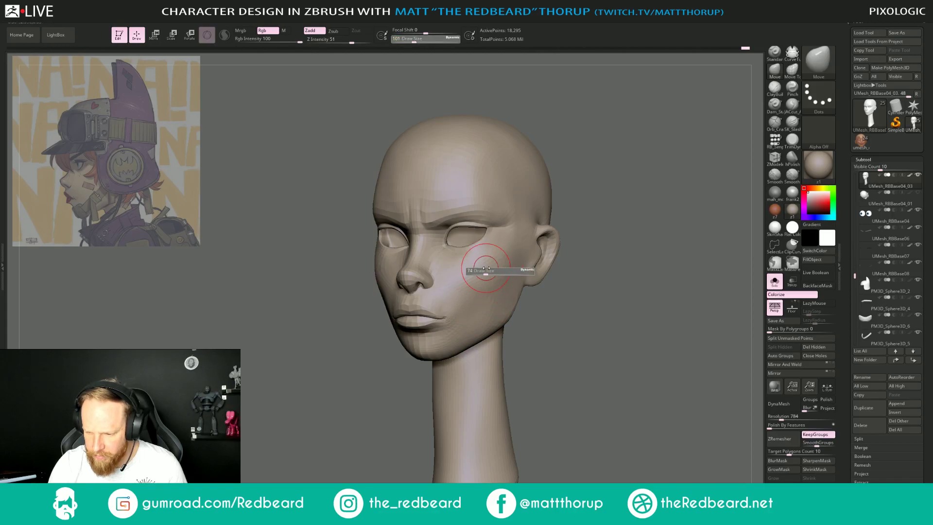
{"action": "key", "text": "bracketleft"}
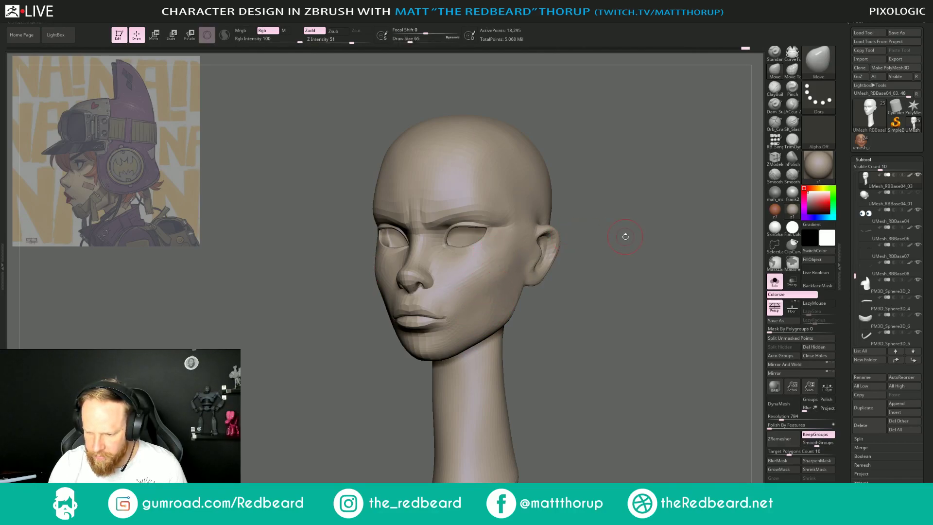
Refine the cheek and jaw with the Move brush, raising the draw size to 94 and 112.
{"action": "key", "text": "s"}
{"action": "left_click_drag", "start_coordinate": [469, 279], "coordinate": [475, 279]}
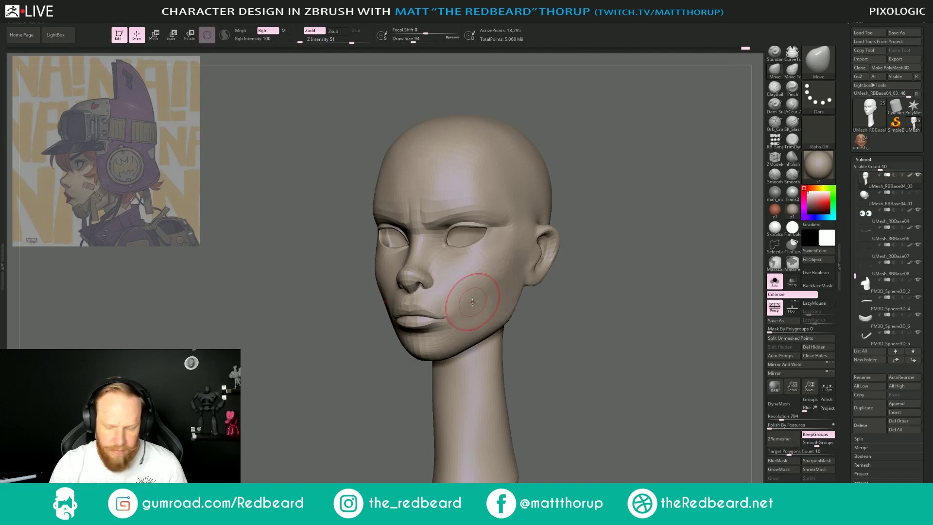
{"action": "key", "text": "bracketright"}
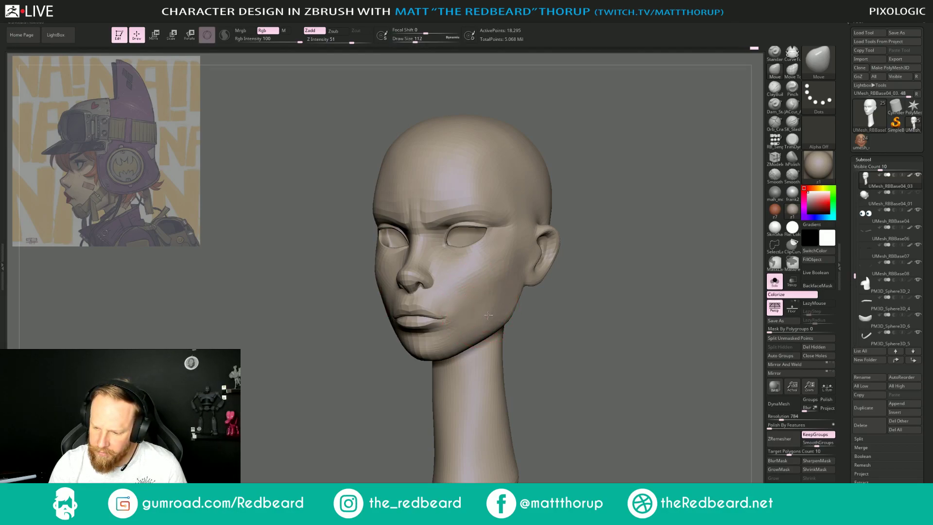
{"action": "left_click_drag", "start_coordinate": [568, 305], "coordinate": [539, 291], "text": "shift"}
{"action": "right_click_drag", "start_coordinate": [539, 291], "coordinate": [556, 294], "text": "shift"}
Turn off solo mode and examine the whole head with its helmet and straps from the three-quarter, front and profile views.
{"action": "left_click", "coordinate": [776, 282]}
{"action": "right_click_drag", "start_coordinate": [656, 308], "coordinate": [581, 304]}
{"action": "right_click_drag", "start_coordinate": [531, 319], "coordinate": [543, 320], "text": "ctrl"}
{"action": "mouse_move", "coordinate": [543, 321]}
{"action": "right_mouse_down"}
{"action": "mouse_move", "coordinate": [562, 310]}
{"action": "mouse_move", "coordinate": [543, 287]}
{"action": "mouse_move", "coordinate": [528, 311]}
{"action": "right_mouse_up"}
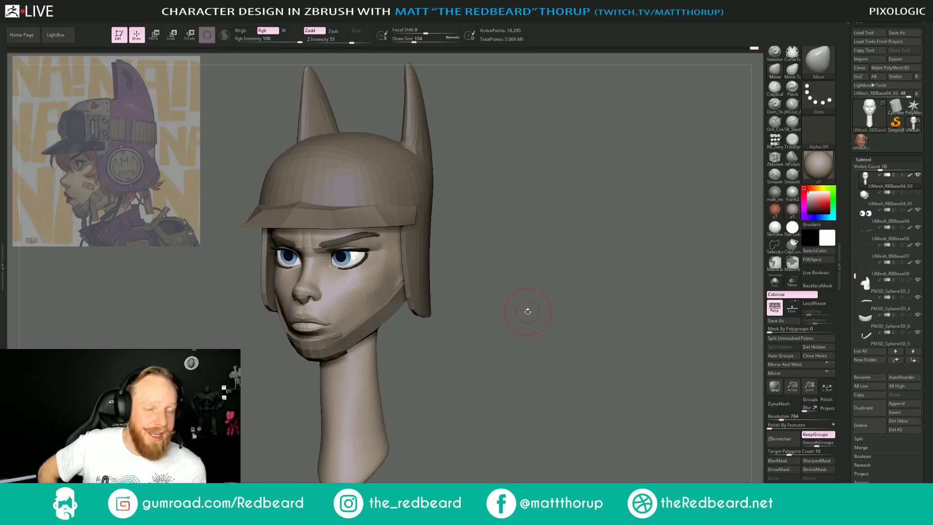
{"action": "mouse_move", "coordinate": [528, 312]}
{"action": "left_mouse_down"}
{"action": "mouse_move", "coordinate": [572, 332]}
{"action": "mouse_move", "coordinate": [566, 347]}
{"action": "left_mouse_up"}
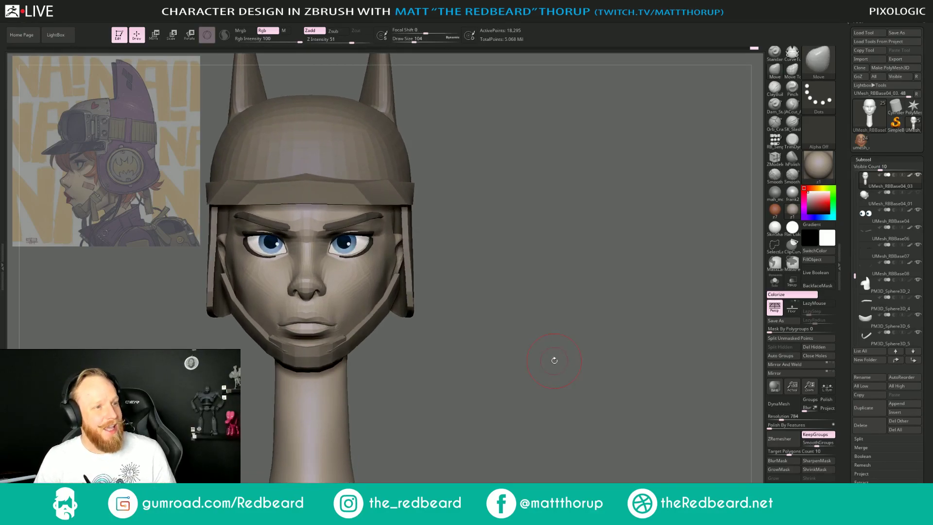
{"action": "mouse_move", "coordinate": [544, 327]}
{"action": "left_mouse_down"}
{"action": "mouse_move", "coordinate": [521, 327]}
{"action": "mouse_move", "coordinate": [542, 357]}
{"action": "mouse_move", "coordinate": [457, 367]}
{"action": "left_mouse_up"}
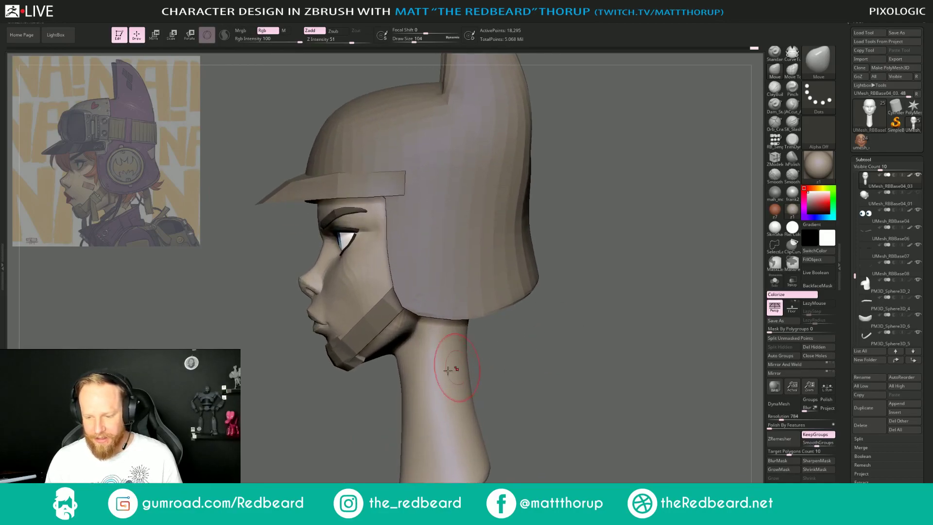
Adjust the throat and upper neck in profile with the Move brush at a draw size of 223, checking against the reference overlay.
{"action": "left_click_drag", "start_coordinate": [400, 374], "coordinate": [393, 364], "text": "shift"}
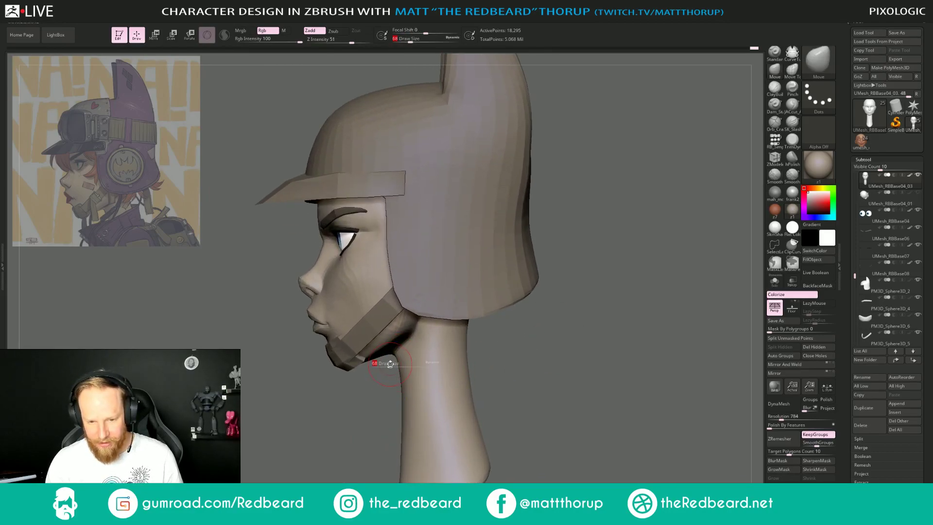
{"action": "key", "text": "shift"}
{"action": "mouse_move", "coordinate": [505, 363]}
{"action": "left_mouse_down"}
{"action": "mouse_move", "coordinate": [579, 371]}
{"action": "mouse_move", "coordinate": [514, 350]}
{"action": "mouse_move", "coordinate": [518, 333]}
{"action": "mouse_move", "coordinate": [564, 351]}
{"action": "mouse_move", "coordinate": [450, 369]}
{"action": "left_mouse_up"}
{"action": "key", "text": "s"}
{"action": "key", "text": "s"}
{"action": "left_click_drag", "start_coordinate": [420, 334], "coordinate": [426, 331]}
{"action": "key", "text": "s"}
{"action": "left_click_drag", "start_coordinate": [379, 394], "coordinate": [436, 396]}
{"action": "key", "text": "1"}
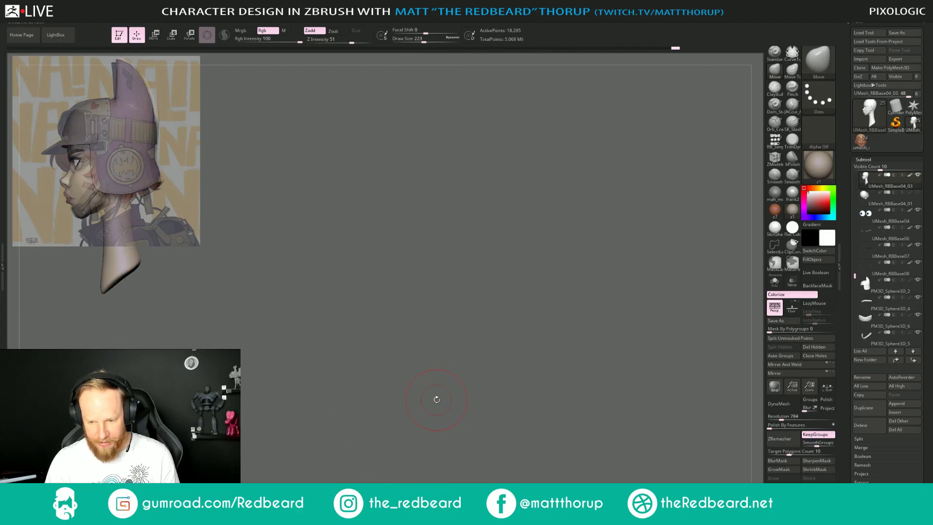
Mask the head above the neck with a lasso from the side and blur the mask's edge.
{"action": "left_click_drag", "start_coordinate": [377, 352], "coordinate": [561, 377], "text": "alt"}
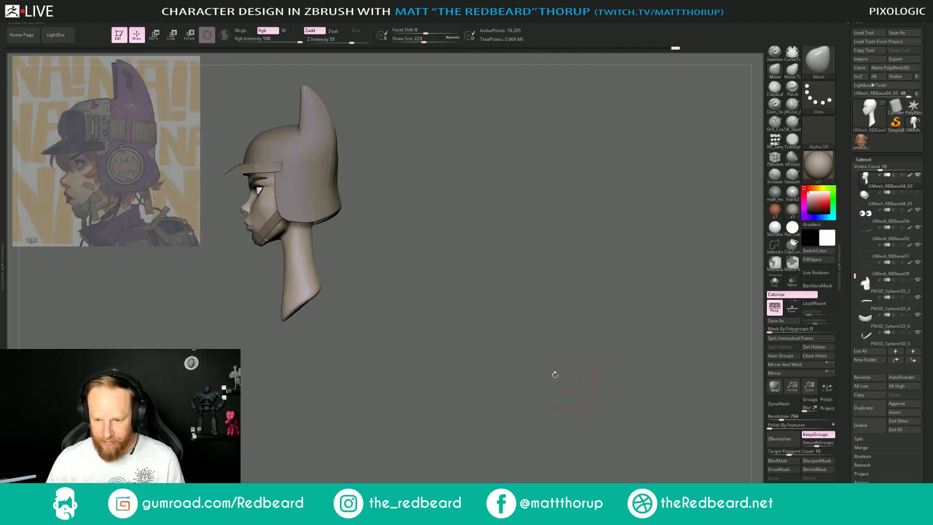
{"action": "left_click_drag", "start_coordinate": [499, 369], "coordinate": [619, 454], "text": "alt"}
{"action": "left_click_drag", "start_coordinate": [354, 347], "coordinate": [321, 171], "text": "ctrl"}
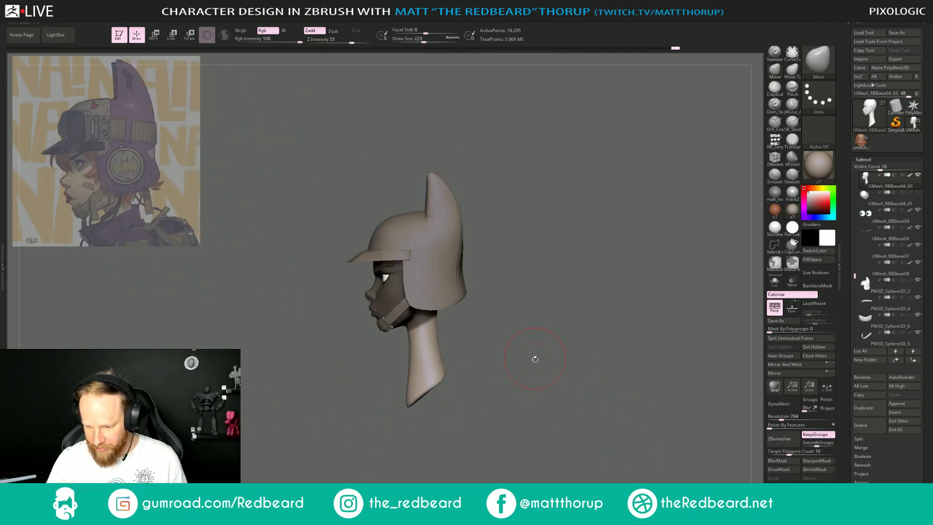
{"action": "left_click", "coordinate": [788, 359]}
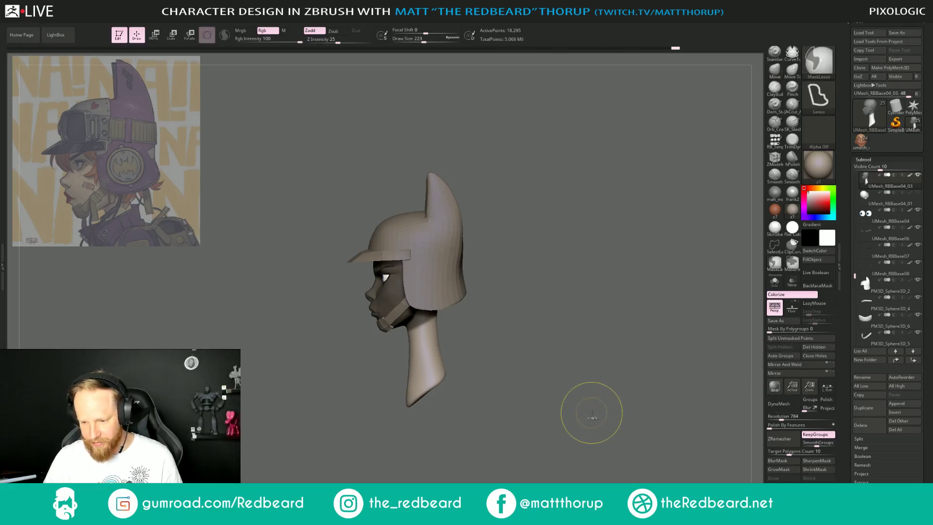
{"action": "mouse_move", "coordinate": [478, 382]}
{"action": "left_mouse_down", "text": "ctrl"}
{"action": "mouse_move", "coordinate": [506, 311]}
{"action": "mouse_move", "coordinate": [274, 209]}
{"action": "mouse_move", "coordinate": [279, 217]}
{"action": "left_mouse_up", "text": "ctrl"}
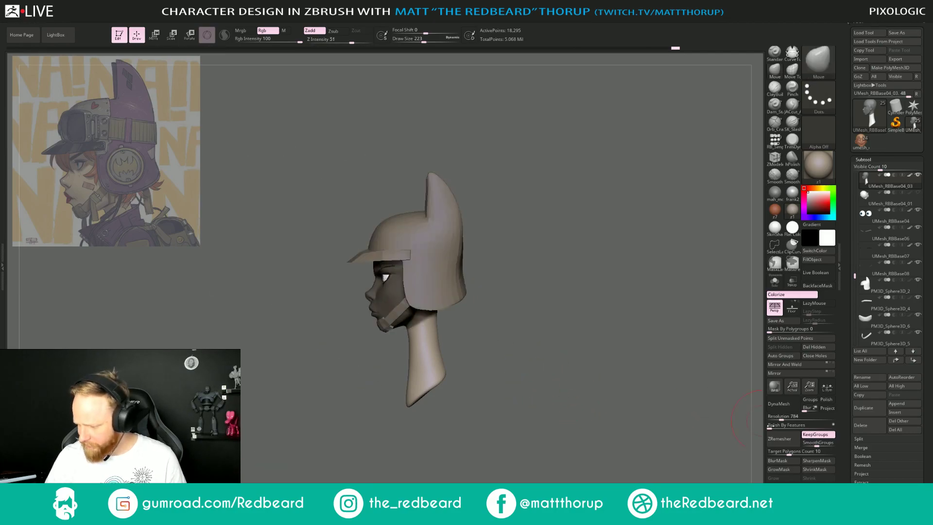
{"action": "left_click", "coordinate": [788, 461]}
Place the transform gizmo at the top of the neck and rotate the neck to follow the reference's tilt.
{"action": "key", "text": "e"}
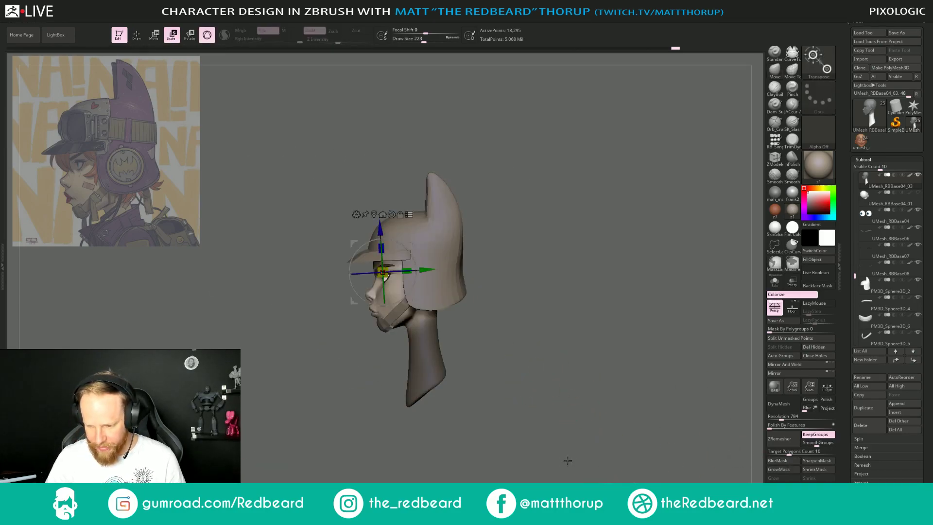
{"action": "left_click", "coordinate": [374, 214]}
{"action": "left_click_drag", "start_coordinate": [422, 310], "coordinate": [421, 272], "text": "alt"}
{"action": "left_click_drag", "start_coordinate": [467, 311], "coordinate": [450, 301], "text": "alt"}
{"action": "key", "text": "ctrl+z"}
{"action": "key", "text": "ctrl+shift+Left"}
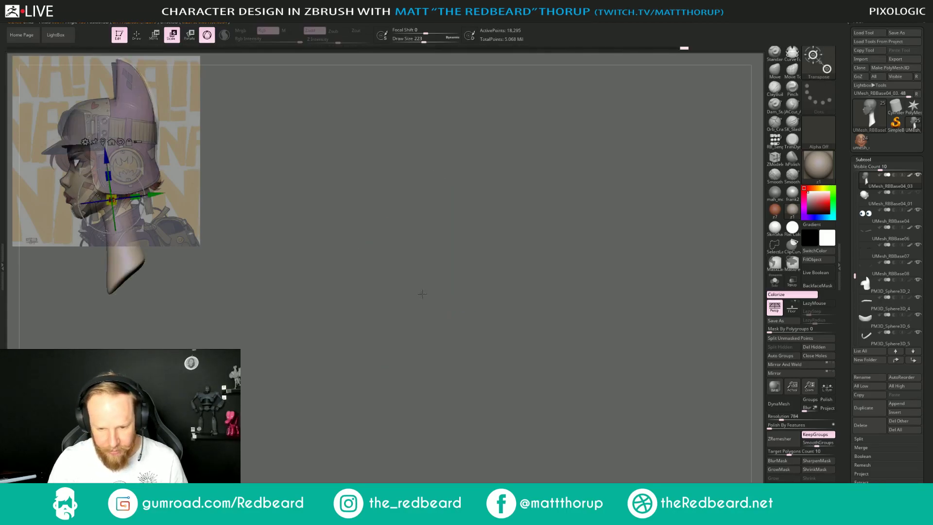
{"action": "left_click_drag", "start_coordinate": [138, 181], "coordinate": [140, 178]}
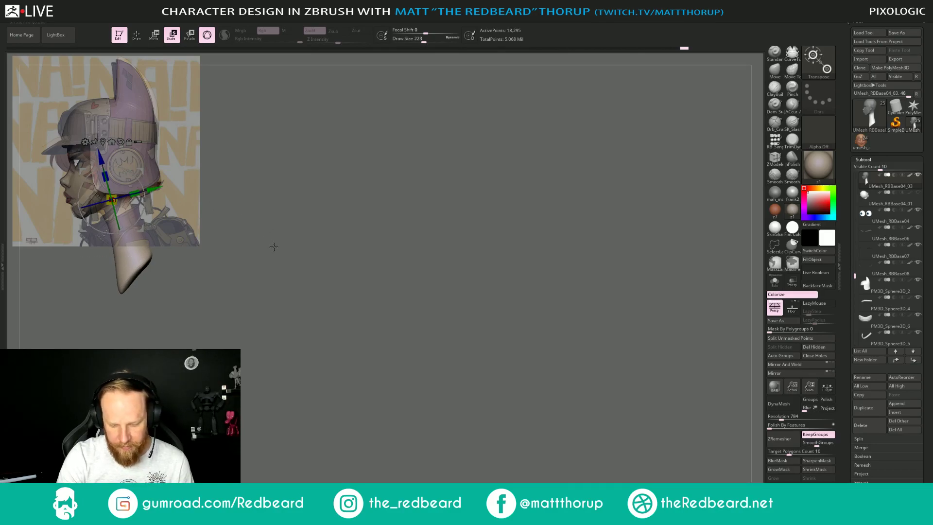
Return to draw mode, separate the model from the reference overlay and make the helmet the active subtool.
{"action": "key", "text": "q"}
{"action": "mouse_move", "coordinate": [319, 298]}
{"action": "left_mouse_down", "text": "alt"}
{"action": "mouse_move", "coordinate": [580, 440]}
{"action": "mouse_move", "coordinate": [558, 433]}
{"action": "mouse_move", "coordinate": [596, 433]}
{"action": "mouse_move", "coordinate": [593, 425]}
{"action": "mouse_move", "coordinate": [552, 426]}
{"action": "mouse_move", "coordinate": [601, 396]}
{"action": "mouse_move", "coordinate": [626, 365]}
{"action": "mouse_move", "coordinate": [592, 388]}
{"action": "mouse_move", "coordinate": [568, 366]}
{"action": "mouse_move", "coordinate": [552, 398]}
{"action": "mouse_move", "coordinate": [596, 398]}
{"action": "mouse_move", "coordinate": [555, 394]}
{"action": "mouse_move", "coordinate": [574, 391]}
{"action": "left_mouse_up", "text": "alt"}
{"action": "left_click", "coordinate": [408, 265], "text": "alt"}
{"action": "left_click_drag", "start_coordinate": [554, 271], "coordinate": [550, 344], "text": "alt"}
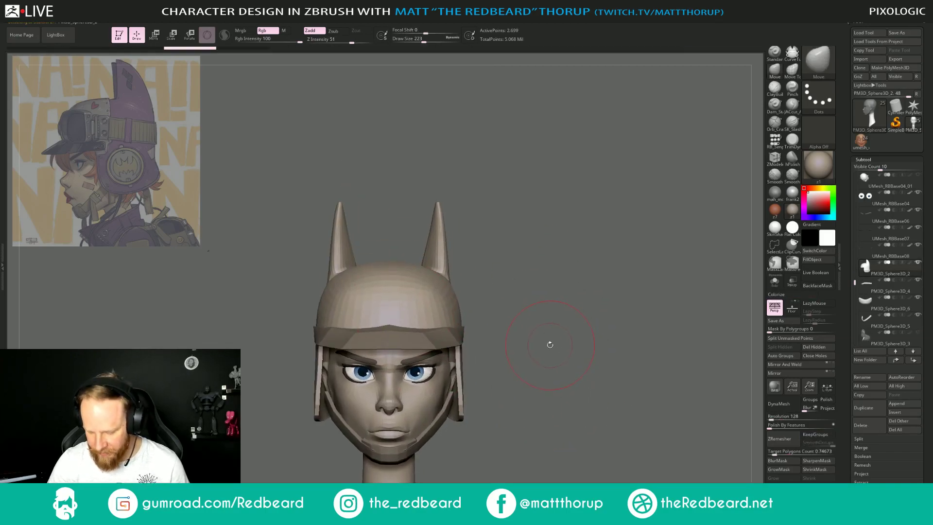
Try to draw a curve down the front of the helmet with the Topology brush at a draw size of 51.
{"action": "key", "text": "b"}
{"action": "key", "text": "t"}
{"action": "key", "text": "o"}
{"action": "key", "text": "s"}
{"action": "left_click_drag", "start_coordinate": [399, 306], "coordinate": [396, 304]}
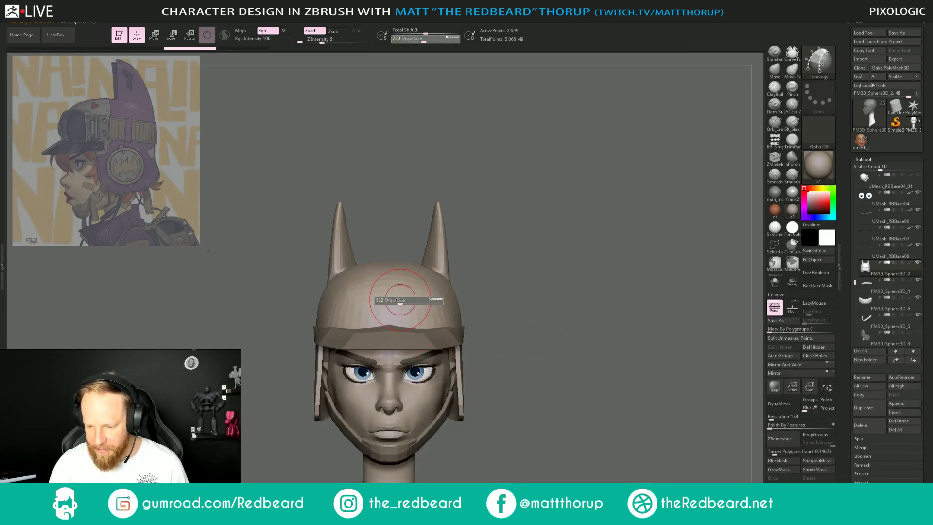
{"action": "left_click_drag", "start_coordinate": [503, 286], "coordinate": [523, 288], "text": "alt"}
{"action": "key", "text": "s"}
{"action": "left_click_drag", "start_coordinate": [408, 290], "coordinate": [398, 332]}
{"action": "left_click_drag", "start_coordinate": [513, 280], "coordinate": [481, 288]}
{"action": "key", "text": "ctrl+z"}
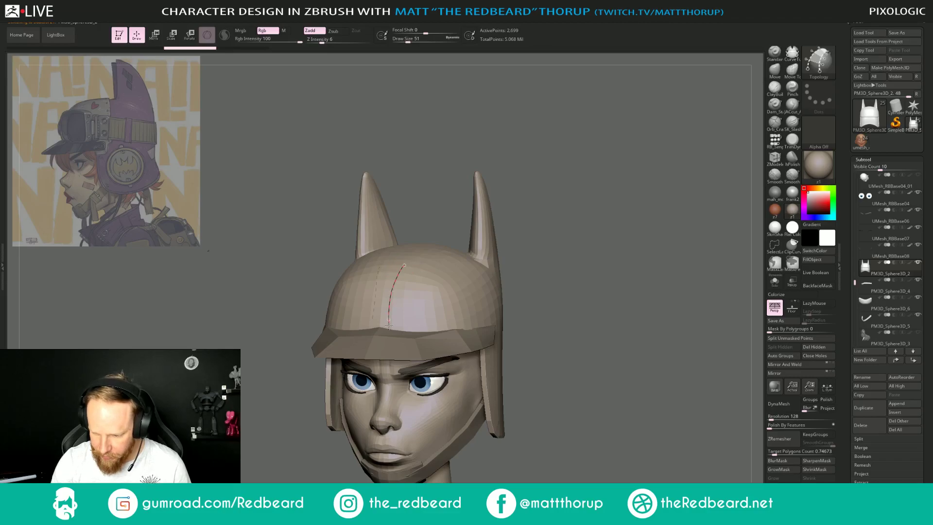
{"action": "left_click_drag", "start_coordinate": [388, 323], "coordinate": [388, 324]}
{"action": "mouse_move", "coordinate": [564, 286]}
{"action": "left_mouse_down"}
{"action": "mouse_move", "coordinate": [512, 304]}
{"action": "mouse_move", "coordinate": [531, 305]}
{"action": "mouse_move", "coordinate": [520, 319]}
{"action": "left_mouse_up"}
{"action": "mouse_move", "coordinate": [563, 354]}
{"action": "left_mouse_down"}
{"action": "mouse_move", "coordinate": [629, 341]}
{"action": "mouse_move", "coordinate": [576, 334]}
{"action": "mouse_move", "coordinate": [602, 326]}
{"action": "left_mouse_up"}
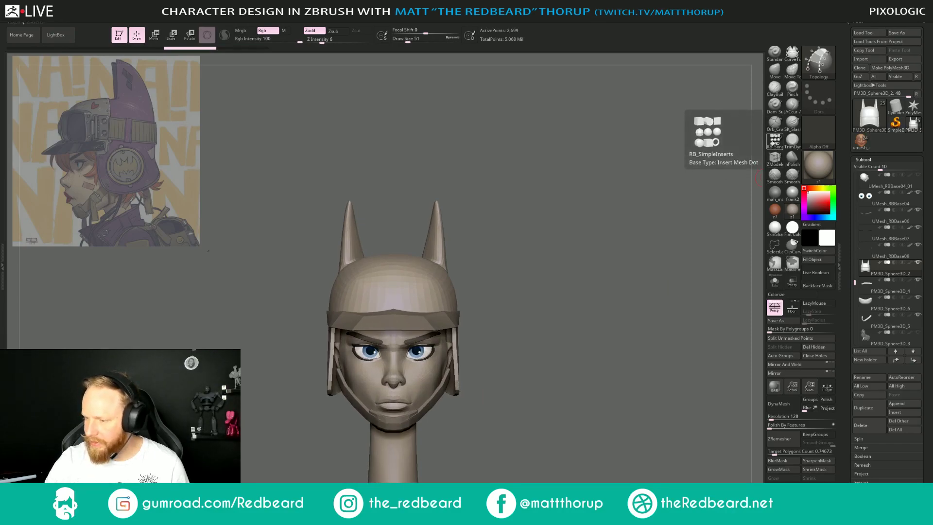
Insert a mirrored pair of cylinders from RB_SimpleInserts on the helmet's front and split them into their own subtool.
{"action": "left_click", "coordinate": [775, 142]}
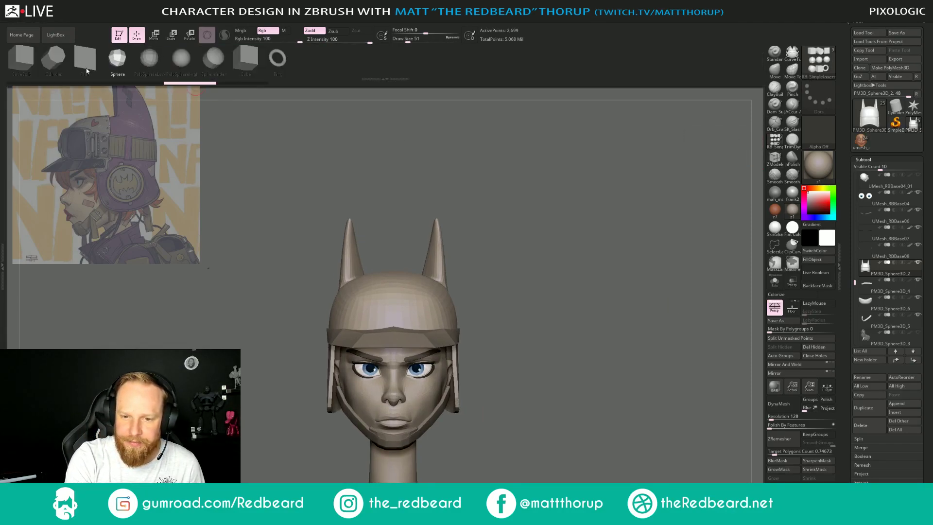
{"action": "left_click", "coordinate": [53, 57]}
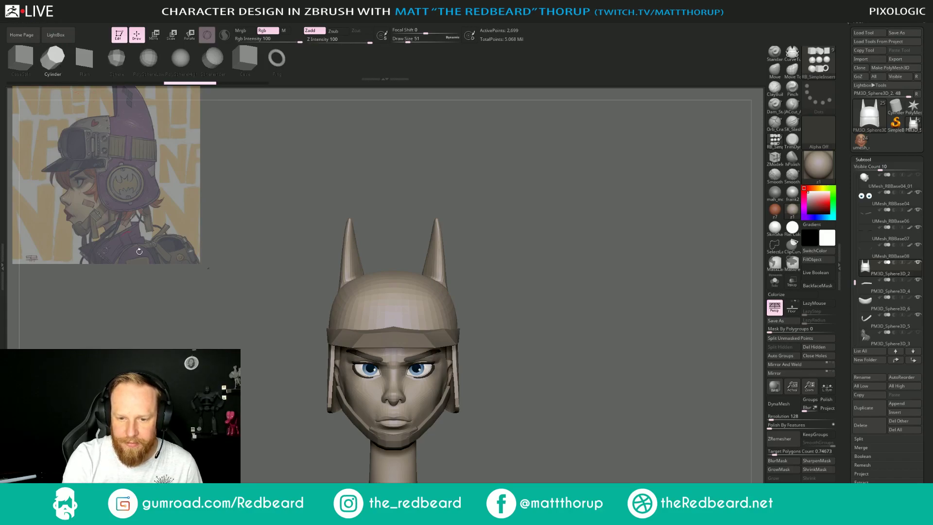
{"action": "left_click_drag", "start_coordinate": [421, 311], "coordinate": [427, 335]}
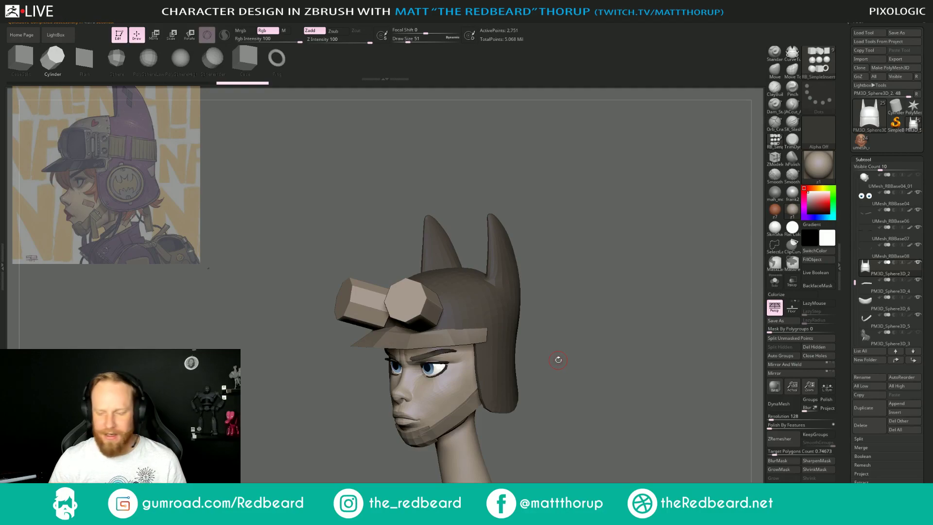
{"action": "left_click_drag", "start_coordinate": [616, 277], "coordinate": [588, 290]}
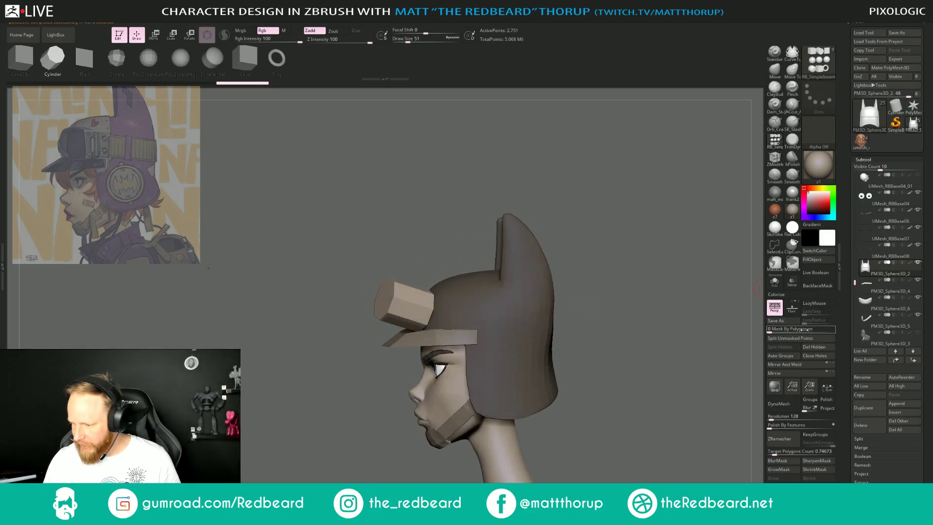
{"action": "left_click", "coordinate": [806, 338]}
{"action": "left_click_drag", "start_coordinate": [625, 343], "coordinate": [535, 306]}
Enable local symmetry and shorten both goggle cylinders along their length with the transform gizmo.
{"action": "key", "text": "e"}
{"action": "left_click", "coordinate": [419, 257]}
{"action": "left_click_drag", "start_coordinate": [576, 278], "coordinate": [438, 308]}
{"action": "left_click_drag", "start_coordinate": [510, 239], "coordinate": [480, 319]}
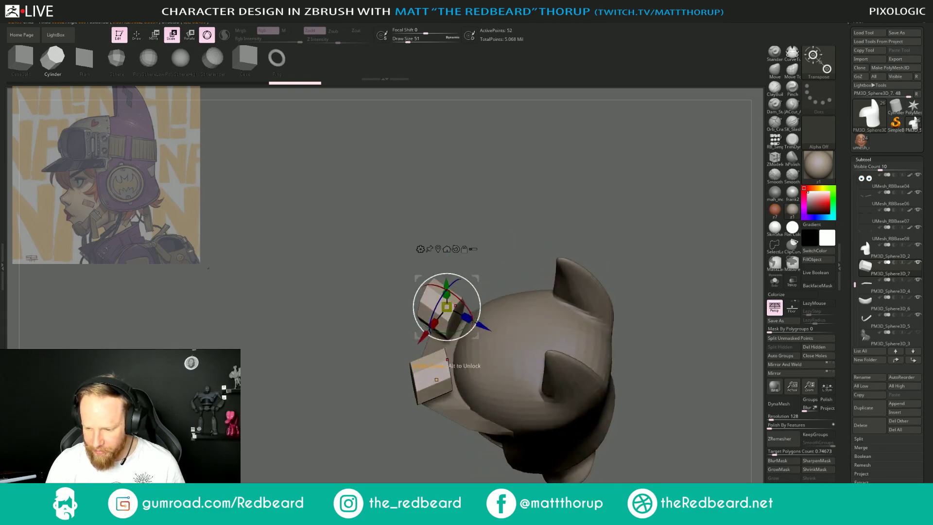
{"action": "key", "text": "ctrl+z"}
{"action": "left_click", "coordinate": [827, 387]}
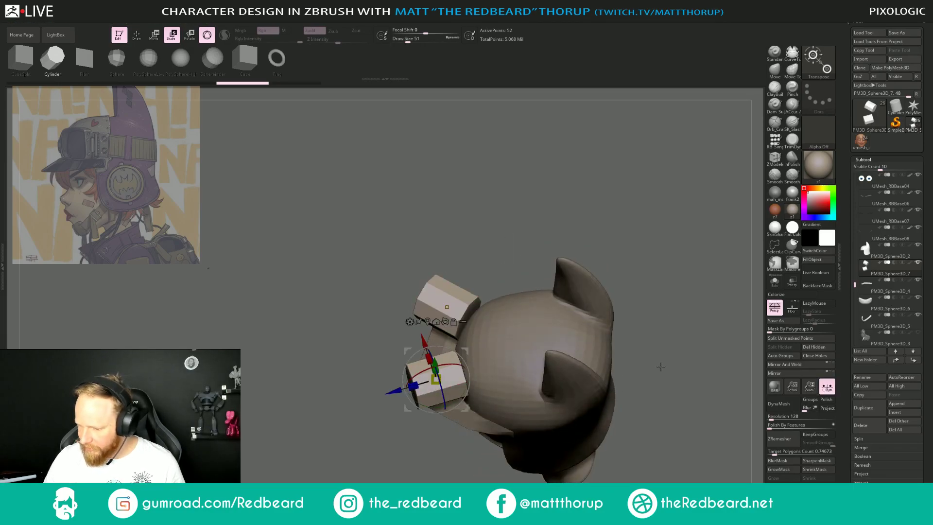
{"action": "left_click_drag", "start_coordinate": [413, 386], "coordinate": [424, 383]}
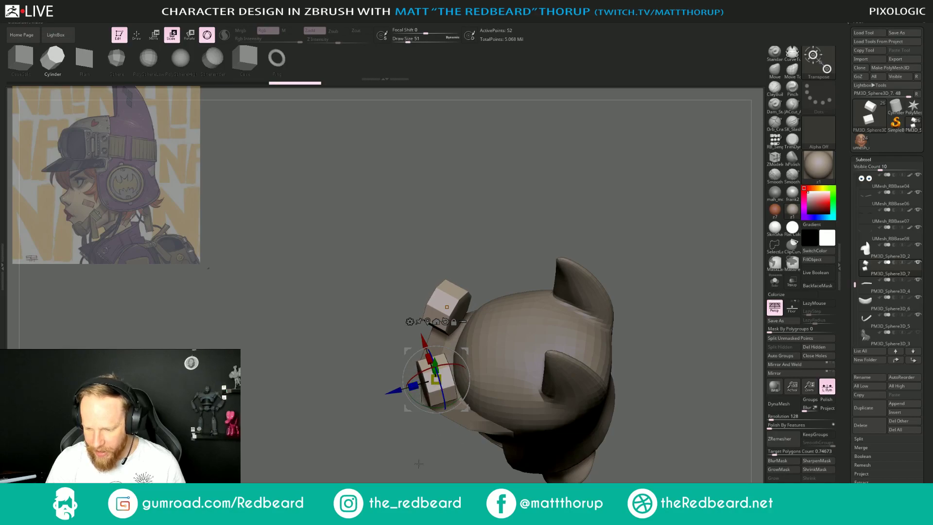
Move the shortened cylinders against the front of the helmet above the brim, and return to draw mode.
{"action": "left_click_drag", "start_coordinate": [421, 451], "coordinate": [424, 402]}
{"action": "left_click_drag", "start_coordinate": [438, 335], "coordinate": [454, 337]}
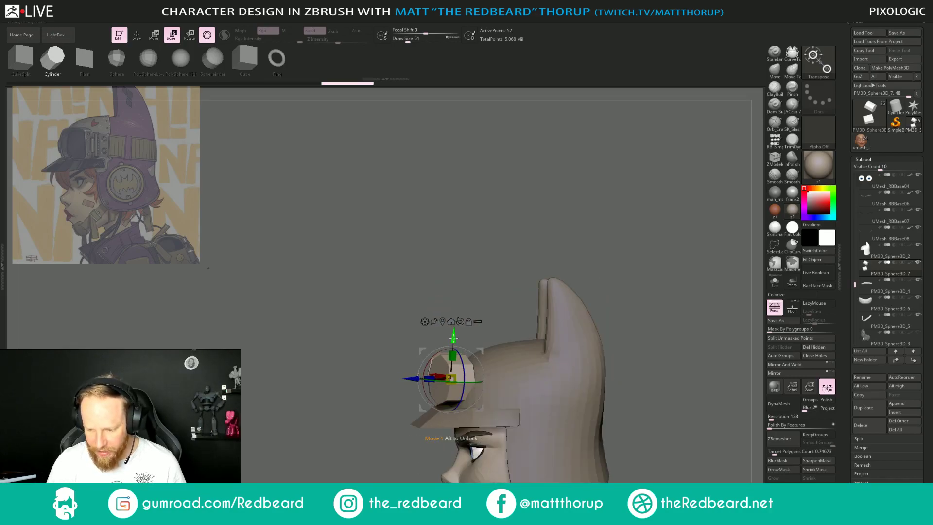
{"action": "mouse_move", "coordinate": [502, 314]}
{"action": "left_mouse_down"}
{"action": "mouse_move", "coordinate": [664, 291]}
{"action": "mouse_move", "coordinate": [602, 304]}
{"action": "mouse_move", "coordinate": [559, 330]}
{"action": "mouse_move", "coordinate": [578, 341]}
{"action": "left_mouse_up"}
{"action": "key", "text": "q"}
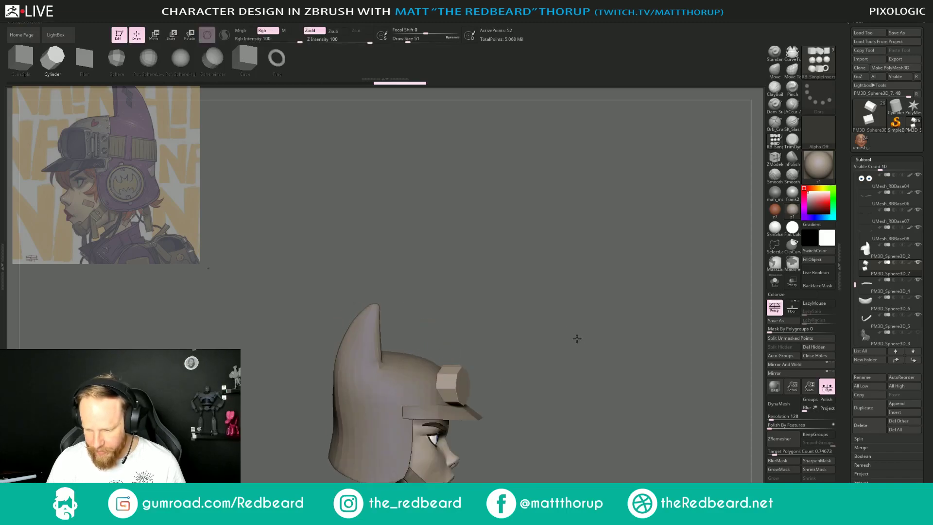
Hide the unwanted sections of the goggle cylinders and delete the hidden geometry.
{"action": "right_click_drag", "start_coordinate": [578, 340], "coordinate": [583, 342], "text": "ctrl"}
{"action": "mouse_move", "coordinate": [582, 341]}
{"action": "left_mouse_down"}
{"action": "mouse_move", "coordinate": [551, 370]}
{"action": "mouse_move", "coordinate": [513, 350]}
{"action": "mouse_move", "coordinate": [462, 435]}
{"action": "left_mouse_up"}
{"action": "key", "text": "ctrl+shift"}
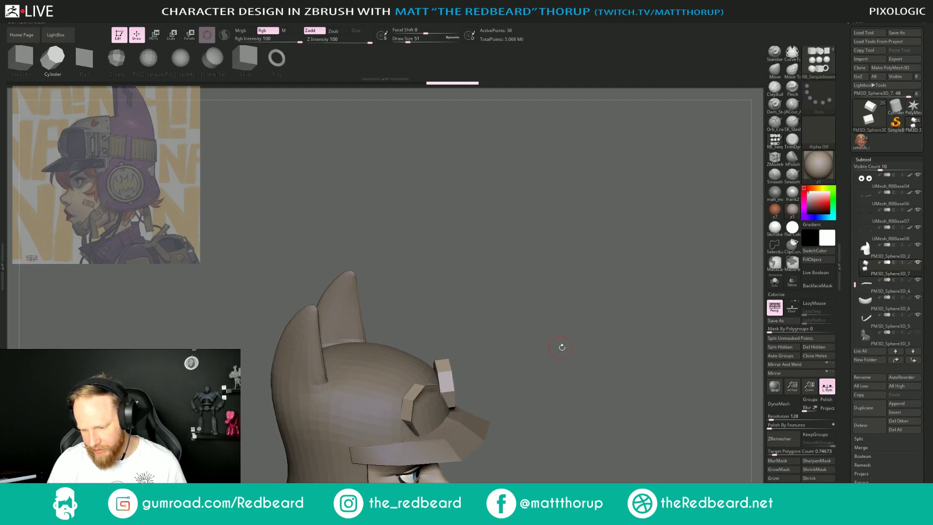
{"action": "left_click_drag", "start_coordinate": [500, 341], "coordinate": [533, 390]}
{"action": "left_click", "coordinate": [821, 349]}
{"action": "left_click_drag", "start_coordinate": [632, 369], "coordinate": [597, 379]}
{"action": "key", "text": "d"}
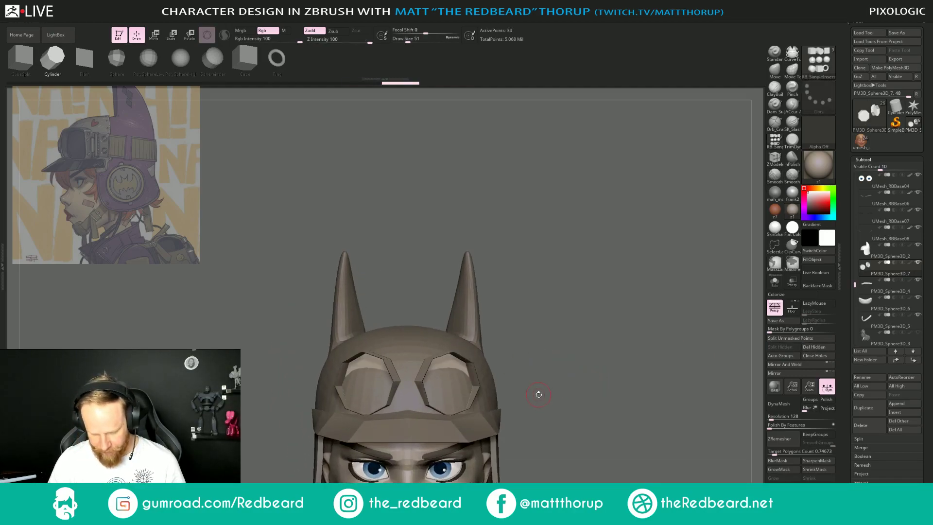
Shape the inner sides of the goggle frames with the Move brush from the front and three-quarter views.
{"action": "key", "text": "b"}
{"action": "key", "text": "m"}
{"action": "key", "text": "v"}
{"action": "key", "text": "s"}
{"action": "left_click_drag", "start_coordinate": [442, 398], "coordinate": [463, 398]}
{"action": "left_click_drag", "start_coordinate": [569, 365], "coordinate": [541, 405]}
{"action": "left_click_drag", "start_coordinate": [453, 388], "coordinate": [449, 394]}
{"action": "mouse_move", "coordinate": [481, 365]}
{"action": "left_mouse_down"}
{"action": "mouse_move", "coordinate": [471, 385]}
{"action": "mouse_move", "coordinate": [421, 395]}
{"action": "left_mouse_up"}
Bend the goggle frames around the helmet's curvature with the Move brush at a draw size of 158.
{"action": "key", "text": "bracketleft"}
{"action": "key", "text": "bracketleft"}
{"action": "key", "text": "s"}
{"action": "key", "text": "s"}
{"action": "key", "text": "s"}
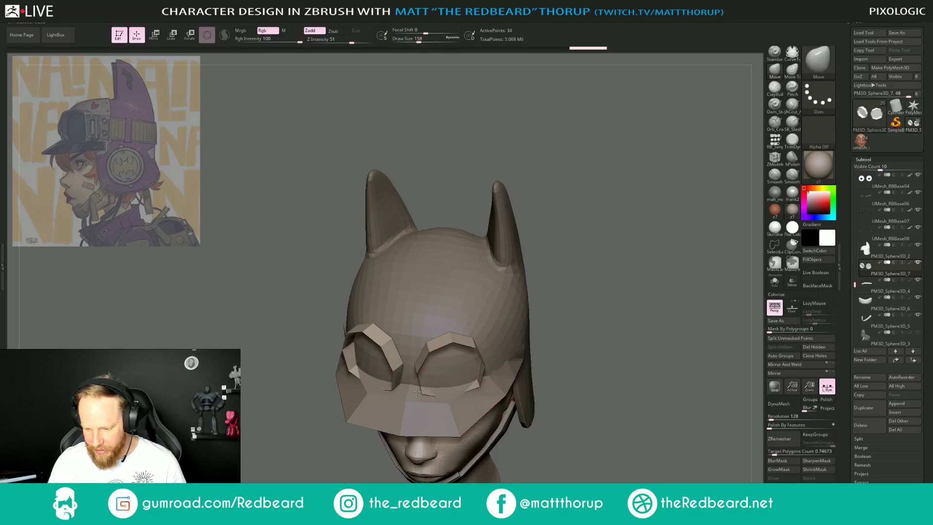
{"action": "mouse_move", "coordinate": [430, 345]}
{"action": "left_mouse_down"}
{"action": "mouse_move", "coordinate": [421, 345]}
{"action": "mouse_move", "coordinate": [450, 342]}
{"action": "left_mouse_up"}
{"action": "right_click_drag", "start_coordinate": [512, 334], "coordinate": [482, 350]}
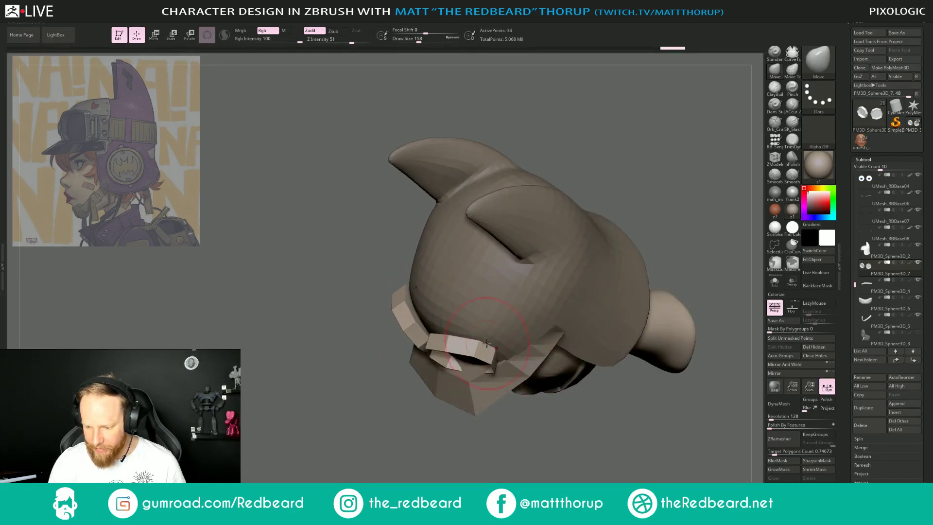
{"action": "right_click_drag", "start_coordinate": [441, 479], "coordinate": [506, 372]}
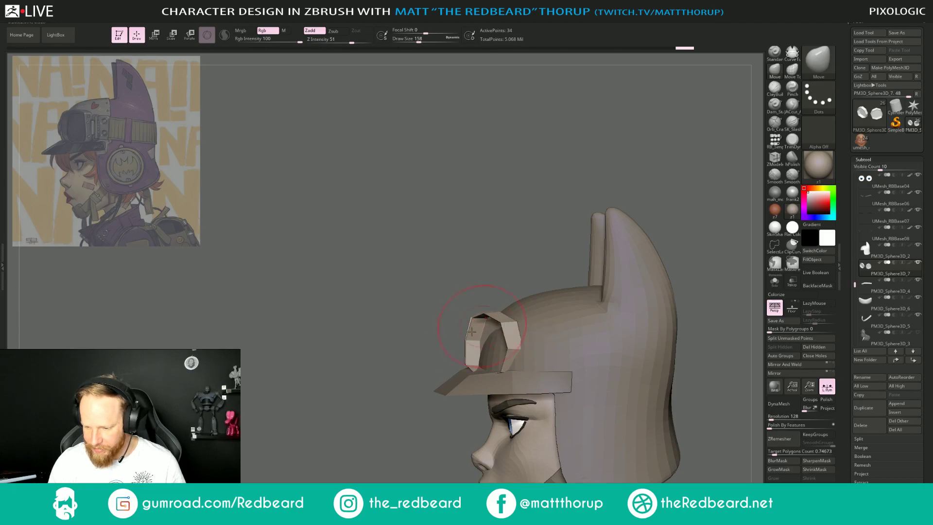
Shape the goggle lens surfaces from the front with the Move brush at a draw size of 128.
{"action": "right_click_drag", "start_coordinate": [486, 322], "coordinate": [390, 434], "text": "shift"}
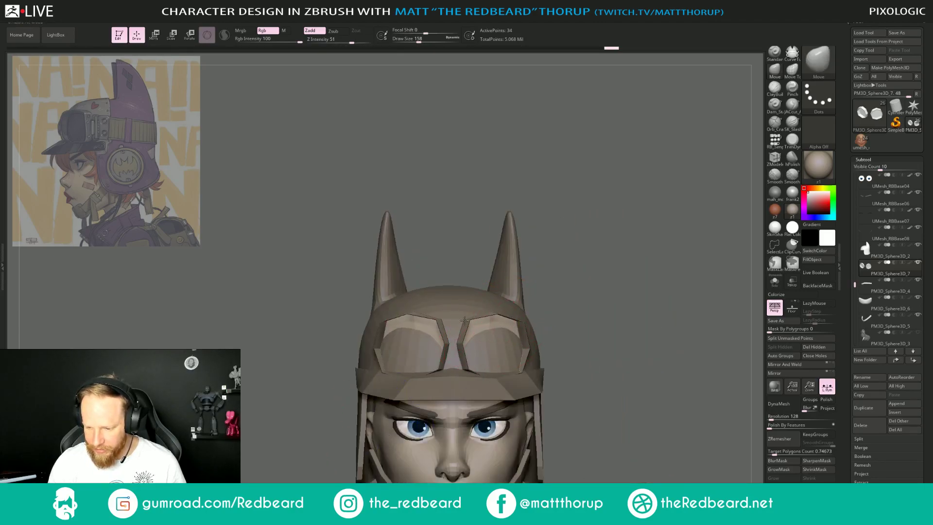
{"action": "key", "text": "bracketleft"}
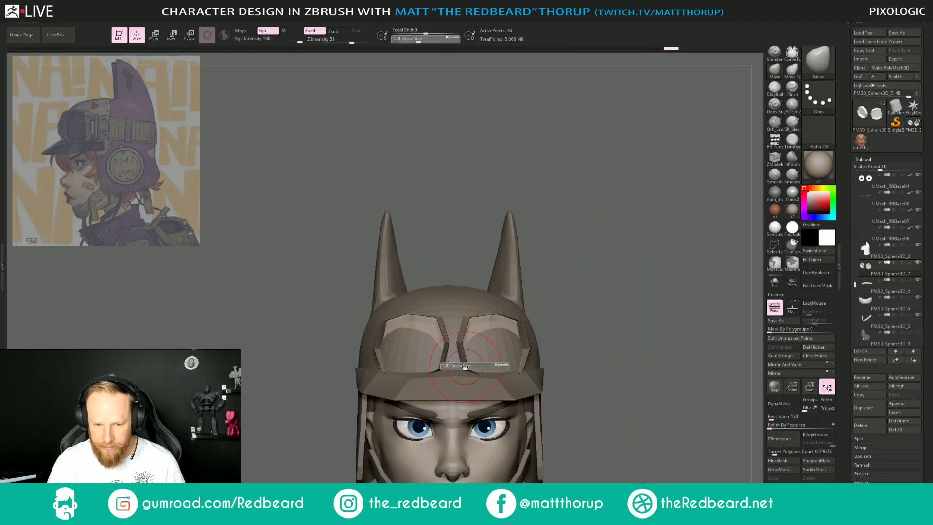
{"action": "key", "text": "bracketright"}
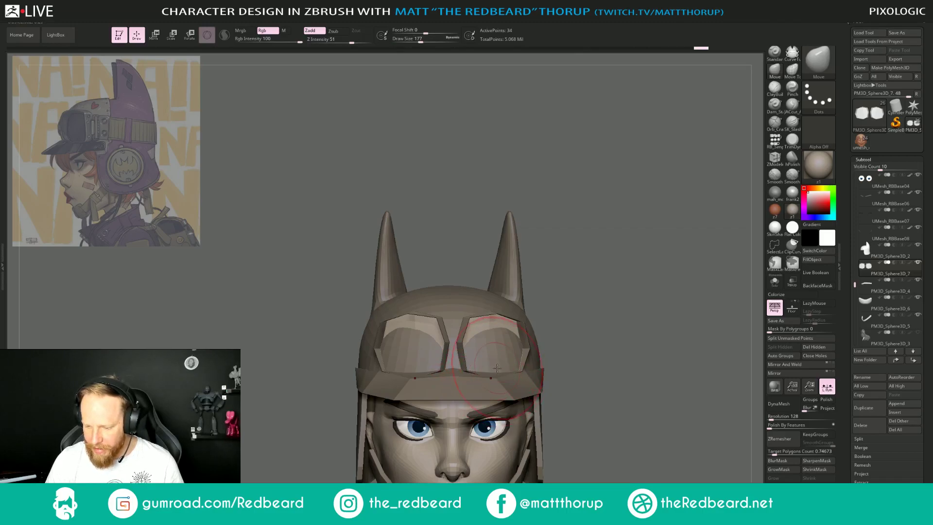
{"action": "key", "text": "bracketleft"}
{"action": "left_click_drag", "start_coordinate": [499, 349], "coordinate": [501, 354]}
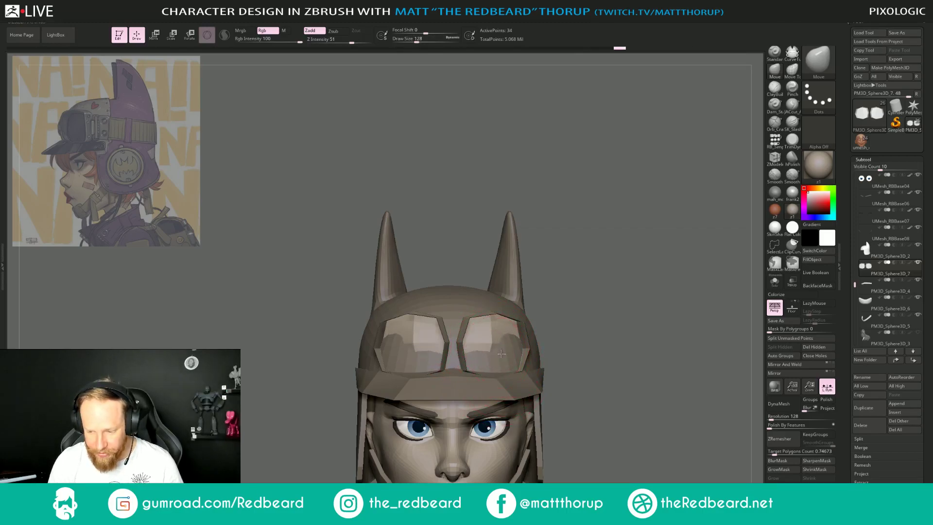
Adjust the goggles' fit against the helmet and brim from above with the Move brush at a draw size of 167.
{"action": "left_click_drag", "start_coordinate": [646, 336], "coordinate": [585, 364]}
{"action": "key", "text": "s"}
{"action": "left_click_drag", "start_coordinate": [488, 366], "coordinate": [492, 366]}
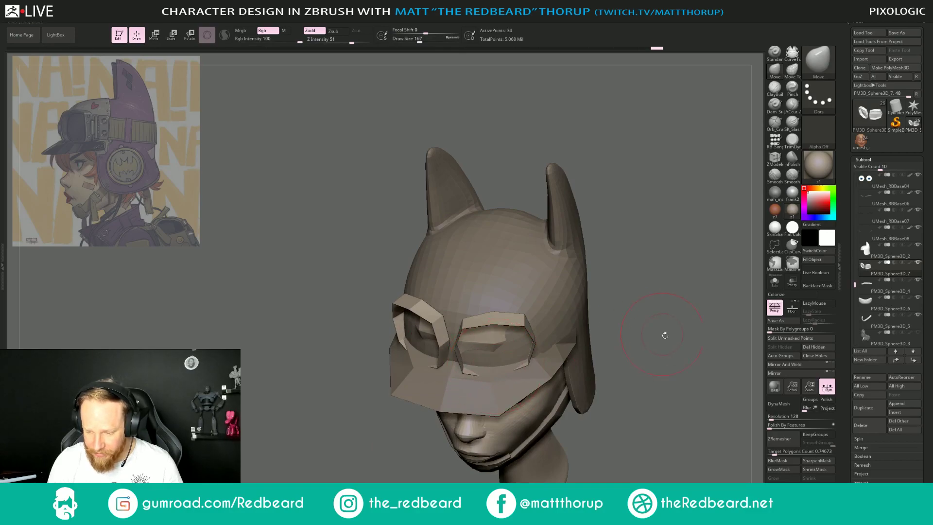
{"action": "left_click_drag", "start_coordinate": [660, 332], "coordinate": [642, 398]}
{"action": "left_click_drag", "start_coordinate": [442, 434], "coordinate": [440, 377]}
Refine the lower part of the goggle lenses from a three-quarter view with the Move brush at a draw size of 112.
{"action": "key", "text": "s"}
{"action": "left_click_drag", "start_coordinate": [496, 373], "coordinate": [490, 373]}
{"action": "mouse_move", "coordinate": [674, 335]}
{"action": "left_mouse_down"}
{"action": "mouse_move", "coordinate": [639, 304]}
{"action": "mouse_move", "coordinate": [632, 312]}
{"action": "left_mouse_up"}
{"action": "key", "text": "s"}
{"action": "left_click_drag", "start_coordinate": [502, 360], "coordinate": [495, 361]}
{"action": "left_click_drag", "start_coordinate": [495, 359], "coordinate": [498, 365]}
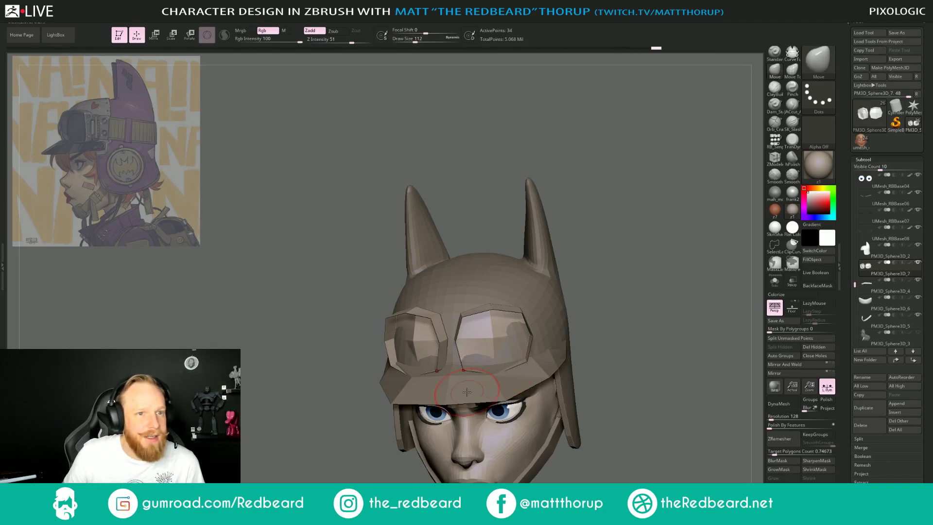
Move the outer edges of the goggles closer to the sides of the helmet at a draw size of 128.
{"action": "left_click_drag", "start_coordinate": [467, 392], "coordinate": [402, 295]}
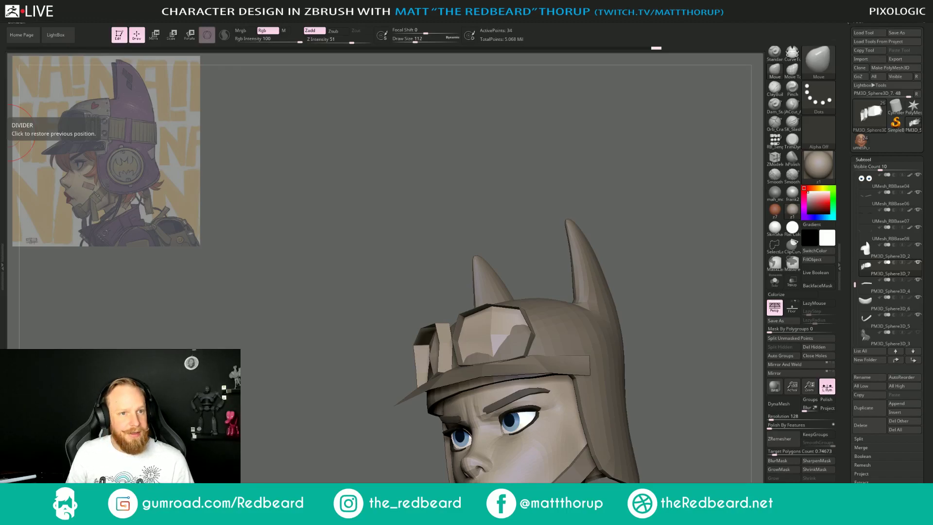
{"action": "left_click_drag", "start_coordinate": [646, 291], "coordinate": [676, 320]}
{"action": "key", "text": "bracketright"}
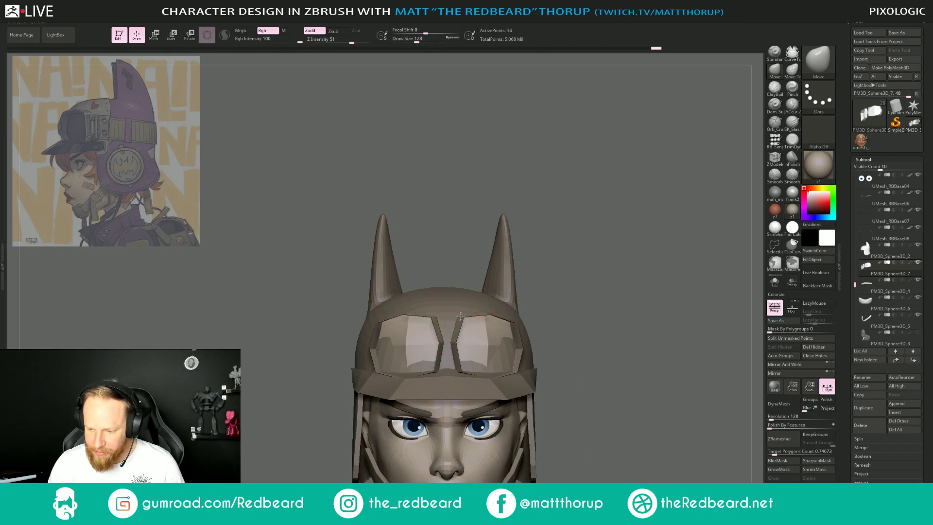
{"action": "left_click_drag", "start_coordinate": [626, 311], "coordinate": [563, 319]}
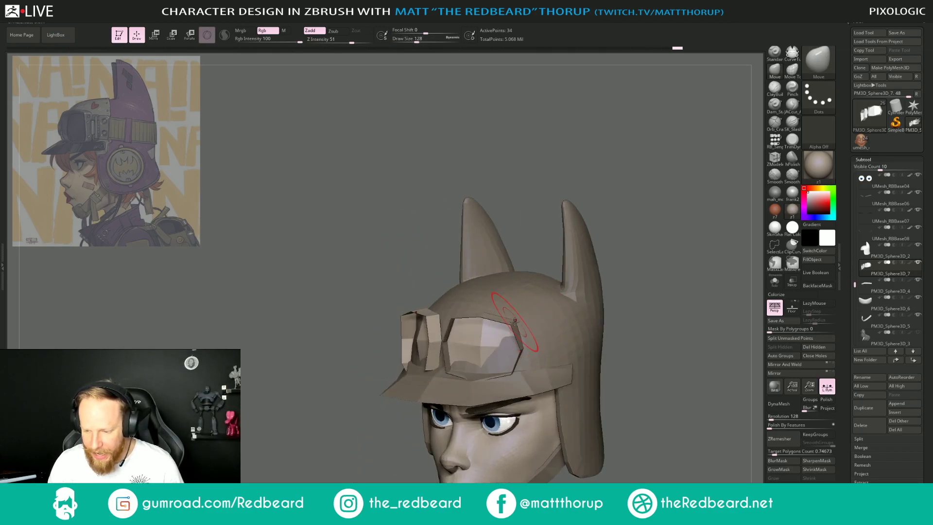
{"action": "right_click_drag", "start_coordinate": [682, 275], "coordinate": [652, 273]}
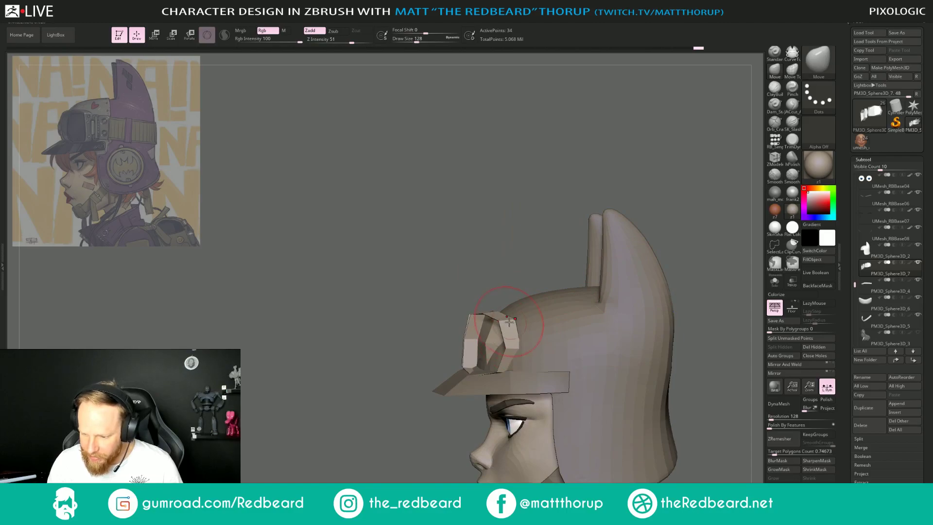
{"action": "right_click_drag", "start_coordinate": [543, 321], "coordinate": [519, 345]}
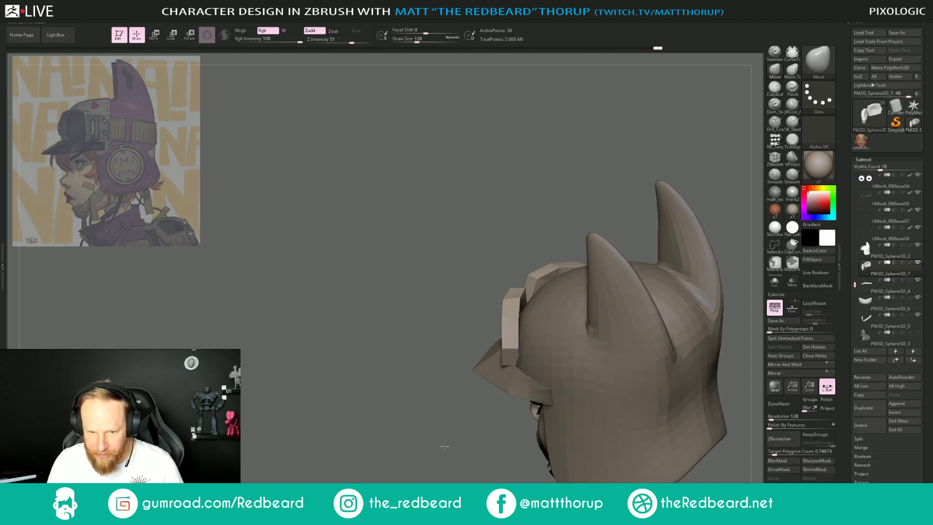
Reshape the goggles' side profile above the brim with the Move brush at a draw size of 116.
{"action": "left_click_drag", "start_coordinate": [444, 441], "coordinate": [514, 351]}
{"action": "left_click_drag", "start_coordinate": [427, 414], "coordinate": [487, 363]}
{"action": "left_click_drag", "start_coordinate": [616, 327], "coordinate": [592, 333]}
{"action": "key", "text": "]"}
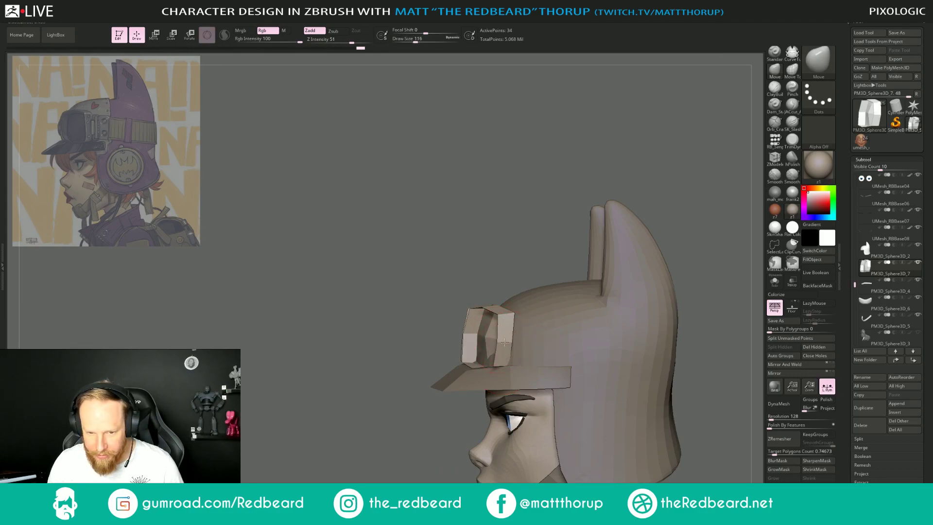
{"action": "left_click_drag", "start_coordinate": [412, 430], "coordinate": [500, 361]}
Adjust the outer rim of the goggles from a three-quarter view, starting at a draw size of 104.
{"action": "key", "text": "["}
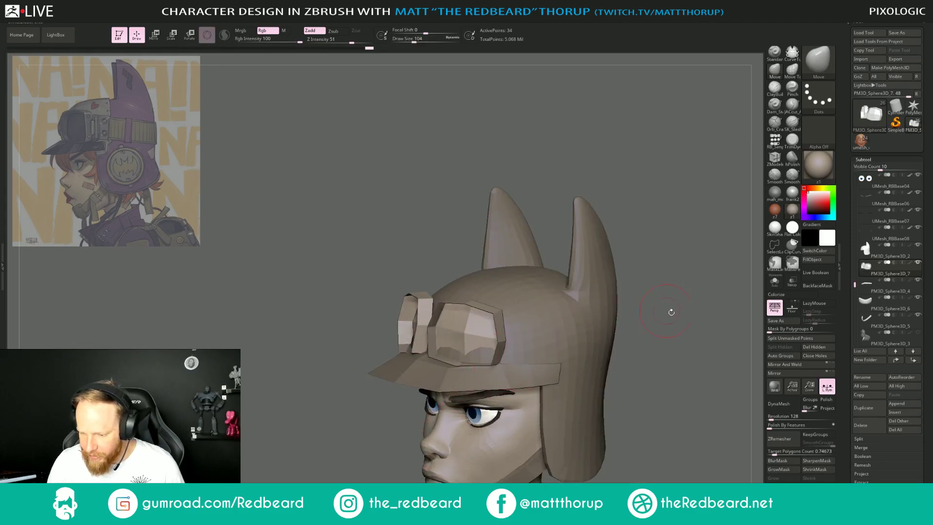
{"action": "left_click_drag", "start_coordinate": [667, 310], "coordinate": [502, 369]}
{"action": "key", "text": "]"}
{"action": "left_click_drag", "start_coordinate": [500, 335], "coordinate": [503, 341]}
Curve the goggle frames around the helmet from an overhead view with the Move brush.
{"action": "left_click_drag", "start_coordinate": [695, 383], "coordinate": [675, 297]}
{"action": "left_click_drag", "start_coordinate": [505, 276], "coordinate": [413, 372]}
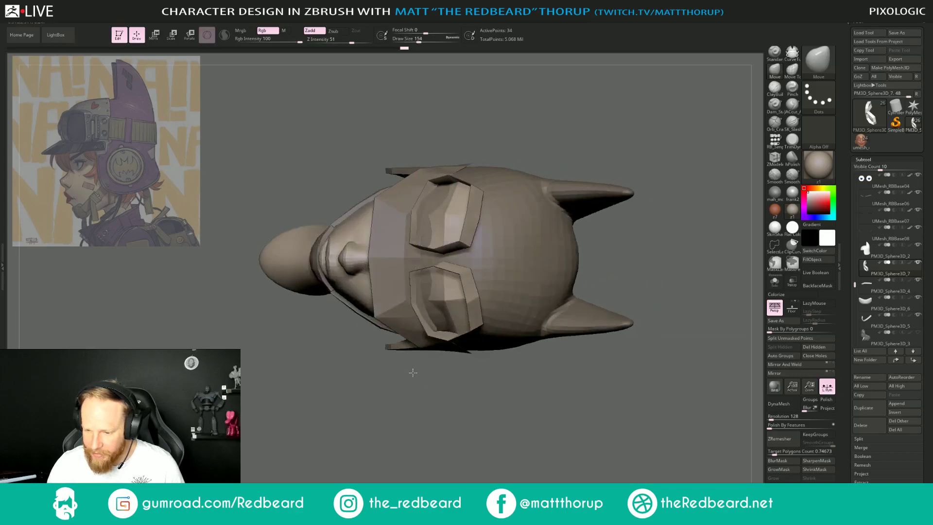
{"action": "key", "text": "["}
{"action": "left_click_drag", "start_coordinate": [418, 272], "coordinate": [444, 321]}
{"action": "mouse_move", "coordinate": [443, 283]}
{"action": "left_mouse_down"}
{"action": "mouse_move", "coordinate": [446, 272]}
{"action": "mouse_move", "coordinate": [427, 271]}
{"action": "left_mouse_up"}
{"action": "left_click_drag", "start_coordinate": [476, 249], "coordinate": [406, 297]}
Adjust the lower edges and outer corners of the goggles from the front and above at a draw size of 124.
{"action": "mouse_move", "coordinate": [593, 260]}
{"action": "left_mouse_down"}
{"action": "mouse_move", "coordinate": [626, 275]}
{"action": "mouse_move", "coordinate": [658, 242]}
{"action": "mouse_move", "coordinate": [556, 280]}
{"action": "mouse_move", "coordinate": [572, 348]}
{"action": "mouse_move", "coordinate": [556, 323]}
{"action": "mouse_move", "coordinate": [548, 385]}
{"action": "left_mouse_up"}
{"action": "left_click_drag", "start_coordinate": [545, 345], "coordinate": [595, 389], "text": "alt"}
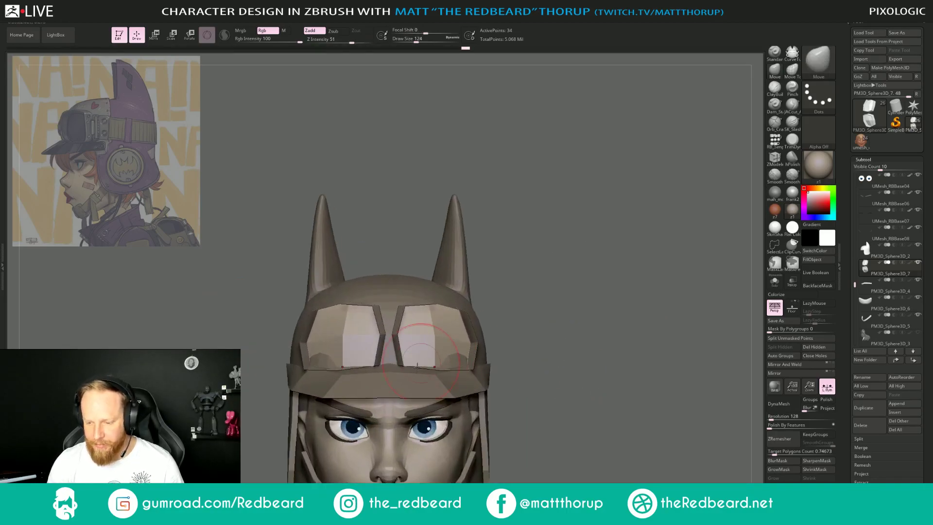
{"action": "left_click_drag", "start_coordinate": [426, 361], "coordinate": [434, 363]}
{"action": "left_click_drag", "start_coordinate": [532, 358], "coordinate": [459, 360]}
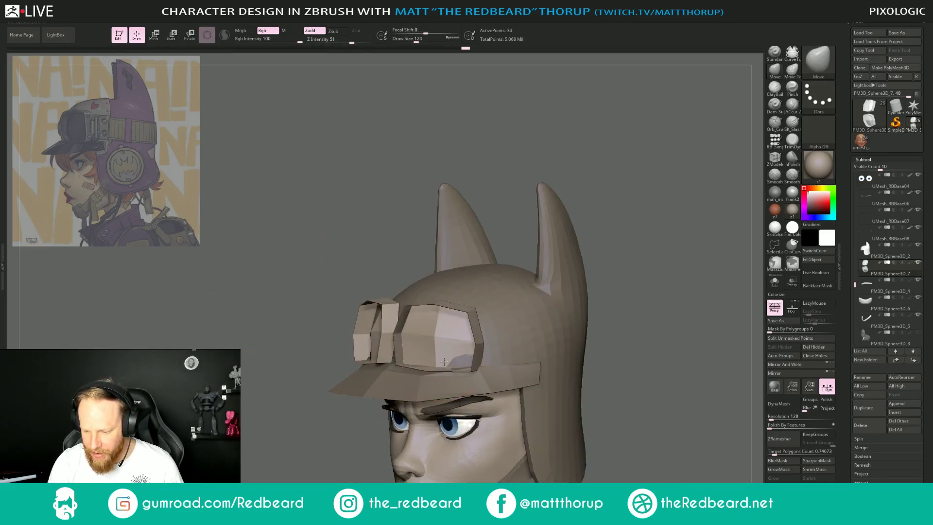
{"action": "left_click_drag", "start_coordinate": [622, 282], "coordinate": [428, 327]}
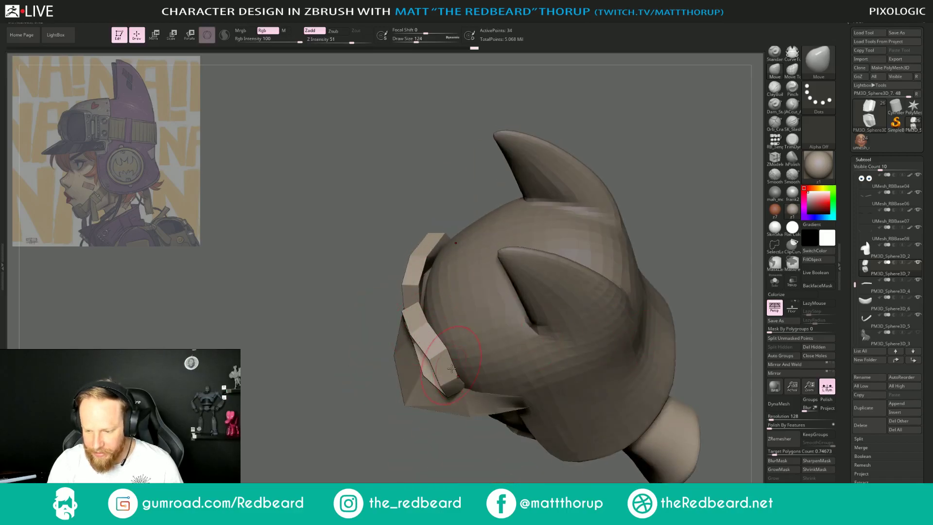
{"action": "left_click_drag", "start_coordinate": [430, 460], "coordinate": [443, 368], "text": "shift"}
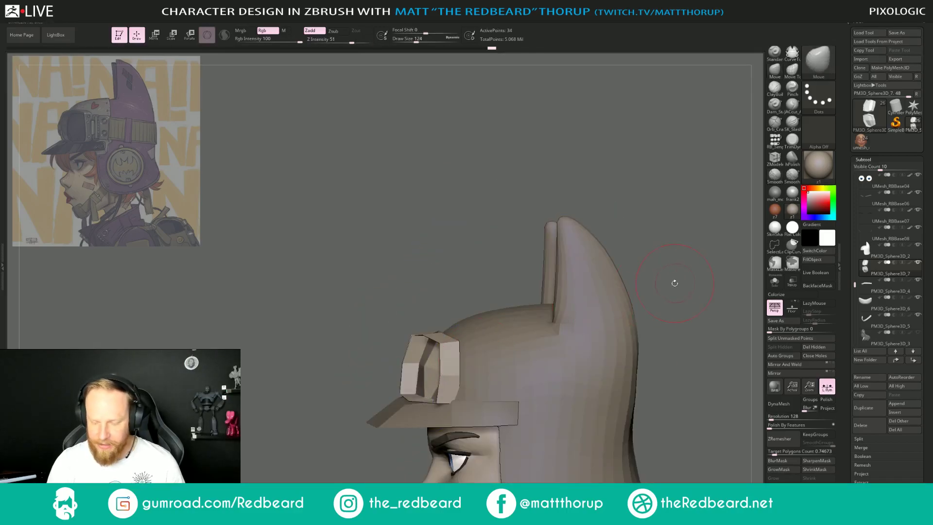
Reshape the overall goggle form in profile with the Move brush at a draw size of 234.
{"action": "left_click_drag", "start_coordinate": [675, 282], "coordinate": [616, 231], "text": "alt"}
{"action": "key", "text": "s"}
{"action": "mouse_move", "coordinate": [360, 285]}
{"action": "left_mouse_down"}
{"action": "mouse_move", "coordinate": [367, 282]}
{"action": "mouse_move", "coordinate": [353, 291]}
{"action": "mouse_move", "coordinate": [355, 284]}
{"action": "left_mouse_up"}
{"action": "left_click_drag", "start_coordinate": [389, 250], "coordinate": [397, 275]}
{"action": "left_click_drag", "start_coordinate": [400, 221], "coordinate": [384, 309]}
{"action": "left_click_drag", "start_coordinate": [342, 435], "coordinate": [357, 359], "text": "shift"}
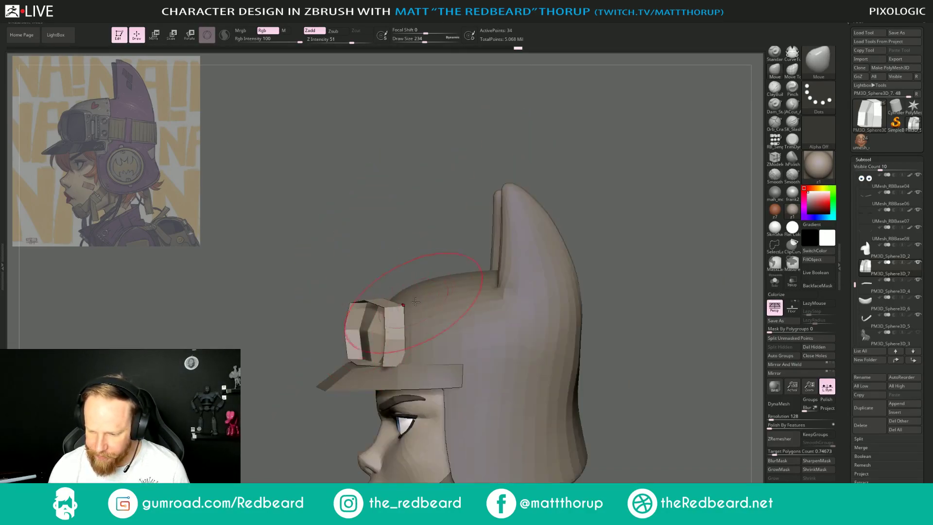
Overlay the head on the reference illustration with perspective turned off and move the goggles to match the drawn ones.
{"action": "key", "text": "1"}
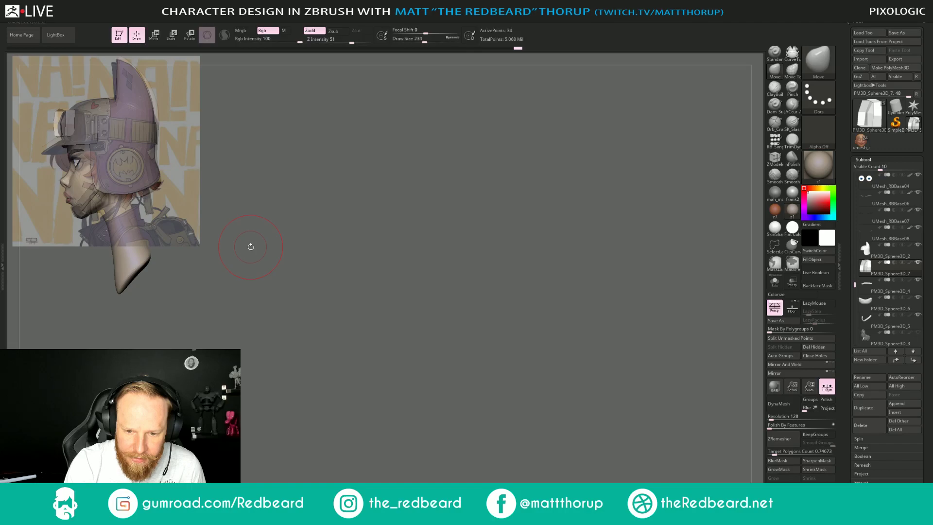
{"action": "mouse_move", "coordinate": [251, 247]}
{"action": "left_mouse_down"}
{"action": "mouse_move", "coordinate": [265, 251]}
{"action": "mouse_move", "coordinate": [256, 263]}
{"action": "left_mouse_up"}
{"action": "key", "text": "p"}
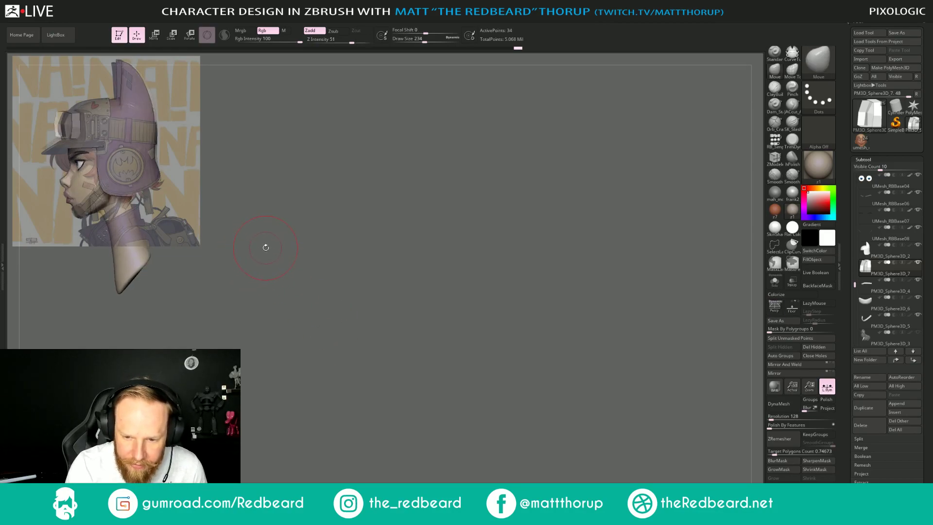
{"action": "key", "text": "s"}
{"action": "mouse_move", "coordinate": [68, 134]}
{"action": "left_mouse_down"}
{"action": "mouse_move", "coordinate": [75, 137]}
{"action": "mouse_move", "coordinate": [76, 115]}
{"action": "mouse_move", "coordinate": [72, 137]}
{"action": "mouse_move", "coordinate": [60, 137]}
{"action": "mouse_move", "coordinate": [79, 115]}
{"action": "mouse_move", "coordinate": [84, 137]}
{"action": "left_mouse_up"}
{"action": "key", "text": "s"}
Enlarge the head beside the reference and refine the goggles' curvature with the Move brush at a draw size of 167.
{"action": "key", "text": "s"}
{"action": "left_click_drag", "start_coordinate": [323, 314], "coordinate": [576, 415]}
{"action": "mouse_move", "coordinate": [576, 416]}
{"action": "left_mouse_down", "text": "alt"}
{"action": "mouse_move", "coordinate": [614, 456]}
{"action": "mouse_move", "coordinate": [587, 384]}
{"action": "mouse_move", "coordinate": [566, 437]}
{"action": "left_mouse_up", "text": "alt"}
{"action": "left_click_drag", "start_coordinate": [361, 257], "coordinate": [362, 248]}
{"action": "key", "text": "s"}
{"action": "left_click_drag", "start_coordinate": [371, 280], "coordinate": [363, 280]}
{"action": "key", "text": "bracketleft"}
{"action": "key", "text": "bracketleft"}
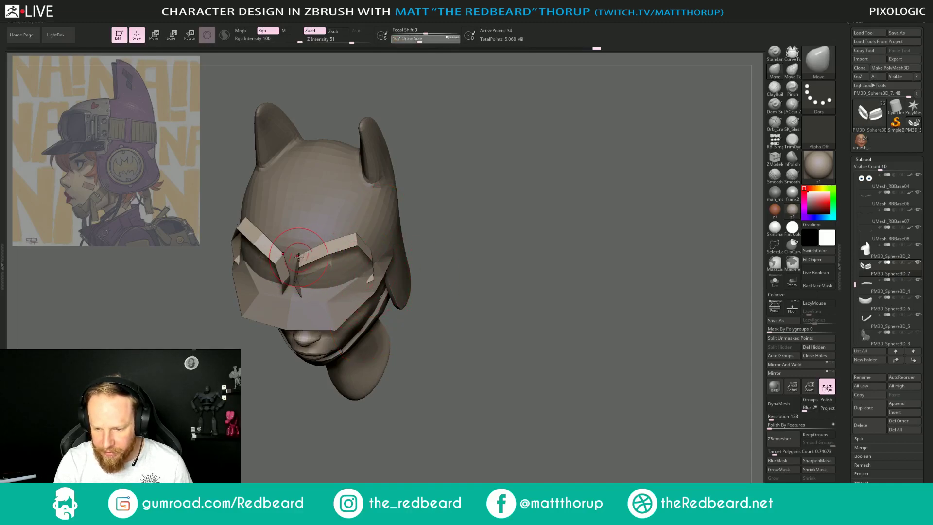
Broaden and square off the goggle frames with the Move brush, raising the draw size to 223.
{"action": "left_click_drag", "start_coordinate": [456, 211], "coordinate": [450, 261]}
{"action": "key", "text": "s"}
{"action": "left_click_drag", "start_coordinate": [327, 257], "coordinate": [371, 242]}
{"action": "key", "text": "s"}
{"action": "mouse_move", "coordinate": [395, 330]}
{"action": "left_mouse_down"}
{"action": "mouse_move", "coordinate": [400, 269]}
{"action": "mouse_move", "coordinate": [391, 250]}
{"action": "mouse_move", "coordinate": [340, 269]}
{"action": "left_mouse_up"}
{"action": "key", "text": "s"}
{"action": "left_click", "coordinate": [325, 264]}
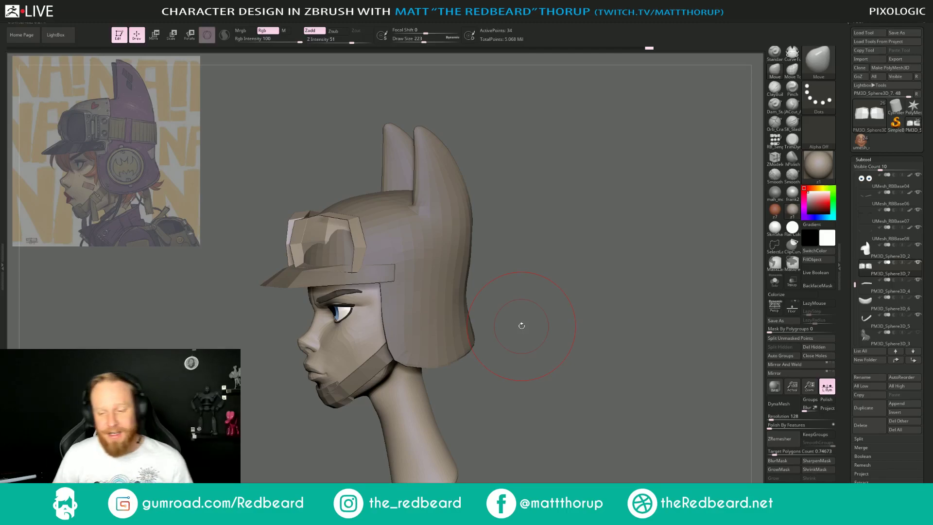
Wrap the outer sides of the goggles around the helmet from high and side views at a draw size of 234.
{"action": "mouse_move", "coordinate": [558, 302]}
{"action": "left_mouse_down"}
{"action": "mouse_move", "coordinate": [587, 334]}
{"action": "mouse_move", "coordinate": [573, 351]}
{"action": "left_mouse_up"}
{"action": "key", "text": "s"}
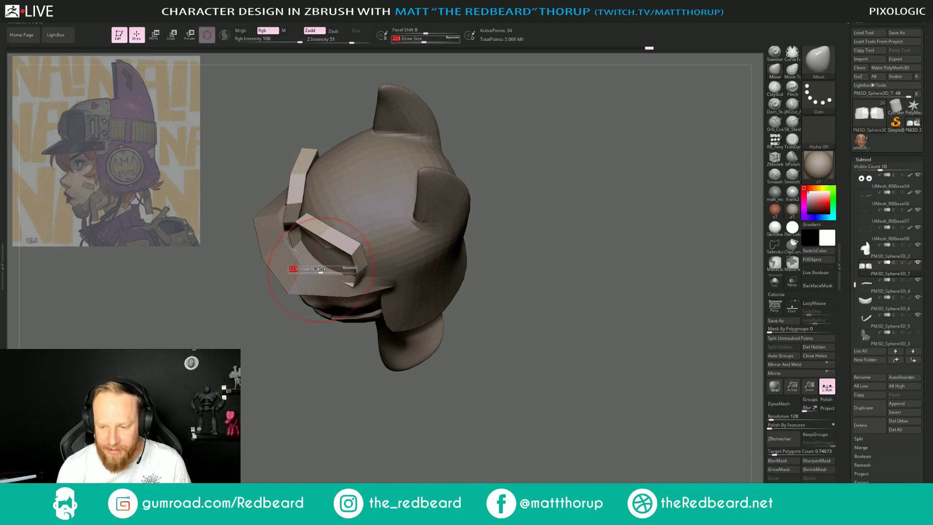
{"action": "left_click_drag", "start_coordinate": [321, 270], "coordinate": [318, 268]}
{"action": "left_click_drag", "start_coordinate": [311, 341], "coordinate": [311, 248]}
{"action": "left_click_drag", "start_coordinate": [486, 246], "coordinate": [360, 269]}
{"action": "key", "text": "s"}
{"action": "left_click_drag", "start_coordinate": [352, 269], "coordinate": [350, 268]}
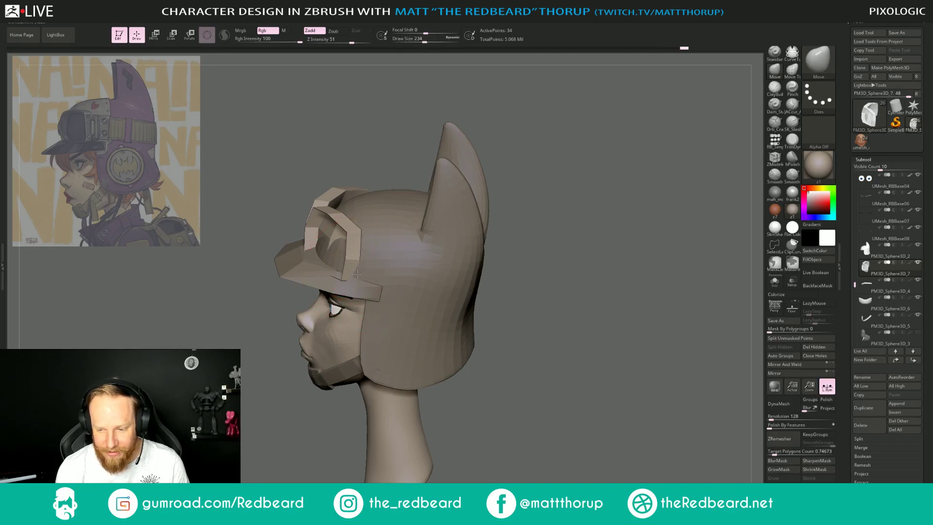
Refine the goggle lens outline from a low three-quarter view with the Move brush at a draw size of 128.
{"action": "left_click_drag", "start_coordinate": [533, 263], "coordinate": [320, 259]}
{"action": "left_click_drag", "start_coordinate": [272, 302], "coordinate": [273, 334]}
{"action": "key", "text": "s"}
{"action": "left_click_drag", "start_coordinate": [351, 231], "coordinate": [342, 231]}
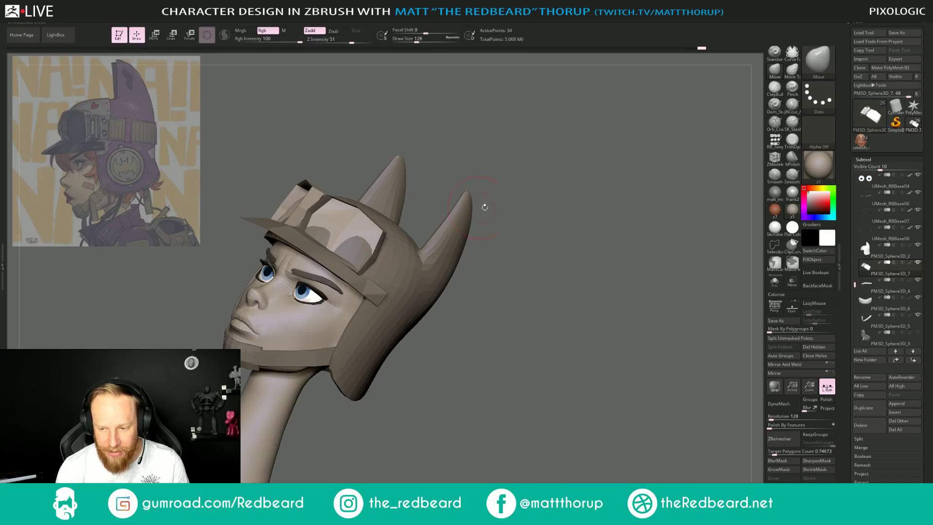
Adjust individual points along the goggles' upper edge with the Move brush at a draw size of 44.
{"action": "left_click_drag", "start_coordinate": [467, 207], "coordinate": [524, 223], "text": "shift"}
{"action": "left_click_drag", "start_coordinate": [505, 261], "coordinate": [488, 251], "text": "alt"}
{"action": "key", "text": "bracketleft"}
{"action": "key", "text": "bracketleft"}
{"action": "left_click_drag", "start_coordinate": [335, 272], "coordinate": [336, 271]}
{"action": "key", "text": "bracketleft"}
{"action": "key", "text": "bracketleft"}
{"action": "left_click_drag", "start_coordinate": [337, 272], "coordinate": [337, 271]}
Even out the goggles' upper edge and outer lower corners with small Move brush strokes from several angles.
{"action": "left_click_drag", "start_coordinate": [449, 239], "coordinate": [330, 238]}
{"action": "left_click_drag", "start_coordinate": [314, 273], "coordinate": [288, 275]}
{"action": "left_click_drag", "start_coordinate": [606, 238], "coordinate": [568, 239], "text": "shift"}
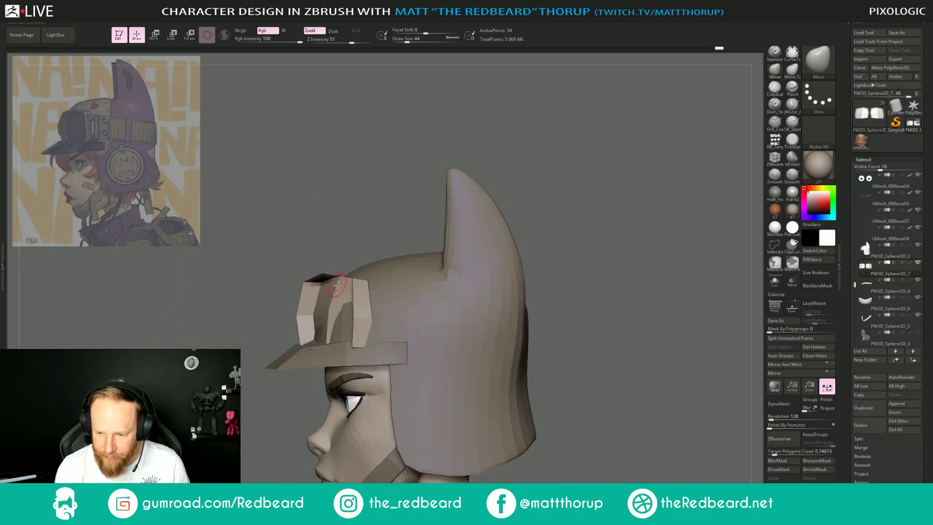
{"action": "left_click_drag", "start_coordinate": [562, 229], "coordinate": [573, 235]}
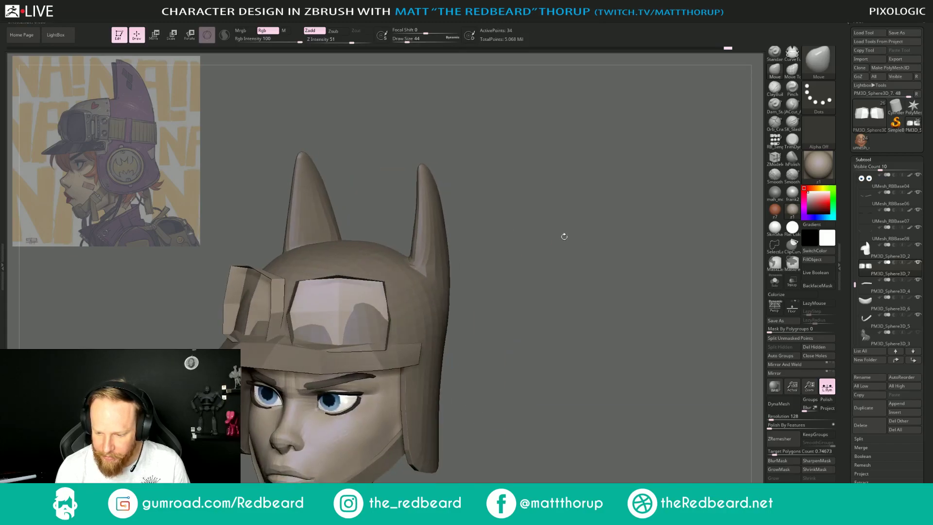
{"action": "left_click_drag", "start_coordinate": [457, 273], "coordinate": [389, 332]}
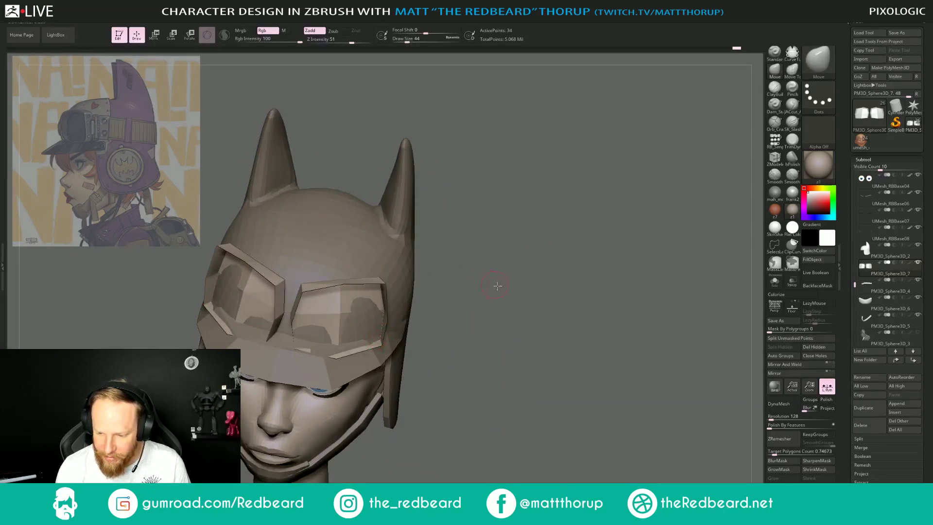
{"action": "left_click_drag", "start_coordinate": [496, 284], "coordinate": [398, 316]}
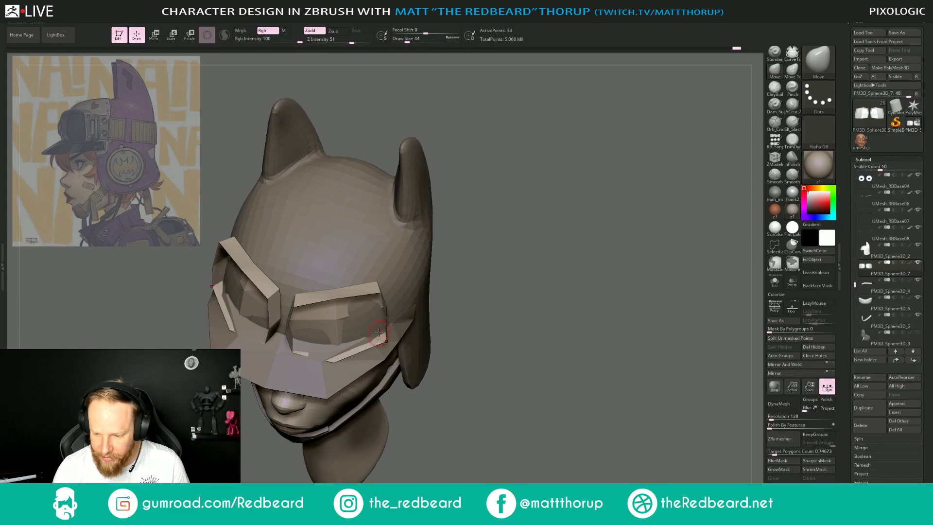
Tuck the outer lower corners of the goggles against the helmet and brim at a draw size of 59.
{"action": "mouse_move", "coordinate": [459, 285]}
{"action": "left_mouse_down"}
{"action": "mouse_move", "coordinate": [502, 287]}
{"action": "mouse_move", "coordinate": [461, 298]}
{"action": "left_mouse_up"}
{"action": "key", "text": "s"}
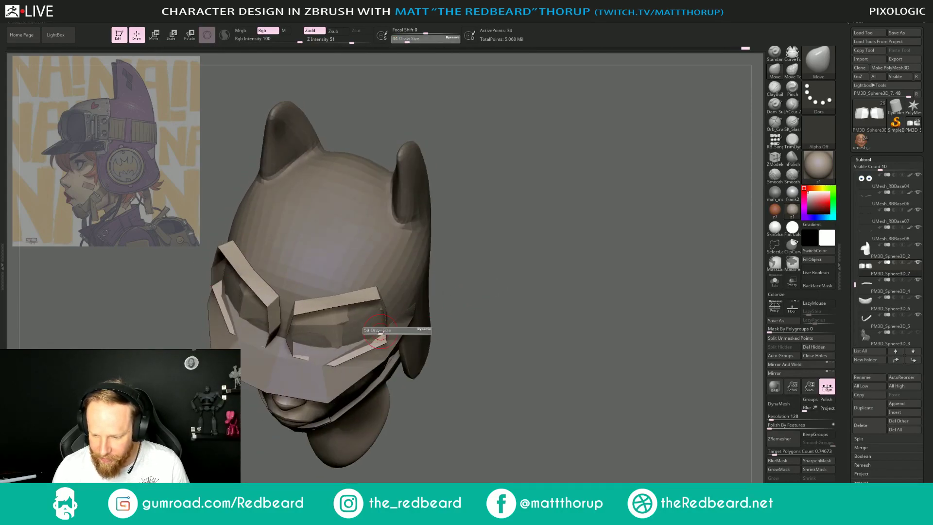
{"action": "left_click_drag", "start_coordinate": [373, 332], "coordinate": [375, 333]}
{"action": "left_click_drag", "start_coordinate": [464, 294], "coordinate": [486, 271]}
{"action": "left_click_drag", "start_coordinate": [384, 313], "coordinate": [388, 309]}
{"action": "left_click_drag", "start_coordinate": [486, 291], "coordinate": [375, 463]}
{"action": "left_click_drag", "start_coordinate": [376, 351], "coordinate": [388, 301]}
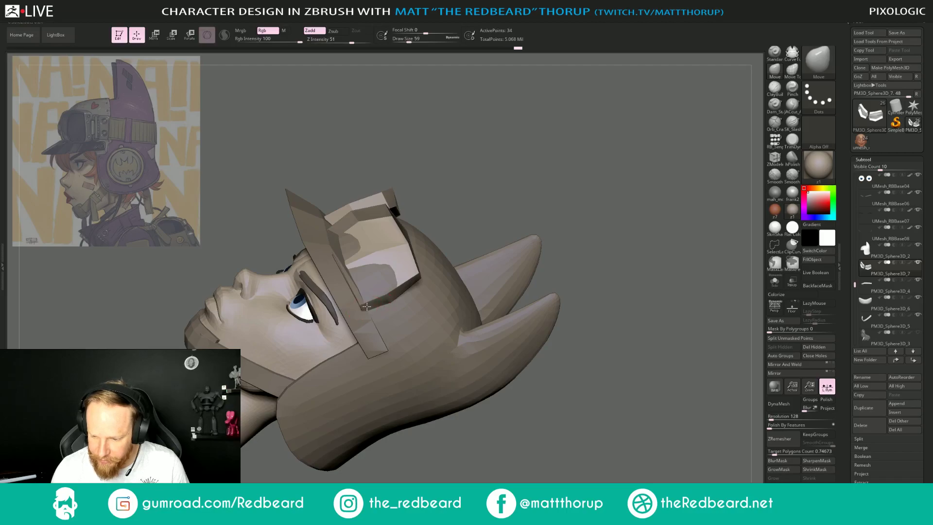
Adjust the rear edge of the goggles in profile with the Move brush at a draw size of 128.
{"action": "mouse_move", "coordinate": [507, 236]}
{"action": "left_mouse_down"}
{"action": "mouse_move", "coordinate": [593, 246]}
{"action": "mouse_move", "coordinate": [566, 265]}
{"action": "left_mouse_up"}
{"action": "mouse_move", "coordinate": [566, 265]}
{"action": "left_mouse_down"}
{"action": "mouse_move", "coordinate": [543, 286]}
{"action": "mouse_move", "coordinate": [532, 333]}
{"action": "mouse_move", "coordinate": [494, 315]}
{"action": "mouse_move", "coordinate": [454, 312]}
{"action": "mouse_move", "coordinate": [534, 326]}
{"action": "mouse_move", "coordinate": [517, 315]}
{"action": "mouse_move", "coordinate": [560, 293]}
{"action": "left_mouse_up"}
{"action": "key", "text": "s"}
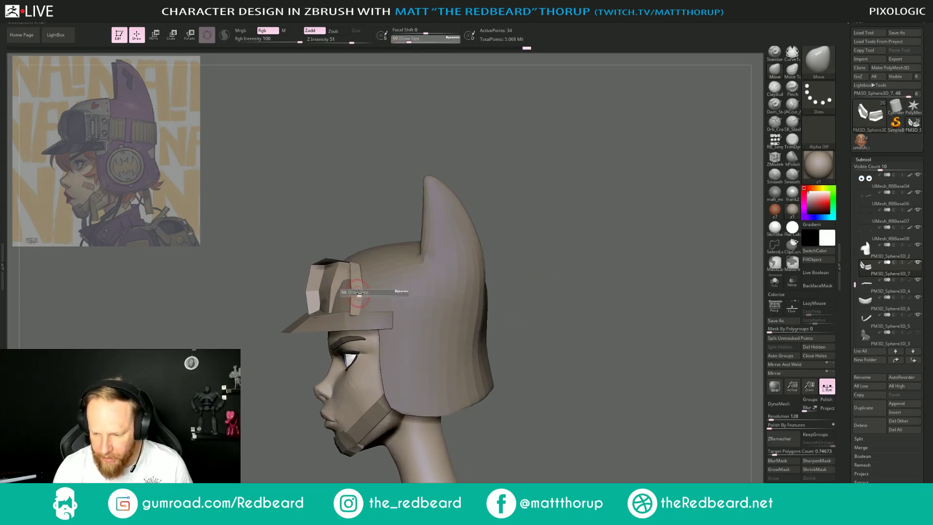
{"action": "left_click_drag", "start_coordinate": [355, 295], "coordinate": [364, 291]}
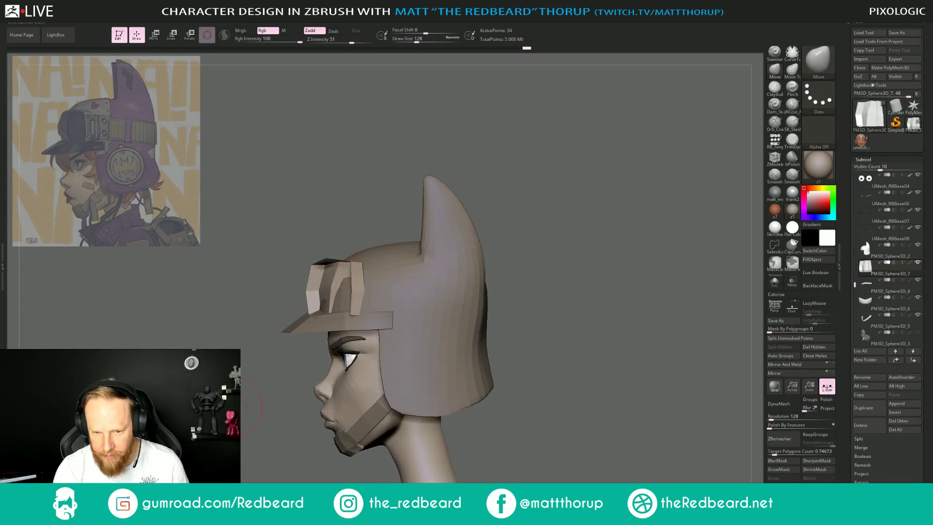
{"action": "left_click_drag", "start_coordinate": [598, 229], "coordinate": [503, 268]}
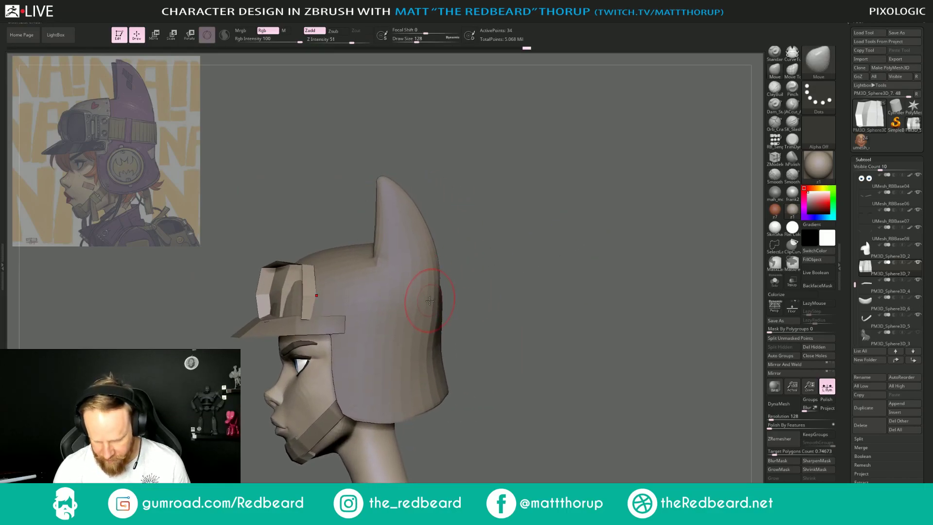
{"action": "key", "text": "b"}
{"action": "key", "text": "t"}
{"action": "key", "text": "o"}
{"action": "key", "text": "s"}
{"action": "left_click_drag", "start_coordinate": [327, 307], "coordinate": [319, 308]}
{"action": "left_click_drag", "start_coordinate": [467, 297], "coordinate": [424, 320]}
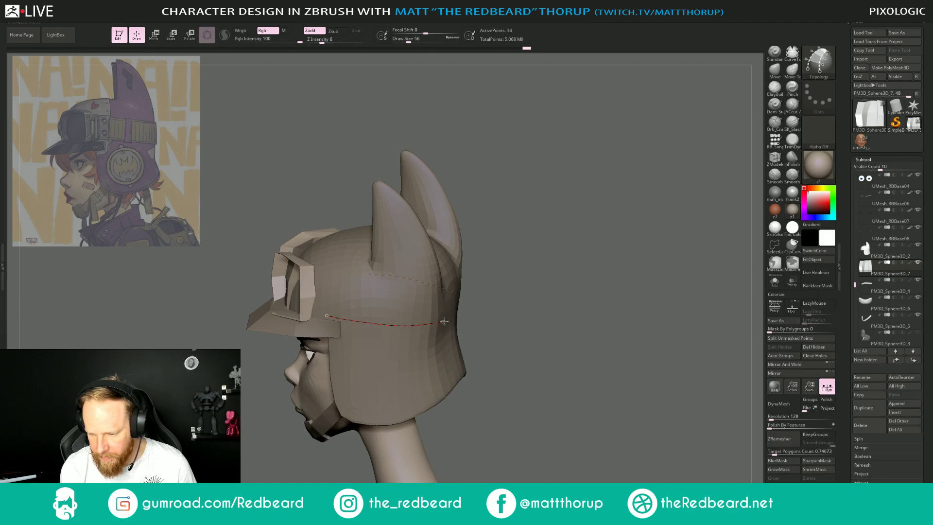
{"action": "key", "text": "ctrl+z"}
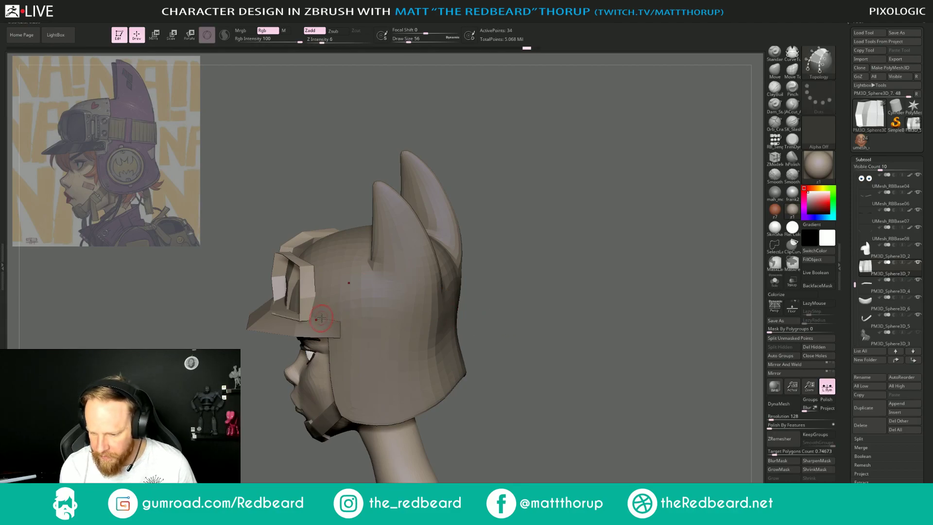
{"action": "left_click_drag", "start_coordinate": [533, 306], "coordinate": [574, 329]}
{"action": "key", "text": "ctrl+z"}
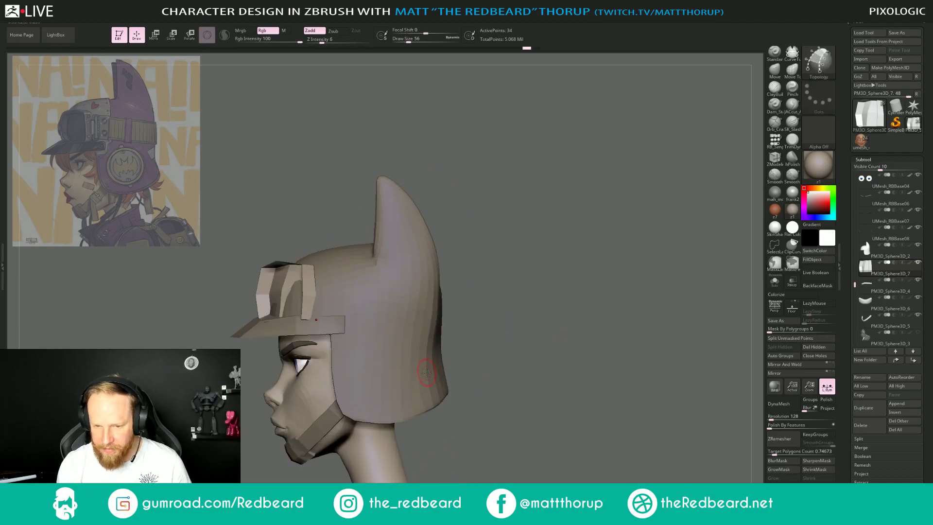
{"action": "mouse_move", "coordinate": [507, 312]}
{"action": "left_mouse_down"}
{"action": "mouse_move", "coordinate": [436, 365]}
{"action": "mouse_move", "coordinate": [454, 365]}
{"action": "left_mouse_up"}
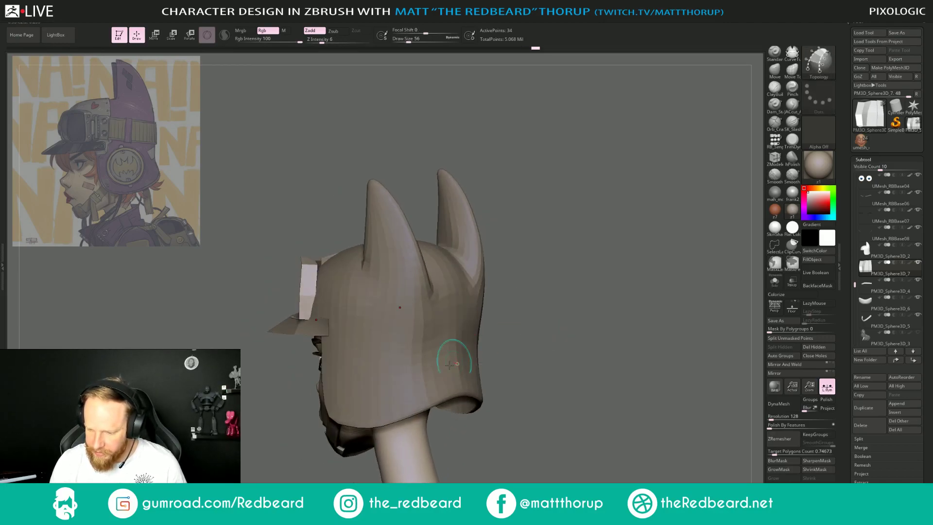
{"action": "key", "text": "ctrl"}
Select the helmet shell and build up its back surface with the ClayBuildup brush at a draw size of 172.
{"action": "left_click", "coordinate": [775, 70]}
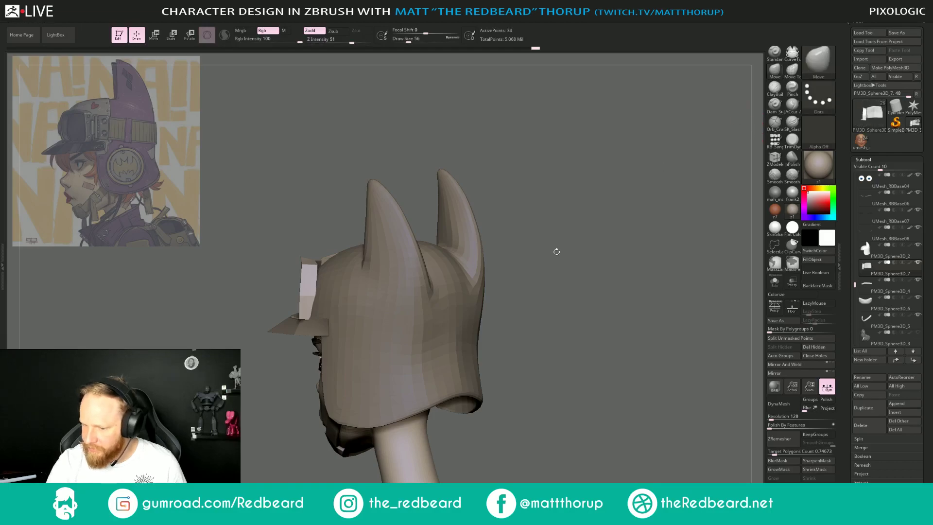
{"action": "left_click", "coordinate": [425, 376], "text": "alt"}
{"action": "key", "text": "shift"}
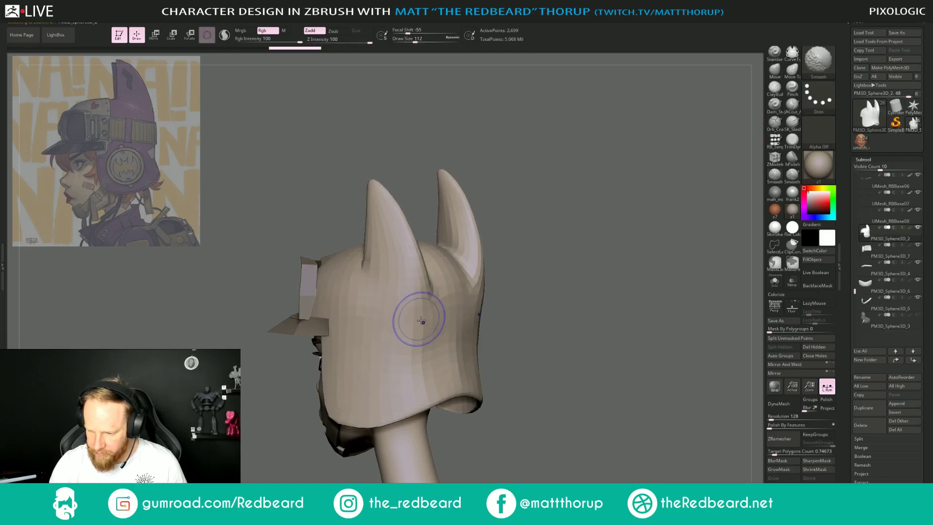
{"action": "left_click_drag", "start_coordinate": [541, 324], "coordinate": [528, 343]}
{"action": "left_click", "coordinate": [775, 88]}
{"action": "key", "text": "s"}
{"action": "left_click_drag", "start_coordinate": [428, 354], "coordinate": [426, 370]}
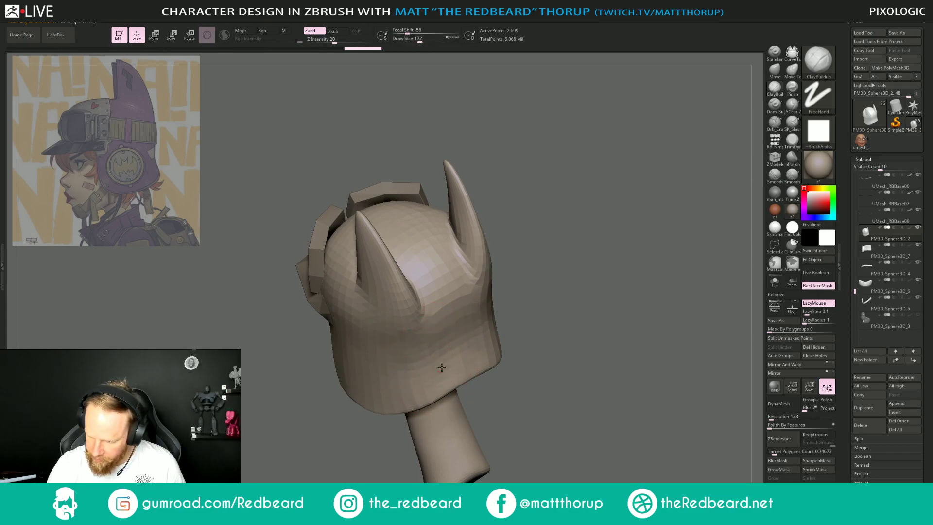
Smooth the back of the helmet shell below the ear horns with the Smooth brush at a draw size of 172.
{"action": "mouse_move", "coordinate": [529, 322]}
{"action": "left_mouse_down", "text": "shift"}
{"action": "mouse_move", "coordinate": [520, 305]}
{"action": "mouse_move", "coordinate": [479, 340]}
{"action": "left_mouse_up", "text": "shift"}
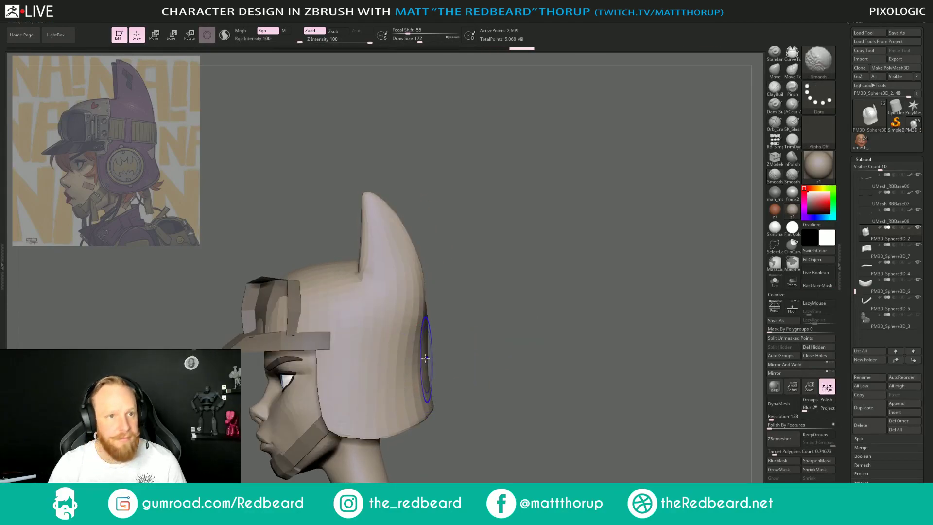
{"action": "mouse_move", "coordinate": [535, 306]}
{"action": "left_mouse_down", "text": "alt"}
{"action": "mouse_move", "coordinate": [510, 304]}
{"action": "mouse_move", "coordinate": [508, 277]}
{"action": "mouse_move", "coordinate": [554, 314]}
{"action": "left_mouse_up", "text": "alt"}
{"action": "left_click_drag", "start_coordinate": [433, 361], "coordinate": [425, 296], "text": "shift"}
{"action": "left_click_drag", "start_coordinate": [509, 322], "coordinate": [560, 294]}
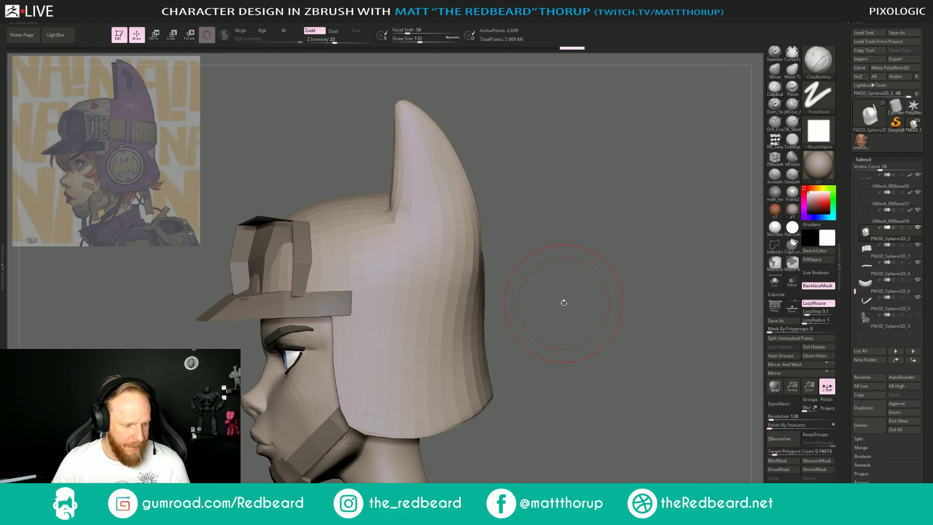
{"action": "left_click_drag", "start_coordinate": [571, 330], "coordinate": [544, 375]}
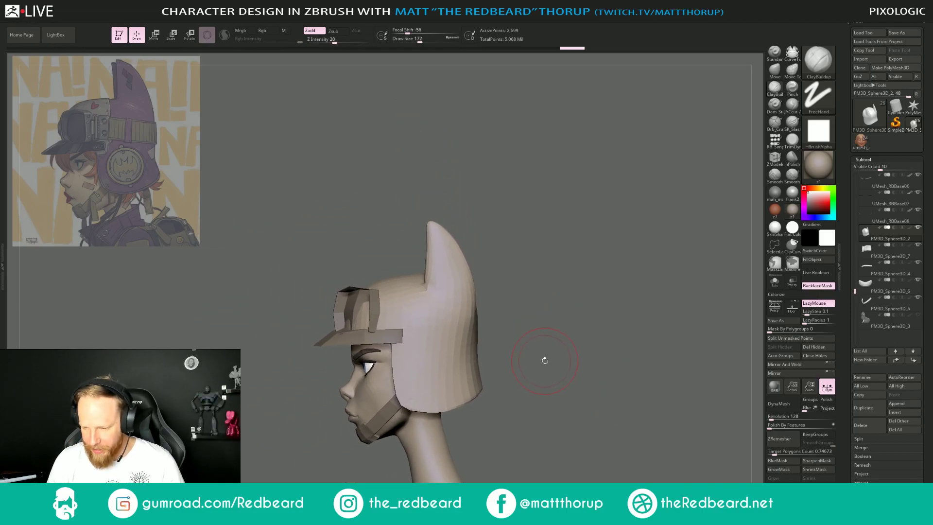
Draw the front and lower edges of a band around the helmet with the Topology brush, starting behind the goggles.
{"action": "key", "text": "b"}
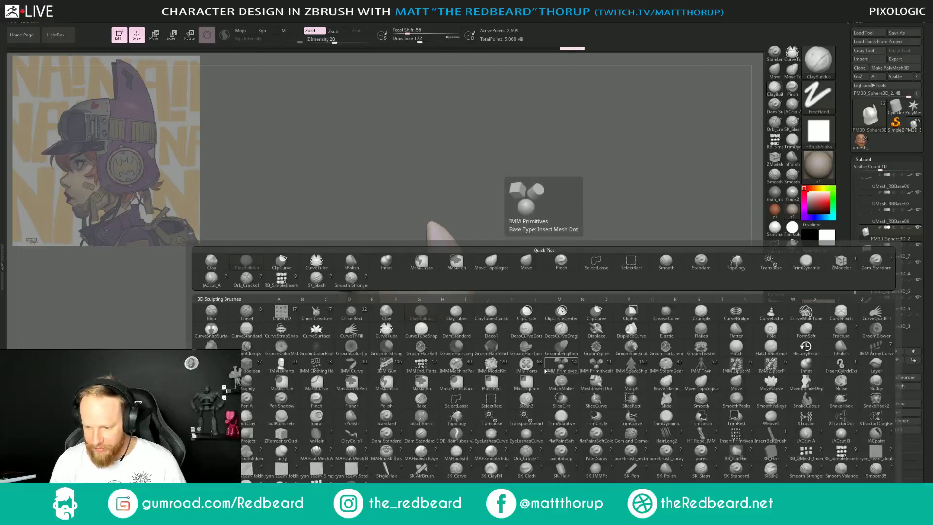
{"action": "key", "text": "t"}
{"action": "key", "text": "o"}
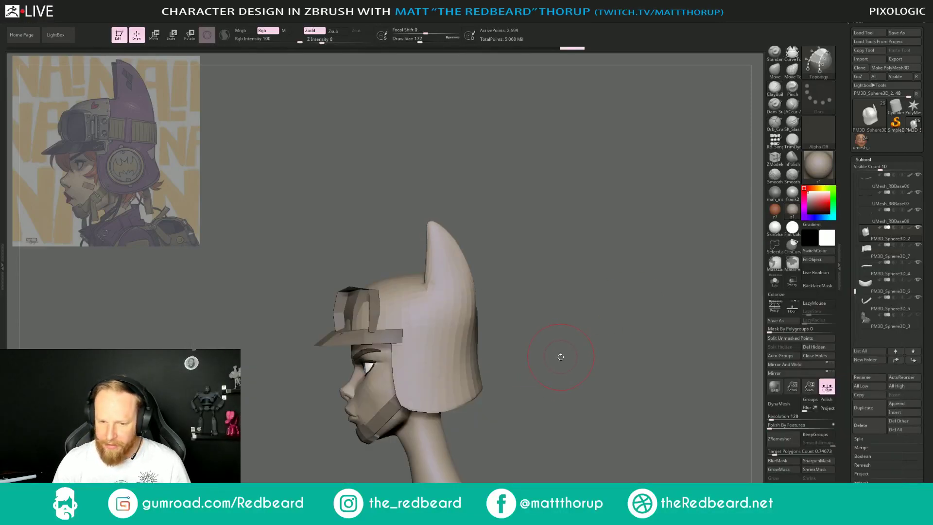
{"action": "left_click_drag", "start_coordinate": [604, 364], "coordinate": [603, 378], "text": "alt"}
{"action": "left_click_drag", "start_coordinate": [332, 270], "coordinate": [334, 269]}
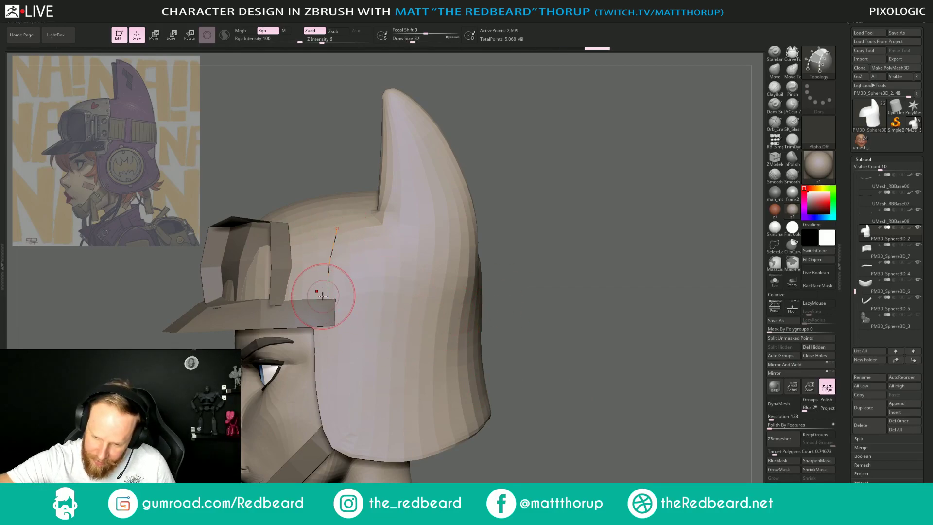
{"action": "left_click_drag", "start_coordinate": [318, 290], "coordinate": [376, 309]}
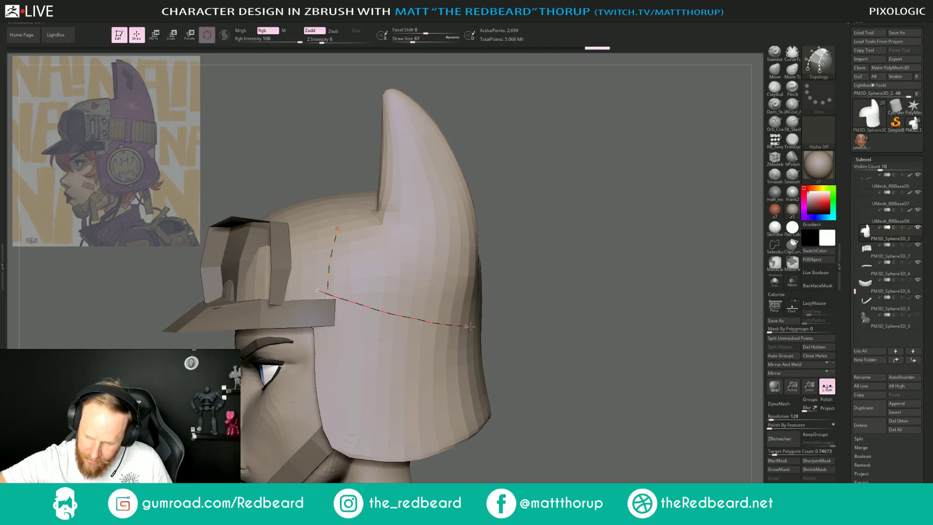
{"action": "left_click_drag", "start_coordinate": [566, 306], "coordinate": [472, 321]}
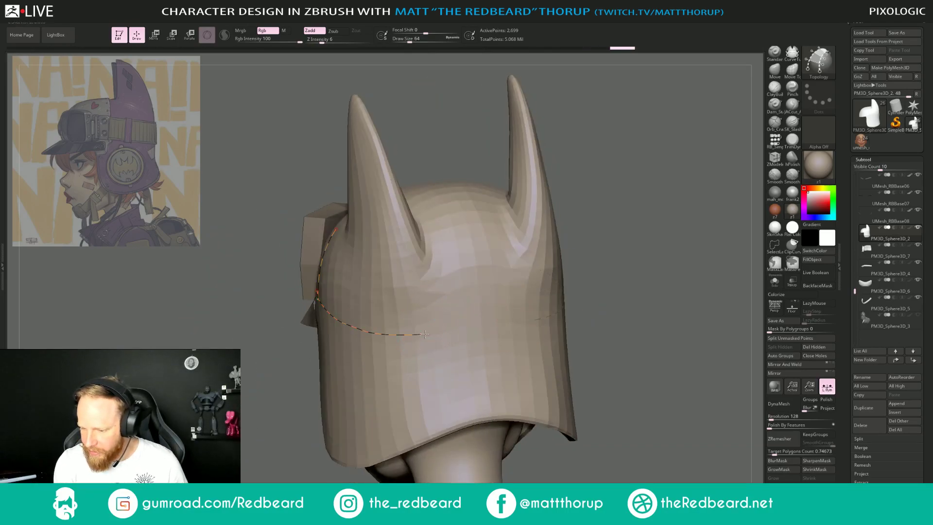
Draw the band's upper edge around to the back of the helmet and close the outline along the centre line.
{"action": "right_click_drag", "start_coordinate": [548, 331], "coordinate": [610, 308]}
{"action": "mouse_move", "coordinate": [271, 297]}
{"action": "left_mouse_down"}
{"action": "mouse_move", "coordinate": [316, 226]}
{"action": "mouse_move", "coordinate": [279, 223]}
{"action": "mouse_move", "coordinate": [312, 237]}
{"action": "left_mouse_up"}
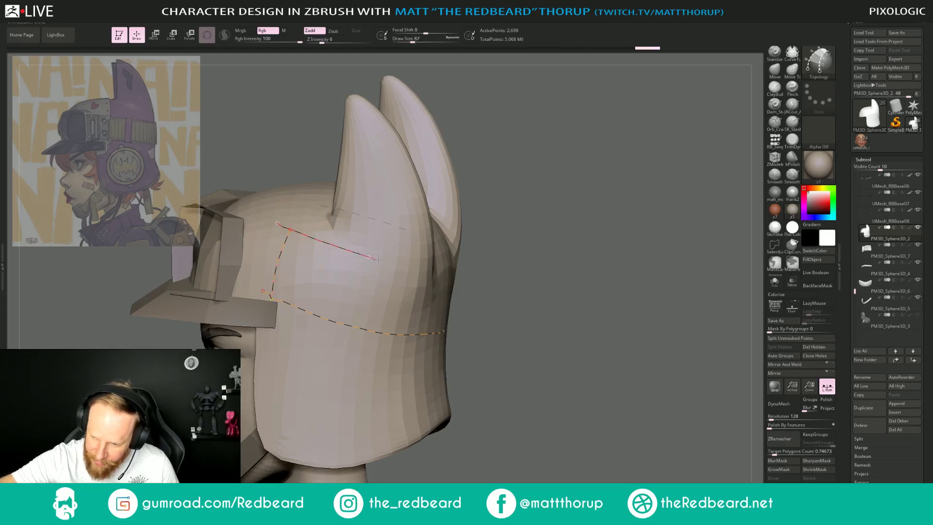
{"action": "left_click_drag", "start_coordinate": [434, 280], "coordinate": [436, 280]}
{"action": "left_click_drag", "start_coordinate": [541, 266], "coordinate": [449, 282]}
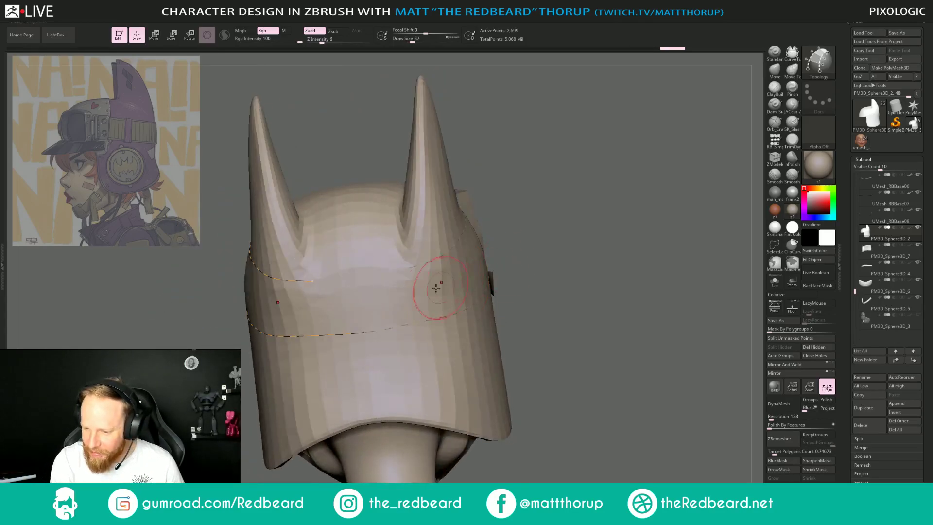
{"action": "mouse_move", "coordinate": [308, 282]}
{"action": "left_mouse_down"}
{"action": "mouse_move", "coordinate": [357, 278]}
{"action": "mouse_move", "coordinate": [355, 262]}
{"action": "mouse_move", "coordinate": [362, 360]}
{"action": "left_mouse_up"}
{"action": "left_click_drag", "start_coordinate": [561, 340], "coordinate": [607, 333]}
{"action": "right_click_drag", "start_coordinate": [607, 333], "coordinate": [561, 395]}
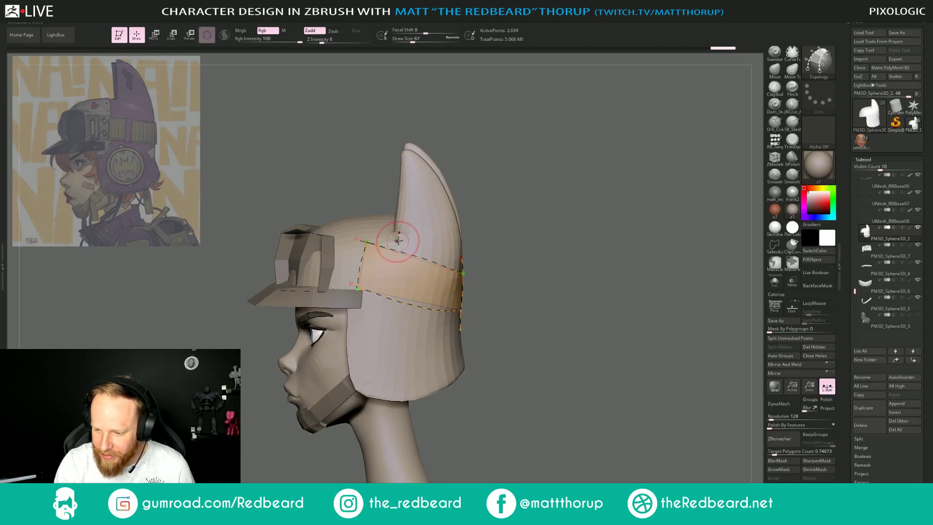
Divide the band outline into a grid with vertical cross lines and one lengthwise line through its middle.
{"action": "right_click_drag", "start_coordinate": [413, 337], "coordinate": [505, 297]}
{"action": "left_click_drag", "start_coordinate": [451, 248], "coordinate": [448, 321]}
{"action": "left_click_drag", "start_coordinate": [486, 260], "coordinate": [479, 321]}
{"action": "left_click_drag", "start_coordinate": [615, 308], "coordinate": [695, 305]}
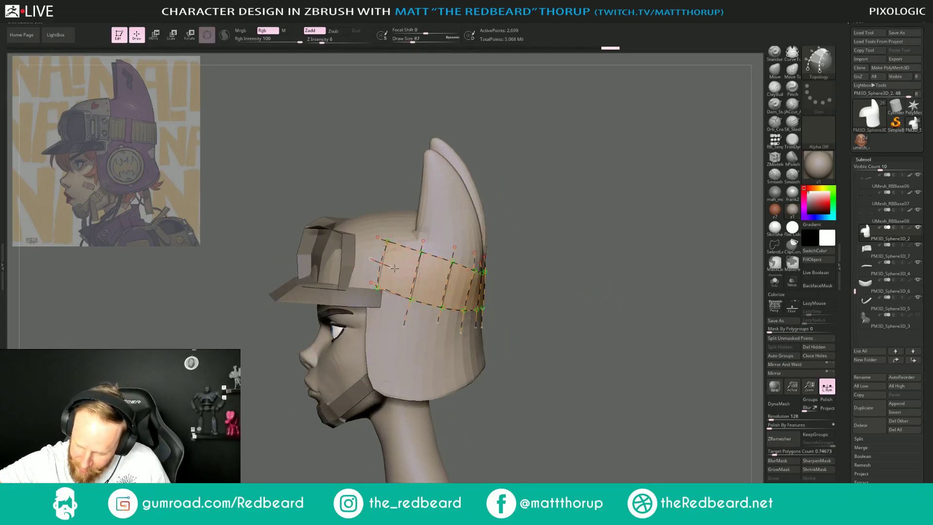
{"action": "right_click_drag", "start_coordinate": [567, 238], "coordinate": [512, 290]}
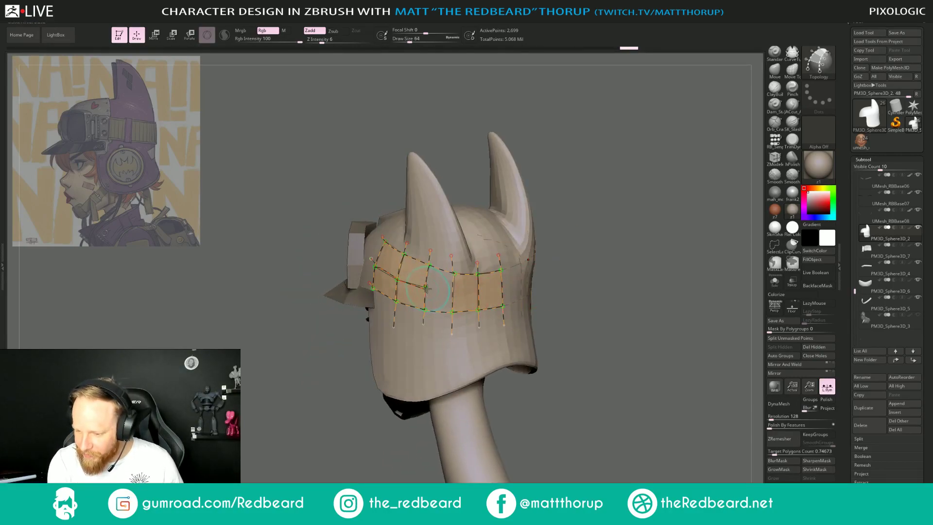
{"action": "mouse_move", "coordinate": [556, 294]}
{"action": "right_mouse_down"}
{"action": "mouse_move", "coordinate": [635, 308]}
{"action": "mouse_move", "coordinate": [537, 314]}
{"action": "mouse_move", "coordinate": [593, 374]}
{"action": "right_mouse_up"}
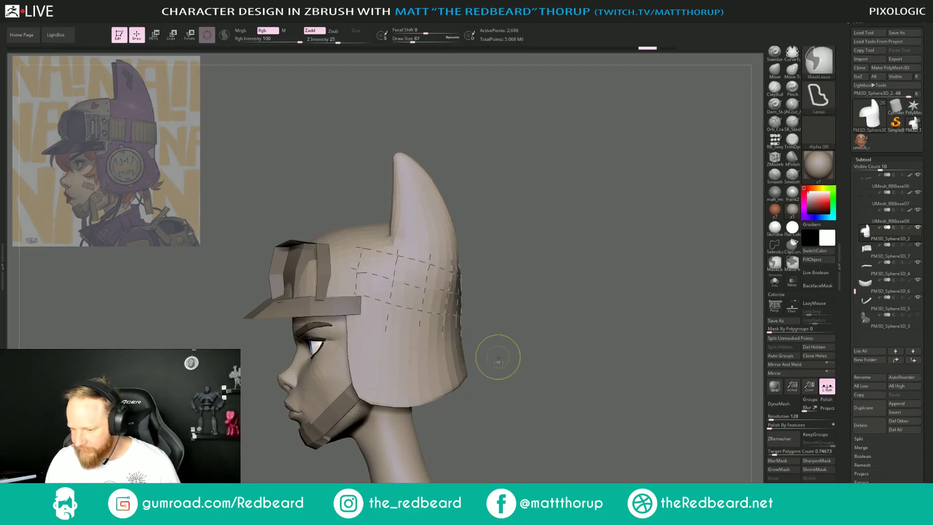
Generate the band mesh from the topology lines at a draw size of 16 and split it from the helmet.
{"action": "key", "text": "s"}
{"action": "left_click_drag", "start_coordinate": [497, 354], "coordinate": [494, 355]}
{"action": "left_click", "coordinate": [437, 374]}
{"action": "mouse_move", "coordinate": [551, 359]}
{"action": "right_mouse_down"}
{"action": "mouse_move", "coordinate": [564, 366]}
{"action": "mouse_move", "coordinate": [615, 311]}
{"action": "right_mouse_up"}
{"action": "left_click", "coordinate": [797, 338]}
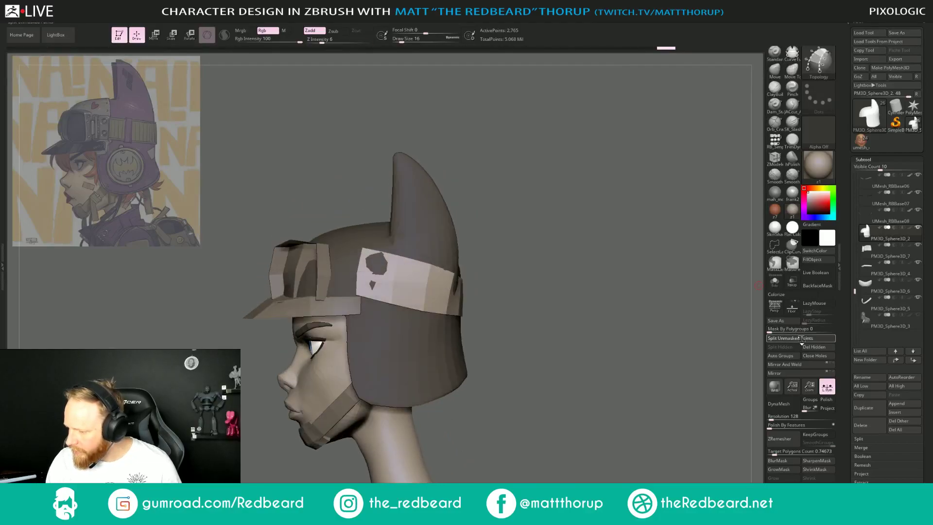
Select the separated band piece and scale it outward around the helmet.
{"action": "left_click", "coordinate": [885, 249]}
{"action": "right_click_drag", "start_coordinate": [537, 355], "coordinate": [561, 364], "text": "alt"}
{"action": "key", "text": "b"}
{"action": "key", "text": "m"}
{"action": "key", "text": "v"}
{"action": "key", "text": "e"}
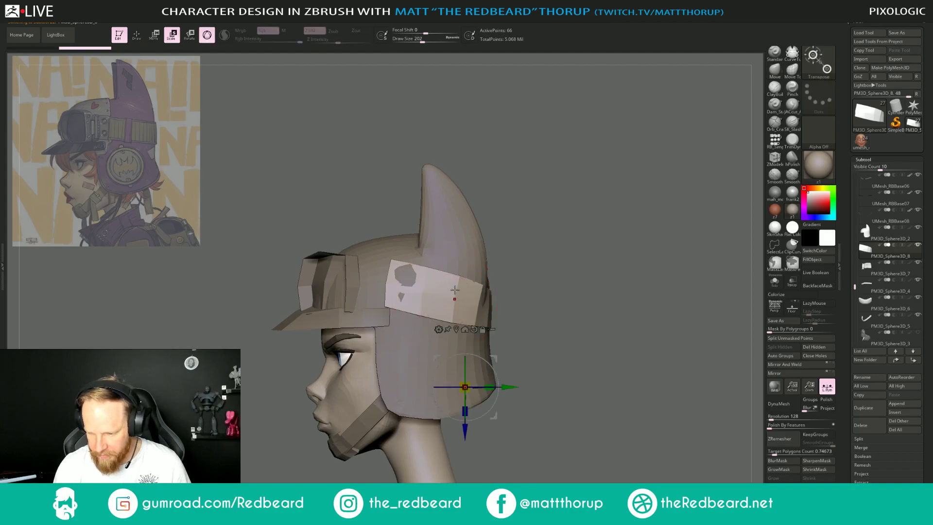
{"action": "left_click_drag", "start_coordinate": [445, 330], "coordinate": [471, 290]}
{"action": "left_click_drag", "start_coordinate": [431, 316], "coordinate": [438, 310]}
{"action": "left_click_drag", "start_coordinate": [537, 258], "coordinate": [558, 294]}
{"action": "key", "text": "q"}
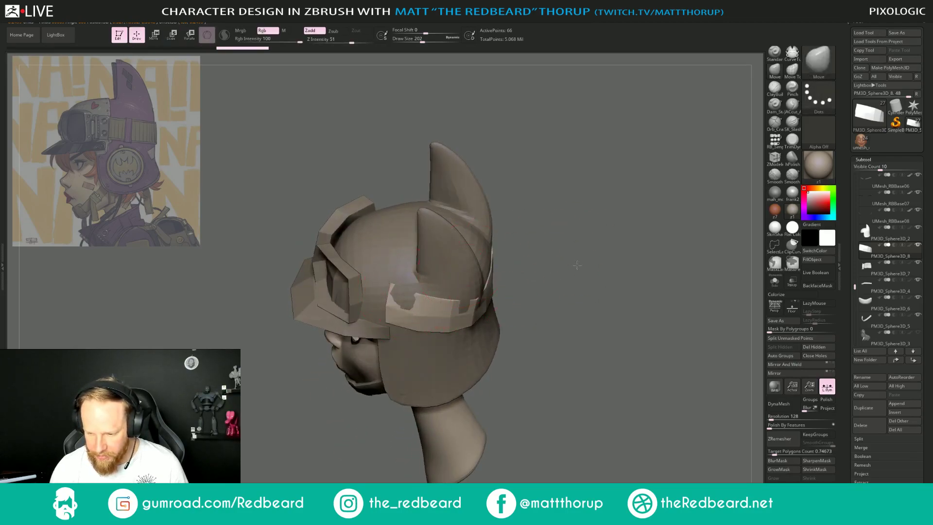
Pull the side of the band out from the helmet surface using the Move brush at a reduced draw size.
{"action": "left_click_drag", "start_coordinate": [579, 257], "coordinate": [395, 303]}
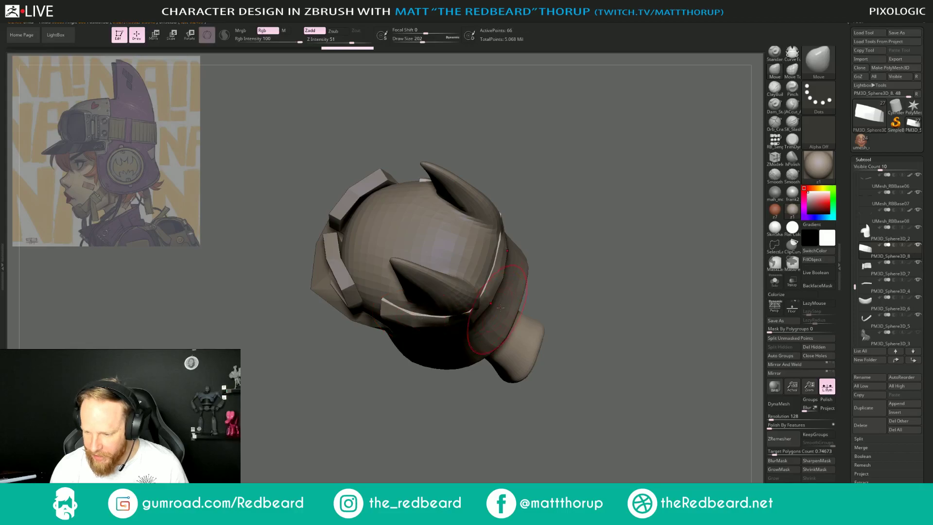
{"action": "mouse_move", "coordinate": [576, 284]}
{"action": "left_mouse_down"}
{"action": "mouse_move", "coordinate": [593, 213]}
{"action": "mouse_move", "coordinate": [578, 306]}
{"action": "mouse_move", "coordinate": [523, 313]}
{"action": "left_mouse_up"}
{"action": "key", "text": "bracketleft"}
{"action": "key", "text": "bracketleft"}
{"action": "key", "text": "bracketleft"}
{"action": "left_click_drag", "start_coordinate": [578, 305], "coordinate": [545, 256]}
{"action": "key", "text": "bracketleft"}
{"action": "key", "text": "bracketleft"}
{"action": "key", "text": "bracketleft"}
{"action": "key", "text": "bracketleft"}
{"action": "left_click_drag", "start_coordinate": [445, 291], "coordinate": [470, 273]}
Pull the band's remaining sunken areas and front end clear of the helmet at a draw size of 132.
{"action": "left_click_drag", "start_coordinate": [598, 294], "coordinate": [587, 333]}
{"action": "left_click_drag", "start_coordinate": [457, 325], "coordinate": [455, 334]}
{"action": "mouse_move", "coordinate": [347, 340]}
{"action": "left_mouse_down"}
{"action": "mouse_move", "coordinate": [361, 411]}
{"action": "mouse_move", "coordinate": [372, 396]}
{"action": "left_mouse_up"}
{"action": "left_click_drag", "start_coordinate": [404, 303], "coordinate": [406, 300]}
{"action": "mouse_move", "coordinate": [347, 396]}
{"action": "left_mouse_down"}
{"action": "mouse_move", "coordinate": [371, 388]}
{"action": "mouse_move", "coordinate": [401, 352]}
{"action": "left_mouse_up"}
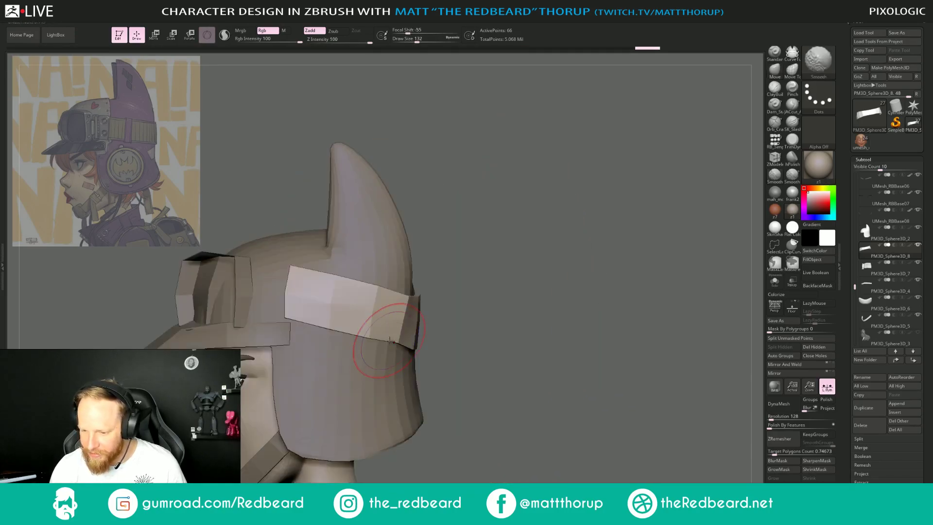
Shape the band's wrap around the back and sides of the helmet at draw sizes of 172 and 145.
{"action": "mouse_move", "coordinate": [496, 303]}
{"action": "left_mouse_down"}
{"action": "mouse_move", "coordinate": [454, 316]}
{"action": "mouse_move", "coordinate": [434, 312]}
{"action": "mouse_move", "coordinate": [441, 299]}
{"action": "left_mouse_up"}
{"action": "key", "text": "]"}
{"action": "left_click_drag", "start_coordinate": [534, 292], "coordinate": [618, 287]}
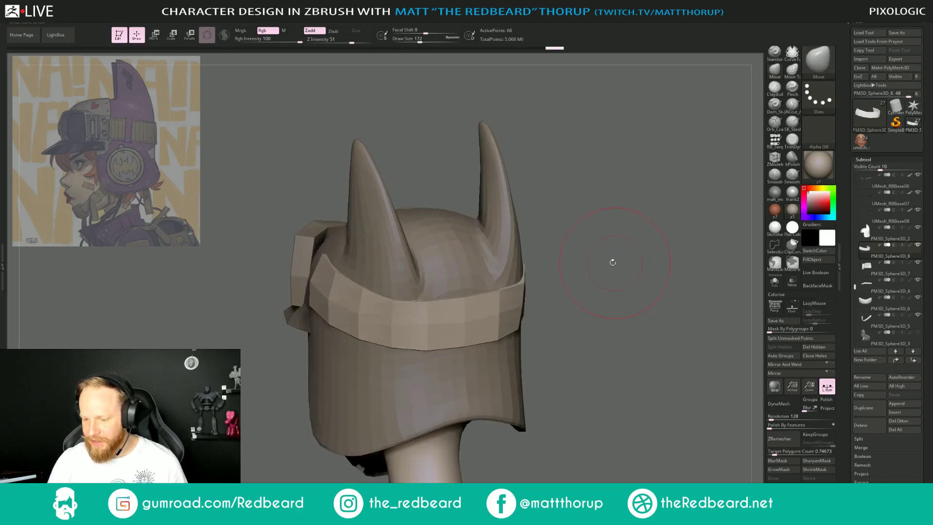
{"action": "left_click_drag", "start_coordinate": [530, 292], "coordinate": [614, 276]}
{"action": "key", "text": "["}
{"action": "left_click_drag", "start_coordinate": [515, 247], "coordinate": [432, 265]}
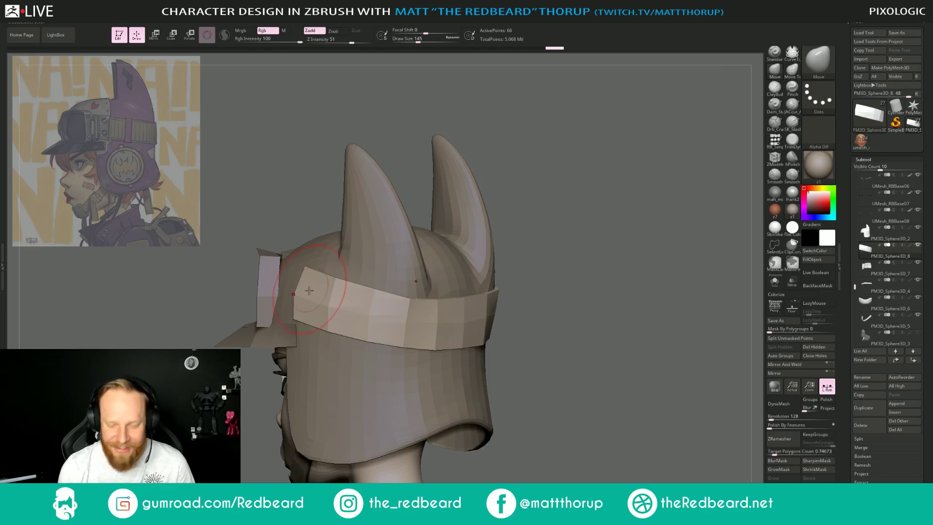
{"action": "left_click_drag", "start_coordinate": [546, 217], "coordinate": [317, 302]}
Refine the fit of the band's front end against the helmet at a draw size of 87.
{"action": "key", "text": "s"}
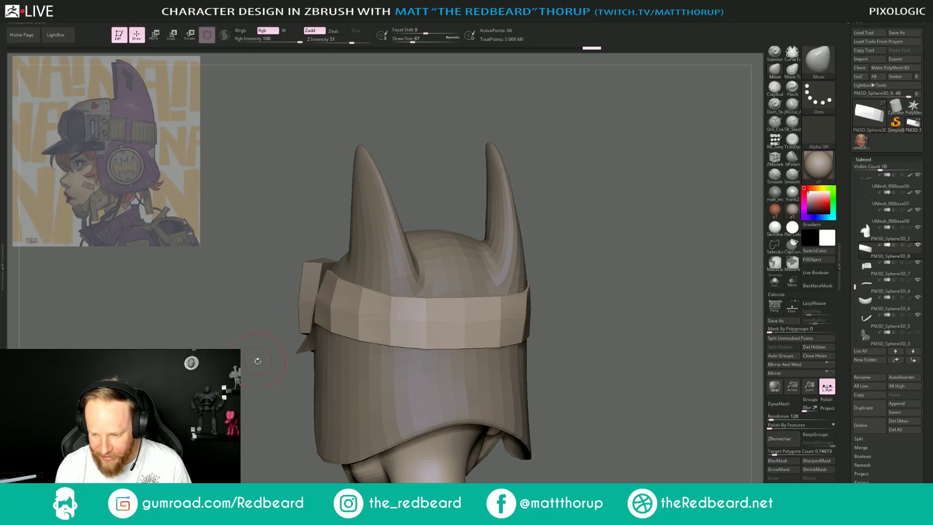
{"action": "left_click_drag", "start_coordinate": [258, 358], "coordinate": [340, 329]}
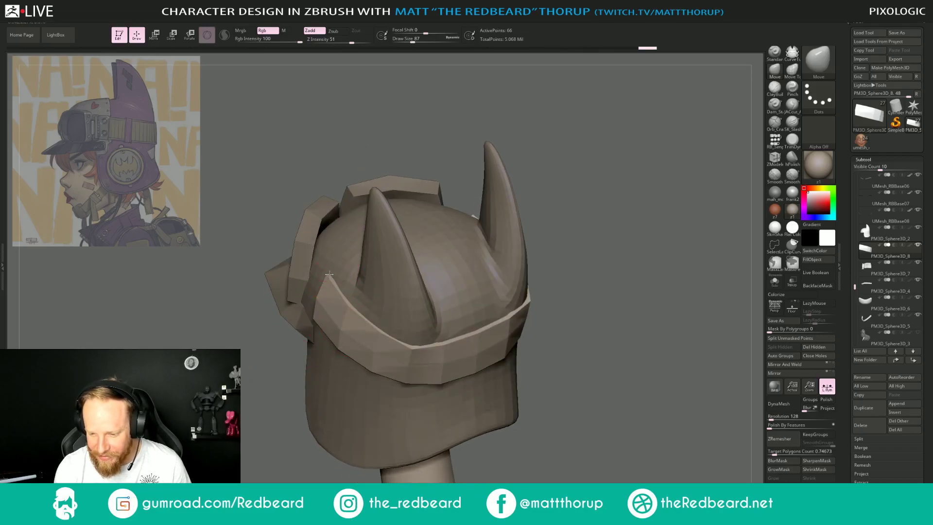
{"action": "left_click_drag", "start_coordinate": [594, 249], "coordinate": [593, 229]}
{"action": "left_click_drag", "start_coordinate": [346, 306], "coordinate": [392, 306]}
Even out the band's upper edge across the back of the helmet at a draw size of 132.
{"action": "key", "text": "s"}
{"action": "key", "text": "s"}
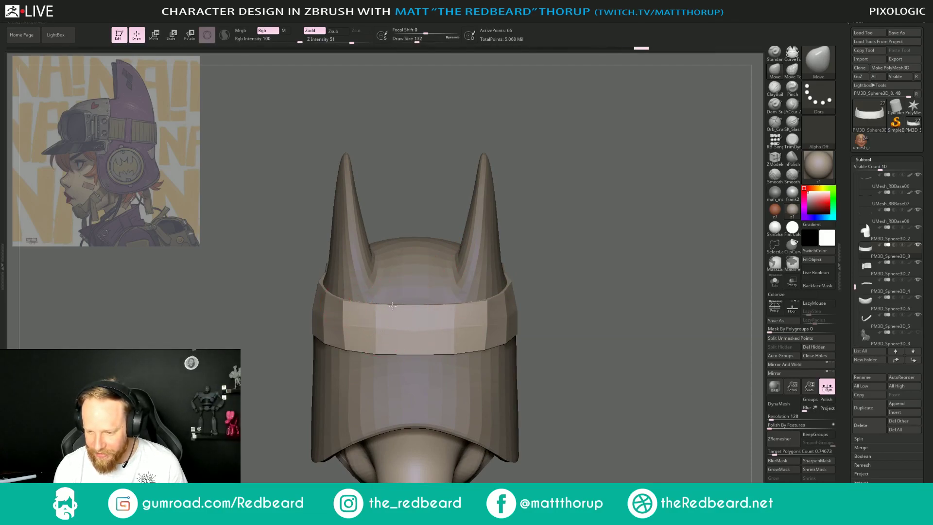
{"action": "left_click_drag", "start_coordinate": [243, 383], "coordinate": [287, 372]}
{"action": "left_click_drag", "start_coordinate": [345, 317], "coordinate": [350, 311]}
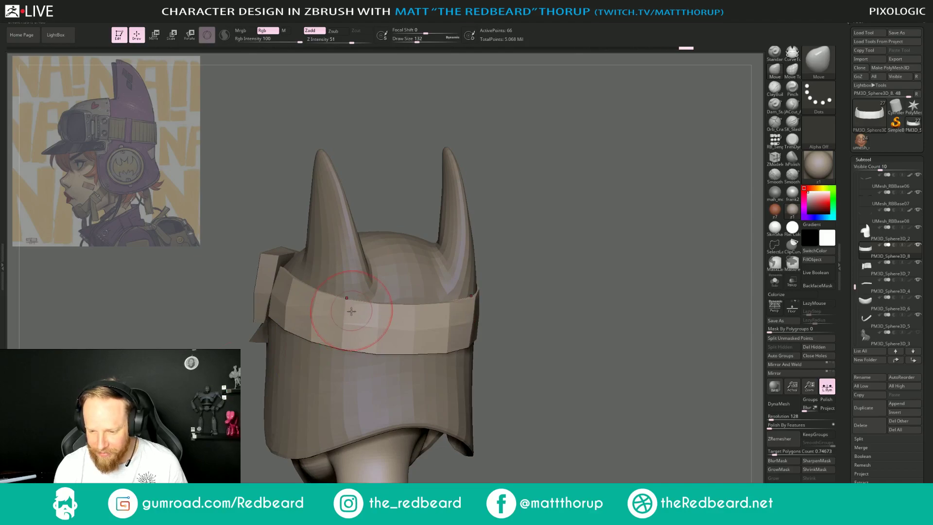
Adjust the front end of the band in profile with the Move brush at a draw size of 154.
{"action": "mouse_move", "coordinate": [530, 283]}
{"action": "left_mouse_down"}
{"action": "mouse_move", "coordinate": [586, 279]}
{"action": "mouse_move", "coordinate": [413, 269]}
{"action": "mouse_move", "coordinate": [451, 286]}
{"action": "left_mouse_up"}
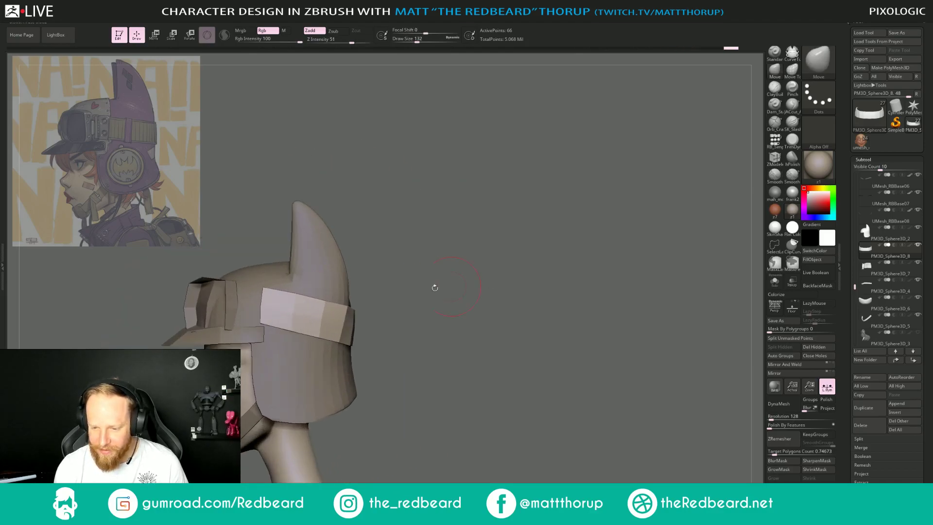
{"action": "key", "text": "]"}
{"action": "left_click_drag", "start_coordinate": [260, 324], "coordinate": [266, 326]}
{"action": "mouse_move", "coordinate": [477, 254]}
{"action": "left_mouse_down"}
{"action": "mouse_move", "coordinate": [467, 264]}
{"action": "mouse_move", "coordinate": [504, 246]}
{"action": "mouse_move", "coordinate": [481, 243]}
{"action": "left_mouse_up"}
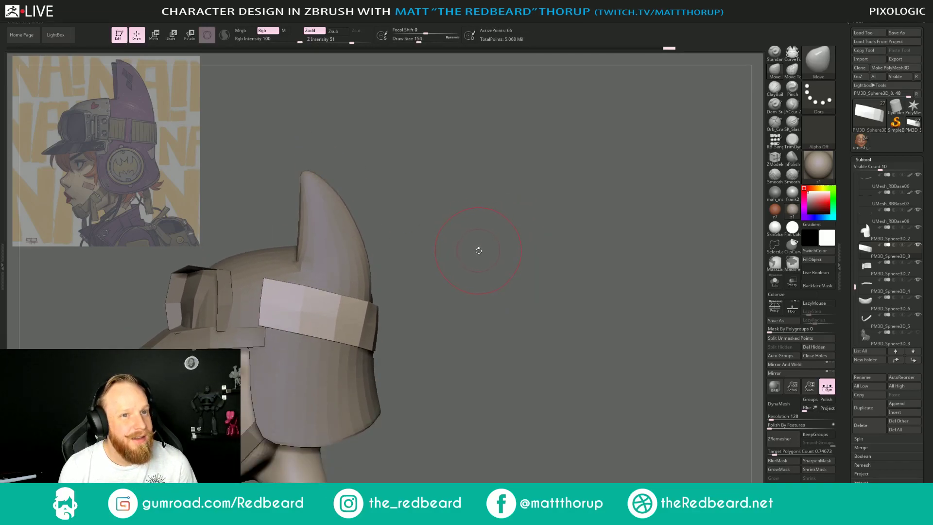
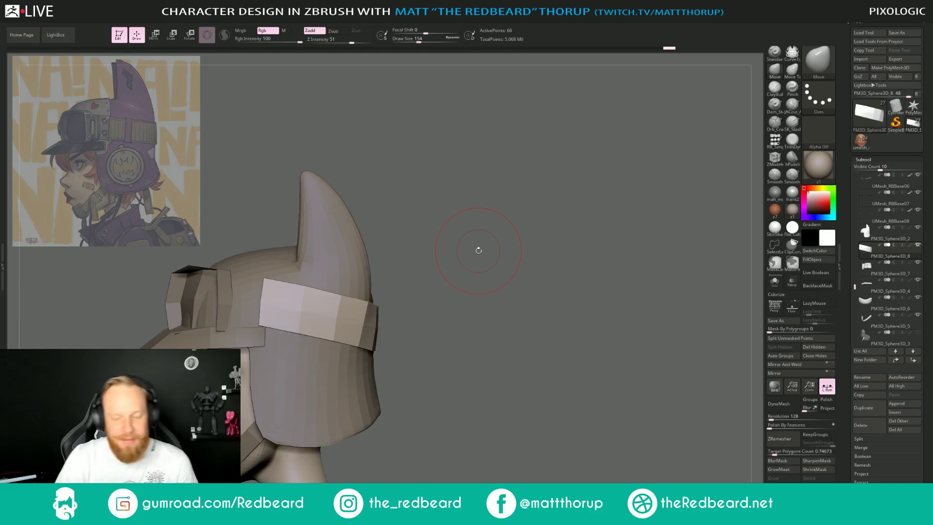
Adjust the band's fit from the back and in profile with the Move brush at draw sizes of 62 and 104.
{"action": "left_click_drag", "start_coordinate": [482, 355], "coordinate": [436, 323]}
{"action": "key", "text": "s"}
{"action": "mouse_move", "coordinate": [495, 298]}
{"action": "left_mouse_down"}
{"action": "mouse_move", "coordinate": [462, 328]}
{"action": "mouse_move", "coordinate": [543, 318]}
{"action": "left_mouse_up"}
{"action": "key", "text": "s"}
{"action": "mouse_move", "coordinate": [496, 344]}
{"action": "left_mouse_down"}
{"action": "mouse_move", "coordinate": [514, 342]}
{"action": "mouse_move", "coordinate": [506, 352]}
{"action": "mouse_move", "coordinate": [519, 344]}
{"action": "mouse_move", "coordinate": [516, 363]}
{"action": "left_mouse_up"}
{"action": "key", "text": "s"}
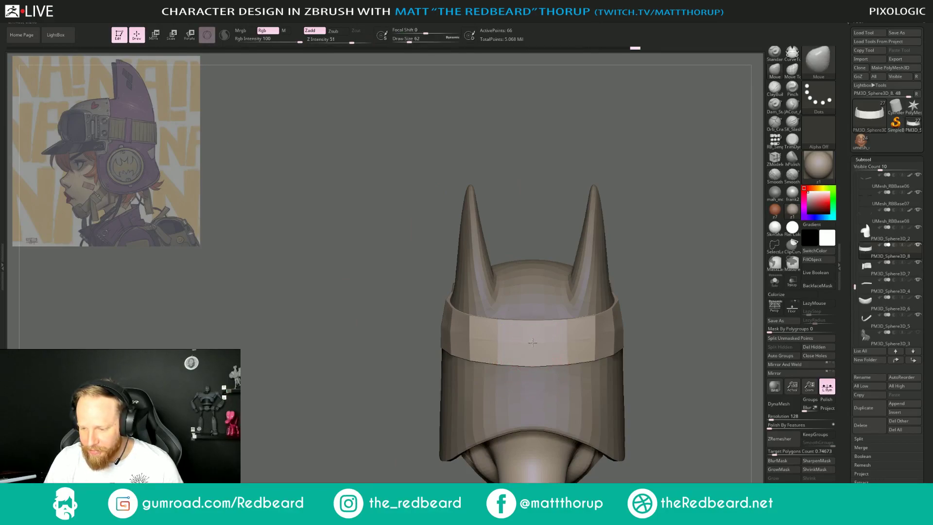
{"action": "left_click_drag", "start_coordinate": [673, 303], "coordinate": [614, 354], "text": "shift"}
{"action": "key", "text": "s"}
{"action": "left_click_drag", "start_coordinate": [480, 309], "coordinate": [487, 307]}
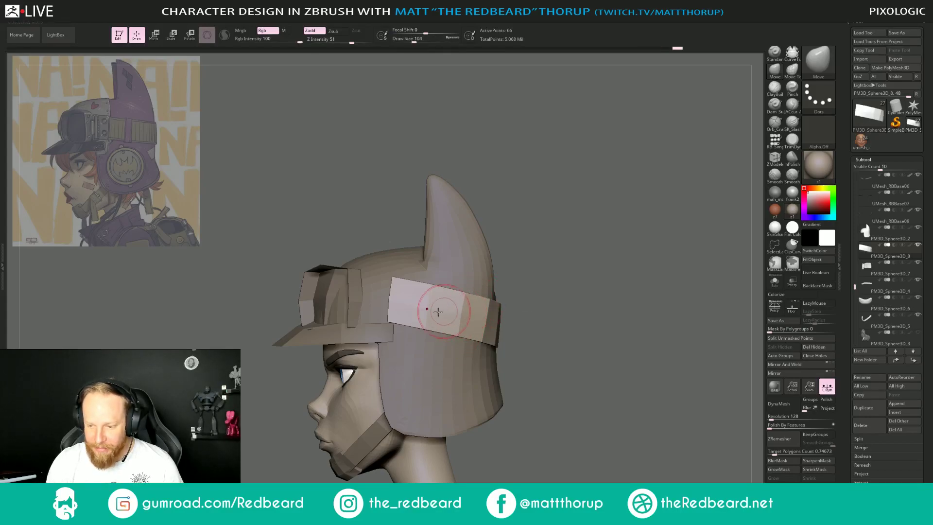
Refine the band's ends and sides around the helmet at a draw size of 128.
{"action": "key", "text": "bracketright"}
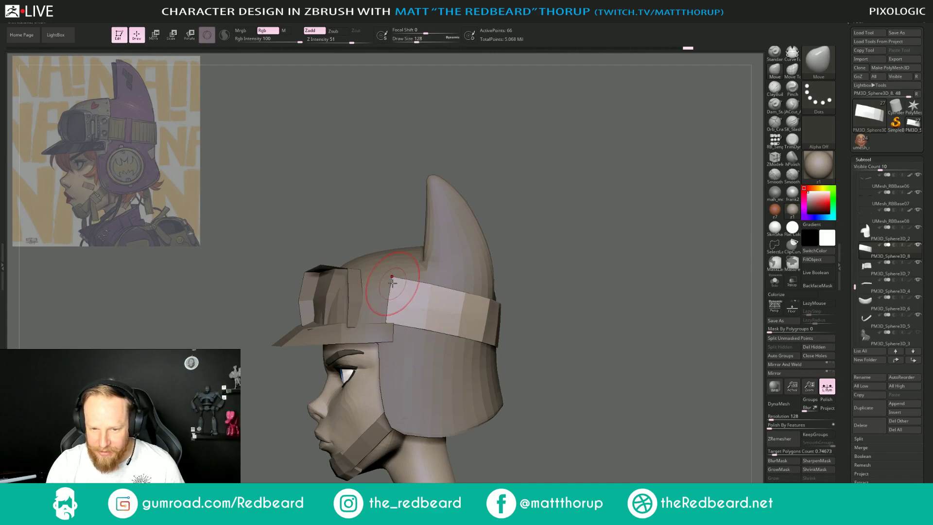
{"action": "left_click_drag", "start_coordinate": [545, 262], "coordinate": [606, 308]}
{"action": "left_click_drag", "start_coordinate": [651, 283], "coordinate": [607, 304], "text": "shift"}
{"action": "left_click_drag", "start_coordinate": [607, 304], "coordinate": [586, 309]}
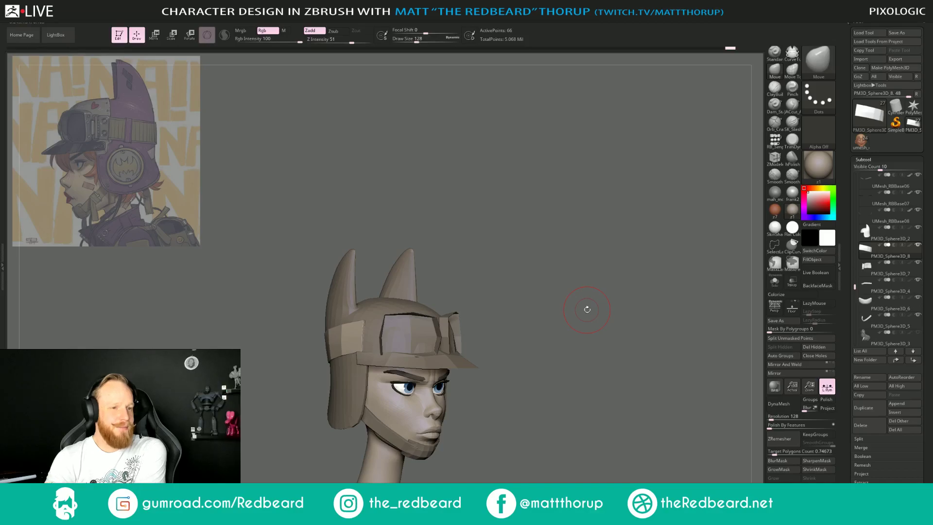
{"action": "mouse_move", "coordinate": [587, 309]}
{"action": "left_mouse_down"}
{"action": "mouse_move", "coordinate": [562, 340]}
{"action": "mouse_move", "coordinate": [586, 337]}
{"action": "mouse_move", "coordinate": [578, 311]}
{"action": "mouse_move", "coordinate": [647, 318]}
{"action": "left_mouse_up"}
{"action": "left_click_drag", "start_coordinate": [485, 343], "coordinate": [482, 350]}
{"action": "left_click_drag", "start_coordinate": [365, 385], "coordinate": [387, 413]}
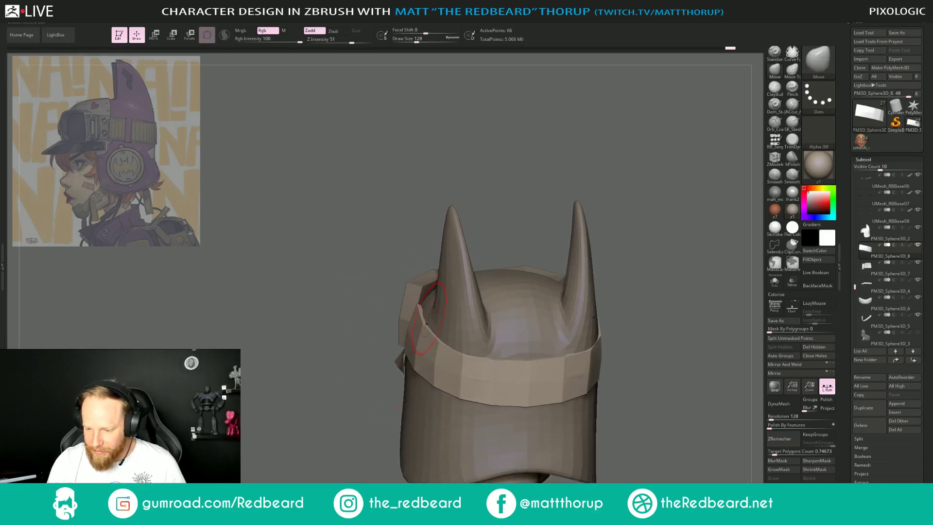
{"action": "left_click_drag", "start_coordinate": [419, 307], "coordinate": [417, 308]}
{"action": "left_click_drag", "start_coordinate": [418, 348], "coordinate": [417, 349]}
{"action": "left_click_drag", "start_coordinate": [334, 398], "coordinate": [396, 400]}
Duplicate the helmet subtool with its wireframe displayed and isolate the copy in Solo mode.
{"action": "mouse_move", "coordinate": [624, 295]}
{"action": "left_mouse_down", "text": "alt"}
{"action": "mouse_move", "coordinate": [519, 301]}
{"action": "mouse_move", "coordinate": [568, 310]}
{"action": "left_mouse_up", "text": "alt"}
{"action": "left_click", "coordinate": [395, 391], "text": "alt"}
{"action": "key", "text": "shift+f"}
{"action": "key", "text": "b"}
{"action": "key", "text": "m"}
{"action": "key", "text": "v"}
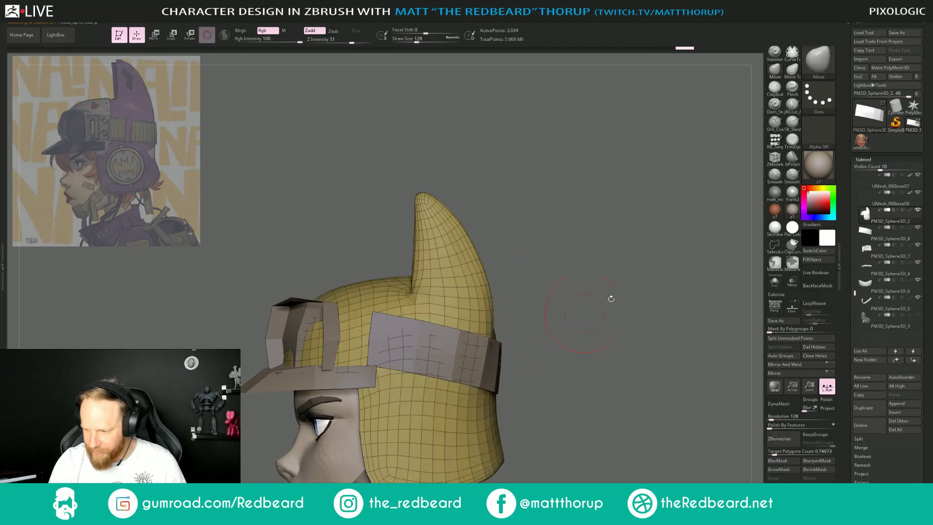
{"action": "left_click", "coordinate": [864, 407]}
{"action": "left_click_drag", "start_coordinate": [589, 352], "coordinate": [569, 348]}
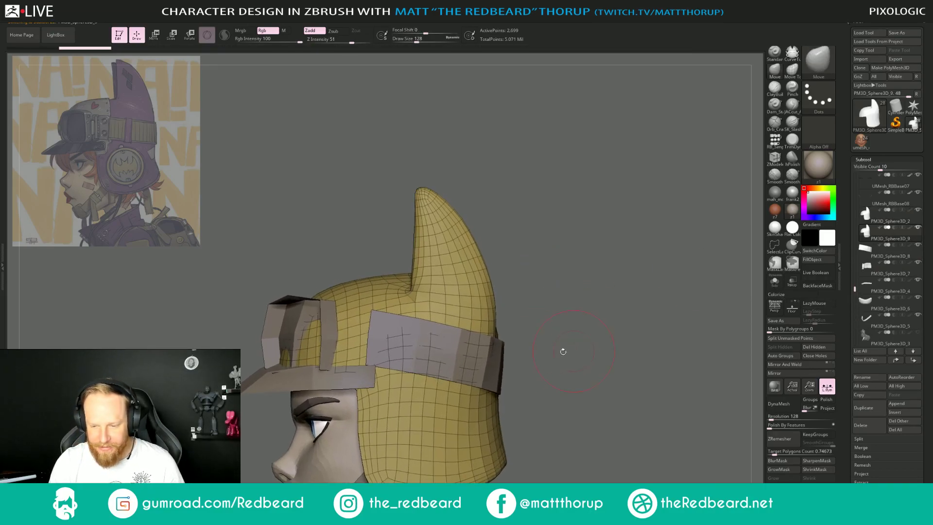
{"action": "left_click", "coordinate": [775, 280]}
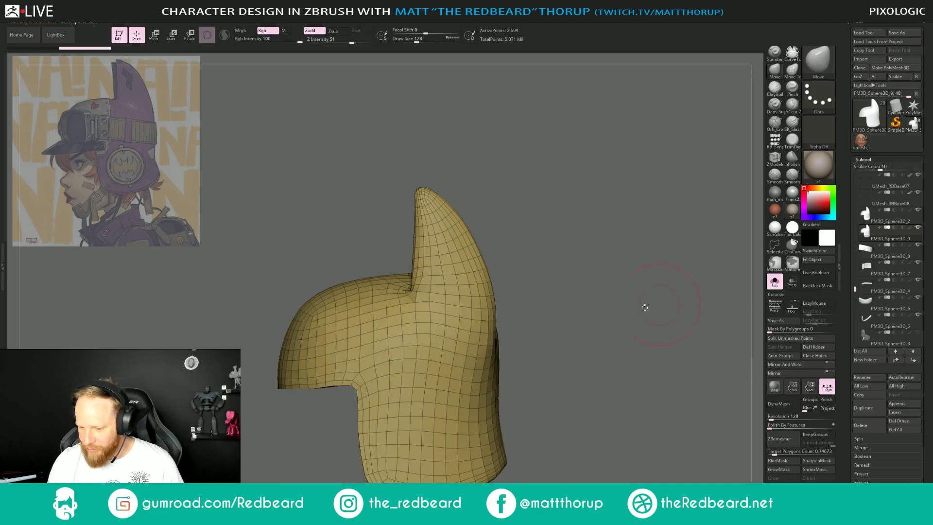
Keep only the outer polygroup of the helmet copy by deleting its hidden geometry, and choose SelectLasso as the selection brush.
{"action": "left_click_drag", "start_coordinate": [568, 325], "coordinate": [621, 292], "text": "alt"}
{"action": "key", "text": "ctrl+shift"}
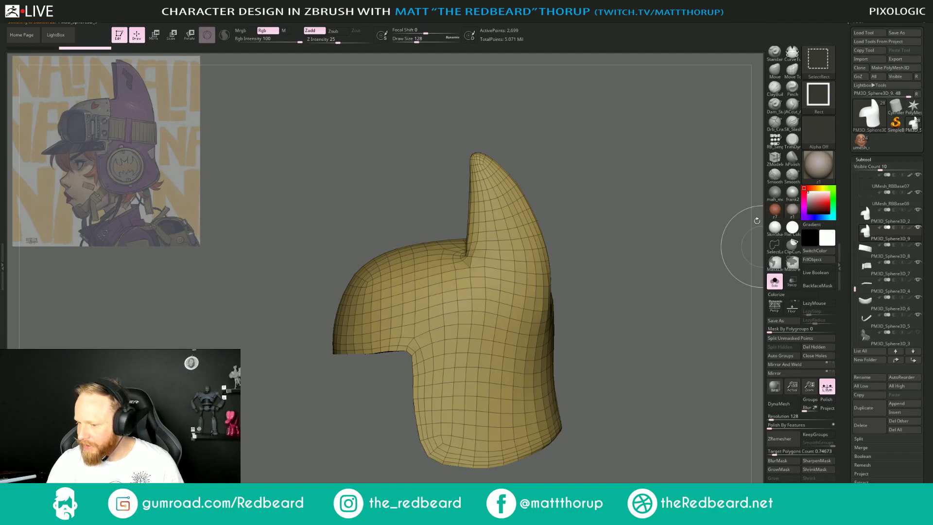
{"action": "left_click", "coordinate": [472, 314], "text": "ctrl+shift"}
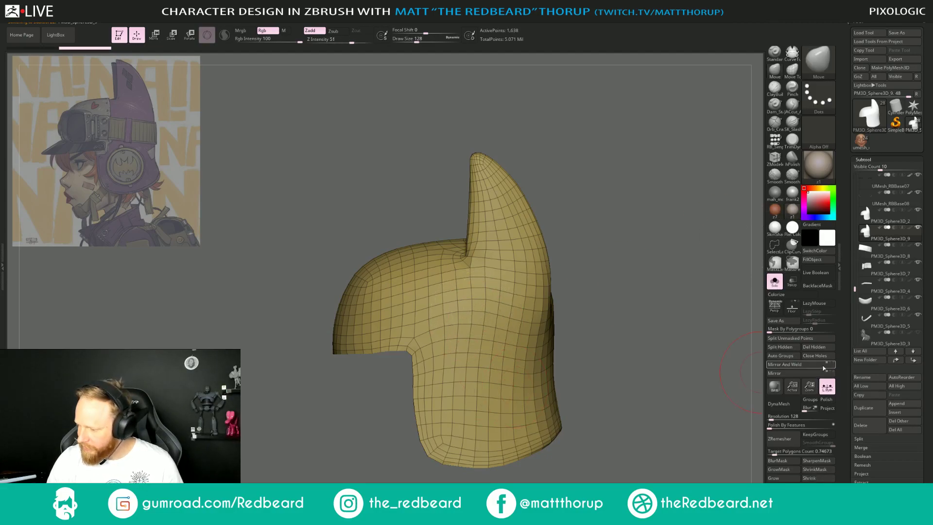
{"action": "left_click", "coordinate": [814, 347]}
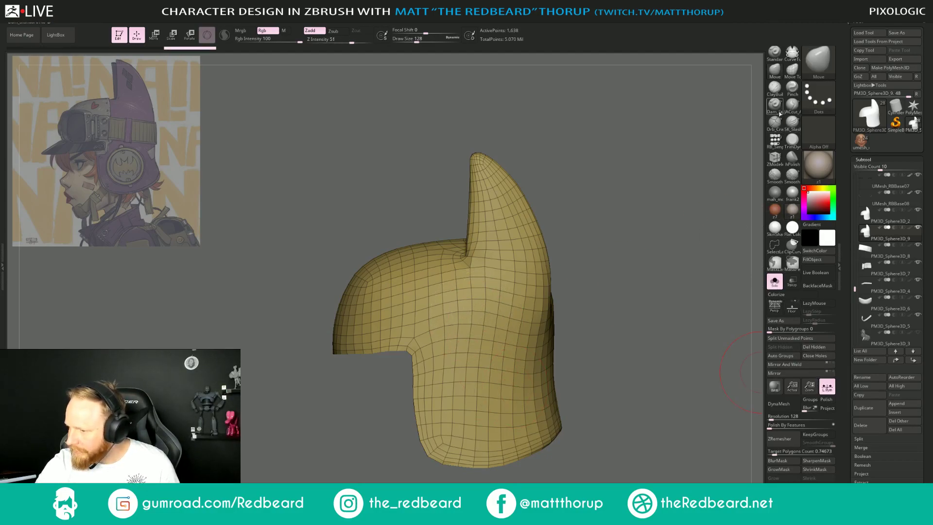
{"action": "left_click", "coordinate": [789, 246]}
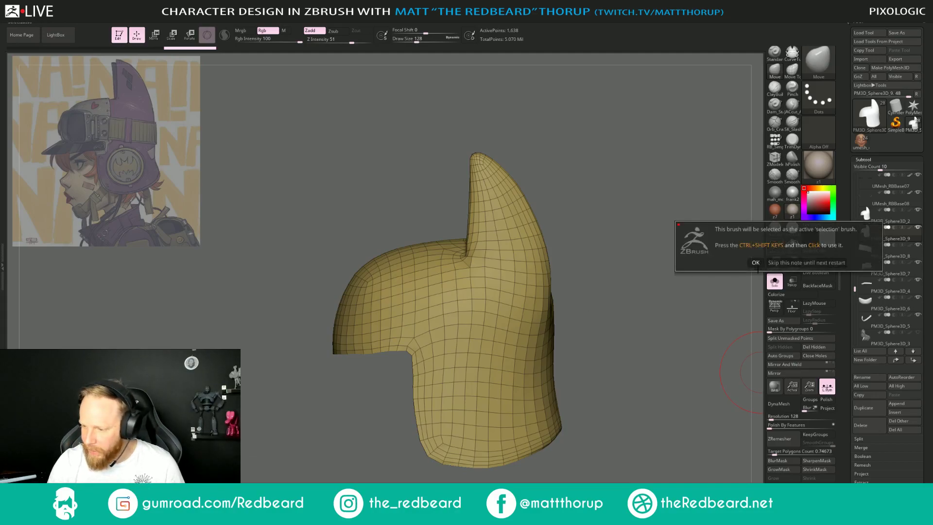
{"action": "left_click", "coordinate": [756, 262]}
{"action": "mouse_move", "coordinate": [285, 392]}
{"action": "left_mouse_down", "text": "ctrl+shift"}
{"action": "mouse_move", "coordinate": [347, 235]}
{"action": "mouse_move", "coordinate": [434, 216]}
{"action": "mouse_move", "coordinate": [436, 329]}
{"action": "left_mouse_up", "text": "ctrl+shift"}
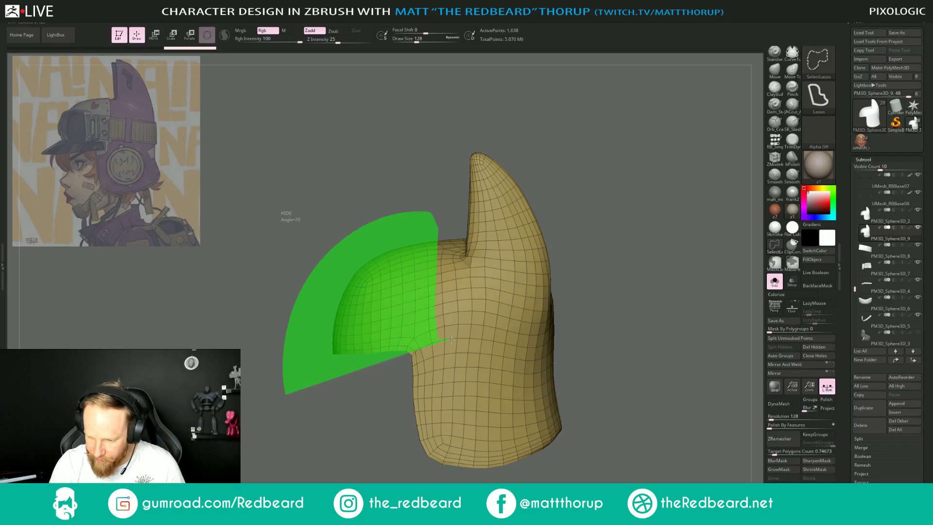
{"action": "left_click_drag", "start_coordinate": [451, 340], "coordinate": [448, 357], "text": "ctrl+shift"}
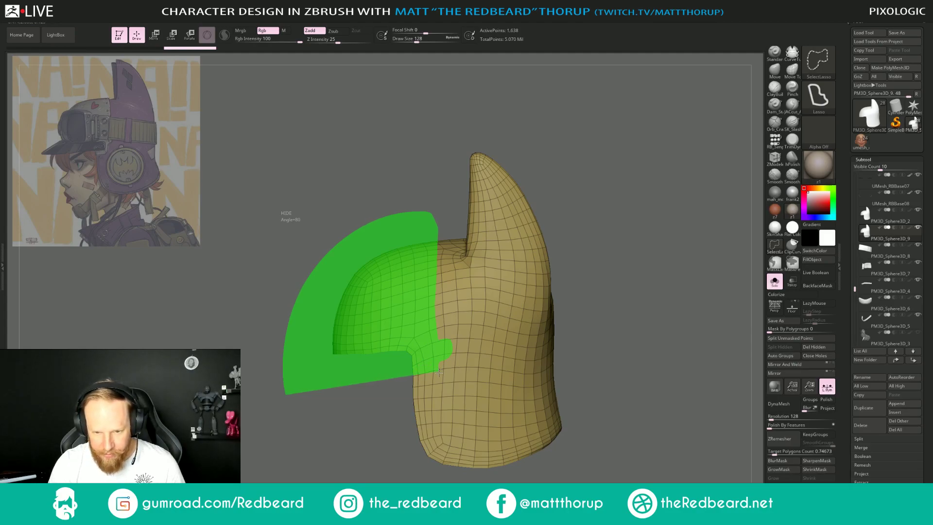
{"action": "left_click_drag", "start_coordinate": [434, 379], "coordinate": [433, 384], "text": "ctrl+shift"}
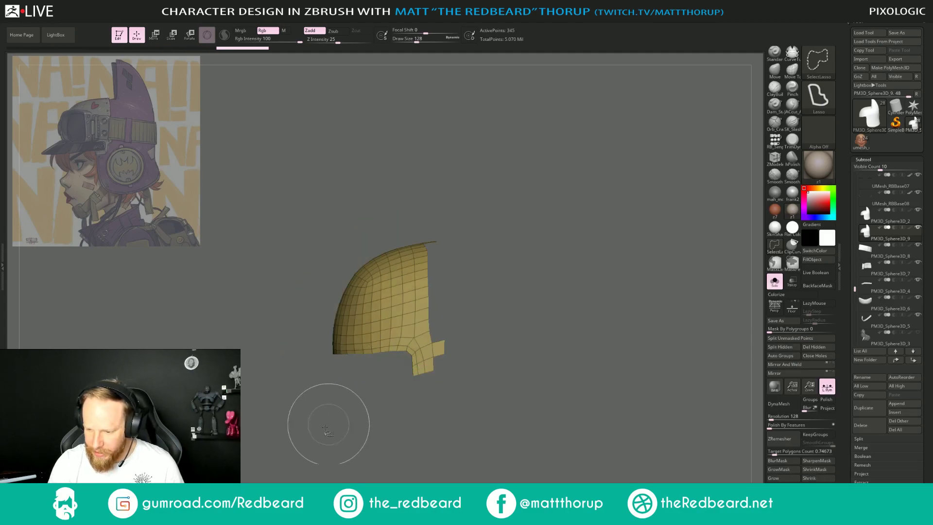
{"action": "left_click_drag", "start_coordinate": [373, 425], "coordinate": [438, 389]}
{"action": "left_click_drag", "start_coordinate": [455, 157], "coordinate": [437, 183], "text": "ctrl+shift"}
{"action": "mouse_move", "coordinate": [516, 272]}
{"action": "left_mouse_down"}
{"action": "mouse_move", "coordinate": [542, 290]}
{"action": "mouse_move", "coordinate": [512, 298]}
{"action": "mouse_move", "coordinate": [566, 317]}
{"action": "left_mouse_up"}
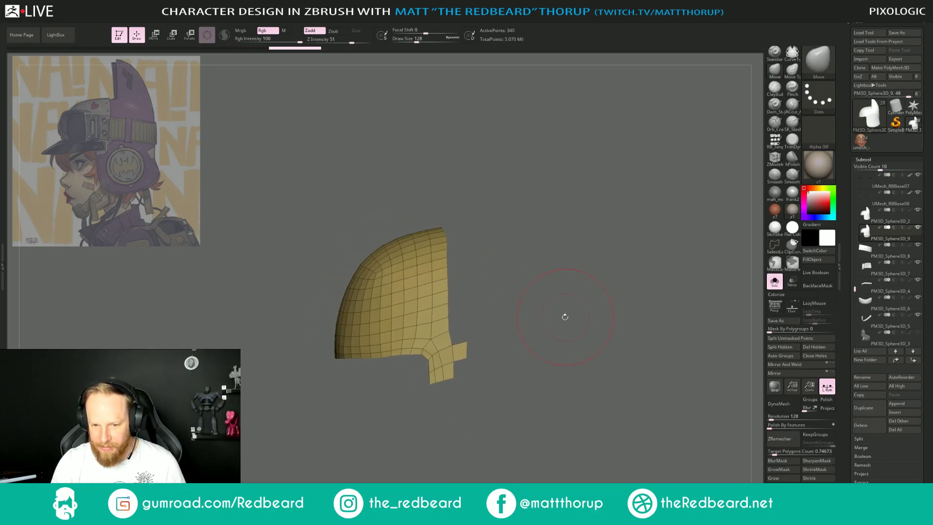
{"action": "left_click", "coordinate": [503, 329], "text": "ctrl+shift"}
Isolate the copy's front dome and temple tab with a lasso selection, delete the hidden geometry and leave Solo mode.
{"action": "mouse_move", "coordinate": [324, 432]}
{"action": "left_mouse_down", "text": "ctrl+shift"}
{"action": "mouse_move", "coordinate": [288, 419]}
{"action": "mouse_move", "coordinate": [450, 176]}
{"action": "mouse_move", "coordinate": [474, 274]}
{"action": "mouse_move", "coordinate": [476, 362]}
{"action": "mouse_move", "coordinate": [457, 394]}
{"action": "left_mouse_up", "text": "ctrl+shift"}
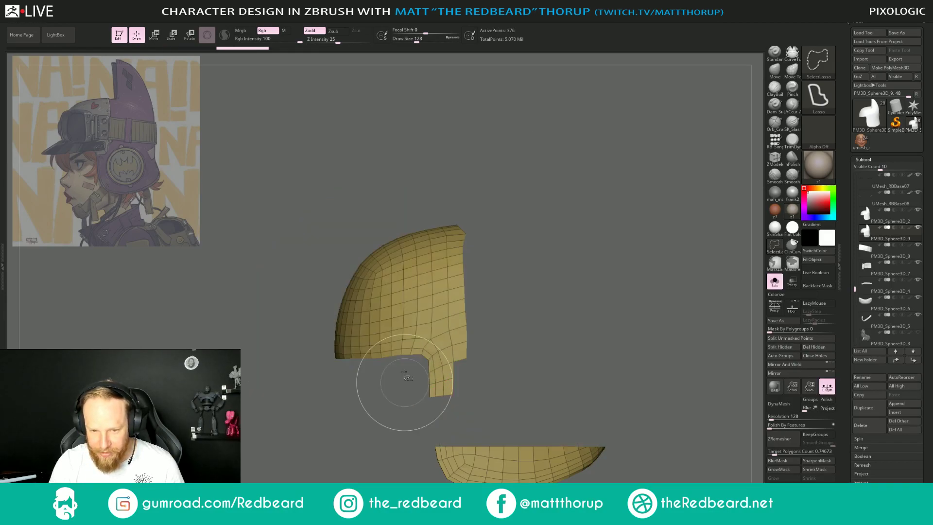
{"action": "left_click_drag", "start_coordinate": [447, 392], "coordinate": [448, 392], "text": "ctrl+shift"}
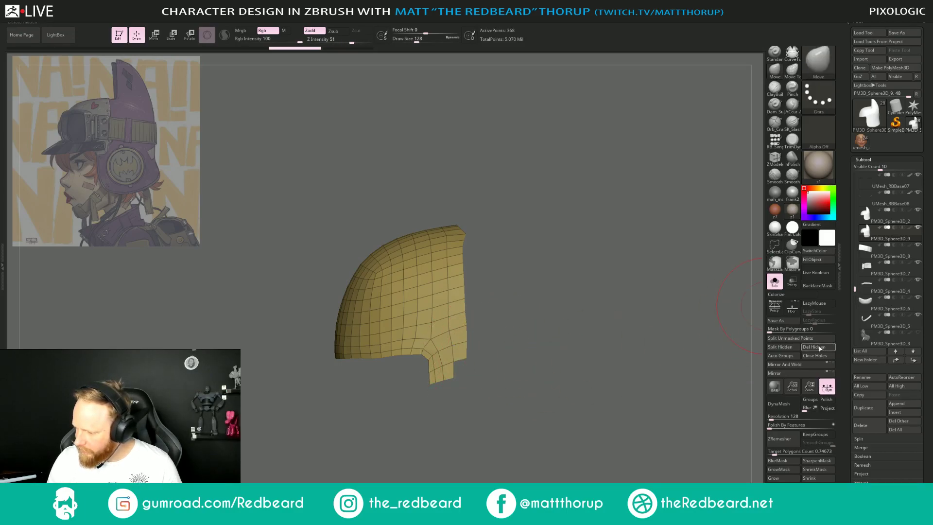
{"action": "left_click", "coordinate": [821, 348]}
{"action": "left_click", "coordinate": [775, 283]}
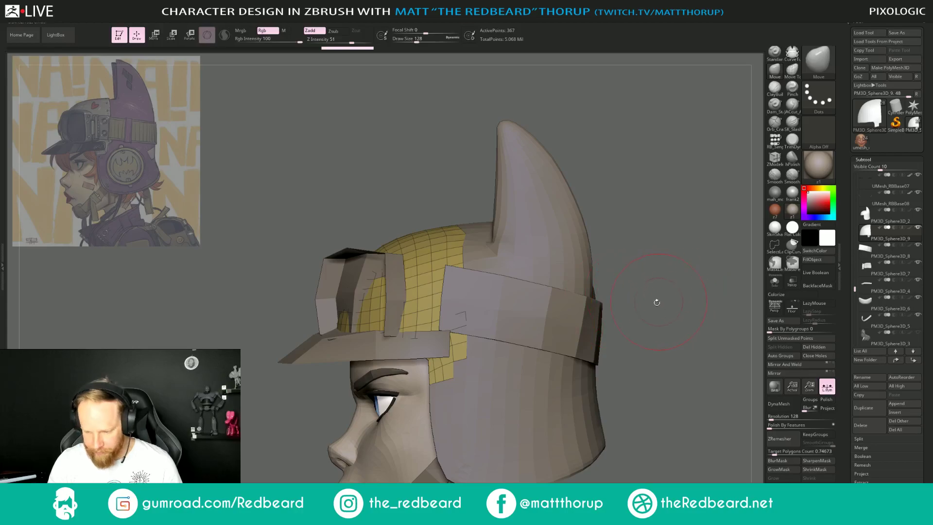
{"action": "key", "text": "b"}
{"action": "key", "text": "c"}
{"action": "key", "text": "b"}
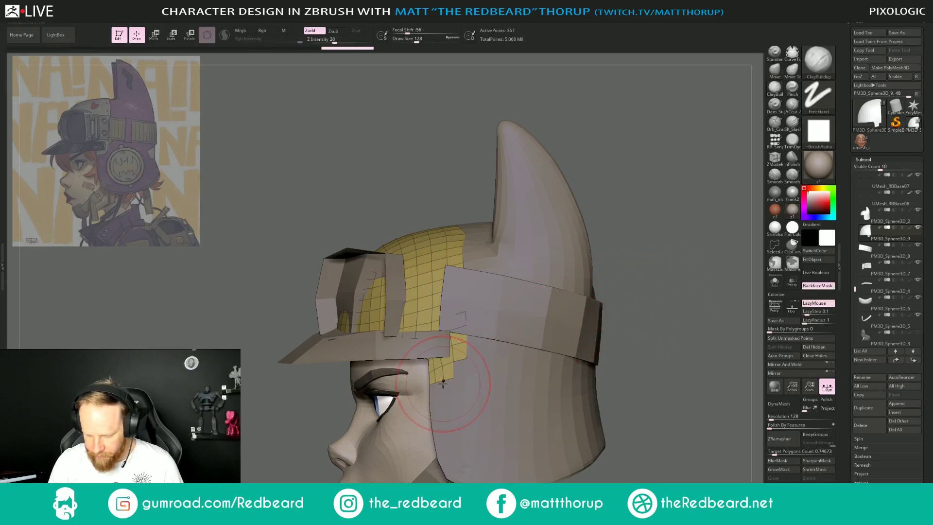
Reshape the front shell's temple tab below the visor with the Move brush at draw sizes of 90, 68 and 49.
{"action": "key", "text": "b"}
{"action": "key", "text": "m"}
{"action": "key", "text": "v"}
{"action": "key", "text": "s"}
{"action": "left_click_drag", "start_coordinate": [446, 381], "coordinate": [437, 380]}
{"action": "left_click_drag", "start_coordinate": [702, 302], "coordinate": [746, 314]}
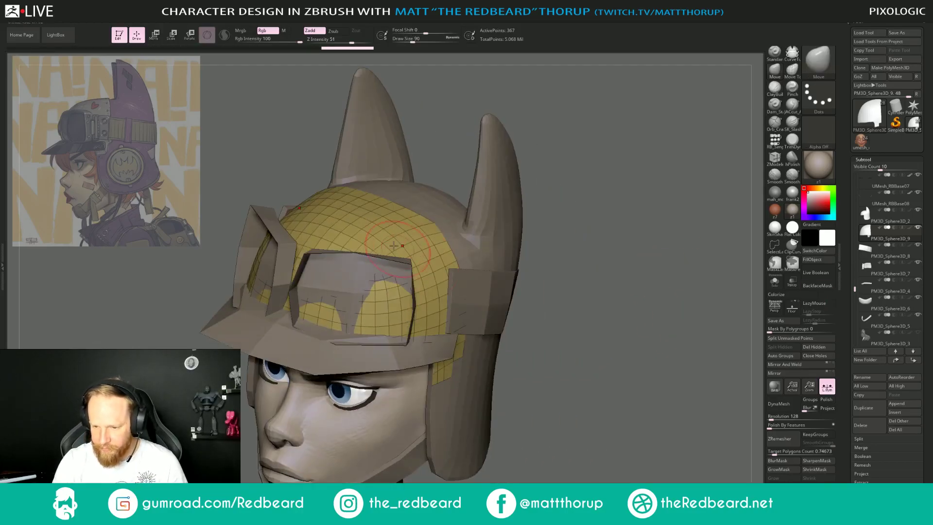
{"action": "left_click_drag", "start_coordinate": [534, 280], "coordinate": [439, 381]}
{"action": "key", "text": "bracketleft"}
{"action": "key", "text": "bracketleft"}
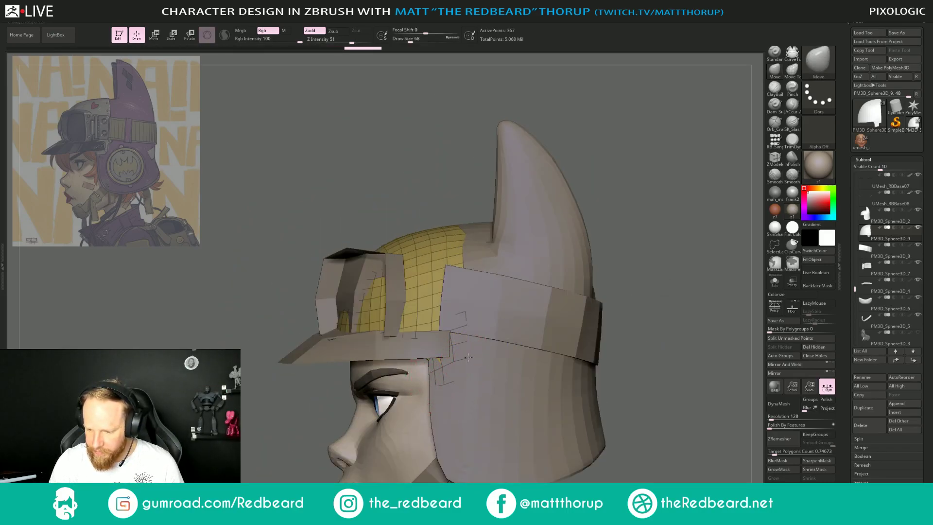
{"action": "key", "text": "bracketleft"}
{"action": "key", "text": "bracketleft"}
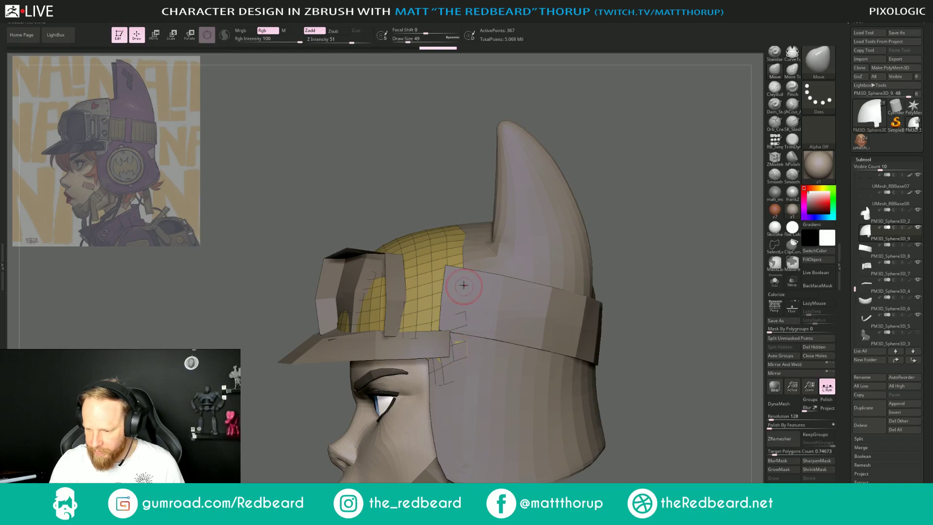
Adjust the rear edge of the front shell between the band and the crown in profile.
{"action": "key", "text": "bracketright"}
{"action": "key", "text": "bracketright"}
{"action": "key", "text": "bracketright"}
{"action": "key", "text": "bracketright"}
{"action": "left_click_drag", "start_coordinate": [469, 286], "coordinate": [466, 235]}
{"action": "key", "text": "s"}
{"action": "key", "text": "s"}
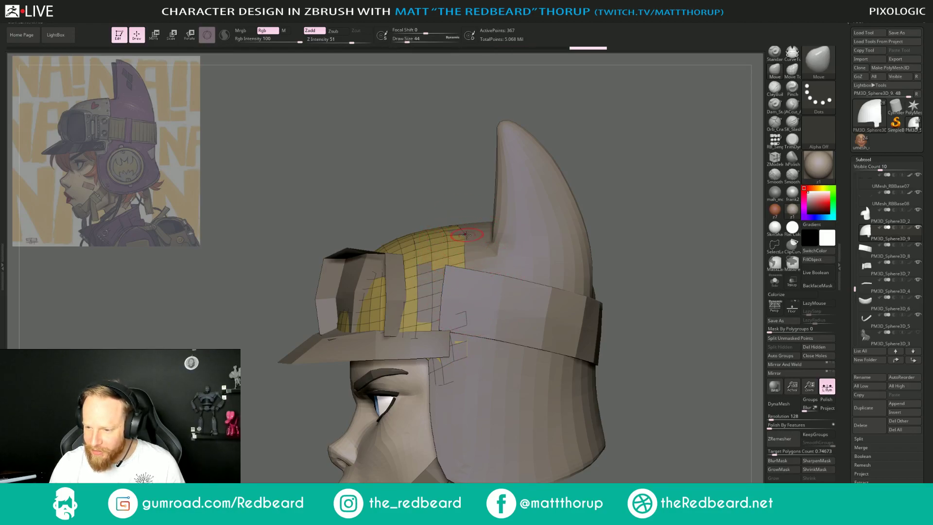
Shift the middle of the front shell's rear edge backward from above at a draw size of 182.
{"action": "key", "text": "bracketright"}
{"action": "key", "text": "bracketright"}
{"action": "key", "text": "bracketright"}
{"action": "key", "text": "bracketright"}
{"action": "key", "text": "bracketright"}
{"action": "right_click_drag", "start_coordinate": [465, 221], "coordinate": [476, 300]}
{"action": "key", "text": "s"}
{"action": "left_click_drag", "start_coordinate": [444, 193], "coordinate": [462, 195]}
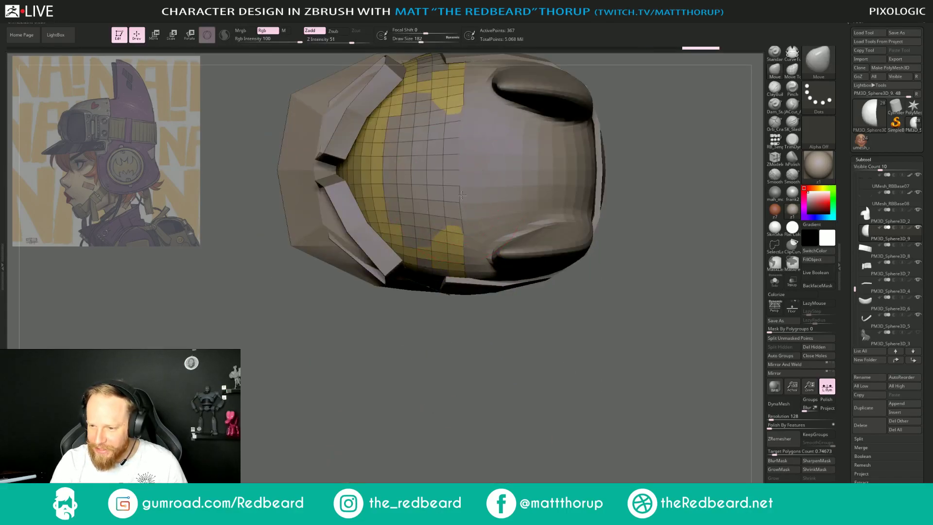
Straighten the front shell's rear edge across the crown at draw sizes of 140 and 65.
{"action": "key", "text": "bracketleft"}
{"action": "key", "text": "bracketleft"}
{"action": "key", "text": "bracketleft"}
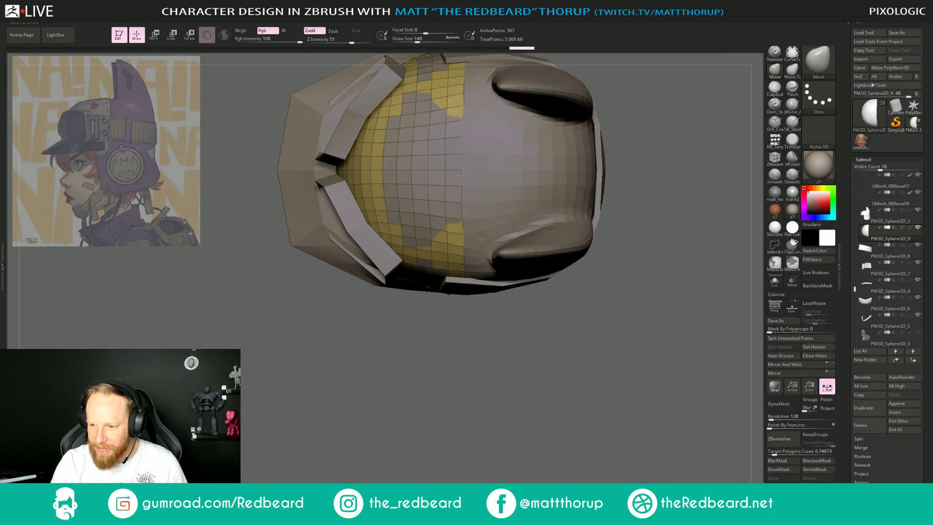
{"action": "key", "text": "bracketleft"}
{"action": "key", "text": "bracketleft"}
{"action": "key", "text": "bracketleft"}
{"action": "key", "text": "bracketleft"}
{"action": "key", "text": "bracketleft"}
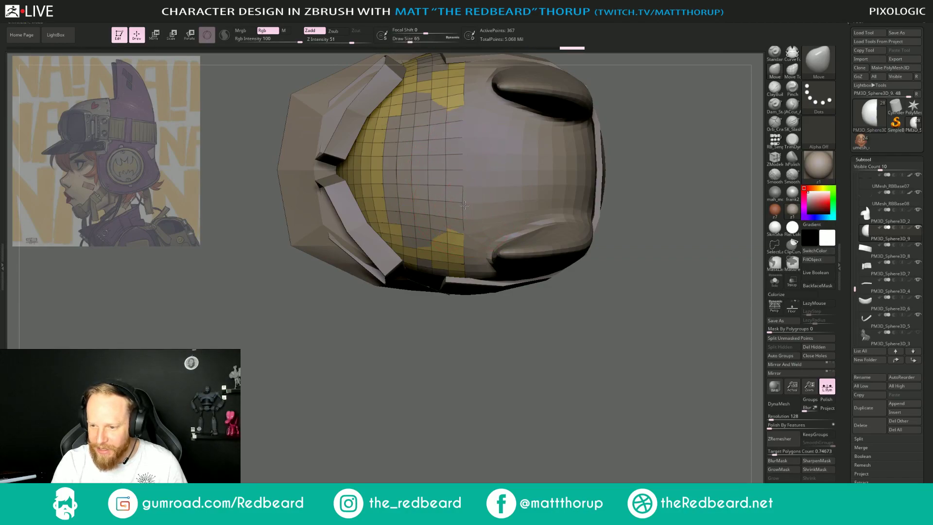
{"action": "right_click_drag", "start_coordinate": [462, 371], "coordinate": [471, 325]}
{"action": "left_click_drag", "start_coordinate": [460, 227], "coordinate": [463, 227]}
{"action": "right_click_drag", "start_coordinate": [665, 283], "coordinate": [564, 264]}
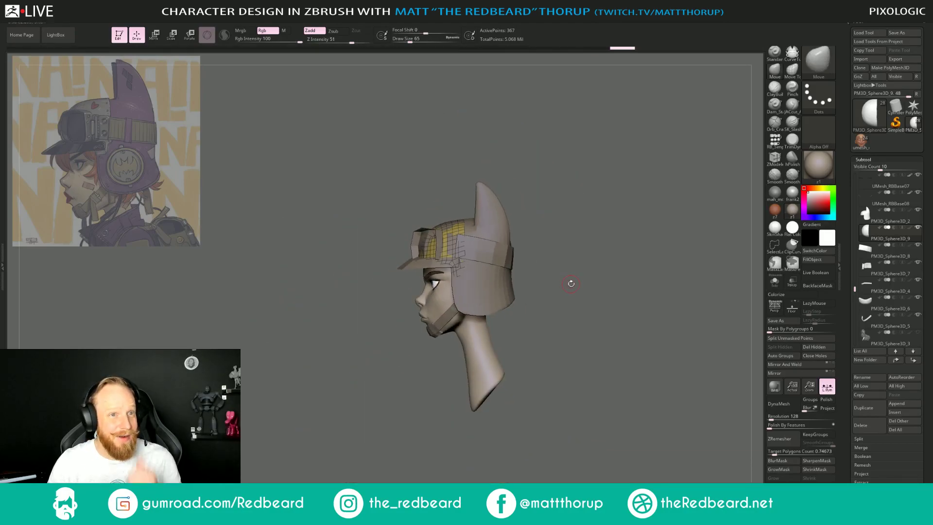
Smooth out the outline of the front shell's temple tab in profile with the Move brush at a draw size of 49.
{"action": "right_click_drag", "start_coordinate": [599, 305], "coordinate": [618, 336]}
{"action": "key", "text": "s"}
{"action": "left_click_drag", "start_coordinate": [437, 332], "coordinate": [441, 332]}
{"action": "key", "text": "s"}
{"action": "key", "text": "bracketleft"}
{"action": "key", "text": "bracketleft"}
{"action": "key", "text": "bracketleft"}
{"action": "key", "text": "bracketleft"}
{"action": "key", "text": "bracketleft"}
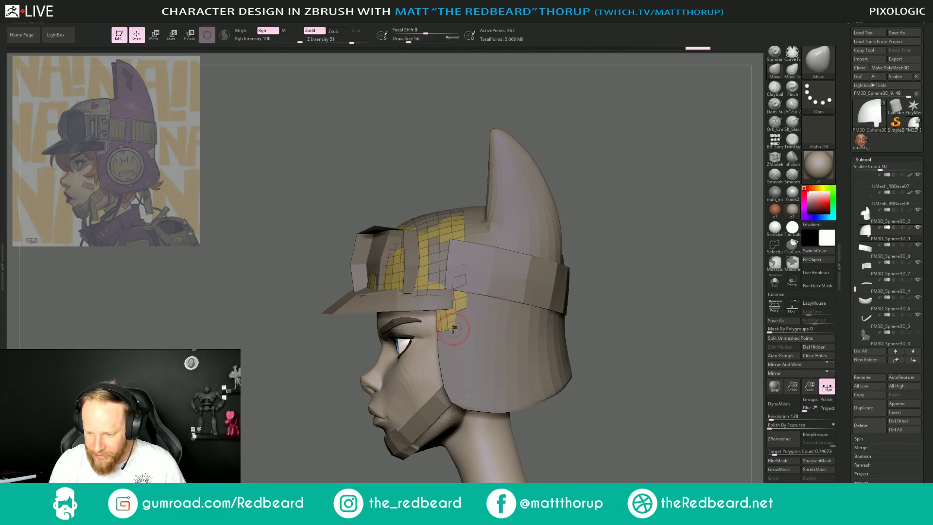
{"action": "key", "text": "bracketleft"}
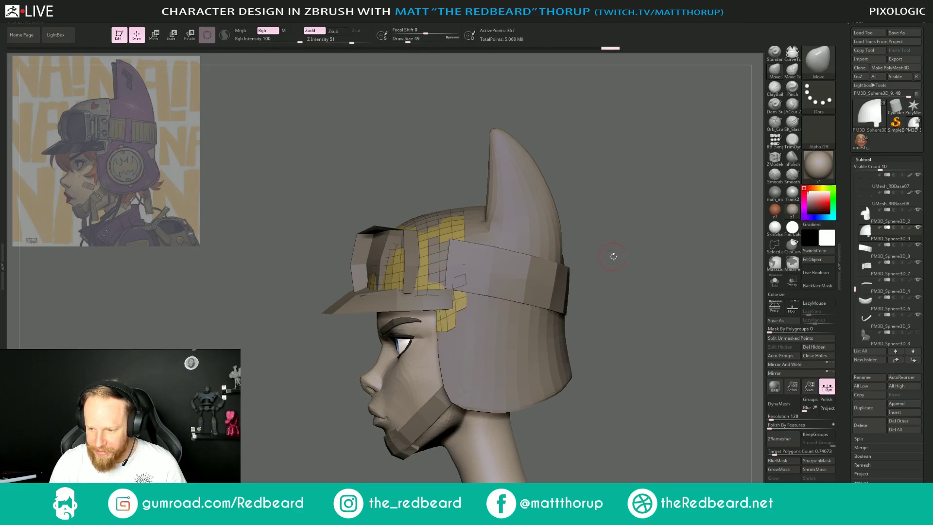
Lift the front shell's crown slightly off the helmet with the Move brush at a draw size of 351.
{"action": "left_click_drag", "start_coordinate": [609, 258], "coordinate": [632, 272]}
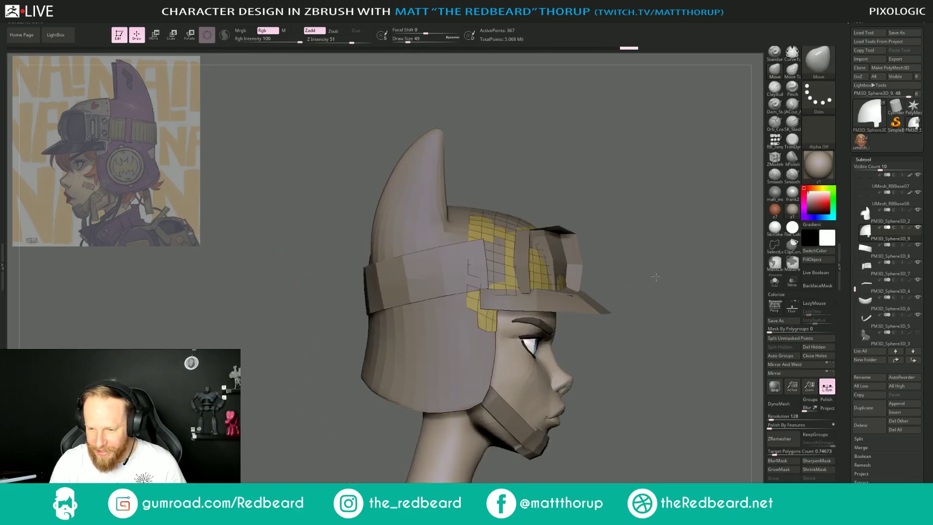
{"action": "key", "text": "s"}
{"action": "mouse_move", "coordinate": [478, 217]}
{"action": "left_mouse_down"}
{"action": "mouse_move", "coordinate": [500, 217]}
{"action": "mouse_move", "coordinate": [478, 215]}
{"action": "left_mouse_up"}
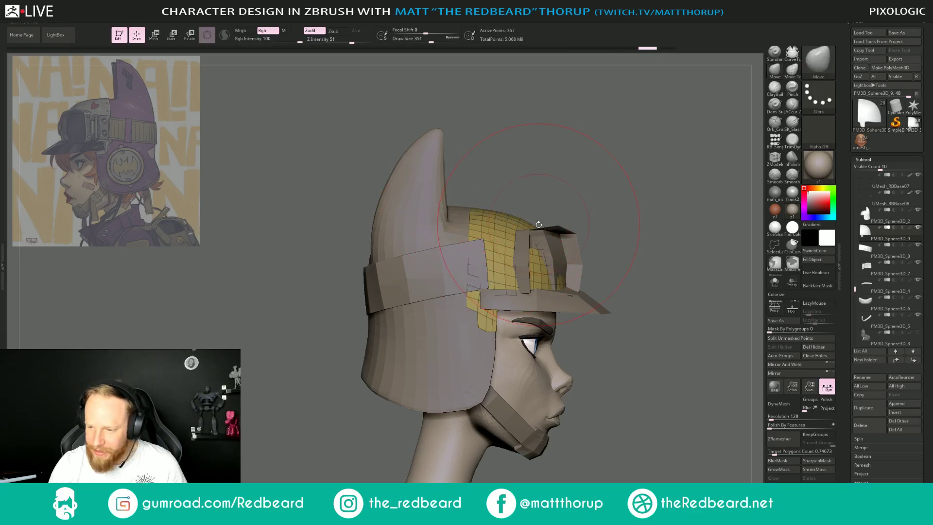
Adjust the side of the helmet's front shell with a smaller Move brush.
{"action": "left_click_drag", "start_coordinate": [658, 224], "coordinate": [608, 260]}
{"action": "key", "text": "s"}
{"action": "left_click_drag", "start_coordinate": [495, 242], "coordinate": [524, 248]}
{"action": "left_click_drag", "start_coordinate": [619, 238], "coordinate": [530, 265]}
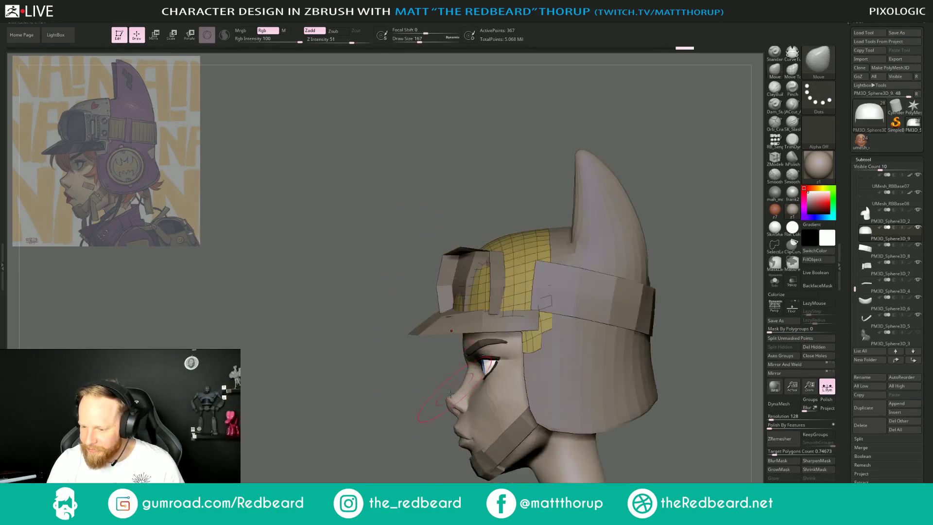
{"action": "left_click_drag", "start_coordinate": [431, 388], "coordinate": [356, 398], "text": "alt"}
Give the helmet's front shell thickness by extruding all its polygons with the ZModeler brush.
{"action": "key", "text": "b"}
{"action": "key", "text": "z"}
{"action": "key", "text": "m"}
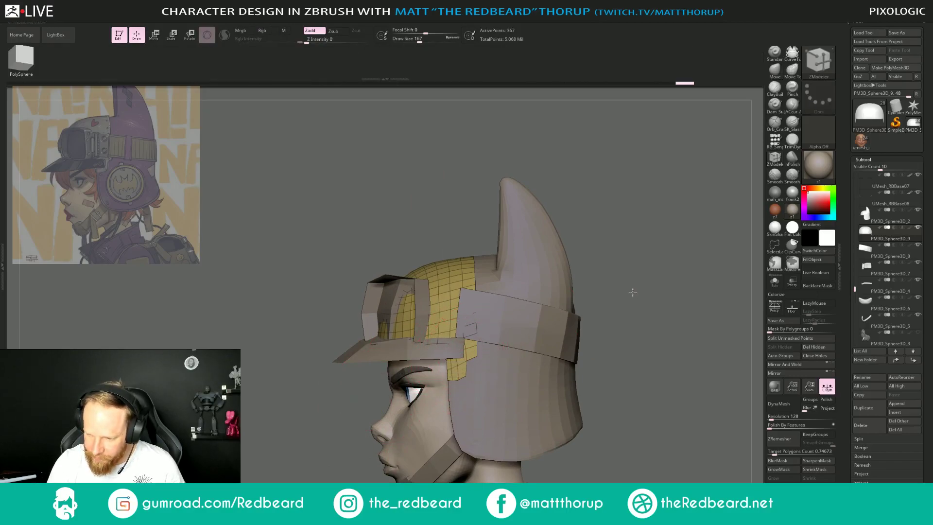
{"action": "left_click_drag", "start_coordinate": [632, 293], "coordinate": [642, 288]}
{"action": "key", "text": "ctrl+z"}
{"action": "key", "text": "space"}
{"action": "left_click", "coordinate": [514, 317]}
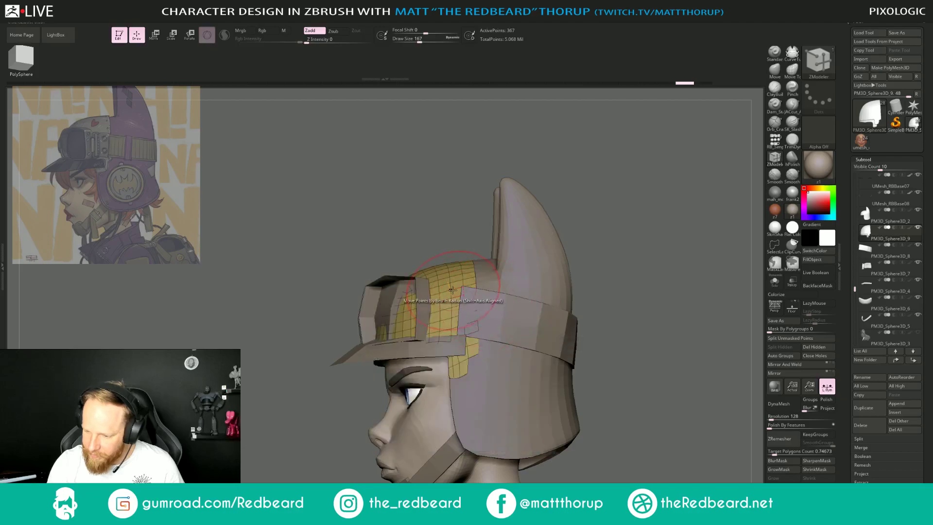
{"action": "left_click", "coordinate": [455, 283]}
{"action": "left_click_drag", "start_coordinate": [613, 275], "coordinate": [597, 371]}
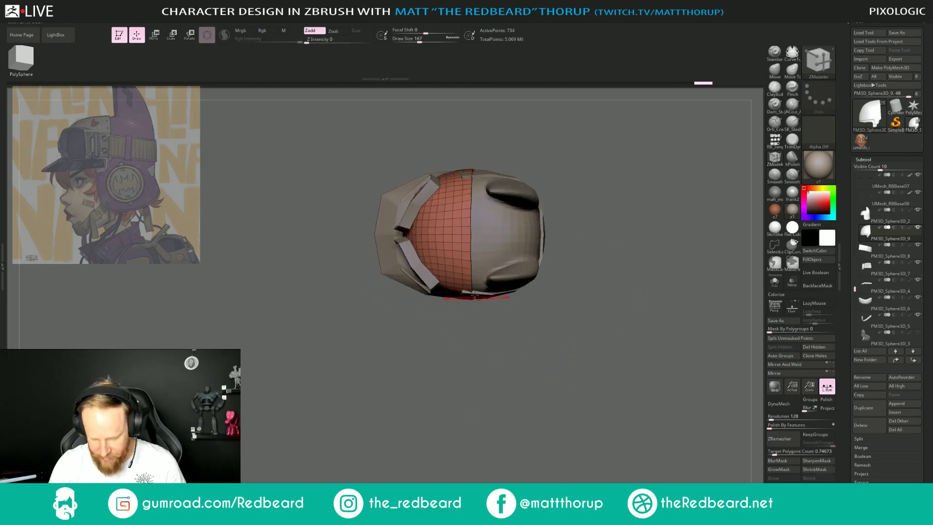
Reshape the thickened front shell with the Move brush in top and side views, and hide its wireframe.
{"action": "key", "text": "b"}
{"action": "key", "text": "m"}
{"action": "key", "text": "v"}
{"action": "key", "text": "s"}
{"action": "left_click_drag", "start_coordinate": [419, 252], "coordinate": [426, 250]}
{"action": "left_click_drag", "start_coordinate": [417, 336], "coordinate": [421, 297], "text": "shift"}
{"action": "left_click", "coordinate": [438, 362], "text": "alt"}
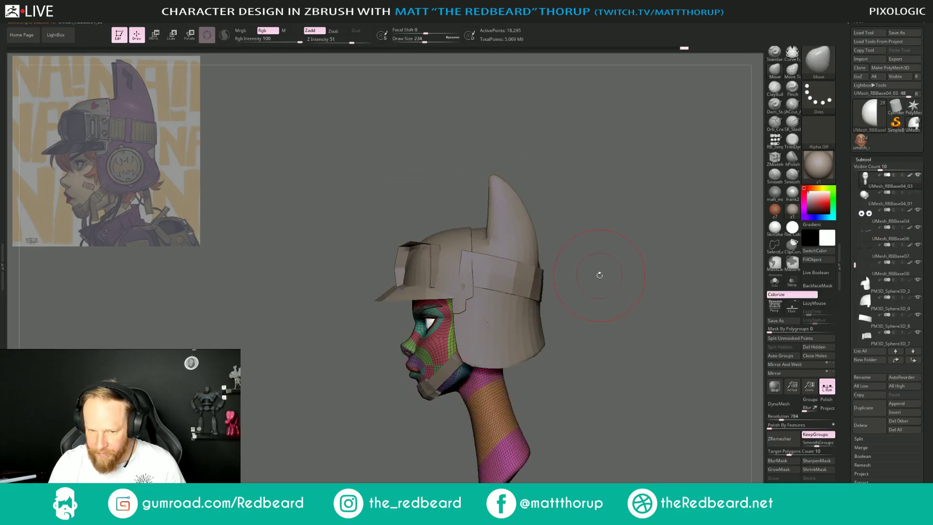
{"action": "left_click", "coordinate": [455, 280], "text": "alt"}
{"action": "left_click_drag", "start_coordinate": [600, 229], "coordinate": [598, 272], "text": "alt"}
{"action": "key", "text": "s"}
{"action": "left_click_drag", "start_coordinate": [394, 220], "coordinate": [390, 220]}
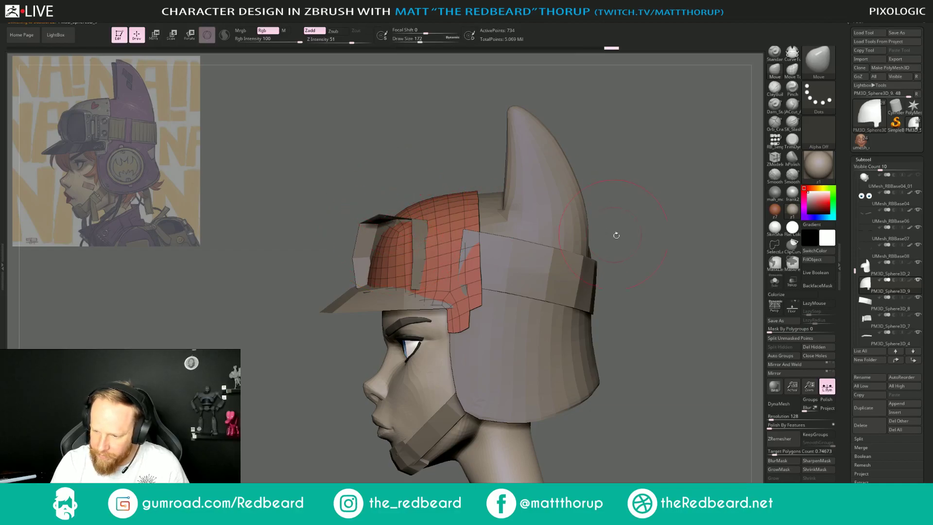
{"action": "key", "text": "shift+f"}
Select the faceted goggle piece at the helmet's front and fit it closer to the shell with the Move brush.
{"action": "left_click_drag", "start_coordinate": [660, 258], "coordinate": [660, 299]}
{"action": "left_click", "coordinate": [548, 272], "text": "alt"}
{"action": "left_click", "coordinate": [414, 240], "text": "alt"}
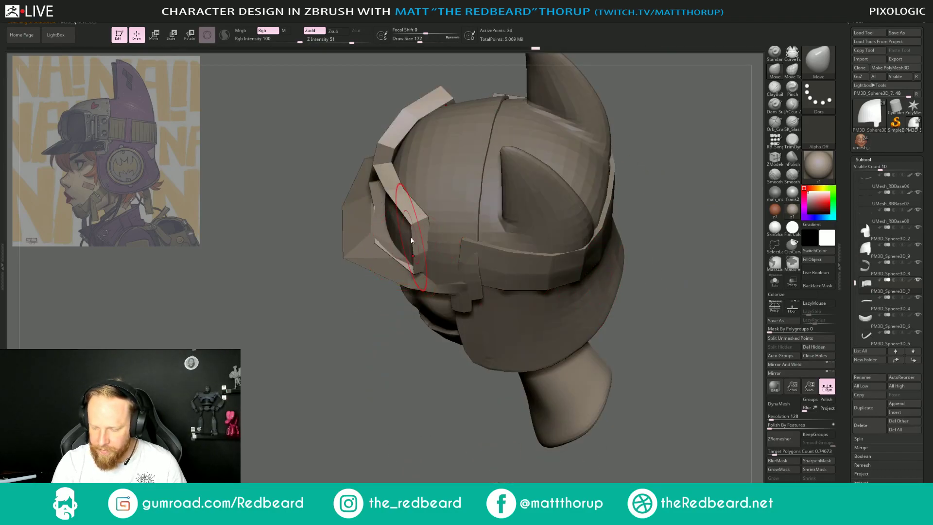
{"action": "mouse_move", "coordinate": [409, 248]}
{"action": "left_mouse_down"}
{"action": "mouse_move", "coordinate": [422, 255]}
{"action": "mouse_move", "coordinate": [412, 256]}
{"action": "left_mouse_up"}
{"action": "key", "text": "s"}
{"action": "left_click_drag", "start_coordinate": [385, 362], "coordinate": [382, 311], "text": "shift"}
{"action": "left_click_drag", "start_coordinate": [636, 258], "coordinate": [729, 262]}
{"action": "key", "text": "s"}
{"action": "left_click_drag", "start_coordinate": [382, 225], "coordinate": [378, 225]}
{"action": "left_click_drag", "start_coordinate": [637, 267], "coordinate": [544, 264], "text": "shift"}
Select the main eared helmet piece and flare its lower rear edge outward with the Move brush.
{"action": "right_click_drag", "start_coordinate": [544, 264], "coordinate": [503, 339], "text": "alt"}
{"action": "left_click", "coordinate": [438, 360], "text": "alt"}
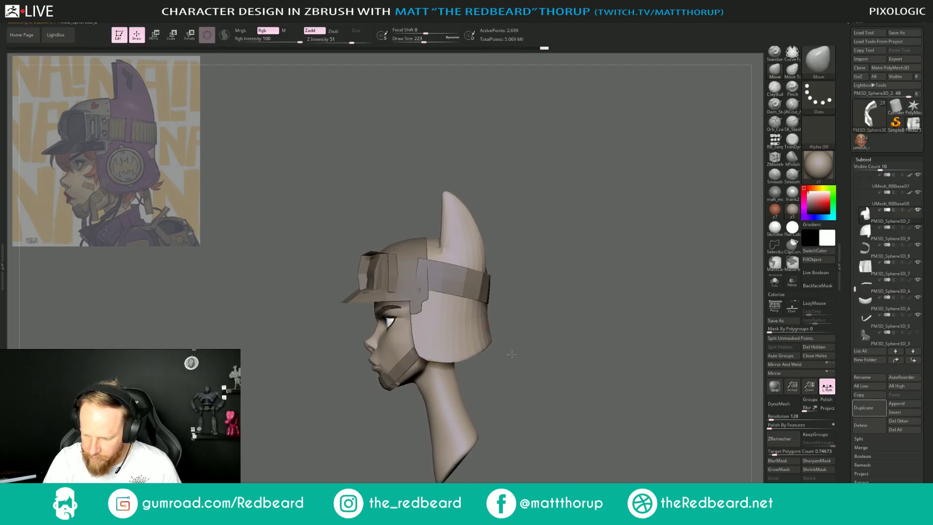
{"action": "left_click_drag", "start_coordinate": [510, 354], "coordinate": [513, 366], "text": "alt"}
{"action": "key", "text": "s"}
{"action": "left_click_drag", "start_coordinate": [448, 372], "coordinate": [443, 372]}
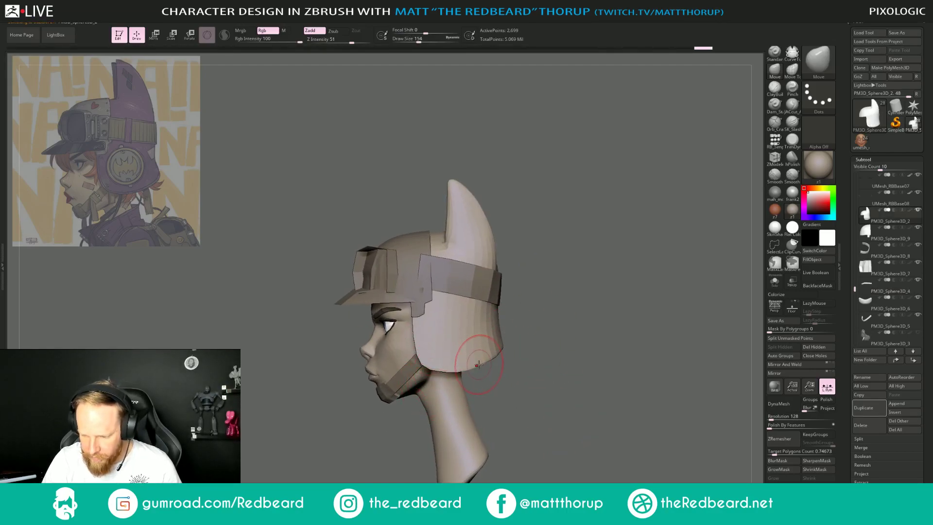
{"action": "key", "text": "s"}
{"action": "left_click_drag", "start_coordinate": [501, 331], "coordinate": [494, 331]}
{"action": "key", "text": "s"}
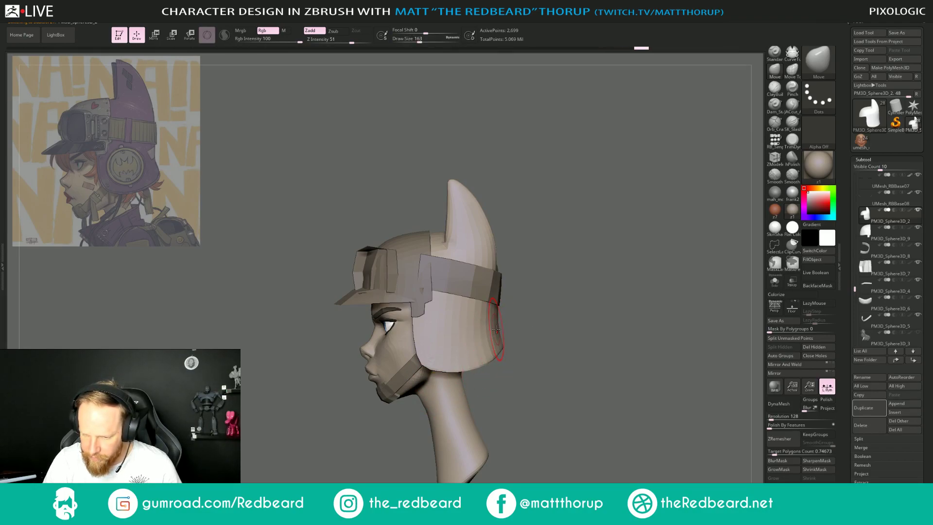
{"action": "left_click_drag", "start_coordinate": [559, 315], "coordinate": [567, 343]}
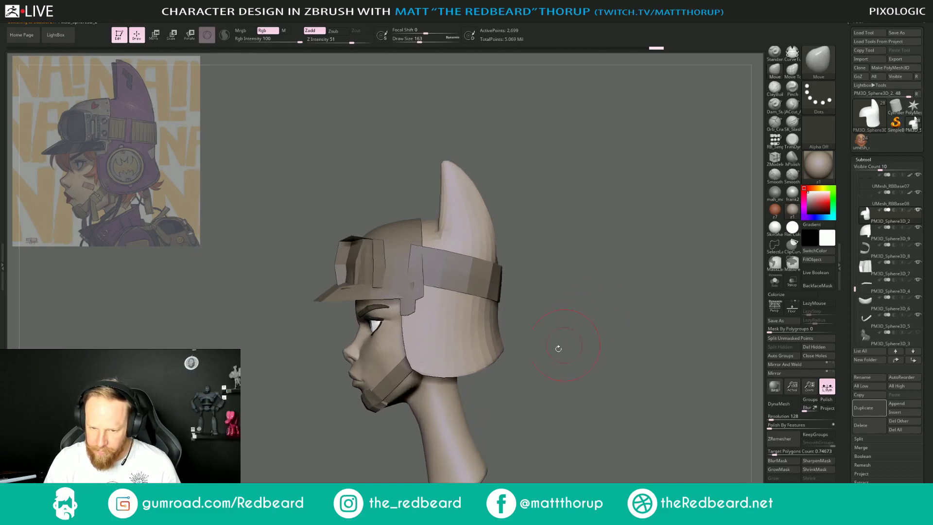
{"action": "left_click_drag", "start_coordinate": [523, 405], "coordinate": [544, 336]}
{"action": "left_click_drag", "start_coordinate": [359, 428], "coordinate": [556, 302]}
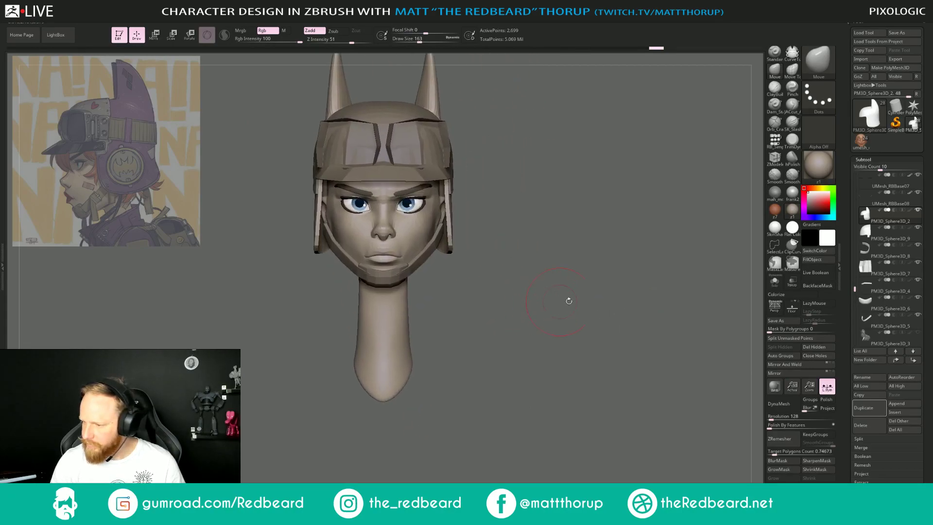
Load the simple insert-mesh brush, select the head, and raise the head to its highest subdivision level.
{"action": "left_click", "coordinate": [775, 140]}
{"action": "left_click", "coordinate": [384, 376], "text": "alt"}
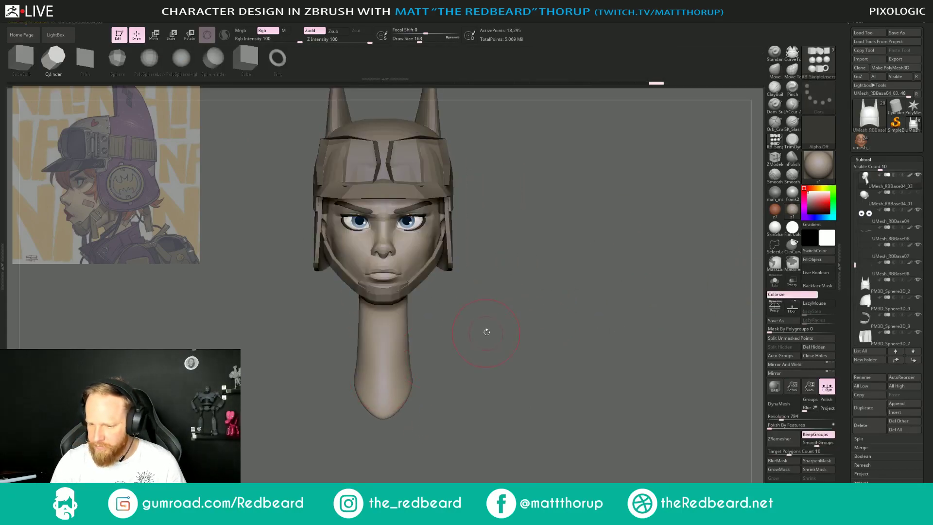
{"action": "left_click", "coordinate": [776, 285]}
{"action": "left_click", "coordinate": [776, 284]}
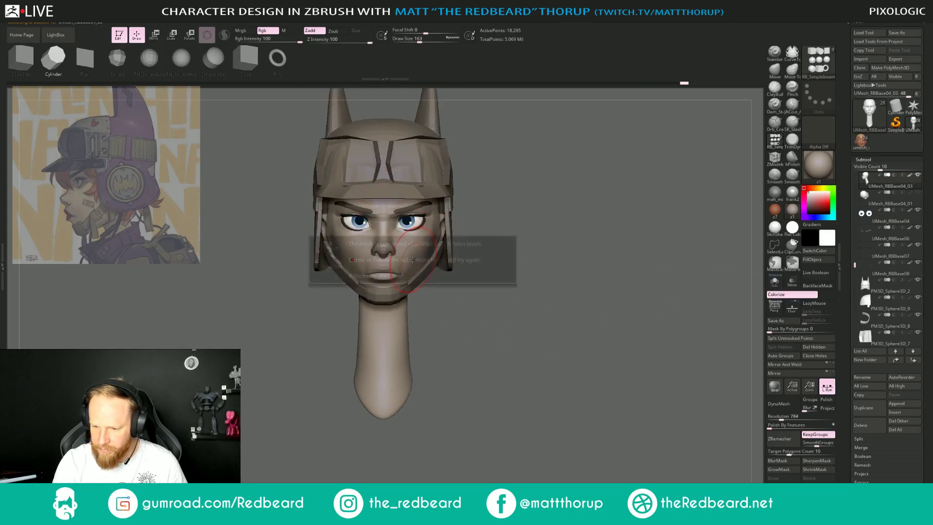
{"action": "key", "text": "d"}
{"action": "key", "text": "d"}
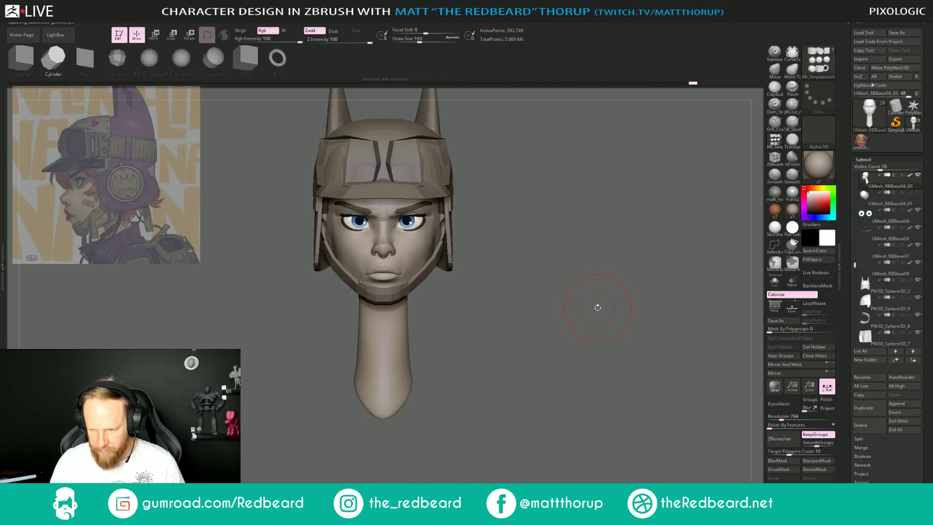
Insert a PolySphereLow primitive at the neck base from the eared helmet piece, split it into its own subtool and select it.
{"action": "left_click_drag", "start_coordinate": [561, 295], "coordinate": [589, 323]}
{"action": "left_click", "coordinate": [467, 342], "text": "alt"}
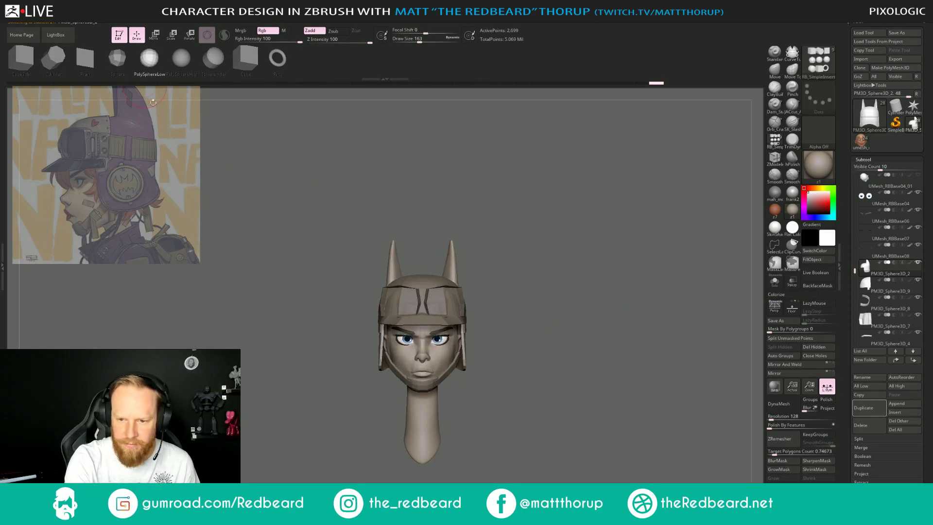
{"action": "left_click_drag", "start_coordinate": [423, 437], "coordinate": [456, 466]}
{"action": "left_click_drag", "start_coordinate": [493, 436], "coordinate": [578, 408], "text": "shift"}
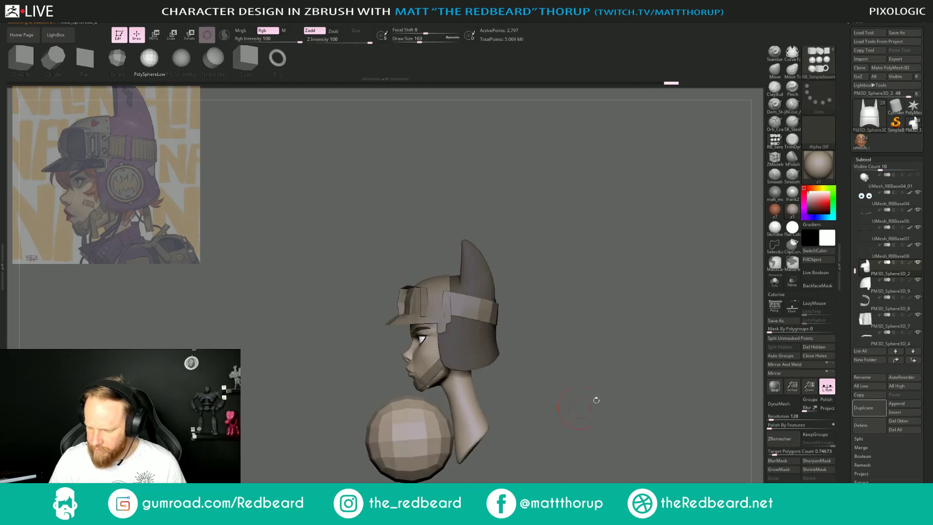
{"action": "left_click", "coordinate": [793, 338]}
{"action": "left_click_drag", "start_coordinate": [585, 395], "coordinate": [478, 282], "text": "alt"}
{"action": "mouse_move", "coordinate": [492, 331]}
{"action": "left_mouse_down", "text": "alt"}
{"action": "mouse_move", "coordinate": [504, 334]}
{"action": "mouse_move", "coordinate": [497, 331]}
{"action": "left_mouse_up", "text": "alt"}
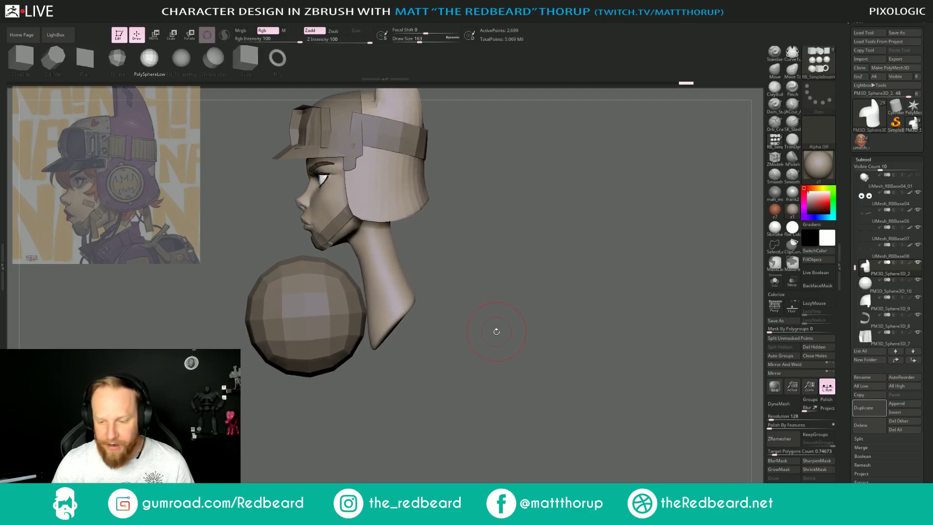
{"action": "left_click", "coordinate": [354, 355], "text": "alt"}
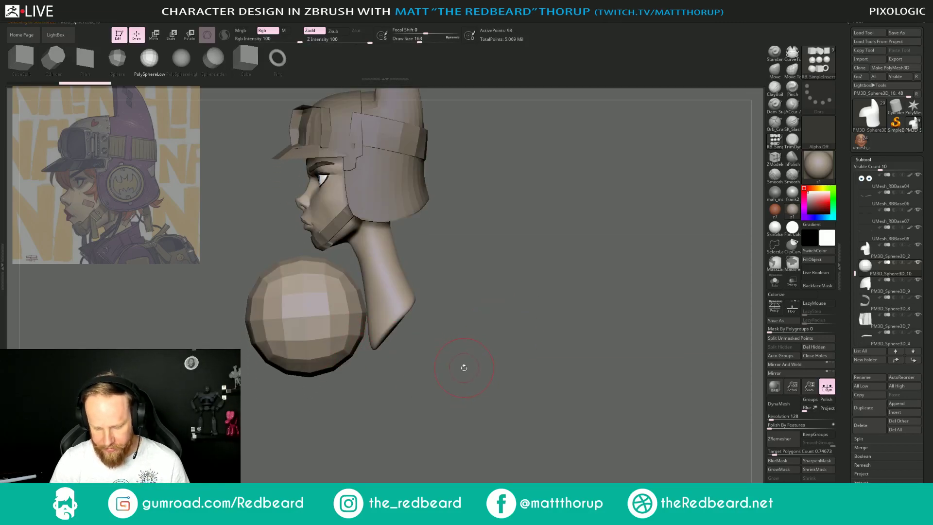
Center the gizmo on the inserted sphere, position it beneath the neck and flatten it front to back as a torso.
{"action": "key", "text": "w"}
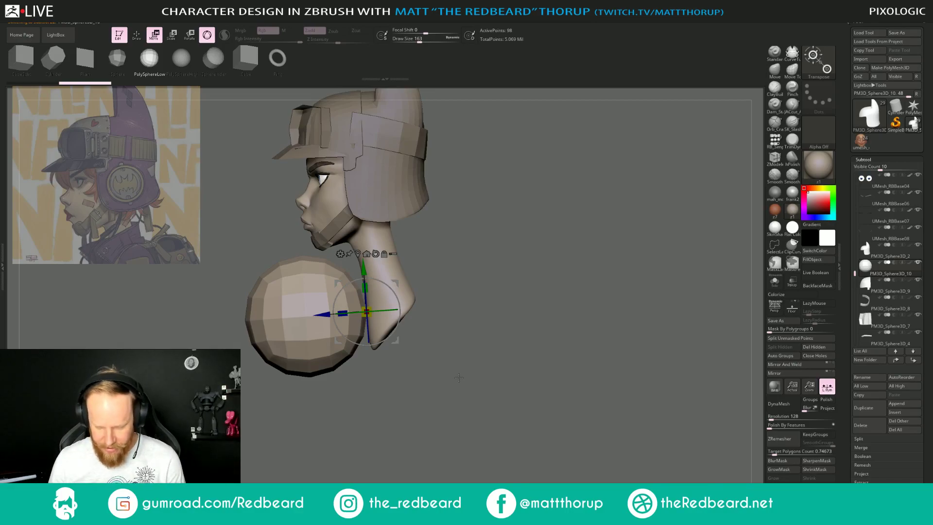
{"action": "left_click", "coordinate": [358, 254]}
{"action": "left_click_drag", "start_coordinate": [280, 324], "coordinate": [411, 363]}
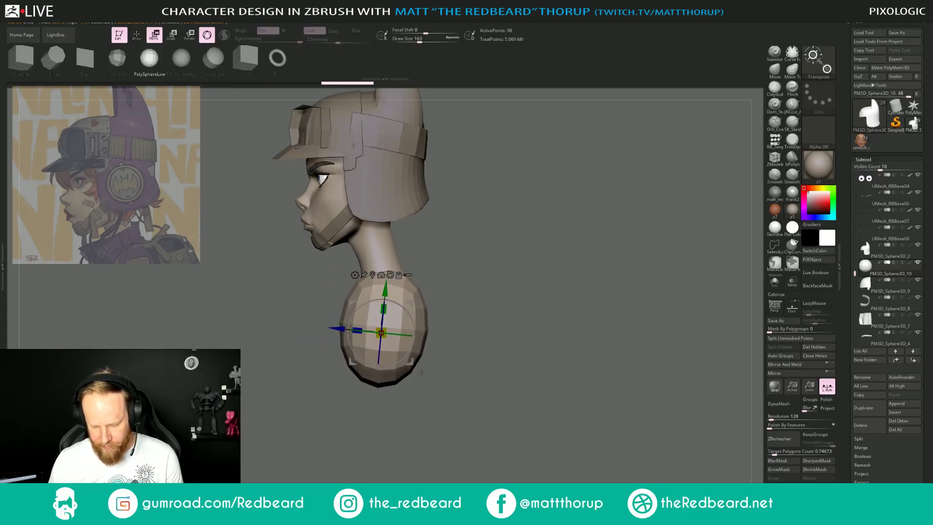
{"action": "key", "text": "Left"}
Fine-tune the flattened torso sphere's placement below the neck against the reference image.
{"action": "left_click_drag", "start_coordinate": [102, 295], "coordinate": [114, 296]}
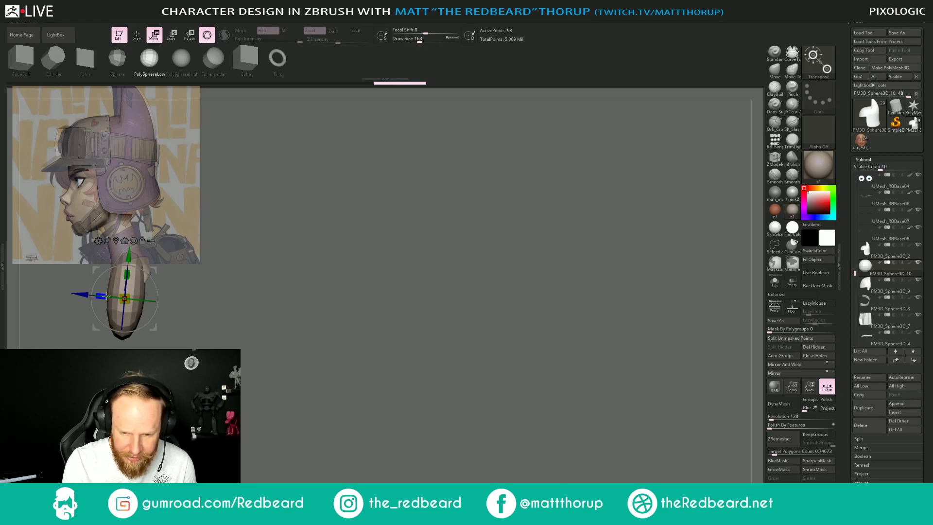
{"action": "left_click_drag", "start_coordinate": [157, 329], "coordinate": [159, 327]}
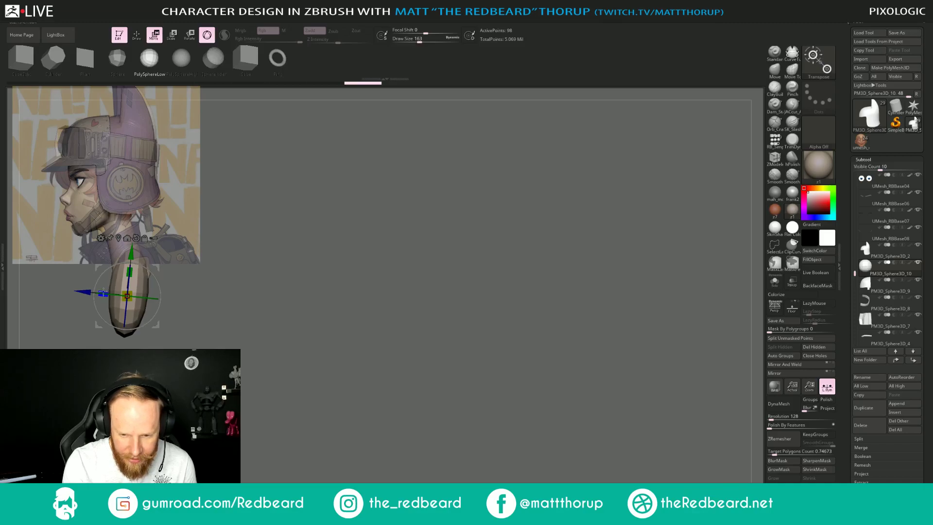
{"action": "left_click_drag", "start_coordinate": [126, 299], "coordinate": [127, 293]}
{"action": "mouse_move", "coordinate": [156, 324]}
{"action": "left_mouse_down"}
{"action": "mouse_move", "coordinate": [160, 312]}
{"action": "mouse_move", "coordinate": [159, 326]}
{"action": "left_mouse_up"}
{"action": "left_click_drag", "start_coordinate": [135, 295], "coordinate": [135, 295]}
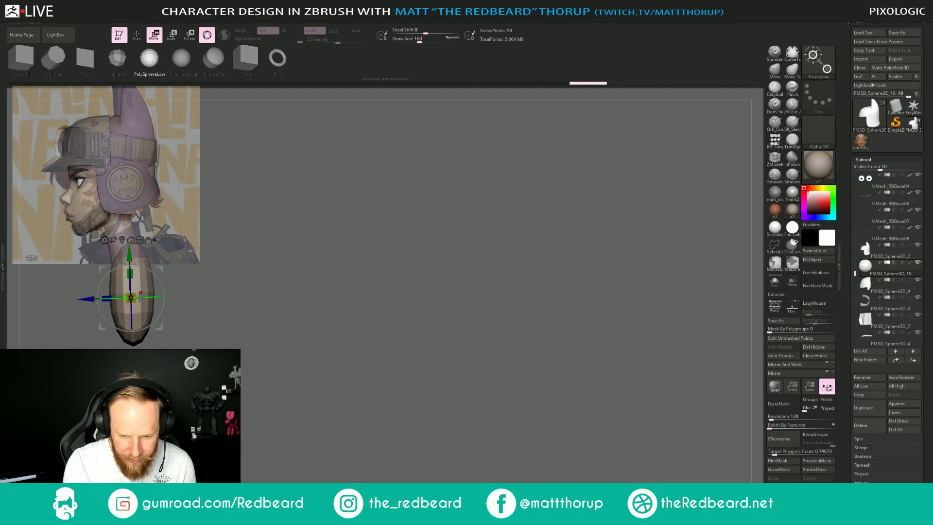
{"action": "left_click_drag", "start_coordinate": [160, 326], "coordinate": [160, 328]}
{"action": "left_click_drag", "start_coordinate": [227, 318], "coordinate": [262, 317]}
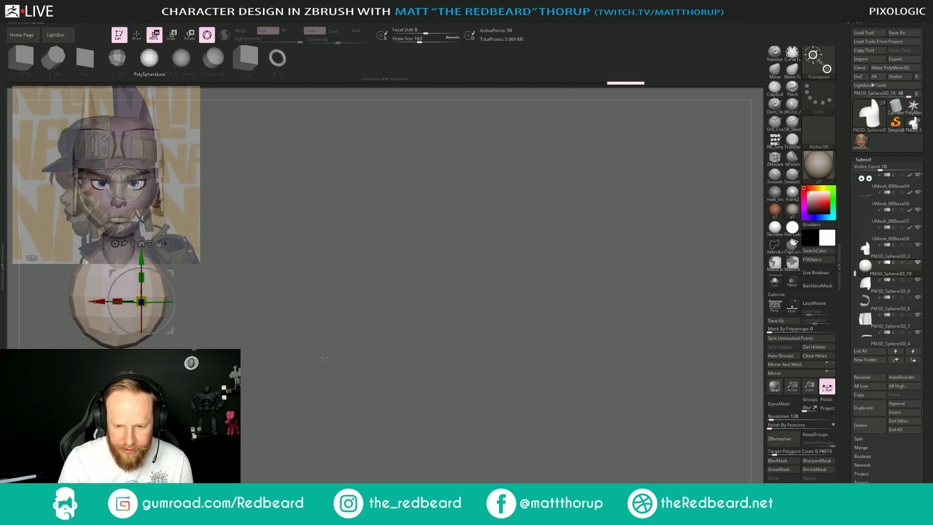
Start shaping the torso sphere's chest area with a larger Move brush.
{"action": "left_click_drag", "start_coordinate": [306, 356], "coordinate": [577, 416], "text": "alt"}
{"action": "key", "text": "q"}
{"action": "key", "text": "b"}
{"action": "key", "text": "m"}
{"action": "key", "text": "v"}
{"action": "key", "text": "s"}
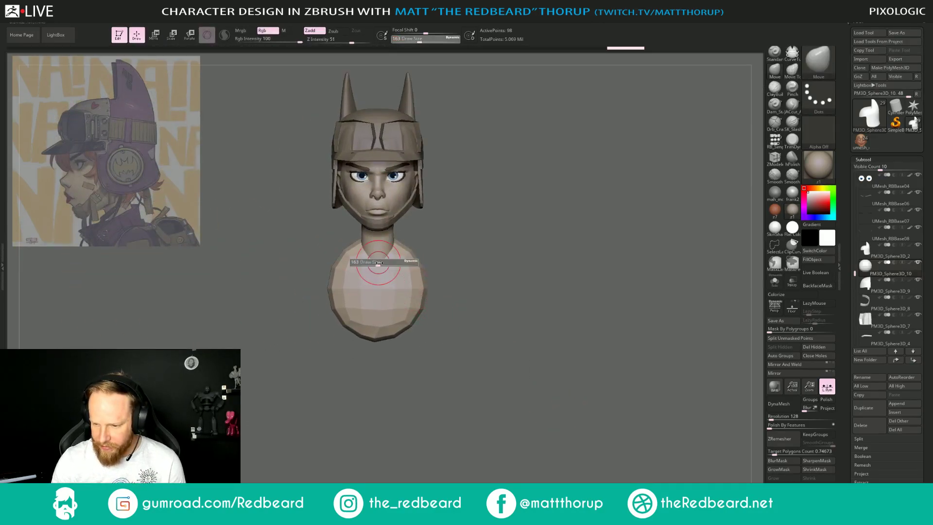
{"action": "left_click_drag", "start_coordinate": [377, 263], "coordinate": [384, 263]}
{"action": "left_click_drag", "start_coordinate": [486, 220], "coordinate": [450, 224], "text": "shift"}
{"action": "left_click_drag", "start_coordinate": [381, 302], "coordinate": [391, 335]}
{"action": "key", "text": "s"}
{"action": "left_click_drag", "start_coordinate": [423, 295], "coordinate": [419, 290]}
Refine the torso sphere around the base of the neck with the Move brush from several angles.
{"action": "left_click_drag", "start_coordinate": [444, 354], "coordinate": [481, 356]}
{"action": "key", "text": "s"}
{"action": "left_click_drag", "start_coordinate": [437, 258], "coordinate": [413, 267]}
{"action": "key", "text": "s"}
{"action": "left_click_drag", "start_coordinate": [476, 253], "coordinate": [521, 255]}
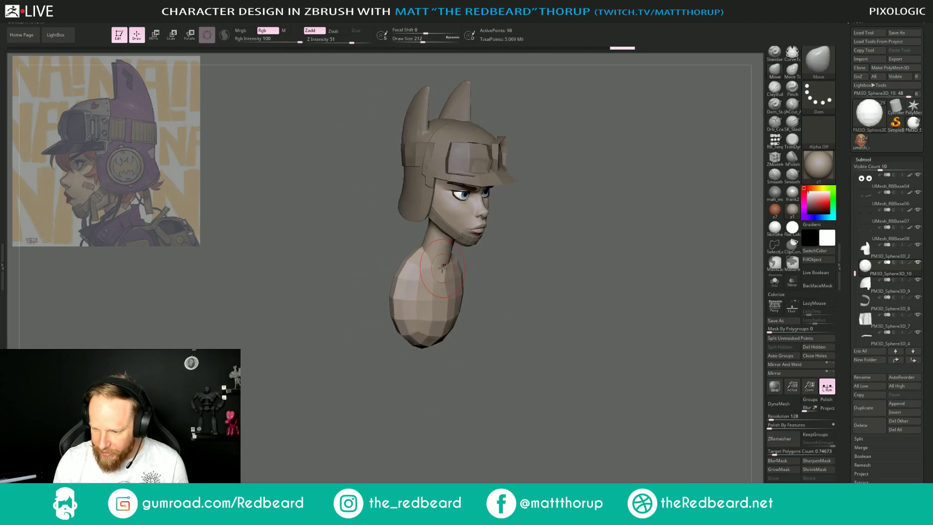
{"action": "mouse_move", "coordinate": [469, 283]}
{"action": "left_mouse_down", "text": "shift"}
{"action": "mouse_move", "coordinate": [443, 283]}
{"action": "mouse_move", "coordinate": [465, 320]}
{"action": "left_mouse_up", "text": "shift"}
{"action": "key", "text": "s"}
{"action": "key", "text": "s"}
{"action": "left_click_drag", "start_coordinate": [583, 323], "coordinate": [577, 233], "text": "shift"}
{"action": "left_click_drag", "start_coordinate": [526, 399], "coordinate": [517, 419]}
{"action": "key", "text": "bracketleft"}
{"action": "key", "text": "bracketleft"}
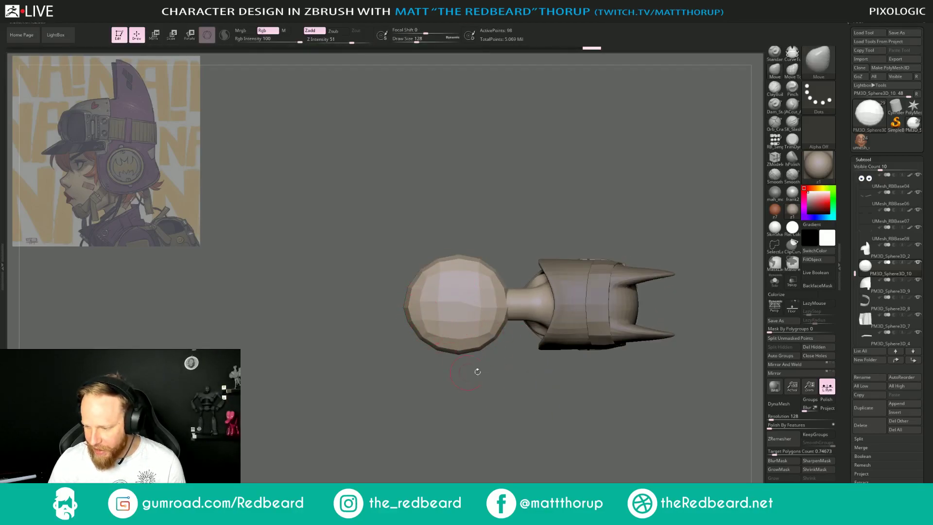
Show the torso sphere's wireframe and try Mirror And Weld on it.
{"action": "key", "text": "shift+f"}
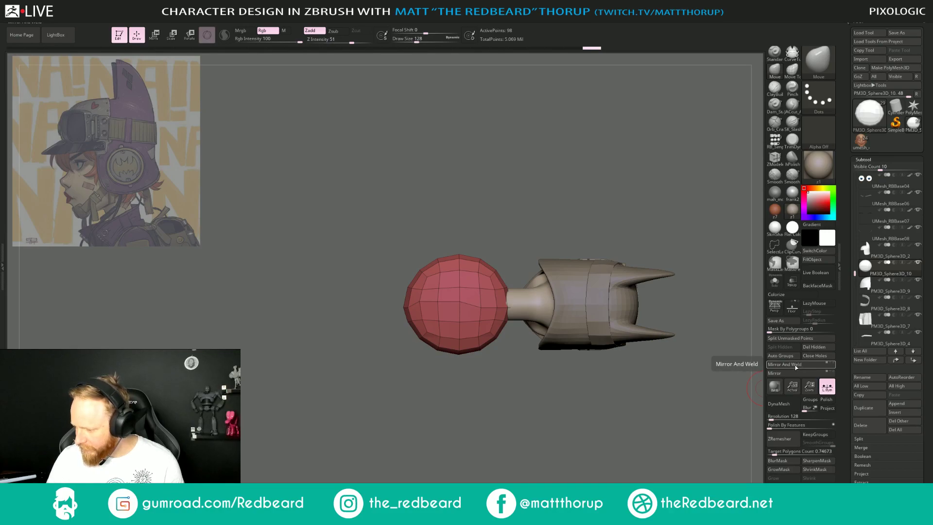
{"action": "left_click", "coordinate": [796, 367]}
{"action": "left_click_drag", "start_coordinate": [573, 393], "coordinate": [548, 422]}
{"action": "key", "text": "ctrl+z"}
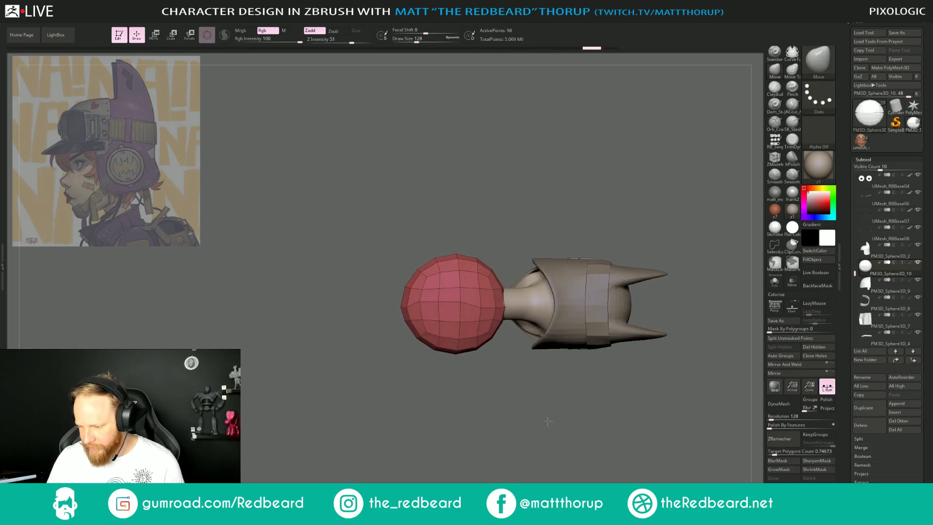
{"action": "left_click", "coordinate": [784, 364]}
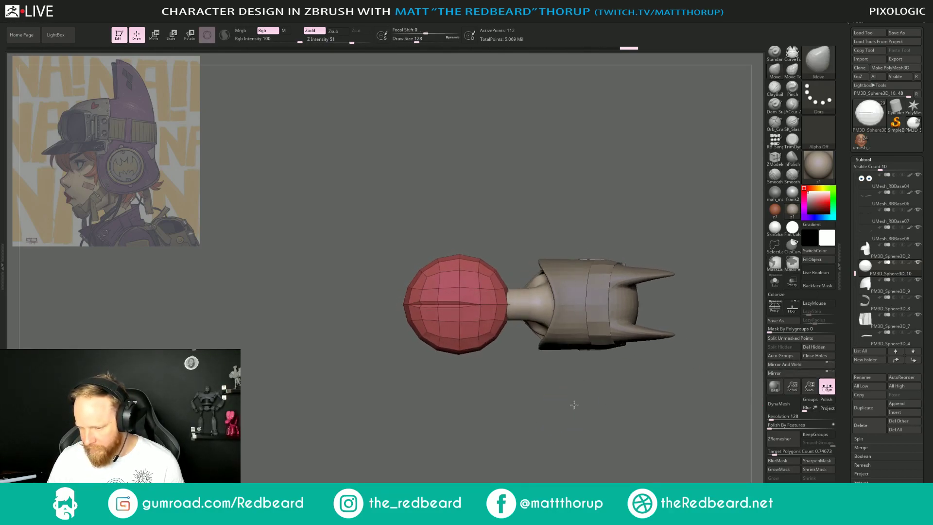
{"action": "key", "text": "ctrl+z"}
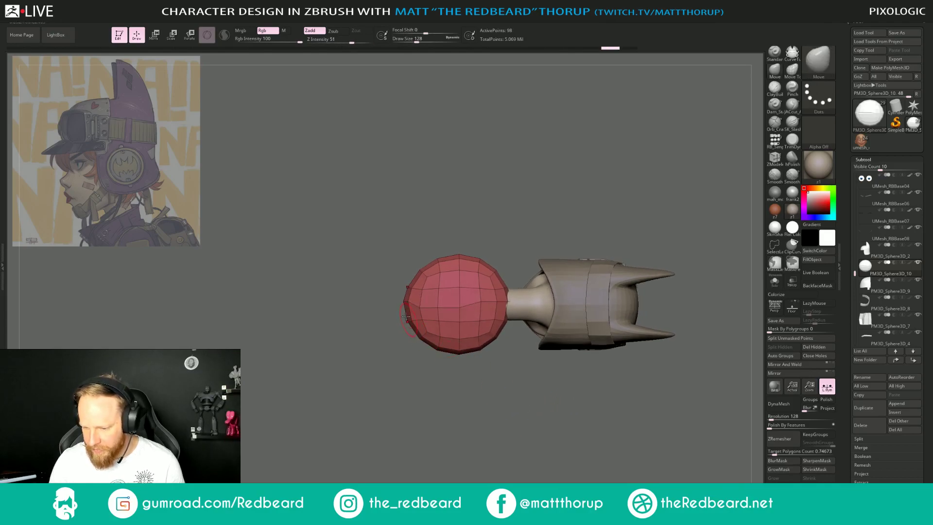
ZRemesh the torso sphere with the target polygon count set to 0.1.
{"action": "left_click_drag", "start_coordinate": [405, 316], "coordinate": [508, 352]}
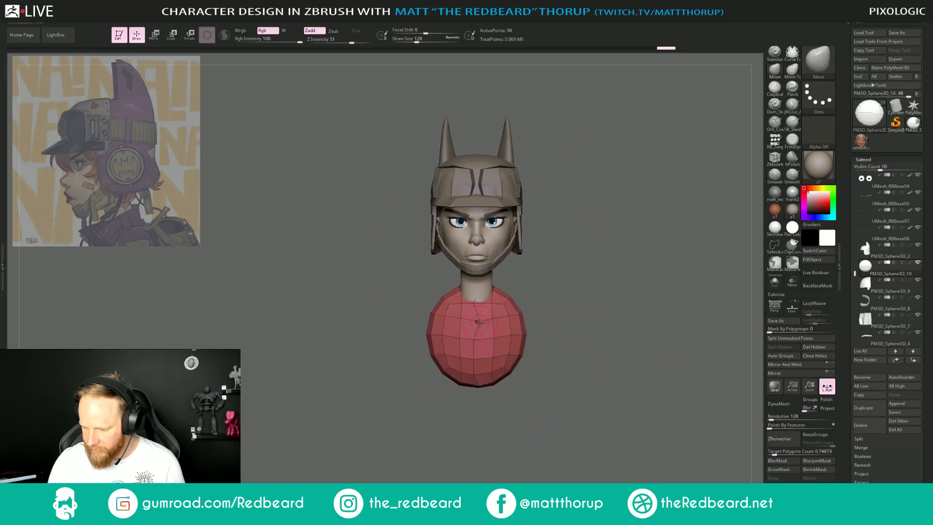
{"action": "left_click", "coordinate": [865, 495]}
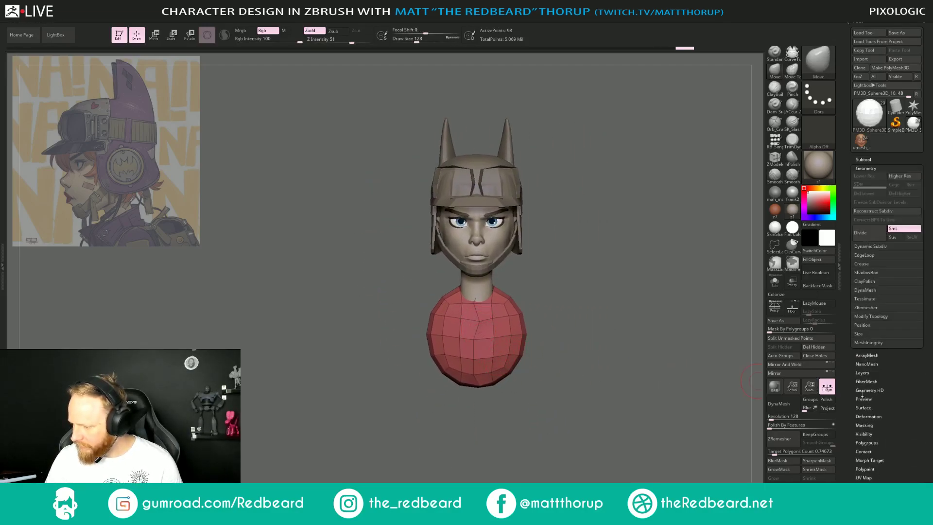
{"action": "left_click", "coordinate": [868, 307]}
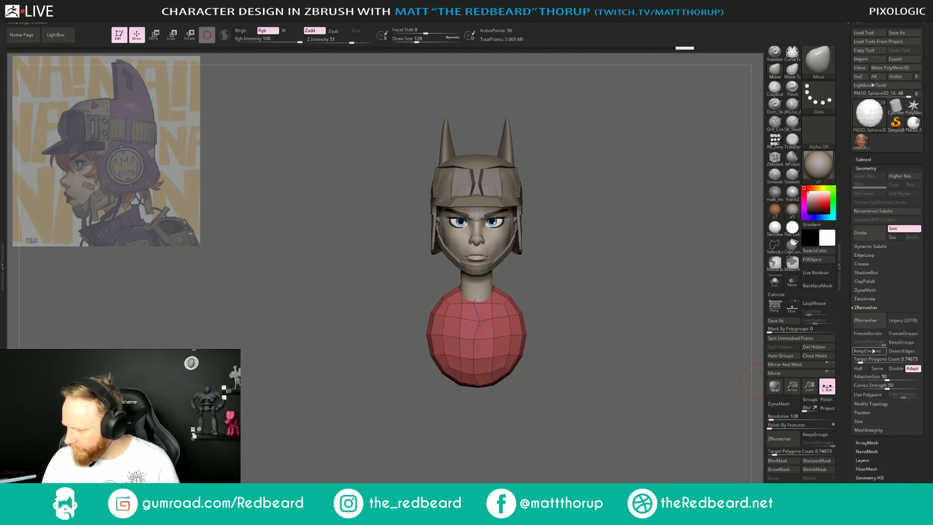
{"action": "left_click", "coordinate": [855, 361]}
{"action": "left_click", "coordinate": [871, 326]}
{"action": "mouse_move", "coordinate": [539, 299]}
{"action": "left_mouse_down"}
{"action": "mouse_move", "coordinate": [493, 360]}
{"action": "mouse_move", "coordinate": [560, 328]}
{"action": "left_mouse_up"}
Try the ZModeler brush on faces of the remeshed torso sphere.
{"action": "key", "text": "s"}
{"action": "left_click_drag", "start_coordinate": [415, 317], "coordinate": [433, 321]}
{"action": "key", "text": "b"}
{"action": "key", "text": "z"}
{"action": "key", "text": "m"}
{"action": "left_click", "coordinate": [433, 364], "text": "alt"}
{"action": "left_click", "coordinate": [441, 361], "text": "alt"}
{"action": "left_click", "coordinate": [443, 359], "text": "alt"}
{"action": "mouse_move", "coordinate": [536, 307]}
{"action": "left_mouse_down"}
{"action": "mouse_move", "coordinate": [590, 321]}
{"action": "mouse_move", "coordinate": [601, 349]}
{"action": "left_mouse_up"}
Try the hPolish brush on the front of the torso sphere.
{"action": "key", "text": "b"}
{"action": "key", "text": "m"}
{"action": "key", "text": "v"}
{"action": "left_click", "coordinate": [793, 159]}
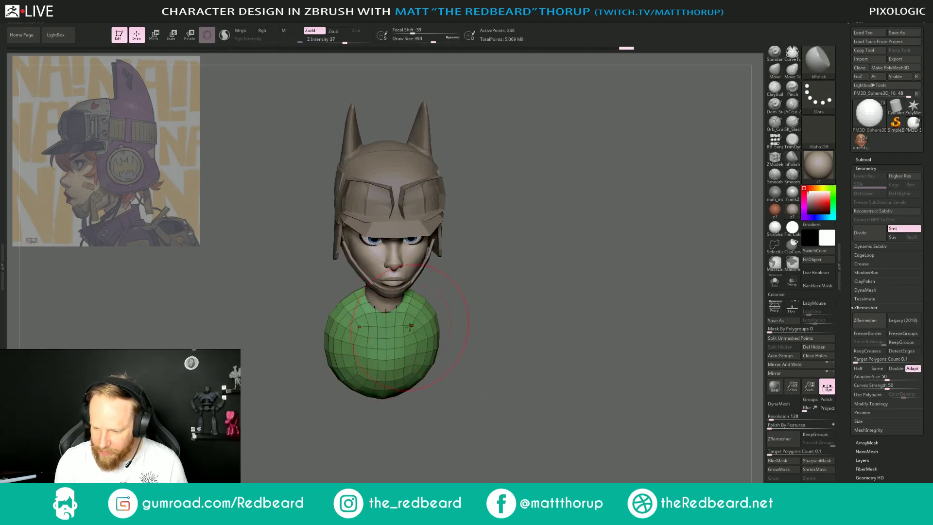
{"action": "mouse_move", "coordinate": [417, 340]}
{"action": "right_mouse_down"}
{"action": "mouse_move", "coordinate": [488, 333]}
{"action": "mouse_move", "coordinate": [405, 334]}
{"action": "right_mouse_up"}
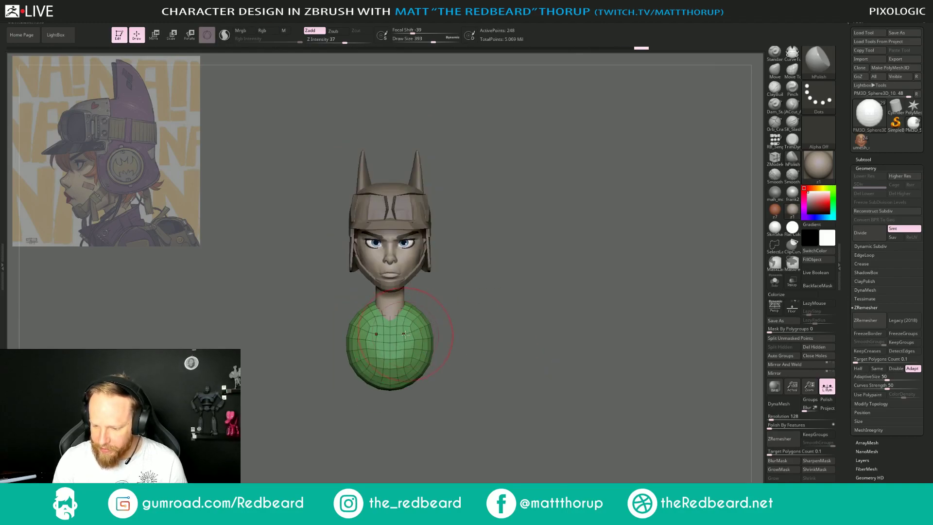
{"action": "mouse_move", "coordinate": [490, 349]}
{"action": "left_mouse_down", "text": "shift"}
{"action": "mouse_move", "coordinate": [441, 409]}
{"action": "mouse_move", "coordinate": [409, 401]}
{"action": "left_mouse_up", "text": "shift"}
Shape the front profile of the torso sphere with the Move brush at draw size 280.
{"action": "key", "text": "b"}
{"action": "key", "text": "m"}
{"action": "key", "text": "v"}
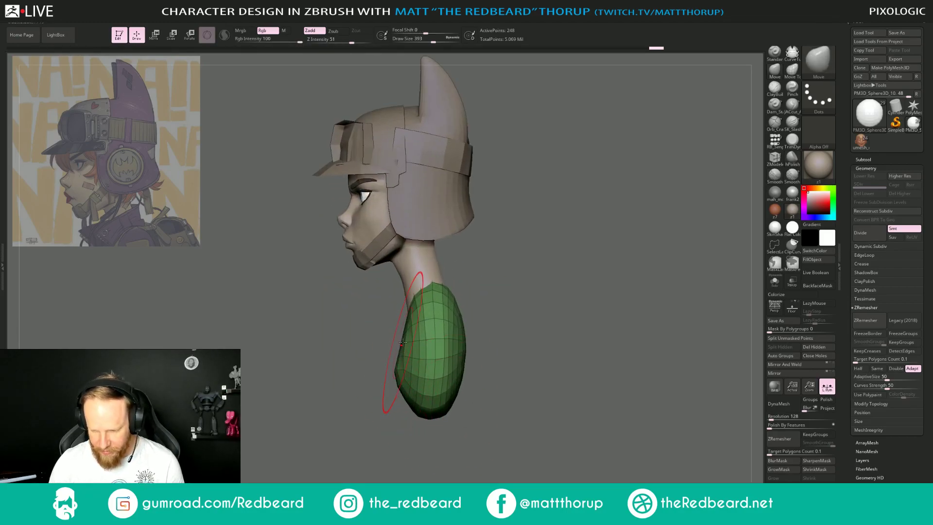
{"action": "left_click_drag", "start_coordinate": [394, 350], "coordinate": [398, 351]}
{"action": "type", "text": "280"}
{"action": "key", "text": "Return"}
{"action": "right_click_drag", "start_coordinate": [416, 307], "coordinate": [471, 329]}
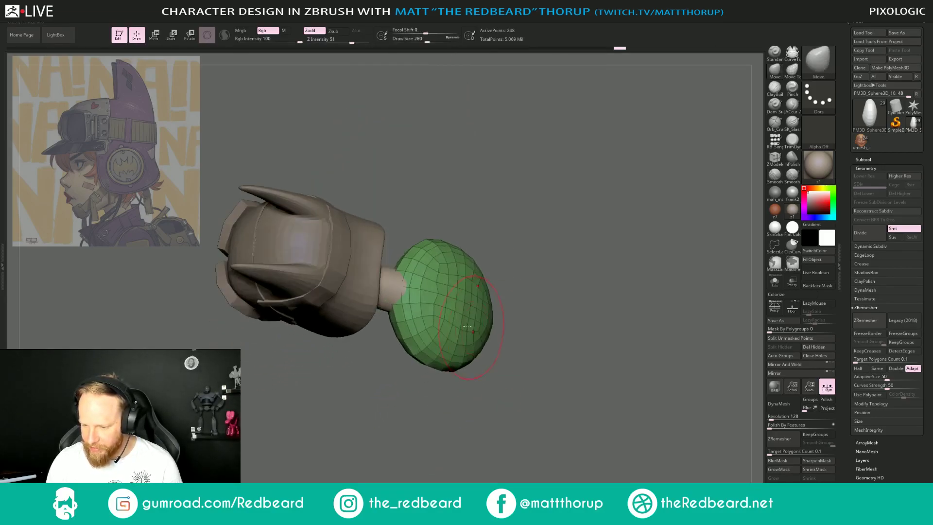
{"action": "right_click_drag", "start_coordinate": [435, 298], "coordinate": [477, 316]}
{"action": "key", "text": "bracketleft"}
{"action": "left_click_drag", "start_coordinate": [429, 305], "coordinate": [426, 301]}
Taper the torso sphere toward the waist with the Move brush, resizing the brush as needed.
{"action": "right_click_drag", "start_coordinate": [427, 300], "coordinate": [569, 282], "text": "shift"}
{"action": "key", "text": "bracketleft"}
{"action": "key", "text": "bracketleft"}
{"action": "key", "text": "bracketright"}
{"action": "key", "text": "bracketright"}
{"action": "left_click_drag", "start_coordinate": [380, 386], "coordinate": [433, 444]}
{"action": "right_click_drag", "start_coordinate": [406, 469], "coordinate": [466, 433], "text": "shift"}
{"action": "key", "text": "s"}
{"action": "left_click_drag", "start_coordinate": [451, 336], "coordinate": [449, 322]}
{"action": "left_click_drag", "start_coordinate": [539, 300], "coordinate": [503, 292], "text": "alt"}
Refine the upper chest contour of the torso with varied Move brush sizes.
{"action": "mouse_move", "coordinate": [479, 384]}
{"action": "left_mouse_down"}
{"action": "mouse_move", "coordinate": [523, 320]}
{"action": "mouse_move", "coordinate": [540, 317]}
{"action": "left_mouse_up"}
{"action": "left_click_drag", "start_coordinate": [503, 321], "coordinate": [501, 351], "text": "alt"}
{"action": "key", "text": "s"}
{"action": "left_click_drag", "start_coordinate": [439, 334], "coordinate": [427, 335]}
{"action": "left_click_drag", "start_coordinate": [419, 312], "coordinate": [417, 316]}
{"action": "left_click_drag", "start_coordinate": [518, 301], "coordinate": [478, 314]}
{"action": "key", "text": "s"}
{"action": "left_click_drag", "start_coordinate": [405, 318], "coordinate": [397, 318]}
Adjust the torso's profile where it meets the front of the neck, using a Move brush at draw size 140.
{"action": "mouse_move", "coordinate": [397, 318]}
{"action": "right_mouse_down"}
{"action": "mouse_move", "coordinate": [493, 293]}
{"action": "mouse_move", "coordinate": [429, 319]}
{"action": "right_mouse_up"}
{"action": "key", "text": "s"}
{"action": "left_click_drag", "start_coordinate": [426, 312], "coordinate": [422, 313]}
{"action": "mouse_move", "coordinate": [479, 294]}
{"action": "right_mouse_down", "text": "shift"}
{"action": "mouse_move", "coordinate": [440, 318]}
{"action": "mouse_move", "coordinate": [489, 291]}
{"action": "right_mouse_up", "text": "shift"}
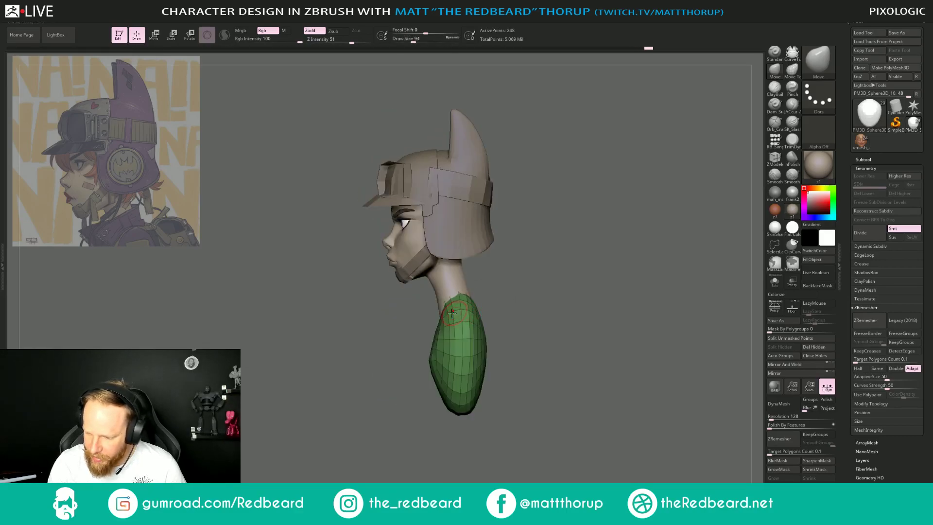
{"action": "key", "text": "s"}
{"action": "left_click_drag", "start_coordinate": [453, 313], "coordinate": [447, 313]}
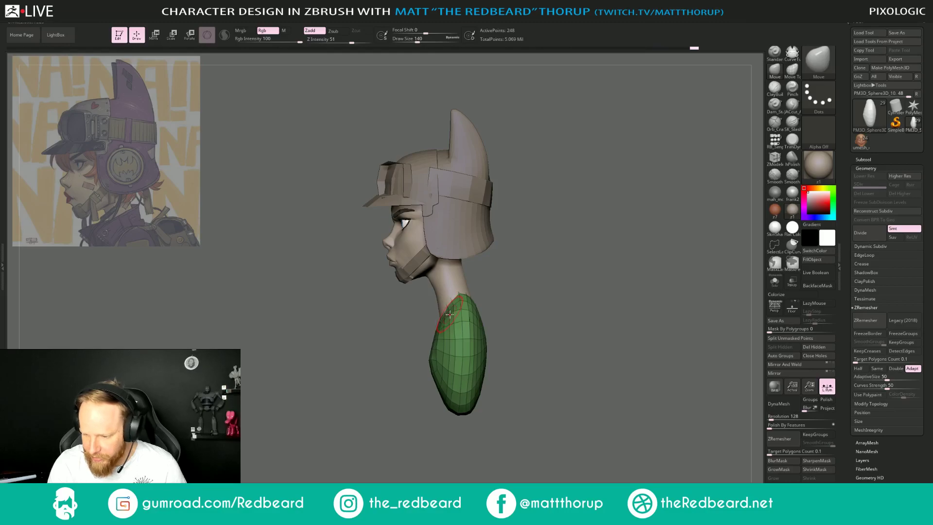
Hide the polygroup wireframe and turn the bust to a front view.
{"action": "mouse_move", "coordinate": [525, 301]}
{"action": "left_mouse_down"}
{"action": "mouse_move", "coordinate": [564, 290]}
{"action": "mouse_move", "coordinate": [494, 286]}
{"action": "mouse_move", "coordinate": [491, 320]}
{"action": "left_mouse_up"}
{"action": "key", "text": "shift+f"}
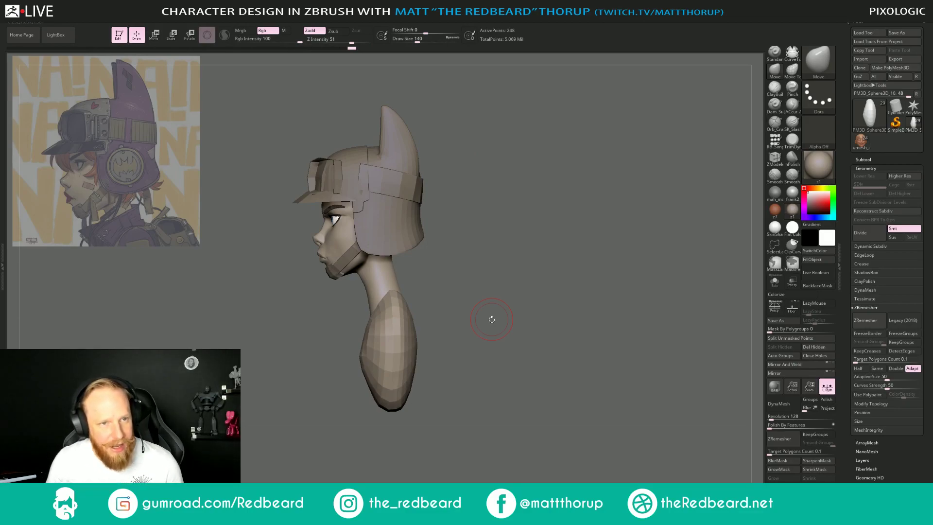
{"action": "key", "text": "shift+f"}
{"action": "key", "text": "shift+f"}
{"action": "left_click_drag", "start_coordinate": [531, 317], "coordinate": [557, 308], "text": "alt"}
Insert a mirrored pair of low-poly spheres beside the upper torso as shoulders.
{"action": "left_click", "coordinate": [775, 141]}
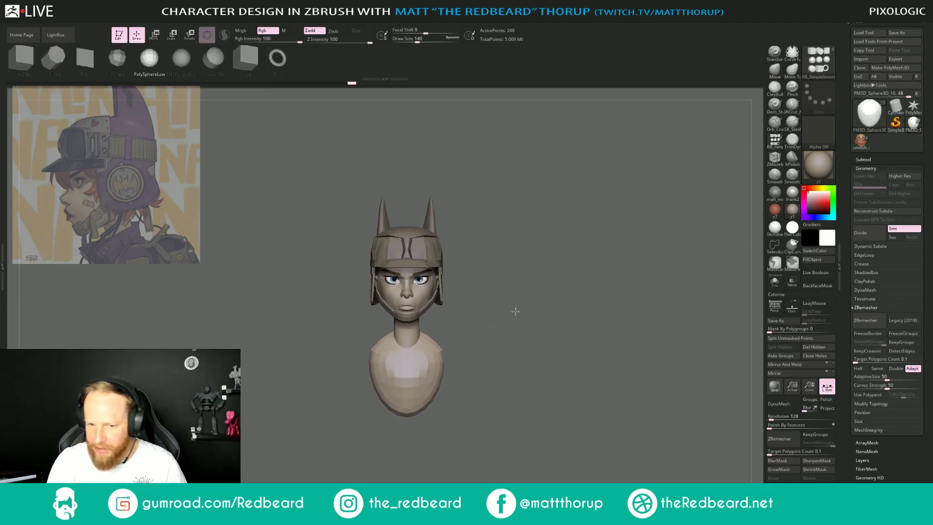
{"action": "mouse_move", "coordinate": [478, 372]}
{"action": "left_mouse_down", "text": "shift"}
{"action": "mouse_move", "coordinate": [504, 359]}
{"action": "mouse_move", "coordinate": [508, 376]}
{"action": "left_mouse_up", "text": "shift"}
{"action": "left_click_drag", "start_coordinate": [428, 358], "coordinate": [446, 349]}
{"action": "key", "text": "w"}
{"action": "right_click_drag", "start_coordinate": [521, 342], "coordinate": [486, 342]}
Split the inserted shoulder spheres into their own subtool and select it.
{"action": "left_click", "coordinate": [795, 339]}
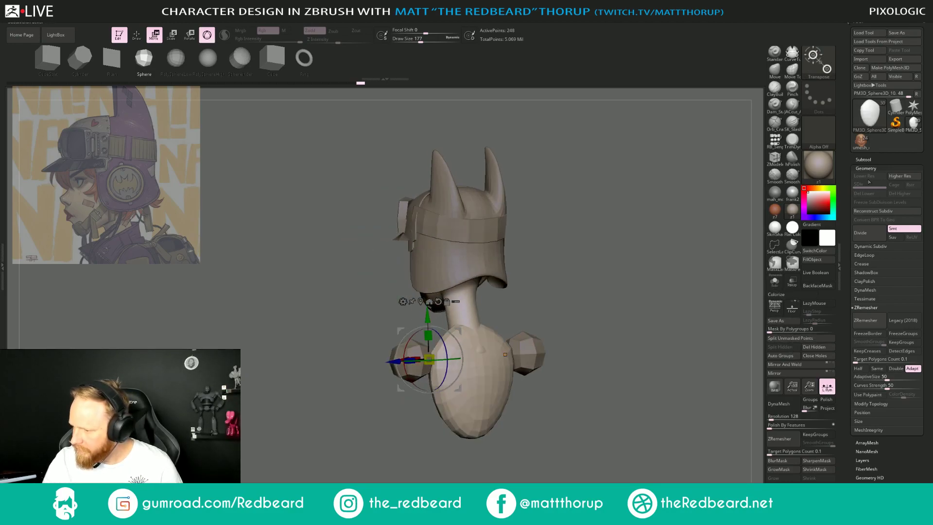
{"action": "left_click", "coordinate": [863, 159]}
{"action": "left_click", "coordinate": [870, 280]}
{"action": "left_click", "coordinate": [869, 281]}
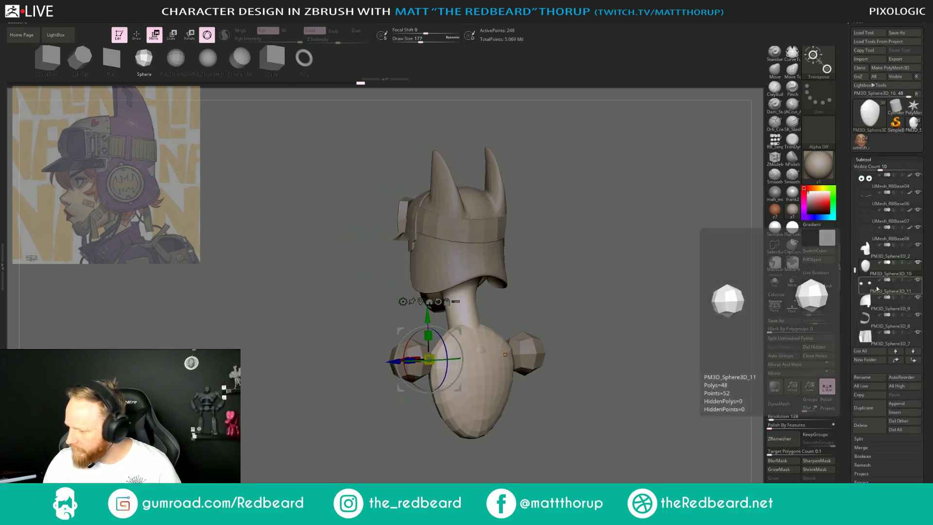
Move the shoulder spheres in closer to the torso and align them from the back and side.
{"action": "left_click_drag", "start_coordinate": [616, 319], "coordinate": [584, 324], "text": "shift"}
{"action": "left_click_drag", "start_coordinate": [386, 360], "coordinate": [411, 360]}
{"action": "left_click_drag", "start_coordinate": [481, 342], "coordinate": [444, 309]}
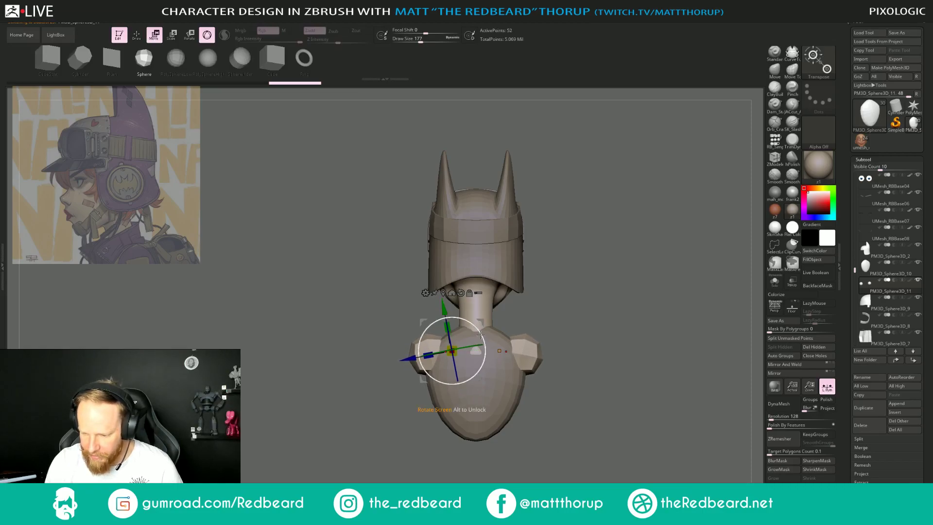
{"action": "left_click_drag", "start_coordinate": [409, 358], "coordinate": [414, 357]}
{"action": "mouse_move", "coordinate": [583, 305]}
{"action": "left_mouse_down"}
{"action": "mouse_move", "coordinate": [610, 302]}
{"action": "mouse_move", "coordinate": [596, 296]}
{"action": "left_mouse_up"}
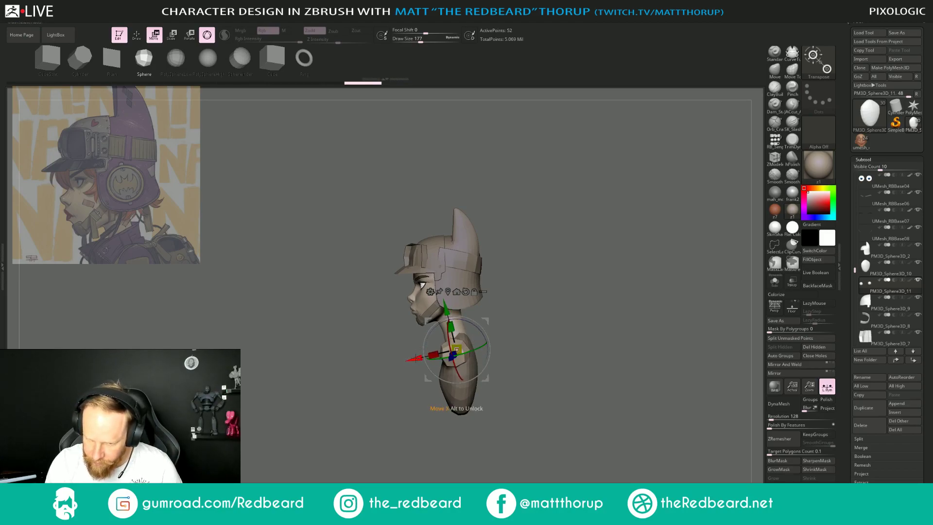
{"action": "left_click_drag", "start_coordinate": [417, 361], "coordinate": [417, 361]}
{"action": "mouse_move", "coordinate": [564, 305]}
{"action": "left_mouse_down", "text": "alt"}
{"action": "mouse_move", "coordinate": [618, 308]}
{"action": "mouse_move", "coordinate": [587, 304]}
{"action": "left_mouse_up", "text": "alt"}
Select the torso and narrow its sides below the shoulders with a large Move brush.
{"action": "key", "text": "q"}
{"action": "key", "text": "w"}
{"action": "key", "text": "q"}
{"action": "left_click", "coordinate": [473, 390], "text": "alt"}
{"action": "key", "text": "s"}
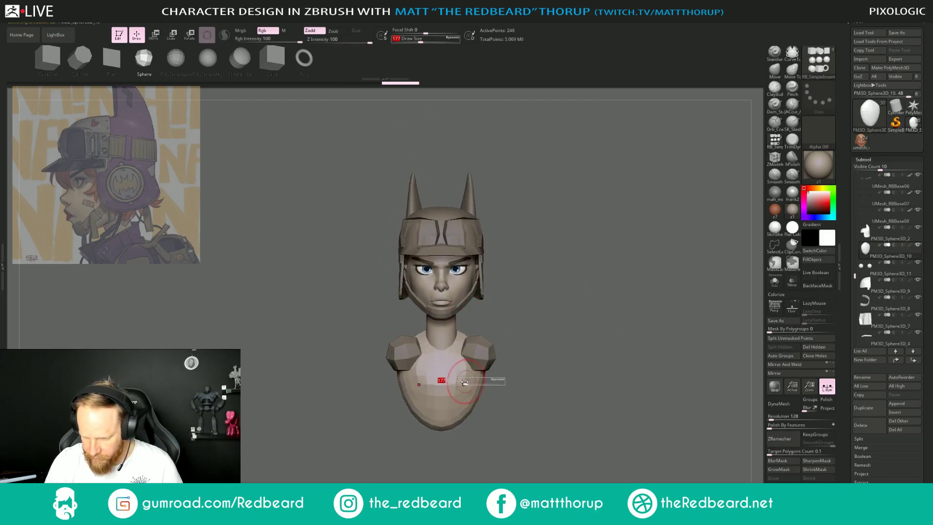
{"action": "key", "text": "b"}
{"action": "key", "text": "m"}
{"action": "key", "text": "v"}
{"action": "mouse_move", "coordinate": [464, 384]}
{"action": "left_mouse_down"}
{"action": "mouse_move", "coordinate": [477, 383]}
{"action": "mouse_move", "coordinate": [476, 373]}
{"action": "left_mouse_up"}
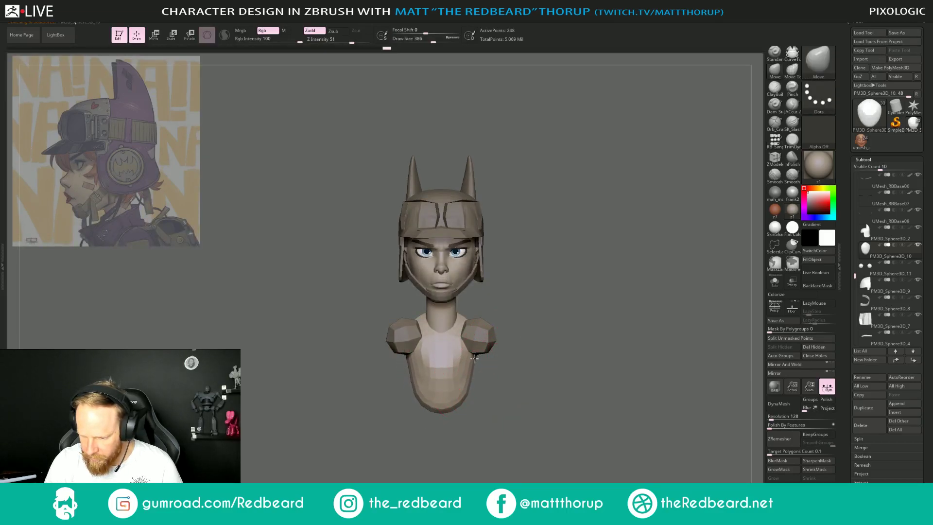
{"action": "mouse_move", "coordinate": [468, 425]}
{"action": "left_mouse_down", "text": "shift"}
{"action": "mouse_move", "coordinate": [444, 418]}
{"action": "mouse_move", "coordinate": [461, 419]}
{"action": "left_mouse_up", "text": "shift"}
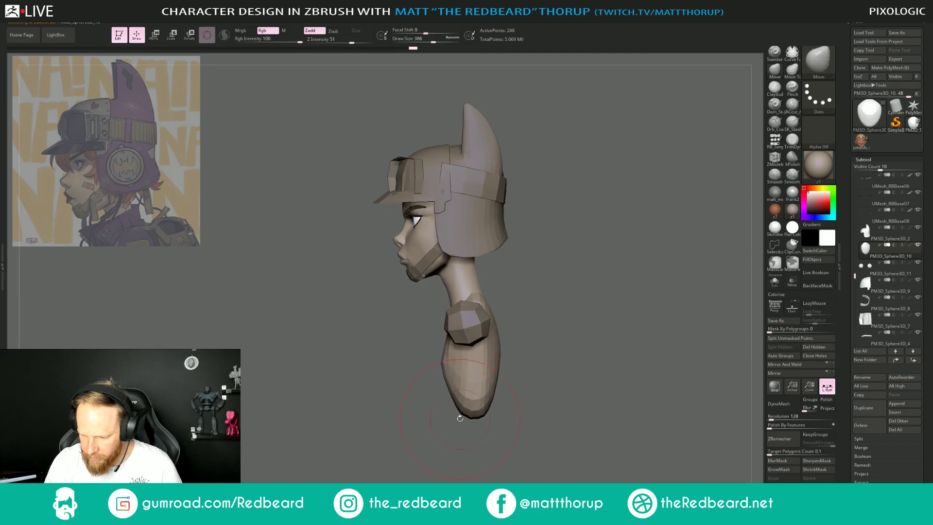
{"action": "mouse_move", "coordinate": [490, 389]}
{"action": "left_mouse_down"}
{"action": "mouse_move", "coordinate": [577, 352]}
{"action": "mouse_move", "coordinate": [567, 349]}
{"action": "mouse_move", "coordinate": [577, 358]}
{"action": "left_mouse_up"}
{"action": "key", "text": "bracketright"}
Select the shoulder spheres and start shaping them with the Move brush from front, back and side.
{"action": "left_click", "coordinate": [519, 312], "text": "alt"}
{"action": "key", "text": "s"}
{"action": "left_click_drag", "start_coordinate": [513, 305], "coordinate": [493, 305]}
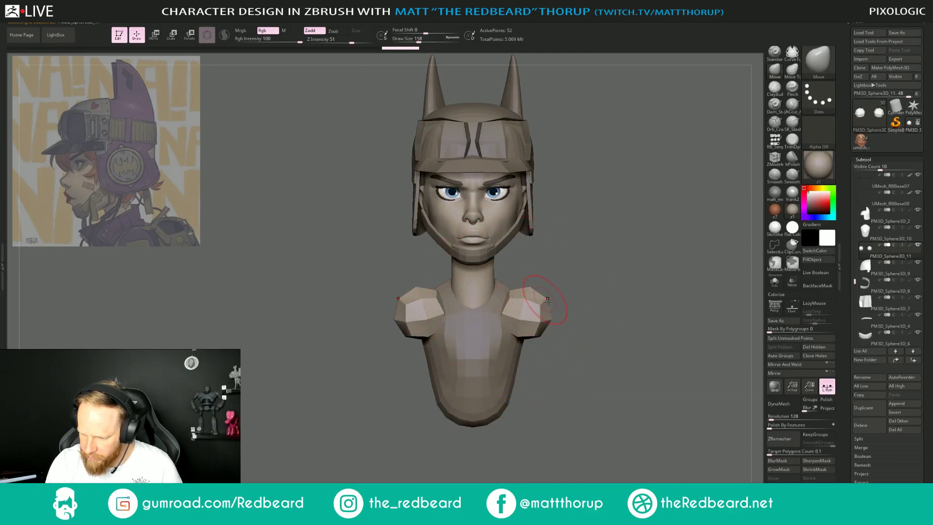
{"action": "key", "text": "bracketright"}
{"action": "left_click_drag", "start_coordinate": [590, 309], "coordinate": [525, 315], "text": "shift"}
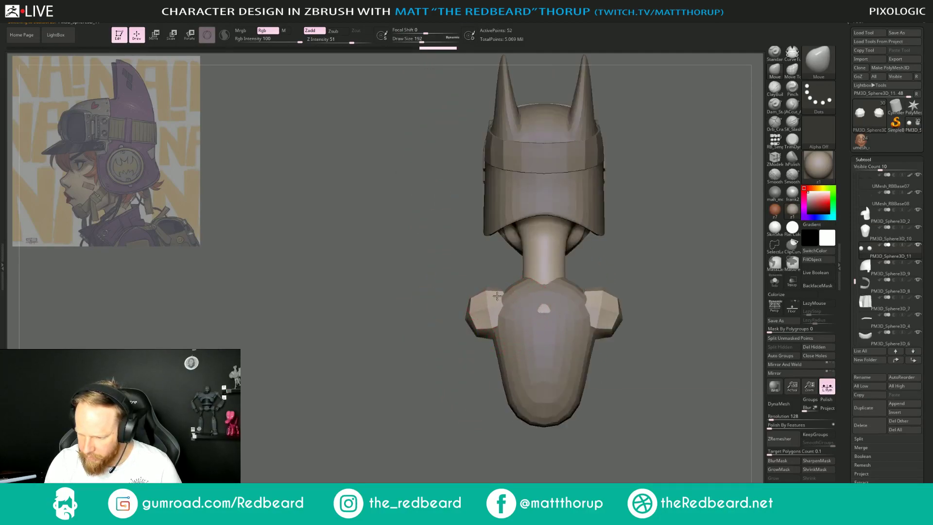
{"action": "right_click_drag", "start_coordinate": [436, 317], "coordinate": [464, 290]}
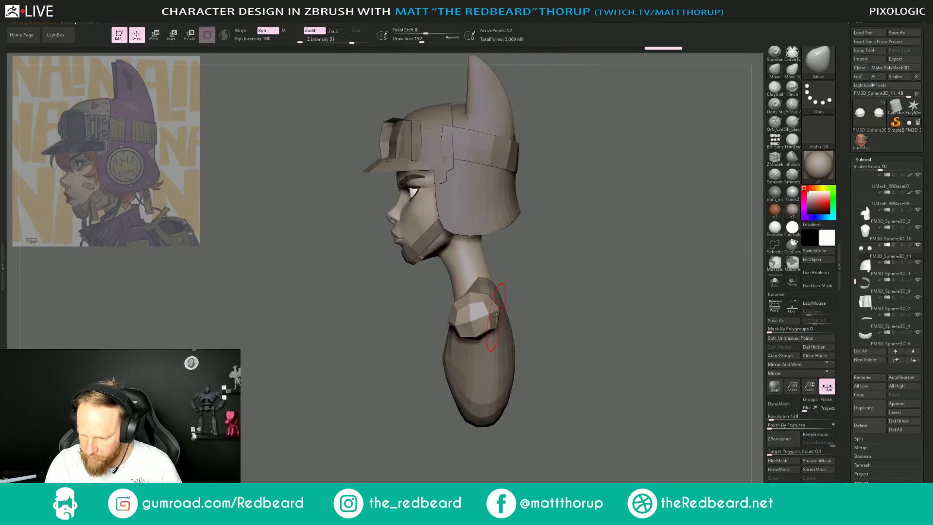
{"action": "right_click_drag", "start_coordinate": [495, 318], "coordinate": [518, 310]}
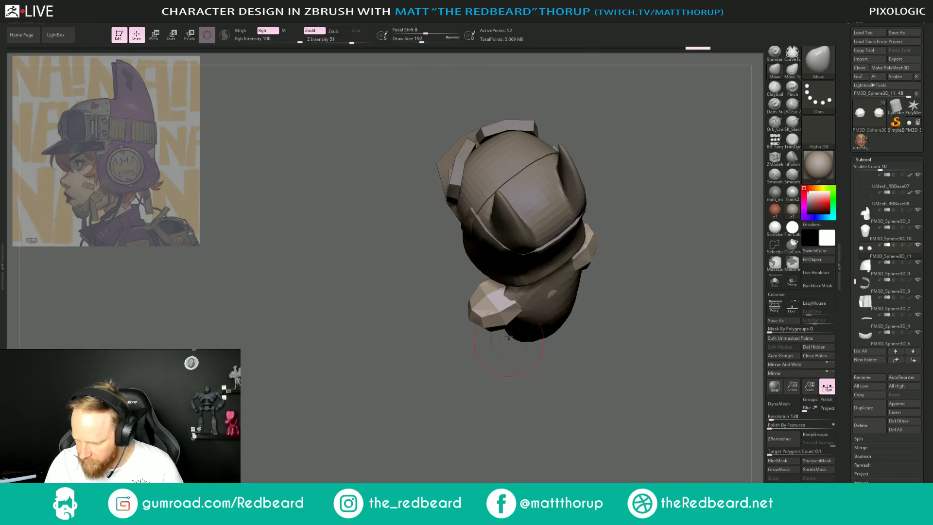
Reshape the shoulder spheres' back and front edges with the Move brush from top and tilted views.
{"action": "key", "text": "s"}
{"action": "left_click_drag", "start_coordinate": [509, 321], "coordinate": [500, 323]}
{"action": "mouse_move", "coordinate": [483, 364]}
{"action": "right_mouse_down", "text": "shift"}
{"action": "mouse_move", "coordinate": [493, 395]}
{"action": "mouse_move", "coordinate": [500, 316]}
{"action": "right_mouse_up", "text": "shift"}
{"action": "key", "text": "s"}
{"action": "left_click_drag", "start_coordinate": [496, 257], "coordinate": [502, 258]}
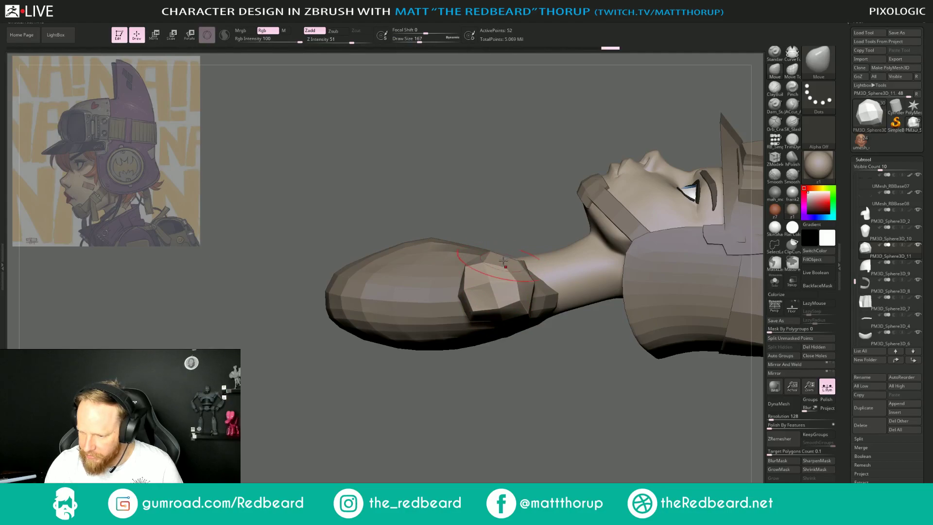
{"action": "left_click_drag", "start_coordinate": [505, 401], "coordinate": [520, 419]}
{"action": "mouse_move", "coordinate": [522, 218]}
{"action": "left_mouse_down", "text": "shift"}
{"action": "mouse_move", "coordinate": [457, 228]}
{"action": "mouse_move", "coordinate": [467, 217]}
{"action": "left_mouse_up", "text": "shift"}
Pull the tops of the shoulders up toward the neck with a smaller Move brush.
{"action": "key", "text": "s"}
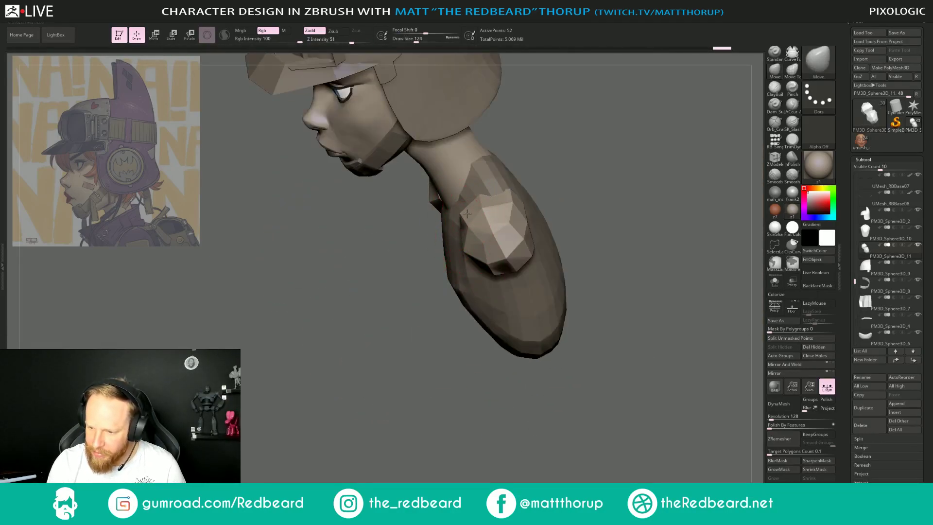
{"action": "left_click_drag", "start_coordinate": [419, 311], "coordinate": [493, 341]}
{"action": "right_click_drag", "start_coordinate": [493, 340], "coordinate": [560, 305]}
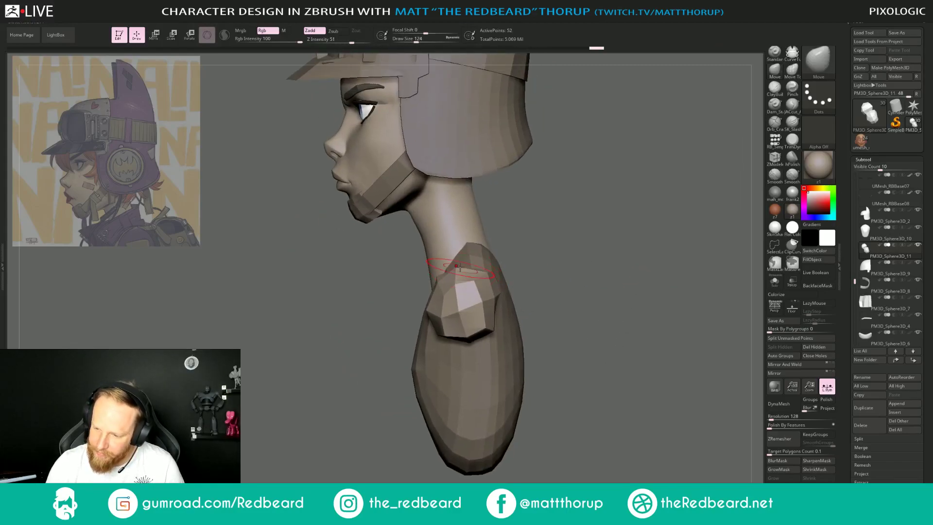
{"action": "left_click_drag", "start_coordinate": [484, 272], "coordinate": [491, 269]}
{"action": "right_click_drag", "start_coordinate": [568, 247], "coordinate": [516, 258]}
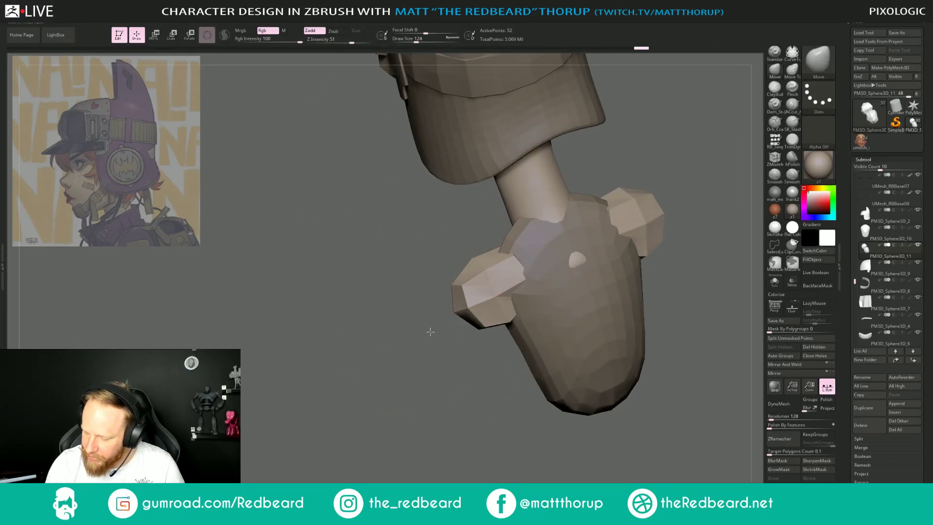
{"action": "right_click_drag", "start_coordinate": [425, 331], "coordinate": [462, 308]}
{"action": "key", "text": "]"}
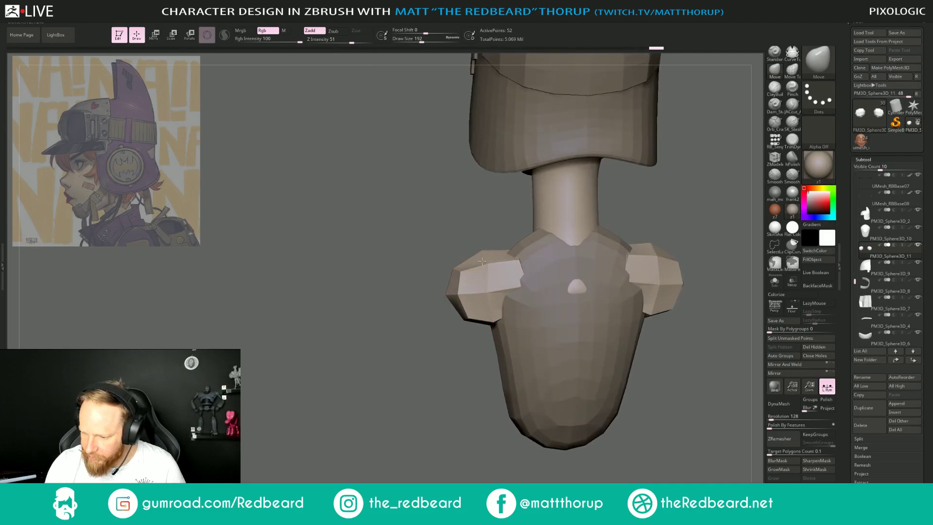
Refine the upper surface of the shoulders from above with varied Move brush sizes.
{"action": "right_click_drag", "start_coordinate": [387, 423], "coordinate": [457, 291]}
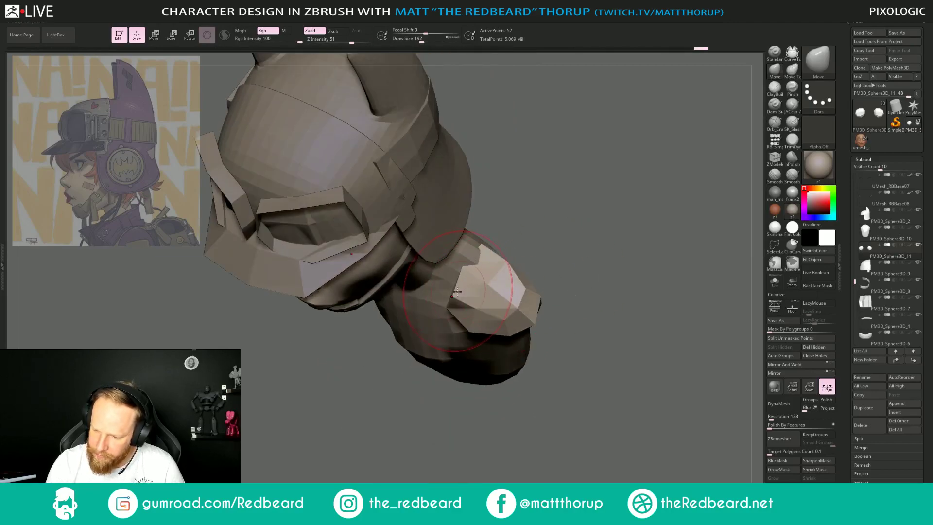
{"action": "key", "text": "s"}
{"action": "left_click_drag", "start_coordinate": [460, 292], "coordinate": [475, 268]}
{"action": "right_click_drag", "start_coordinate": [474, 267], "coordinate": [485, 280]}
{"action": "key", "text": "s"}
{"action": "left_click_drag", "start_coordinate": [467, 283], "coordinate": [463, 284]}
Adjust the outer contour of the shoulders and compare the bust from several angles.
{"action": "right_click_drag", "start_coordinate": [457, 276], "coordinate": [545, 282]}
{"action": "right_click_drag", "start_coordinate": [343, 406], "coordinate": [410, 358]}
{"action": "left_click_drag", "start_coordinate": [410, 358], "coordinate": [405, 351]}
{"action": "right_click_drag", "start_coordinate": [656, 331], "coordinate": [549, 323]}
{"action": "mouse_move", "coordinate": [699, 292]}
{"action": "right_mouse_down"}
{"action": "mouse_move", "coordinate": [549, 311]}
{"action": "mouse_move", "coordinate": [644, 275]}
{"action": "right_mouse_up"}
{"action": "right_click_drag", "start_coordinate": [676, 306], "coordinate": [583, 288], "text": "ctrl"}
{"action": "mouse_move", "coordinate": [640, 283]}
{"action": "right_mouse_down", "text": "ctrl"}
{"action": "mouse_move", "coordinate": [602, 304]}
{"action": "mouse_move", "coordinate": [631, 315]}
{"action": "mouse_move", "coordinate": [745, 206]}
{"action": "right_mouse_up", "text": "ctrl"}
Insert a mirrored pair of cylinders below the shoulders as upper arms.
{"action": "left_click", "coordinate": [776, 144]}
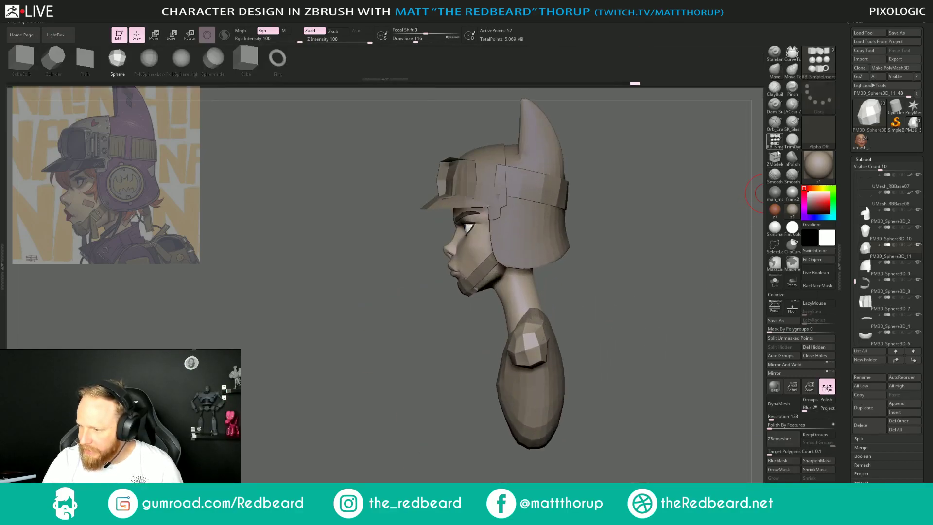
{"action": "left_click", "coordinate": [53, 58]}
{"action": "right_click_drag", "start_coordinate": [605, 318], "coordinate": [627, 287]}
{"action": "left_click_drag", "start_coordinate": [541, 344], "coordinate": [553, 367]}
{"action": "right_click_drag", "start_coordinate": [621, 333], "coordinate": [588, 390], "text": "shift"}
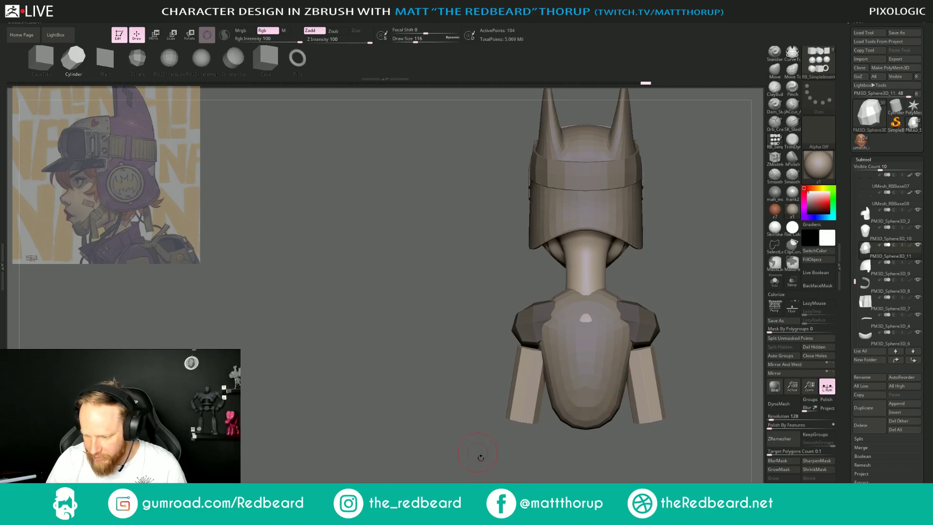
{"action": "right_click_drag", "start_coordinate": [478, 454], "coordinate": [579, 412], "text": "shift"}
Rotate, scale and reposition the upper-arm cylinders so they hang back and close to the torso.
{"action": "key", "text": "e"}
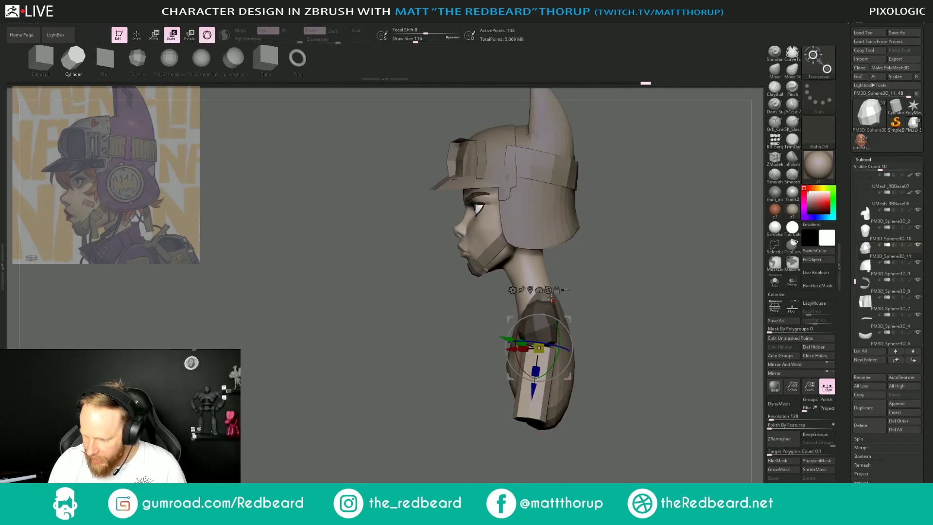
{"action": "right_click_drag", "start_coordinate": [632, 307], "coordinate": [556, 362], "text": "shift"}
{"action": "left_click_drag", "start_coordinate": [571, 356], "coordinate": [532, 297]}
{"action": "left_click_drag", "start_coordinate": [563, 347], "coordinate": [559, 353]}
{"action": "right_click_drag", "start_coordinate": [513, 362], "coordinate": [597, 334], "text": "shift"}
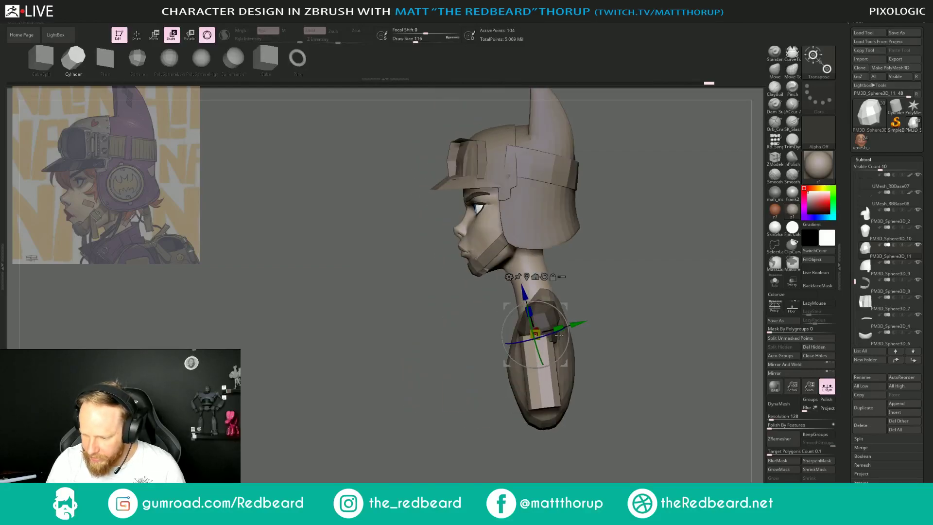
{"action": "left_click_drag", "start_coordinate": [534, 335], "coordinate": [553, 349]}
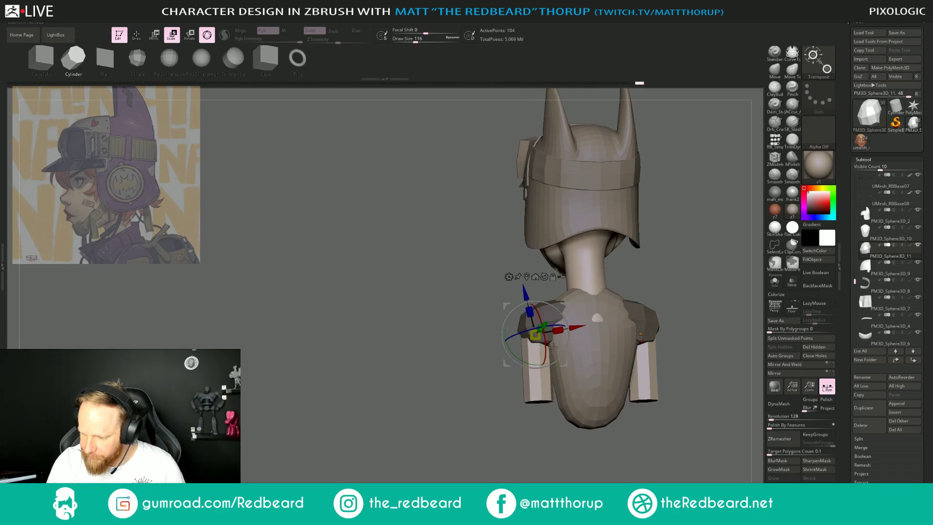
{"action": "mouse_move", "coordinate": [642, 406]}
{"action": "left_mouse_down"}
{"action": "mouse_move", "coordinate": [672, 322]}
{"action": "mouse_move", "coordinate": [590, 330]}
{"action": "left_mouse_up"}
Bend the upper-arm cylinders slightly in profile with the Move brush.
{"action": "key", "text": "q"}
{"action": "key", "text": "b"}
{"action": "key", "text": "m"}
{"action": "key", "text": "v"}
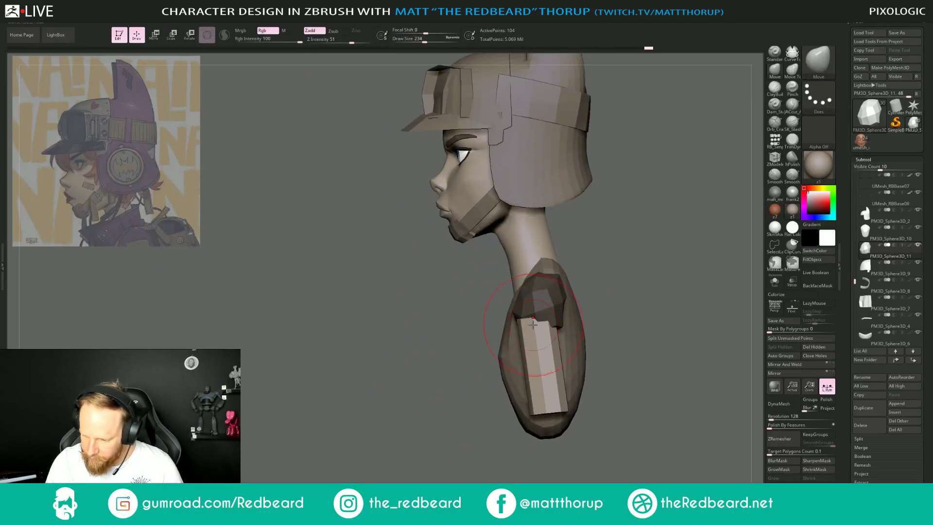
{"action": "left_click_drag", "start_coordinate": [615, 312], "coordinate": [549, 358]}
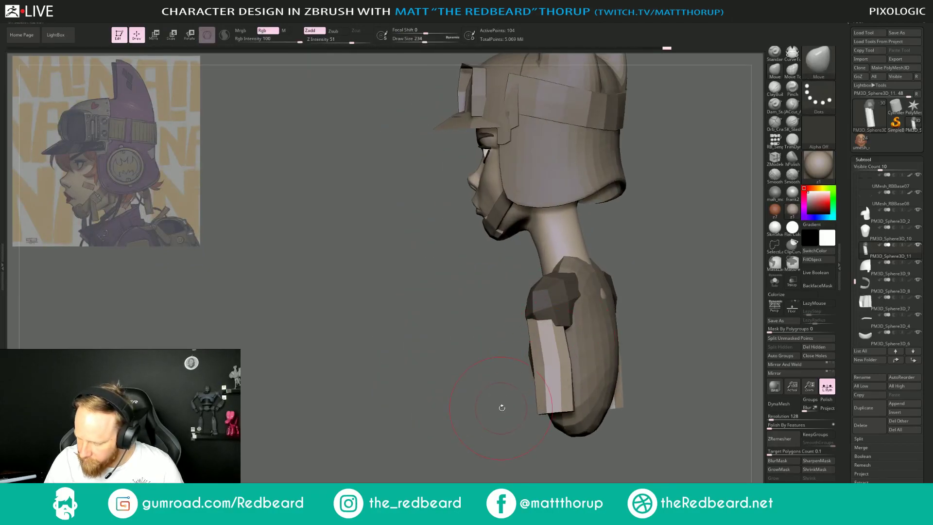
Straighten and refine the upper-arm cylinders in profile with a smaller Move brush.
{"action": "left_click_drag", "start_coordinate": [501, 407], "coordinate": [568, 365]}
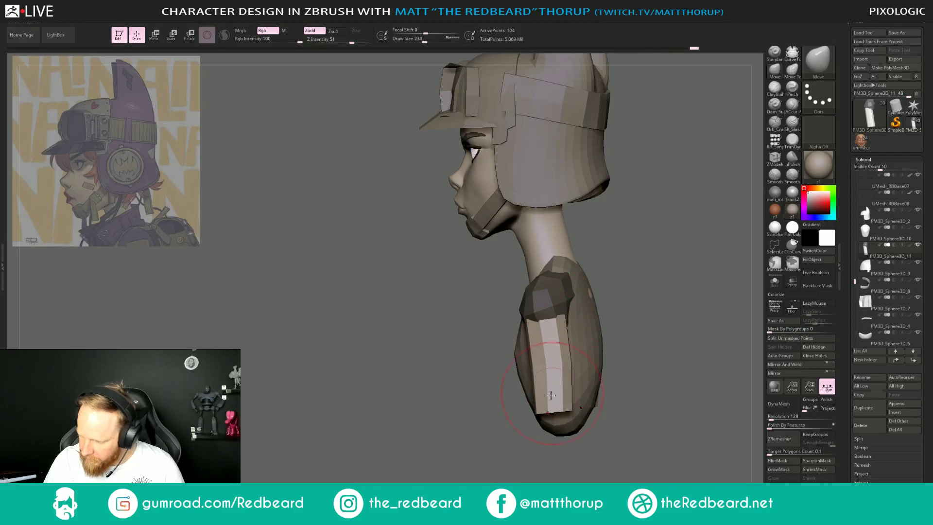
{"action": "mouse_move", "coordinate": [511, 466]}
{"action": "left_mouse_down"}
{"action": "mouse_move", "coordinate": [471, 436]}
{"action": "mouse_move", "coordinate": [539, 417]}
{"action": "mouse_move", "coordinate": [586, 377]}
{"action": "mouse_move", "coordinate": [536, 329]}
{"action": "mouse_move", "coordinate": [517, 328]}
{"action": "left_mouse_up"}
{"action": "key", "text": "bracketleft"}
{"action": "left_click_drag", "start_coordinate": [520, 363], "coordinate": [538, 365]}
{"action": "left_click_drag", "start_coordinate": [605, 358], "coordinate": [553, 351]}
Adjust the torso's front contour in profile using the Move brush at draw size 400.
{"action": "left_click", "coordinate": [483, 359], "text": "alt"}
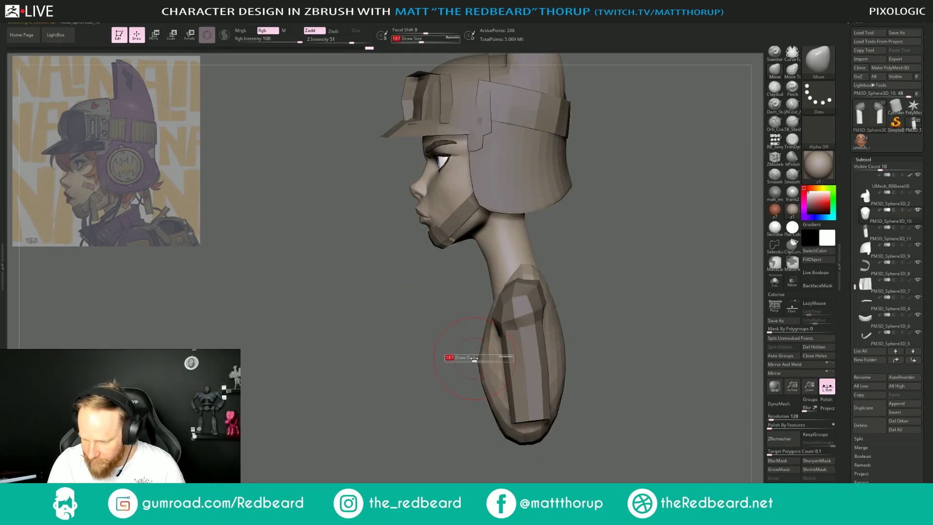
{"action": "left_click_drag", "start_coordinate": [484, 363], "coordinate": [486, 364]}
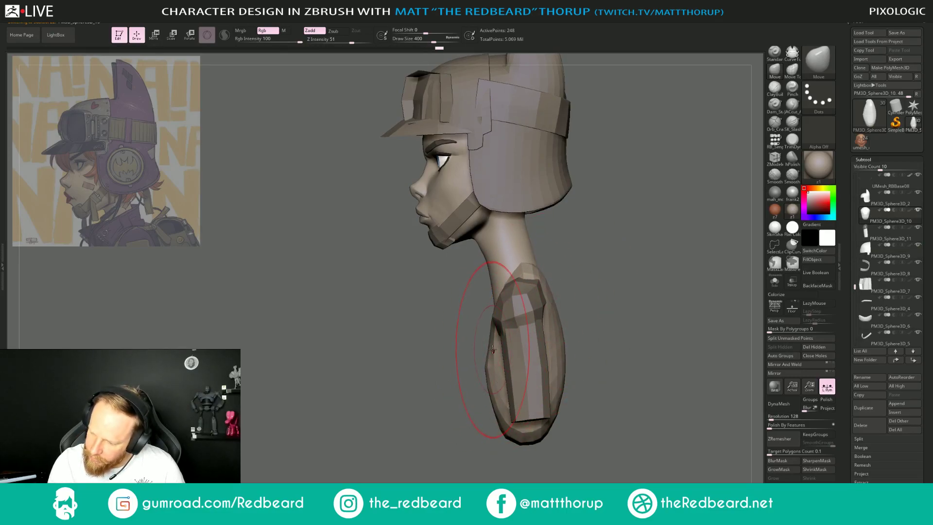
{"action": "left_click_drag", "start_coordinate": [490, 349], "coordinate": [555, 361], "text": "shift"}
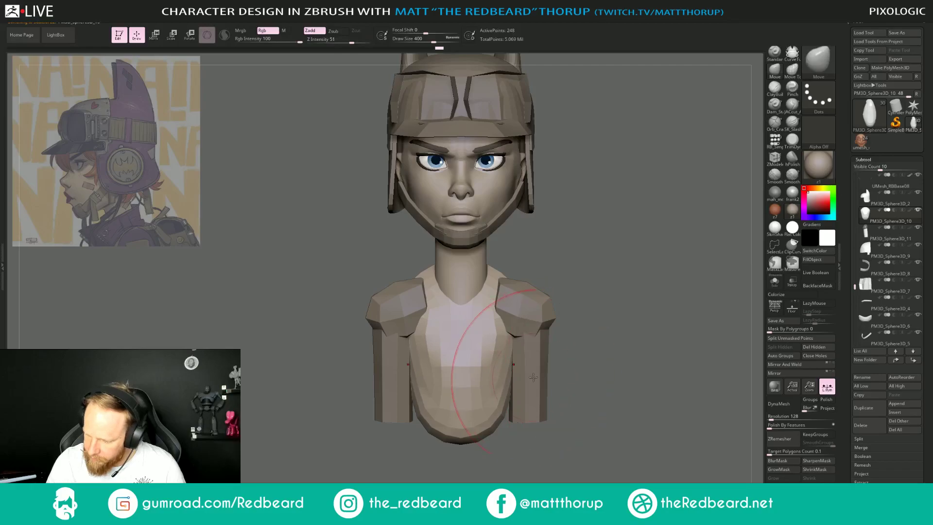
Select the upper arms and pull their lower ends closer to the body in front and three-quarter views.
{"action": "left_click", "coordinate": [542, 411], "text": "alt"}
{"action": "left_click_drag", "start_coordinate": [550, 411], "coordinate": [556, 410]}
{"action": "key", "text": "s"}
{"action": "left_click_drag", "start_coordinate": [549, 375], "coordinate": [545, 373]}
{"action": "left_click_drag", "start_coordinate": [550, 409], "coordinate": [543, 410]}
{"action": "mouse_move", "coordinate": [605, 364]}
{"action": "left_mouse_down", "text": "shift"}
{"action": "mouse_move", "coordinate": [545, 358]}
{"action": "mouse_move", "coordinate": [590, 346]}
{"action": "left_mouse_up", "text": "shift"}
{"action": "left_click_drag", "start_coordinate": [502, 427], "coordinate": [496, 426]}
{"action": "mouse_move", "coordinate": [568, 381]}
{"action": "left_mouse_down"}
{"action": "mouse_move", "coordinate": [621, 384]}
{"action": "mouse_move", "coordinate": [590, 359]}
{"action": "left_mouse_up"}
Select the torso and reshape its slope between neck and shoulders with smaller Move brush strokes.
{"action": "key", "text": "s"}
{"action": "left_click_drag", "start_coordinate": [455, 291], "coordinate": [451, 288]}
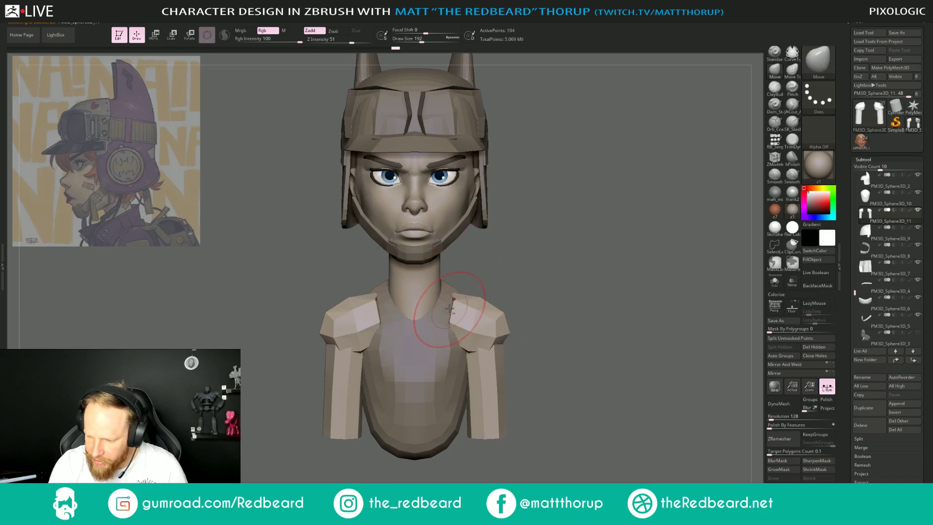
{"action": "left_click", "coordinate": [452, 288], "text": "alt"}
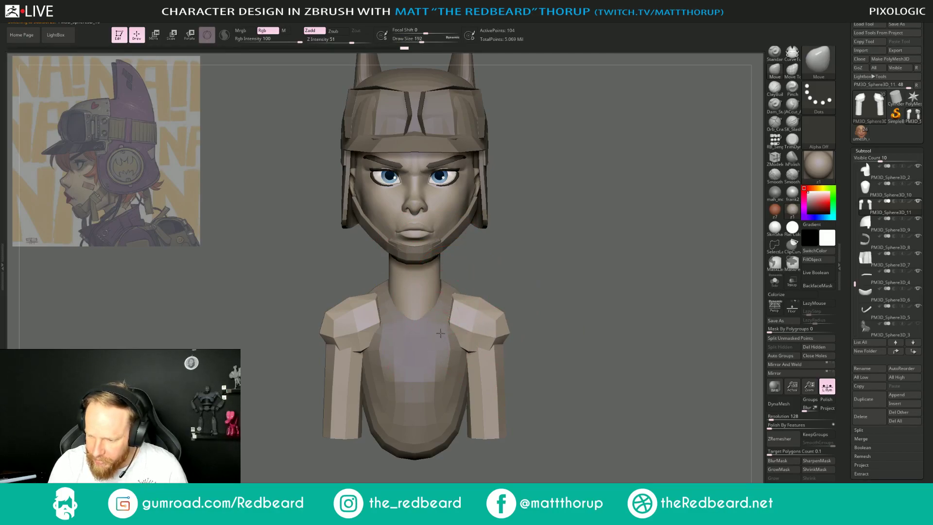
{"action": "mouse_move", "coordinate": [505, 273]}
{"action": "left_mouse_down", "text": "shift"}
{"action": "mouse_move", "coordinate": [413, 282]}
{"action": "mouse_move", "coordinate": [449, 302]}
{"action": "mouse_move", "coordinate": [438, 299]}
{"action": "mouse_move", "coordinate": [475, 274]}
{"action": "left_mouse_up", "text": "shift"}
{"action": "key", "text": "s"}
{"action": "left_click_drag", "start_coordinate": [541, 262], "coordinate": [593, 256], "text": "shift"}
{"action": "left_click_drag", "start_coordinate": [464, 283], "coordinate": [460, 275]}
{"action": "left_click_drag", "start_coordinate": [542, 277], "coordinate": [432, 291]}
{"action": "key", "text": "s"}
{"action": "mouse_move", "coordinate": [571, 265]}
{"action": "left_mouse_down"}
{"action": "mouse_move", "coordinate": [619, 264]}
{"action": "mouse_move", "coordinate": [616, 272]}
{"action": "mouse_move", "coordinate": [538, 262]}
{"action": "left_mouse_up"}
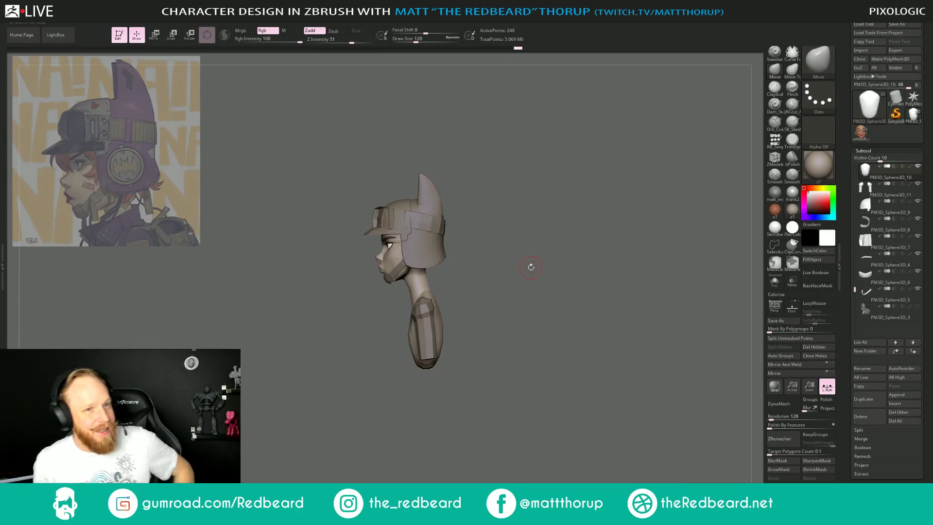
Select the upper arms and nudge their lower ends in profile with a larger Move brush.
{"action": "mouse_move", "coordinate": [563, 315]}
{"action": "left_mouse_down"}
{"action": "mouse_move", "coordinate": [550, 316]}
{"action": "mouse_move", "coordinate": [561, 324]}
{"action": "left_mouse_up"}
{"action": "mouse_move", "coordinate": [562, 324]}
{"action": "left_mouse_down"}
{"action": "mouse_move", "coordinate": [547, 327]}
{"action": "mouse_move", "coordinate": [563, 323]}
{"action": "left_mouse_up"}
{"action": "left_click_drag", "start_coordinate": [564, 323], "coordinate": [583, 323]}
{"action": "left_click_drag", "start_coordinate": [583, 323], "coordinate": [481, 377], "text": "alt"}
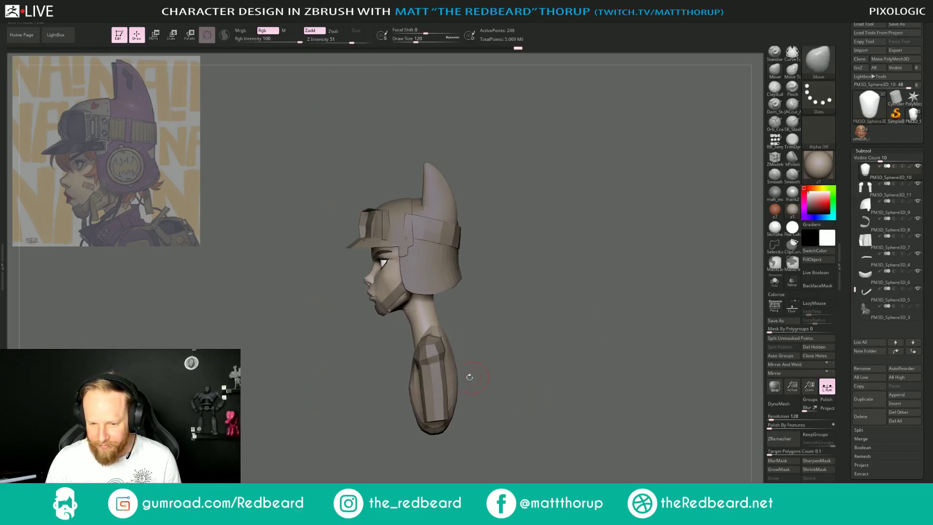
{"action": "left_click", "coordinate": [431, 419], "text": "alt"}
{"action": "key", "text": "bracketright"}
{"action": "key", "text": "bracketright"}
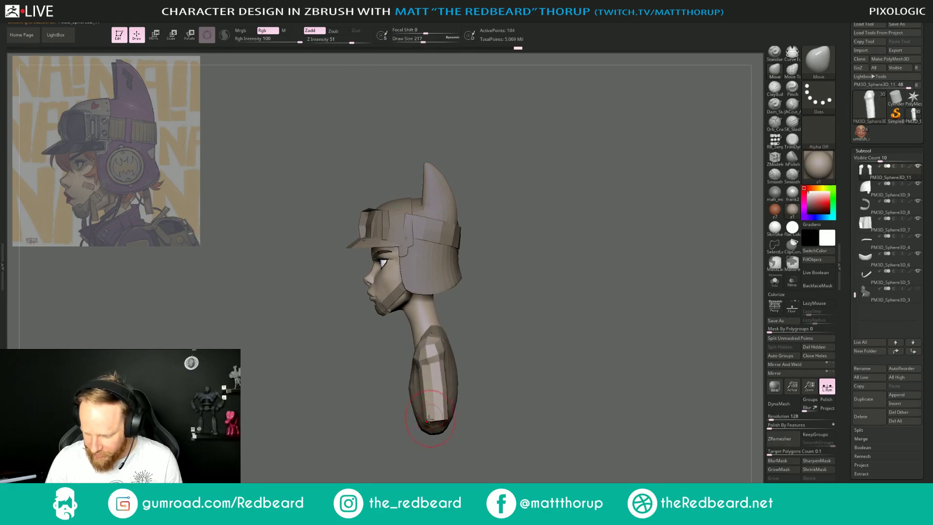
{"action": "left_click_drag", "start_coordinate": [491, 400], "coordinate": [556, 384]}
{"action": "mouse_move", "coordinate": [532, 320]}
{"action": "left_mouse_down", "text": "alt"}
{"action": "mouse_move", "coordinate": [535, 348]}
{"action": "mouse_move", "coordinate": [576, 360]}
{"action": "mouse_move", "coordinate": [520, 333]}
{"action": "mouse_move", "coordinate": [562, 312]}
{"action": "mouse_move", "coordinate": [595, 366]}
{"action": "mouse_move", "coordinate": [661, 254]}
{"action": "left_mouse_up", "text": "alt"}
Insert a cylinder on the upper chest and split it off from the torso as its own subtool.
{"action": "left_click", "coordinate": [775, 141]}
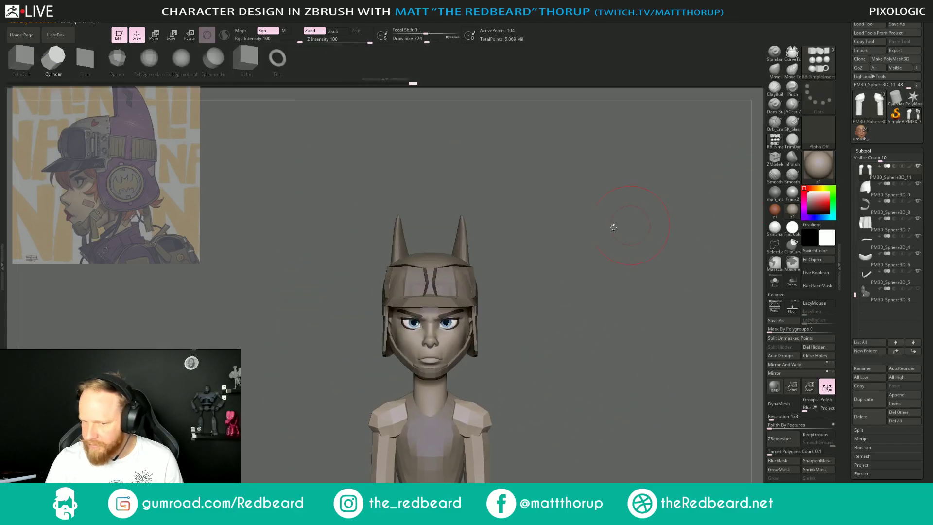
{"action": "left_click", "coordinate": [53, 59]}
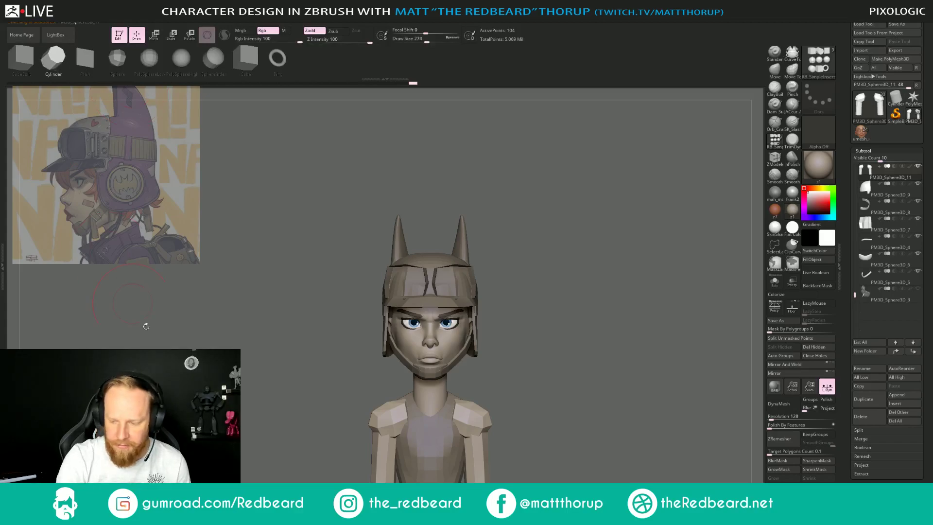
{"action": "left_click", "coordinate": [427, 423], "text": "alt"}
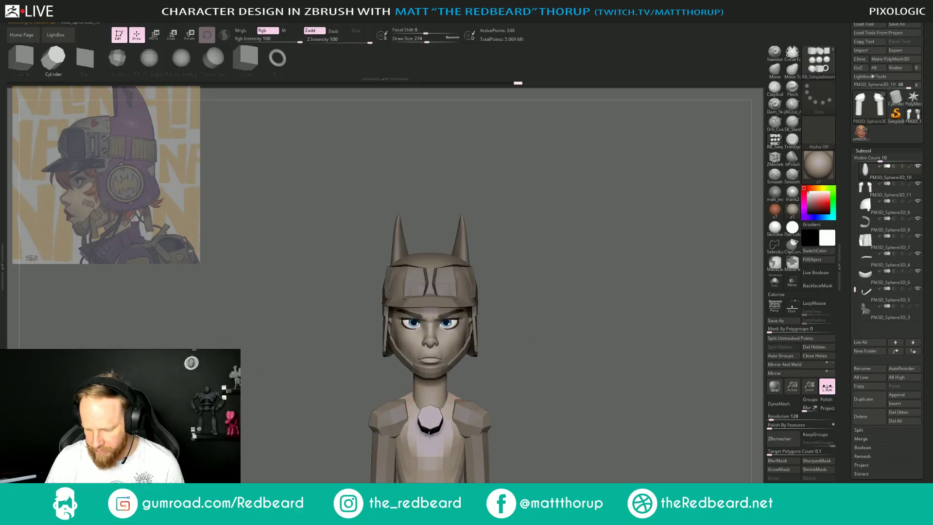
{"action": "left_click", "coordinate": [429, 434], "text": "alt"}
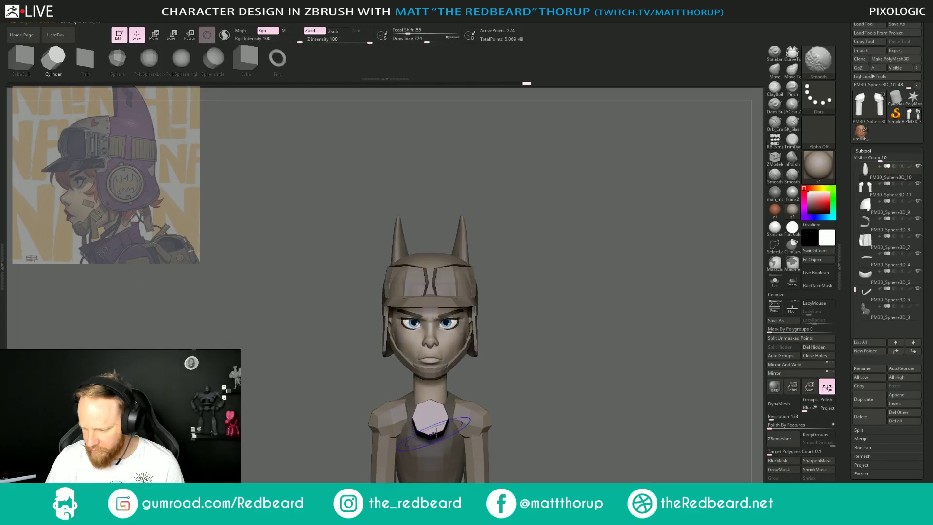
{"action": "left_click", "coordinate": [792, 340]}
{"action": "mouse_move", "coordinate": [632, 352]}
{"action": "left_mouse_down", "text": "shift"}
{"action": "mouse_move", "coordinate": [581, 357]}
{"action": "mouse_move", "coordinate": [571, 368]}
{"action": "mouse_move", "coordinate": [612, 367]}
{"action": "mouse_move", "coordinate": [573, 361]}
{"action": "mouse_move", "coordinate": [577, 388]}
{"action": "mouse_move", "coordinate": [617, 384]}
{"action": "left_mouse_up", "text": "shift"}
{"action": "left_click", "coordinate": [421, 419], "text": "alt"}
Show the polyframe and delete the new cylinder's caps and front faces, leaving an open collar strip.
{"action": "key", "text": "shift+f"}
{"action": "mouse_move", "coordinate": [355, 443]}
{"action": "left_mouse_down", "text": "ctrl+shift"}
{"action": "mouse_move", "coordinate": [360, 389]}
{"action": "mouse_move", "coordinate": [418, 354]}
{"action": "mouse_move", "coordinate": [437, 418]}
{"action": "left_mouse_up", "text": "ctrl+shift"}
{"action": "left_click", "coordinate": [817, 350]}
{"action": "left_click_drag", "start_coordinate": [622, 377], "coordinate": [700, 387]}
{"action": "left_click_drag", "start_coordinate": [444, 449], "coordinate": [461, 444], "text": "ctrl+alt+shift"}
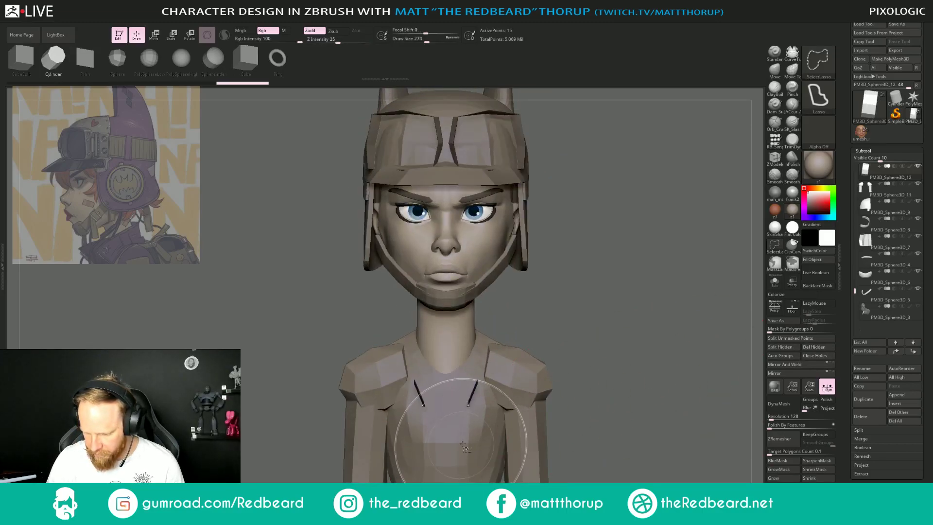
{"action": "mouse_move", "coordinate": [592, 410]}
{"action": "left_mouse_down"}
{"action": "mouse_move", "coordinate": [654, 400]}
{"action": "mouse_move", "coordinate": [611, 402]}
{"action": "mouse_move", "coordinate": [617, 384]}
{"action": "mouse_move", "coordinate": [585, 374]}
{"action": "left_mouse_up"}
{"action": "left_click", "coordinate": [818, 356]}
Rotate, enlarge and move the collar strip so it wraps around the base of the neck.
{"action": "key", "text": "w"}
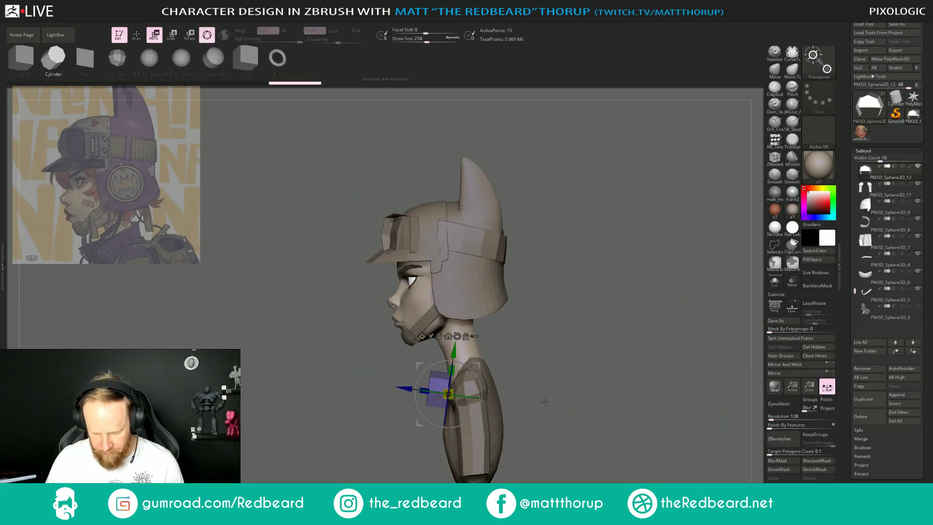
{"action": "left_click_drag", "start_coordinate": [455, 350], "coordinate": [479, 353], "text": "alt"}
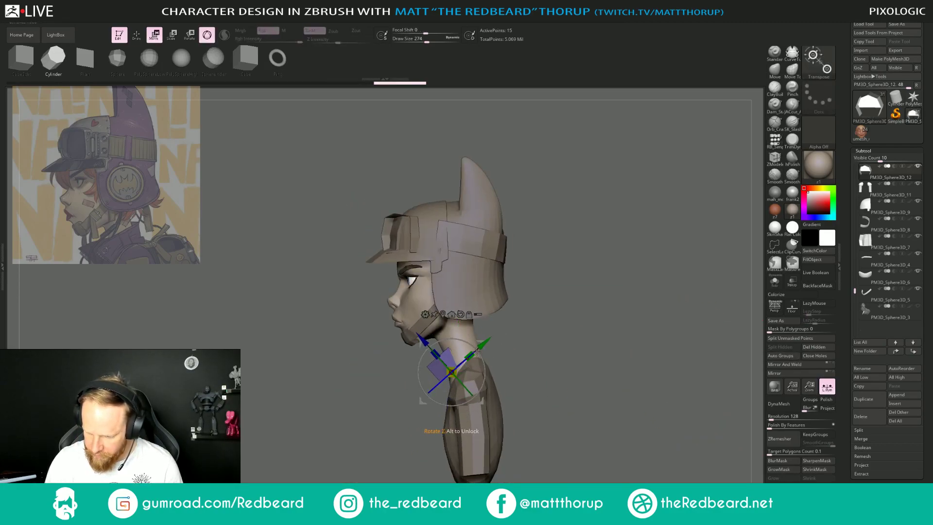
{"action": "left_click_drag", "start_coordinate": [553, 349], "coordinate": [588, 342], "text": "shift"}
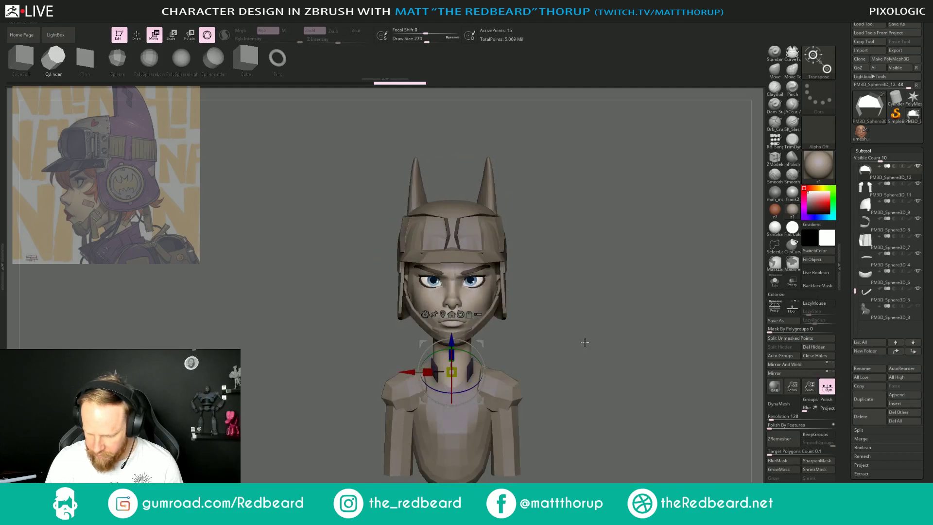
{"action": "left_click_drag", "start_coordinate": [451, 371], "coordinate": [455, 373]}
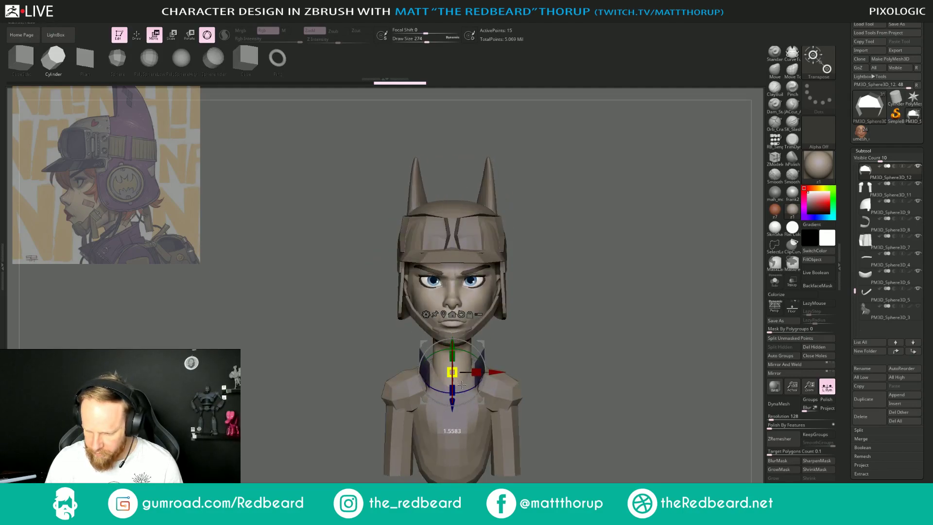
{"action": "left_click_drag", "start_coordinate": [573, 325], "coordinate": [601, 311]}
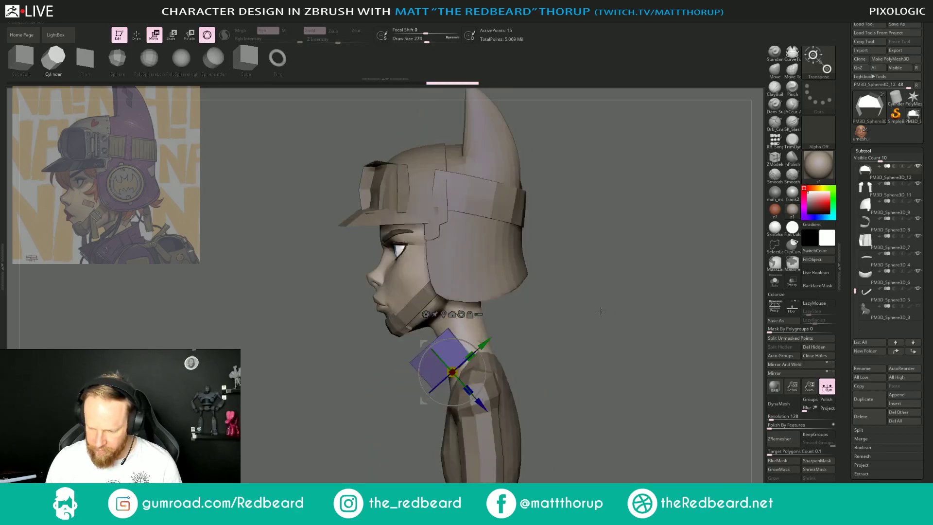
{"action": "left_click_drag", "start_coordinate": [483, 362], "coordinate": [515, 345]}
Bend the collar with the Move brush, turning its back upright and lowering its front end.
{"action": "key", "text": "q"}
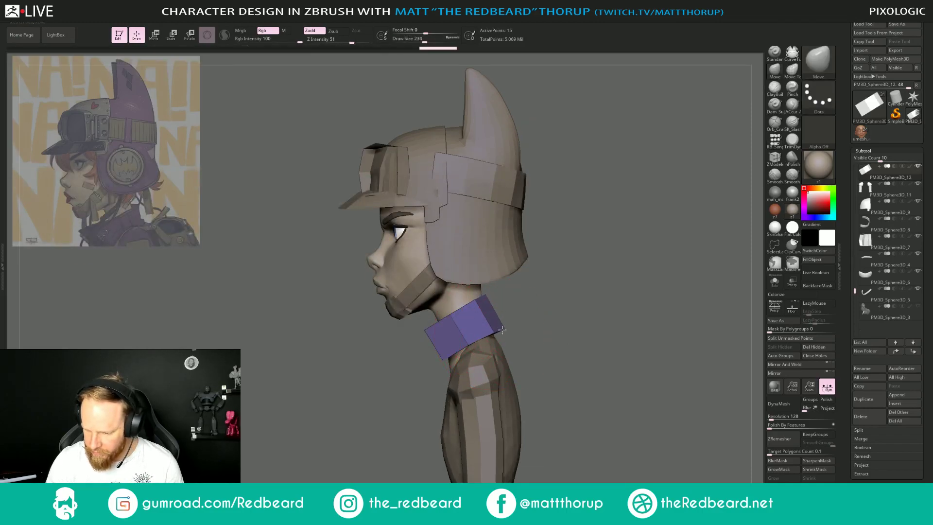
{"action": "left_click_drag", "start_coordinate": [494, 318], "coordinate": [508, 316]}
{"action": "mouse_move", "coordinate": [444, 354]}
{"action": "left_mouse_down"}
{"action": "mouse_move", "coordinate": [441, 362]}
{"action": "mouse_move", "coordinate": [426, 352]}
{"action": "left_mouse_up"}
{"action": "key", "text": "s"}
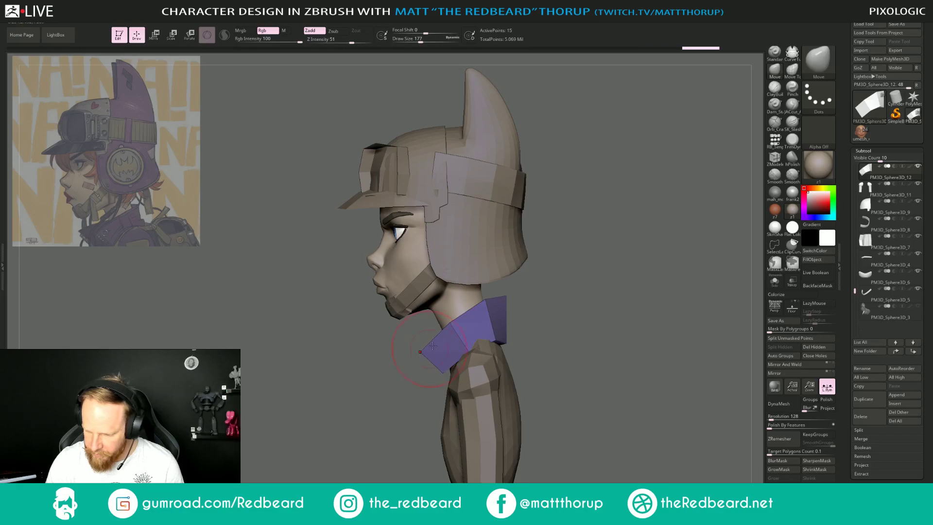
{"action": "left_click_drag", "start_coordinate": [500, 299], "coordinate": [485, 315]}
{"action": "left_click_drag", "start_coordinate": [444, 338], "coordinate": [447, 335]}
{"action": "mouse_move", "coordinate": [507, 315]}
{"action": "left_mouse_down"}
{"action": "mouse_move", "coordinate": [523, 330]}
{"action": "mouse_move", "coordinate": [476, 337]}
{"action": "left_mouse_up"}
Refine the collar's front and back corners in profile with a smaller Move brush.
{"action": "left_click_drag", "start_coordinate": [534, 327], "coordinate": [539, 334]}
{"action": "right_click_drag", "start_coordinate": [539, 335], "coordinate": [560, 314], "text": "shift"}
{"action": "key", "text": "s"}
{"action": "left_click_drag", "start_coordinate": [527, 330], "coordinate": [528, 332]}
{"action": "key", "text": "bracketleft"}
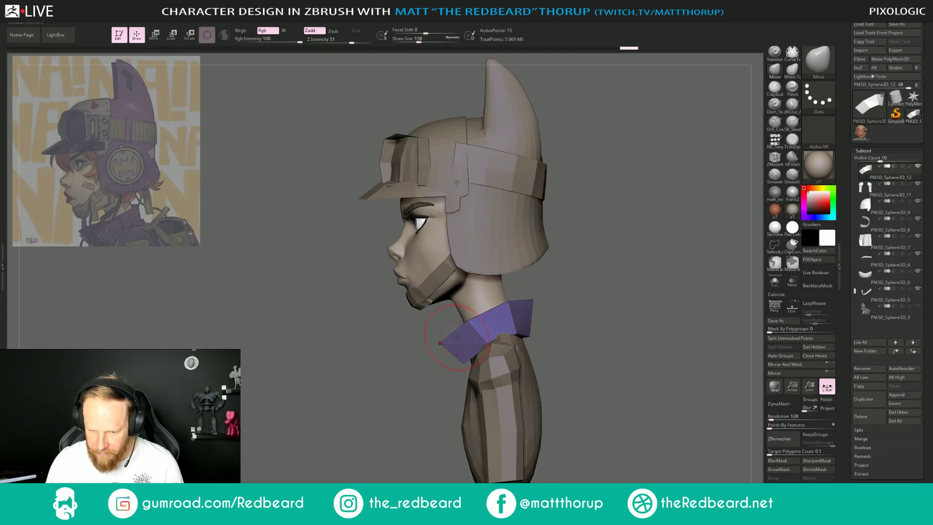
{"action": "key", "text": "bracketleft"}
{"action": "left_click_drag", "start_coordinate": [392, 391], "coordinate": [449, 355]}
Insert an edge loop along the middle of the collar with ZModeler and return to the Move brush.
{"action": "mouse_move", "coordinate": [510, 325]}
{"action": "right_mouse_down"}
{"action": "mouse_move", "coordinate": [469, 334]}
{"action": "mouse_move", "coordinate": [493, 315]}
{"action": "right_mouse_up"}
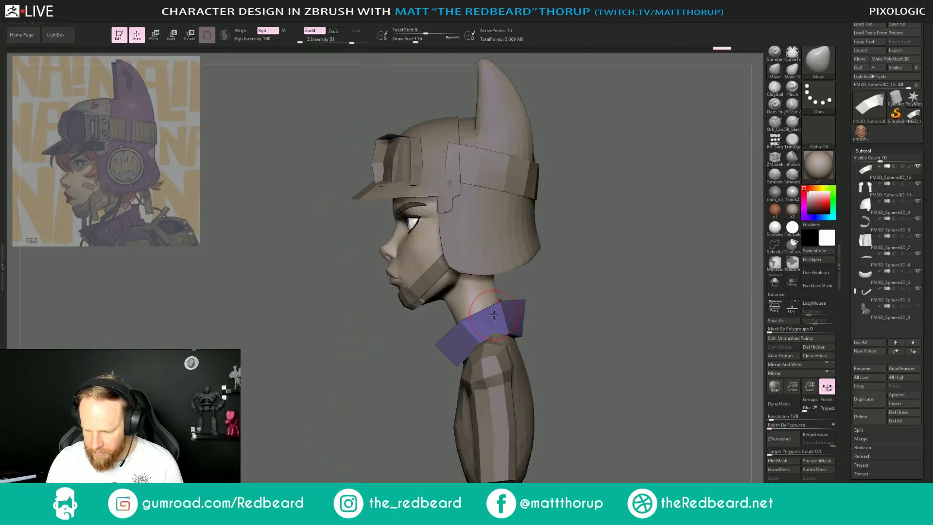
{"action": "key", "text": "b"}
{"action": "key", "text": "z"}
{"action": "key", "text": "m"}
{"action": "left_click", "coordinate": [507, 336]}
{"action": "key", "text": "b"}
{"action": "key", "text": "m"}
{"action": "key", "text": "v"}
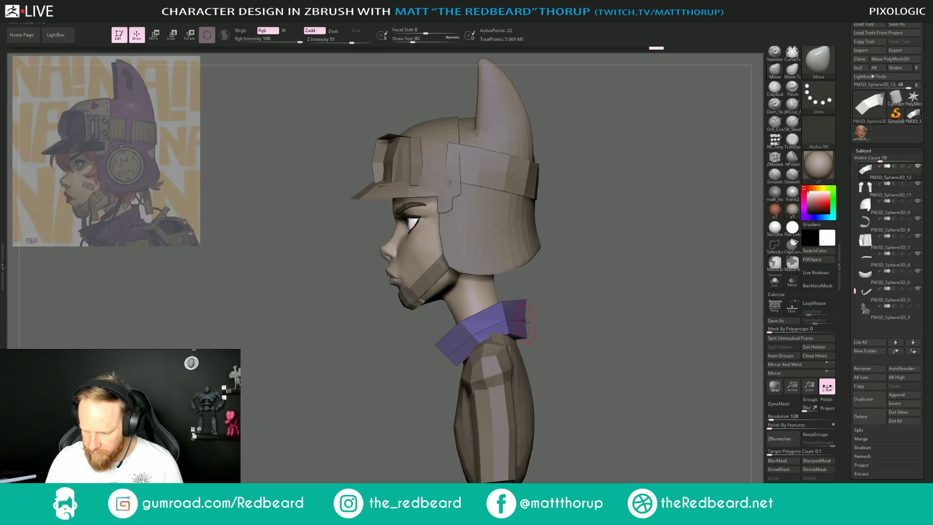
Isolate the collar, remove the stray geometry in its front opening, and bring back the full bust.
{"action": "right_click_drag", "start_coordinate": [561, 329], "coordinate": [605, 330]}
{"action": "left_click", "coordinate": [775, 281]}
{"action": "right_click_drag", "start_coordinate": [724, 290], "coordinate": [587, 276]}
{"action": "left_click", "coordinate": [489, 286], "text": "ctrl+alt+shift"}
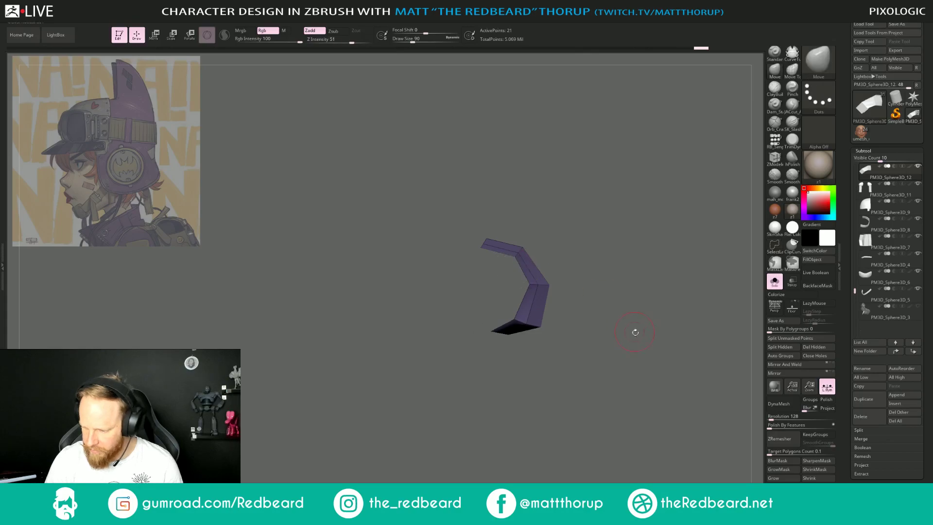
{"action": "left_click", "coordinate": [817, 373]}
{"action": "right_click_drag", "start_coordinate": [602, 389], "coordinate": [666, 422]}
{"action": "left_click", "coordinate": [774, 281]}
Spread the collar's front ends outward in front view with the Move brush.
{"action": "right_click_drag", "start_coordinate": [598, 341], "coordinate": [535, 335], "text": "alt"}
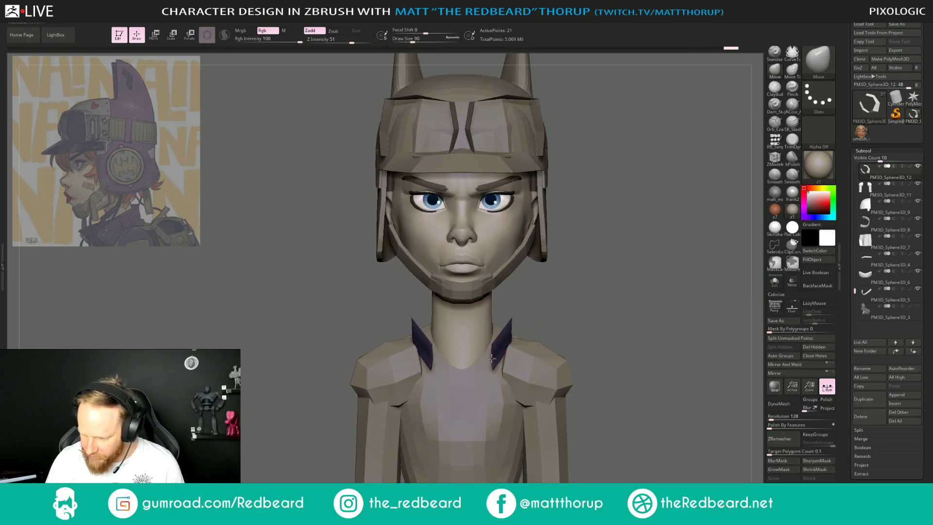
{"action": "key", "text": "s"}
{"action": "left_click", "coordinate": [490, 347]}
{"action": "left_click_drag", "start_coordinate": [493, 346], "coordinate": [502, 342]}
{"action": "right_click_drag", "start_coordinate": [600, 317], "coordinate": [530, 317]}
Line the bust up over the reference art and reshape the collar to match with a large Move brush.
{"action": "mouse_move", "coordinate": [636, 303]}
{"action": "left_mouse_down", "text": "alt"}
{"action": "mouse_move", "coordinate": [563, 321]}
{"action": "mouse_move", "coordinate": [516, 309]}
{"action": "left_mouse_up", "text": "alt"}
{"action": "key", "text": "]"}
{"action": "key", "text": "ctrl+1"}
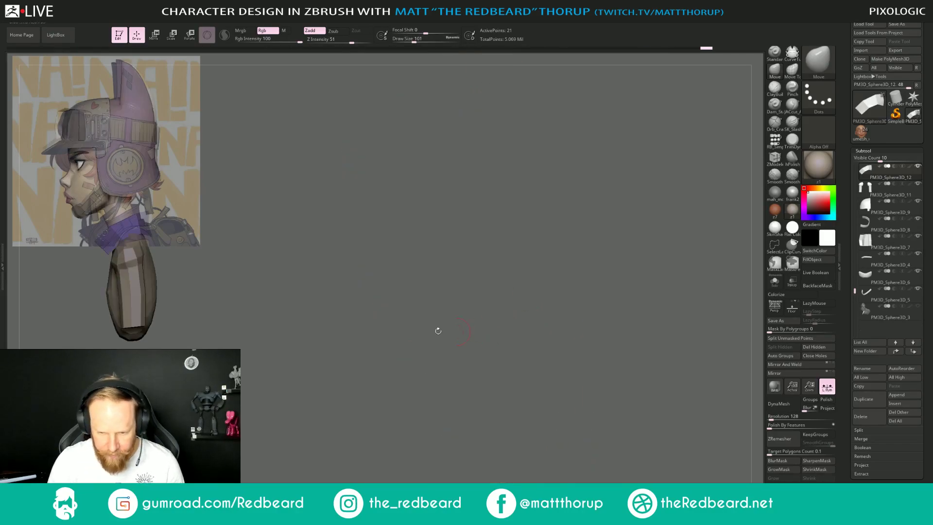
{"action": "key", "text": "s"}
{"action": "left_click", "coordinate": [149, 220]}
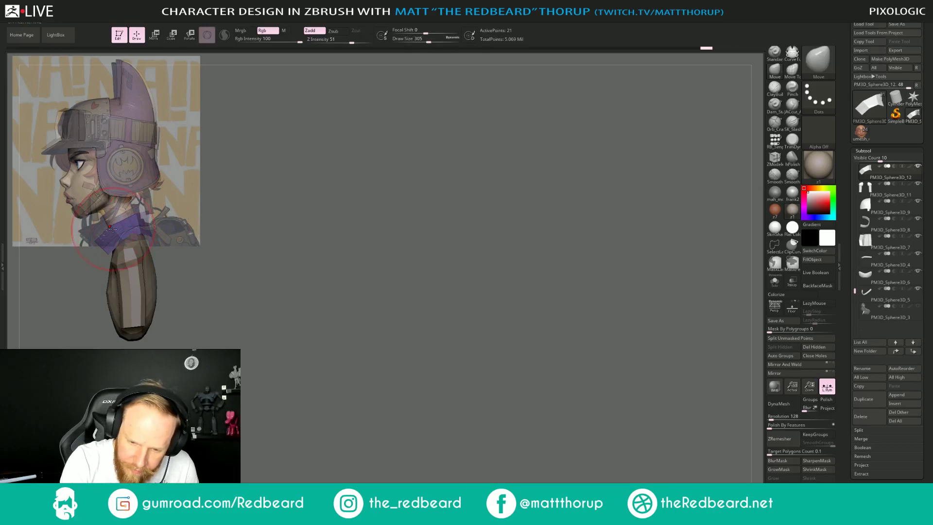
{"action": "key", "text": "s"}
{"action": "left_click", "coordinate": [138, 210]}
{"action": "key", "text": "s"}
{"action": "left_click", "coordinate": [134, 210]}
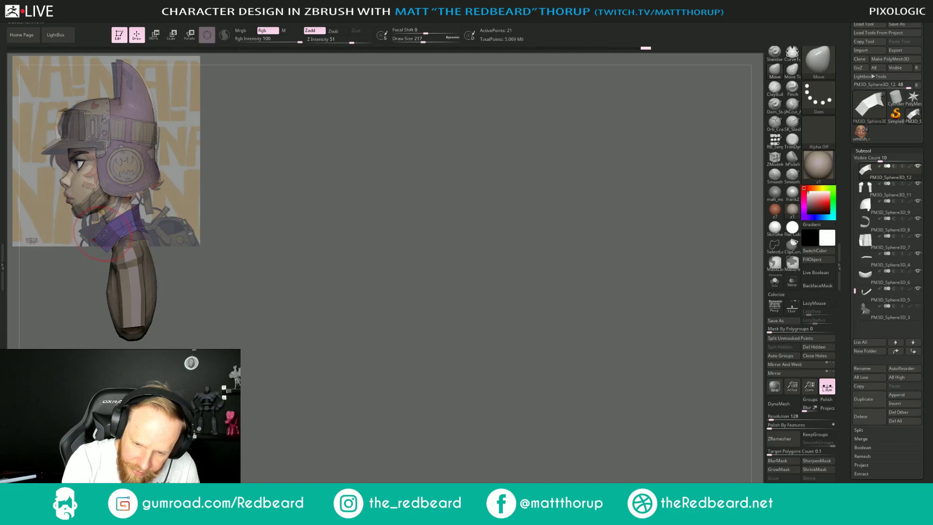
Fine-tune the collar's back edge and lower front corner against the reference with a smaller Move brush.
{"action": "key", "text": "s"}
{"action": "left_click_drag", "start_coordinate": [120, 221], "coordinate": [117, 219]}
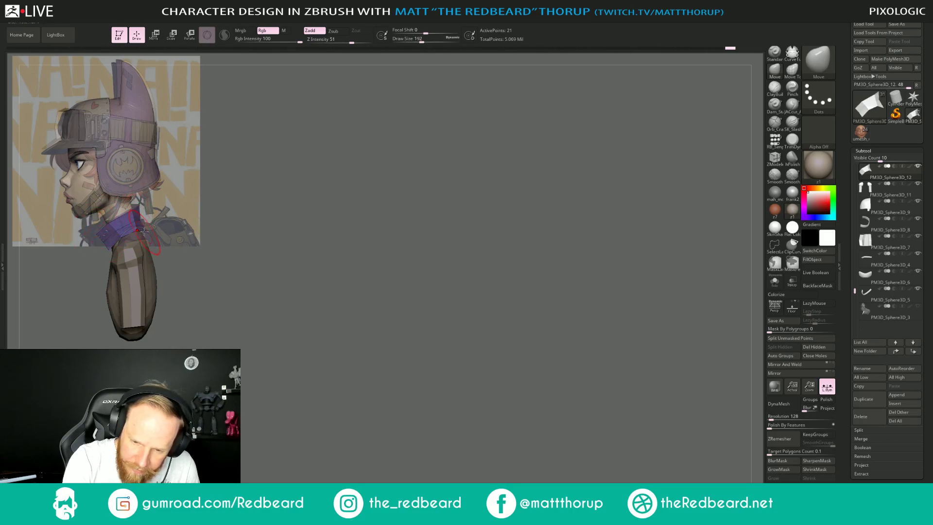
{"action": "key", "text": "s"}
{"action": "left_click_drag", "start_coordinate": [108, 244], "coordinate": [115, 235]}
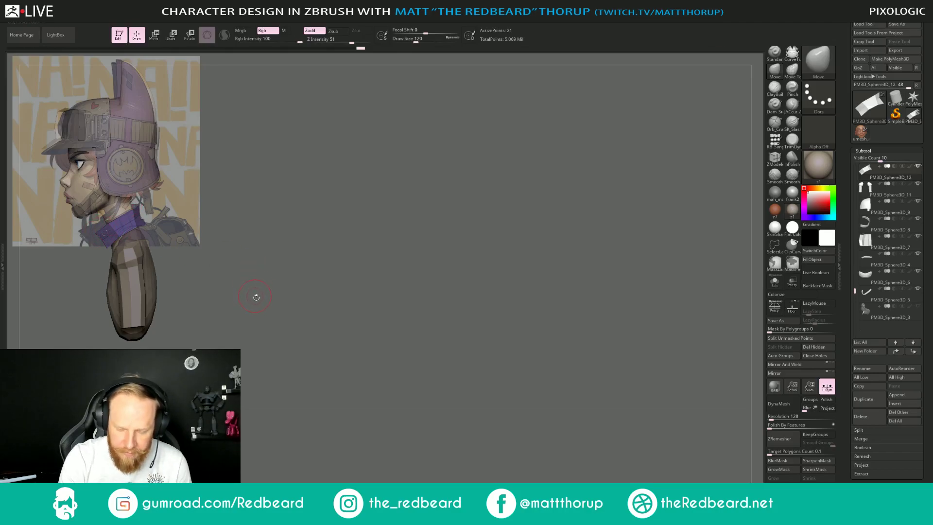
Reshape the collar's front corner in side view with the Move Topological brush, enlarging the brush for the broader pulls.
{"action": "mouse_move", "coordinate": [272, 319]}
{"action": "left_mouse_down", "text": "shift"}
{"action": "mouse_move", "coordinate": [428, 369]}
{"action": "mouse_move", "coordinate": [529, 382]}
{"action": "mouse_move", "coordinate": [523, 399]}
{"action": "left_mouse_up", "text": "shift"}
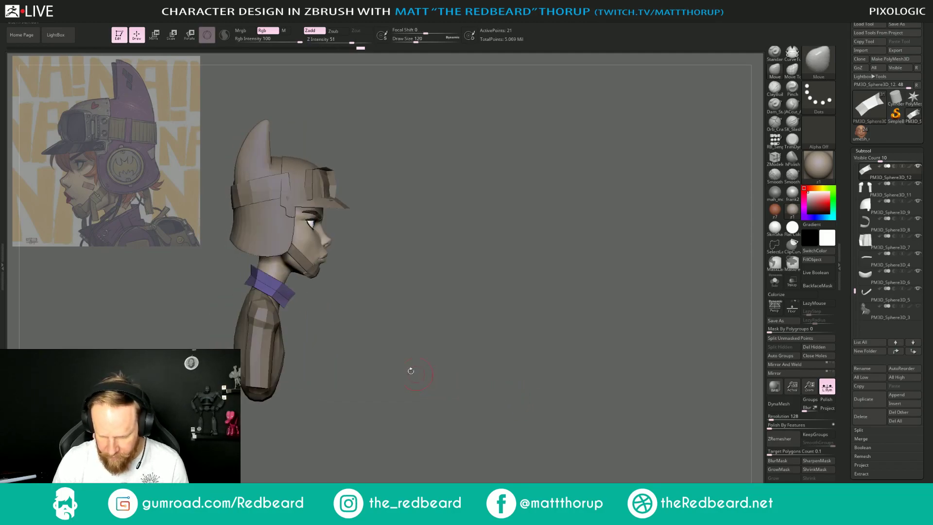
{"action": "key", "text": "b"}
{"action": "key", "text": "m"}
{"action": "key", "text": "t"}
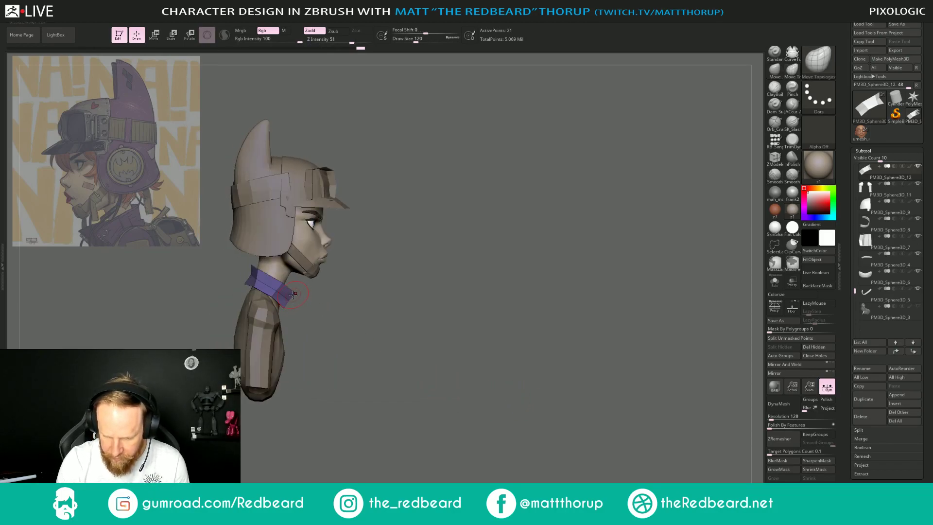
{"action": "left_click_drag", "start_coordinate": [305, 296], "coordinate": [289, 299]}
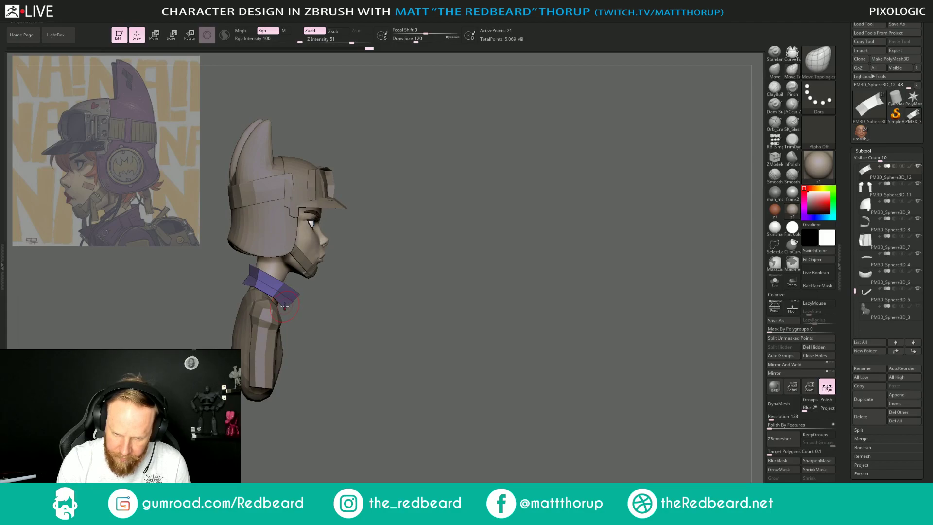
{"action": "key", "text": "bracketright"}
{"action": "key", "text": "bracketright"}
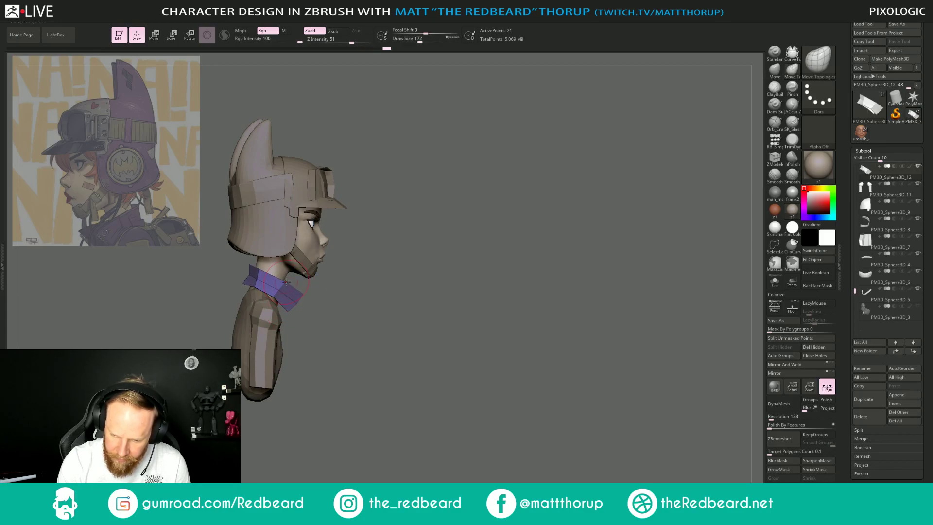
{"action": "left_click_drag", "start_coordinate": [348, 307], "coordinate": [319, 305]}
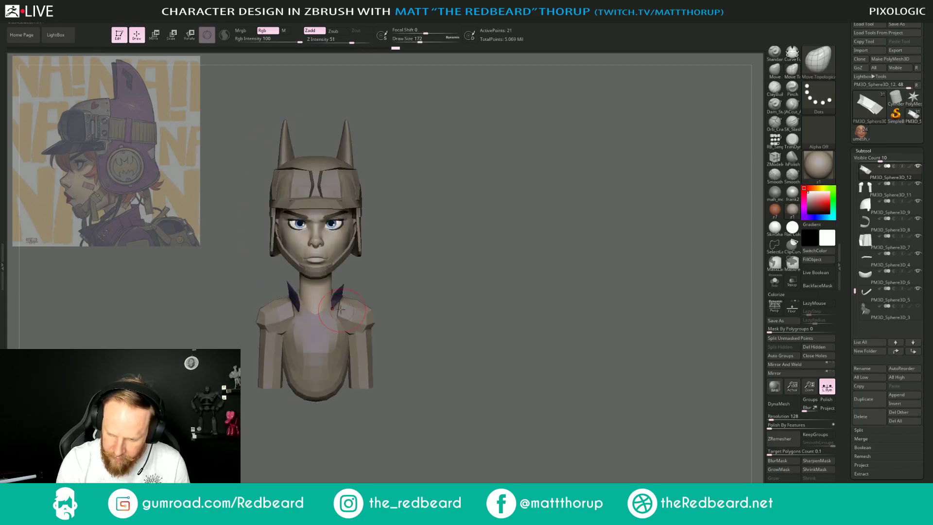
Pull the collar's front corner forward in profile with a draw size of about 128 and line the bust up over the reference.
{"action": "left_click_drag", "start_coordinate": [425, 263], "coordinate": [392, 266], "text": "shift"}
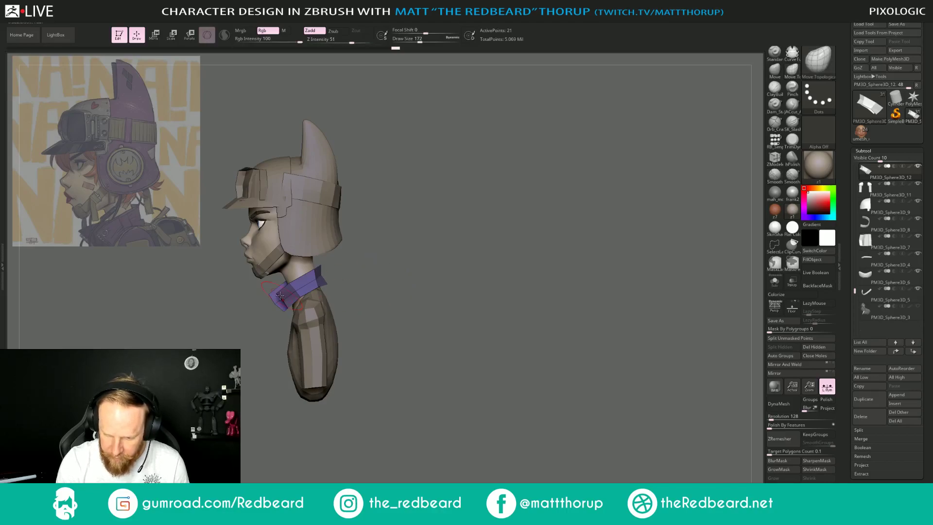
{"action": "key", "text": "s"}
{"action": "left_click_drag", "start_coordinate": [271, 295], "coordinate": [268, 295]}
{"action": "left_click_drag", "start_coordinate": [274, 295], "coordinate": [264, 294]}
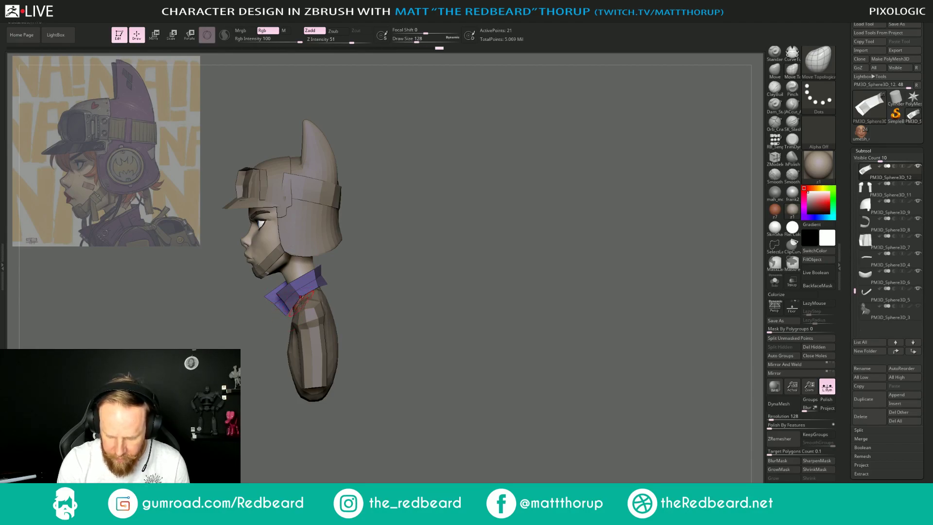
{"action": "right_click_drag", "start_coordinate": [301, 302], "coordinate": [110, 251], "text": "alt"}
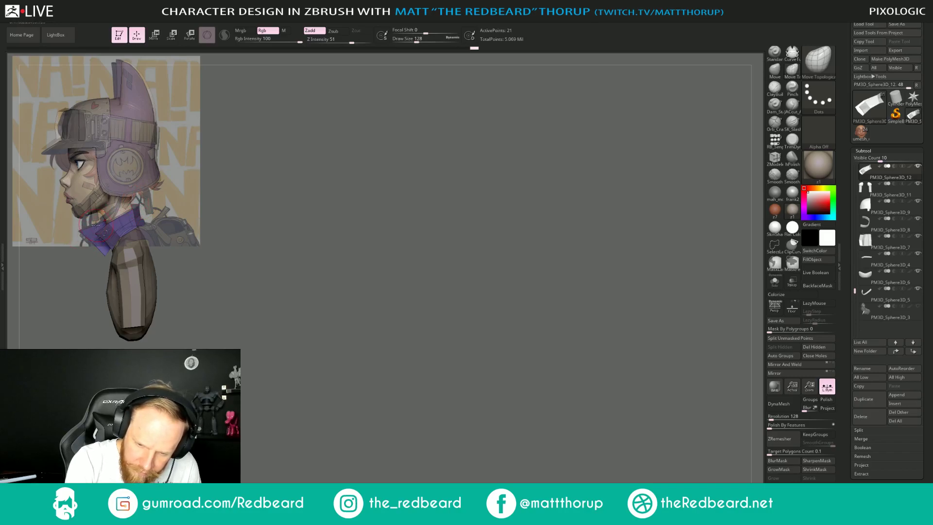
Refine the collar's front flap with a smaller Move Topological brush, working from both front and side views.
{"action": "left_click_drag", "start_coordinate": [285, 311], "coordinate": [573, 366], "text": "alt"}
{"action": "key", "text": "s"}
{"action": "left_click_drag", "start_coordinate": [285, 298], "coordinate": [320, 307]}
{"action": "mouse_move", "coordinate": [428, 294]}
{"action": "left_mouse_down"}
{"action": "mouse_move", "coordinate": [408, 308]}
{"action": "mouse_move", "coordinate": [361, 308]}
{"action": "left_mouse_up"}
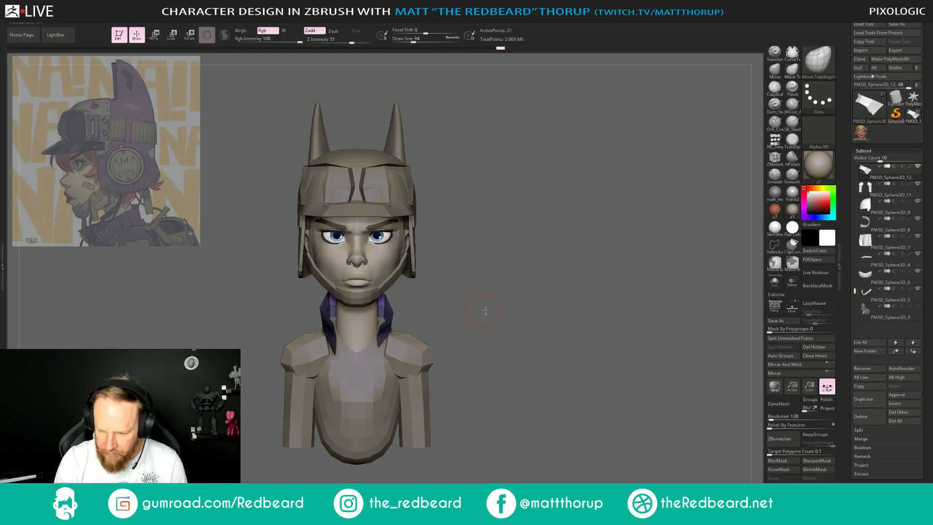
{"action": "left_click_drag", "start_coordinate": [482, 309], "coordinate": [559, 311], "text": "shift"}
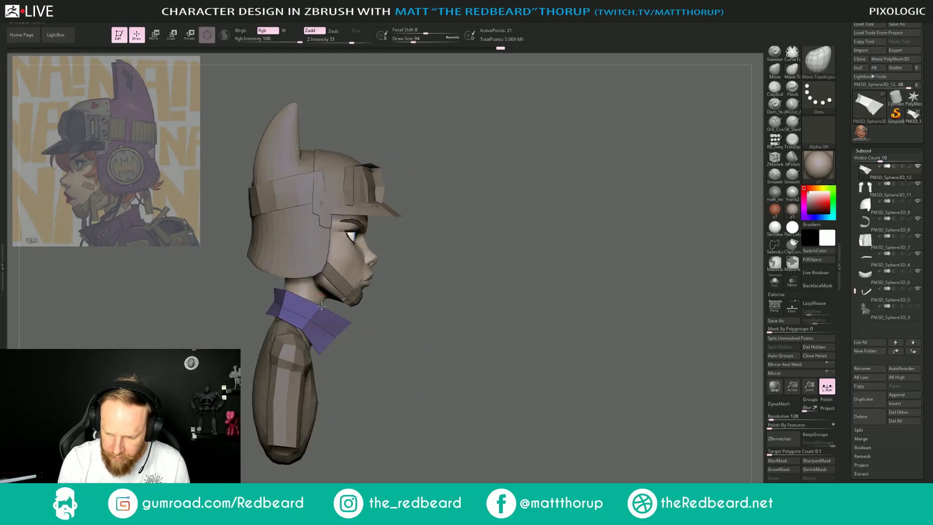
{"action": "key", "text": "bracketright"}
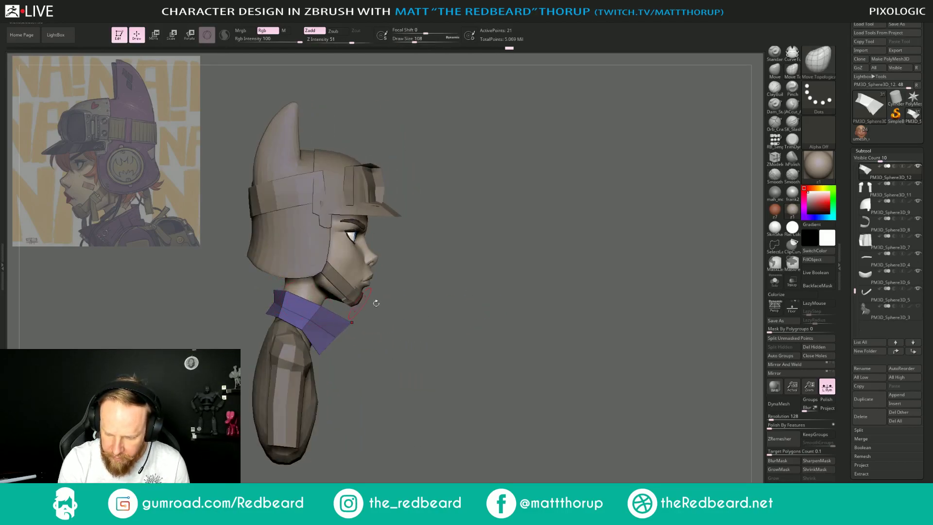
{"action": "left_click_drag", "start_coordinate": [360, 303], "coordinate": [416, 337], "text": "shift"}
{"action": "mouse_move", "coordinate": [512, 358]}
{"action": "left_mouse_down"}
{"action": "mouse_move", "coordinate": [529, 364]}
{"action": "mouse_move", "coordinate": [457, 379]}
{"action": "mouse_move", "coordinate": [516, 357]}
{"action": "mouse_move", "coordinate": [476, 348]}
{"action": "mouse_move", "coordinate": [459, 356]}
{"action": "left_mouse_up"}
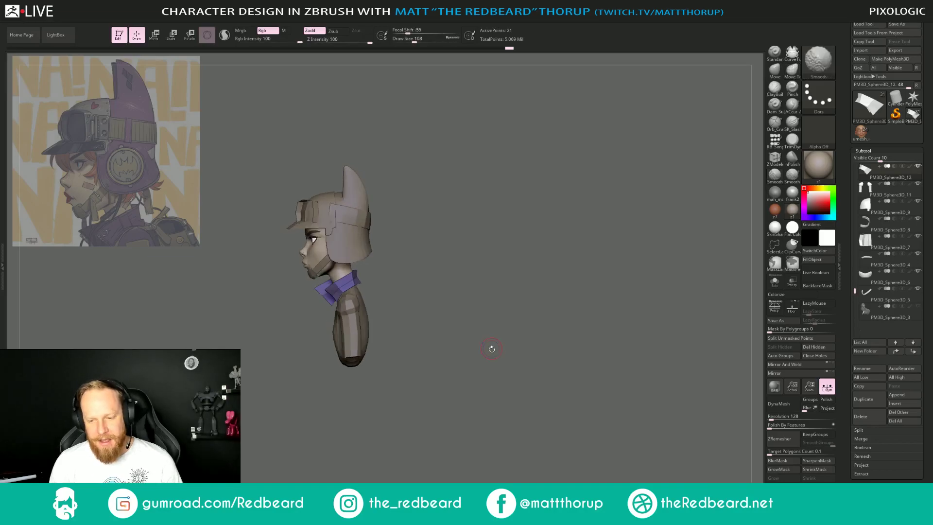
Adjust the upper back part of the collar up close, reducing the Move Topological brush to a draw size of 77.
{"action": "right_click_drag", "start_coordinate": [492, 348], "coordinate": [550, 404], "text": "ctrl"}
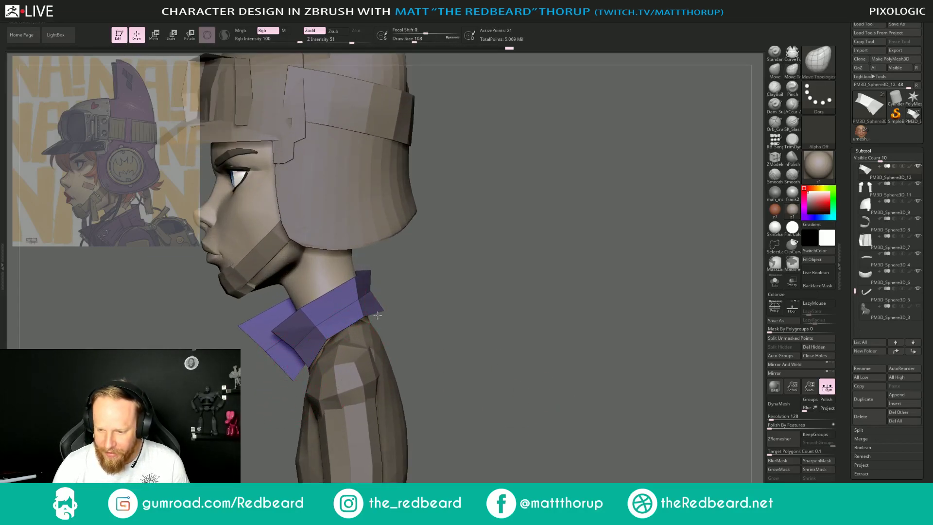
{"action": "left_click_drag", "start_coordinate": [461, 334], "coordinate": [502, 345]}
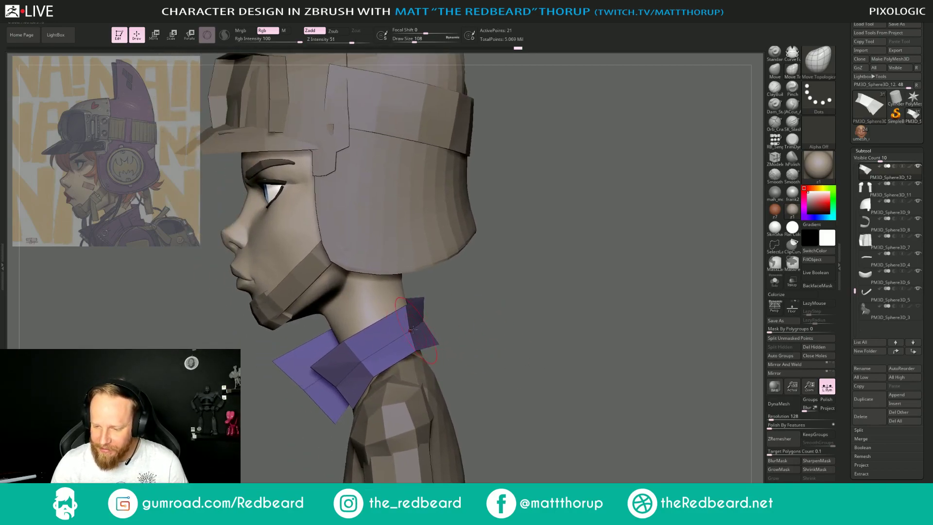
{"action": "key", "text": "s"}
{"action": "left_click_drag", "start_coordinate": [403, 315], "coordinate": [400, 315]}
{"action": "mouse_move", "coordinate": [479, 275]}
{"action": "left_mouse_down"}
{"action": "mouse_move", "coordinate": [486, 286]}
{"action": "mouse_move", "coordinate": [452, 294]}
{"action": "left_mouse_up"}
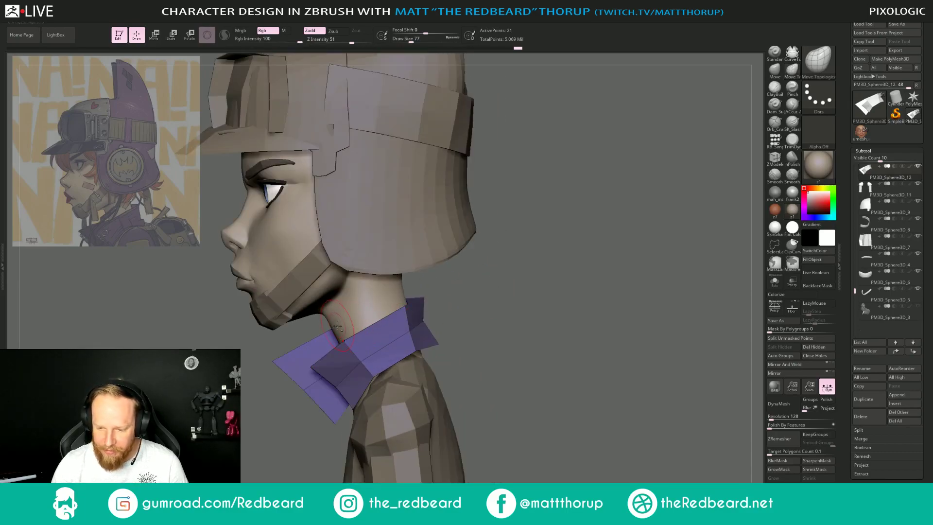
Isolate the head subtool and smooth the sides of the neck from behind.
{"action": "left_click", "coordinate": [348, 325], "text": "alt"}
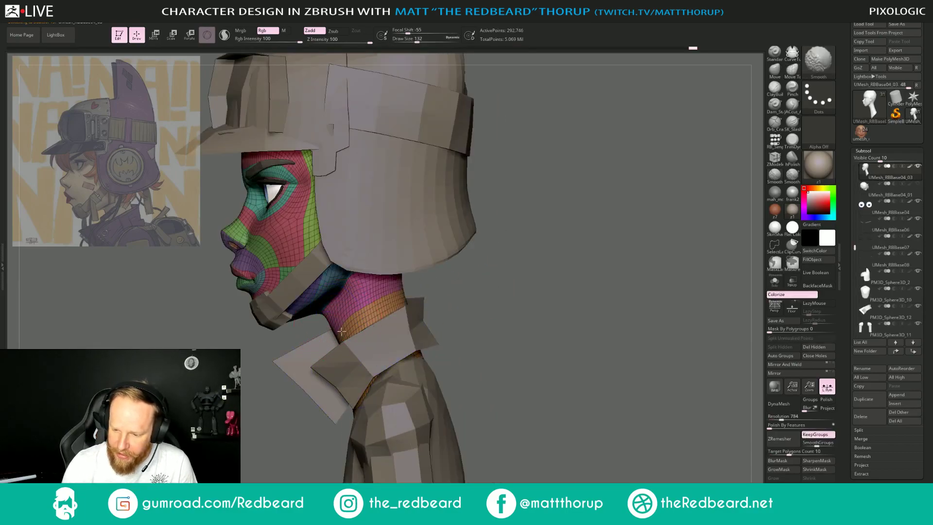
{"action": "left_click_drag", "start_coordinate": [454, 321], "coordinate": [463, 361]}
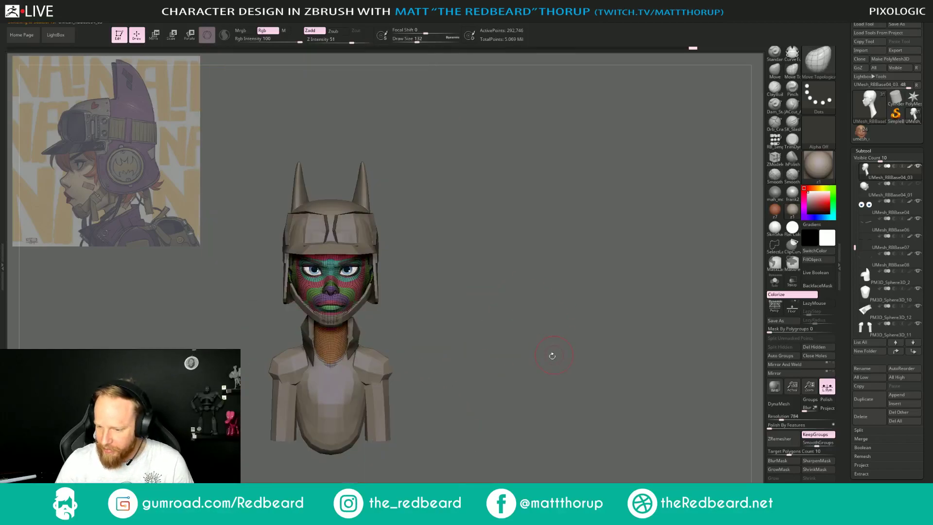
{"action": "left_click_drag", "start_coordinate": [589, 348], "coordinate": [628, 340], "text": "alt"}
{"action": "left_click", "coordinate": [775, 281]}
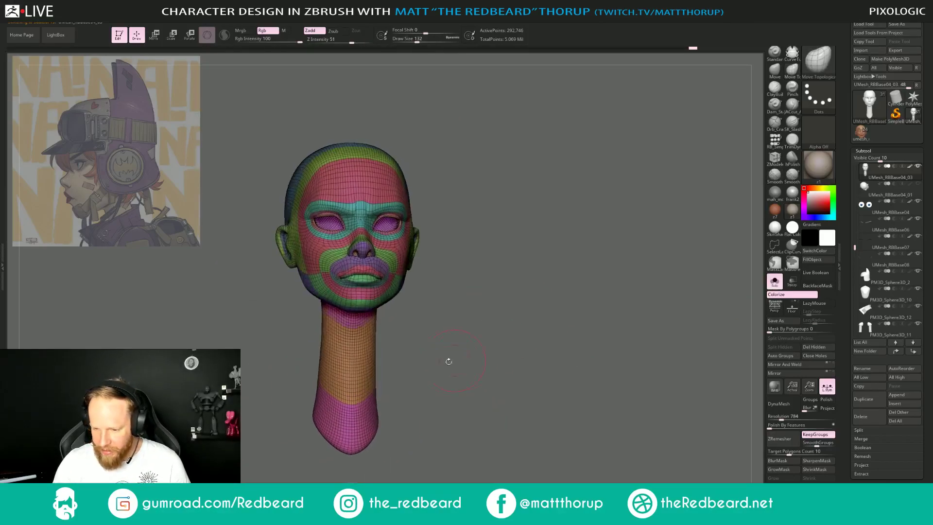
{"action": "left_click_drag", "start_coordinate": [413, 356], "coordinate": [460, 331]}
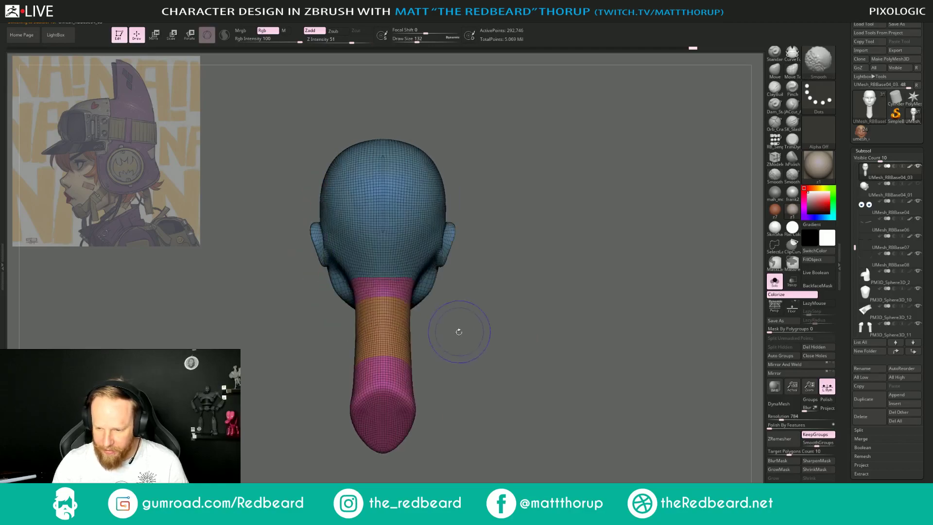
{"action": "key", "text": "shift"}
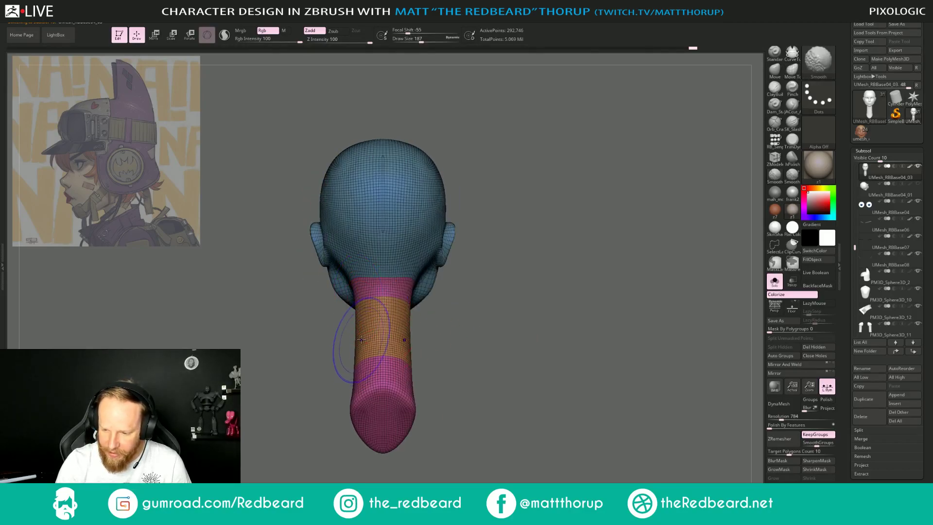
{"action": "mouse_move", "coordinate": [430, 340]}
{"action": "left_mouse_down"}
{"action": "mouse_move", "coordinate": [441, 337]}
{"action": "mouse_move", "coordinate": [429, 333]}
{"action": "left_mouse_up"}
Slim the upper neck below the skull in back view with a large Move brush.
{"action": "key", "text": "b"}
{"action": "key", "text": "m"}
{"action": "key", "text": "v"}
{"action": "key", "text": "s"}
{"action": "left_click_drag", "start_coordinate": [391, 303], "coordinate": [396, 302]}
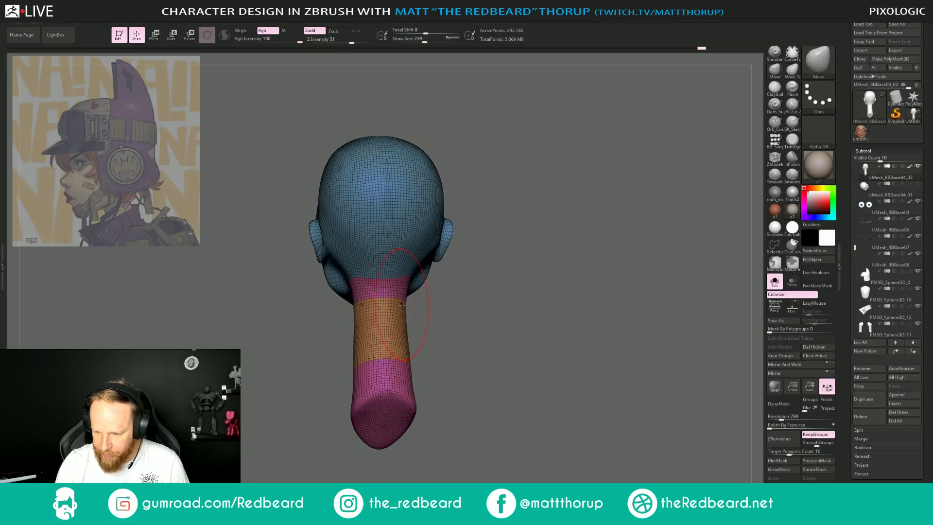
{"action": "key", "text": "s"}
{"action": "key", "text": "s"}
{"action": "left_click_drag", "start_coordinate": [407, 299], "coordinate": [403, 298]}
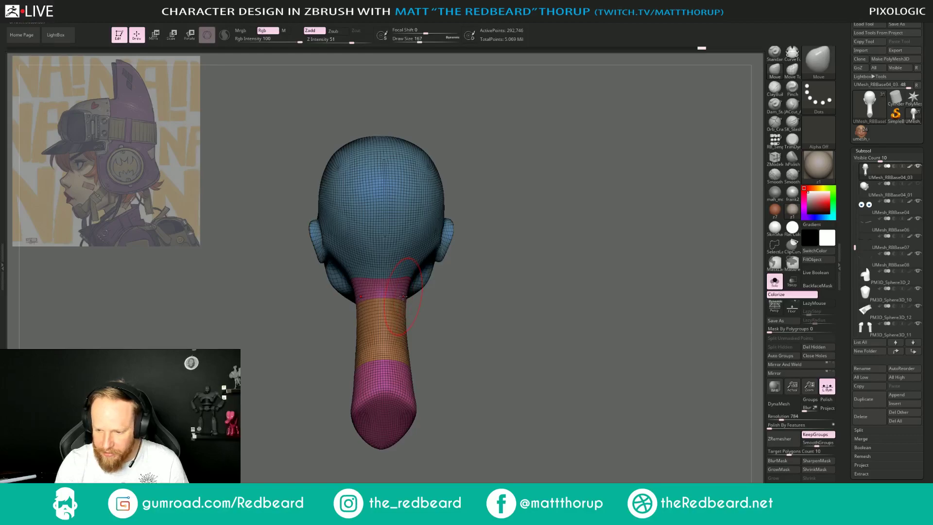
Reshape the neck's profile beneath the jaw with a smaller Move brush and smooth the nape.
{"action": "mouse_move", "coordinate": [476, 322]}
{"action": "left_mouse_down"}
{"action": "mouse_move", "coordinate": [510, 333]}
{"action": "mouse_move", "coordinate": [448, 323]}
{"action": "left_mouse_up"}
{"action": "key", "text": "shift"}
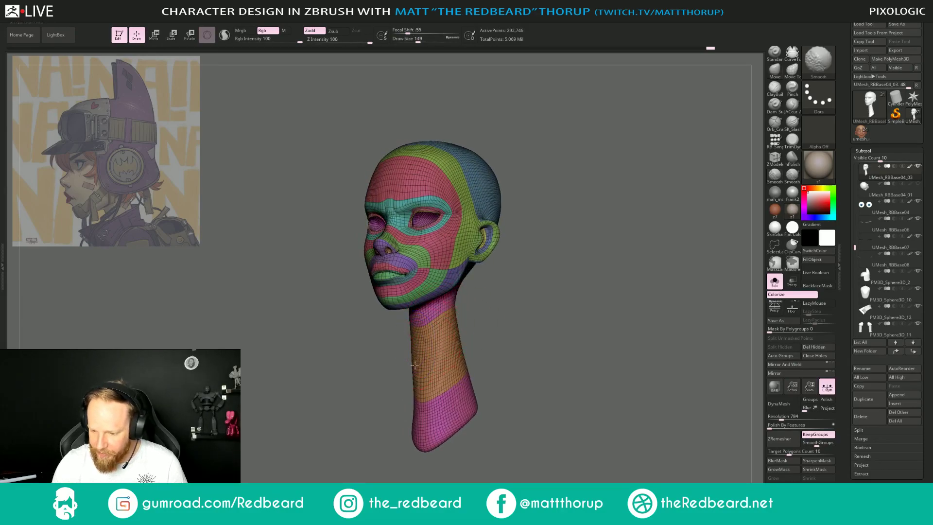
{"action": "right_click_drag", "start_coordinate": [419, 318], "coordinate": [408, 318]}
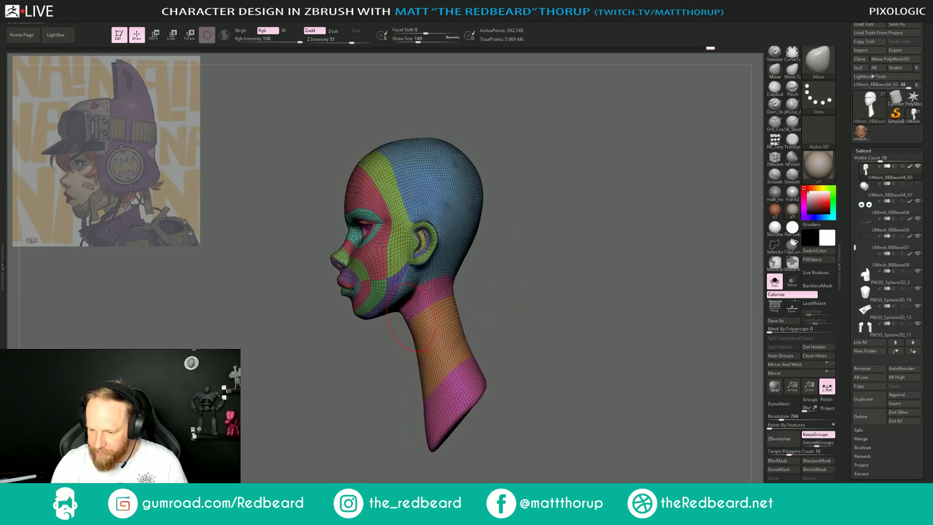
{"action": "key", "text": "s"}
{"action": "left_click_drag", "start_coordinate": [409, 318], "coordinate": [411, 325]}
{"action": "key", "text": "shift"}
{"action": "left_click_drag", "start_coordinate": [490, 322], "coordinate": [512, 312], "text": "shift"}
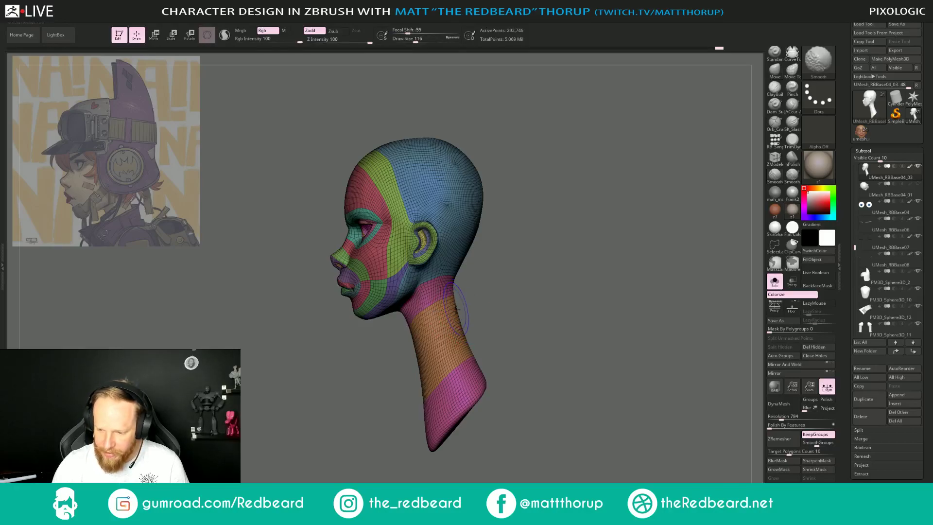
Check the neck from the front, bring back the full bust and turn off the polygroup wireframe.
{"action": "mouse_move", "coordinate": [500, 314]}
{"action": "left_mouse_down", "text": "shift"}
{"action": "mouse_move", "coordinate": [543, 312]}
{"action": "mouse_move", "coordinate": [422, 371]}
{"action": "mouse_move", "coordinate": [430, 371]}
{"action": "left_mouse_up", "text": "shift"}
{"action": "key", "text": "s"}
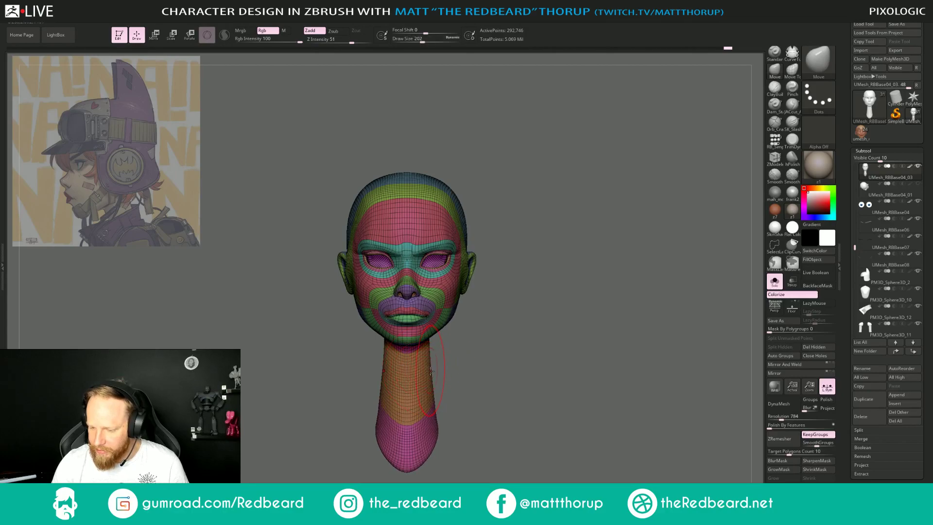
{"action": "left_click", "coordinate": [774, 280]}
{"action": "left_click_drag", "start_coordinate": [610, 298], "coordinate": [490, 318]}
{"action": "key", "text": "shift+f"}
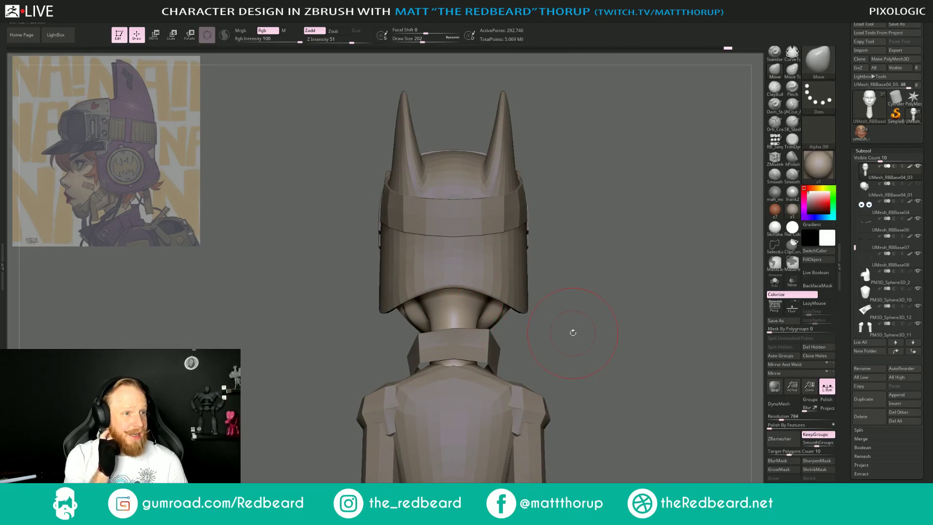
Select the helmet and reshape its lower back and side edge with the Move brush.
{"action": "left_click_drag", "start_coordinate": [573, 332], "coordinate": [619, 339]}
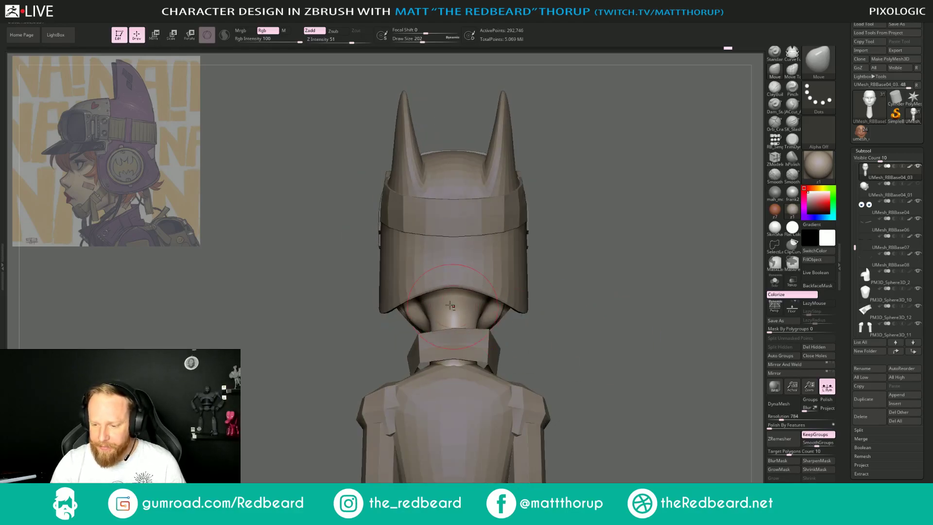
{"action": "left_click", "coordinate": [450, 286], "text": "alt"}
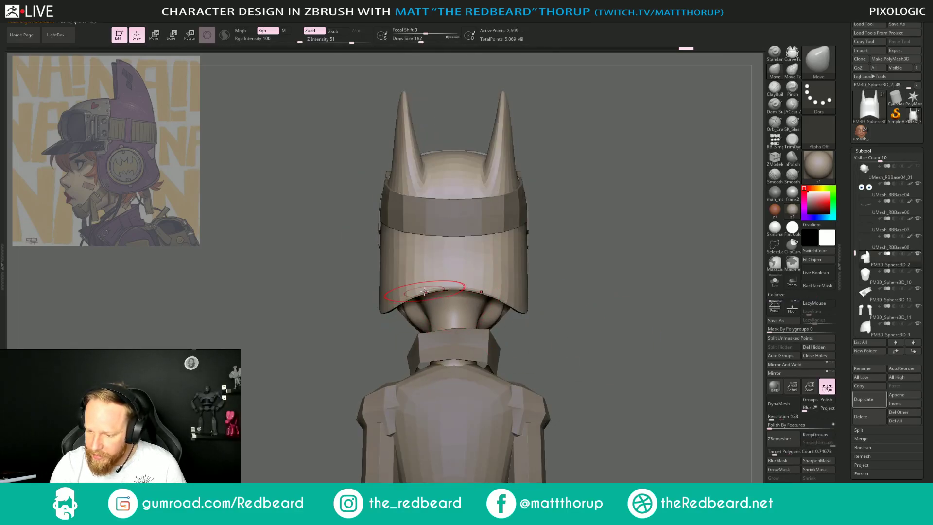
{"action": "key", "text": "s"}
{"action": "mouse_move", "coordinate": [492, 275]}
{"action": "left_mouse_down"}
{"action": "mouse_move", "coordinate": [520, 274]}
{"action": "mouse_move", "coordinate": [520, 282]}
{"action": "left_mouse_up"}
{"action": "key", "text": "s"}
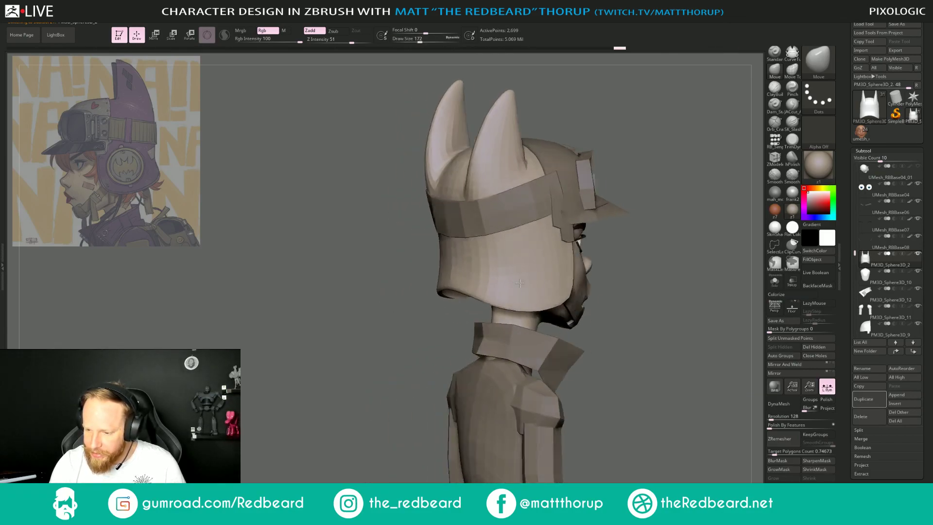
{"action": "right_click_drag", "start_coordinate": [520, 283], "coordinate": [495, 272]}
{"action": "key", "text": "s"}
{"action": "left_click_drag", "start_coordinate": [496, 271], "coordinate": [486, 272]}
Adjust the helmet's lower side edges in front view with the Move brush and check the profile.
{"action": "mouse_move", "coordinate": [462, 311]}
{"action": "right_mouse_down"}
{"action": "mouse_move", "coordinate": [454, 314]}
{"action": "mouse_move", "coordinate": [476, 262]}
{"action": "mouse_move", "coordinate": [589, 291]}
{"action": "right_mouse_up"}
{"action": "right_click_drag", "start_coordinate": [464, 270], "coordinate": [488, 290]}
{"action": "key", "text": "s"}
{"action": "left_click_drag", "start_coordinate": [471, 301], "coordinate": [476, 300]}
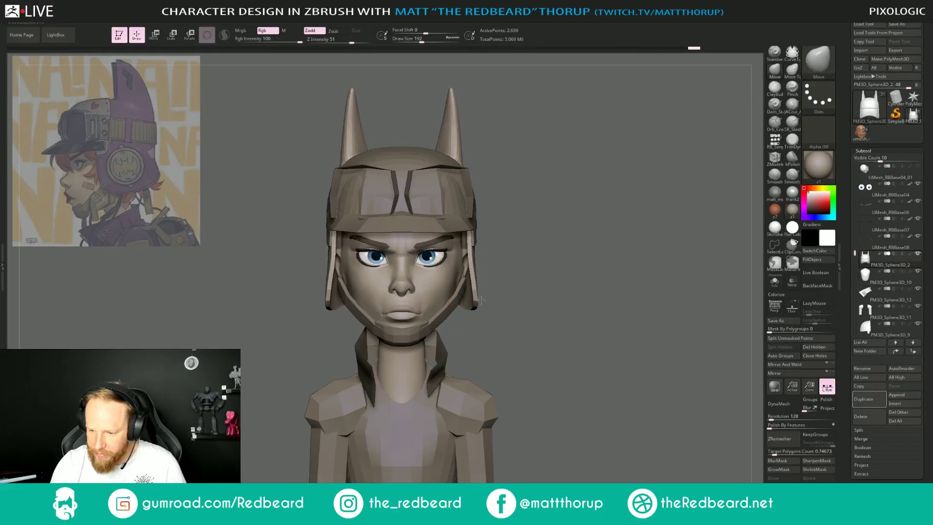
{"action": "mouse_move", "coordinate": [477, 278]}
{"action": "left_mouse_down"}
{"action": "mouse_move", "coordinate": [587, 282]}
{"action": "mouse_move", "coordinate": [541, 282]}
{"action": "left_mouse_up"}
{"action": "left_click_drag", "start_coordinate": [617, 275], "coordinate": [556, 295], "text": "alt"}
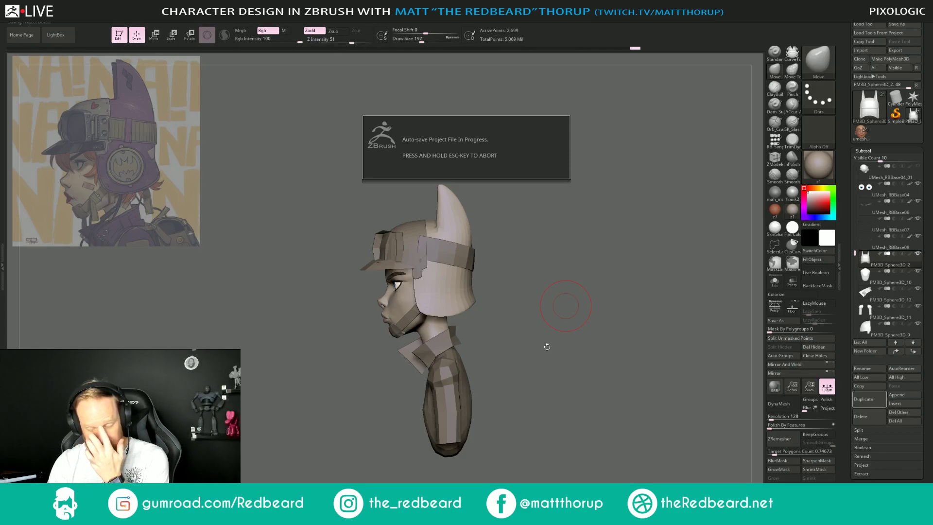
Switch to the ZModeler brush and make the upper arms the active subtool.
{"action": "mouse_move", "coordinate": [501, 346]}
{"action": "left_mouse_down", "text": "alt"}
{"action": "mouse_move", "coordinate": [535, 357]}
{"action": "mouse_move", "coordinate": [588, 418]}
{"action": "left_mouse_up", "text": "alt"}
{"action": "key", "text": "b"}
{"action": "key", "text": "z"}
{"action": "key", "text": "m"}
{"action": "left_click_drag", "start_coordinate": [545, 343], "coordinate": [602, 355]}
{"action": "left_click_drag", "start_coordinate": [483, 369], "coordinate": [474, 360], "text": "shift"}
{"action": "left_click_drag", "start_coordinate": [569, 422], "coordinate": [485, 408], "text": "alt"}
{"action": "left_click", "coordinate": [441, 362], "text": "alt"}
{"action": "left_click_drag", "start_coordinate": [456, 379], "coordinate": [475, 386], "text": "alt"}
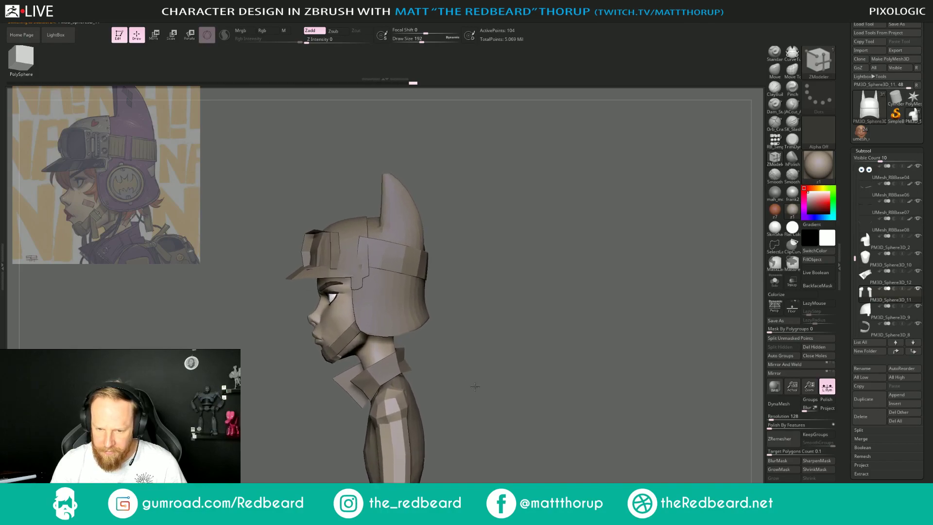
Show the hidden hair subtool at the end of the subtool list and frame the head in side view.
{"action": "left_click_drag", "start_coordinate": [542, 321], "coordinate": [554, 367], "text": "alt"}
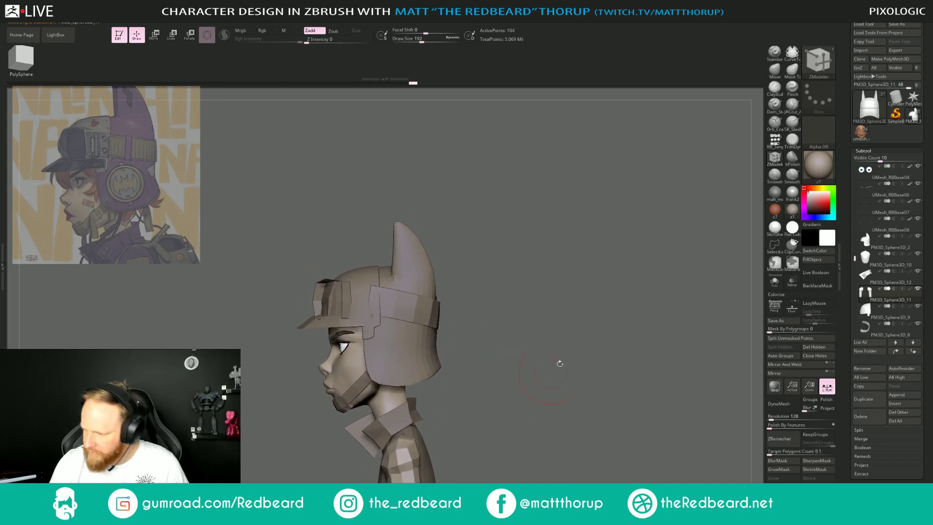
{"action": "scroll", "coordinate": [854, 284], "scroll_direction": "down", "scroll_amount": 6}
{"action": "mouse_move", "coordinate": [853, 284]}
{"action": "left_mouse_down"}
{"action": "mouse_move", "coordinate": [853, 307]}
{"action": "mouse_move", "coordinate": [855, 297]}
{"action": "left_mouse_up"}
{"action": "left_click", "coordinate": [917, 271]}
{"action": "left_click_drag", "start_coordinate": [520, 318], "coordinate": [572, 322]}
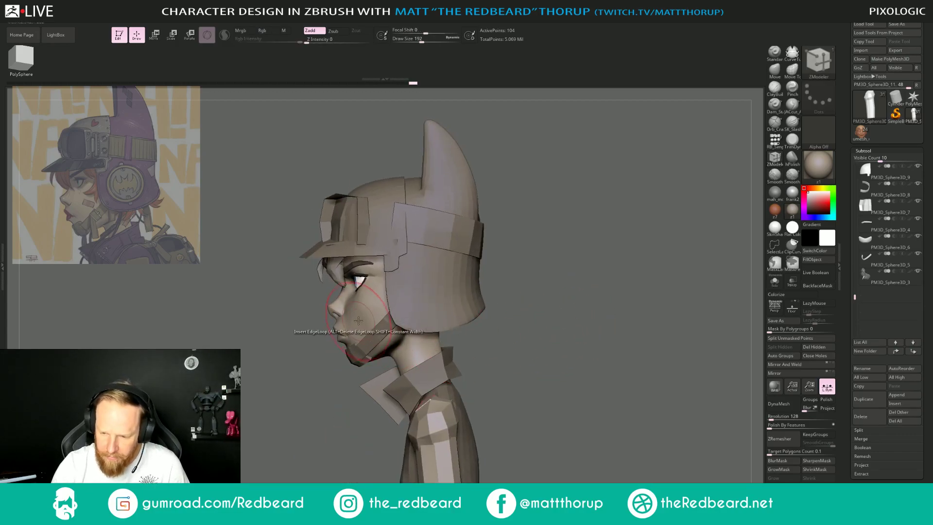
Select the head subtool and nudge the lower cheek beside the mouth with the Move brush.
{"action": "left_click", "coordinate": [358, 316], "text": "alt"}
{"action": "left_click", "coordinate": [351, 306]}
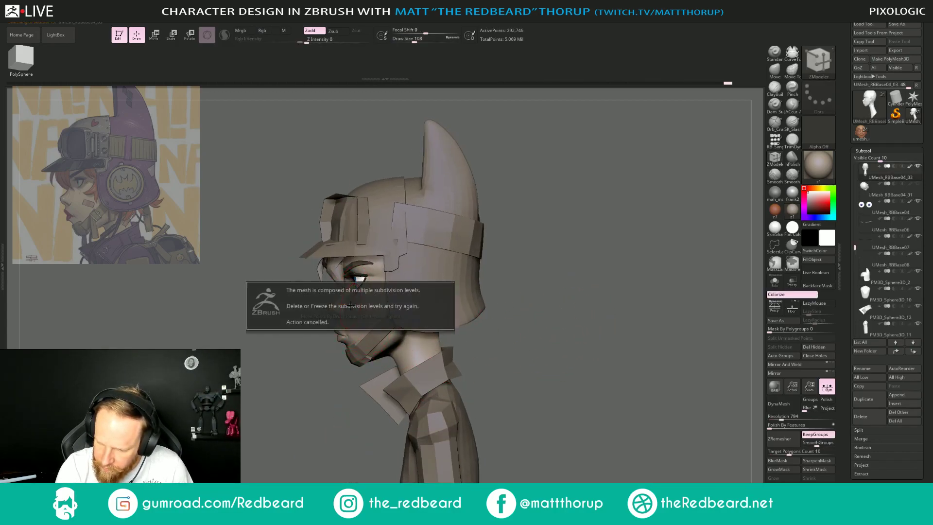
{"action": "left_click", "coordinate": [641, 297]}
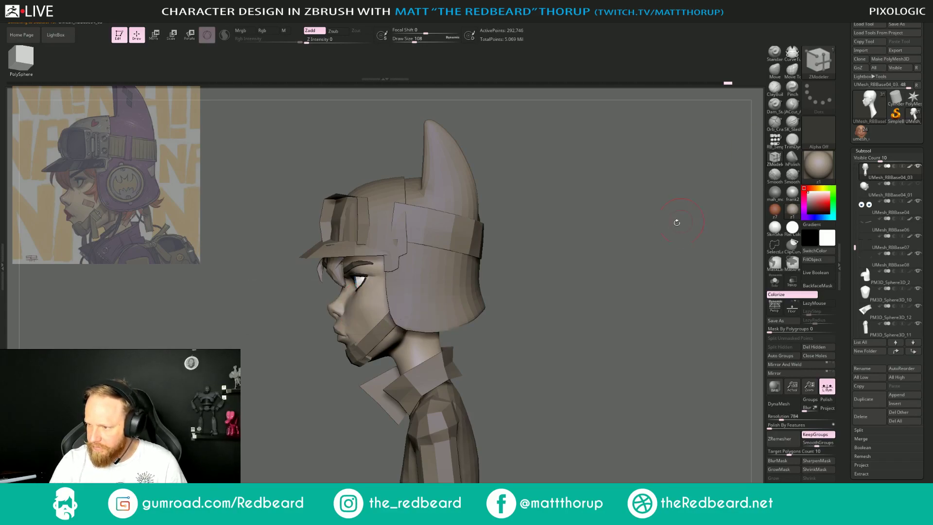
{"action": "left_click", "coordinate": [776, 73]}
{"action": "left_click_drag", "start_coordinate": [586, 331], "coordinate": [323, 385]}
{"action": "key", "text": "s"}
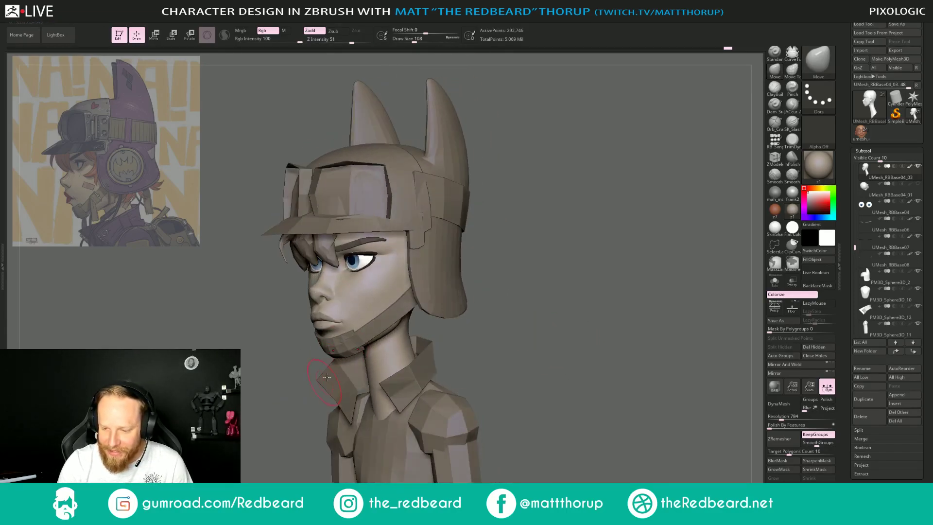
{"action": "left_click_drag", "start_coordinate": [344, 310], "coordinate": [339, 310]}
{"action": "mouse_move", "coordinate": [499, 281]}
{"action": "left_mouse_down"}
{"action": "mouse_move", "coordinate": [557, 292]}
{"action": "mouse_move", "coordinate": [564, 310]}
{"action": "mouse_move", "coordinate": [477, 337]}
{"action": "left_mouse_up"}
{"action": "key", "text": "shift"}
{"action": "mouse_move", "coordinate": [527, 319]}
{"action": "left_mouse_down"}
{"action": "mouse_move", "coordinate": [575, 334]}
{"action": "mouse_move", "coordinate": [567, 331]}
{"action": "mouse_move", "coordinate": [552, 362]}
{"action": "mouse_move", "coordinate": [582, 384]}
{"action": "left_mouse_up"}
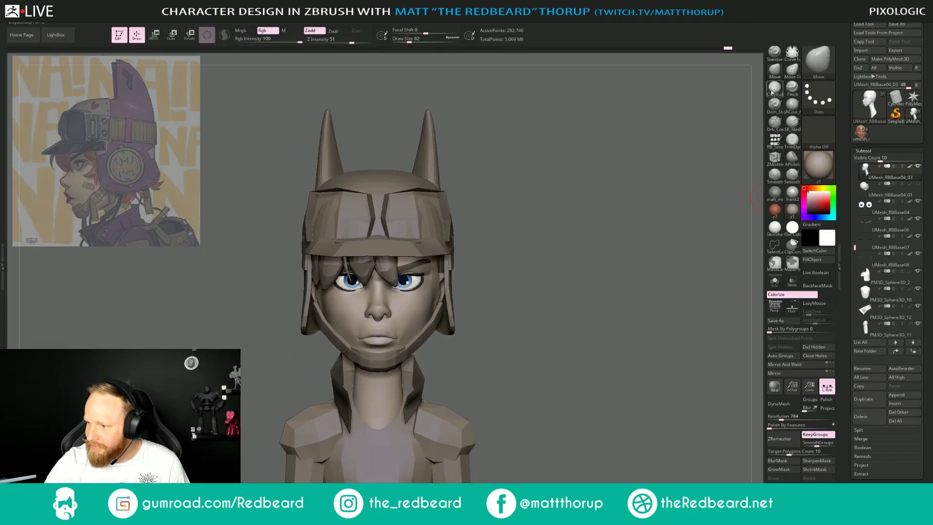
Build up the cheek below the eye with the ClayBuildup brush and check the face in profile.
{"action": "left_click", "coordinate": [775, 88]}
{"action": "left_click_drag", "start_coordinate": [514, 327], "coordinate": [544, 399], "text": "alt"}
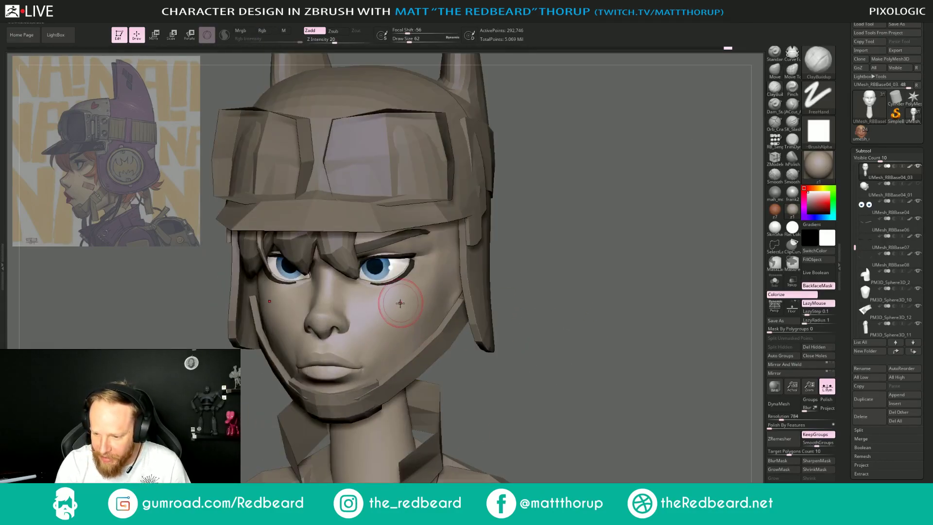
{"action": "mouse_move", "coordinate": [373, 314]}
{"action": "left_mouse_down"}
{"action": "mouse_move", "coordinate": [400, 298]}
{"action": "mouse_move", "coordinate": [382, 314]}
{"action": "mouse_move", "coordinate": [407, 305]}
{"action": "left_mouse_up"}
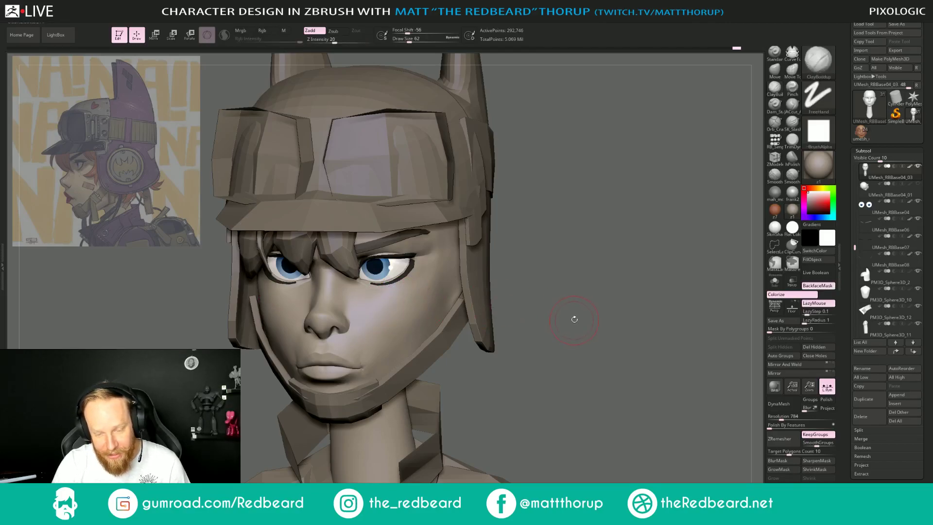
{"action": "left_click_drag", "start_coordinate": [577, 321], "coordinate": [600, 346]}
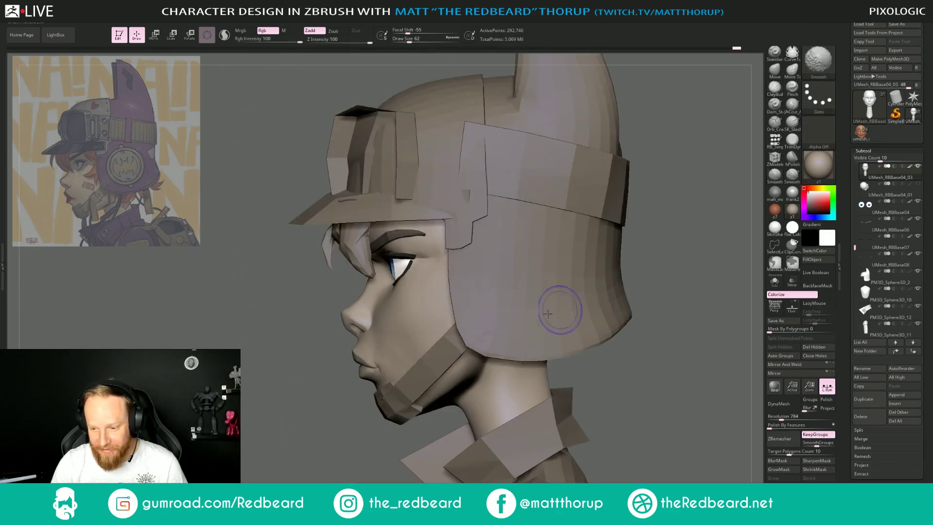
{"action": "left_click_drag", "start_coordinate": [334, 457], "coordinate": [357, 462]}
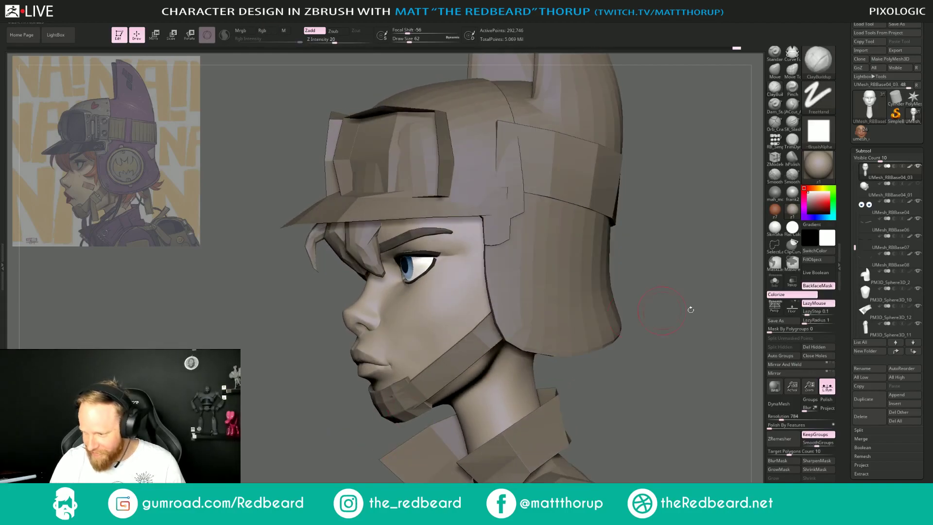
Isolate the head and work along the chin and jawline with the Pinch and ClayBuildup brushes.
{"action": "left_click", "coordinate": [774, 282]}
{"action": "left_click_drag", "start_coordinate": [603, 357], "coordinate": [588, 326]}
{"action": "key", "text": "b"}
{"action": "key", "text": "p"}
{"action": "key", "text": "i"}
{"action": "left_click_drag", "start_coordinate": [378, 431], "coordinate": [437, 434]}
{"action": "left_click", "coordinate": [777, 86]}
{"action": "left_click_drag", "start_coordinate": [443, 399], "coordinate": [473, 375]}
{"action": "left_click_drag", "start_coordinate": [407, 456], "coordinate": [413, 438]}
Lower the head by two subdivision levels and build up and smooth the jawline below the ear.
{"action": "key", "text": "shift+d"}
{"action": "key", "text": "shift+d"}
{"action": "key", "text": "b"}
{"action": "key", "text": "c"}
{"action": "key", "text": "b"}
{"action": "mouse_move", "coordinate": [435, 415]}
{"action": "left_mouse_down"}
{"action": "mouse_move", "coordinate": [476, 380]}
{"action": "mouse_move", "coordinate": [461, 402]}
{"action": "left_mouse_up"}
{"action": "key", "text": "shift"}
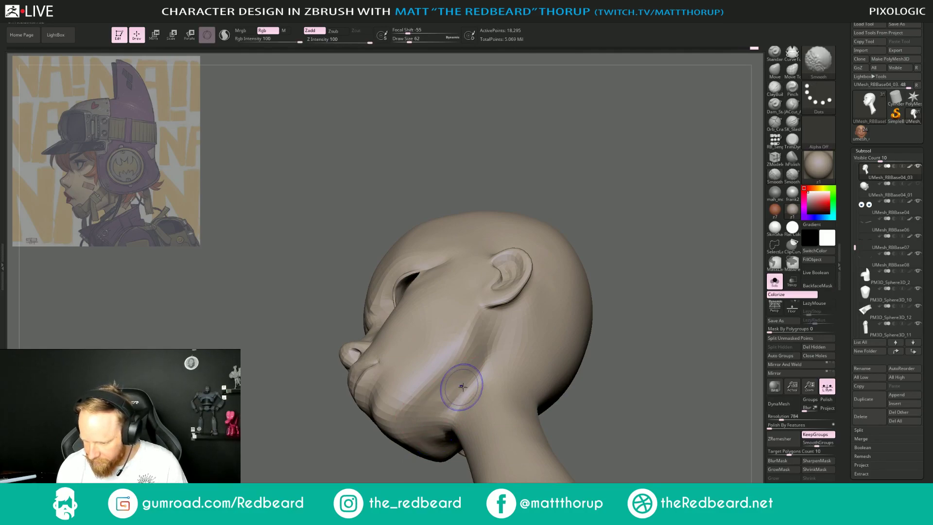
{"action": "left_click_drag", "start_coordinate": [476, 381], "coordinate": [491, 334], "text": "shift"}
Refine and smooth the jaw between ear and chin, and show all subtools again.
{"action": "right_click_drag", "start_coordinate": [524, 309], "coordinate": [594, 345]}
{"action": "left_click_drag", "start_coordinate": [476, 357], "coordinate": [497, 327]}
{"action": "left_click_drag", "start_coordinate": [468, 371], "coordinate": [462, 377]}
{"action": "right_click_drag", "start_coordinate": [462, 377], "coordinate": [403, 417]}
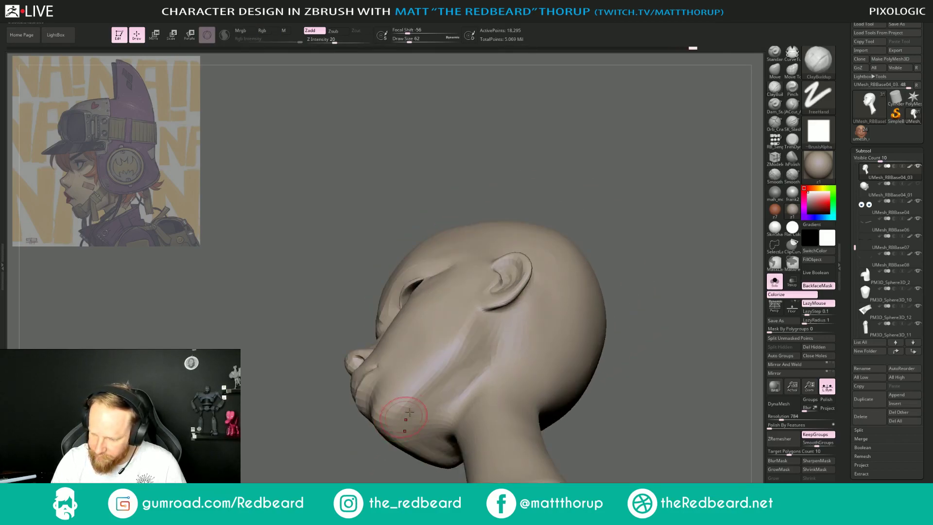
{"action": "key", "text": "shift"}
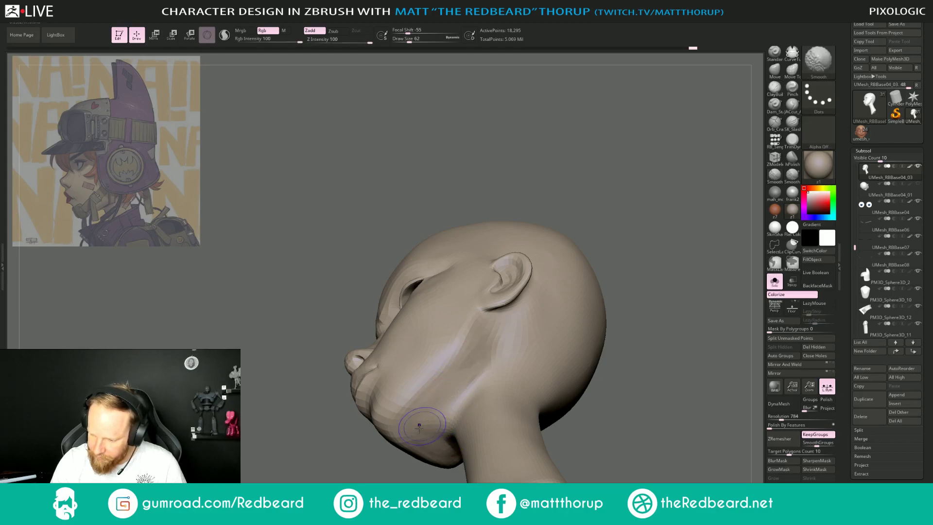
{"action": "left_click_drag", "start_coordinate": [479, 341], "coordinate": [498, 316], "text": "shift"}
{"action": "mouse_move", "coordinate": [650, 316]}
{"action": "left_mouse_down", "text": "shift"}
{"action": "mouse_move", "coordinate": [643, 368]}
{"action": "mouse_move", "coordinate": [548, 350]}
{"action": "mouse_move", "coordinate": [654, 344]}
{"action": "left_mouse_up", "text": "shift"}
{"action": "left_click", "coordinate": [776, 284]}
{"action": "right_click_drag", "start_coordinate": [652, 339], "coordinate": [575, 381]}
{"action": "left_click_drag", "start_coordinate": [564, 419], "coordinate": [559, 353], "text": "alt"}
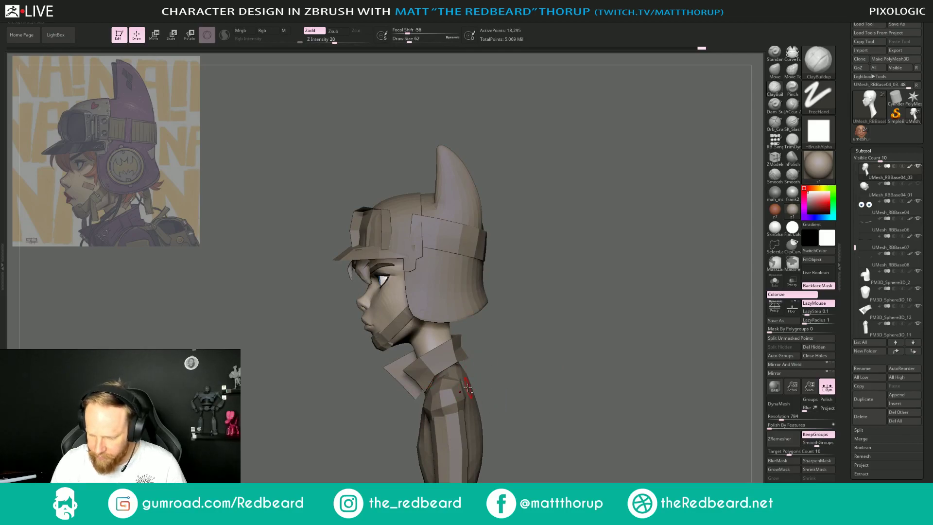
Select the torso subtool and adjust its upper back in side view with a large Move brush.
{"action": "left_click", "coordinate": [467, 389], "text": "alt"}
{"action": "key", "text": "b"}
{"action": "key", "text": "m"}
{"action": "key", "text": "v"}
{"action": "key", "text": "s"}
{"action": "left_click_drag", "start_coordinate": [474, 382], "coordinate": [468, 381]}
{"action": "key", "text": "s"}
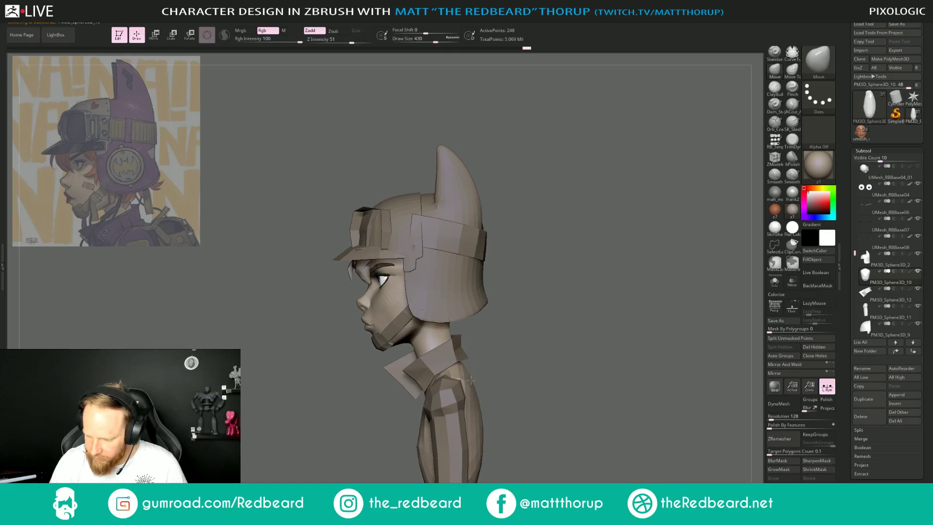
{"action": "left_click", "coordinate": [481, 386], "text": "ctrl+shift"}
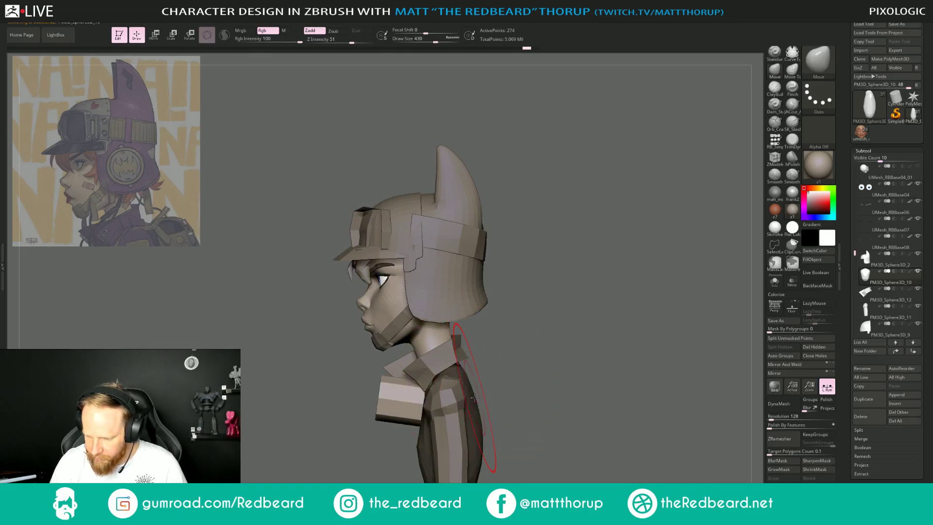
{"action": "left_click", "coordinate": [488, 389], "text": "ctrl+shift"}
Push the torso's upper back inward with a smaller Move brush and check the silhouette from behind and the side.
{"action": "mouse_move", "coordinate": [547, 364]}
{"action": "left_mouse_down"}
{"action": "mouse_move", "coordinate": [508, 362]}
{"action": "mouse_move", "coordinate": [577, 360]}
{"action": "mouse_move", "coordinate": [481, 377]}
{"action": "left_mouse_up"}
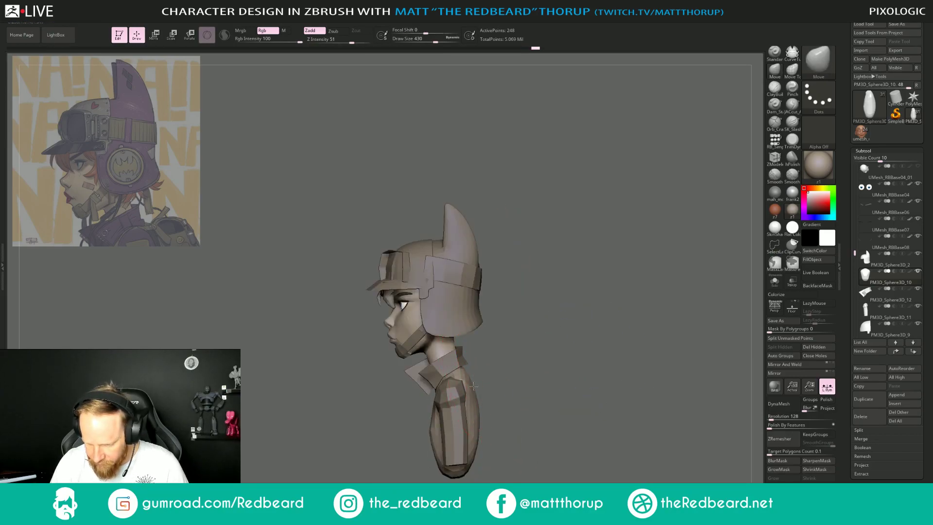
{"action": "key", "text": "s"}
{"action": "left_click_drag", "start_coordinate": [456, 385], "coordinate": [445, 384]}
{"action": "left_click_drag", "start_coordinate": [466, 386], "coordinate": [457, 387]}
{"action": "left_click_drag", "start_coordinate": [532, 364], "coordinate": [496, 366], "text": "shift"}
{"action": "mouse_move", "coordinate": [586, 356]}
{"action": "left_mouse_down", "text": "alt"}
{"action": "mouse_move", "coordinate": [529, 329]}
{"action": "mouse_move", "coordinate": [585, 346]}
{"action": "left_mouse_up", "text": "alt"}
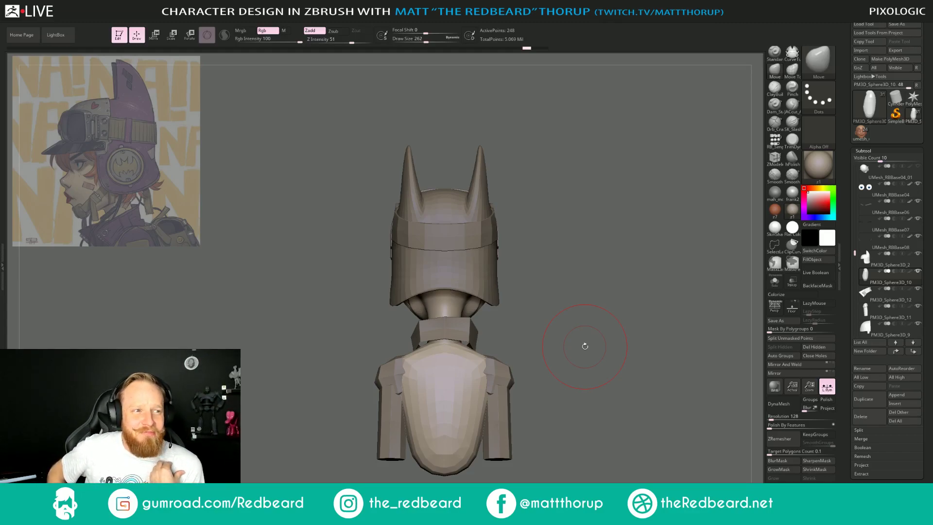
{"action": "left_click_drag", "start_coordinate": [581, 312], "coordinate": [639, 320], "text": "shift"}
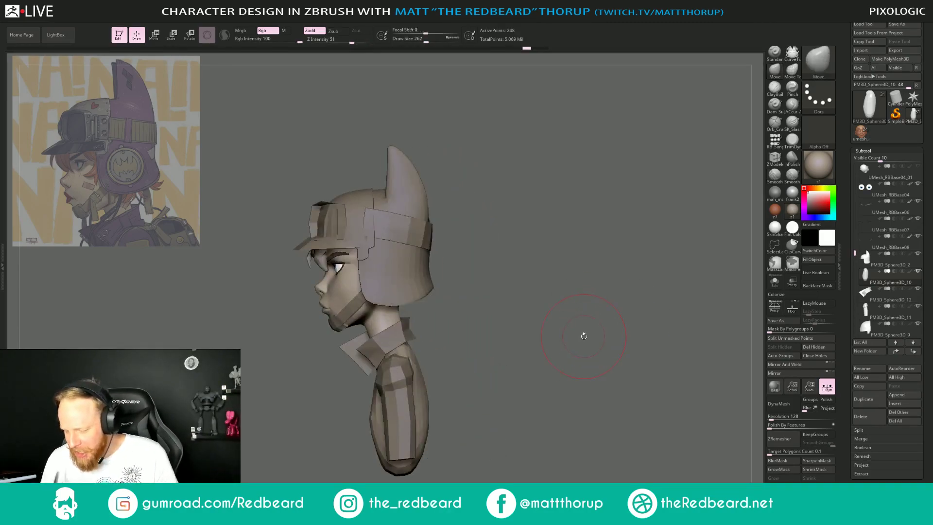
{"action": "left_click_drag", "start_coordinate": [584, 336], "coordinate": [431, 373]}
{"action": "mouse_move", "coordinate": [524, 336]}
{"action": "left_mouse_down"}
{"action": "mouse_move", "coordinate": [557, 334]}
{"action": "mouse_move", "coordinate": [498, 331]}
{"action": "mouse_move", "coordinate": [402, 346]}
{"action": "mouse_move", "coordinate": [410, 356]}
{"action": "mouse_move", "coordinate": [444, 351]}
{"action": "left_mouse_up"}
{"action": "key", "text": "s"}
{"action": "left_click_drag", "start_coordinate": [608, 308], "coordinate": [528, 293]}
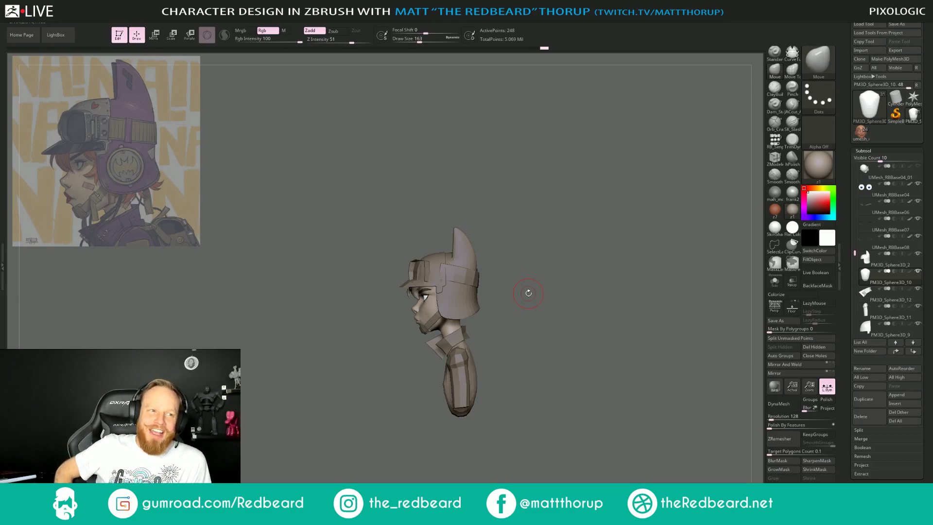
{"action": "left_click_drag", "start_coordinate": [528, 293], "coordinate": [735, 242]}
Insert a low-poly sphere on the torso's back and split it into its own subtool.
{"action": "left_click", "coordinate": [776, 140]}
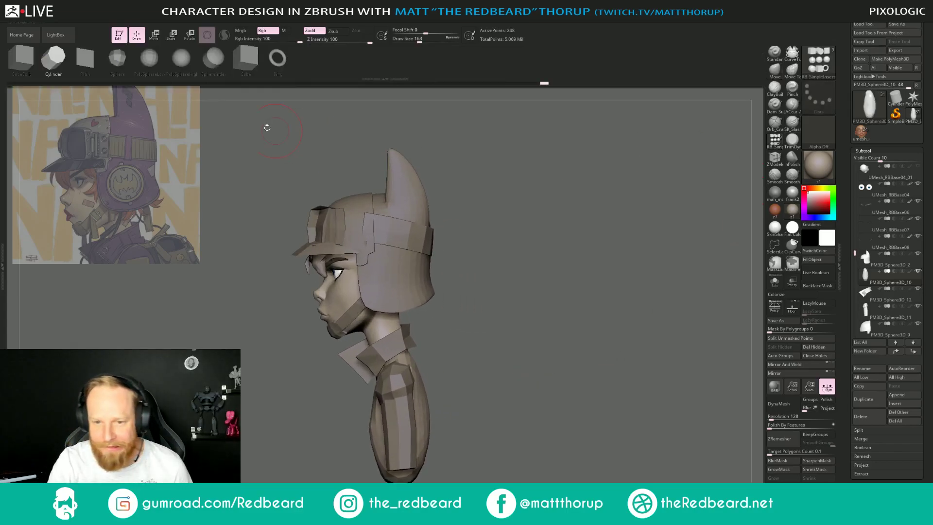
{"action": "left_click", "coordinate": [119, 60]}
{"action": "left_click_drag", "start_coordinate": [600, 315], "coordinate": [537, 375]}
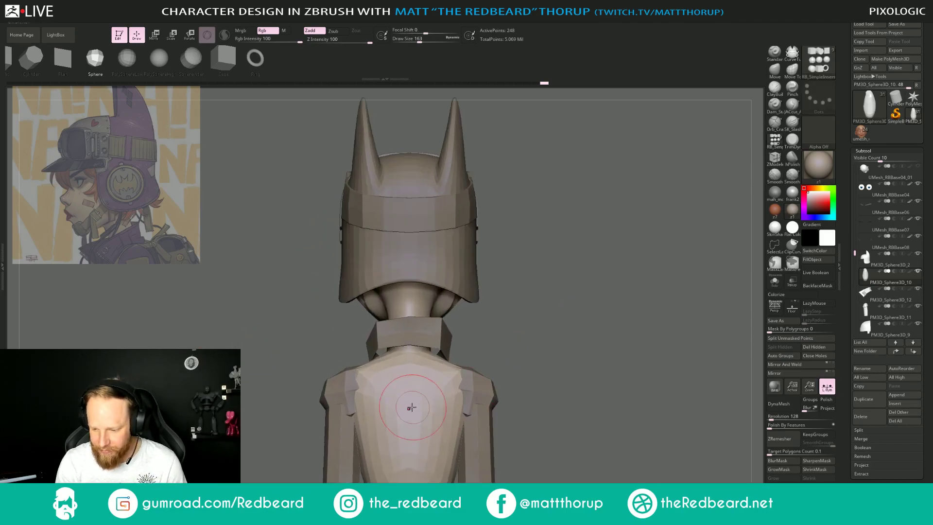
{"action": "left_click_drag", "start_coordinate": [409, 403], "coordinate": [412, 443]}
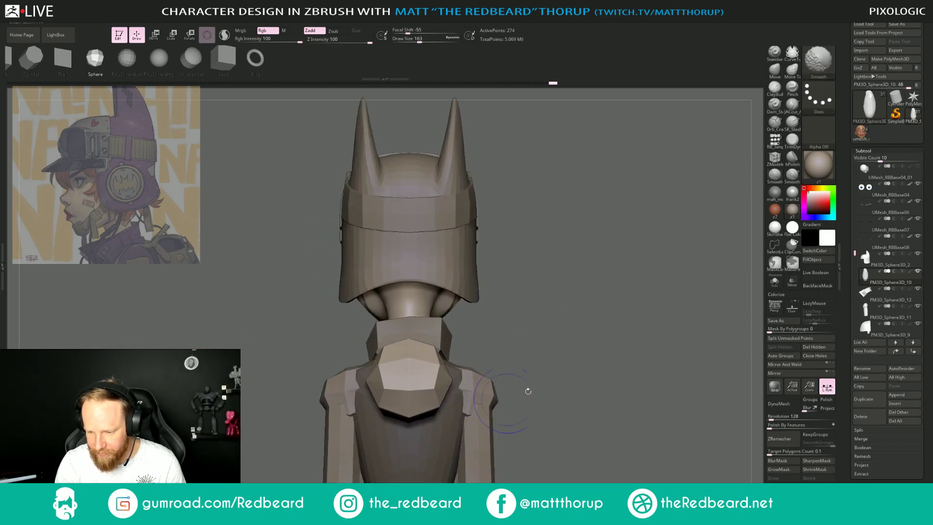
{"action": "left_click_drag", "start_coordinate": [518, 393], "coordinate": [615, 381], "text": "shift"}
{"action": "key", "text": "e"}
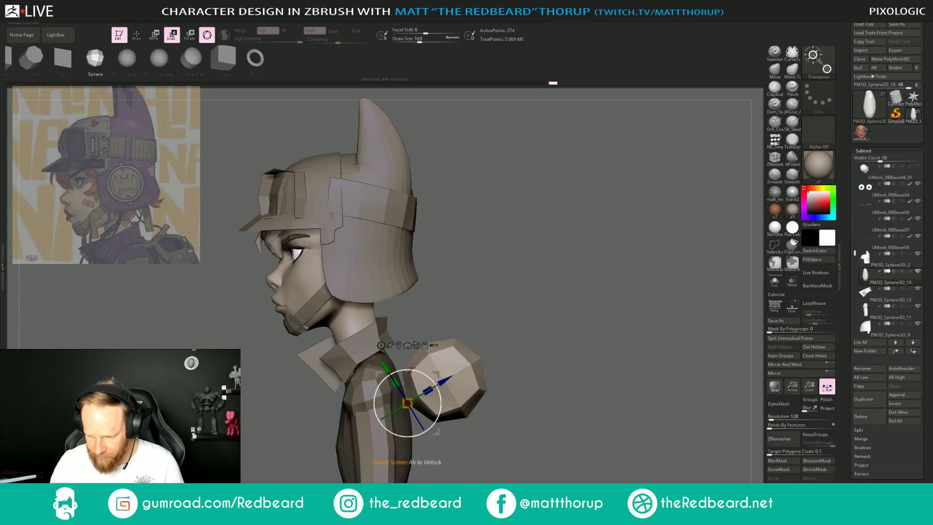
{"action": "left_click", "coordinate": [399, 345]}
{"action": "left_click", "coordinate": [789, 337]}
Set the colour of the new sphere to white and frame it from behind.
{"action": "left_click_drag", "start_coordinate": [598, 351], "coordinate": [525, 340], "text": "shift"}
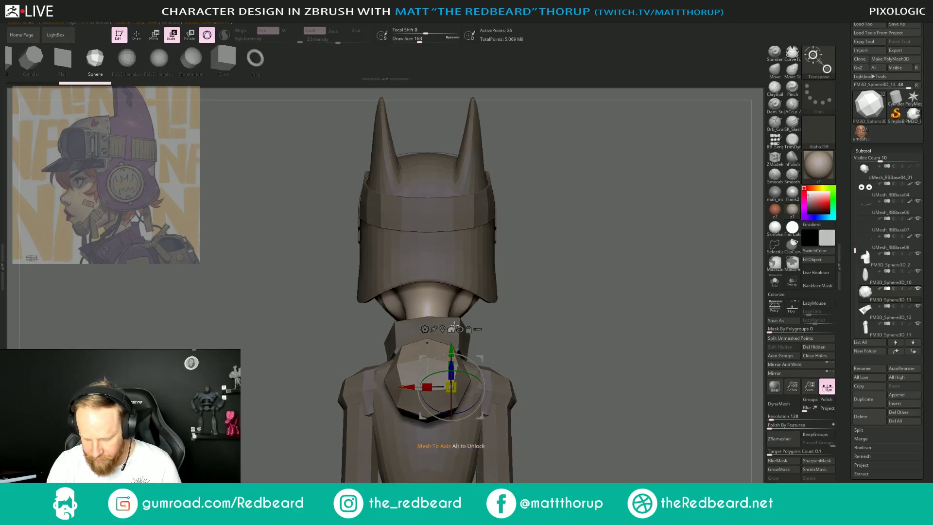
{"action": "mouse_move", "coordinate": [590, 332]}
{"action": "left_mouse_down", "text": "alt"}
{"action": "mouse_move", "coordinate": [601, 368]}
{"action": "mouse_move", "coordinate": [598, 329]}
{"action": "mouse_move", "coordinate": [655, 338]}
{"action": "mouse_move", "coordinate": [600, 333]}
{"action": "mouse_move", "coordinate": [554, 355]}
{"action": "left_mouse_up", "text": "alt"}
{"action": "left_click", "coordinate": [774, 281]}
{"action": "left_click", "coordinate": [774, 280]}
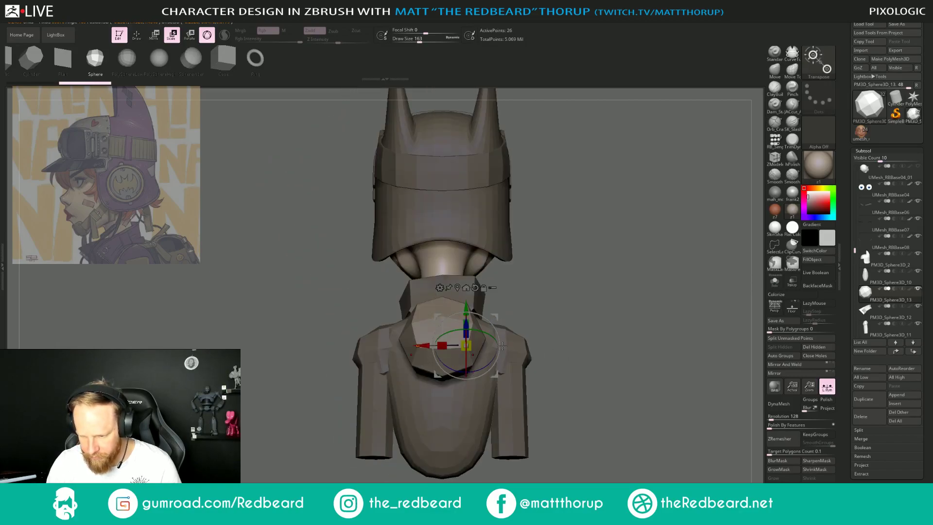
{"action": "left_click", "coordinate": [828, 238]}
{"action": "left_click_drag", "start_coordinate": [784, 193], "coordinate": [765, 177]}
{"action": "left_click_drag", "start_coordinate": [614, 317], "coordinate": [613, 305], "text": "alt"}
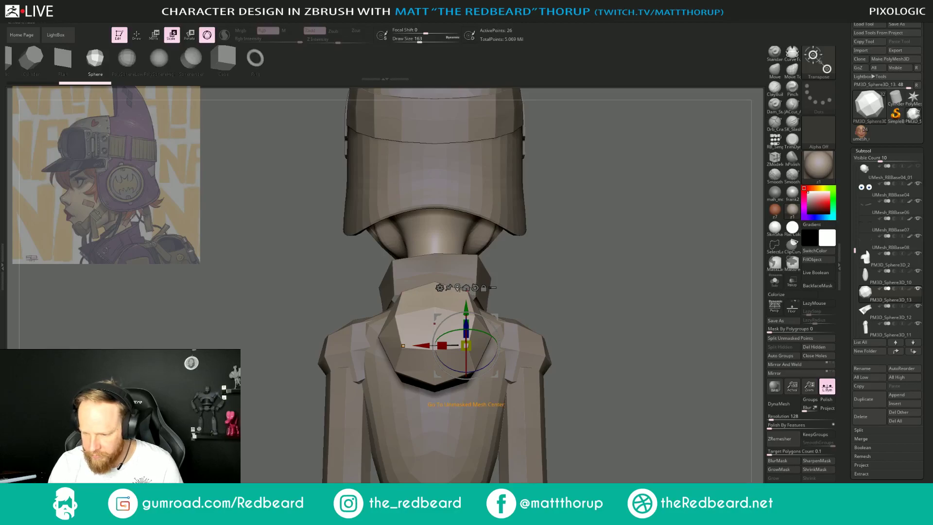
Centre the gizmo on the sphere, widen it, stretch it taller and place it tilted behind the torso.
{"action": "left_click", "coordinate": [457, 288]}
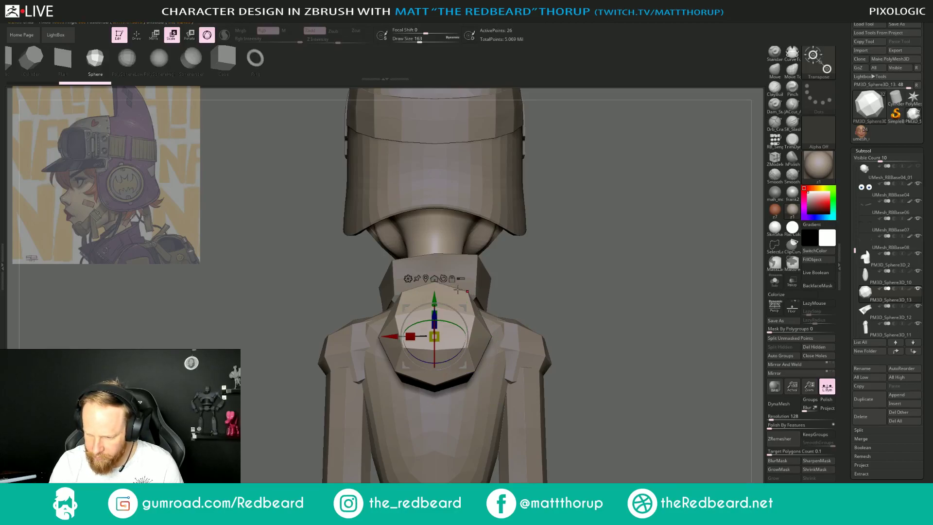
{"action": "left_click_drag", "start_coordinate": [411, 337], "coordinate": [392, 336]}
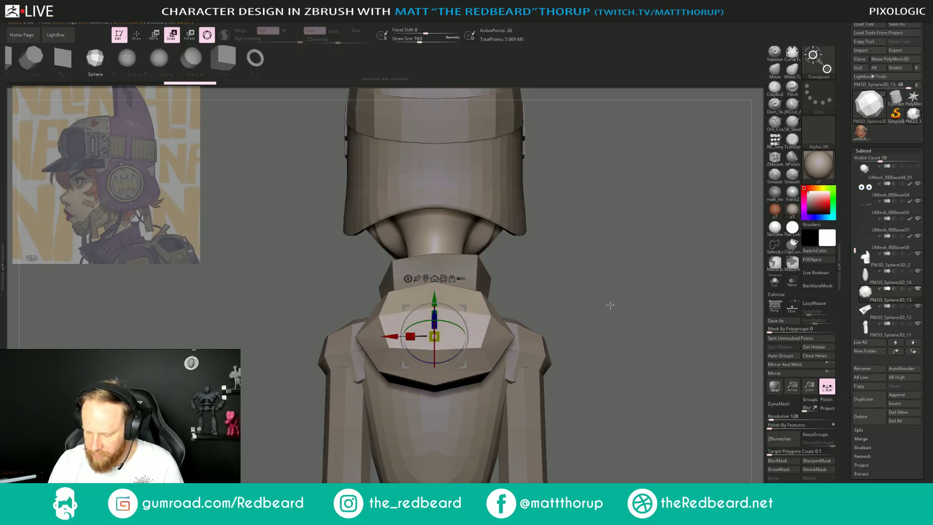
{"action": "left_click_drag", "start_coordinate": [599, 304], "coordinate": [675, 309], "text": "shift"}
{"action": "left_click_drag", "start_coordinate": [425, 319], "coordinate": [558, 376]}
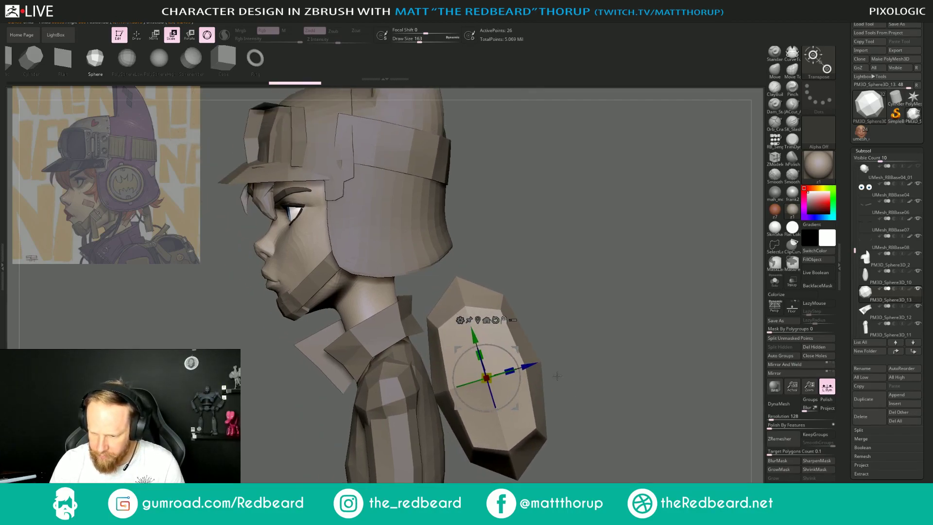
Switch to the Move brush, enlarge it and push down the top of the backpack form in side view.
{"action": "key", "text": "q"}
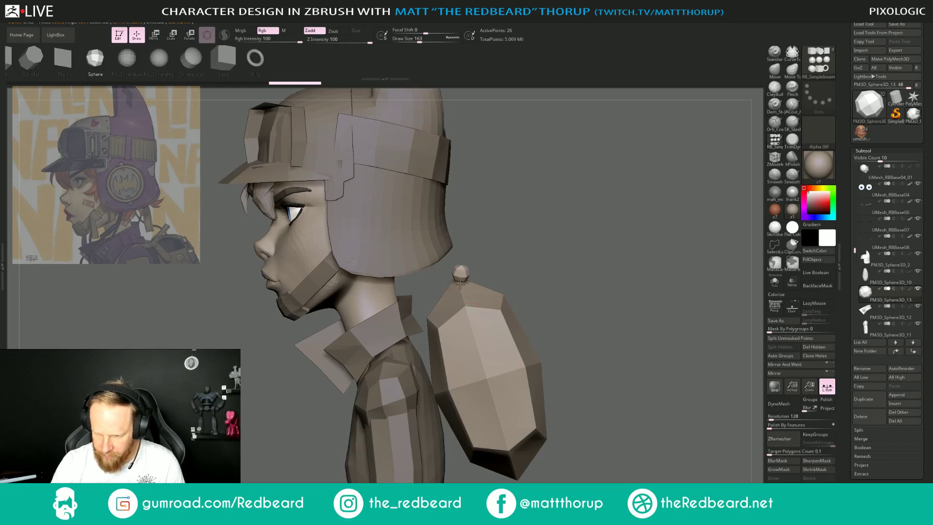
{"action": "key", "text": "b"}
{"action": "key", "text": "m"}
{"action": "key", "text": "v"}
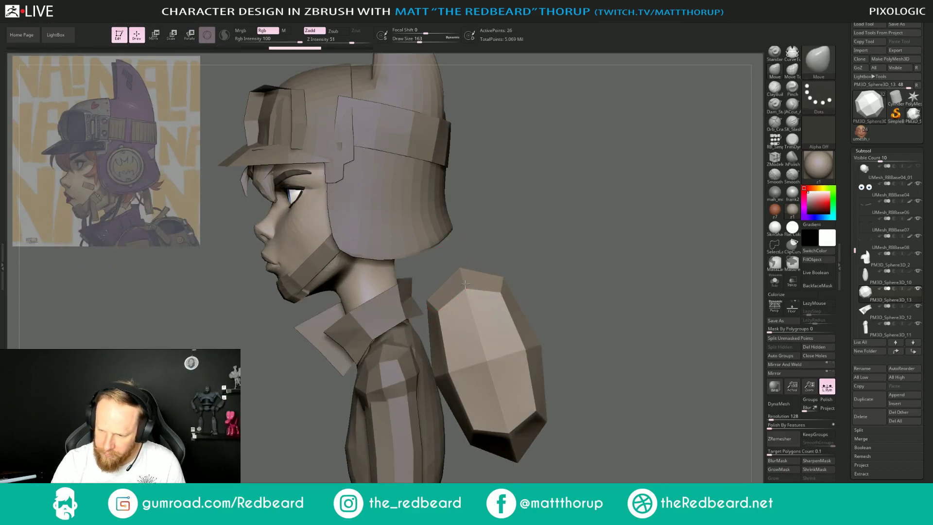
{"action": "key", "text": "s"}
{"action": "mouse_move", "coordinate": [451, 298]}
{"action": "left_mouse_down"}
{"action": "mouse_move", "coordinate": [460, 298]}
{"action": "mouse_move", "coordinate": [450, 297]}
{"action": "left_mouse_up"}
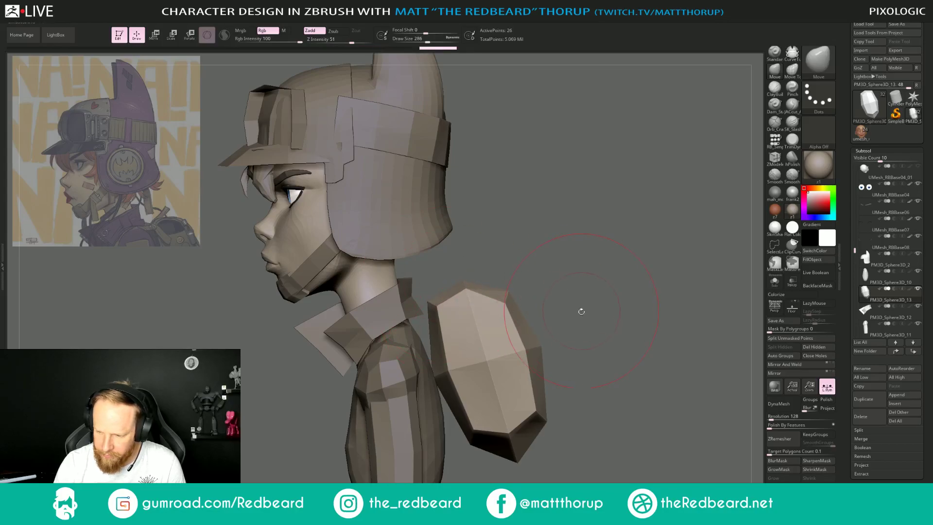
Reshape the side and lower edge of the backpack form from behind with the Move brush at varying sizes.
{"action": "left_click_drag", "start_coordinate": [578, 308], "coordinate": [467, 321]}
{"action": "key", "text": "s"}
{"action": "left_click_drag", "start_coordinate": [457, 361], "coordinate": [462, 361]}
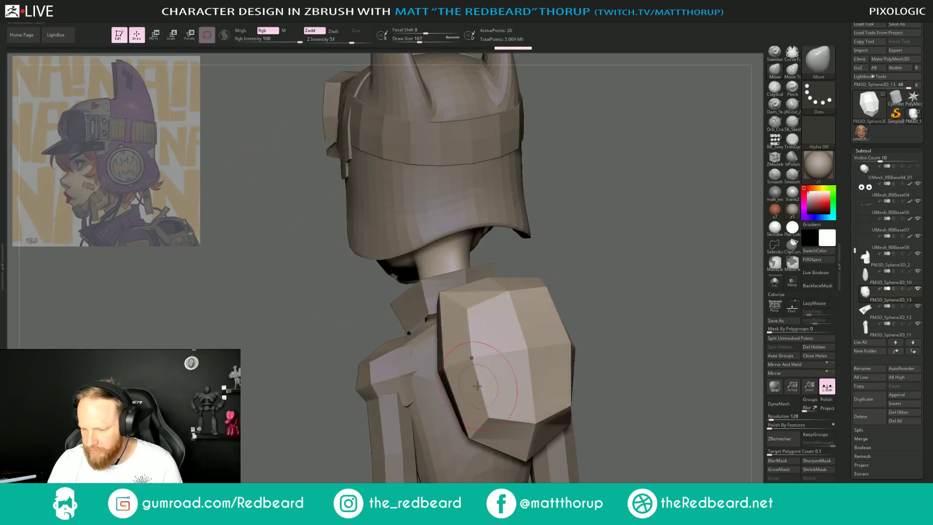
{"action": "left_click_drag", "start_coordinate": [477, 398], "coordinate": [475, 398]}
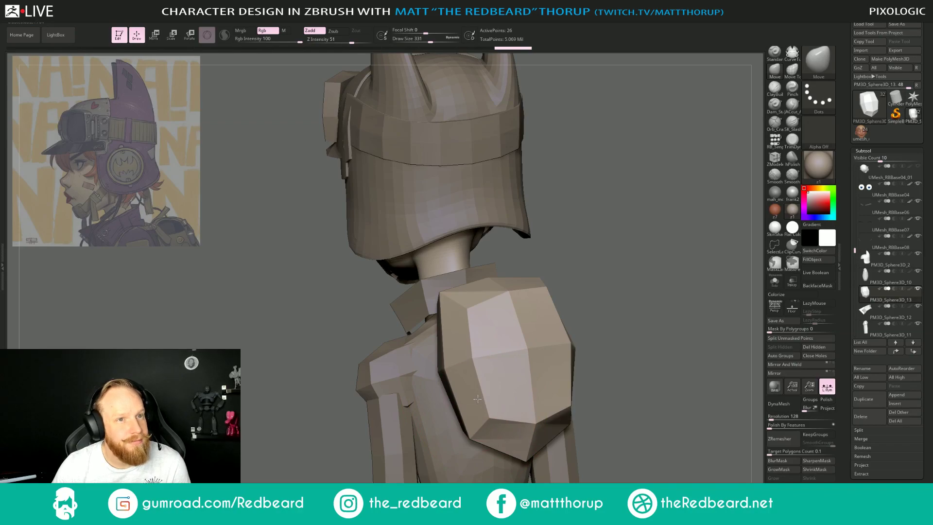
{"action": "left_click_drag", "start_coordinate": [647, 377], "coordinate": [626, 319], "text": "alt"}
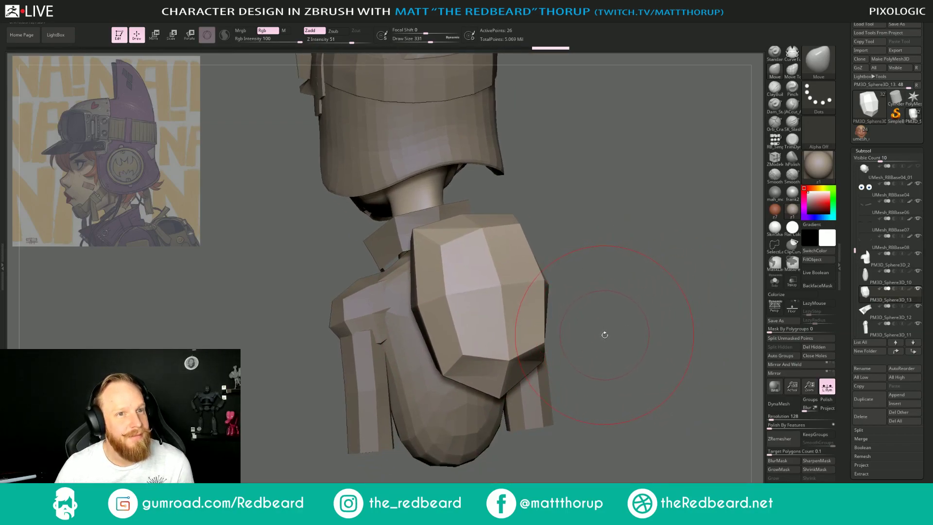
{"action": "key", "text": "s"}
{"action": "left_click_drag", "start_coordinate": [440, 361], "coordinate": [428, 376]}
{"action": "left_click_drag", "start_coordinate": [599, 348], "coordinate": [562, 350]}
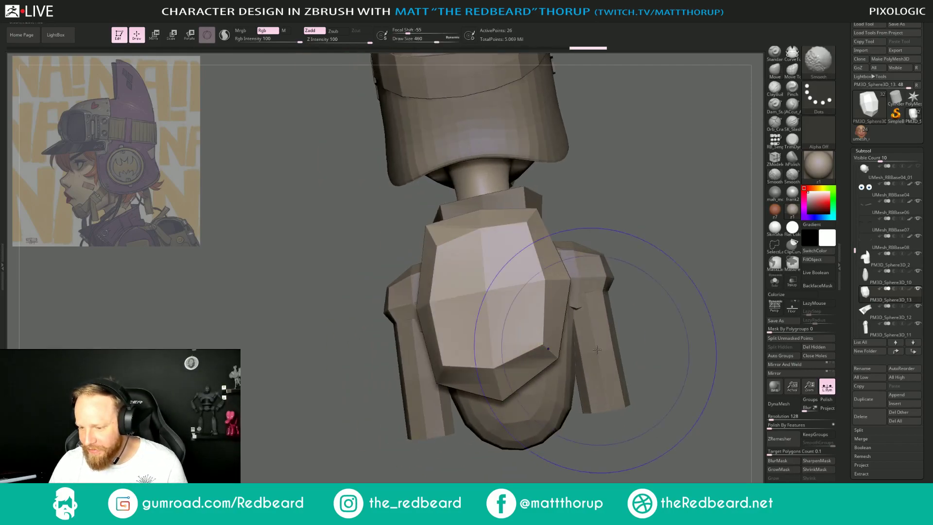
Undo the latest reshaping strokes on the backpack form.
{"action": "key", "text": "ctrl+z"}
{"action": "key", "text": "ctrl+z"}
{"action": "key", "text": "ctrl+z"}
{"action": "key", "text": "ctrl+z"}
{"action": "key", "text": "ctrl+z"}
{"action": "key", "text": "ctrl+z"}
{"action": "key", "text": "ctrl+z"}
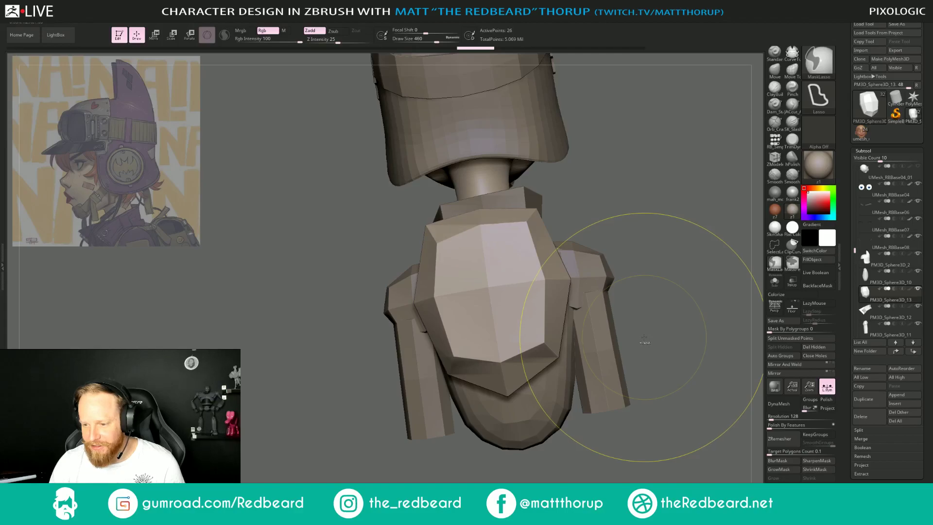
{"action": "left_click_drag", "start_coordinate": [652, 321], "coordinate": [633, 350]}
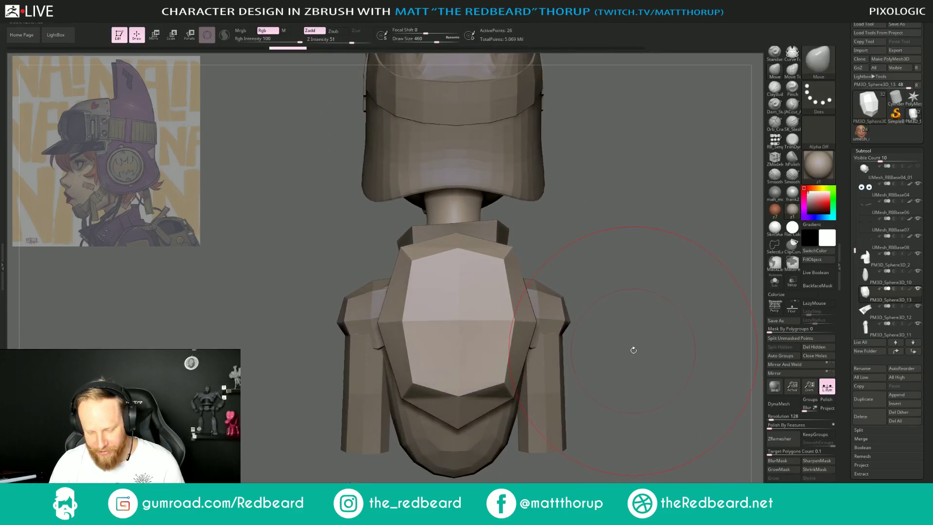
Pull the backpack form's lower corners down from behind and adjust its sides and upper corners with a smaller Move brush.
{"action": "left_click_drag", "start_coordinate": [421, 390], "coordinate": [414, 416]}
{"action": "key", "text": "s"}
{"action": "left_click_drag", "start_coordinate": [382, 333], "coordinate": [399, 331]}
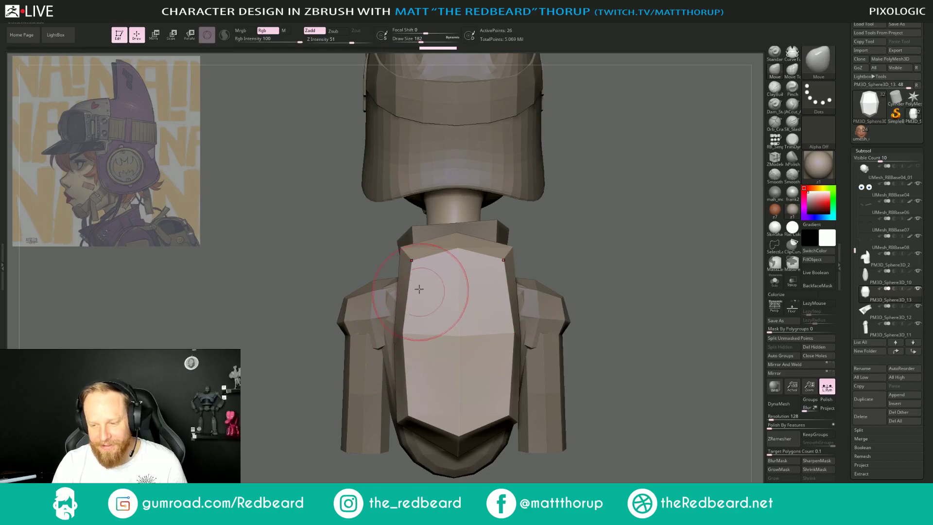
{"action": "mouse_move", "coordinate": [409, 262]}
{"action": "left_mouse_down"}
{"action": "mouse_move", "coordinate": [407, 270]}
{"action": "mouse_move", "coordinate": [437, 251]}
{"action": "mouse_move", "coordinate": [438, 267]}
{"action": "left_mouse_up"}
{"action": "key", "text": "s"}
{"action": "key", "text": "s"}
Shift the backpack form slightly behind the torso with the move gizmo in side view, and return to the Move brush.
{"action": "left_click_drag", "start_coordinate": [620, 265], "coordinate": [611, 273]}
{"action": "key", "text": "w"}
{"action": "mouse_move", "coordinate": [506, 319]}
{"action": "left_mouse_down"}
{"action": "mouse_move", "coordinate": [495, 323]}
{"action": "mouse_move", "coordinate": [510, 325]}
{"action": "left_mouse_up"}
{"action": "key", "text": "q"}
{"action": "key", "text": "w"}
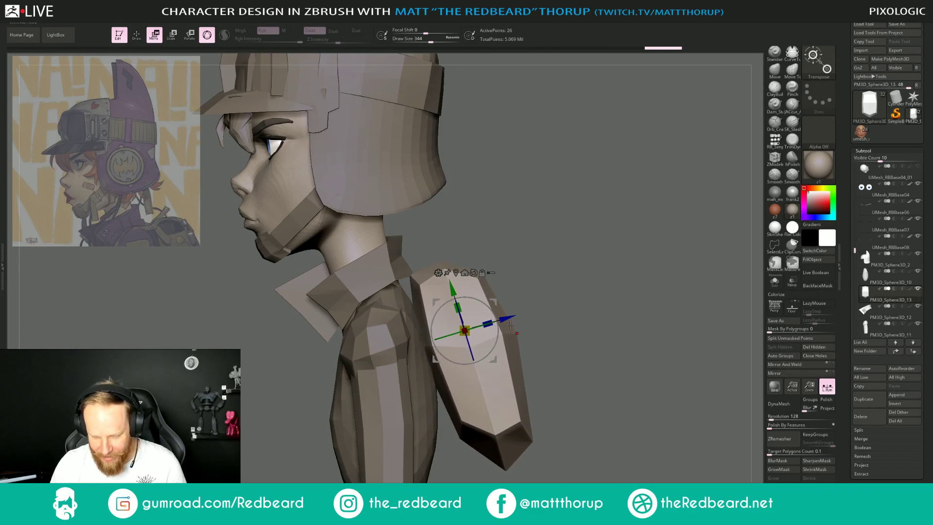
{"action": "key", "text": "q"}
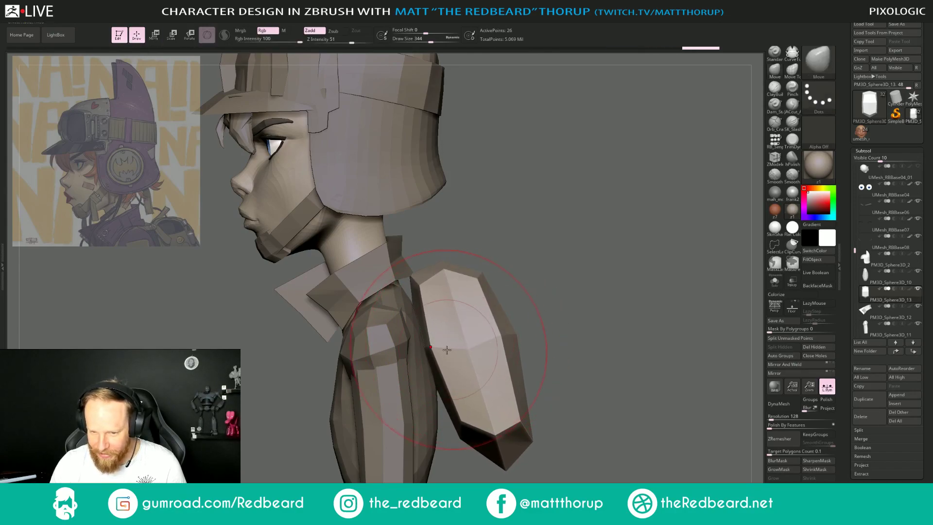
Push the backpack form's front side edge toward the torso and reshape its lower end in side view at varying brush sizes.
{"action": "left_click_drag", "start_coordinate": [471, 360], "coordinate": [457, 359]}
{"action": "key", "text": "s"}
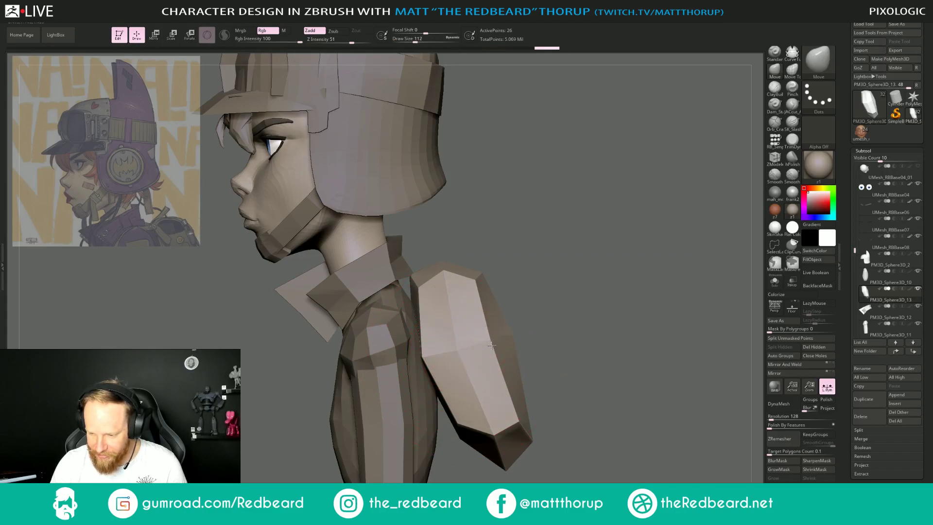
{"action": "key", "text": "bracketright"}
{"action": "key", "text": "bracketright"}
{"action": "key", "text": "bracketright"}
{"action": "left_click_drag", "start_coordinate": [488, 419], "coordinate": [474, 438]}
{"action": "left_click_drag", "start_coordinate": [476, 371], "coordinate": [483, 372]}
Refine the backpack form's upper front corner, middle side edges and lower rear in side view with the Move brush.
{"action": "key", "text": "s"}
{"action": "left_click_drag", "start_coordinate": [432, 287], "coordinate": [437, 287]}
{"action": "left_click_drag", "start_coordinate": [440, 286], "coordinate": [446, 296]}
{"action": "left_click_drag", "start_coordinate": [461, 364], "coordinate": [503, 352]}
{"action": "left_click_drag", "start_coordinate": [475, 363], "coordinate": [497, 343]}
{"action": "key", "text": "s"}
{"action": "mouse_move", "coordinate": [522, 346]}
{"action": "left_mouse_down"}
{"action": "mouse_move", "coordinate": [507, 357]}
{"action": "mouse_move", "coordinate": [452, 342]}
{"action": "mouse_move", "coordinate": [521, 368]}
{"action": "left_mouse_up"}
{"action": "left_click_drag", "start_coordinate": [495, 437], "coordinate": [490, 441]}
Pull the backpack form's upper corners outward from behind and step back and forward through the undo history to compare shapes.
{"action": "right_click_drag", "start_coordinate": [490, 441], "coordinate": [440, 432]}
{"action": "key", "text": "s"}
{"action": "left_click_drag", "start_coordinate": [549, 293], "coordinate": [564, 273]}
{"action": "key", "text": "ctrl+z"}
{"action": "key", "text": "ctrl+z"}
{"action": "key", "text": "ctrl+z"}
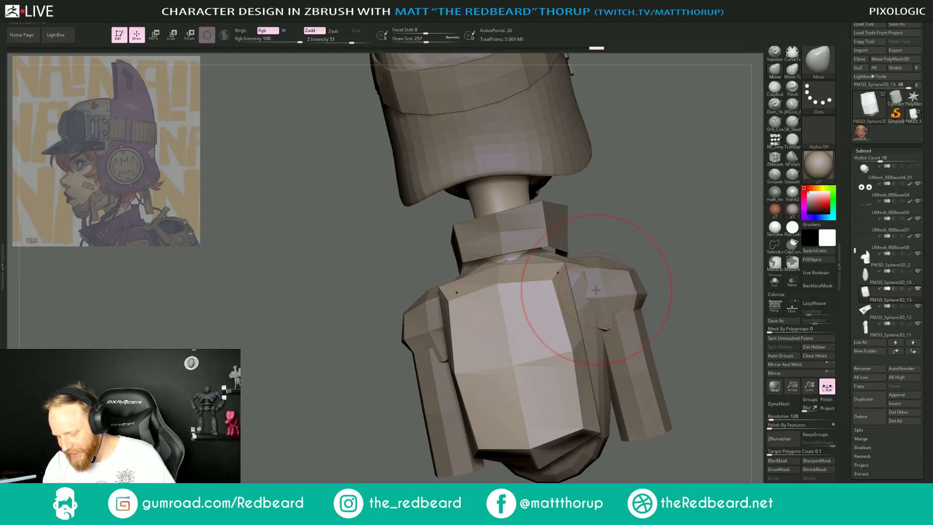
{"action": "key", "text": "ctrl+z"}
{"action": "key", "text": "ctrl+z"}
{"action": "key", "text": "ctrl+shift+z"}
{"action": "key", "text": "ctrl+shift+z"}
{"action": "key", "text": "ctrl+shift+z"}
{"action": "key", "text": "ctrl+shift+z"}
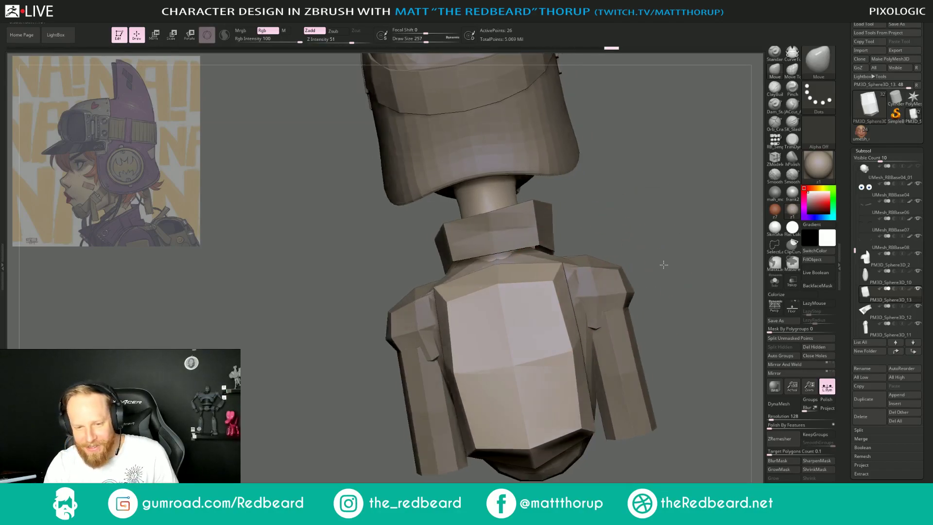
Raise the backpack form's upper front corner and adjust the middle and lower side faces in profile at varying brush sizes.
{"action": "left_click_drag", "start_coordinate": [637, 288], "coordinate": [567, 304]}
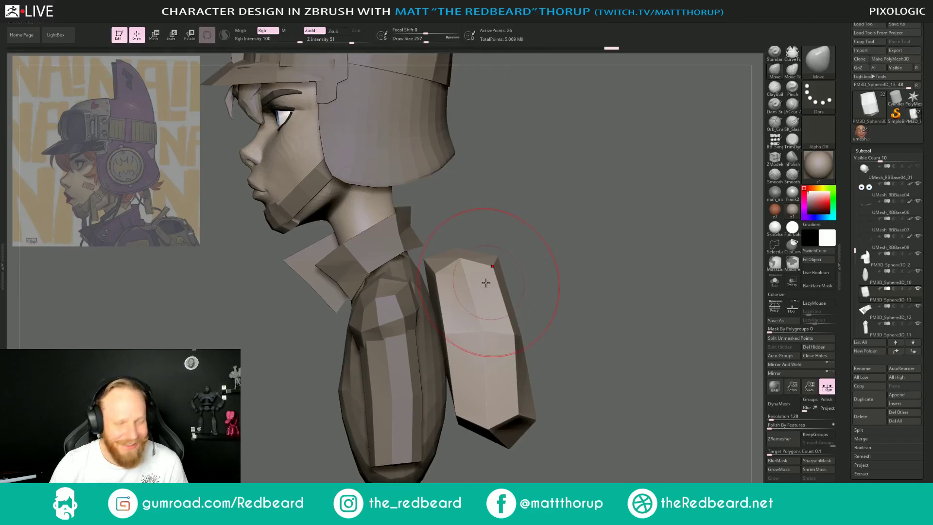
{"action": "key", "text": "s"}
{"action": "mouse_move", "coordinate": [440, 280]}
{"action": "left_mouse_down"}
{"action": "mouse_move", "coordinate": [432, 266]}
{"action": "mouse_move", "coordinate": [445, 265]}
{"action": "left_mouse_up"}
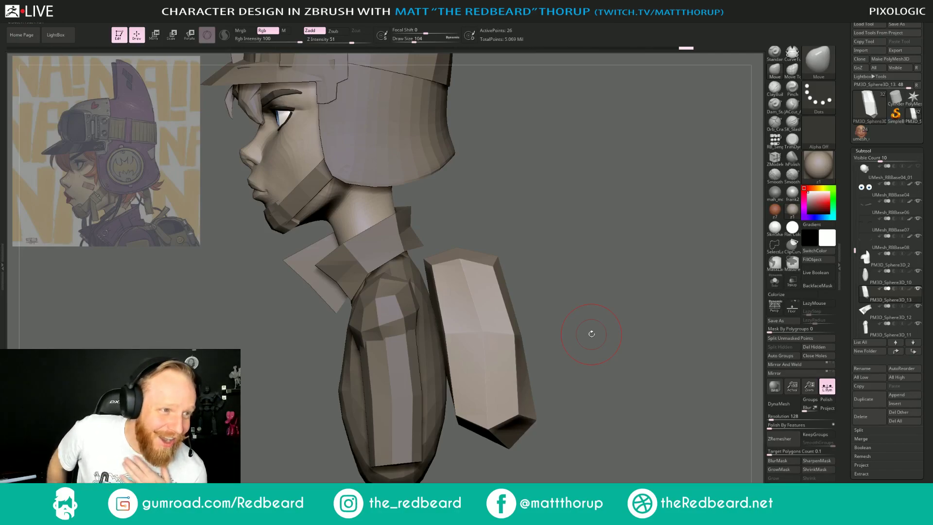
{"action": "left_click_drag", "start_coordinate": [580, 296], "coordinate": [579, 290]}
{"action": "key", "text": "s"}
{"action": "left_click_drag", "start_coordinate": [475, 319], "coordinate": [482, 324]}
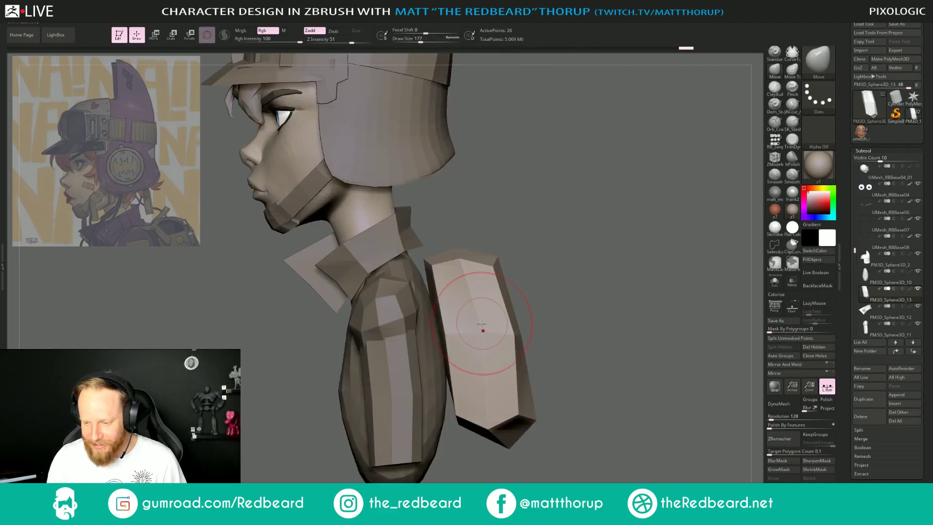
{"action": "left_click_drag", "start_coordinate": [487, 345], "coordinate": [489, 347]}
{"action": "key", "text": "bracketright"}
{"action": "key", "text": "bracketright"}
{"action": "mouse_move", "coordinate": [475, 396]}
{"action": "left_mouse_down"}
{"action": "mouse_move", "coordinate": [485, 416]}
{"action": "mouse_move", "coordinate": [526, 412]}
{"action": "left_mouse_up"}
Square off the backpack form from behind by straightening its side edges and upper corners with the Move brush.
{"action": "left_click_drag", "start_coordinate": [700, 413], "coordinate": [632, 398], "text": "shift"}
{"action": "left_click_drag", "start_coordinate": [391, 473], "coordinate": [303, 472], "text": "alt"}
{"action": "key", "text": "s"}
{"action": "left_click_drag", "start_coordinate": [467, 349], "coordinate": [478, 348]}
{"action": "left_click_drag", "start_coordinate": [604, 287], "coordinate": [612, 292]}
{"action": "left_click_drag", "start_coordinate": [602, 410], "coordinate": [618, 417]}
{"action": "key", "text": "s"}
{"action": "left_click_drag", "start_coordinate": [496, 340], "coordinate": [477, 340]}
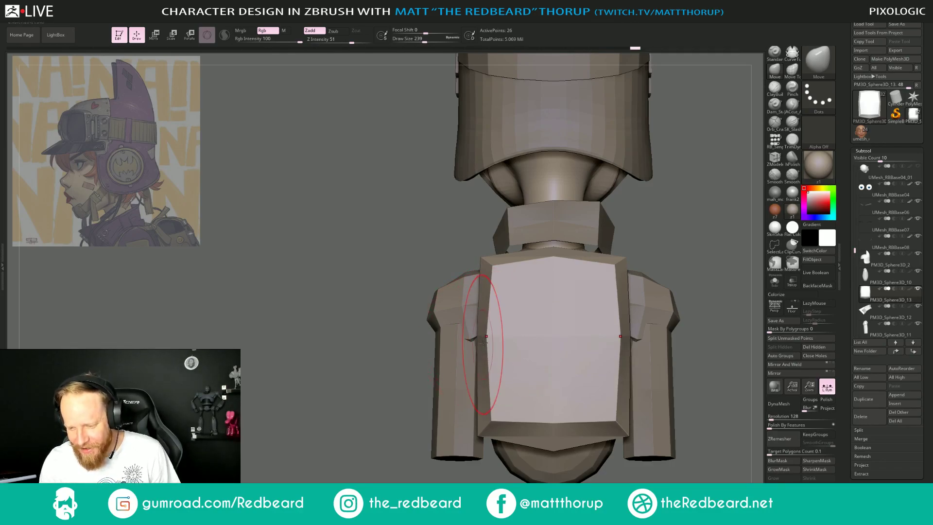
{"action": "left_click_drag", "start_coordinate": [486, 267], "coordinate": [484, 268]}
Pull the backpack form's rear and lower rear edges outward in side view with a Move brush at size 344.
{"action": "mouse_move", "coordinate": [684, 264]}
{"action": "left_mouse_down"}
{"action": "mouse_move", "coordinate": [698, 273]}
{"action": "mouse_move", "coordinate": [627, 277]}
{"action": "mouse_move", "coordinate": [654, 279]}
{"action": "left_mouse_up"}
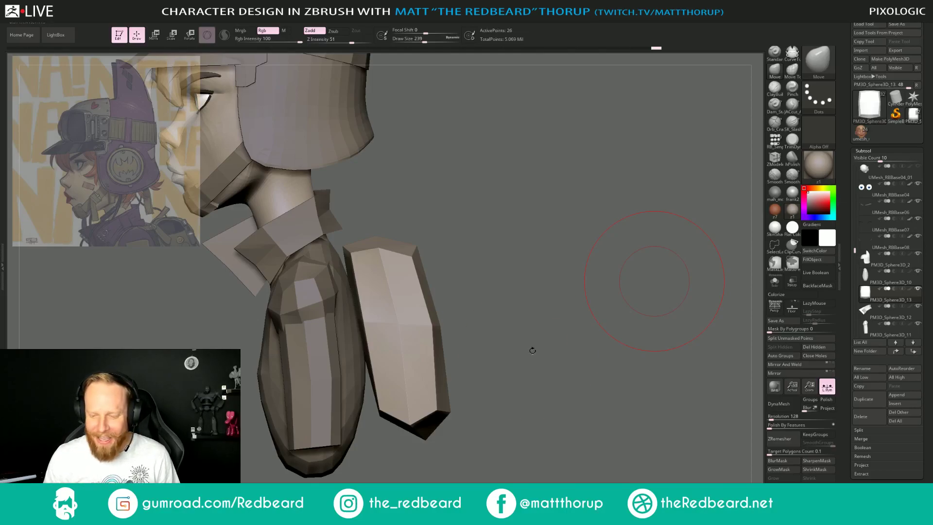
{"action": "key", "text": "s"}
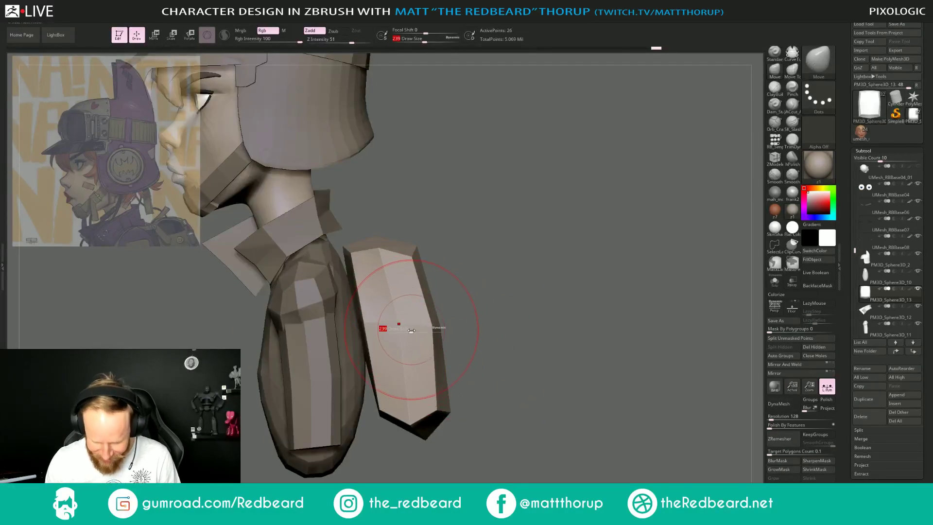
{"action": "left_click_drag", "start_coordinate": [412, 333], "coordinate": [418, 333]}
{"action": "left_click_drag", "start_coordinate": [417, 325], "coordinate": [423, 323]}
{"action": "left_click_drag", "start_coordinate": [435, 395], "coordinate": [448, 385]}
{"action": "left_click_drag", "start_coordinate": [429, 343], "coordinate": [437, 341]}
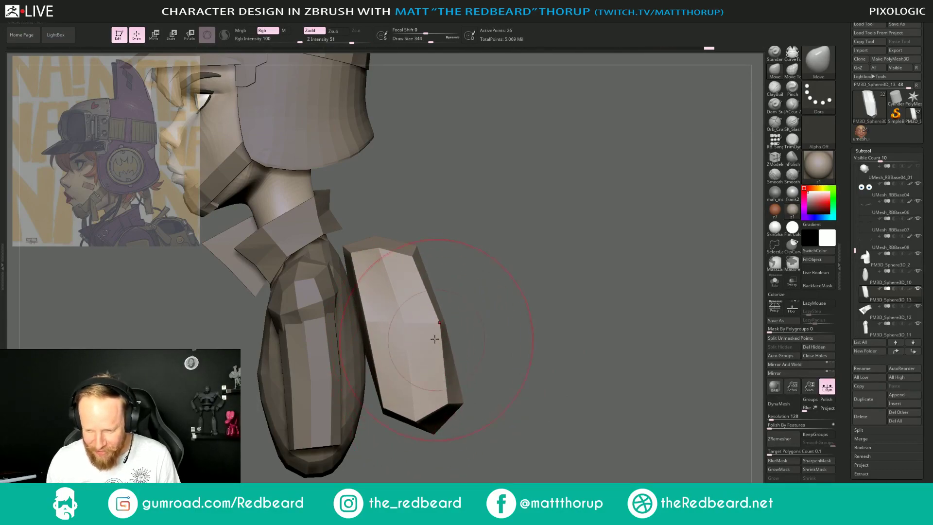
{"action": "left_click_drag", "start_coordinate": [421, 275], "coordinate": [427, 271]}
Nudge the backpack form's upper front corners and top edge with a smaller Move brush.
{"action": "key", "text": "s"}
{"action": "left_click_drag", "start_coordinate": [357, 264], "coordinate": [346, 264]}
{"action": "mouse_move", "coordinate": [439, 209]}
{"action": "left_mouse_down"}
{"action": "mouse_move", "coordinate": [434, 274]}
{"action": "mouse_move", "coordinate": [430, 194]}
{"action": "mouse_move", "coordinate": [421, 265]}
{"action": "left_mouse_up"}
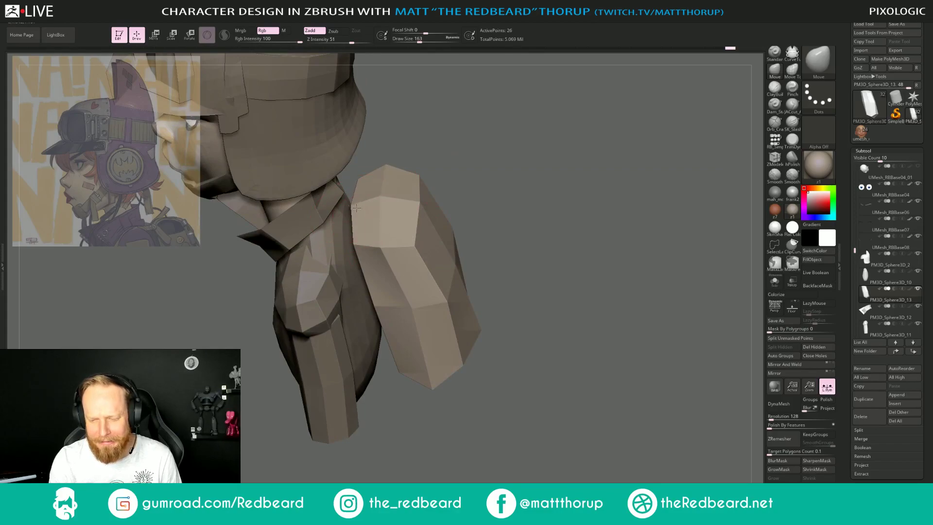
{"action": "left_click_drag", "start_coordinate": [361, 180], "coordinate": [359, 179]}
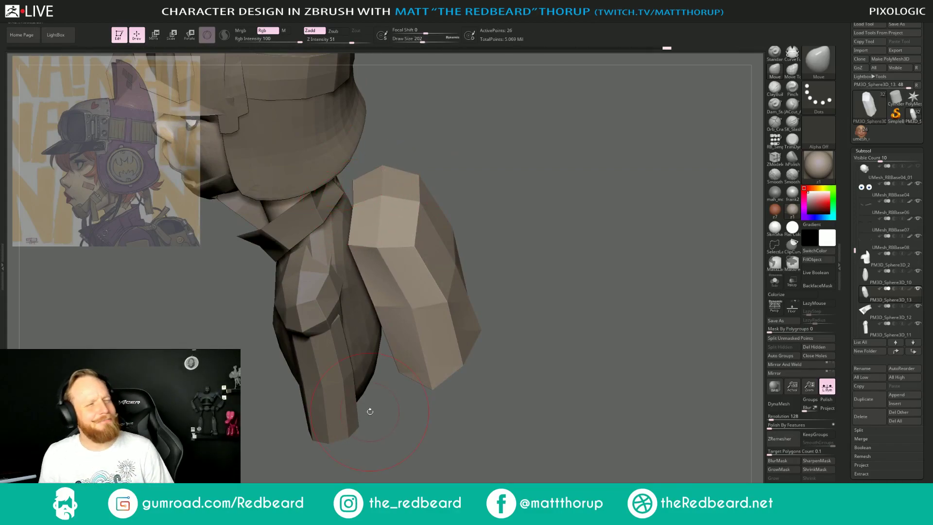
{"action": "left_click_drag", "start_coordinate": [518, 248], "coordinate": [479, 229]}
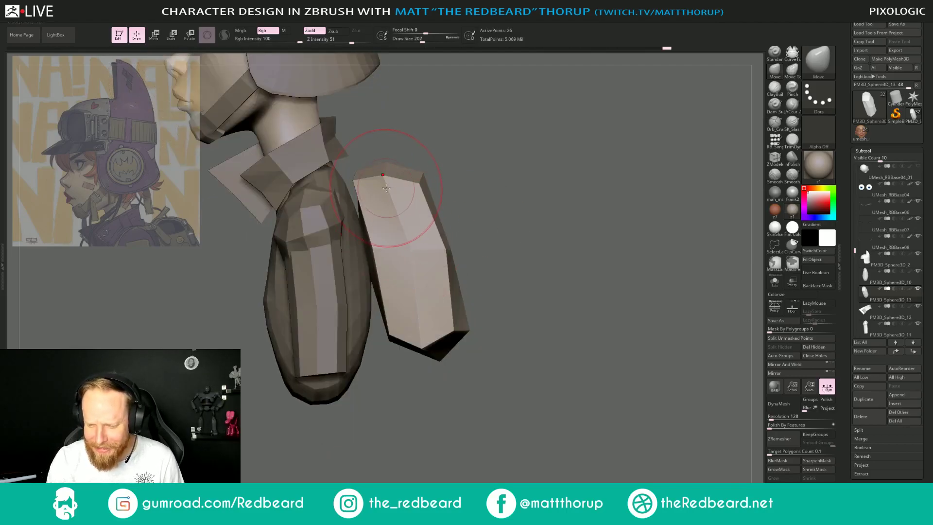
{"action": "key", "text": "s"}
{"action": "left_click_drag", "start_coordinate": [421, 178], "coordinate": [419, 179]}
Adjust the backpack form's shoulder-side edge and push out its rear and lower faces with the Move brush.
{"action": "left_click_drag", "start_coordinate": [540, 258], "coordinate": [457, 279]}
{"action": "left_click_drag", "start_coordinate": [358, 253], "coordinate": [348, 259]}
{"action": "key", "text": "s"}
{"action": "left_click_drag", "start_coordinate": [473, 324], "coordinate": [478, 325]}
{"action": "left_click_drag", "start_coordinate": [489, 337], "coordinate": [504, 345]}
{"action": "left_click_drag", "start_coordinate": [490, 264], "coordinate": [494, 263]}
{"action": "left_click_drag", "start_coordinate": [495, 344], "coordinate": [502, 348]}
{"action": "left_click_drag", "start_coordinate": [421, 351], "coordinate": [421, 376]}
{"action": "left_click_drag", "start_coordinate": [486, 362], "coordinate": [491, 377]}
Examine the backpack form from the side and above, and nudge its long upper edge with a smaller Move brush.
{"action": "left_click_drag", "start_coordinate": [631, 362], "coordinate": [695, 362], "text": "shift"}
{"action": "left_click_drag", "start_coordinate": [555, 364], "coordinate": [562, 350]}
{"action": "left_click_drag", "start_coordinate": [579, 375], "coordinate": [525, 469], "text": "alt"}
{"action": "left_click_drag", "start_coordinate": [590, 392], "coordinate": [558, 394]}
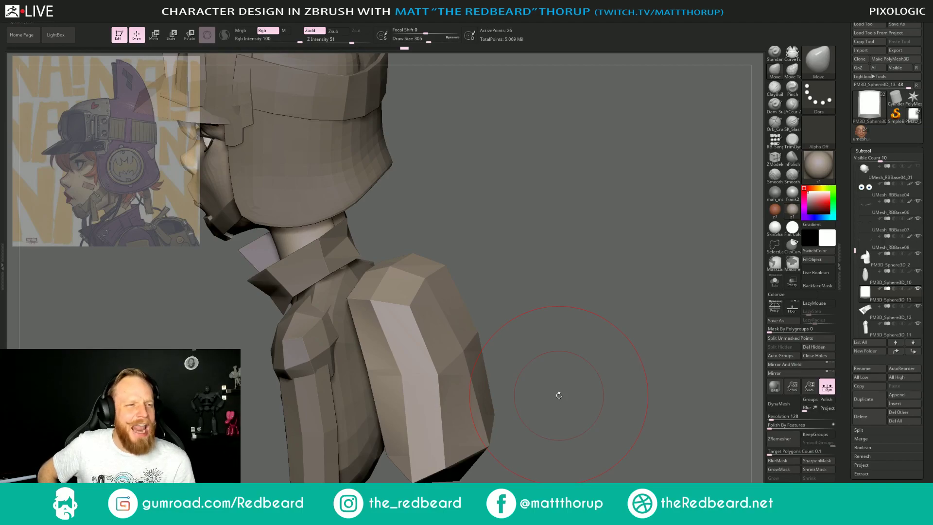
{"action": "left_click_drag", "start_coordinate": [559, 395], "coordinate": [562, 328]}
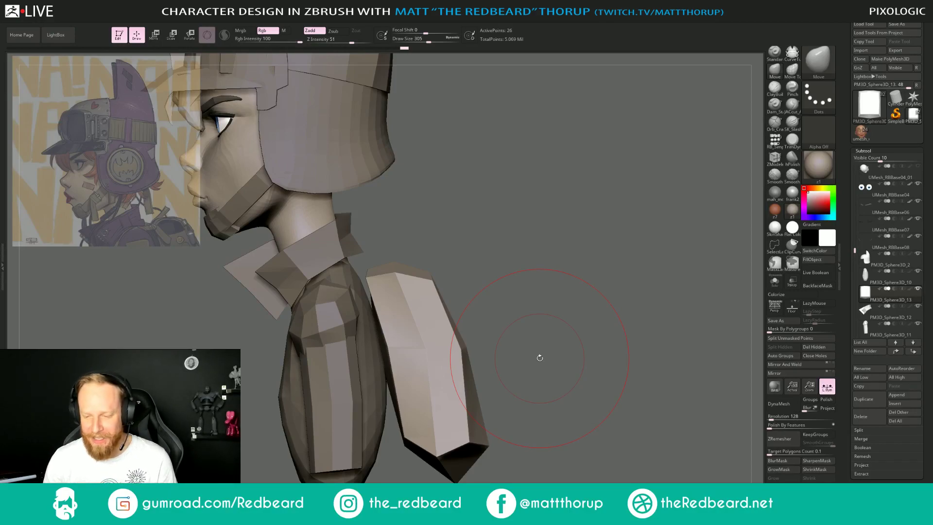
{"action": "left_click_drag", "start_coordinate": [528, 317], "coordinate": [437, 315]}
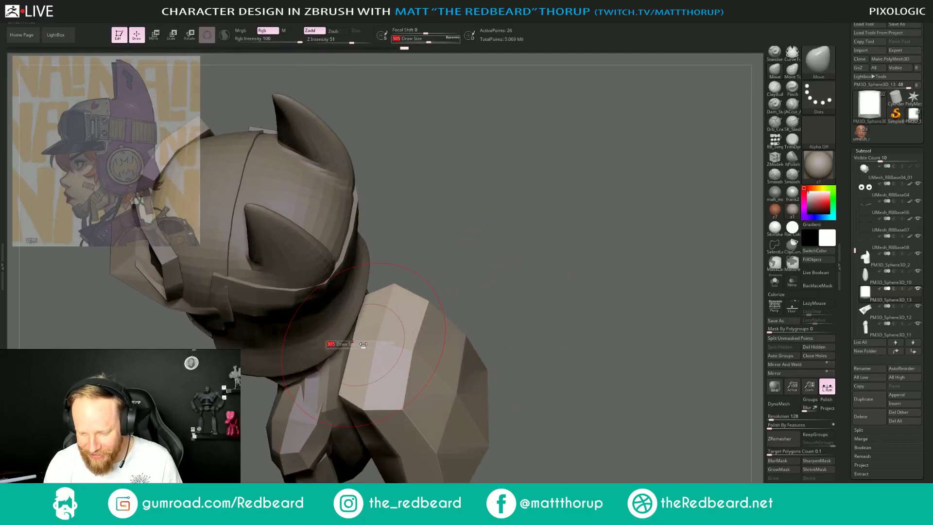
{"action": "mouse_move", "coordinate": [520, 294]}
{"action": "left_mouse_down", "text": "shift"}
{"action": "mouse_move", "coordinate": [545, 290]}
{"action": "mouse_move", "coordinate": [537, 336]}
{"action": "left_mouse_up", "text": "shift"}
{"action": "left_click_drag", "start_coordinate": [436, 257], "coordinate": [439, 252]}
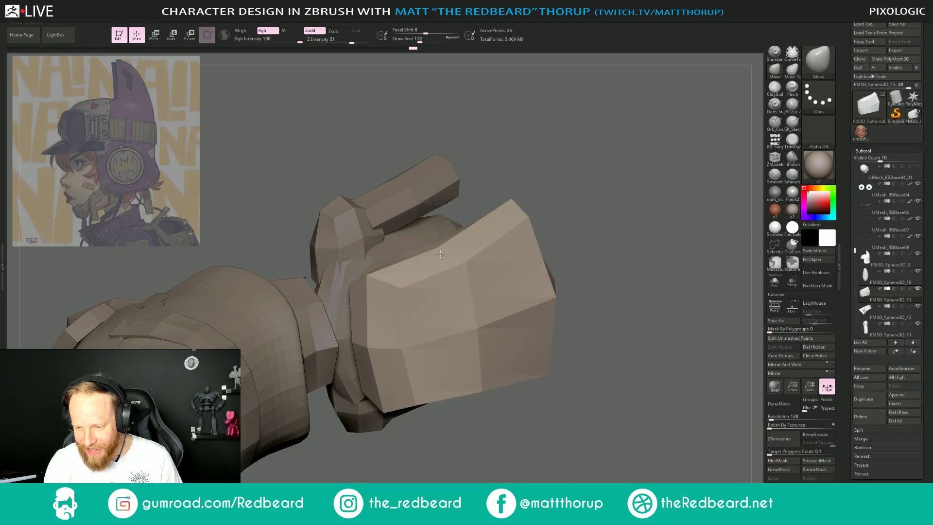
Narrow the top of the backpack form from behind so that it tapers upward.
{"action": "mouse_move", "coordinate": [645, 304]}
{"action": "left_mouse_down"}
{"action": "mouse_move", "coordinate": [646, 313]}
{"action": "mouse_move", "coordinate": [643, 296]}
{"action": "left_mouse_up"}
{"action": "mouse_move", "coordinate": [623, 408]}
{"action": "left_mouse_down", "text": "alt"}
{"action": "mouse_move", "coordinate": [602, 380]}
{"action": "mouse_move", "coordinate": [610, 285]}
{"action": "mouse_move", "coordinate": [629, 317]}
{"action": "mouse_move", "coordinate": [560, 343]}
{"action": "mouse_move", "coordinate": [512, 327]}
{"action": "left_mouse_up", "text": "alt"}
{"action": "key", "text": "s"}
{"action": "left_click_drag", "start_coordinate": [415, 365], "coordinate": [441, 383]}
{"action": "left_click_drag", "start_coordinate": [539, 357], "coordinate": [579, 356]}
Line the bust up over the reference profile and reshape the backpack form's top and rear to match it.
{"action": "key", "text": "F1"}
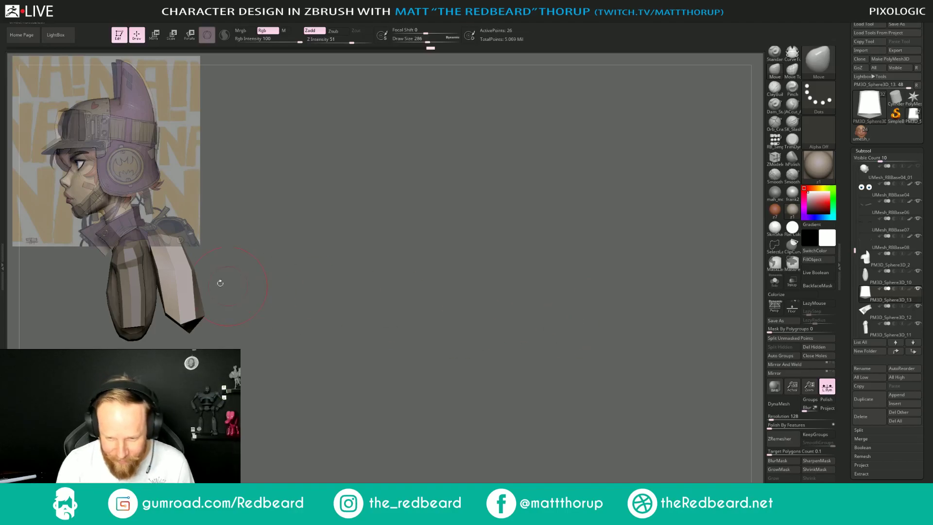
{"action": "key", "text": "s"}
{"action": "left_click_drag", "start_coordinate": [163, 244], "coordinate": [180, 251]}
{"action": "key", "text": "s"}
{"action": "left_click_drag", "start_coordinate": [181, 261], "coordinate": [187, 254]}
{"action": "key", "text": "s"}
{"action": "mouse_move", "coordinate": [198, 256]}
{"action": "left_mouse_down"}
{"action": "mouse_move", "coordinate": [201, 264]}
{"action": "mouse_move", "coordinate": [175, 254]}
{"action": "mouse_move", "coordinate": [193, 297]}
{"action": "left_mouse_up"}
{"action": "left_click_drag", "start_coordinate": [267, 314], "coordinate": [538, 346]}
{"action": "left_click_drag", "start_coordinate": [566, 361], "coordinate": [535, 384]}
{"action": "left_click_drag", "start_coordinate": [534, 385], "coordinate": [559, 414], "text": "alt"}
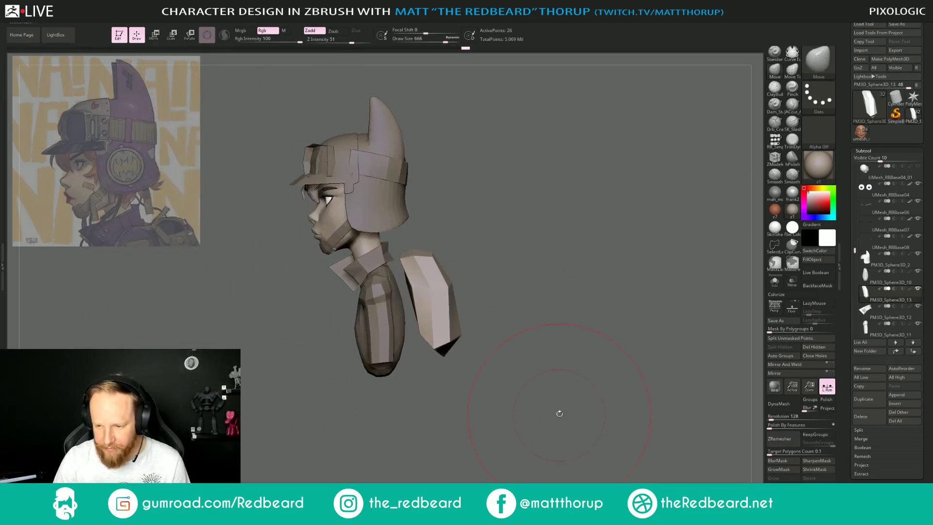
Select the torso and reshape its lower back in profile and its lower sides from the front with the Move brush.
{"action": "left_click", "coordinate": [402, 311], "text": "alt"}
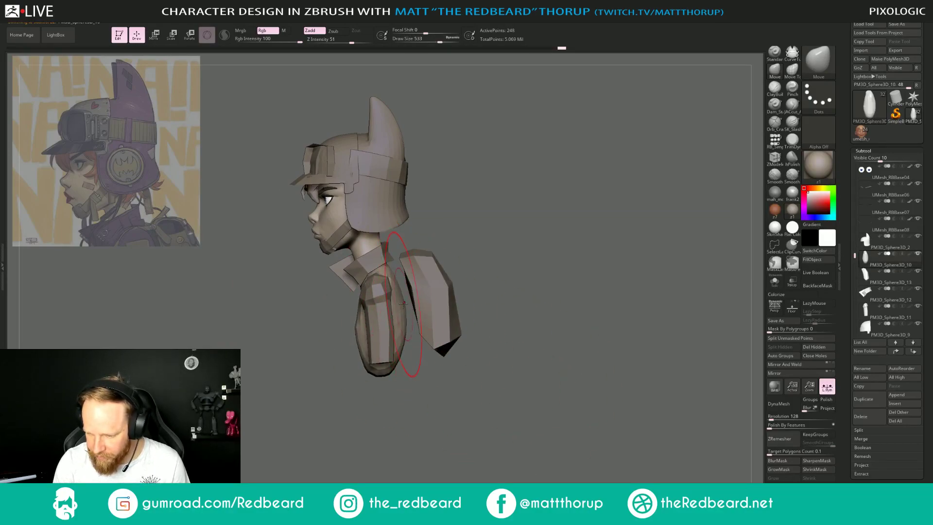
{"action": "left_click_drag", "start_coordinate": [402, 314], "coordinate": [407, 359]}
{"action": "left_click_drag", "start_coordinate": [367, 408], "coordinate": [429, 408], "text": "shift"}
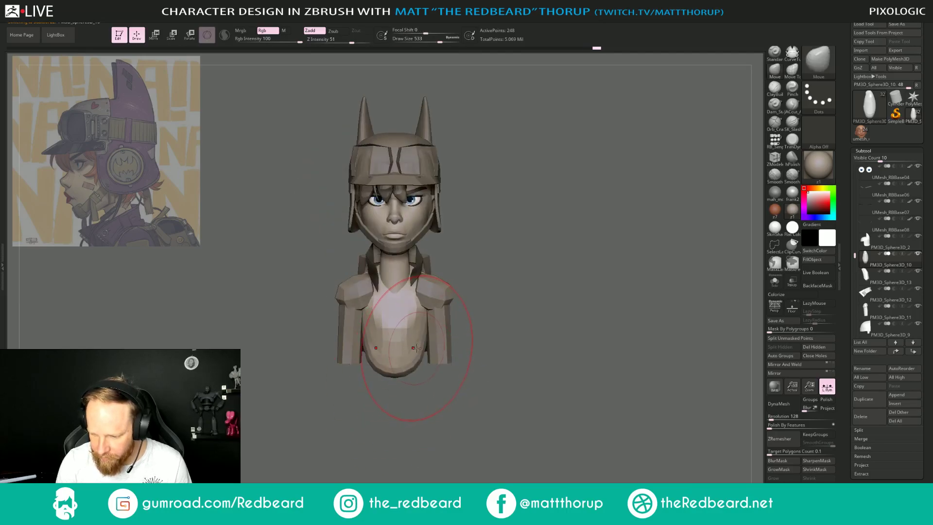
{"action": "key", "text": "s"}
{"action": "left_click_drag", "start_coordinate": [416, 349], "coordinate": [408, 349]}
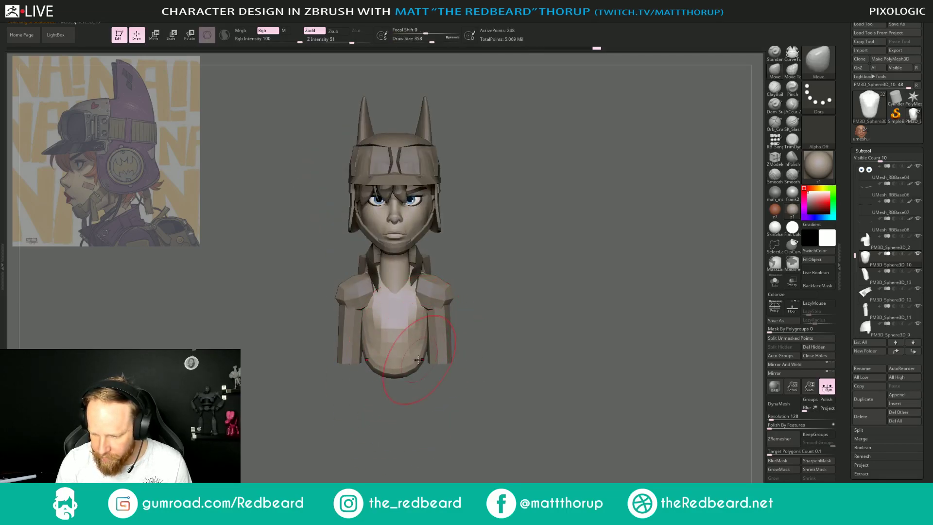
{"action": "left_click_drag", "start_coordinate": [376, 389], "coordinate": [397, 418], "text": "shift"}
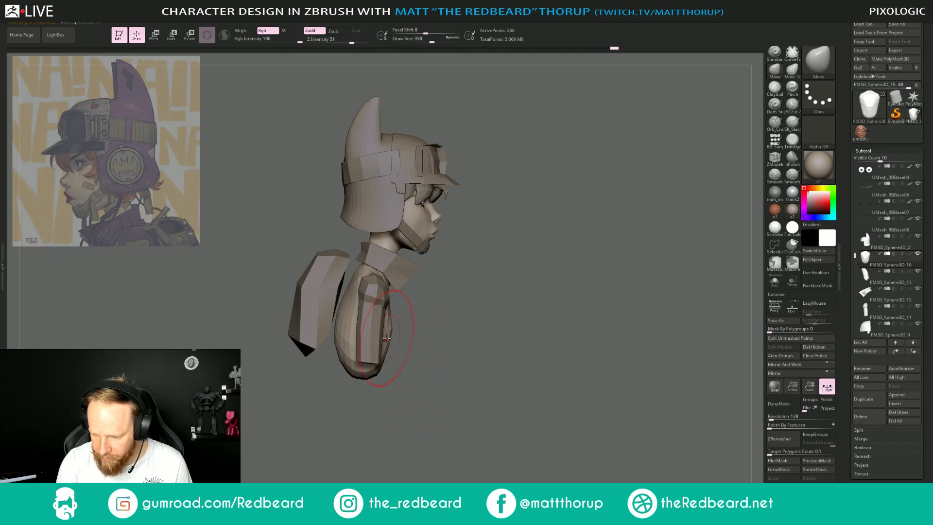
{"action": "key", "text": "bracketleft"}
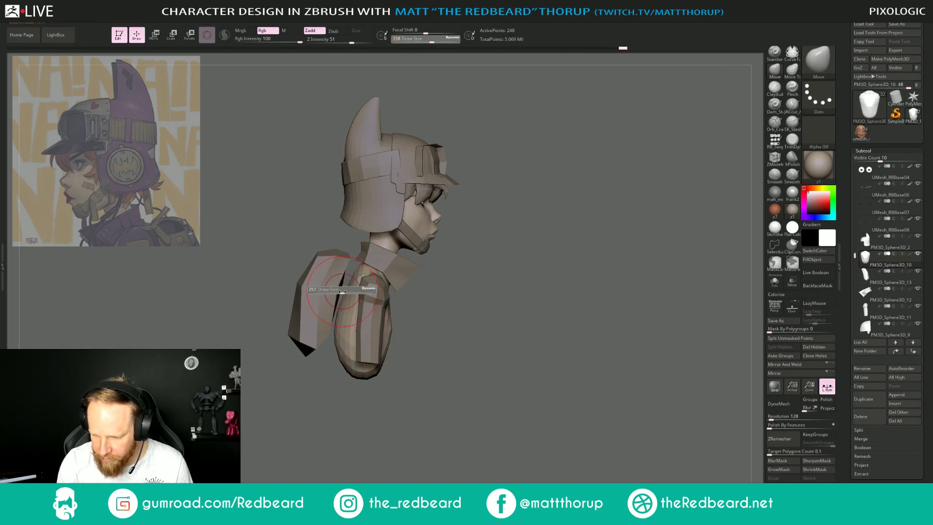
Check the bust's overall proportions in profile and from behind, comparing the torso and backpack form with the reference.
{"action": "left_click_drag", "start_coordinate": [306, 404], "coordinate": [451, 441]}
{"action": "left_click_drag", "start_coordinate": [450, 441], "coordinate": [513, 481], "text": "alt"}
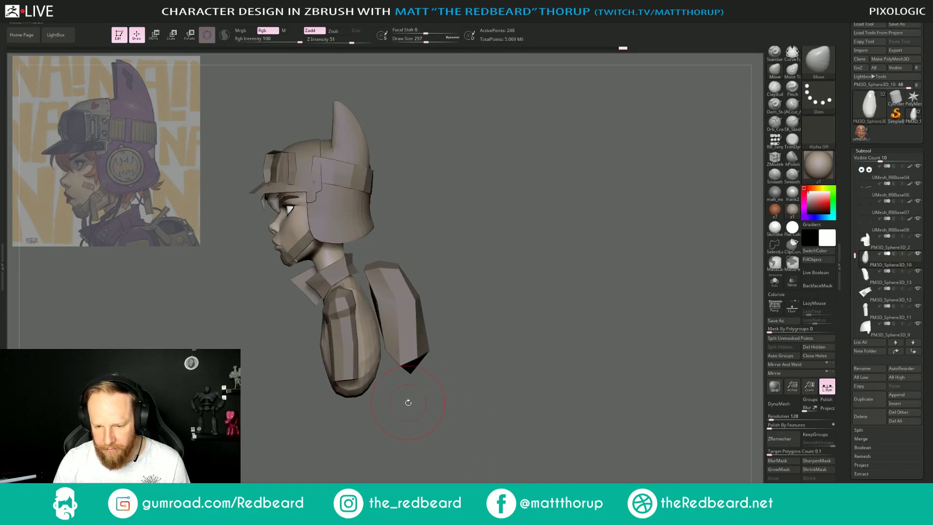
{"action": "left_click_drag", "start_coordinate": [446, 396], "coordinate": [497, 418]}
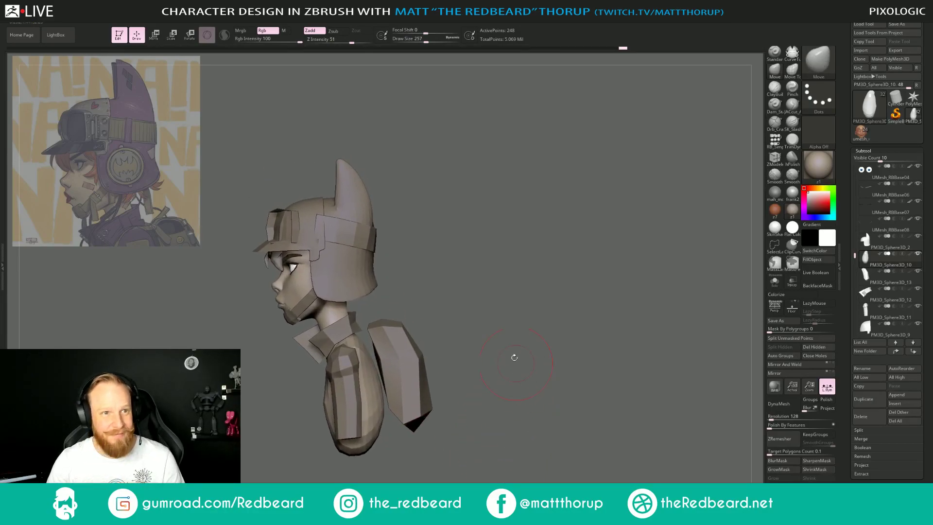
{"action": "mouse_move", "coordinate": [515, 329]}
{"action": "left_mouse_down", "text": "alt"}
{"action": "mouse_move", "coordinate": [532, 316]}
{"action": "mouse_move", "coordinate": [602, 323]}
{"action": "mouse_move", "coordinate": [629, 357]}
{"action": "left_mouse_up", "text": "alt"}
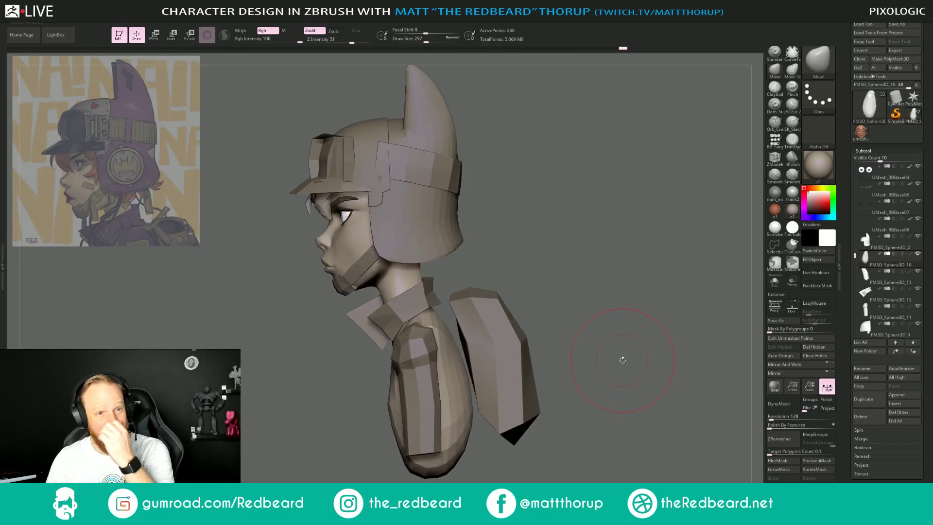
{"action": "left_click_drag", "start_coordinate": [606, 304], "coordinate": [552, 334]}
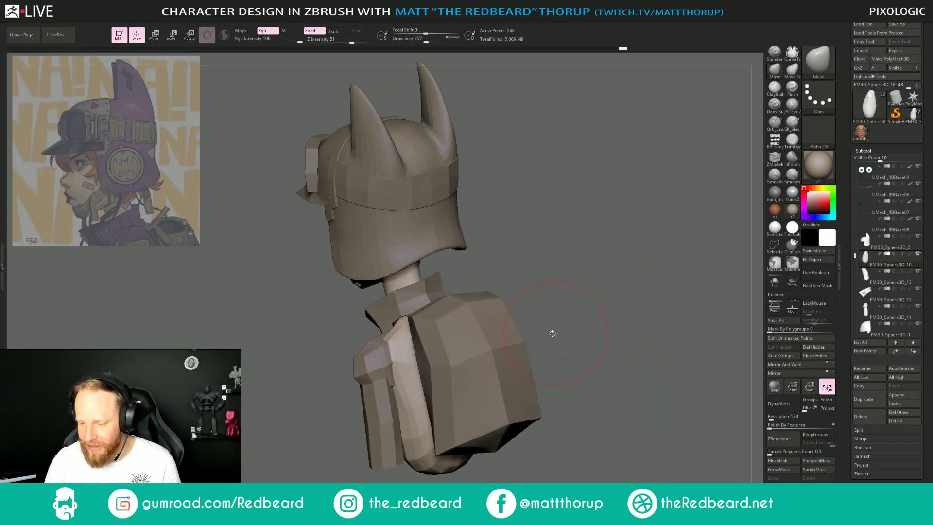
{"action": "left_click", "coordinate": [457, 303], "text": "alt"}
{"action": "left_click_drag", "start_coordinate": [570, 293], "coordinate": [551, 302], "text": "shift"}
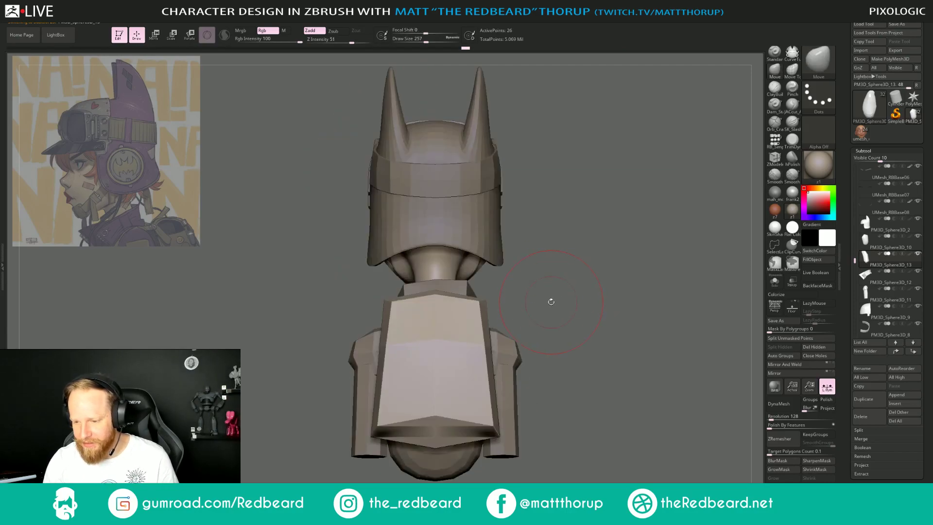
Select the helmet shell, enlarge the Move brush to a draw size of 327, and turn on perspective view.
{"action": "left_click", "coordinate": [432, 242], "text": "alt"}
{"action": "left_click_drag", "start_coordinate": [549, 286], "coordinate": [544, 342]}
{"action": "left_click_drag", "start_coordinate": [520, 389], "coordinate": [510, 352], "text": "alt"}
{"action": "key", "text": "s"}
{"action": "left_click_drag", "start_coordinate": [463, 306], "coordinate": [470, 305]}
{"action": "key", "text": "p"}
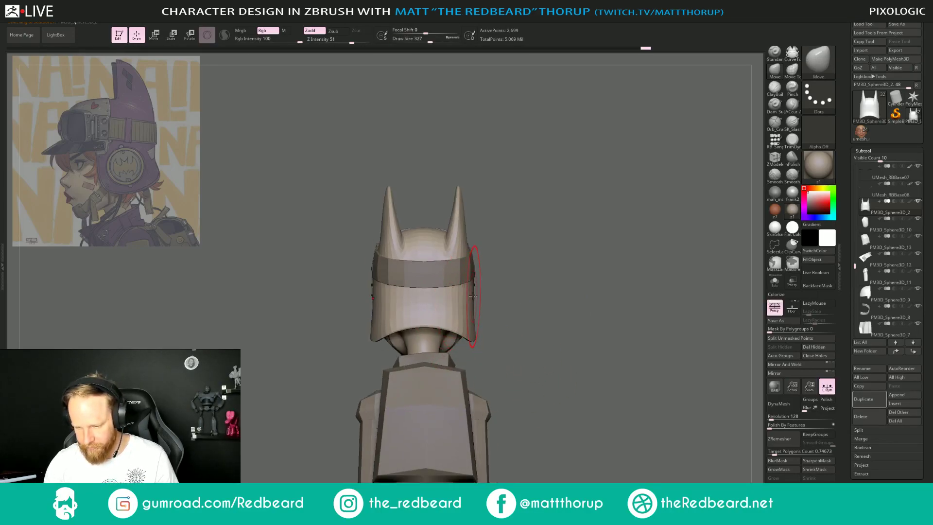
{"action": "left_click_drag", "start_coordinate": [563, 307], "coordinate": [591, 304]}
{"action": "left_click_drag", "start_coordinate": [514, 312], "coordinate": [527, 399], "text": "alt"}
Select the torso and subdivide it twice for more sculpting resolution.
{"action": "left_click", "coordinate": [433, 359], "text": "alt"}
{"action": "left_click_drag", "start_coordinate": [562, 300], "coordinate": [640, 295]}
{"action": "mouse_move", "coordinate": [539, 325]}
{"action": "left_mouse_down", "text": "alt"}
{"action": "mouse_move", "coordinate": [502, 338]}
{"action": "mouse_move", "coordinate": [564, 339]}
{"action": "left_mouse_up", "text": "alt"}
{"action": "left_click_drag", "start_coordinate": [466, 365], "coordinate": [543, 322], "text": "alt"}
{"action": "left_click_drag", "start_coordinate": [564, 353], "coordinate": [528, 353]}
{"action": "key", "text": "ctrl+d"}
{"action": "key", "text": "ctrl+d"}
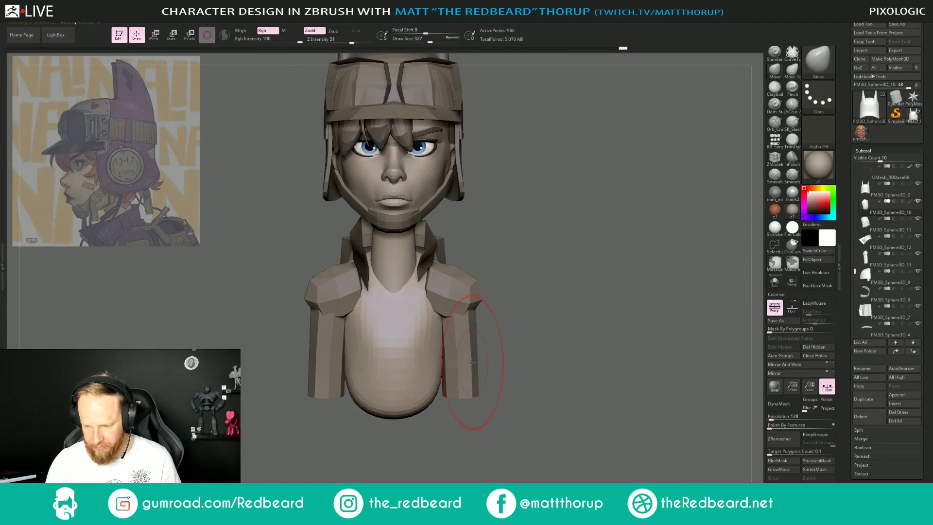
Build up small collarbone forms at the torso's neckline with a small ClayBuildup brush.
{"action": "key", "text": "s"}
{"action": "left_click_drag", "start_coordinate": [391, 306], "coordinate": [371, 305]}
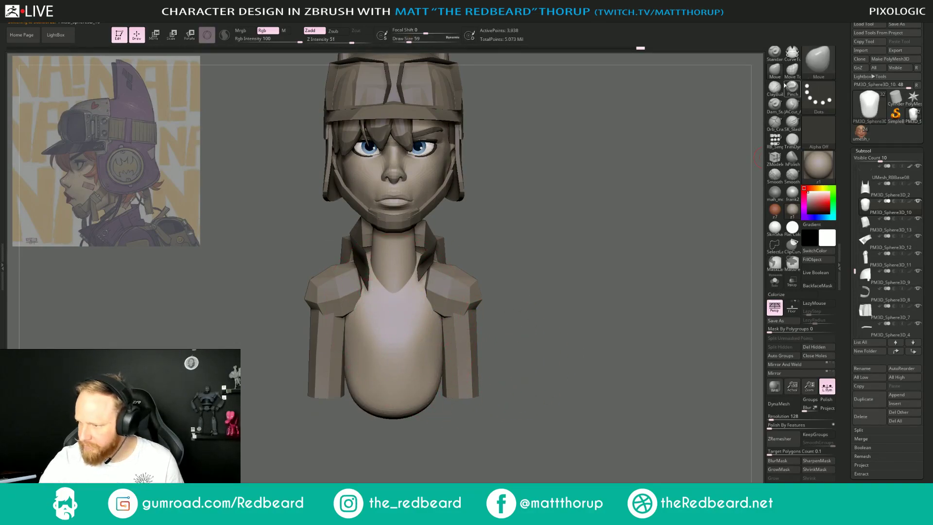
{"action": "key", "text": "b"}
{"action": "key", "text": "c"}
{"action": "key", "text": "b"}
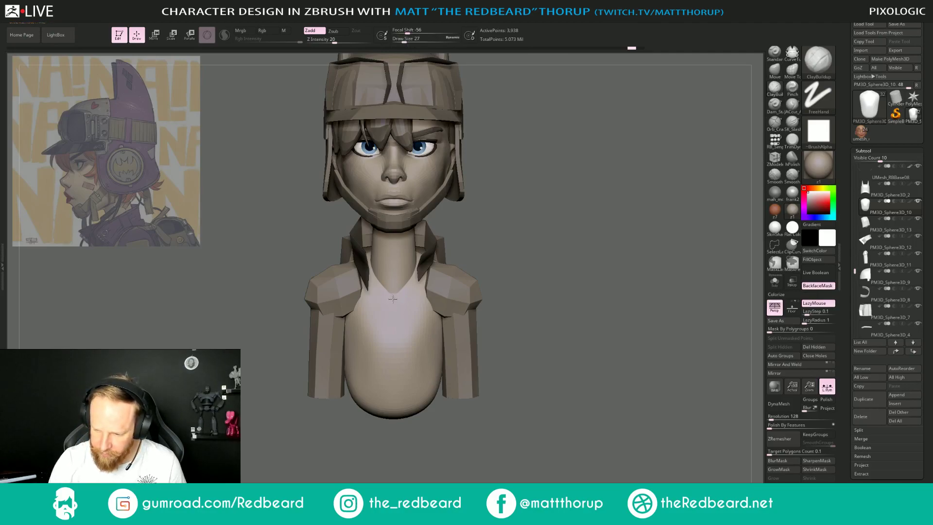
{"action": "right_click_drag", "start_coordinate": [430, 280], "coordinate": [470, 325]}
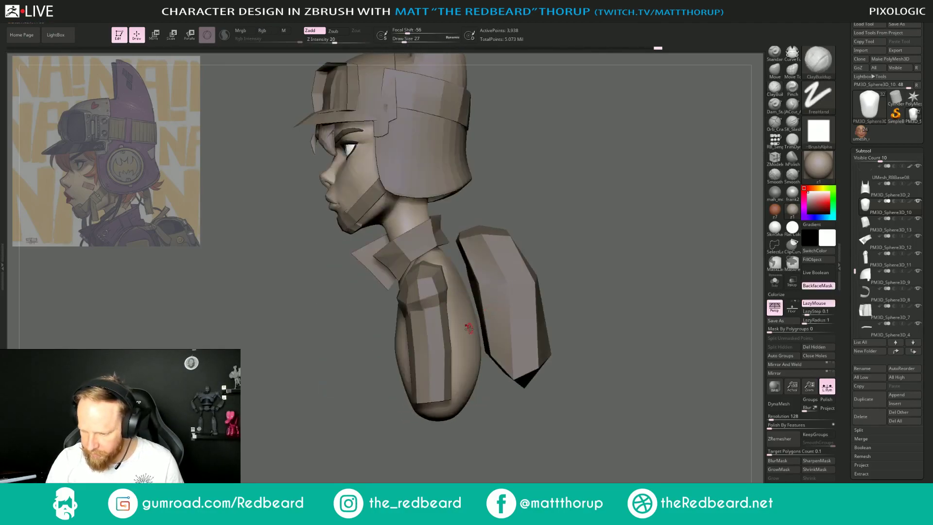
Isolate the torso and reshape its shoulder and upper-back area with the Move brush at draw size 239.
{"action": "key", "text": "b"}
{"action": "key", "text": "m"}
{"action": "key", "text": "v"}
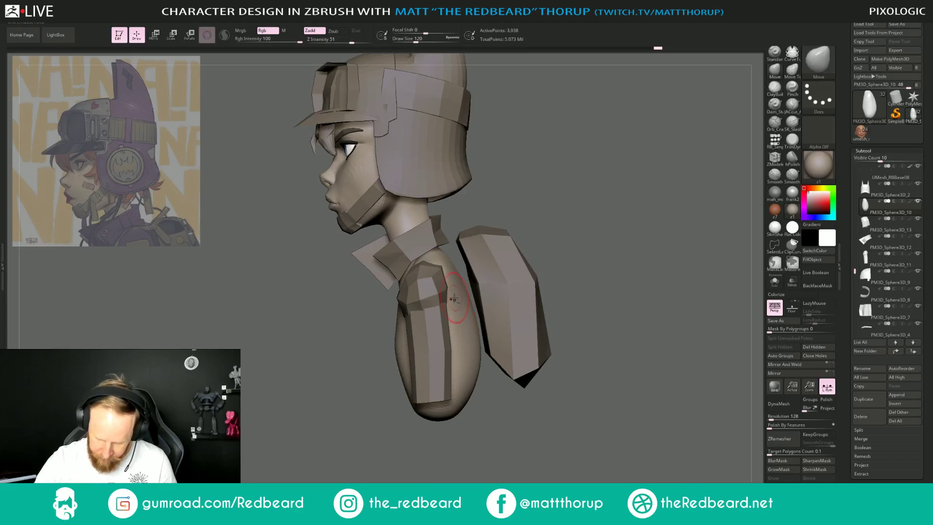
{"action": "key", "text": "s"}
{"action": "left_click_drag", "start_coordinate": [454, 299], "coordinate": [462, 304]}
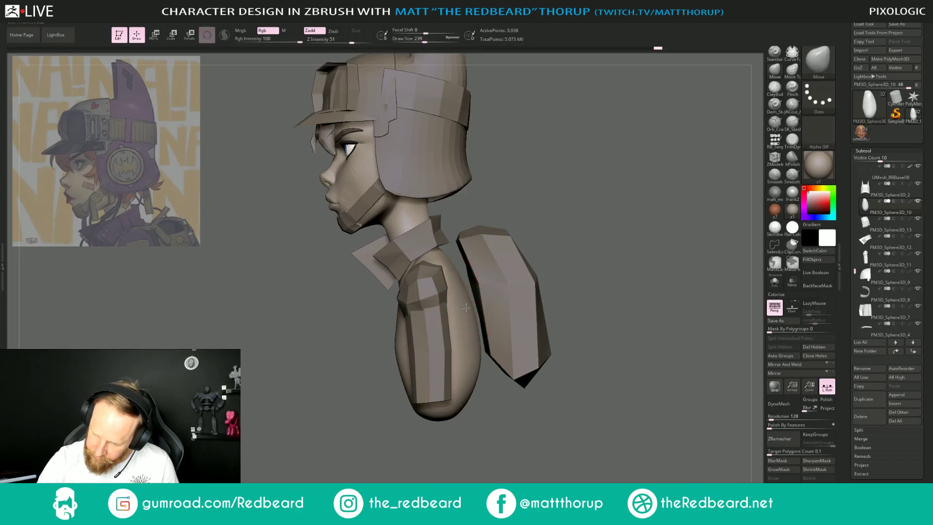
{"action": "left_click", "coordinate": [774, 282]}
{"action": "right_click_drag", "start_coordinate": [624, 358], "coordinate": [621, 304]}
{"action": "left_click_drag", "start_coordinate": [492, 336], "coordinate": [458, 303]}
{"action": "mouse_move", "coordinate": [510, 348]}
{"action": "left_mouse_down"}
{"action": "mouse_move", "coordinate": [520, 364]}
{"action": "mouse_move", "coordinate": [555, 324]}
{"action": "left_mouse_up"}
{"action": "left_click", "coordinate": [774, 282]}
{"action": "left_click_drag", "start_coordinate": [606, 353], "coordinate": [474, 342]}
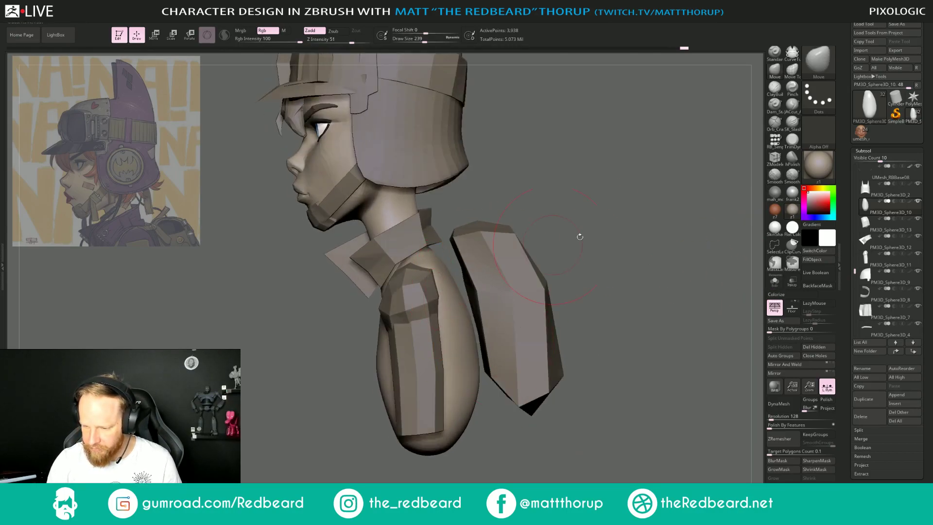
Select the arms and pull the rear of the shoulders and upper arms backward with the Move brush.
{"action": "left_click_drag", "start_coordinate": [559, 242], "coordinate": [471, 310]}
{"action": "left_click_drag", "start_coordinate": [389, 391], "coordinate": [427, 384]}
{"action": "left_click", "coordinate": [421, 303], "text": "alt"}
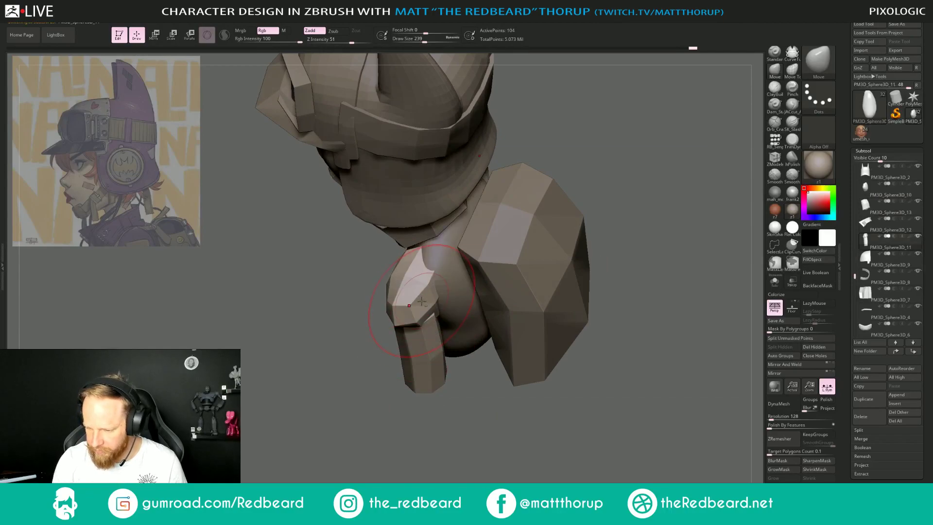
{"action": "left_click_drag", "start_coordinate": [435, 302], "coordinate": [469, 296]}
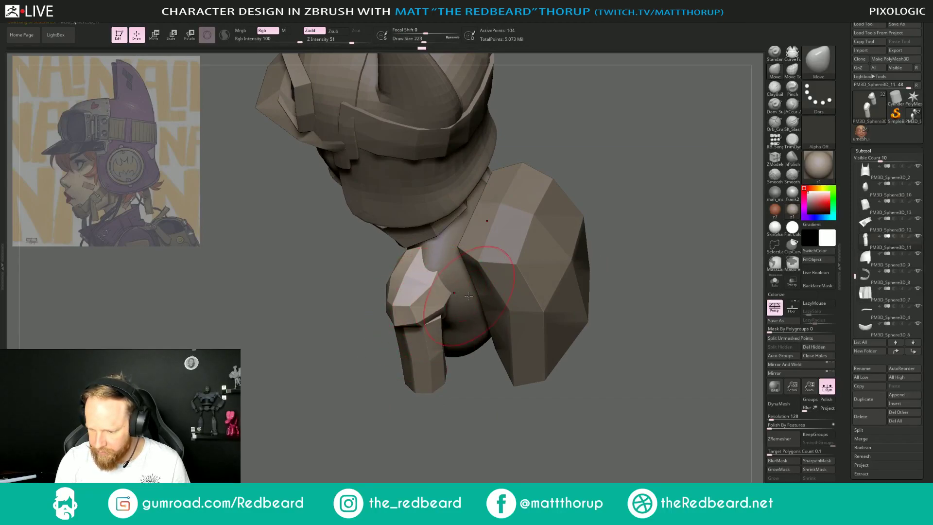
{"action": "mouse_move", "coordinate": [472, 382]}
{"action": "left_mouse_down"}
{"action": "mouse_move", "coordinate": [457, 310]}
{"action": "mouse_move", "coordinate": [471, 309]}
{"action": "left_mouse_up"}
{"action": "key", "text": "s"}
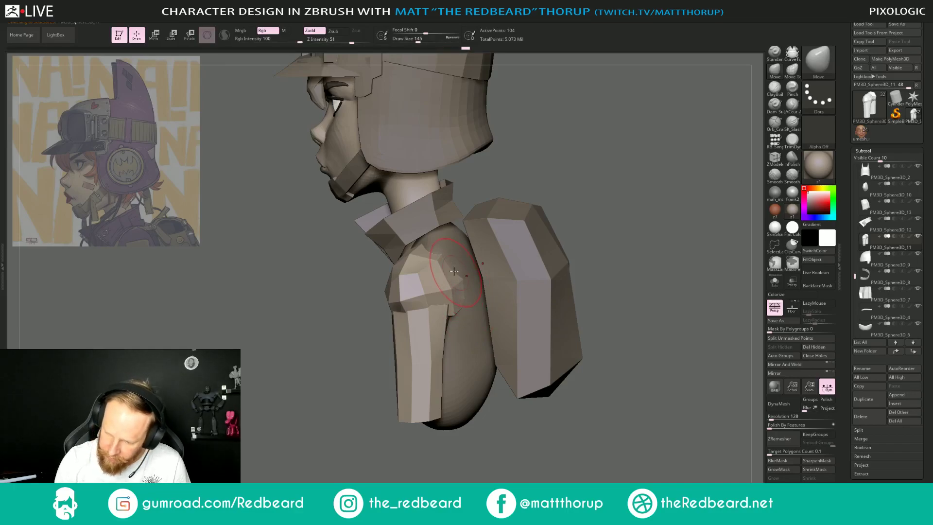
{"action": "left_click_drag", "start_coordinate": [634, 211], "coordinate": [575, 202]}
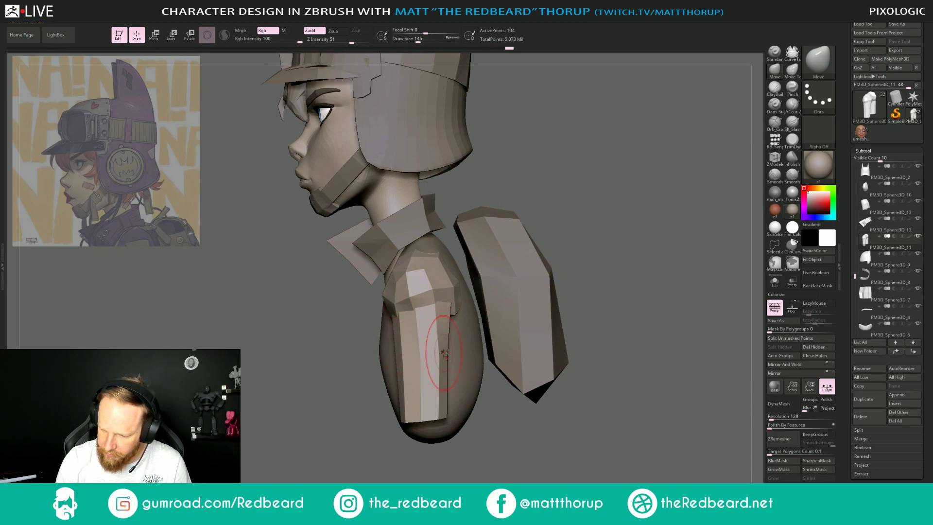
{"action": "left_click_drag", "start_coordinate": [490, 418], "coordinate": [557, 454]}
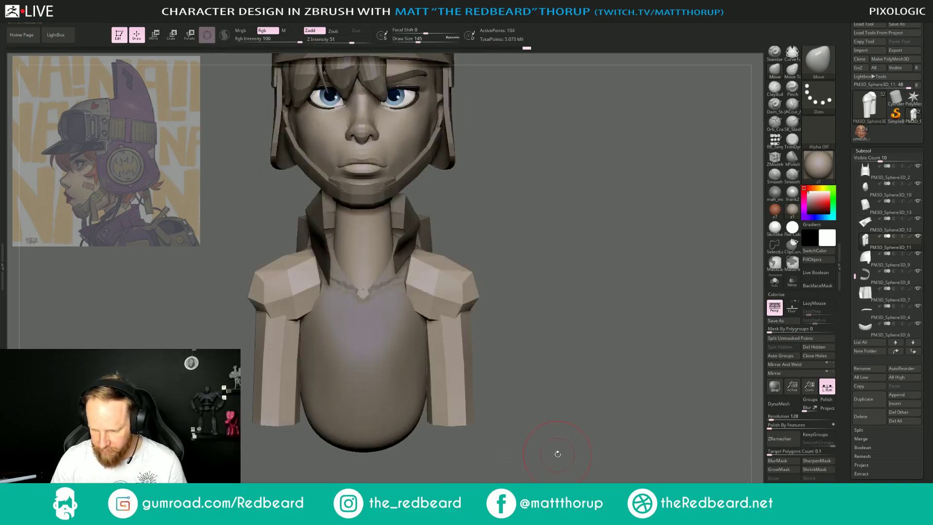
Insert supporting edge loops in the arm cylinders and shoulder forms with the ZModeler brush.
{"action": "key", "text": "b"}
{"action": "key", "text": "z"}
{"action": "key", "text": "m"}
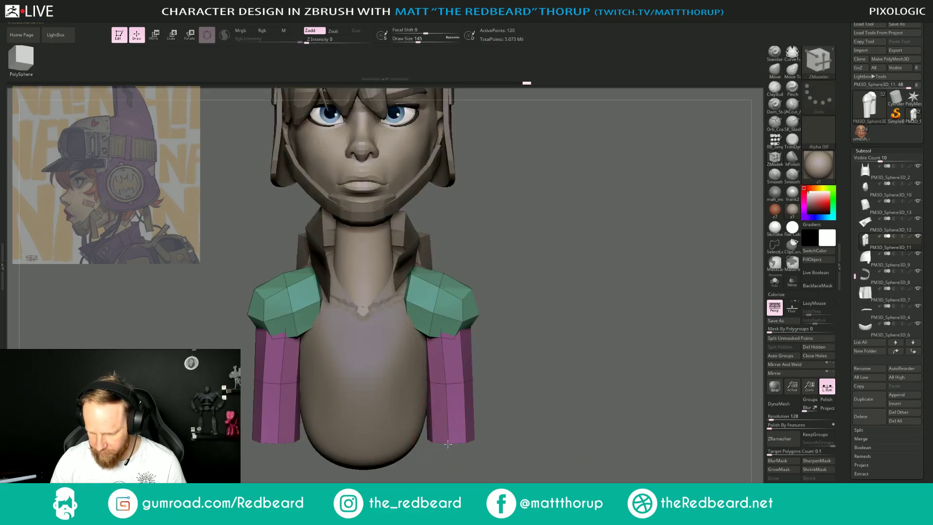
{"action": "left_click_drag", "start_coordinate": [444, 357], "coordinate": [443, 333]}
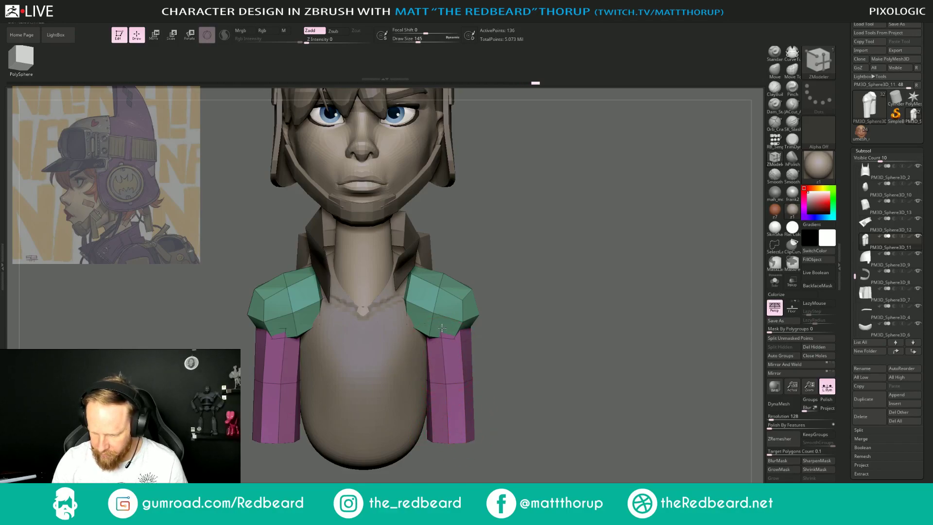
{"action": "left_click", "coordinate": [416, 304]}
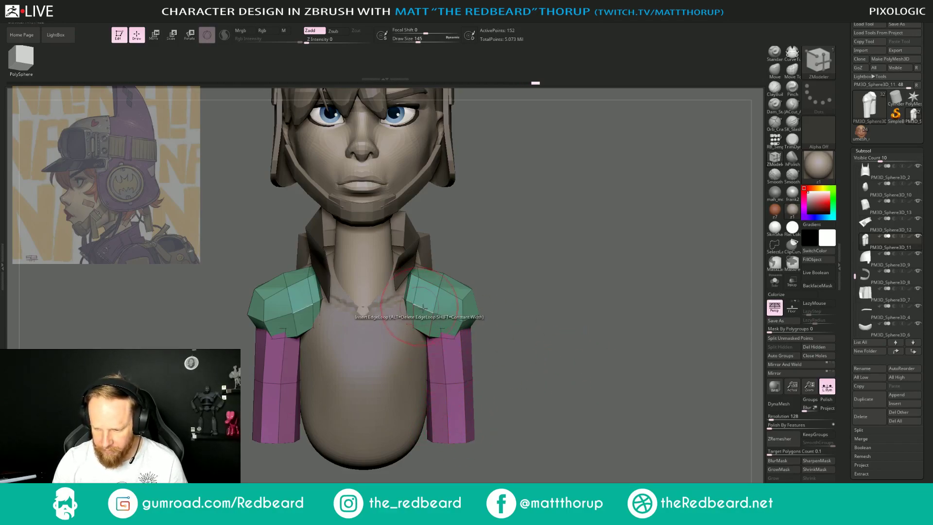
Subdivide the arms three times and turn off the polyframe display.
{"action": "key", "text": "ctrl"}
{"action": "key", "text": "ctrl+d"}
{"action": "key", "text": "ctrl+d"}
{"action": "key", "text": "ctrl+d"}
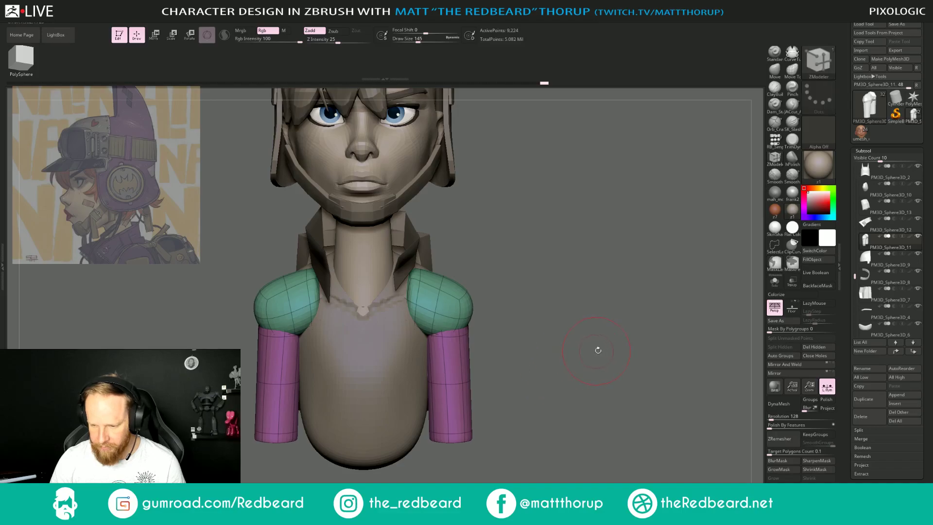
{"action": "left_click_drag", "start_coordinate": [596, 350], "coordinate": [556, 362], "text": "shift"}
{"action": "key", "text": "shift+f"}
{"action": "left_click_drag", "start_coordinate": [511, 430], "coordinate": [440, 424], "text": "shift"}
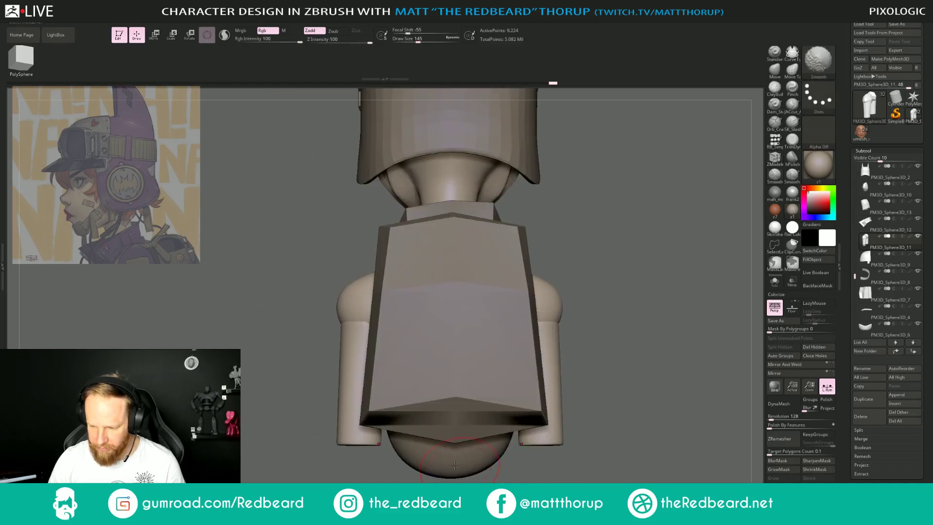
Reshape the rounded shoulders from behind and above with the Move brush.
{"action": "key", "text": "b"}
{"action": "key", "text": "m"}
{"action": "key", "text": "v"}
{"action": "mouse_move", "coordinate": [341, 304]}
{"action": "left_mouse_down", "text": "shift"}
{"action": "mouse_move", "coordinate": [342, 272]}
{"action": "mouse_move", "coordinate": [355, 287]}
{"action": "mouse_move", "coordinate": [418, 288]}
{"action": "left_mouse_up", "text": "shift"}
{"action": "mouse_move", "coordinate": [418, 252]}
{"action": "left_mouse_down"}
{"action": "mouse_move", "coordinate": [379, 277]}
{"action": "mouse_move", "coordinate": [340, 282]}
{"action": "left_mouse_up"}
Flatten the shoulder surfaces into soft planes with the hPolish brush.
{"action": "left_click", "coordinate": [792, 157]}
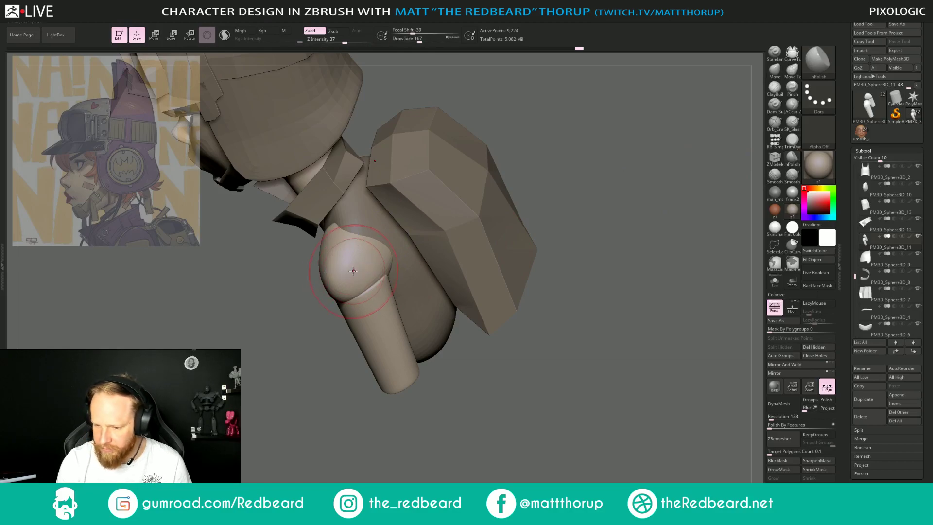
{"action": "left_click_drag", "start_coordinate": [388, 251], "coordinate": [342, 259]}
{"action": "mouse_move", "coordinate": [293, 308]}
{"action": "left_mouse_down"}
{"action": "mouse_move", "coordinate": [418, 302]}
{"action": "mouse_move", "coordinate": [444, 329]}
{"action": "mouse_move", "coordinate": [447, 350]}
{"action": "left_mouse_up"}
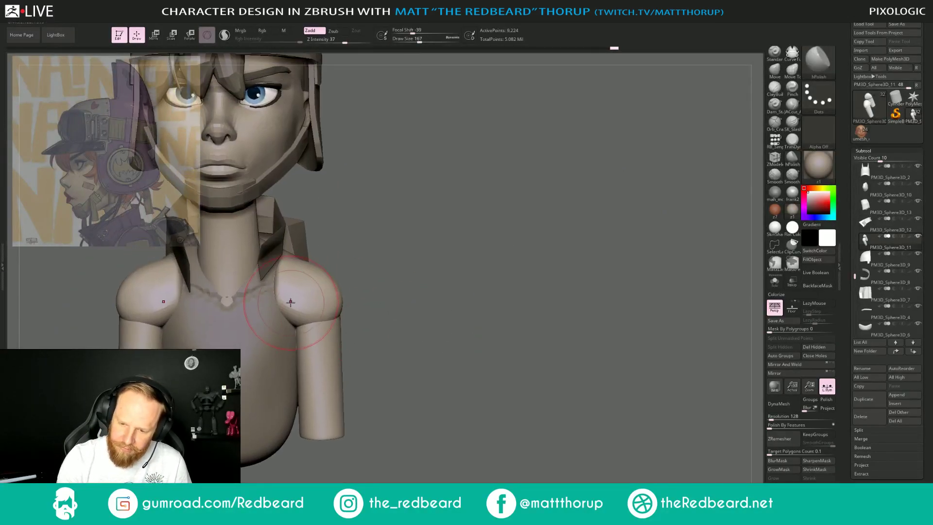
{"action": "left_click_drag", "start_coordinate": [287, 309], "coordinate": [243, 399]}
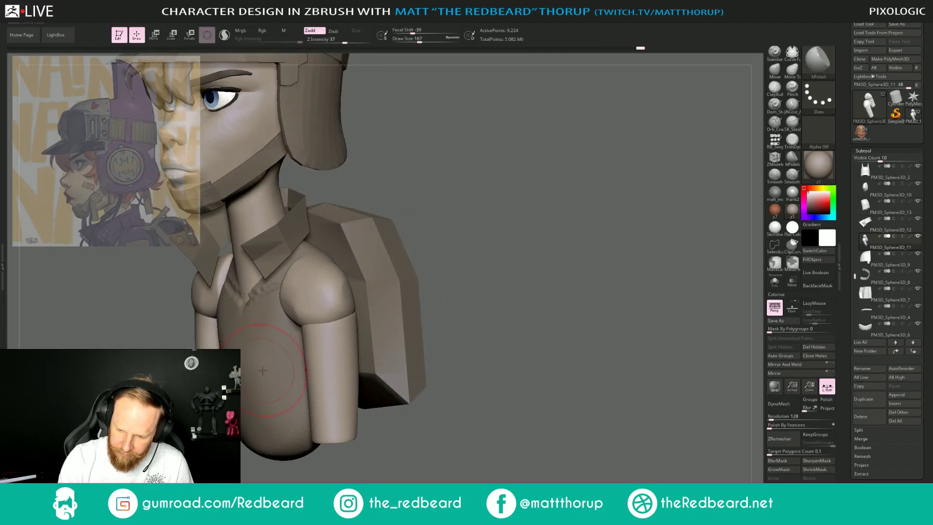
Select the torso and polish flatter planes into the chest with the hPolish brush.
{"action": "left_click", "coordinate": [254, 349], "text": "alt"}
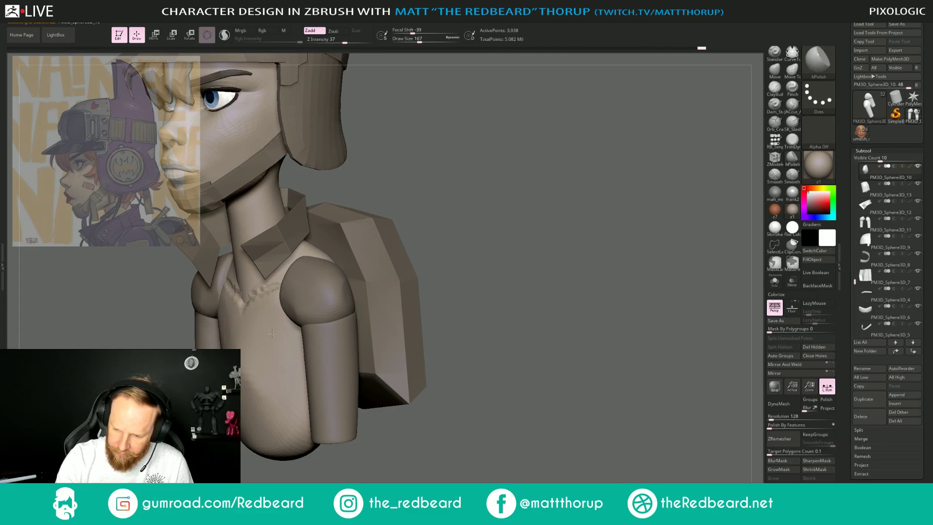
{"action": "left_click_drag", "start_coordinate": [434, 360], "coordinate": [511, 396]}
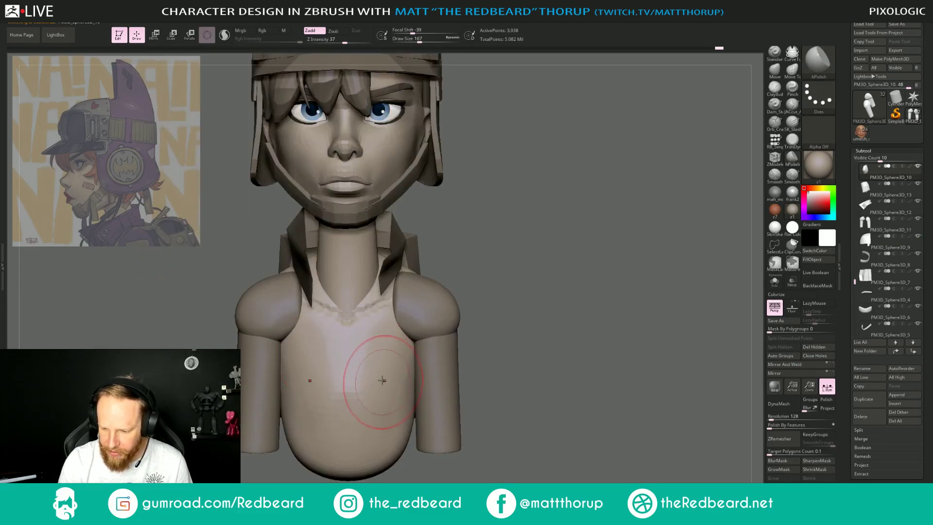
{"action": "mouse_move", "coordinate": [602, 359]}
{"action": "left_mouse_down"}
{"action": "mouse_move", "coordinate": [546, 354]}
{"action": "mouse_move", "coordinate": [662, 346]}
{"action": "mouse_move", "coordinate": [647, 336]}
{"action": "mouse_move", "coordinate": [673, 344]}
{"action": "mouse_move", "coordinate": [589, 351]}
{"action": "mouse_move", "coordinate": [573, 364]}
{"action": "mouse_move", "coordinate": [600, 379]}
{"action": "left_mouse_up"}
{"action": "mouse_move", "coordinate": [600, 379]}
{"action": "left_mouse_down"}
{"action": "mouse_move", "coordinate": [583, 377]}
{"action": "mouse_move", "coordinate": [596, 395]}
{"action": "left_mouse_up"}
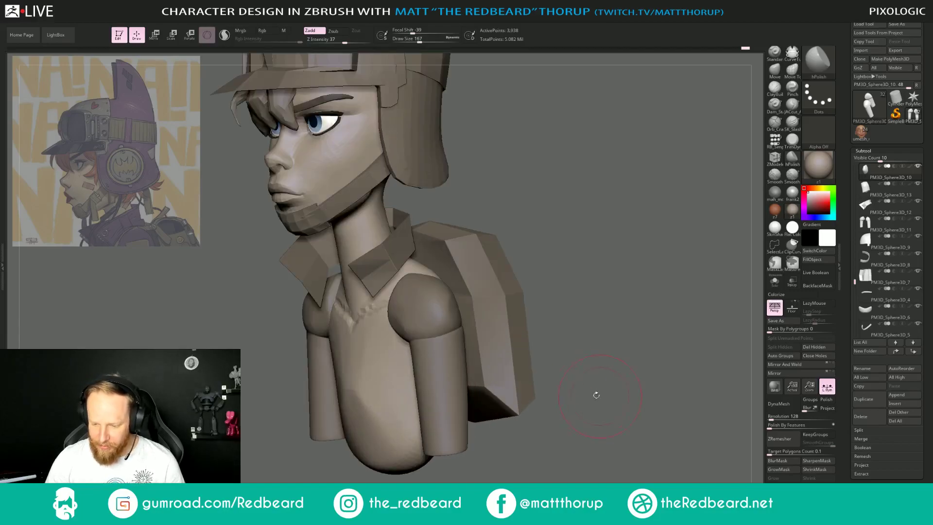
Select the arms, adjust the shoulder forms with the Move Topological brush, and remesh the arms with DynaMesh at resolution 128.
{"action": "key", "text": "s"}
{"action": "left_click_drag", "start_coordinate": [414, 329], "coordinate": [412, 329]}
{"action": "left_click", "coordinate": [413, 327], "text": "alt"}
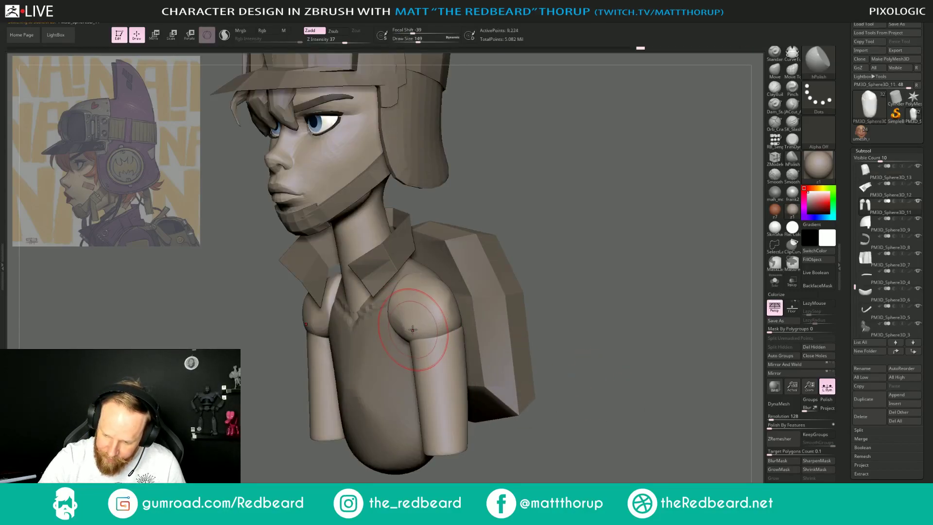
{"action": "left_click_drag", "start_coordinate": [588, 328], "coordinate": [552, 375]}
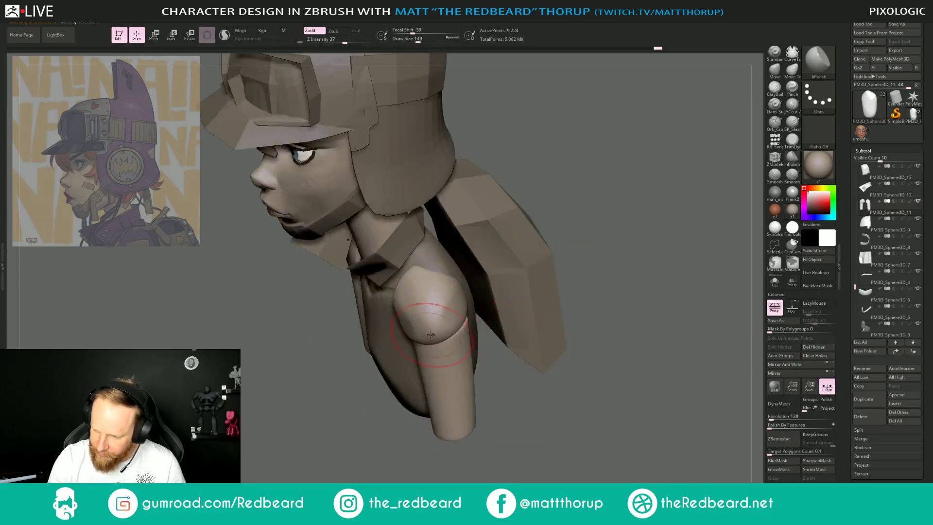
{"action": "key", "text": "b"}
{"action": "key", "text": "m"}
{"action": "key", "text": "t"}
{"action": "left_click_drag", "start_coordinate": [304, 399], "coordinate": [277, 451]}
{"action": "left_click_drag", "start_coordinate": [427, 347], "coordinate": [433, 339]}
{"action": "left_click_drag", "start_coordinate": [437, 435], "coordinate": [539, 467]}
{"action": "left_click_drag", "start_coordinate": [539, 466], "coordinate": [575, 455], "text": "alt"}
{"action": "left_click", "coordinate": [782, 404]}
{"action": "left_click", "coordinate": [756, 422]}
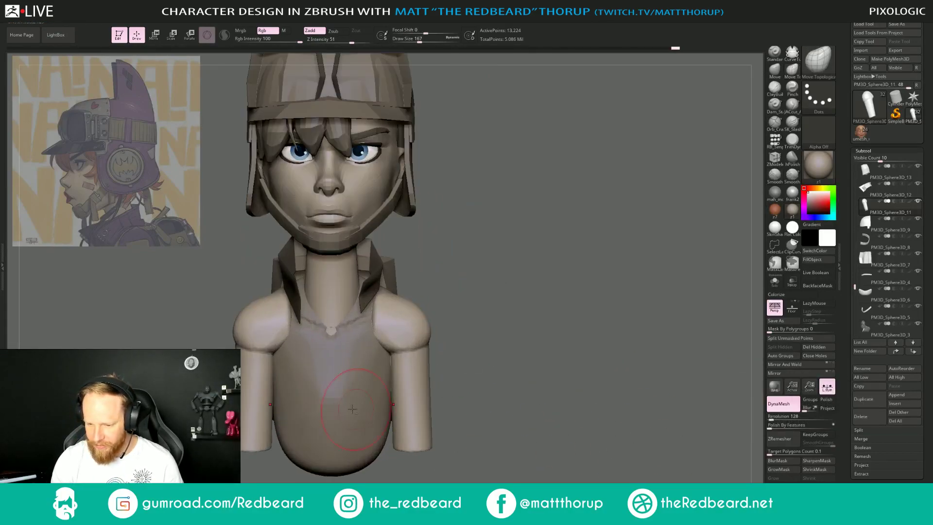
Place the arms subtool directly below the torso, merge it down into the torso, and remesh the body with DynaMesh at resolution 128.
{"action": "left_click", "coordinate": [379, 411], "text": "alt"}
{"action": "mouse_move", "coordinate": [854, 280]}
{"action": "left_mouse_down"}
{"action": "mouse_move", "coordinate": [854, 290]}
{"action": "mouse_move", "coordinate": [856, 267]}
{"action": "left_mouse_up"}
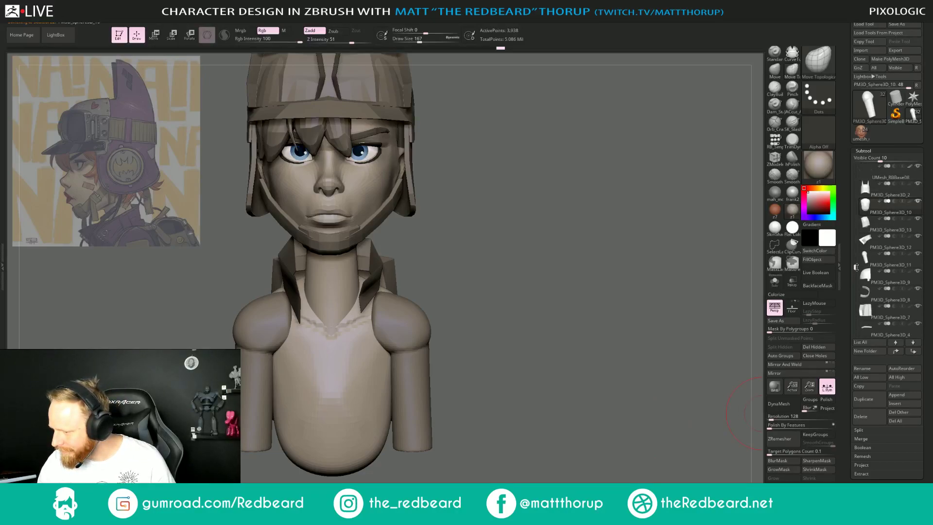
{"action": "left_click", "coordinate": [874, 227]}
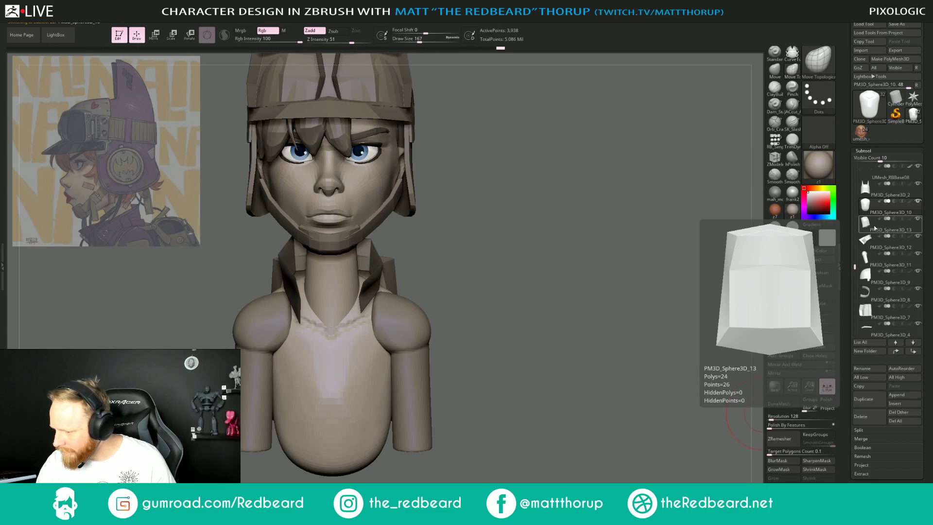
{"action": "left_click_drag", "start_coordinate": [876, 259], "coordinate": [880, 221]}
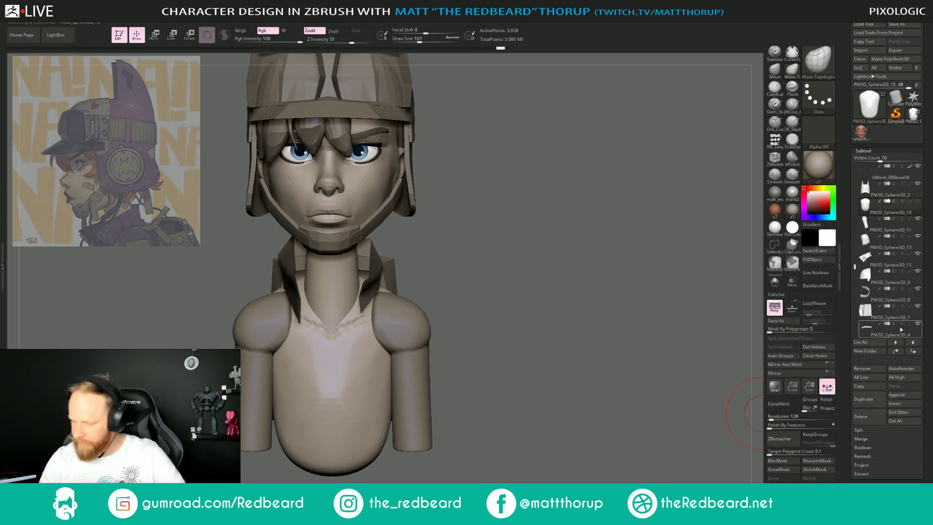
{"action": "left_click", "coordinate": [875, 439]}
{"action": "left_click", "coordinate": [860, 447]}
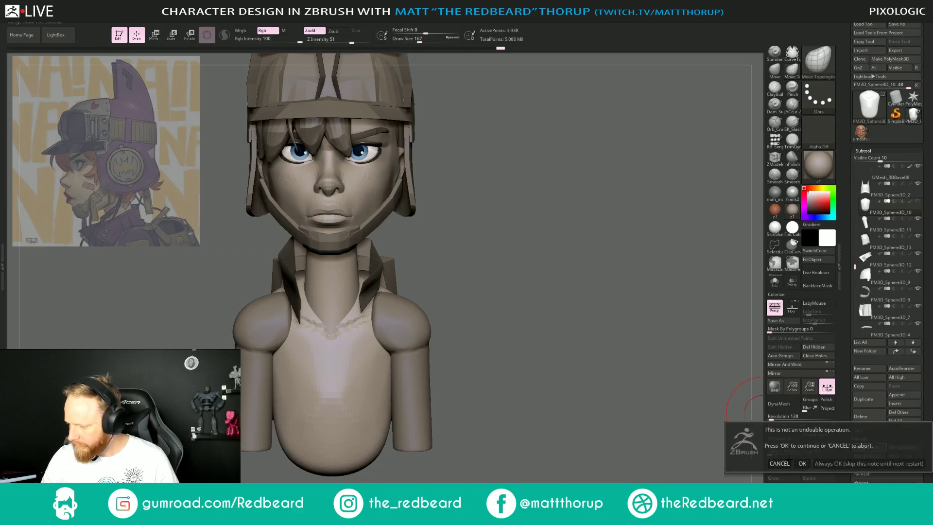
{"action": "left_click", "coordinate": [825, 430]}
{"action": "left_click_drag", "start_coordinate": [541, 383], "coordinate": [486, 408]}
{"action": "left_click", "coordinate": [779, 404]}
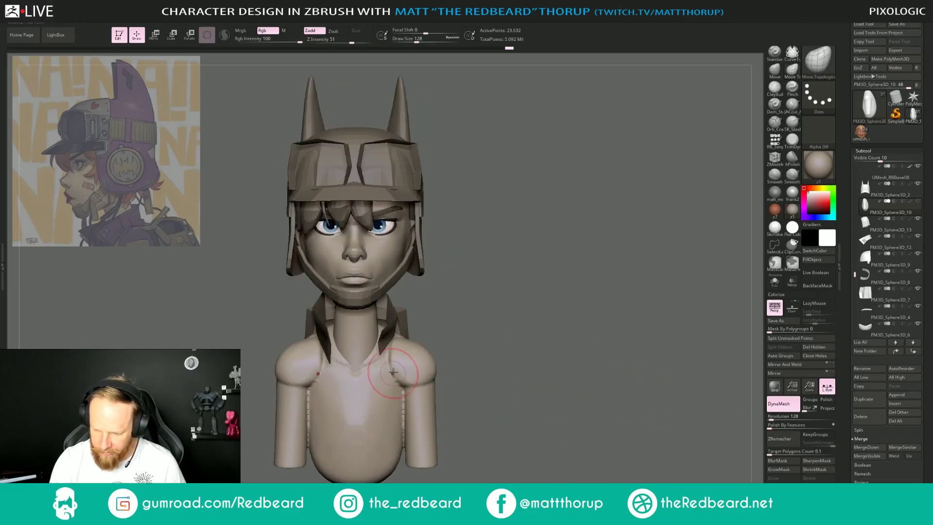
Isolate the body and carve in the collarbone area with the JACut_A brush, undoing the last stroke.
{"action": "left_click_drag", "start_coordinate": [437, 323], "coordinate": [624, 295]}
{"action": "left_click", "coordinate": [774, 281]}
{"action": "left_click_drag", "start_coordinate": [631, 383], "coordinate": [633, 415], "text": "shift"}
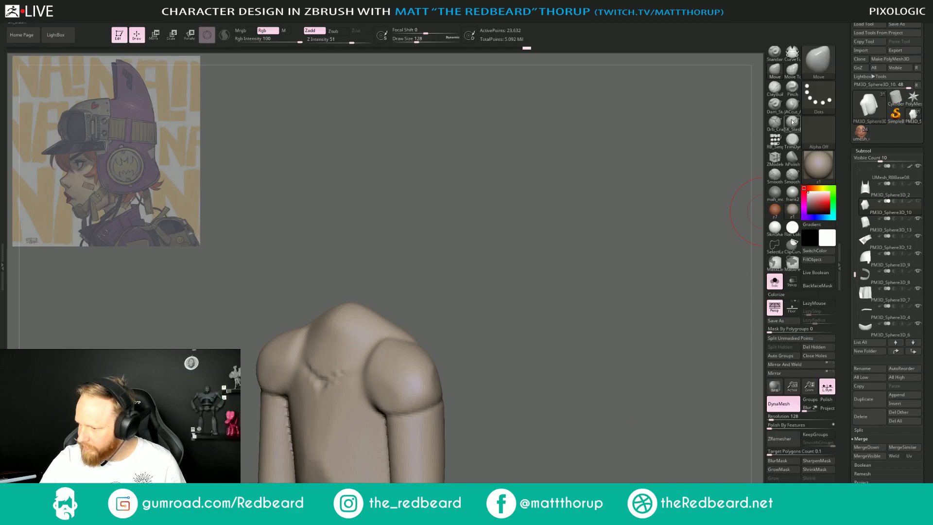
{"action": "left_click", "coordinate": [792, 104]}
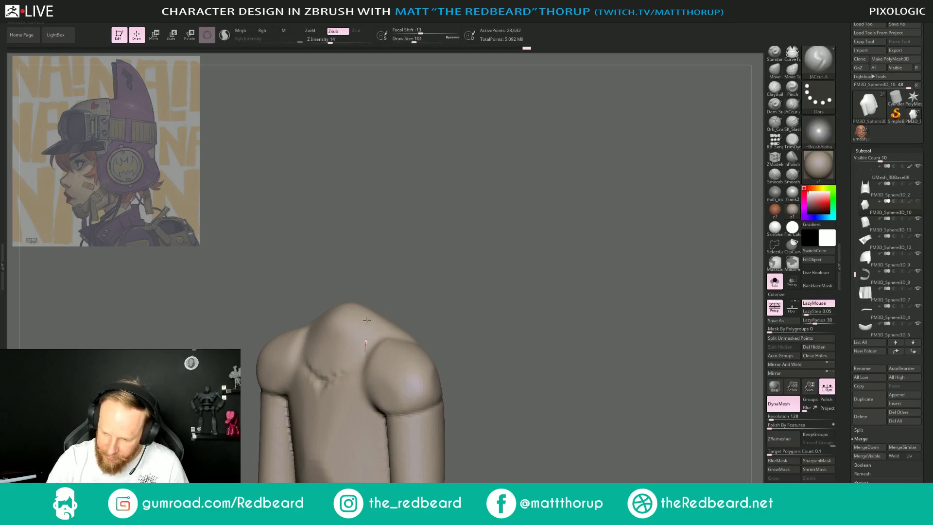
{"action": "left_click_drag", "start_coordinate": [360, 353], "coordinate": [332, 383]}
{"action": "mouse_move", "coordinate": [409, 278]}
{"action": "left_mouse_down"}
{"action": "mouse_move", "coordinate": [390, 370]}
{"action": "mouse_move", "coordinate": [404, 382]}
{"action": "mouse_move", "coordinate": [389, 376]}
{"action": "left_mouse_up"}
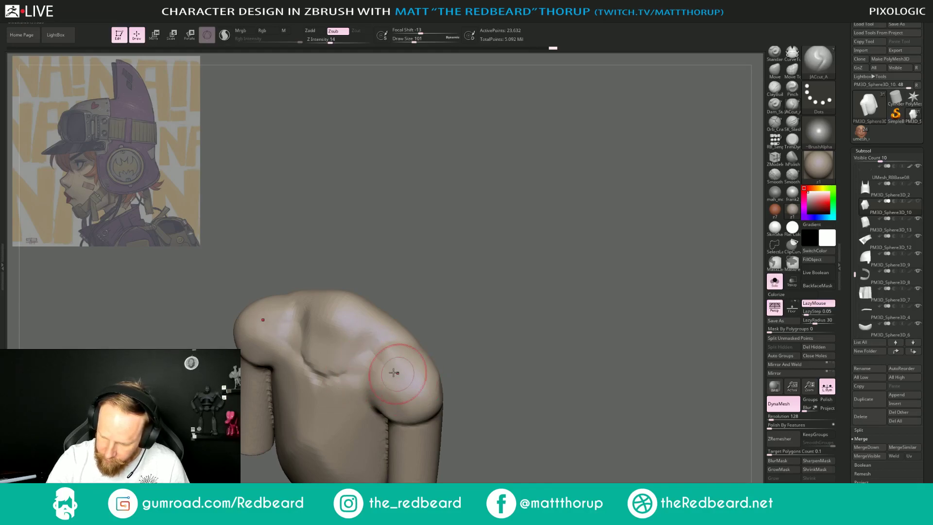
{"action": "mouse_move", "coordinate": [441, 322]}
{"action": "left_mouse_down"}
{"action": "mouse_move", "coordinate": [552, 299]}
{"action": "mouse_move", "coordinate": [482, 337]}
{"action": "left_mouse_up"}
{"action": "left_click_drag", "start_coordinate": [415, 370], "coordinate": [420, 407]}
{"action": "key", "text": "ctrl+z"}
Shape the upper torso with the ClayBuildup and JACut_A brushes and smooth the shoulder transition.
{"action": "left_click", "coordinate": [774, 89]}
{"action": "mouse_move", "coordinate": [417, 359]}
{"action": "left_mouse_down"}
{"action": "mouse_move", "coordinate": [407, 393]}
{"action": "mouse_move", "coordinate": [435, 361]}
{"action": "left_mouse_up"}
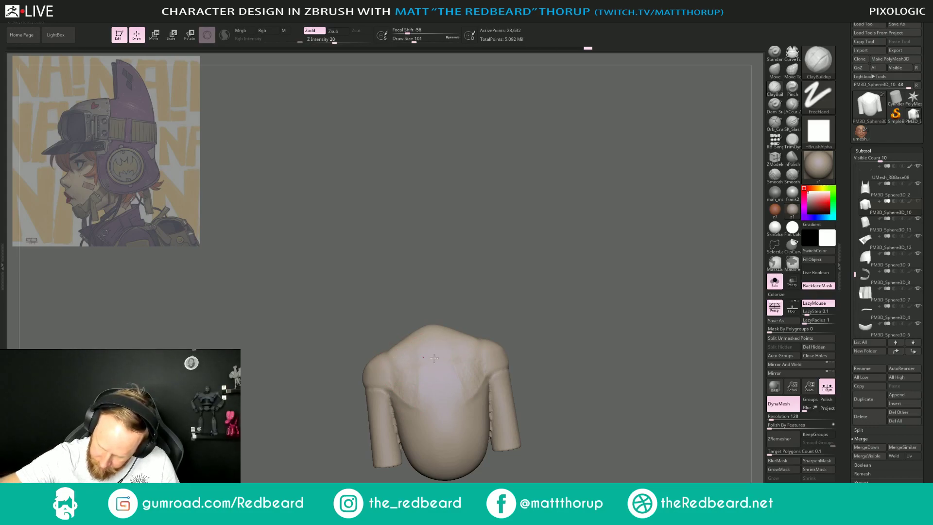
{"action": "left_click", "coordinate": [792, 103]}
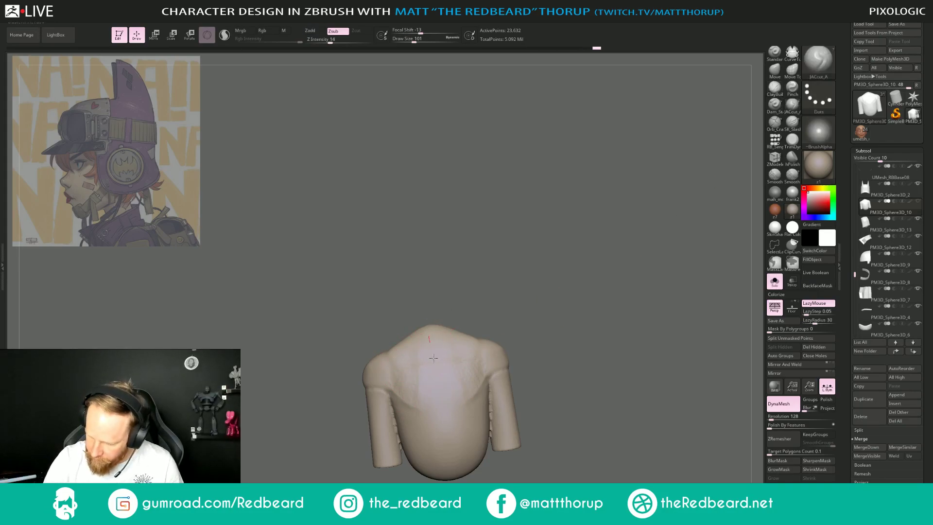
{"action": "left_click_drag", "start_coordinate": [558, 361], "coordinate": [525, 383]}
{"action": "mouse_move", "coordinate": [397, 380]}
{"action": "left_mouse_down", "text": "shift"}
{"action": "mouse_move", "coordinate": [413, 369]}
{"action": "mouse_move", "coordinate": [417, 347]}
{"action": "mouse_move", "coordinate": [392, 375]}
{"action": "left_mouse_up", "text": "shift"}
{"action": "mouse_move", "coordinate": [509, 308]}
{"action": "left_mouse_down"}
{"action": "mouse_move", "coordinate": [539, 287]}
{"action": "mouse_move", "coordinate": [564, 307]}
{"action": "mouse_move", "coordinate": [474, 337]}
{"action": "mouse_move", "coordinate": [509, 344]}
{"action": "mouse_move", "coordinate": [493, 347]}
{"action": "mouse_move", "coordinate": [480, 410]}
{"action": "left_mouse_up"}
Build up the deltoids where the shoulders meet the upper arms with the ClayBuildup brush.
{"action": "left_click", "coordinate": [774, 90]}
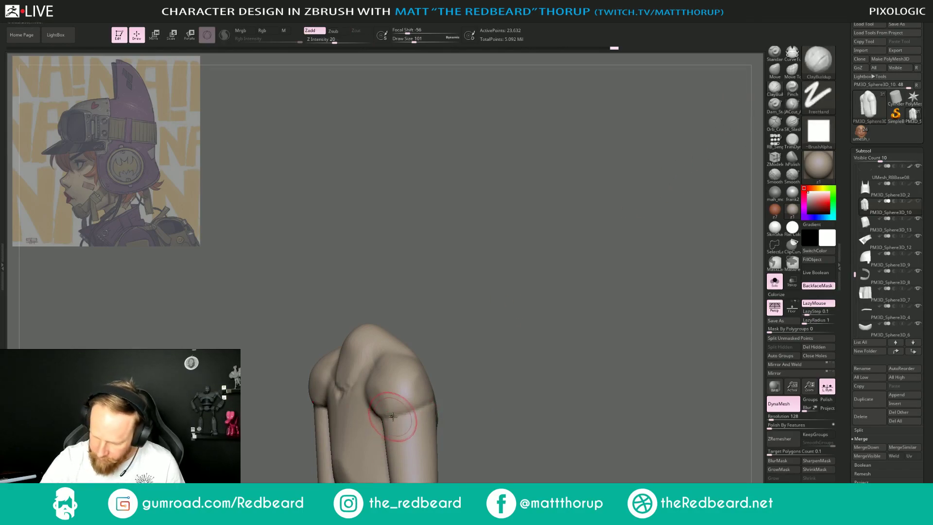
{"action": "left_click_drag", "start_coordinate": [421, 407], "coordinate": [410, 412]}
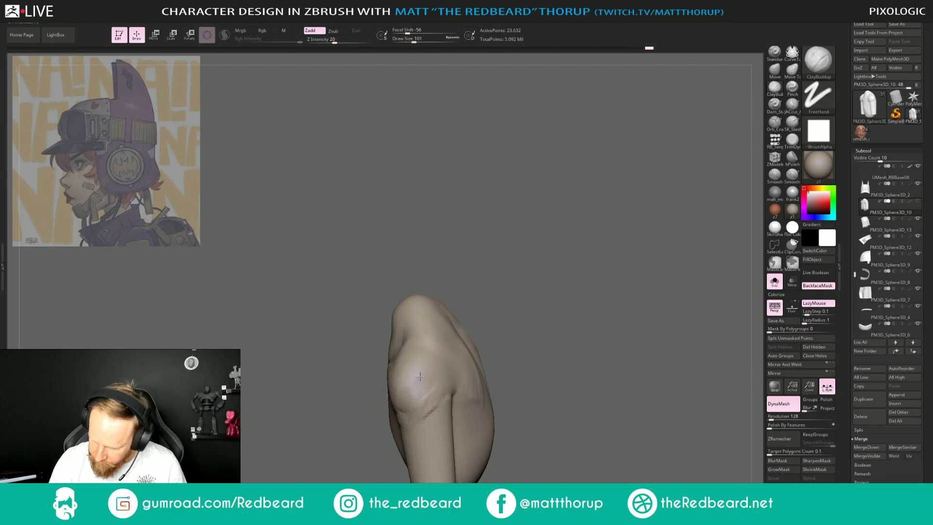
{"action": "left_click_drag", "start_coordinate": [416, 408], "coordinate": [404, 409]}
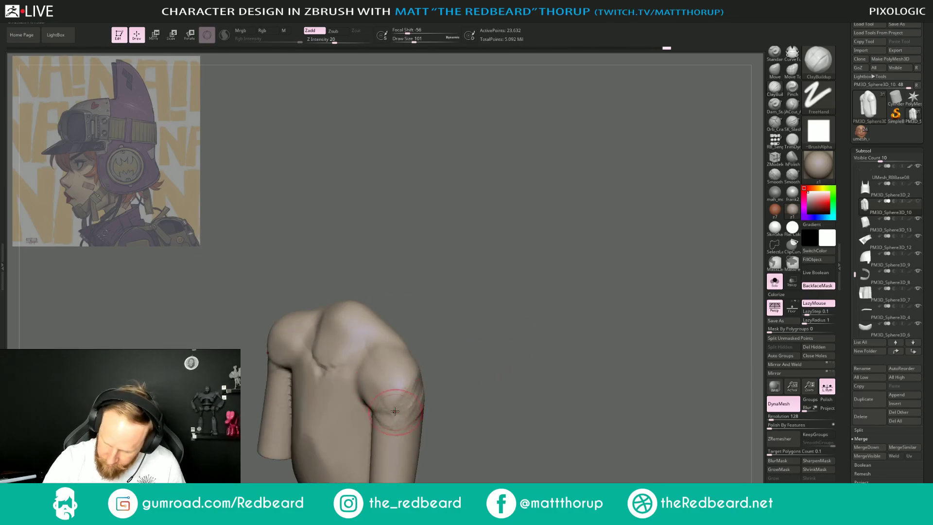
{"action": "left_click_drag", "start_coordinate": [404, 370], "coordinate": [382, 379]}
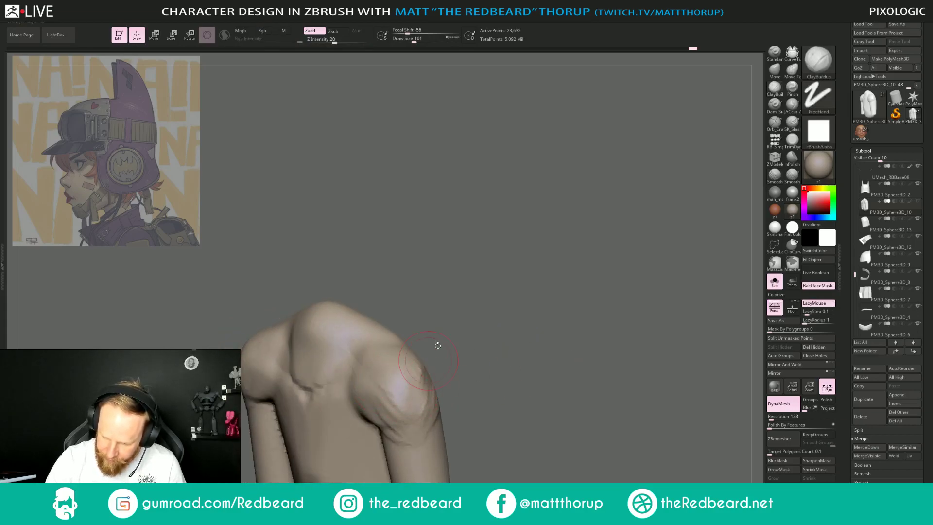
{"action": "left_click_drag", "start_coordinate": [431, 356], "coordinate": [407, 400]}
{"action": "left_click_drag", "start_coordinate": [480, 346], "coordinate": [508, 336]}
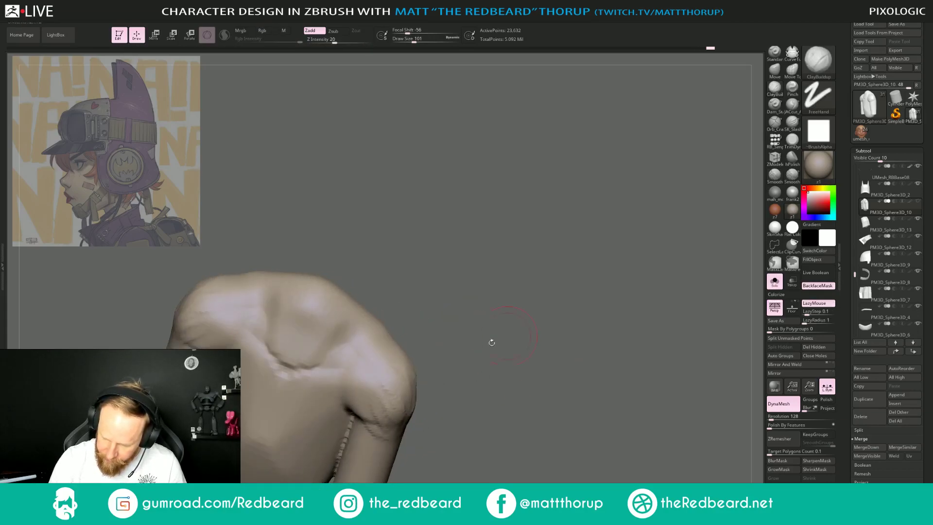
Add clay along the front and outer side of the shoulders to blend them into the chest and arms.
{"action": "mouse_move", "coordinate": [357, 377]}
{"action": "left_mouse_down"}
{"action": "mouse_move", "coordinate": [379, 398]}
{"action": "mouse_move", "coordinate": [377, 389]}
{"action": "left_mouse_up"}
{"action": "mouse_move", "coordinate": [442, 362]}
{"action": "left_mouse_down"}
{"action": "mouse_move", "coordinate": [554, 323]}
{"action": "mouse_move", "coordinate": [493, 337]}
{"action": "mouse_move", "coordinate": [511, 321]}
{"action": "mouse_move", "coordinate": [535, 333]}
{"action": "mouse_move", "coordinate": [510, 330]}
{"action": "left_mouse_up"}
{"action": "mouse_move", "coordinate": [394, 328]}
{"action": "left_mouse_down"}
{"action": "mouse_move", "coordinate": [412, 337]}
{"action": "mouse_move", "coordinate": [407, 361]}
{"action": "left_mouse_up"}
{"action": "left_click_drag", "start_coordinate": [456, 305], "coordinate": [439, 335]}
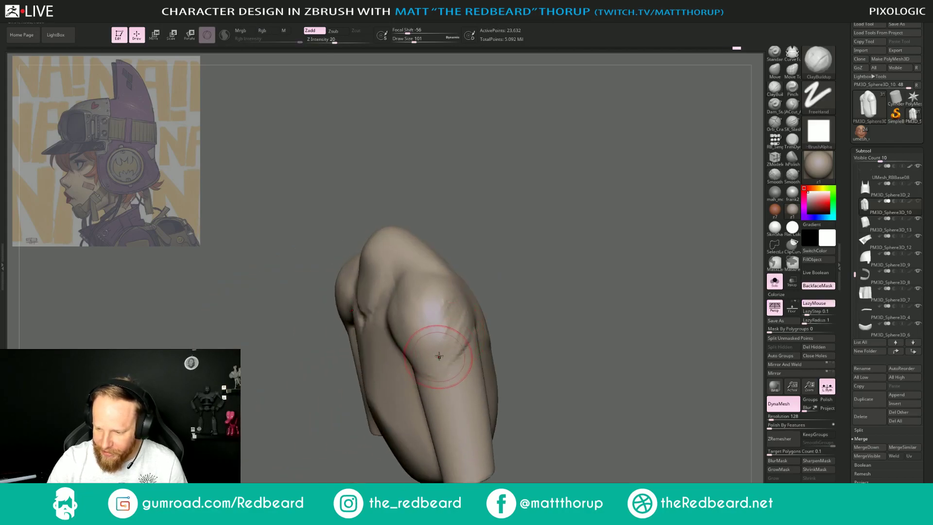
{"action": "mouse_move", "coordinate": [550, 253]}
{"action": "left_mouse_down"}
{"action": "mouse_move", "coordinate": [519, 302]}
{"action": "mouse_move", "coordinate": [516, 282]}
{"action": "mouse_move", "coordinate": [603, 316]}
{"action": "left_mouse_up"}
{"action": "mouse_move", "coordinate": [603, 316]}
{"action": "left_mouse_down", "text": "alt"}
{"action": "mouse_move", "coordinate": [564, 349]}
{"action": "mouse_move", "coordinate": [600, 359]}
{"action": "mouse_move", "coordinate": [520, 359]}
{"action": "mouse_move", "coordinate": [485, 371]}
{"action": "left_mouse_up", "text": "alt"}
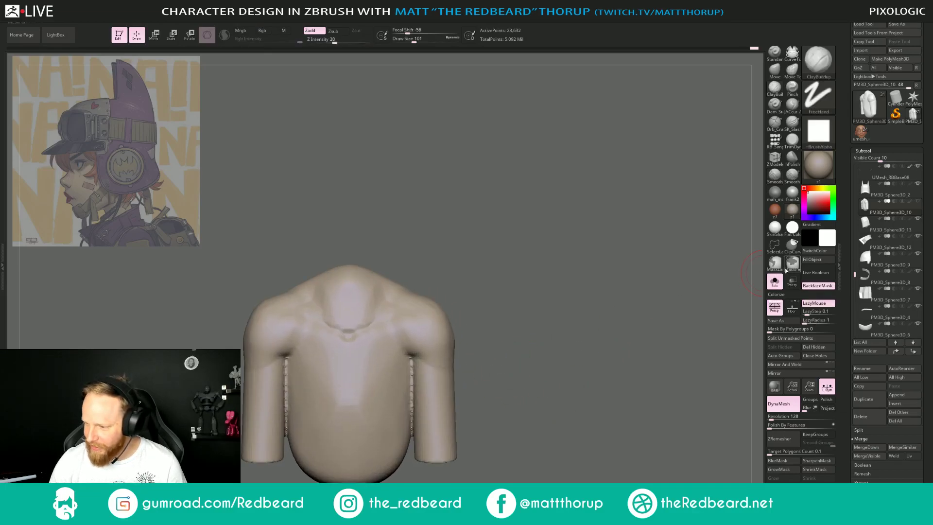
Carve the seams between the arms and torso with the JACut_A brush at draw size 74.
{"action": "left_click", "coordinate": [792, 104]}
{"action": "left_click_drag", "start_coordinate": [411, 359], "coordinate": [411, 425]}
{"action": "key", "text": "s"}
{"action": "mouse_move", "coordinate": [470, 373]}
{"action": "left_mouse_down"}
{"action": "mouse_move", "coordinate": [513, 373]}
{"action": "mouse_move", "coordinate": [470, 374]}
{"action": "left_mouse_up"}
{"action": "key", "text": "s"}
{"action": "left_click_drag", "start_coordinate": [563, 353], "coordinate": [552, 355]}
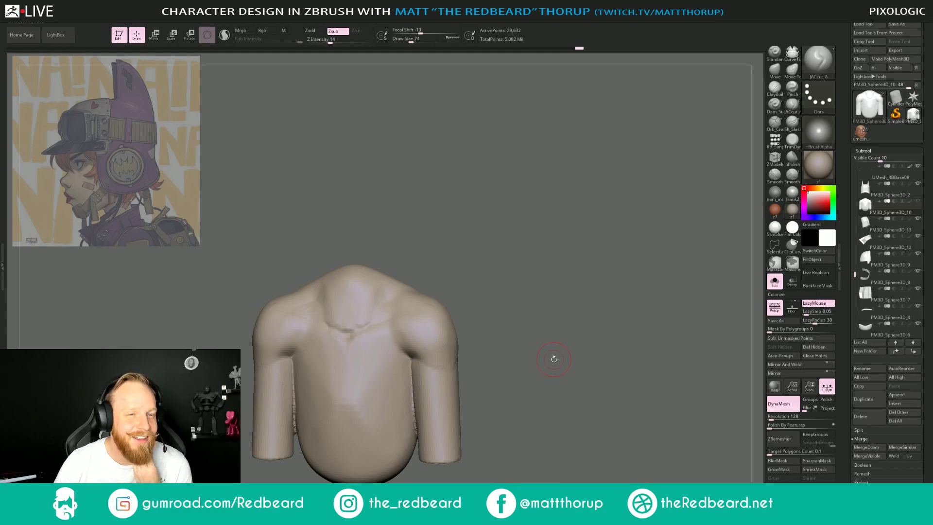
{"action": "mouse_move", "coordinate": [554, 358]}
{"action": "left_mouse_down"}
{"action": "mouse_move", "coordinate": [554, 350]}
{"action": "mouse_move", "coordinate": [533, 349]}
{"action": "mouse_move", "coordinate": [638, 313]}
{"action": "mouse_move", "coordinate": [644, 318]}
{"action": "mouse_move", "coordinate": [545, 337]}
{"action": "mouse_move", "coordinate": [552, 356]}
{"action": "mouse_move", "coordinate": [603, 359]}
{"action": "left_mouse_up"}
{"action": "mouse_move", "coordinate": [478, 351]}
{"action": "left_mouse_down", "text": "shift"}
{"action": "mouse_move", "coordinate": [492, 312]}
{"action": "mouse_move", "coordinate": [481, 412]}
{"action": "left_mouse_up", "text": "shift"}
Define the shoulder blades and back of the shoulders with the JACut_A brush and smooth the surface.
{"action": "left_click_drag", "start_coordinate": [495, 233], "coordinate": [513, 281]}
{"action": "left_click_drag", "start_coordinate": [403, 323], "coordinate": [432, 337]}
{"action": "mouse_move", "coordinate": [487, 349]}
{"action": "left_mouse_down"}
{"action": "mouse_move", "coordinate": [504, 353]}
{"action": "mouse_move", "coordinate": [497, 411]}
{"action": "left_mouse_up"}
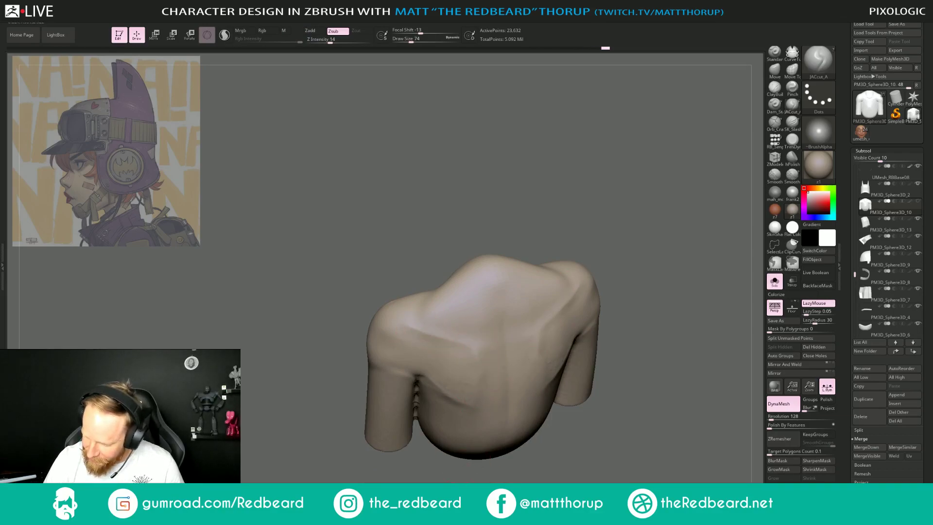
{"action": "left_click_drag", "start_coordinate": [460, 502], "coordinate": [449, 457]}
{"action": "mouse_move", "coordinate": [621, 404]}
{"action": "left_mouse_down"}
{"action": "mouse_move", "coordinate": [669, 396]}
{"action": "mouse_move", "coordinate": [493, 409]}
{"action": "left_mouse_up"}
{"action": "mouse_move", "coordinate": [394, 386]}
{"action": "left_mouse_down", "text": "shift"}
{"action": "mouse_move", "coordinate": [382, 391]}
{"action": "mouse_move", "coordinate": [390, 384]}
{"action": "left_mouse_up", "text": "shift"}
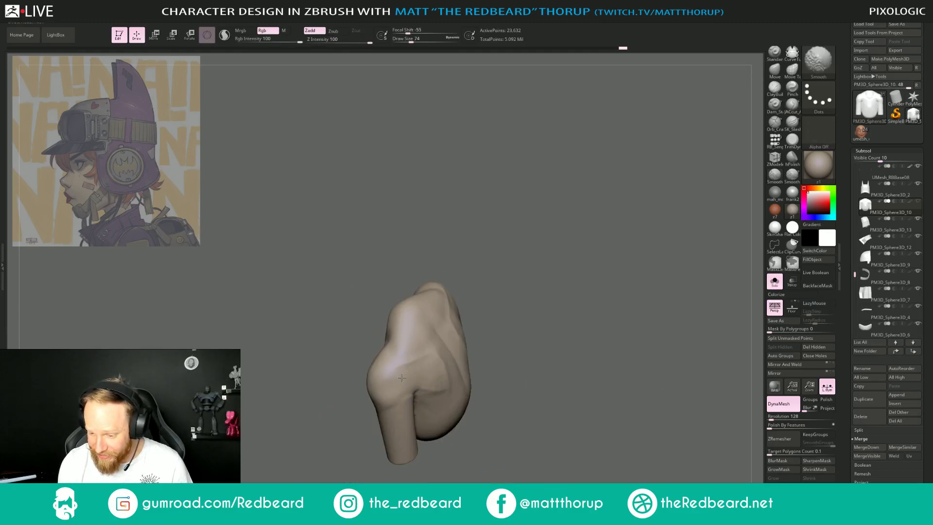
{"action": "left_click_drag", "start_coordinate": [322, 447], "coordinate": [357, 446]}
{"action": "left_click_drag", "start_coordinate": [479, 311], "coordinate": [487, 355]}
{"action": "mouse_move", "coordinate": [431, 346]}
{"action": "left_mouse_down"}
{"action": "mouse_move", "coordinate": [381, 379]}
{"action": "mouse_move", "coordinate": [381, 357]}
{"action": "left_mouse_up"}
{"action": "mouse_move", "coordinate": [476, 293]}
{"action": "left_mouse_down"}
{"action": "mouse_move", "coordinate": [511, 327]}
{"action": "mouse_move", "coordinate": [457, 343]}
{"action": "mouse_move", "coordinate": [603, 394]}
{"action": "mouse_move", "coordinate": [529, 374]}
{"action": "mouse_move", "coordinate": [595, 414]}
{"action": "mouse_move", "coordinate": [529, 397]}
{"action": "left_mouse_up"}
Show all subtools and reshape the shoulders and upper back with the Move brush.
{"action": "left_click", "coordinate": [776, 282]}
{"action": "key", "text": "b"}
{"action": "key", "text": "m"}
{"action": "key", "text": "v"}
{"action": "key", "text": "s"}
{"action": "left_click_drag", "start_coordinate": [420, 372], "coordinate": [418, 374]}
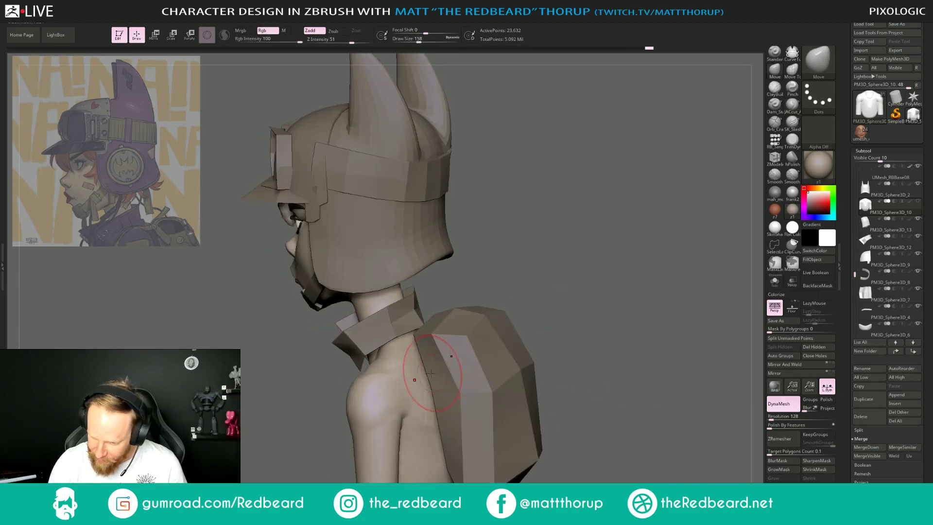
{"action": "left_click_drag", "start_coordinate": [535, 306], "coordinate": [418, 369]}
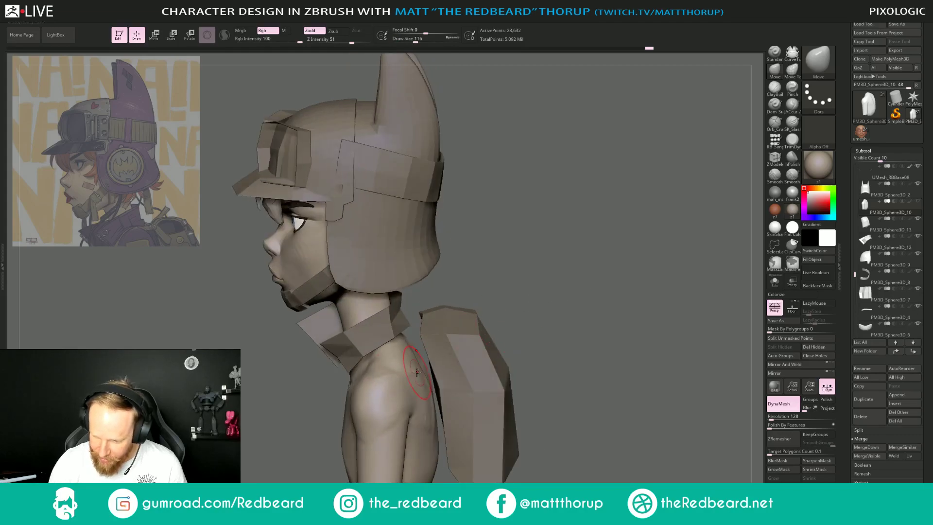
{"action": "left_click_drag", "start_coordinate": [535, 328], "coordinate": [412, 369]}
Refine the back's side profile behind the arm and set the Move brush draw size to 68.
{"action": "key", "text": "shift"}
{"action": "left_click_drag", "start_coordinate": [569, 340], "coordinate": [641, 291]}
{"action": "left_click_drag", "start_coordinate": [431, 396], "coordinate": [433, 415], "text": "shift"}
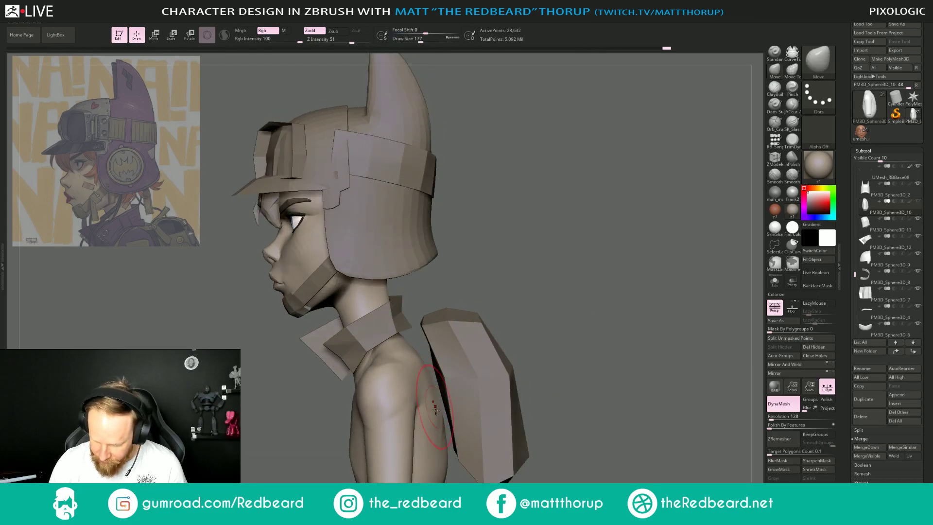
{"action": "left_click_drag", "start_coordinate": [569, 335], "coordinate": [613, 322]}
{"action": "left_click_drag", "start_coordinate": [613, 322], "coordinate": [653, 334]}
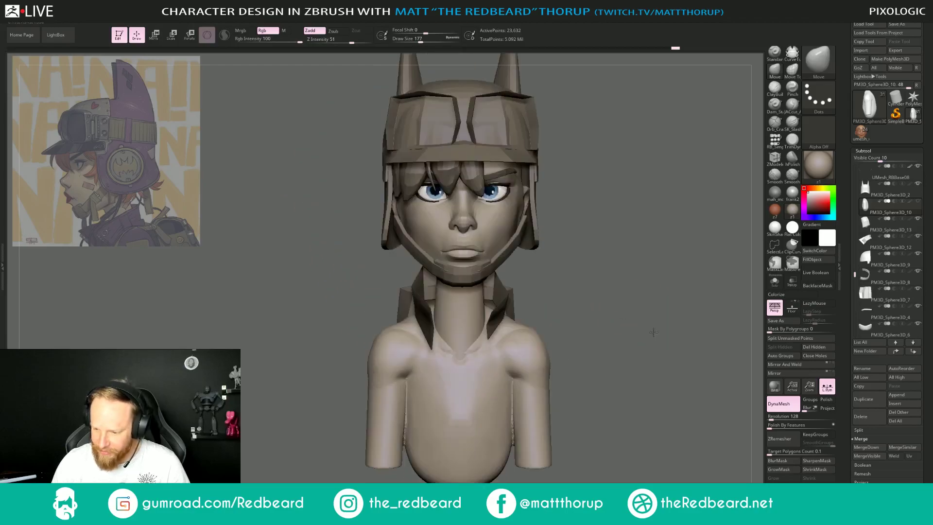
{"action": "key", "text": "s"}
{"action": "left_click_drag", "start_coordinate": [490, 358], "coordinate": [479, 358]}
{"action": "left_click_drag", "start_coordinate": [616, 325], "coordinate": [597, 336]}
Lasso-mask the arms, shoulders and back of the body, leaving the neck area and centre of the chest unmasked.
{"action": "key", "text": "ctrl"}
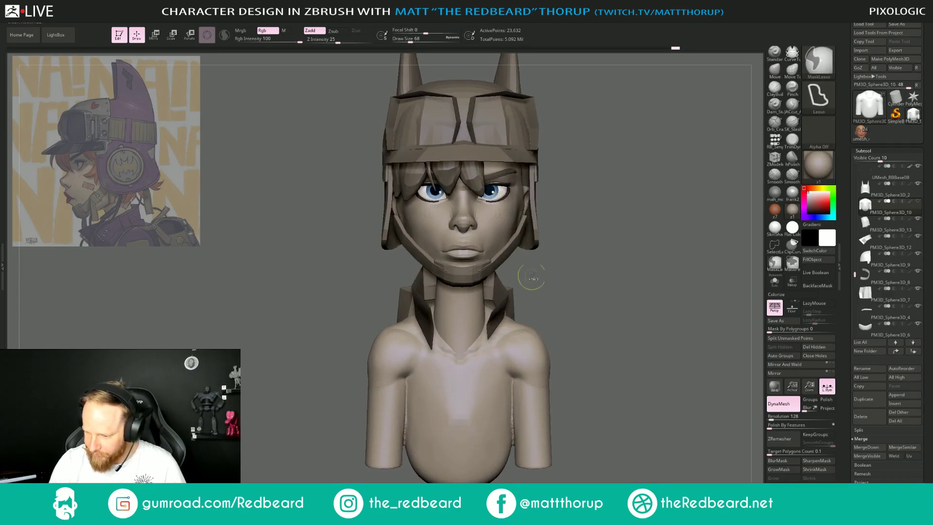
{"action": "left_click_drag", "start_coordinate": [598, 283], "coordinate": [559, 308]}
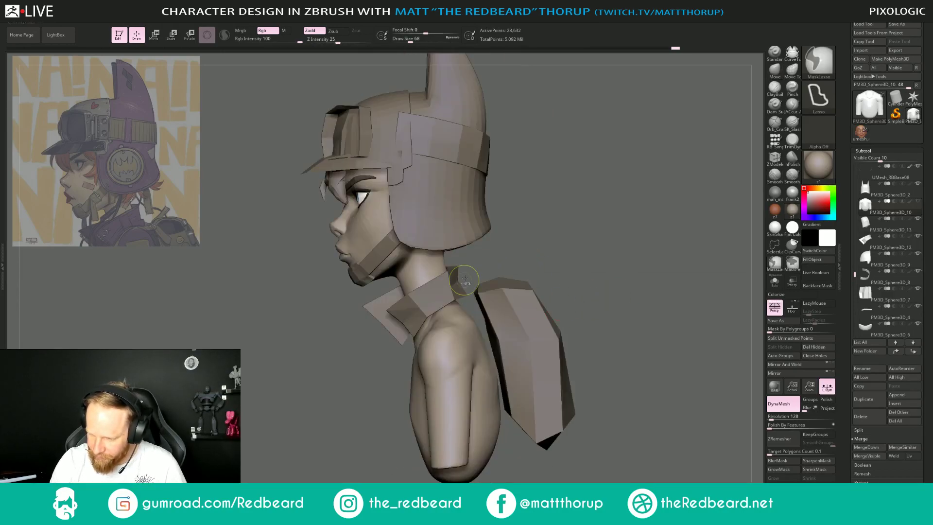
{"action": "mouse_move", "coordinate": [457, 302]}
{"action": "left_mouse_down", "text": "ctrl"}
{"action": "mouse_move", "coordinate": [427, 331]}
{"action": "mouse_move", "coordinate": [395, 423]}
{"action": "mouse_move", "coordinate": [512, 480]}
{"action": "mouse_move", "coordinate": [516, 474]}
{"action": "left_mouse_up", "text": "ctrl"}
{"action": "mouse_move", "coordinate": [663, 416]}
{"action": "left_mouse_down", "text": "shift"}
{"action": "mouse_move", "coordinate": [682, 409]}
{"action": "mouse_move", "coordinate": [659, 378]}
{"action": "mouse_move", "coordinate": [608, 424]}
{"action": "left_mouse_up", "text": "shift"}
{"action": "left_click", "coordinate": [773, 282]}
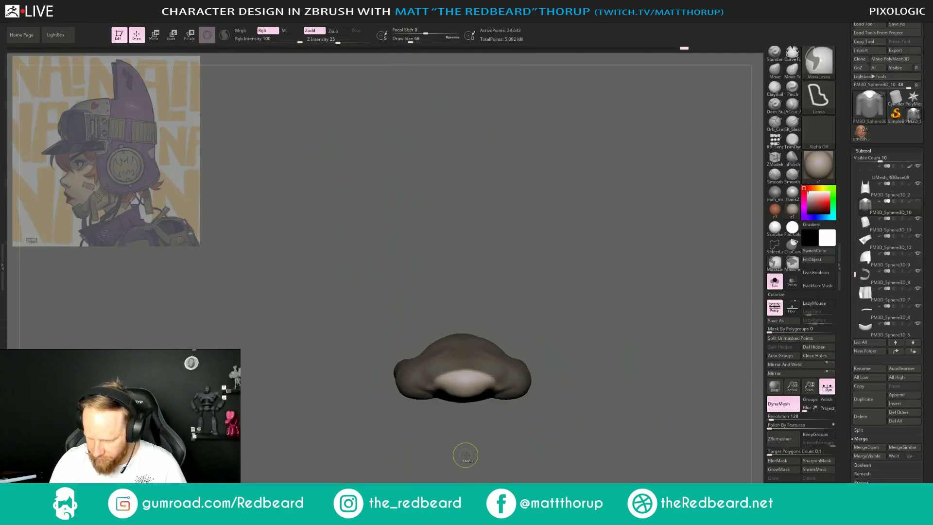
{"action": "mouse_move", "coordinate": [467, 437]}
{"action": "left_mouse_down"}
{"action": "mouse_move", "coordinate": [457, 435]}
{"action": "mouse_move", "coordinate": [462, 472]}
{"action": "mouse_move", "coordinate": [444, 398]}
{"action": "mouse_move", "coordinate": [479, 466]}
{"action": "mouse_move", "coordinate": [496, 428]}
{"action": "left_mouse_up"}
{"action": "mouse_move", "coordinate": [501, 335]}
{"action": "left_mouse_down", "text": "ctrl"}
{"action": "mouse_move", "coordinate": [494, 343]}
{"action": "mouse_move", "coordinate": [527, 357]}
{"action": "mouse_move", "coordinate": [520, 345]}
{"action": "left_mouse_up", "text": "ctrl"}
{"action": "mouse_move", "coordinate": [575, 372]}
{"action": "left_mouse_down"}
{"action": "mouse_move", "coordinate": [579, 321]}
{"action": "mouse_move", "coordinate": [608, 334]}
{"action": "mouse_move", "coordinate": [605, 385]}
{"action": "mouse_move", "coordinate": [604, 337]}
{"action": "left_mouse_up"}
{"action": "mouse_move", "coordinate": [633, 377]}
{"action": "left_mouse_down", "text": "shift"}
{"action": "mouse_move", "coordinate": [611, 379]}
{"action": "mouse_move", "coordinate": [560, 330]}
{"action": "mouse_move", "coordinate": [606, 367]}
{"action": "mouse_move", "coordinate": [603, 328]}
{"action": "mouse_move", "coordinate": [617, 324]}
{"action": "left_mouse_up", "text": "shift"}
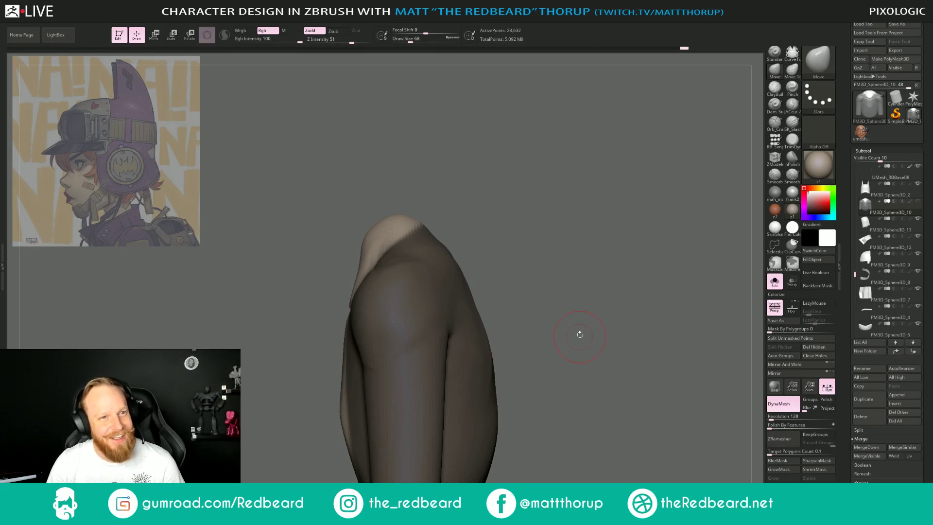
{"action": "mouse_move", "coordinate": [584, 331]}
{"action": "left_mouse_down"}
{"action": "mouse_move", "coordinate": [599, 338]}
{"action": "mouse_move", "coordinate": [561, 347]}
{"action": "mouse_move", "coordinate": [562, 414]}
{"action": "mouse_move", "coordinate": [562, 381]}
{"action": "mouse_move", "coordinate": [590, 370]}
{"action": "mouse_move", "coordinate": [552, 336]}
{"action": "mouse_move", "coordinate": [562, 376]}
{"action": "mouse_move", "coordinate": [568, 366]}
{"action": "left_mouse_up"}
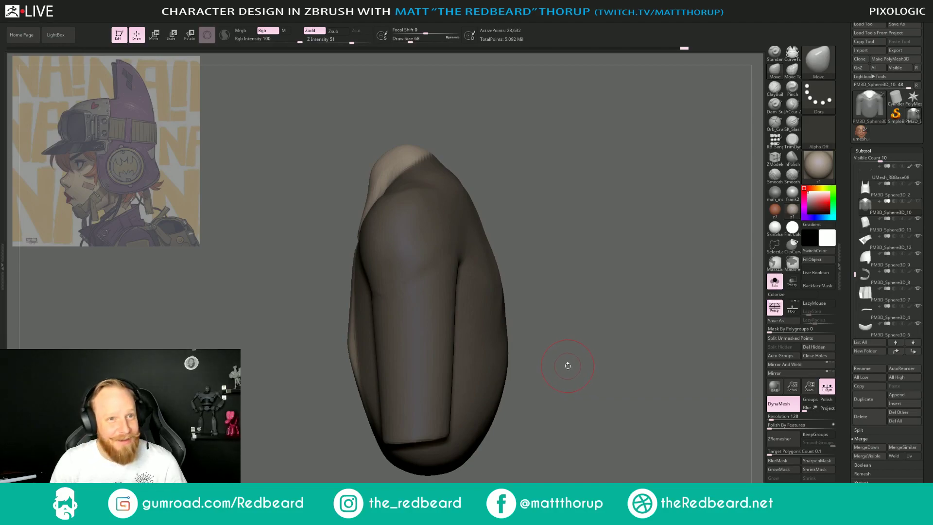
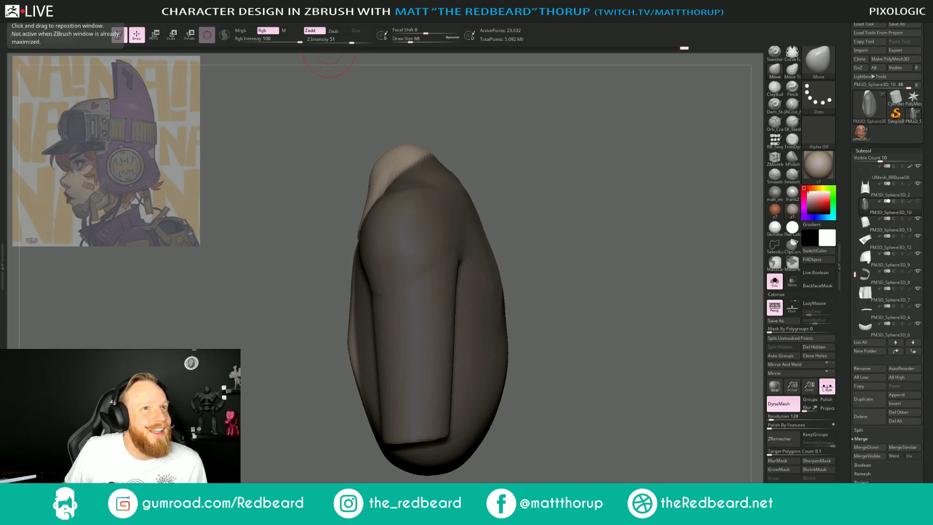
Switch to the browser, look through the artist's Instagram artwork posts, and close the page.
{"action": "left_click_drag", "start_coordinate": [0, 30], "coordinate": [441, 44]}
{"action": "scroll", "coordinate": [416, 193], "scroll_direction": "down", "scroll_amount": 4}
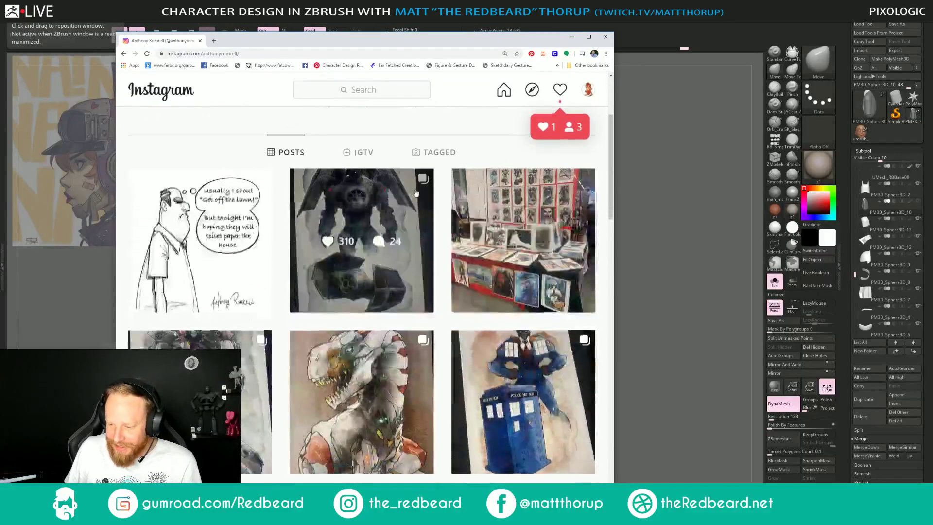
{"action": "scroll", "coordinate": [413, 195], "scroll_direction": "down", "scroll_amount": 2}
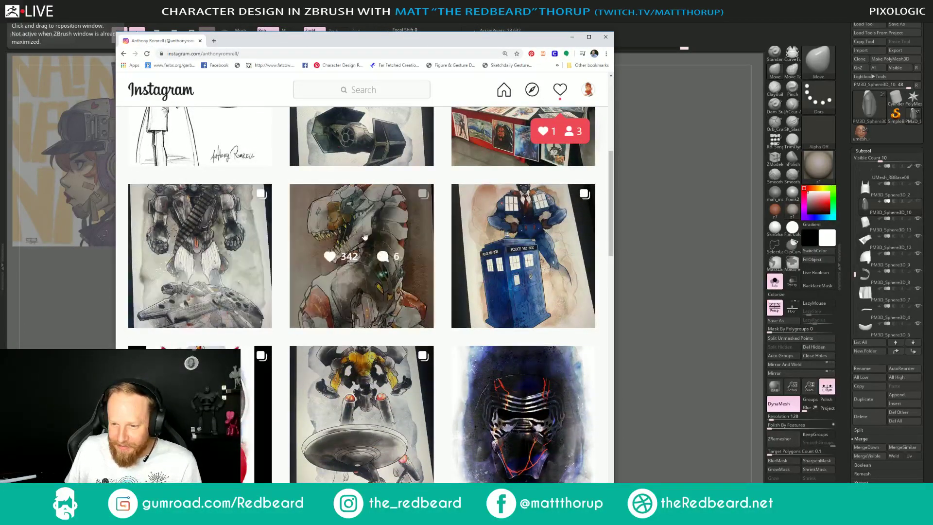
{"action": "scroll", "coordinate": [360, 243], "scroll_direction": "down", "scroll_amount": 6}
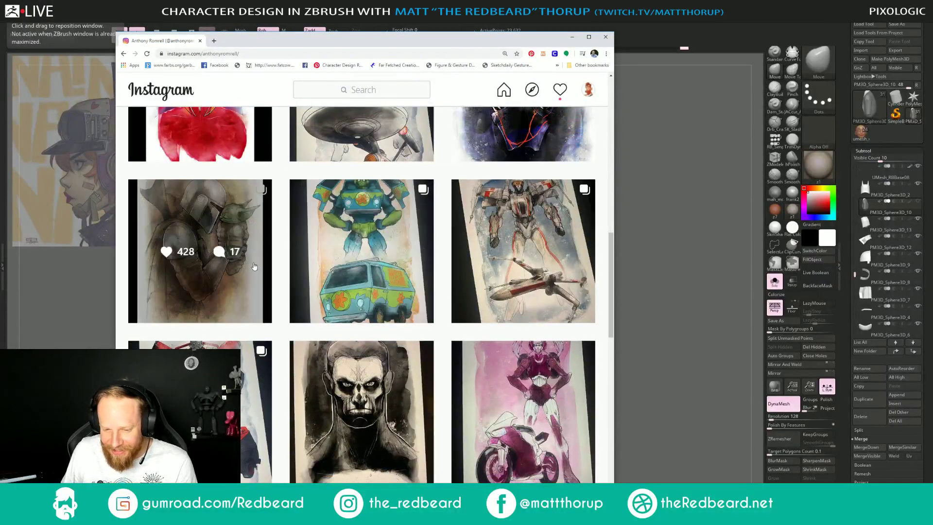
{"action": "scroll", "coordinate": [369, 272], "scroll_direction": "down", "scroll_amount": 6}
{"action": "scroll", "coordinate": [390, 282], "scroll_direction": "down", "scroll_amount": 5}
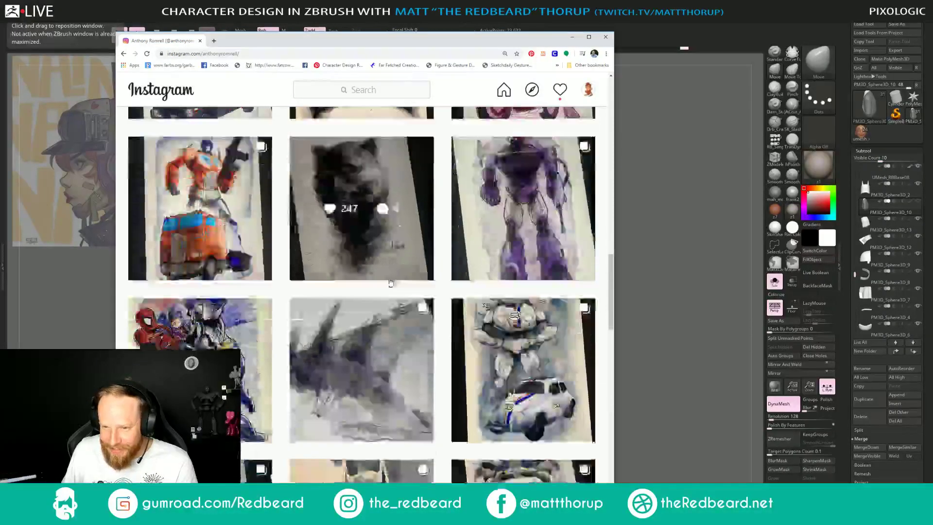
{"action": "scroll", "coordinate": [387, 288], "scroll_direction": "up", "scroll_amount": 4}
{"action": "scroll", "coordinate": [388, 289], "scroll_direction": "up", "scroll_amount": 15}
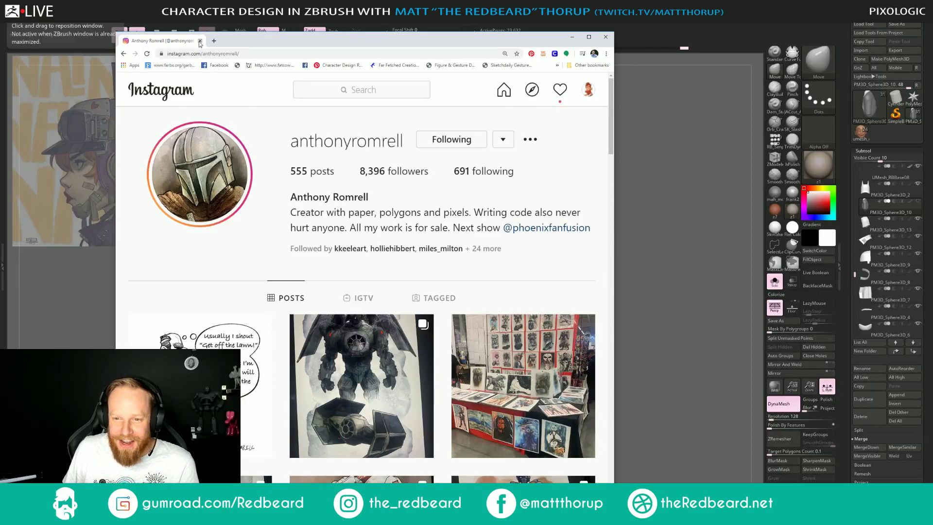
{"action": "left_click", "coordinate": [200, 42]}
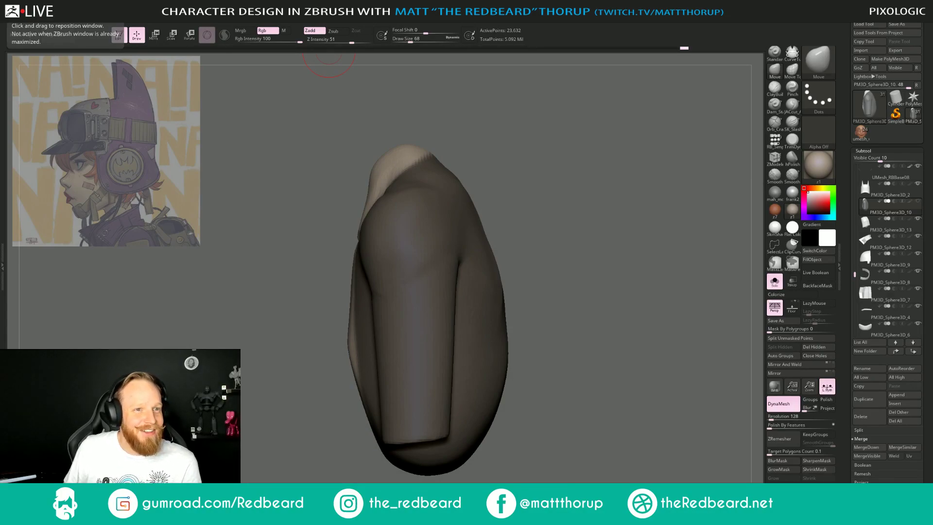
Turn the masked area of the body into its own polygroup.
{"action": "left_click_drag", "start_coordinate": [587, 358], "coordinate": [599, 412]}
{"action": "mouse_move", "coordinate": [411, 439]}
{"action": "left_mouse_down"}
{"action": "mouse_move", "coordinate": [404, 461]}
{"action": "mouse_move", "coordinate": [354, 425]}
{"action": "mouse_move", "coordinate": [346, 431]}
{"action": "mouse_move", "coordinate": [342, 349]}
{"action": "mouse_move", "coordinate": [396, 347]}
{"action": "mouse_move", "coordinate": [401, 419]}
{"action": "mouse_move", "coordinate": [448, 396]}
{"action": "left_mouse_up"}
{"action": "mouse_move", "coordinate": [615, 411]}
{"action": "left_mouse_down"}
{"action": "mouse_move", "coordinate": [617, 330]}
{"action": "mouse_move", "coordinate": [600, 406]}
{"action": "mouse_move", "coordinate": [604, 375]}
{"action": "mouse_move", "coordinate": [496, 410]}
{"action": "mouse_move", "coordinate": [575, 396]}
{"action": "mouse_move", "coordinate": [554, 408]}
{"action": "mouse_move", "coordinate": [520, 387]}
{"action": "mouse_move", "coordinate": [554, 433]}
{"action": "mouse_move", "coordinate": [608, 418]}
{"action": "mouse_move", "coordinate": [588, 422]}
{"action": "left_mouse_up"}
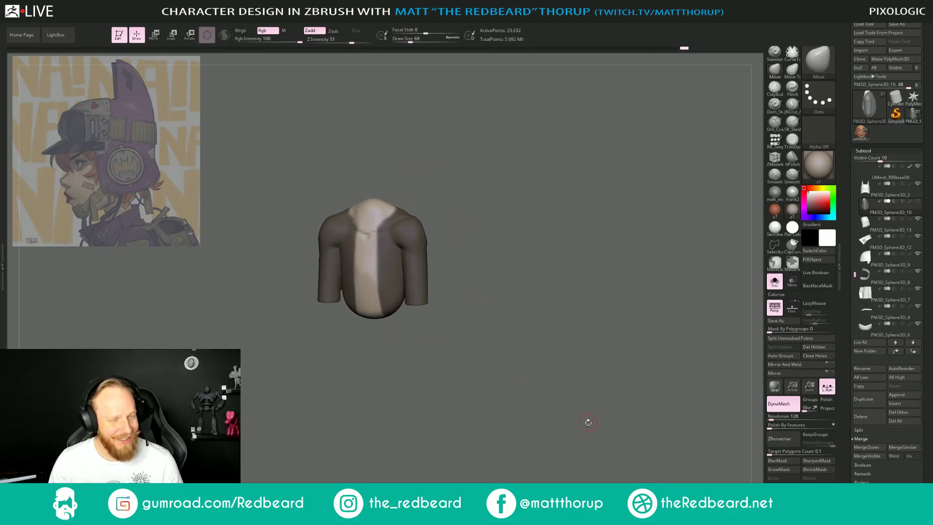
{"action": "key", "text": "ctrl+w"}
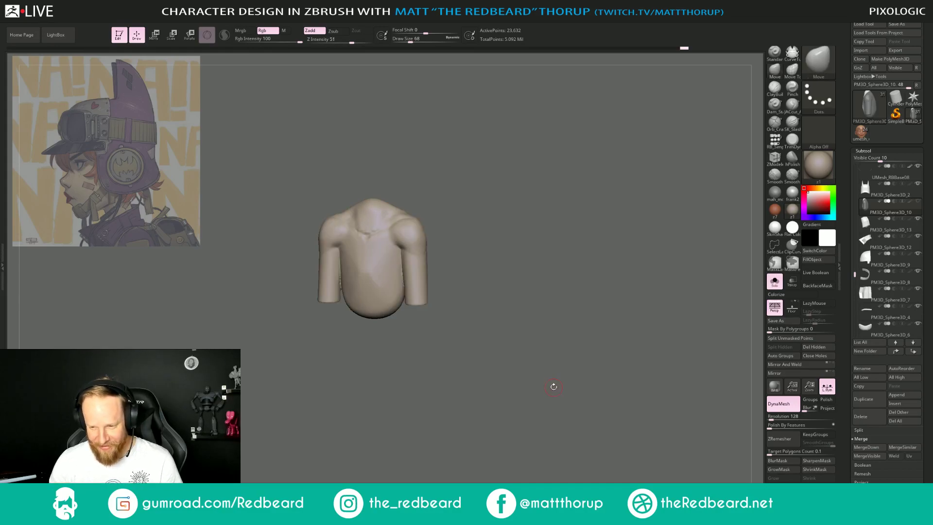
Display the polygroups, isolate the jacket-shaped group, duplicate the body subtool, and delete the hidden geometry from the copy.
{"action": "key", "text": "shift+f"}
{"action": "left_click_drag", "start_coordinate": [553, 386], "coordinate": [531, 460], "text": "alt"}
{"action": "left_click", "coordinate": [427, 368], "text": "ctrl+shift"}
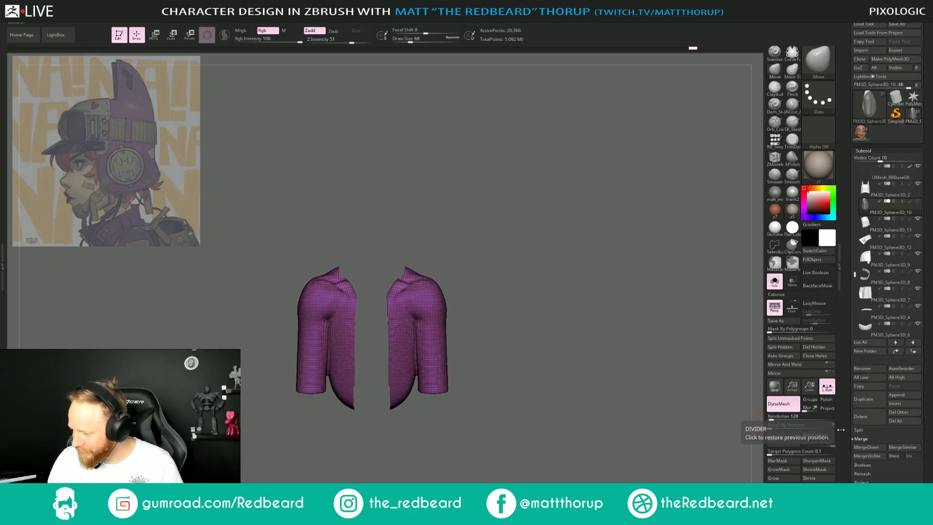
{"action": "left_click", "coordinate": [865, 404]}
{"action": "left_click_drag", "start_coordinate": [564, 432], "coordinate": [583, 433]}
{"action": "left_click", "coordinate": [821, 348]}
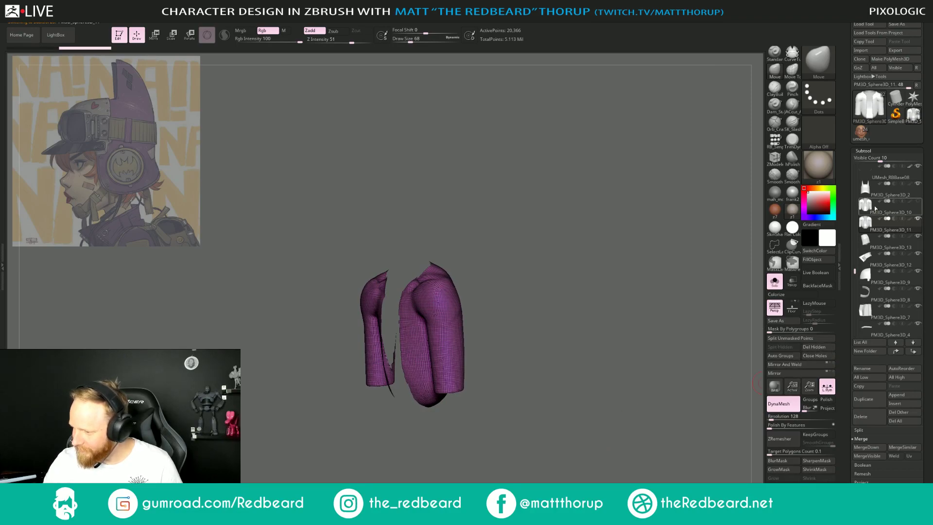
Isolate the jacket copy and hide the stray pointed geometry at its front hem.
{"action": "left_click", "coordinate": [874, 209]}
{"action": "left_click", "coordinate": [583, 417], "text": "ctrl+shift"}
{"action": "left_click_drag", "start_coordinate": [583, 418], "coordinate": [583, 442]}
{"action": "left_click_drag", "start_coordinate": [925, 431], "coordinate": [925, 193]}
{"action": "left_click_drag", "start_coordinate": [554, 404], "coordinate": [524, 460]}
{"action": "key", "text": "alt+Down"}
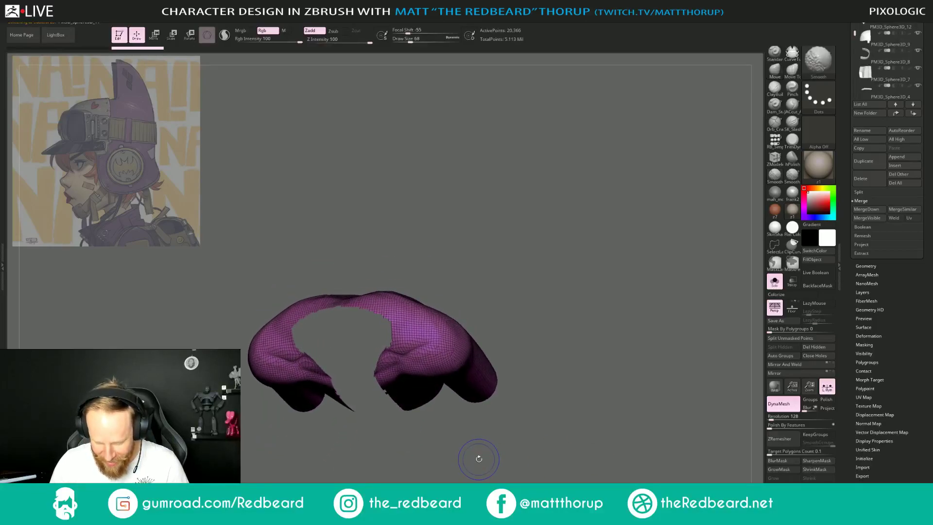
{"action": "mouse_move", "coordinate": [458, 470]}
{"action": "left_mouse_down"}
{"action": "mouse_move", "coordinate": [416, 427]}
{"action": "mouse_move", "coordinate": [375, 416]}
{"action": "mouse_move", "coordinate": [391, 372]}
{"action": "mouse_move", "coordinate": [380, 402]}
{"action": "mouse_move", "coordinate": [393, 376]}
{"action": "mouse_move", "coordinate": [388, 393]}
{"action": "left_mouse_up"}
{"action": "mouse_move", "coordinate": [390, 441]}
{"action": "left_mouse_down"}
{"action": "mouse_move", "coordinate": [398, 457]}
{"action": "mouse_move", "coordinate": [577, 391]}
{"action": "mouse_move", "coordinate": [591, 358]}
{"action": "mouse_move", "coordinate": [637, 348]}
{"action": "mouse_move", "coordinate": [629, 302]}
{"action": "left_mouse_up"}
{"action": "left_click_drag", "start_coordinate": [406, 448], "coordinate": [413, 454], "text": "ctrl+alt+shift"}
{"action": "mouse_move", "coordinate": [425, 404]}
{"action": "left_mouse_down"}
{"action": "mouse_move", "coordinate": [515, 374]}
{"action": "mouse_move", "coordinate": [497, 384]}
{"action": "mouse_move", "coordinate": [547, 445]}
{"action": "mouse_move", "coordinate": [560, 258]}
{"action": "left_mouse_up"}
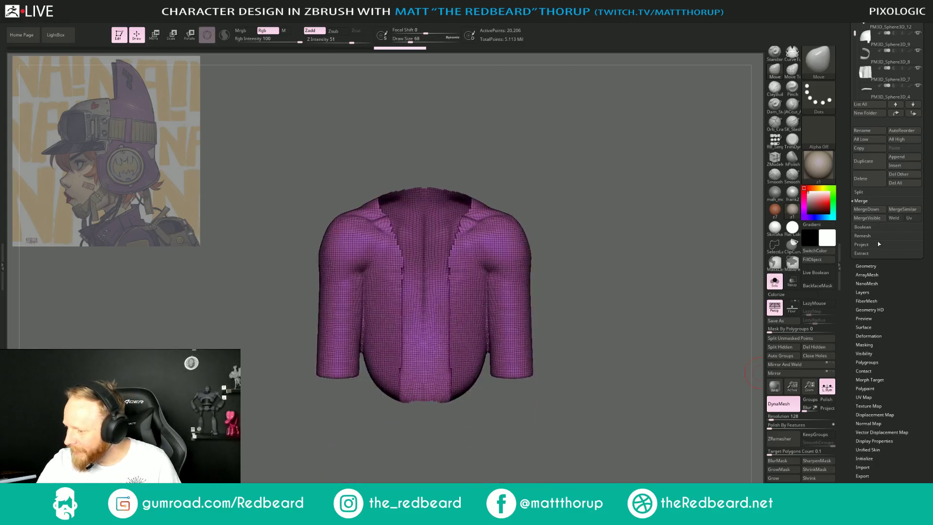
Display the ZRemesher settings and smooth the jacket's jagged edges with Polish By Features.
{"action": "left_click", "coordinate": [867, 266]}
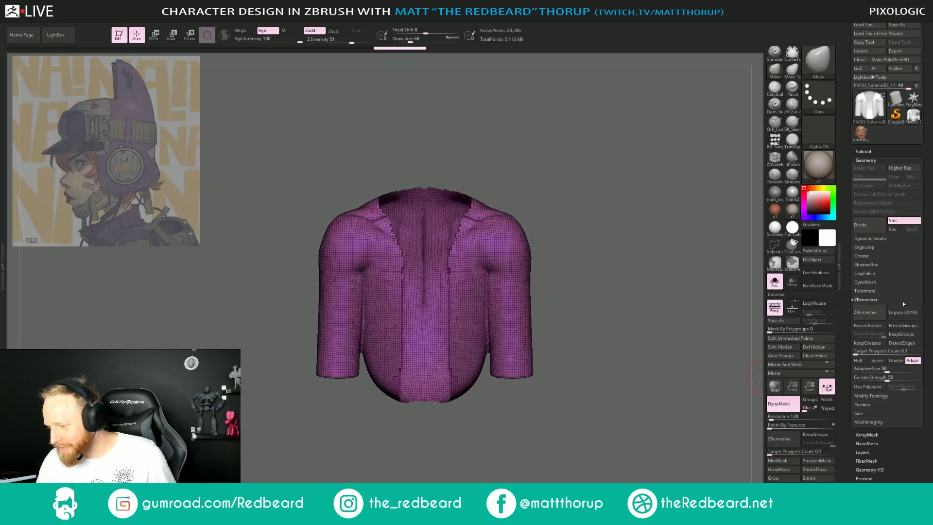
{"action": "left_click_drag", "start_coordinate": [651, 377], "coordinate": [652, 373]}
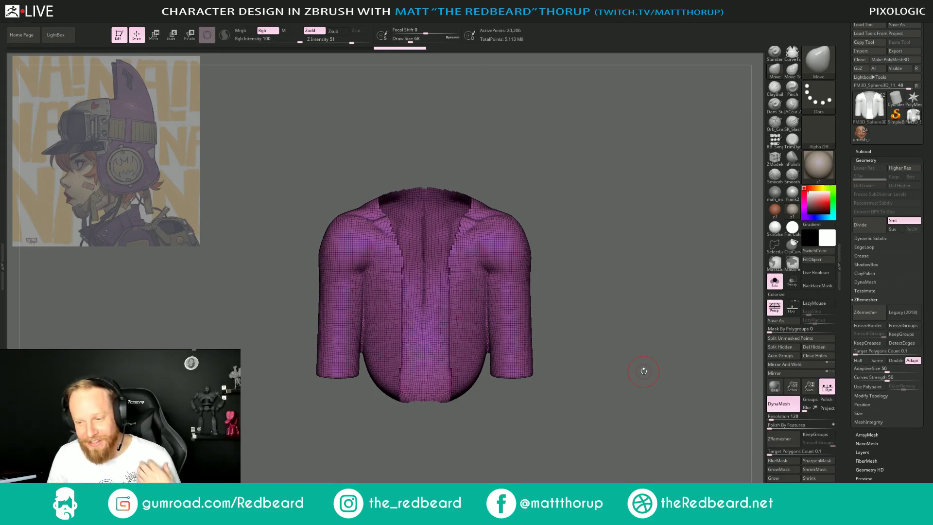
{"action": "left_click_drag", "start_coordinate": [604, 331], "coordinate": [612, 398]}
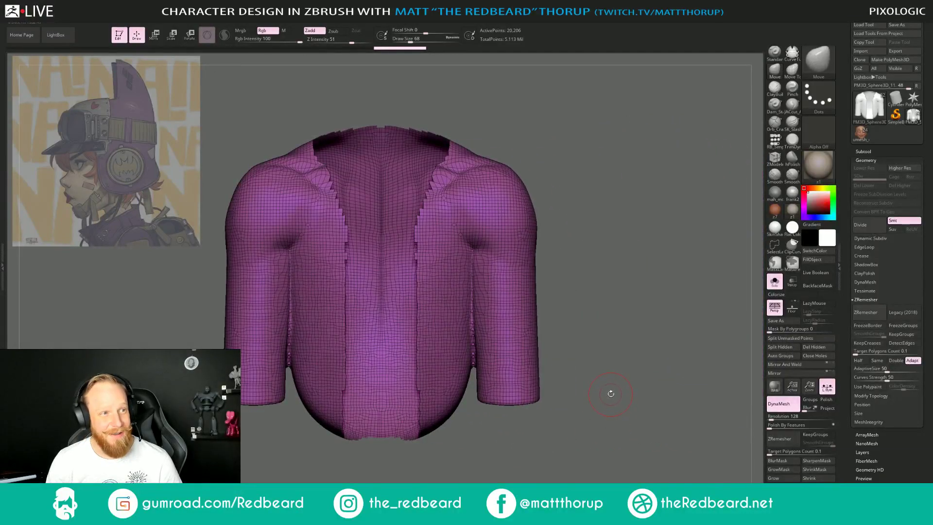
{"action": "mouse_move", "coordinate": [623, 366]}
{"action": "left_mouse_down"}
{"action": "mouse_move", "coordinate": [640, 352]}
{"action": "mouse_move", "coordinate": [610, 373]}
{"action": "left_mouse_up"}
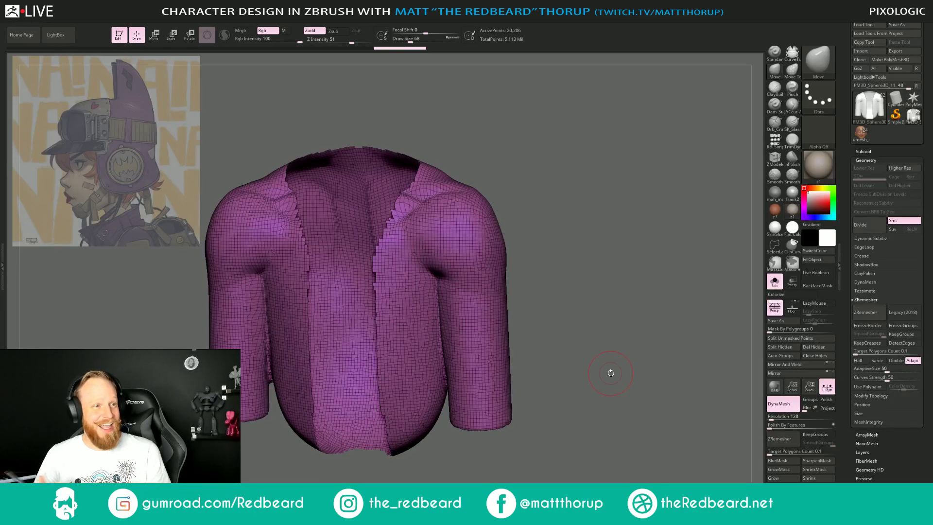
{"action": "left_click_drag", "start_coordinate": [628, 371], "coordinate": [646, 371]}
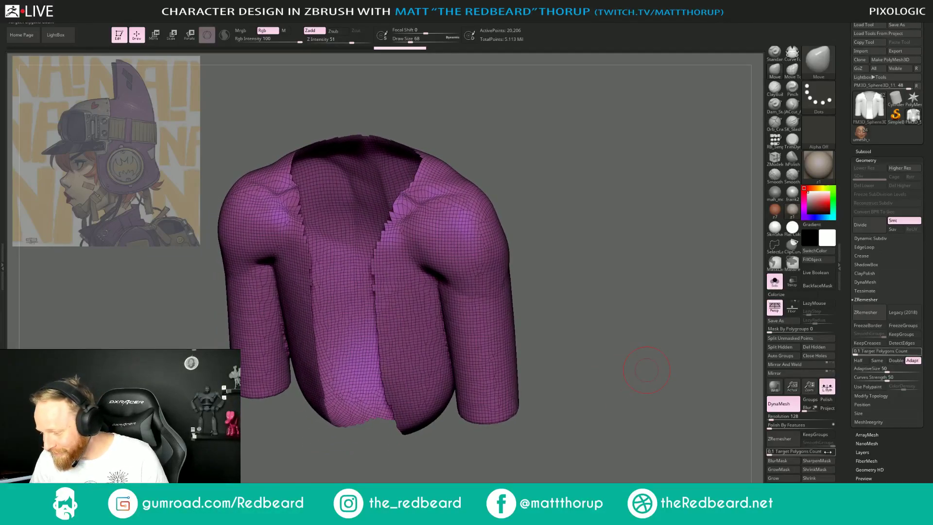
{"action": "left_click", "coordinate": [834, 426]}
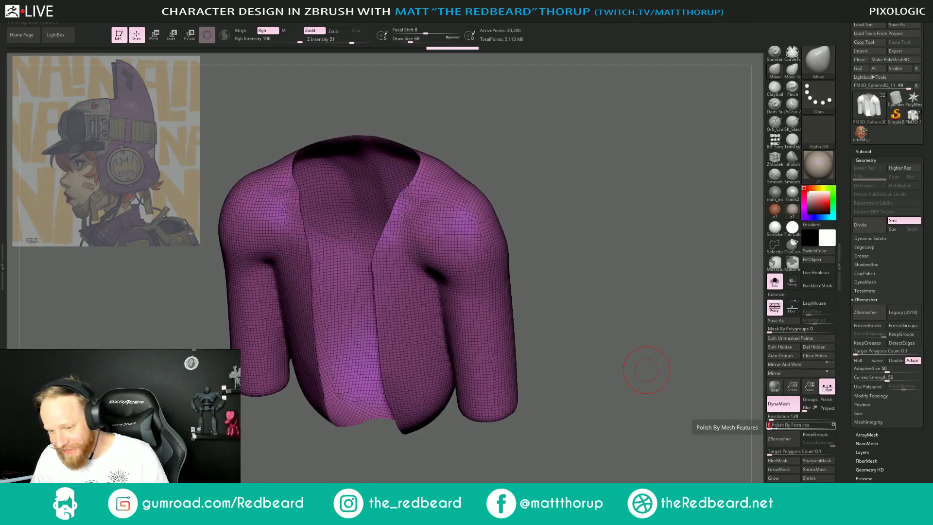
Delete the jacket's hidden geometry and ZRemesh it into a very low-polygon mesh with a 0.1 target polygon count.
{"action": "left_click_drag", "start_coordinate": [615, 454], "coordinate": [642, 422], "text": "shift"}
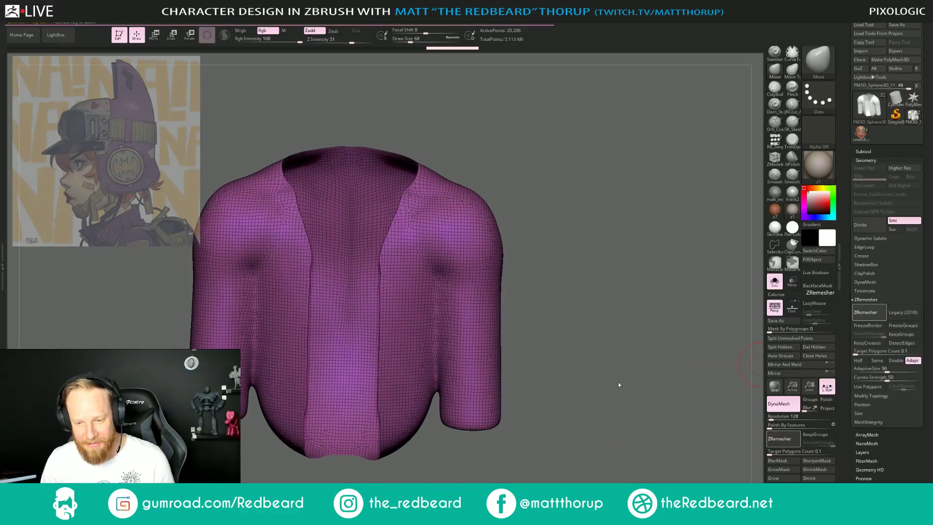
{"action": "left_click_drag", "start_coordinate": [604, 390], "coordinate": [614, 415]}
{"action": "key", "text": "ctrl+z"}
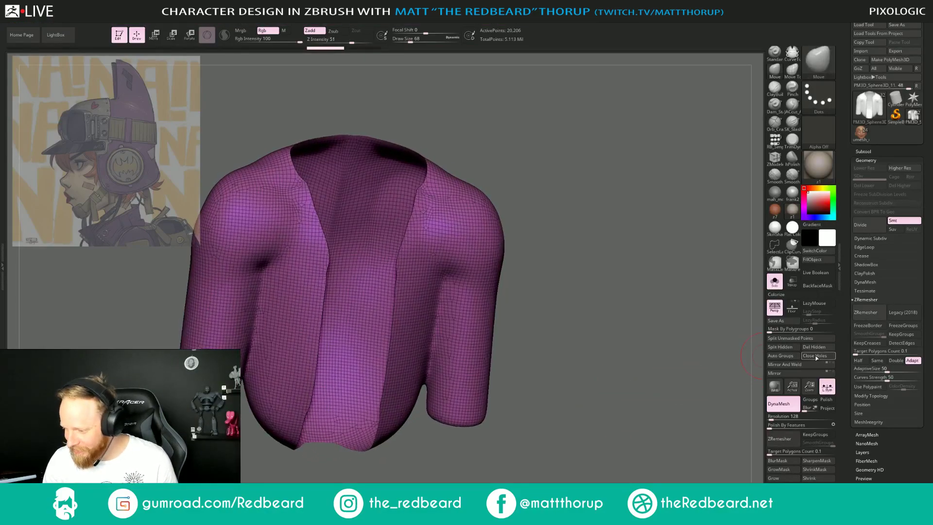
{"action": "left_click_drag", "start_coordinate": [636, 378], "coordinate": [584, 405]}
{"action": "left_click", "coordinate": [866, 318]}
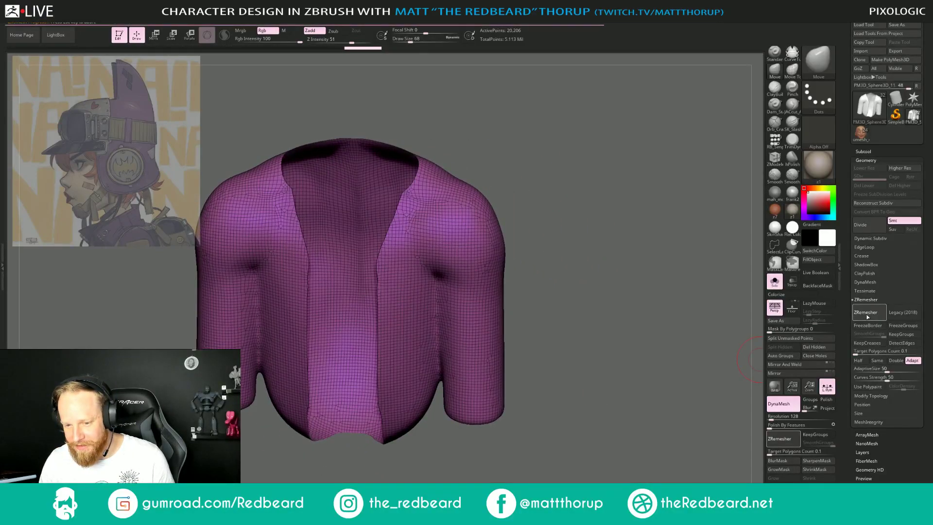
{"action": "mouse_move", "coordinate": [656, 357]}
{"action": "left_mouse_down"}
{"action": "mouse_move", "coordinate": [576, 368]}
{"action": "mouse_move", "coordinate": [608, 411]}
{"action": "mouse_move", "coordinate": [632, 399]}
{"action": "mouse_move", "coordinate": [614, 375]}
{"action": "mouse_move", "coordinate": [662, 365]}
{"action": "left_mouse_up"}
{"action": "left_click", "coordinate": [869, 315]}
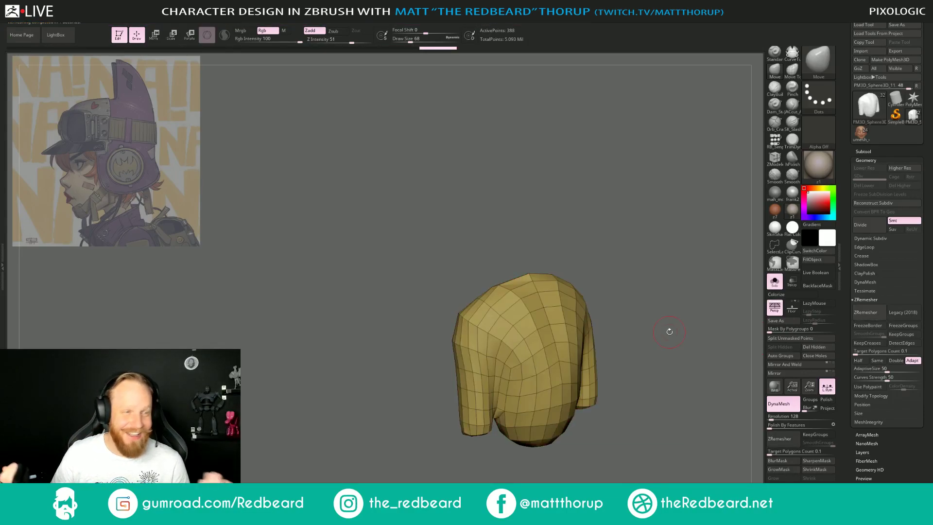
{"action": "left_click_drag", "start_coordinate": [669, 332], "coordinate": [619, 384]}
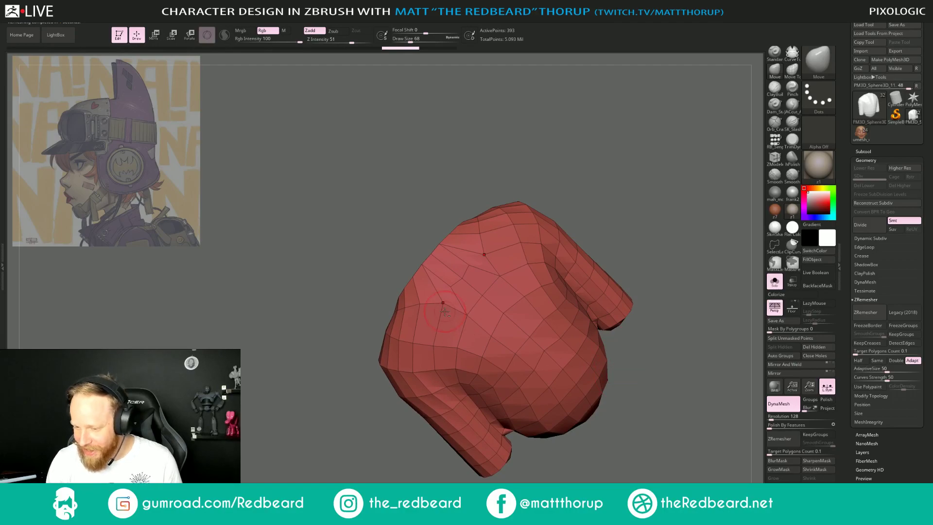
Stitch the uneven points on the jacket's upper back together with the ZModeler point action.
{"action": "key", "text": "b"}
{"action": "key", "text": "z"}
{"action": "key", "text": "m"}
{"action": "key", "text": "space"}
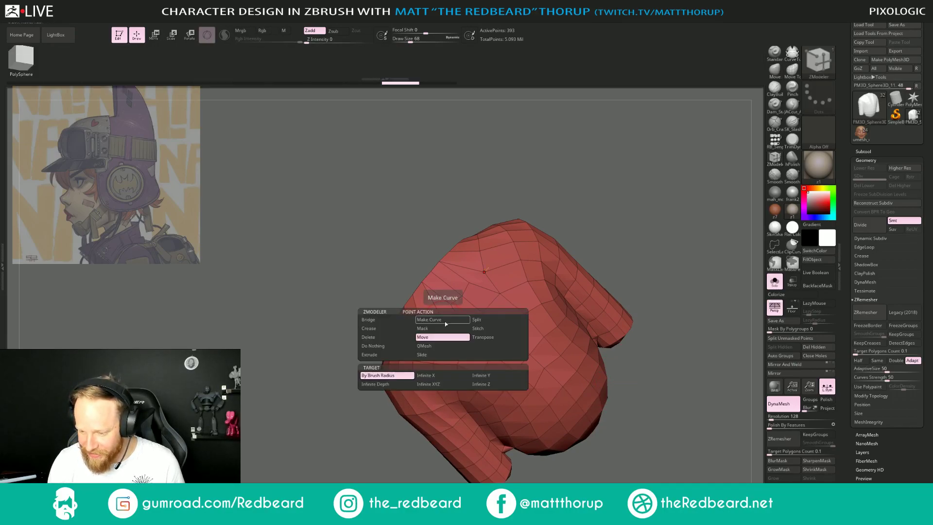
{"action": "left_click", "coordinate": [478, 327]}
{"action": "left_click", "coordinate": [450, 304]}
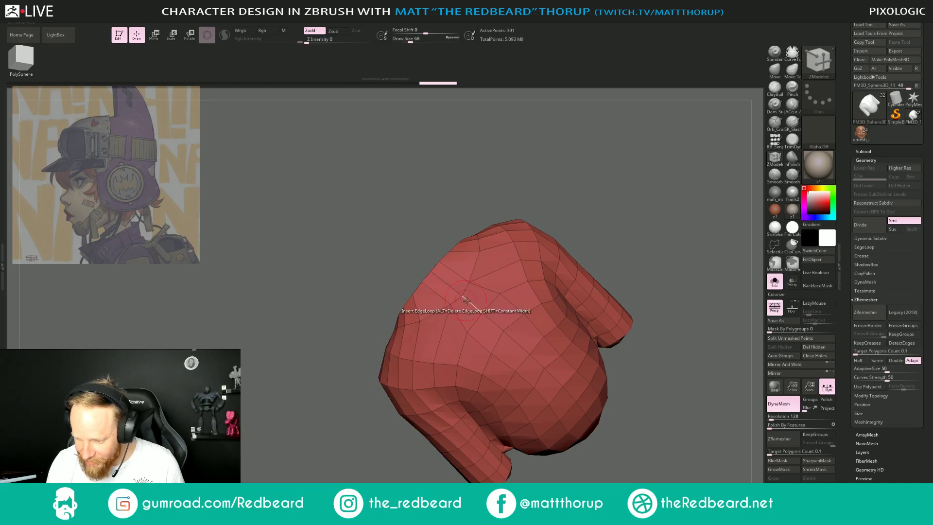
{"action": "mouse_move", "coordinate": [637, 355]}
{"action": "left_mouse_down"}
{"action": "mouse_move", "coordinate": [694, 325]}
{"action": "mouse_move", "coordinate": [668, 350]}
{"action": "mouse_move", "coordinate": [578, 350]}
{"action": "mouse_move", "coordinate": [636, 350]}
{"action": "left_mouse_up"}
Show the whole bust again and pull the jacket's back out towards the backpack with the Move brush.
{"action": "left_click", "coordinate": [774, 281]}
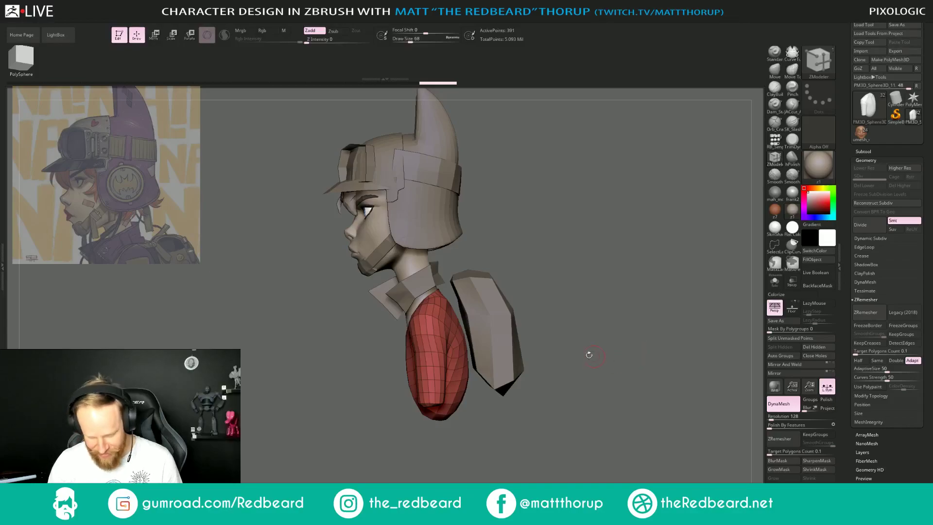
{"action": "key", "text": "b"}
{"action": "key", "text": "m"}
{"action": "key", "text": "v"}
{"action": "key", "text": "s"}
{"action": "mouse_move", "coordinate": [440, 288]}
{"action": "left_mouse_down"}
{"action": "mouse_move", "coordinate": [453, 287]}
{"action": "mouse_move", "coordinate": [449, 272]}
{"action": "left_mouse_up"}
{"action": "key", "text": "s"}
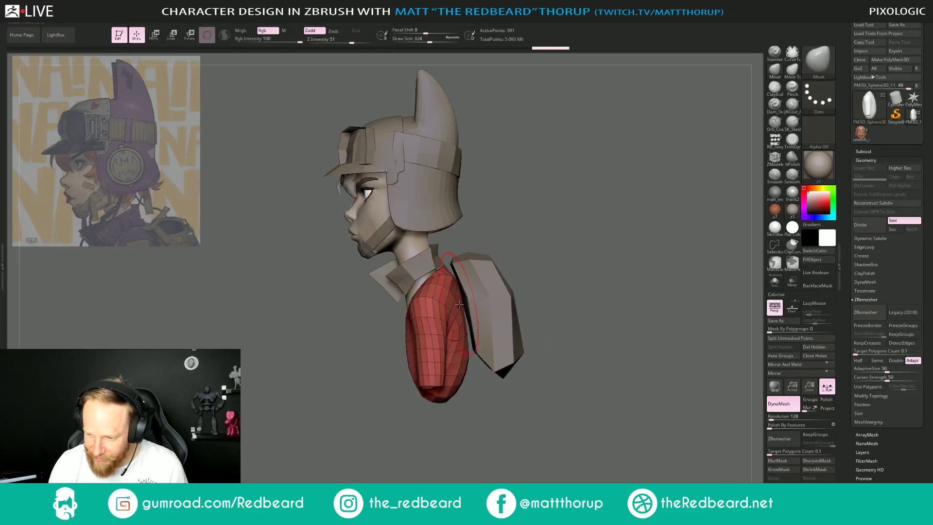
{"action": "left_click_drag", "start_coordinate": [467, 329], "coordinate": [474, 343]}
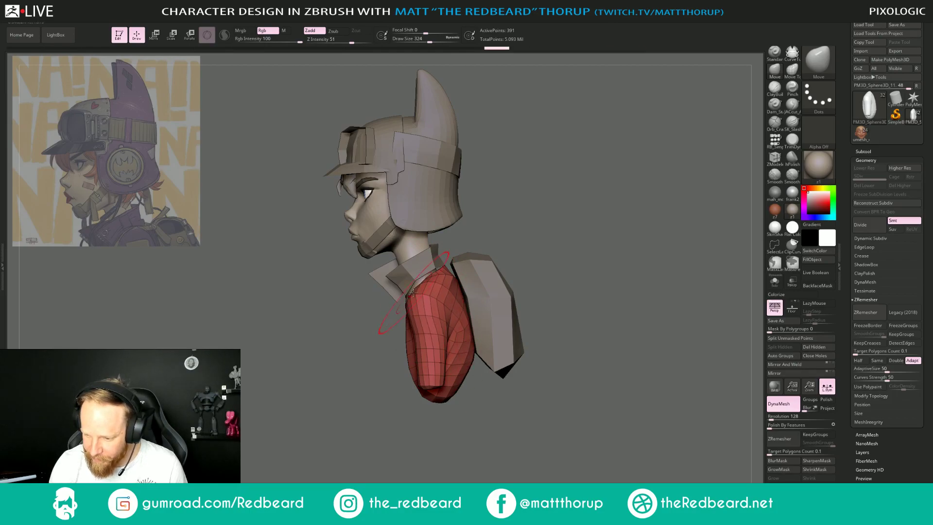
{"action": "left_click_drag", "start_coordinate": [535, 263], "coordinate": [607, 258]}
{"action": "mouse_move", "coordinate": [434, 326]}
{"action": "left_mouse_down"}
{"action": "mouse_move", "coordinate": [396, 280]}
{"action": "mouse_move", "coordinate": [472, 332]}
{"action": "left_mouse_up"}
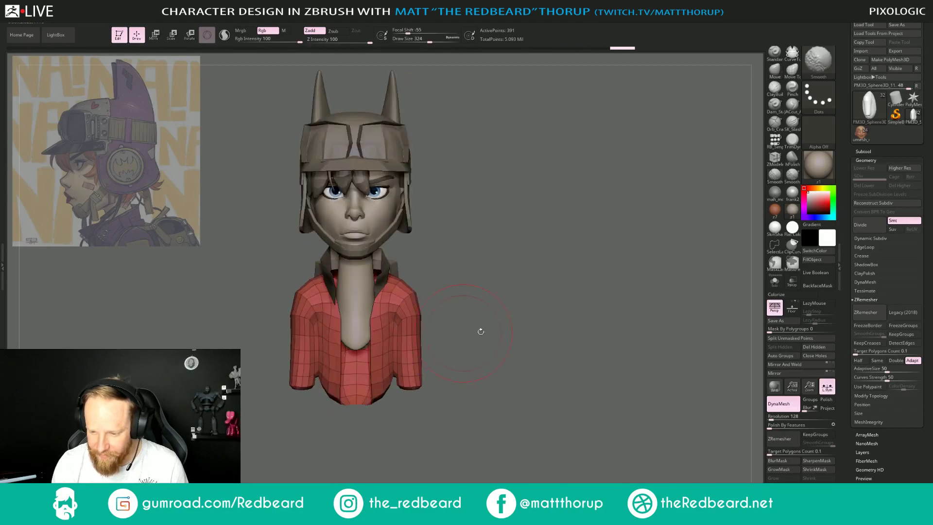
Make the original body subtool visible beneath the jacket and reselect the jacket for editing.
{"action": "left_click", "coordinate": [863, 152]}
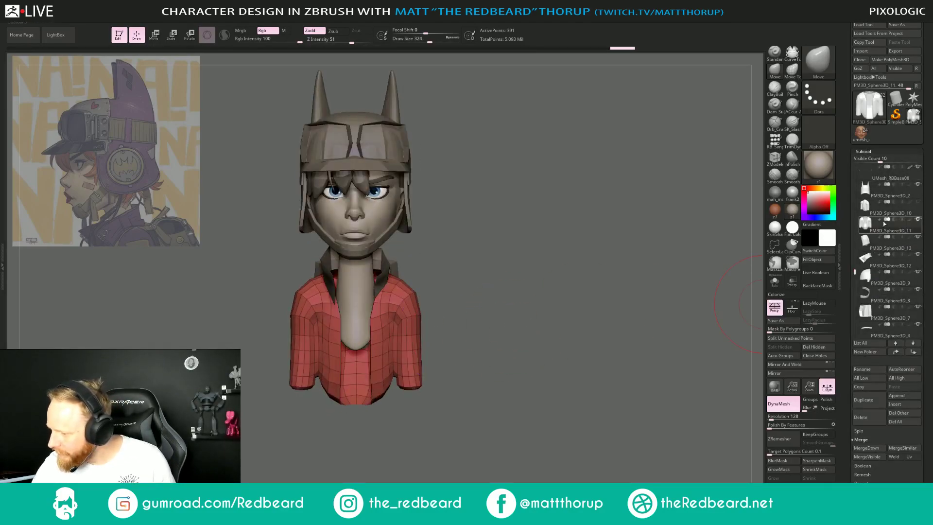
{"action": "left_click", "coordinate": [889, 208]}
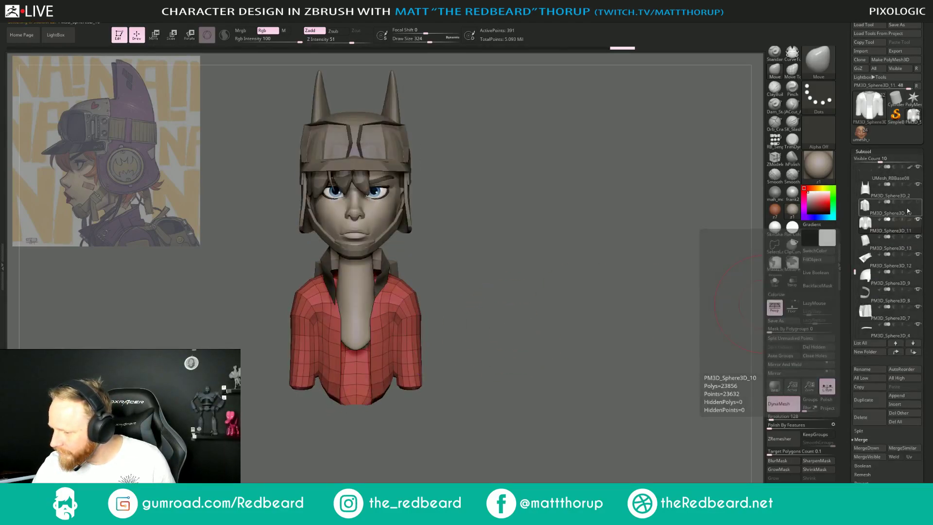
{"action": "left_click_drag", "start_coordinate": [601, 364], "coordinate": [375, 381]}
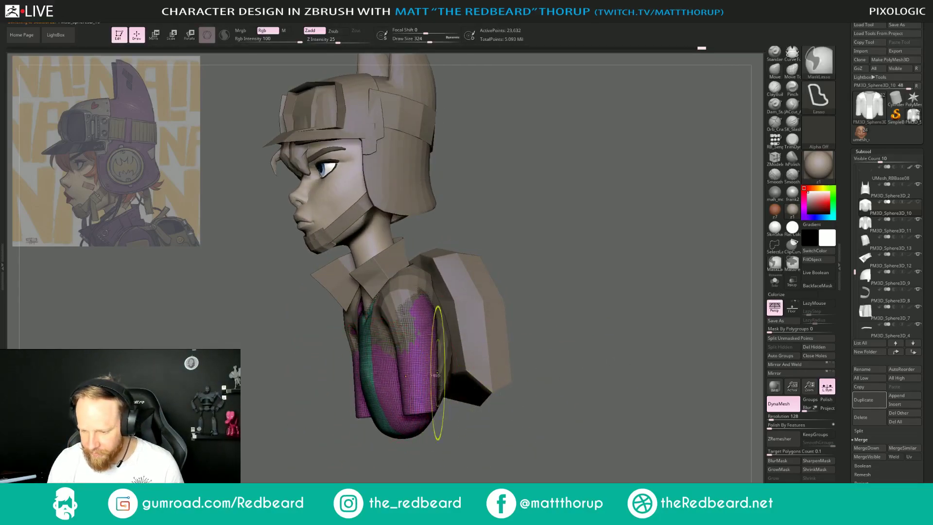
{"action": "left_click", "coordinate": [383, 388], "text": "alt"}
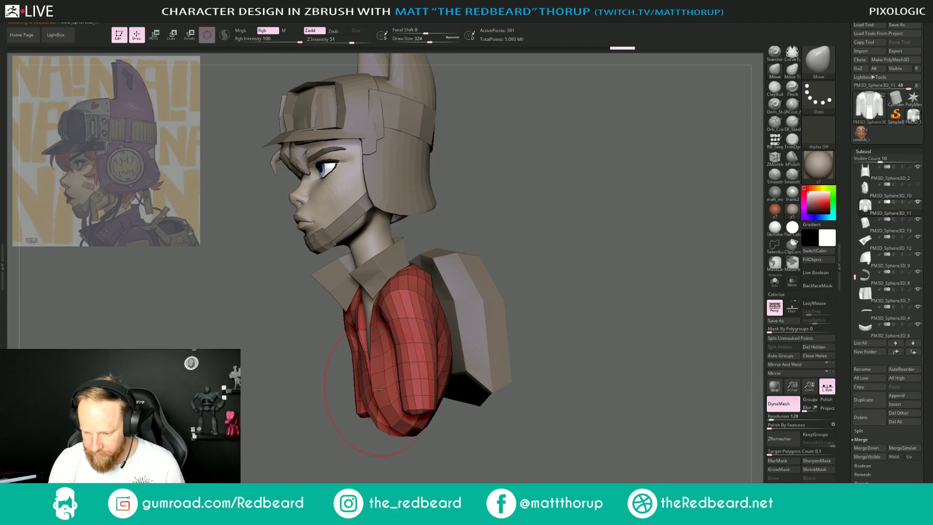
{"action": "left_click_drag", "start_coordinate": [377, 389], "coordinate": [374, 391]}
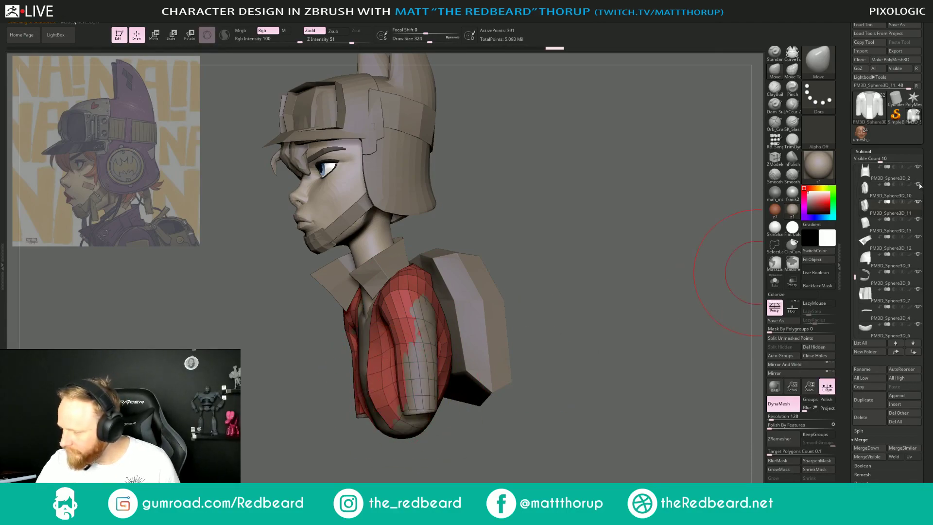
Pull the jacket's front outward from the underlying body with small Move brush strokes.
{"action": "left_click_drag", "start_coordinate": [585, 393], "coordinate": [509, 387]}
{"action": "mouse_move", "coordinate": [490, 305]}
{"action": "left_mouse_down"}
{"action": "mouse_move", "coordinate": [496, 389]}
{"action": "mouse_move", "coordinate": [508, 375]}
{"action": "left_mouse_up"}
{"action": "key", "text": "s"}
{"action": "left_click_drag", "start_coordinate": [403, 330], "coordinate": [395, 331]}
{"action": "left_click_drag", "start_coordinate": [400, 326], "coordinate": [398, 330]}
{"action": "key", "text": "s"}
{"action": "left_click_drag", "start_coordinate": [397, 326], "coordinate": [396, 332]}
{"action": "left_click_drag", "start_coordinate": [409, 450], "coordinate": [433, 451]}
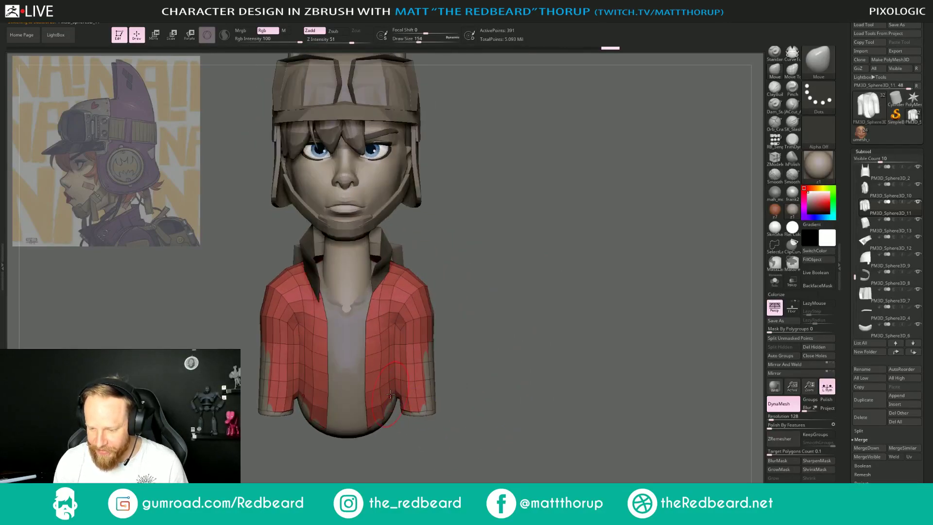
Move the jacket's lower front and sleeves outward so they cover the body's arms.
{"action": "key", "text": "s"}
{"action": "mouse_move", "coordinate": [381, 404]}
{"action": "left_mouse_down"}
{"action": "mouse_move", "coordinate": [383, 419]}
{"action": "mouse_move", "coordinate": [419, 419]}
{"action": "left_mouse_up"}
{"action": "left_click_drag", "start_coordinate": [420, 387], "coordinate": [425, 388]}
{"action": "key", "text": "s"}
{"action": "left_click_drag", "start_coordinate": [431, 312], "coordinate": [431, 281]}
{"action": "mouse_move", "coordinate": [490, 311]}
{"action": "left_mouse_down"}
{"action": "mouse_move", "coordinate": [465, 327]}
{"action": "mouse_move", "coordinate": [429, 292]}
{"action": "left_mouse_up"}
{"action": "left_click_drag", "start_coordinate": [413, 370], "coordinate": [423, 411]}
{"action": "key", "text": "s"}
{"action": "left_click_drag", "start_coordinate": [461, 268], "coordinate": [472, 262]}
{"action": "left_click_drag", "start_coordinate": [515, 340], "coordinate": [513, 329]}
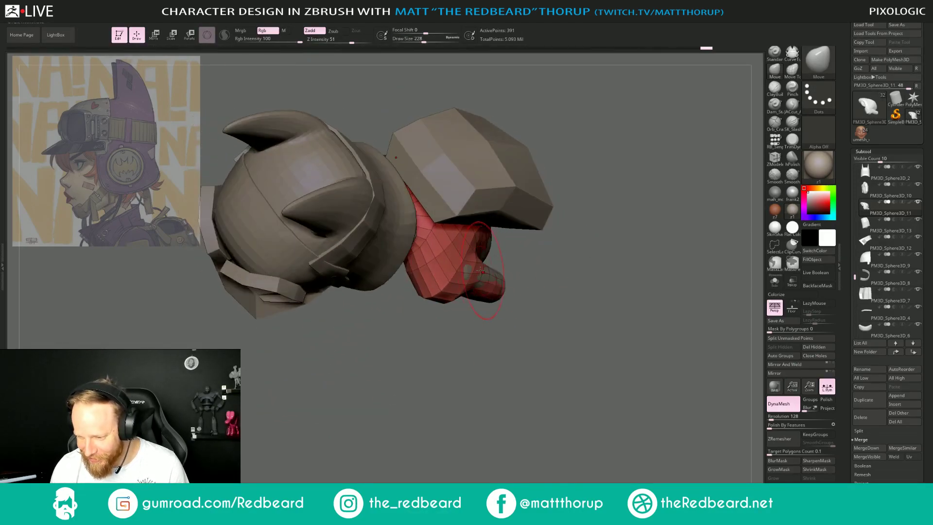
{"action": "left_click_drag", "start_coordinate": [482, 267], "coordinate": [498, 247]}
Pull the jacket's lower back and hem outward over the underside of the body.
{"action": "mouse_move", "coordinate": [568, 257]}
{"action": "left_mouse_down"}
{"action": "mouse_move", "coordinate": [635, 233]}
{"action": "mouse_move", "coordinate": [633, 252]}
{"action": "mouse_move", "coordinate": [481, 262]}
{"action": "left_mouse_up"}
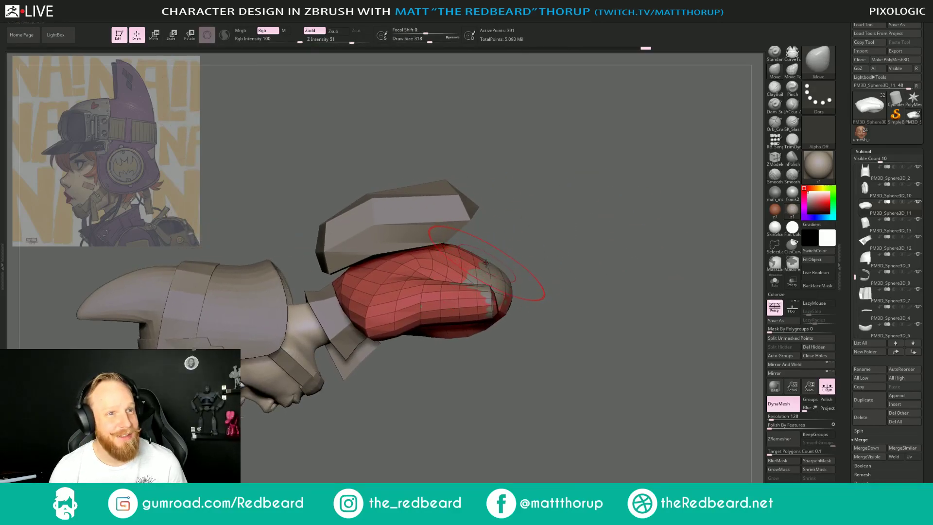
{"action": "left_click_drag", "start_coordinate": [547, 238], "coordinate": [524, 253]}
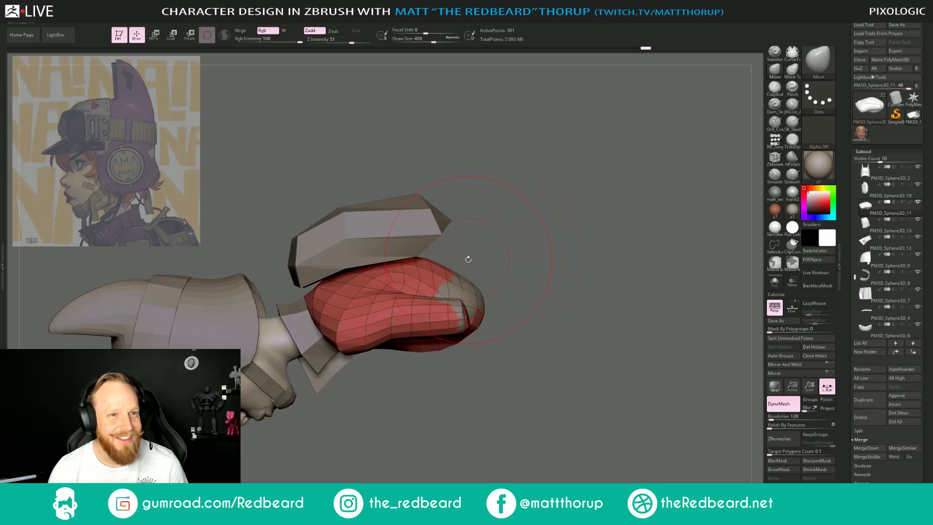
{"action": "key", "text": "s"}
{"action": "left_click_drag", "start_coordinate": [457, 257], "coordinate": [460, 258]}
{"action": "left_click_drag", "start_coordinate": [578, 243], "coordinate": [452, 272]}
{"action": "key", "text": "s"}
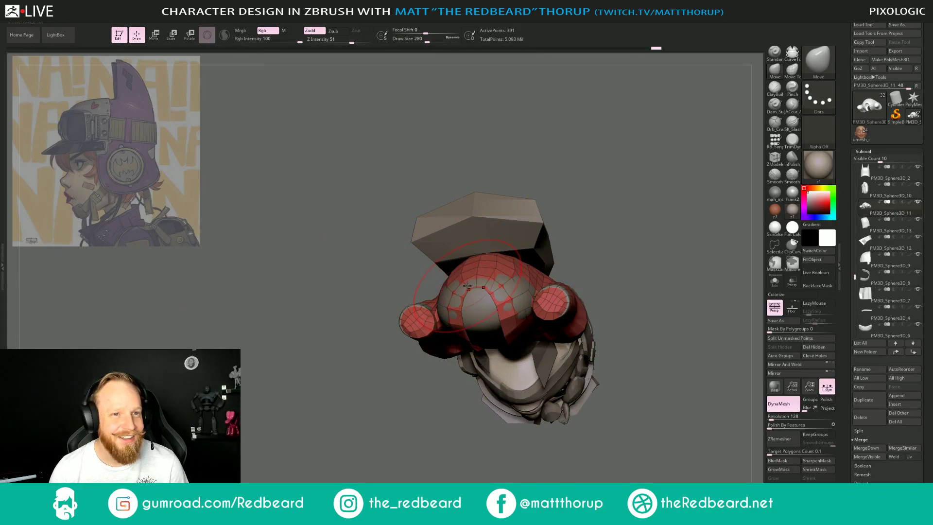
{"action": "key", "text": "s"}
{"action": "mouse_move", "coordinate": [462, 283]}
{"action": "left_mouse_down"}
{"action": "mouse_move", "coordinate": [440, 282]}
{"action": "mouse_move", "coordinate": [412, 311]}
{"action": "left_mouse_up"}
Reshape the jacket's sleeves with the Move brush, adjusting the brush size between strokes.
{"action": "key", "text": "s"}
{"action": "mouse_move", "coordinate": [393, 354]}
{"action": "left_mouse_down"}
{"action": "mouse_move", "coordinate": [357, 319]}
{"action": "mouse_move", "coordinate": [408, 332]}
{"action": "left_mouse_up"}
{"action": "left_click_drag", "start_coordinate": [304, 352], "coordinate": [359, 375]}
{"action": "key", "text": "s"}
{"action": "mouse_move", "coordinate": [405, 333]}
{"action": "left_mouse_down"}
{"action": "mouse_move", "coordinate": [427, 366]}
{"action": "mouse_move", "coordinate": [367, 372]}
{"action": "left_mouse_up"}
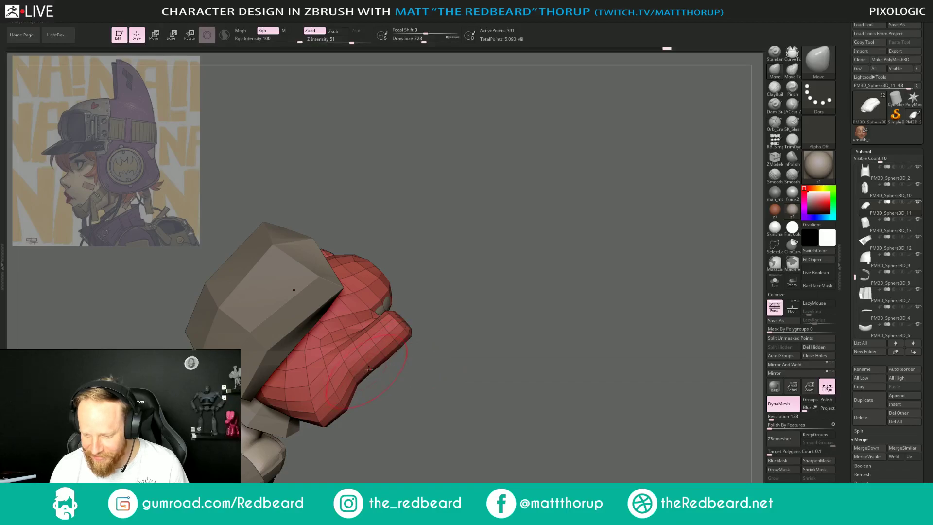
{"action": "mouse_move", "coordinate": [432, 322]}
{"action": "left_mouse_down"}
{"action": "mouse_move", "coordinate": [390, 295]}
{"action": "mouse_move", "coordinate": [391, 310]}
{"action": "mouse_move", "coordinate": [460, 283]}
{"action": "mouse_move", "coordinate": [607, 252]}
{"action": "mouse_move", "coordinate": [564, 243]}
{"action": "left_mouse_up"}
{"action": "key", "text": "s"}
{"action": "key", "text": "s"}
{"action": "left_click_drag", "start_coordinate": [407, 300], "coordinate": [506, 290]}
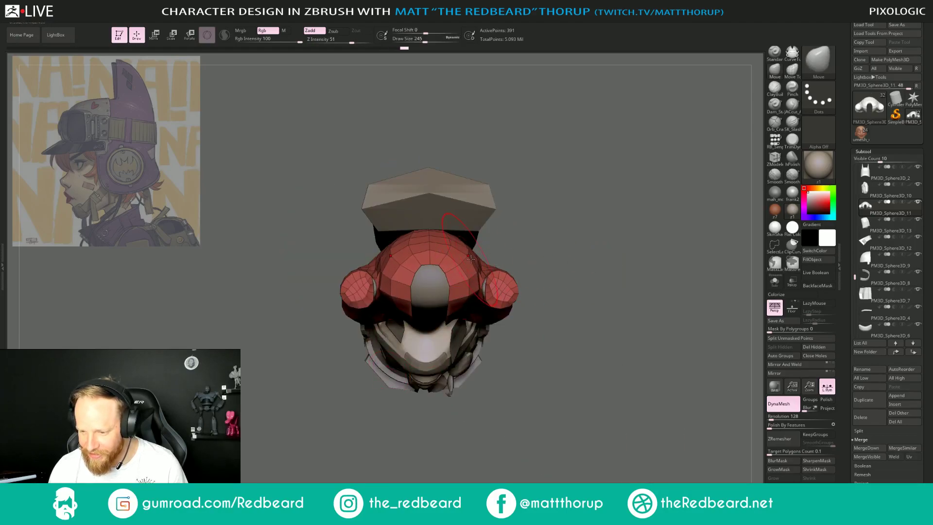
Adjust the jacket's rounded underside beside the backpack with the Move brush.
{"action": "right_click_drag", "start_coordinate": [469, 262], "coordinate": [506, 264]}
{"action": "left_click_drag", "start_coordinate": [474, 232], "coordinate": [459, 252]}
{"action": "right_click_drag", "start_coordinate": [327, 268], "coordinate": [372, 271]}
{"action": "mouse_move", "coordinate": [373, 272]}
{"action": "left_mouse_down"}
{"action": "mouse_move", "coordinate": [396, 343]}
{"action": "mouse_move", "coordinate": [443, 401]}
{"action": "mouse_move", "coordinate": [473, 387]}
{"action": "mouse_move", "coordinate": [460, 408]}
{"action": "mouse_move", "coordinate": [358, 398]}
{"action": "mouse_move", "coordinate": [378, 443]}
{"action": "mouse_move", "coordinate": [429, 445]}
{"action": "mouse_move", "coordinate": [432, 466]}
{"action": "left_mouse_up"}
Turn off the polygon wireframe display and shape the jacket's lower front in profile with the Move brush.
{"action": "key", "text": "shift+f"}
{"action": "key", "text": "]"}
{"action": "key", "text": "s"}
{"action": "left_click_drag", "start_coordinate": [397, 383], "coordinate": [390, 384]}
{"action": "left_click_drag", "start_coordinate": [398, 387], "coordinate": [394, 391]}
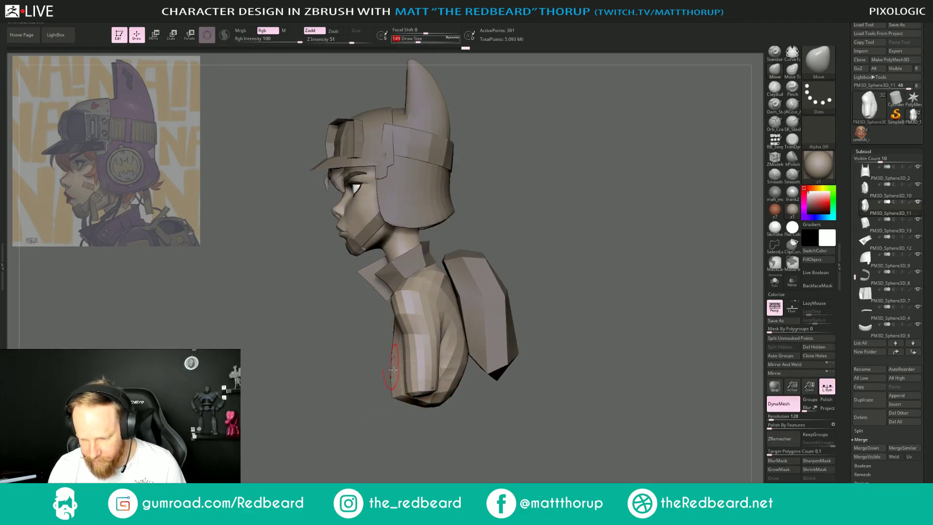
{"action": "mouse_move", "coordinate": [359, 382]}
{"action": "left_mouse_down"}
{"action": "mouse_move", "coordinate": [404, 363]}
{"action": "mouse_move", "coordinate": [387, 346]}
{"action": "left_mouse_up"}
{"action": "left_click_drag", "start_coordinate": [459, 326], "coordinate": [437, 328]}
Adjust the front of the torso under the jacket with a larger Move brush, and reselect the jacket.
{"action": "left_click", "coordinate": [391, 324], "text": "alt"}
{"action": "left_click_drag", "start_coordinate": [486, 310], "coordinate": [509, 308]}
{"action": "key", "text": "bracketright"}
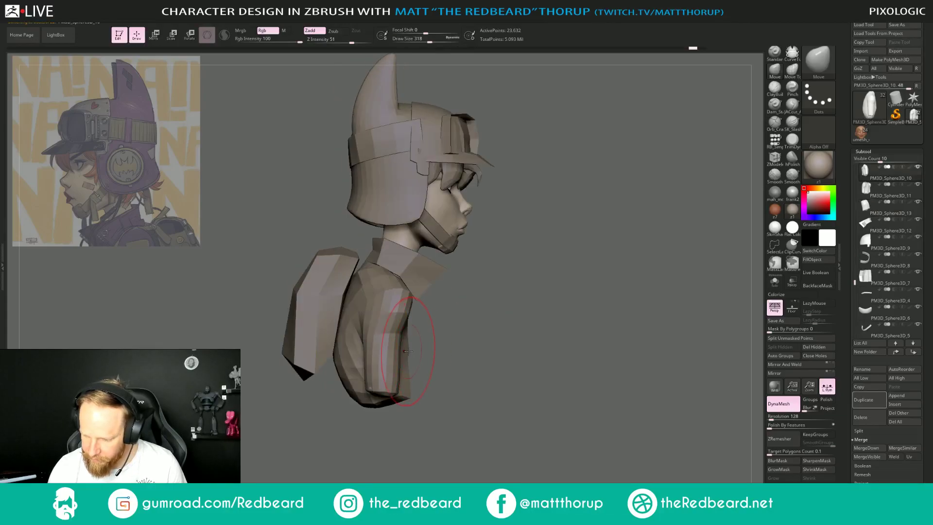
{"action": "mouse_move", "coordinate": [446, 336]}
{"action": "left_mouse_down"}
{"action": "mouse_move", "coordinate": [457, 313]}
{"action": "mouse_move", "coordinate": [588, 269]}
{"action": "mouse_move", "coordinate": [560, 263]}
{"action": "mouse_move", "coordinate": [609, 267]}
{"action": "mouse_move", "coordinate": [537, 249]}
{"action": "mouse_move", "coordinate": [469, 277]}
{"action": "mouse_move", "coordinate": [499, 287]}
{"action": "mouse_move", "coordinate": [503, 300]}
{"action": "left_mouse_up"}
{"action": "left_click", "coordinate": [436, 274], "text": "alt"}
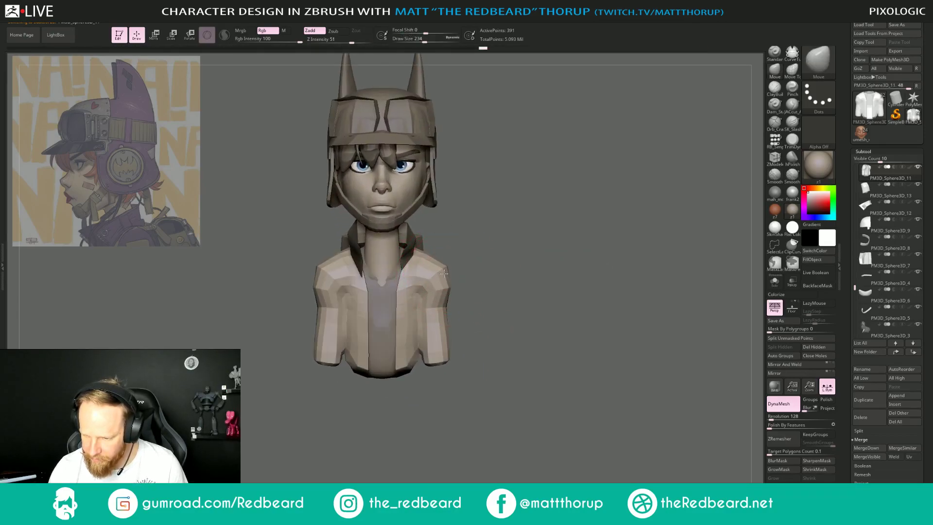
Adjust the jacket's shoulder with the Move brush, checking its shape from the front, side and above.
{"action": "key", "text": "bracketleft"}
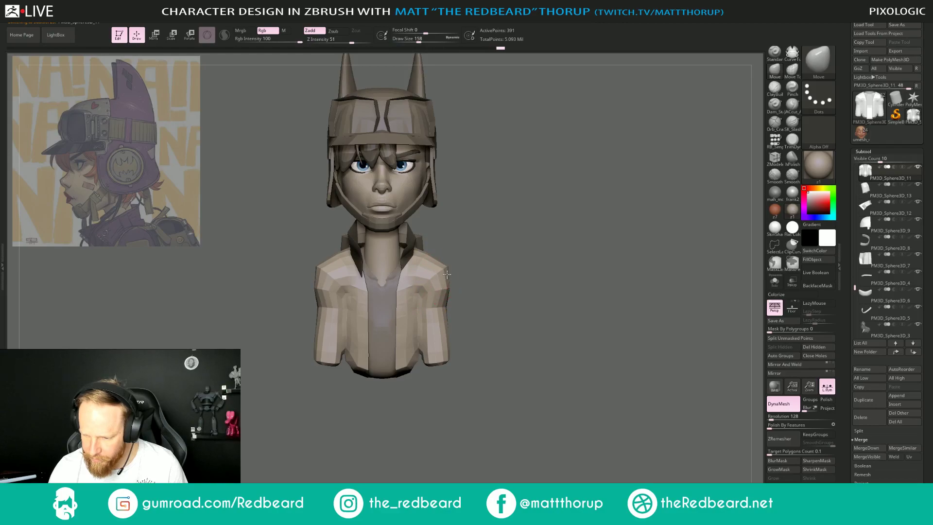
{"action": "left_click_drag", "start_coordinate": [486, 264], "coordinate": [460, 282]}
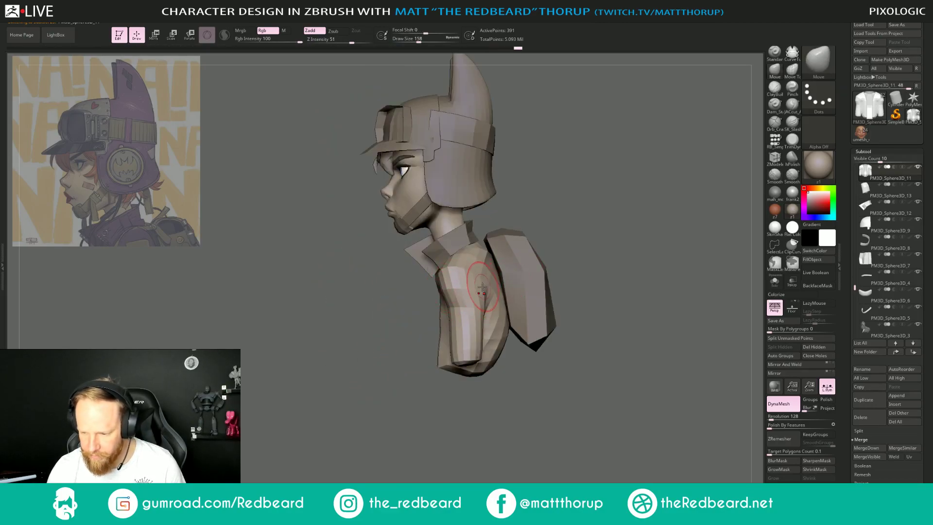
{"action": "key", "text": "bracketright"}
{"action": "left_click_drag", "start_coordinate": [553, 238], "coordinate": [490, 356]}
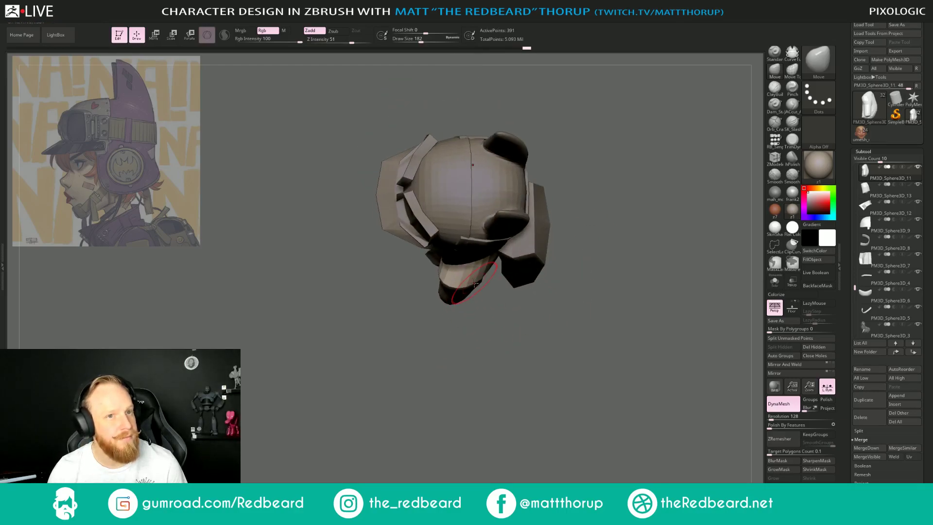
{"action": "left_click_drag", "start_coordinate": [470, 295], "coordinate": [496, 313]}
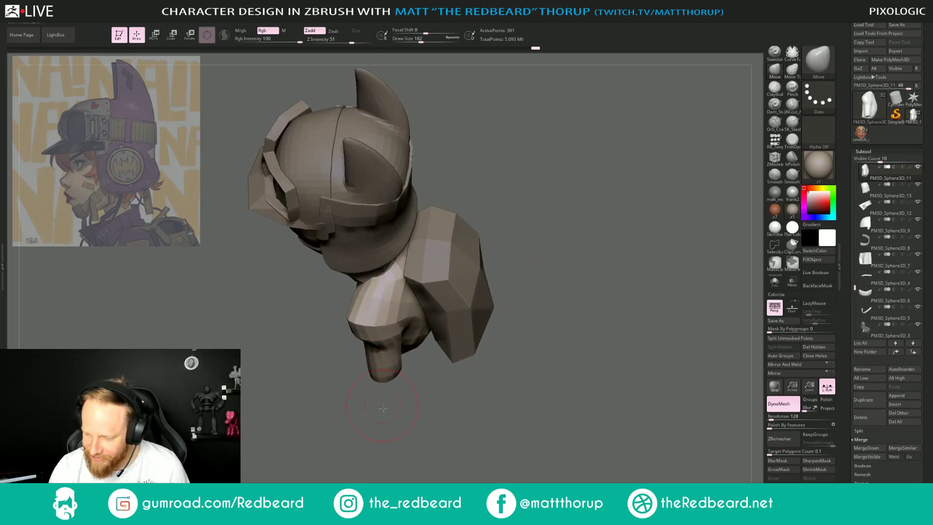
{"action": "left_click_drag", "start_coordinate": [382, 404], "coordinate": [375, 325]}
Refine the jacket's shoulder and upper back between the collar and the backpack with a smaller Move brush.
{"action": "mouse_move", "coordinate": [397, 391]}
{"action": "left_mouse_down", "text": "shift"}
{"action": "mouse_move", "coordinate": [537, 263]}
{"action": "mouse_move", "coordinate": [474, 279]}
{"action": "left_mouse_up", "text": "shift"}
{"action": "key", "text": "s"}
{"action": "left_click_drag", "start_coordinate": [403, 312], "coordinate": [397, 313]}
{"action": "mouse_move", "coordinate": [496, 292]}
{"action": "left_mouse_down"}
{"action": "mouse_move", "coordinate": [378, 307]}
{"action": "mouse_move", "coordinate": [479, 261]}
{"action": "mouse_move", "coordinate": [407, 269]}
{"action": "left_mouse_up"}
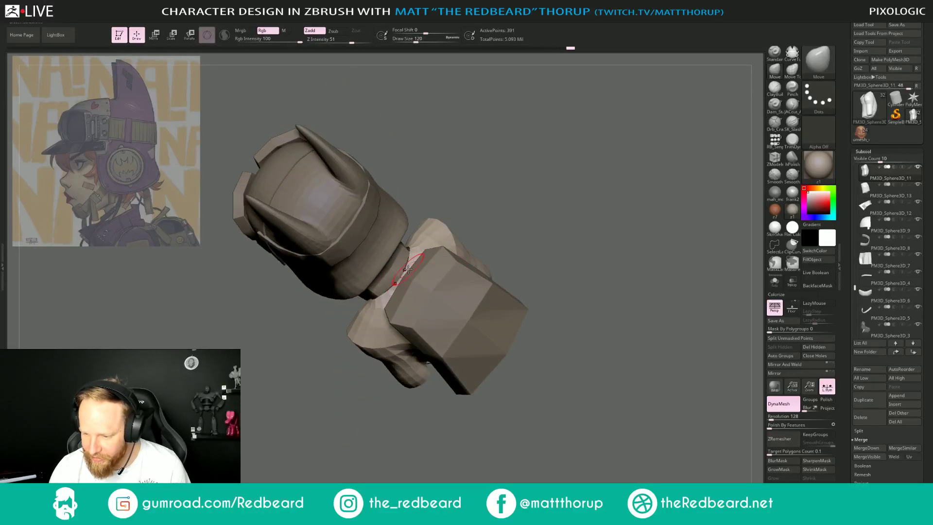
{"action": "left_click_drag", "start_coordinate": [505, 220], "coordinate": [408, 254]}
{"action": "mouse_move", "coordinate": [357, 396]}
{"action": "left_mouse_down"}
{"action": "mouse_move", "coordinate": [371, 410]}
{"action": "mouse_move", "coordinate": [474, 418]}
{"action": "mouse_move", "coordinate": [583, 331]}
{"action": "mouse_move", "coordinate": [618, 260]}
{"action": "left_mouse_up"}
{"action": "left_click_drag", "start_coordinate": [493, 377], "coordinate": [538, 385]}
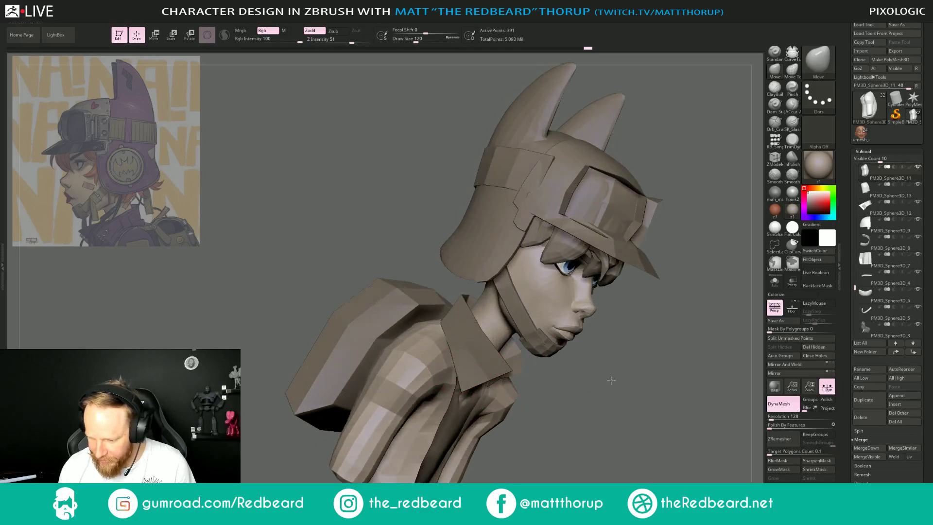
Fit the jacket's neckline beneath the collar with the Move brush, adjusting the brush size.
{"action": "left_click_drag", "start_coordinate": [611, 378], "coordinate": [457, 375]}
{"action": "left_click_drag", "start_coordinate": [489, 434], "coordinate": [455, 374]}
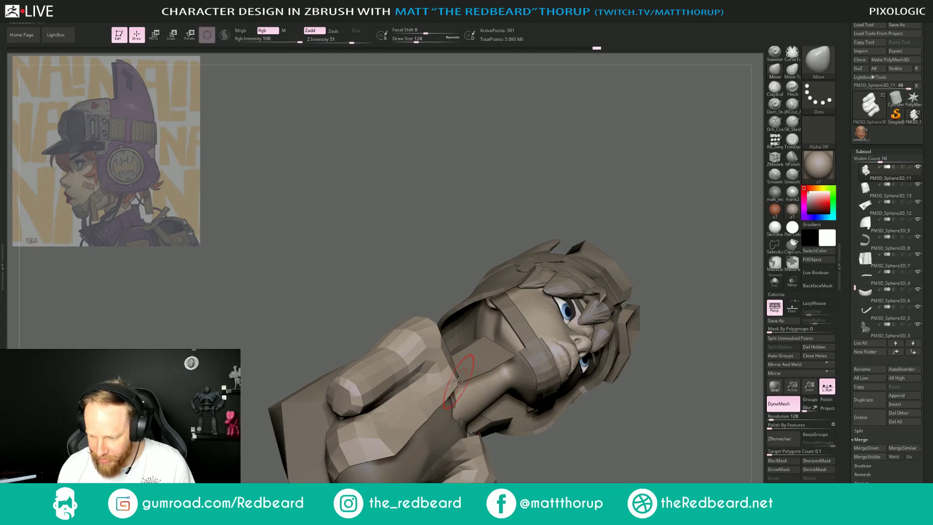
{"action": "right_click_drag", "start_coordinate": [462, 379], "coordinate": [461, 349]}
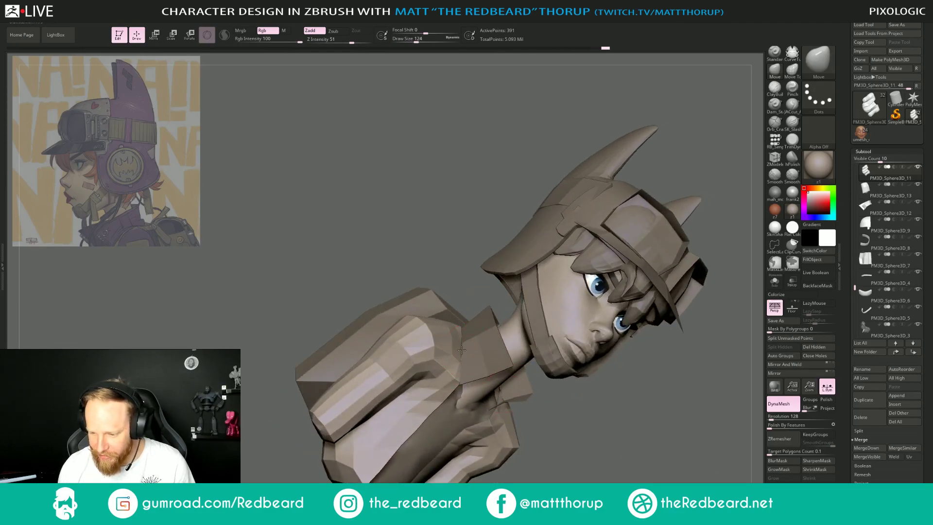
{"action": "right_click_drag", "start_coordinate": [533, 360], "coordinate": [464, 354]}
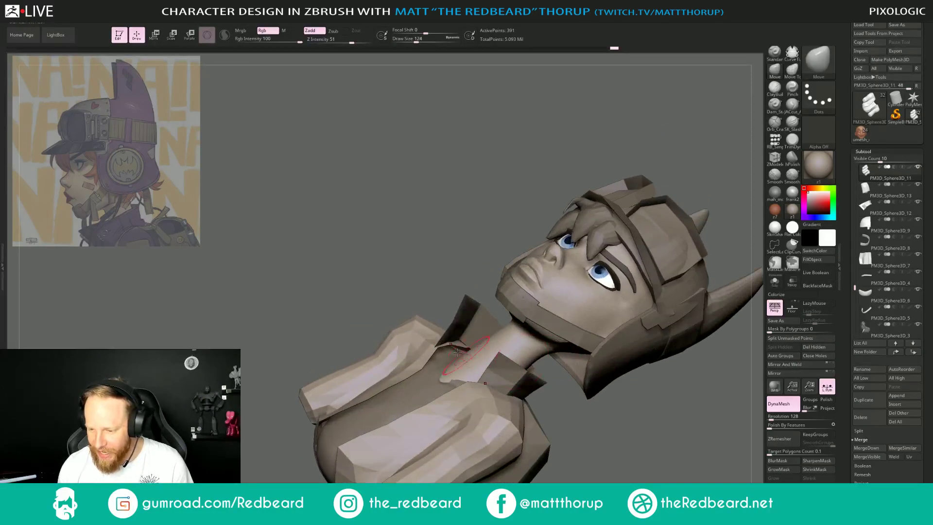
{"action": "key", "text": "bracketleft"}
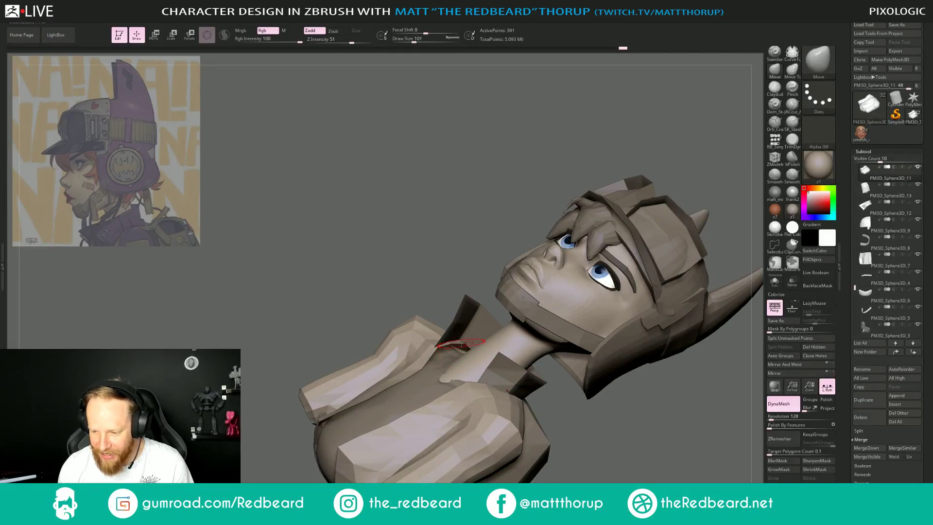
{"action": "right_click_drag", "start_coordinate": [380, 317], "coordinate": [460, 340]}
{"action": "key", "text": "bracketright"}
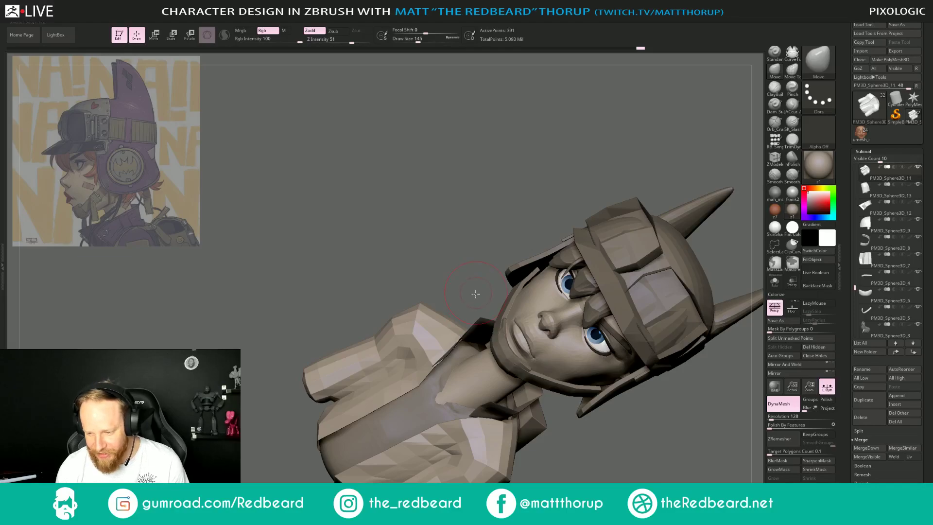
{"action": "right_click_drag", "start_coordinate": [476, 292], "coordinate": [452, 359]}
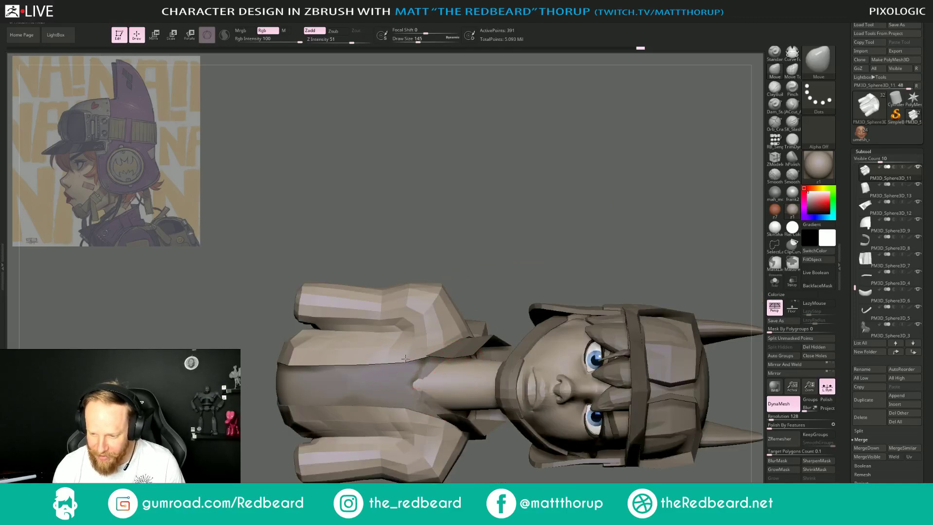
Hide a small group of polygons along the jacket's bottom edge and delete the hidden geometry.
{"action": "key", "text": "bracketright"}
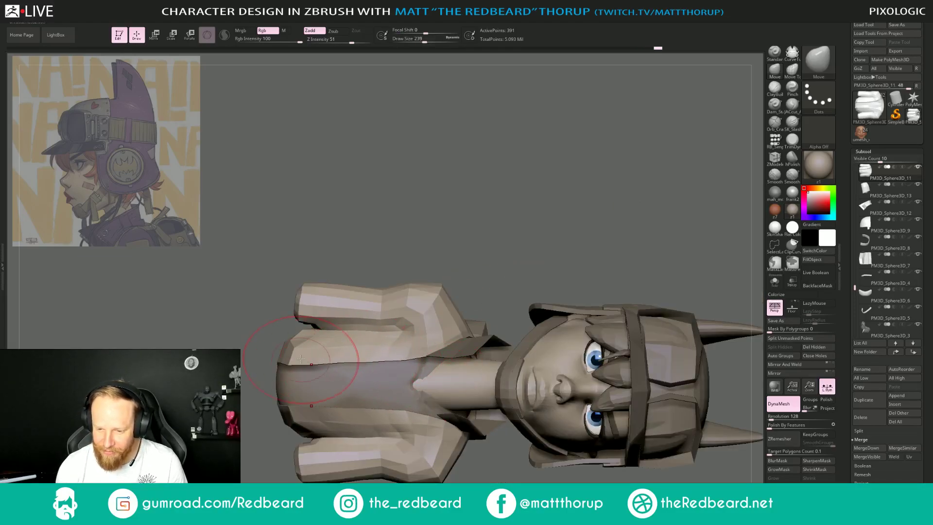
{"action": "right_click_drag", "start_coordinate": [379, 360], "coordinate": [514, 304]}
{"action": "mouse_move", "coordinate": [585, 337]}
{"action": "right_mouse_down"}
{"action": "mouse_move", "coordinate": [577, 427]}
{"action": "mouse_move", "coordinate": [568, 413]}
{"action": "mouse_move", "coordinate": [599, 375]}
{"action": "mouse_move", "coordinate": [494, 375]}
{"action": "right_mouse_up"}
{"action": "key", "text": "ctrl+shift"}
{"action": "left_click_drag", "start_coordinate": [451, 382], "coordinate": [469, 374], "text": "ctrl+alt+shift"}
{"action": "mouse_move", "coordinate": [525, 367]}
{"action": "right_mouse_down"}
{"action": "mouse_move", "coordinate": [514, 437]}
{"action": "mouse_move", "coordinate": [574, 401]}
{"action": "right_mouse_up"}
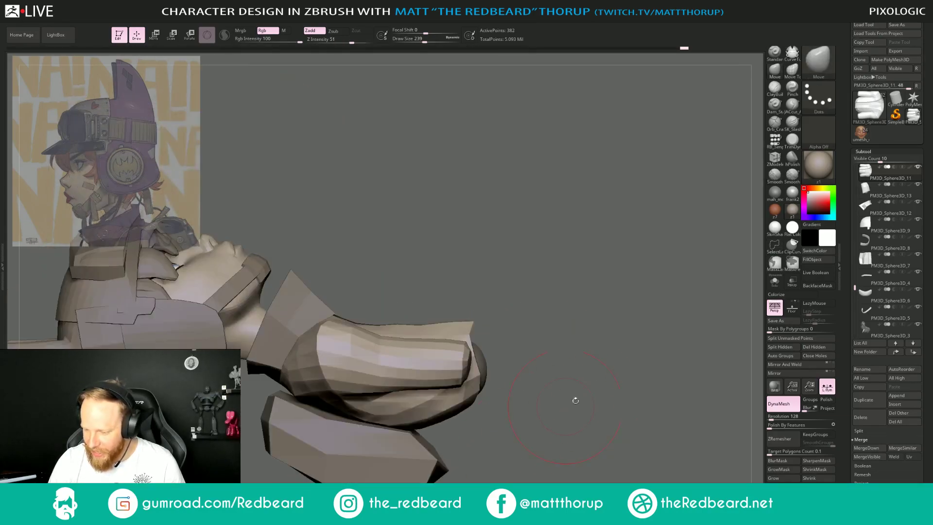
{"action": "left_click", "coordinate": [820, 347]}
Pull the jacket's lower front corner and hem downward with the Move brush, undoing the first stroke.
{"action": "left_click_drag", "start_coordinate": [468, 334], "coordinate": [474, 336]}
{"action": "key", "text": "ctrl+z"}
{"action": "key", "text": "s"}
{"action": "left_click_drag", "start_coordinate": [473, 335], "coordinate": [478, 335]}
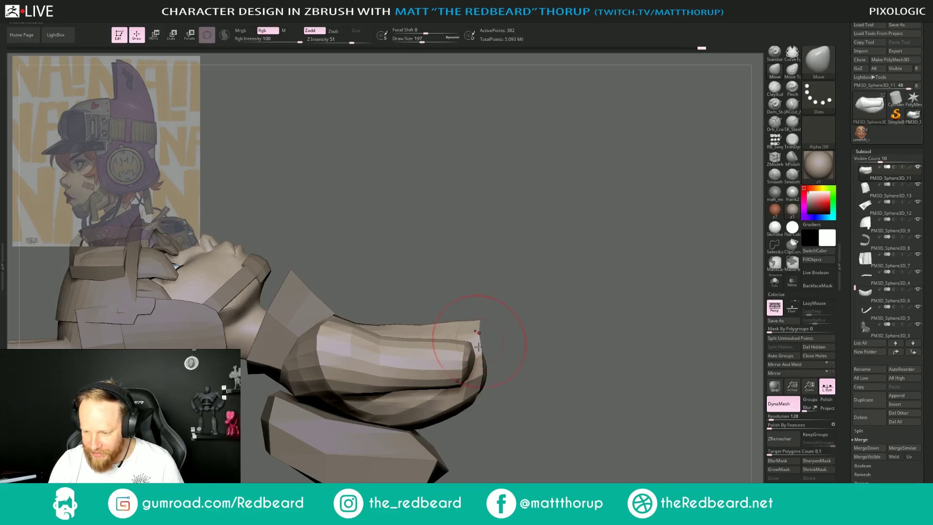
{"action": "key", "text": "]"}
{"action": "key", "text": "]"}
{"action": "key", "text": "]"}
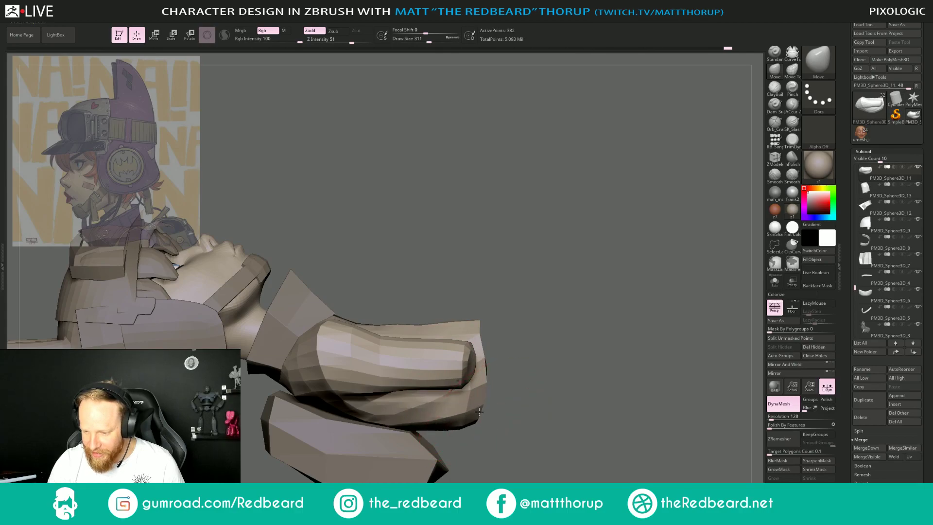
Set the draw size to 128 and shape the jacket's lower side beneath the sleeve.
{"action": "type", "text": "128"}
{"action": "key", "text": "Return"}
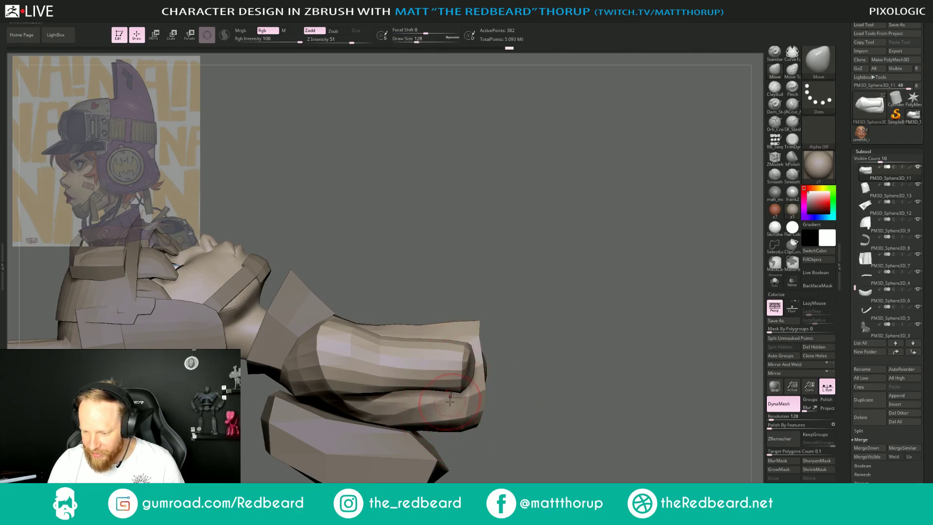
{"action": "left_click_drag", "start_coordinate": [511, 405], "coordinate": [507, 384]}
{"action": "mouse_move", "coordinate": [566, 311]}
{"action": "left_mouse_down"}
{"action": "mouse_move", "coordinate": [577, 296]}
{"action": "mouse_move", "coordinate": [559, 336]}
{"action": "mouse_move", "coordinate": [471, 374]}
{"action": "mouse_move", "coordinate": [476, 402]}
{"action": "left_mouse_up"}
{"action": "key", "text": "s"}
{"action": "left_click_drag", "start_coordinate": [589, 320], "coordinate": [644, 318]}
{"action": "key", "text": "s"}
{"action": "left_click_drag", "start_coordinate": [443, 393], "coordinate": [448, 391]}
Nudge the jacket's side surfaces around the sleeve with small Move strokes from several angles.
{"action": "left_click_drag", "start_coordinate": [515, 351], "coordinate": [563, 359]}
{"action": "key", "text": "s"}
{"action": "left_click_drag", "start_coordinate": [392, 410], "coordinate": [440, 402]}
{"action": "mouse_move", "coordinate": [525, 407]}
{"action": "left_mouse_down"}
{"action": "mouse_move", "coordinate": [556, 410]}
{"action": "mouse_move", "coordinate": [502, 353]}
{"action": "left_mouse_up"}
{"action": "left_click_drag", "start_coordinate": [385, 361], "coordinate": [390, 360]}
{"action": "mouse_move", "coordinate": [520, 349]}
{"action": "left_mouse_down"}
{"action": "mouse_move", "coordinate": [581, 348]}
{"action": "mouse_move", "coordinate": [462, 260]}
{"action": "mouse_move", "coordinate": [430, 267]}
{"action": "mouse_move", "coordinate": [430, 284]}
{"action": "left_mouse_up"}
Adjust the jacket's upper chest beside the collar with the Move brush, resizing the brush between strokes.
{"action": "key", "text": "s"}
{"action": "left_click_drag", "start_coordinate": [333, 286], "coordinate": [328, 286]}
{"action": "left_click_drag", "start_coordinate": [437, 223], "coordinate": [417, 233]}
{"action": "key", "text": "s"}
{"action": "left_click_drag", "start_coordinate": [330, 284], "coordinate": [338, 296]}
{"action": "mouse_move", "coordinate": [474, 226]}
{"action": "left_mouse_down"}
{"action": "mouse_move", "coordinate": [480, 241]}
{"action": "mouse_move", "coordinate": [313, 256]}
{"action": "left_mouse_up"}
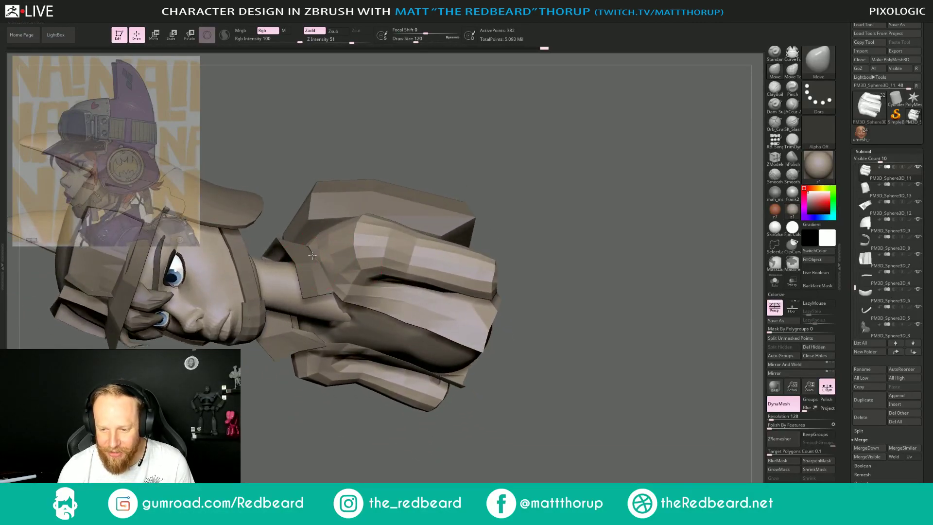
Tuck the jacket's shoulder and back neckline under the collar beside the backpack with the Move brush.
{"action": "mouse_move", "coordinate": [550, 206]}
{"action": "left_mouse_down"}
{"action": "mouse_move", "coordinate": [548, 242]}
{"action": "mouse_move", "coordinate": [574, 240]}
{"action": "mouse_move", "coordinate": [567, 266]}
{"action": "mouse_move", "coordinate": [564, 228]}
{"action": "left_mouse_up"}
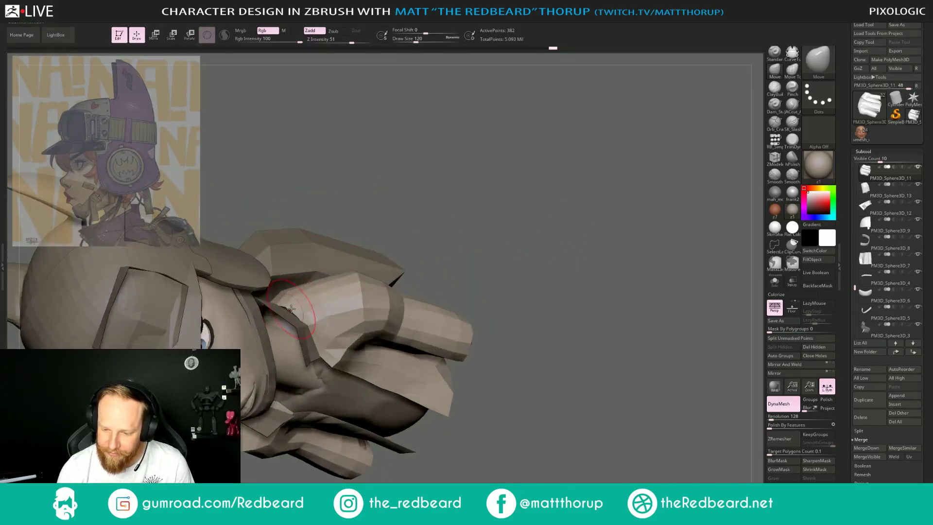
{"action": "left_click_drag", "start_coordinate": [456, 248], "coordinate": [452, 278]}
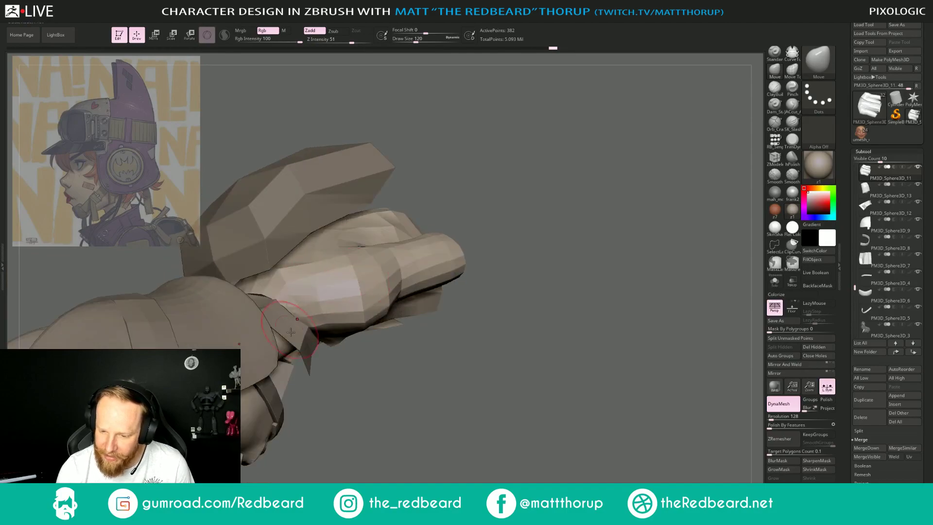
{"action": "left_click_drag", "start_coordinate": [360, 396], "coordinate": [336, 387]}
{"action": "left_click_drag", "start_coordinate": [267, 294], "coordinate": [281, 272]}
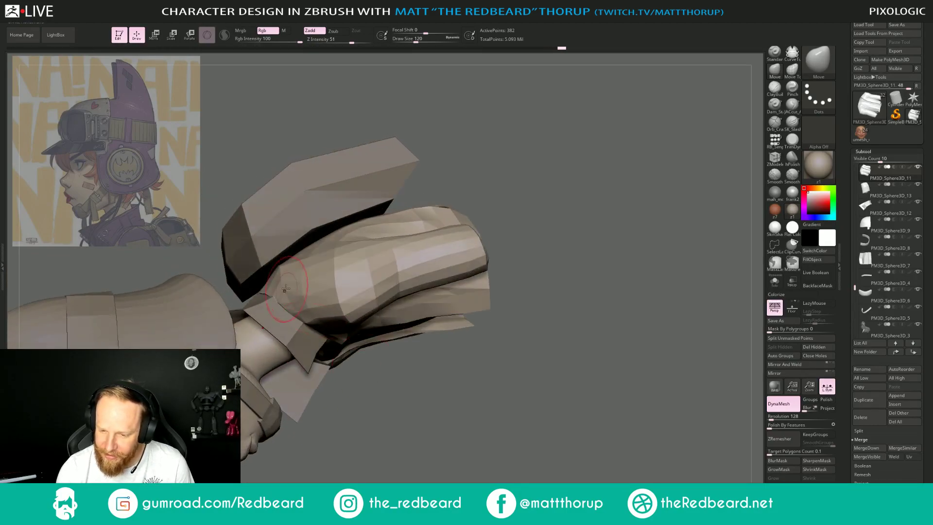
{"action": "left_click_drag", "start_coordinate": [487, 204], "coordinate": [510, 185]}
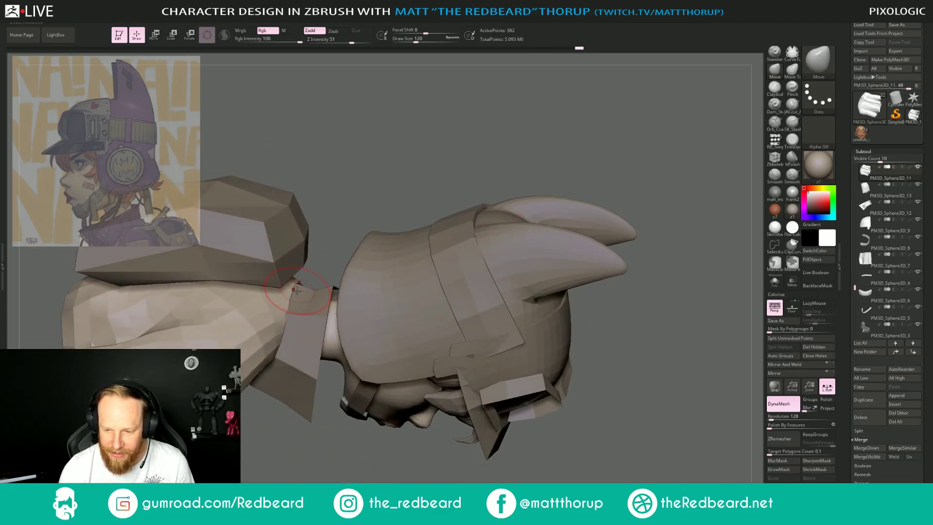
{"action": "mouse_move", "coordinate": [296, 291]}
{"action": "left_mouse_down"}
{"action": "mouse_move", "coordinate": [284, 278]}
{"action": "mouse_move", "coordinate": [259, 277]}
{"action": "mouse_move", "coordinate": [275, 269]}
{"action": "left_mouse_up"}
{"action": "left_click_drag", "start_coordinate": [368, 212], "coordinate": [316, 210]}
Select the backpack and reshape its profile with the Move brush, using a large draw size of 517.
{"action": "left_click_drag", "start_coordinate": [601, 249], "coordinate": [329, 284], "text": "alt"}
{"action": "mouse_move", "coordinate": [329, 283]}
{"action": "left_mouse_down"}
{"action": "mouse_move", "coordinate": [323, 304]}
{"action": "mouse_move", "coordinate": [422, 361]}
{"action": "mouse_move", "coordinate": [380, 305]}
{"action": "mouse_move", "coordinate": [482, 311]}
{"action": "left_mouse_up"}
{"action": "left_click", "coordinate": [348, 299], "text": "alt"}
{"action": "key", "text": "s"}
{"action": "left_click_drag", "start_coordinate": [347, 306], "coordinate": [344, 285]}
{"action": "key", "text": "s"}
{"action": "mouse_move", "coordinate": [348, 286]}
{"action": "left_mouse_down"}
{"action": "mouse_move", "coordinate": [339, 291]}
{"action": "mouse_move", "coordinate": [342, 336]}
{"action": "left_mouse_up"}
{"action": "mouse_move", "coordinate": [455, 314]}
{"action": "left_mouse_down"}
{"action": "mouse_move", "coordinate": [464, 313]}
{"action": "mouse_move", "coordinate": [385, 329]}
{"action": "left_mouse_up"}
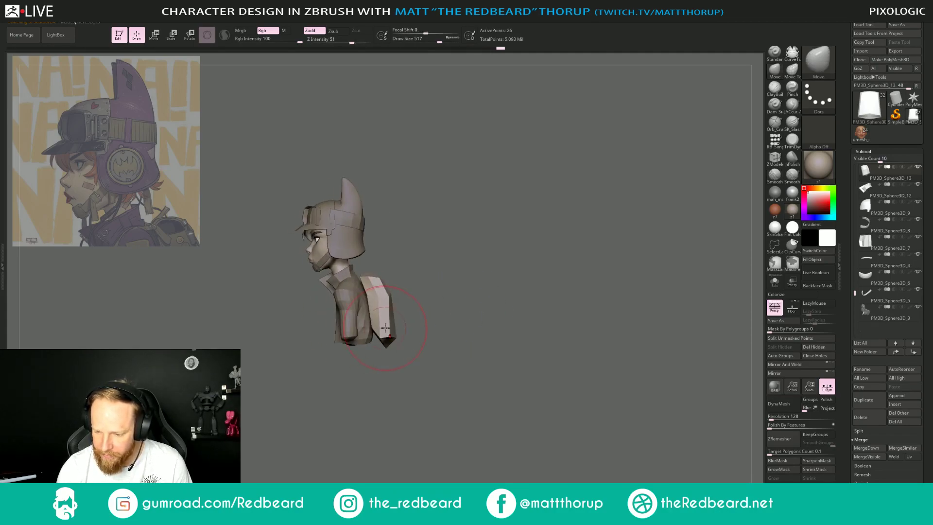
{"action": "mouse_move", "coordinate": [397, 293]}
{"action": "left_mouse_down"}
{"action": "mouse_move", "coordinate": [485, 308]}
{"action": "mouse_move", "coordinate": [479, 272]}
{"action": "mouse_move", "coordinate": [478, 305]}
{"action": "mouse_move", "coordinate": [490, 301]}
{"action": "mouse_move", "coordinate": [458, 287]}
{"action": "mouse_move", "coordinate": [475, 277]}
{"action": "mouse_move", "coordinate": [489, 288]}
{"action": "mouse_move", "coordinate": [505, 258]}
{"action": "mouse_move", "coordinate": [411, 308]}
{"action": "left_mouse_up"}
Review the whole bust from several angles and turn off perspective for the side view.
{"action": "left_click_drag", "start_coordinate": [416, 382], "coordinate": [500, 358]}
{"action": "left_click_drag", "start_coordinate": [504, 404], "coordinate": [563, 359]}
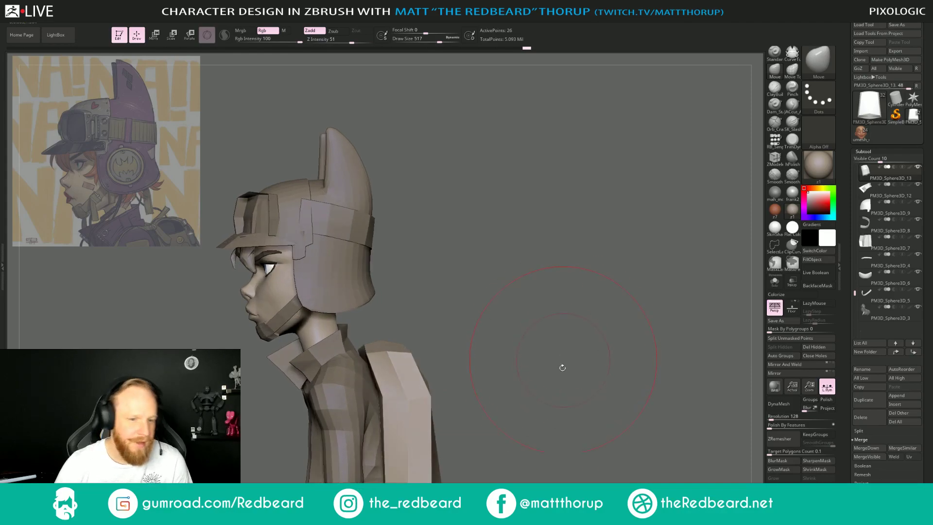
{"action": "left_click_drag", "start_coordinate": [605, 424], "coordinate": [588, 393], "text": "shift"}
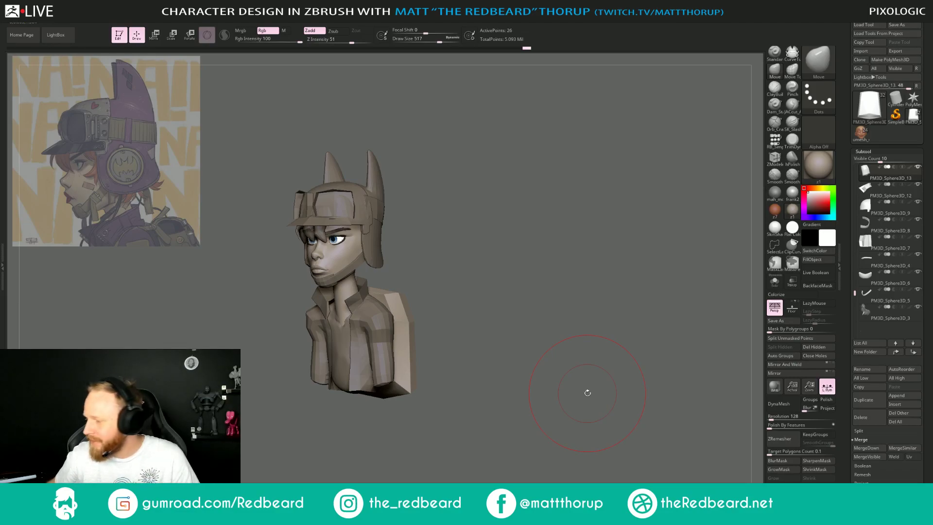
{"action": "left_click_drag", "start_coordinate": [516, 354], "coordinate": [585, 327]}
{"action": "key", "text": "p"}
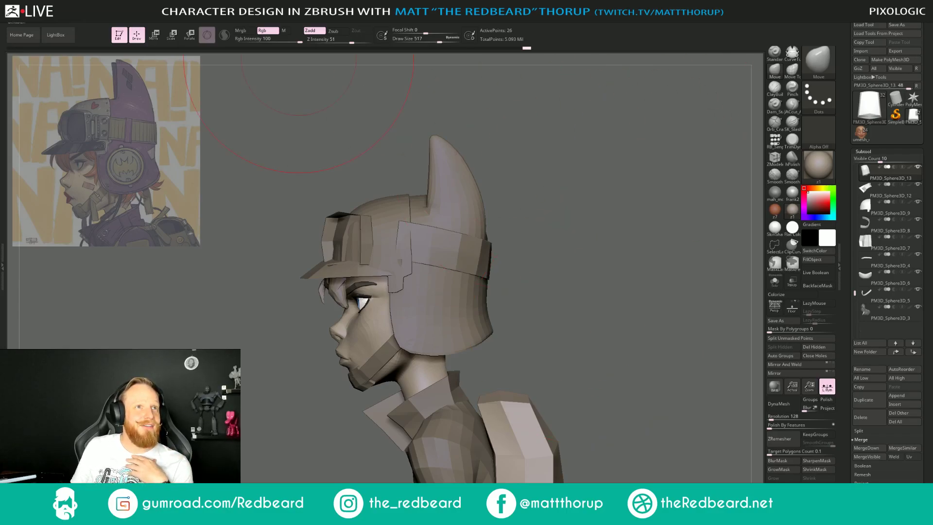
Switch to the web browser and open the Gumroad store page gumroad.com/redbeard.
{"action": "left_click_drag", "start_coordinate": [0, 29], "coordinate": [397, 35]}
{"action": "type", "text": "gumroad.com"}
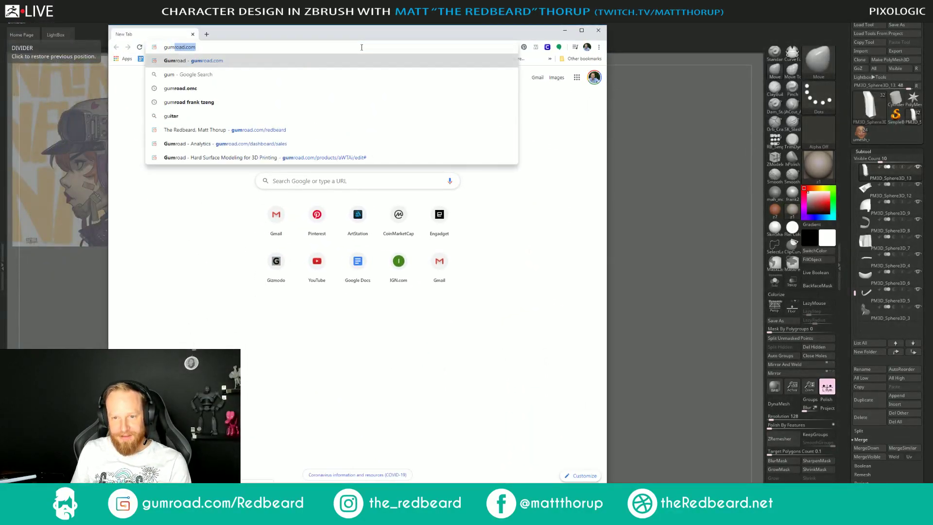
{"action": "key", "text": "Down"}
{"action": "key", "text": "Down"}
{"action": "key", "text": "Down"}
{"action": "key", "text": "Down"}
{"action": "key", "text": "Down"}
{"action": "key", "text": "Return"}
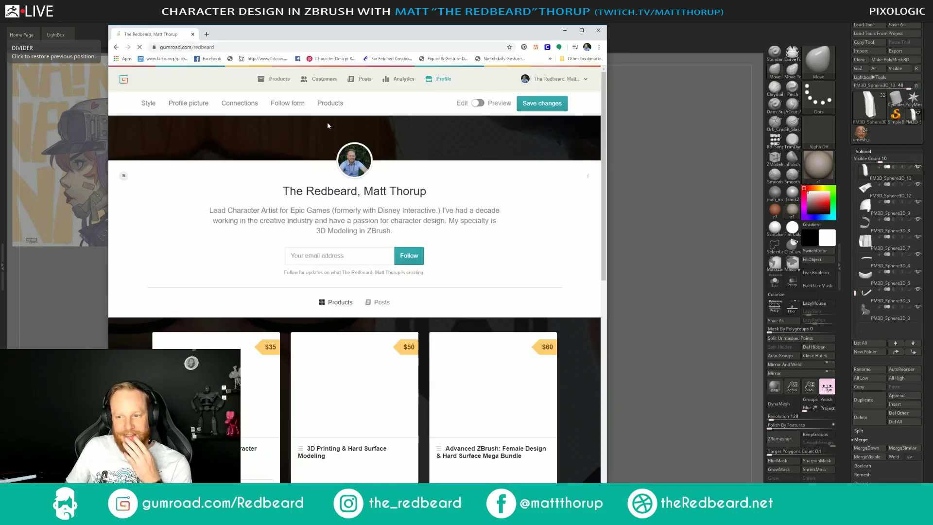
Browse the store's courses and look over the "How to Sculpt the Hand" product details.
{"action": "scroll", "coordinate": [258, 248], "scroll_direction": "down", "scroll_amount": 2}
{"action": "scroll", "coordinate": [258, 247], "scroll_direction": "down", "scroll_amount": 3}
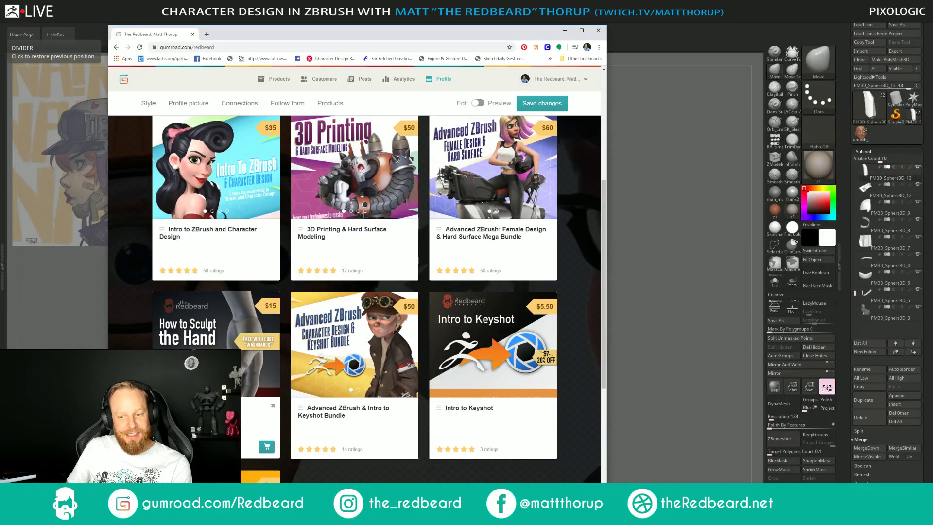
{"action": "left_click", "coordinate": [207, 337]}
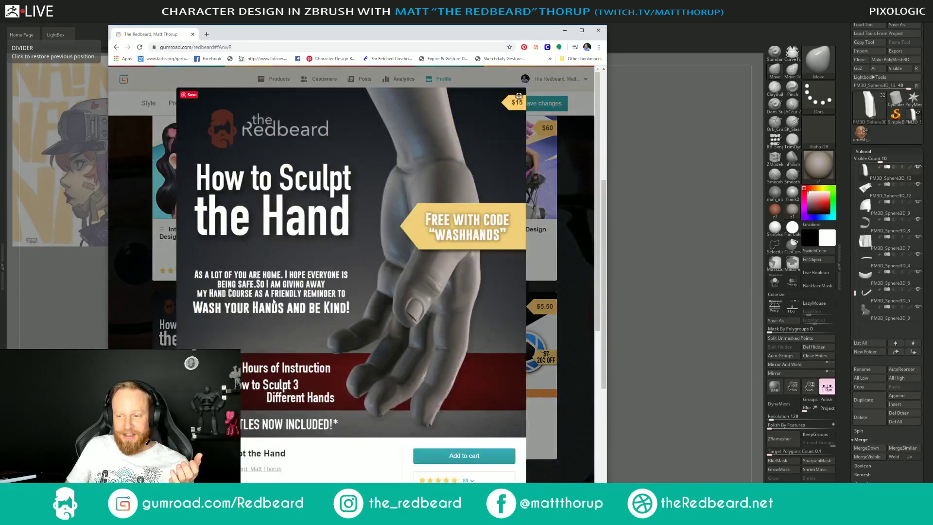
{"action": "scroll", "coordinate": [279, 306], "scroll_direction": "down", "scroll_amount": 2}
{"action": "scroll", "coordinate": [292, 311], "scroll_direction": "up", "scroll_amount": 2}
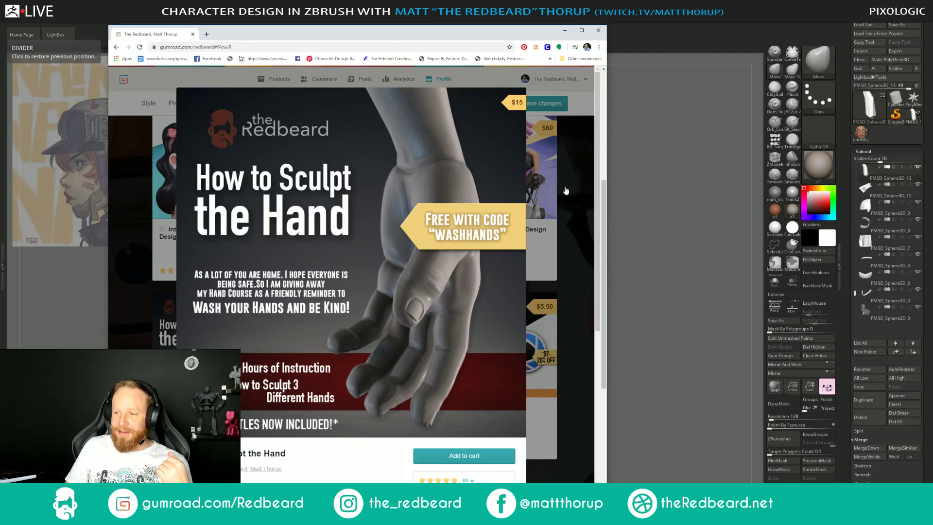
{"action": "left_click", "coordinate": [574, 190]}
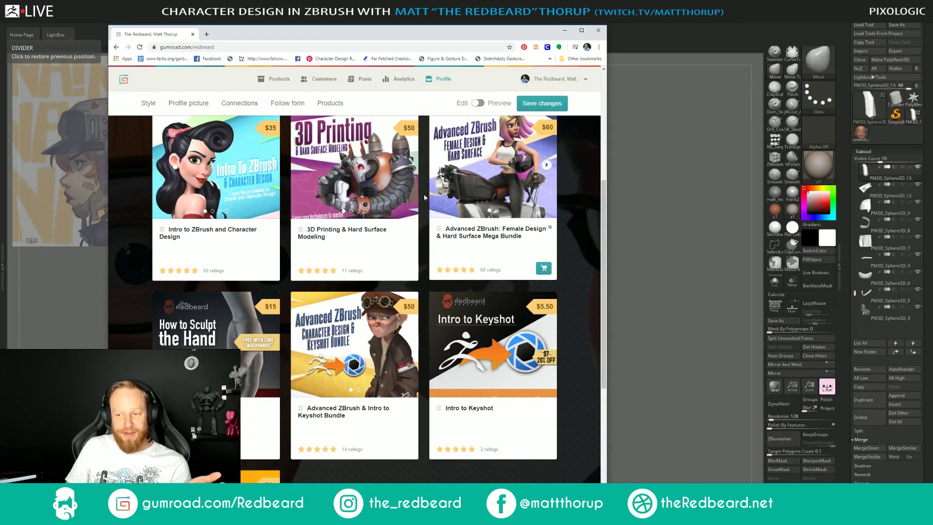
Read the description of the "Intro to ZBrush and Character Design" course and return to the store page.
{"action": "left_click", "coordinate": [224, 170]}
{"action": "scroll", "coordinate": [397, 340], "scroll_direction": "down", "scroll_amount": 9}
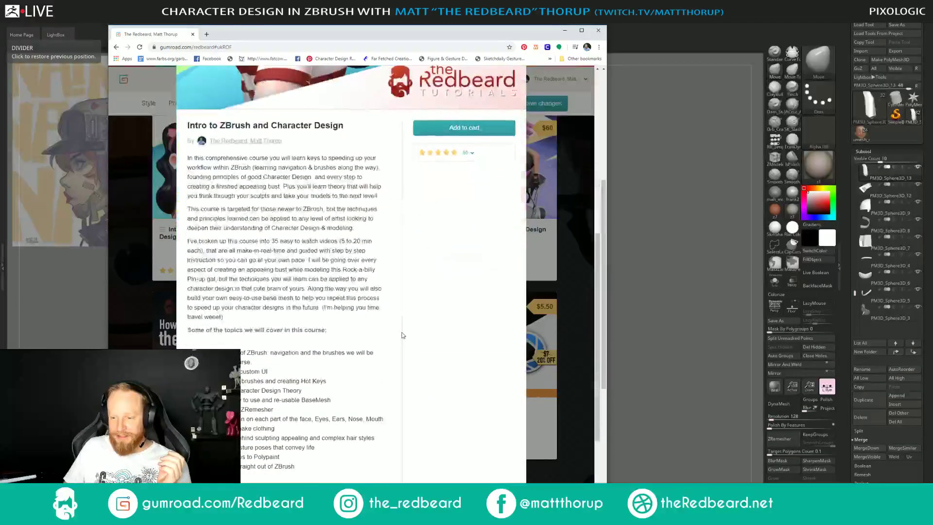
{"action": "left_click", "coordinate": [120, 237]}
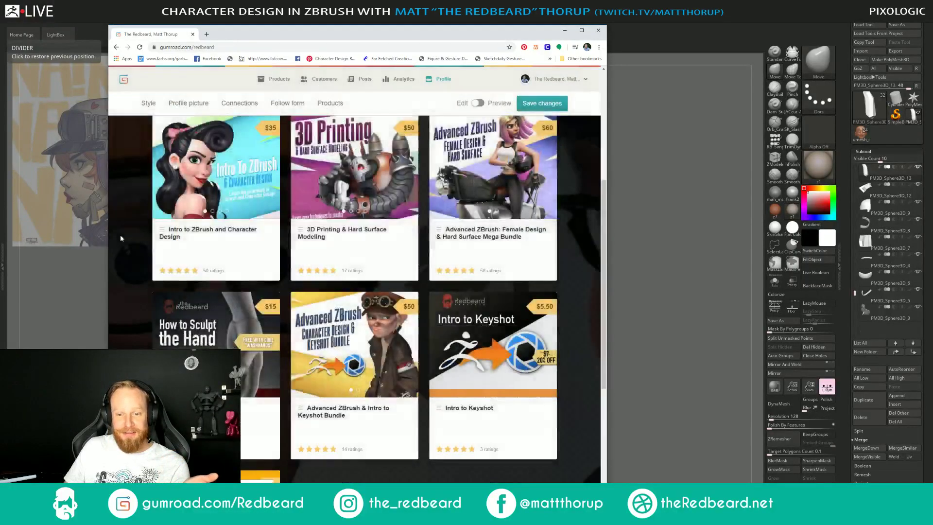
Add the "Intro to ZBrush and Character Design" course to the cart and close the browser to return to ZBrush.
{"action": "left_click", "coordinate": [236, 164]}
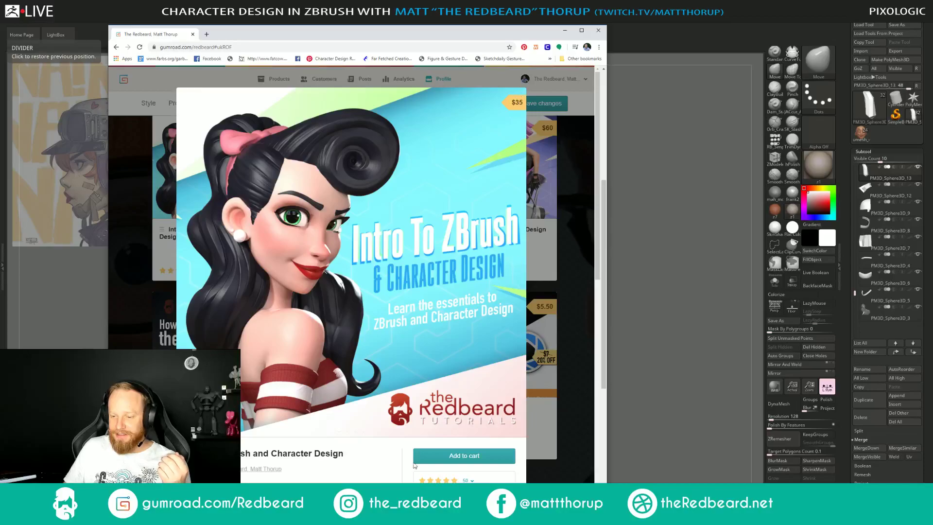
{"action": "scroll", "coordinate": [464, 352], "scroll_direction": "down", "scroll_amount": 2}
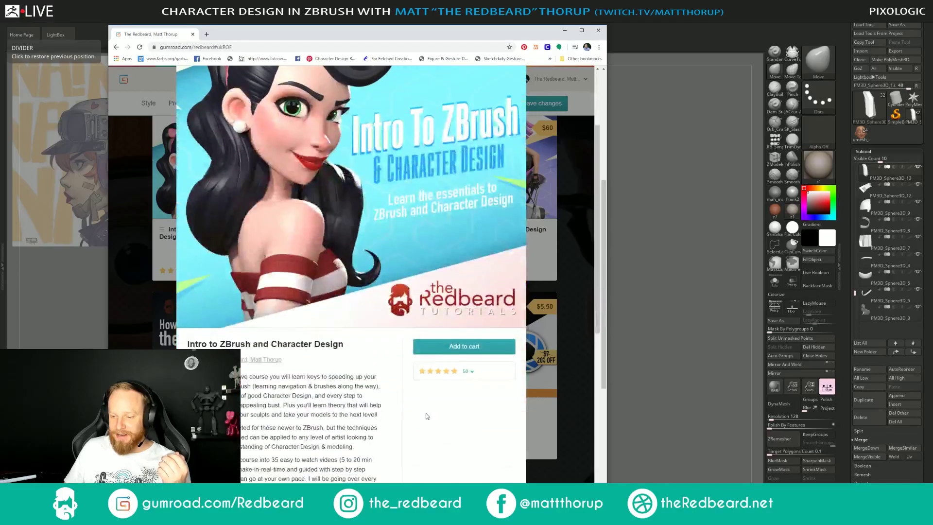
{"action": "left_click", "coordinate": [466, 347]}
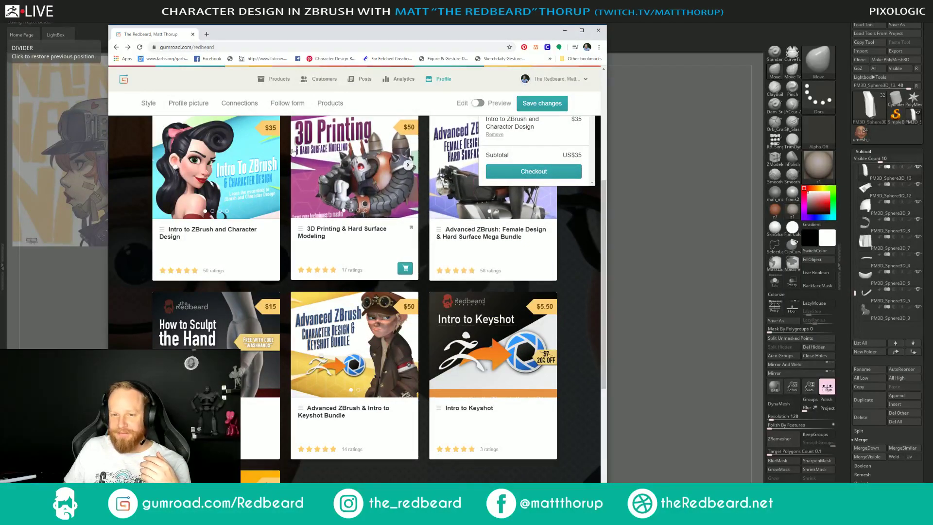
{"action": "left_click", "coordinate": [599, 31]}
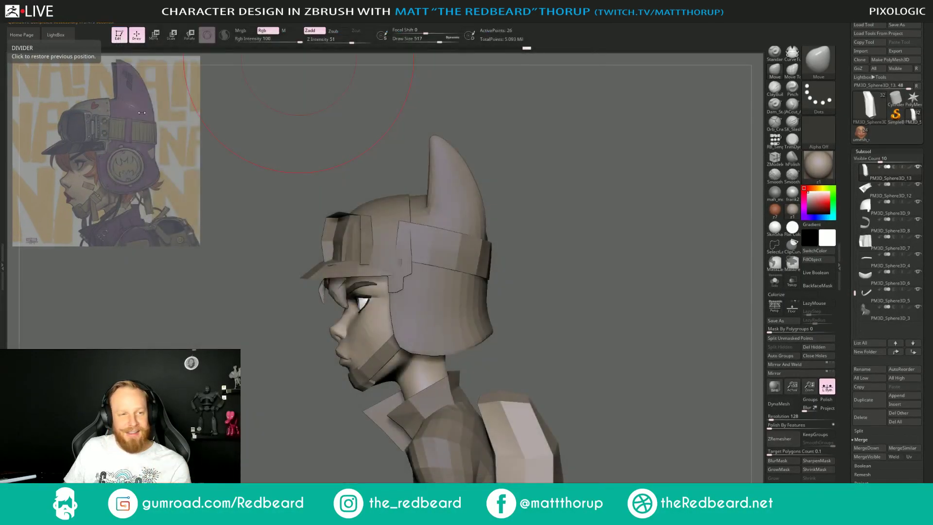